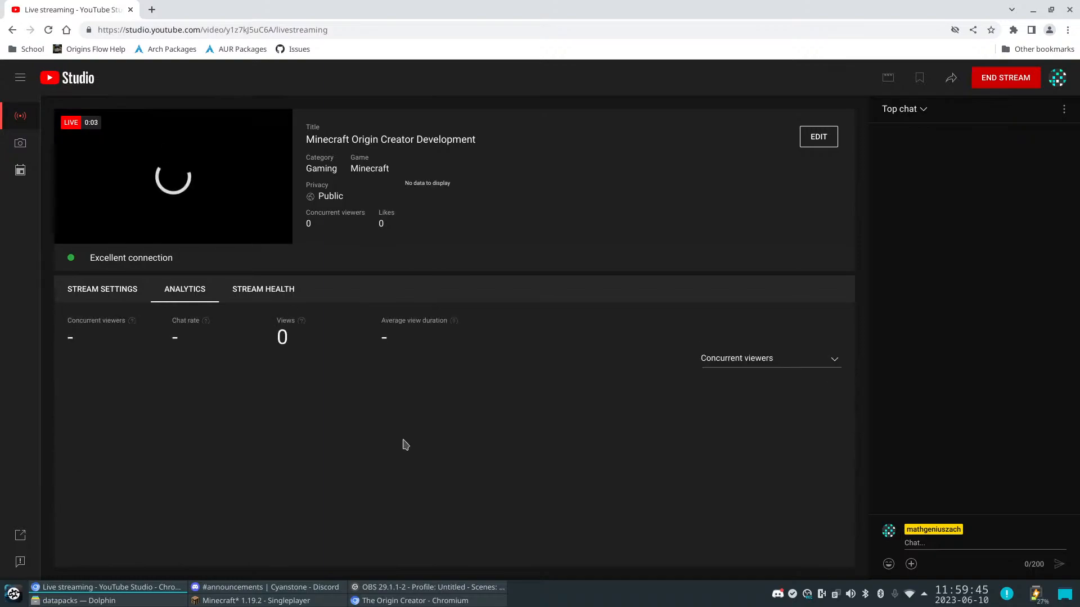
Switch to Discord and send the drafted message about streaming now live on YouTube in the Cyanstone announcements channel
click(438, 602)
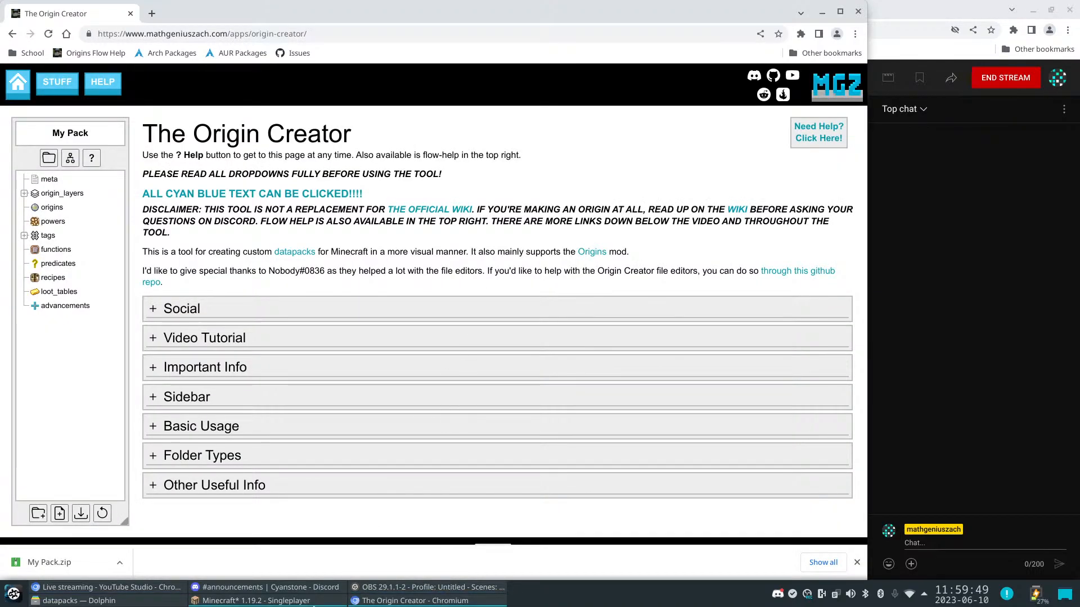
mouse_move(413, 588)
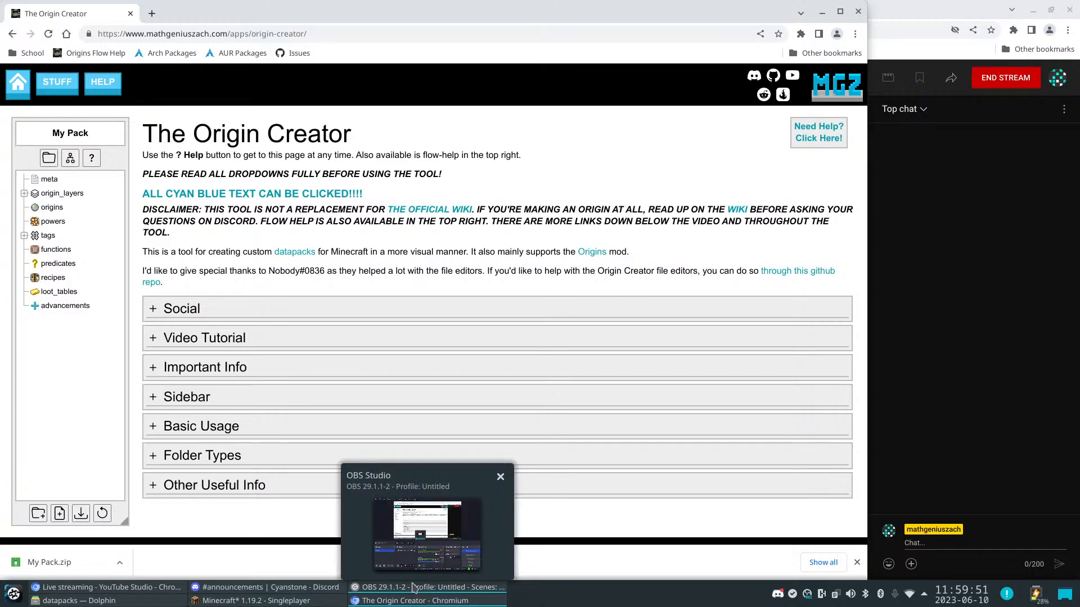
click(265, 589)
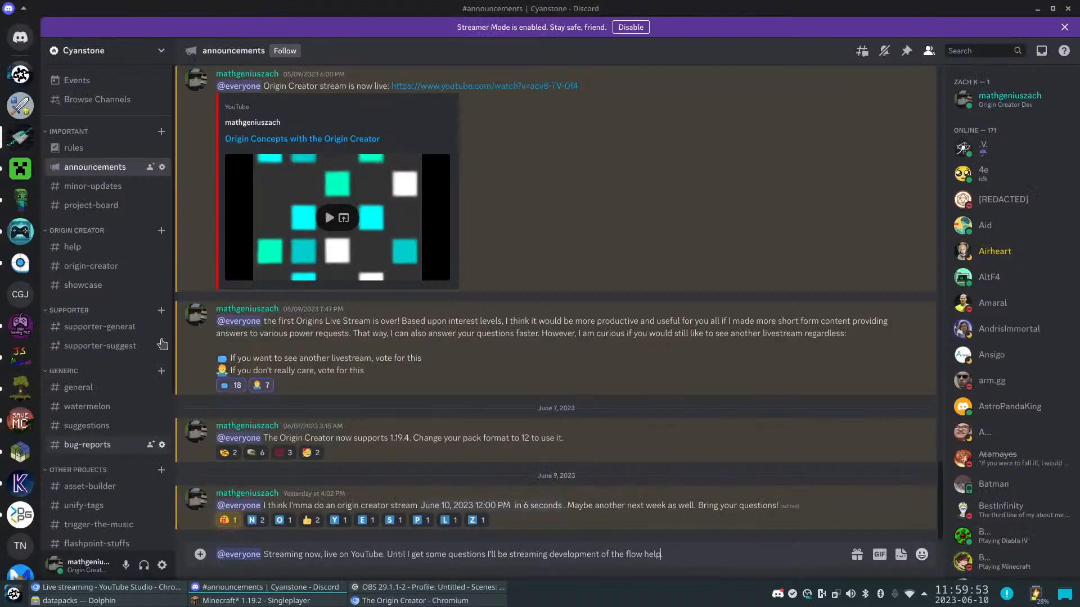
click(71, 388)
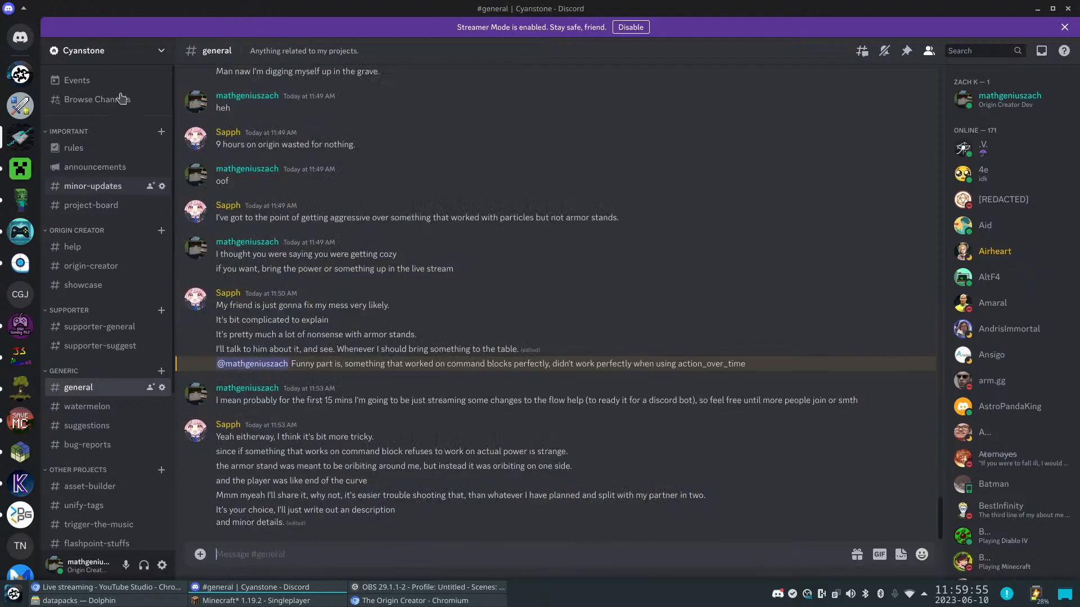
click(100, 166)
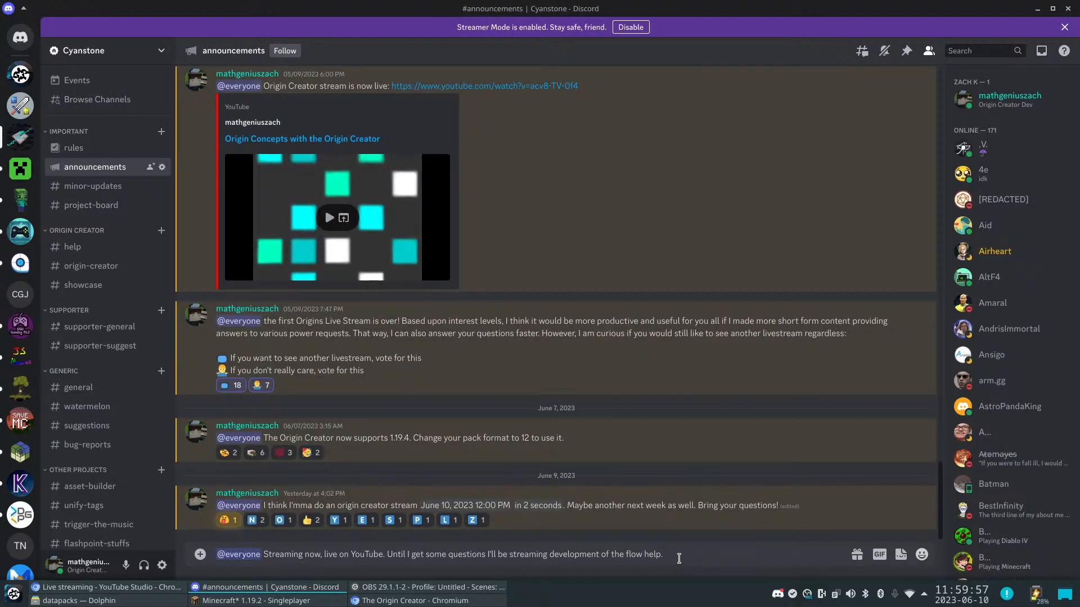
key(Return)
click(367, 415)
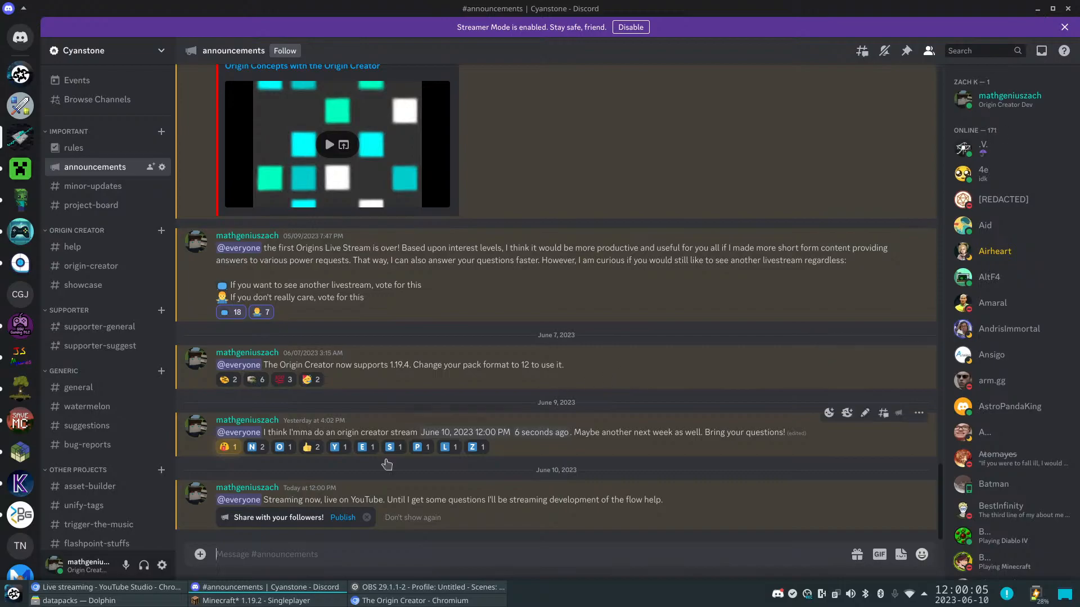
Publish the stream announcement to all following servers, and switch back to The Origin Creator page in Chromium
click(344, 517)
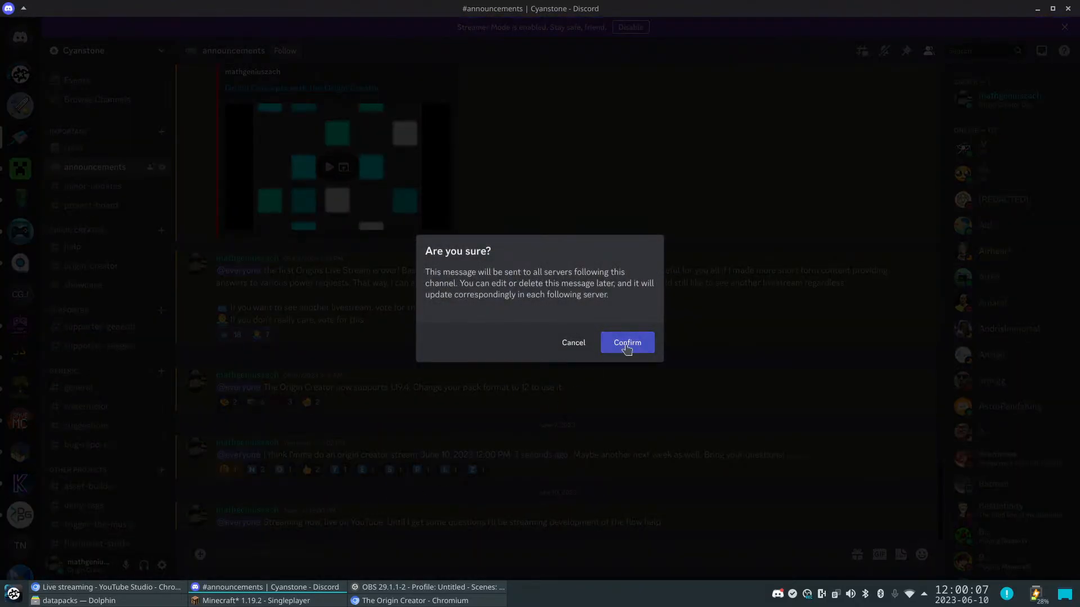
click(631, 343)
click(408, 605)
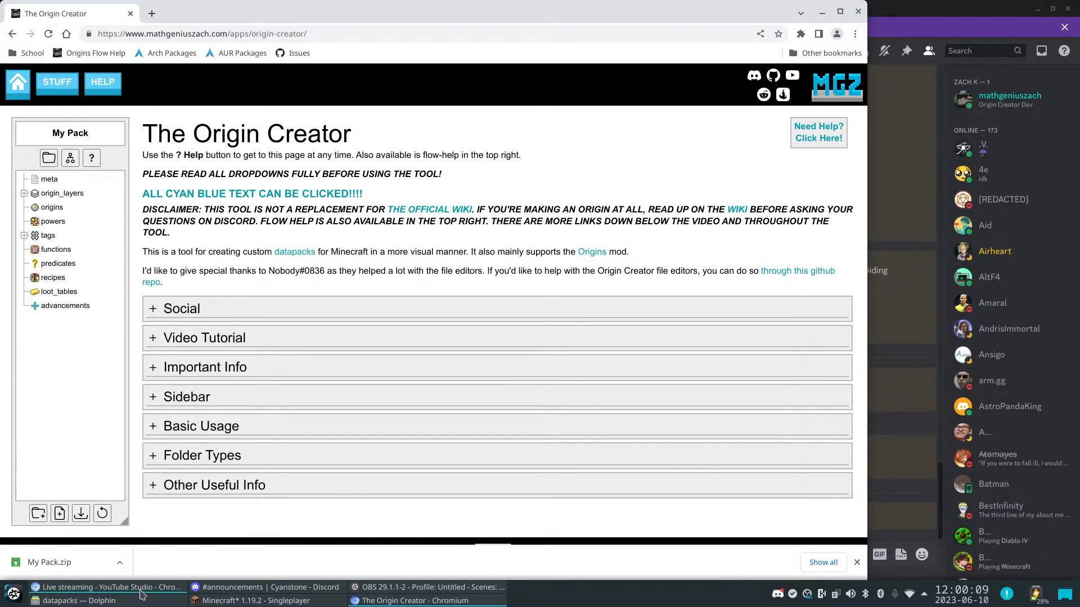
click(169, 588)
click(416, 600)
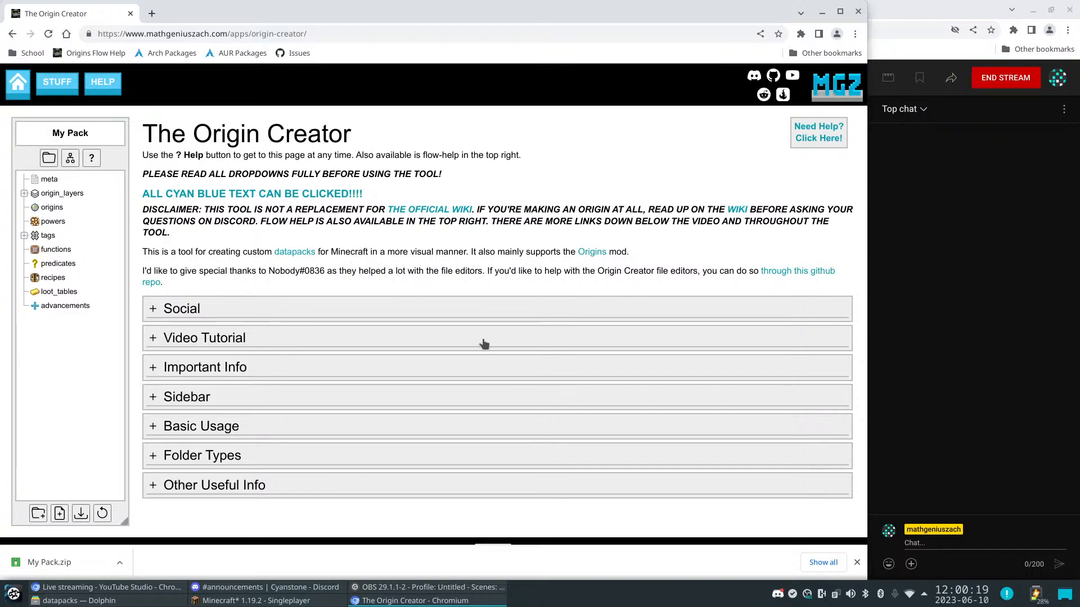
Launch VSCodium, shrink its window from full screen, and open the recent origins-flow-help folder
click(14, 594)
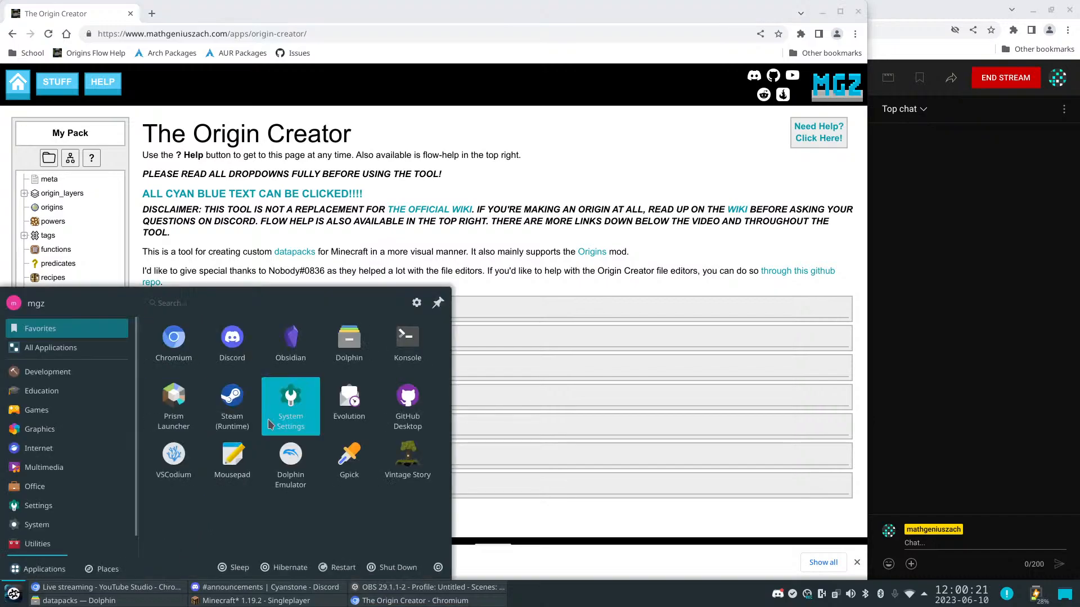
click(165, 471)
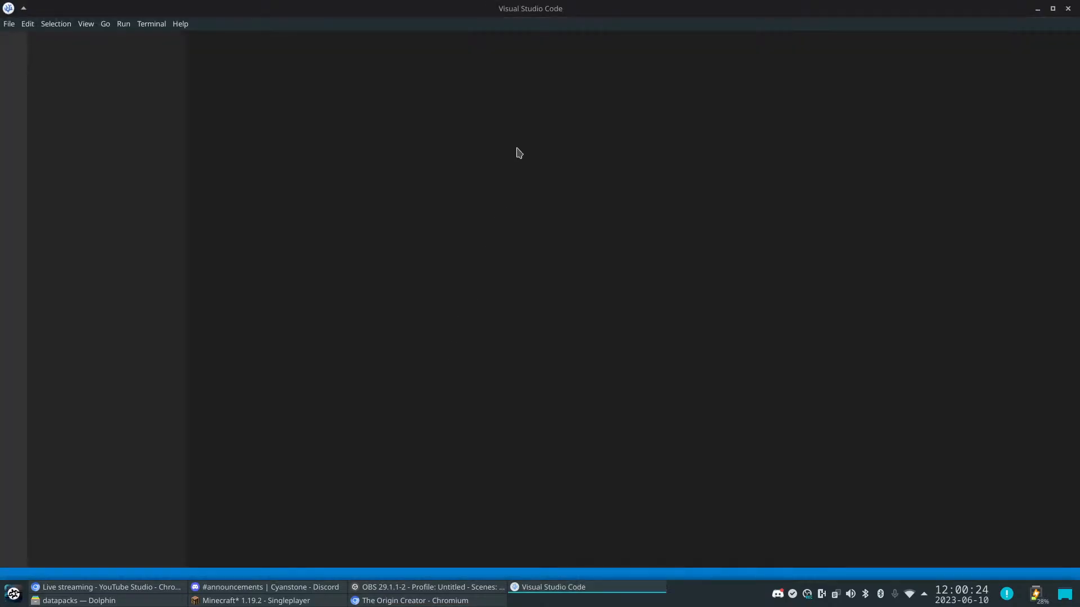
drag(493, 7, 519, 93)
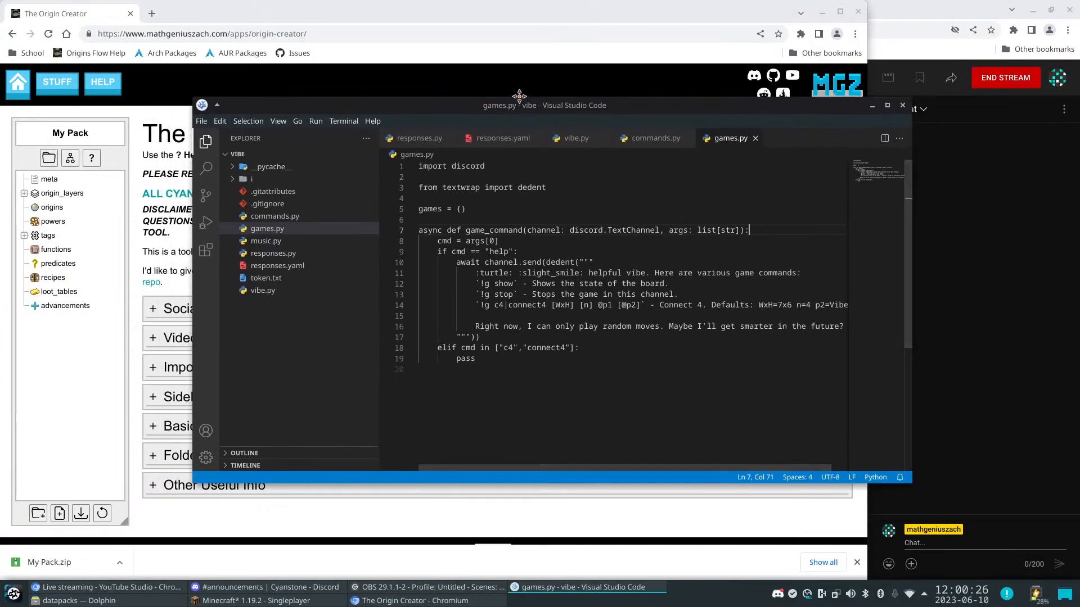
click(202, 121)
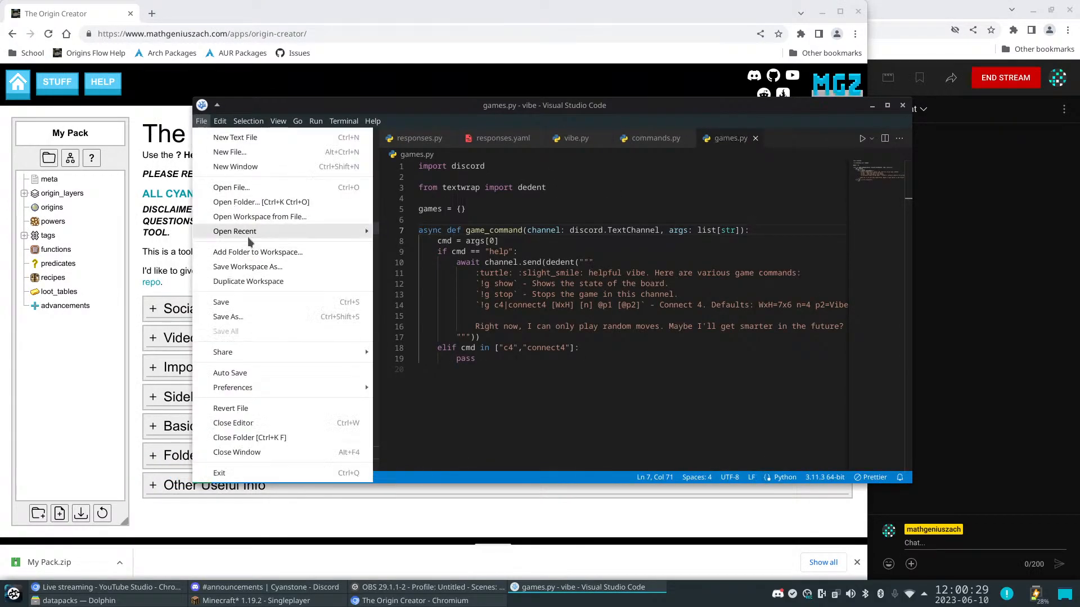
mouse_move(247, 232)
click(562, 304)
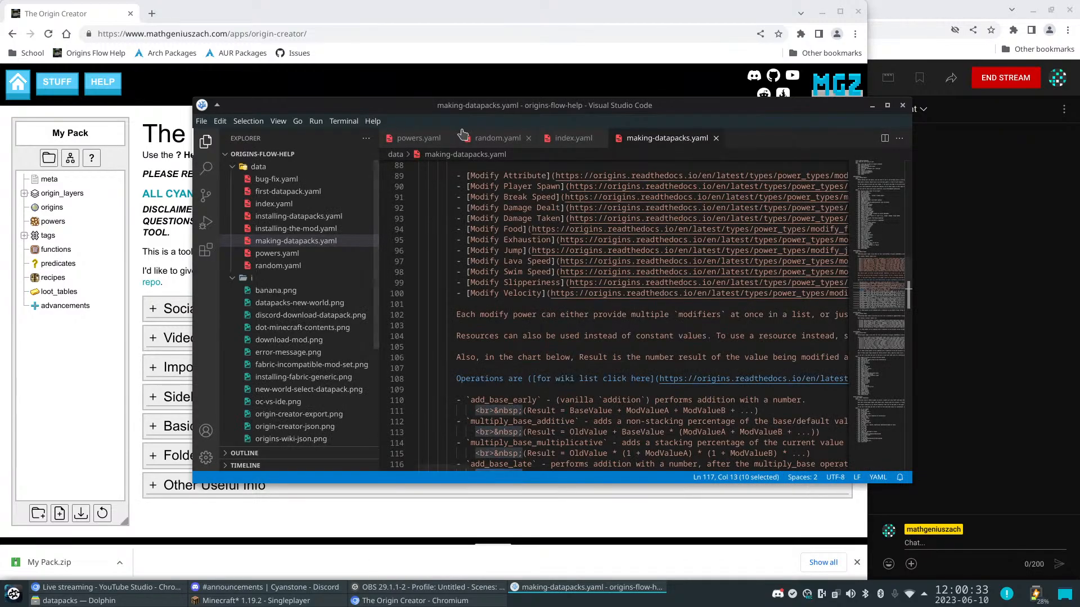
Turn on word wrap in making-datapacks.yaml and go to the start of the file
scroll(551, 275, up, 3)
scroll(550, 276, up, 20)
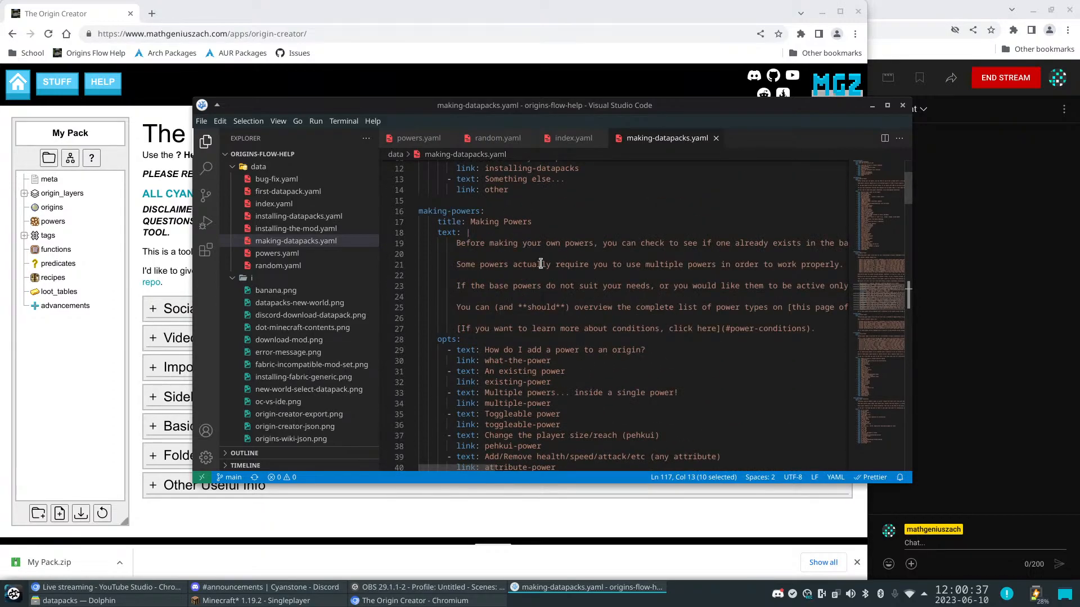
click(579, 256)
key(alt+z)
scroll(573, 279, up, 4)
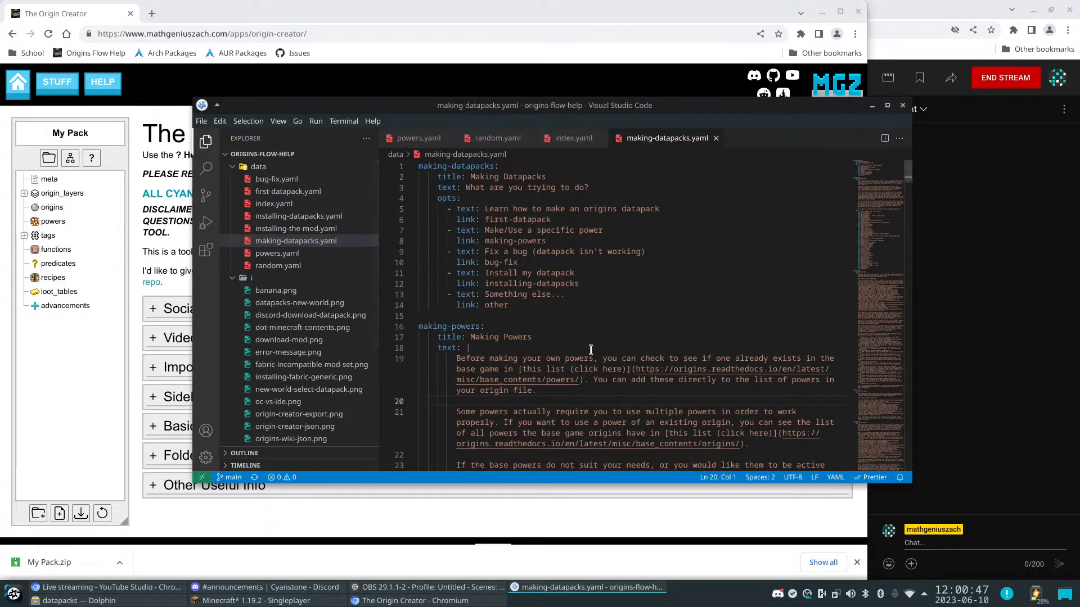
Highlight the first paragraph of the Making Powers text, reposition the editor window, and read the following paragraphs
scroll(542, 368, down, 1)
drag(549, 363, 546, 319)
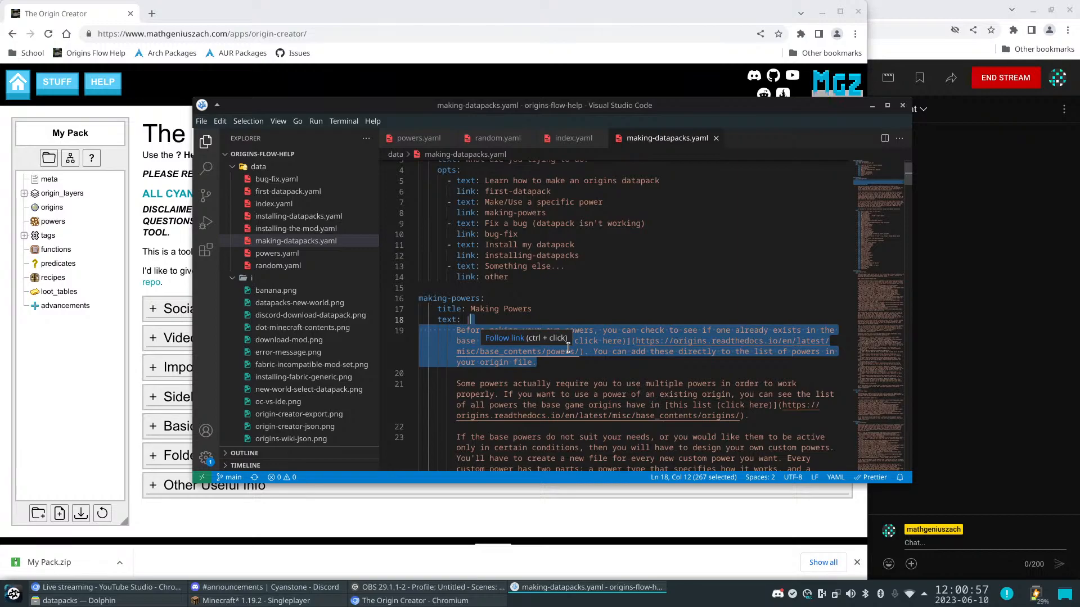
drag(534, 115, 498, 81)
scroll(722, 280, down, 5)
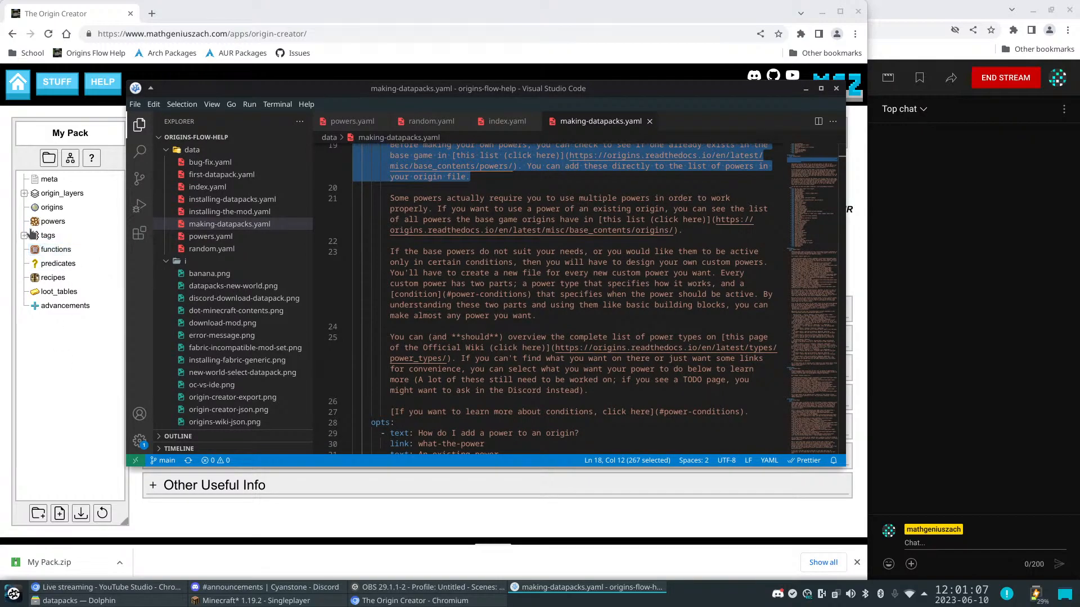
Switch to The Origin Creator and expand the origin_layers folder in the My Pack tree
click(59, 292)
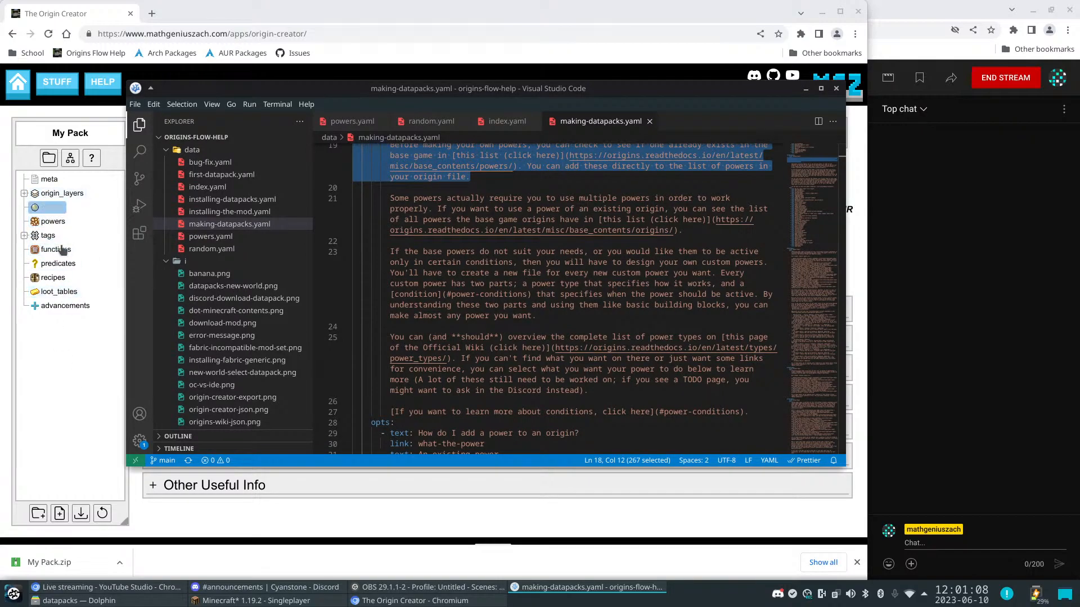
click(32, 206)
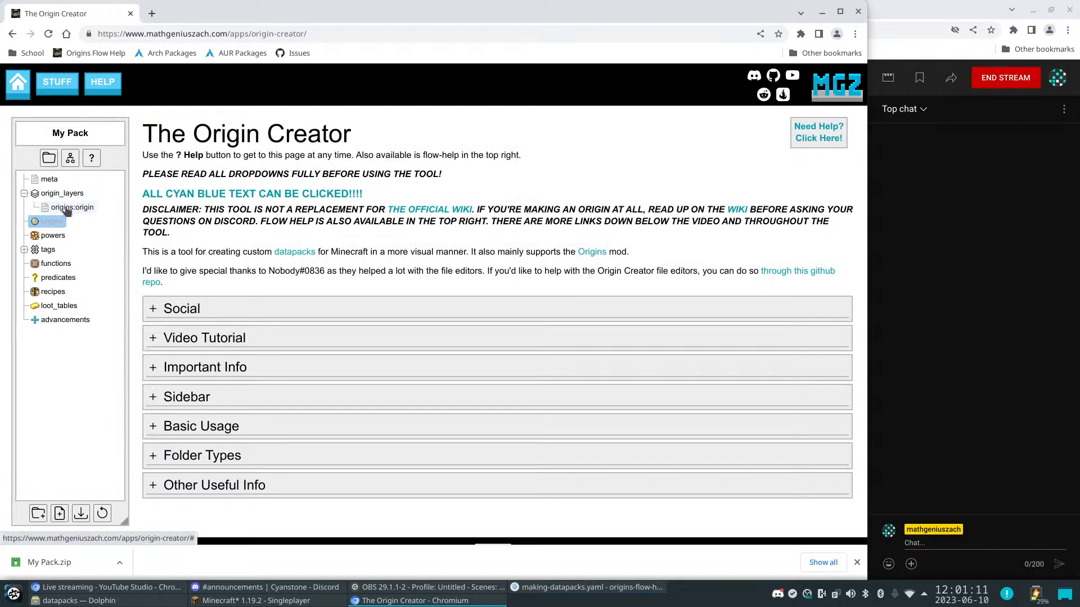
click(25, 251)
click(25, 250)
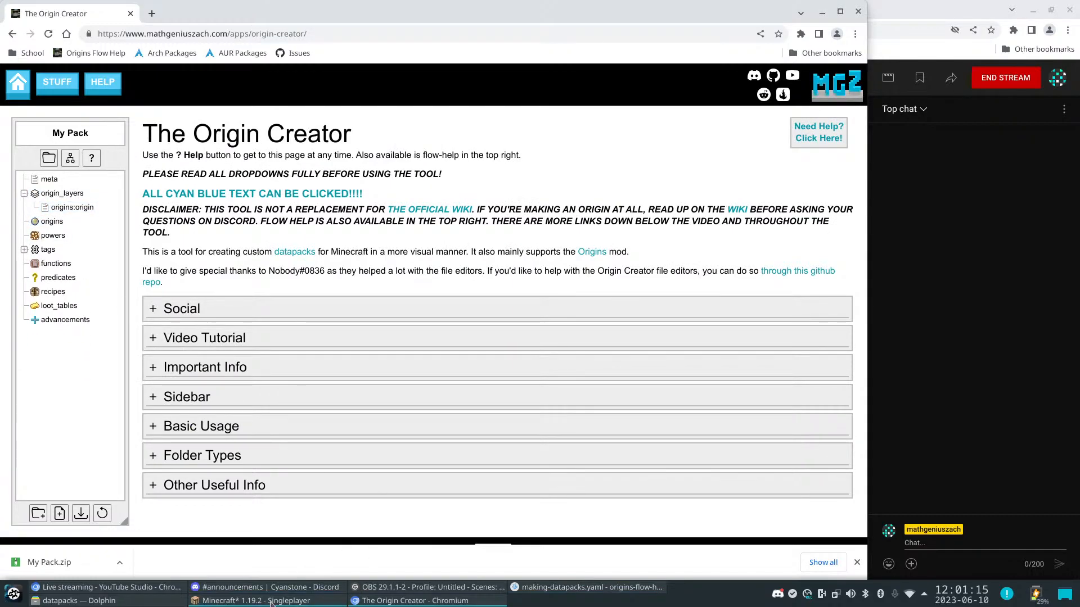
Switch to Minecraft, resume the singleplayer world to move and look around, and pause the game again
click(248, 600)
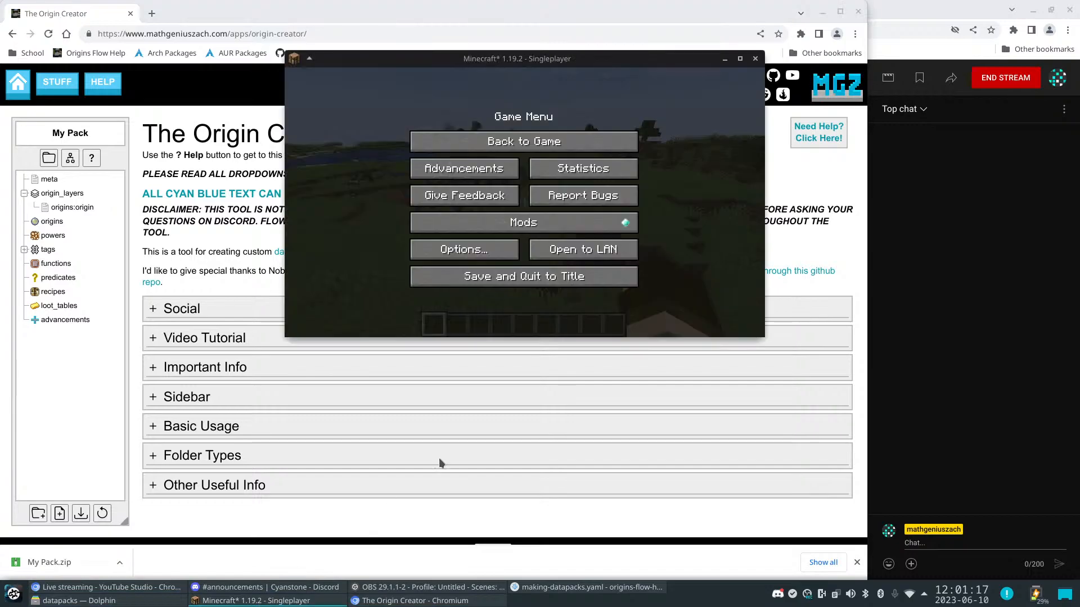
click(578, 148)
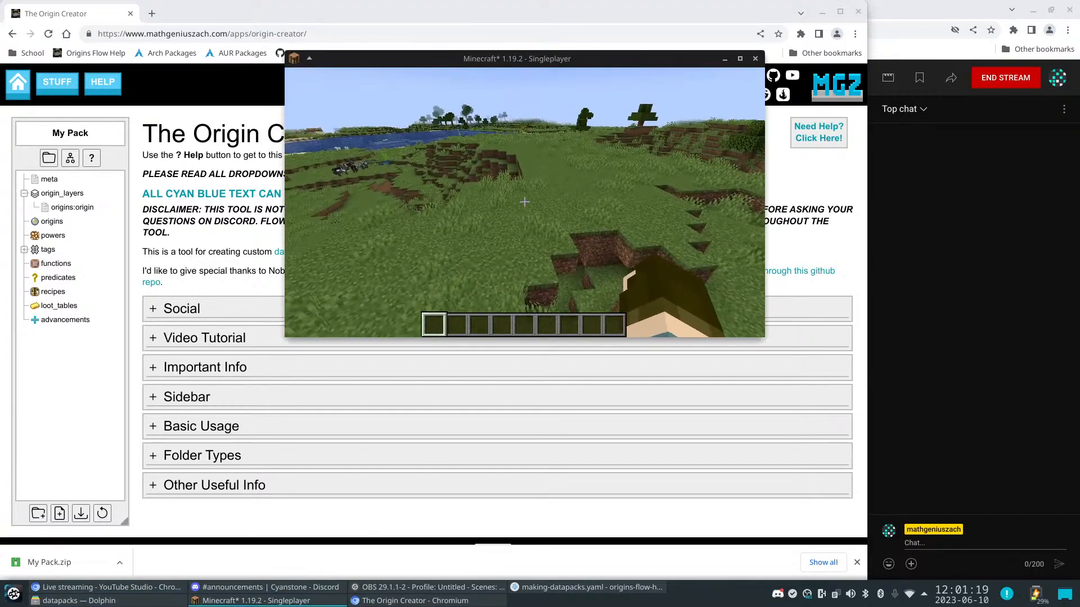
key(Escape)
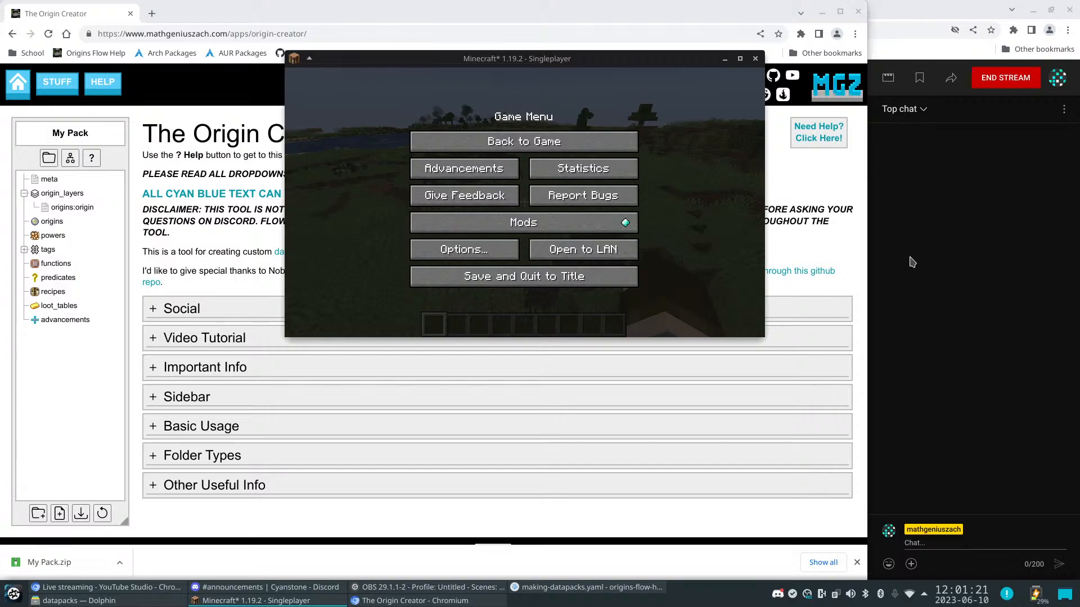
click(511, 143)
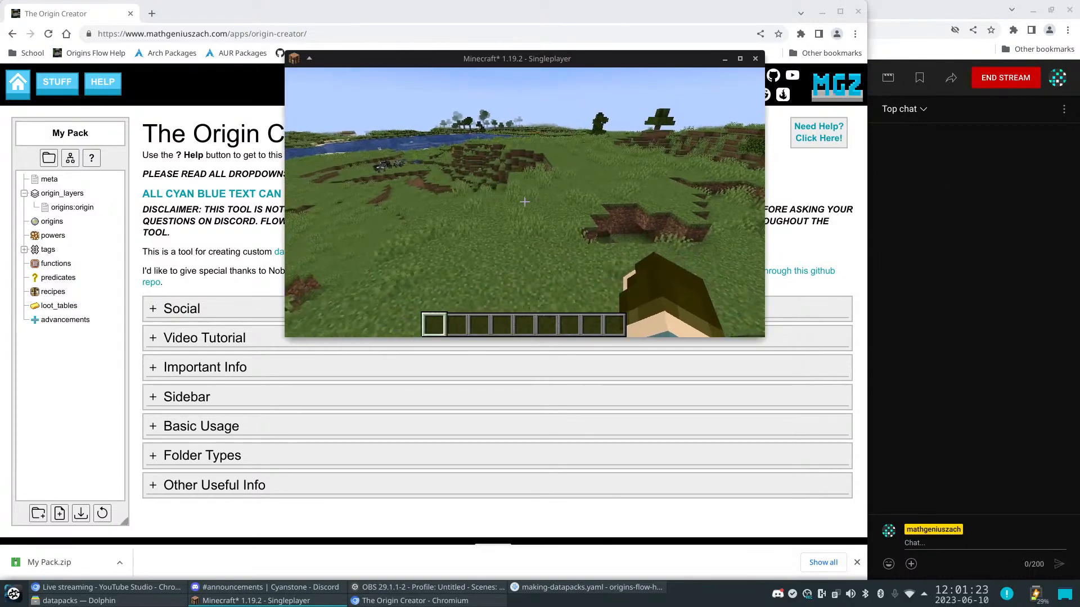
key(Escape)
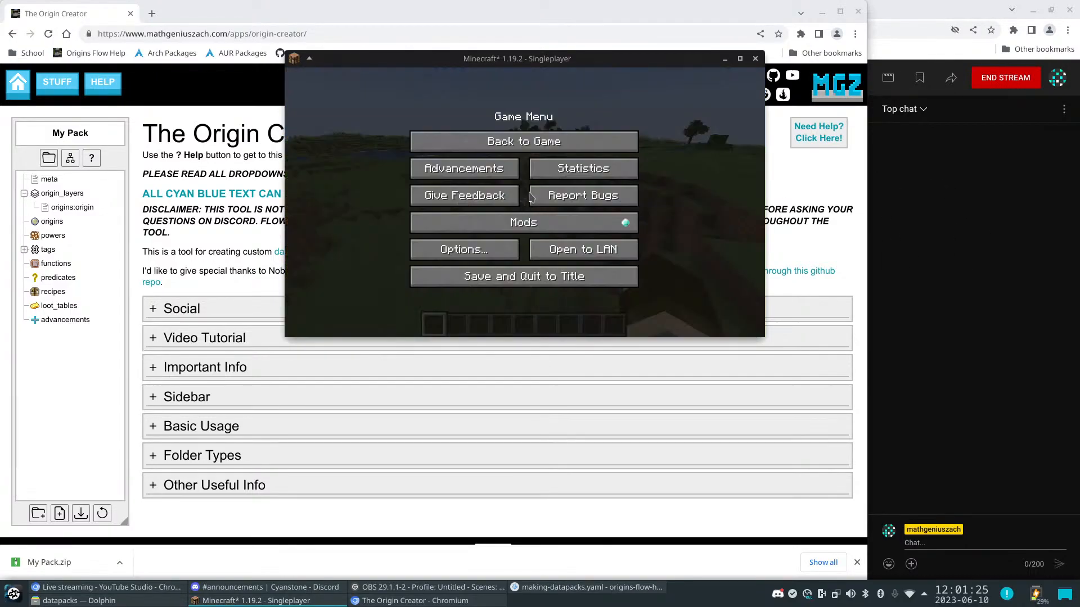
click(522, 144)
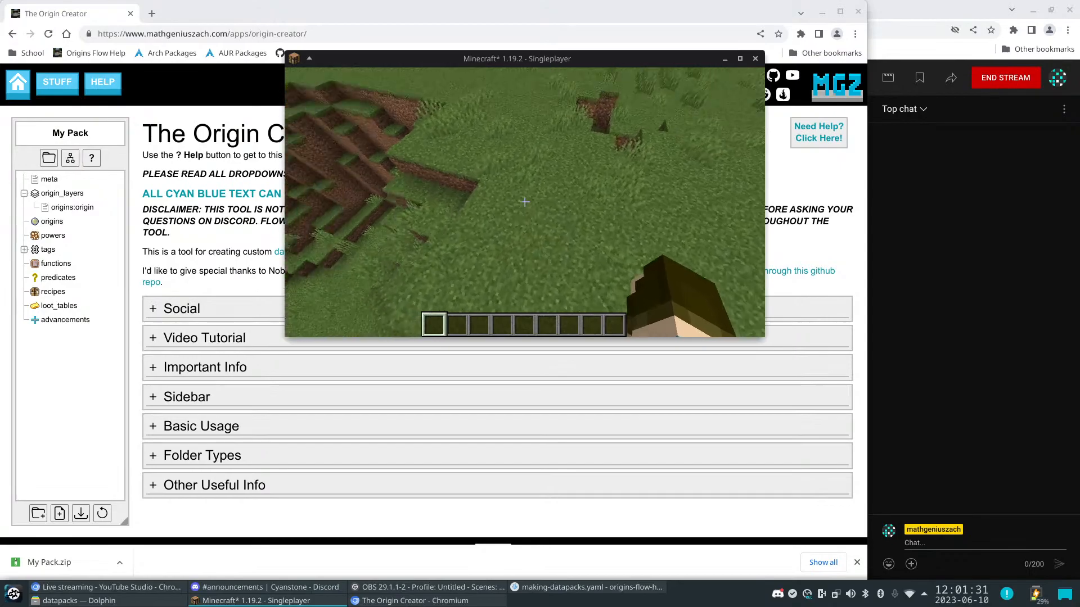
key(space)
key(space)
key(w)
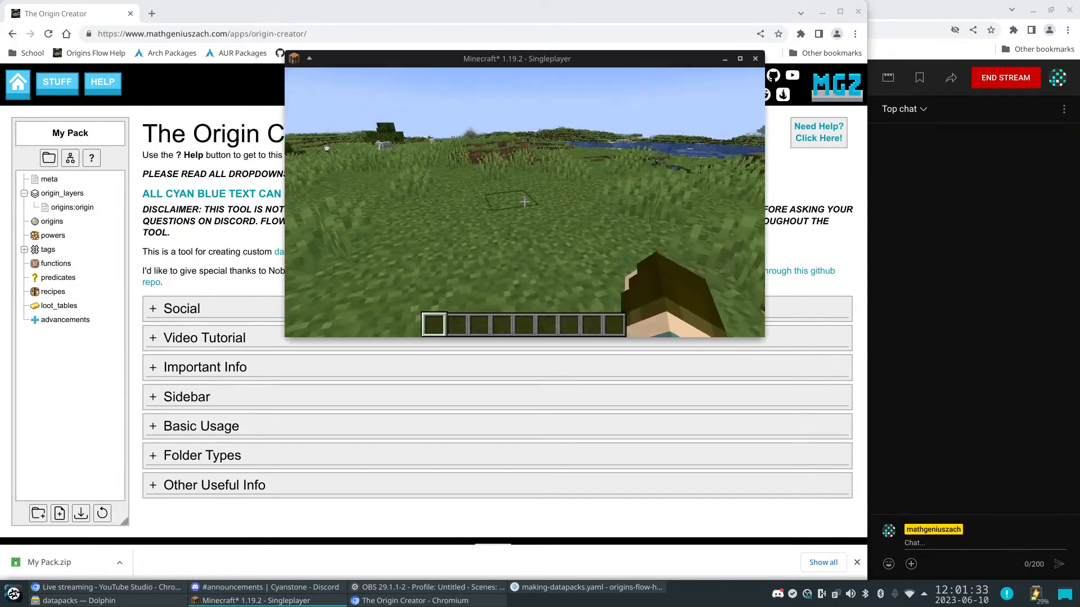
key(Escape)
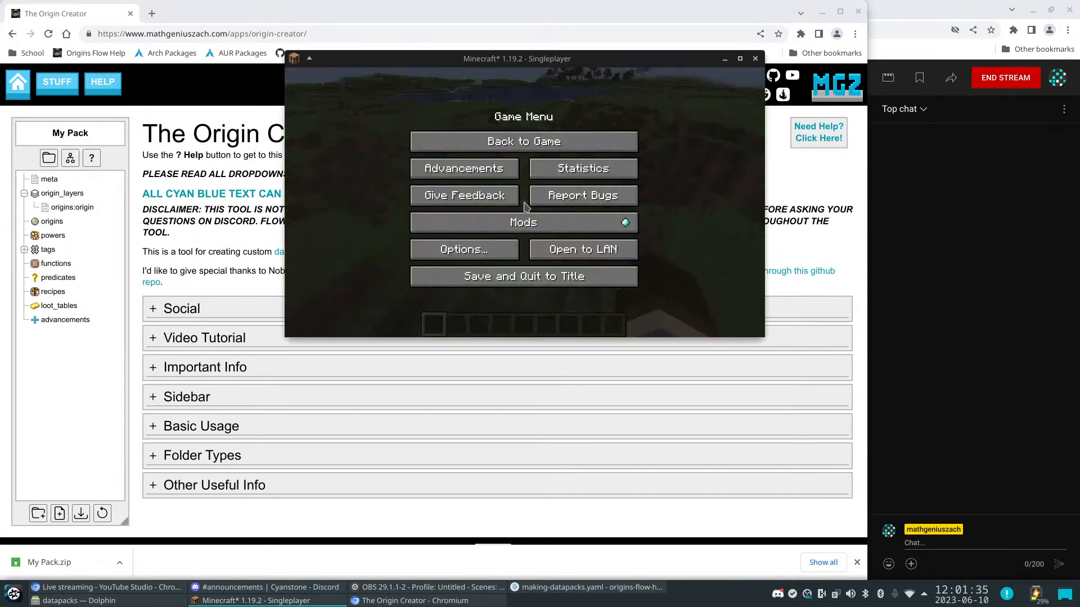
Return to making-datapacks.yaml in Visual Studio Code, clear the text selection, and read further down the file
click(550, 588)
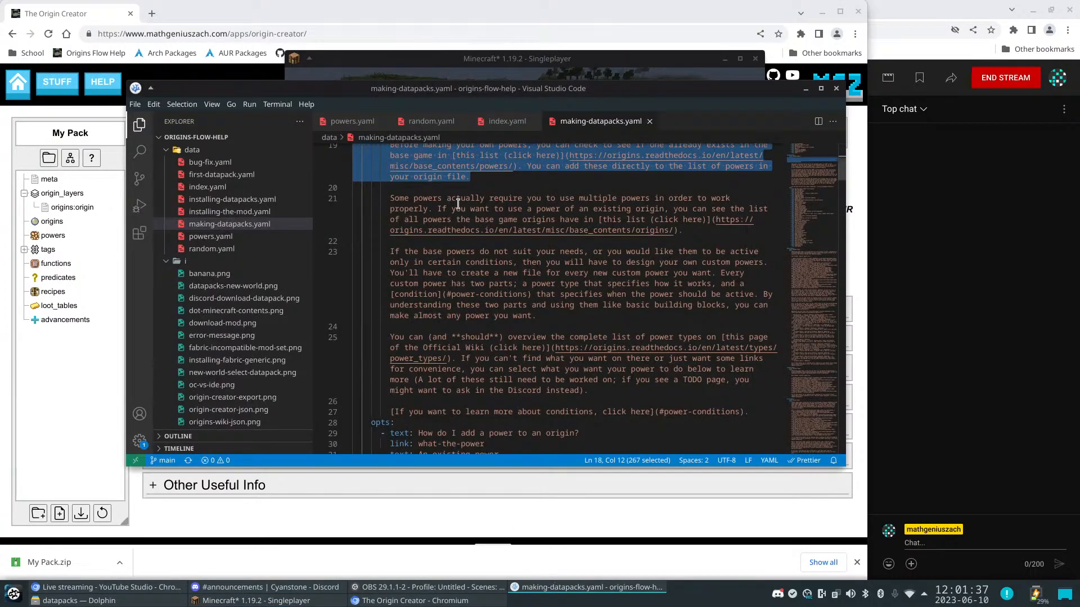
key(Right)
scroll(371, 268, down, 5)
Switch to The Origin Creator's browser window and resize it to fit beside the live stream chat
click(300, 25)
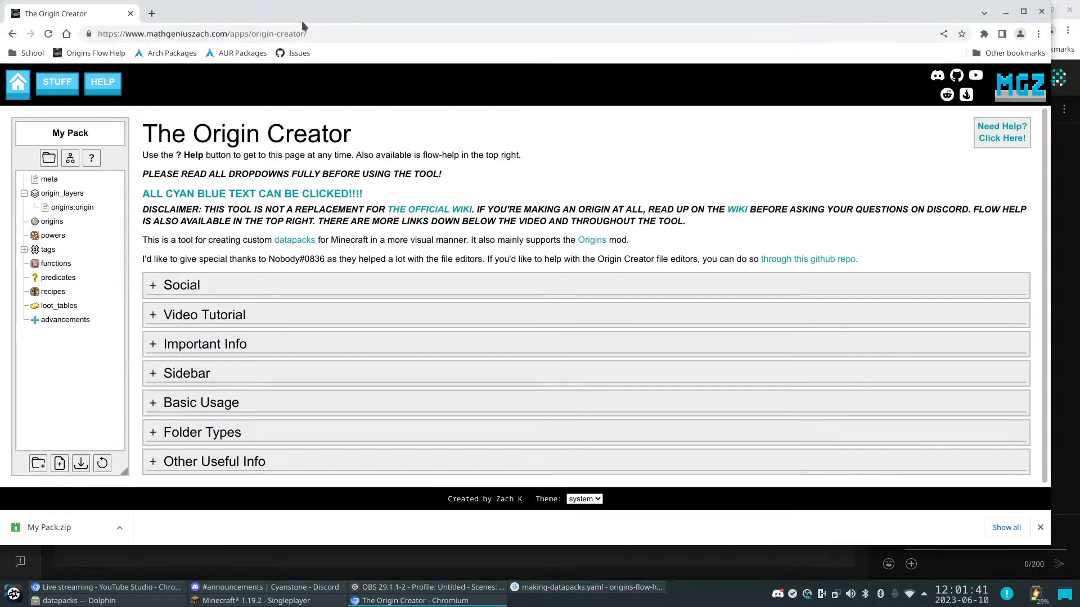
drag(191, 13, 95, 2)
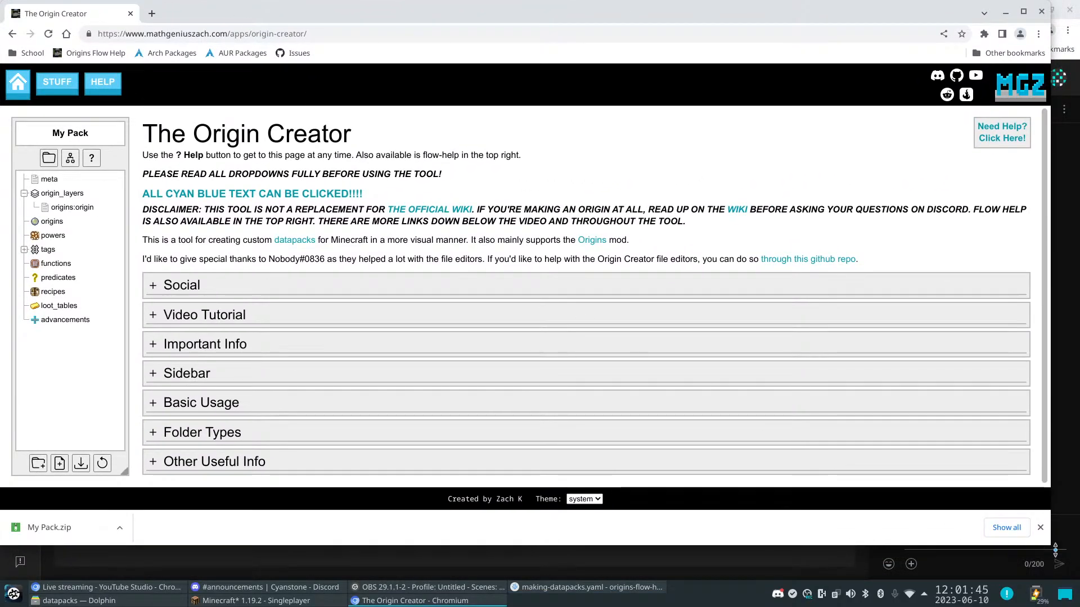
drag(1053, 548, 873, 584)
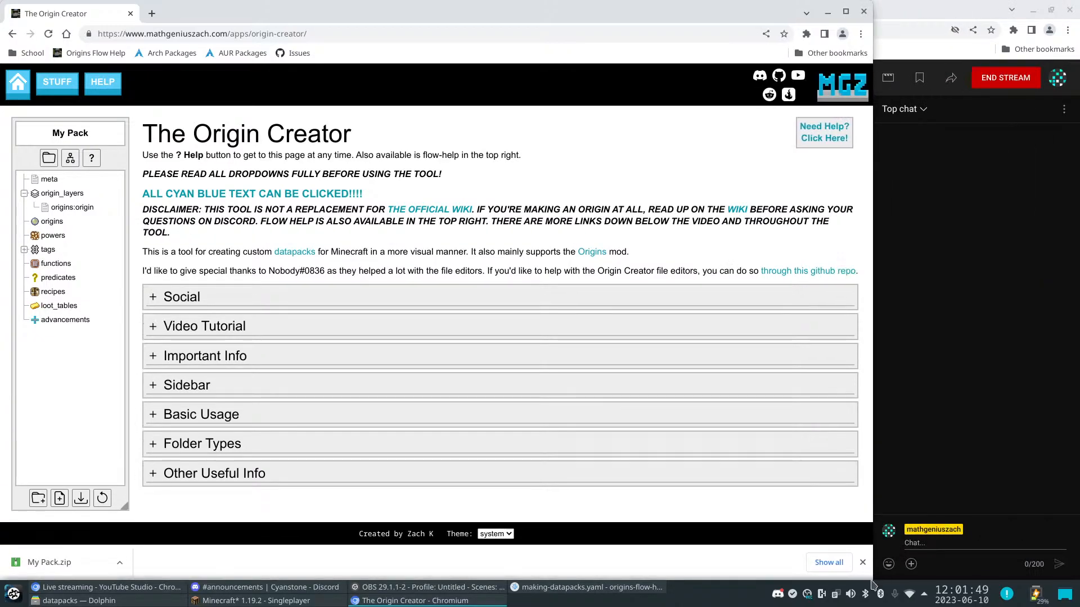
Open the Origins Flow Help page from The Origin Creator and go to its section on fixing a bug
click(825, 131)
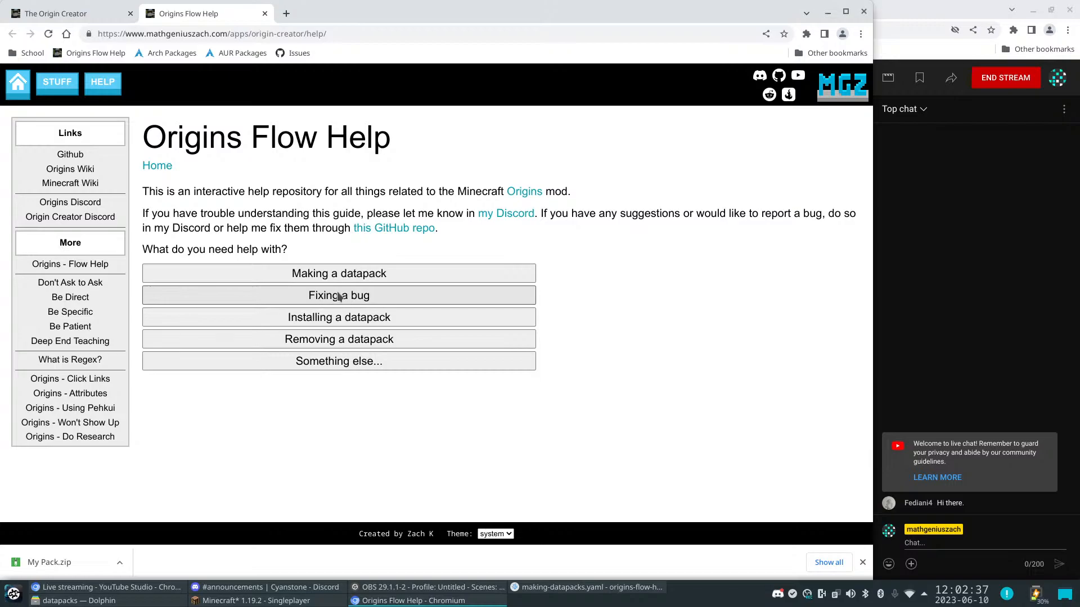
click(383, 302)
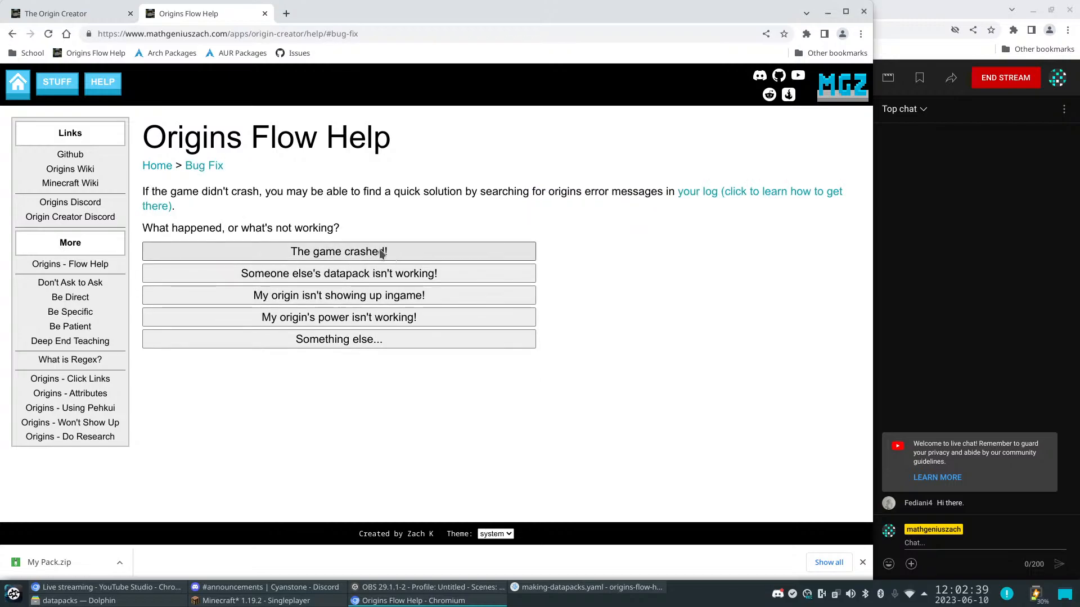
Open the "My origin isn't showing up ingame!" help page and read it alongside its linked log-checking page
click(419, 296)
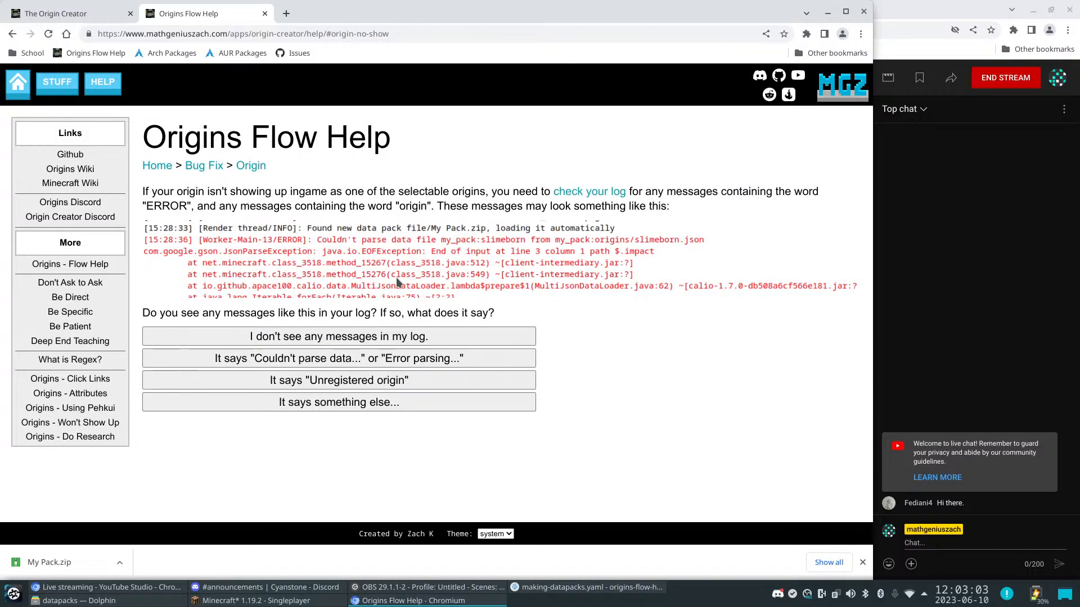
click(585, 194)
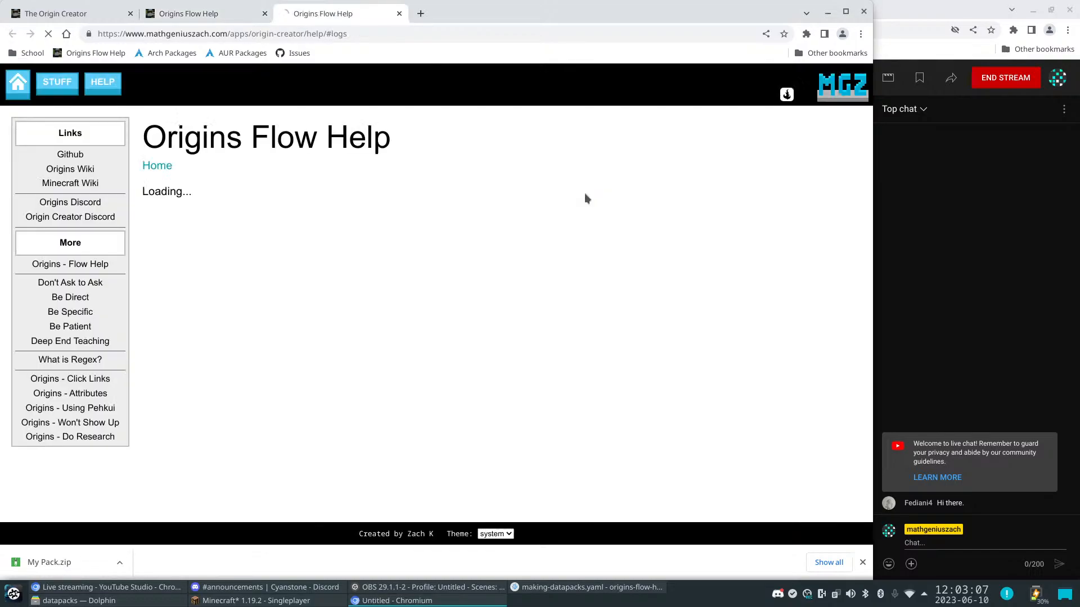
click(230, 20)
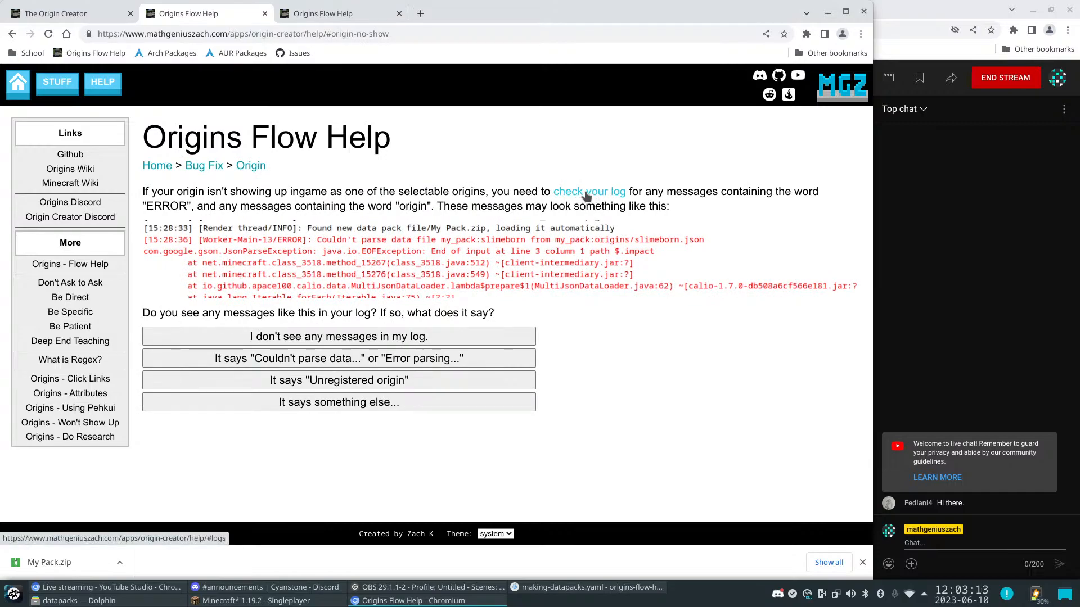
click(337, 18)
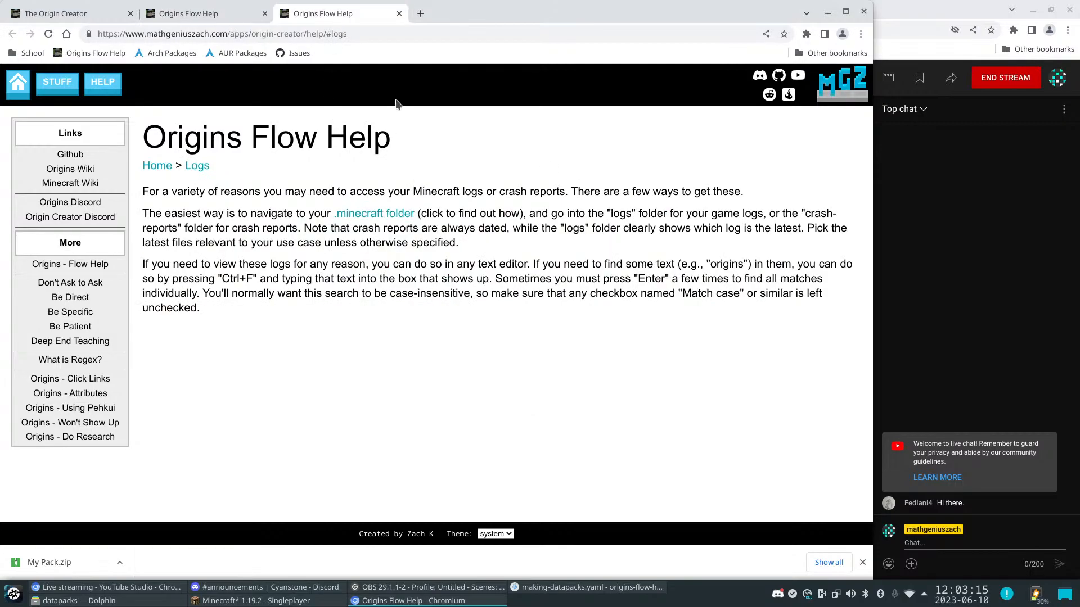
click(214, 17)
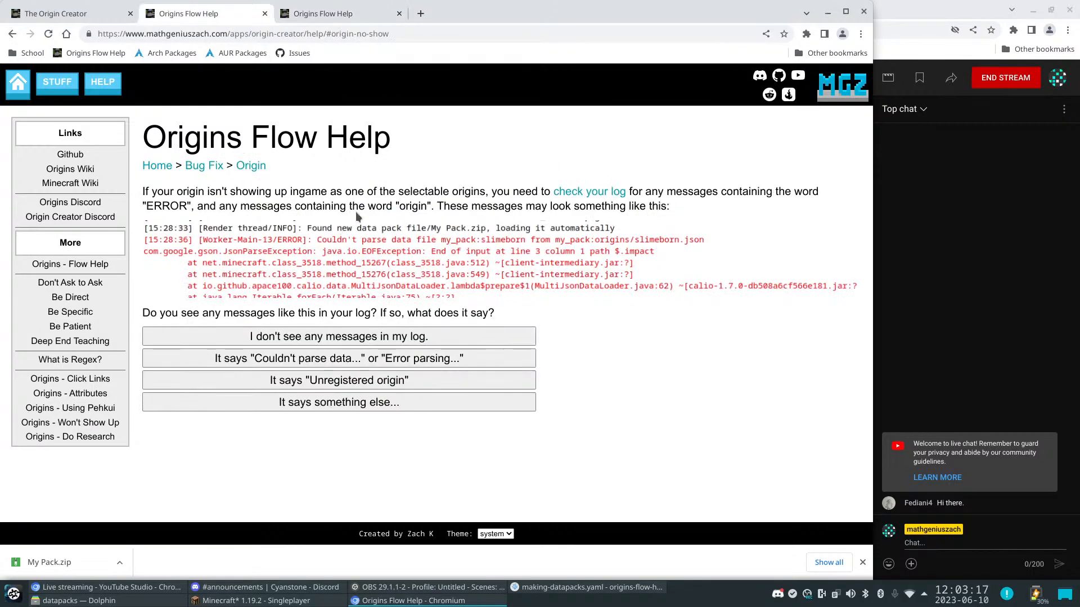
click(342, 16)
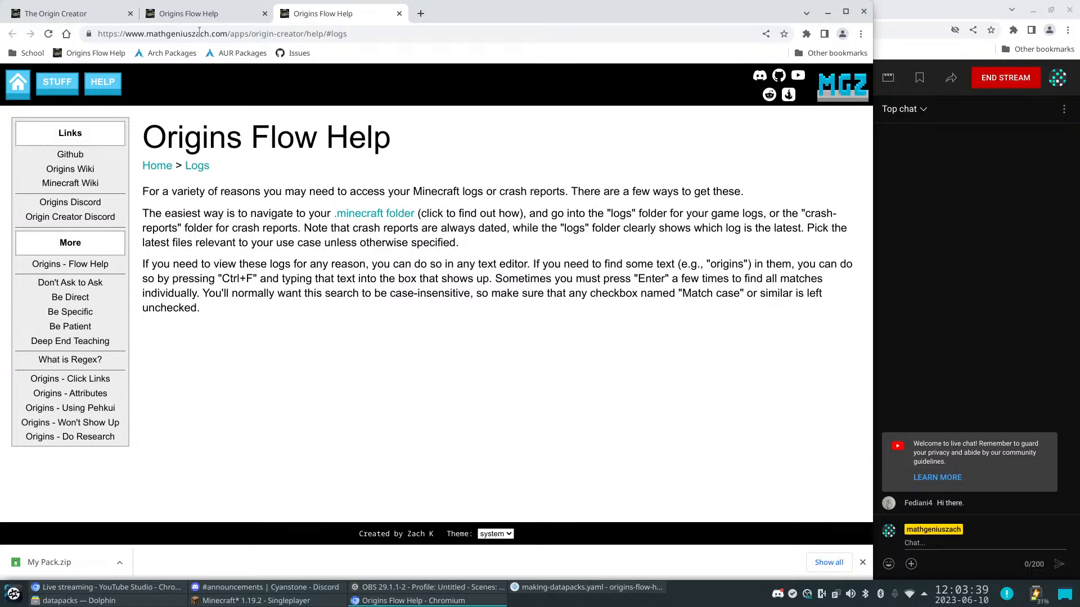
click(202, 15)
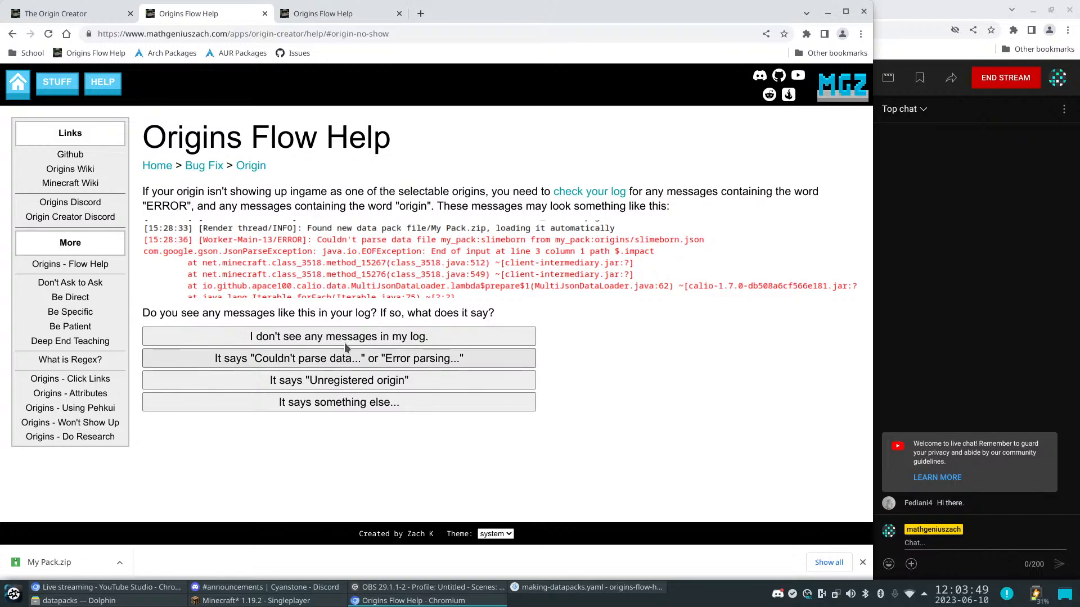
Read the "Unregistered origin" help page and both answers to the Bug Fix section's "Something else..." question
click(377, 381)
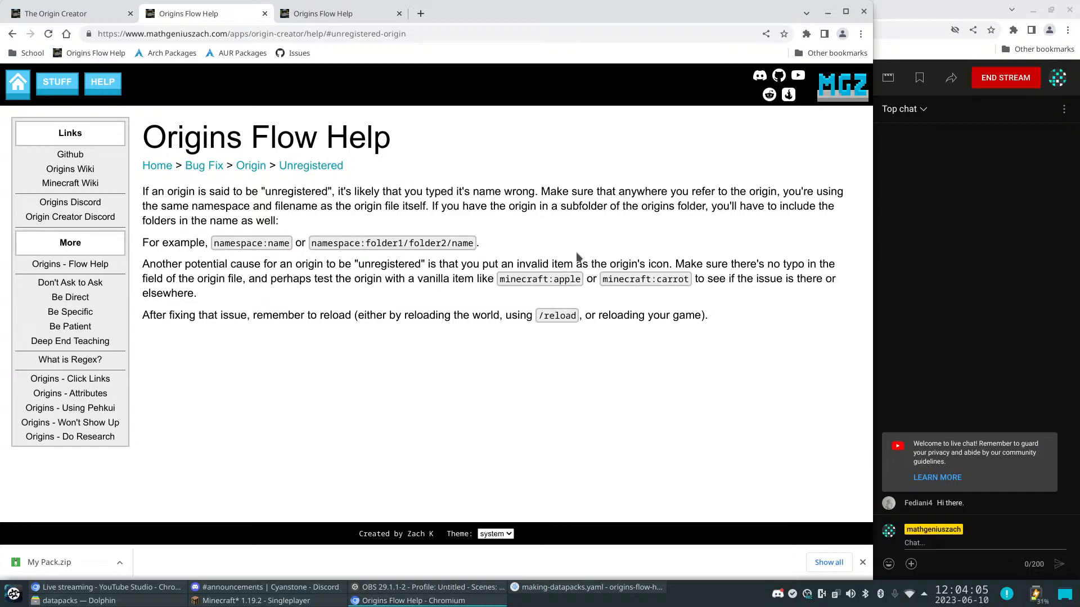
click(205, 166)
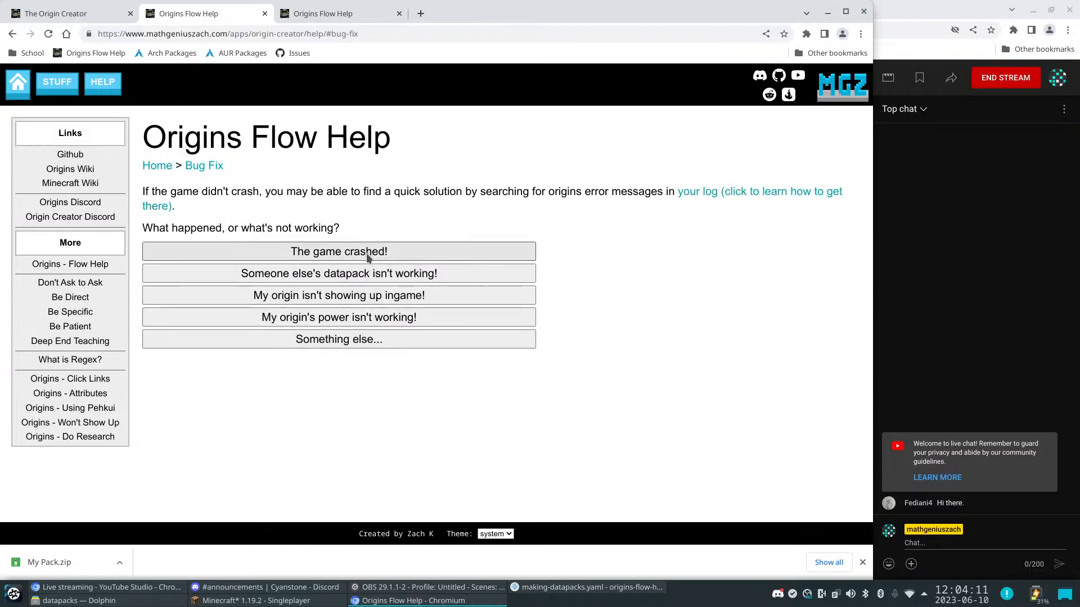
click(380, 344)
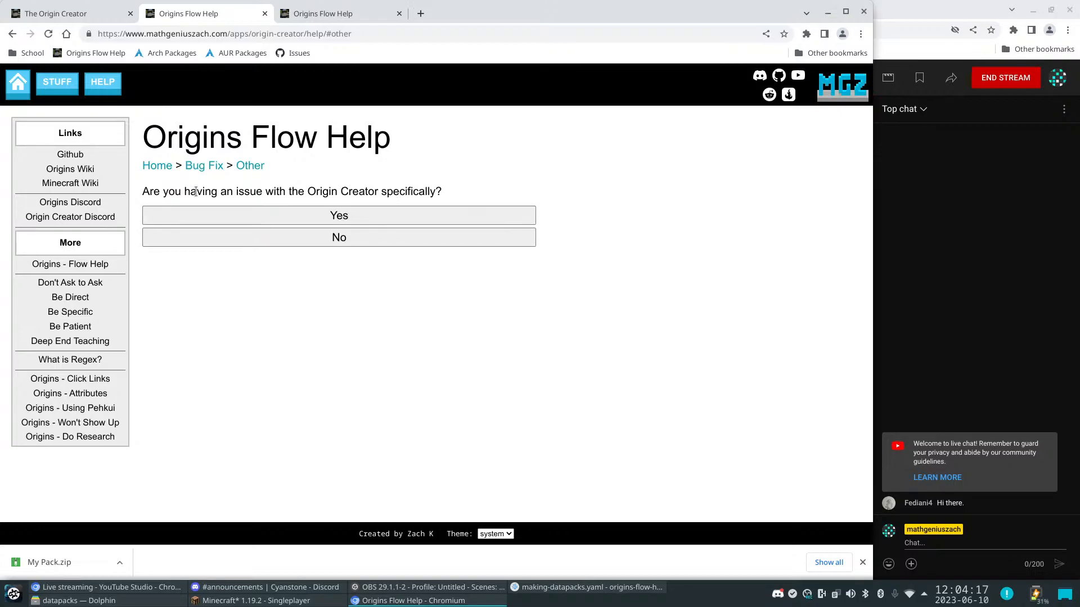
click(344, 215)
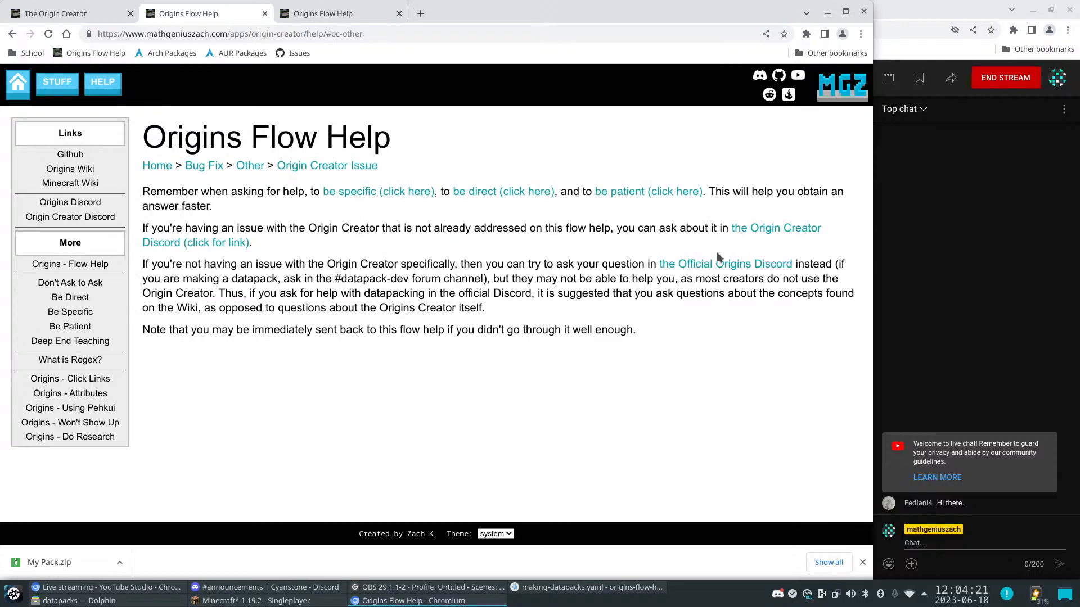
click(250, 166)
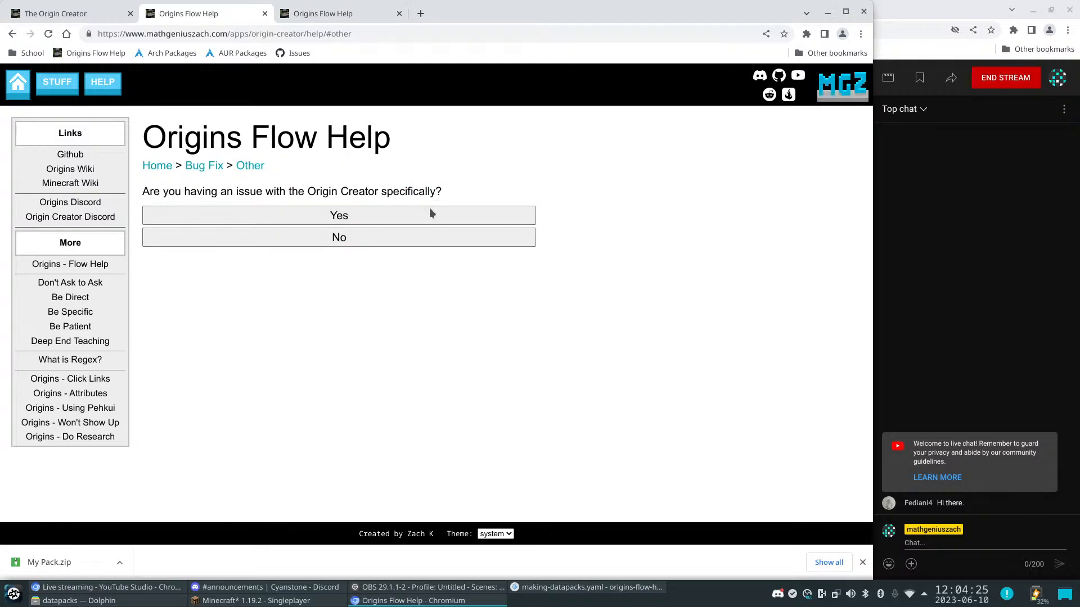
click(362, 239)
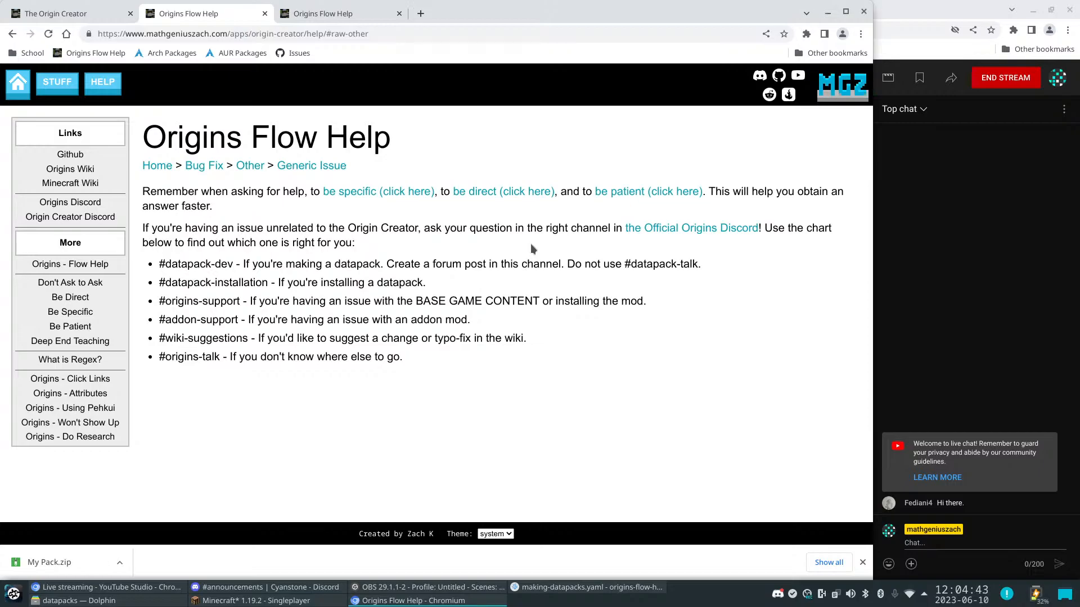
Open The Origin Creator in the current tab, and lower the Visual Studio Code window before returning to the browser
mouse_move(72, 89)
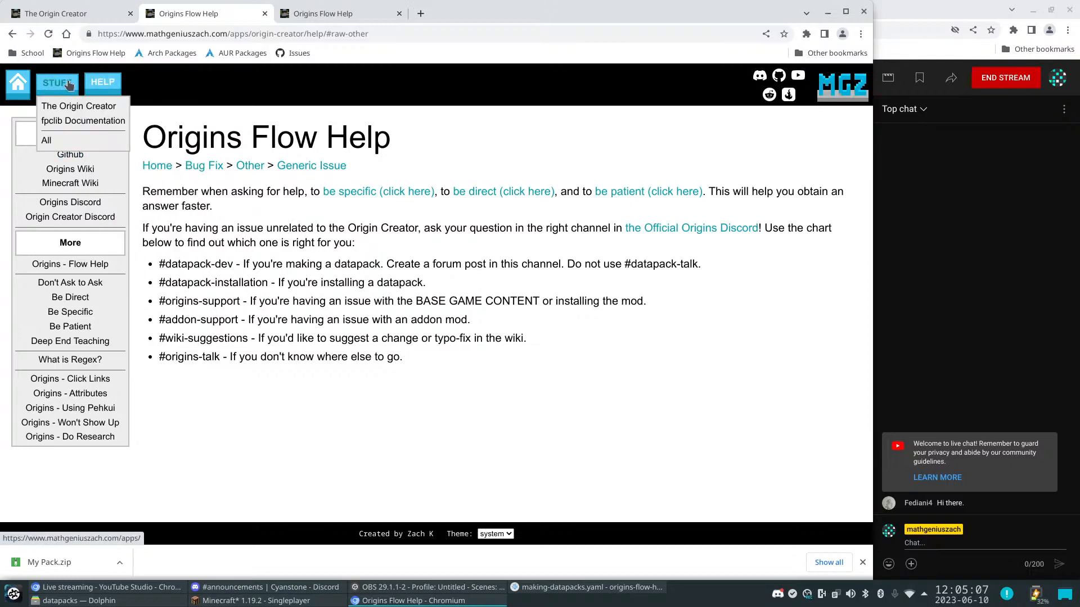
click(75, 110)
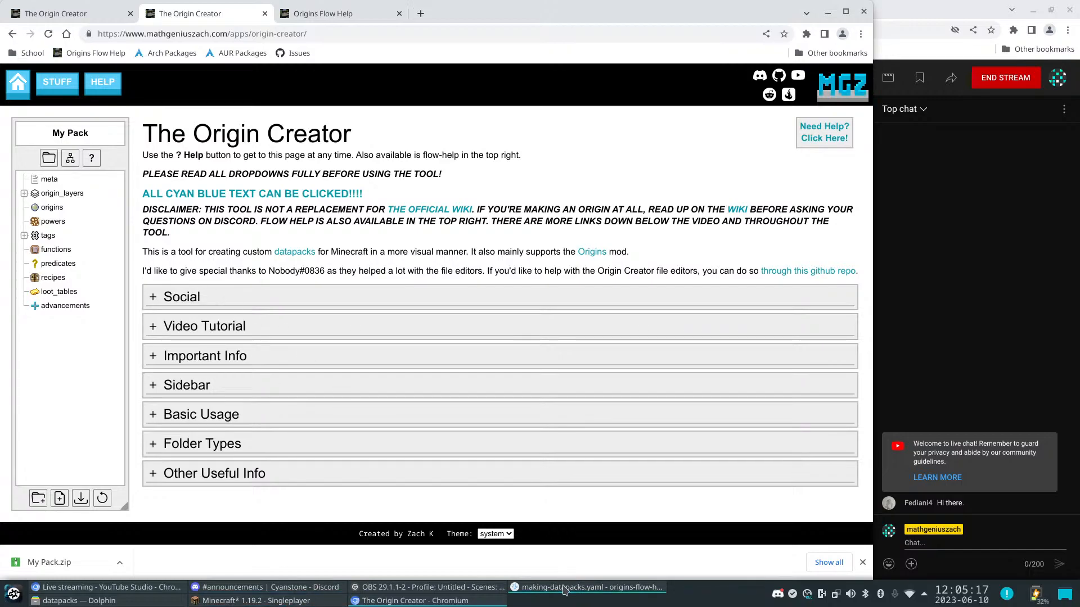
click(561, 567)
drag(484, 83, 471, 408)
click(323, 251)
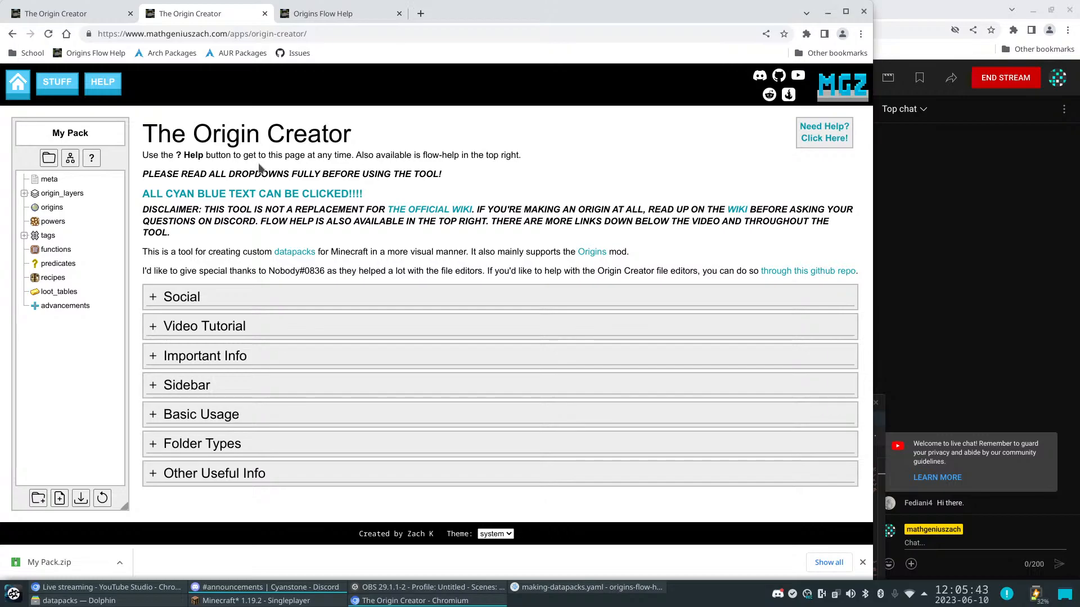
Create a new file named testorigin in the pack's origins folder
click(40, 210)
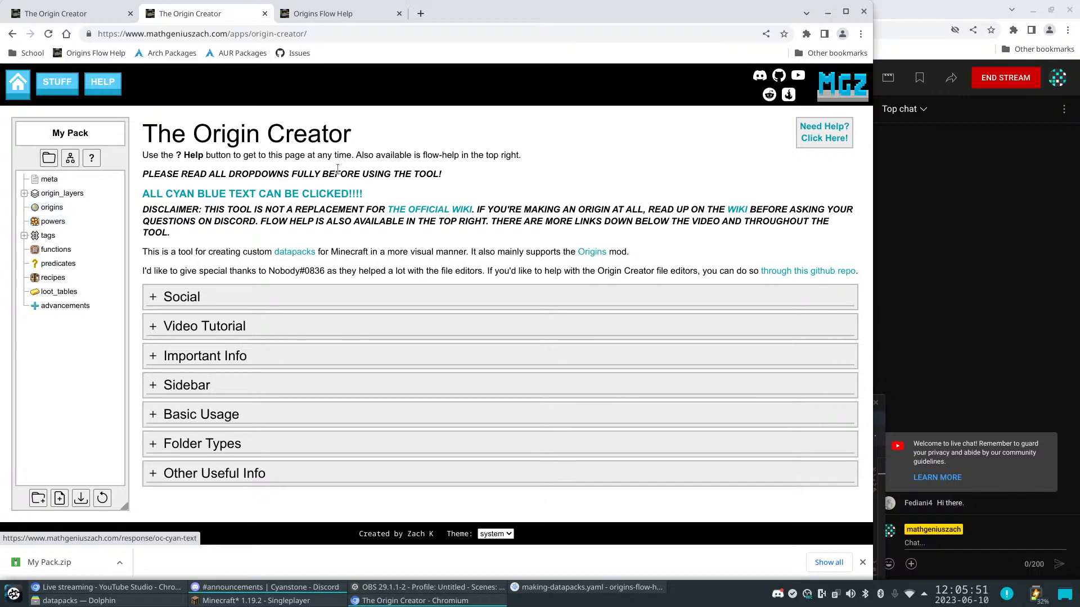
right_click(54, 209)
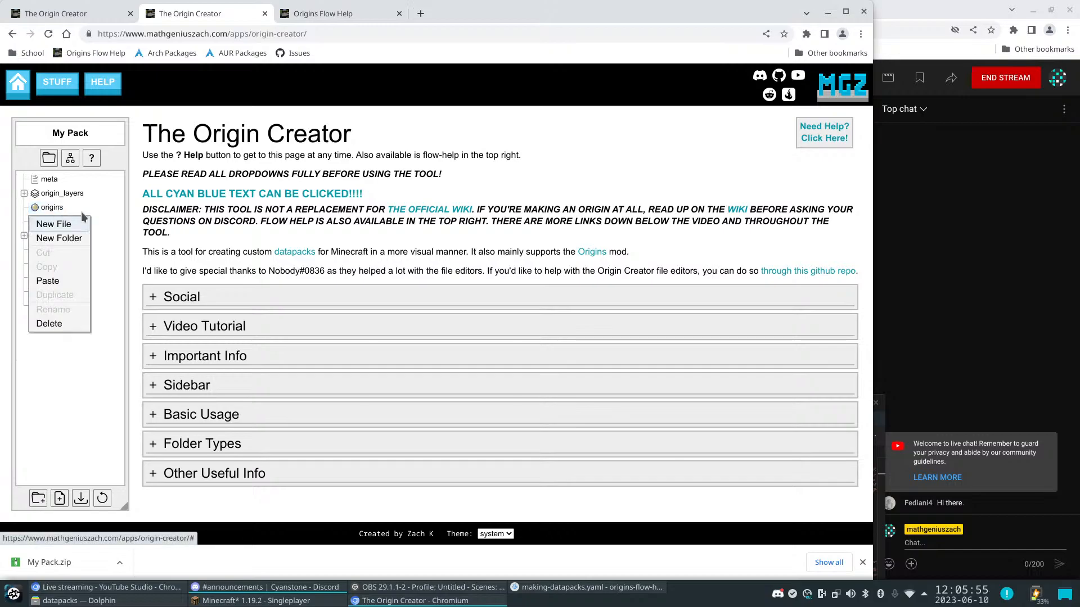
click(53, 224)
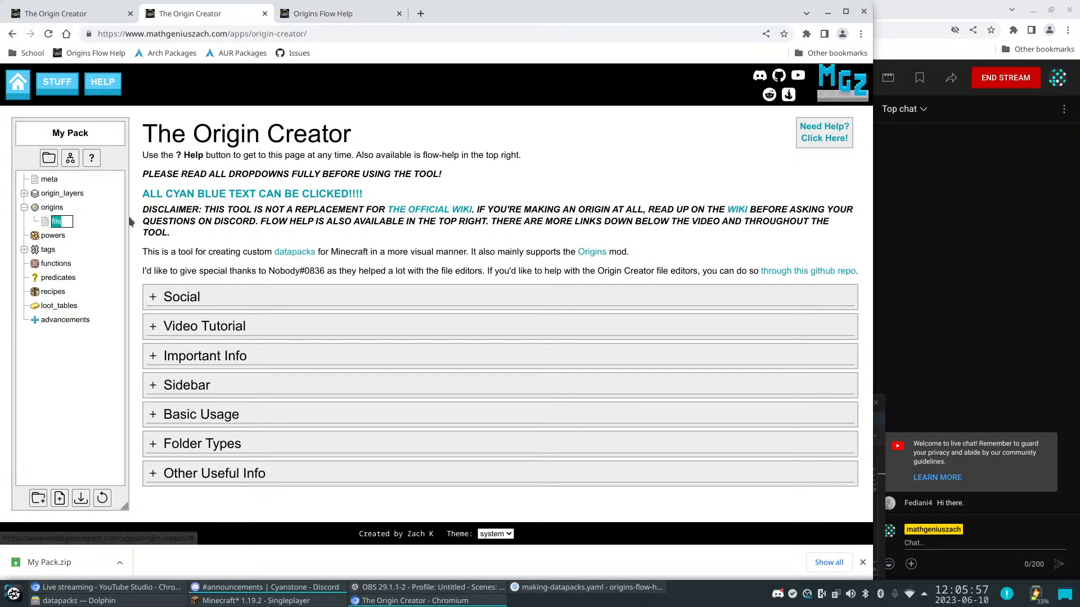
text(testorigin)
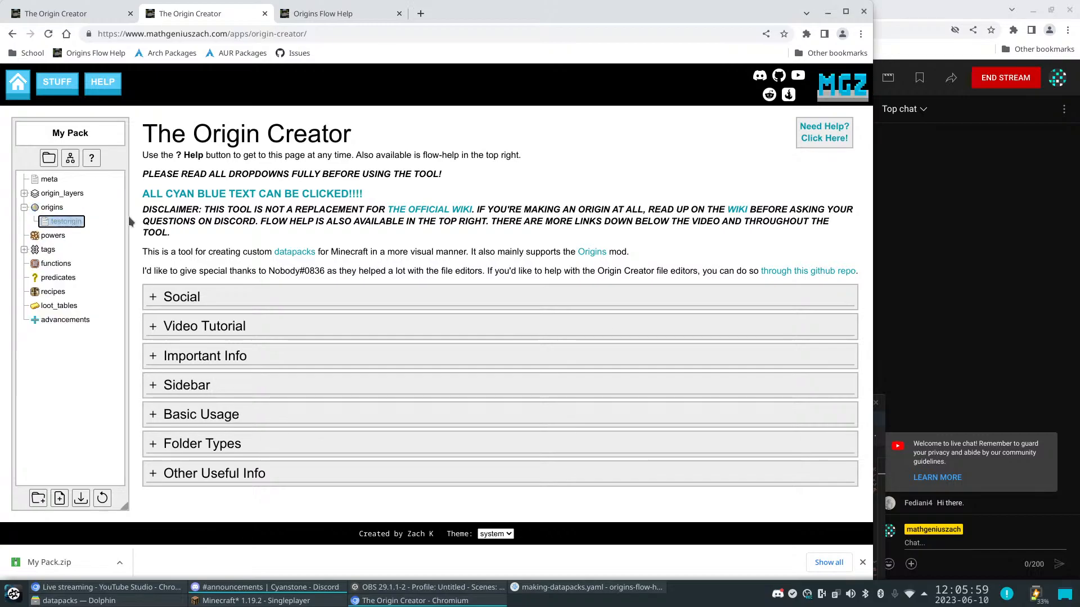
key(Return)
Add testorigin to the Origins list of the origins:origin layer file
click(24, 194)
click(70, 207)
click(268, 214)
text(testorigin)
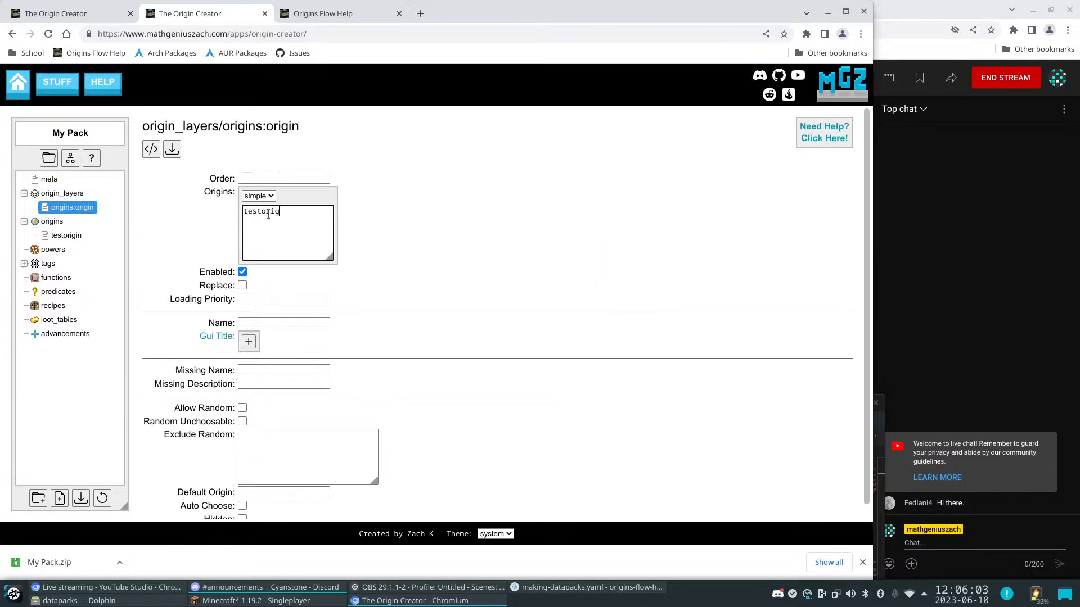
click(409, 210)
Open the testorigin file in the Origin Creator's editor and close the browser's download bar
right_click(42, 251)
click(155, 256)
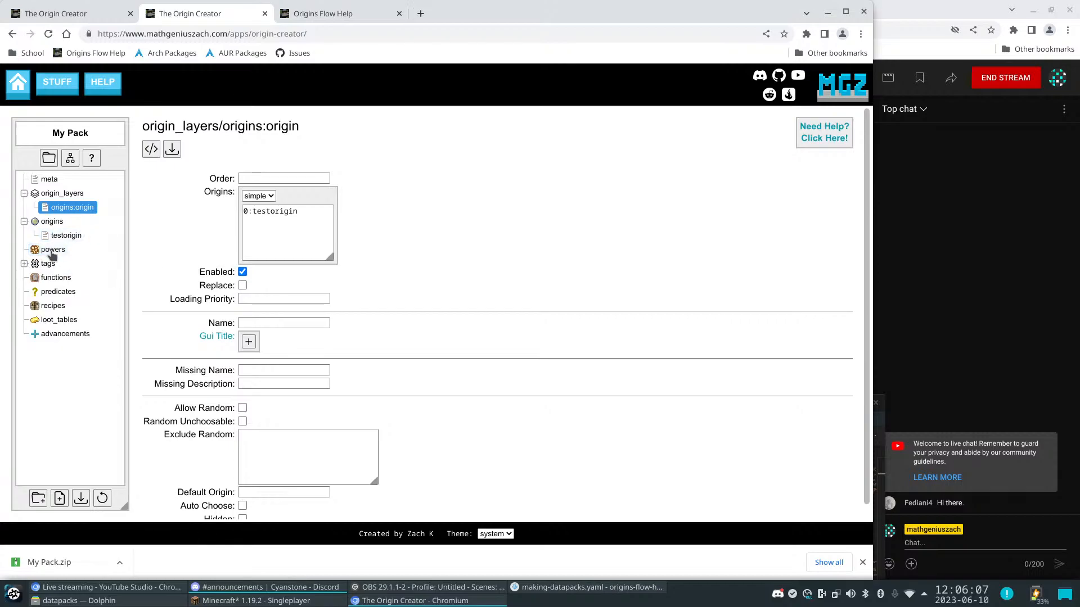
click(48, 251)
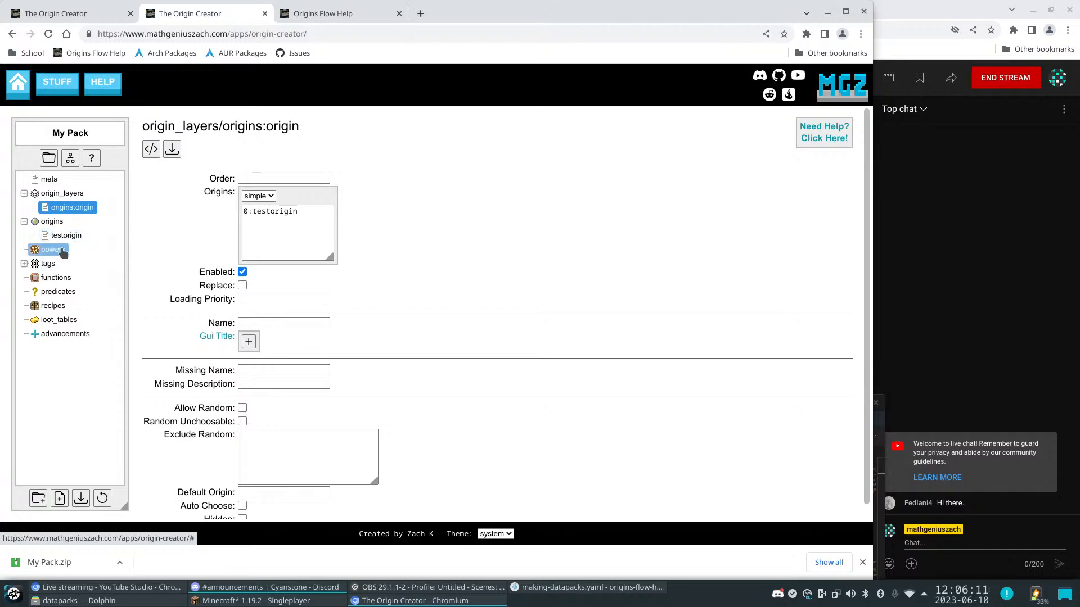
click(66, 237)
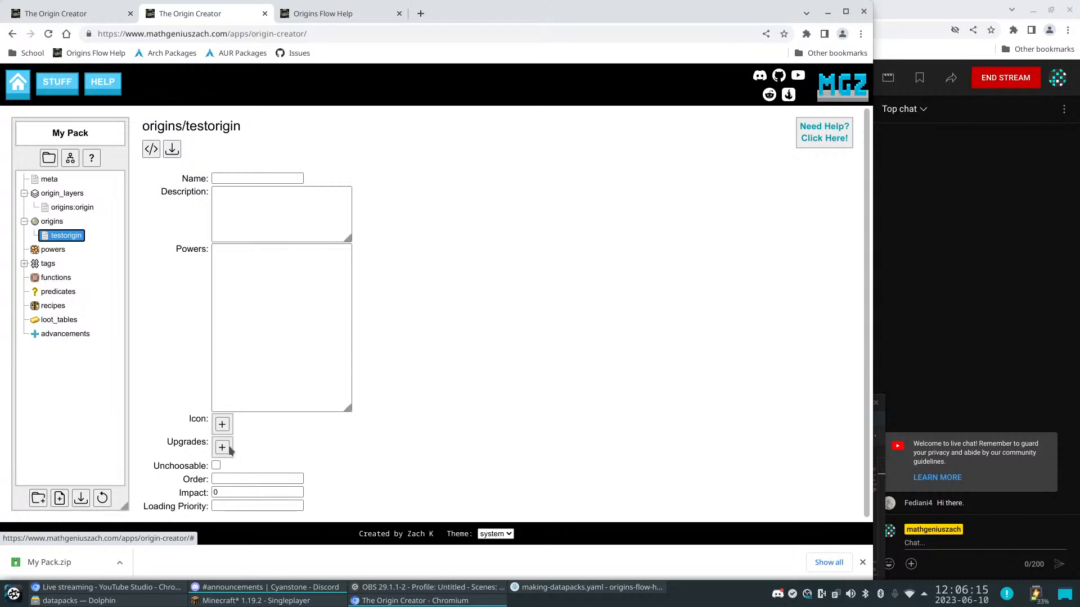
click(862, 562)
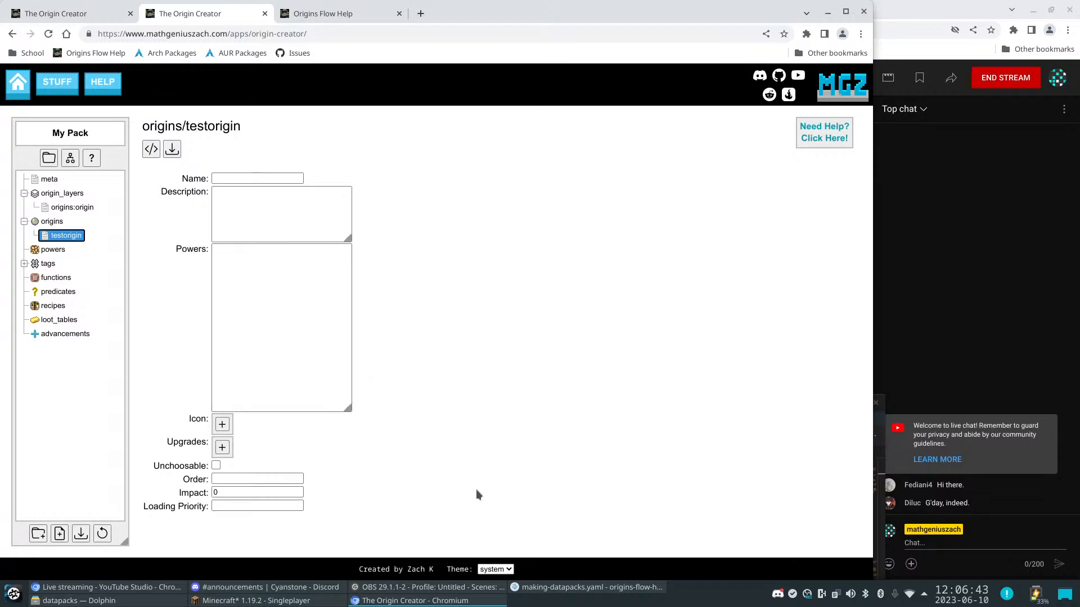
Switch to Visual Studio Code, raise its window fully into view, and place the cursor after the "Making Powers" title in making-datapacks.yaml
click(515, 587)
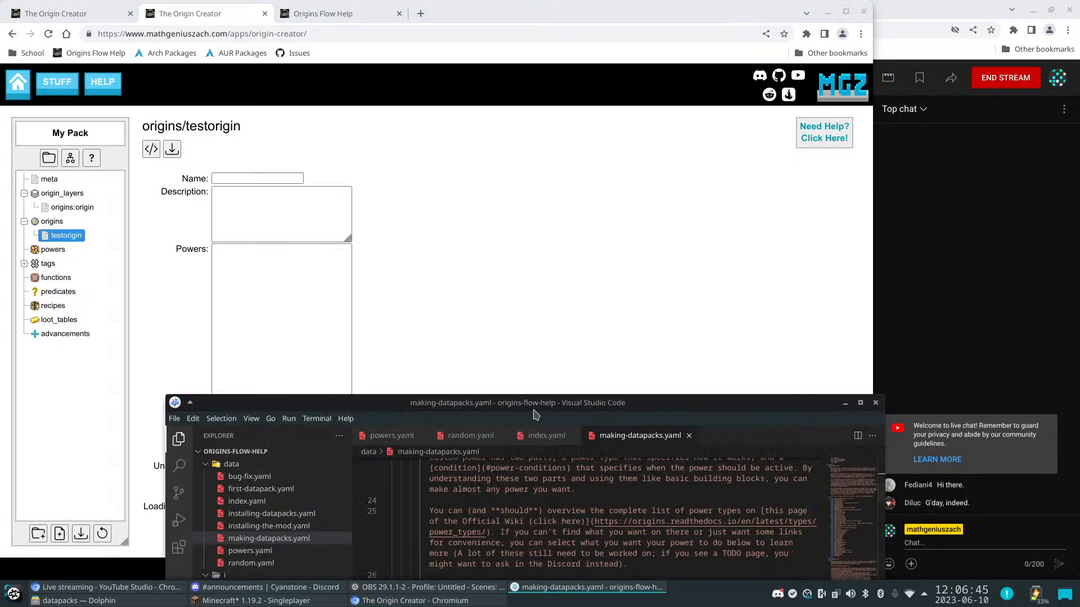
drag(507, 406, 437, 90)
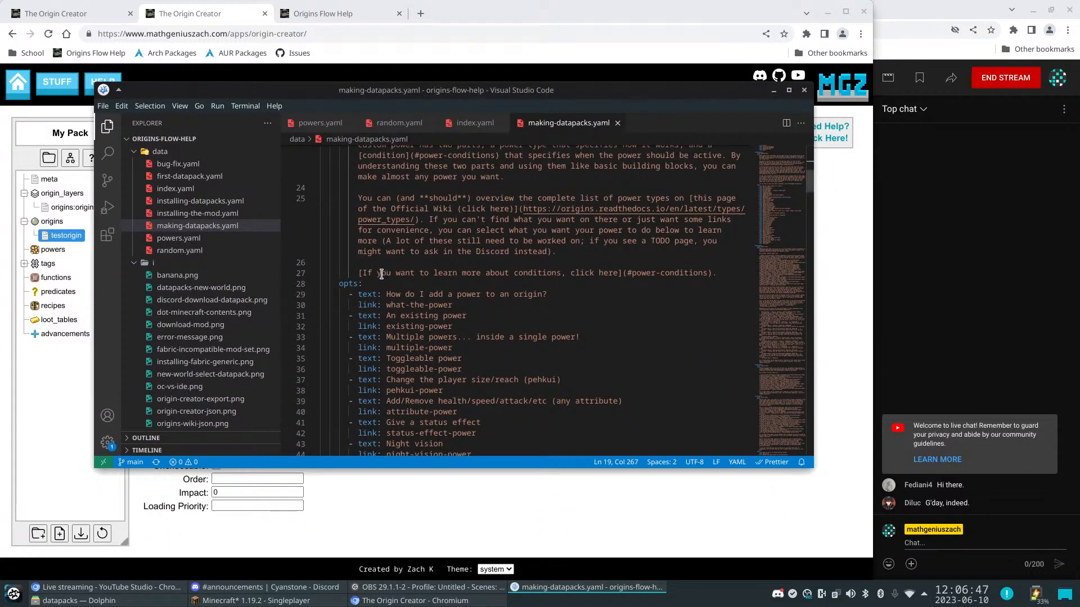
scroll(417, 254, up, 6)
scroll(417, 254, up, 5)
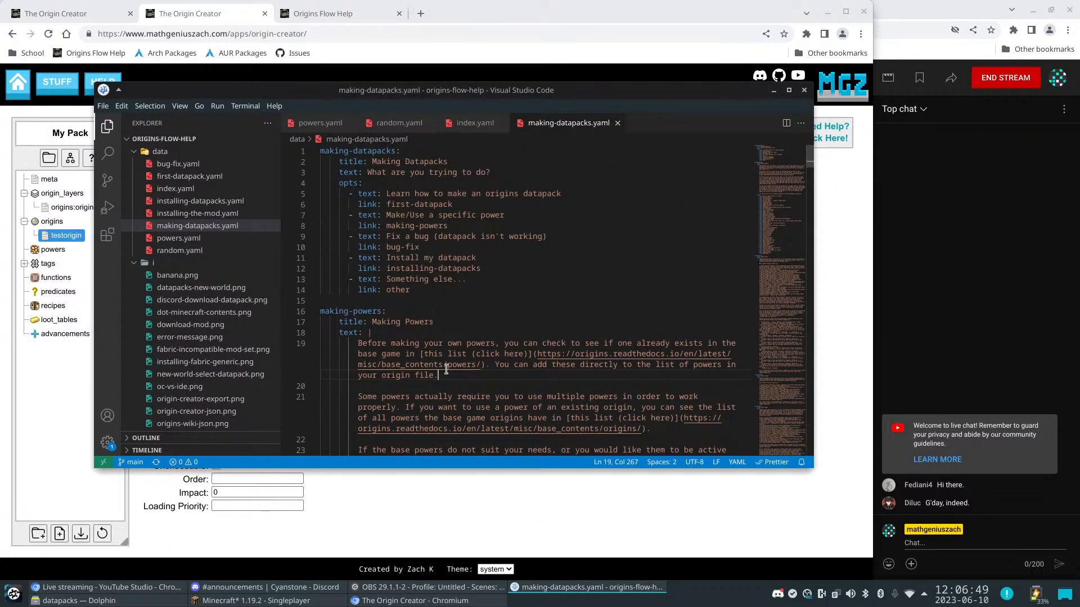
shift+click(417, 334)
click(450, 322)
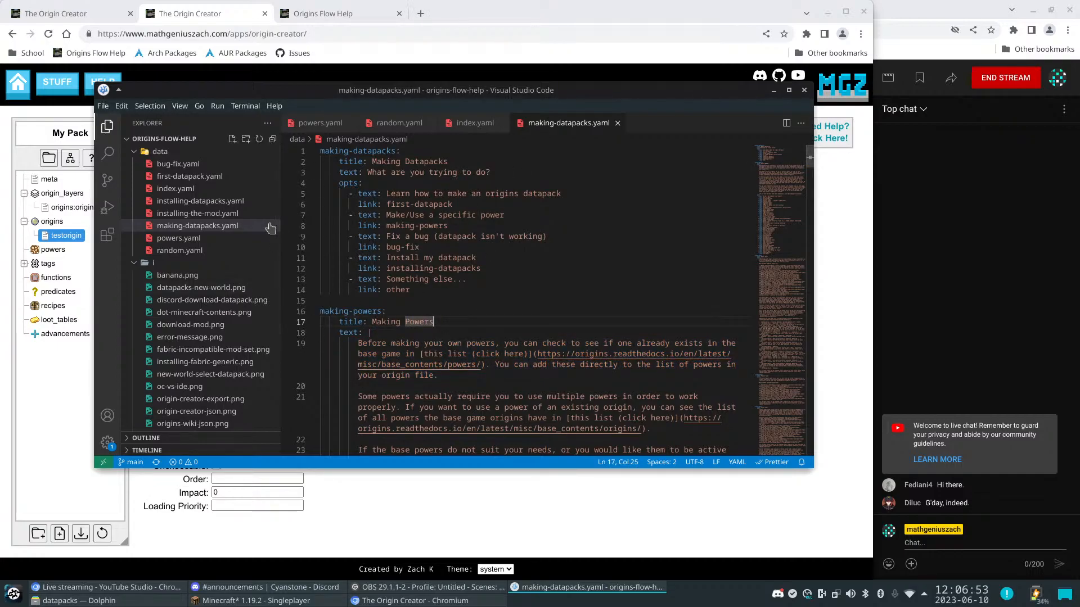
Open bug-fix.yaml, turn on word wrap, and read its entries down to the failed-to-parse and unregistered-origin sections
click(192, 164)
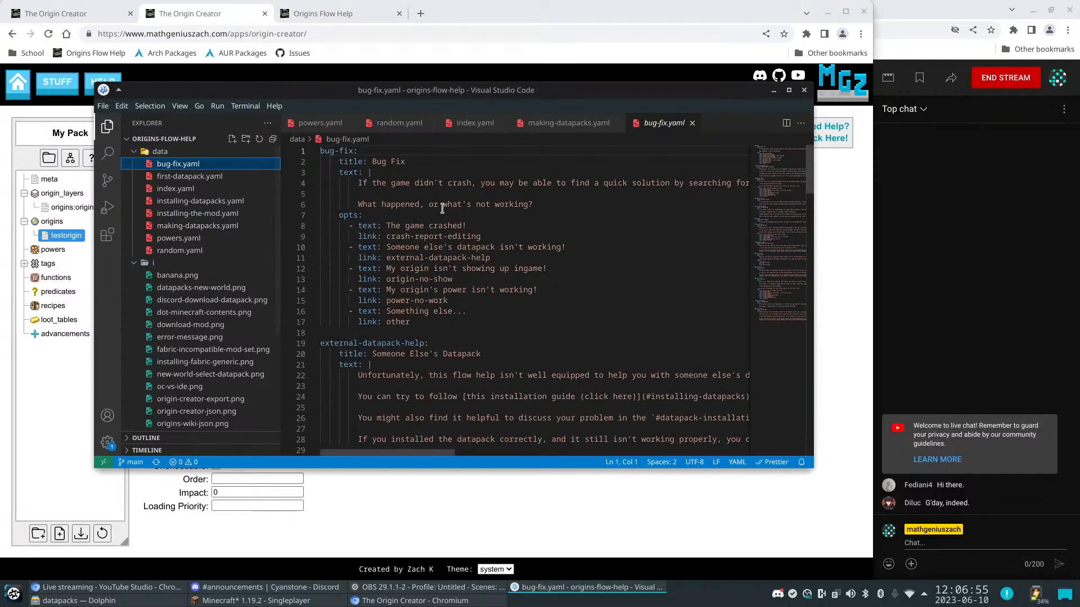
scroll(439, 237, down, 5)
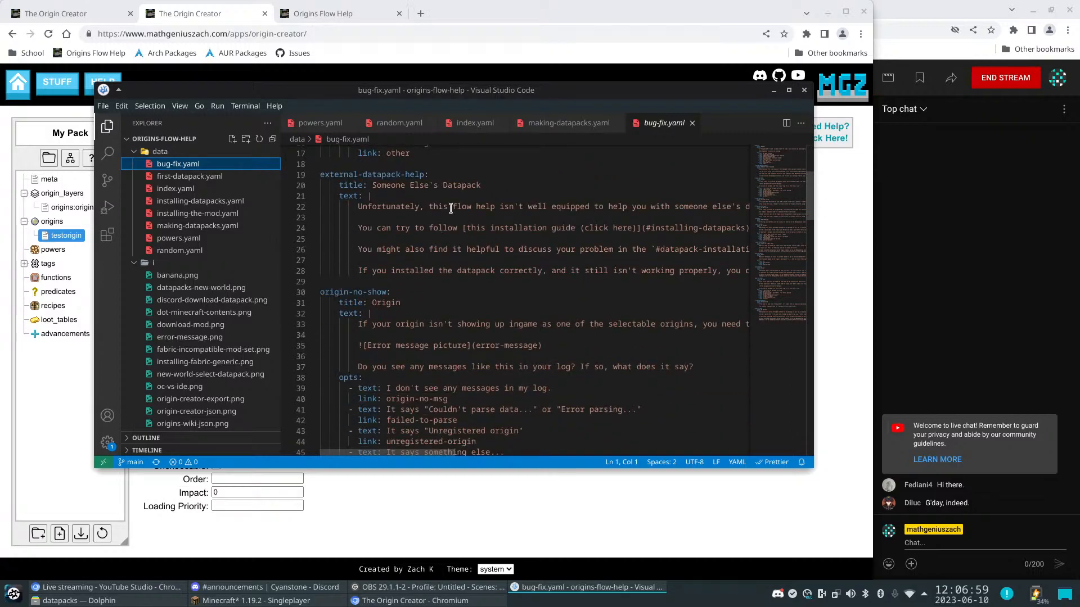
click(457, 186)
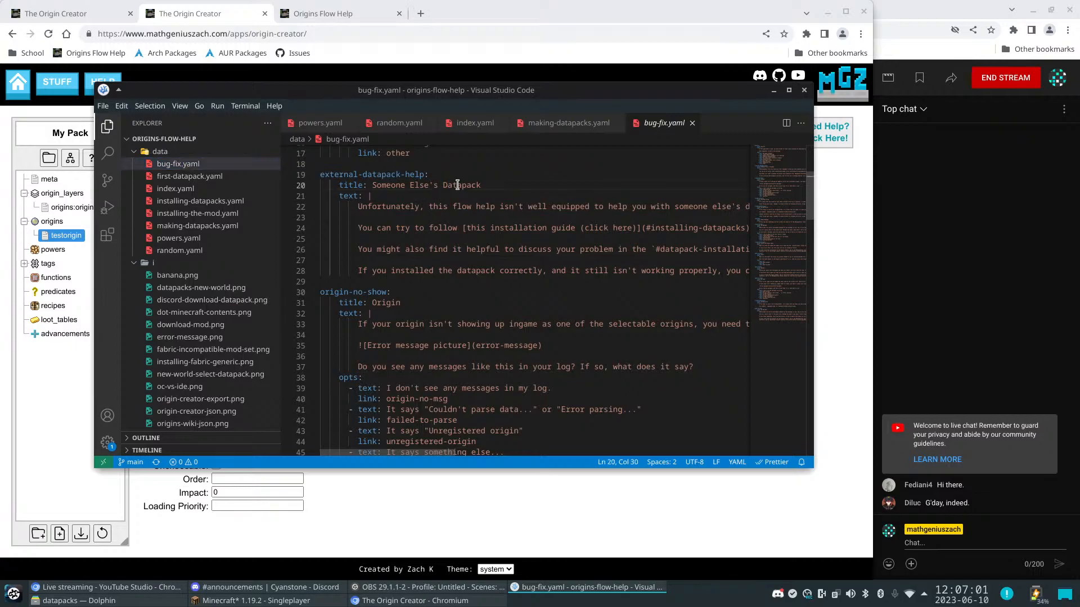
key(alt+z)
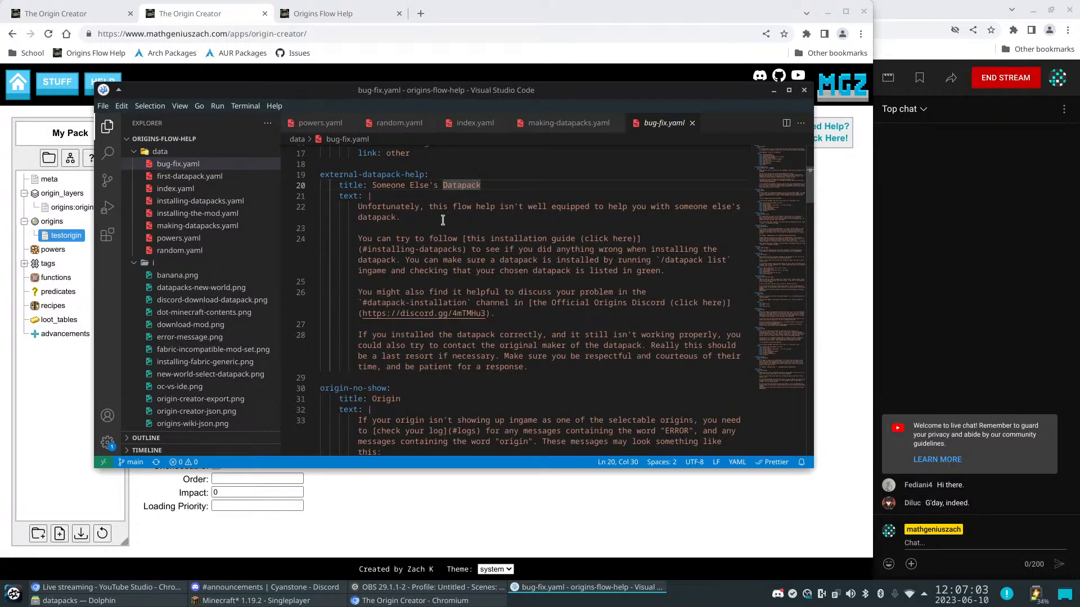
scroll(437, 231, down, 3)
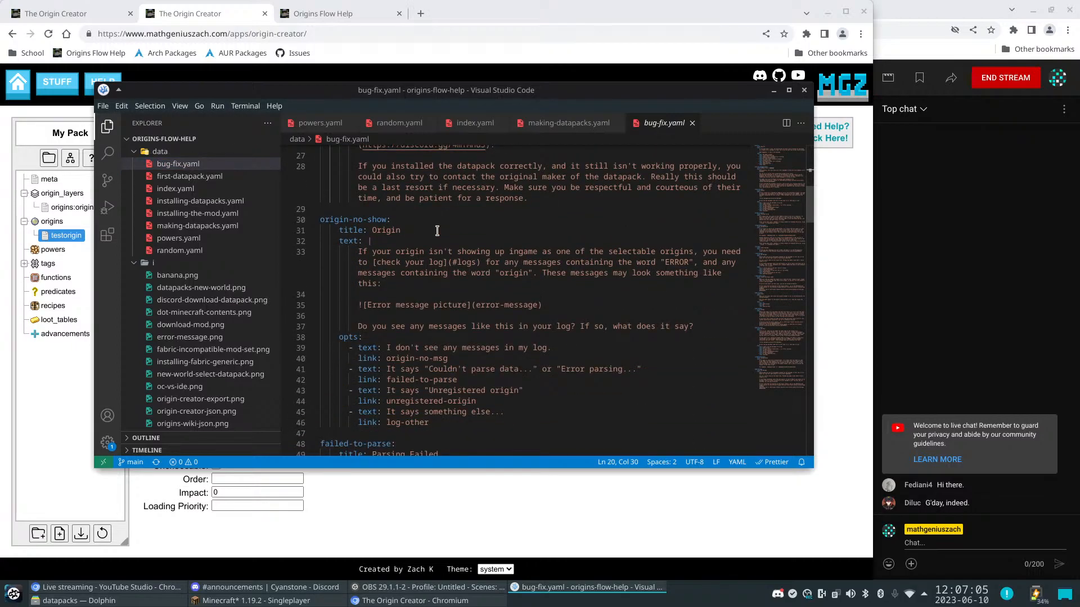
scroll(414, 265, down, 3)
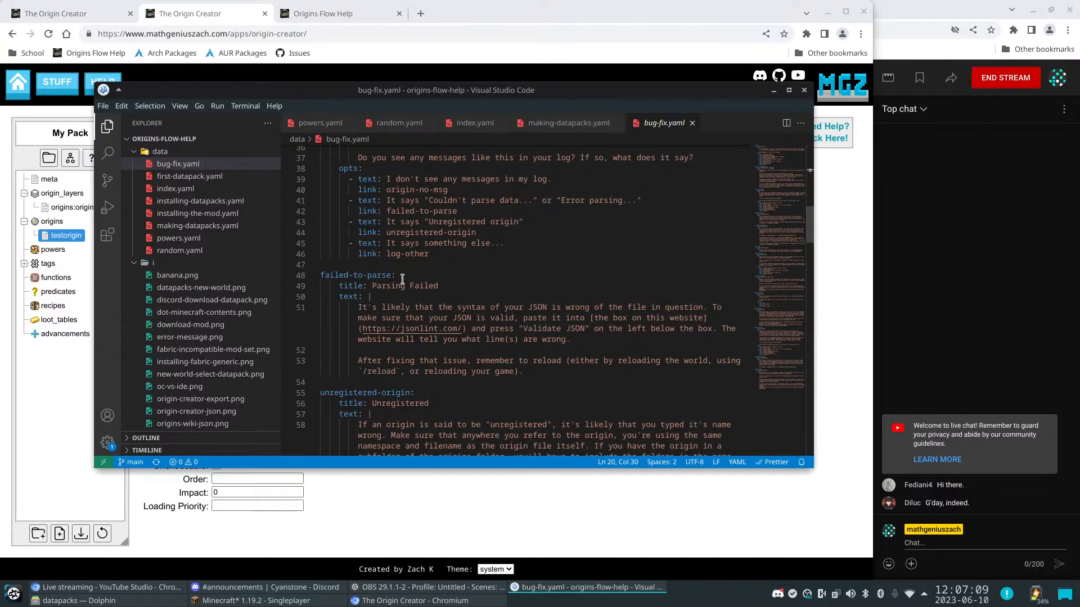
scroll(403, 279, down, 3)
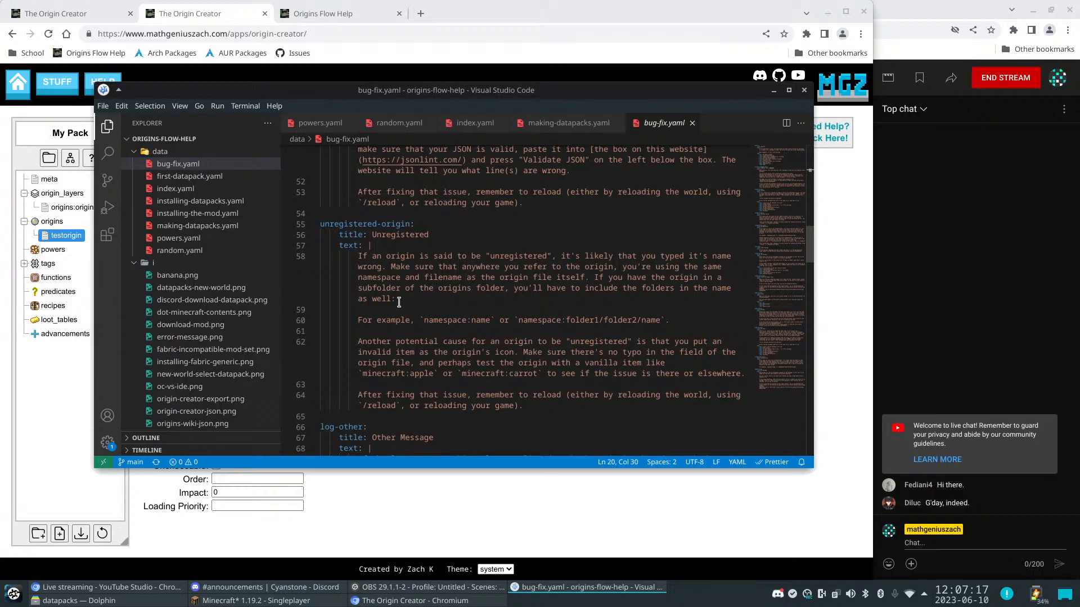
drag(372, 235, 448, 233)
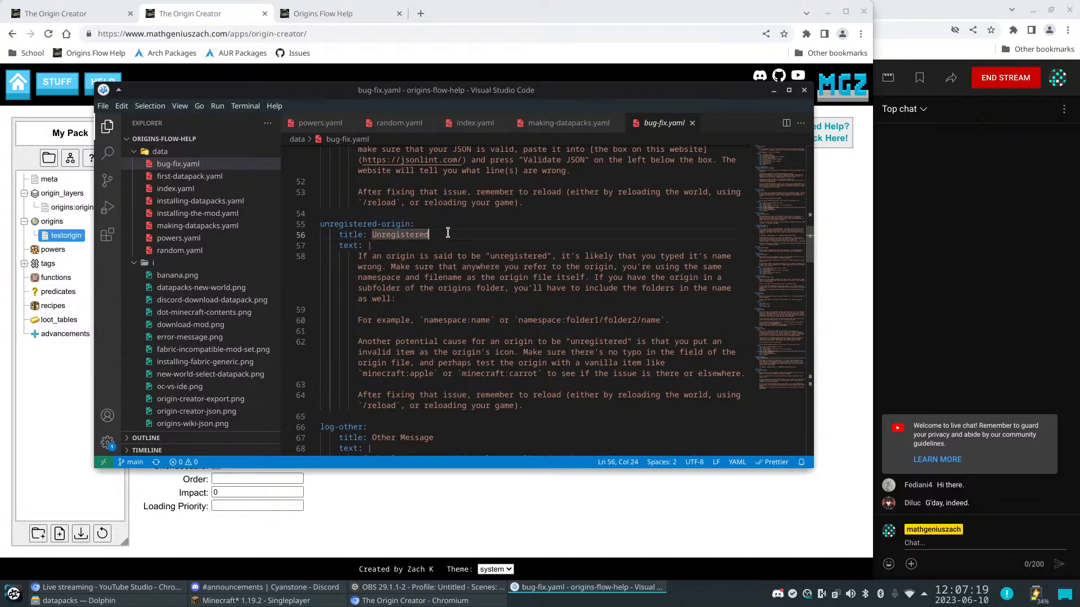
key(End)
key(Return)
text(summary:)
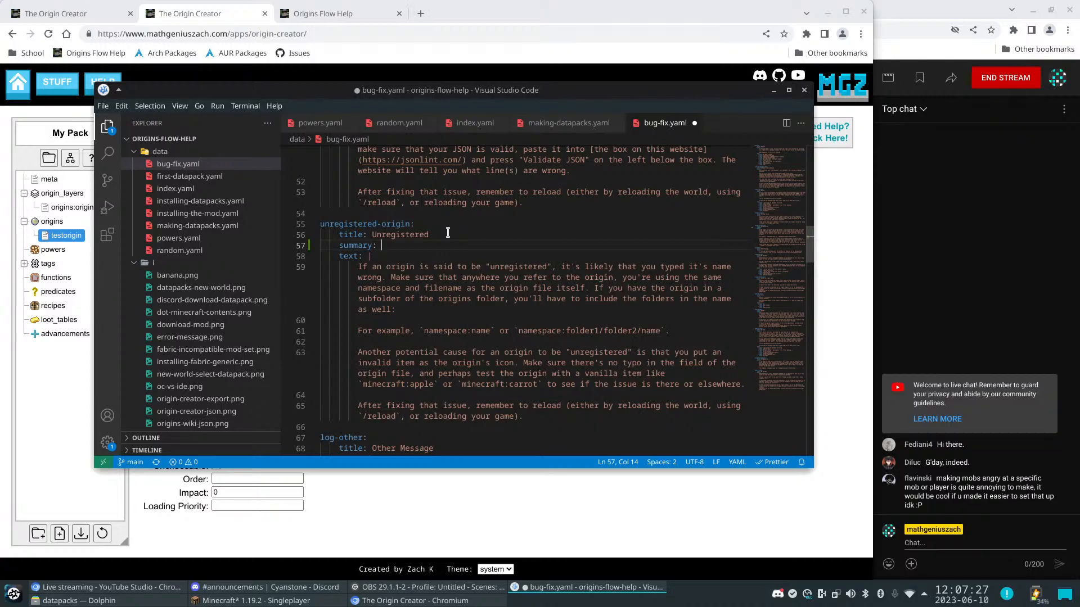
key(shift+Home)
key(shift+Home)
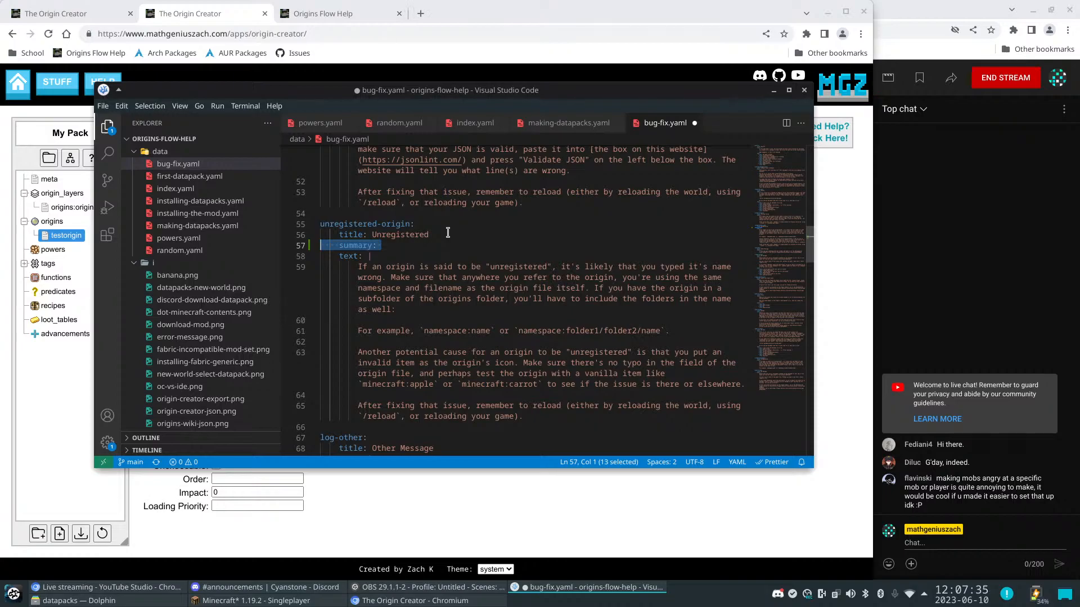
key(BackSpace)
key(BackSpace)
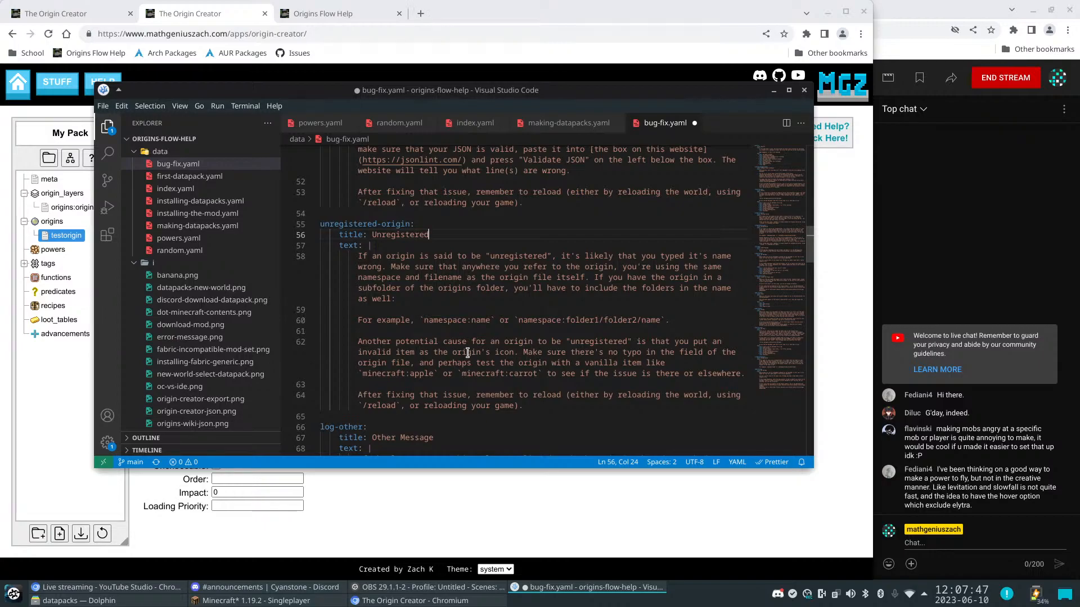
Switch to Origins Flow Help in the browser, return to its home page, and open Making a datapack
click(603, 526)
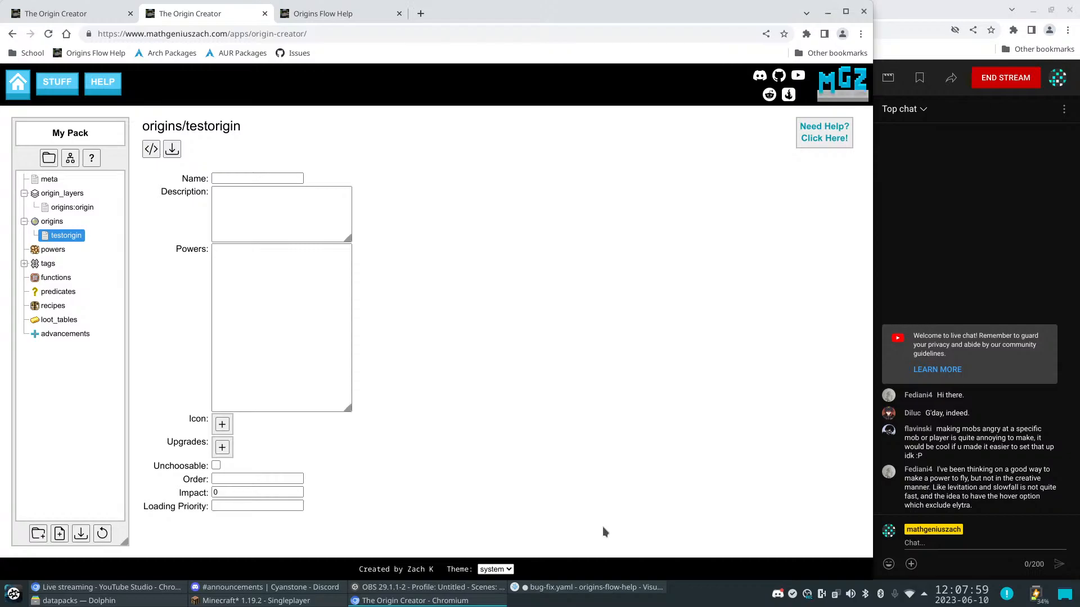
click(332, 17)
click(156, 165)
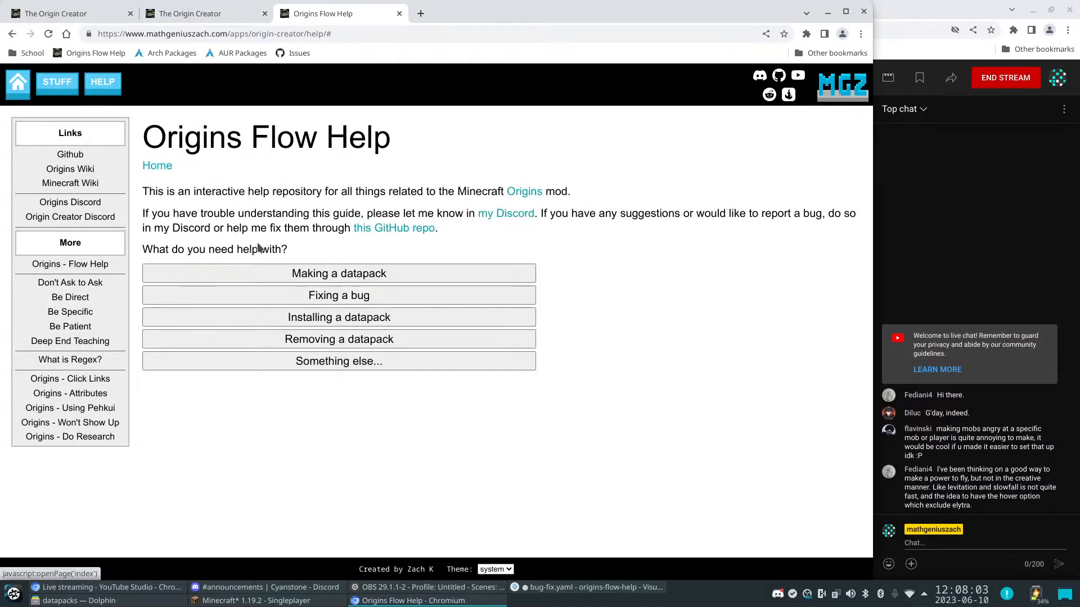
click(362, 275)
Go from the help page to The Origin Creator's start page and open its flow help in a new tab
mouse_move(105, 89)
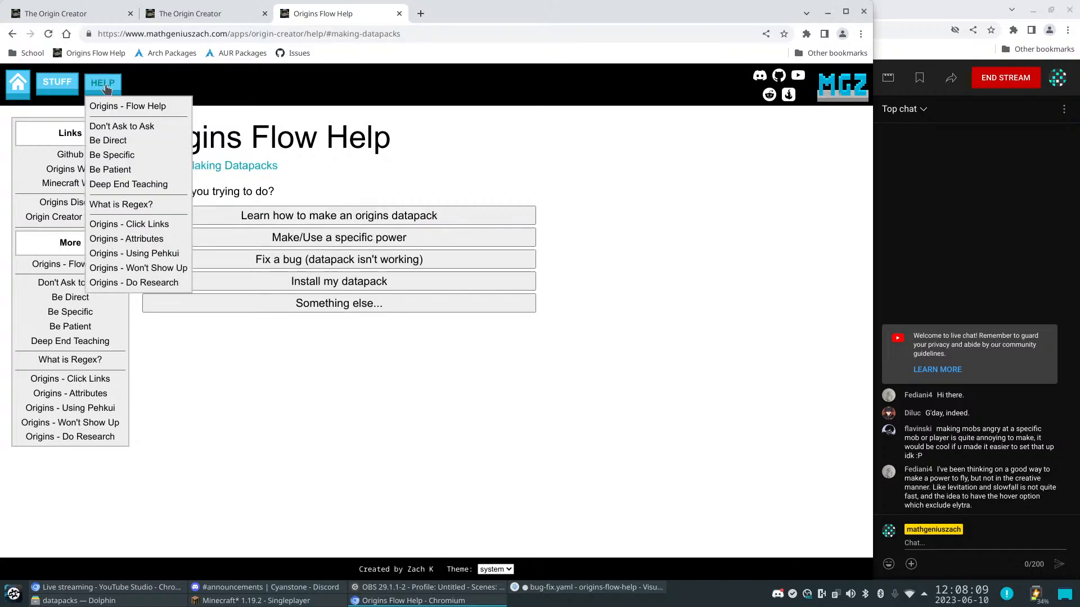
mouse_move(57, 84)
click(84, 111)
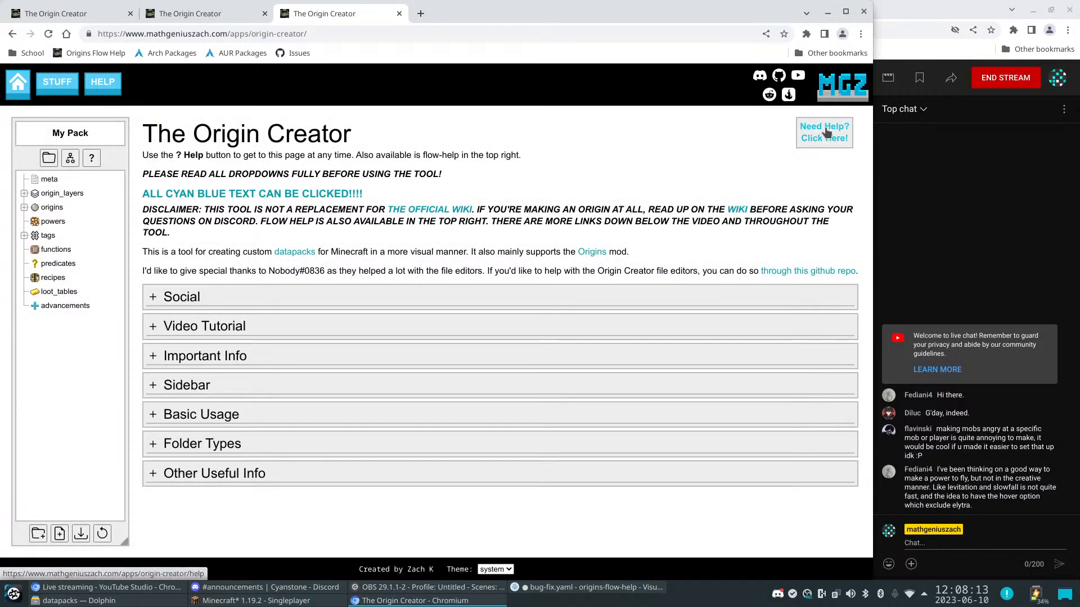
click(825, 133)
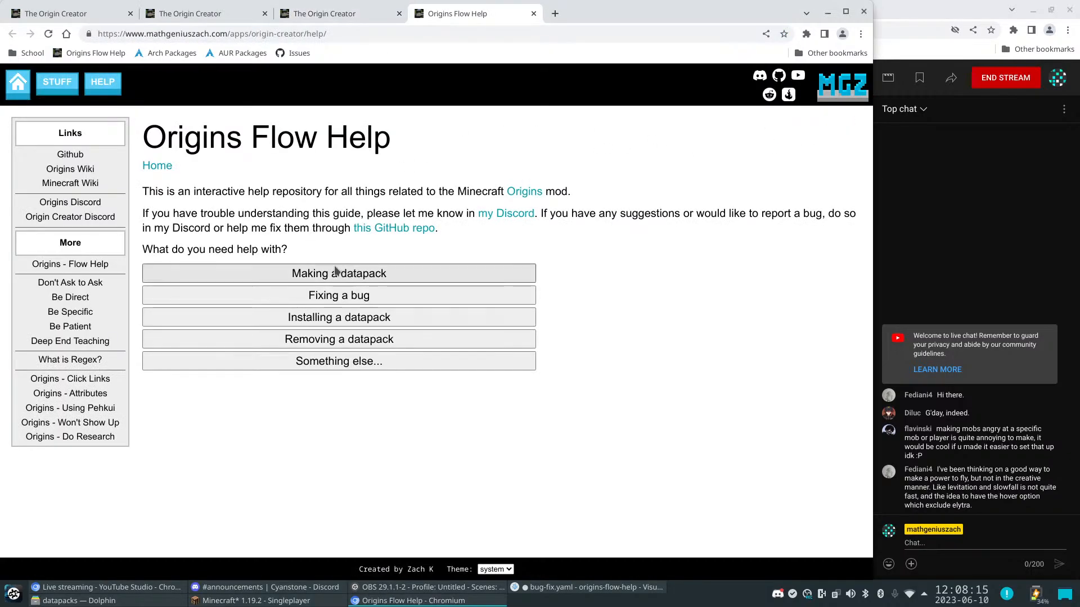
Navigate the flow help through making a datapack and making a specific power to the Change mob hostility page
click(358, 274)
click(394, 240)
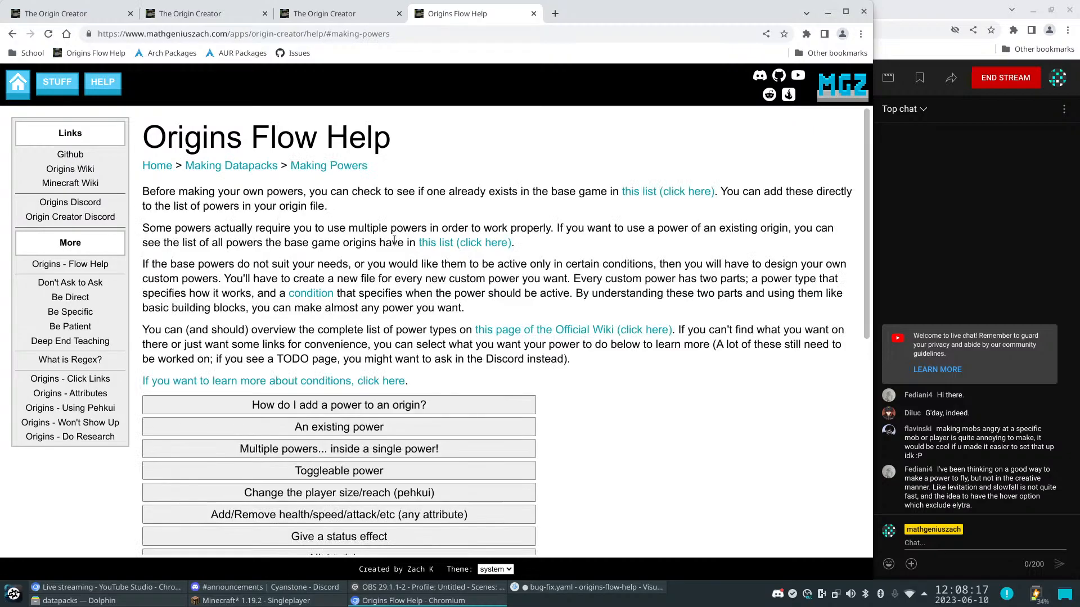
scroll(402, 276, down, 4)
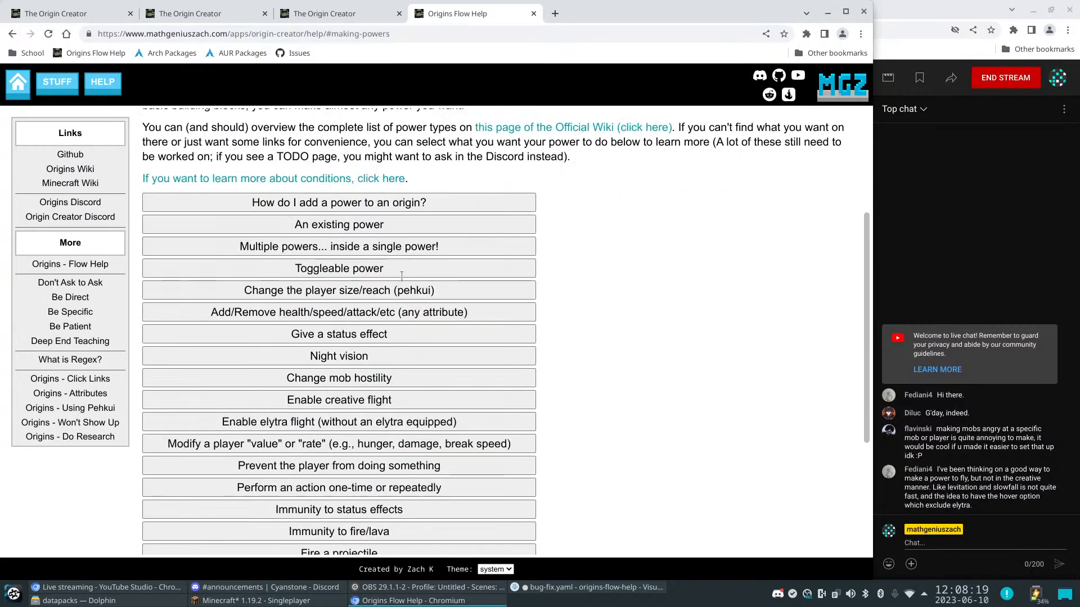
click(344, 380)
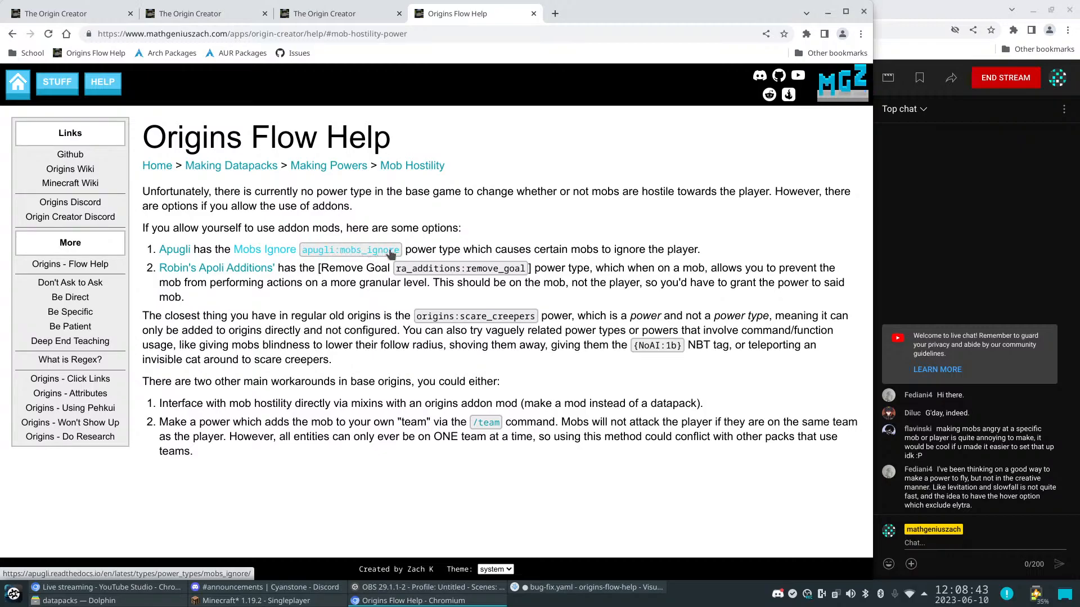
Open the linked Apugli Mobs Ignore documentation in a new tab and read its fields and example
right_click(282, 251)
click(323, 259)
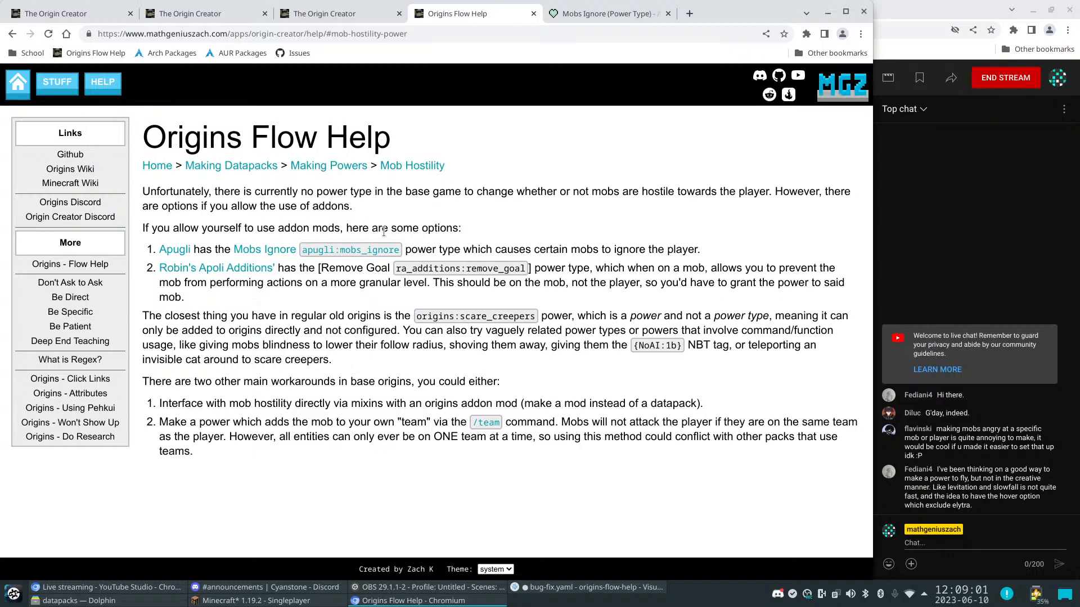
click(585, 15)
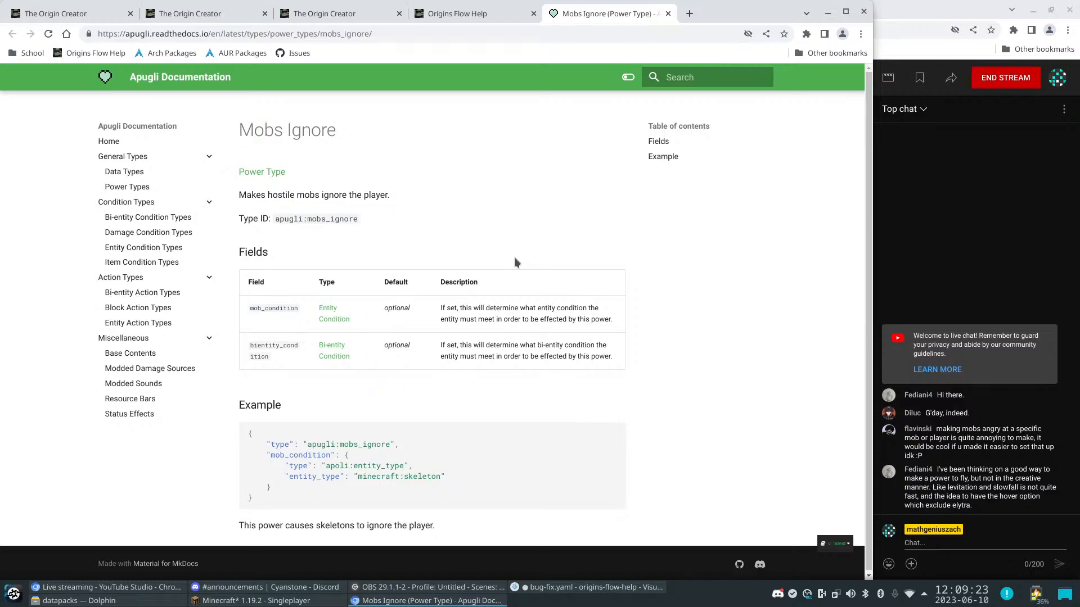
Open the Robin's Apoli Additions link from the Mob Hostility page in a new tab, close the Apugli tab, and examine the mod's description
click(455, 17)
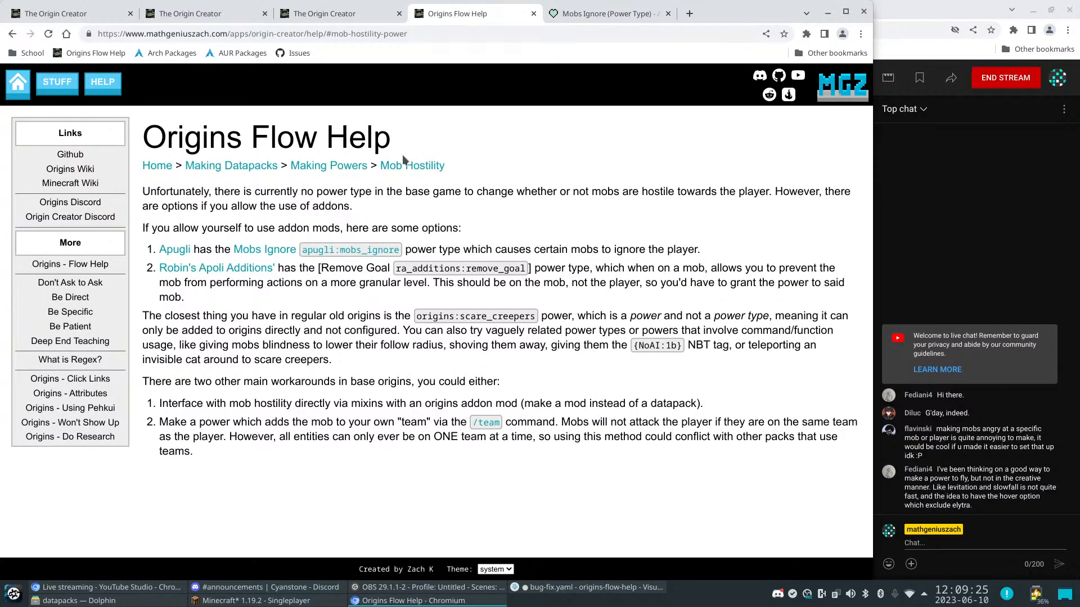
right_click(213, 275)
click(253, 280)
click(617, 14)
click(575, 15)
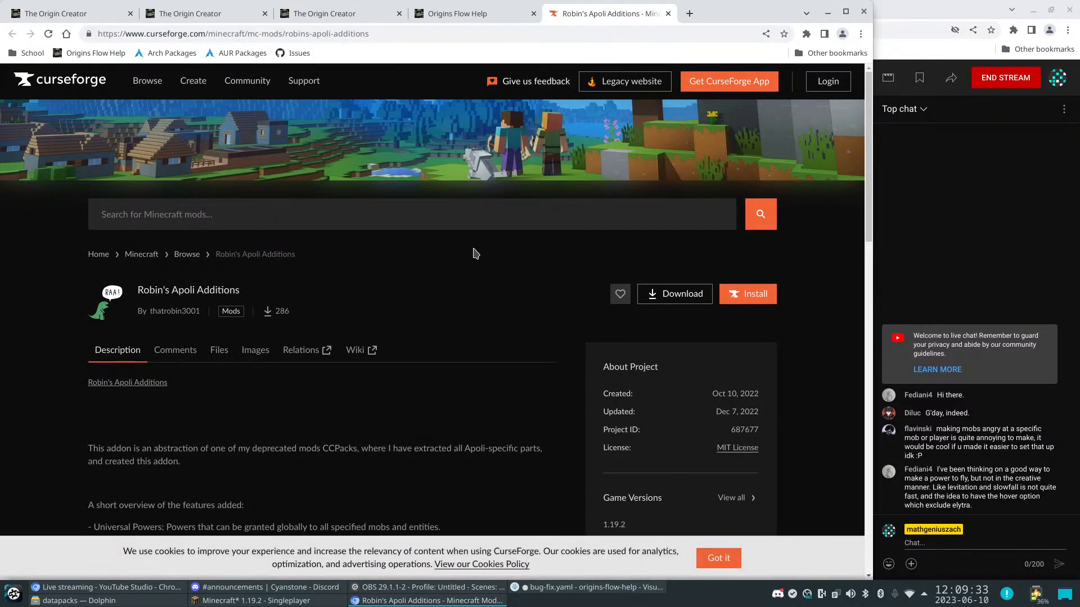
scroll(475, 251, down, 3)
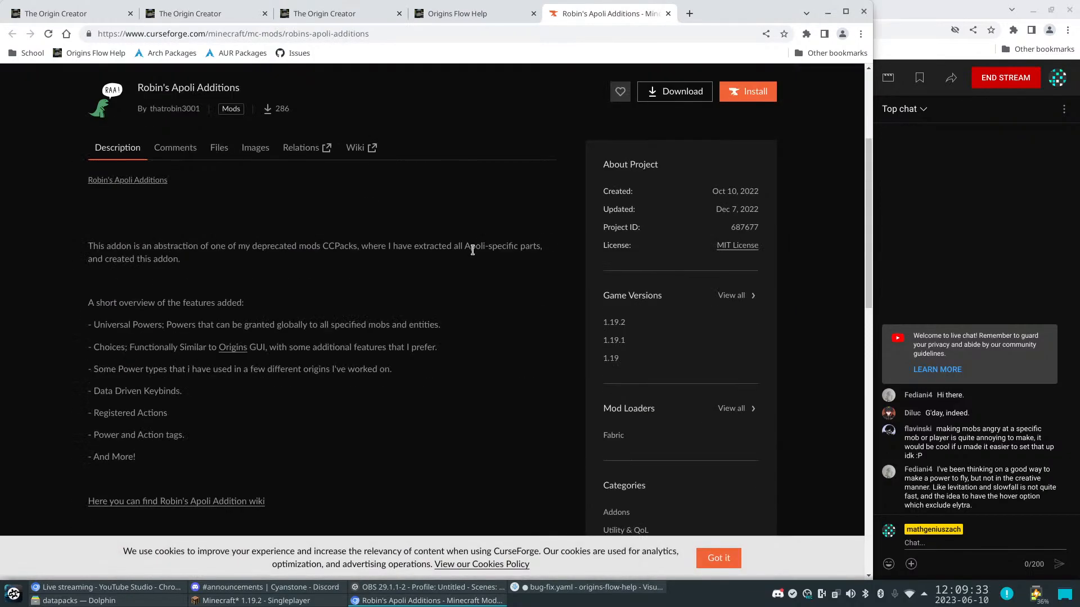
click(475, 18)
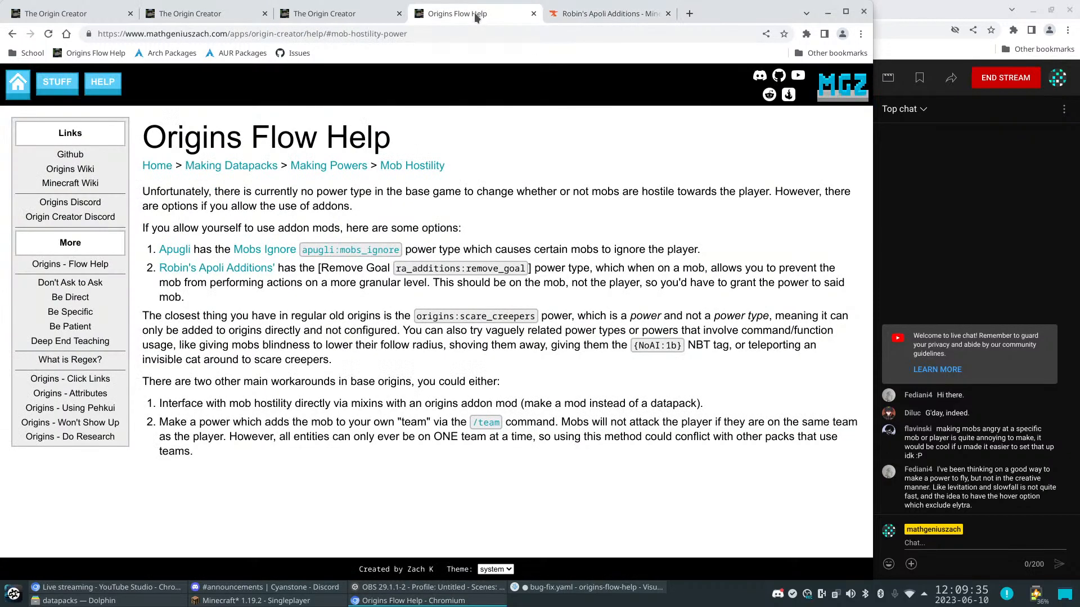
Open the Robin's Apoli Additions wiki from its CurseForge page, and return to the Mob Hostility help page
click(601, 13)
click(356, 150)
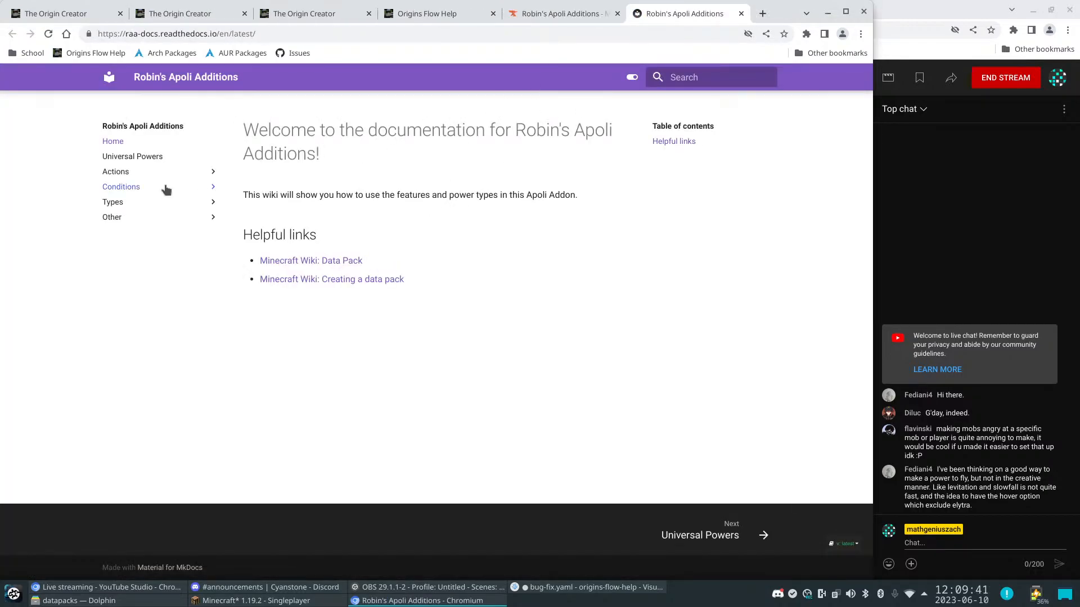
click(543, 16)
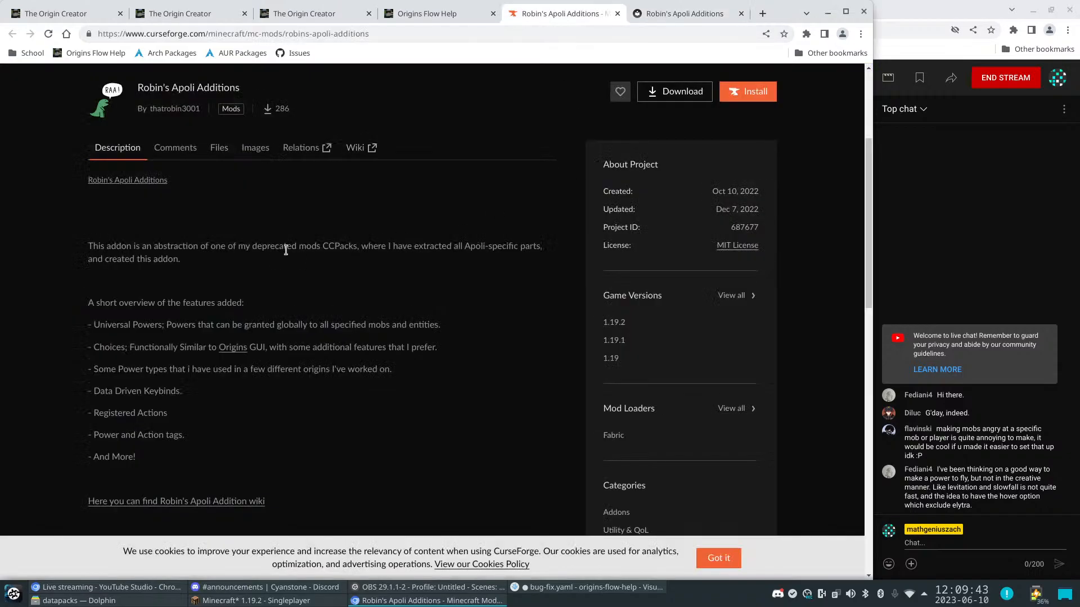
click(428, 14)
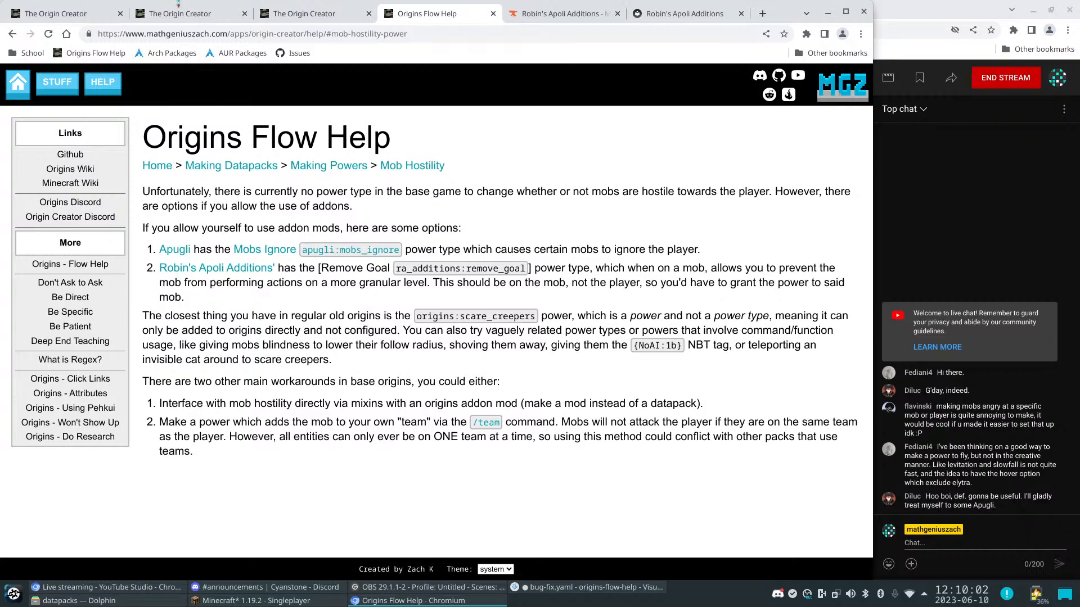
In The Origin Creator pack containing testorigin, create a power file named file in the powers folder and look through its type options
mouse_move(187, 18)
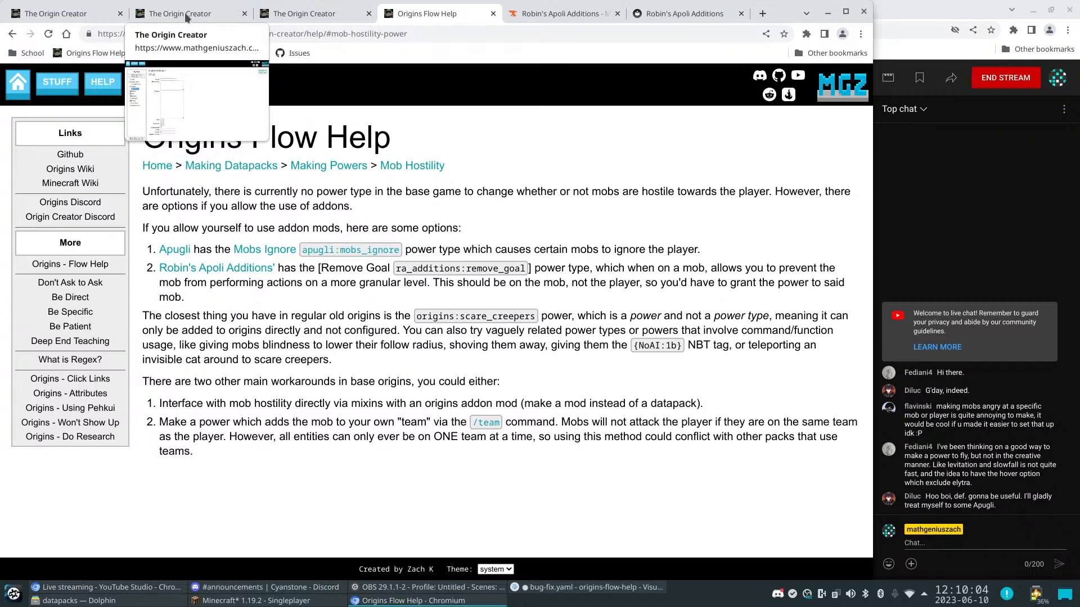
click(187, 18)
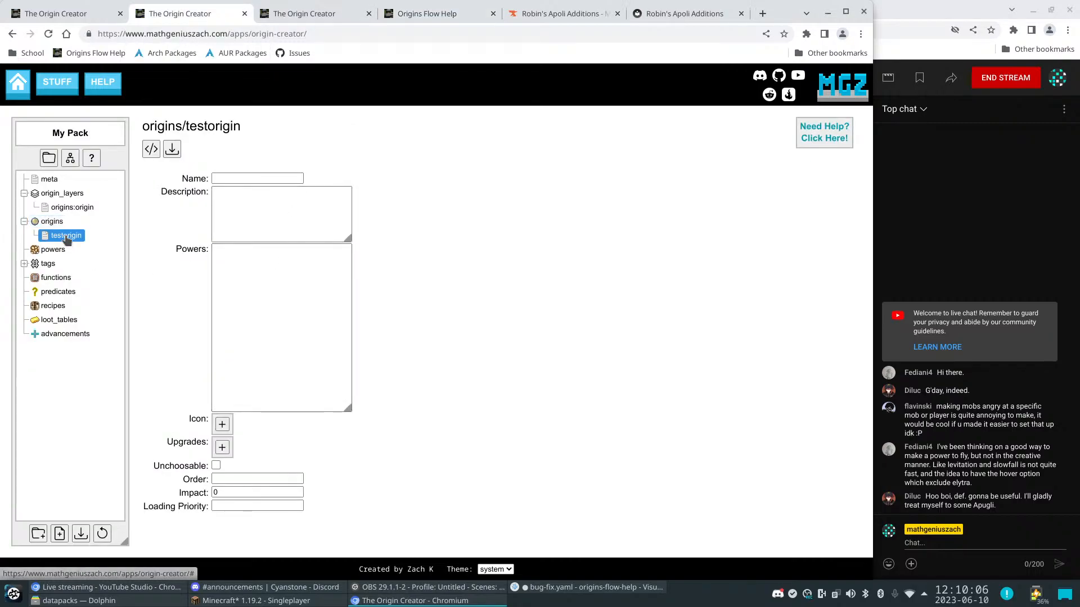
right_click(41, 247)
click(50, 263)
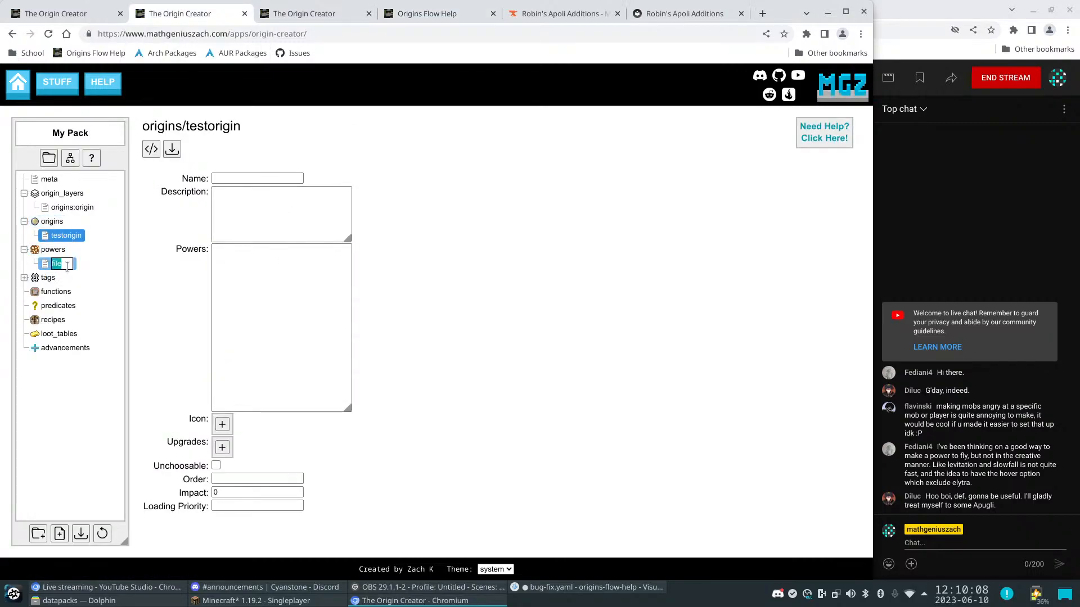
key(Return)
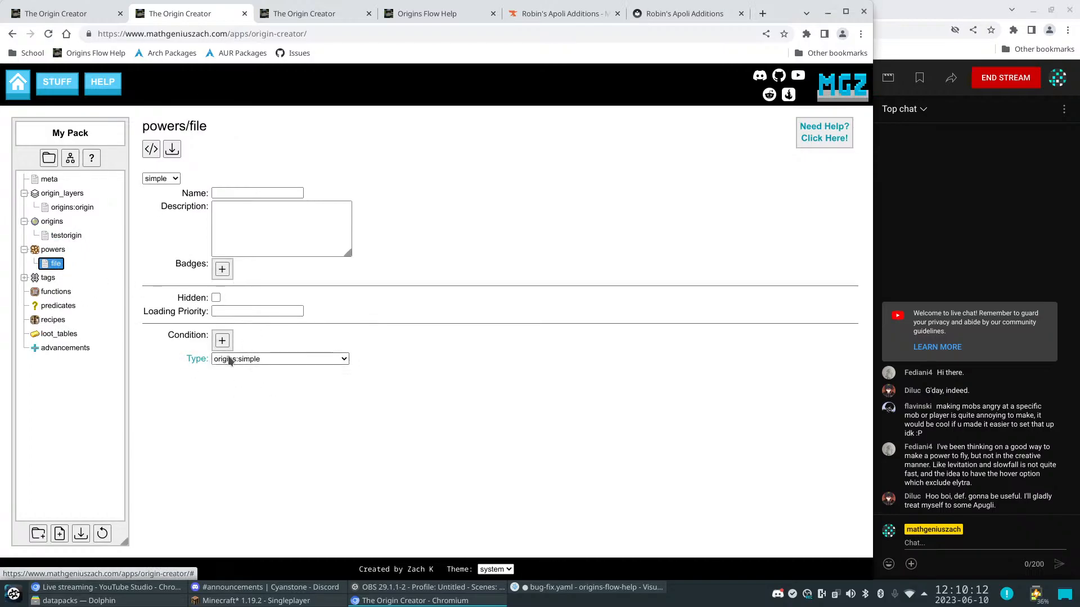
click(252, 363)
click(321, 337)
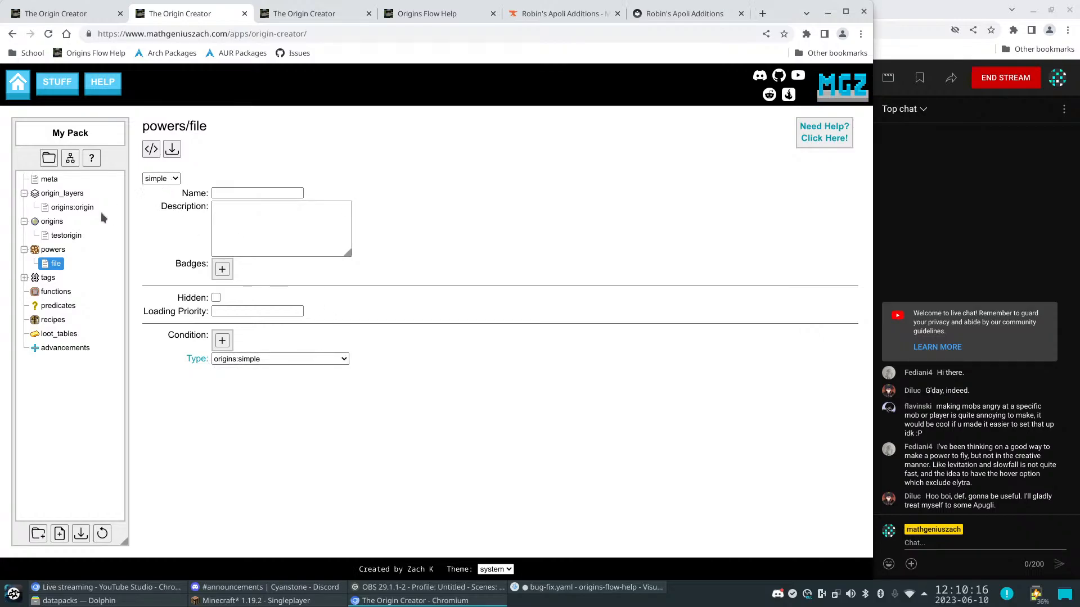
Try the multiple format for the power by adding two sub-powers, and clear them again
click(157, 178)
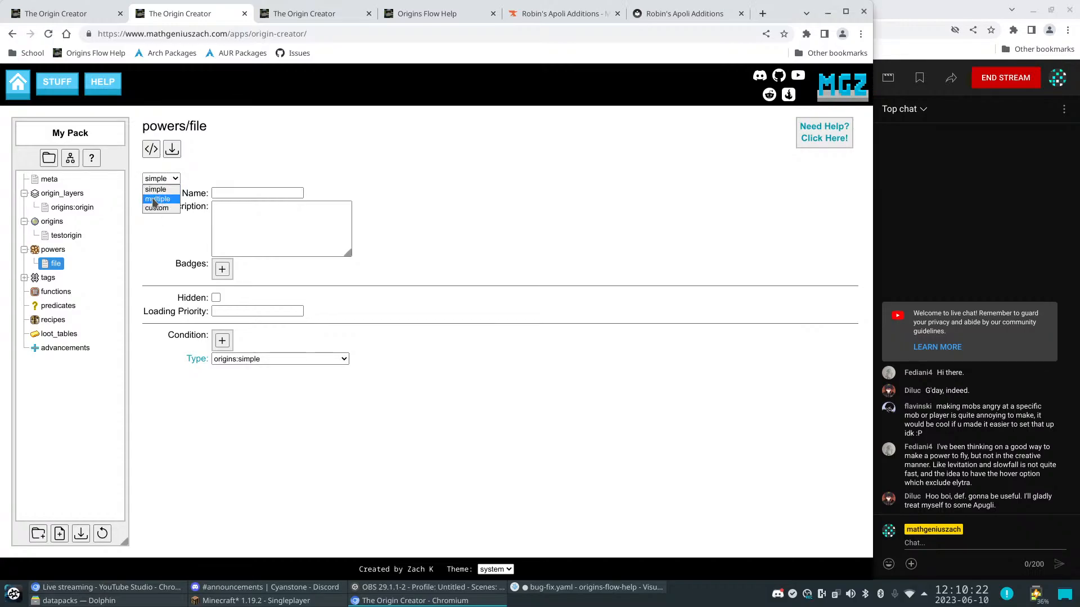
click(158, 200)
click(218, 362)
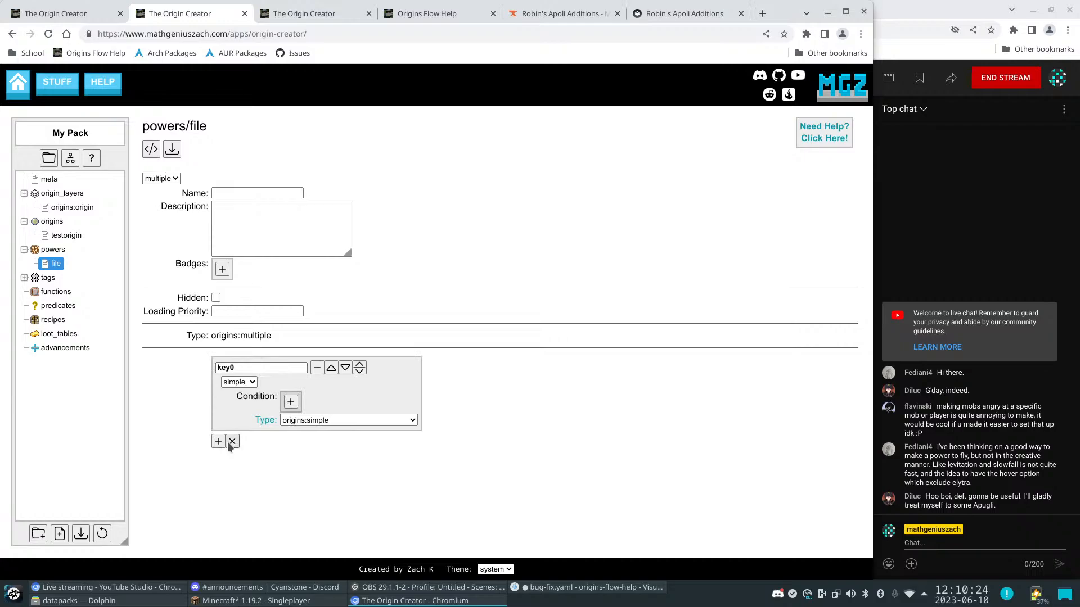
click(219, 441)
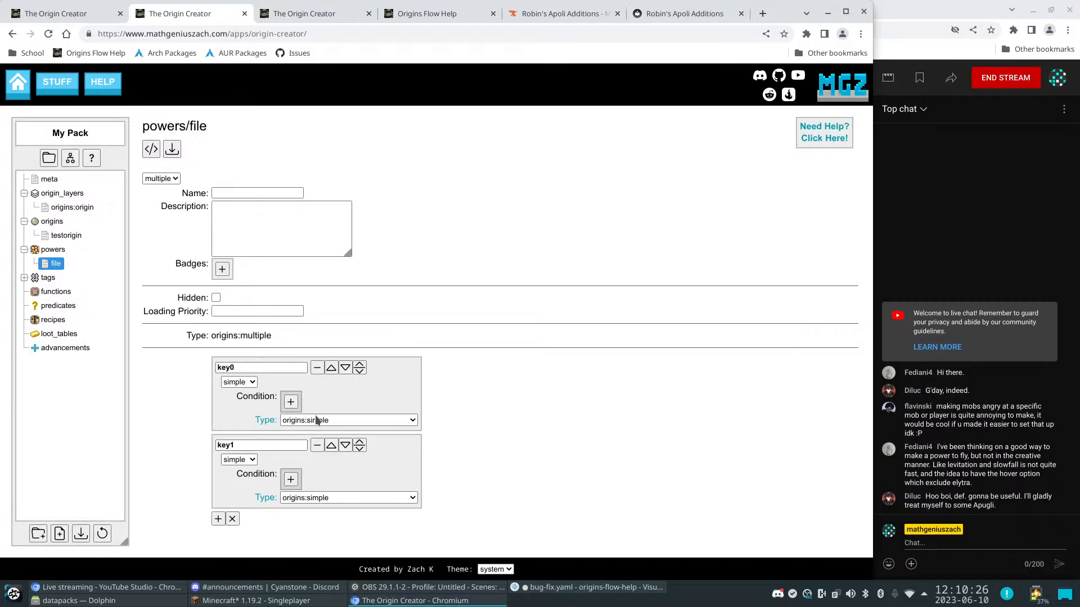
click(232, 519)
Switch the power to the custom format and set its type to apugli:mobs_ignore
click(160, 179)
click(157, 208)
click(221, 361)
key(ctrl+a)
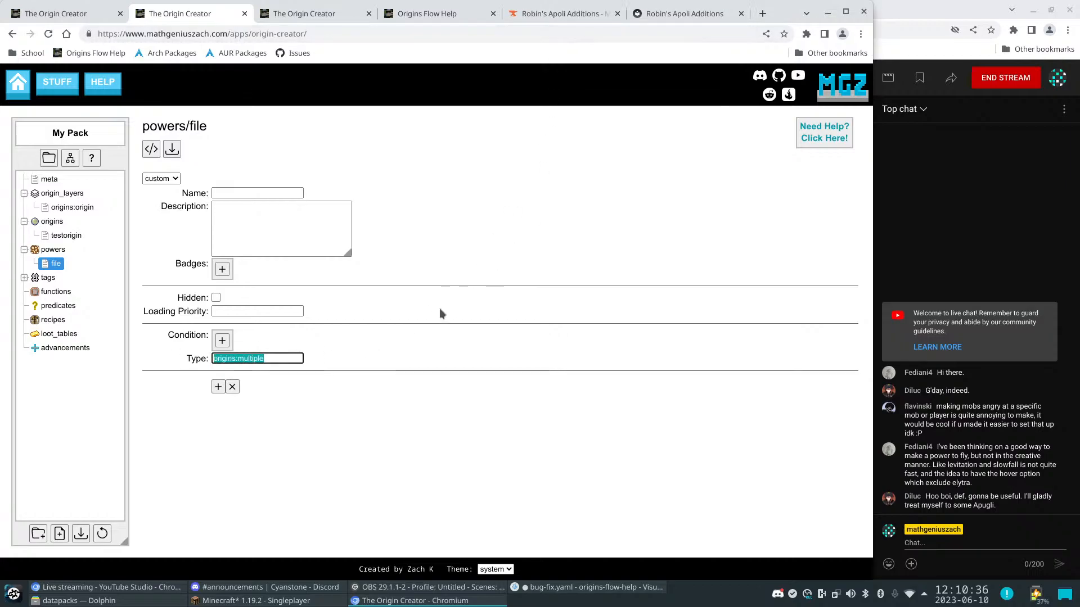
text(apugli)
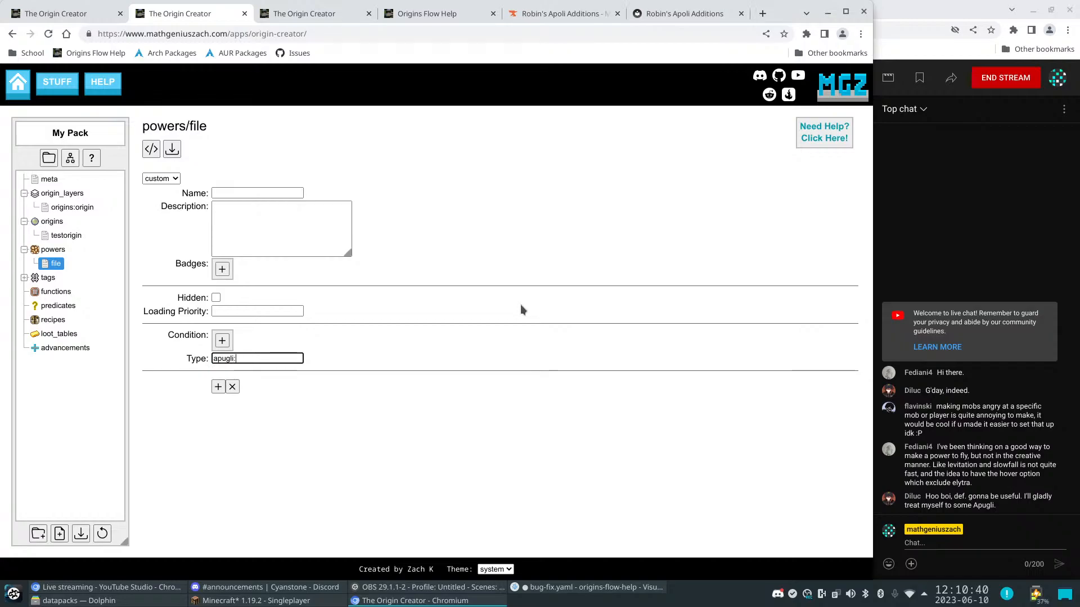
text(:mobs_ignore)
click(504, 308)
click(300, 359)
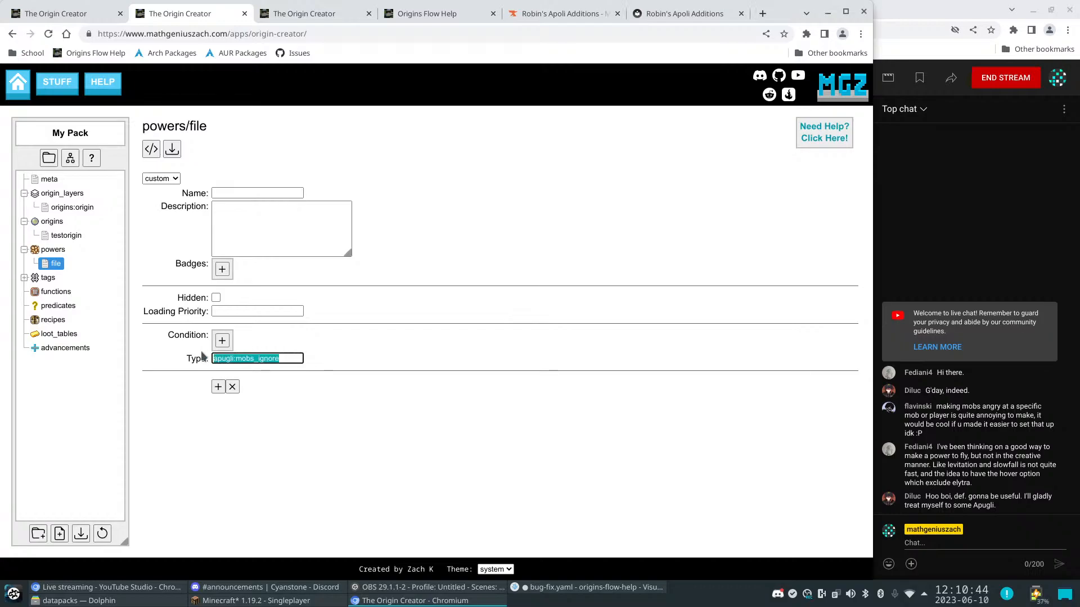
Add a custom field named mob_condition to the apugli:mobs_ignore power and set its value type to object
click(218, 392)
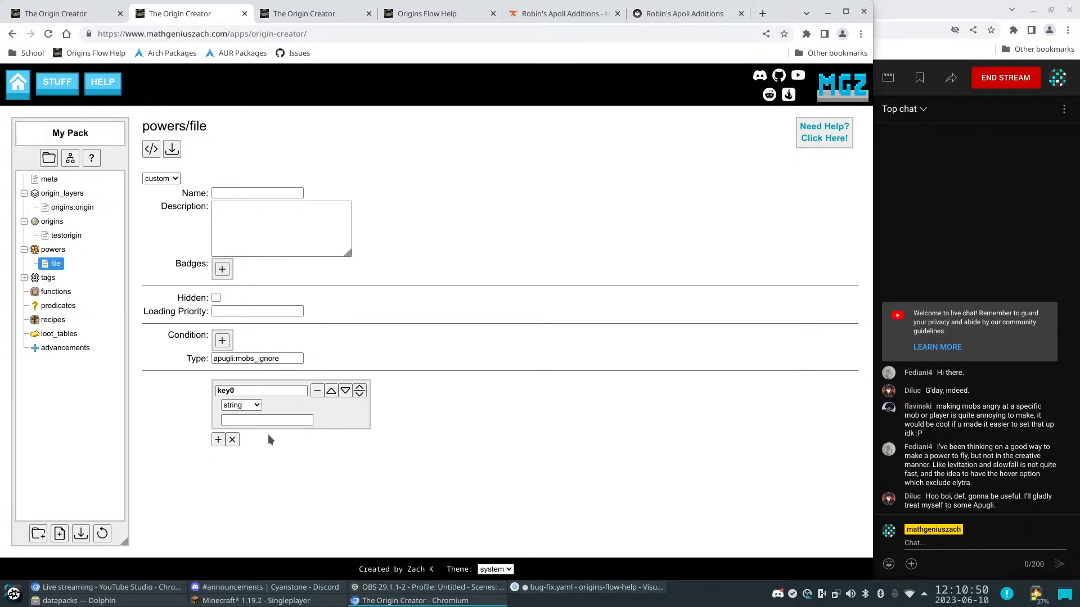
drag(270, 391, 184, 390)
text(mod)
key(BackSpace)
text(b_condition)
click(241, 405)
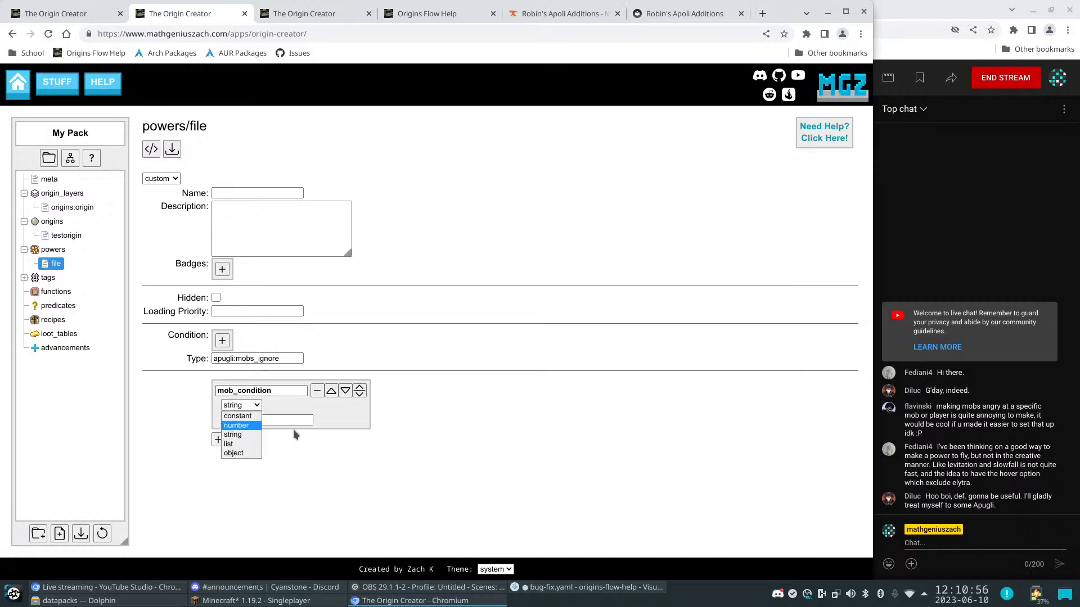
click(239, 452)
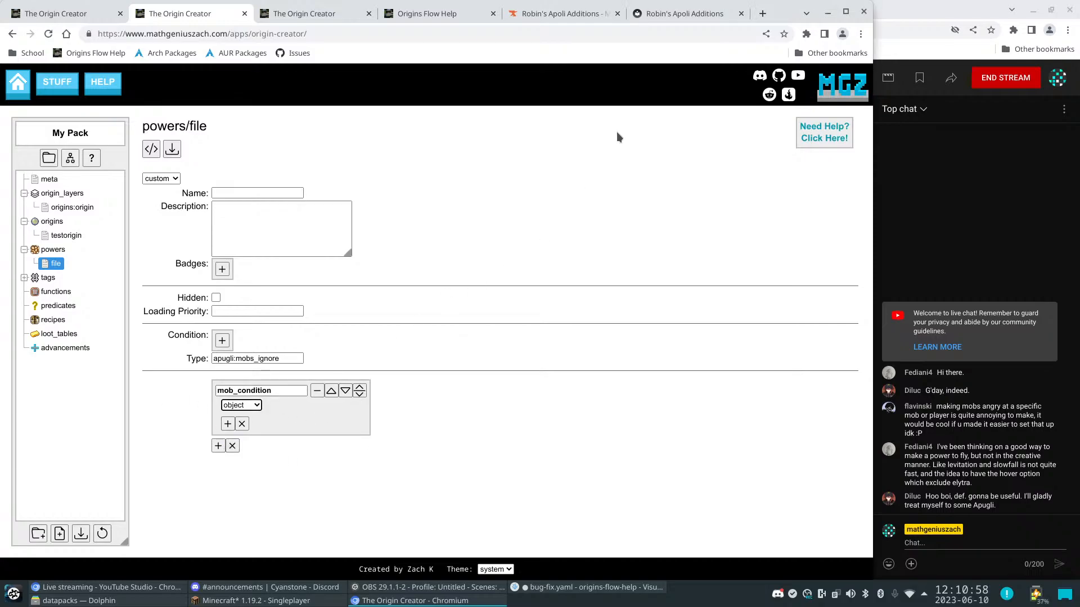
Check the fields and example in Apugli's Mobs Ignore documentation from the Mob Hostility help page, and return to the power file
click(689, 16)
click(572, 13)
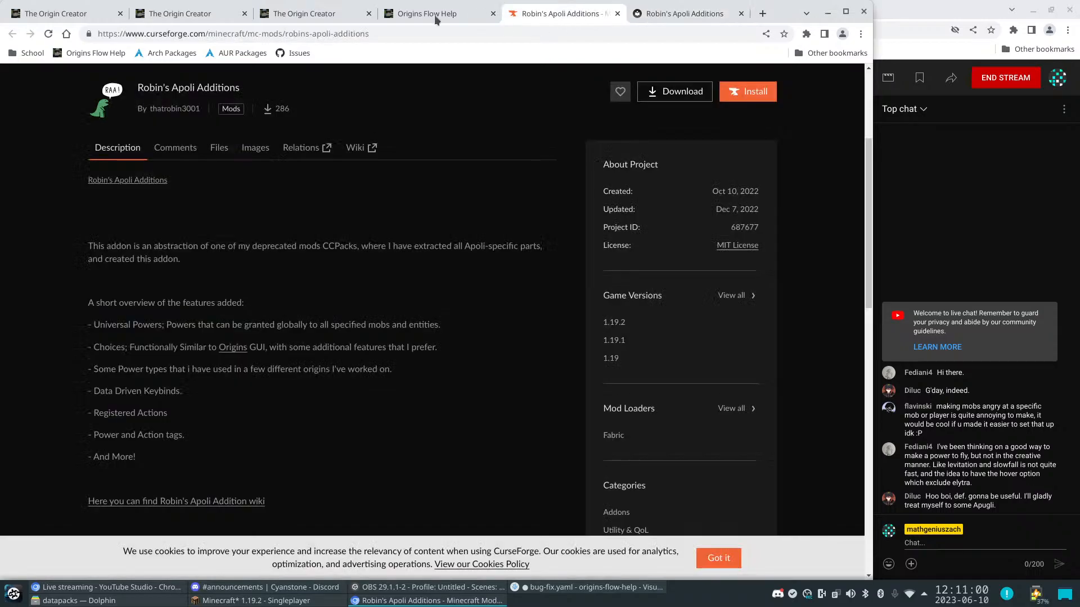
click(420, 15)
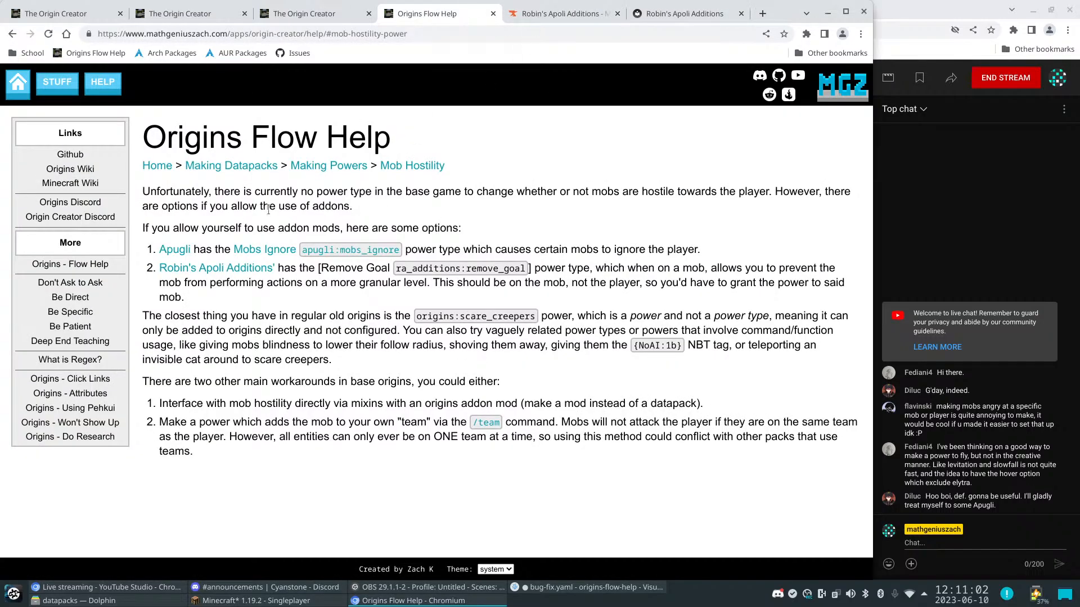
middle_click(383, 248)
click(505, 17)
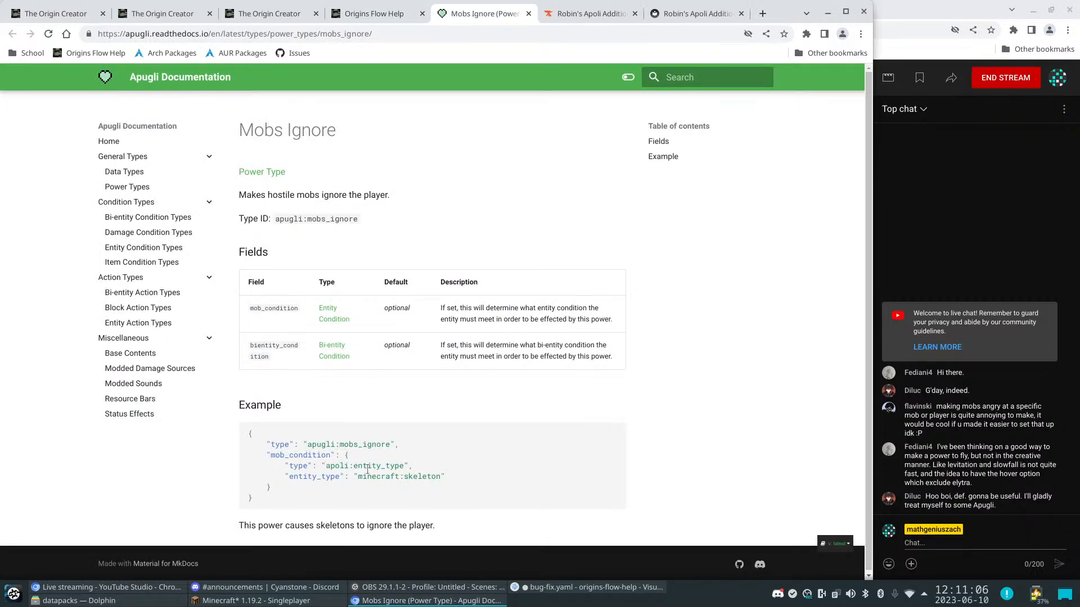
click(269, 15)
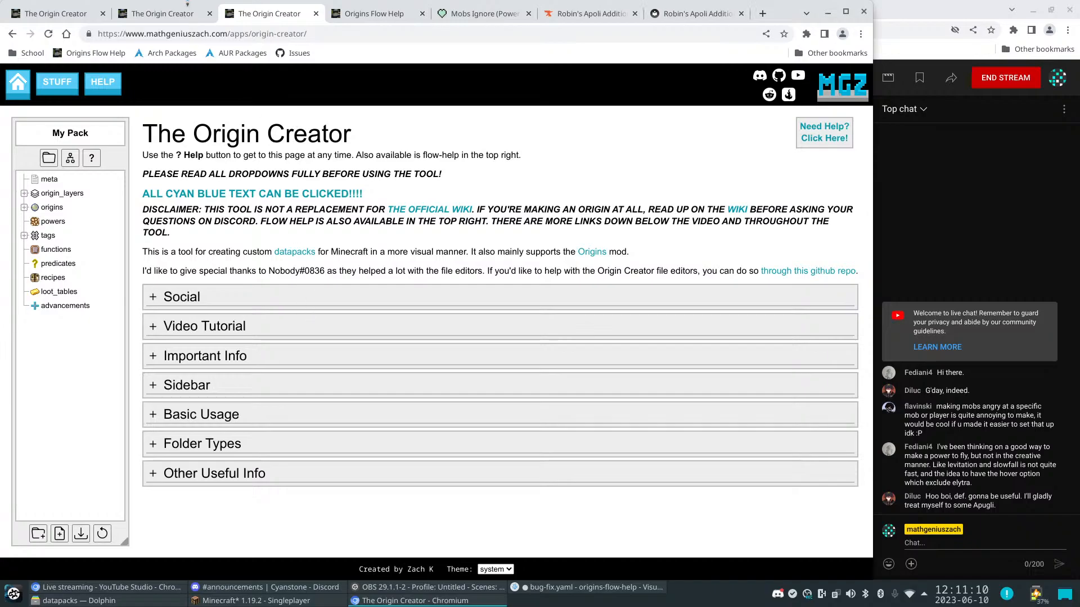
click(189, 8)
Try a nested entry named ajsoidjfiasdf with the number type inside the mob_condition object
click(228, 423)
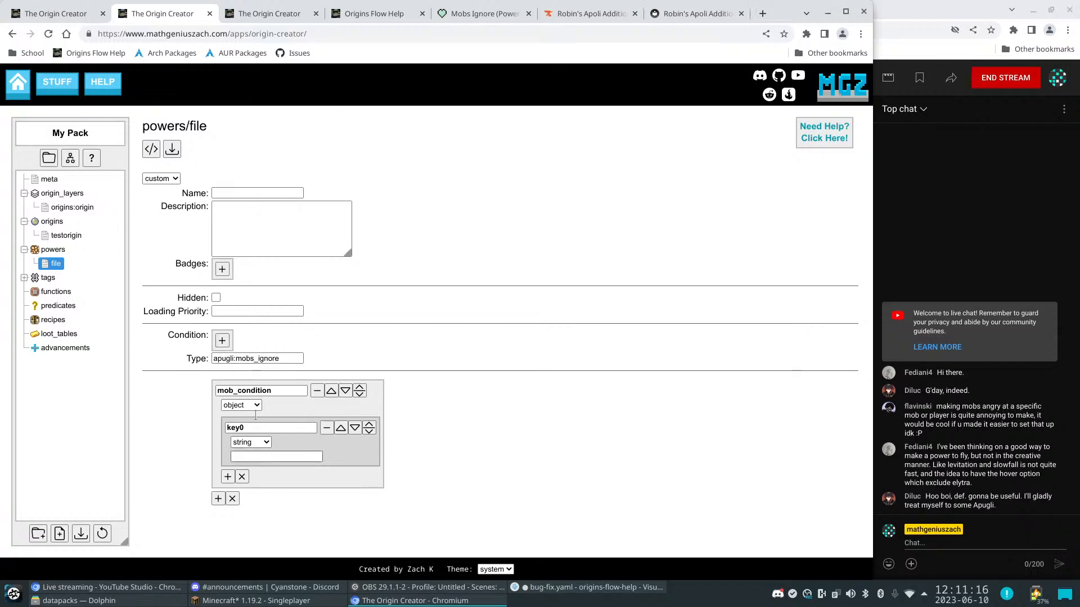
click(256, 406)
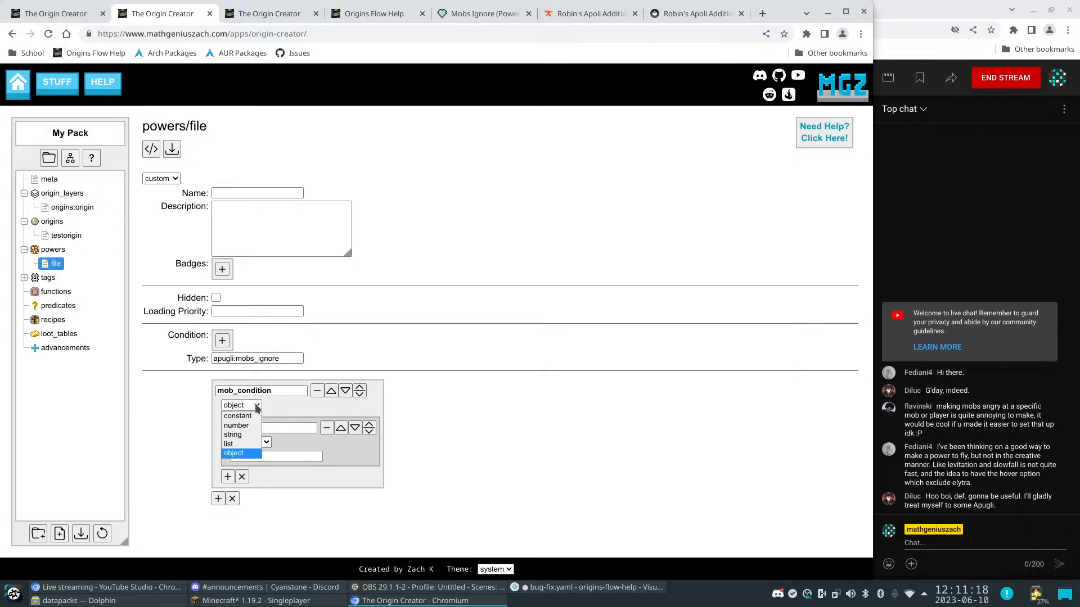
click(235, 454)
double_click(279, 428)
text(ajsoidjfiasdf)
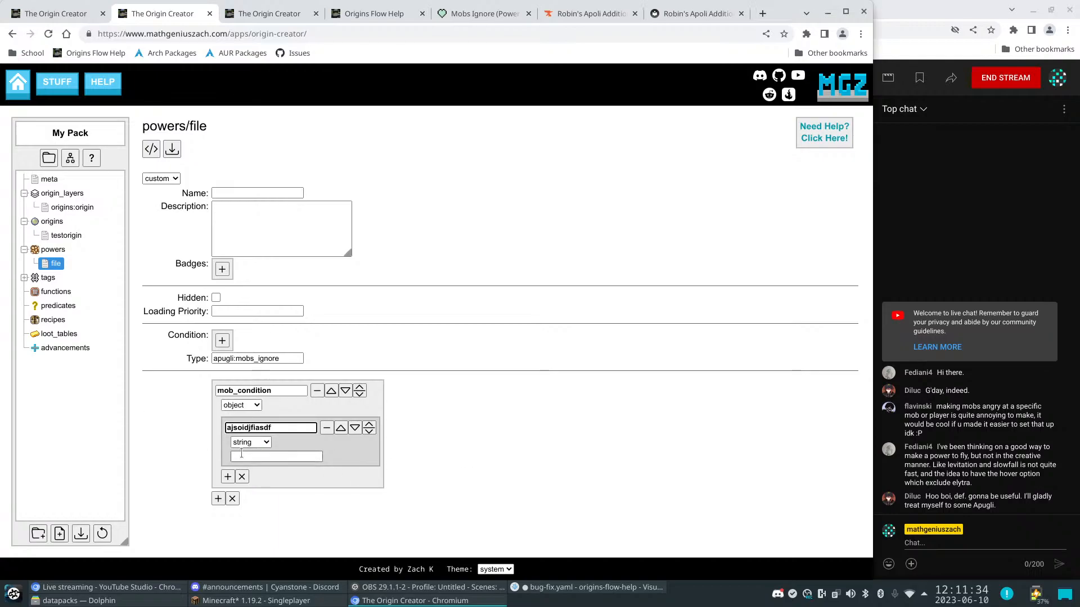
click(261, 443)
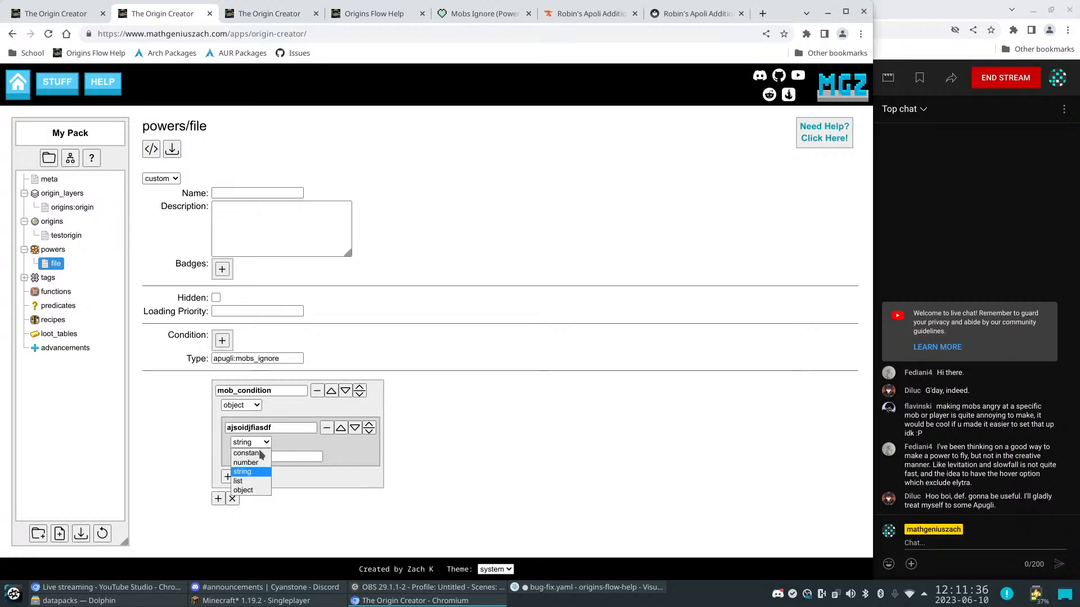
click(245, 462)
click(265, 456)
click(488, 452)
Show the power's JSON code and compare the nested ajsoidjfiasdf entry with its form fields
click(151, 149)
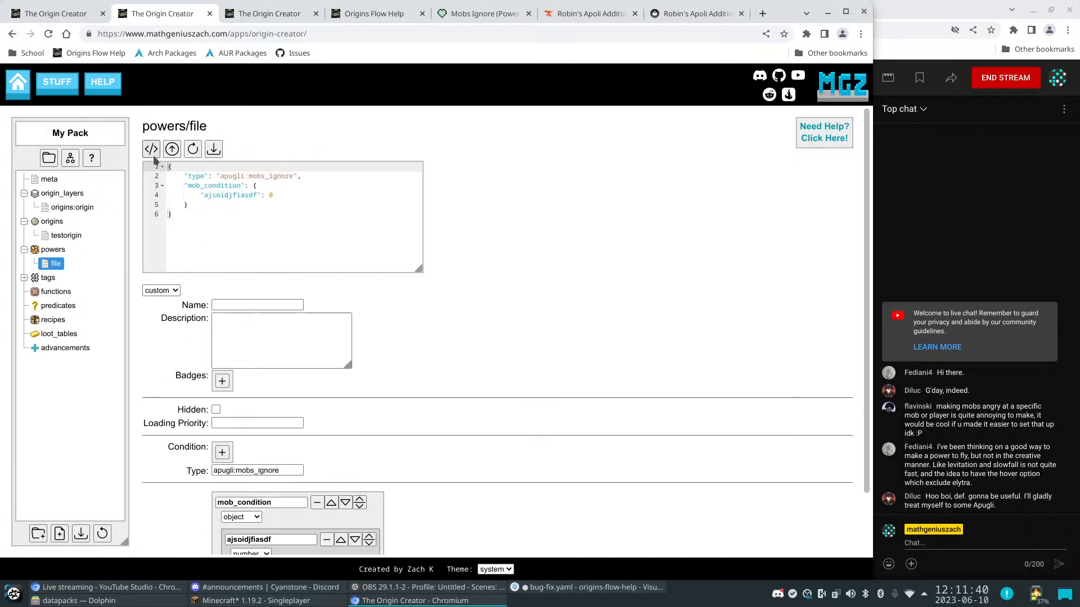
drag(273, 195, 201, 195)
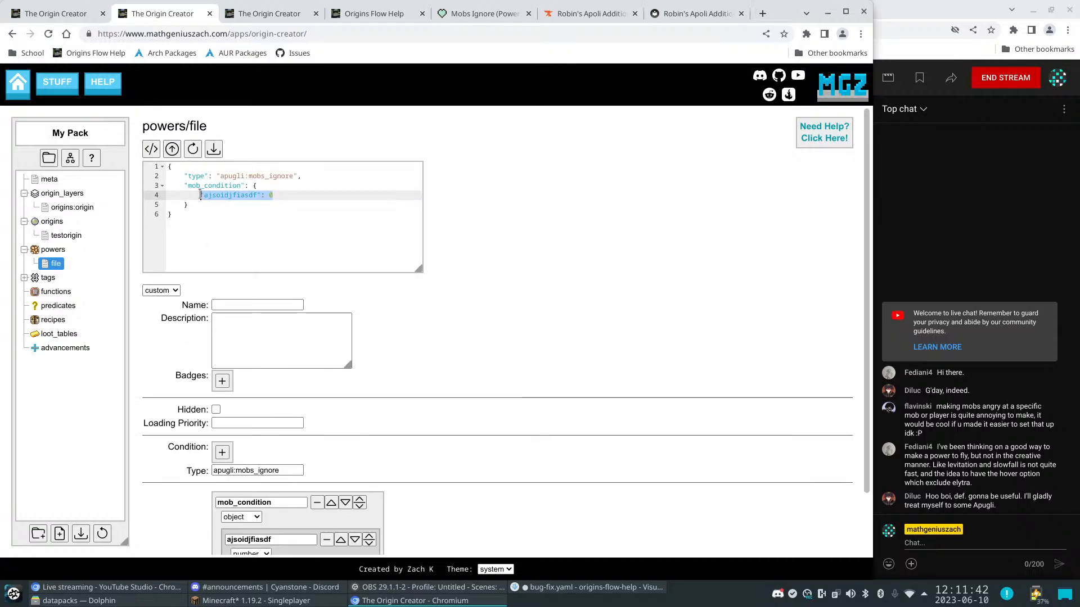
click(223, 198)
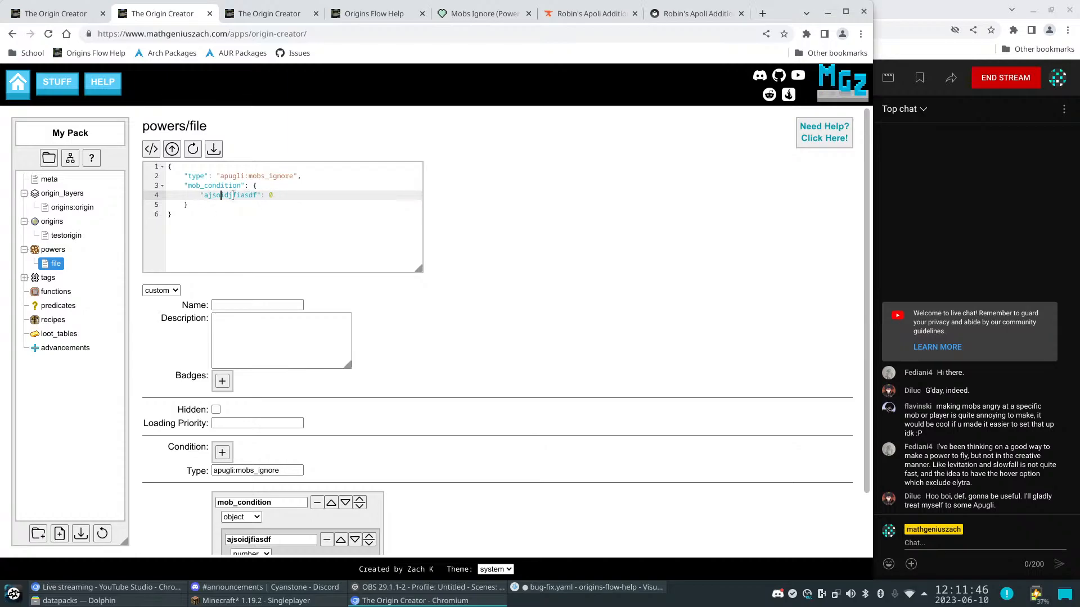
scroll(457, 399, down, 2)
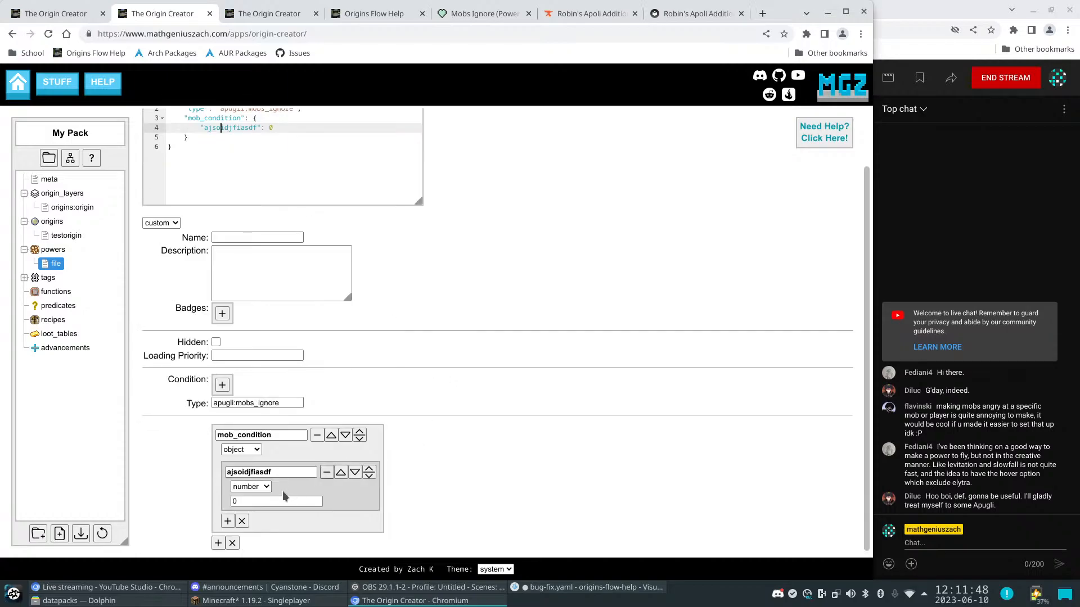
scroll(402, 404, up, 2)
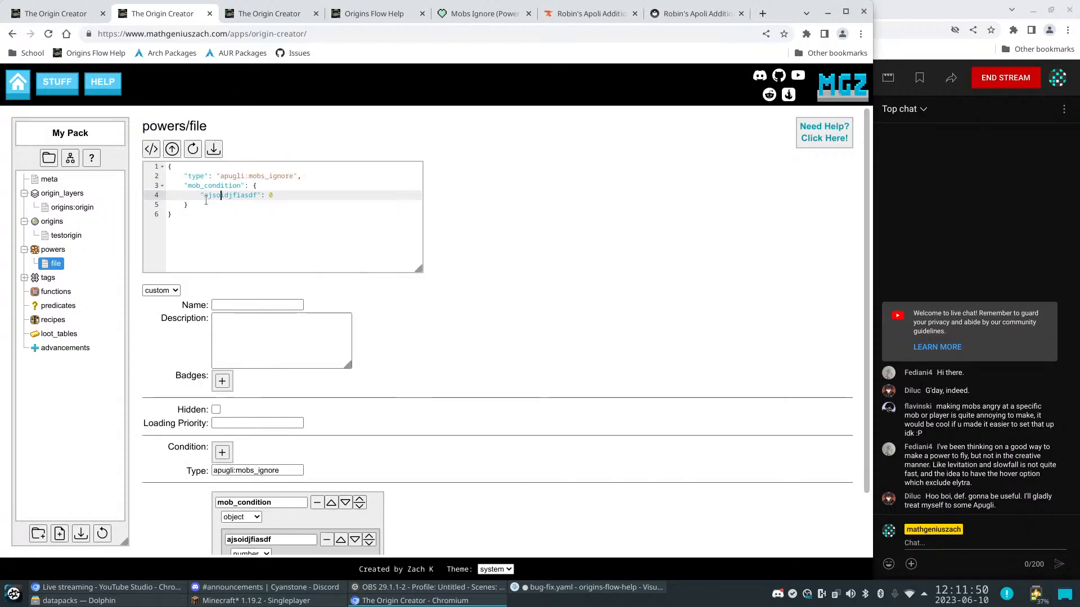
scroll(416, 364, down, 2)
Review the value type options available for mob_condition alongside the generated JSON
click(242, 445)
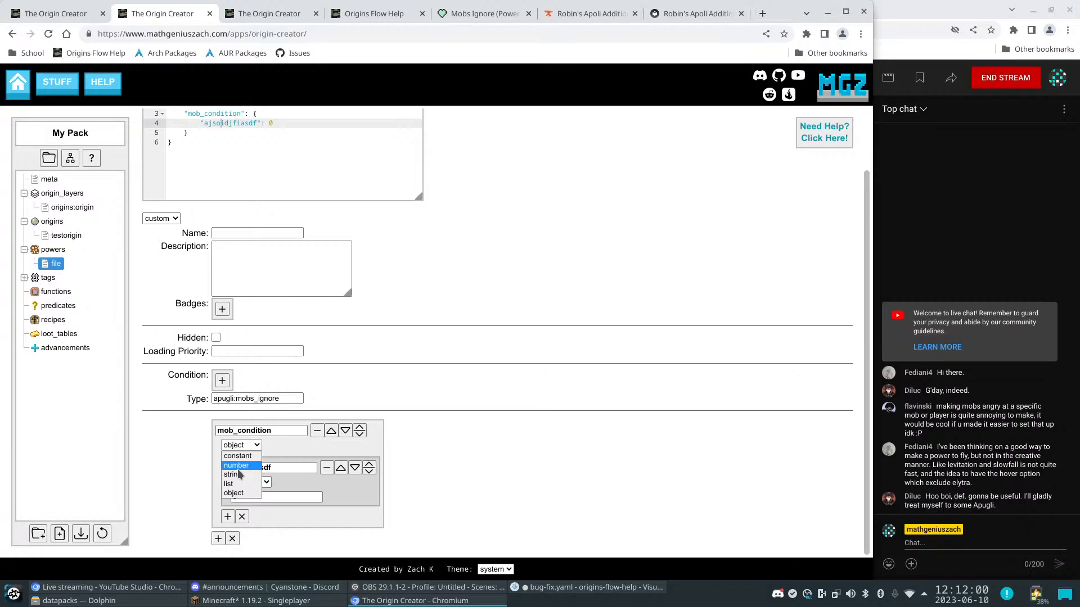
click(352, 380)
scroll(356, 381, up, 2)
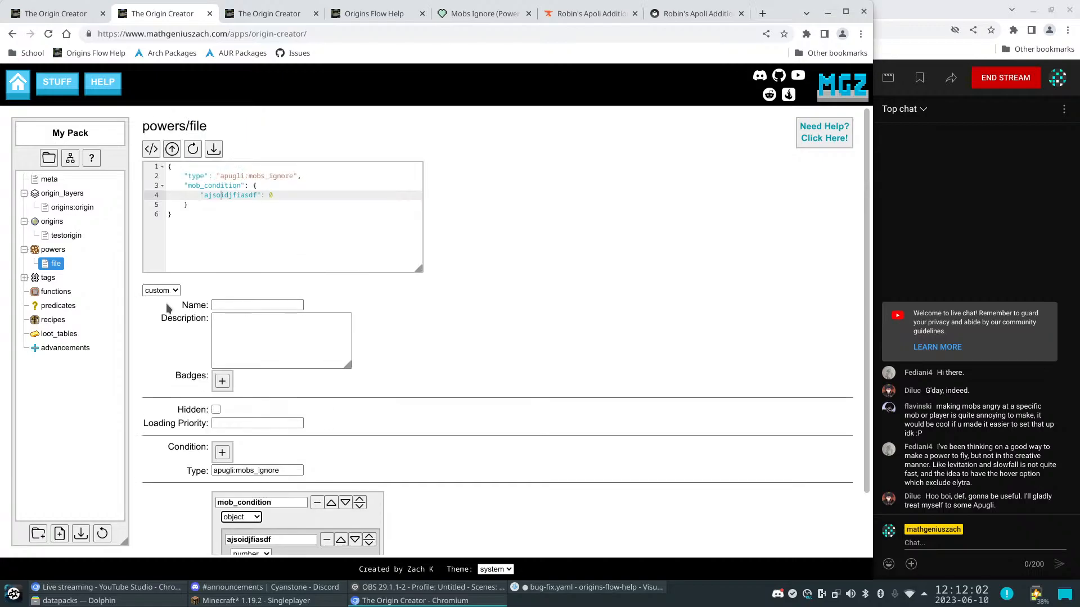
scroll(482, 399, down, 3)
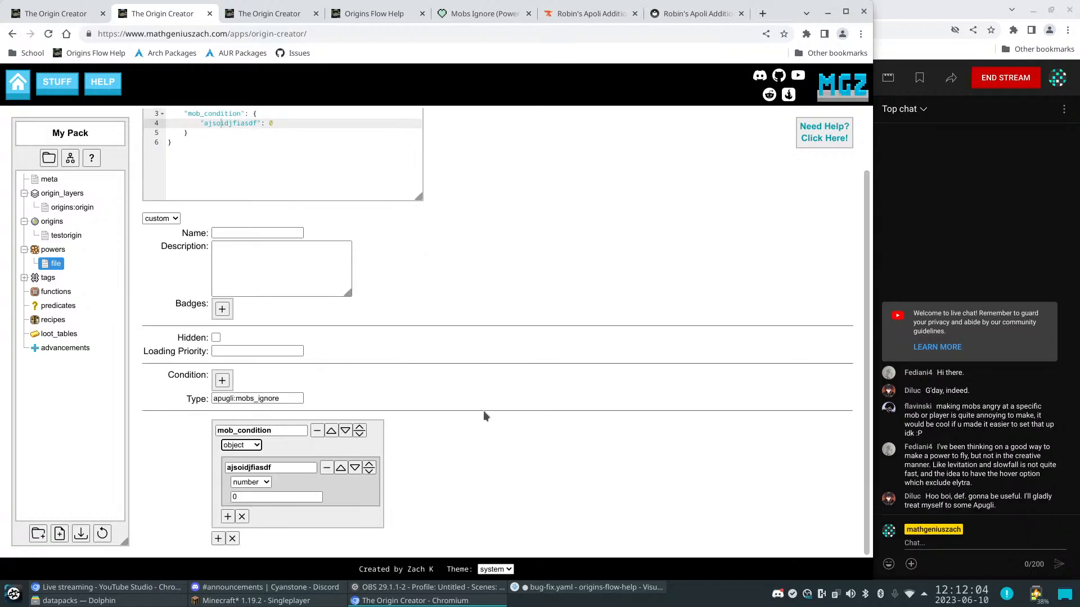
click(248, 446)
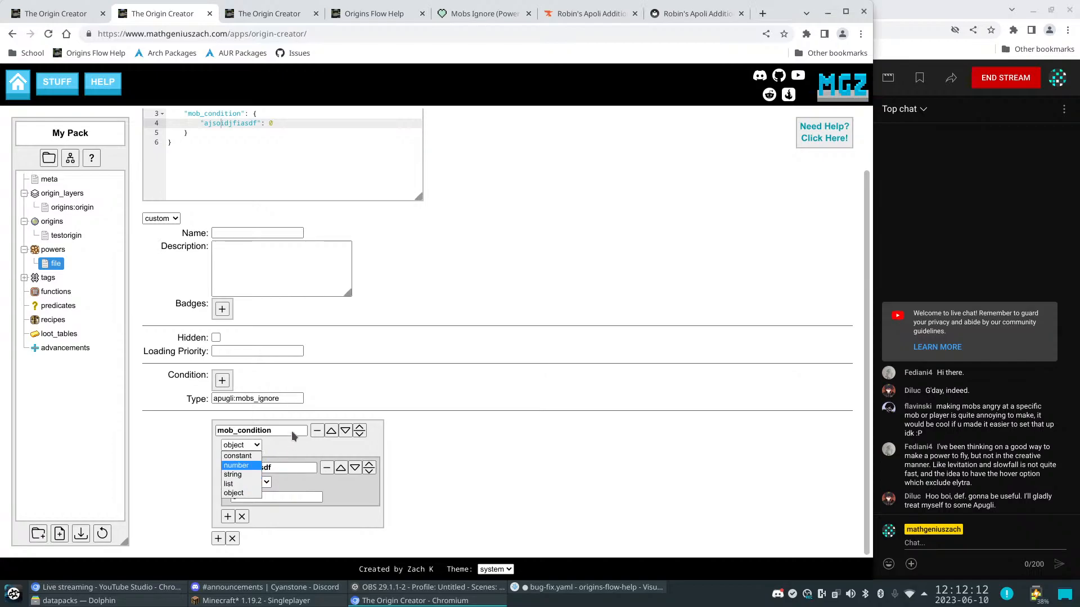
click(328, 372)
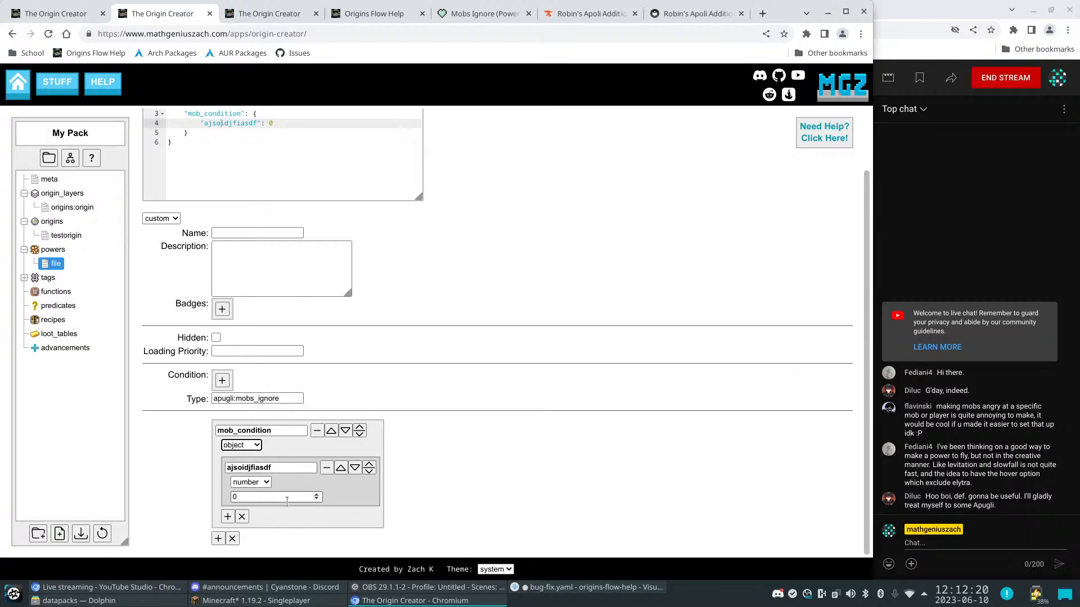
Add a condition of type origins:entity_type to the power, with the entity type minecraft:skeleton
click(222, 381)
double_click(183, 376)
click(488, 369)
scroll(411, 396, down, 2)
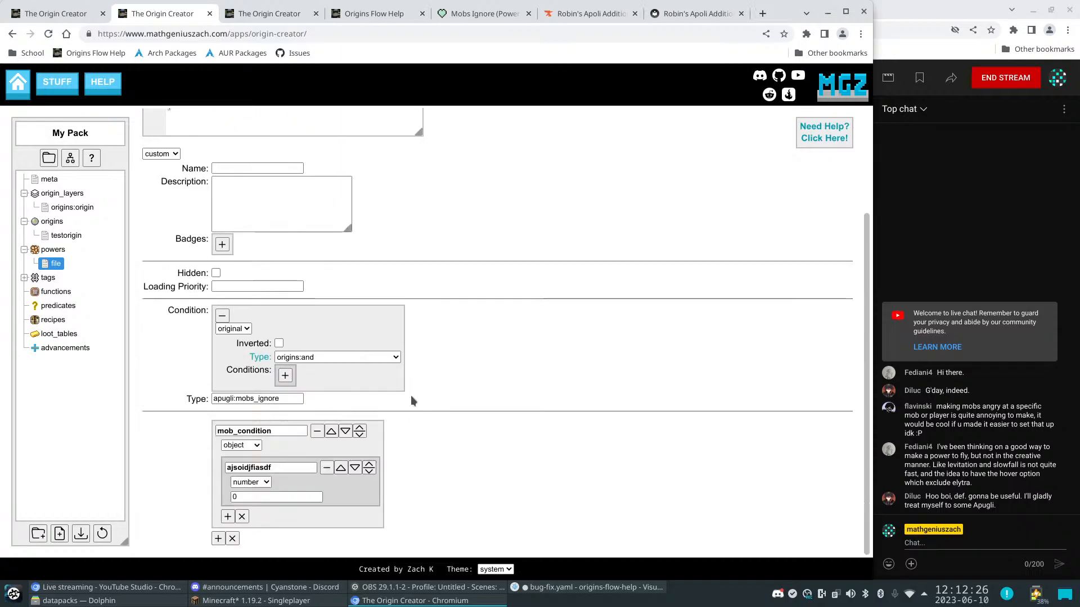
click(336, 356)
scroll(345, 388, down, 5)
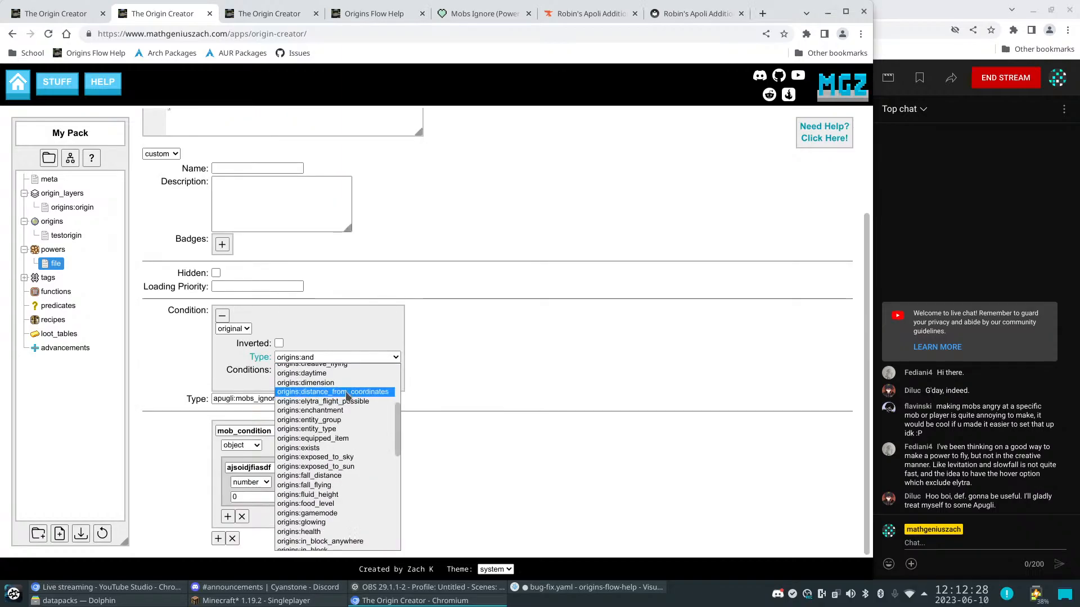
click(338, 429)
click(296, 381)
text(minecraft:skeleton)
Copy the skeleton entity type condition into mob_condition, replacing its nested placeholder entry
click(409, 364)
key(ctrl+c)
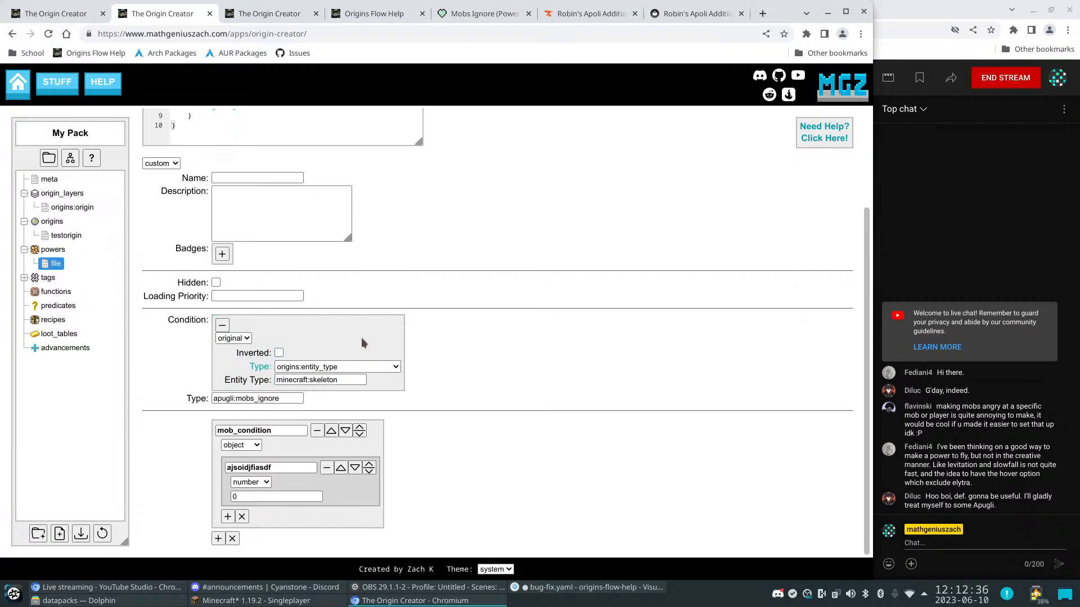
click(289, 320)
key(ctrl+v)
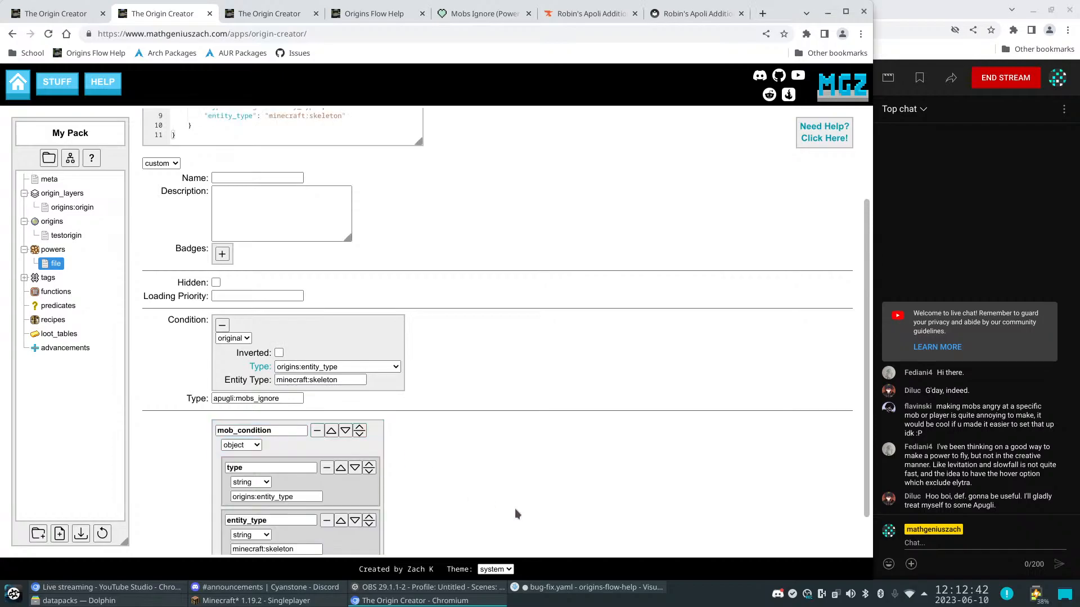
Compare the contents of the condition and mob_condition blocks in the form and the JSON code
scroll(437, 436, down, 2)
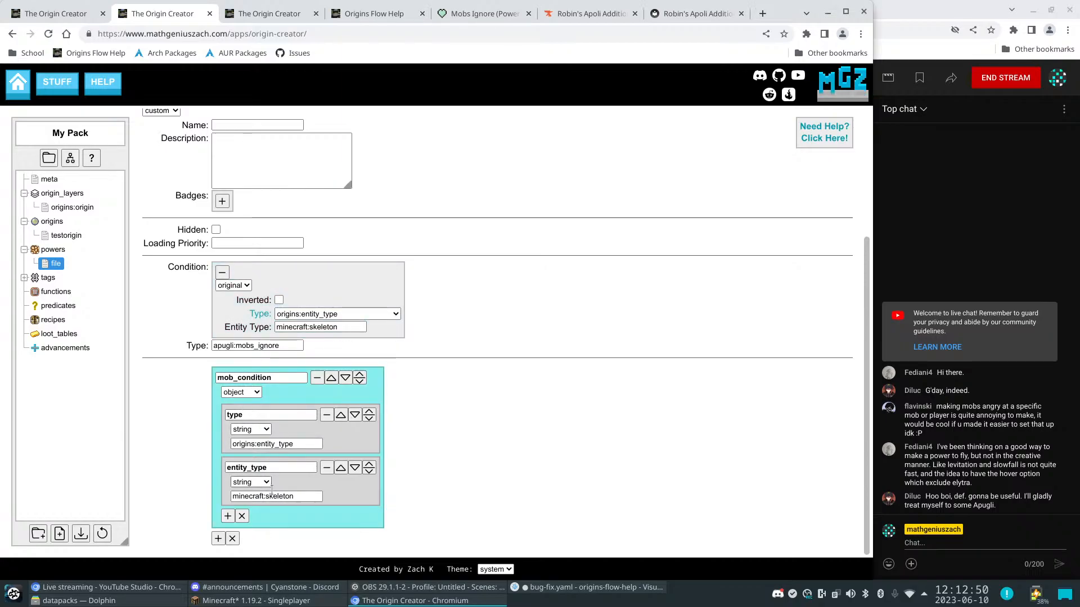
scroll(417, 444, up, 3)
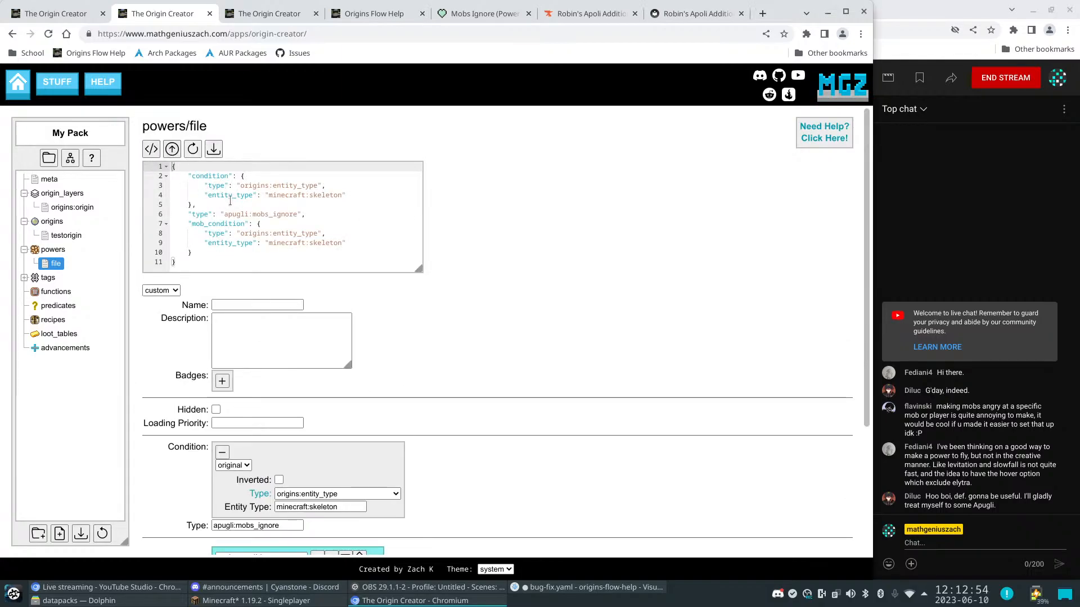
drag(346, 195, 205, 186)
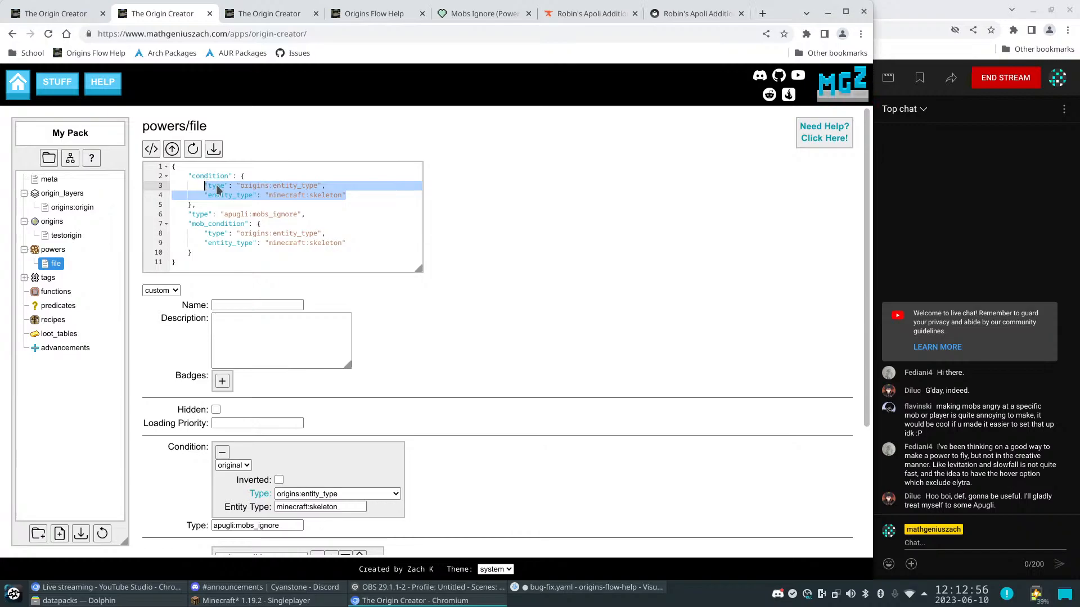
drag(359, 243, 205, 234)
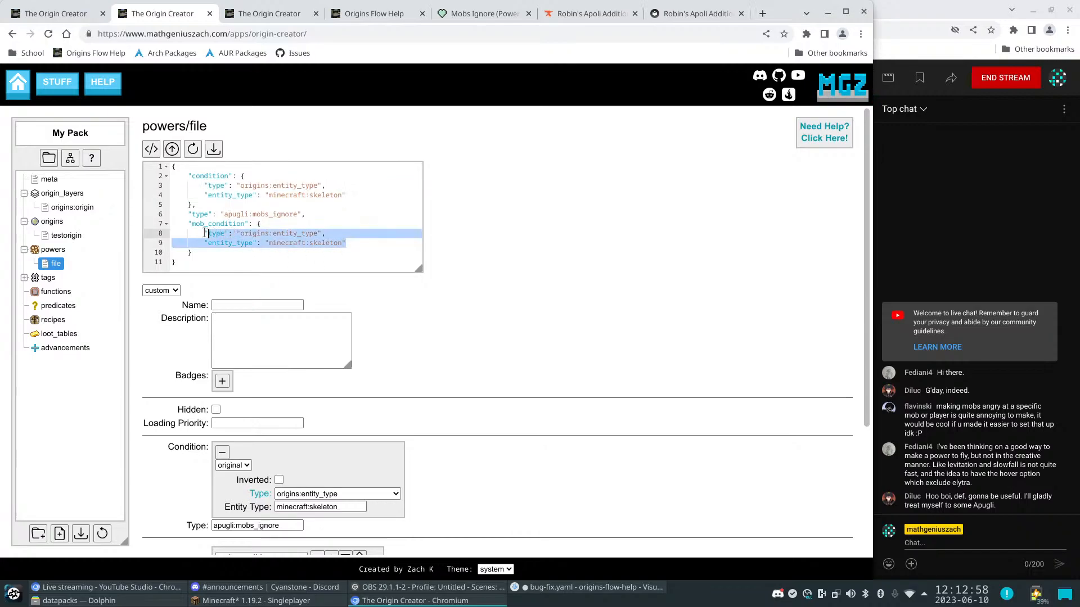
click(337, 217)
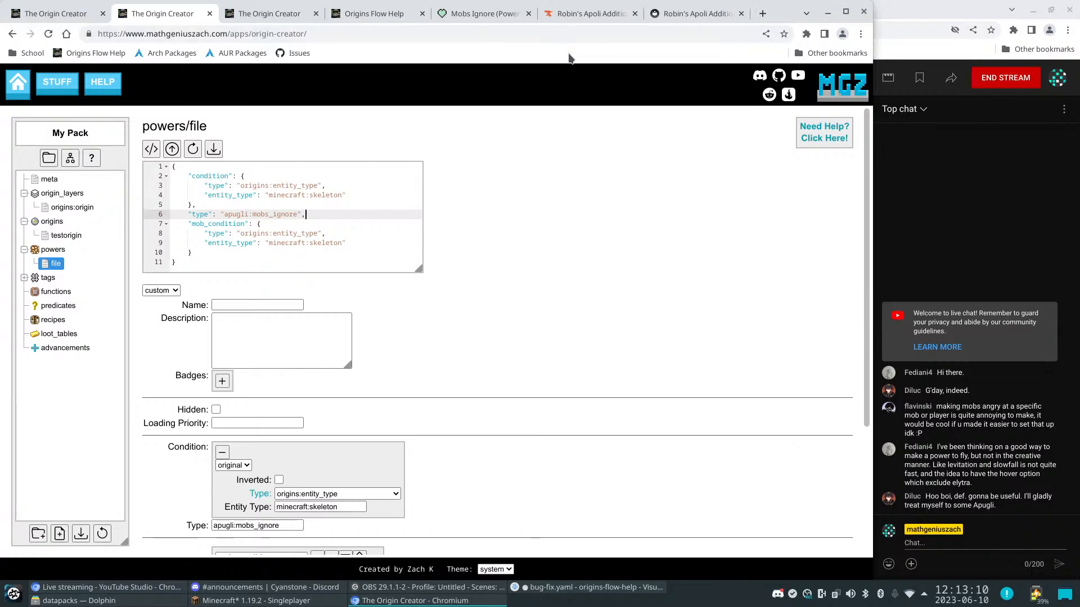
Open the Universal Powers page in the Robin's Apoli Additions documentation and review its fields and examples
click(686, 14)
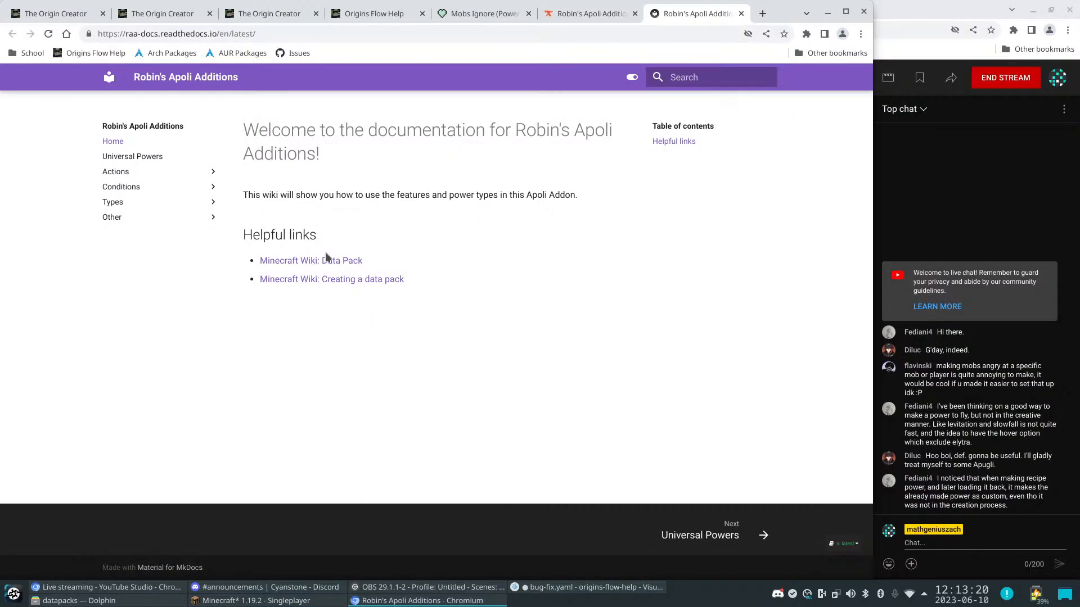
click(324, 279)
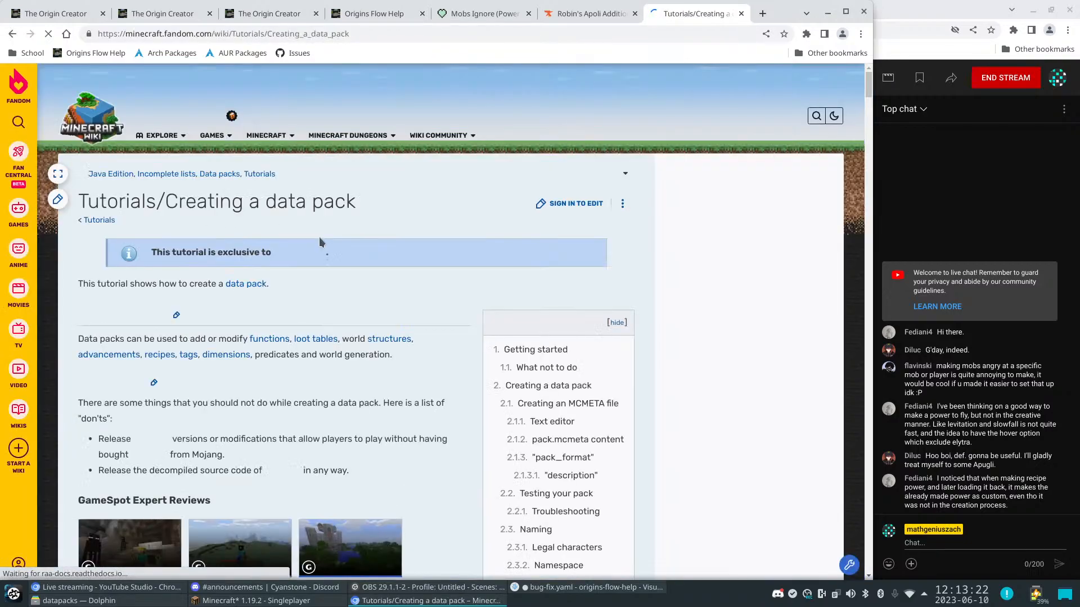
key(alt+Left)
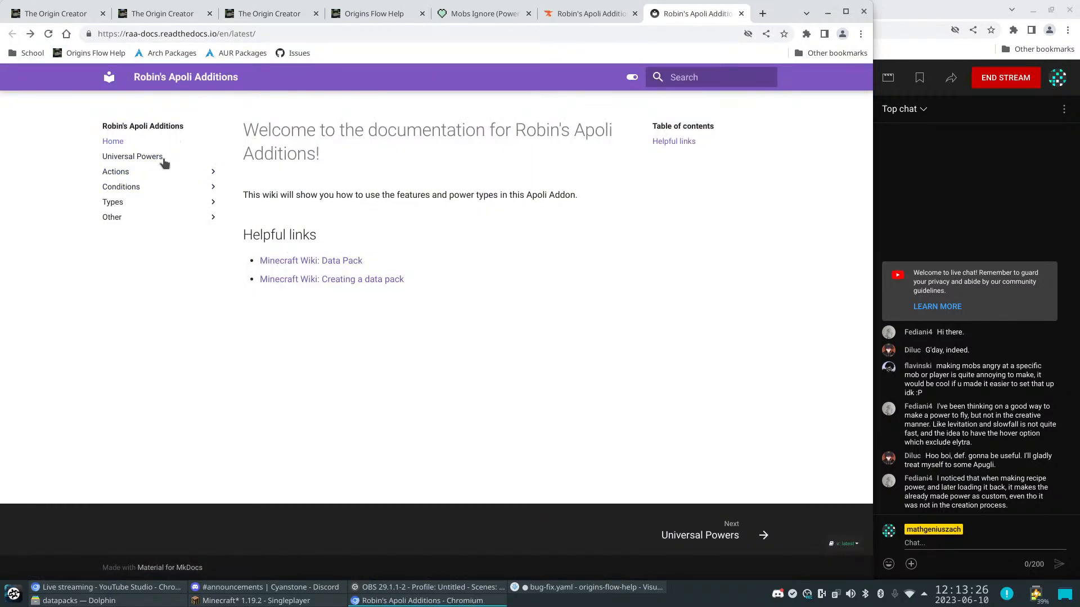
click(116, 172)
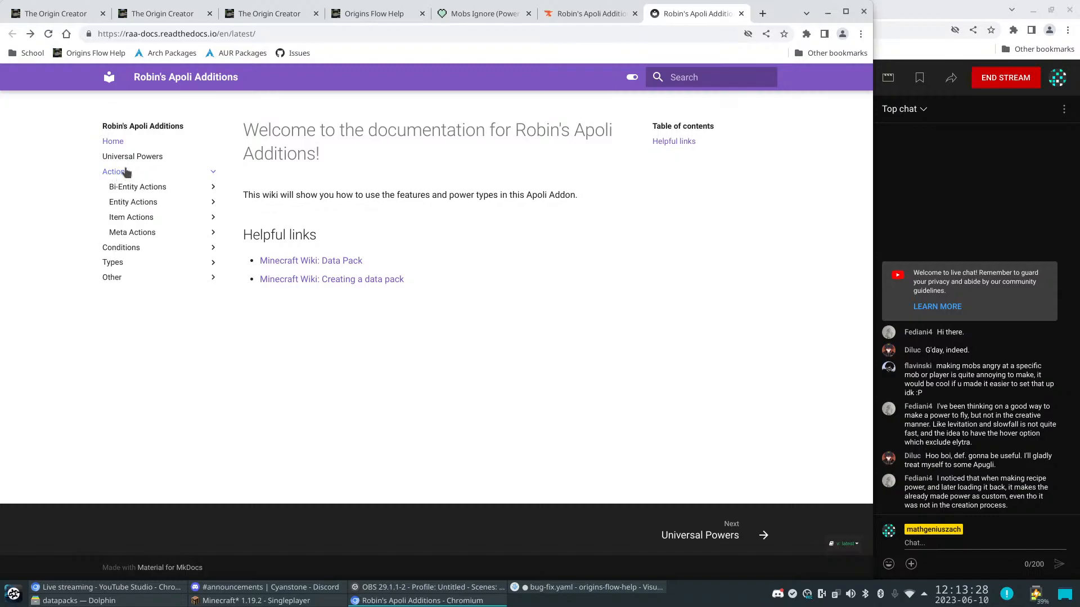
click(130, 157)
scroll(346, 256, down, 2)
scroll(347, 257, up, 2)
scroll(347, 255, down, 5)
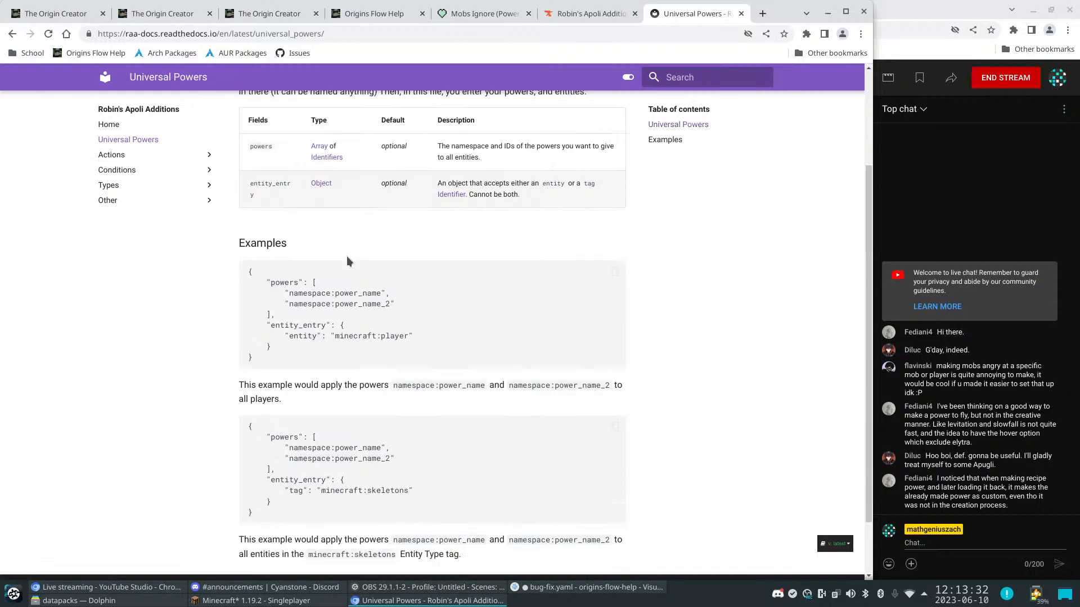
Open the Add Goal power type in the Robin's Apoli Additions documentation and examine its ra_additions:tempt example
scroll(340, 253, up, 5)
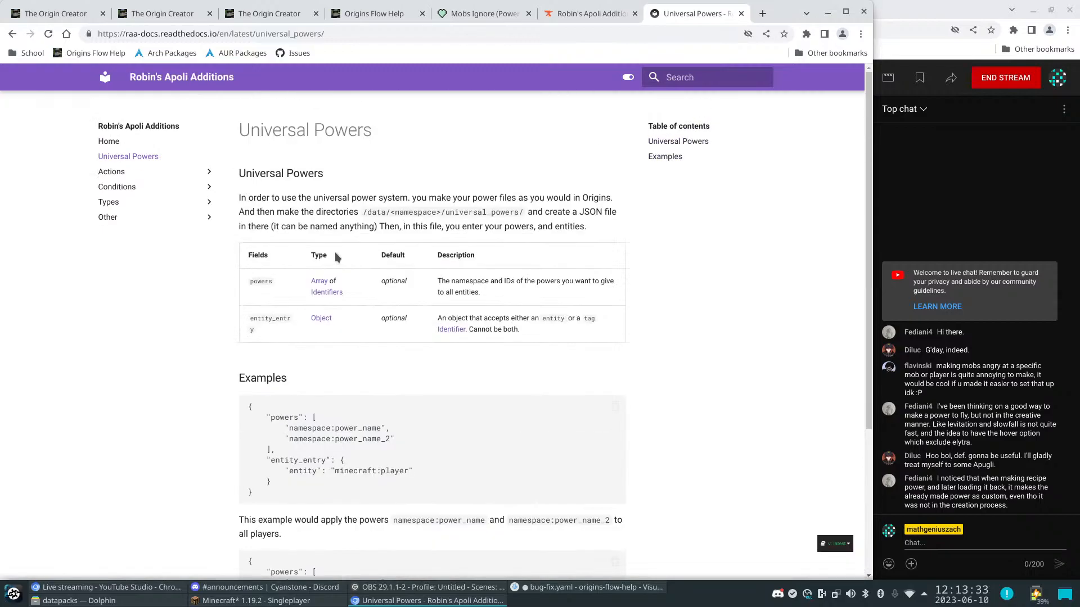
click(110, 202)
click(134, 219)
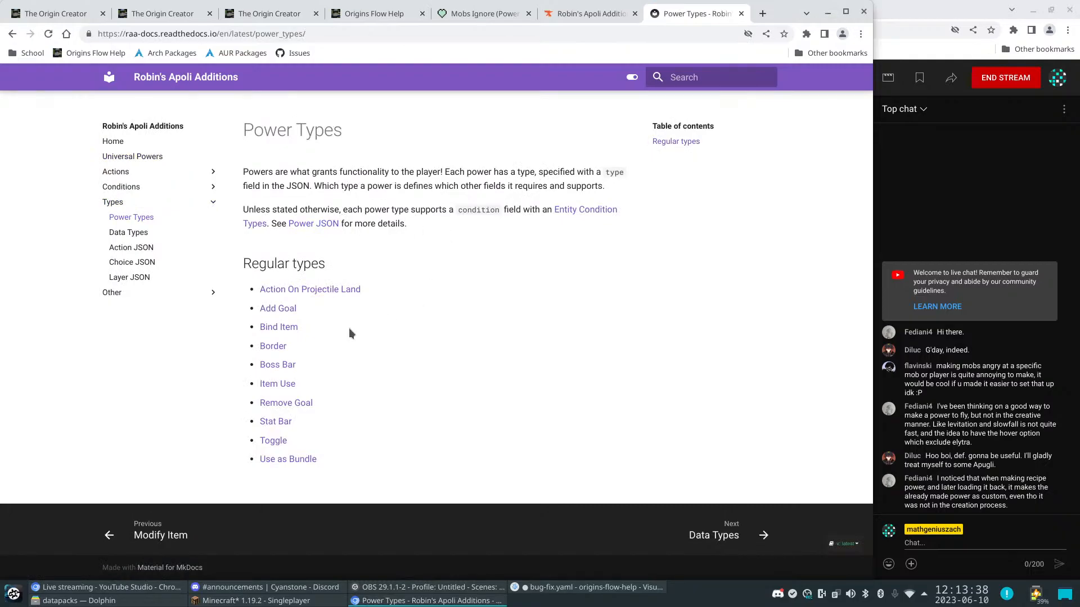
click(285, 309)
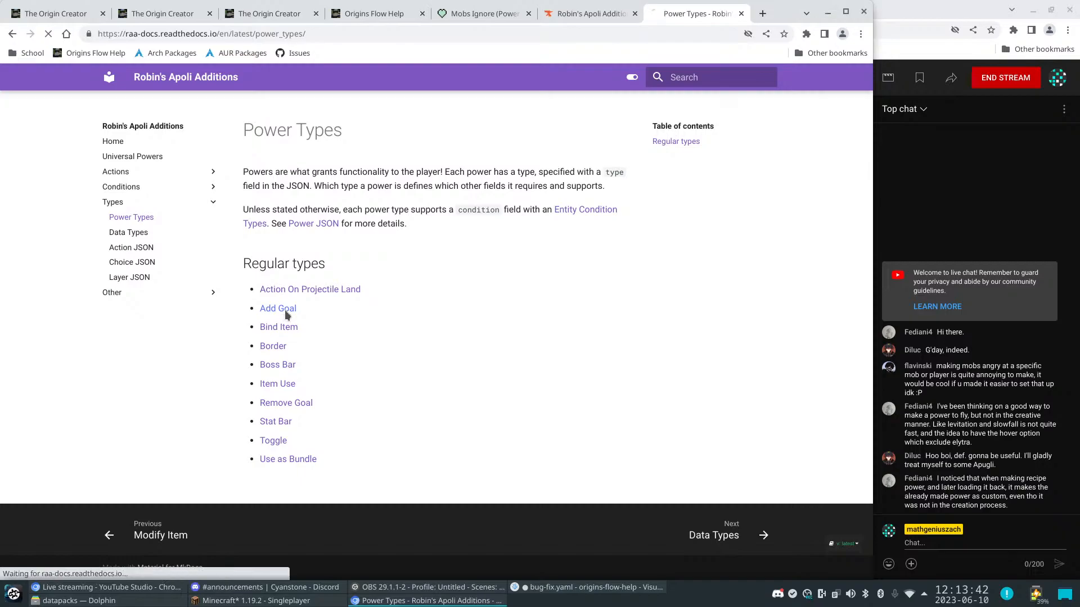
scroll(285, 315, down, 5)
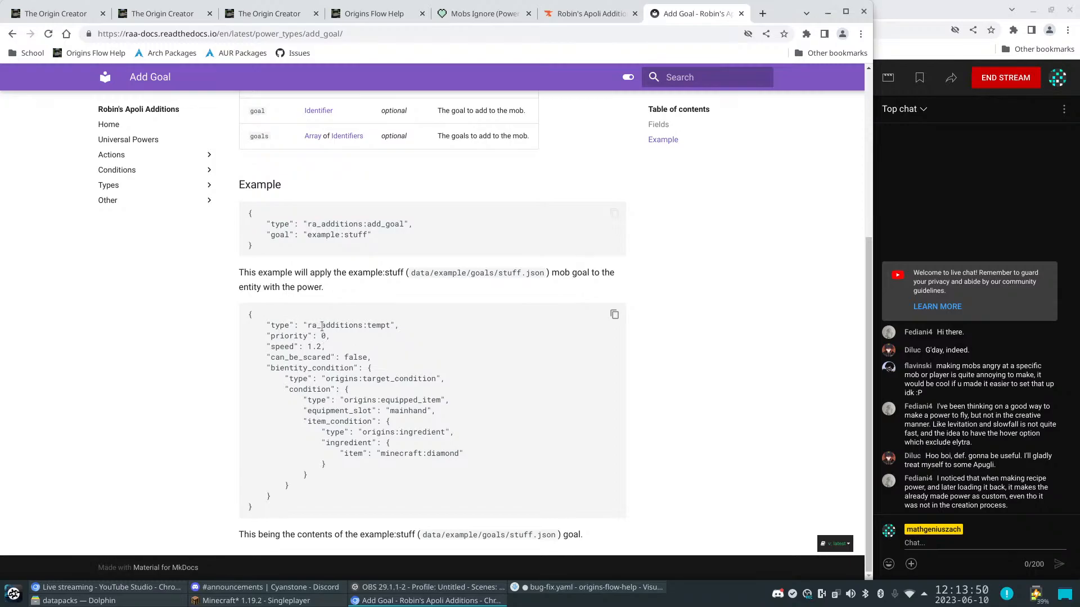
drag(308, 326, 390, 326)
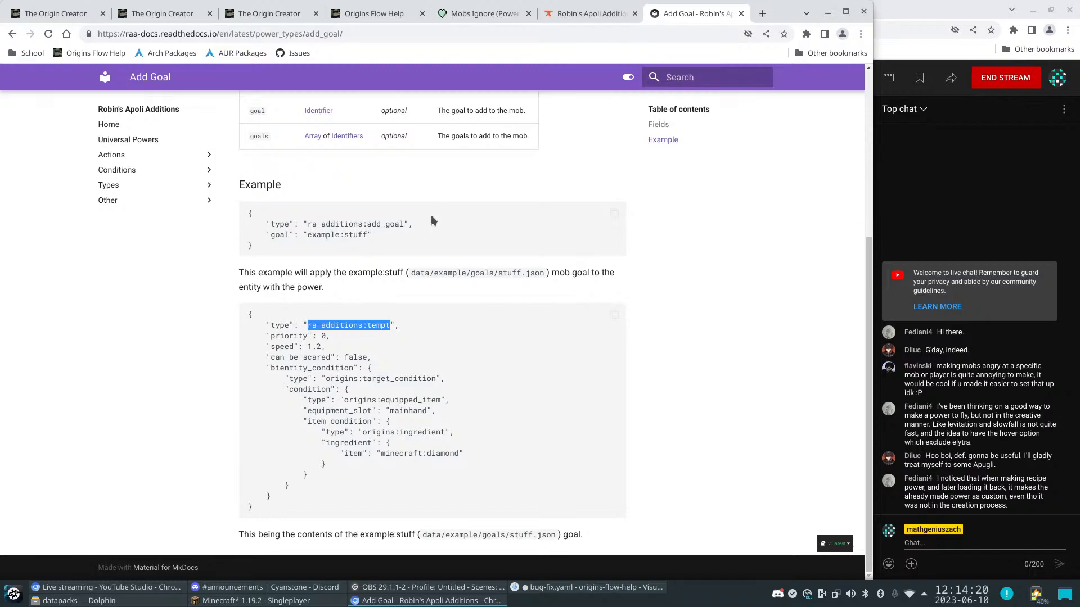
double_click(384, 325)
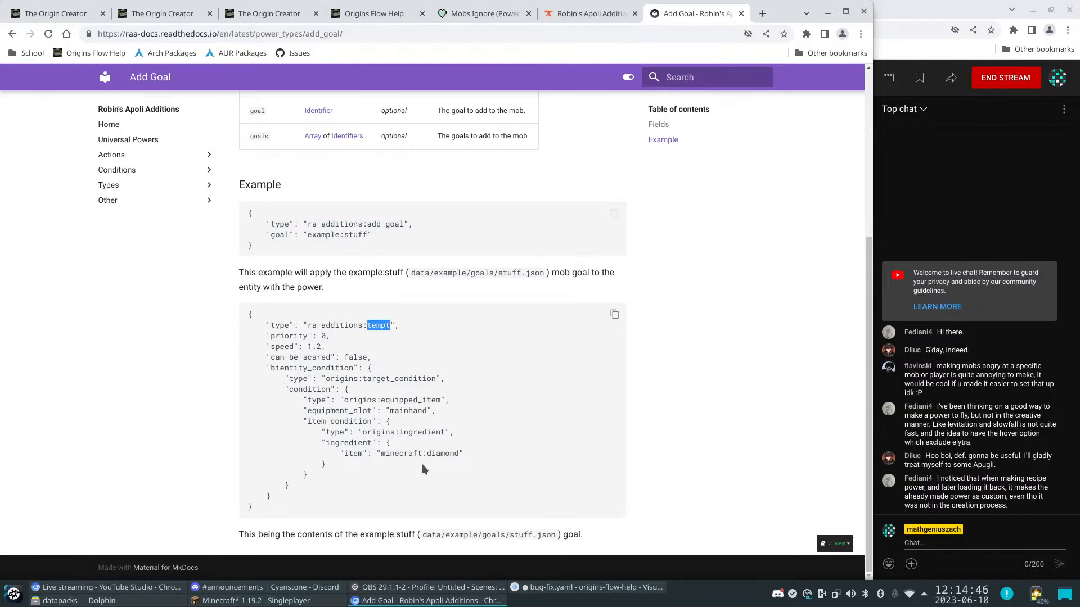
double_click(448, 454)
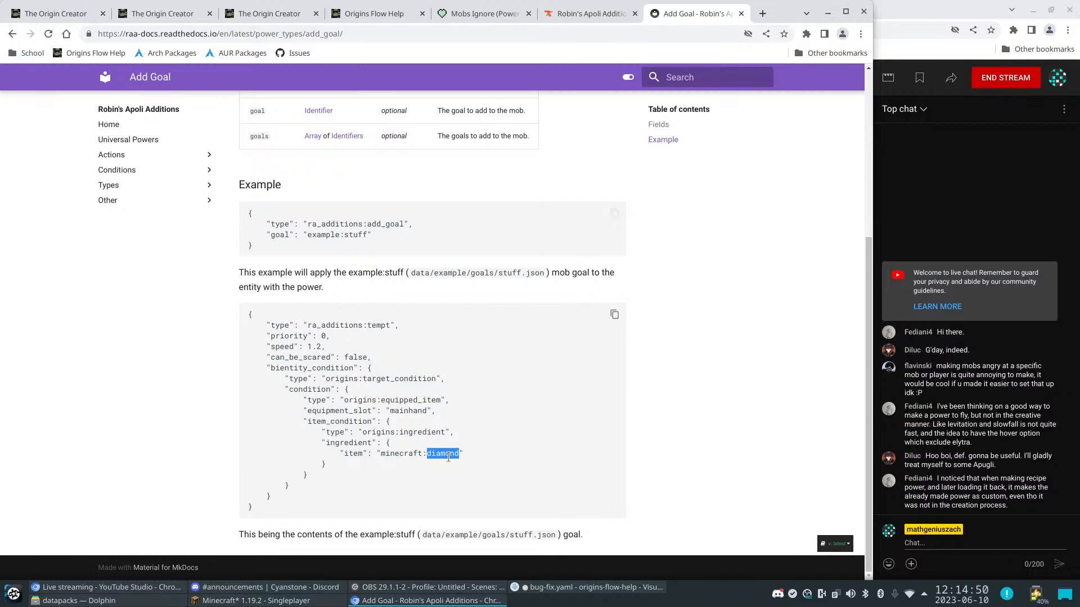
Expand the Other, Types, Conditions and Actions sections of the documentation navigation to view their subpages
scroll(375, 382, up, 5)
click(117, 218)
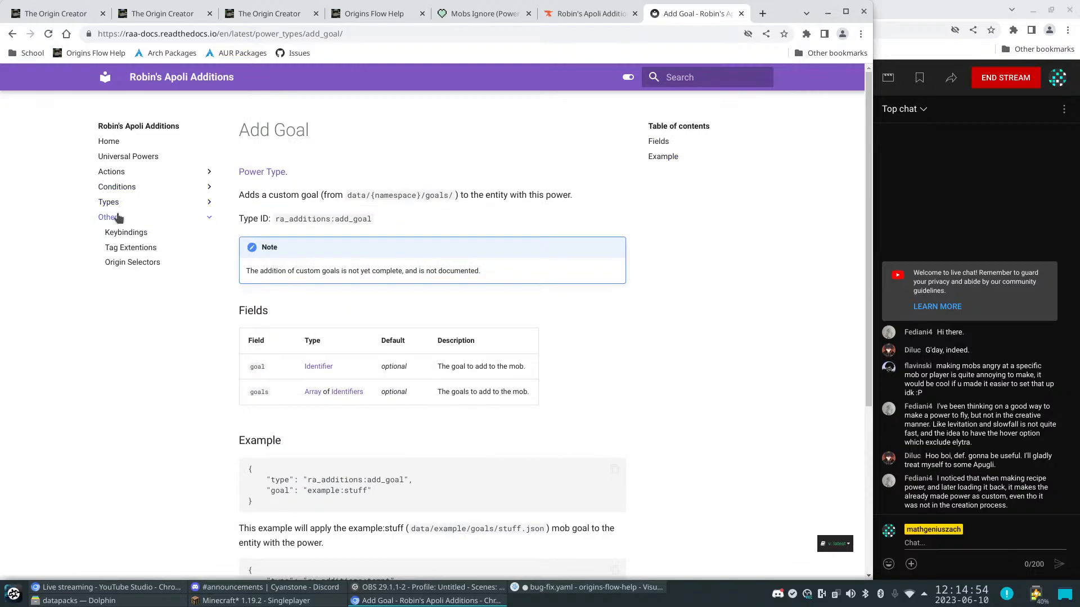
click(209, 202)
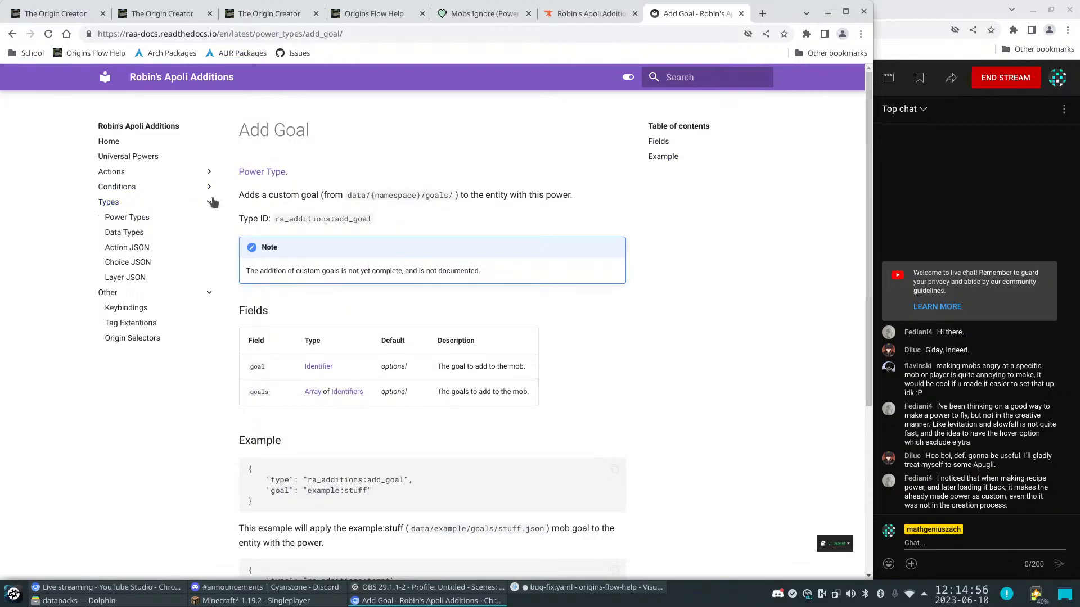
click(209, 187)
click(209, 172)
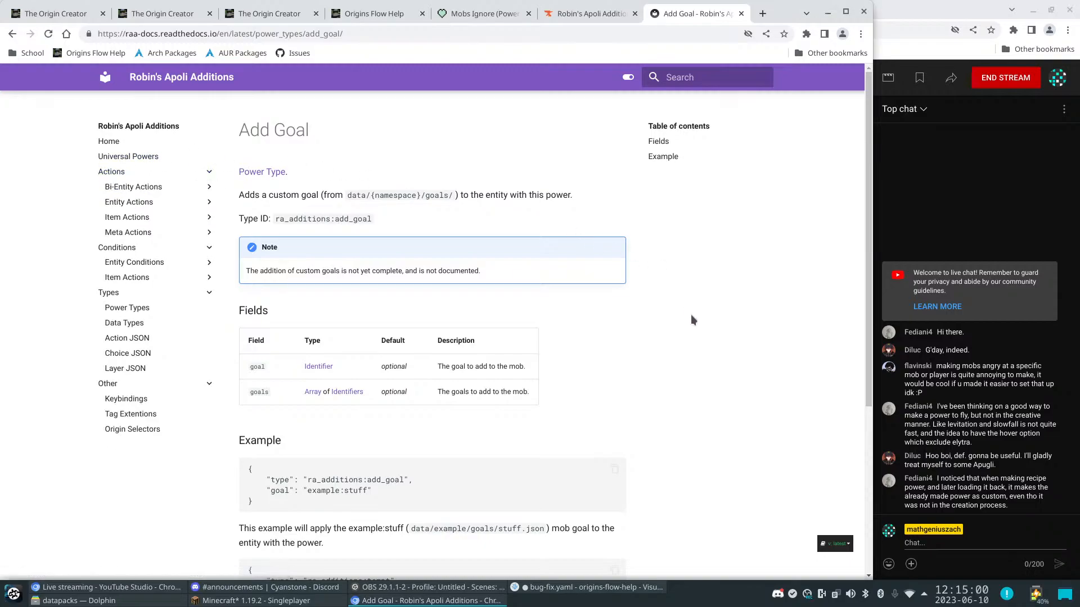
Read the note about custom goals on the Add Goal page and return to the Power Types list
scroll(691, 315, down, 5)
scroll(691, 320, up, 5)
drag(246, 271, 492, 272)
click(504, 276)
scroll(624, 262, down, 4)
scroll(638, 282, up, 4)
click(657, 38)
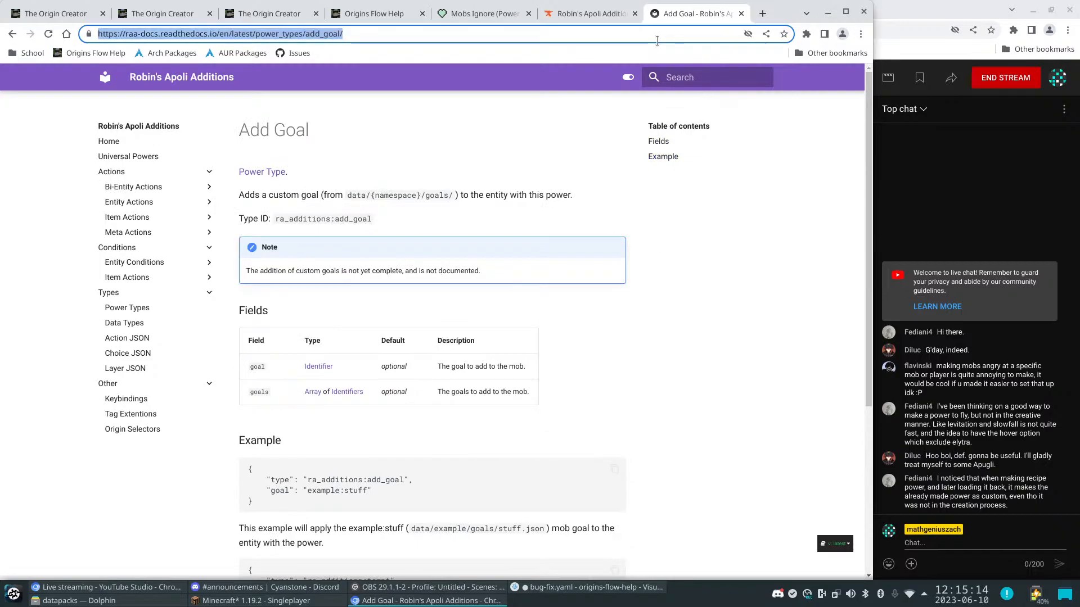
key(alt+Left)
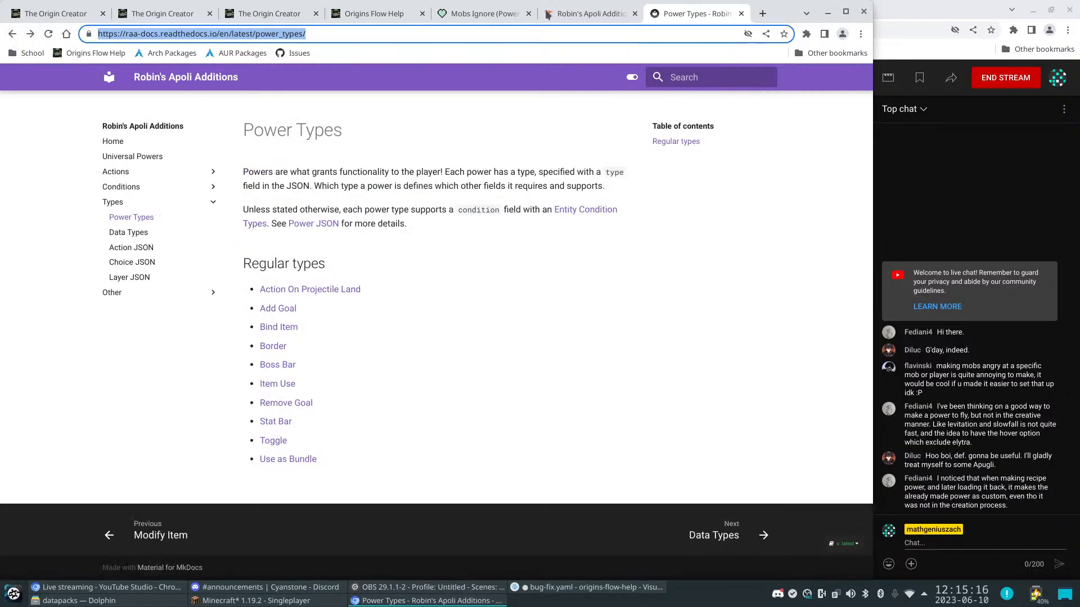
Look through the Robin's Apoli Additions project page on CurseForge, including its feature overview and files
click(551, 14)
scroll(354, 186, down, 5)
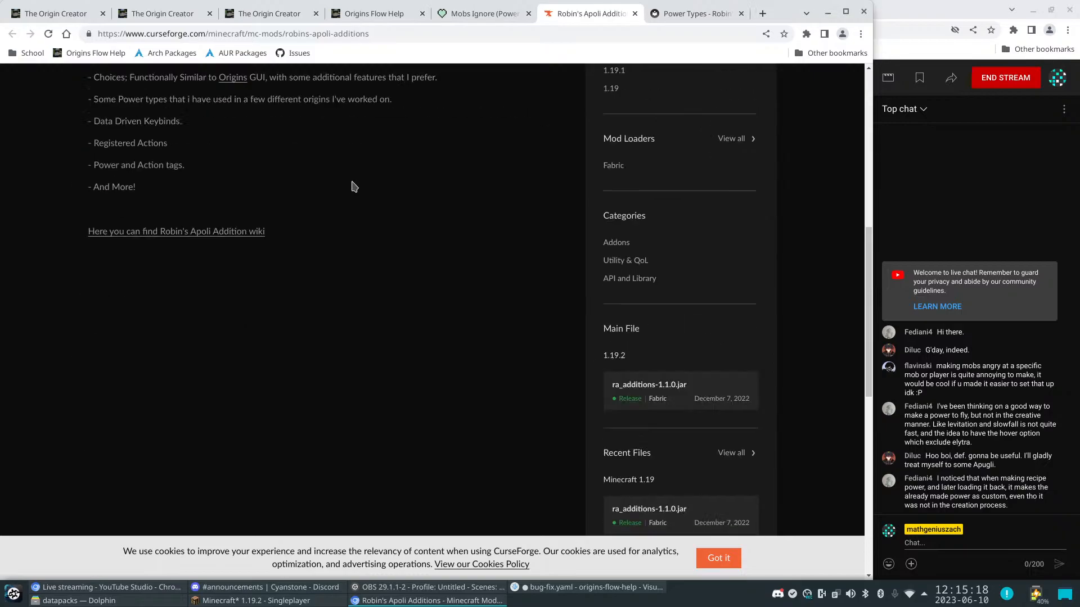
scroll(420, 256, down, 4)
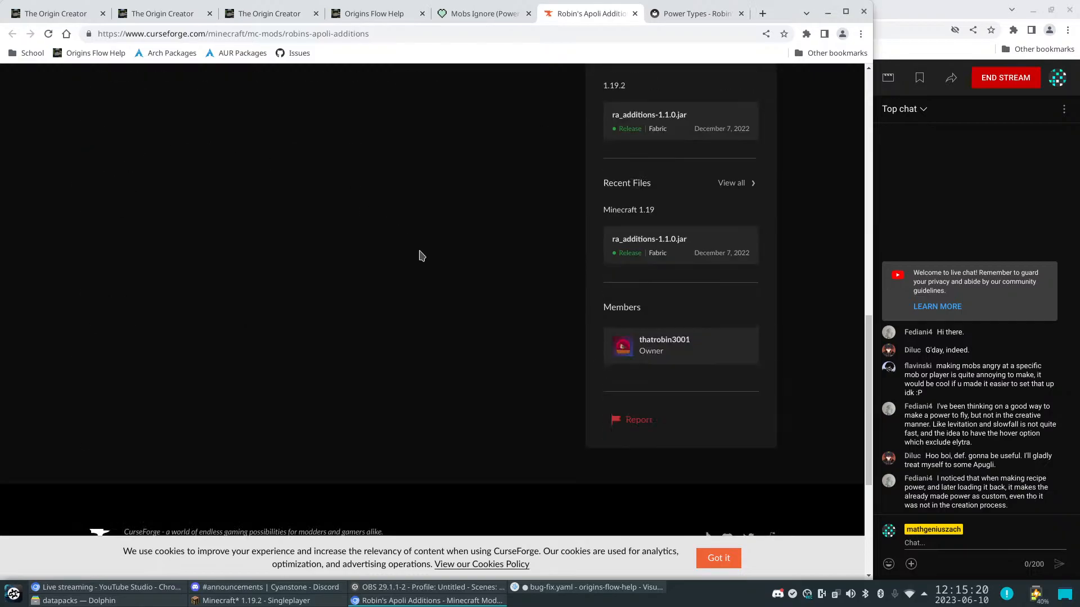
scroll(422, 256, up, 8)
Go to GitHub and search for "robin's apoi additions"
click(299, 29)
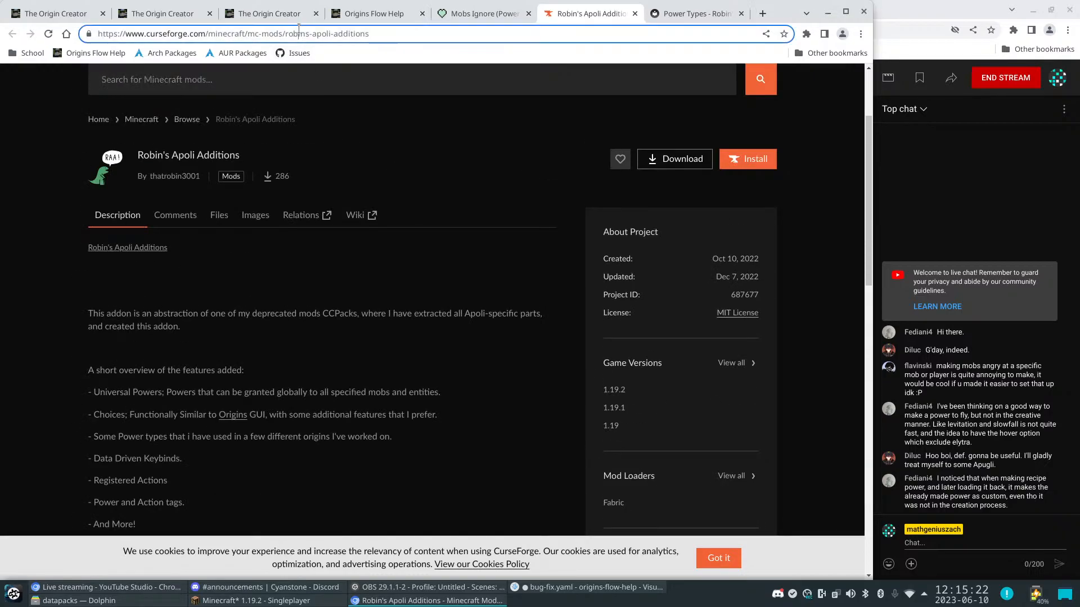
text(git)
key(Return)
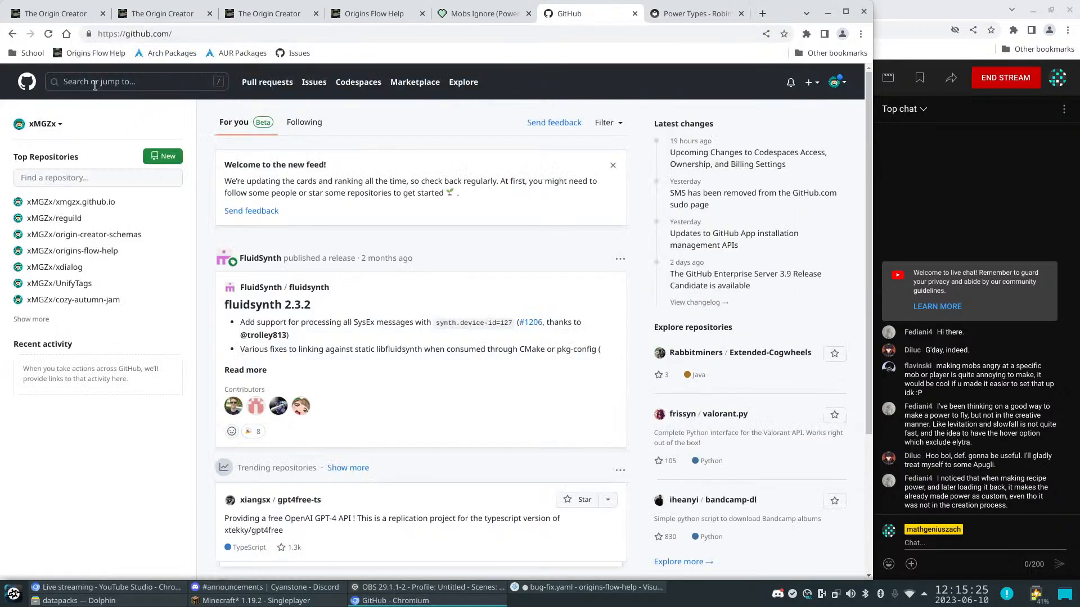
click(96, 82)
text(robin)
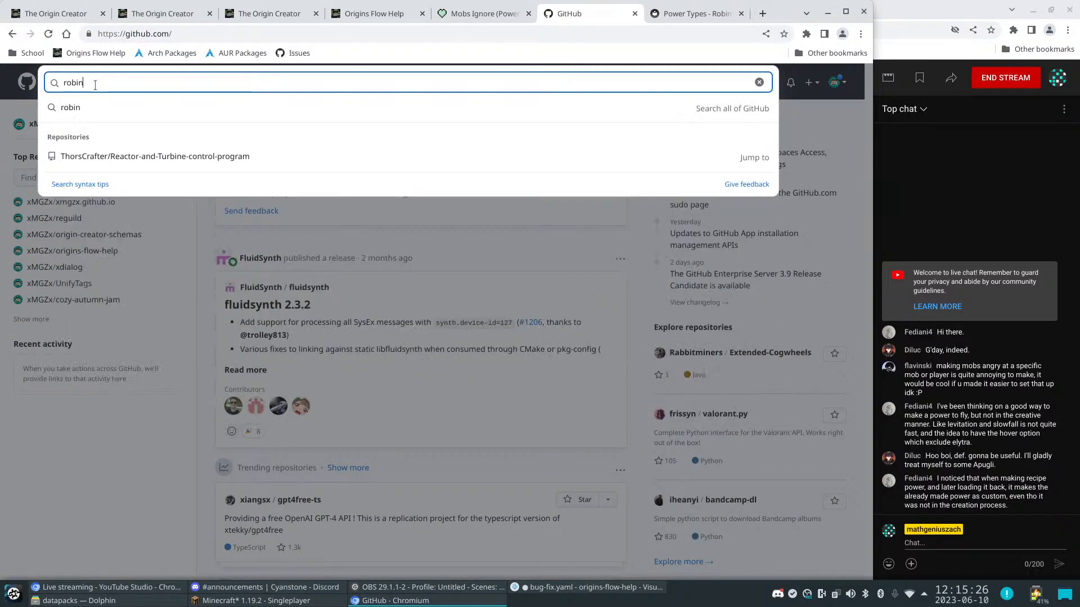
text('s apoi additions)
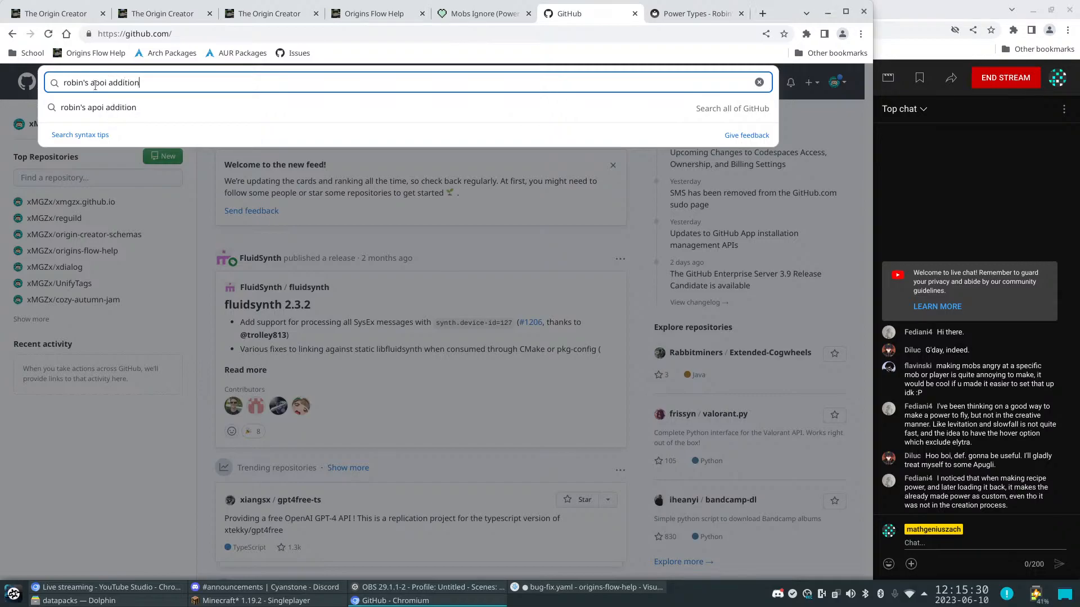
key(Return)
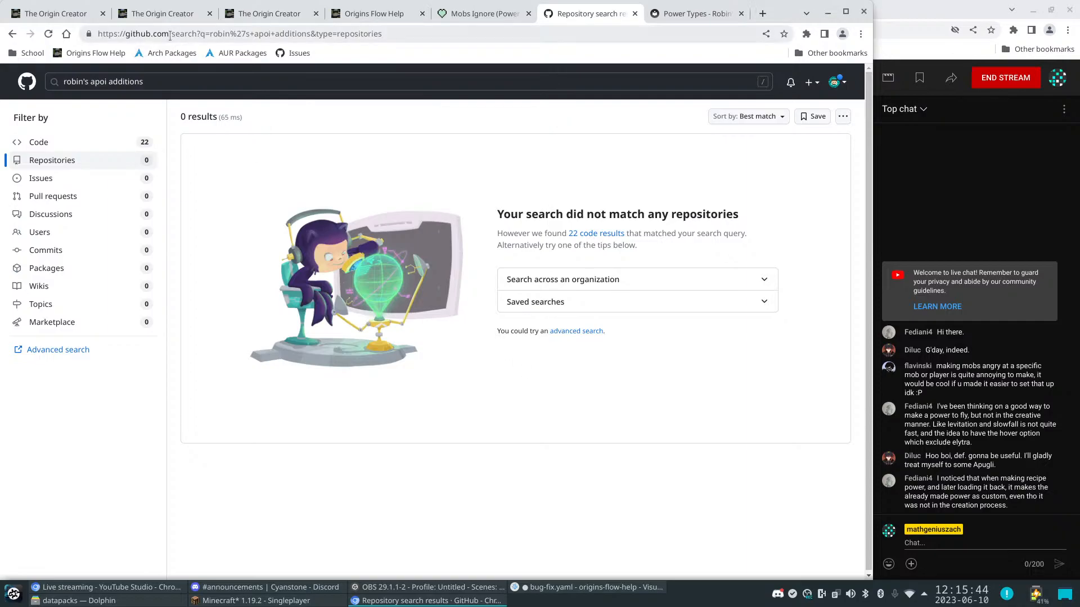
Switch to the Origin Creator page with the My Pack start screen
click(70, 19)
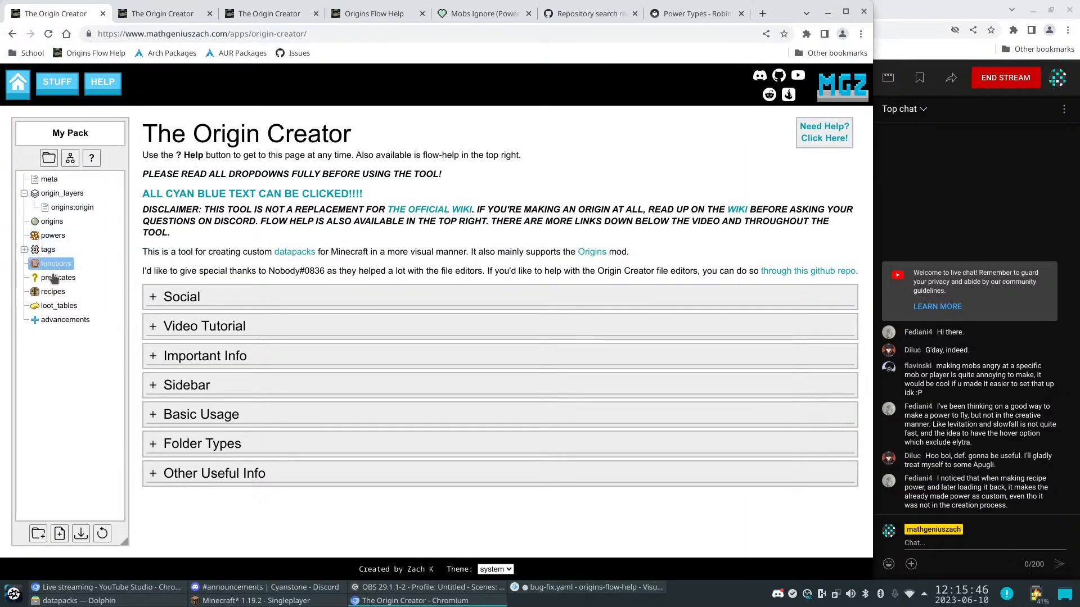
right_click(51, 295)
click(63, 308)
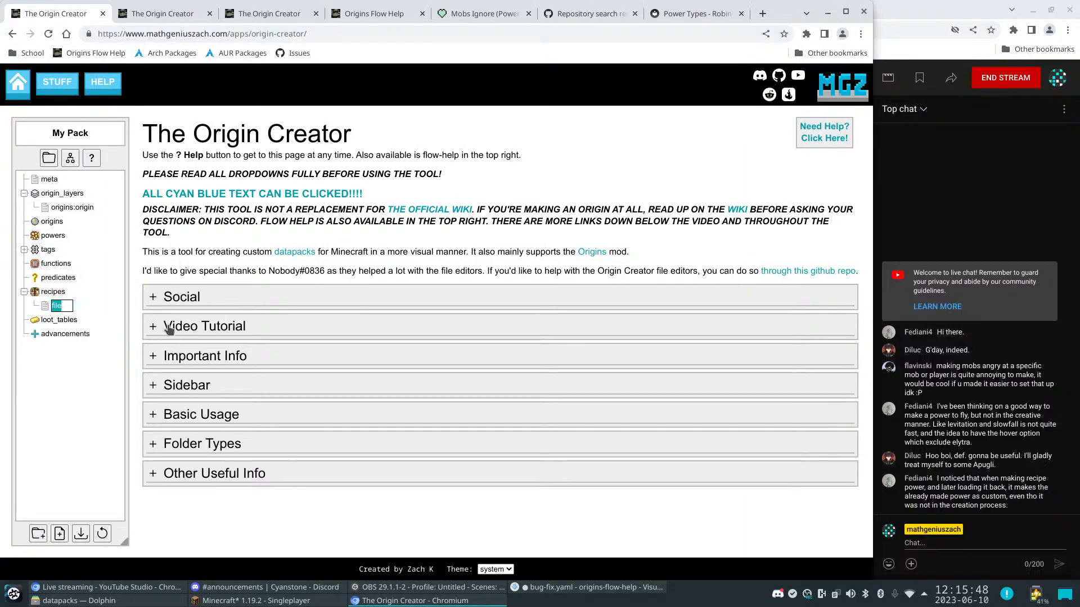
key(Return)
right_click(54, 311)
click(62, 423)
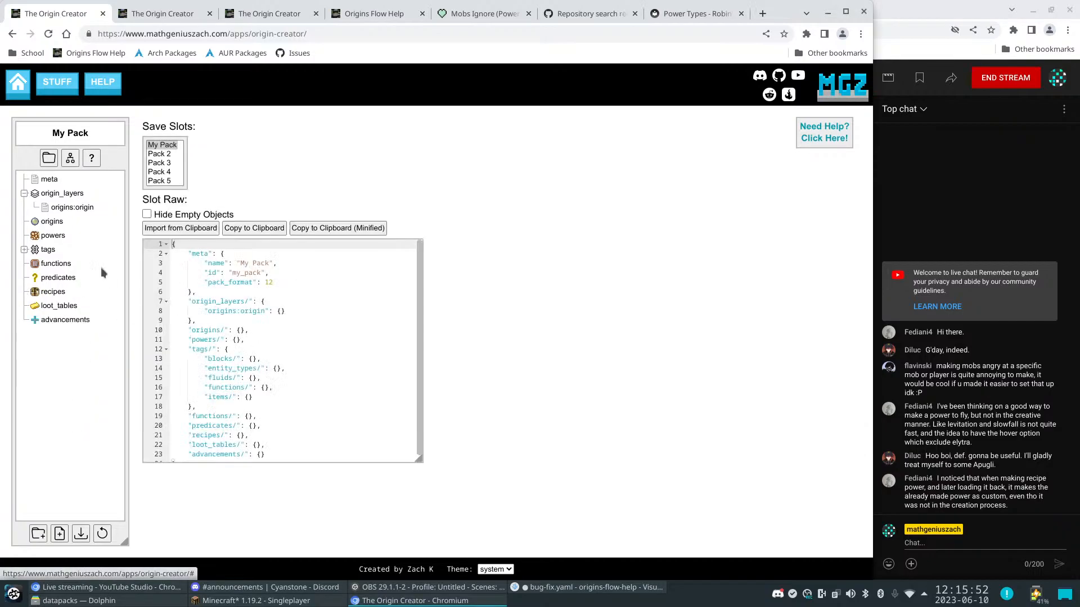
Create a power file with the default name in the powers folder and set its type to origins:recipe
right_click(54, 238)
click(64, 251)
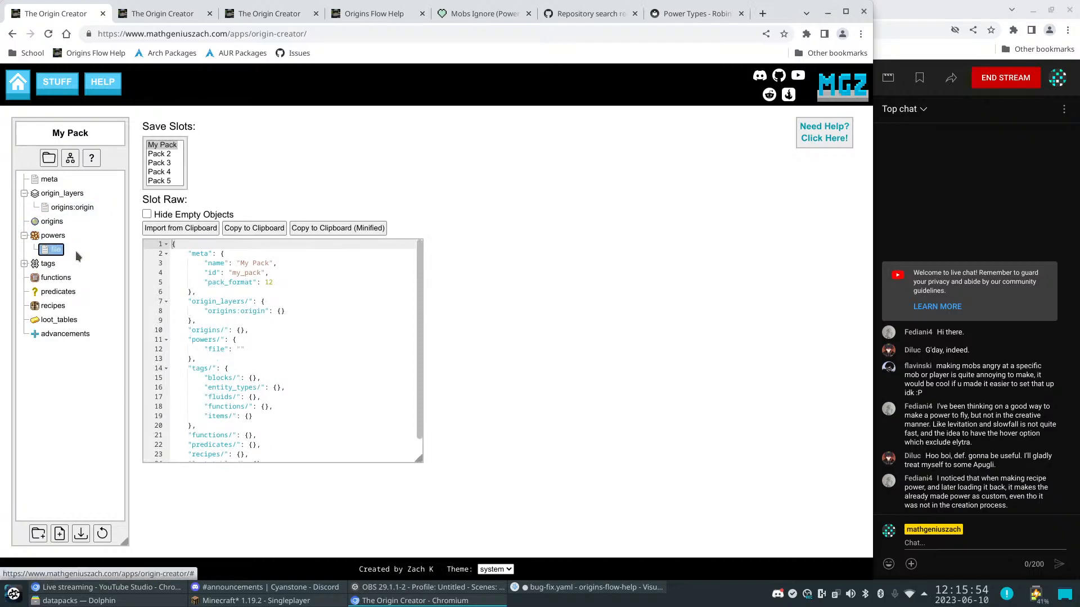
click(54, 249)
click(248, 363)
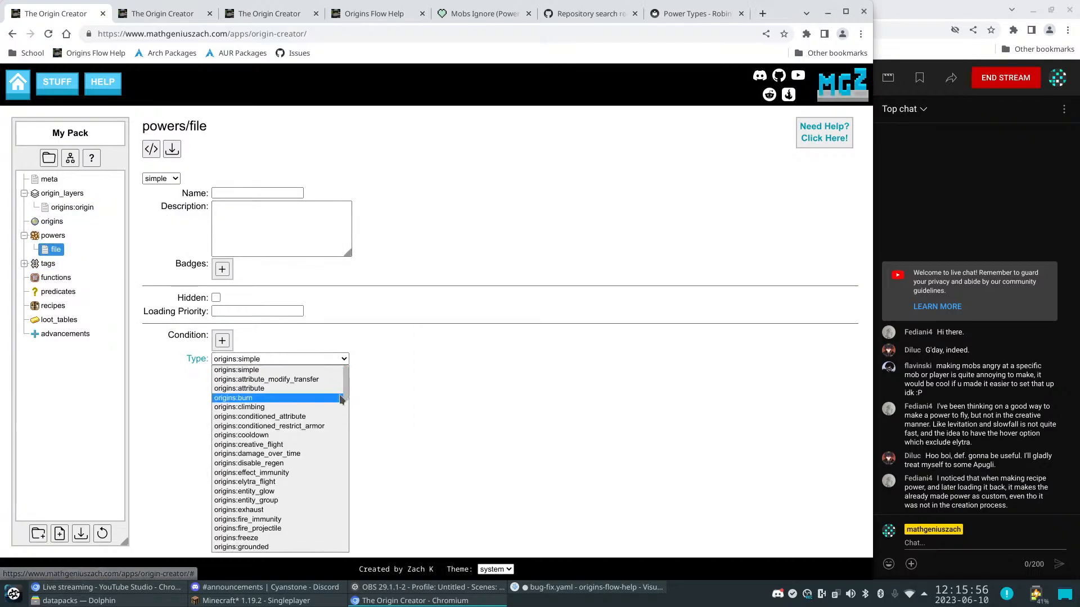
scroll(290, 439, down, 5)
scroll(289, 458, up, 5)
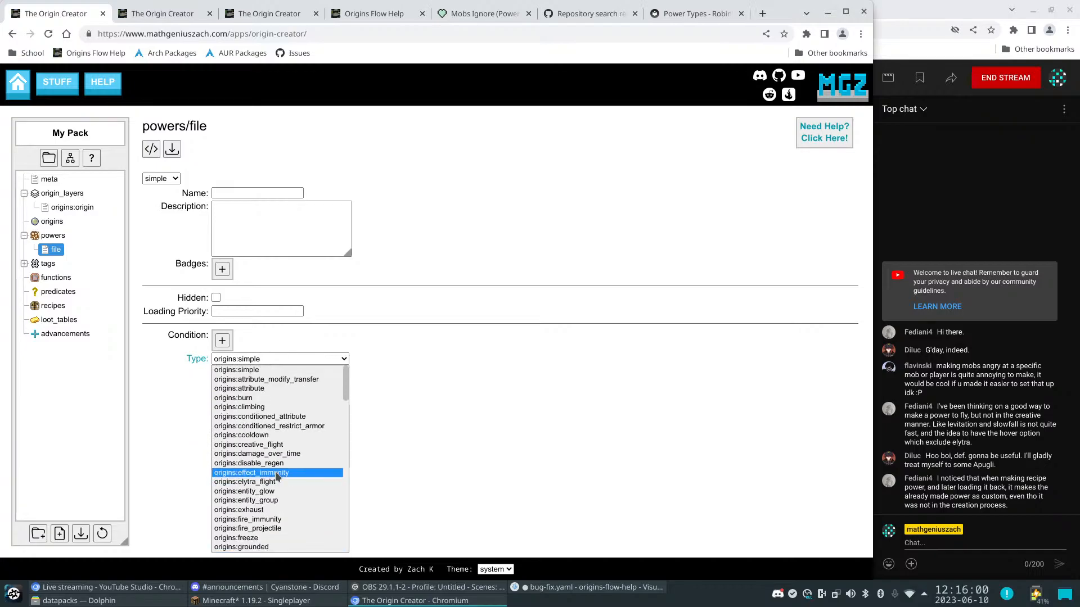
scroll(276, 478, down, 10)
scroll(277, 478, up, 6)
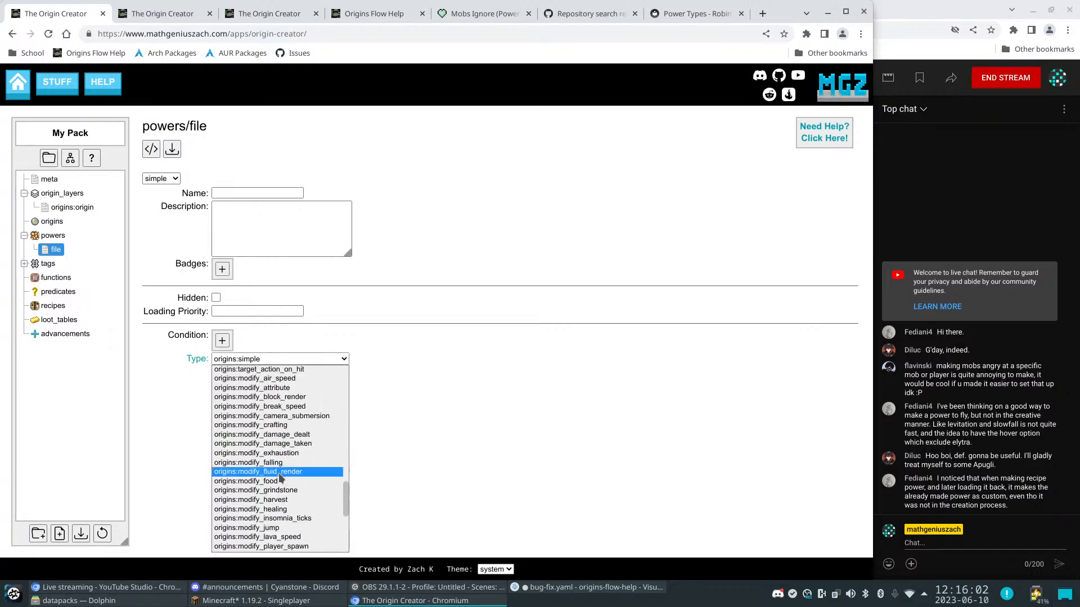
scroll(279, 478, down, 5)
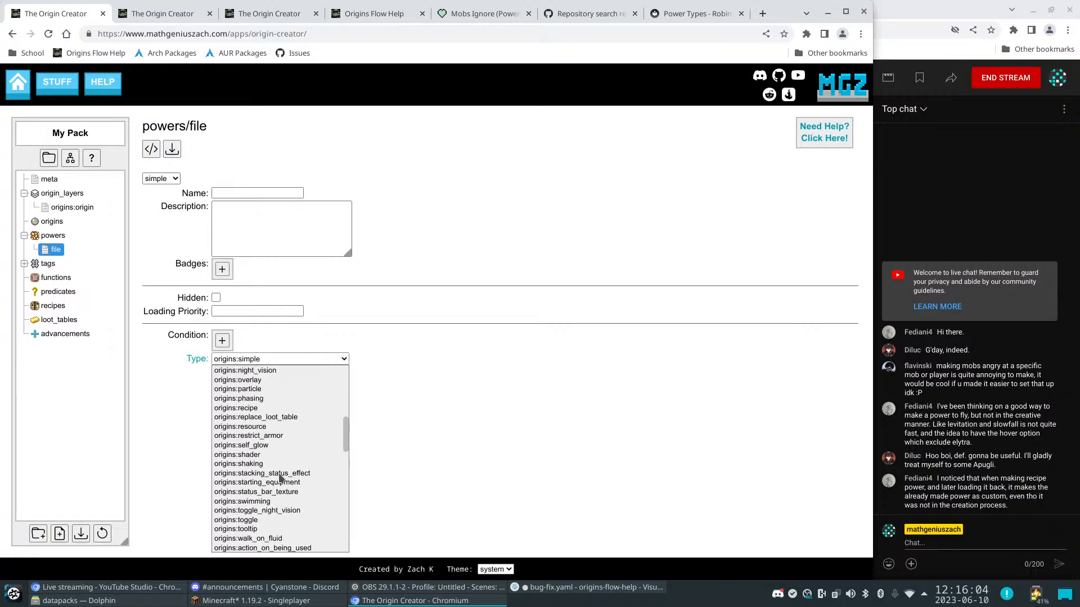
click(279, 416)
Add a shaped crafting recipe with the pattern XXX, X X, XXX and the id banana
click(221, 377)
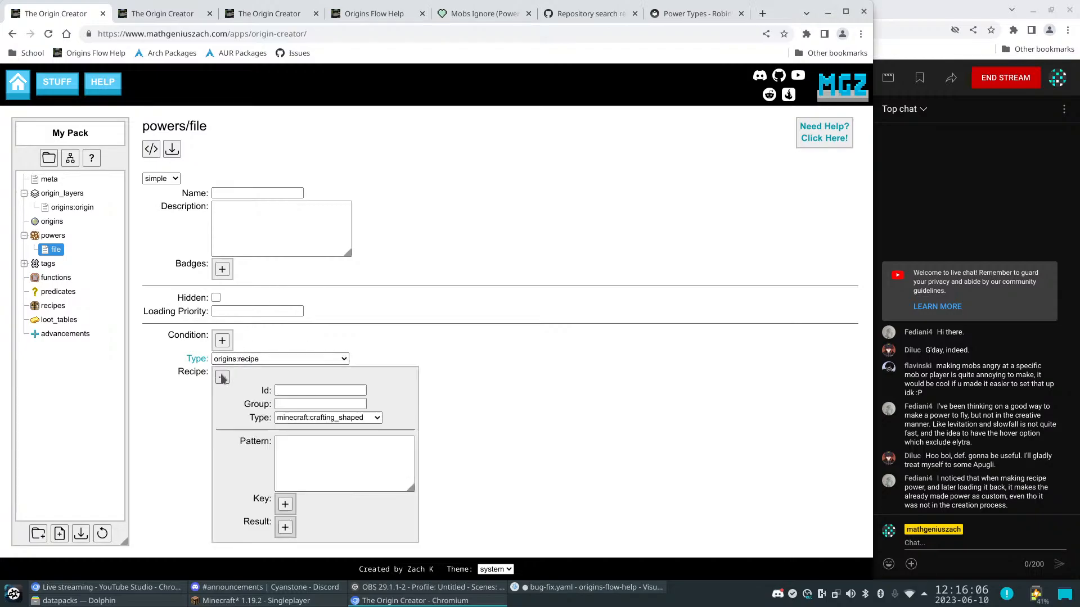
click(310, 444)
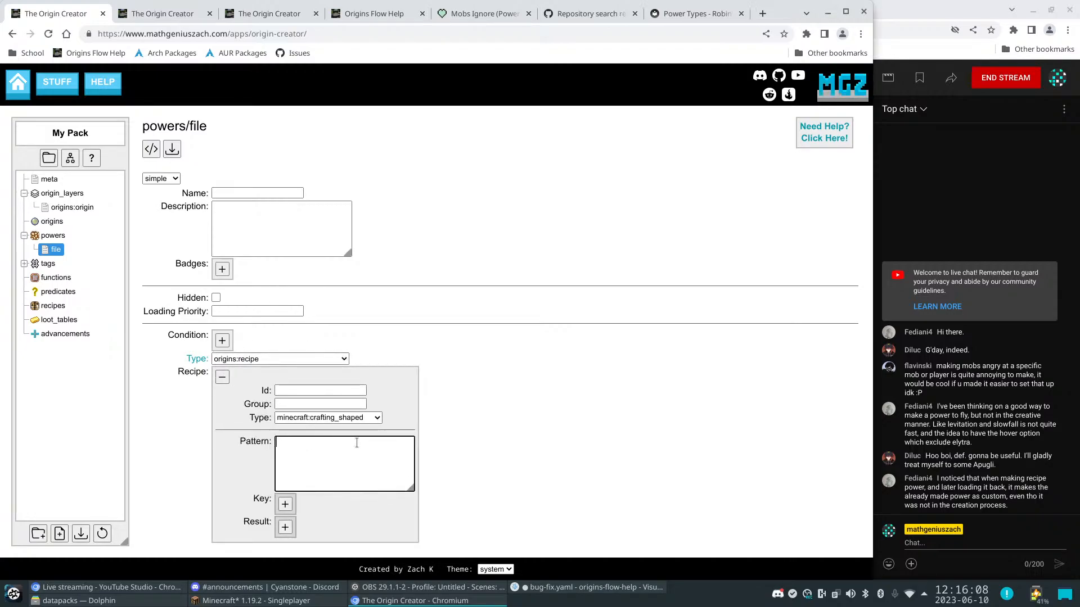
text(xxx)
key(Return)
text(xxx)
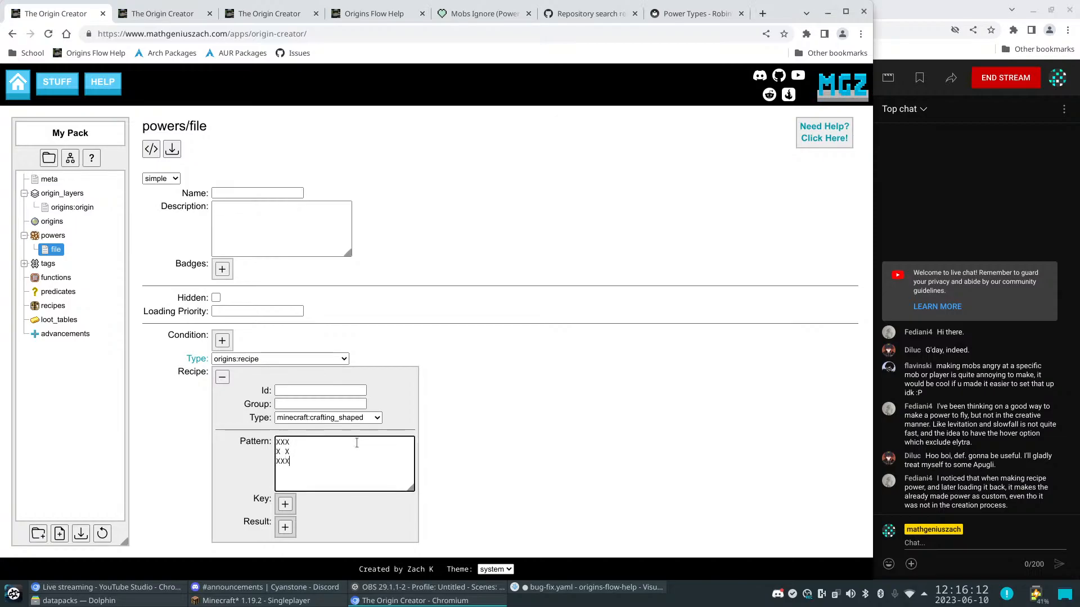
click(305, 389)
text(banana)
click(446, 275)
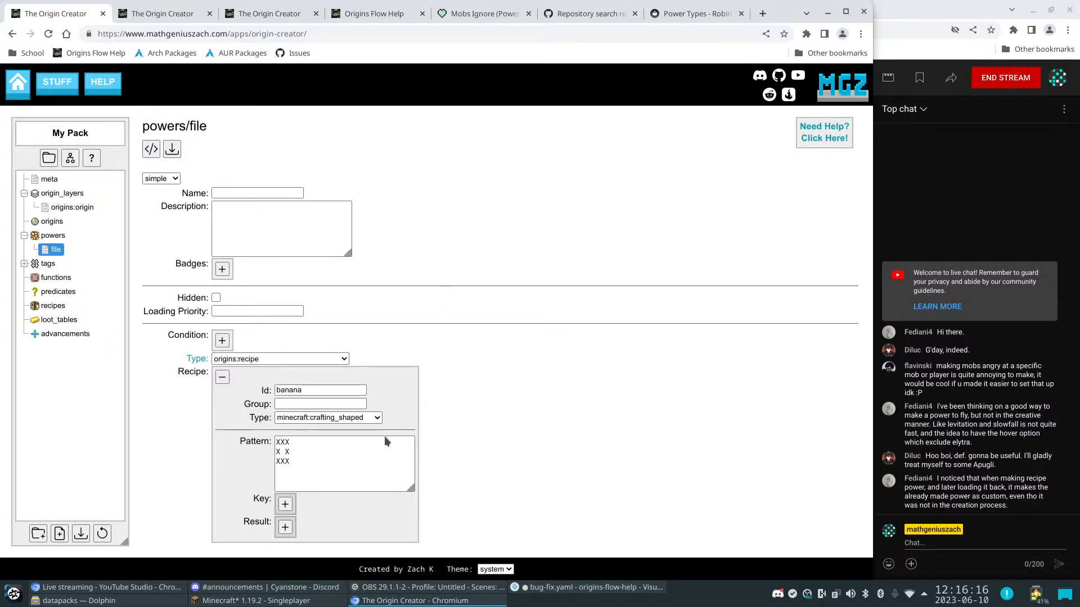
Add a recipe key X that uses the item minecraft:diamond
click(285, 504)
click(285, 523)
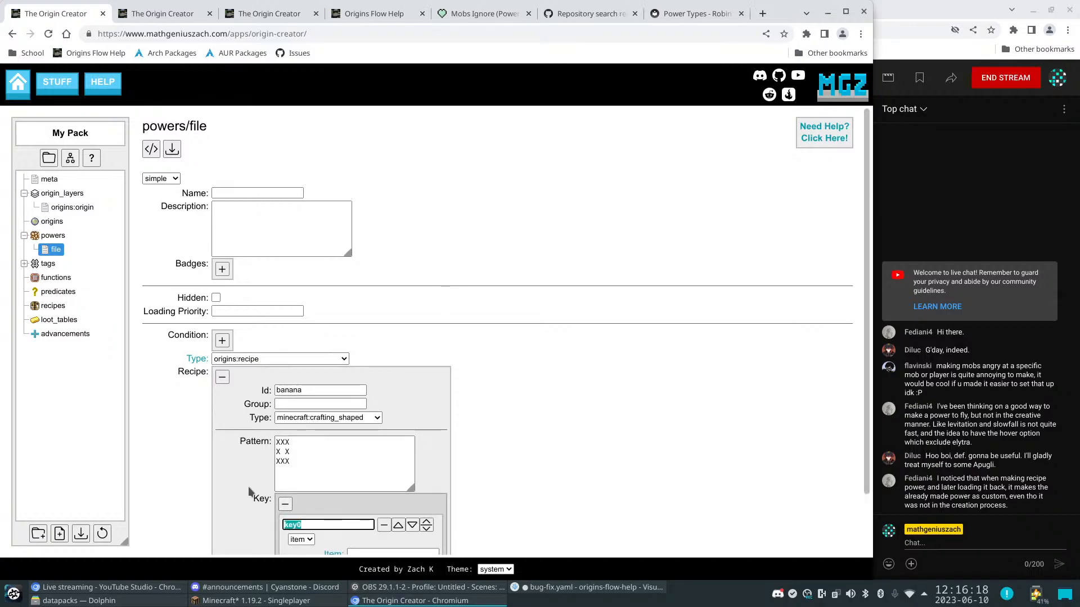
text(x)
scroll(563, 461, down, 2)
click(357, 478)
text(minecraft:diamond)
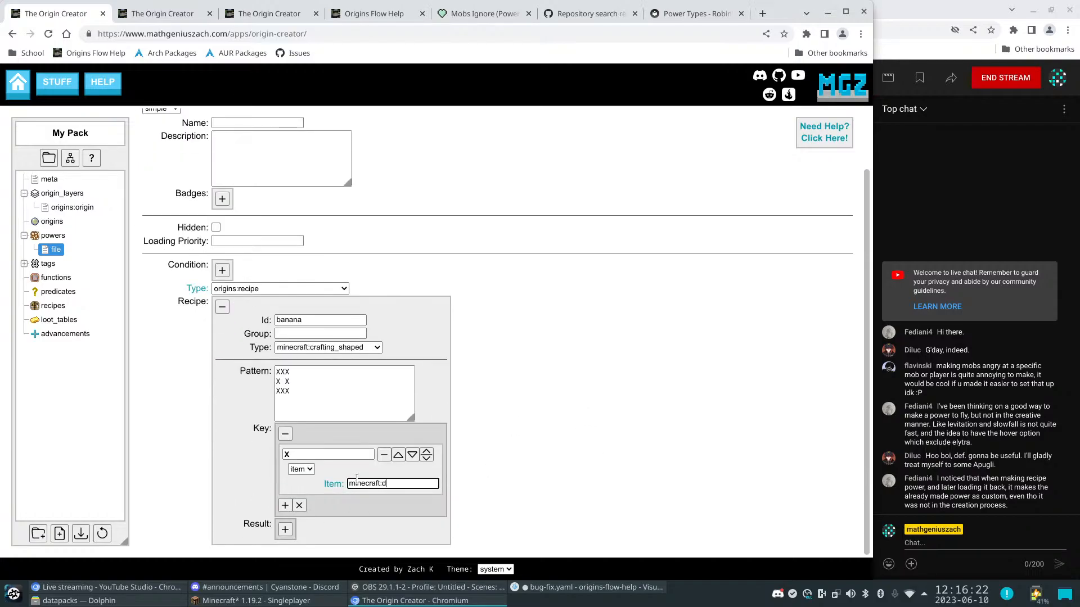
Add a result to the recipe with the item minecraft:netherite_ingot
click(285, 529)
scroll(508, 506, down, 1)
text(minecraft)
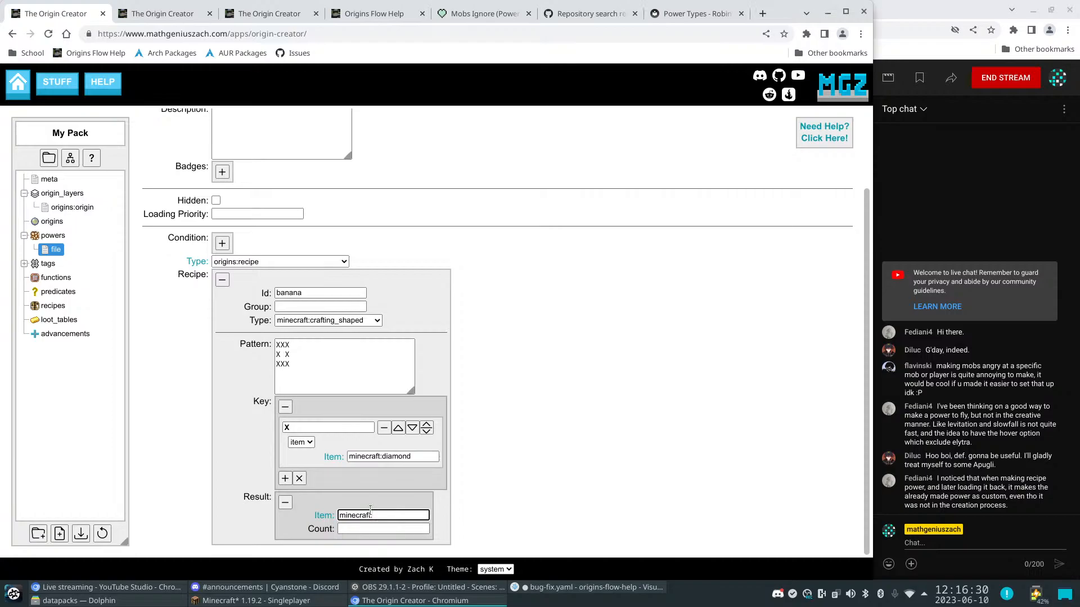
text(:netherite_ingot)
click(570, 464)
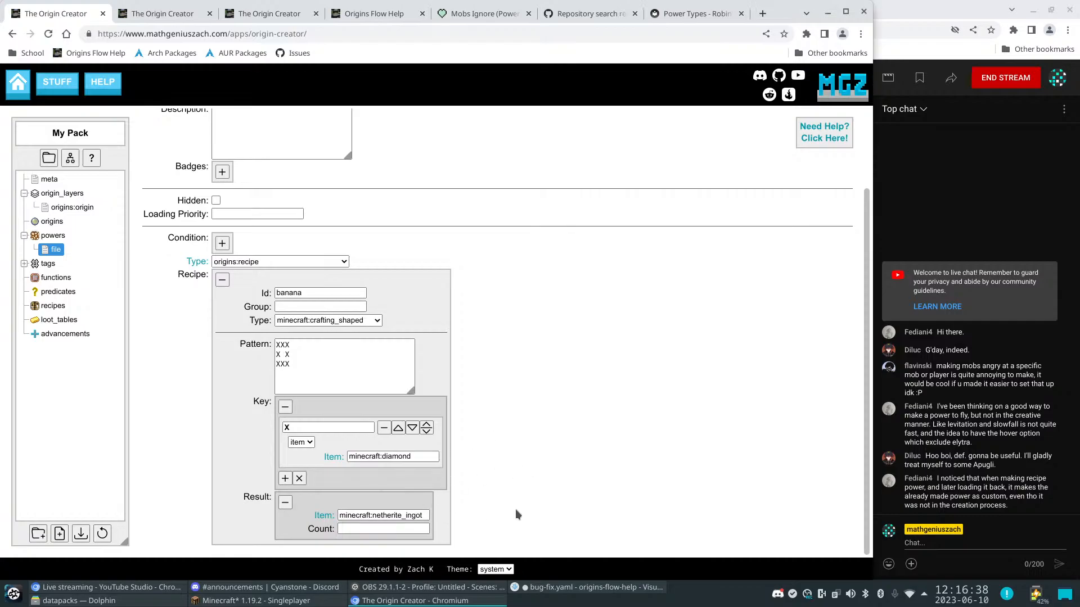
Switch to the origins:origin layer and back to the recipe power file to check how its mode and recipe fields load
click(72, 207)
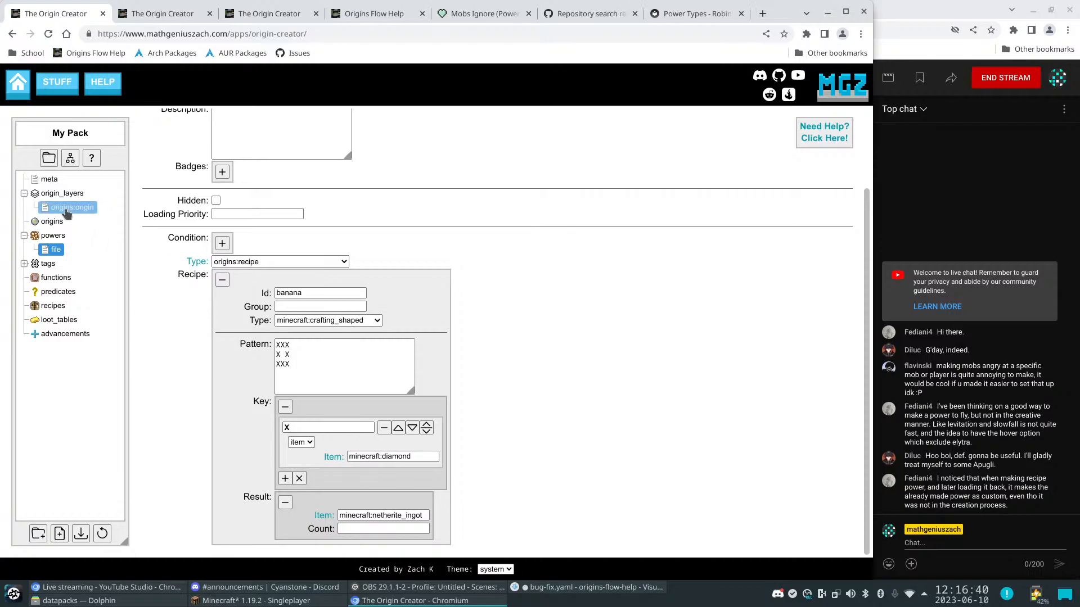
click(56, 250)
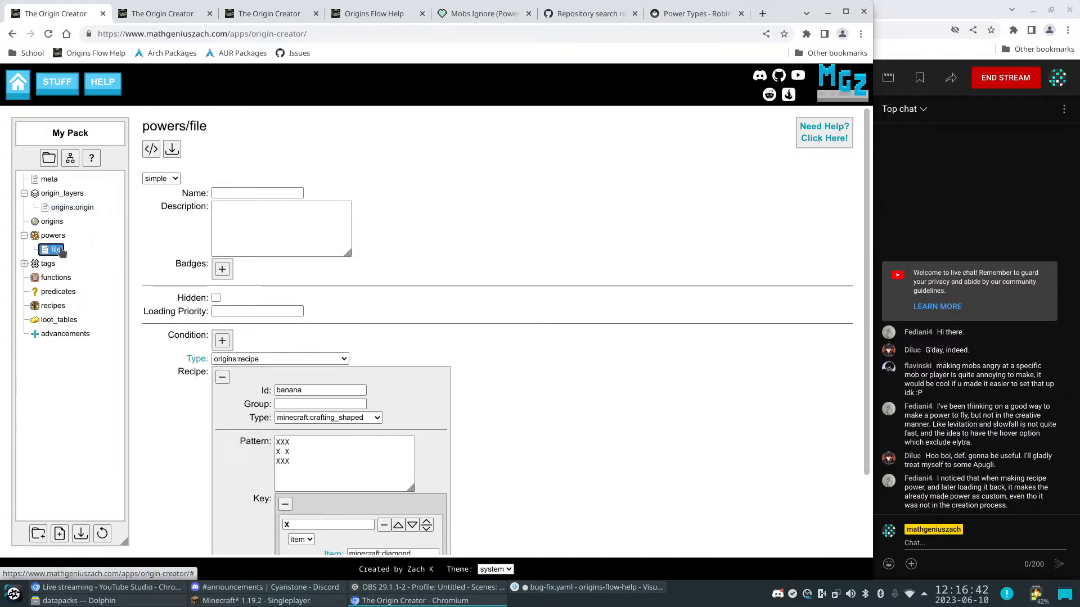
scroll(429, 279, down, 3)
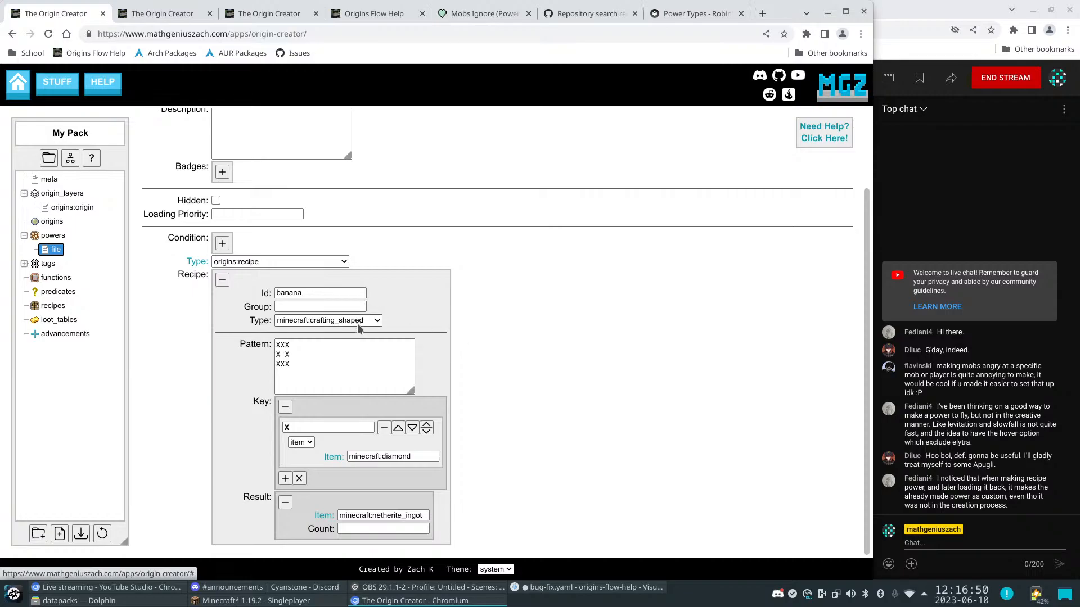
scroll(229, 245, up, 3)
click(162, 178)
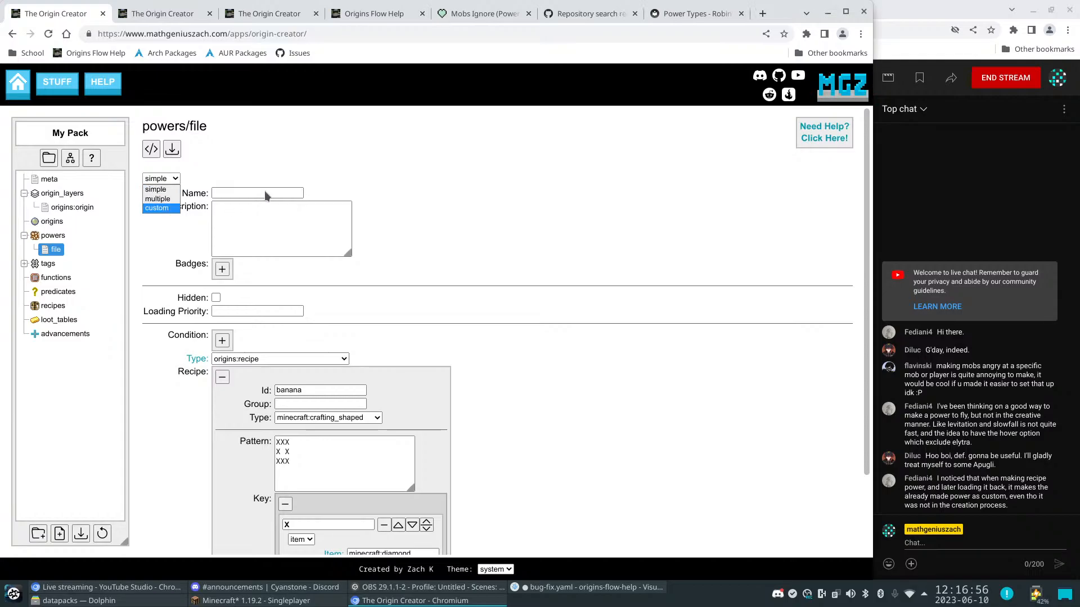
click(278, 153)
click(72, 207)
click(55, 249)
scroll(340, 345, down, 3)
Reload the page and reopen the recipe power file to check its saved recipe fields
key(F5)
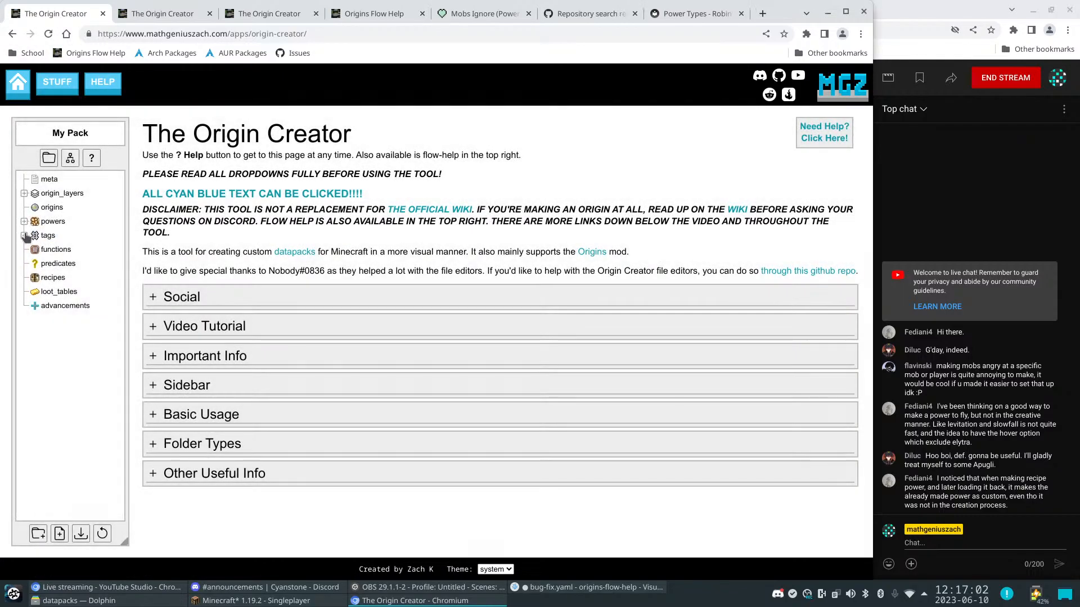
click(24, 221)
click(56, 236)
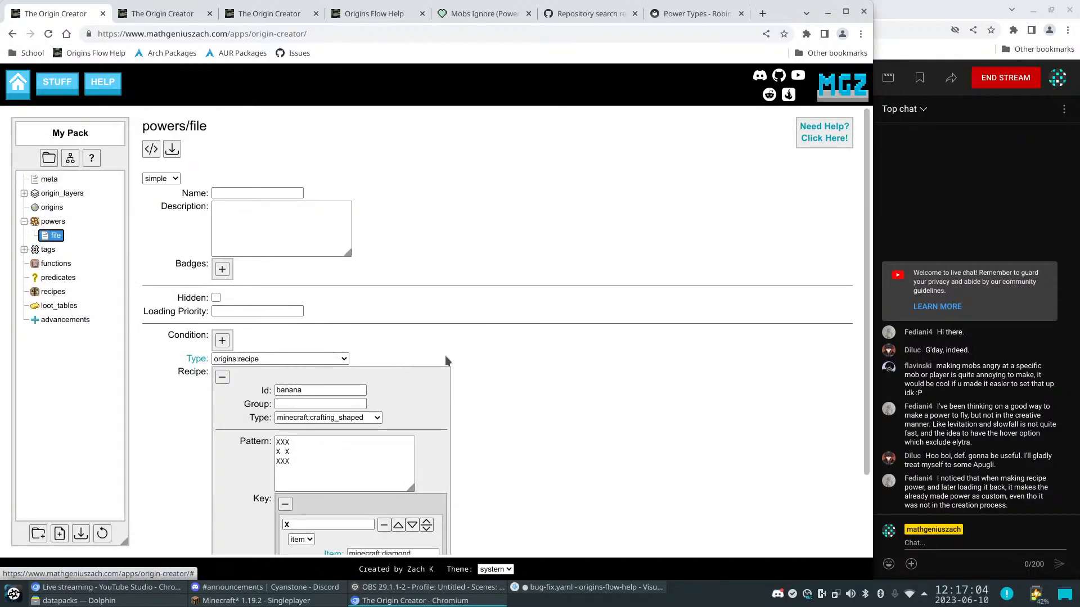
scroll(445, 355, down, 2)
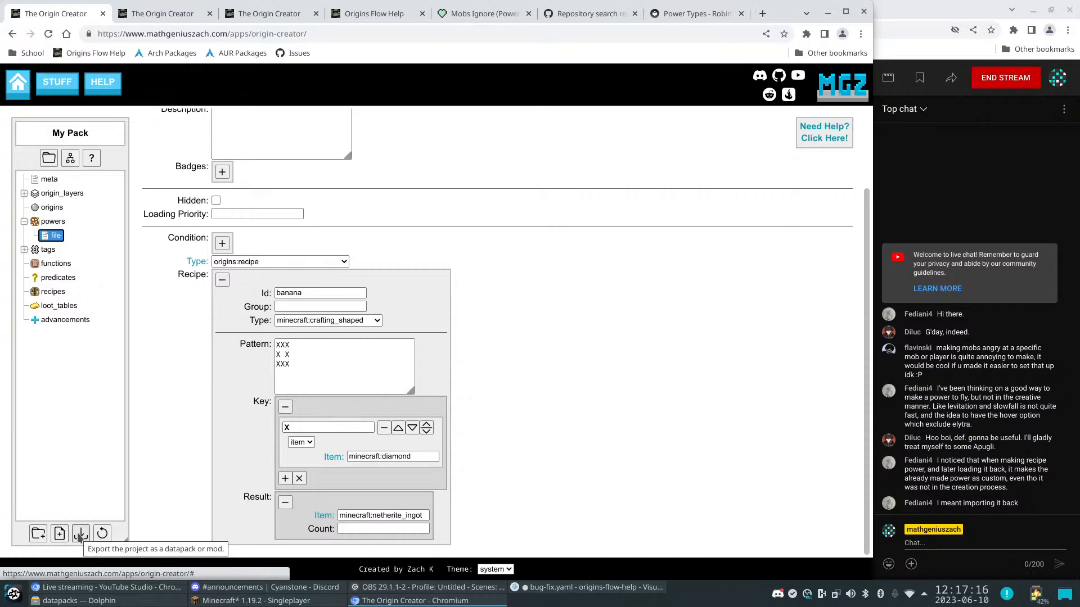
Show the recipe power's JSON code and export the pack as a Datapack
scroll(221, 433, up, 5)
click(152, 149)
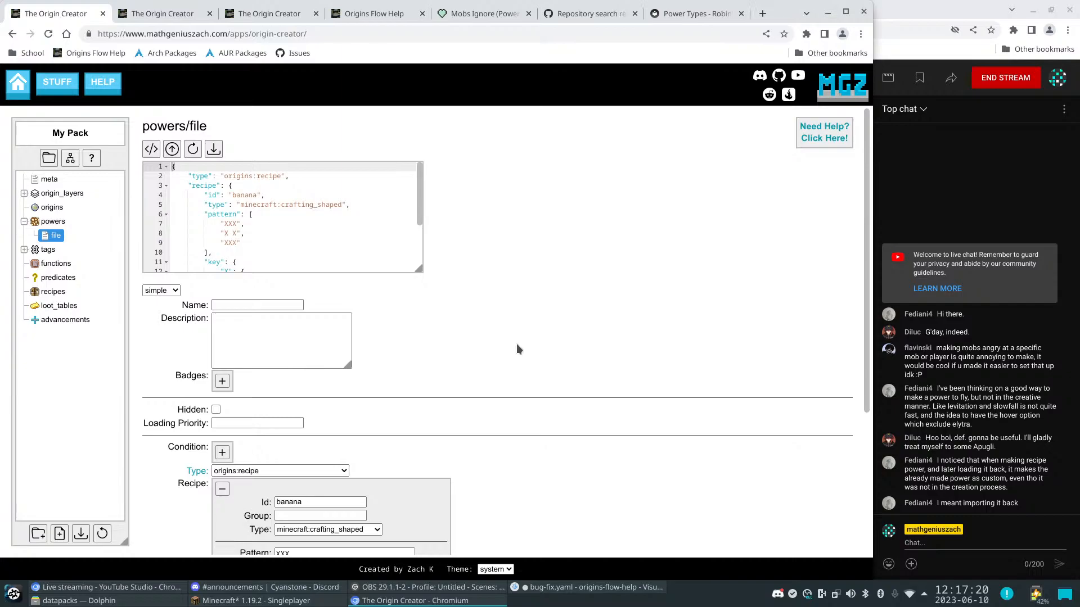
click(80, 533)
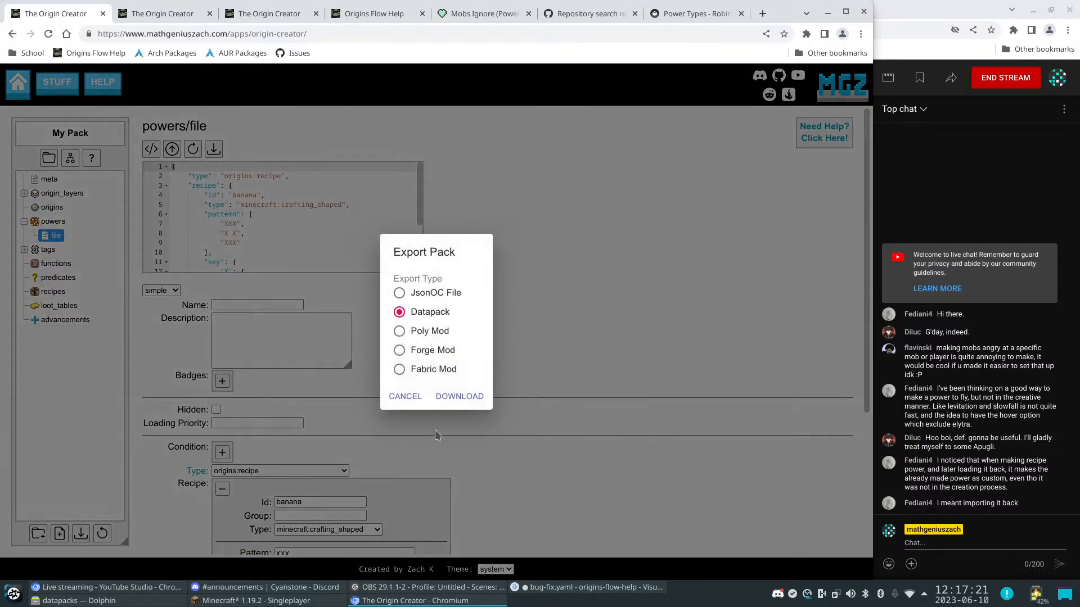
click(460, 405)
click(726, 518)
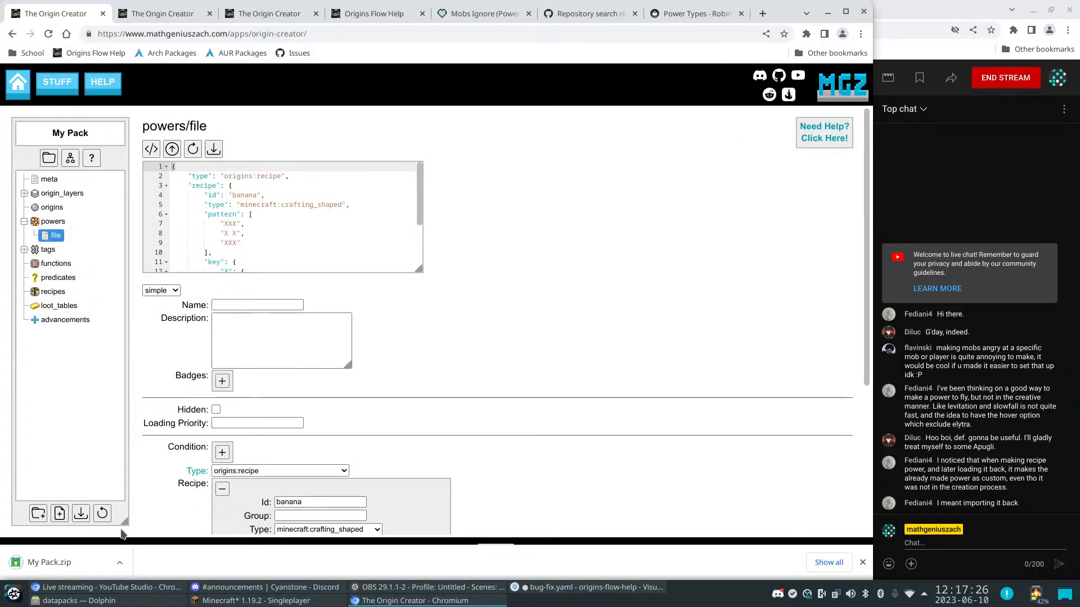
Import the exported My Pack.zip in Replace mode and reopen the recipe power file to compare its code and fields
drag(42, 563, 330, 406)
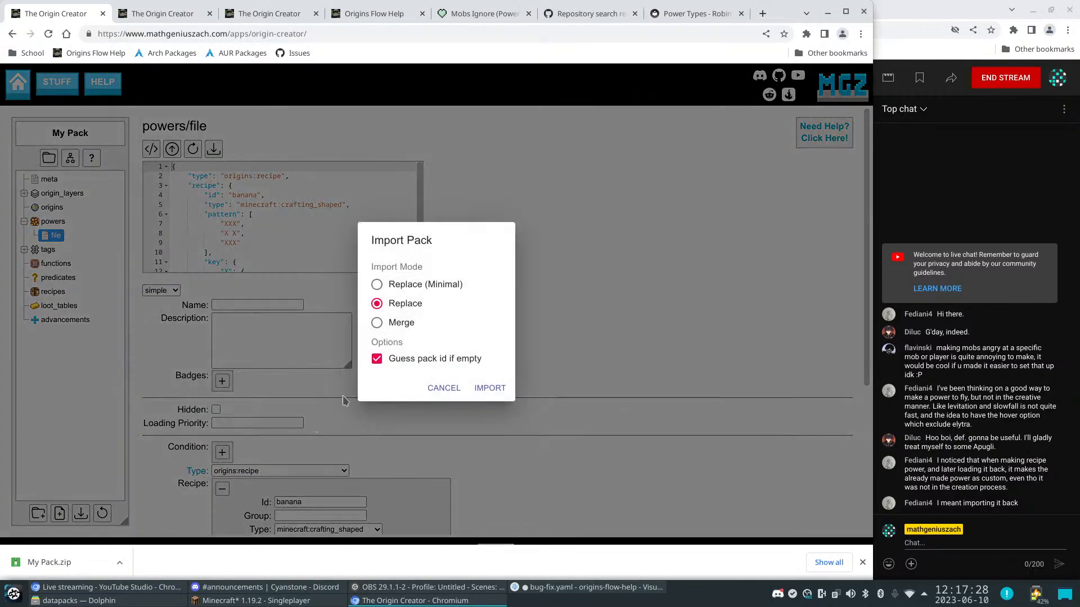
click(489, 388)
click(59, 236)
scroll(428, 332, down, 4)
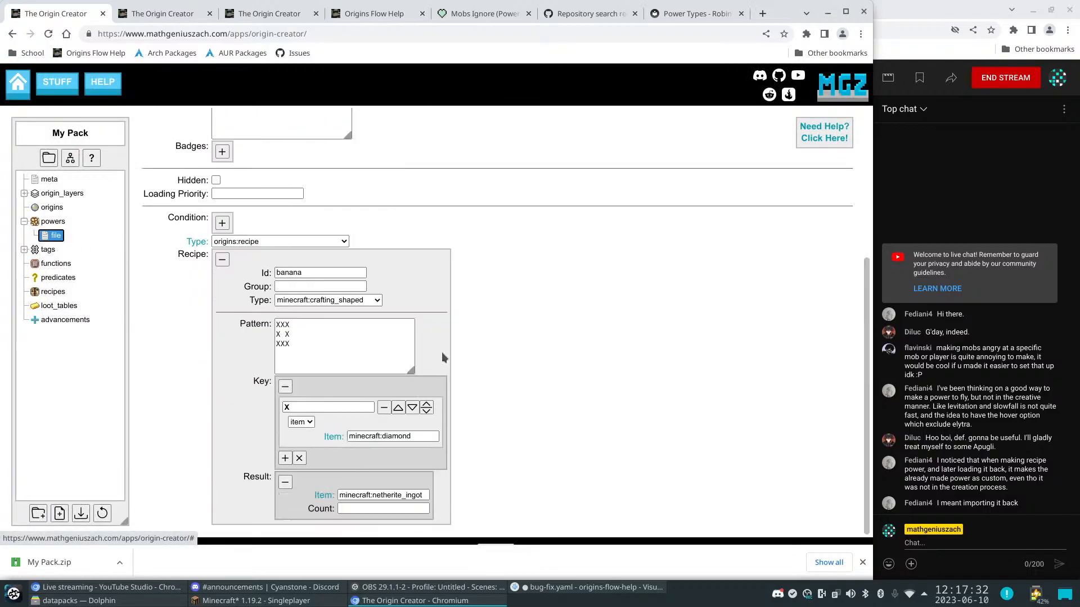
scroll(444, 352, up, 4)
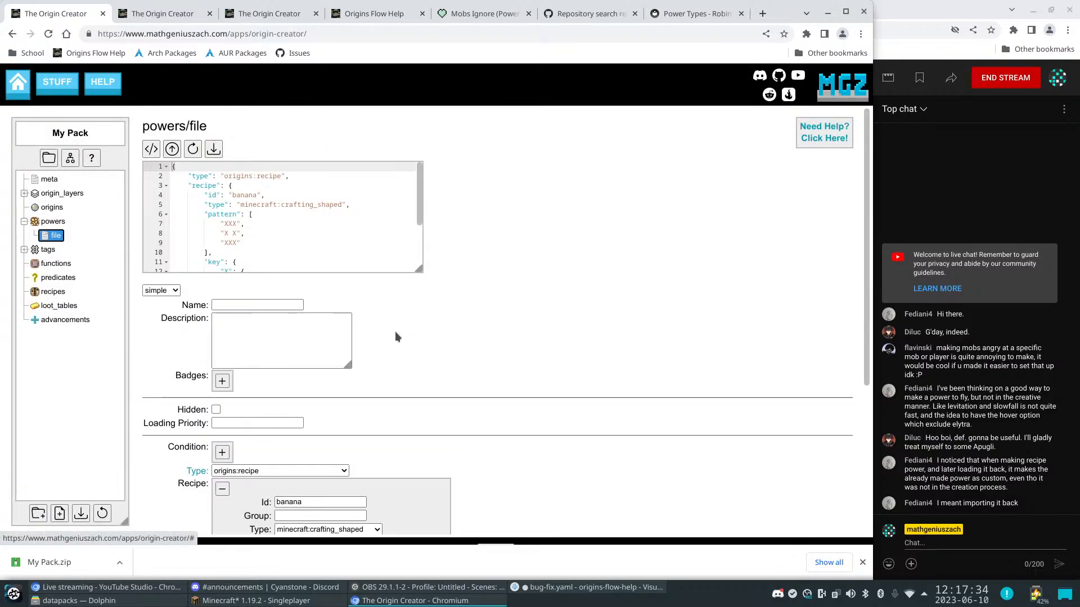
scroll(394, 332, down, 4)
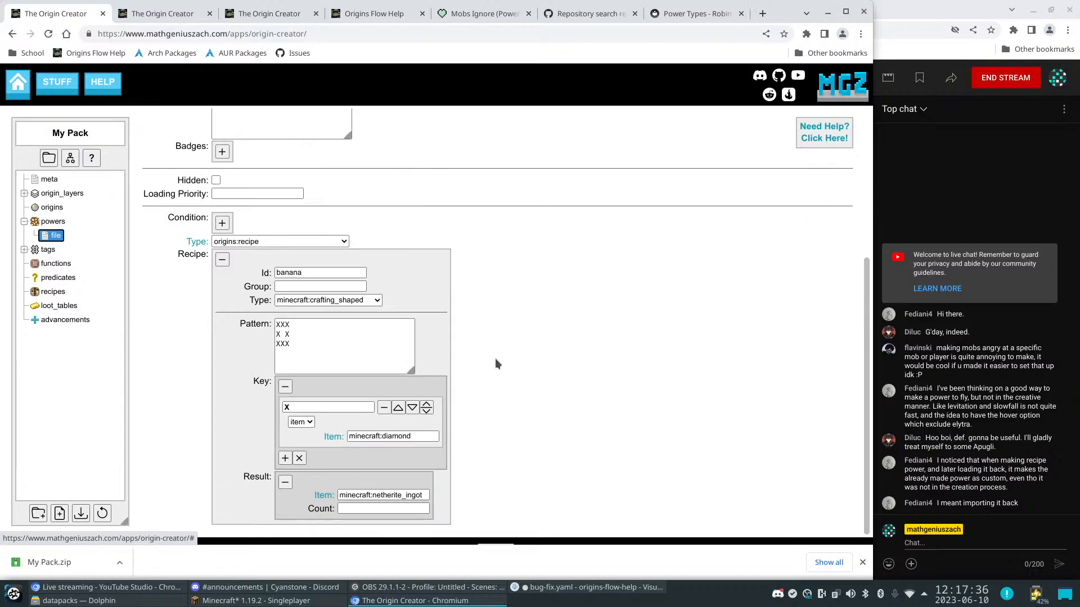
scroll(496, 360, up, 4)
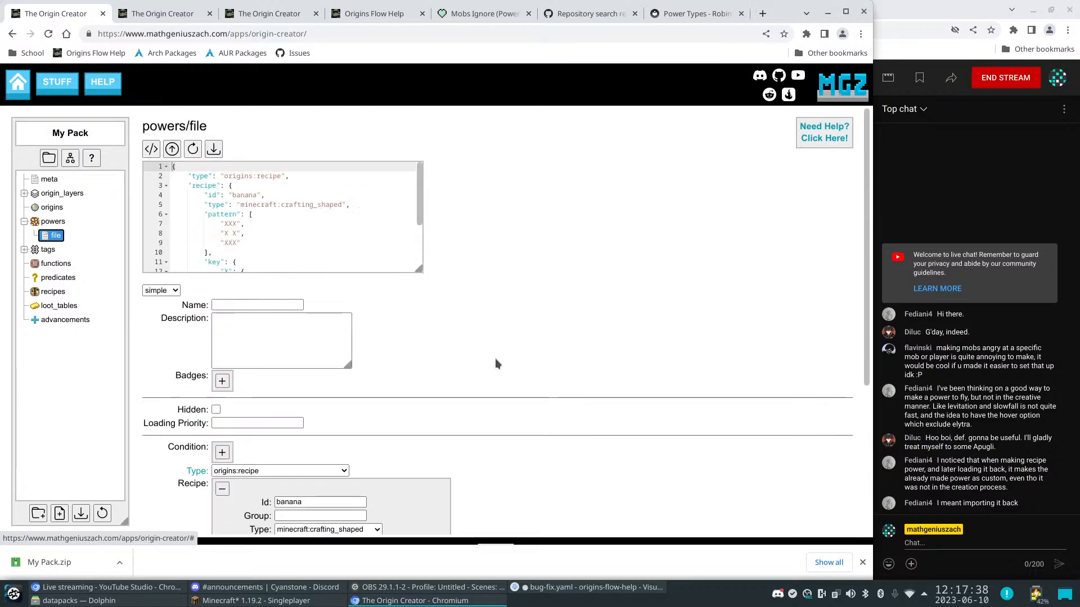
scroll(495, 360, down, 4)
scroll(495, 359, down, 1)
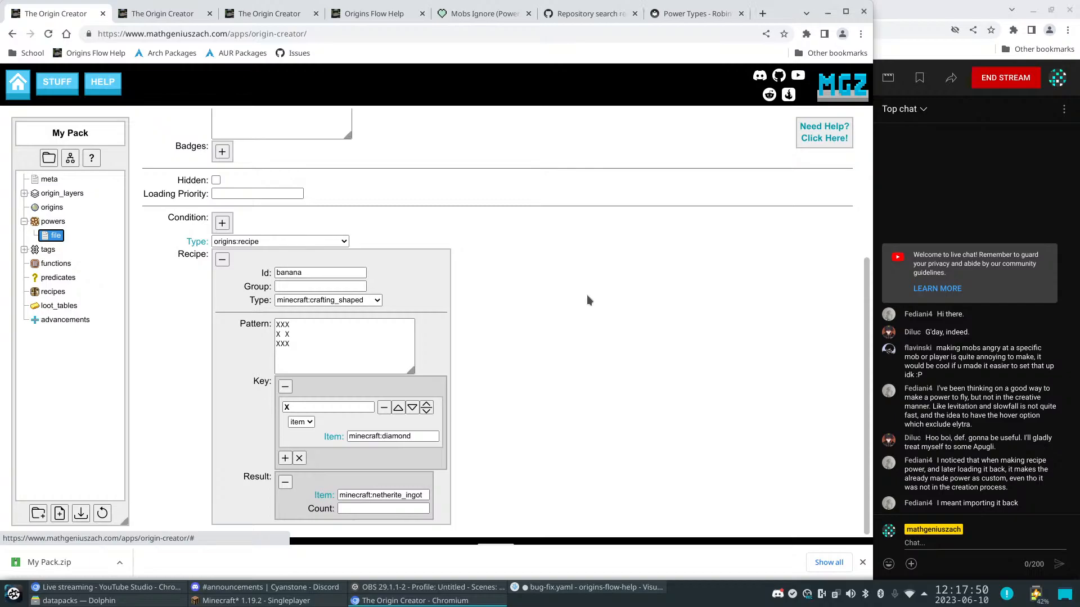
Switch to YouTube Studio and add a "Discord:" line, after a blank line, at the end of the stream's description
key(alt+Tab)
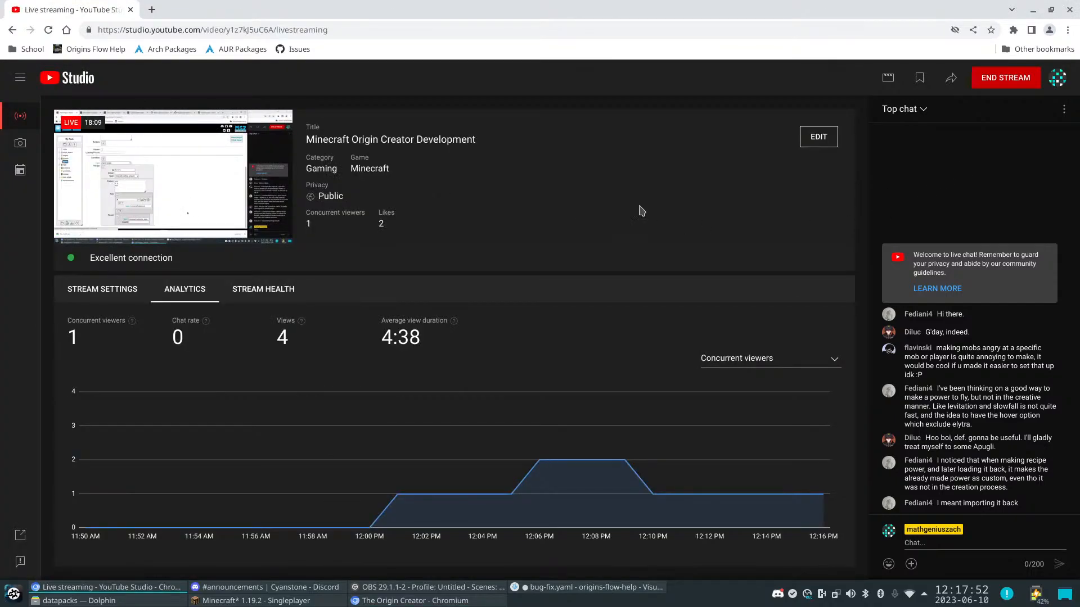
click(821, 140)
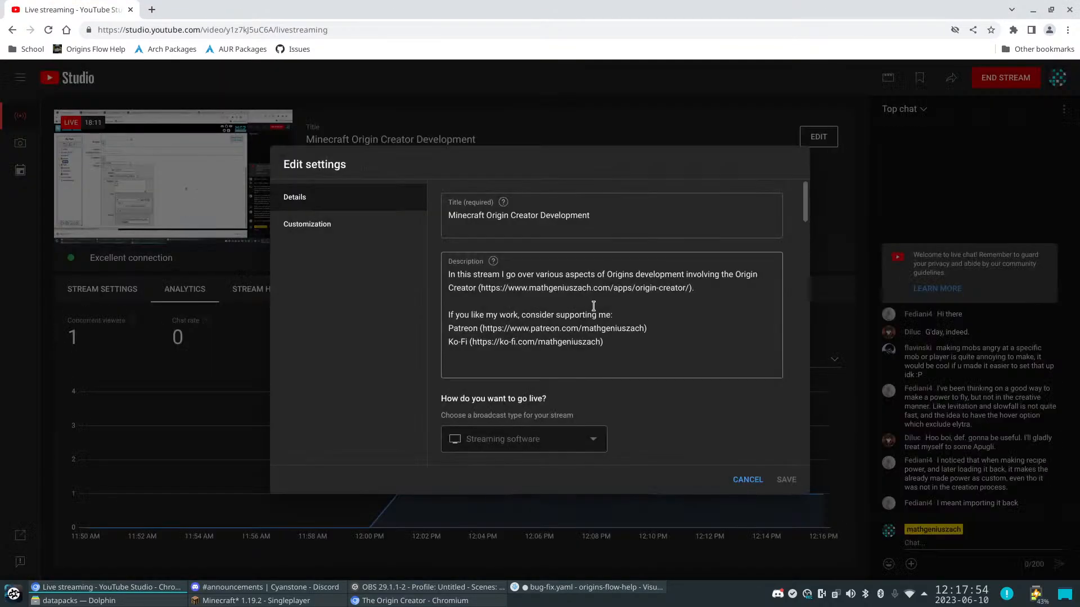
click(648, 348)
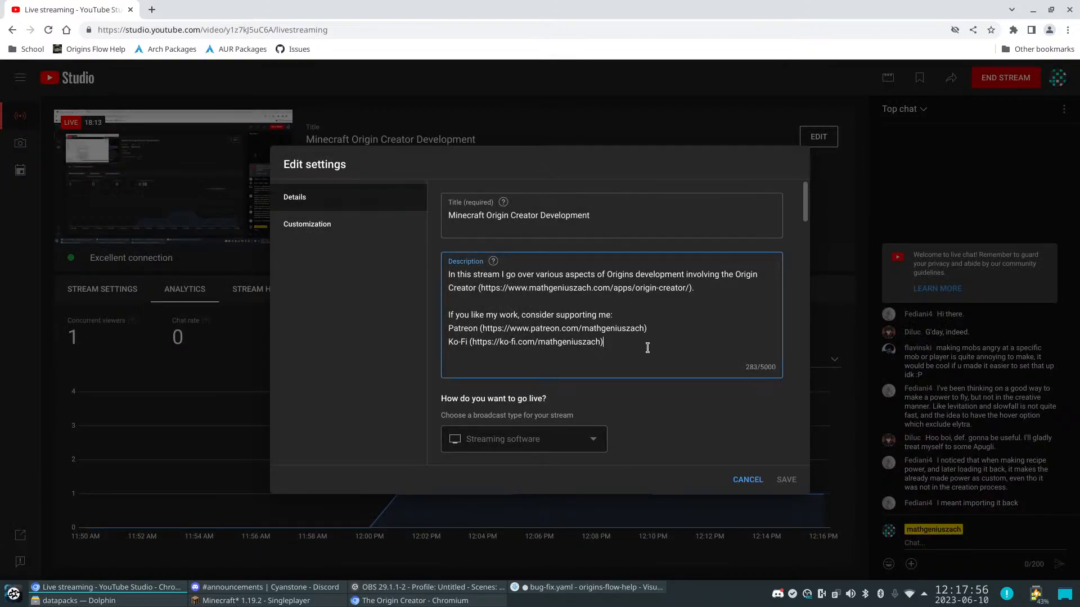
key(Return)
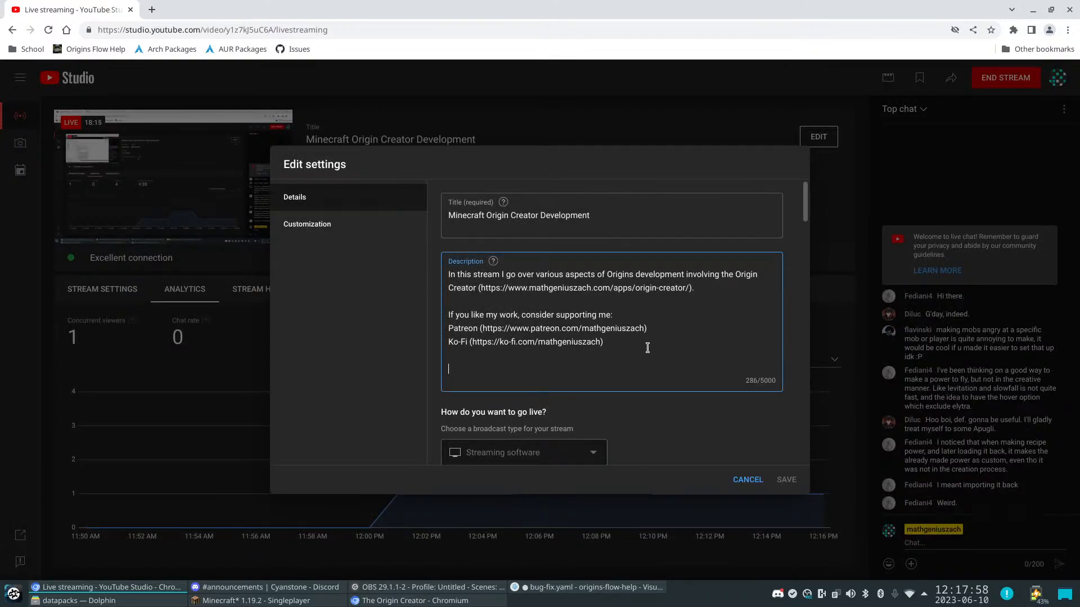
key(Return)
text(Discord:)
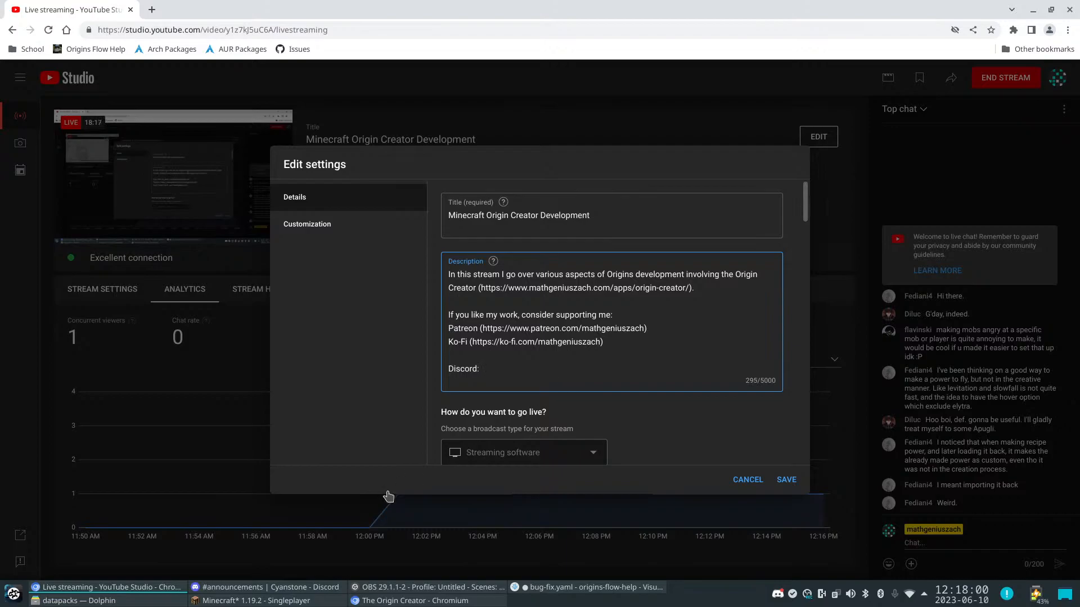
Switch to Discord and copy the server invite link from the first message in the old-announcements channel
click(278, 591)
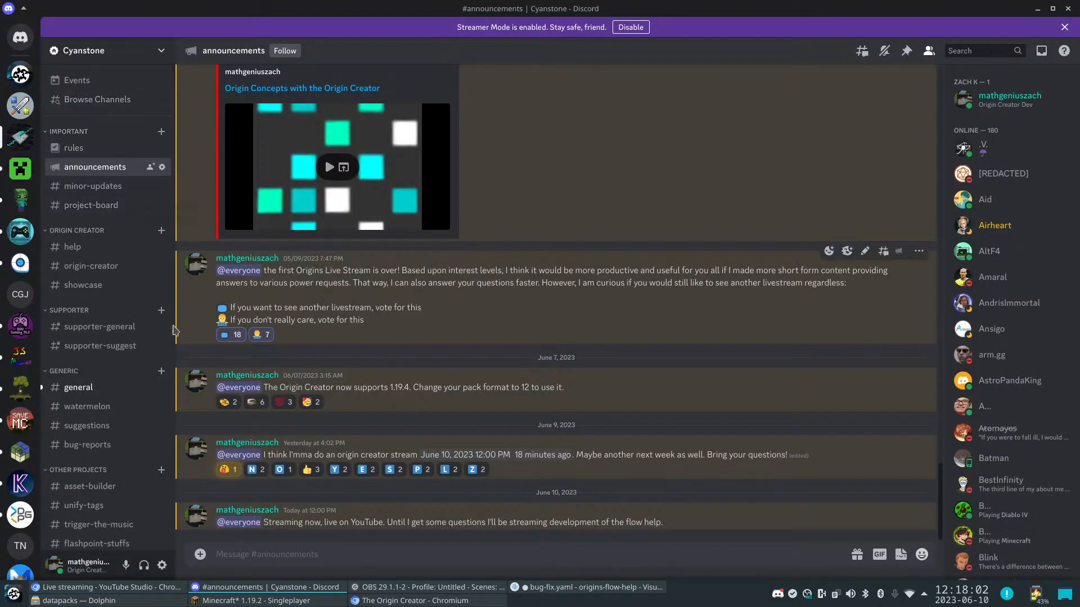
scroll(83, 370, down, 4)
click(110, 457)
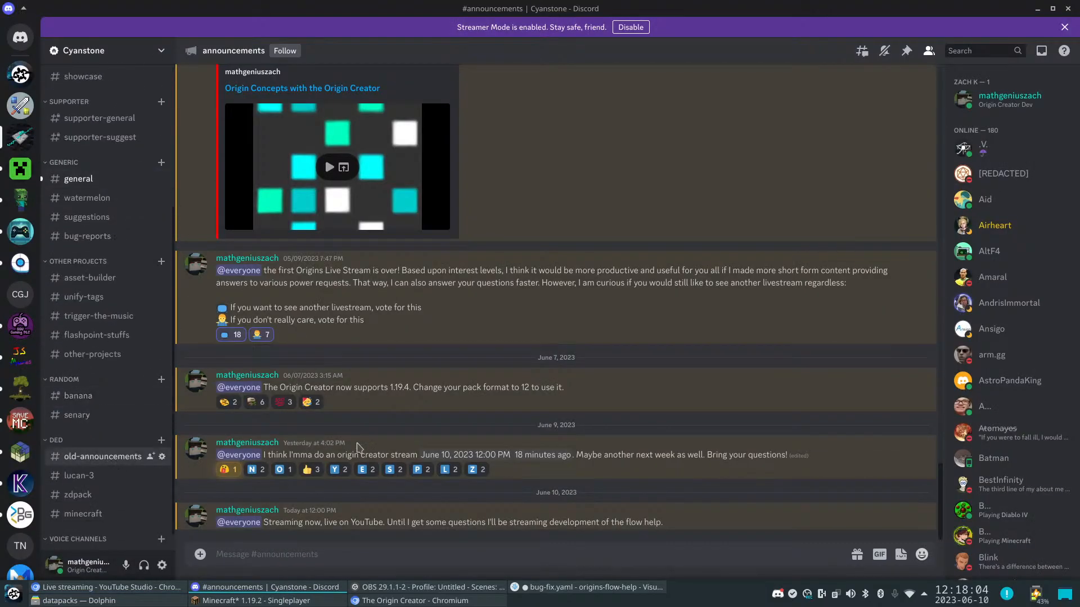
scroll(371, 326, up, 20)
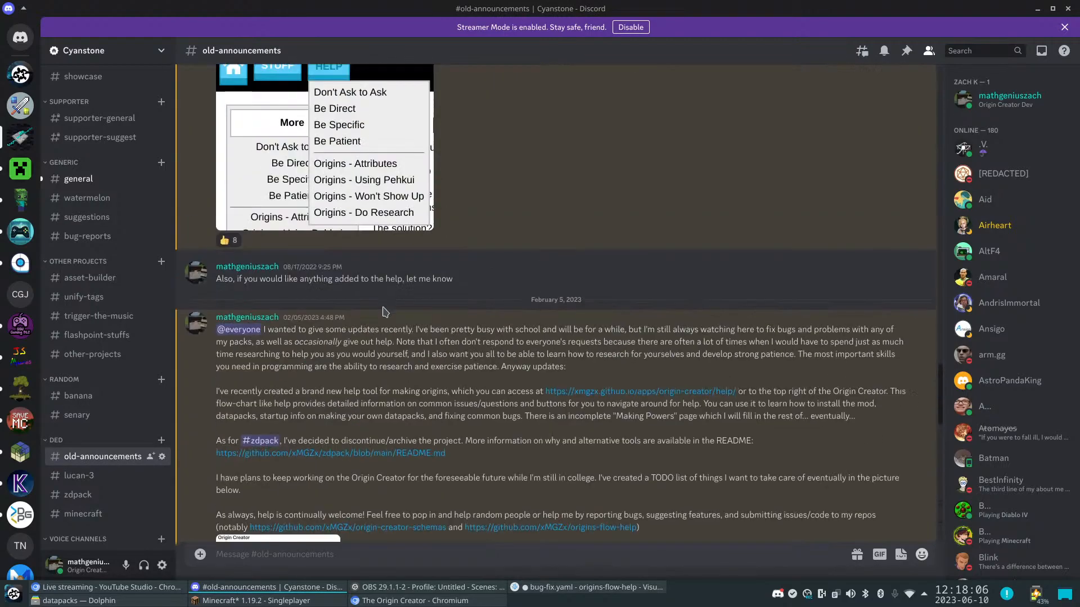
scroll(388, 298, up, 20)
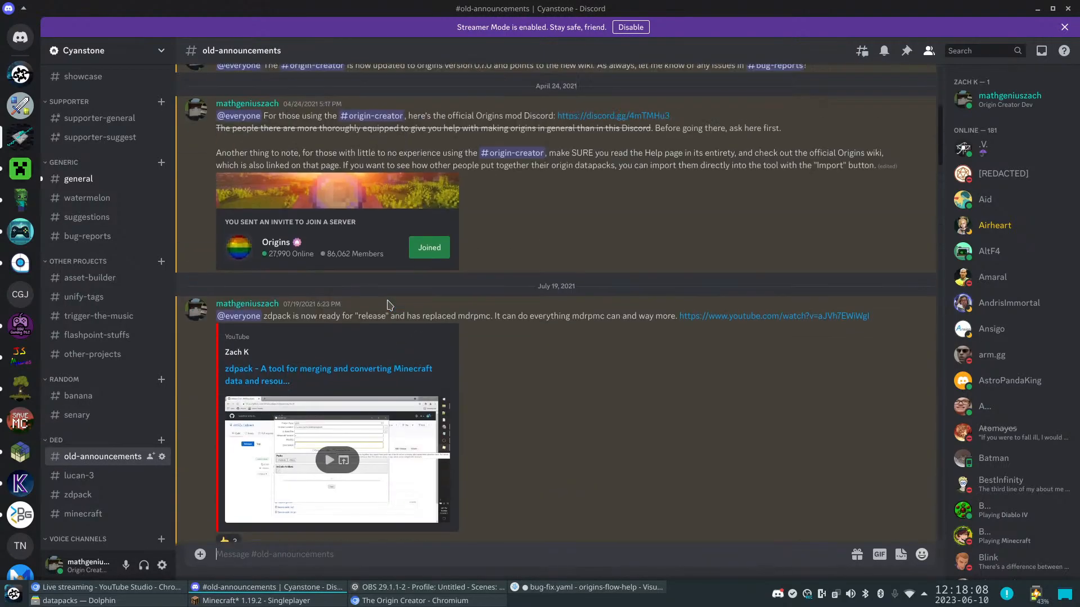
right_click(288, 243)
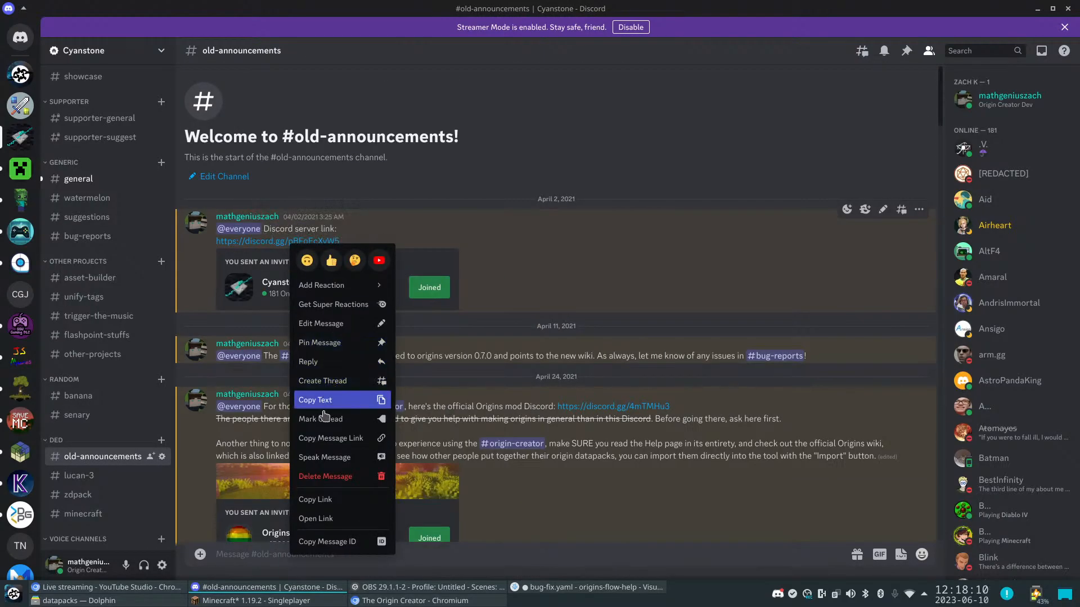
click(315, 499)
Return to YouTube Studio, insert the Discord invite link after "Discord:" in the stream description and save the settings
click(433, 602)
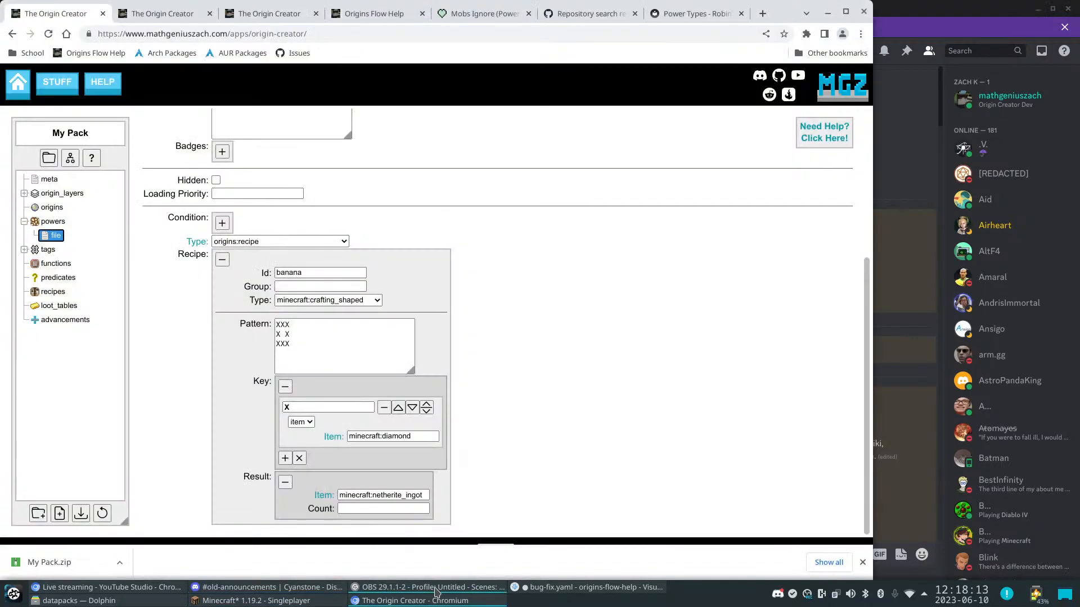
click(152, 588)
text(https://discord.gg/pBFqEcXvW5)
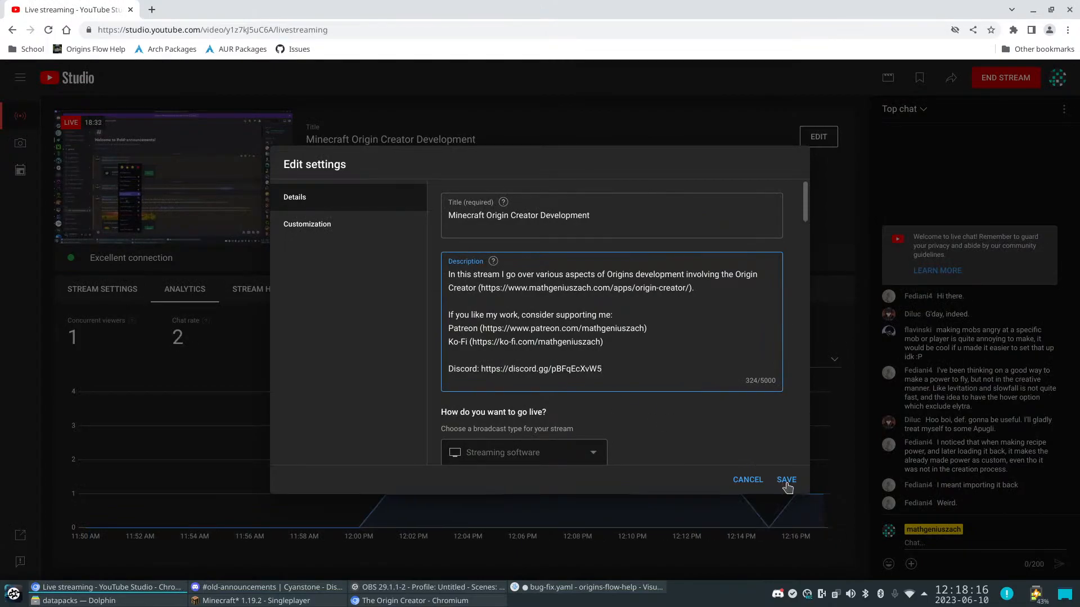
click(786, 481)
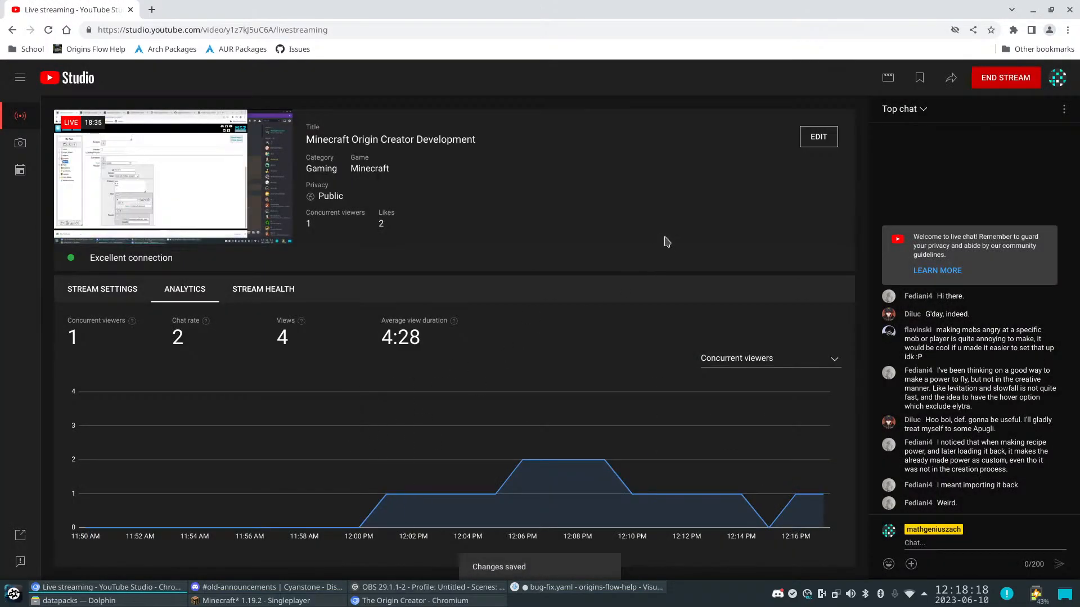
Switch to the Robin's Apoli Additions documentation and examine the Add Goal power type's note, fields and JSON examples
click(415, 600)
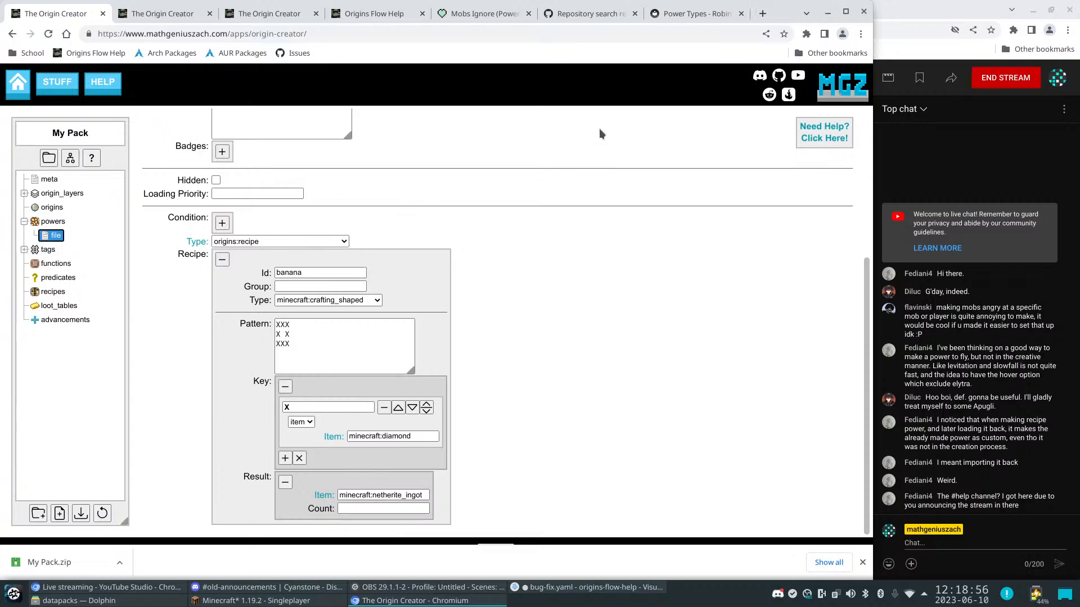
click(673, 15)
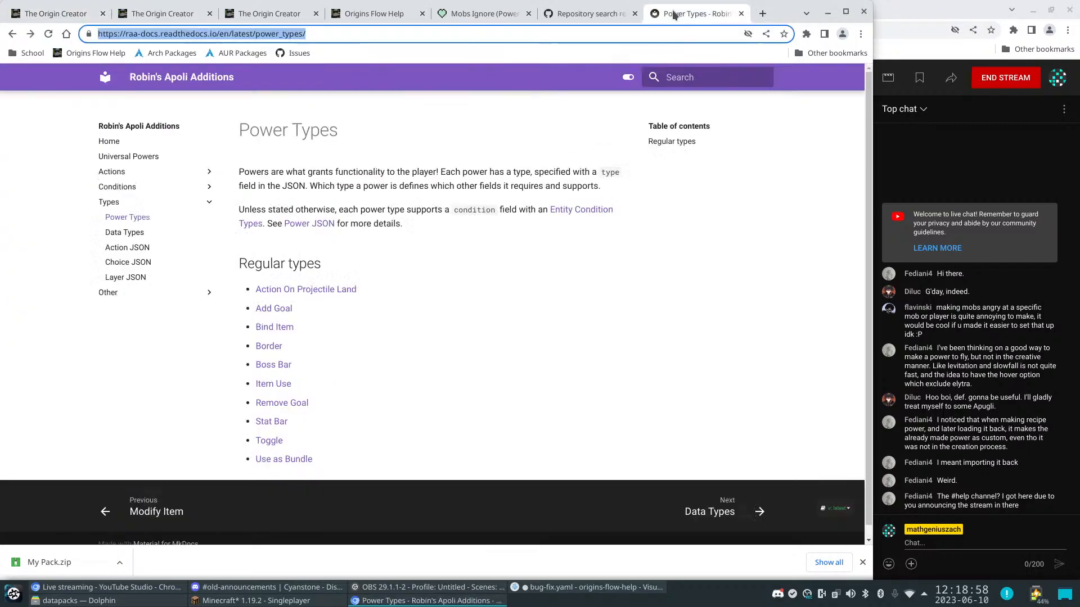
click(282, 317)
scroll(453, 394, down, 5)
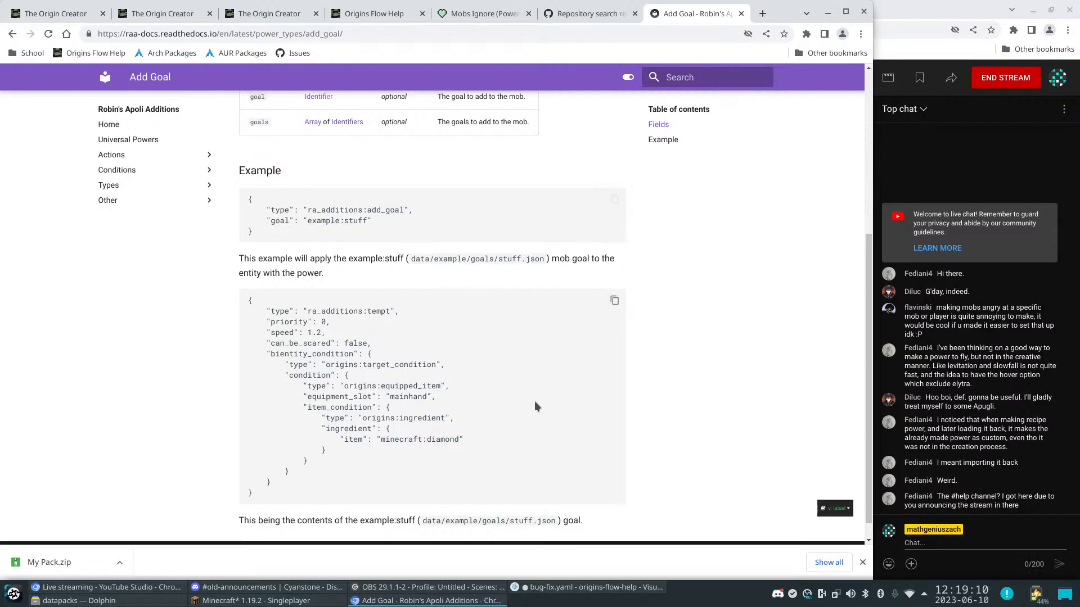
scroll(647, 434, down, 1)
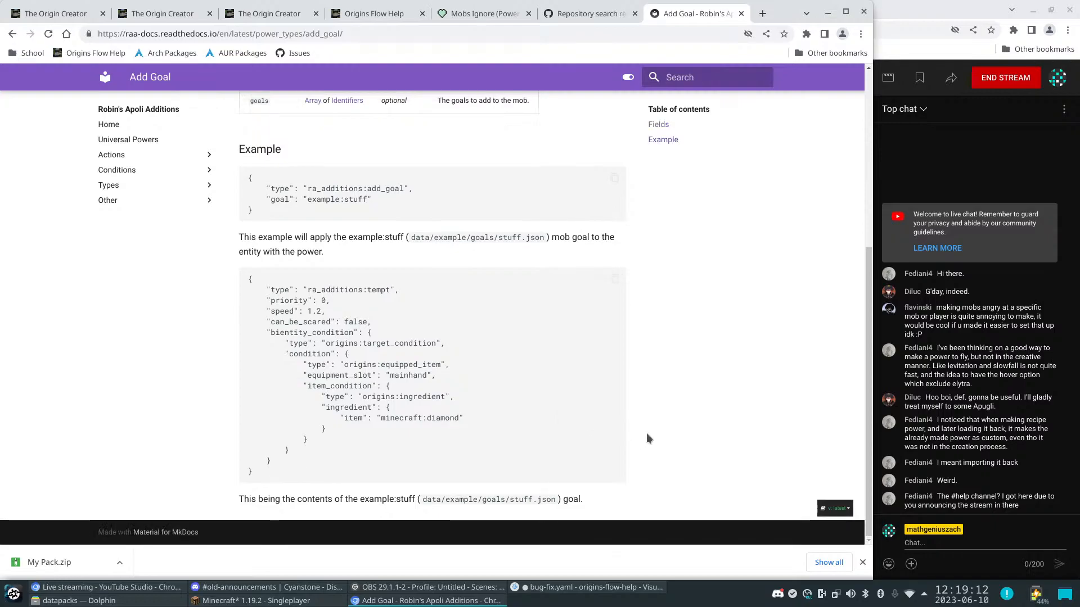
scroll(646, 438, up, 5)
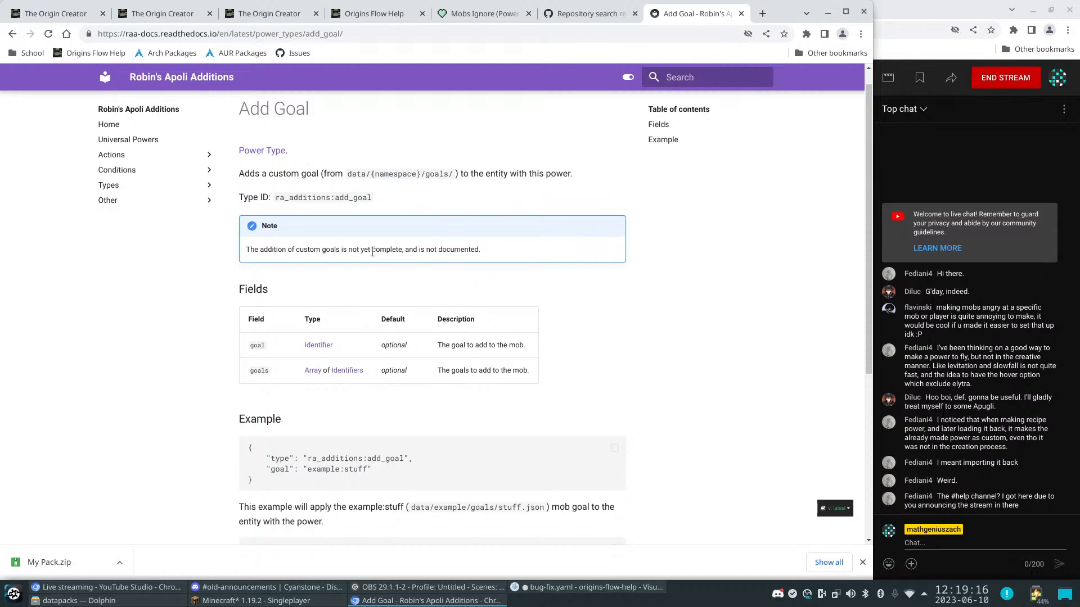
scroll(373, 252, down, 5)
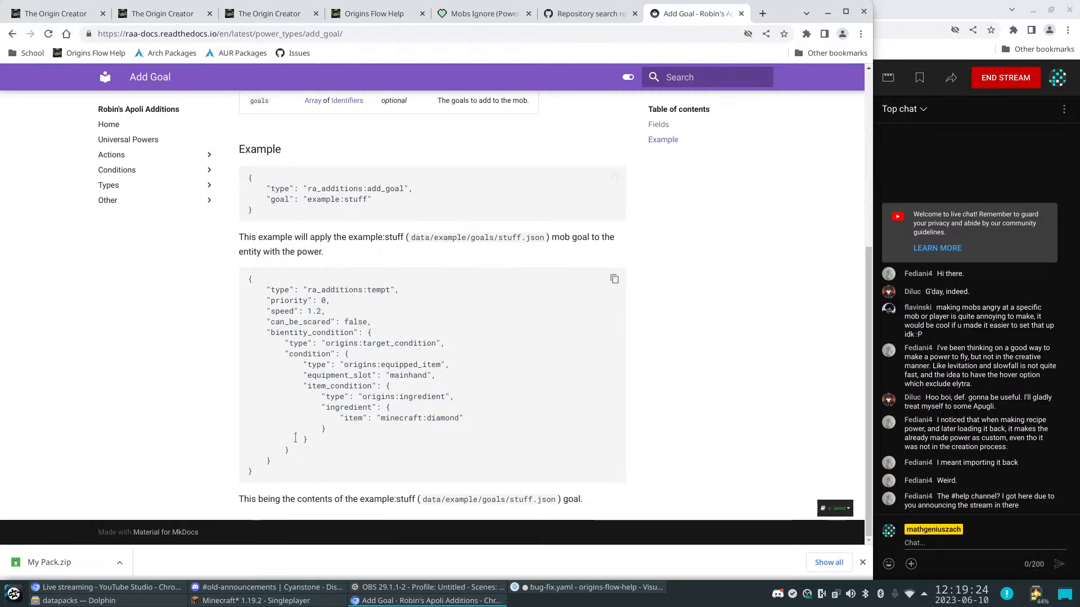
Highlight the tempt goal JSON example on the Add Goal page and recheck the page's note and fields
drag(273, 475, 244, 272)
click(376, 249)
scroll(496, 270, up, 5)
scroll(494, 302, up, 1)
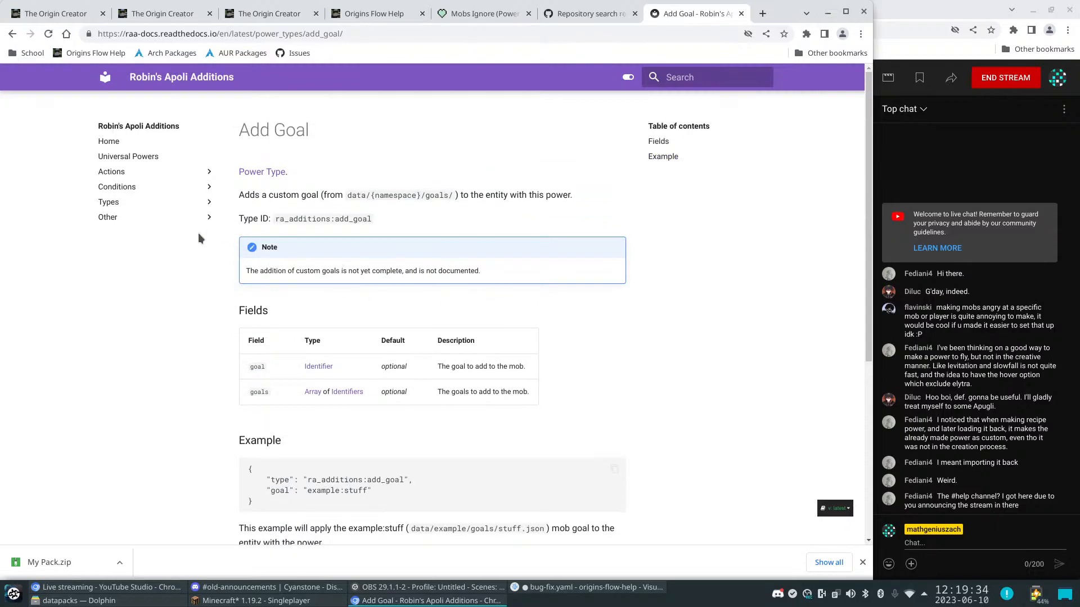
scroll(640, 306, down, 5)
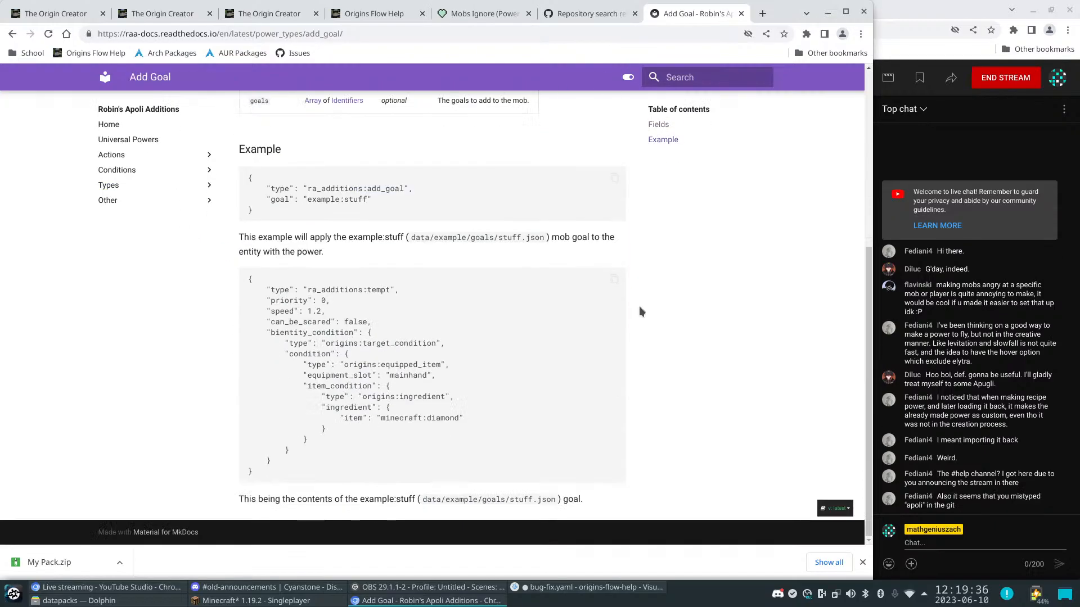
Switch to GitHub, search for "robin's apoli additions", show the code results and open the ra_additions repository
click(599, 14)
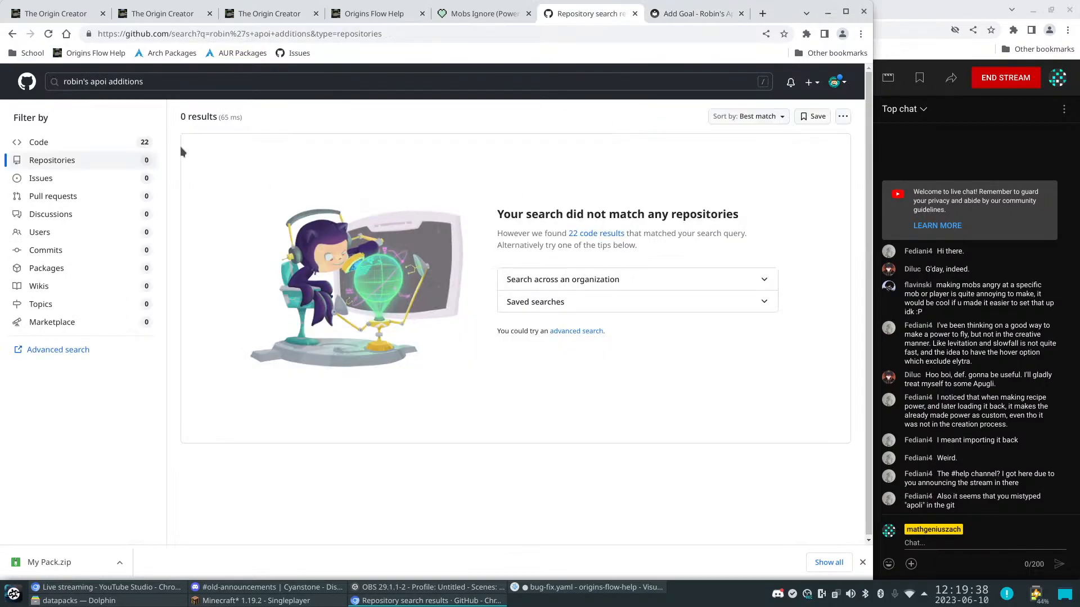
click(164, 82)
click(105, 83)
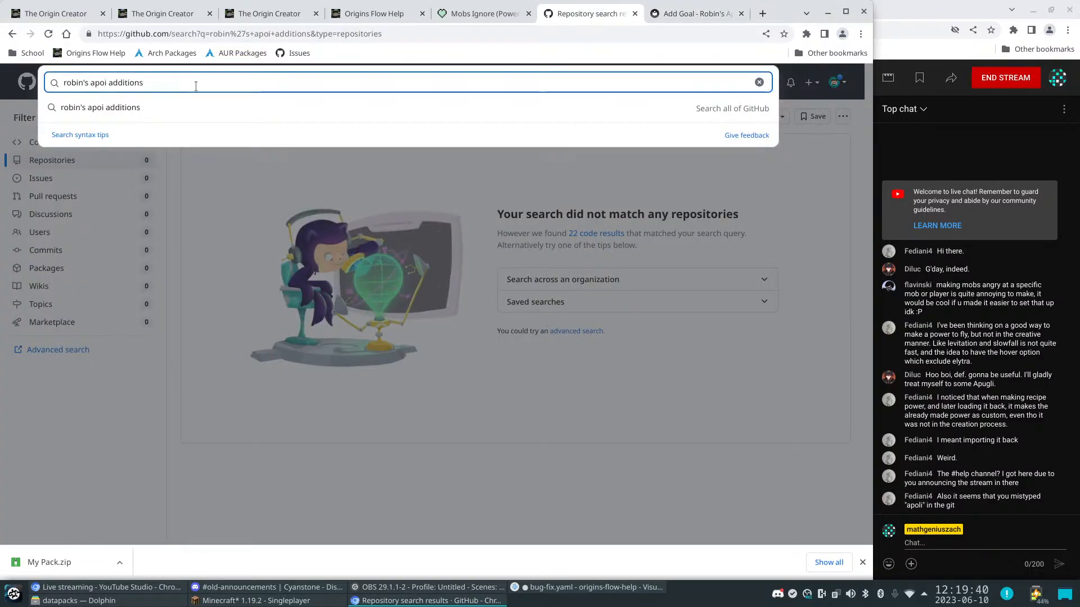
text(l)
key(Return)
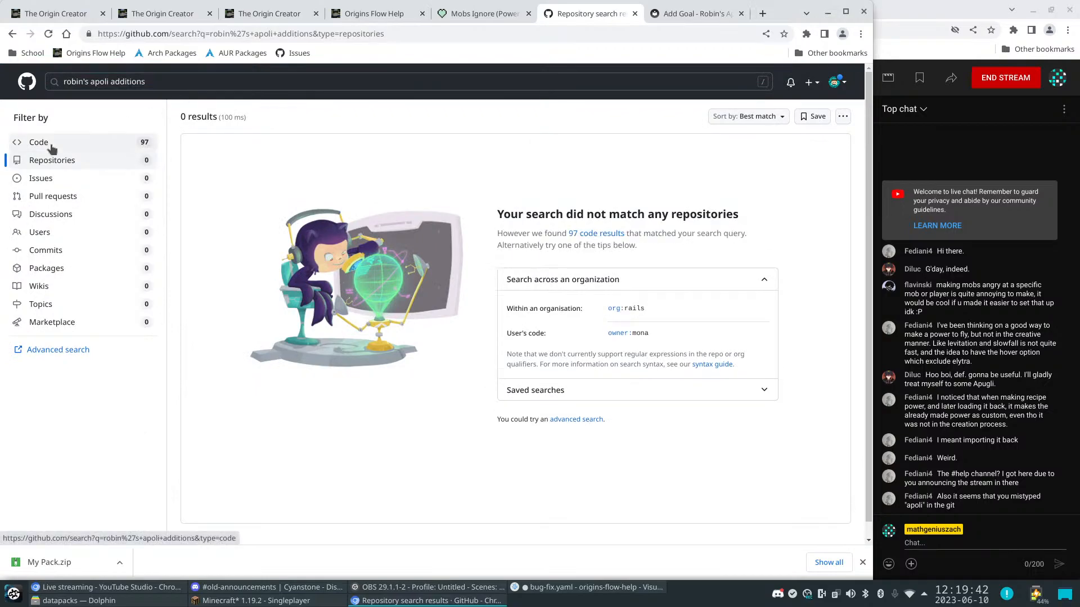
click(51, 147)
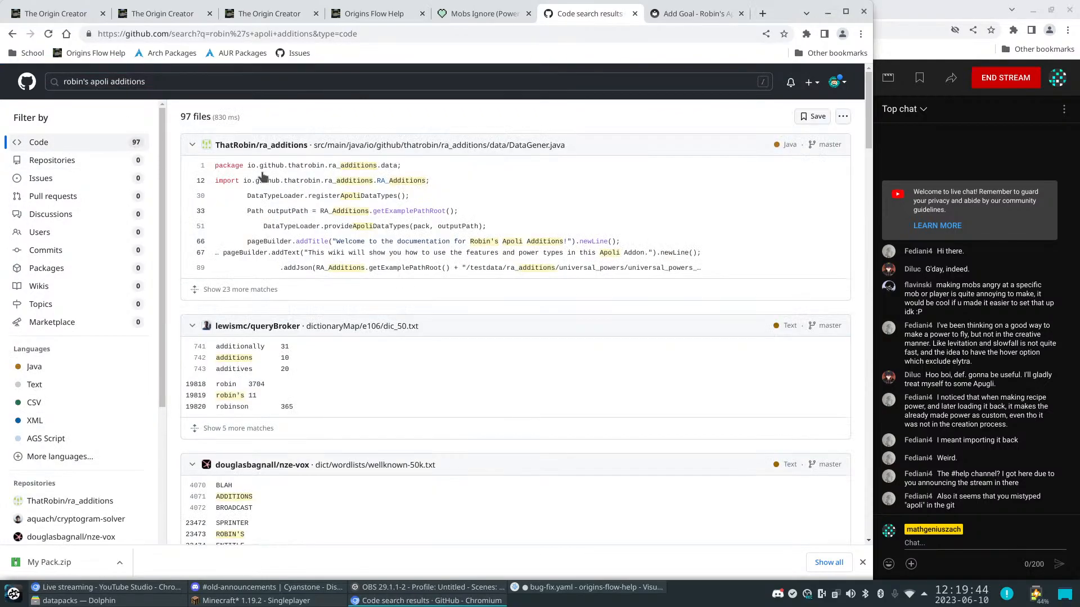
mouse_move(281, 148)
click(281, 145)
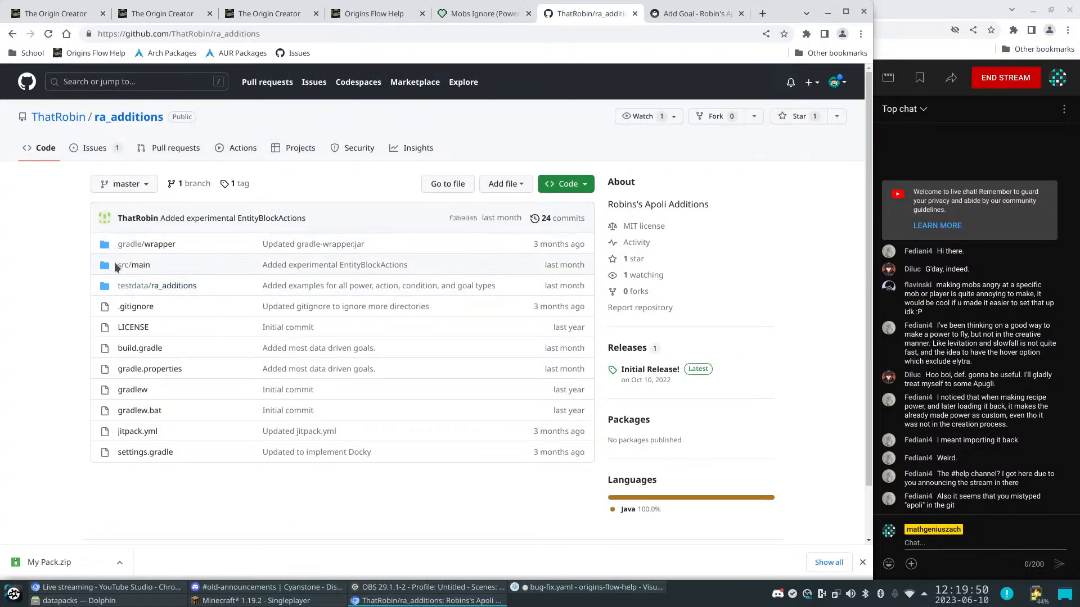
Open the goals folder in the main Java source of ra_additions and examine the list of goal classes
click(138, 266)
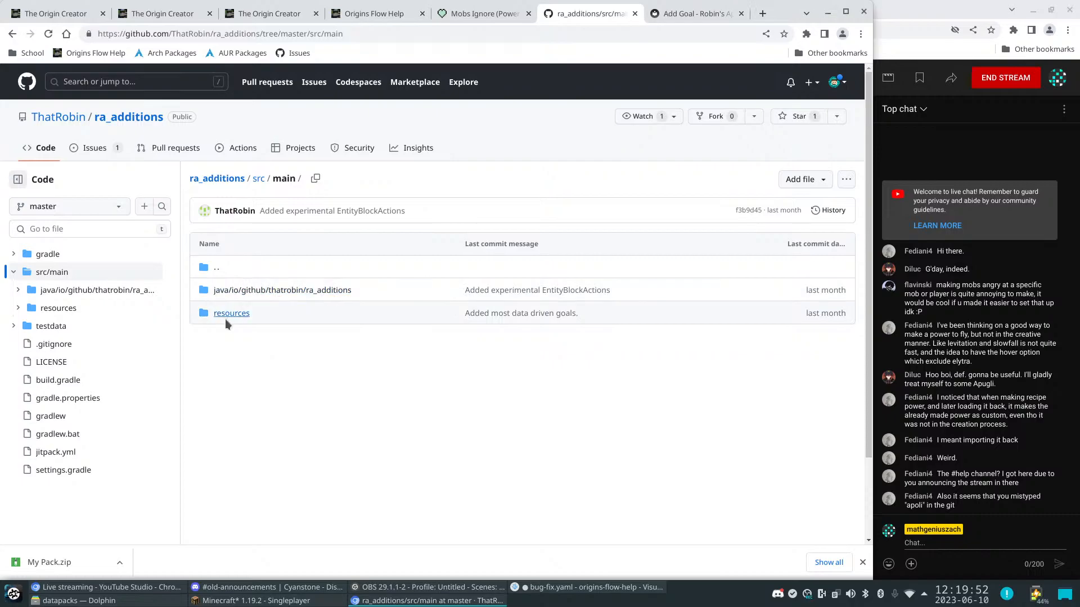
click(253, 291)
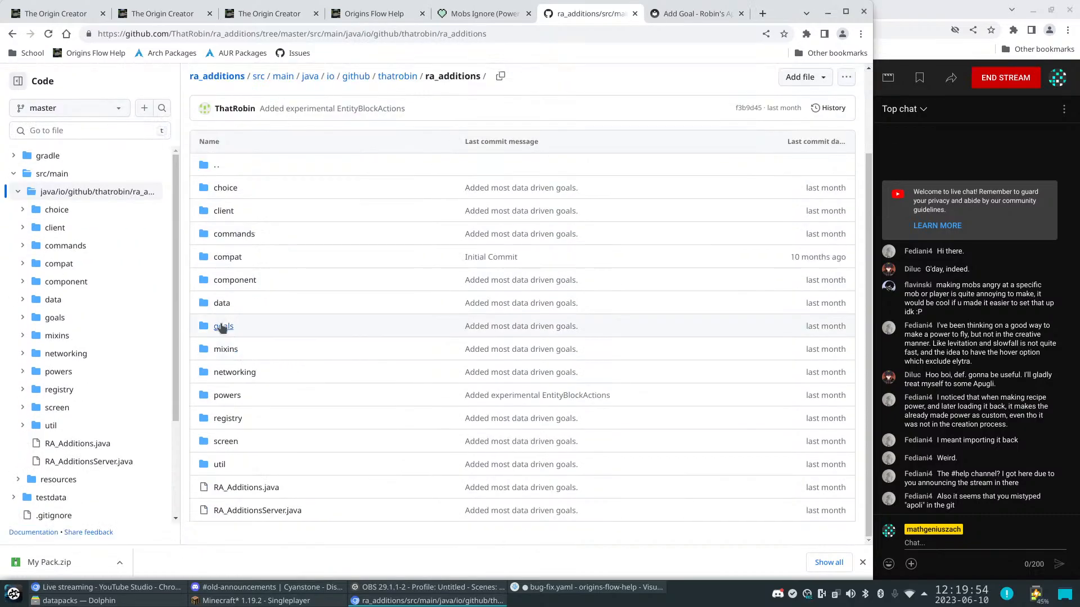
click(223, 360)
scroll(295, 289, down, 3)
scroll(298, 289, down, 1)
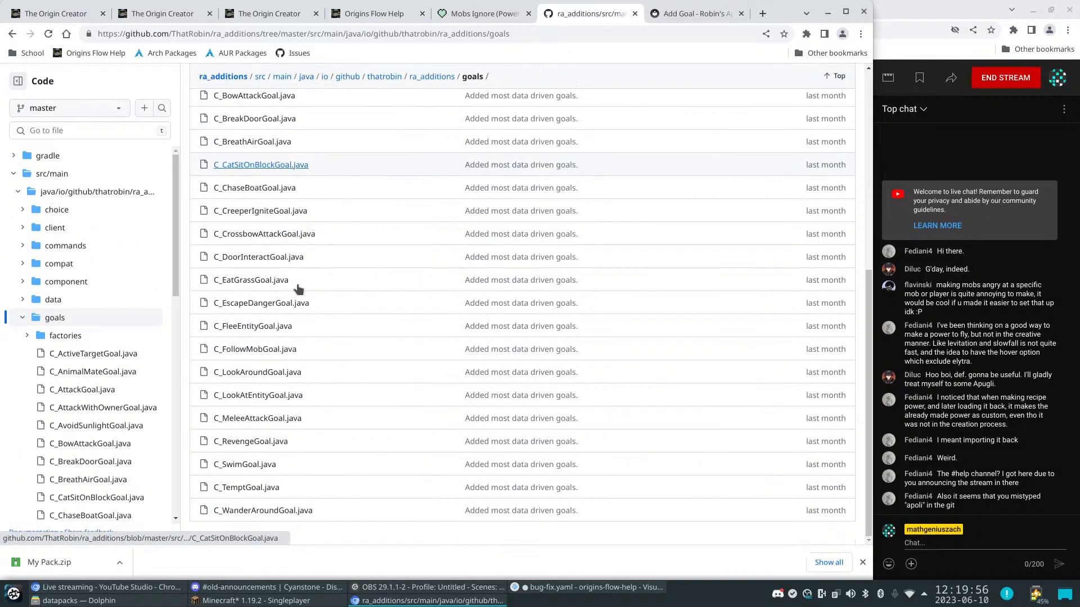
scroll(298, 289, up, 6)
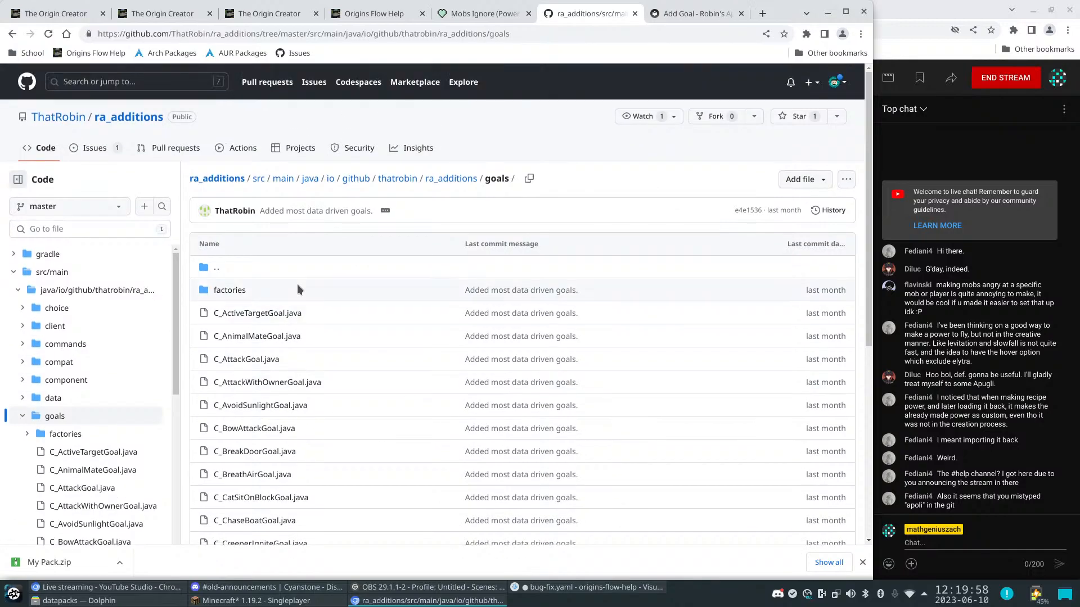
scroll(260, 314, down, 1)
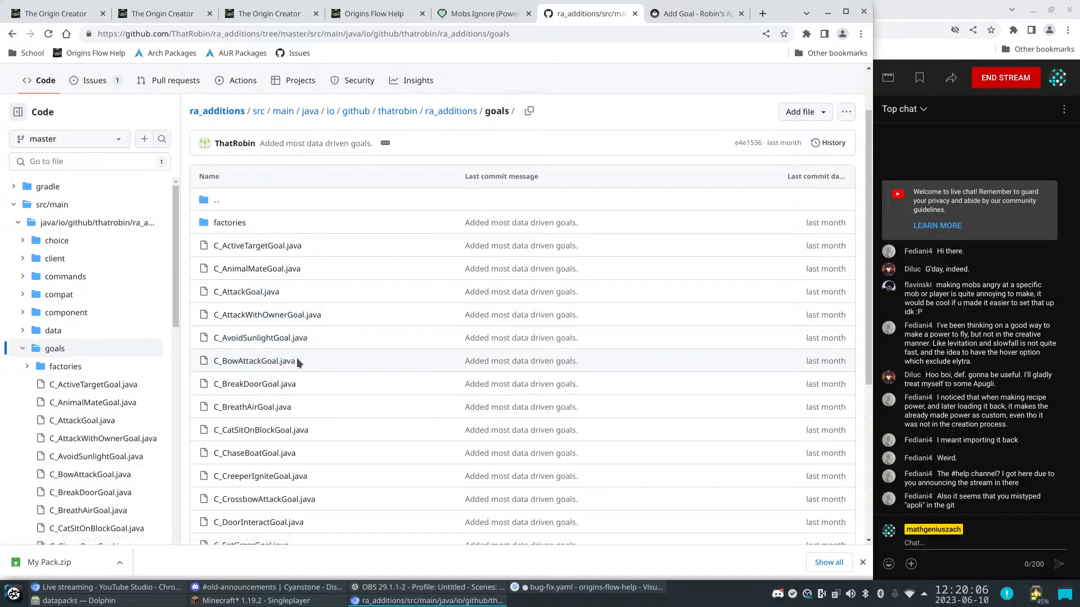
scroll(327, 256, up, 2)
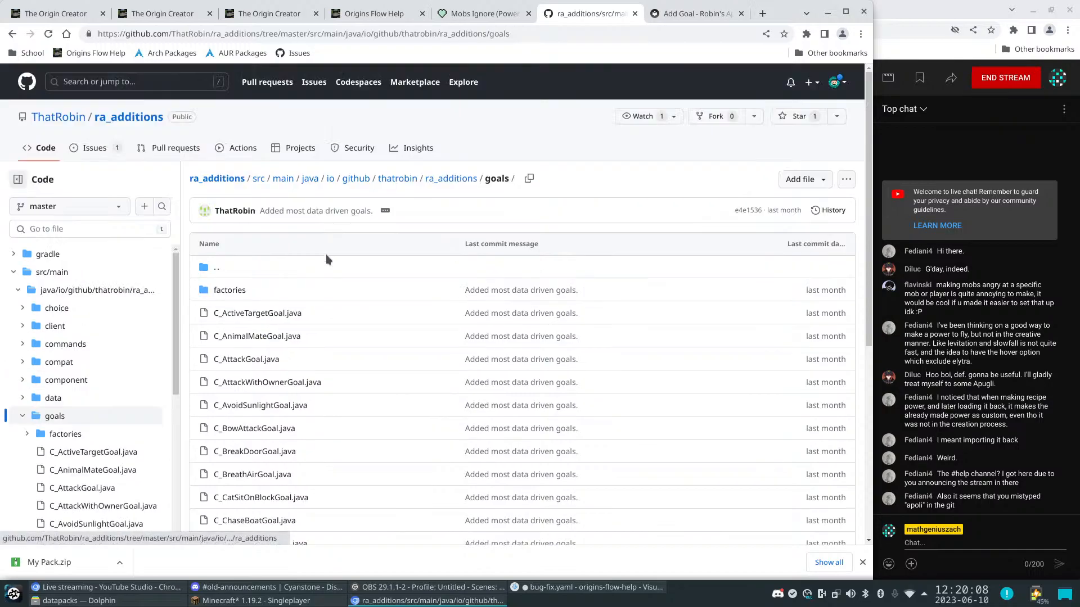
Copy "ra_additions:tempt" from the Add Goal documentation example and search the ra_additions repository for it
click(674, 15)
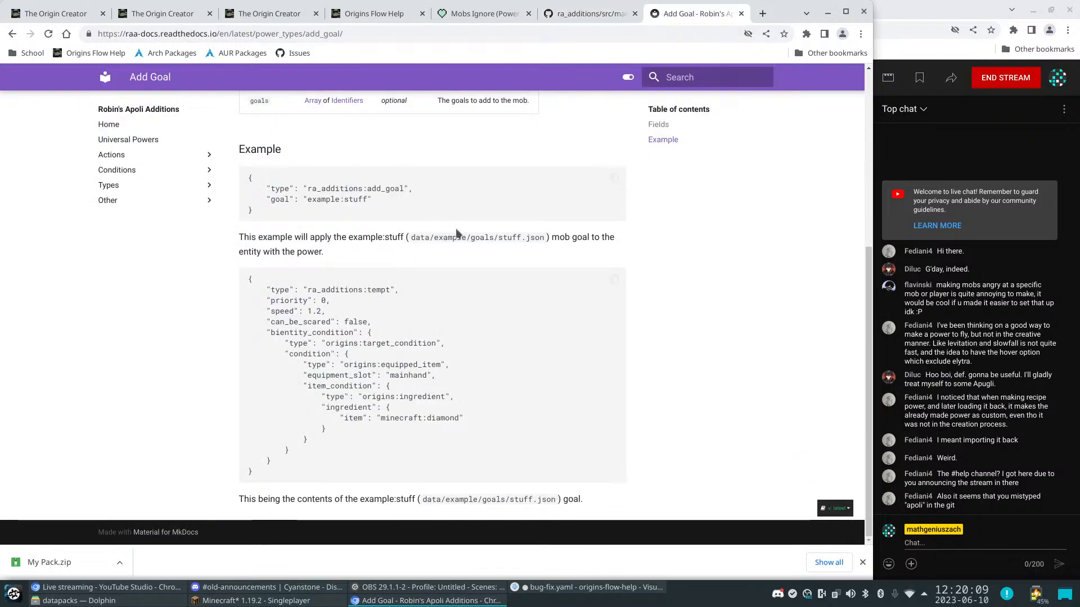
double_click(373, 287)
key(ctrl+c)
click(585, 13)
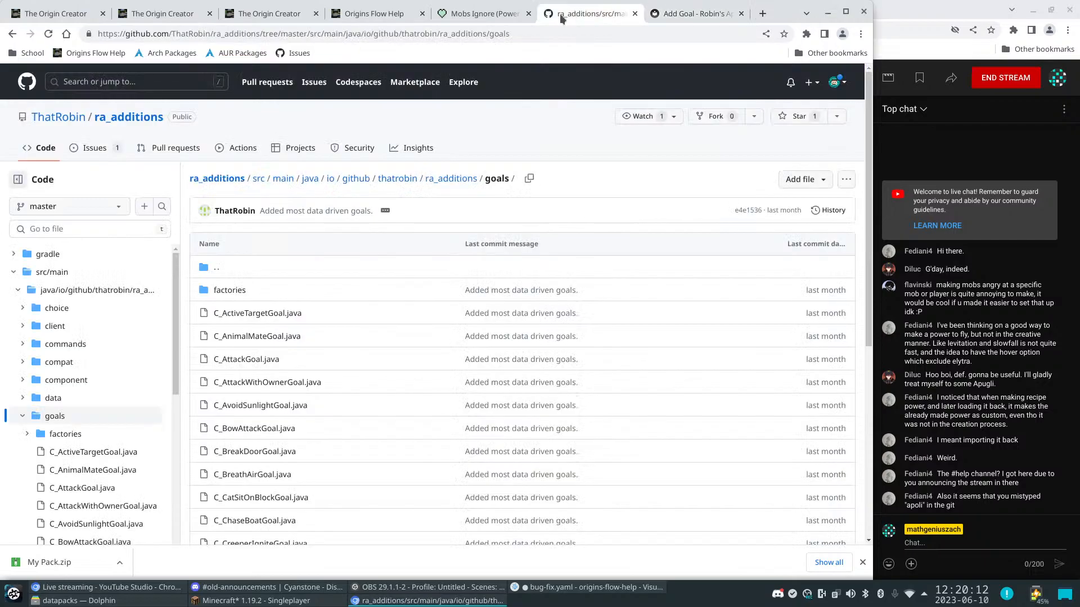
click(112, 84)
key(ctrl+v)
key(Return)
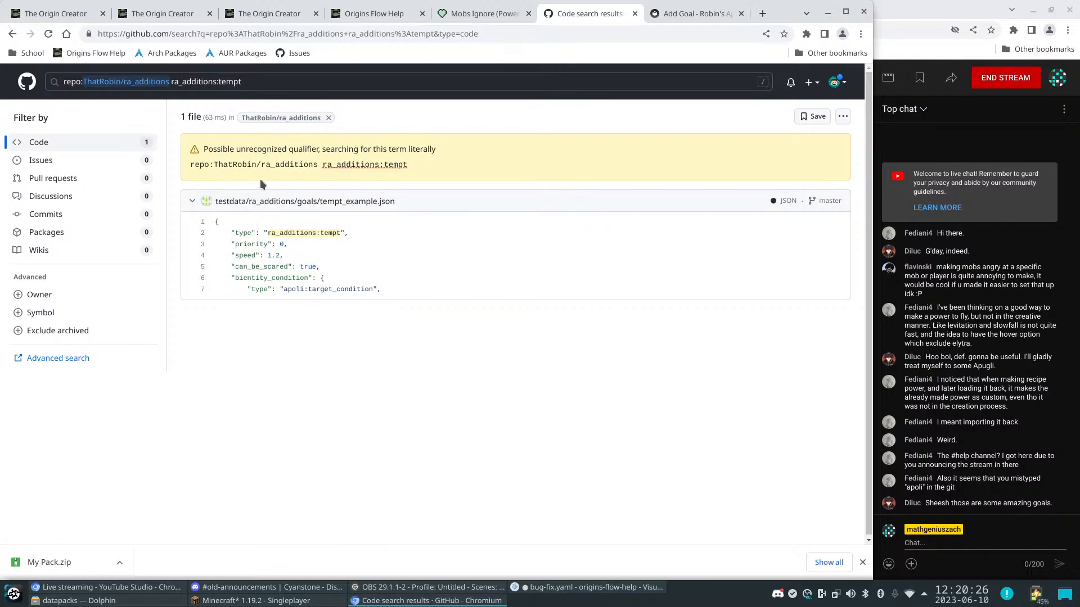
scroll(344, 304, down, 1)
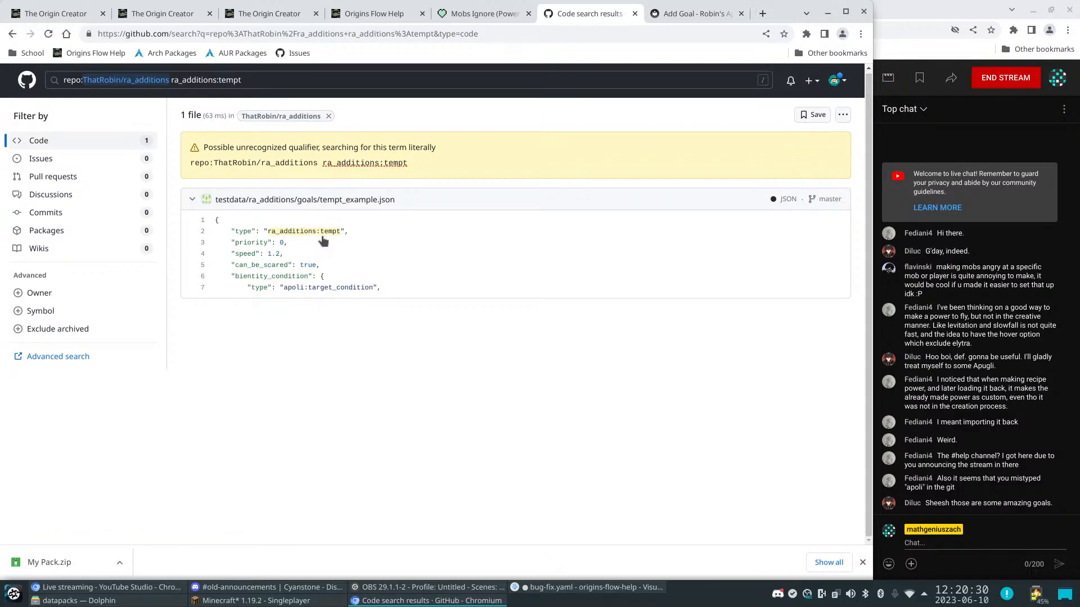
Return to the goals folder, open C_TemptGoal.java and examine the "tempt" identifier and fields in createFactory
click(12, 34)
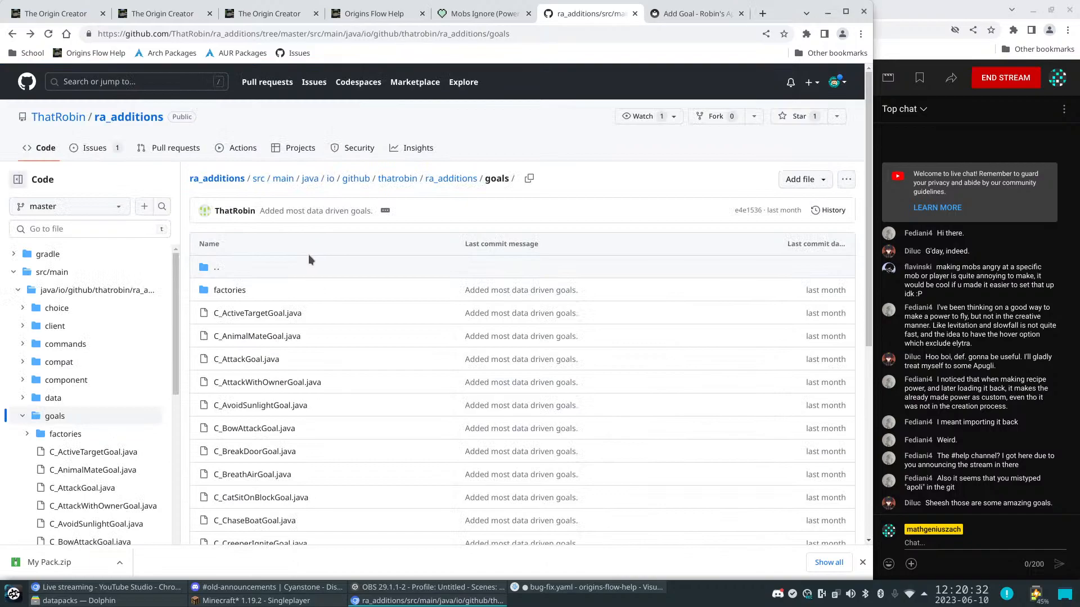
scroll(311, 256, down, 3)
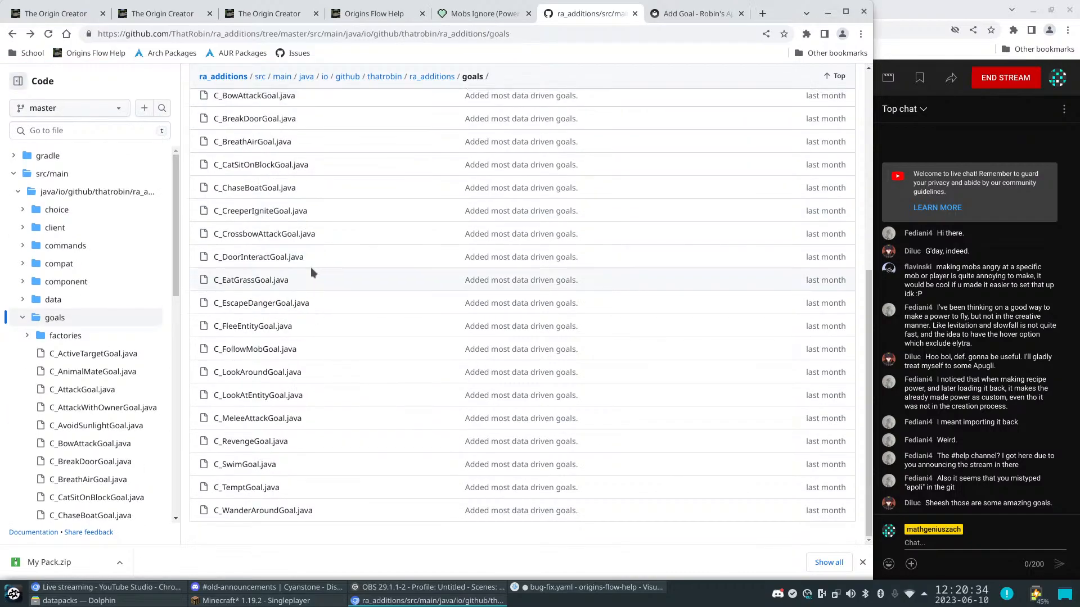
click(265, 490)
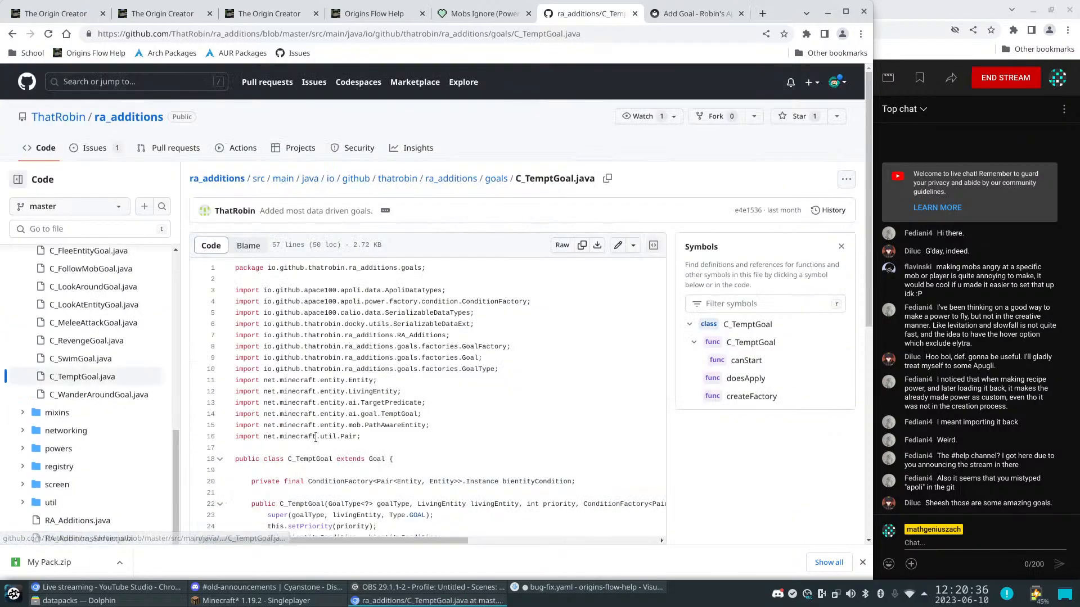
scroll(367, 411, down, 2)
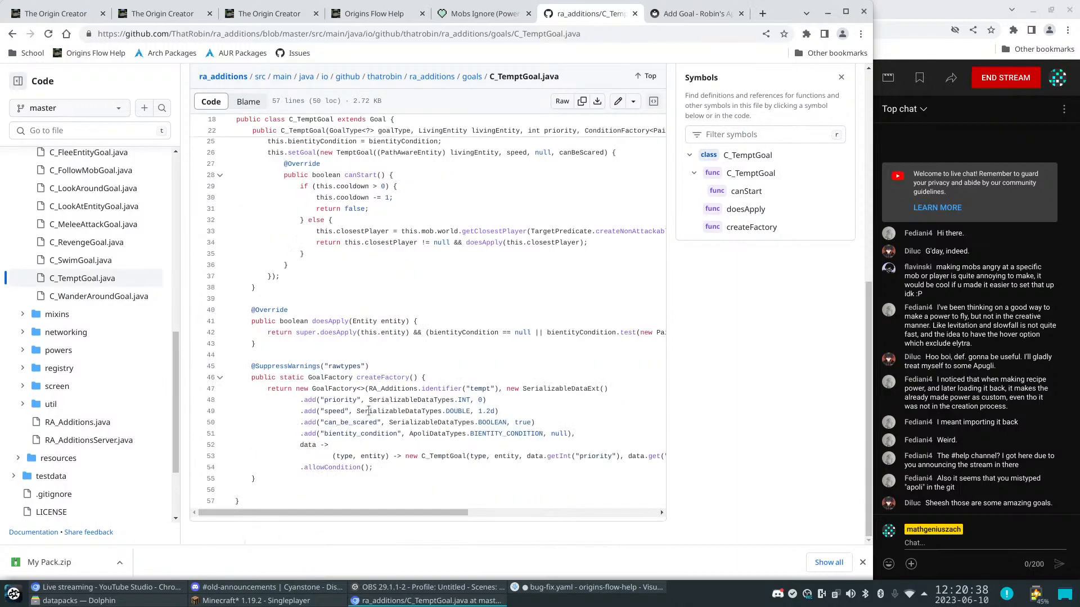
double_click(480, 389)
Highlight the goals folder path in the page address, clear the selection and return to the goals folder
click(513, 34)
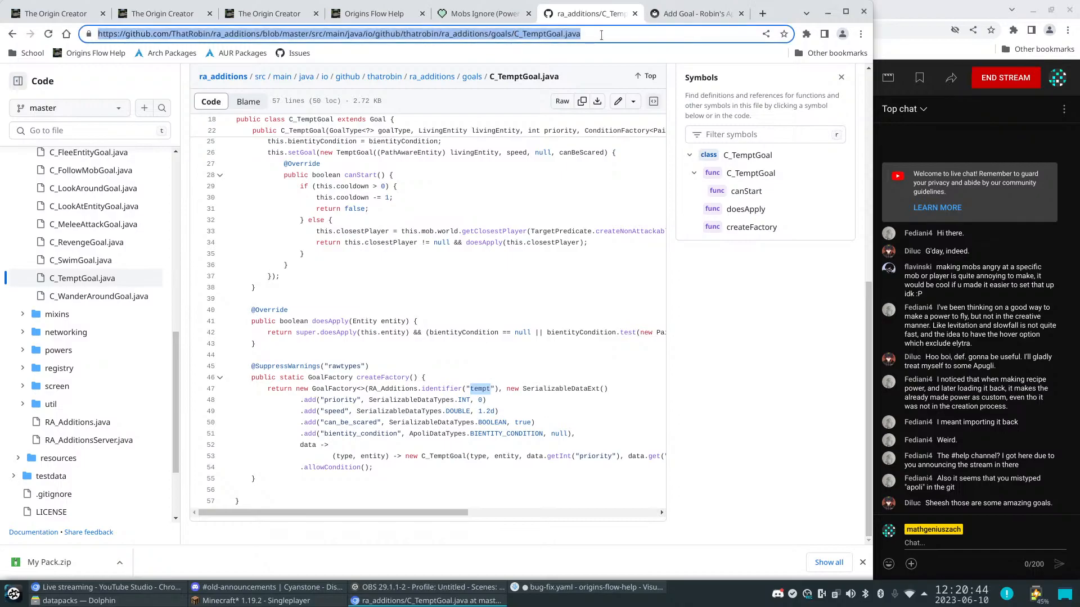
drag(513, 34, 453, 33)
drag(375, 26, 97, 34)
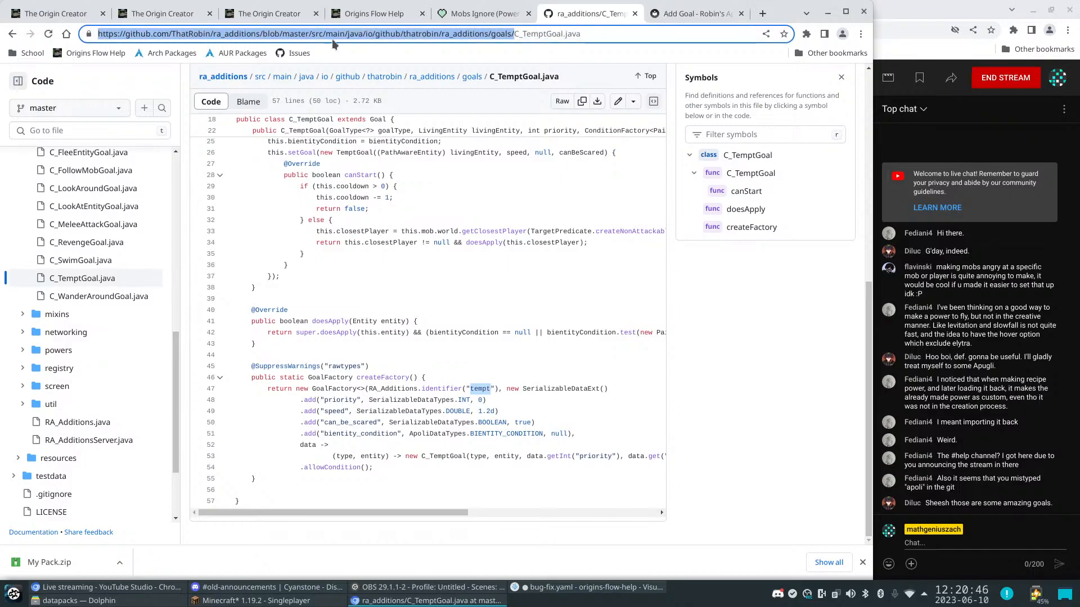
click(703, 340)
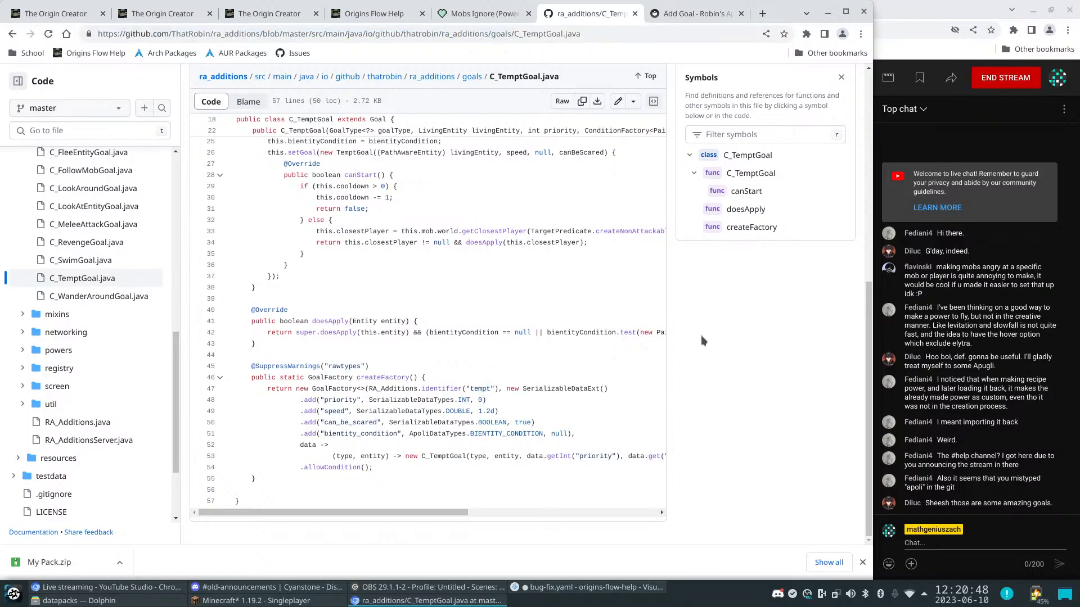
click(11, 34)
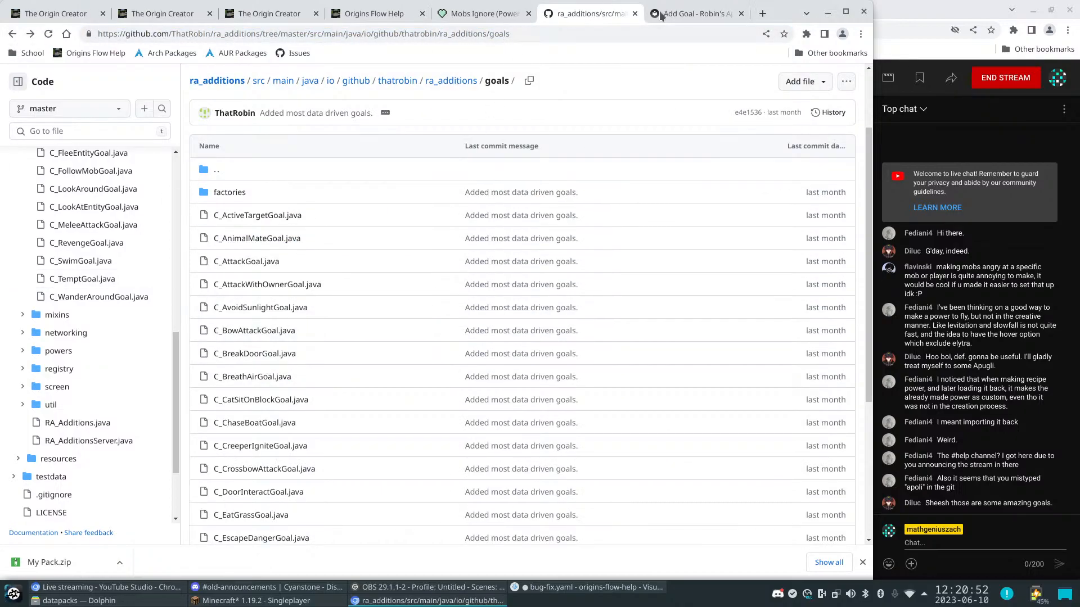
Switch to the Add Goal documentation and highlight the ra_additions:add_goal power example
click(679, 15)
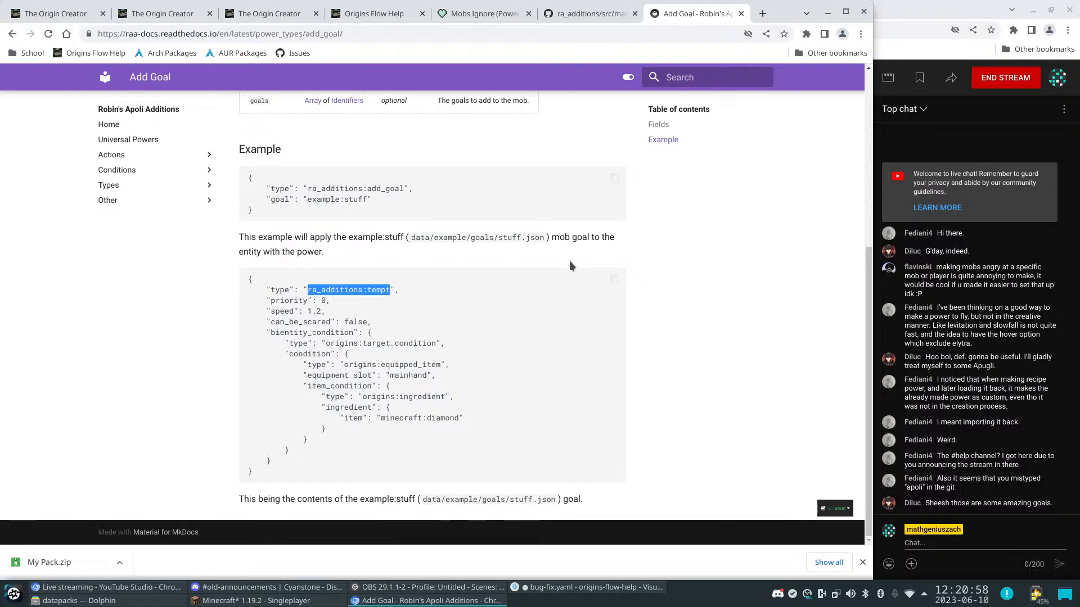
scroll(569, 261, up, 3)
drag(263, 417, 236, 360)
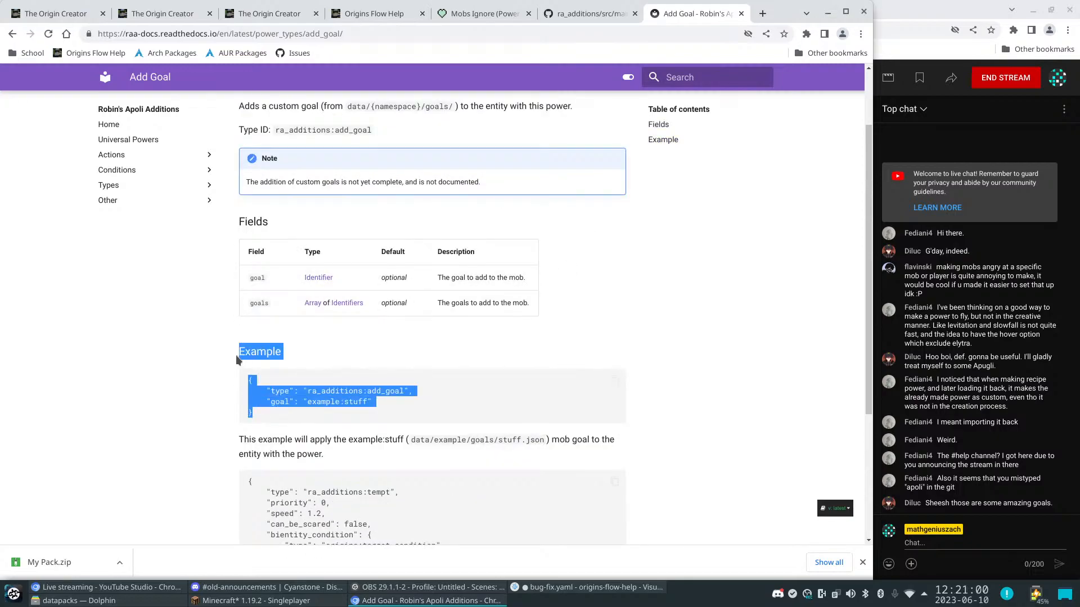
click(184, 296)
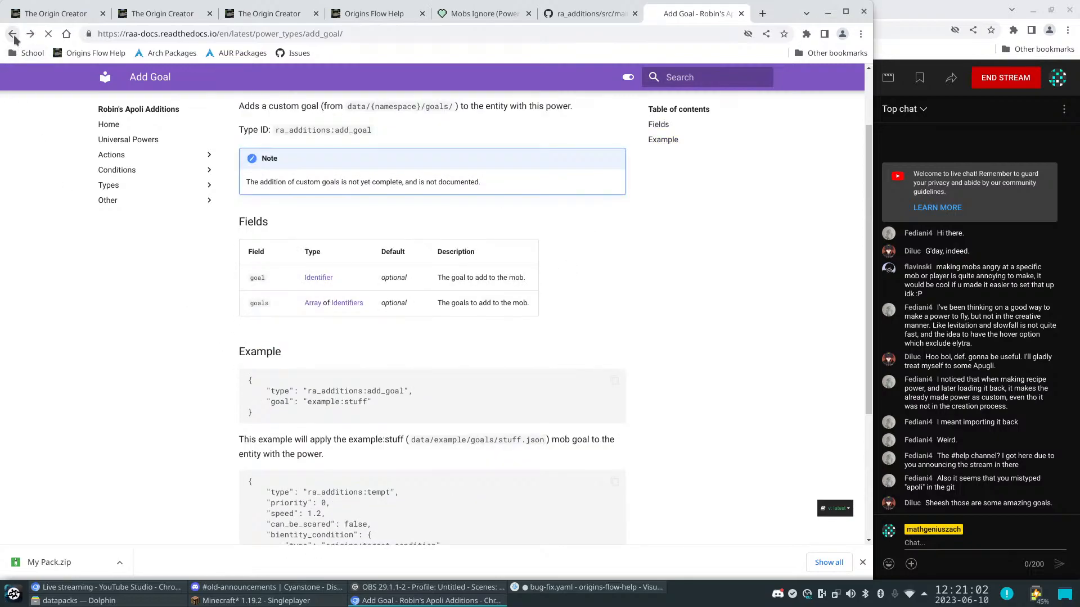
Open Item Use from the Power Types list, review its fields and example, and return to the list
click(13, 34)
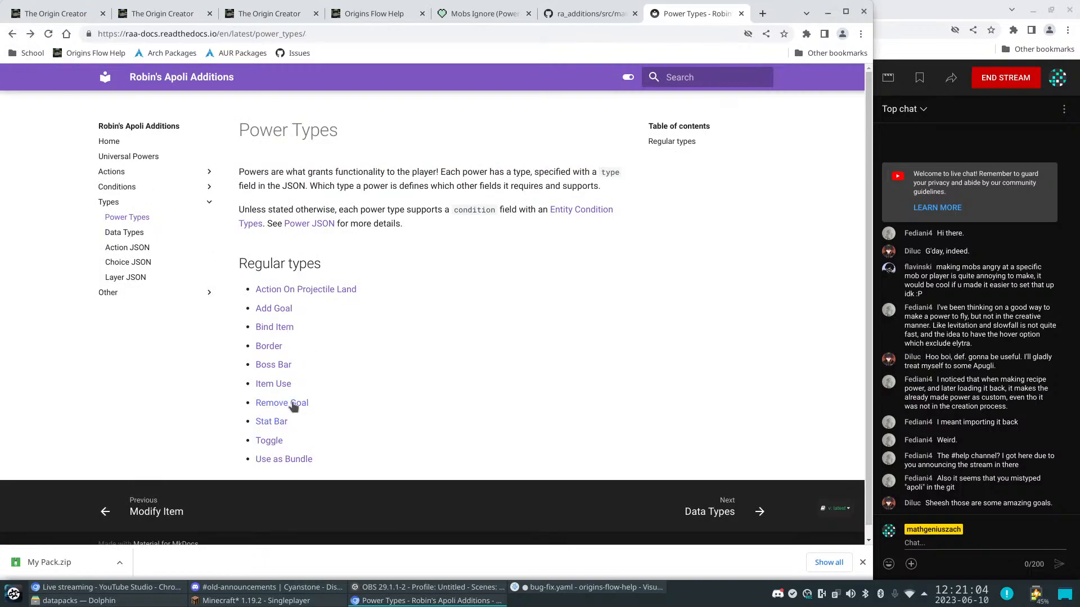
click(272, 385)
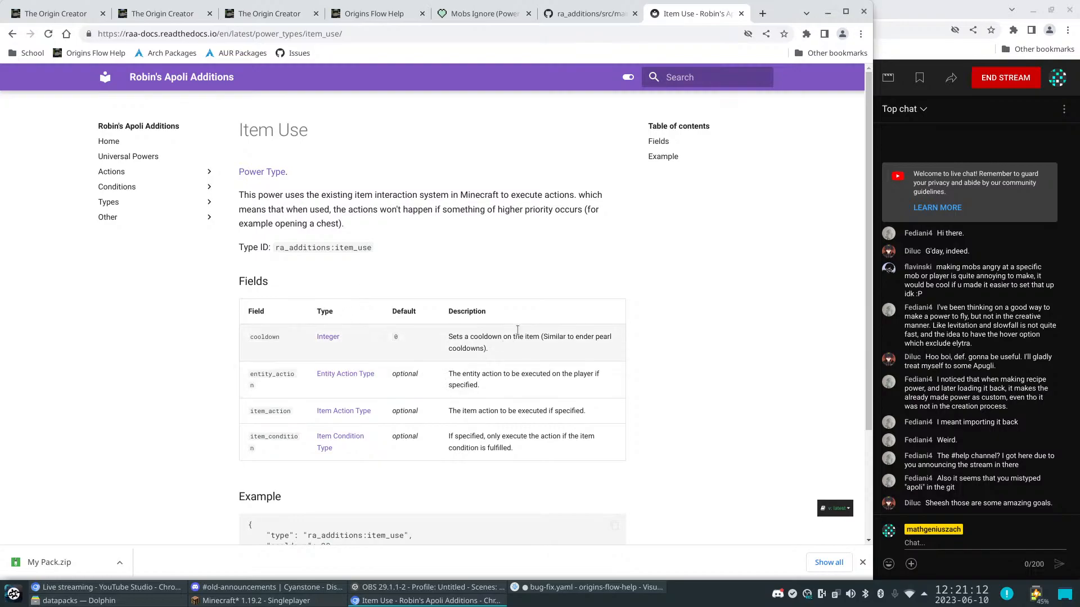
scroll(628, 392, down, 5)
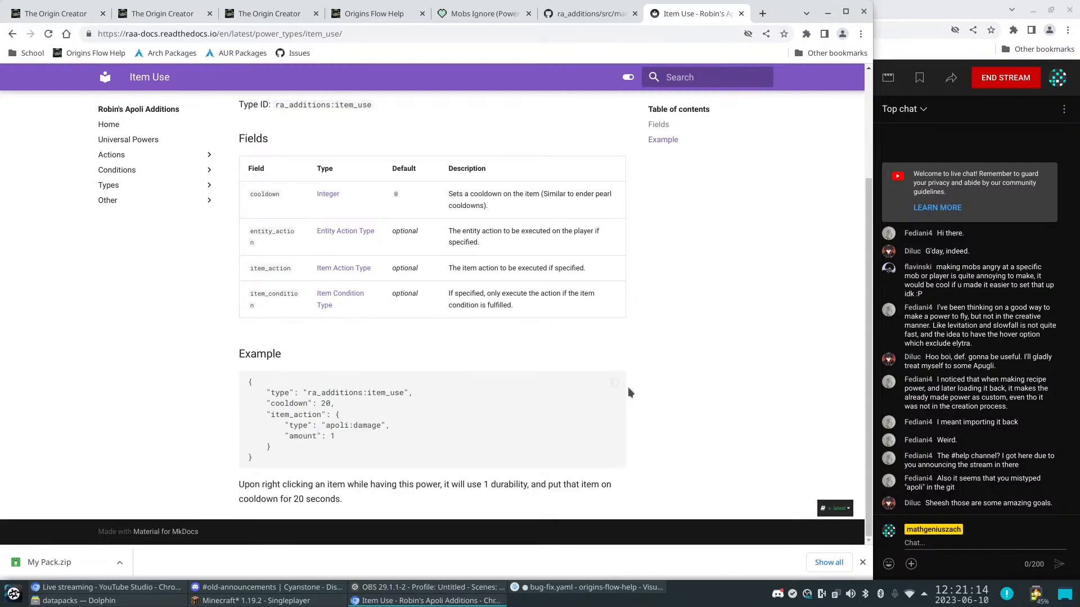
scroll(627, 389, up, 5)
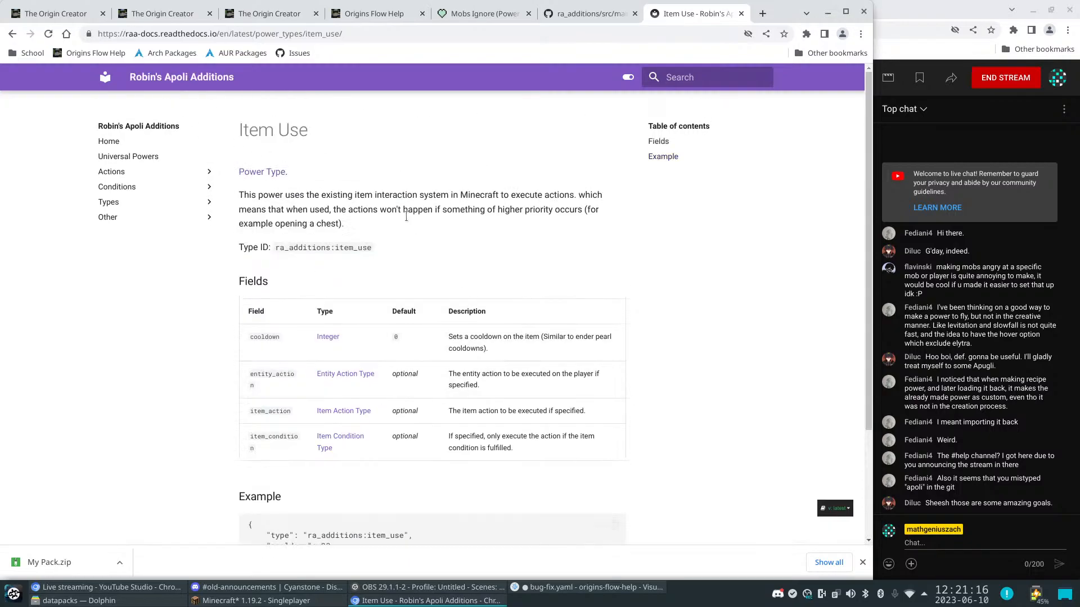
click(12, 33)
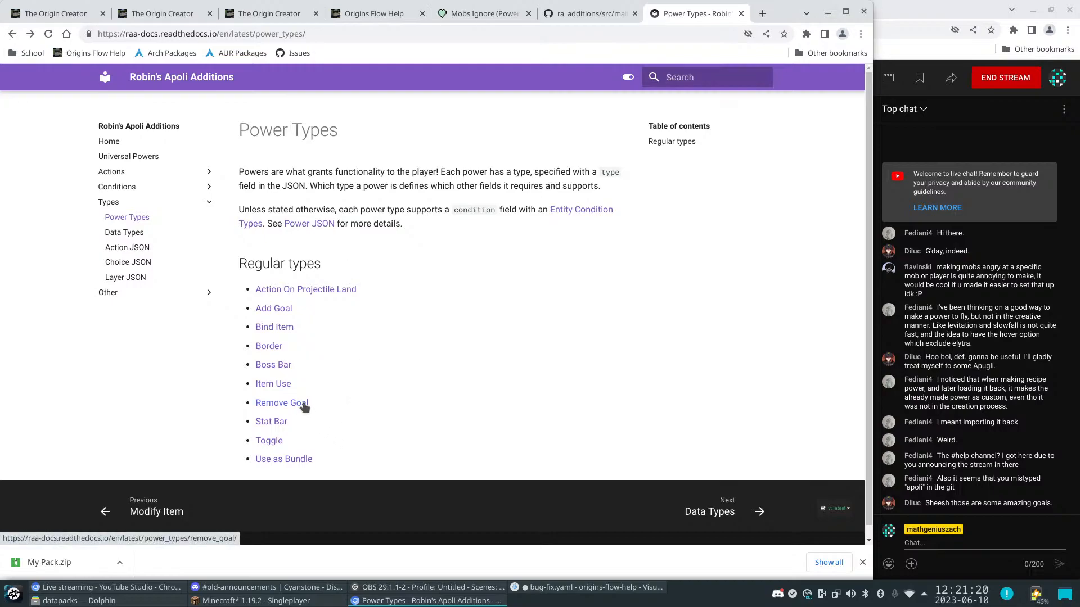
Reopen the Add Goal power type page and examine the contents of the example:stuff goal file
click(284, 306)
scroll(441, 409, down, 3)
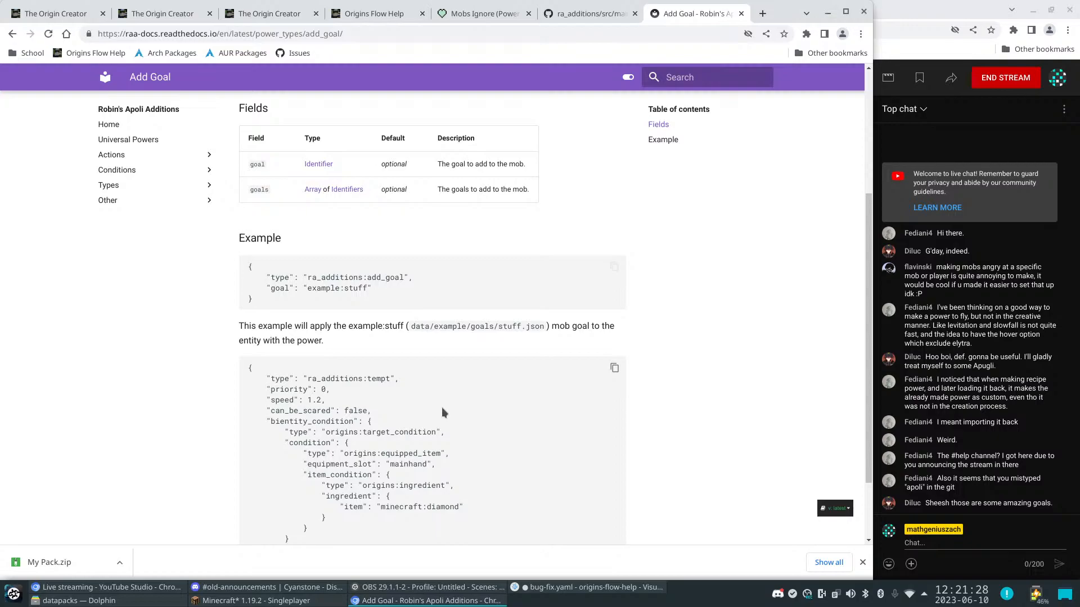
scroll(498, 409, down, 2)
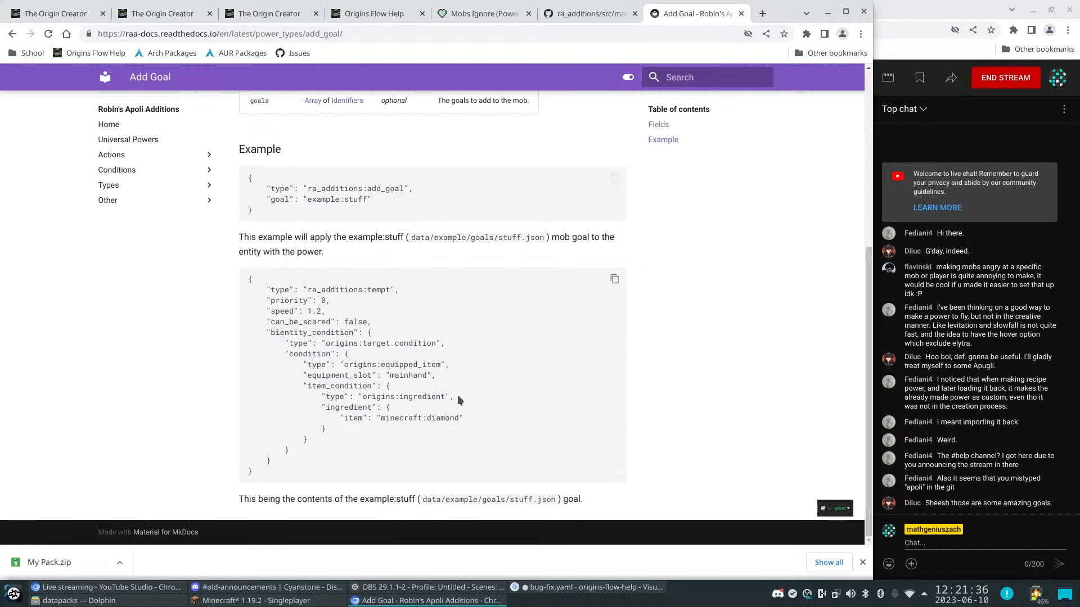
Recheck the Add Goal example, then open C_ActiveTargetGoal.java from the repository's goals folder in a new tab
scroll(458, 399, up, 5)
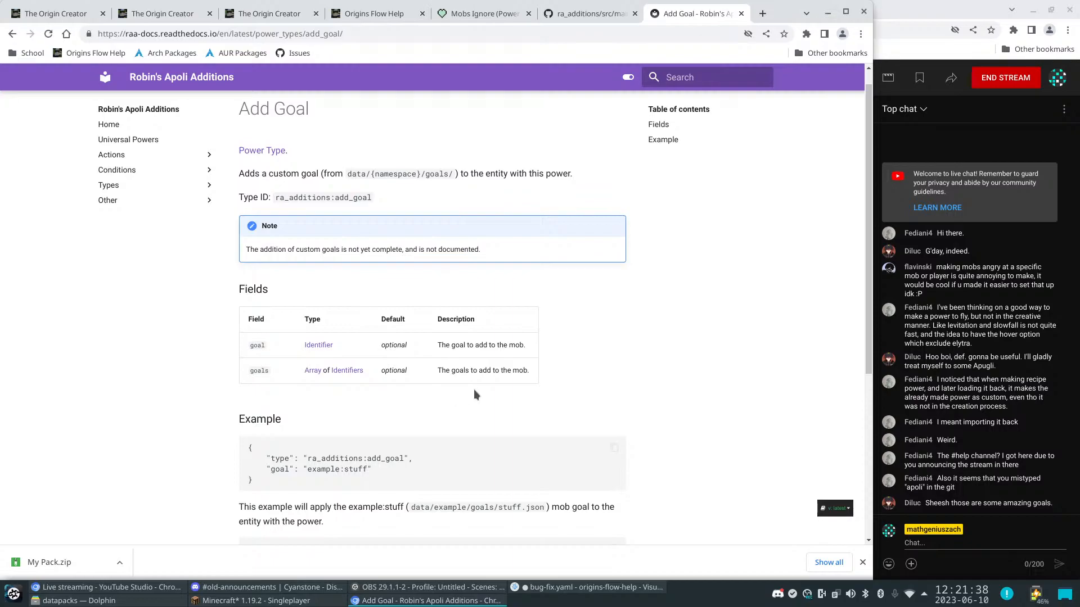
scroll(477, 390, down, 5)
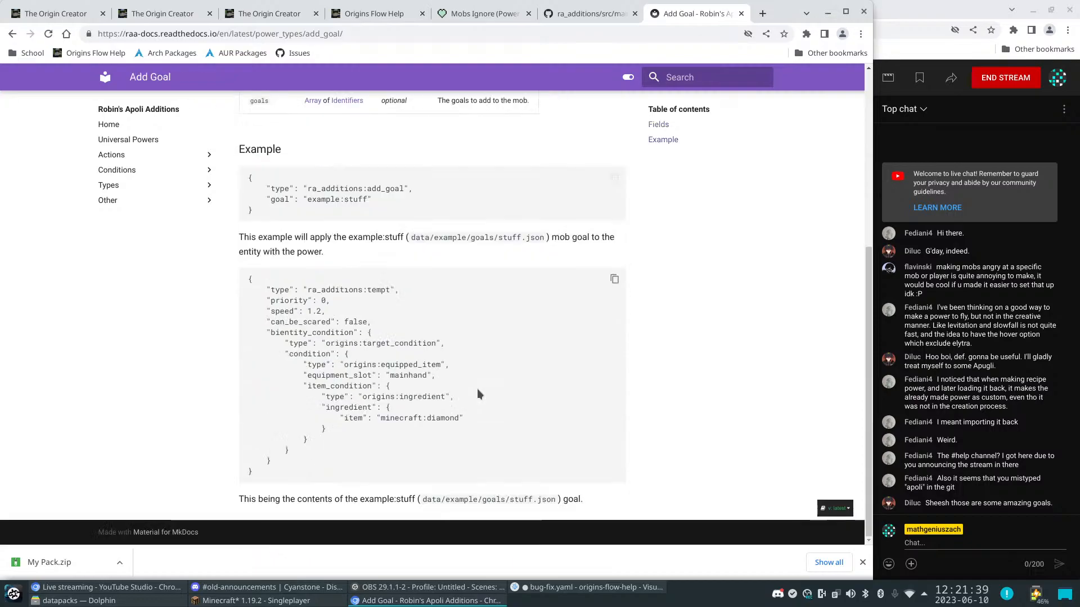
click(568, 17)
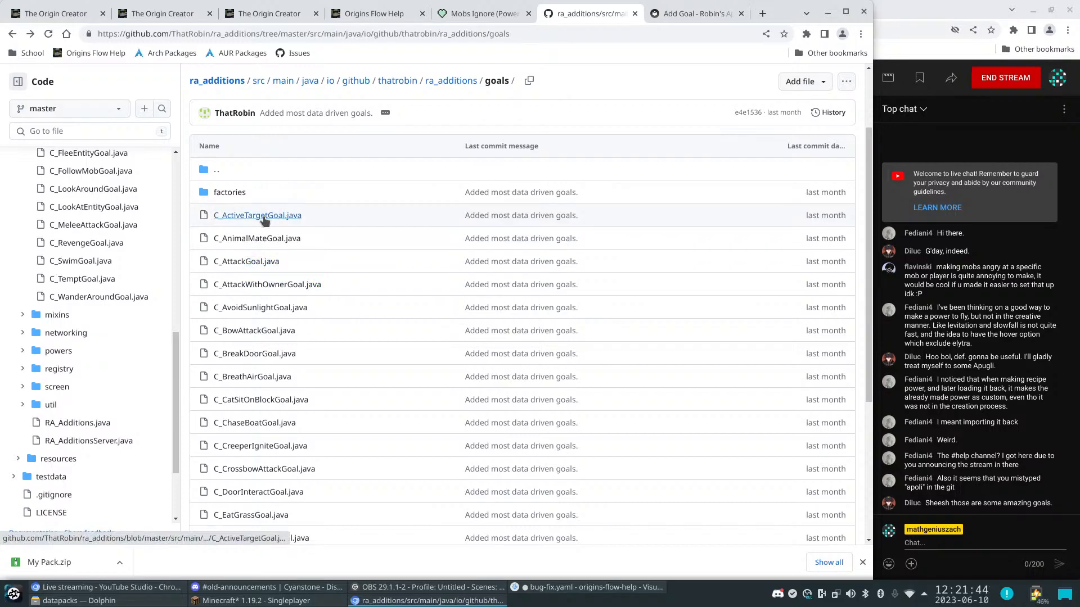
right_click(284, 217)
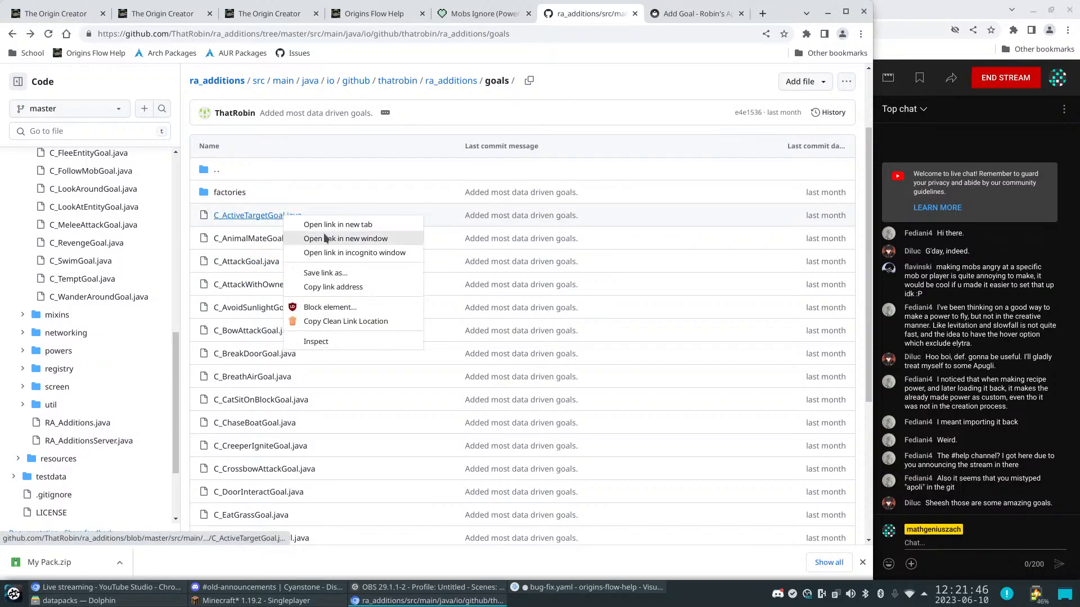
click(336, 226)
Highlight the goal type in the Add Goal example and the active_target identifier in C_ActiveTargetGoal.java's createFactory function
click(703, 13)
triple_click(372, 290)
double_click(337, 290)
click(613, 15)
scroll(480, 369, down, 10)
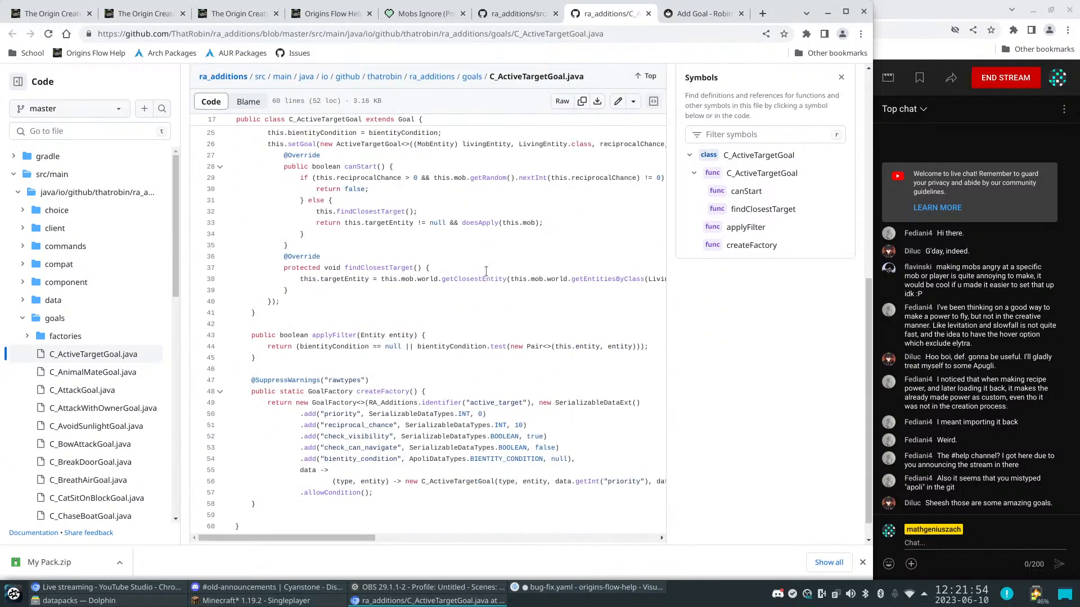
double_click(496, 377)
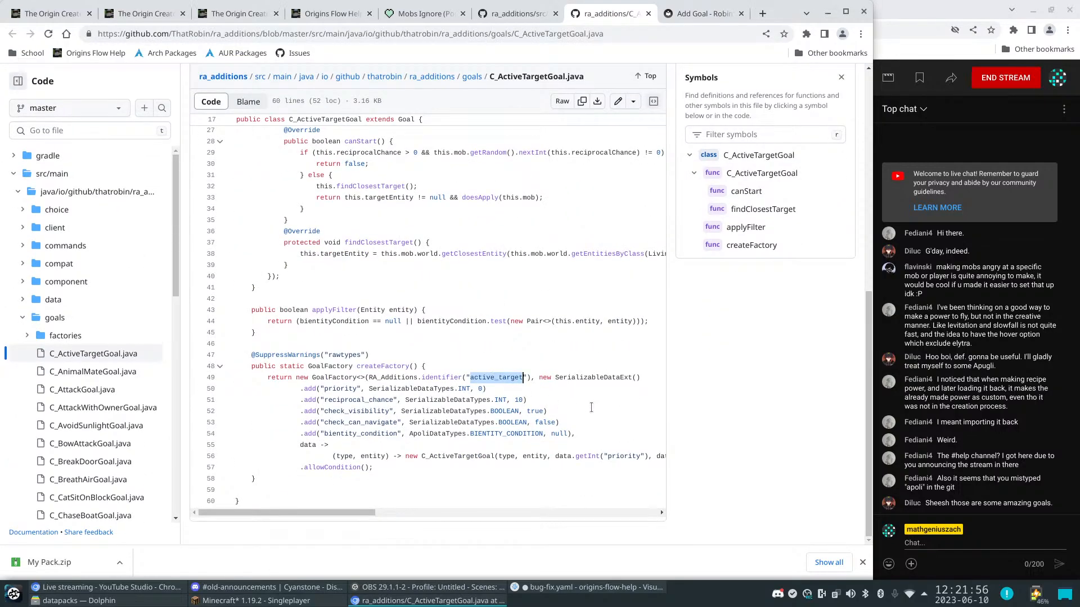
click(3, 603)
click(581, 417)
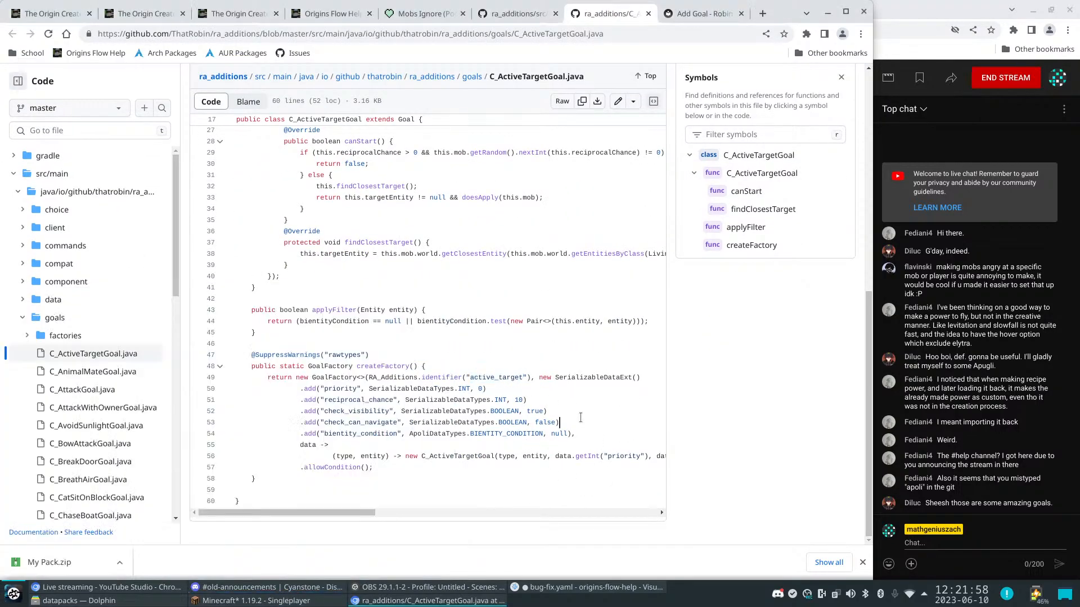
Switch to The Origin Creator and replace the recipe's Pattern text with ra_additions:active_target
click(33, 16)
key(ctrl+a)
key(BackSpace)
text(or)
key(BackSpace)
key(BackSpace)
text(ra)
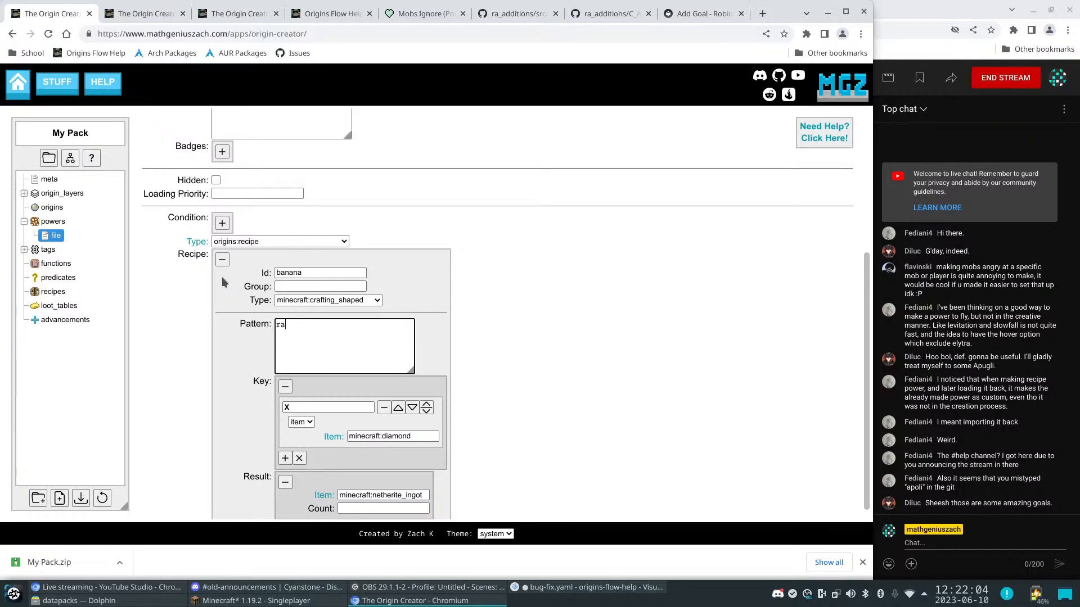
text(_additions:active_Tt)
key(BackSpace)
key(BackSpace)
text(target)
Return to C_ActiveTargetGoal.java and highlight the goal's fields from priority through bientity_condition in createFactory
click(597, 16)
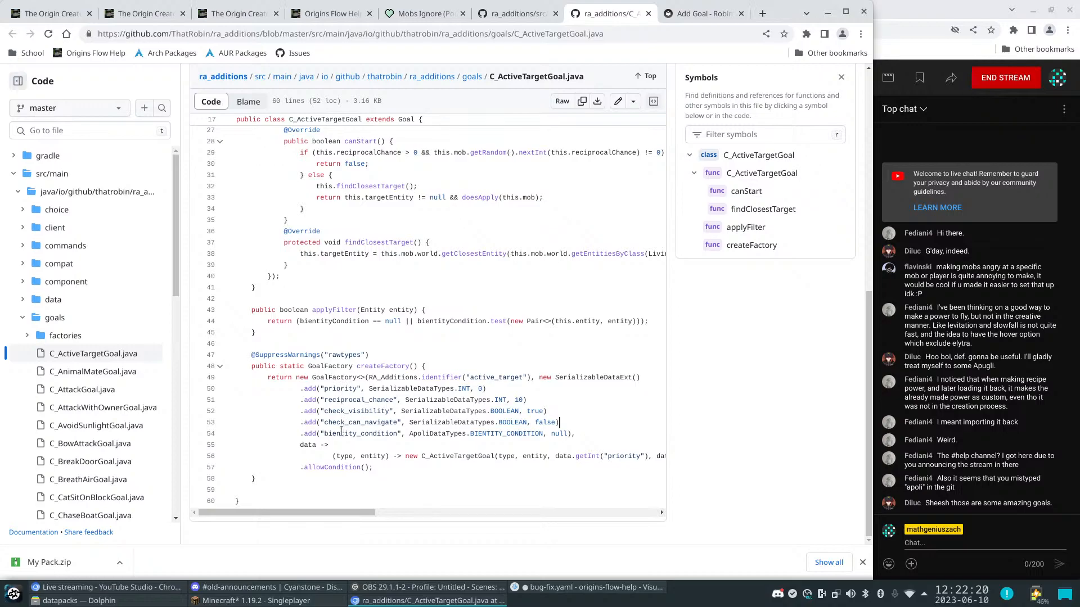
double_click(341, 390)
double_click(340, 401)
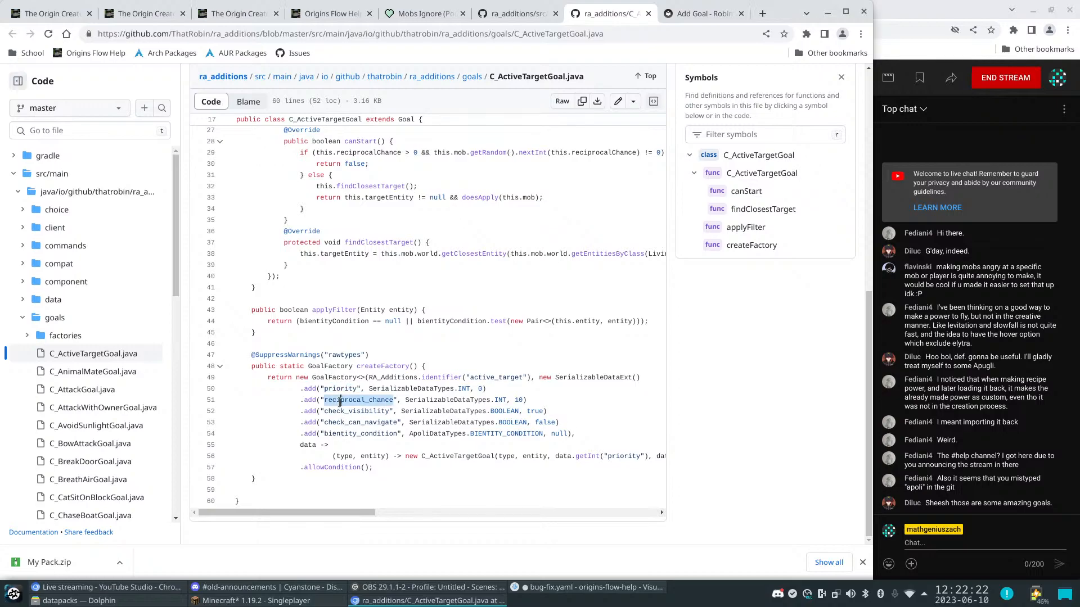
click(340, 412)
double_click(340, 412)
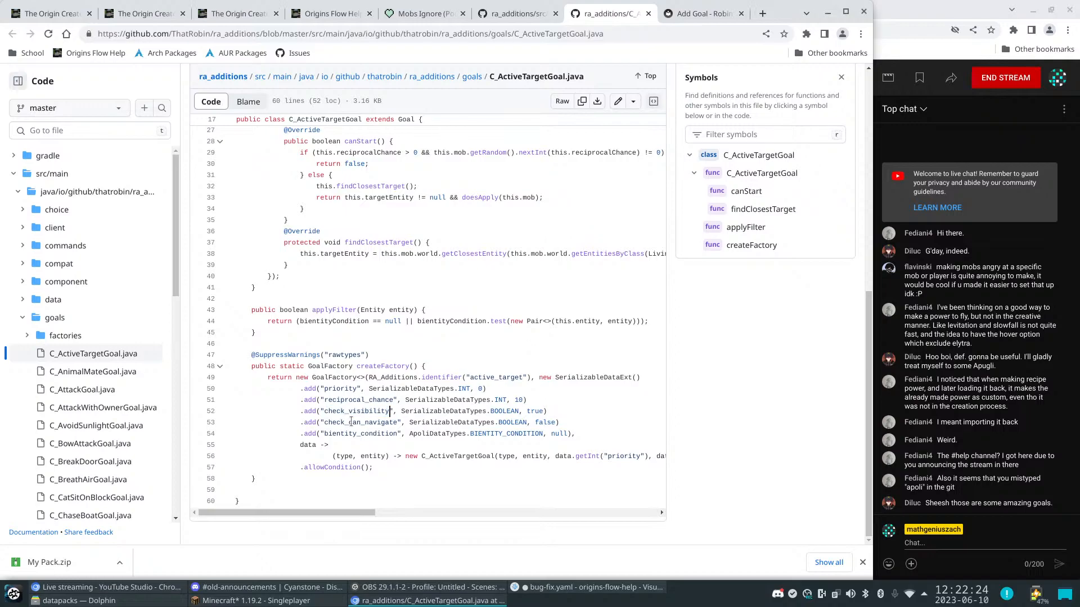
double_click(350, 422)
double_click(373, 435)
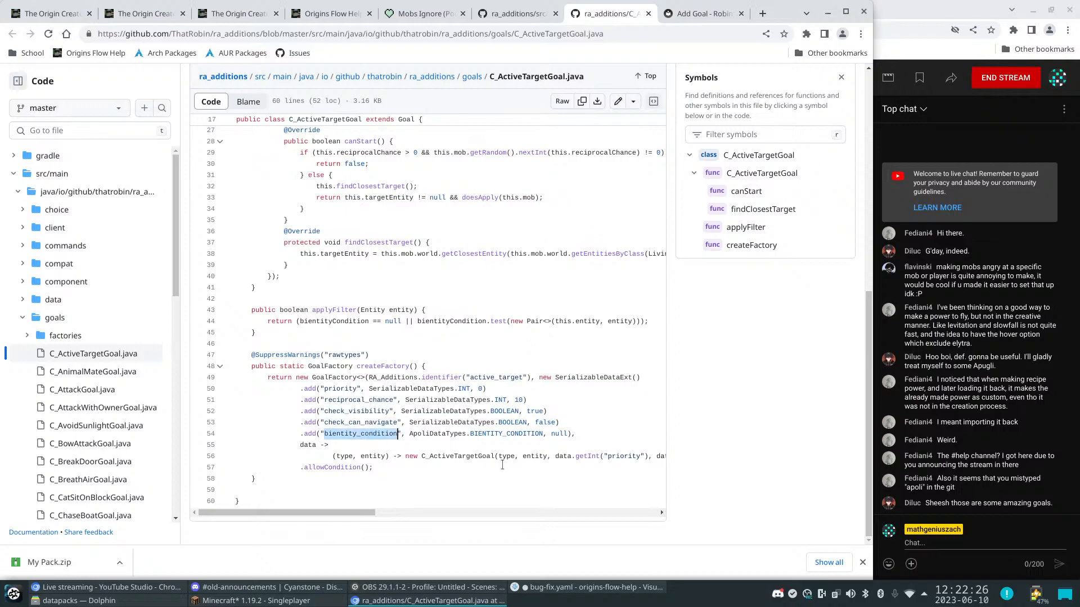
click(596, 430)
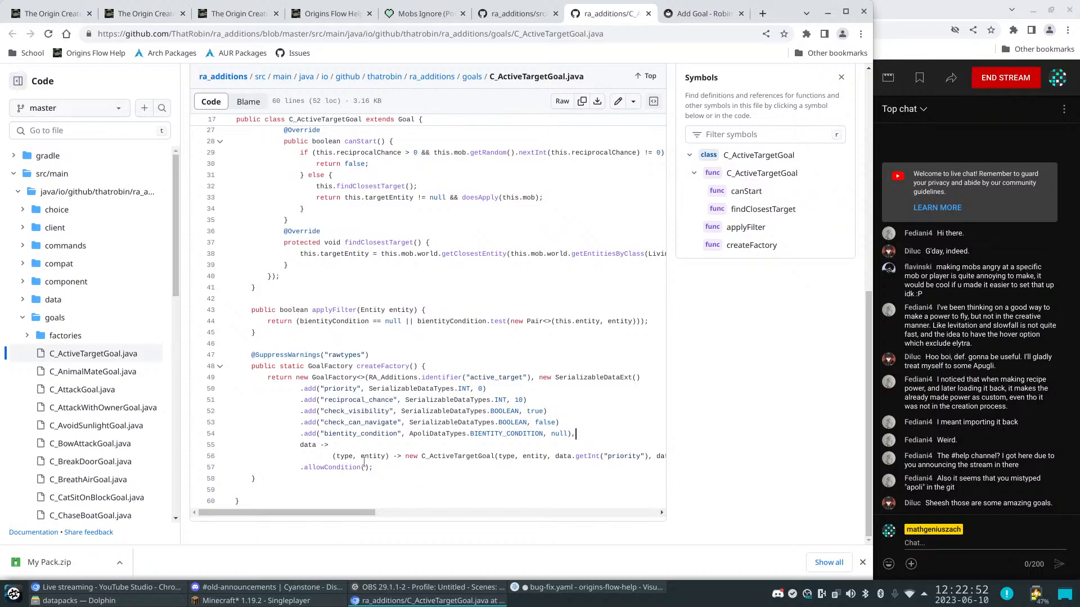
double_click(365, 435)
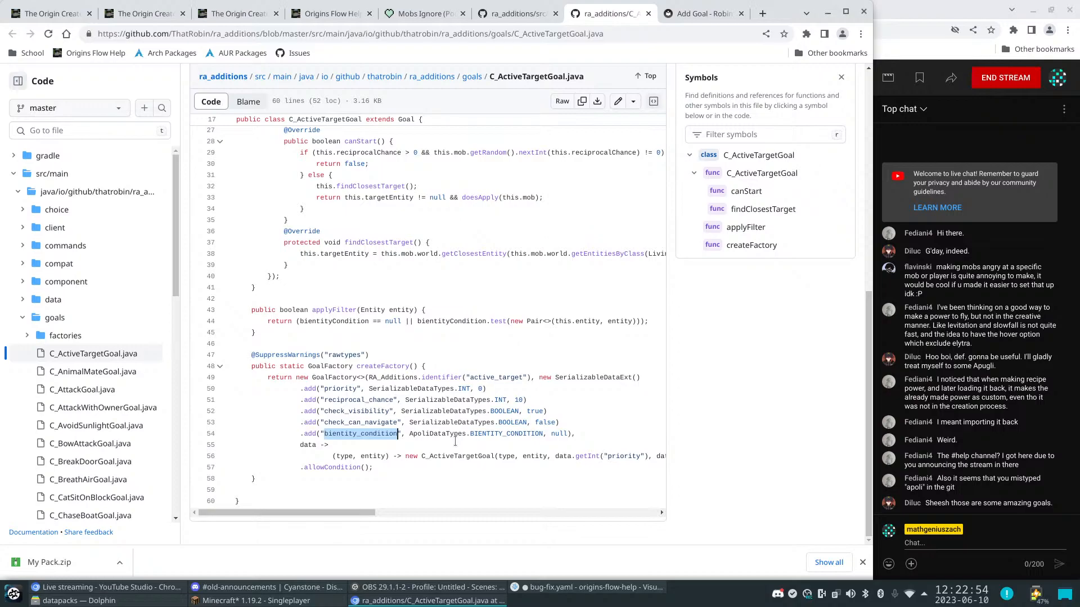
Open the main page of the ra_additions repository, then switch back to the tab showing the goals folder
scroll(513, 392, up, 8)
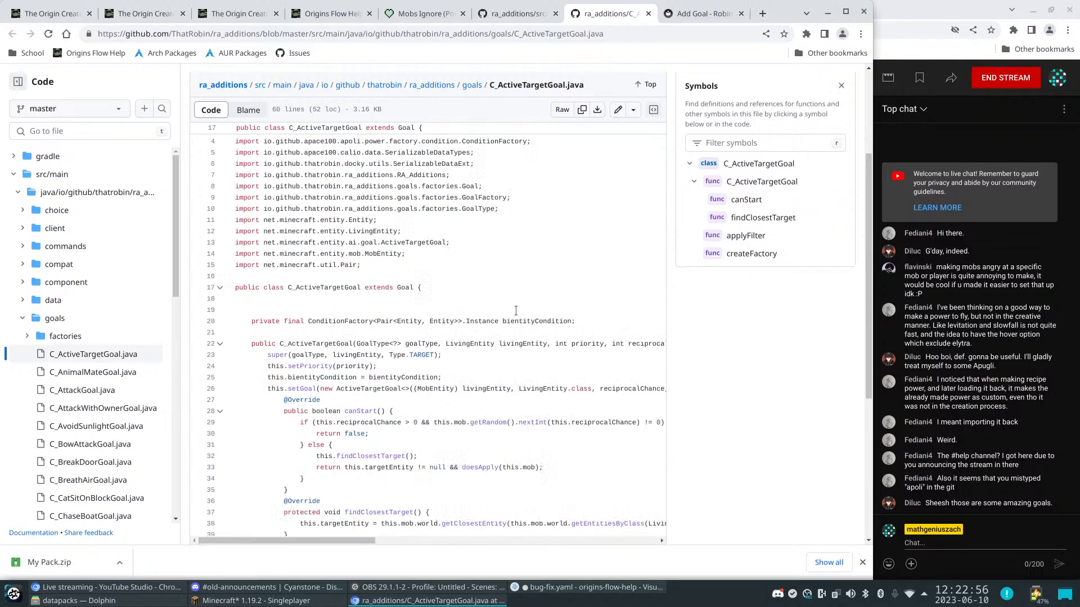
click(55, 156)
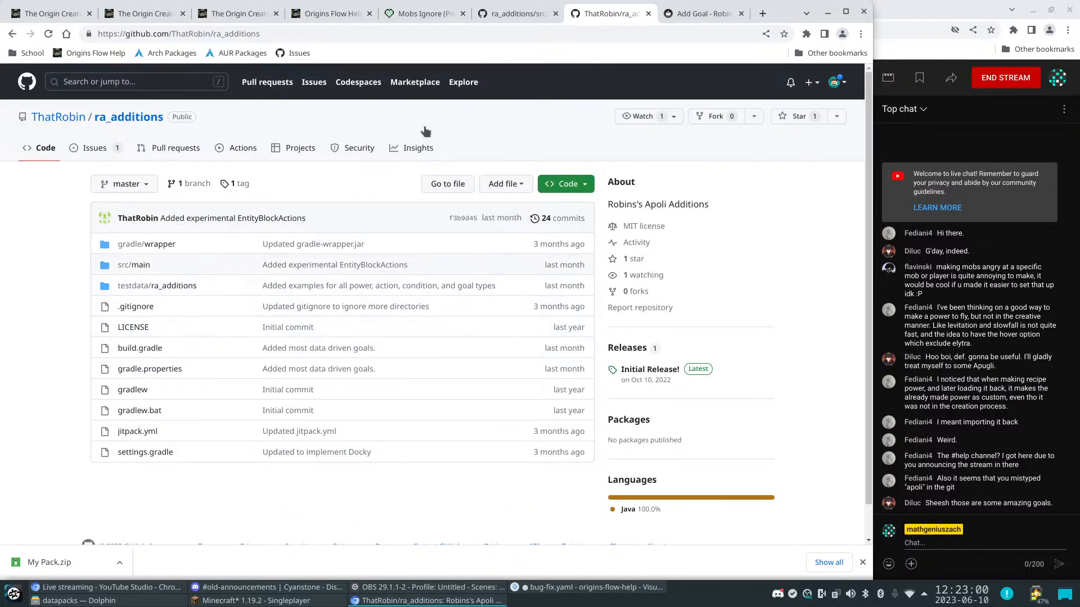
click(417, 15)
click(511, 13)
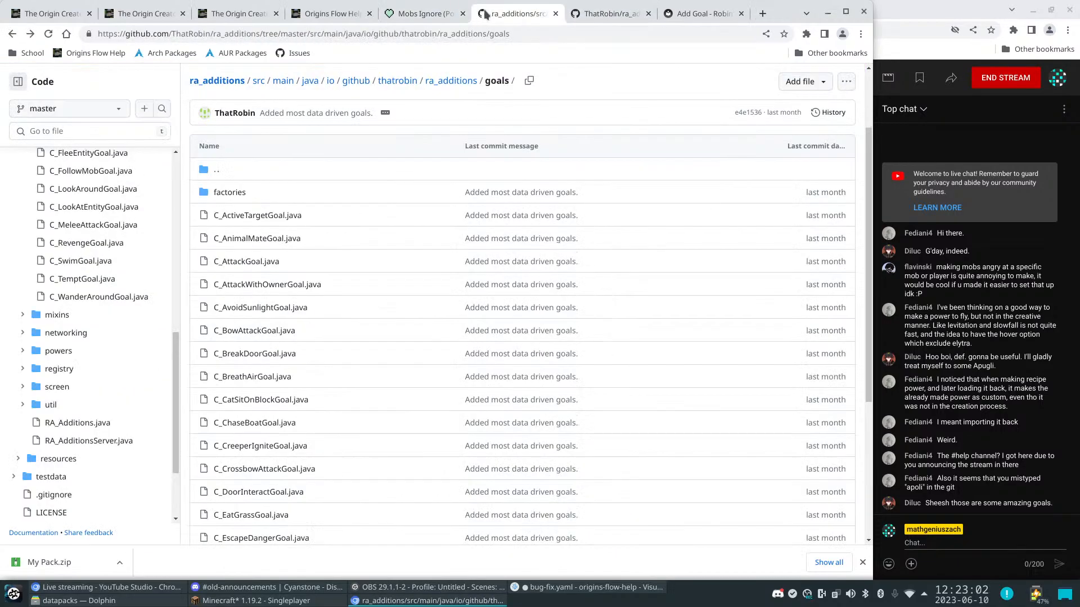
Load the CurseForge page for robins-apoli-additions and review its description, game versions and files
click(158, 35)
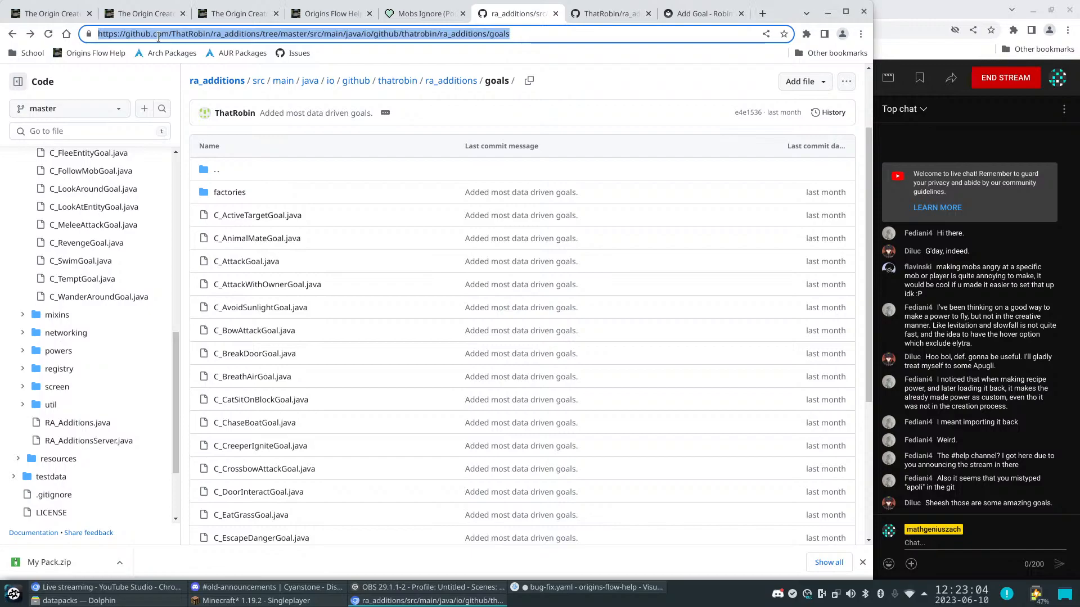
text(robins-apoli-additions)
key(Down)
key(Return)
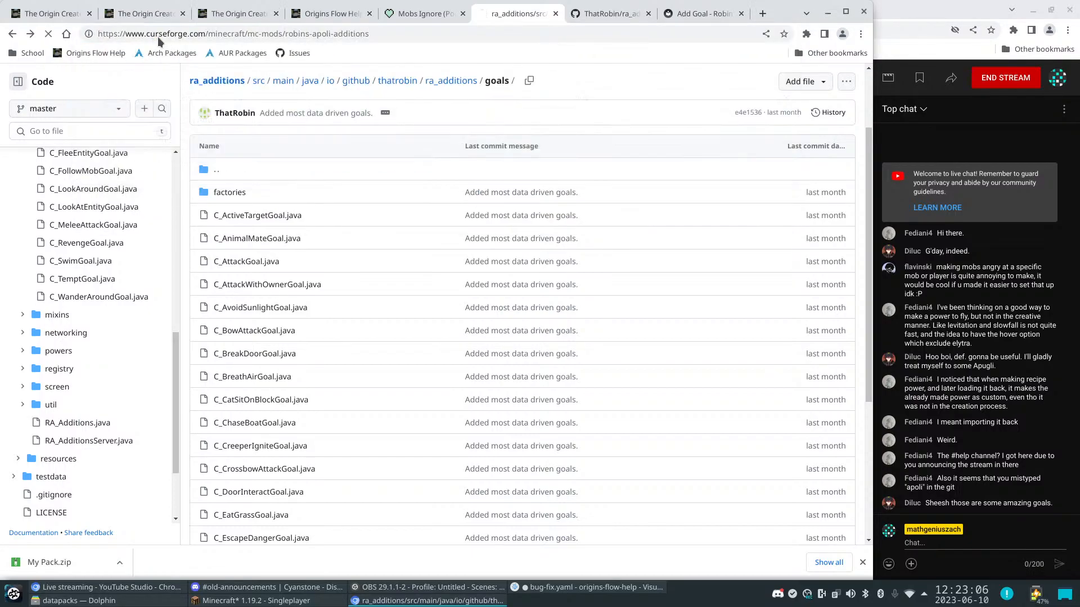
scroll(313, 272, down, 5)
scroll(315, 273, down, 1)
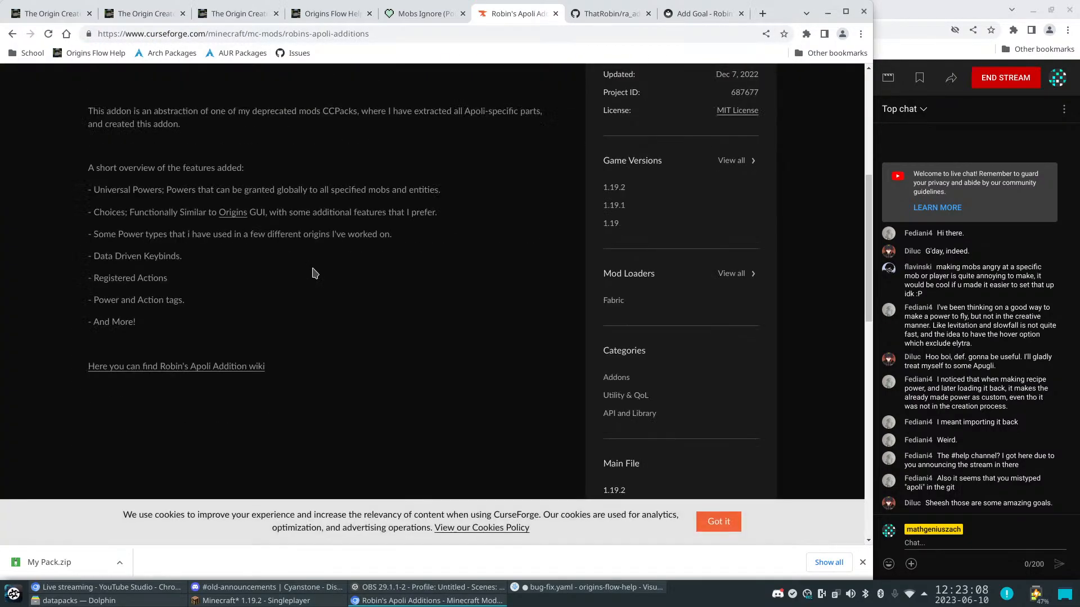
scroll(315, 273, up, 2)
scroll(314, 273, down, 5)
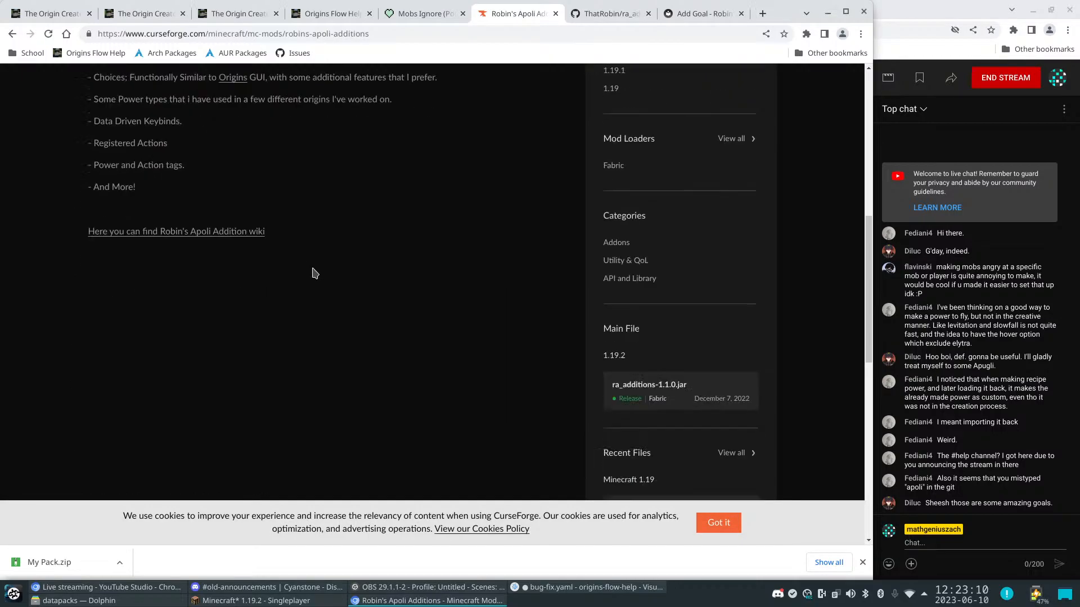
scroll(313, 273, down, 6)
scroll(311, 272, up, 12)
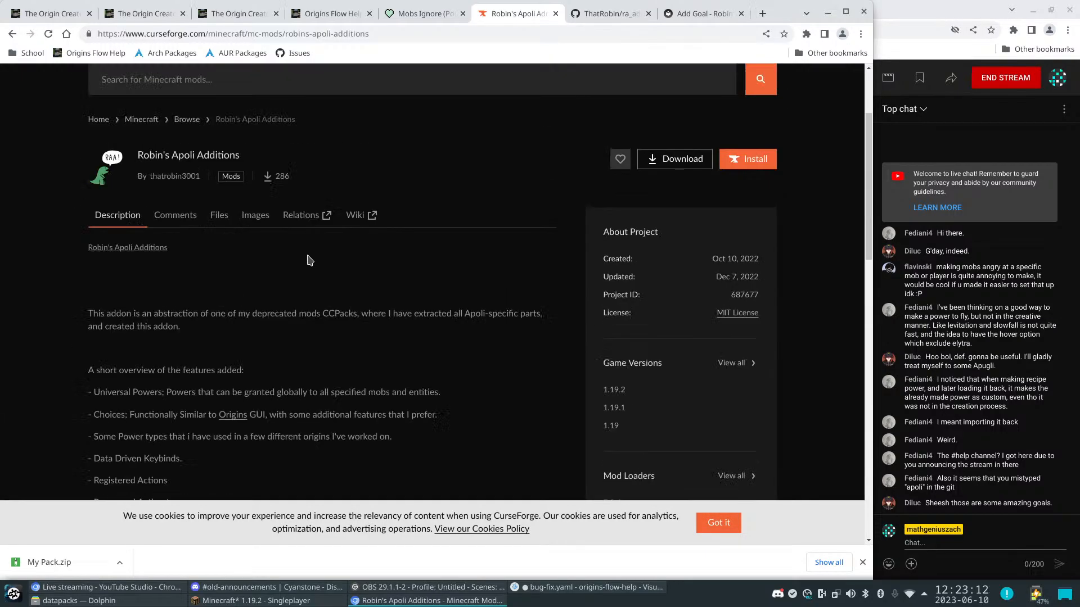
Revisit the Mobs Ignore documentation, then highlight origins:scare_creepers on the Mob Hostility help page
click(427, 19)
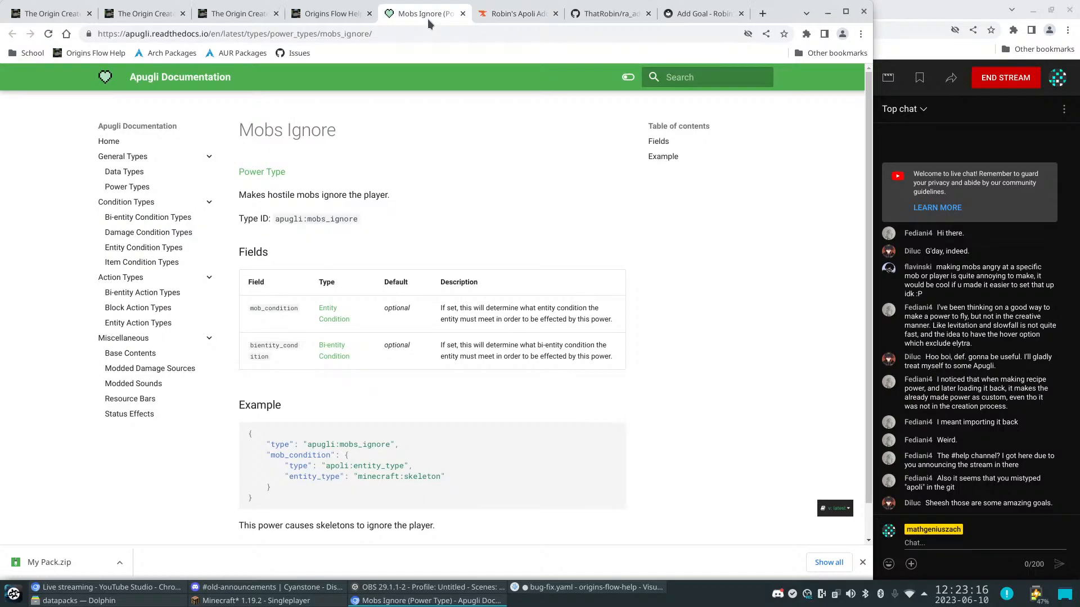
click(303, 14)
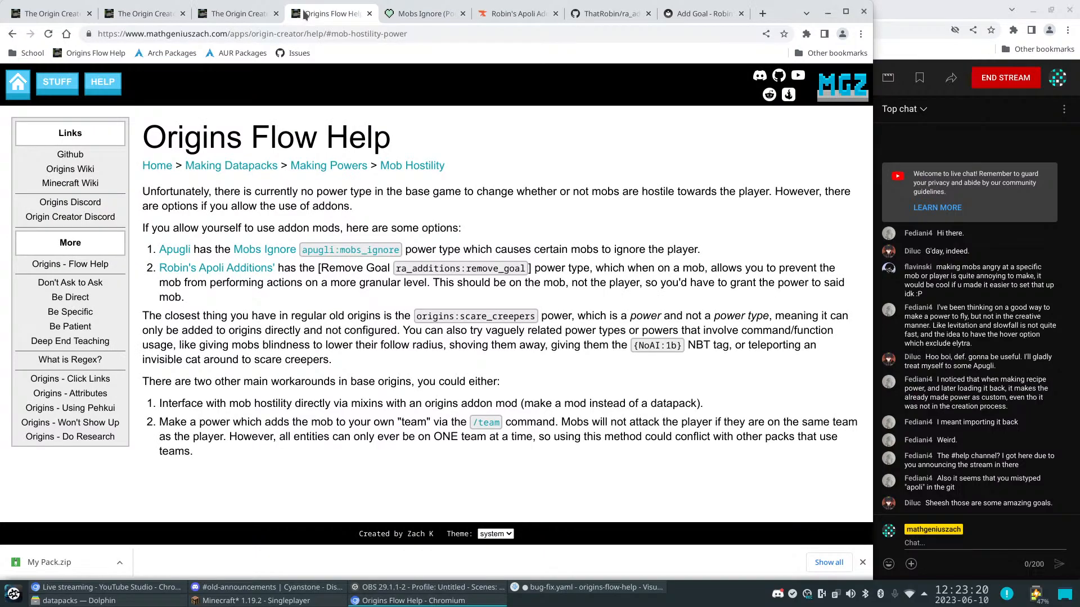
double_click(445, 314)
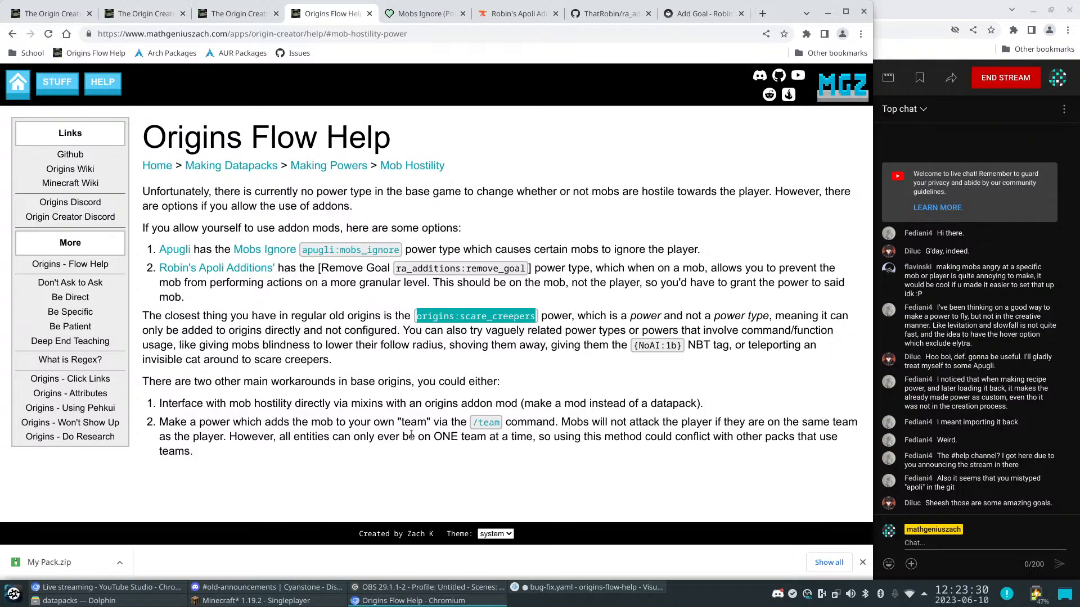
Switch to Discord and open the datapack-dev forum in the Origins server
mouse_move(285, 591)
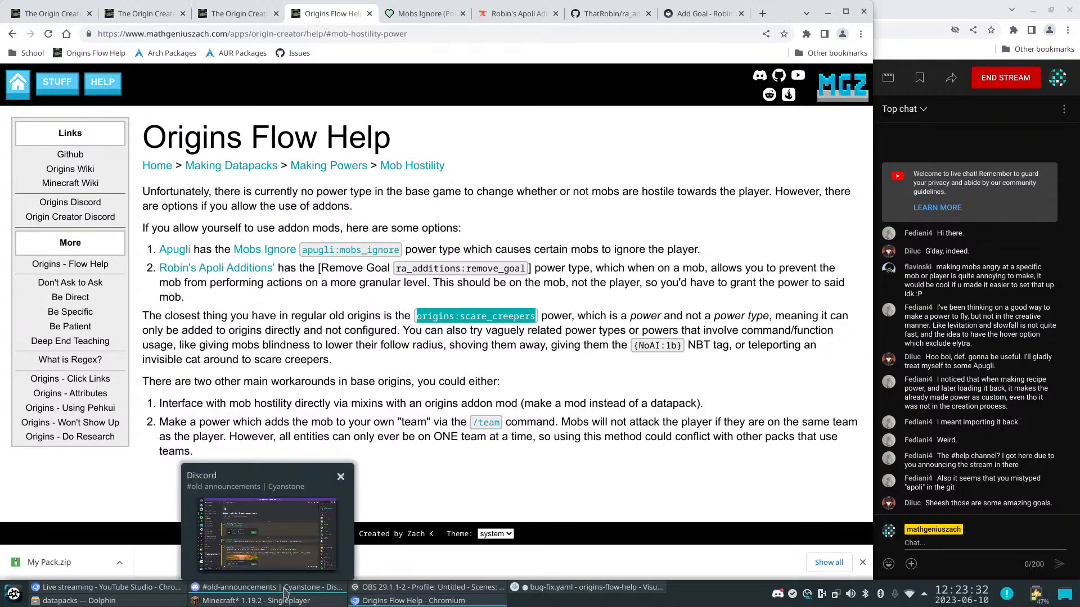
click(285, 591)
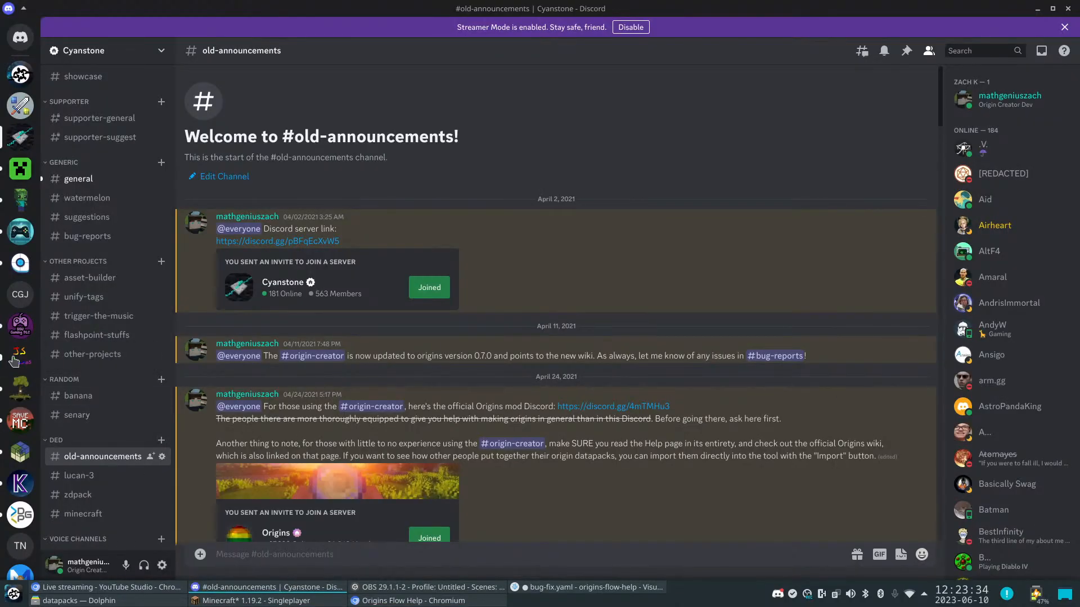
scroll(14, 362, down, 8)
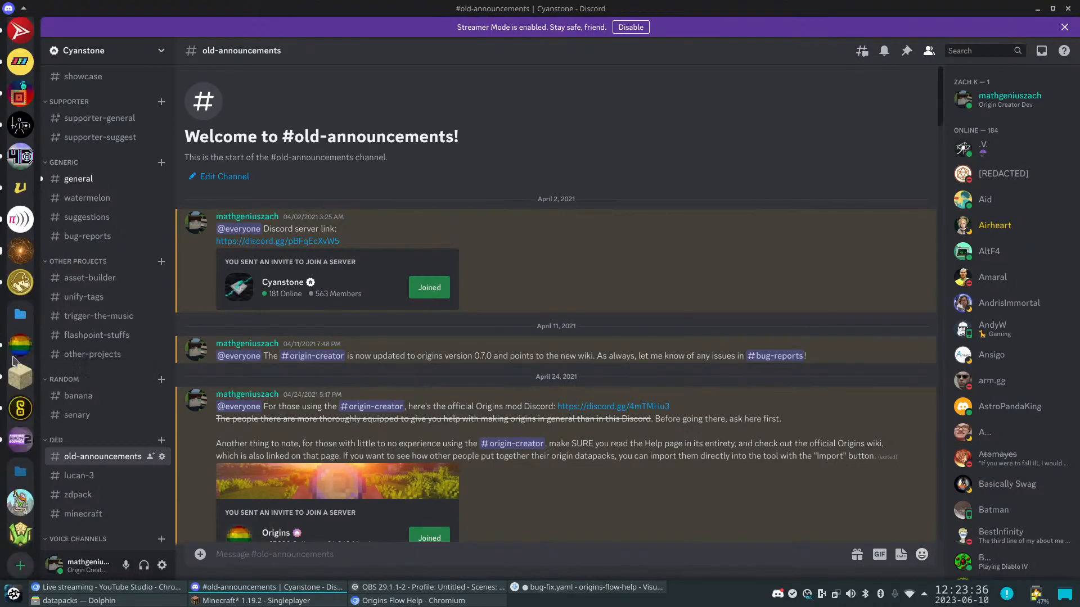
click(20, 345)
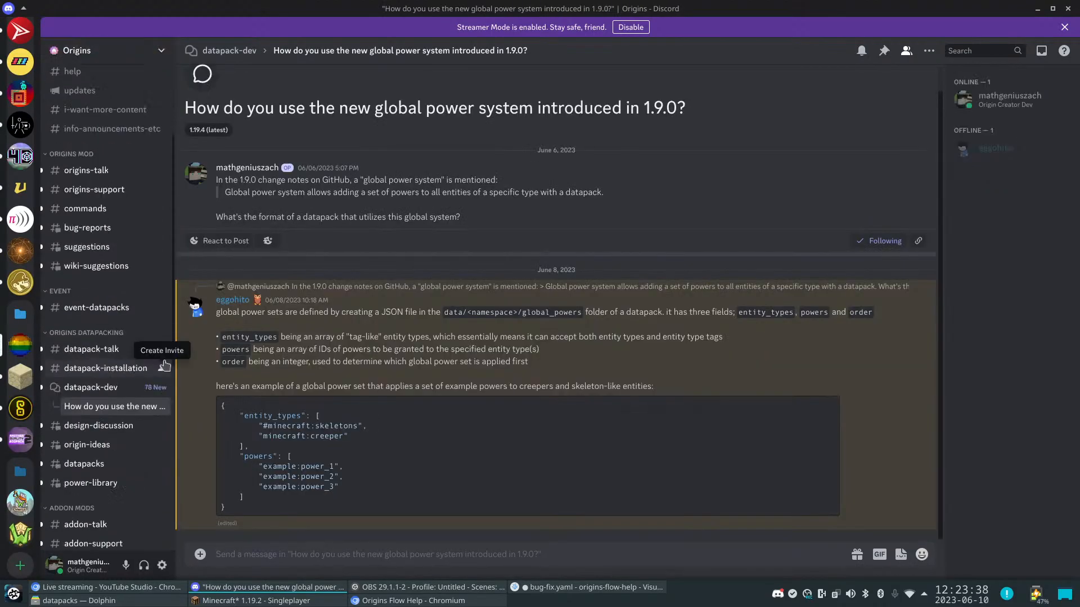
click(113, 387)
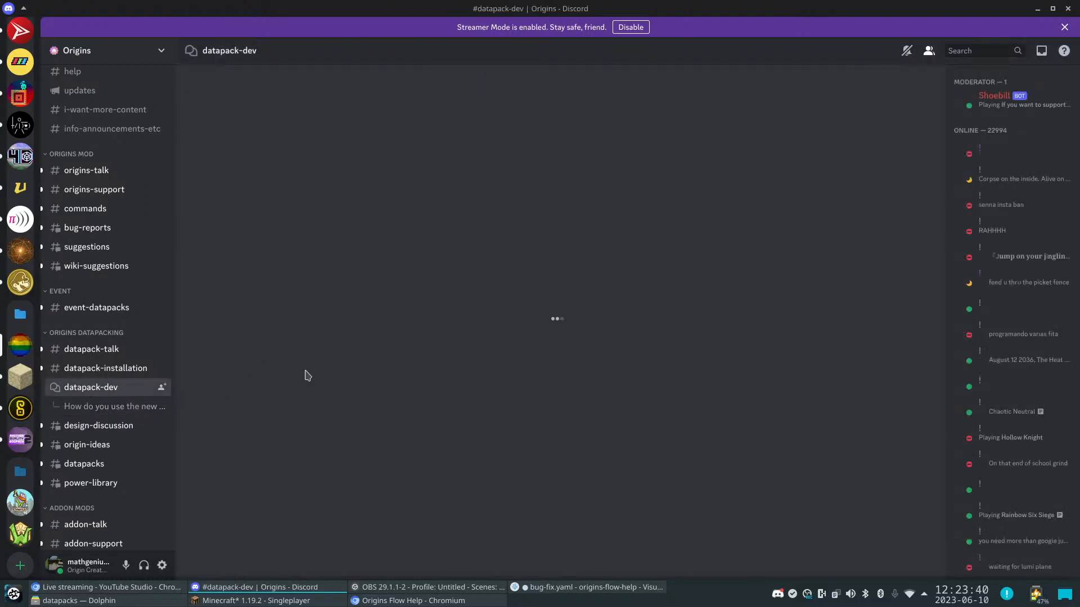
Search the server's messages with in:#datapack-dev and a from: filter for the streamer's own username
click(352, 99)
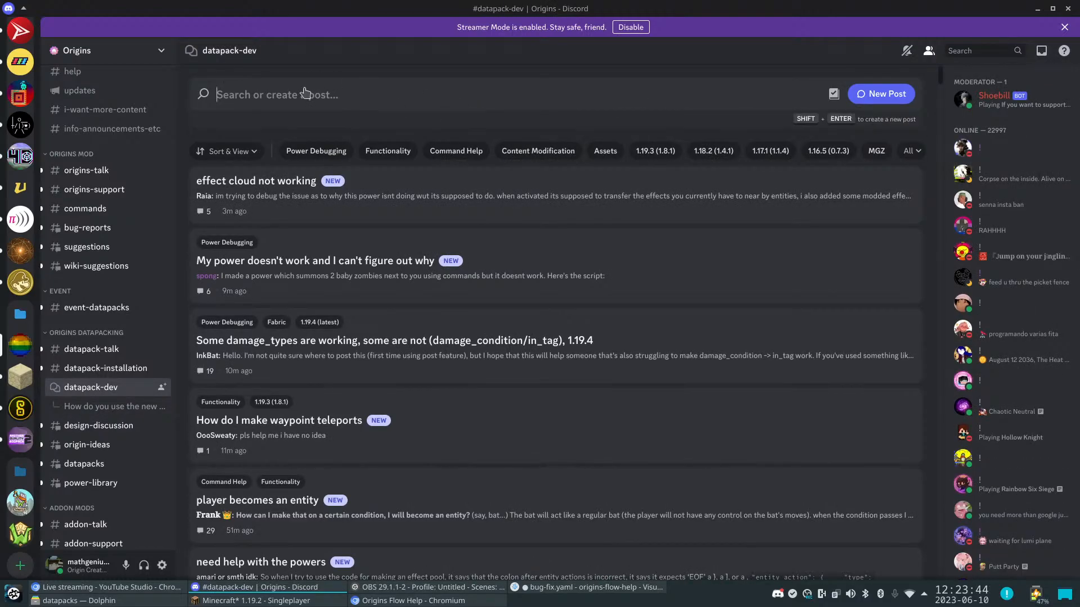
click(980, 50)
text(in)
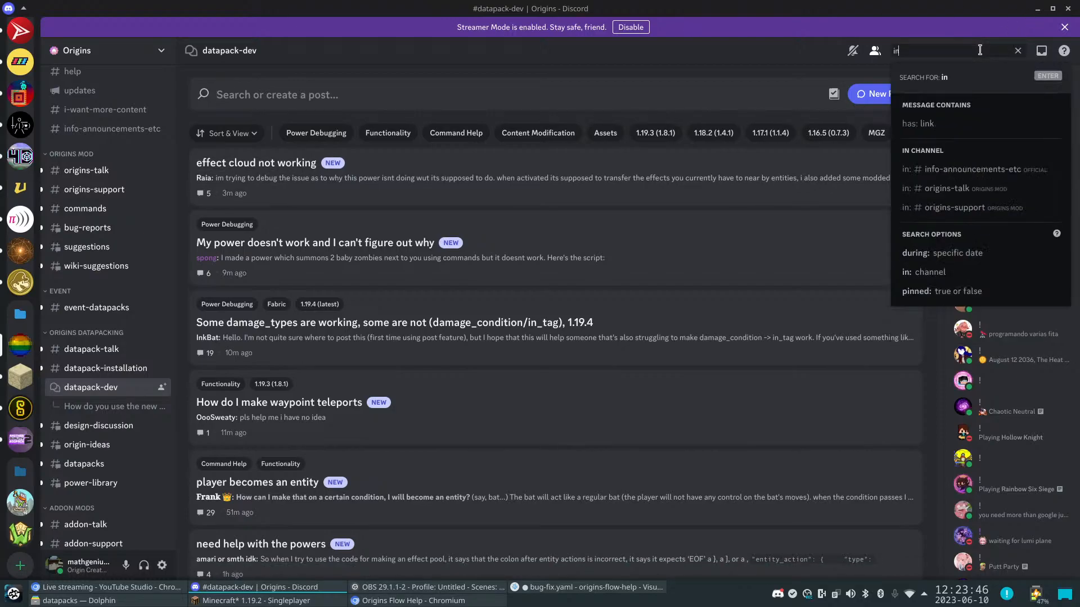
text(:#datapack-dev)
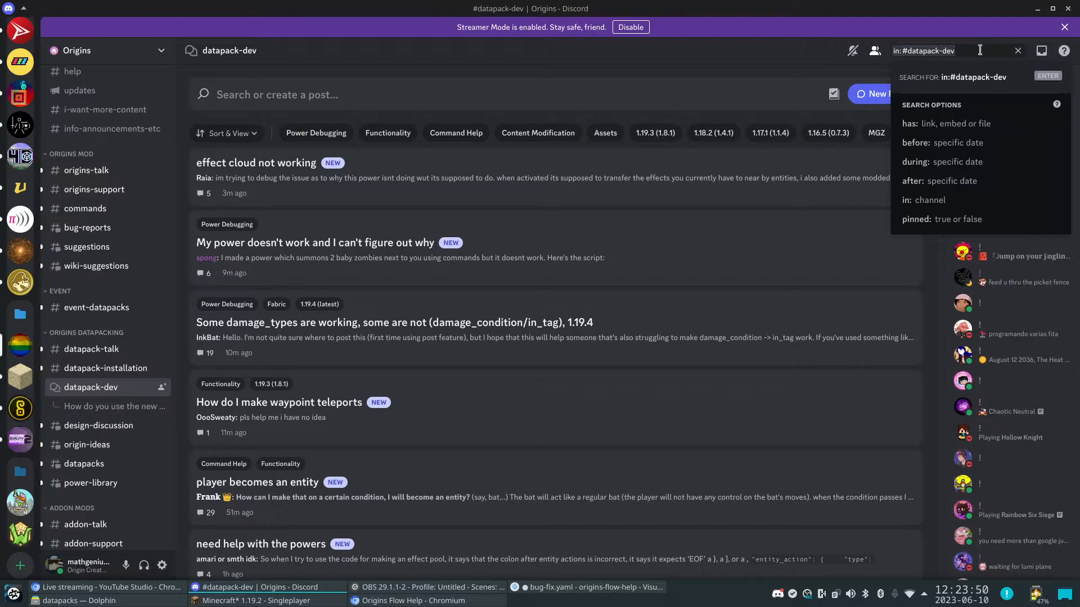
text( from:dathgeniuszach)
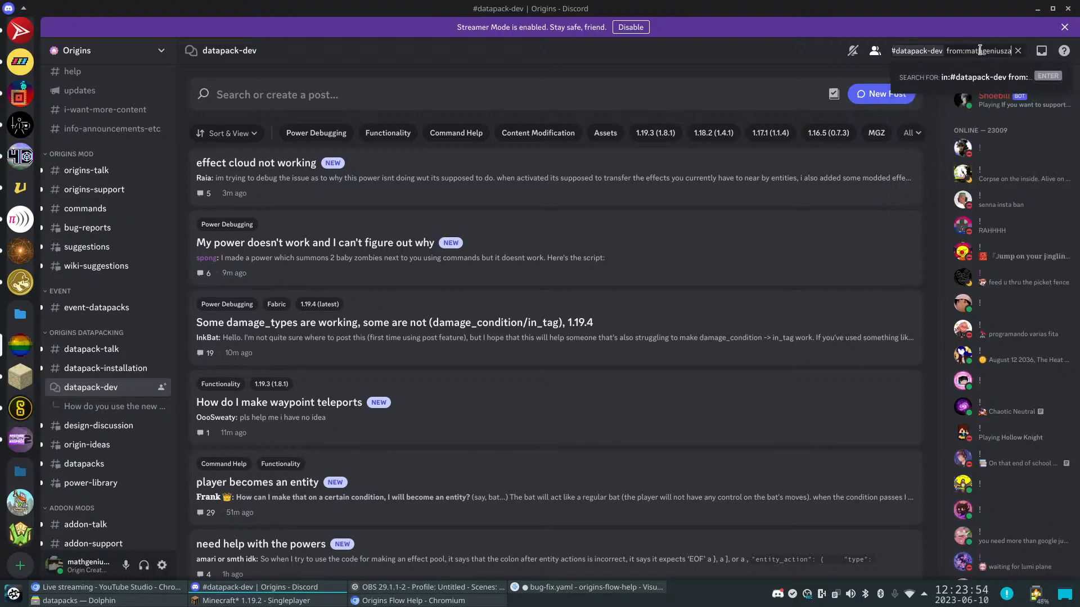
key(Return)
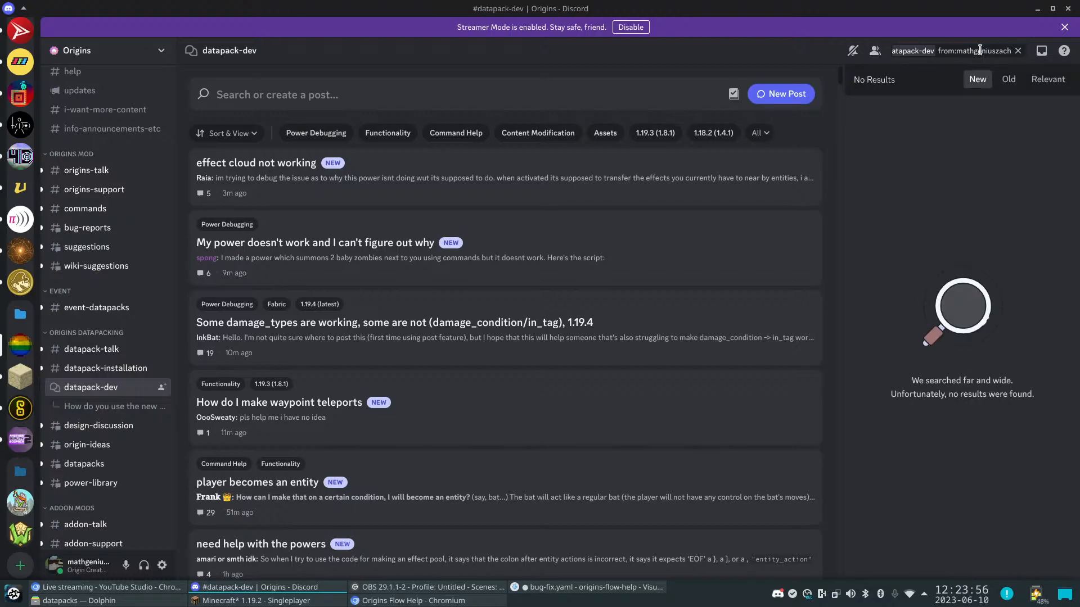
Remove the from: username filter from the message search and run it with only in:#datapack-dev
double_click(980, 50)
click(965, 53)
key(ctrl+shift+Left)
key(BackSpace)
key(ctrl+BackSpace)
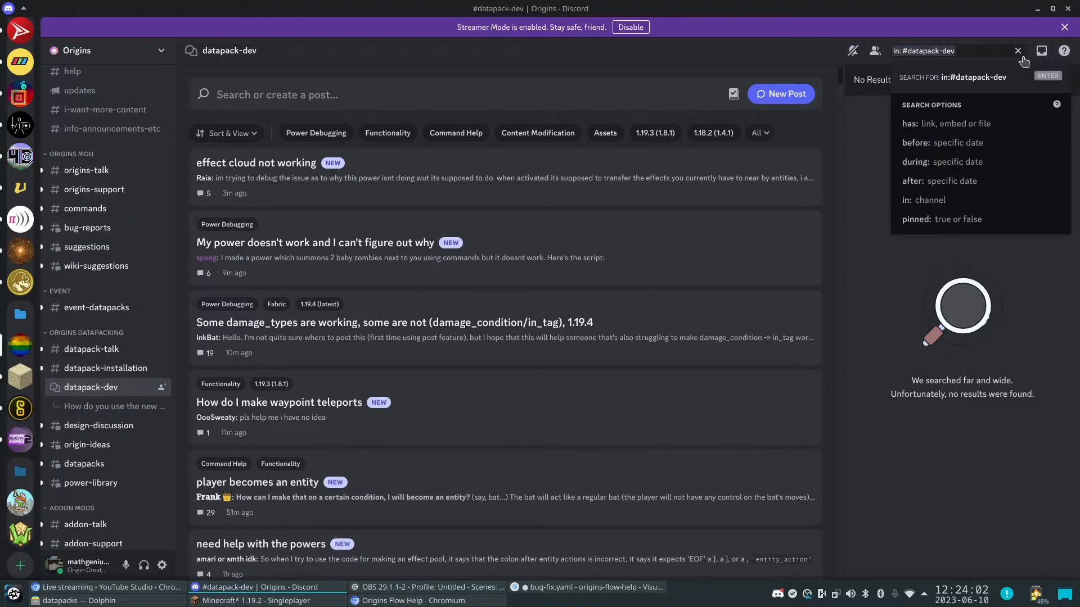
text(from)
key(BackSpace)
key(BackSpace)
key(BackSpace)
key(BackSpace)
key(Return)
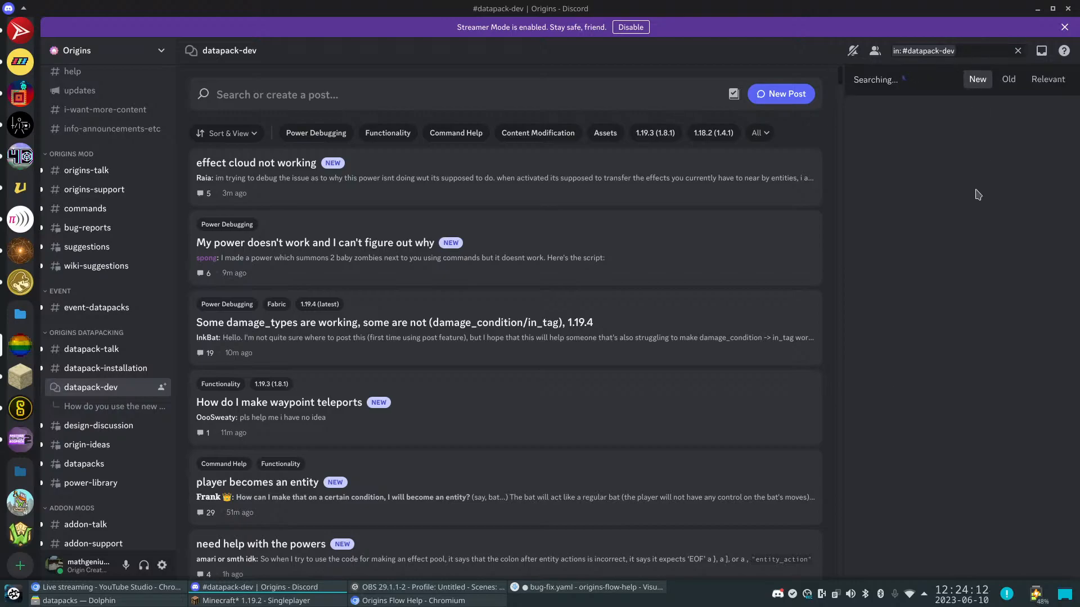
scroll(985, 207, up, 4)
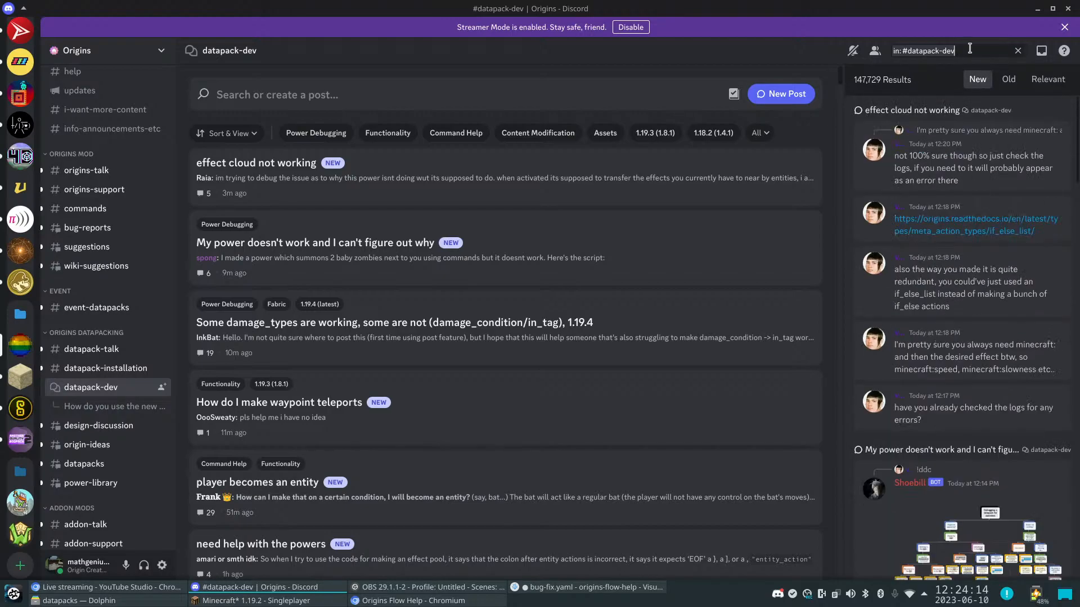
click(968, 52)
text(aut)
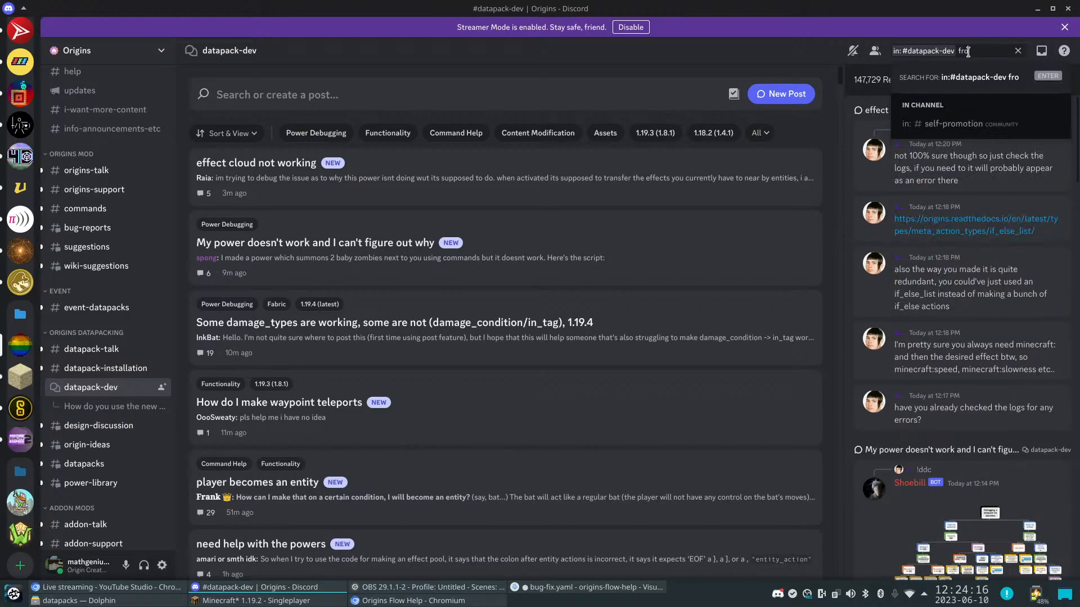
text(hor)
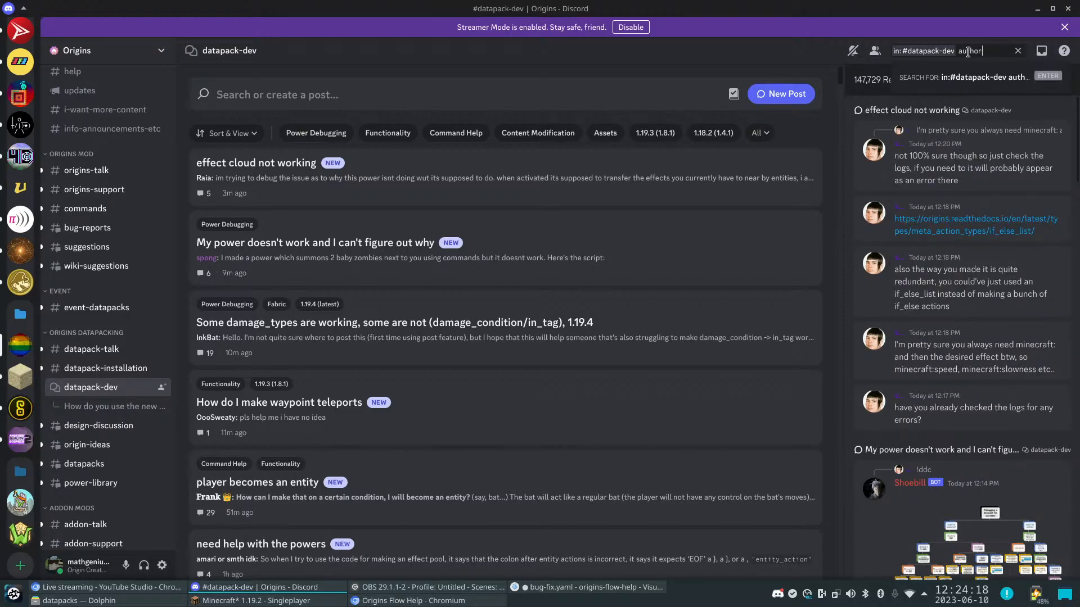
text(:mathg)
key(BackSpace)
key(BackSpace)
key(BackSpace)
key(BackSpace)
key(BackSpace)
key(BackSpace)
key(BackSpace)
key(BackSpace)
key(BackSpace)
key(BackSpace)
key(BackSpace)
key(BackSpace)
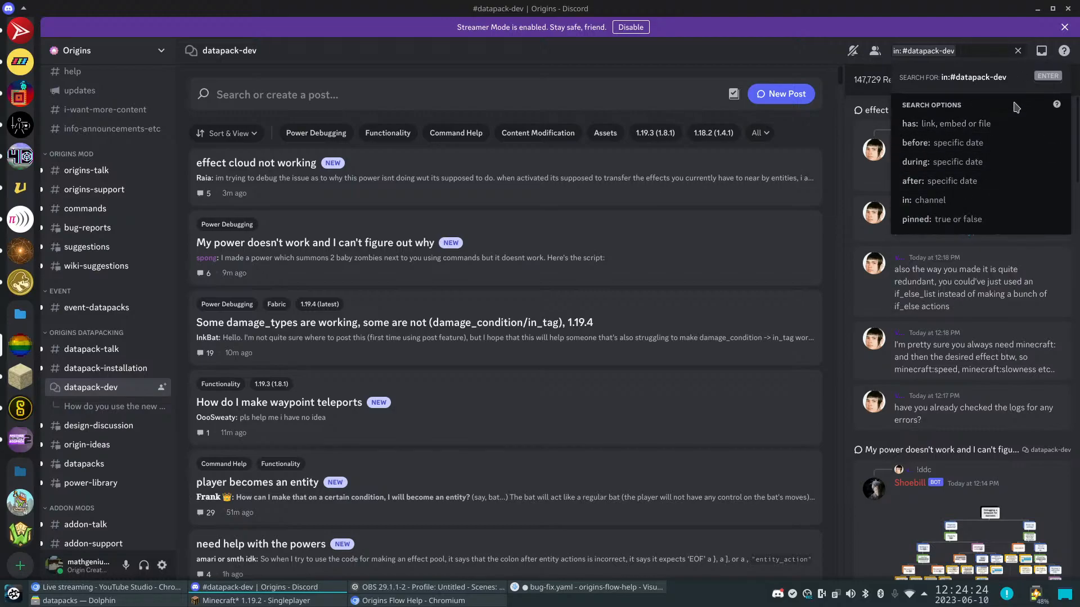
text(from)
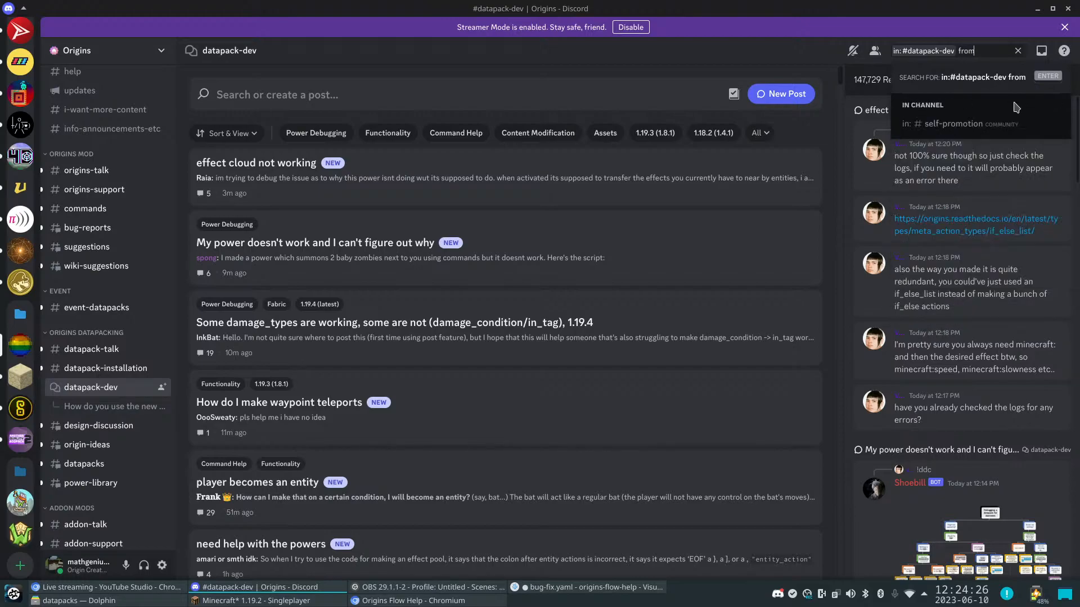
text(:mathgenius)
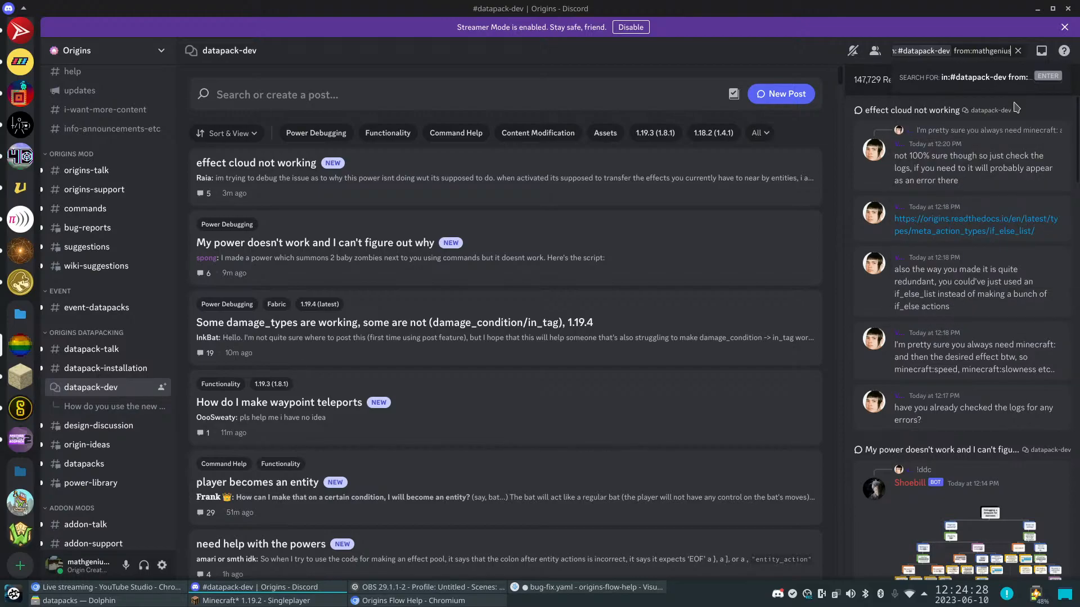
key(ctrl+a)
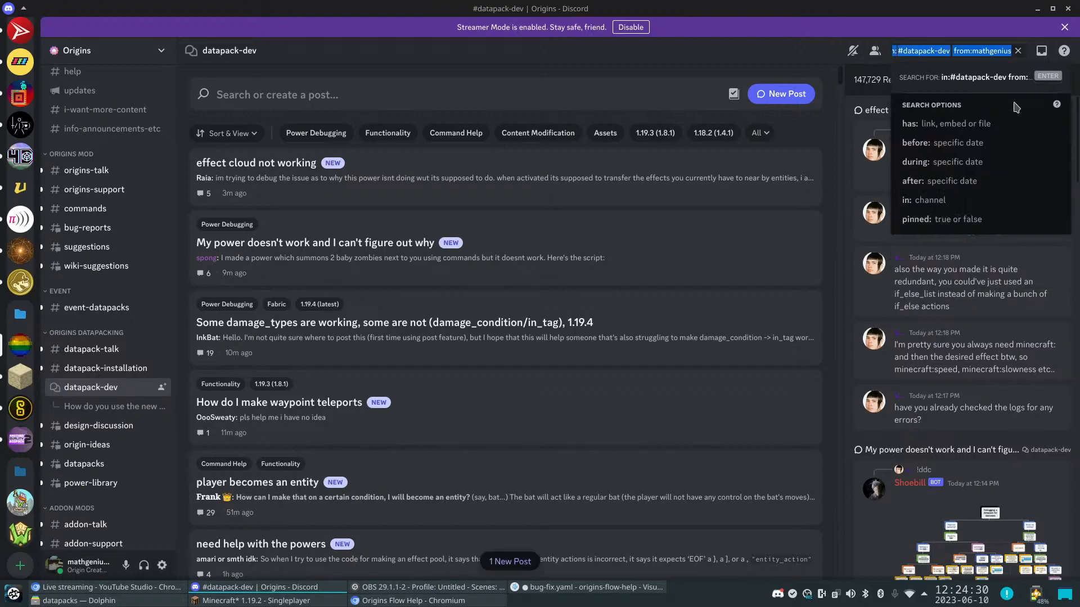
key(BackSpace)
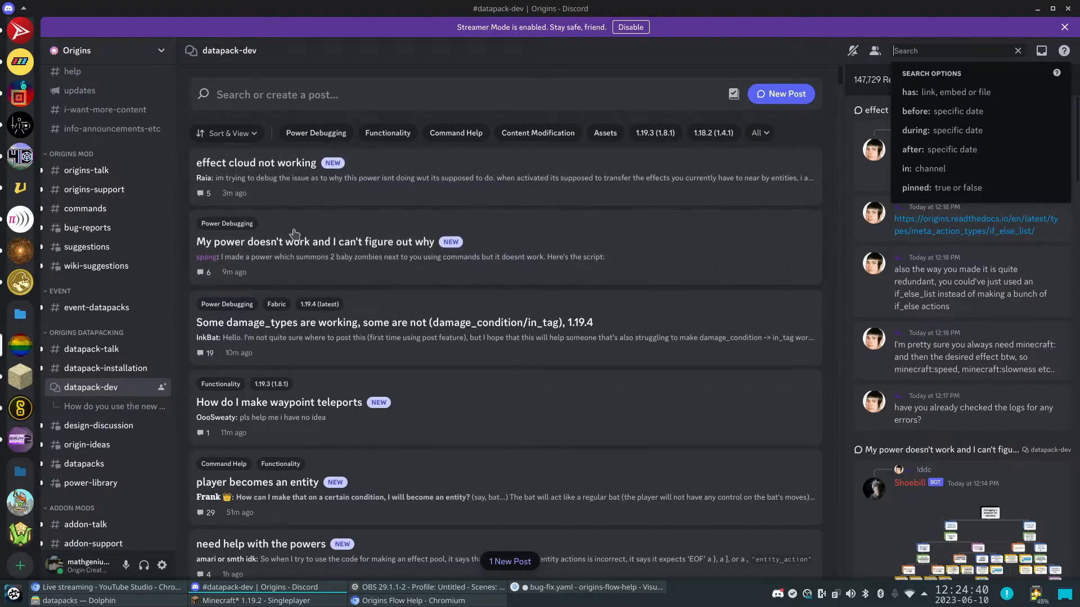
Switch to the Origins Flow Help page in Chromium and highlight the Robin's Apoli Additions link under the addon options
scroll(4, 214, up, 5)
scroll(4, 214, up, 3)
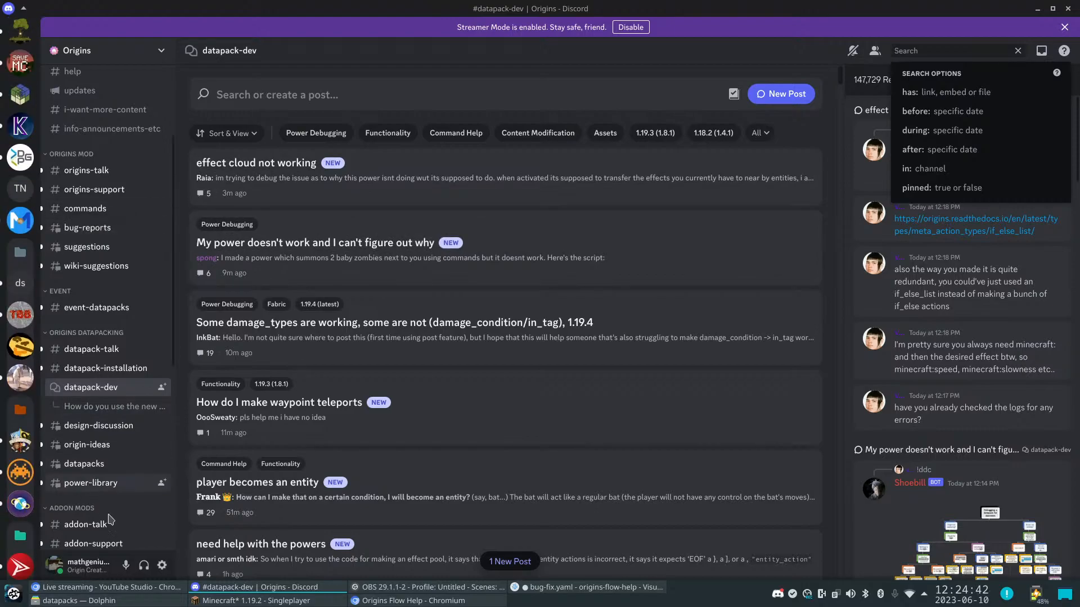
click(156, 589)
click(413, 601)
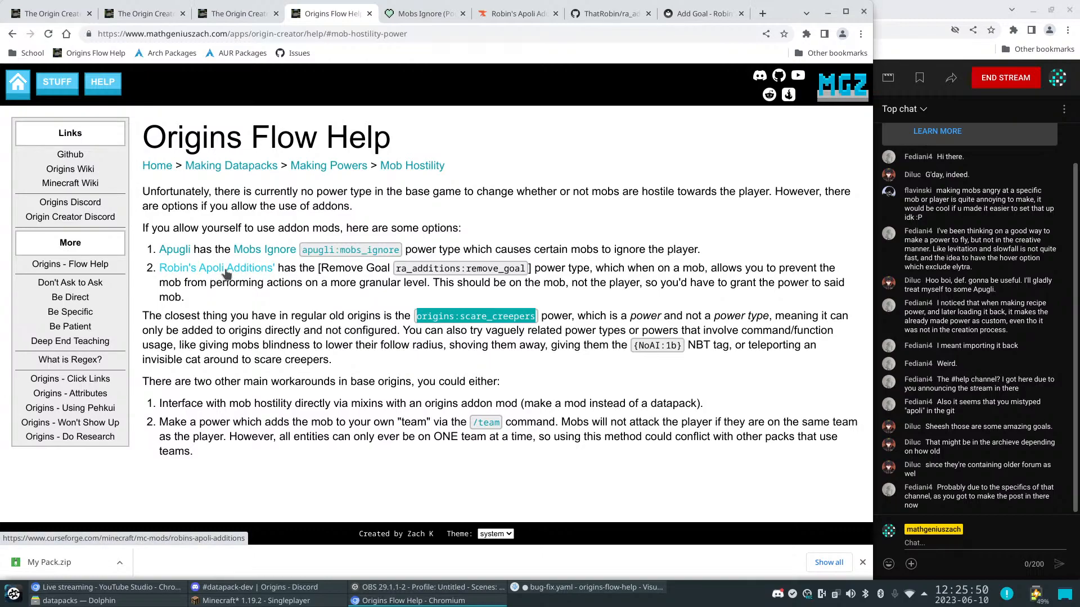
drag(280, 268, 159, 271)
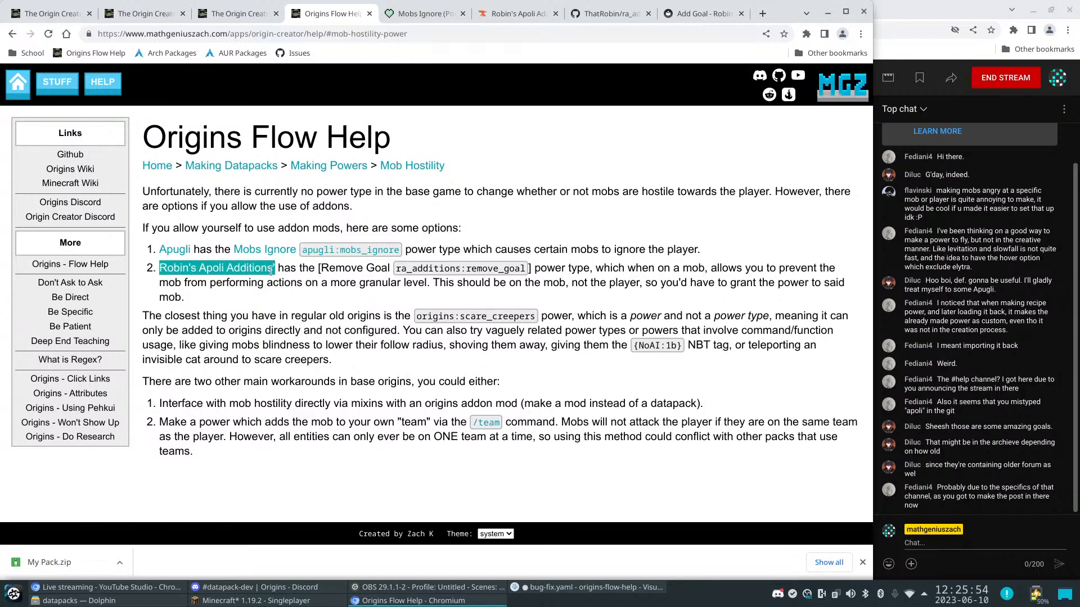
Switch to Visual Studio Code and undo the unsaved edits in bug-fix.yaml
click(584, 588)
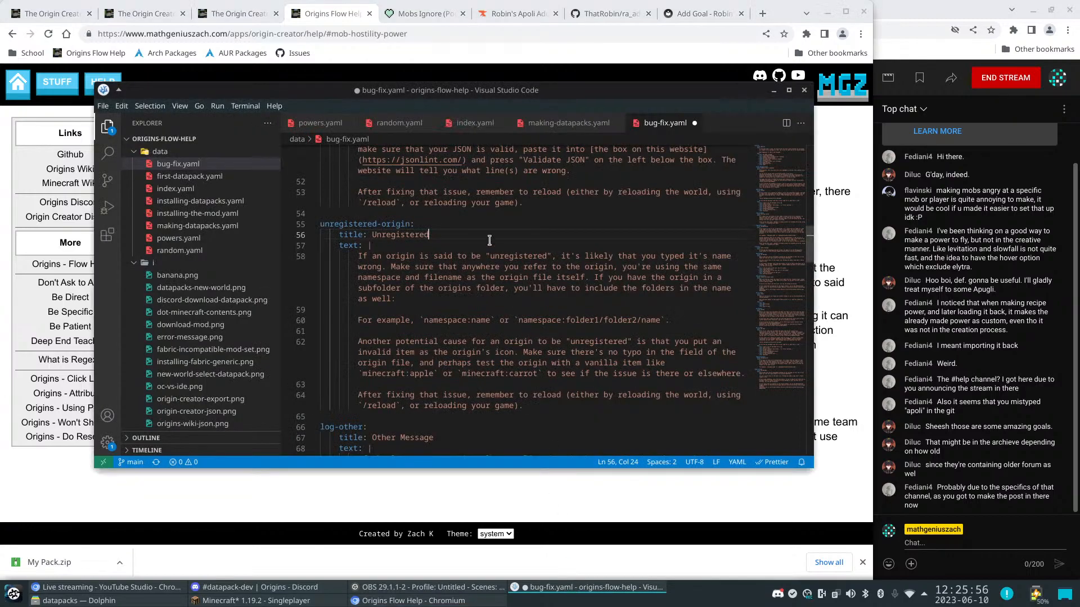
key(ctrl+z)
key(ctrl+z)
key(ctrl+z)
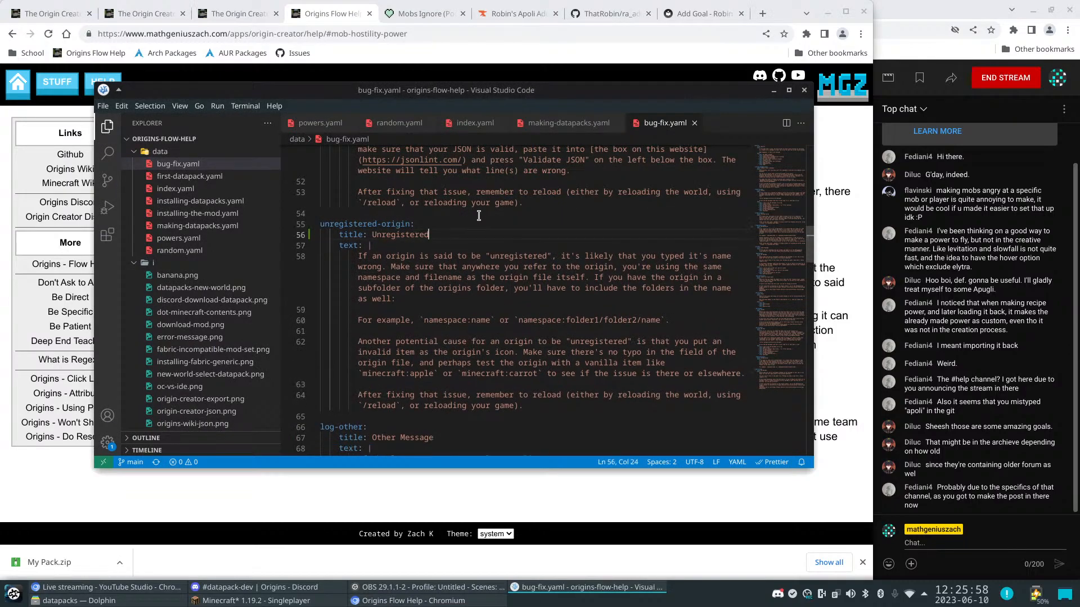
Open powers.yaml and search for "robin's" to locate the Robin's Apoli Additions line in the Mob Hostility entry
drag(361, 92, 501, 122)
click(404, 153)
drag(427, 120, 591, 100)
click(690, 331)
key(ctrl+f)
text(robin)
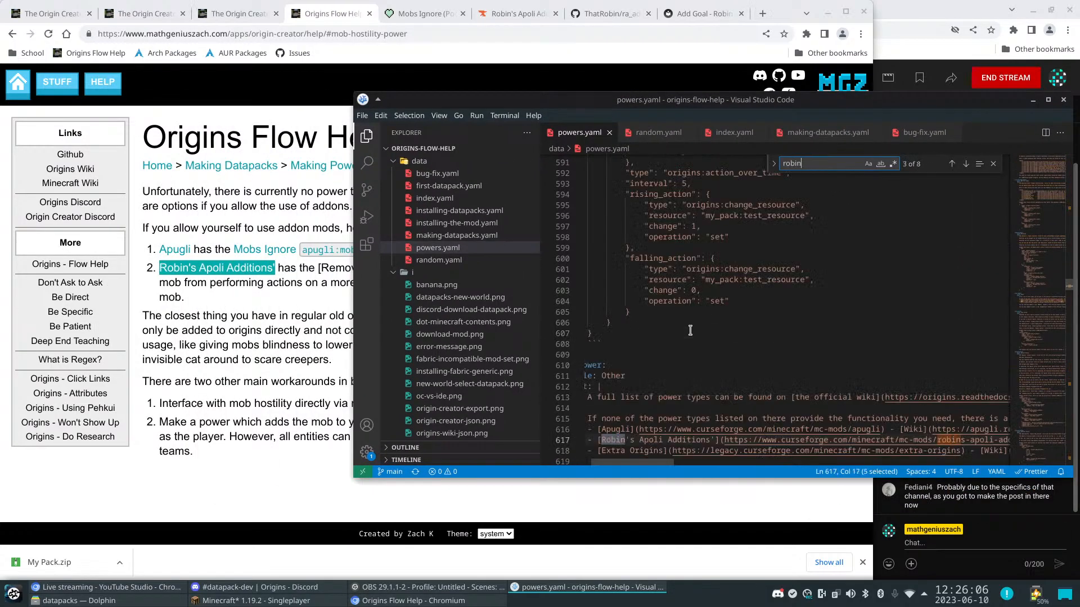
text('s)
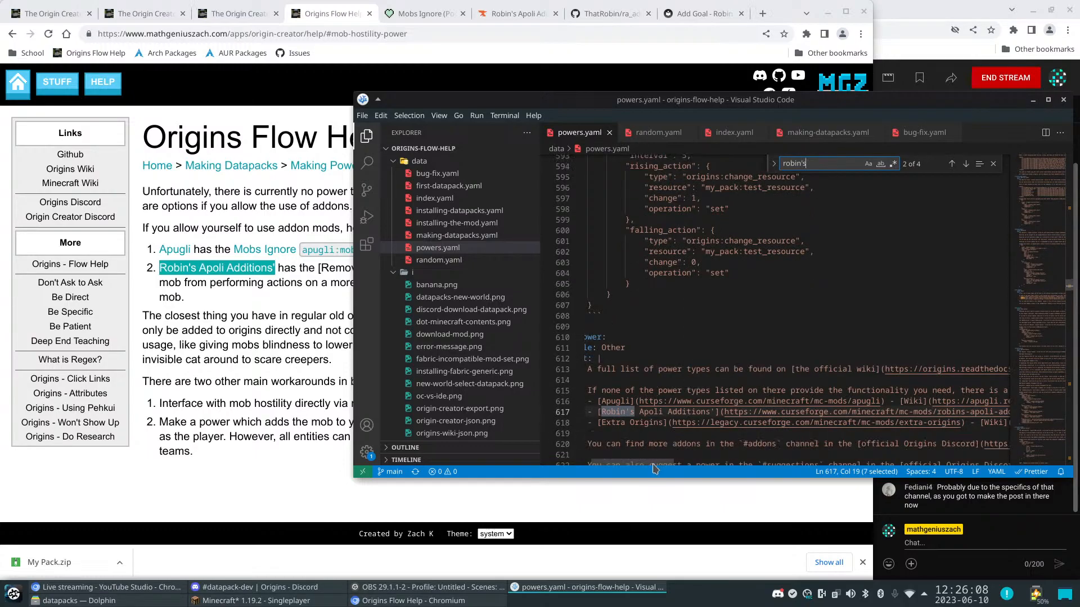
scroll(664, 461, right, 5)
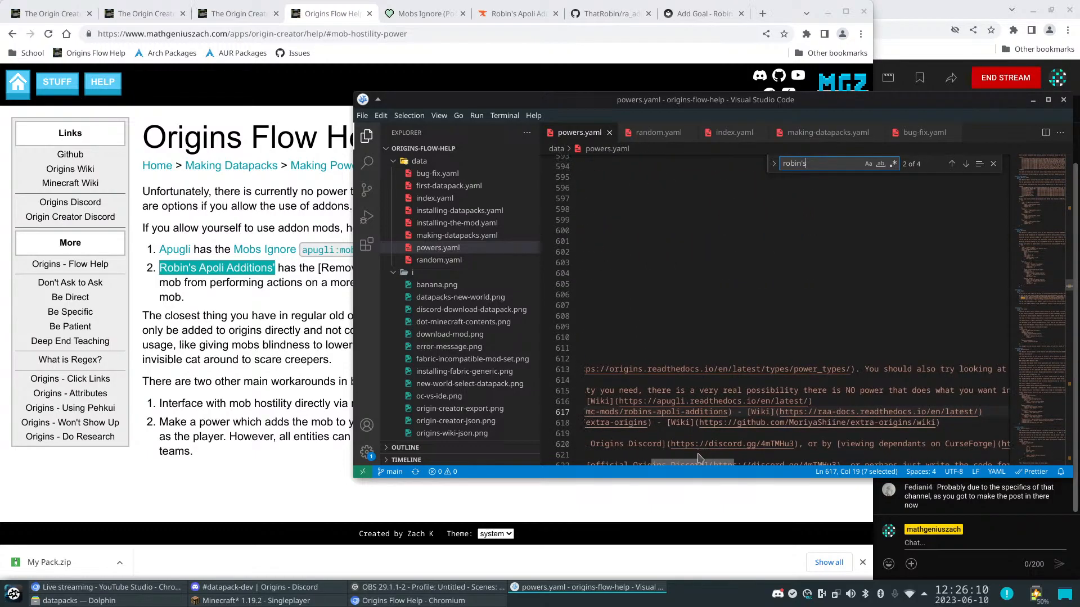
scroll(690, 450, left, 2)
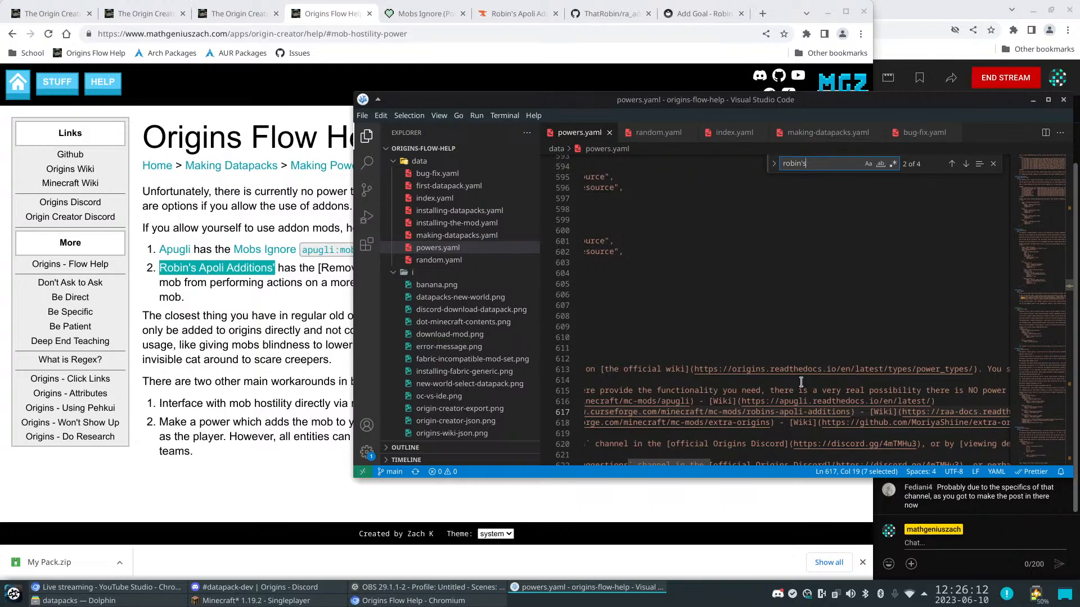
click(952, 164)
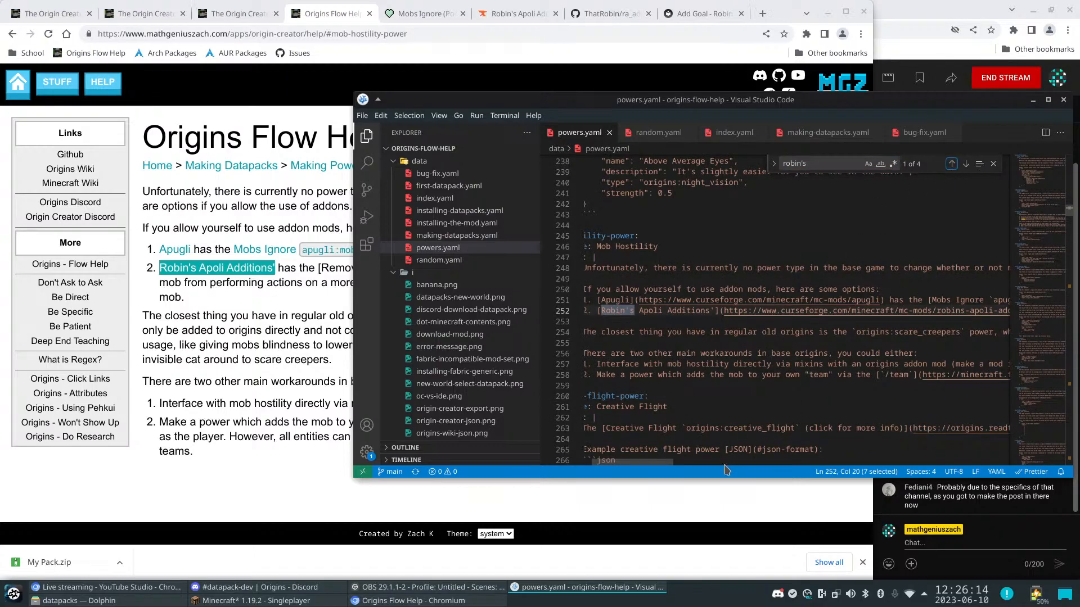
Add an empty link target () after the bracketed Remove Goal text on line 252 of powers.yaml
drag(650, 463, 740, 466)
click(805, 310)
text(())
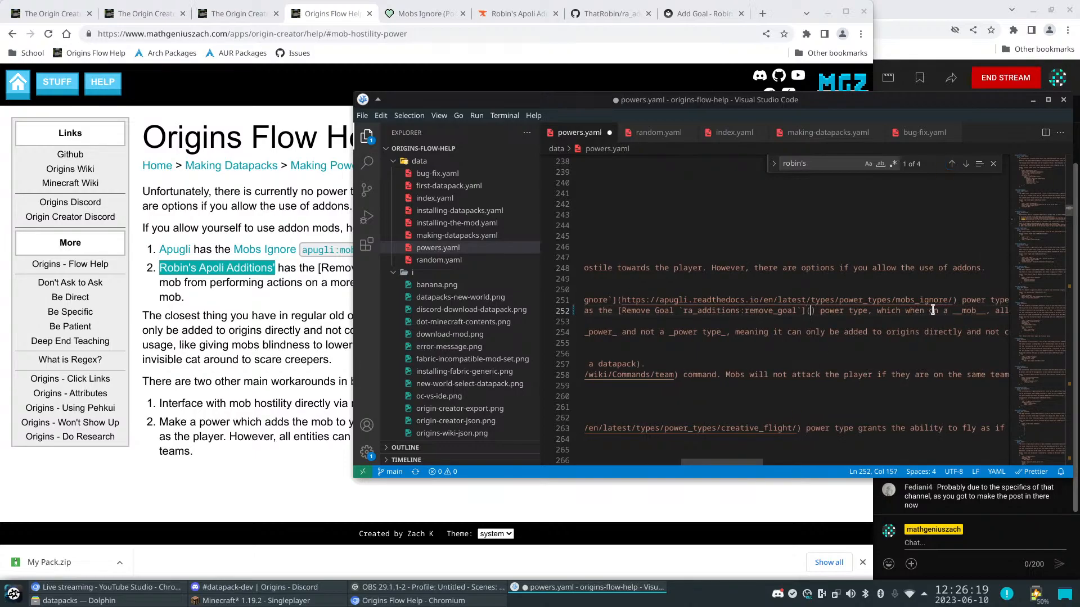
Open the Remove Goal page in the Robin's Apoli Additions documentation, select its address and return to powers.yaml
click(702, 13)
key(alt+Left)
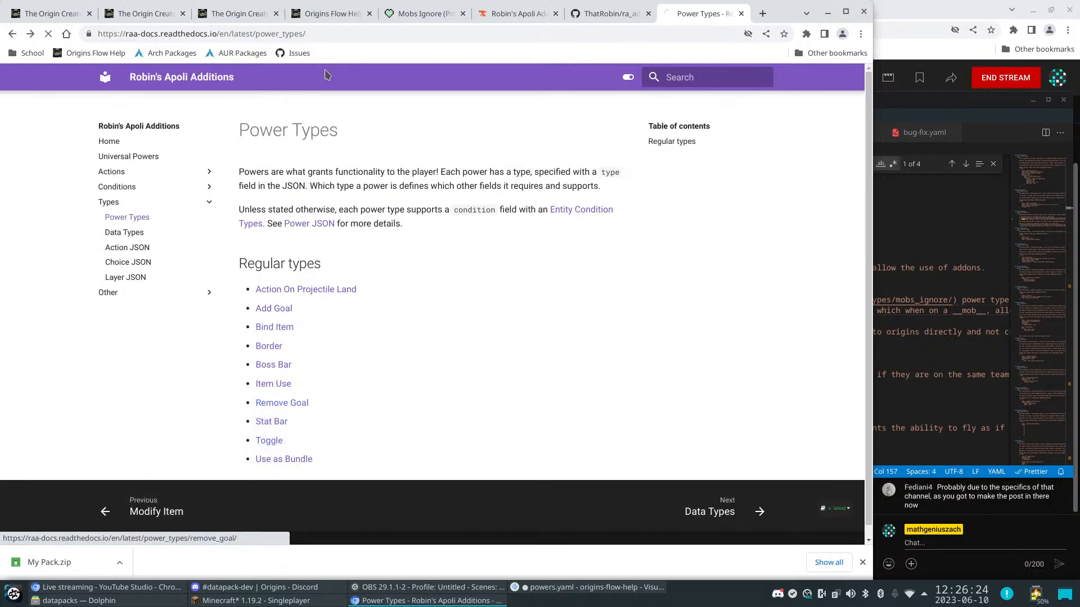
click(282, 405)
click(325, 34)
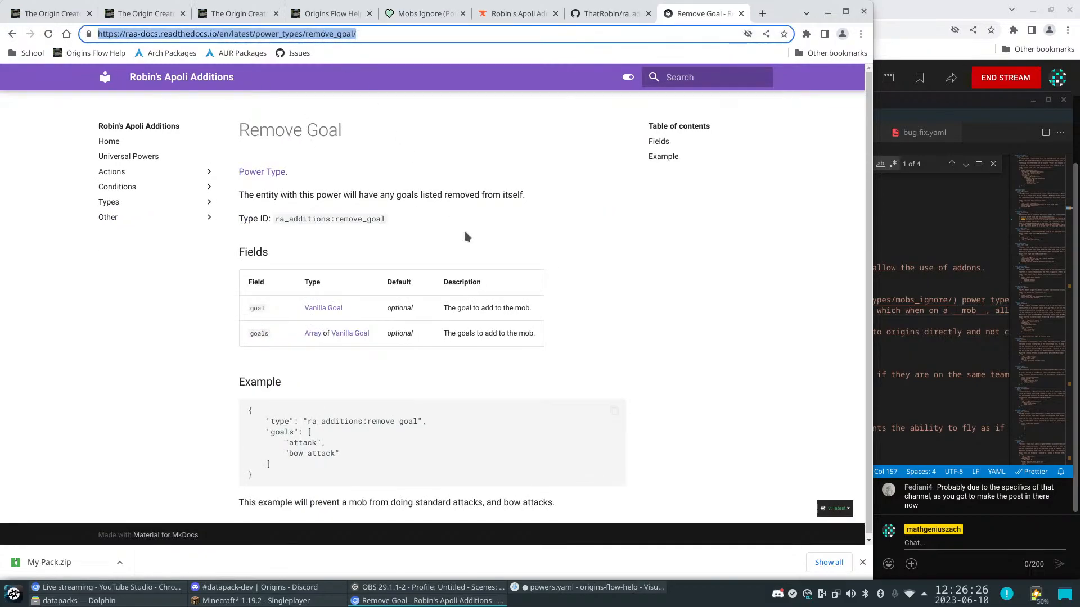
click(979, 320)
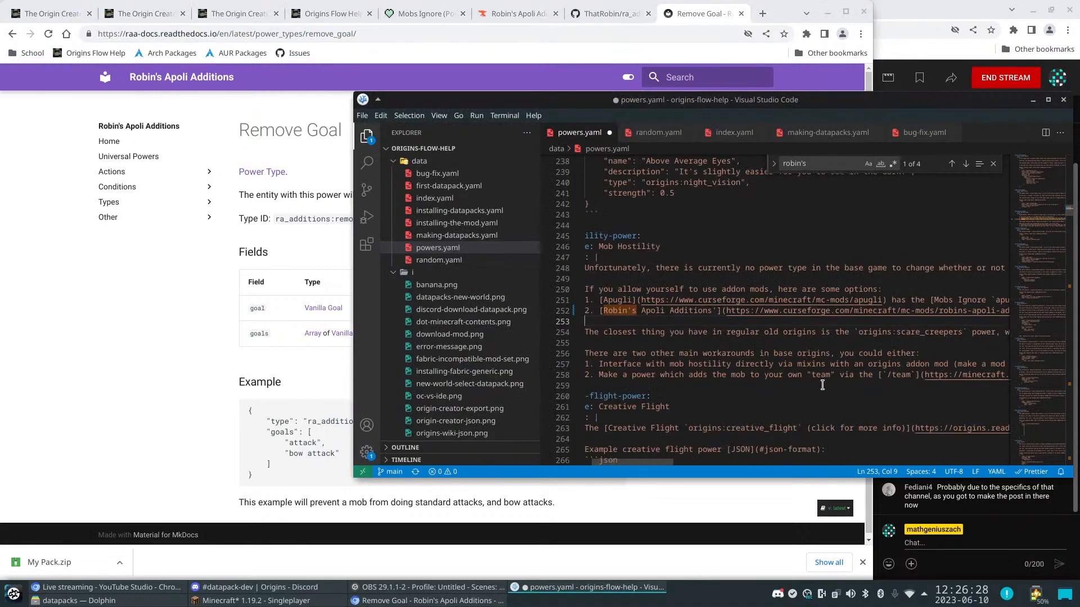
drag(629, 463, 726, 454)
Copy the address of the documentation's Power Types page and paste it as the Remove Goal link target in powers.yaml
click(10, 35)
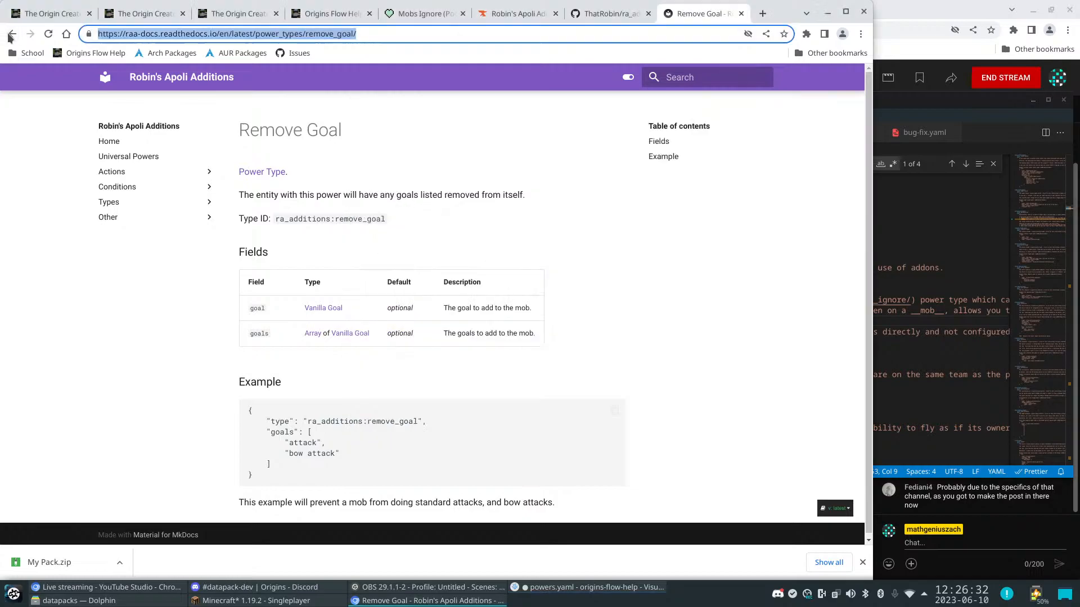
click(338, 34)
key(ctrl+c)
click(939, 320)
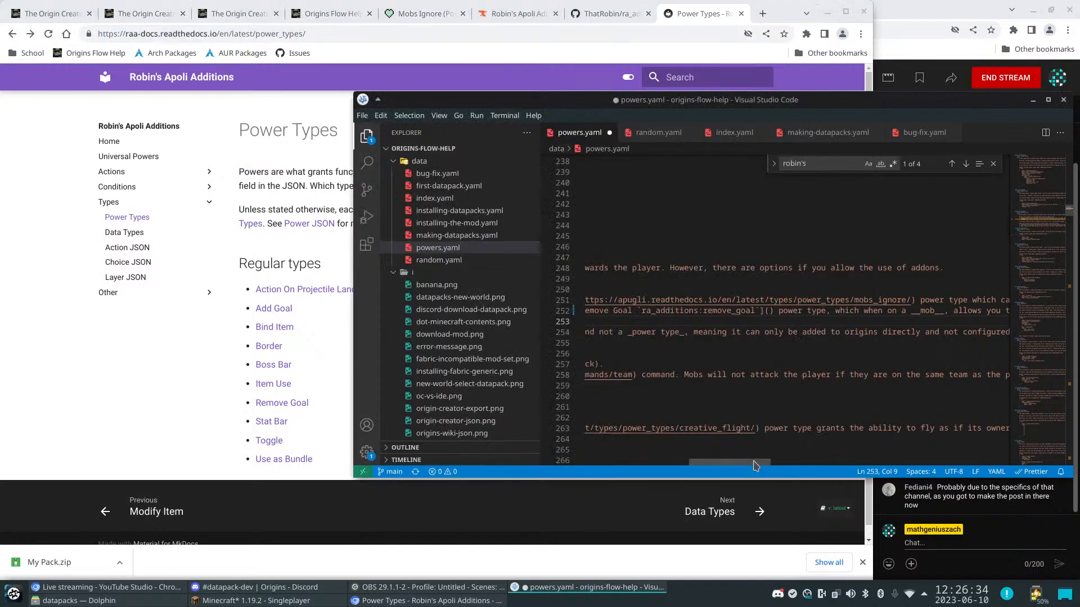
click(765, 311)
key(ctrl+v)
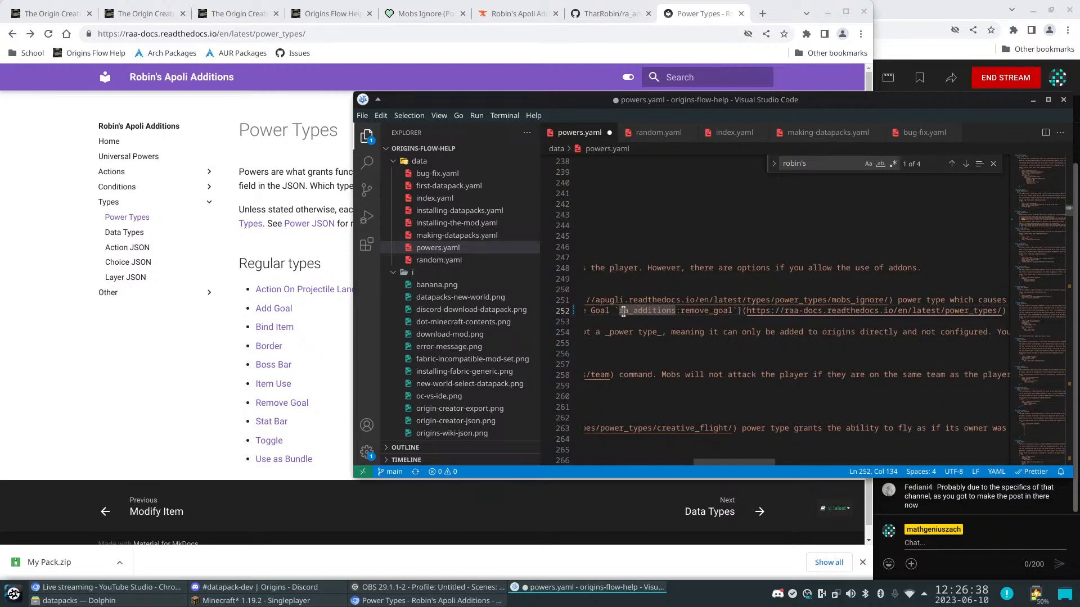
Extend the link text after `ra_additions:remove_goal` with "and Add Goal"
click(739, 311)
text(and )
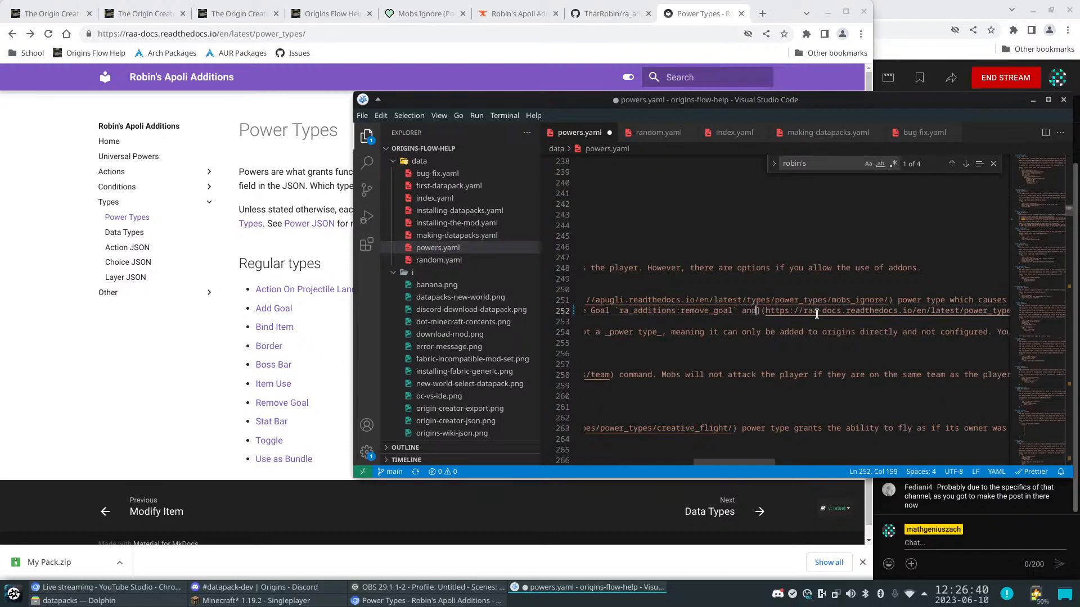
text(Add Goal)
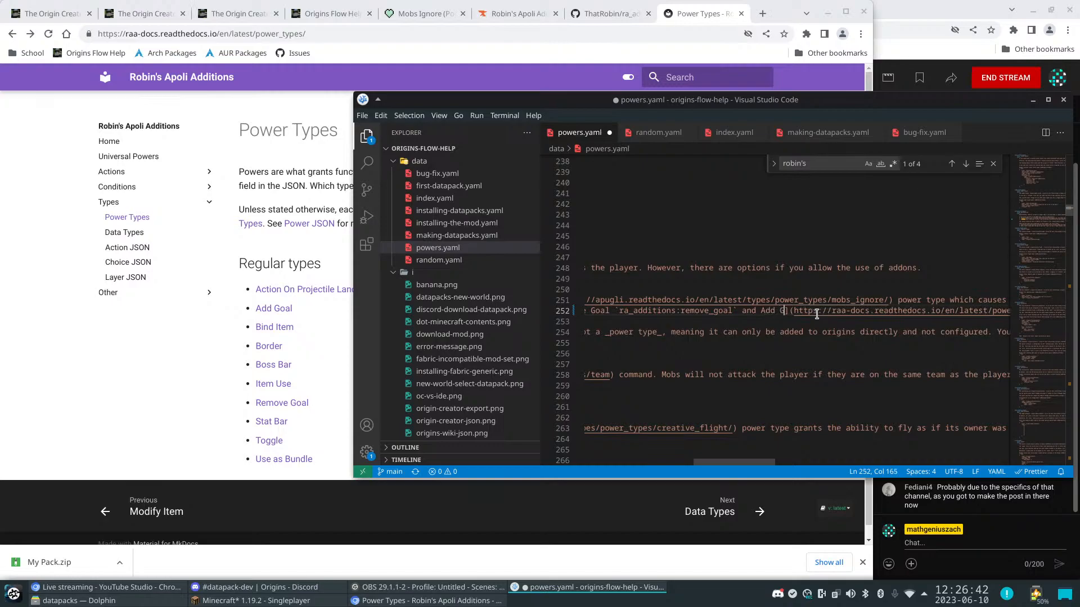
Append `ra_additions:add_goal` after Add Goal by adapting a copy of the remove_goal identifier, and save powers.yaml
drag(735, 311, 616, 311)
key(ctrl+c)
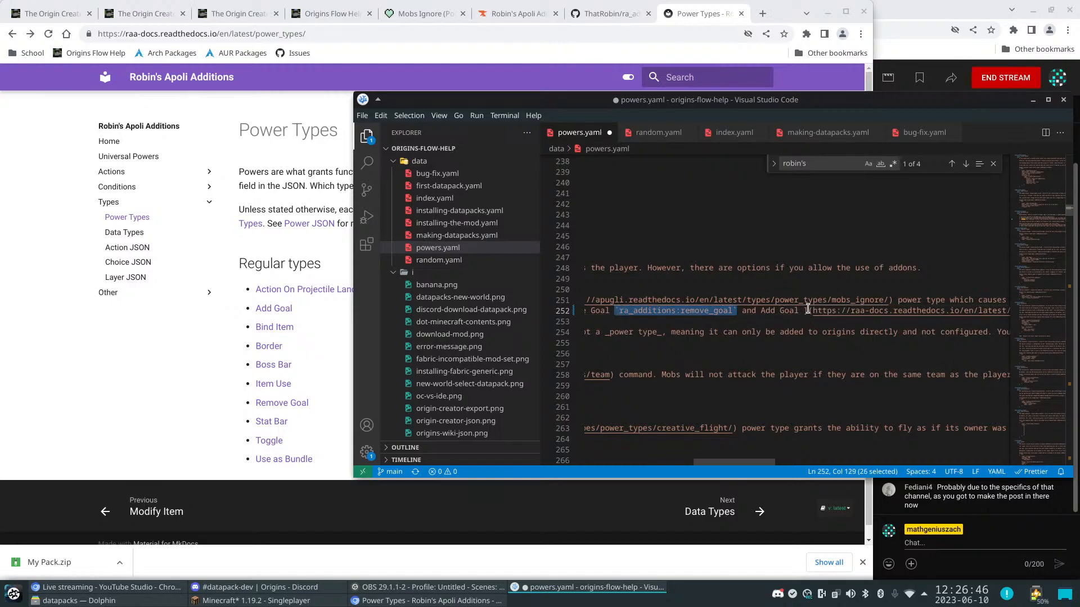
click(809, 311)
key(ctrl+v)
key(BackSpace)
key(BackSpace)
key(BackSpace)
key(BackSpace)
key(BackSpace)
key(BackSpace)
text(add)
key(ctrl+s)
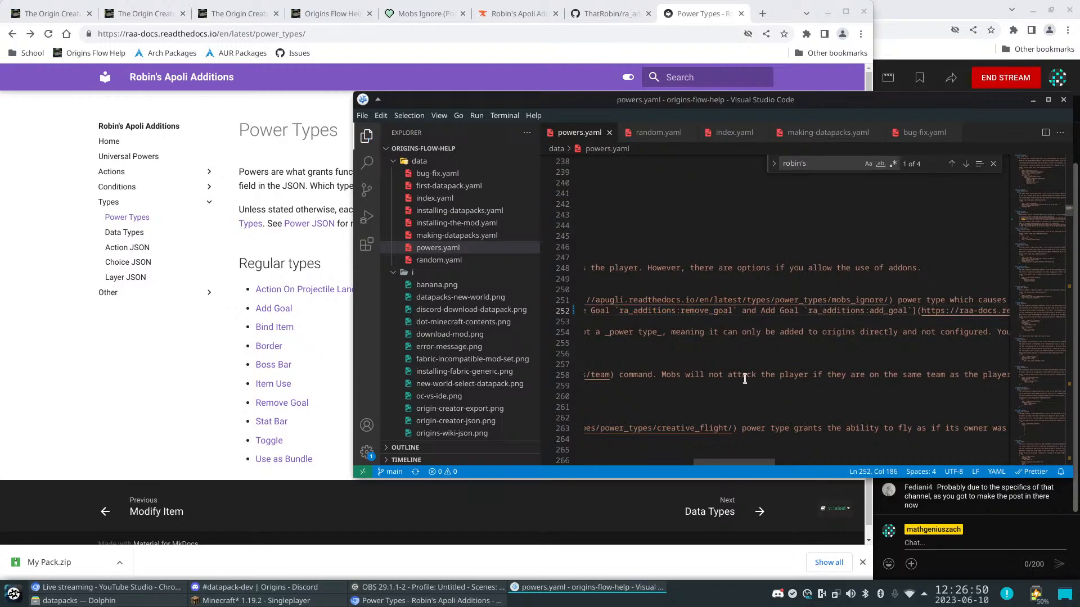
Return to the Mob Hostility help page in the browser and highlight the bracketed Remove Goal text
drag(752, 462, 802, 465)
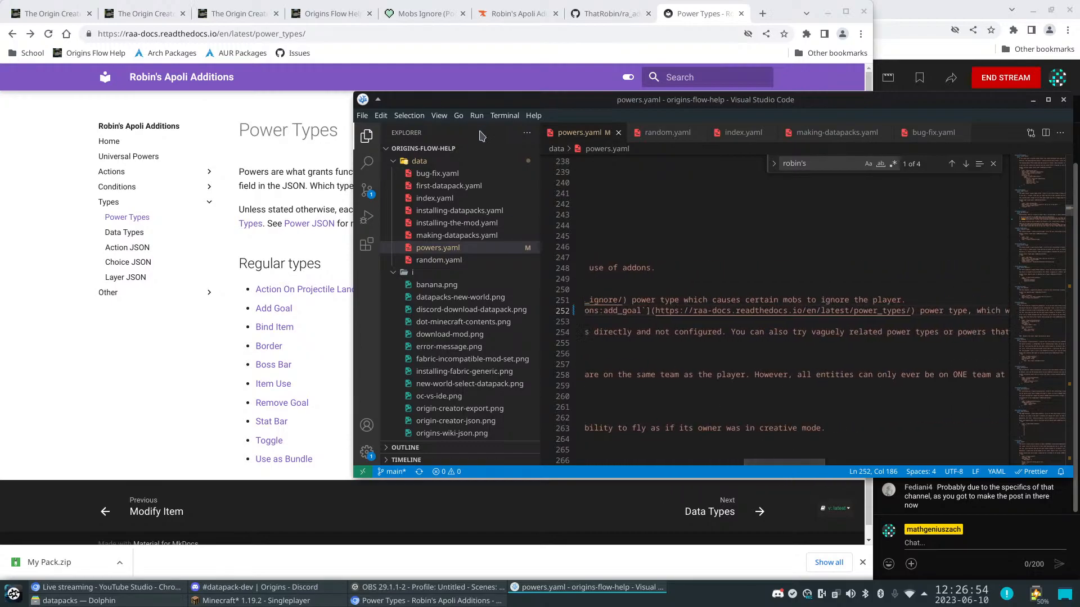
click(606, 14)
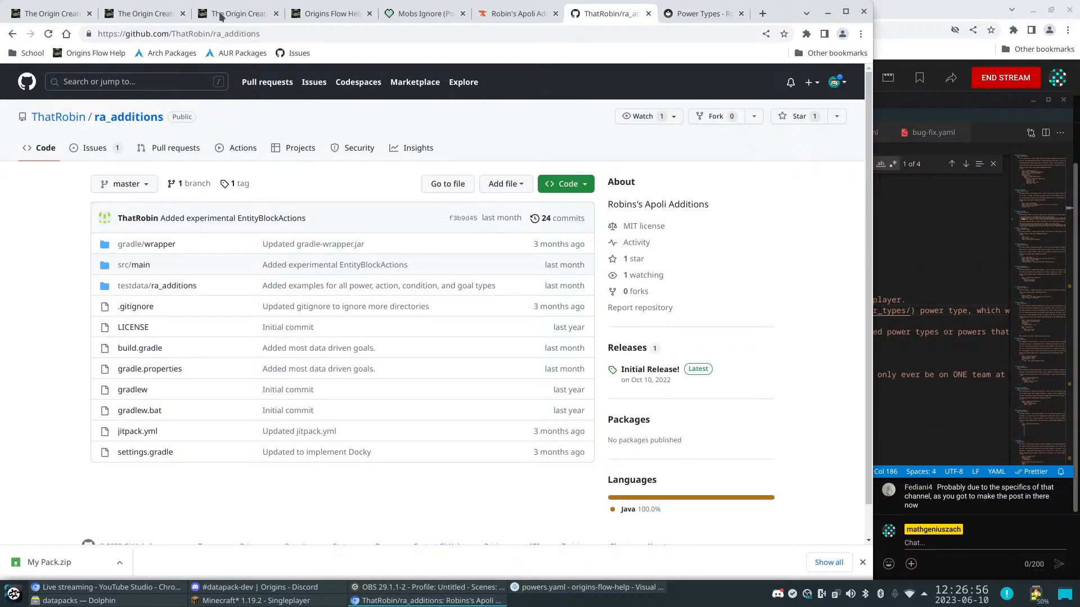
click(316, 15)
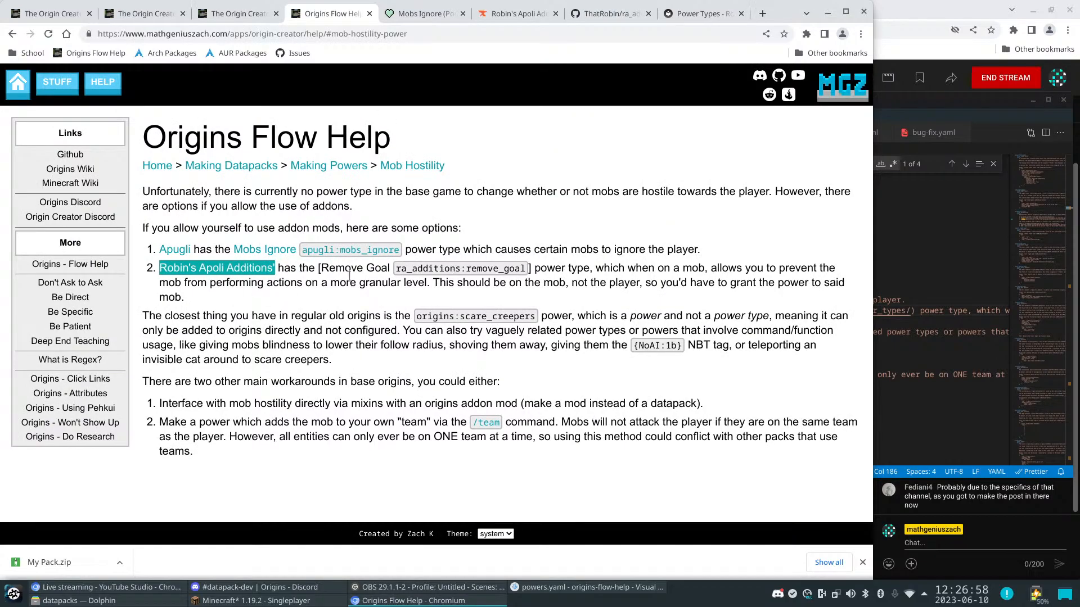
drag(316, 268, 532, 268)
click(581, 268)
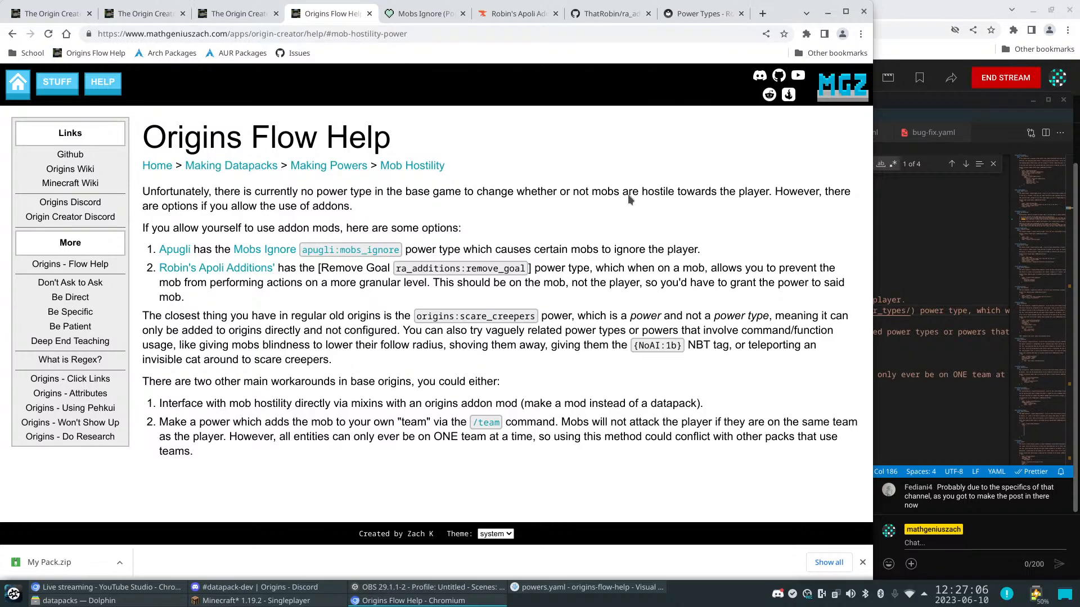
Check the livestream chat and highlight the Mobs Ignore `apugli:mobs_ignore` power type on the Mob Hostility help page
click(904, 12)
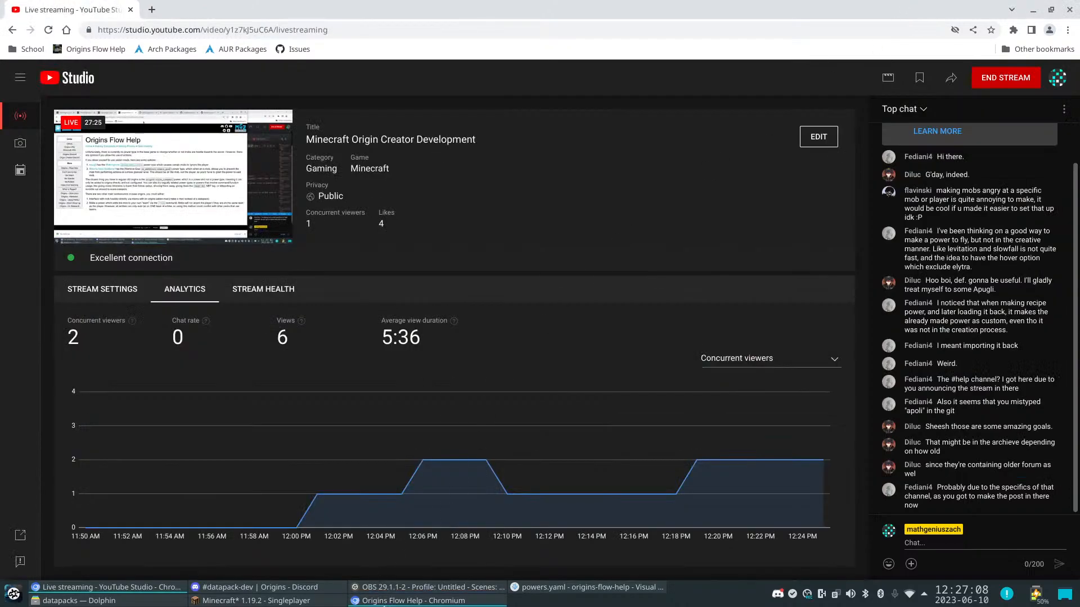
click(381, 602)
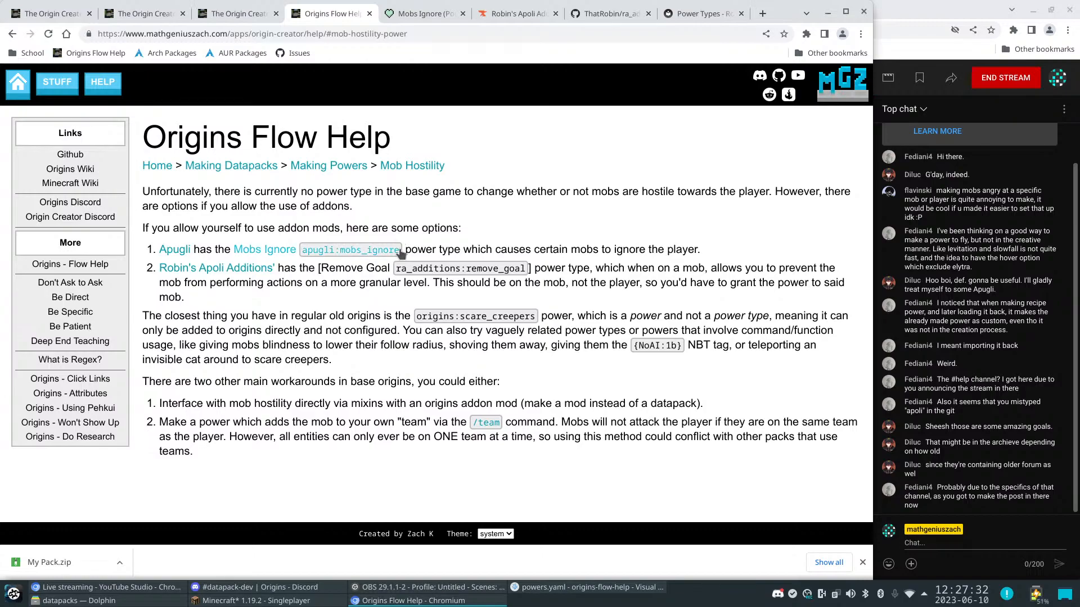
drag(406, 250, 235, 249)
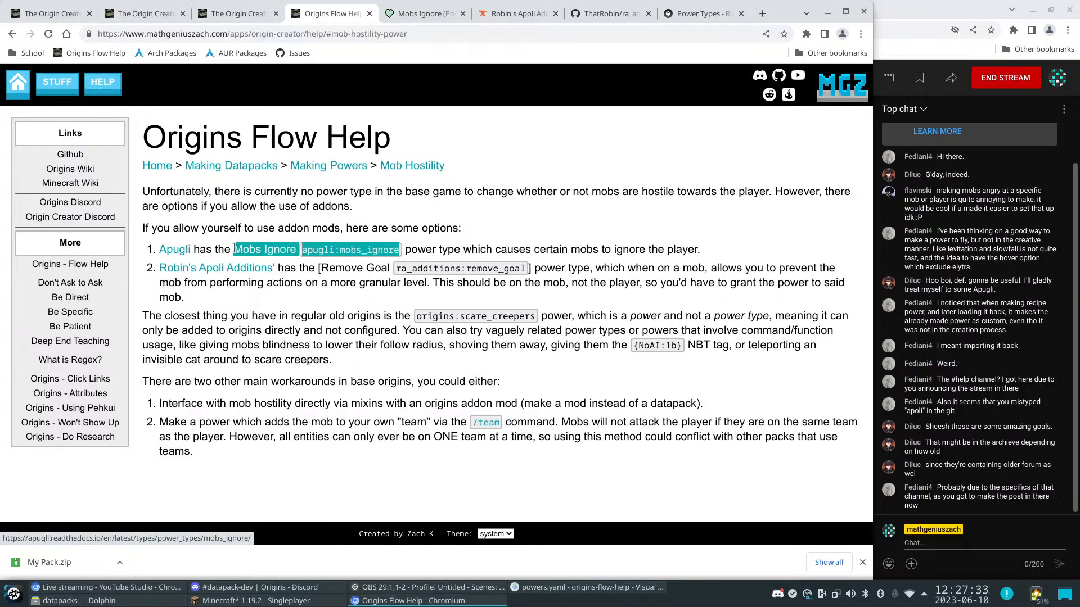
click(437, 251)
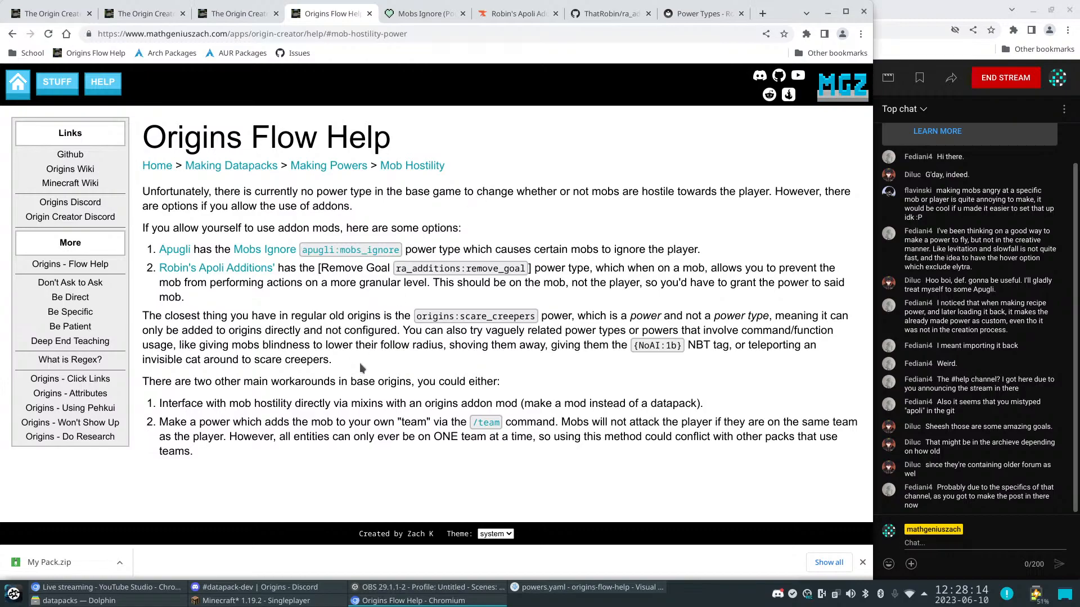
Switch to Minecraft and give yourself the effect with `/effect give @s minecraft:levitation`
click(195, 601)
click(524, 142)
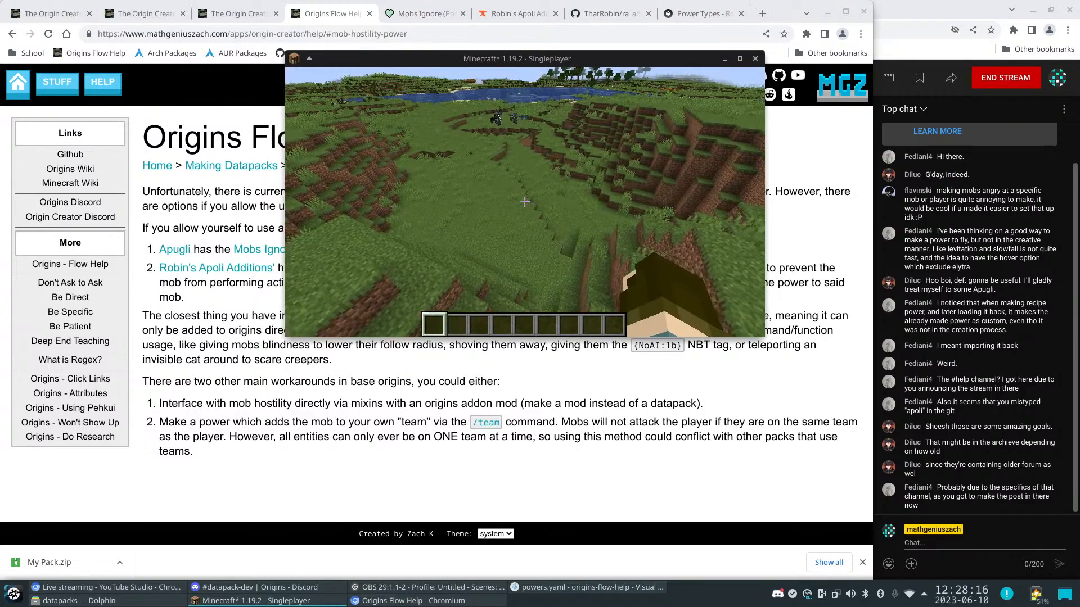
key(slash)
text(e)
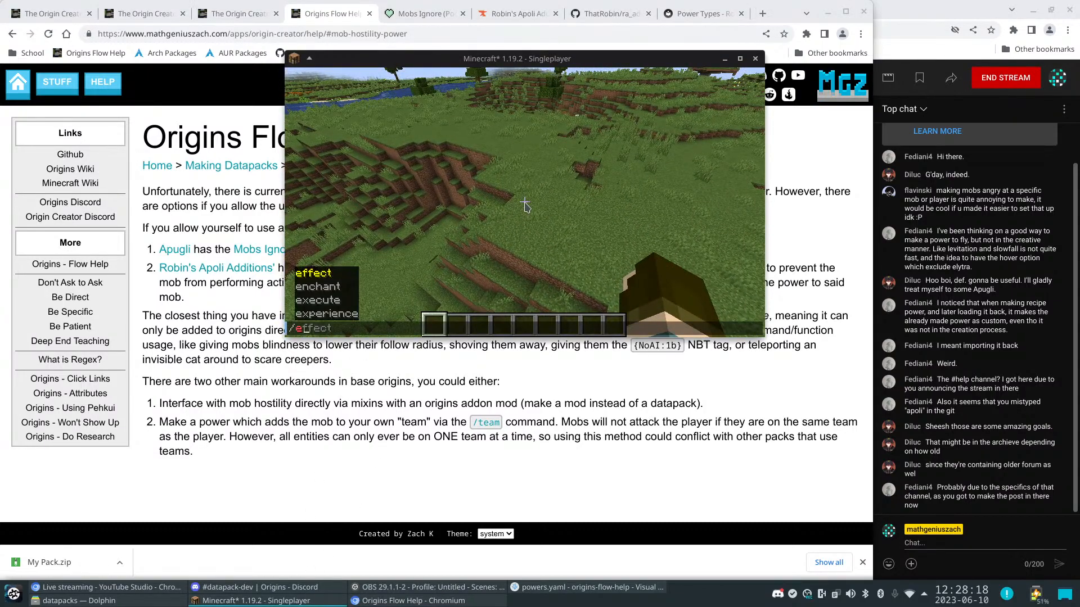
text(ffect give)
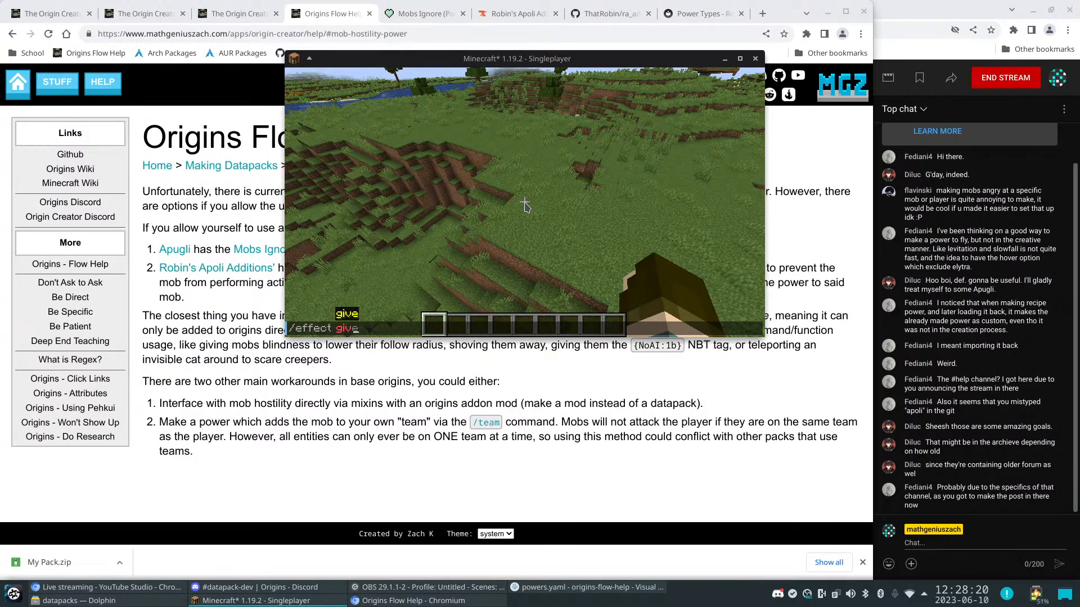
text( @s minecraft:levitation)
key(Tab)
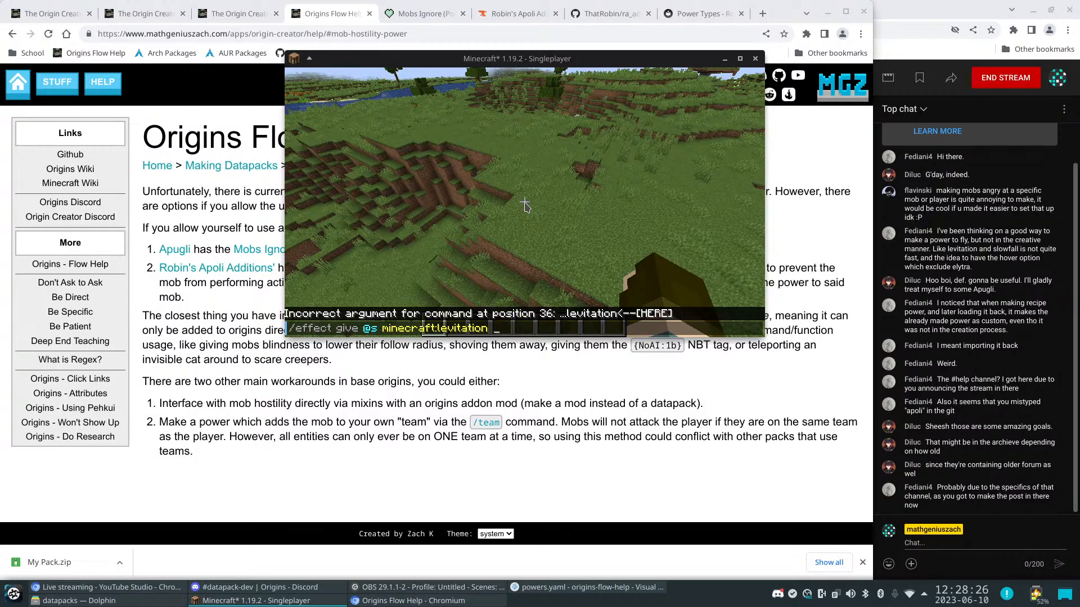
key(Return)
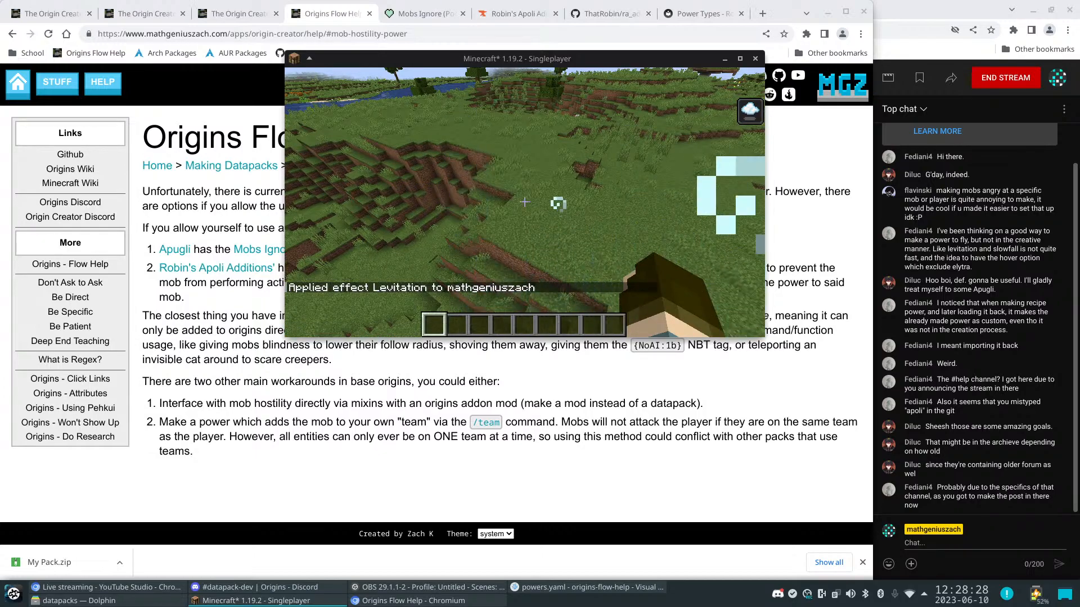
Reapply levitation to yourself with a duration of 10000 seconds and an amplifier of 255
key(slash)
key(Up)
text(2)
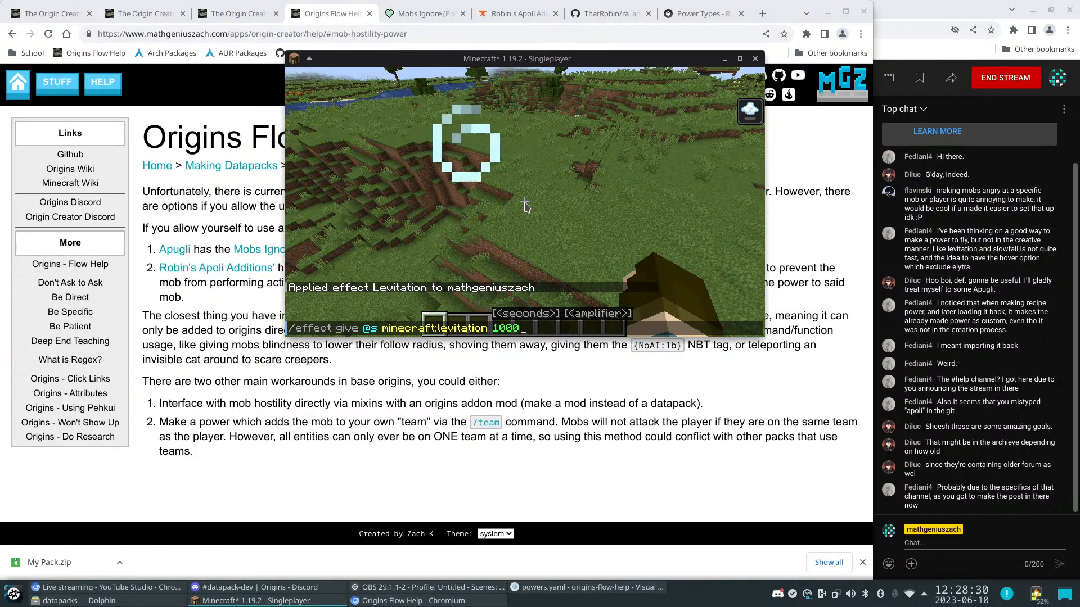
key(BackSpace)
text(100)
key(BackSpace)
text(00 255)
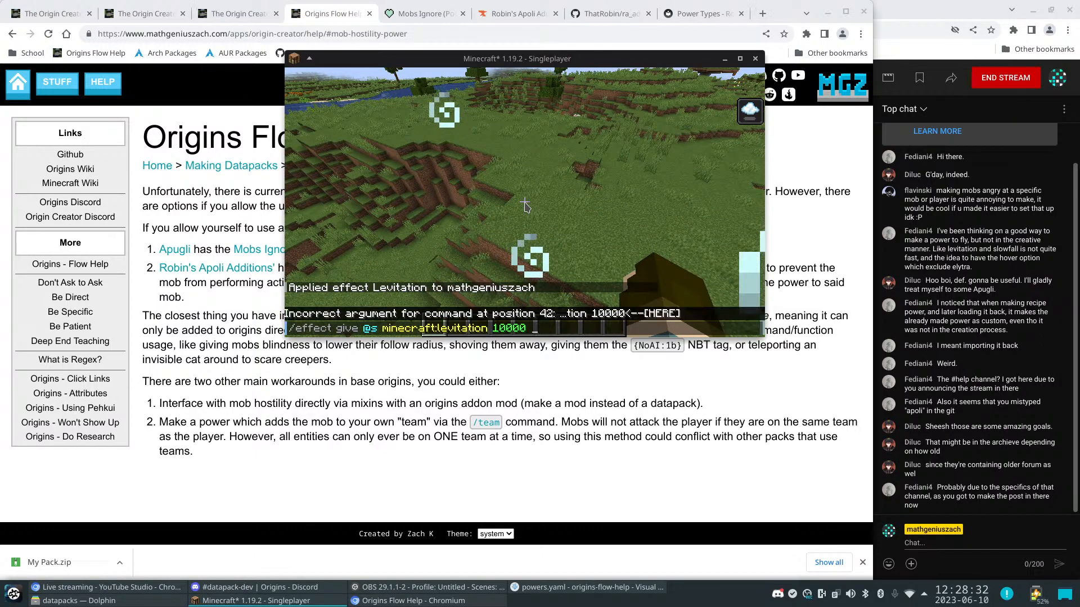
key(Return)
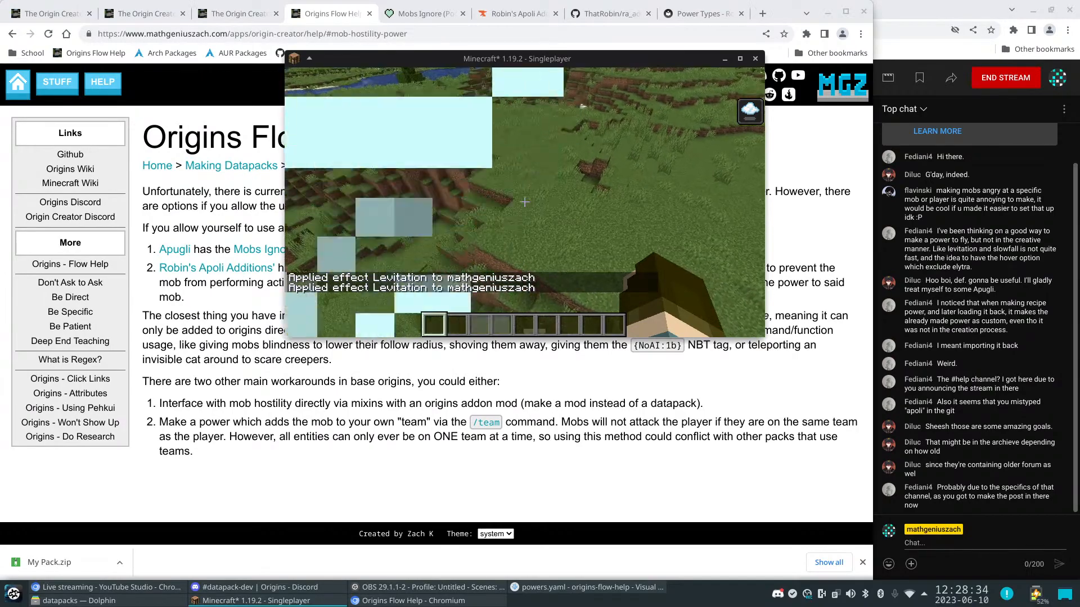
Show the player in third-person view and move forward under the levitation effect
key(F5)
key(w)
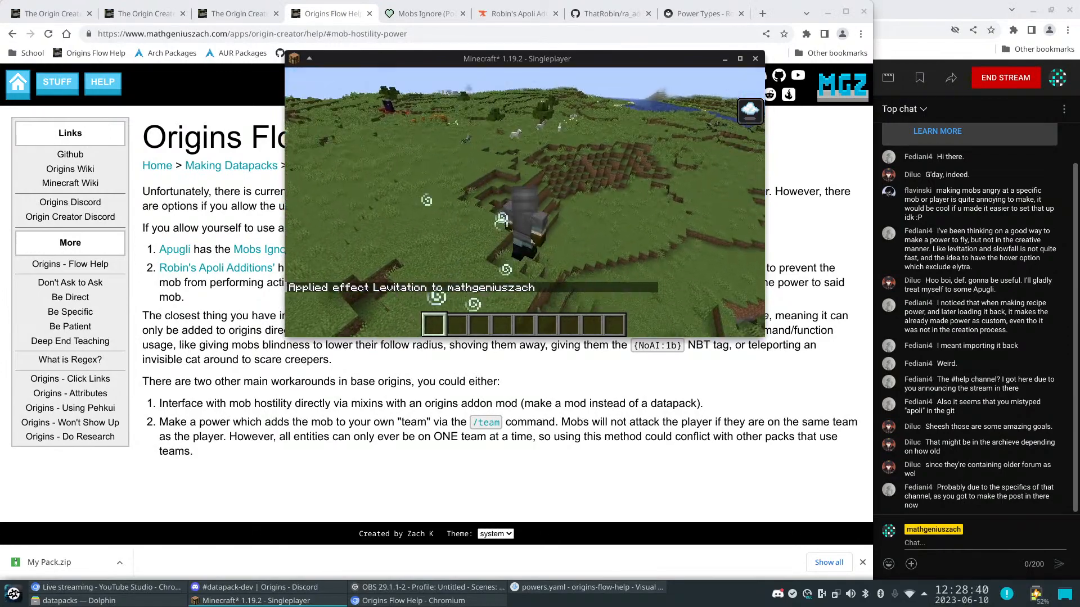
key(w)
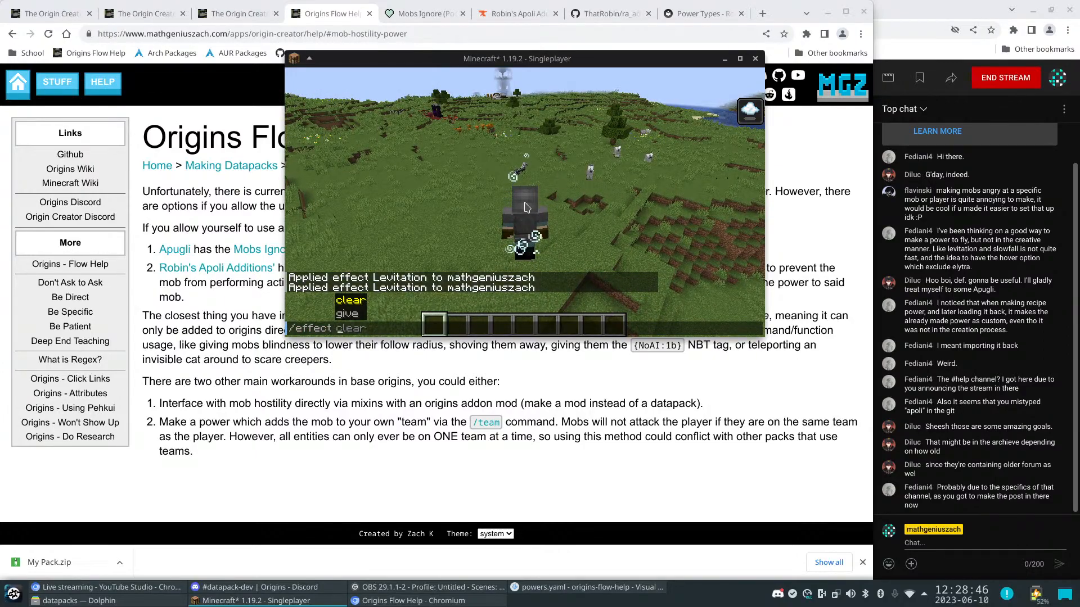
Clear all effects from the player and set the game mode to survival
key(Return)
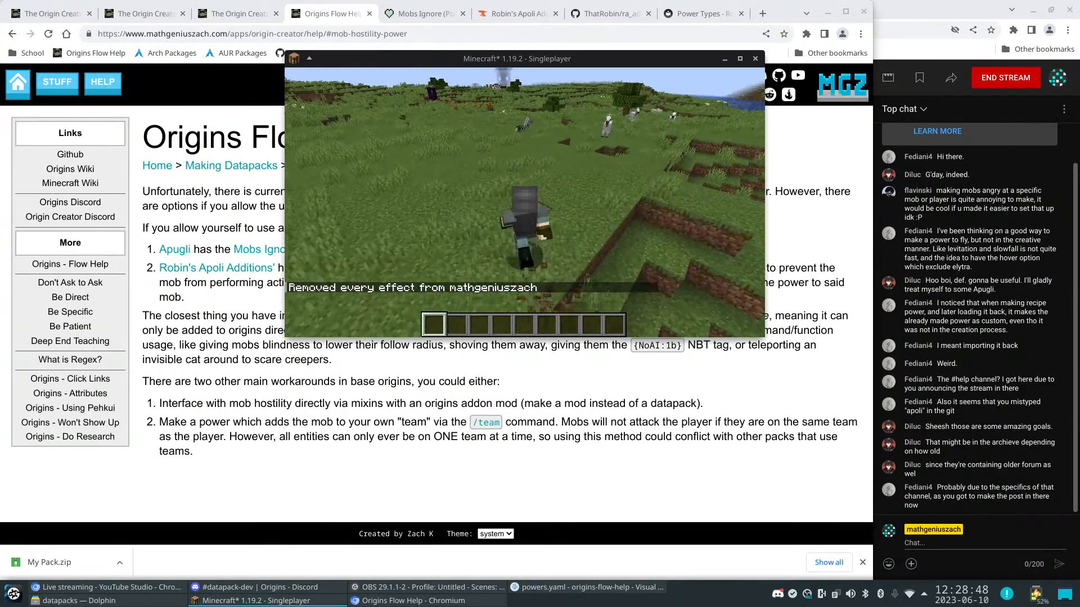
text(sur)
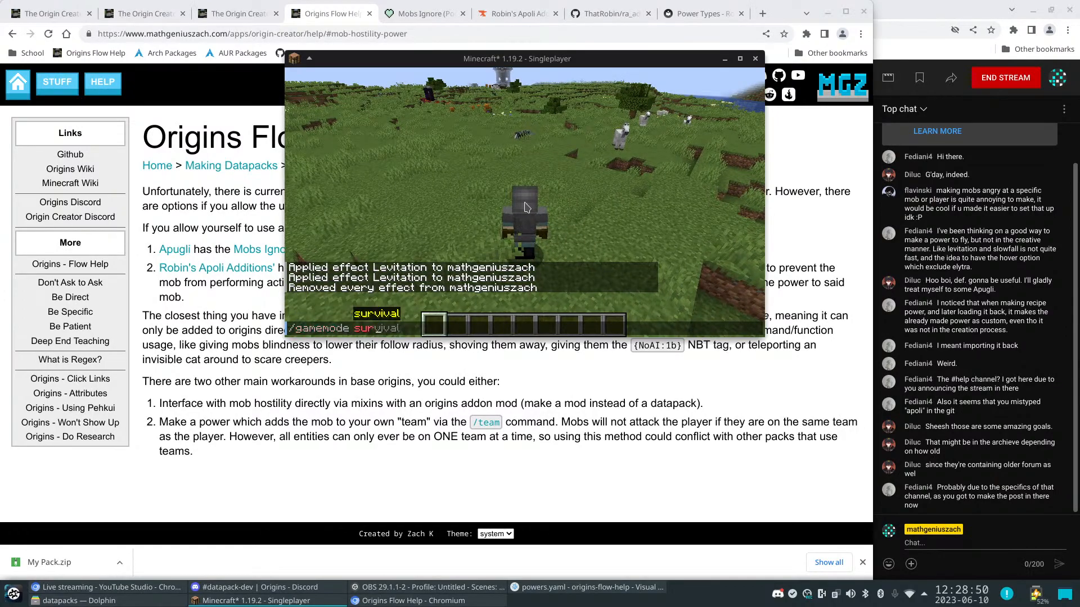
Rerun the earlier levitation command from the command history while in survival mode
key(slash)
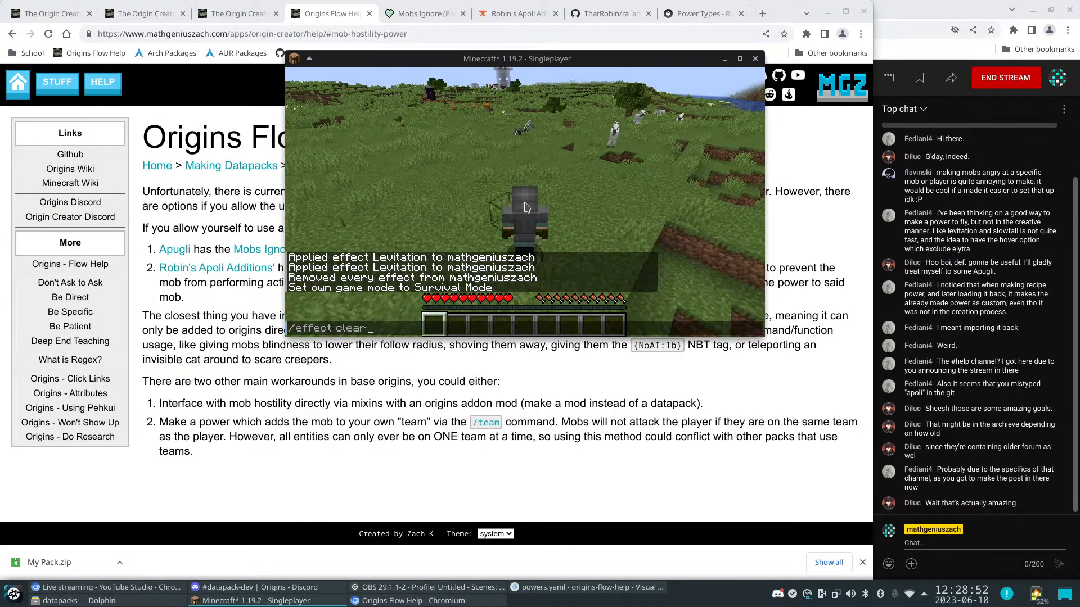
key(Up)
key(Return)
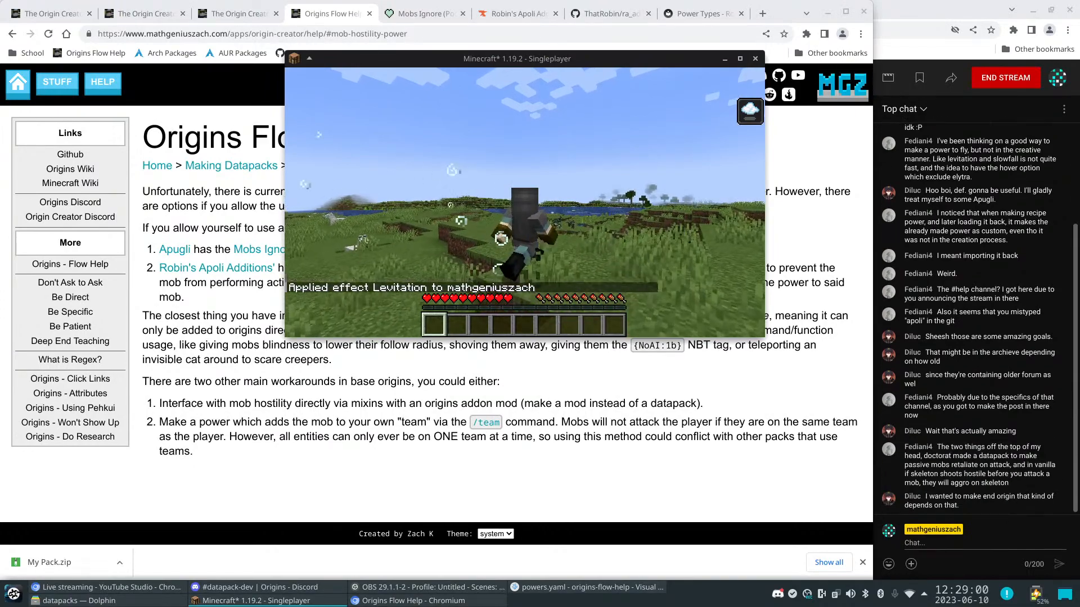
Move the player forward, backward and sideways across the grassland and ledges to examine movement under levitation in survival mode
key(w)
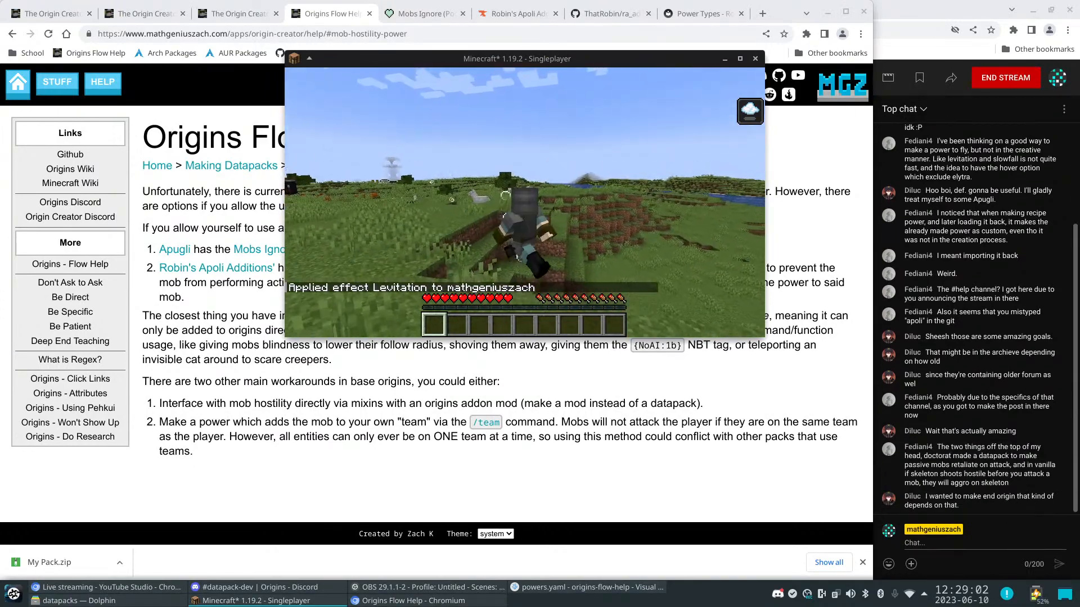
key(a)
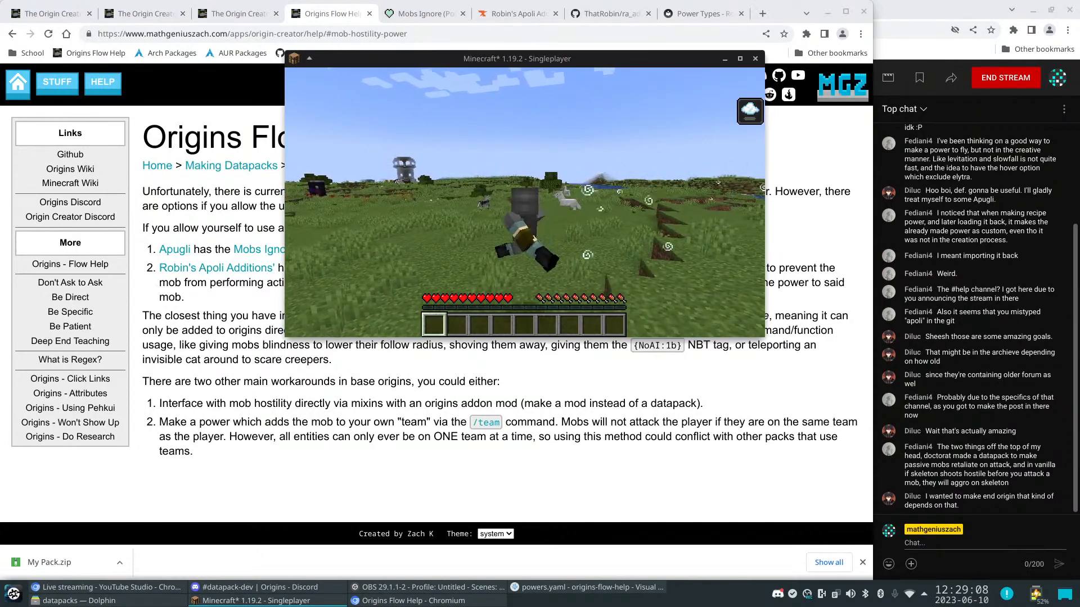
key(d)
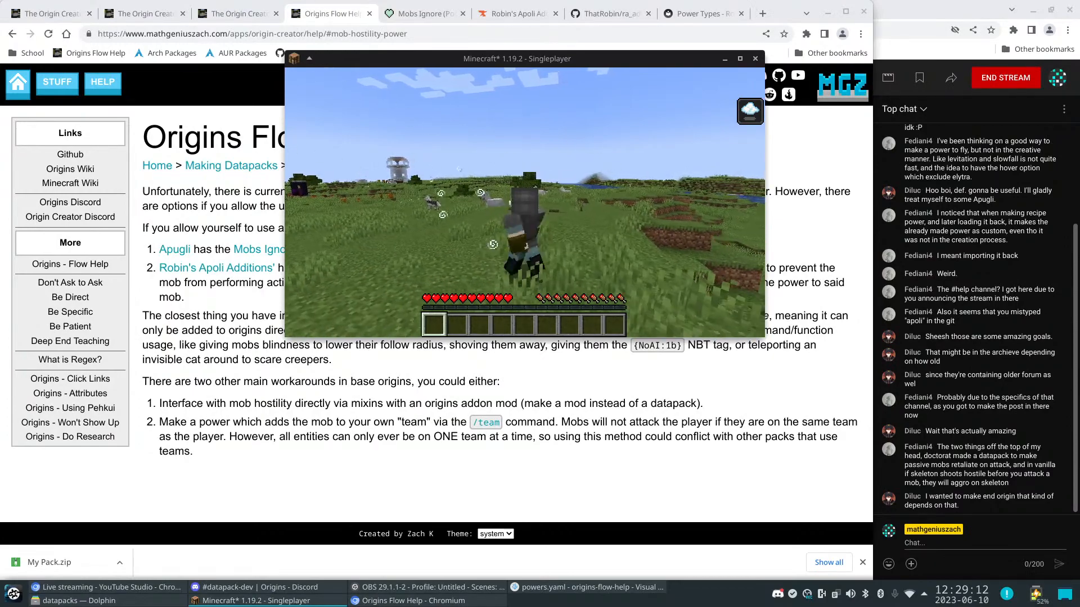
key(w)
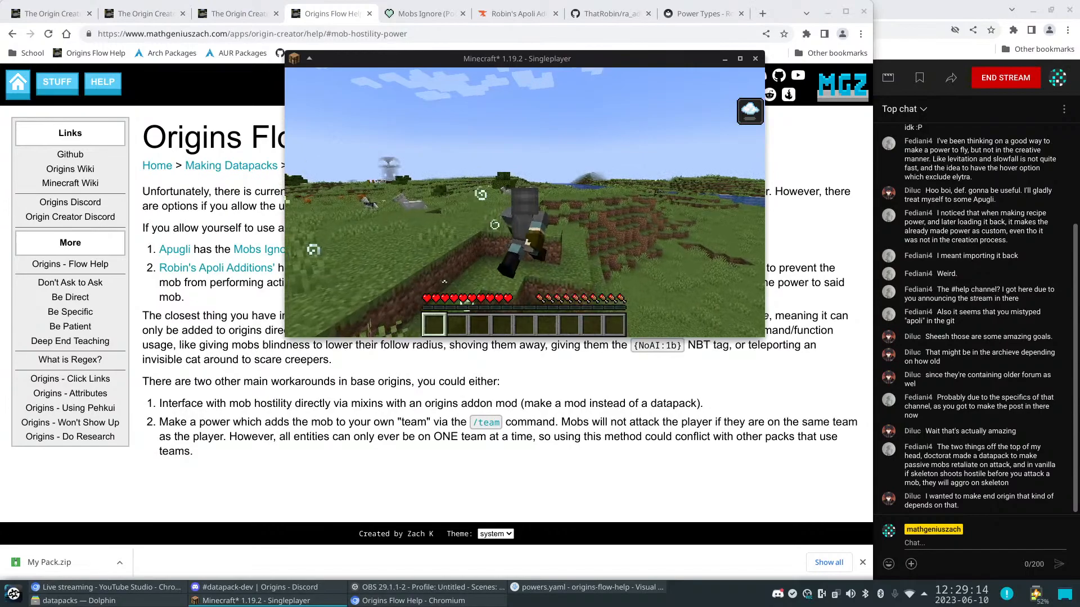
key(a)
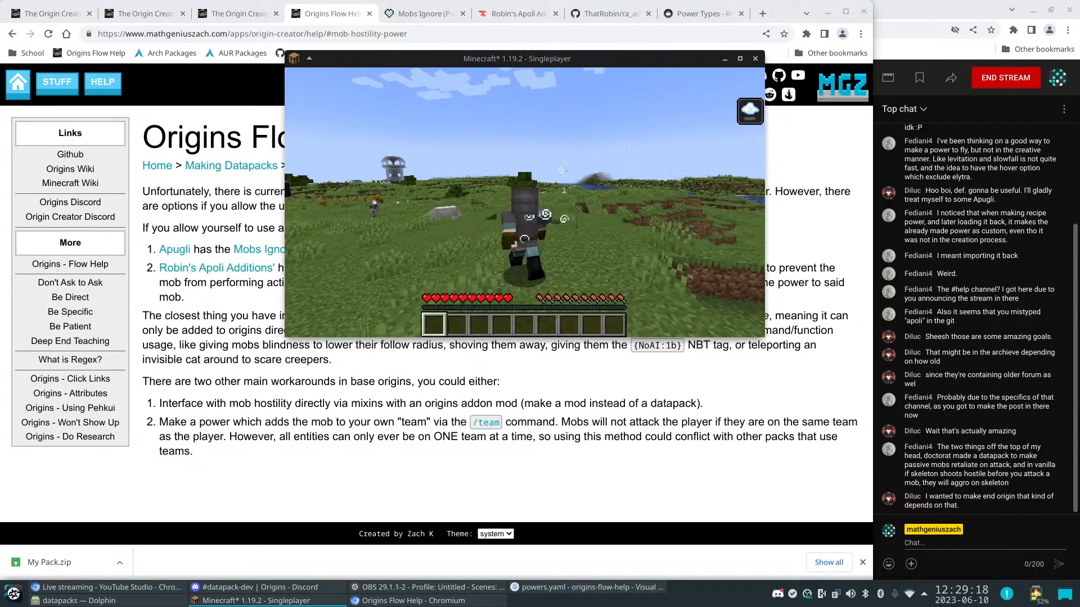
key(w)
key(d)
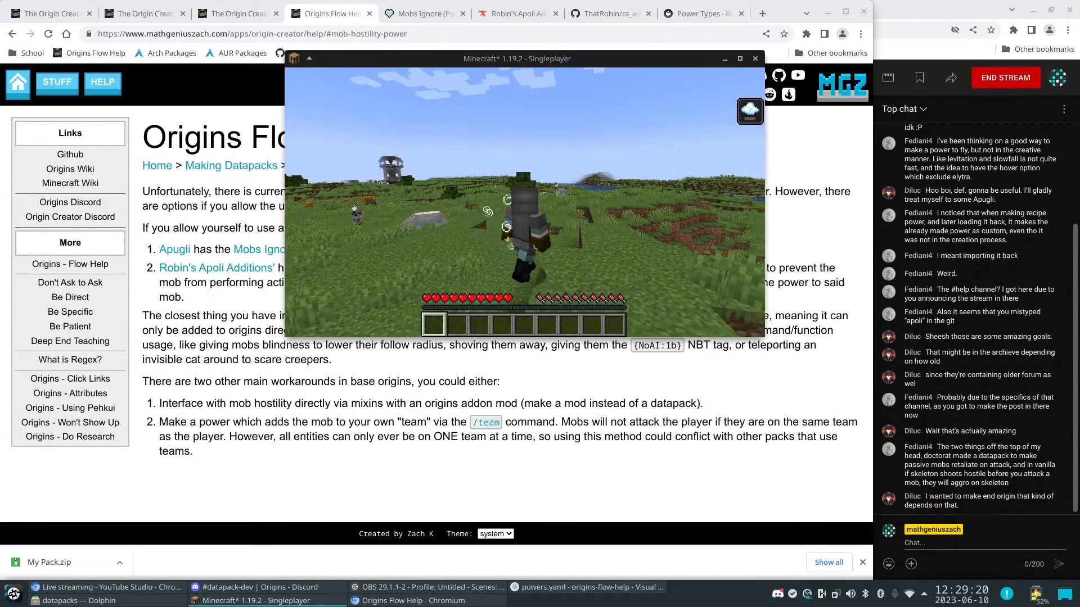
key(w)
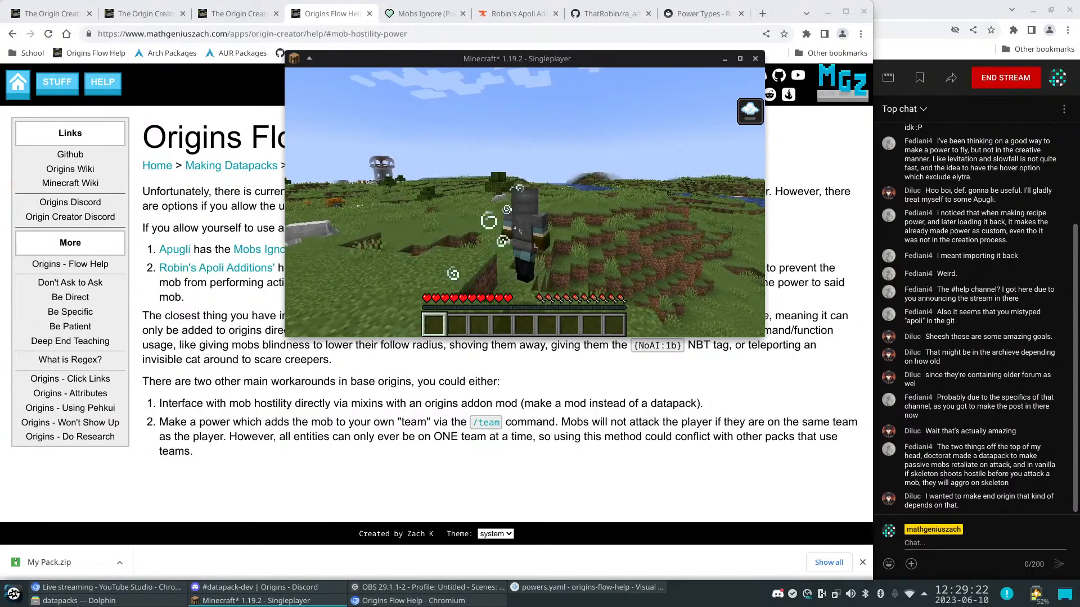
key(w)
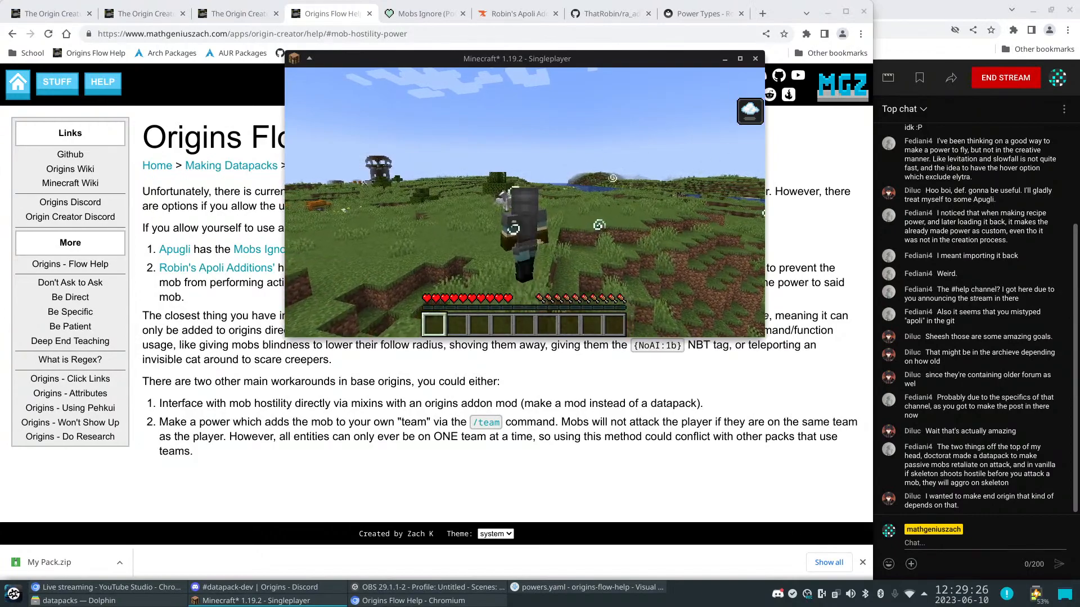
key(w)
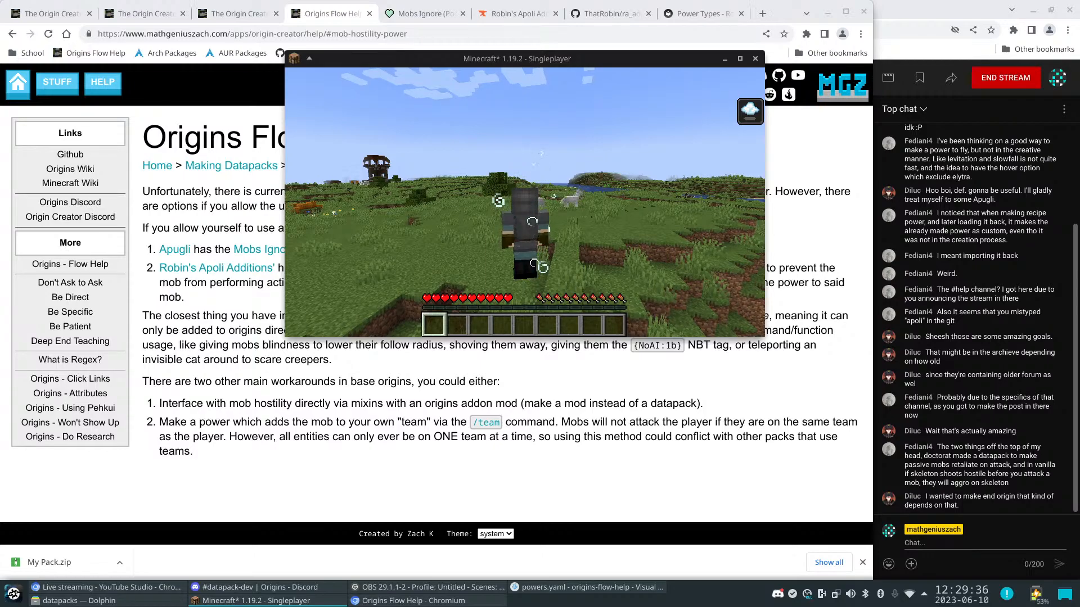
key(s)
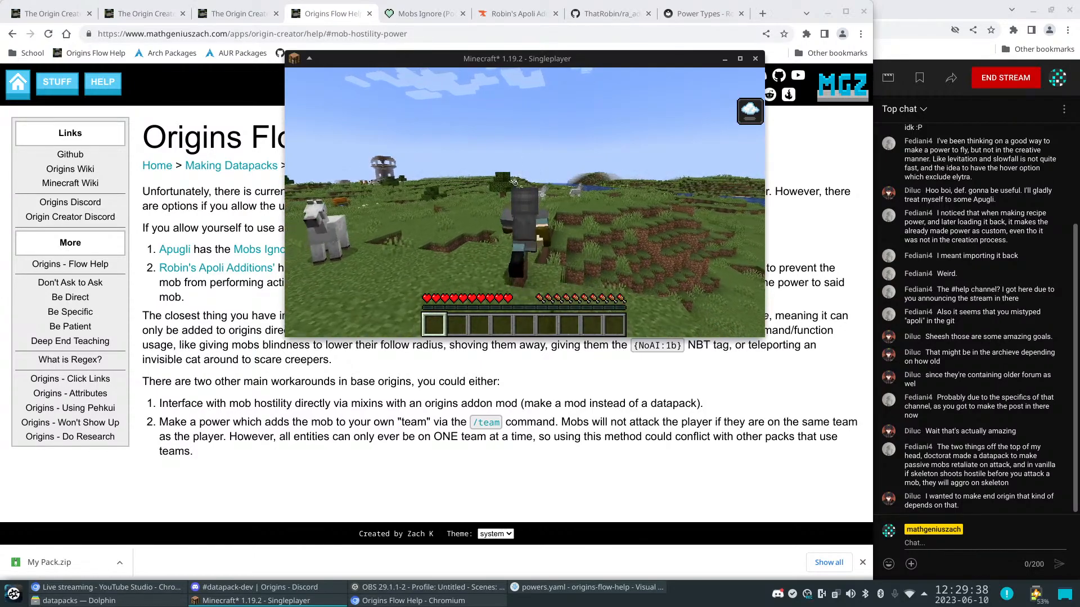
key(s)
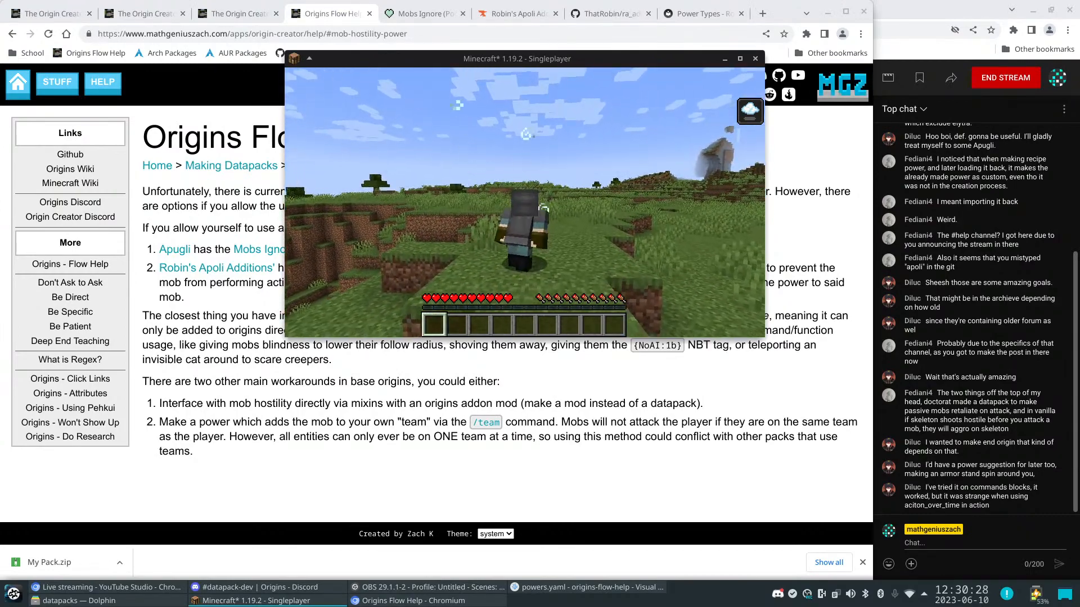
key(w)
key(w)
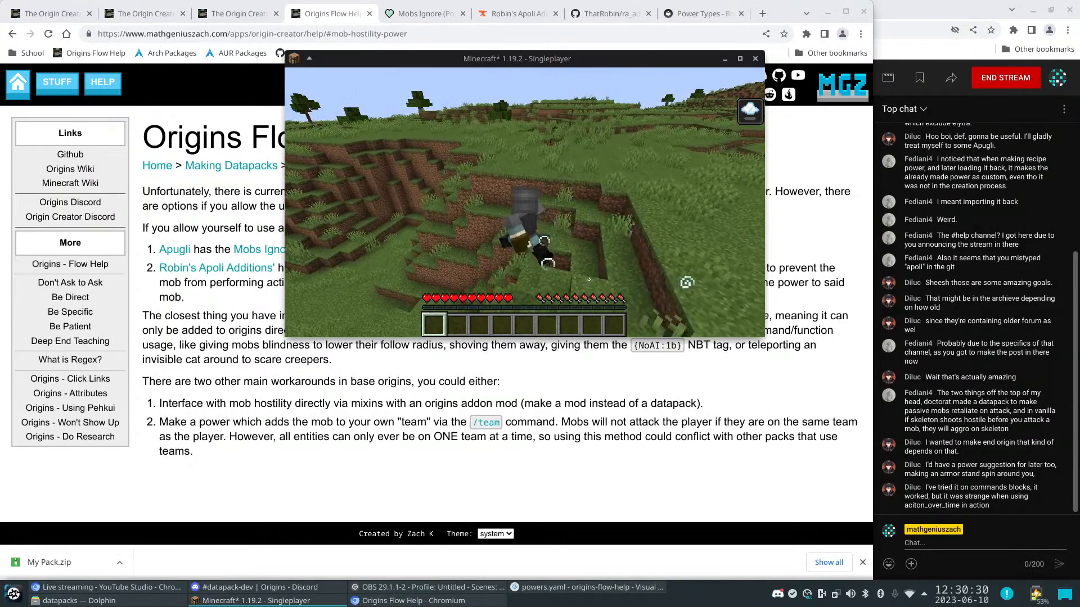
key(s)
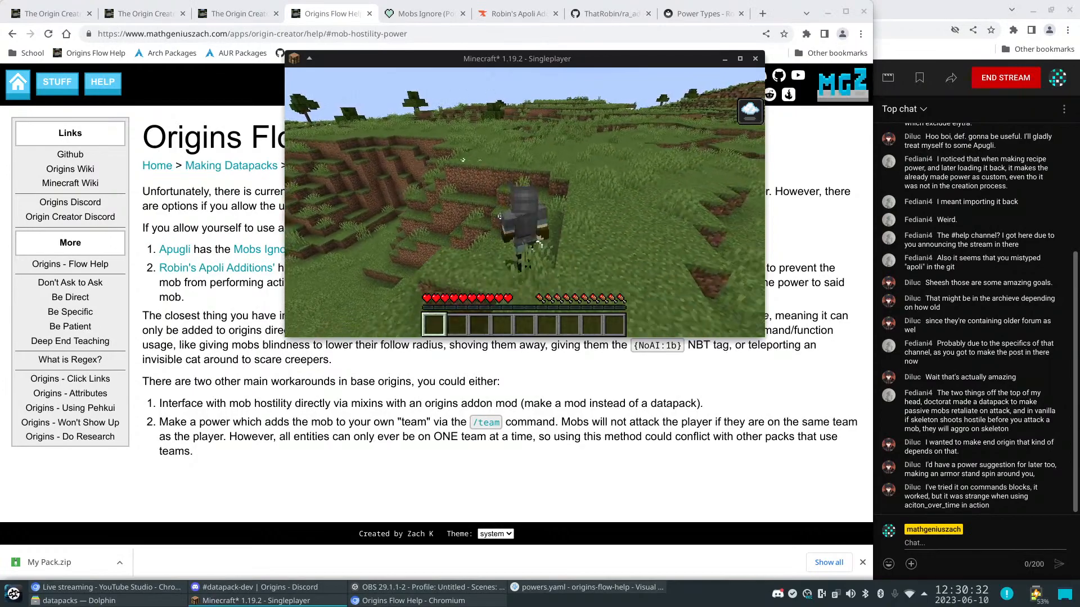
key(w)
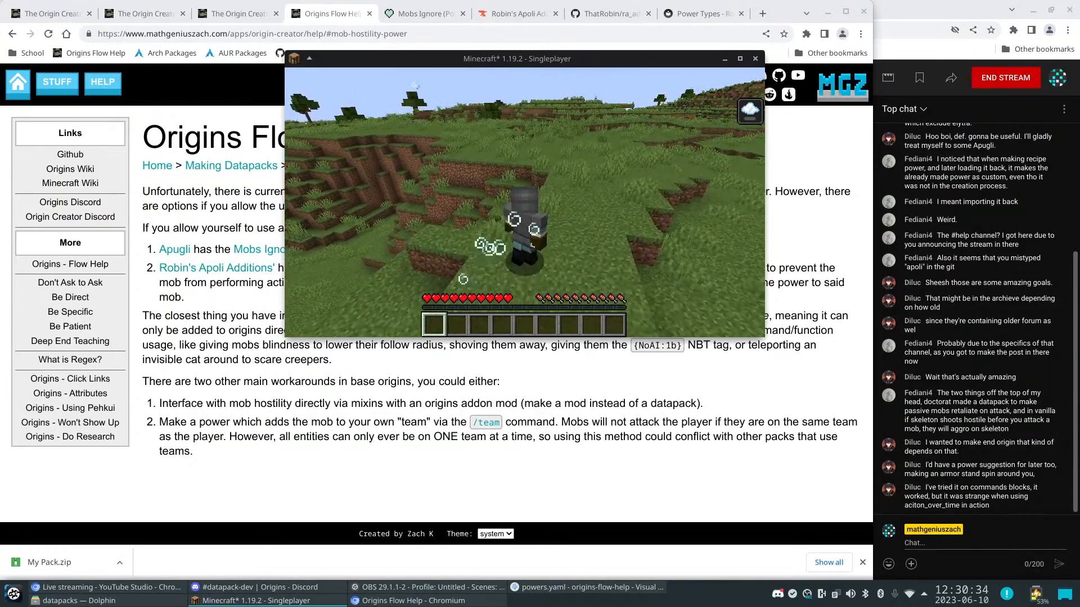
key(w)
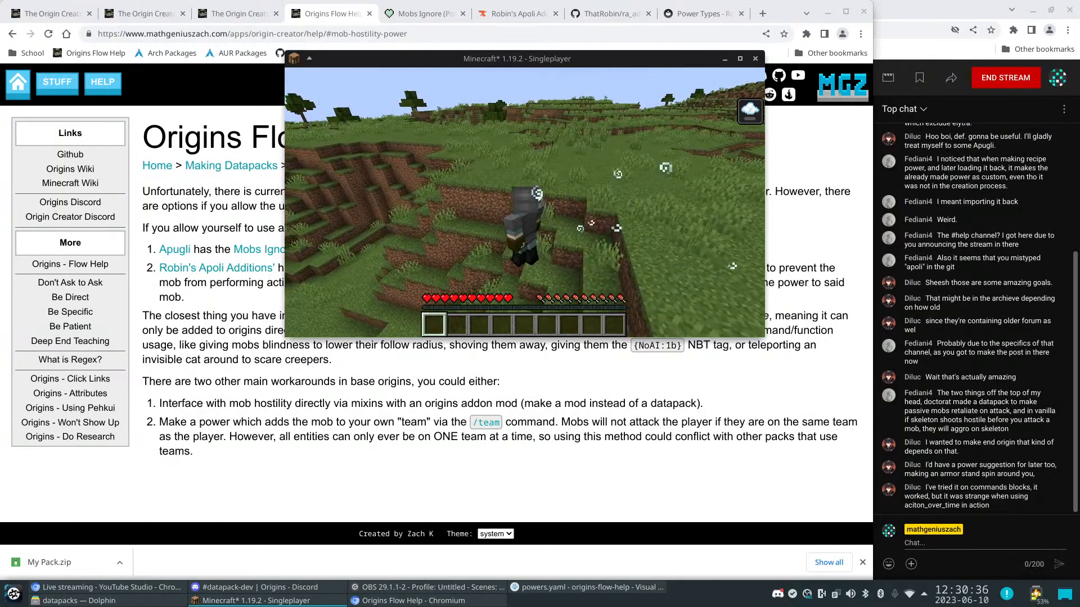
key(w)
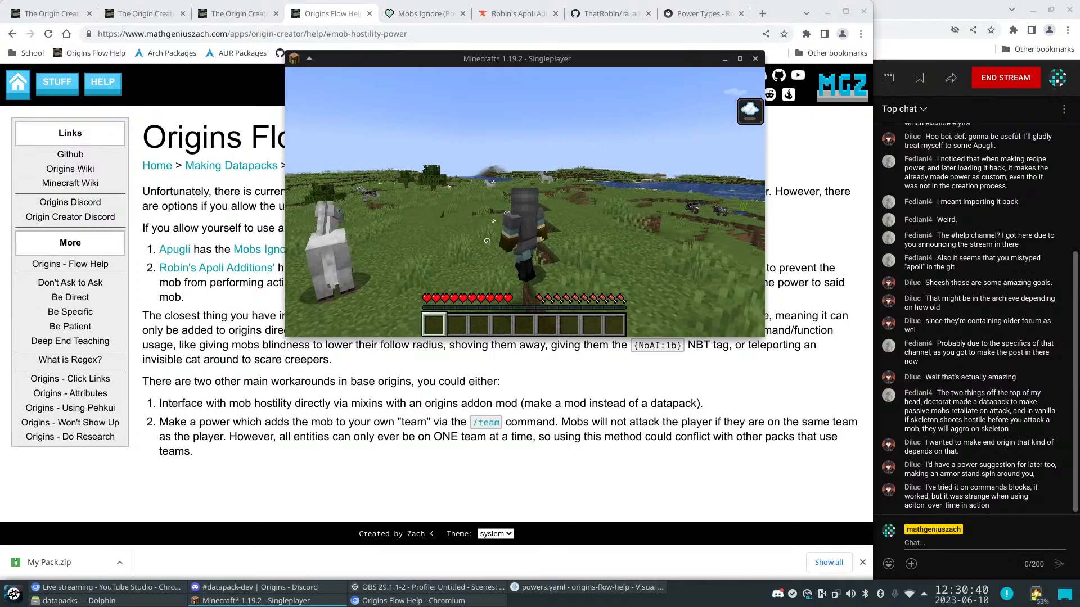
Summon a zombie near the levitating player with a command
key(slash)
text(summon zom)
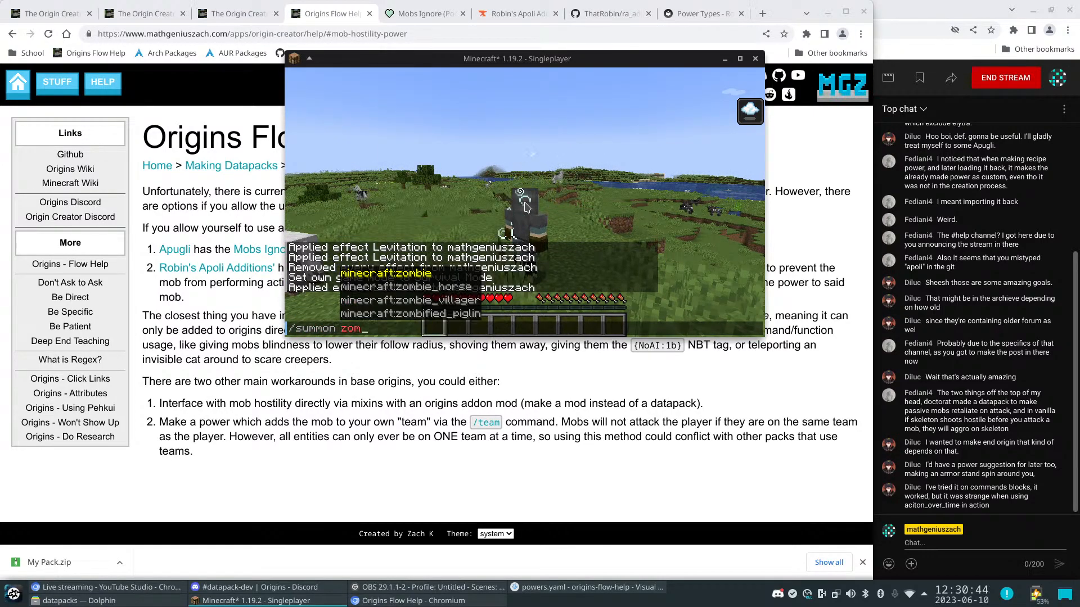
text(b)
key(Tab)
key(Return)
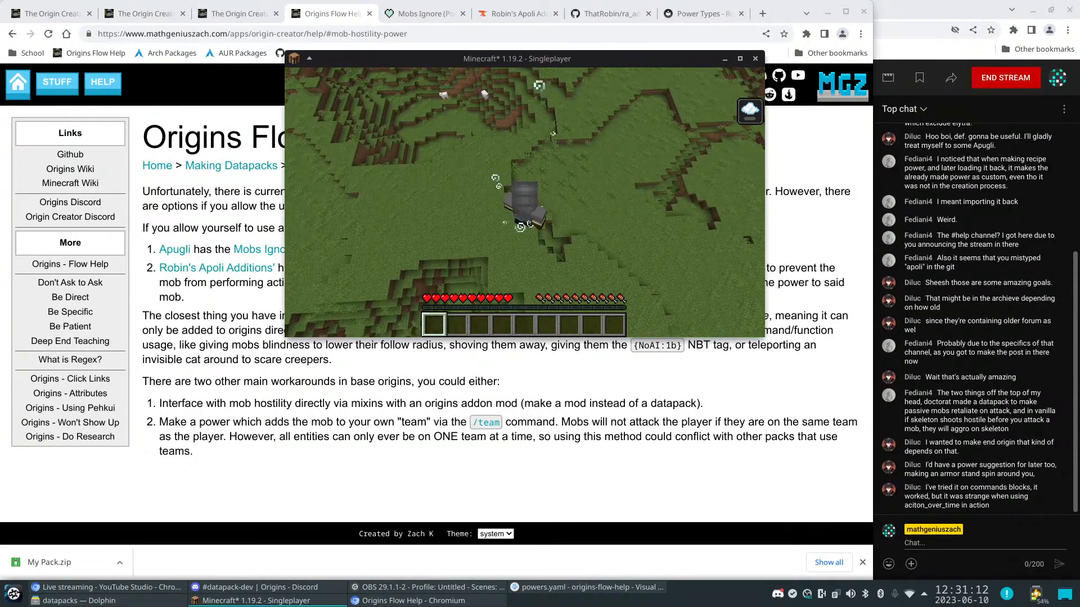
Clear all effects from the player, set the game mode to creative and move across the grassland
text(/effect clear)
key(Return)
text(/)
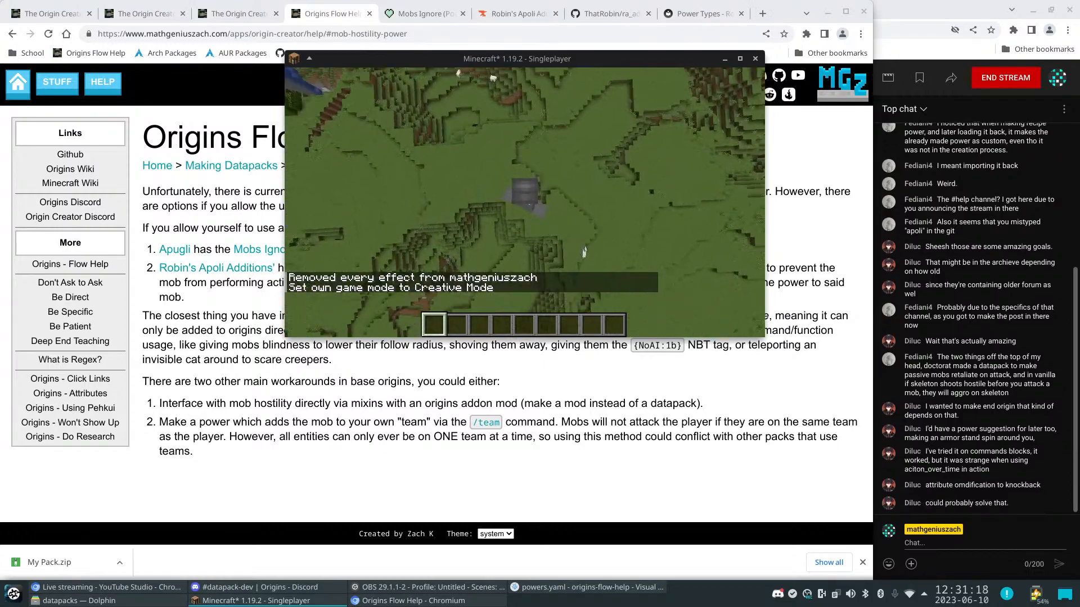
key(w)
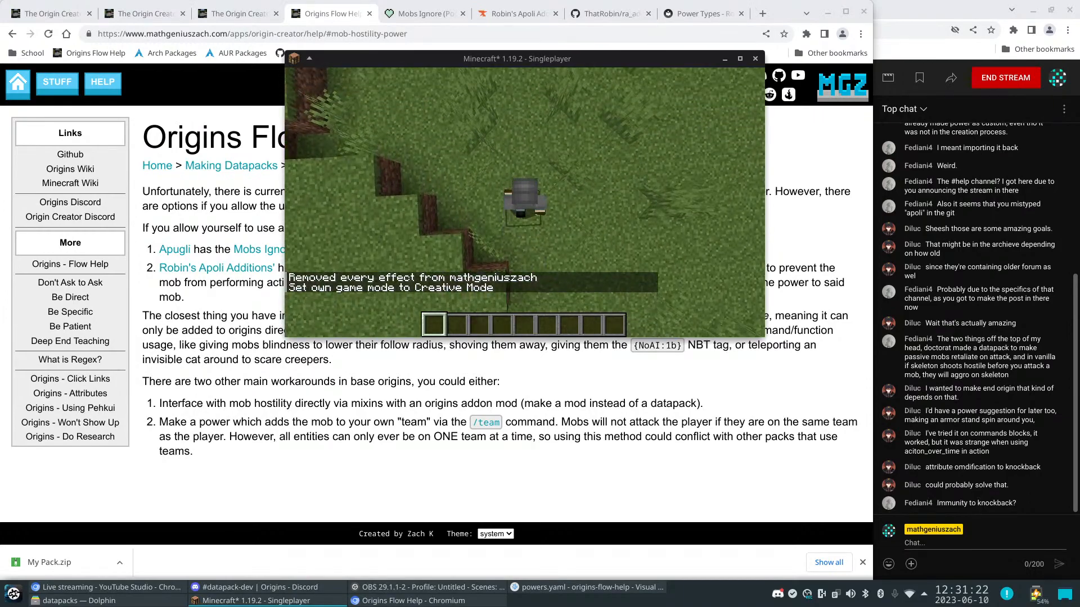
key(space)
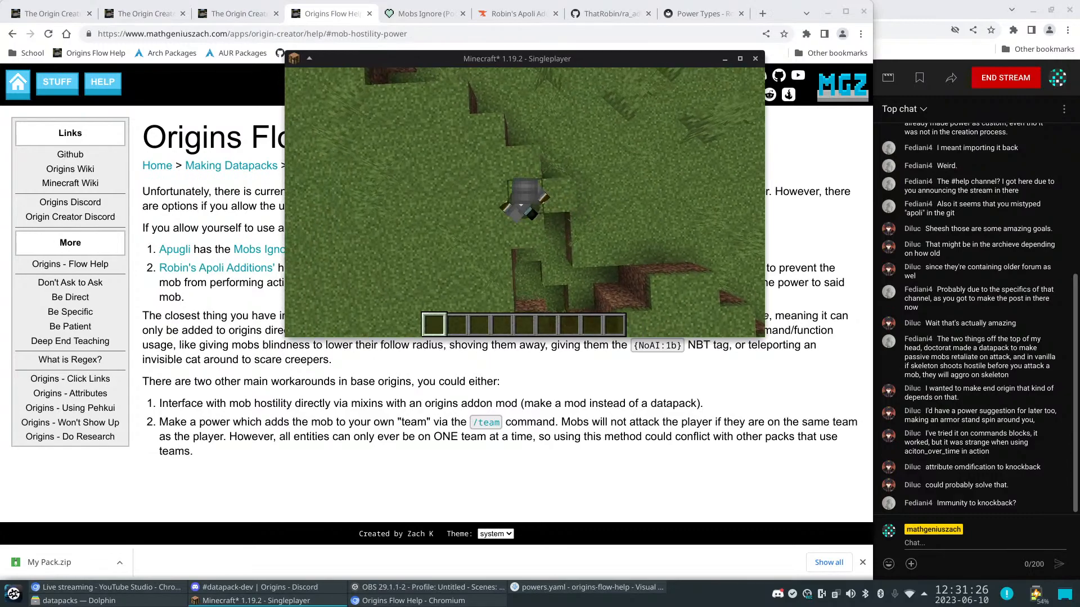
key(slash)
text(attribute)
key(Tab)
text(@s)
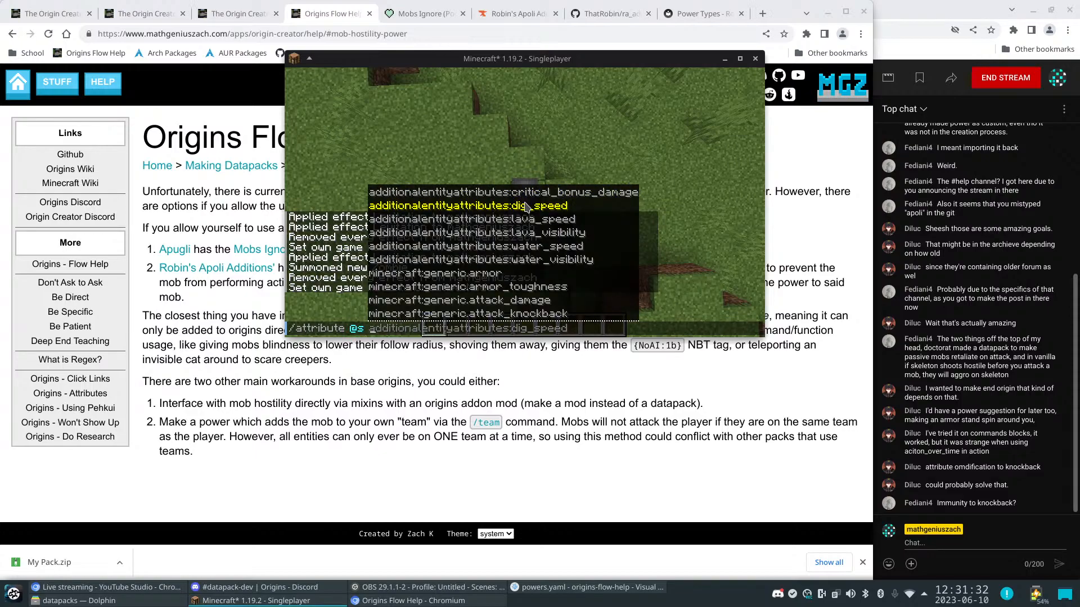
key(Down)
key(Down)
key(Down)
key(Down)
key(Down)
key(Down)
key(Down)
key(Down)
key(Down)
key(Down)
key(Down)
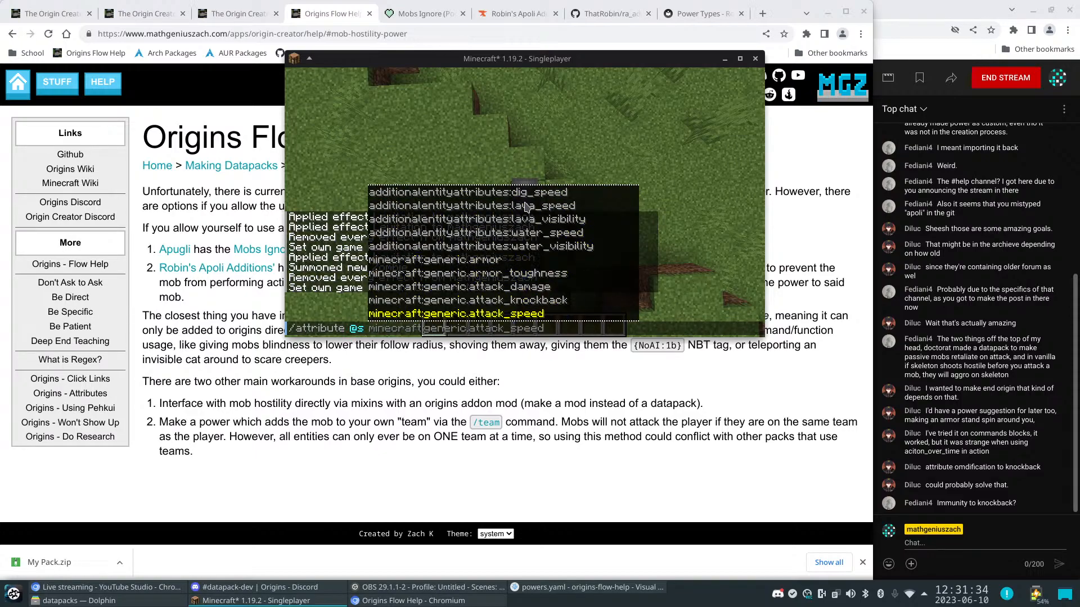
key(Up)
key(Up)
key(Up)
key(Up)
key(Up)
key(Up)
key(Up)
key(Up)
key(Up)
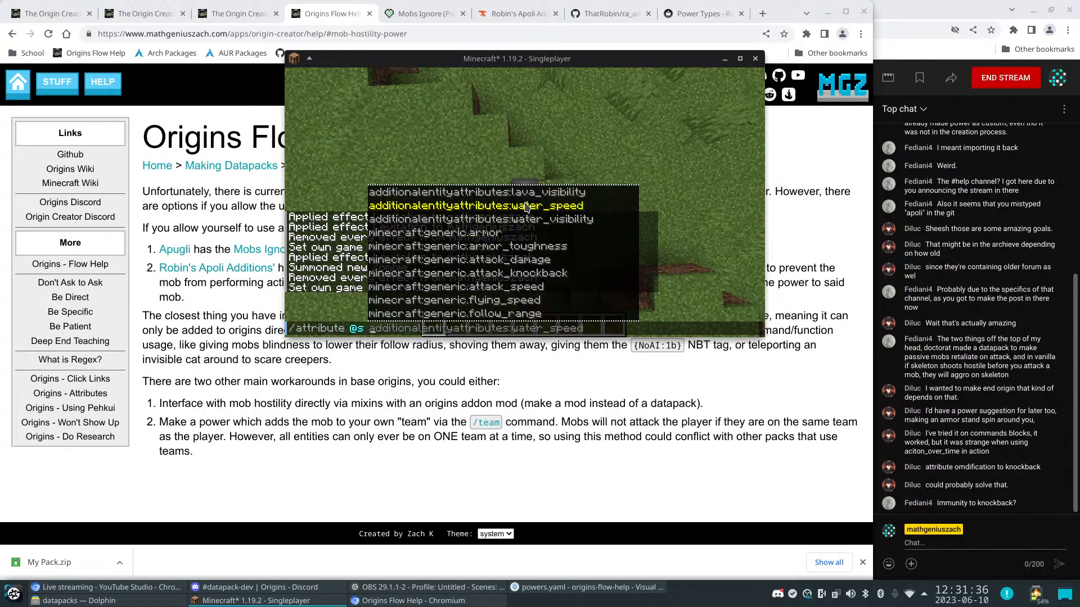
key(Up)
key(Up)
key(Up)
text(minecraft:k)
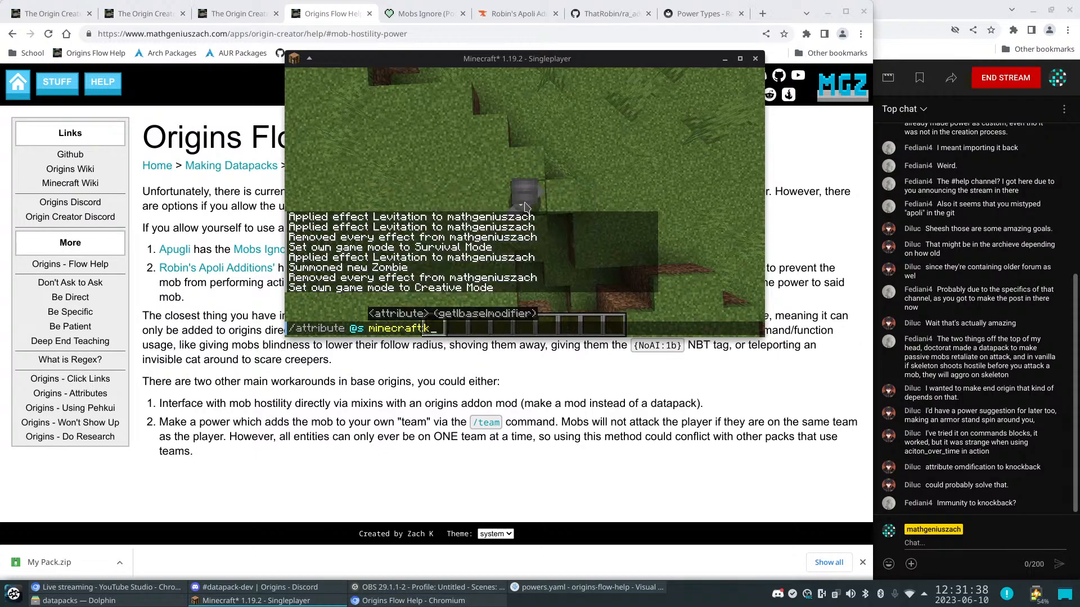
key(BackSpace)
text(genera)
key(BackSpace)
text(ic)
key(Down)
key(Down)
key(Down)
key(Down)
key(Down)
key(Down)
key(Tab)
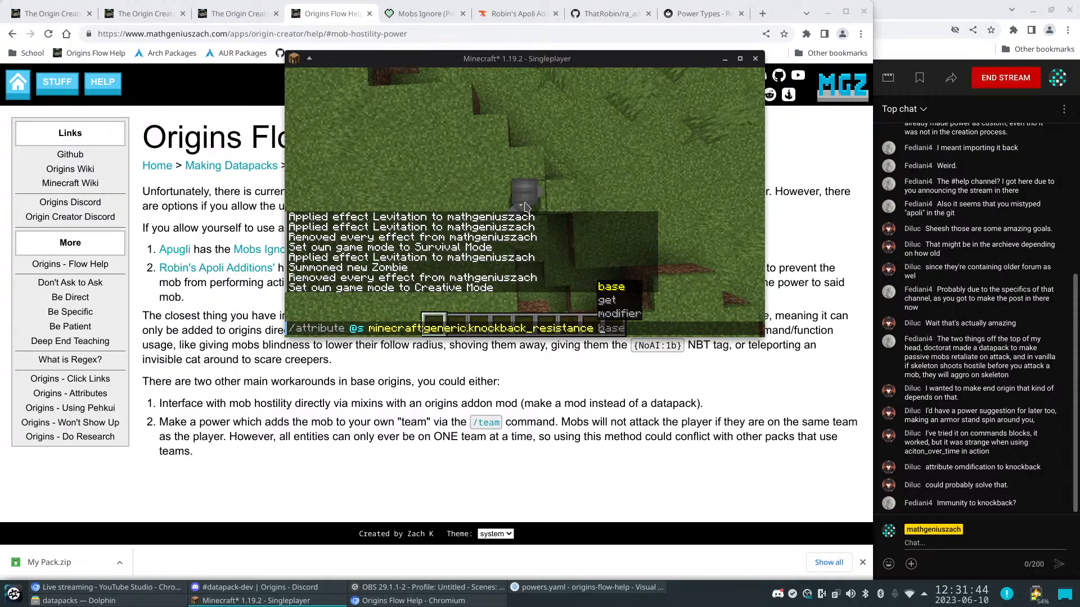
text(modifier add)
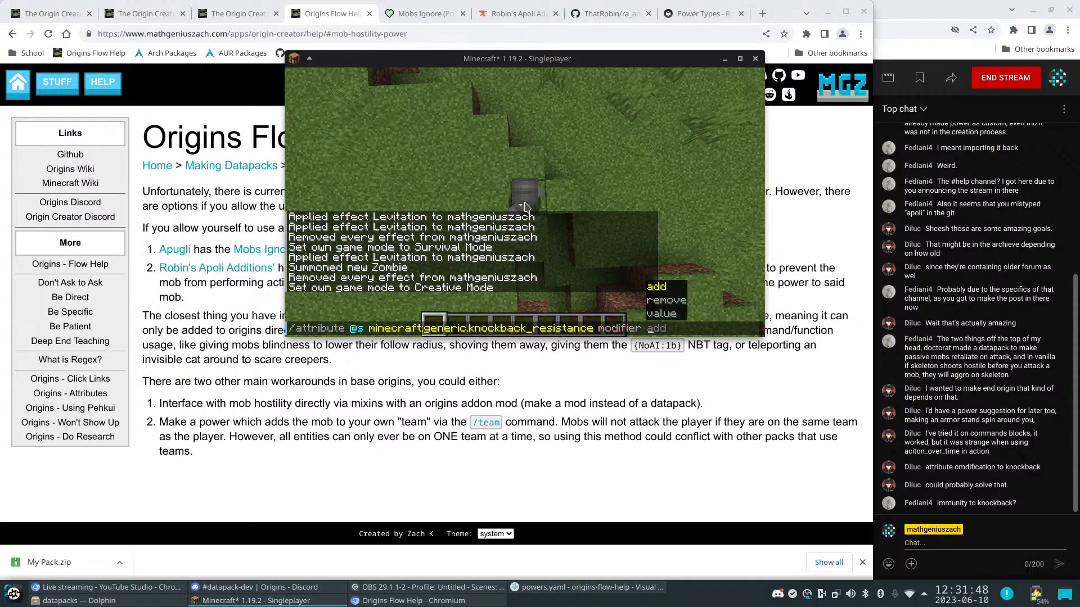
text( 1)
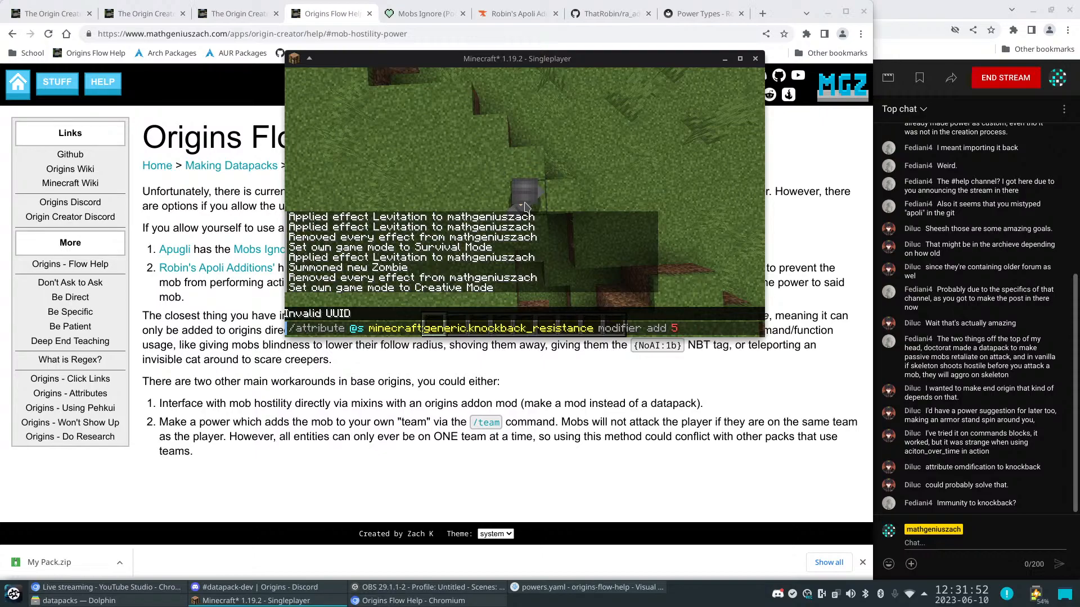
key(BackSpace)
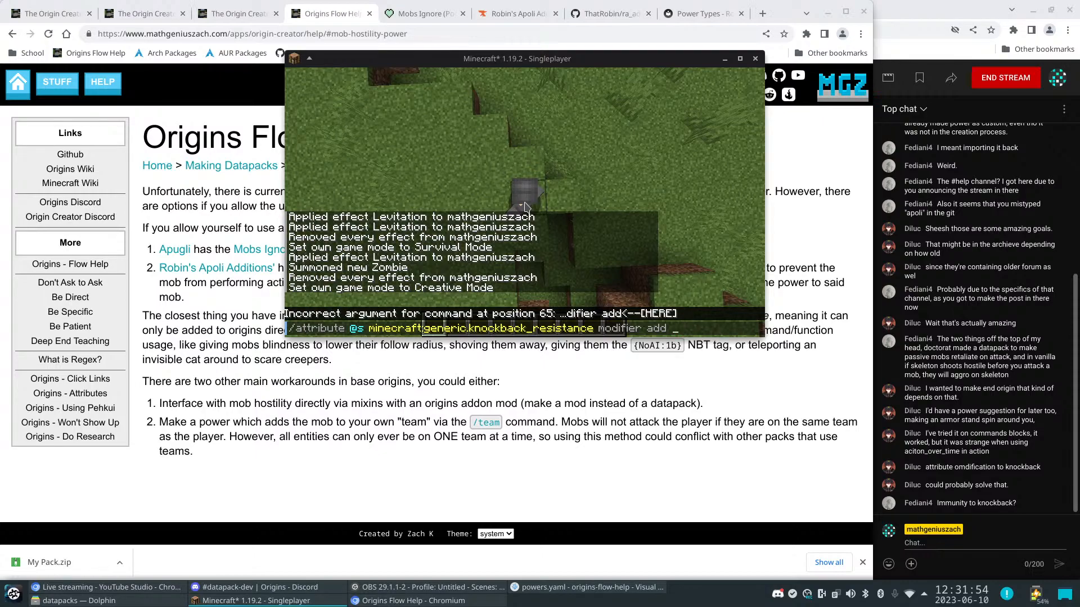
key(Escape)
Switch to the browser, open the MCStacker site in a new tab and load its /give command generator
click(757, 17)
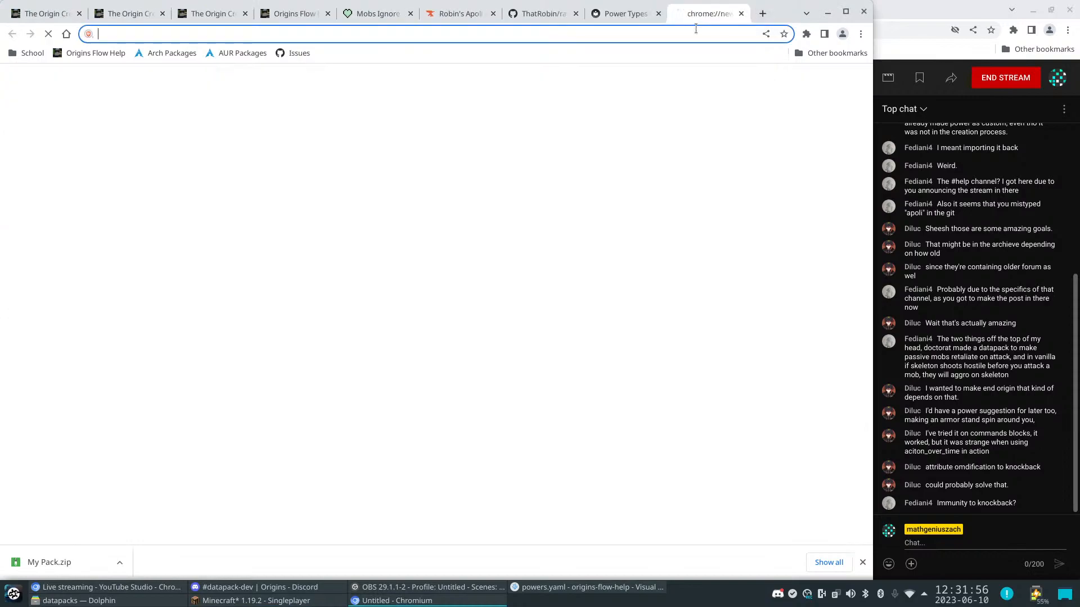
text(mcstack)
key(Return)
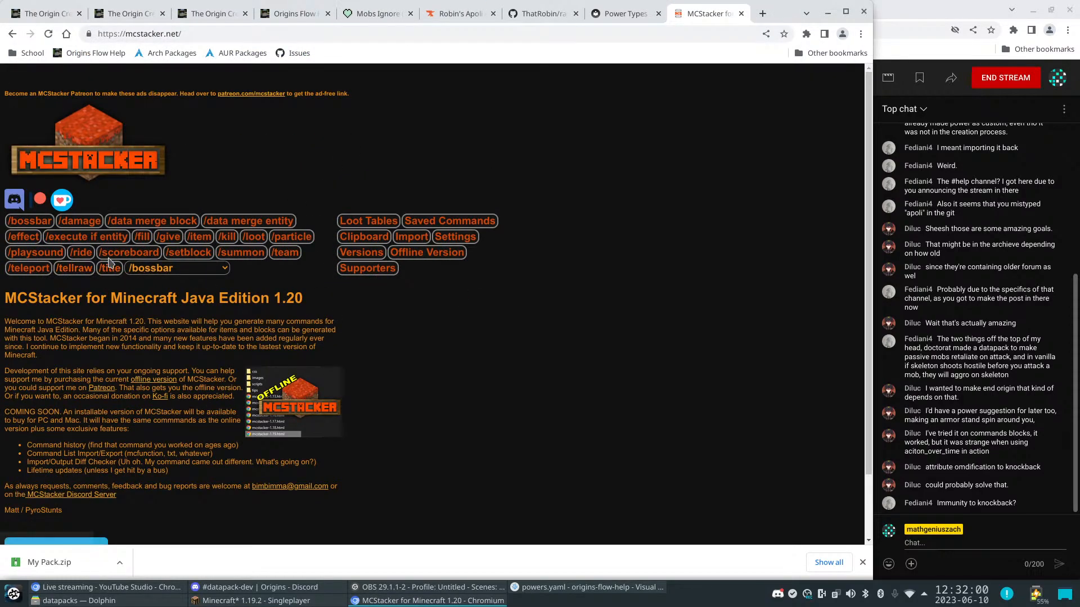
click(168, 242)
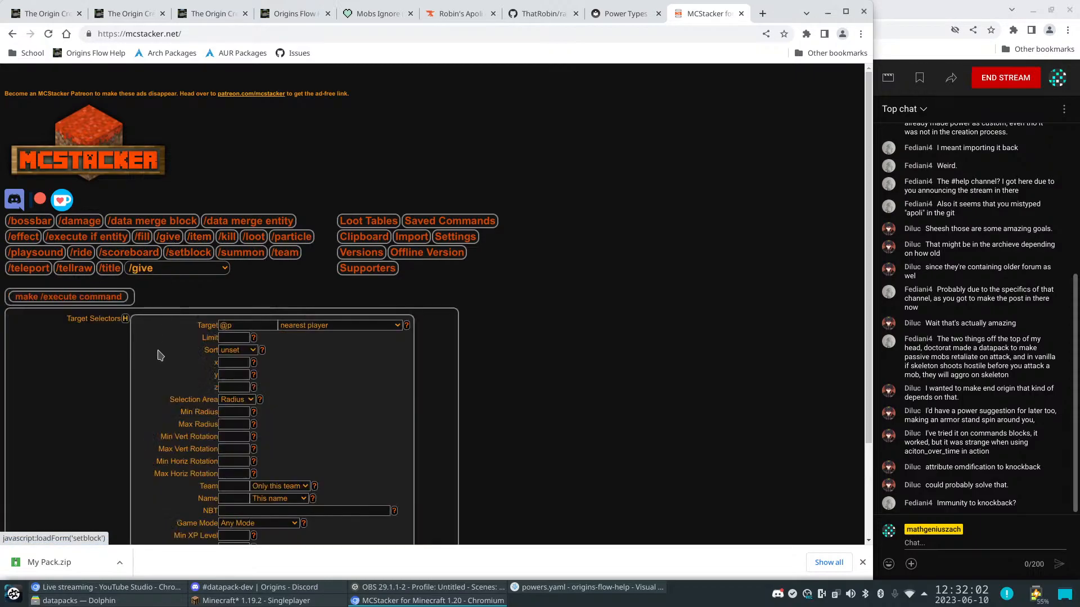
scroll(244, 331, down, 2)
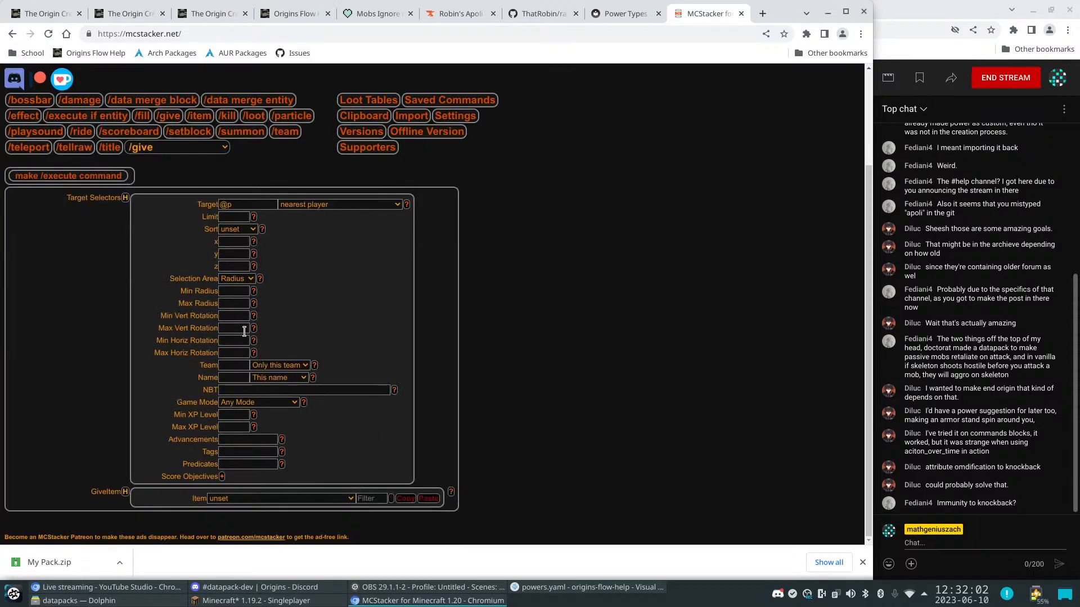
Set the item to give to Dirt
click(275, 499)
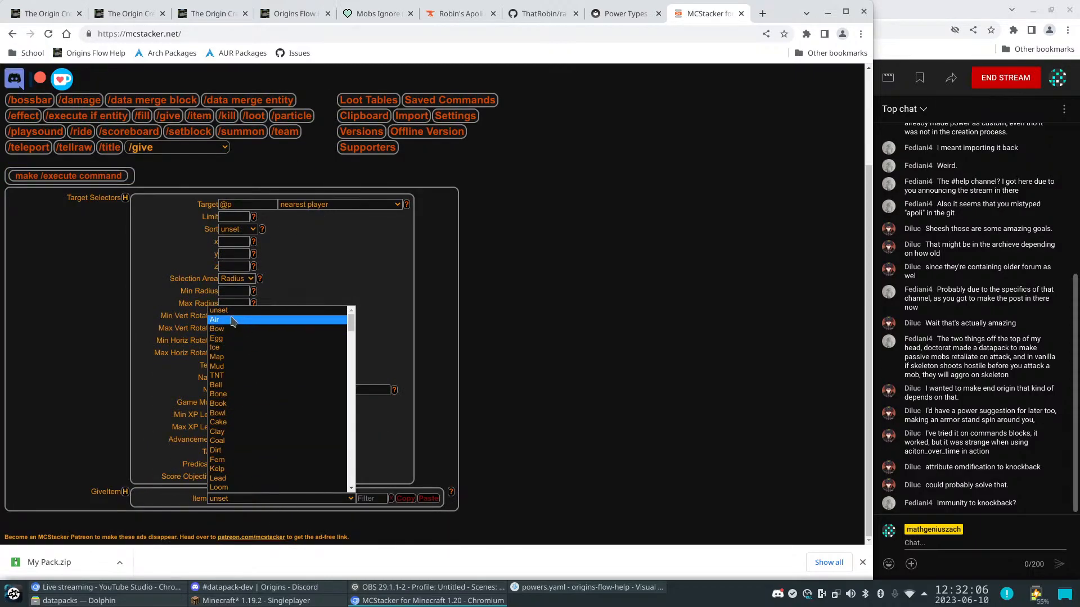
click(237, 450)
scroll(234, 435, down, 2)
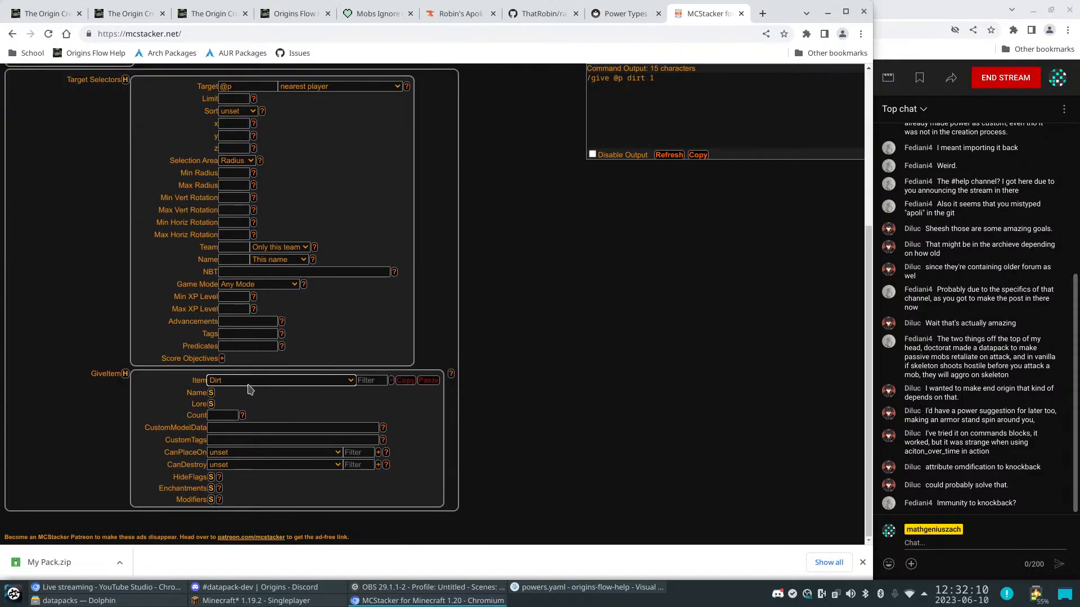
Filter the item list for diamond_helm so the item to give is a Diamond Helmet
click(265, 382)
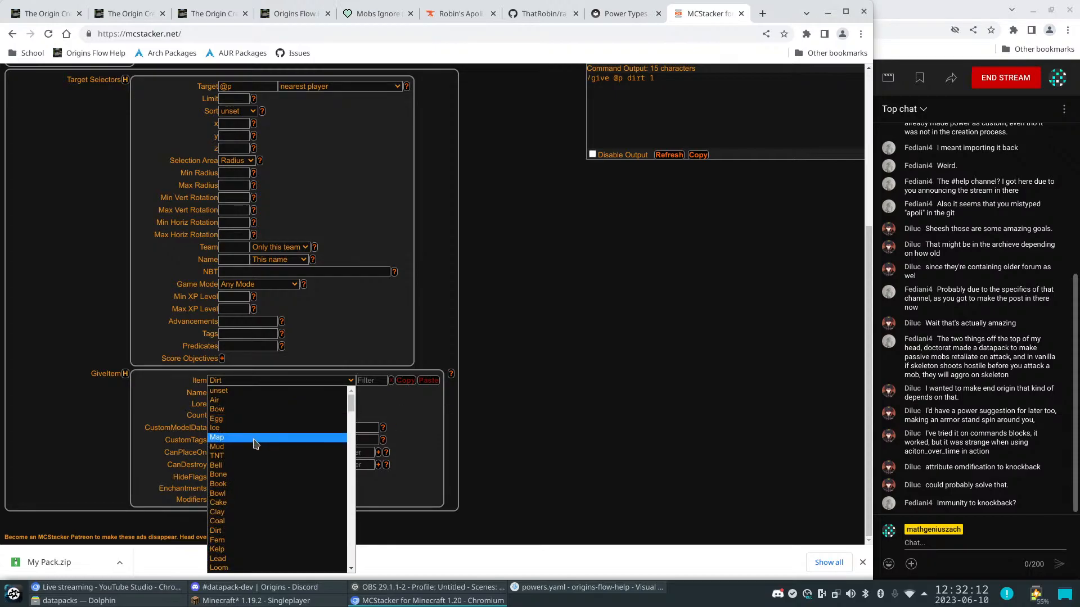
click(374, 378)
click(375, 378)
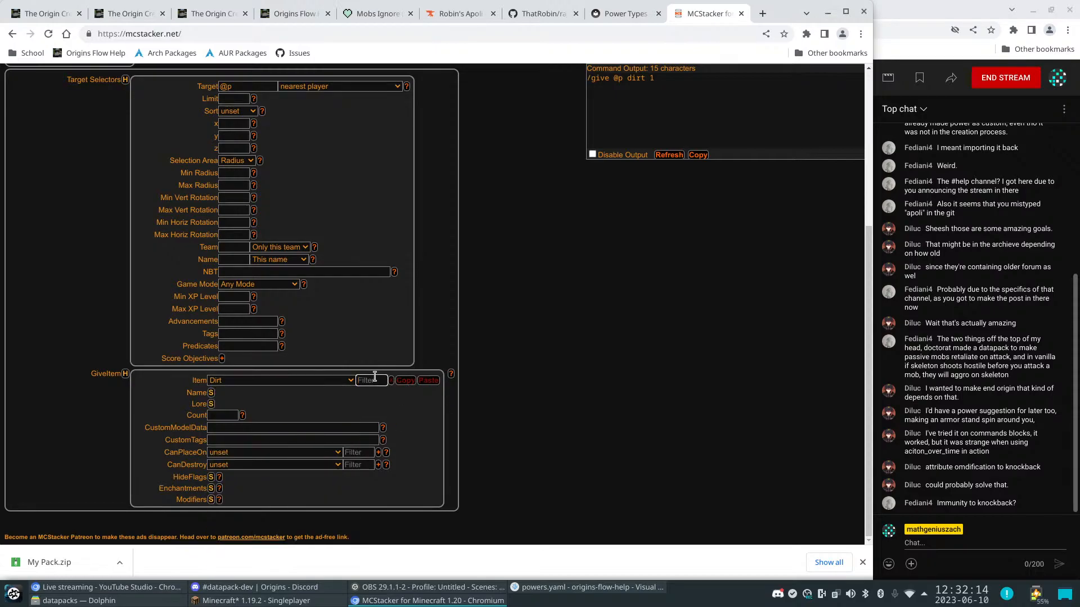
text(diamon)
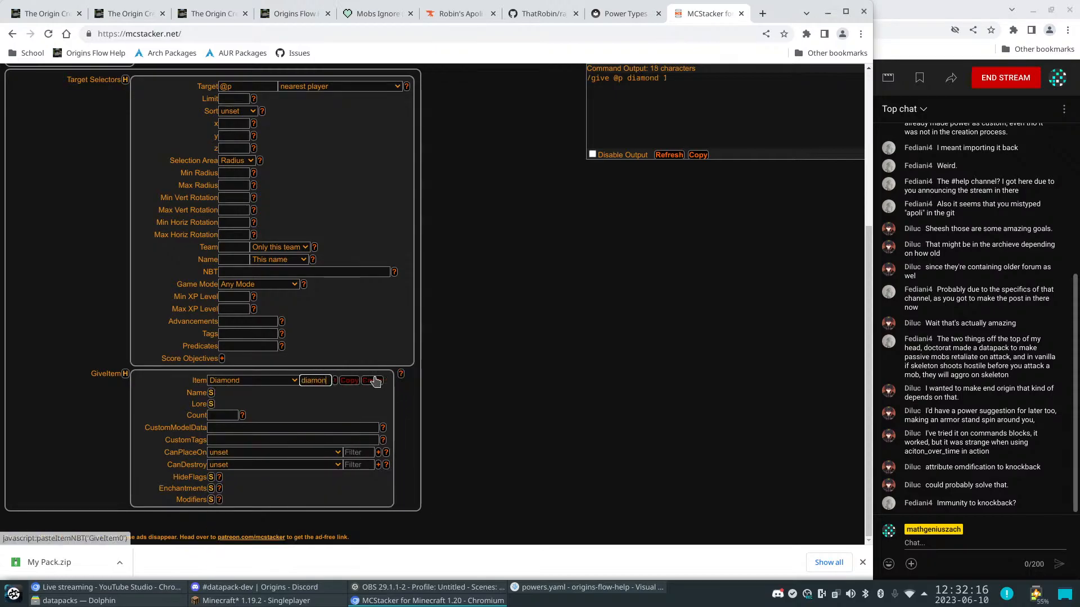
text(d_hel)
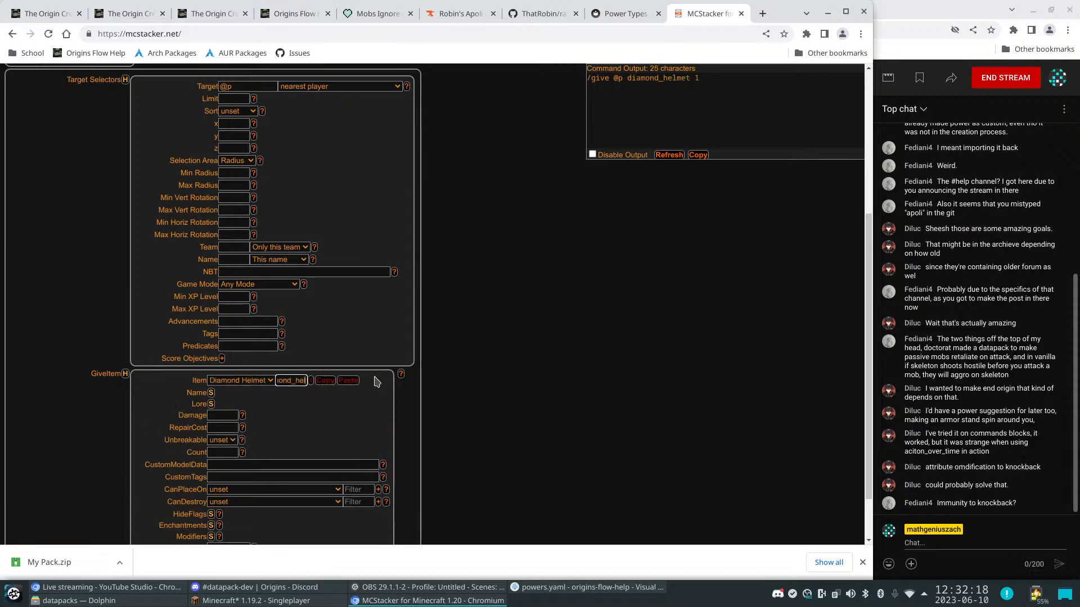
text(m)
click(449, 398)
Add an attribute modifier to the helmet and set its attribute to knockback_resistance
scroll(448, 397, down, 2)
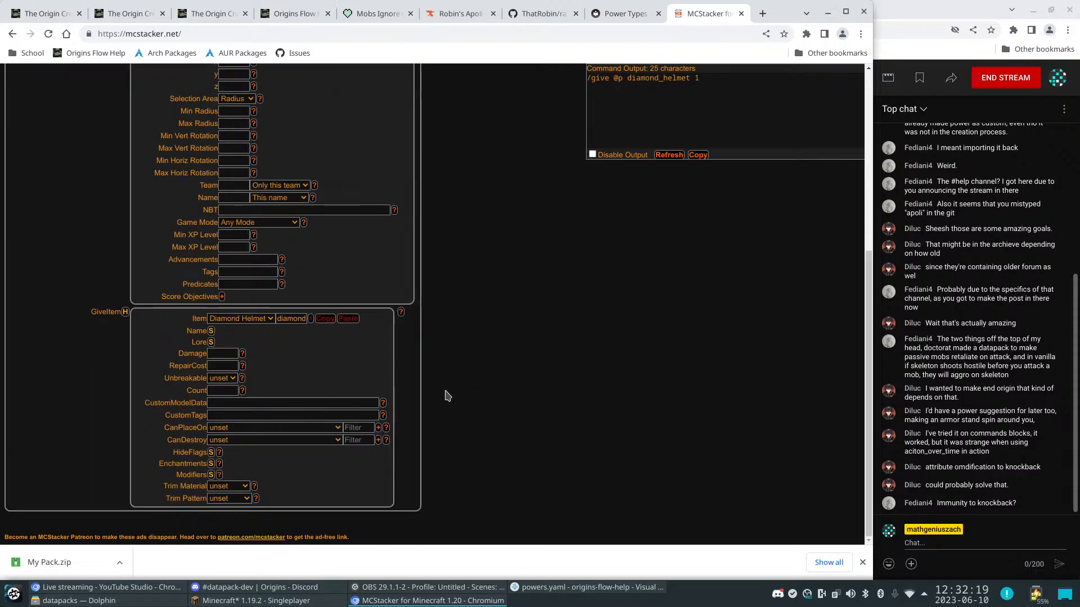
click(212, 475)
click(260, 479)
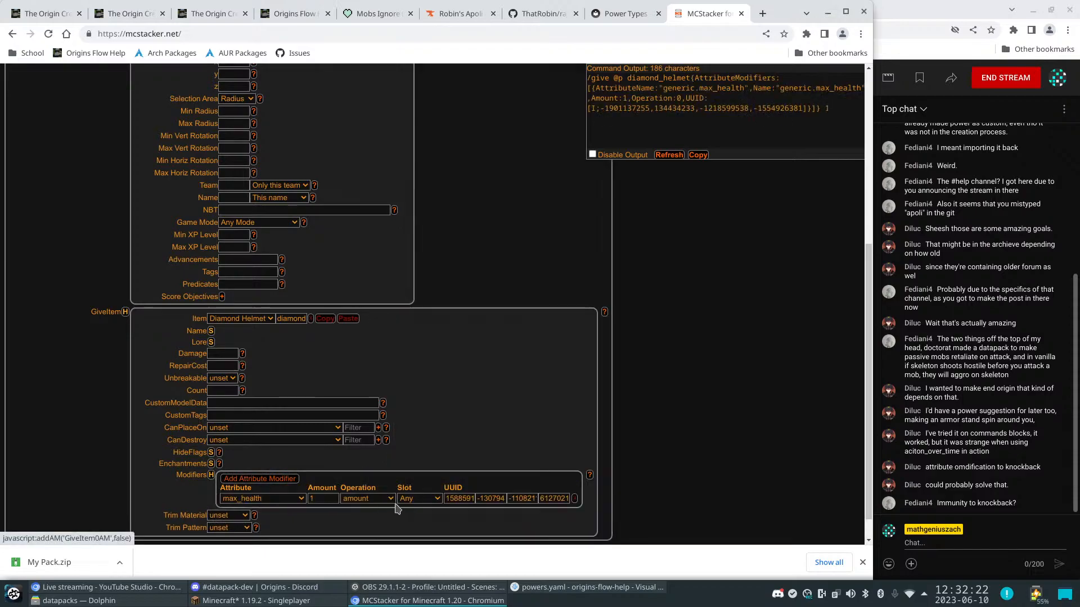
click(288, 499)
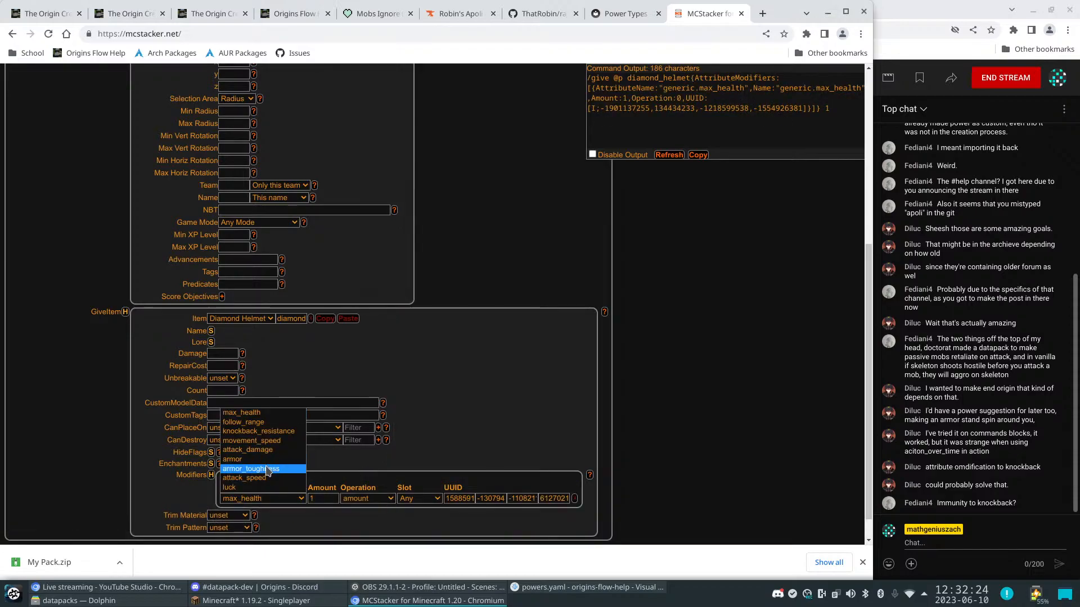
click(259, 431)
Set the knockback_resistance modifier's amount to 10, keeping the operation as amount
click(328, 493)
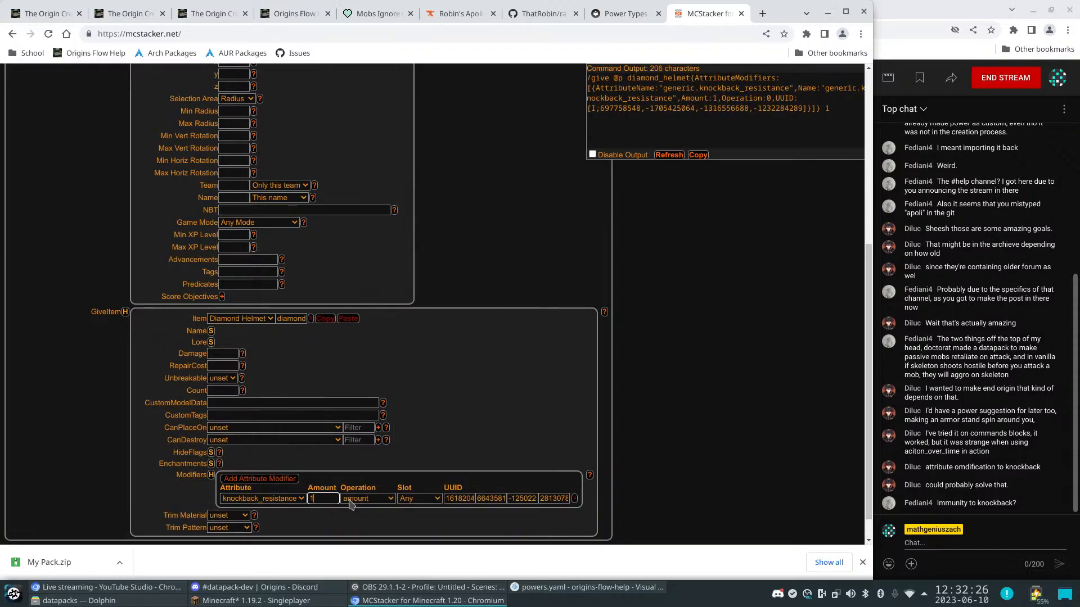
click(368, 500)
click(320, 500)
text(0)
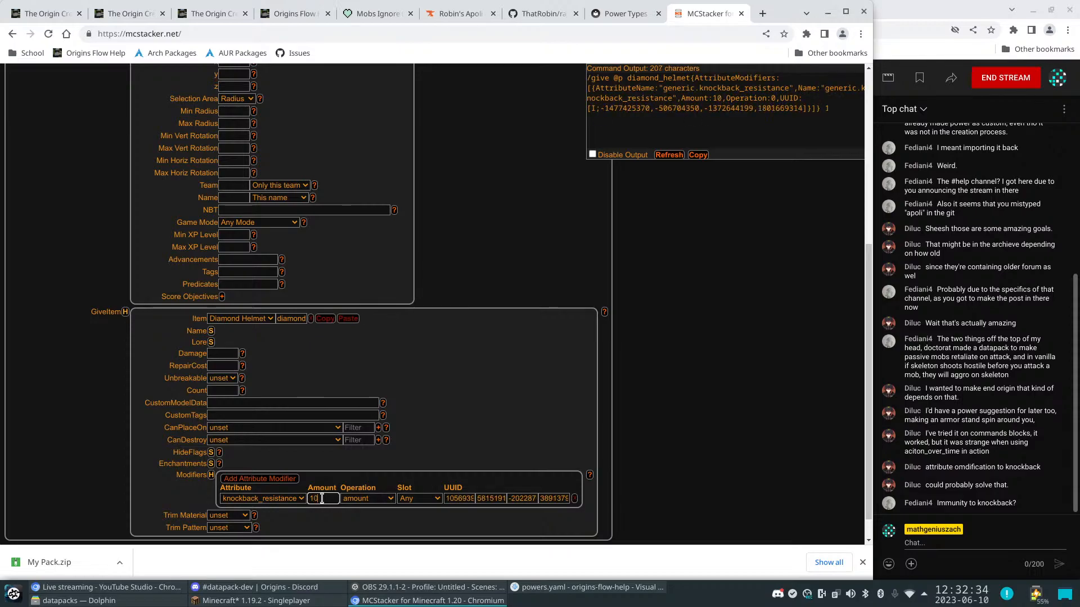
click(385, 505)
click(461, 468)
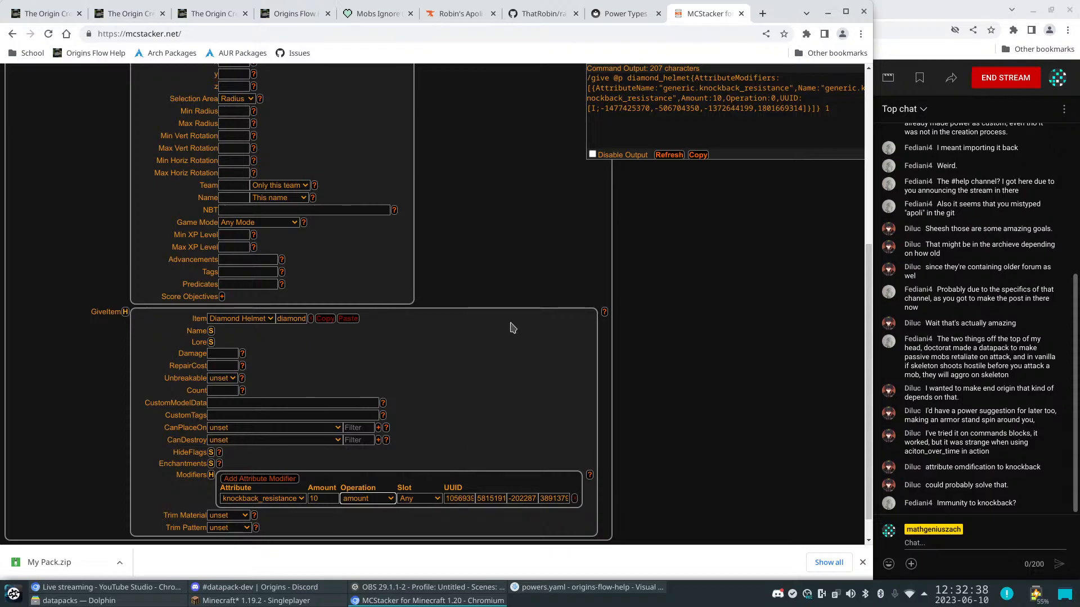
Copy the generated /give command for the diamond helmet and run it in the Minecraft chat
scroll(512, 328, up, 5)
click(822, 104)
key(ctrl+a)
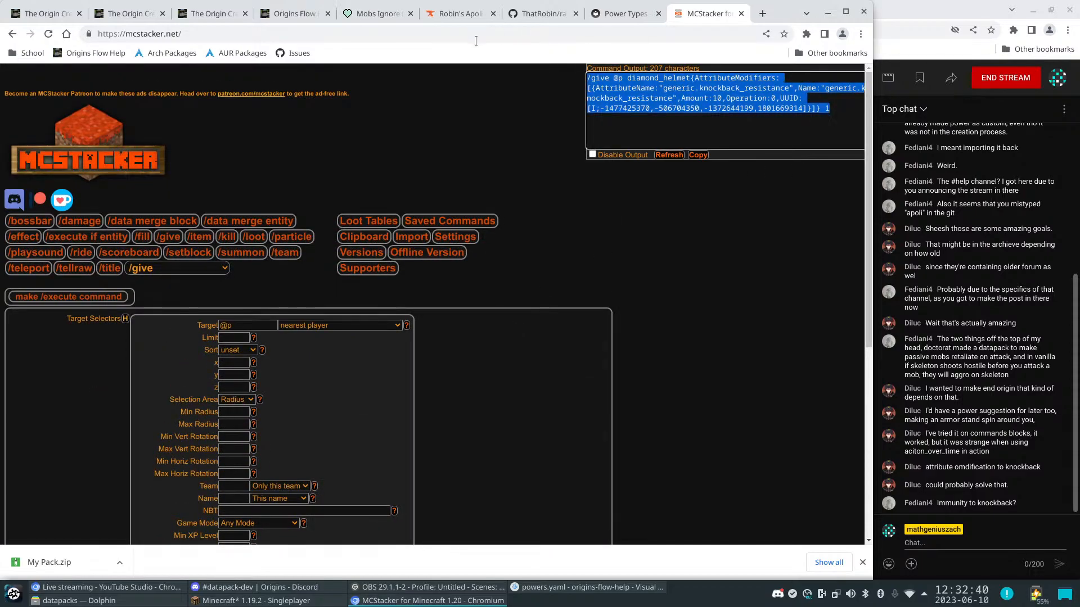
click(288, 601)
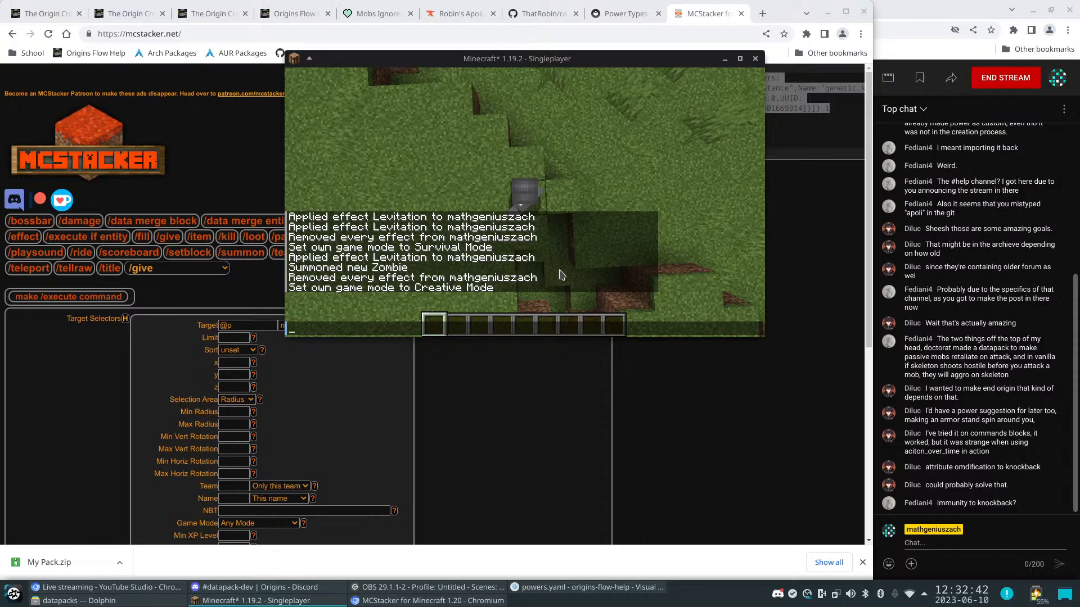
key(ctrl+v)
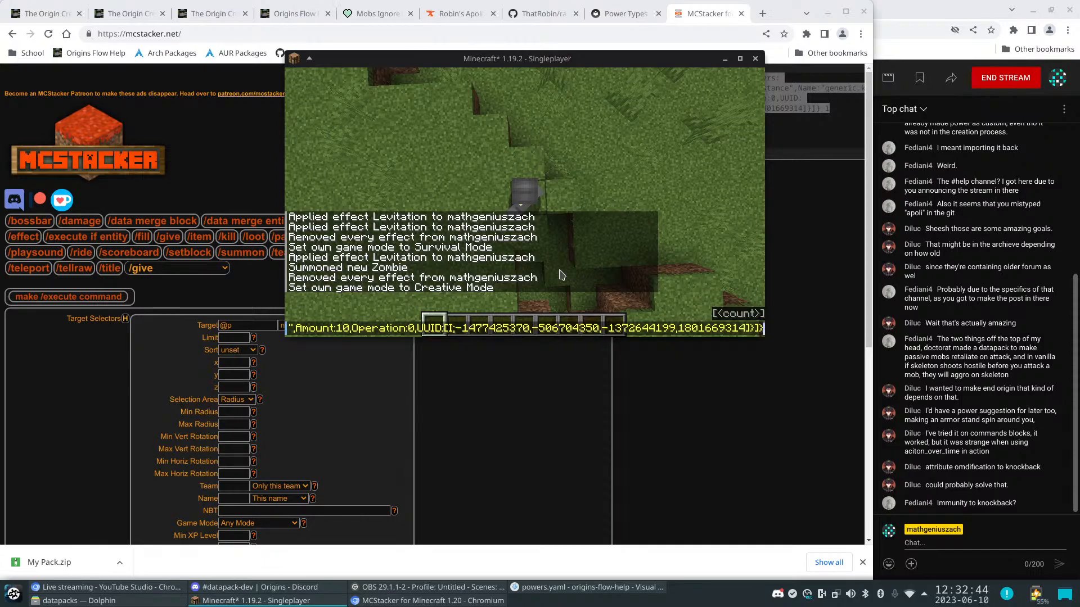
key(Return)
Equip the diamond helmet on the player from the survival inventory and return to the game
key(e)
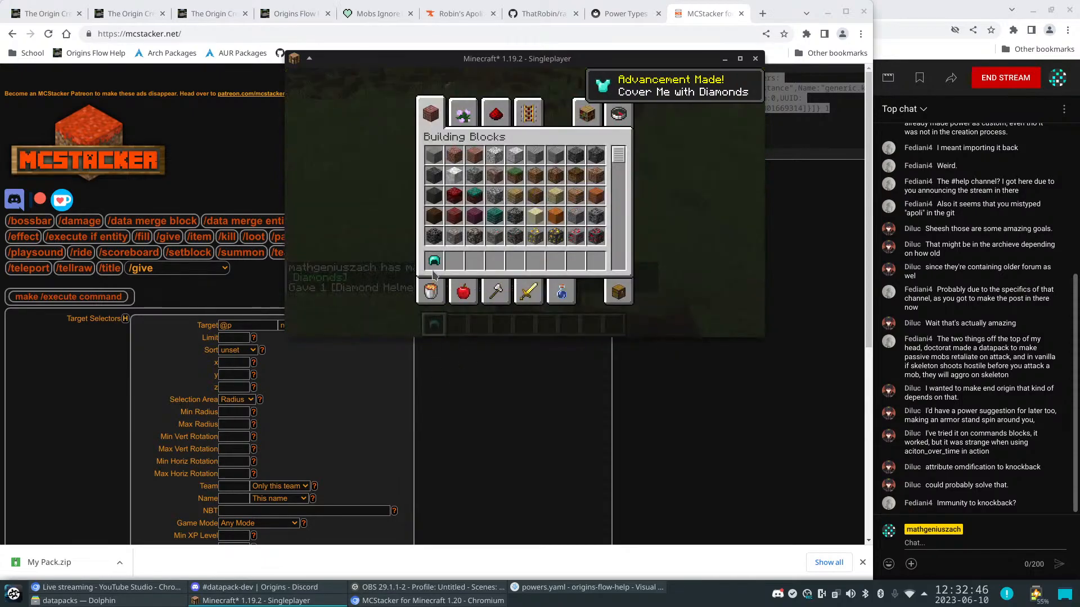
mouse_move(434, 267)
click(619, 292)
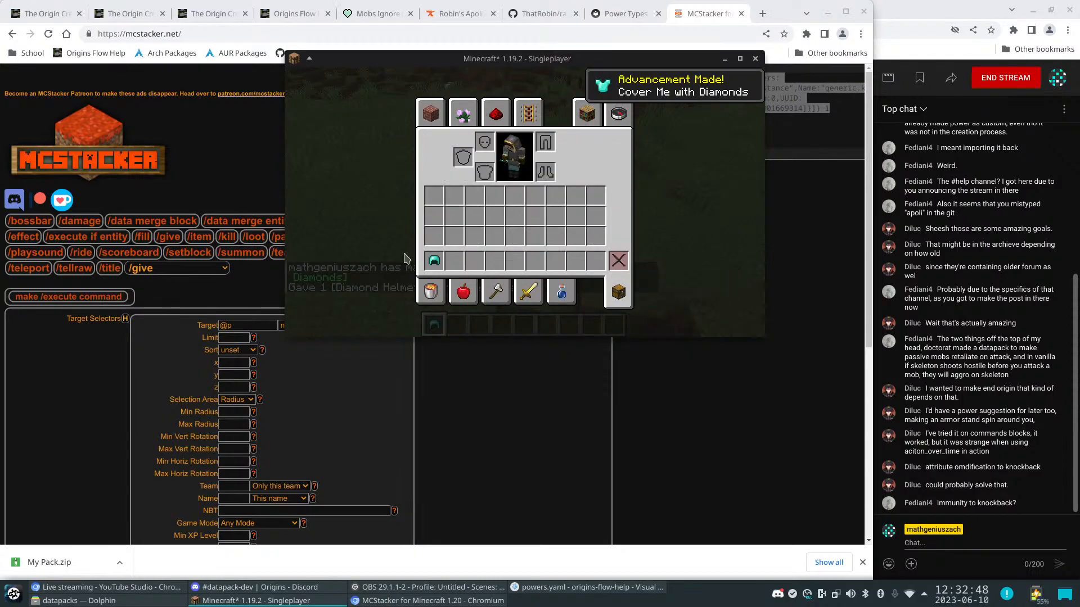
shift+click(435, 260)
key(e)
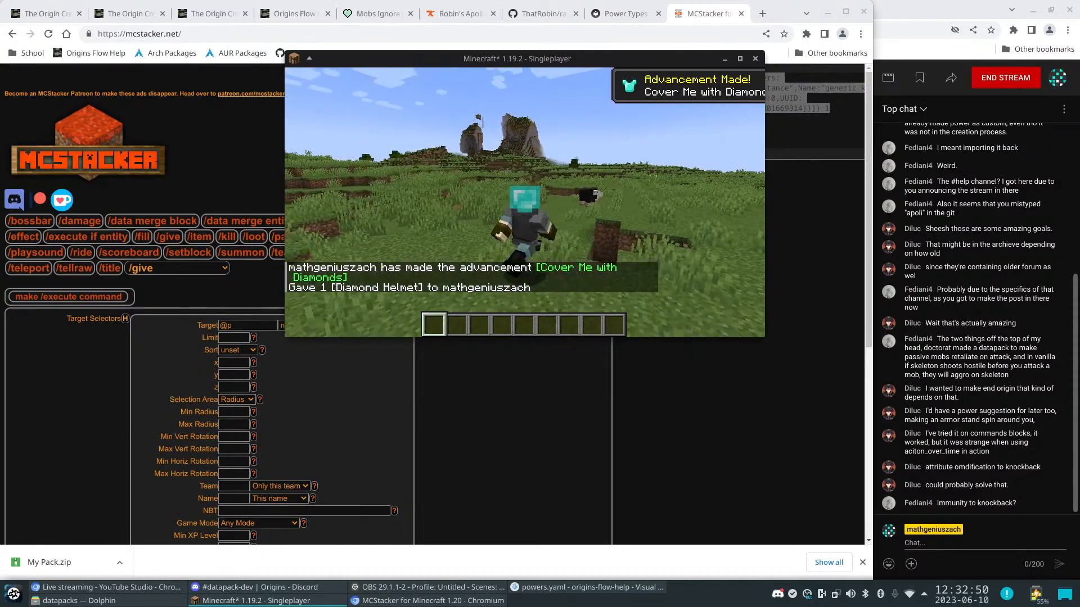
Set the player's game mode to survival with the /gamemode command
text(/game)
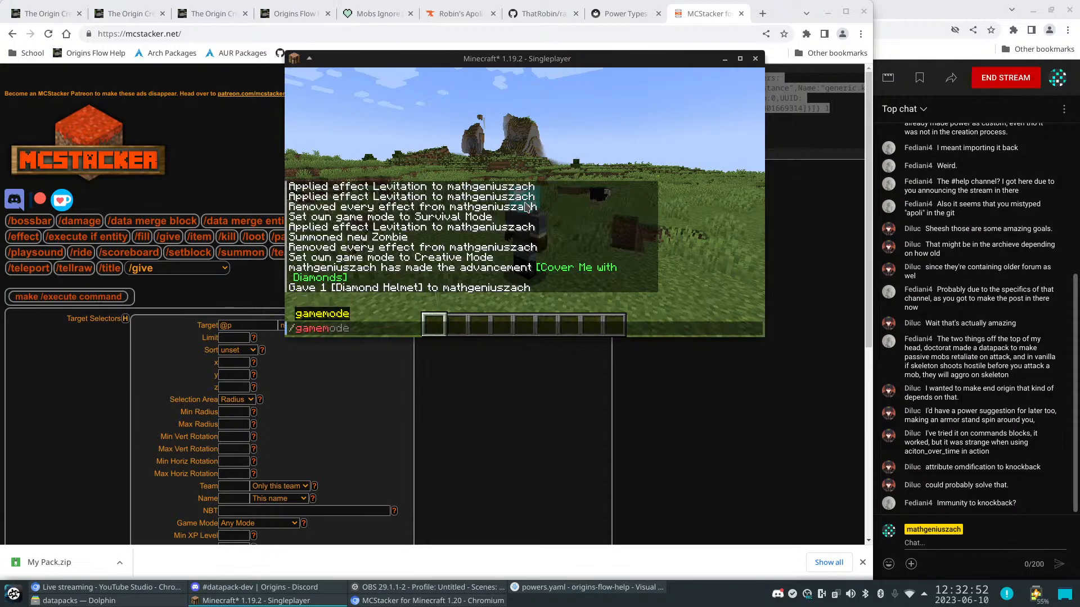
text(mode survival)
key(Return)
Rerun the earlier effect command from the chat history to apply Levitation to the player
key(t)
key(Up)
key(Up)
key(Up)
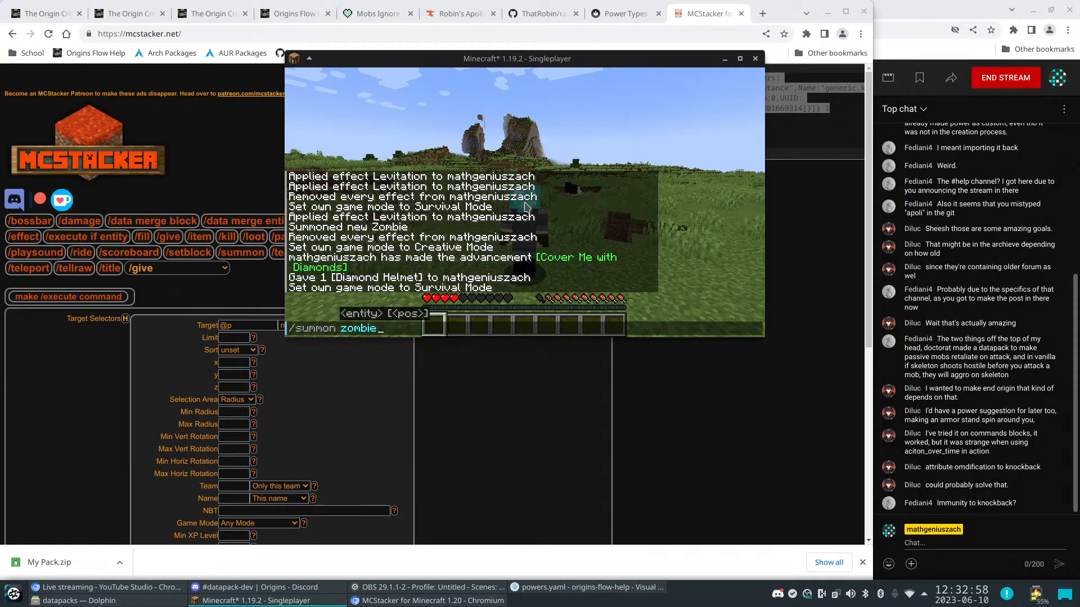
key(Return)
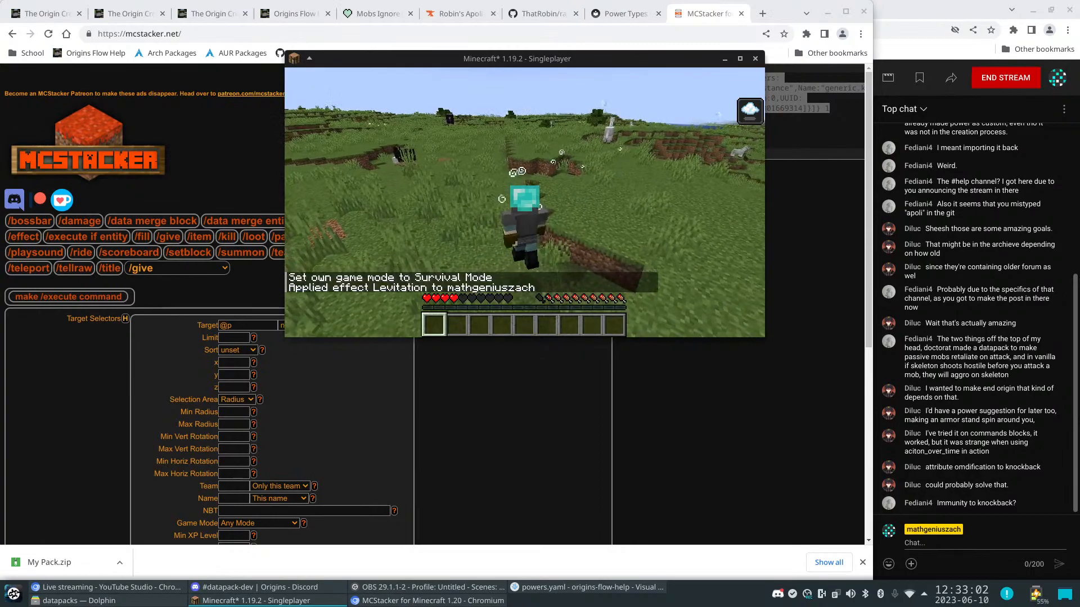
Summon a zombie at the levitating player and inspect the equipped diamond helmet in the survival inventory
key(t)
key(Up)
key(Up)
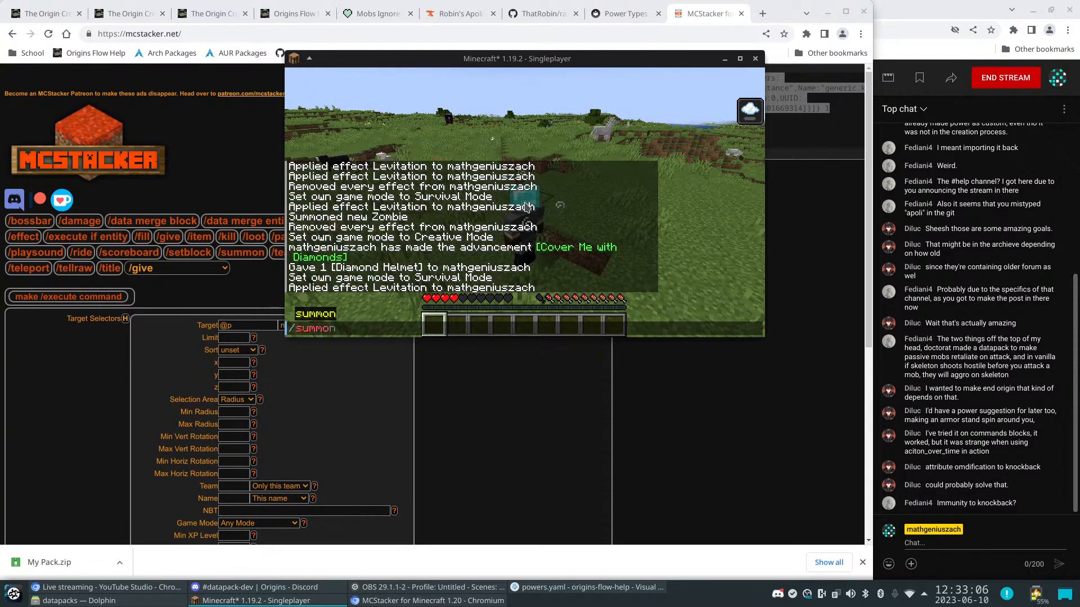
text(zombie)
key(Return)
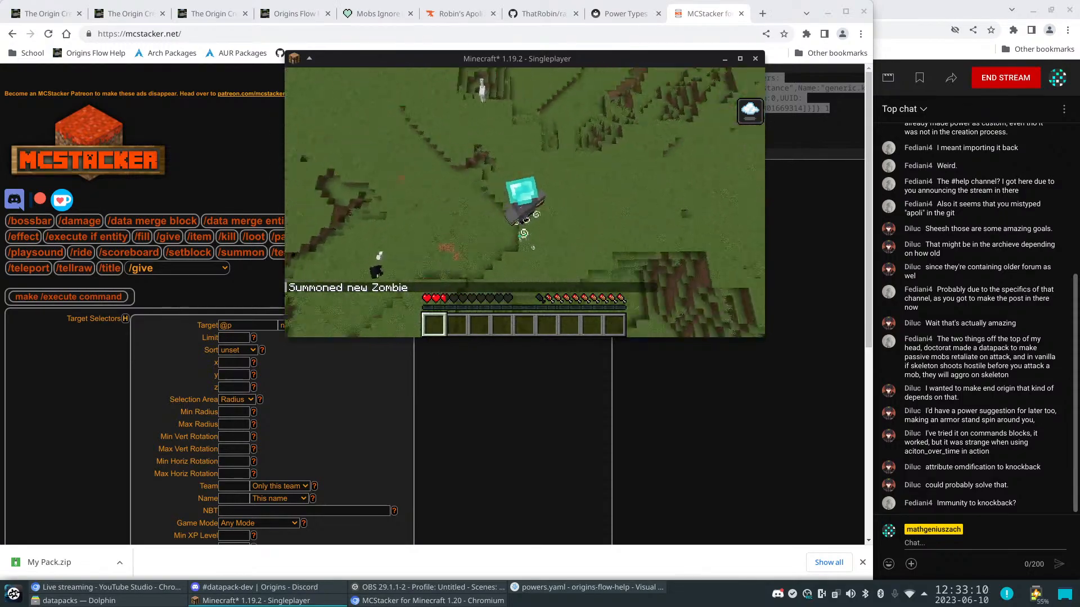
key(e)
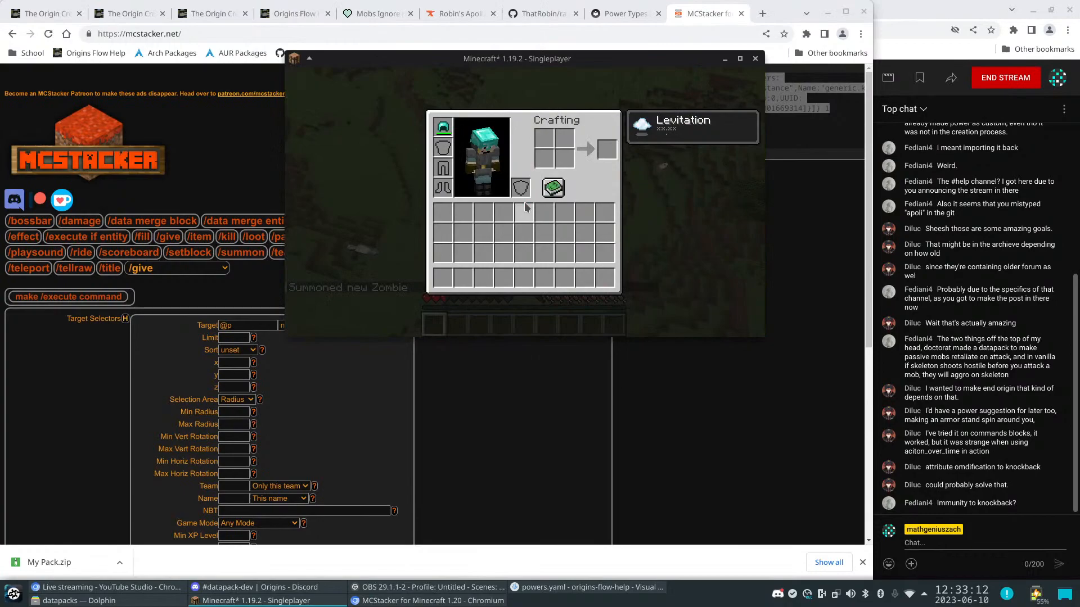
mouse_move(444, 137)
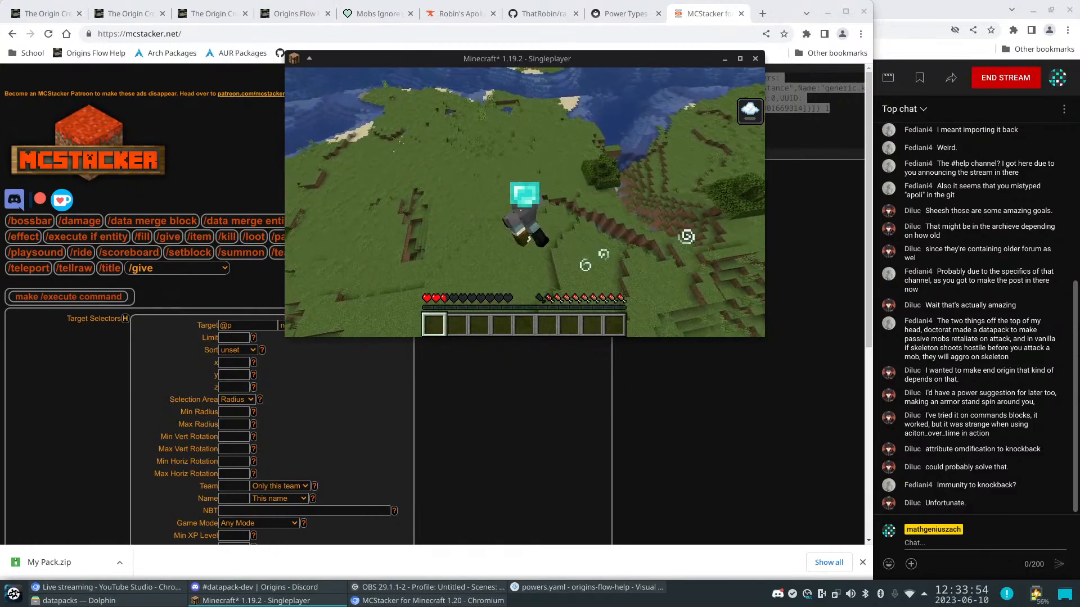
Write an /effect give command that applies minecraft:instant_health to the player for 10 seconds
key(slash)
text(effect give mathgeniuszach m)
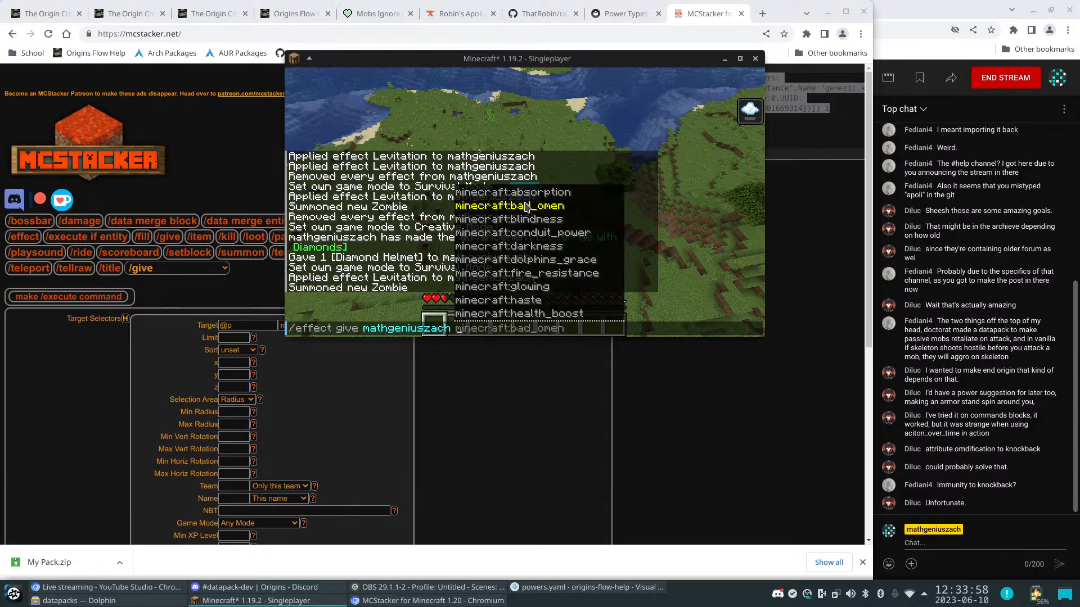
text(inecraft:instan)
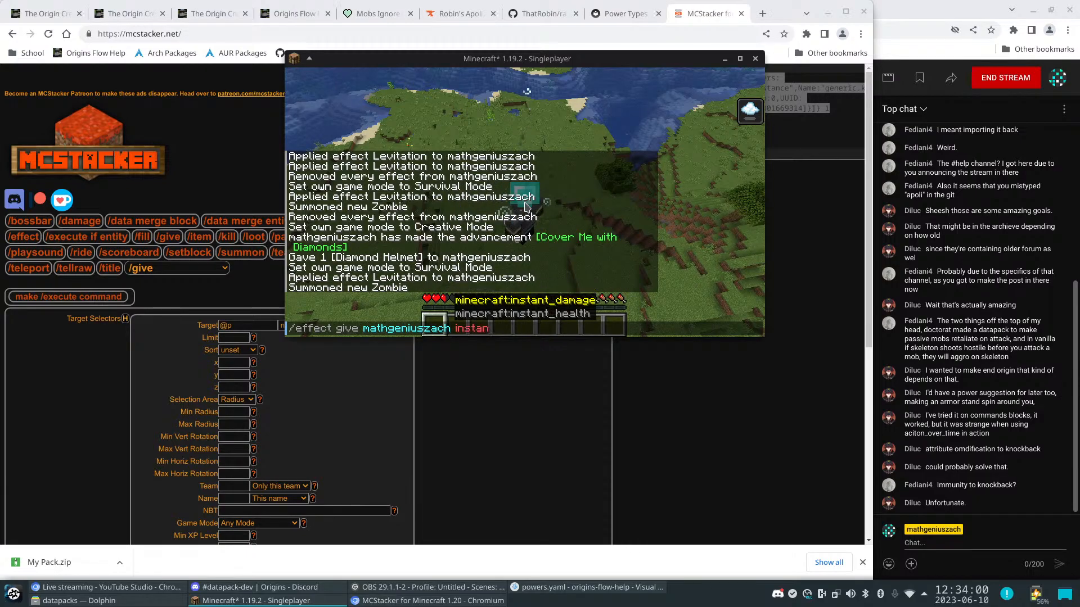
key(Down)
key(Tab)
text(1)
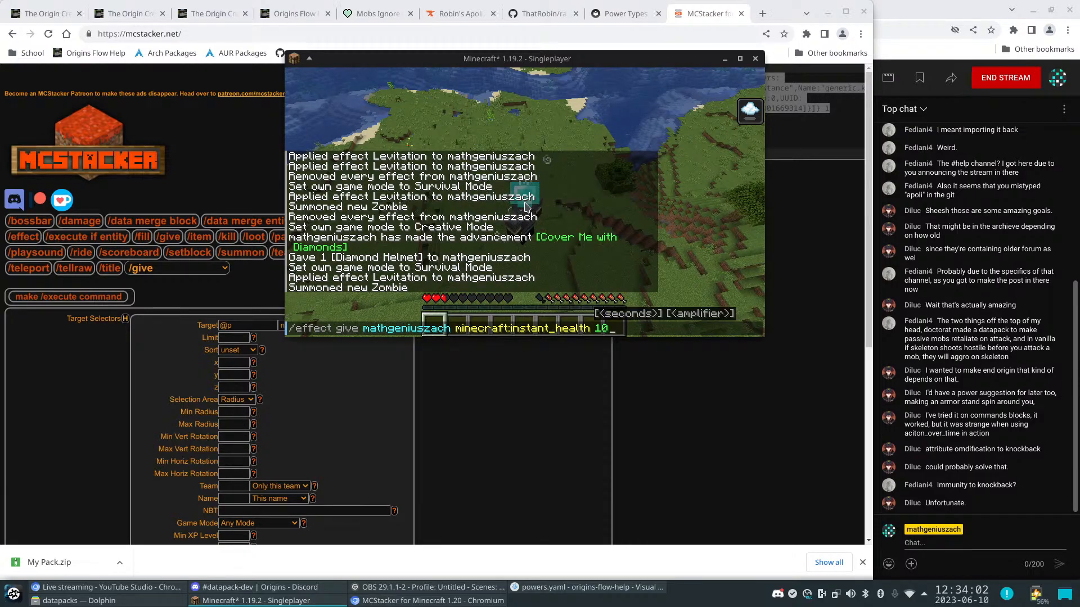
Apply Instant Health with a duration of 10 and Instant Damage to the player through commands
key(Return)
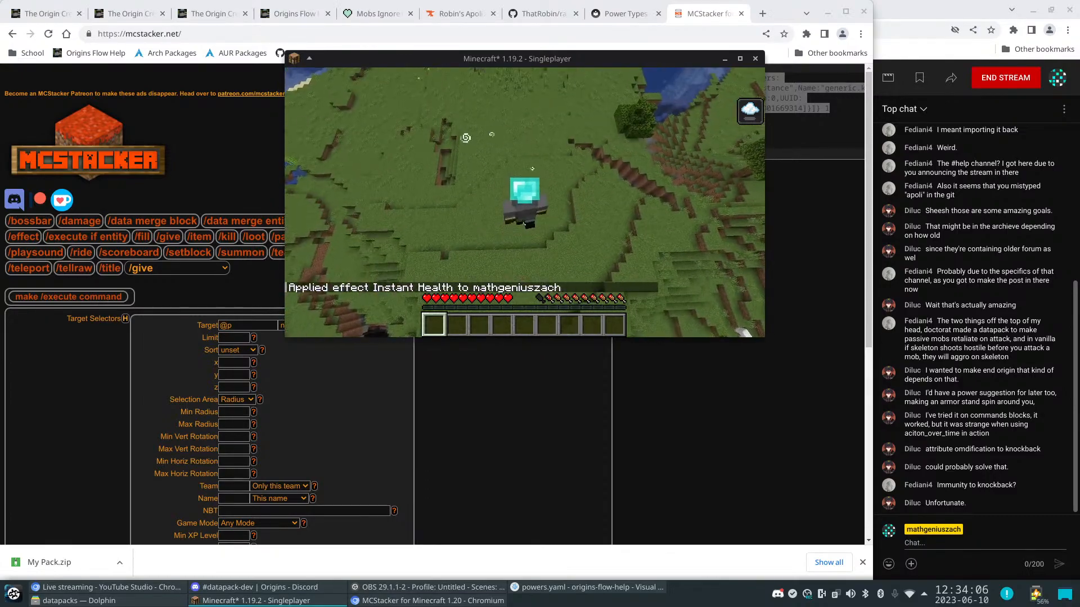
key(slash)
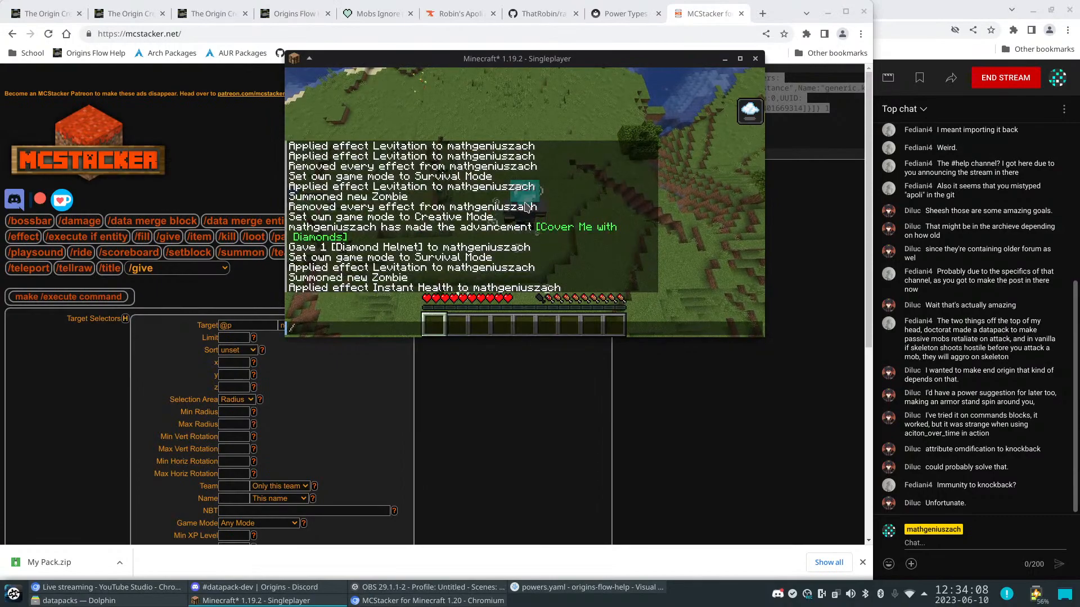
text(effect )
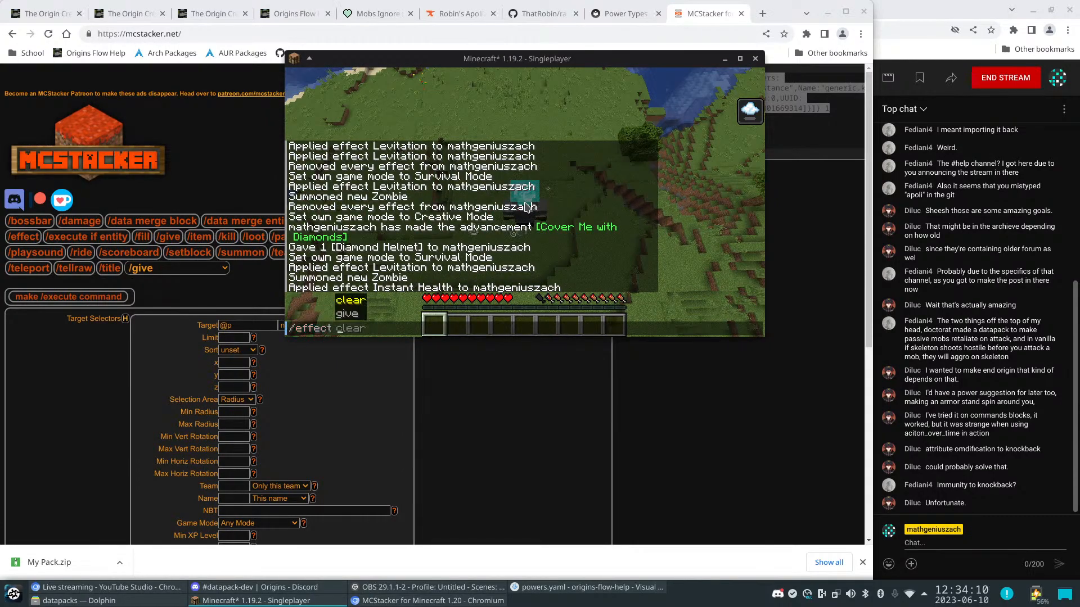
text(give)
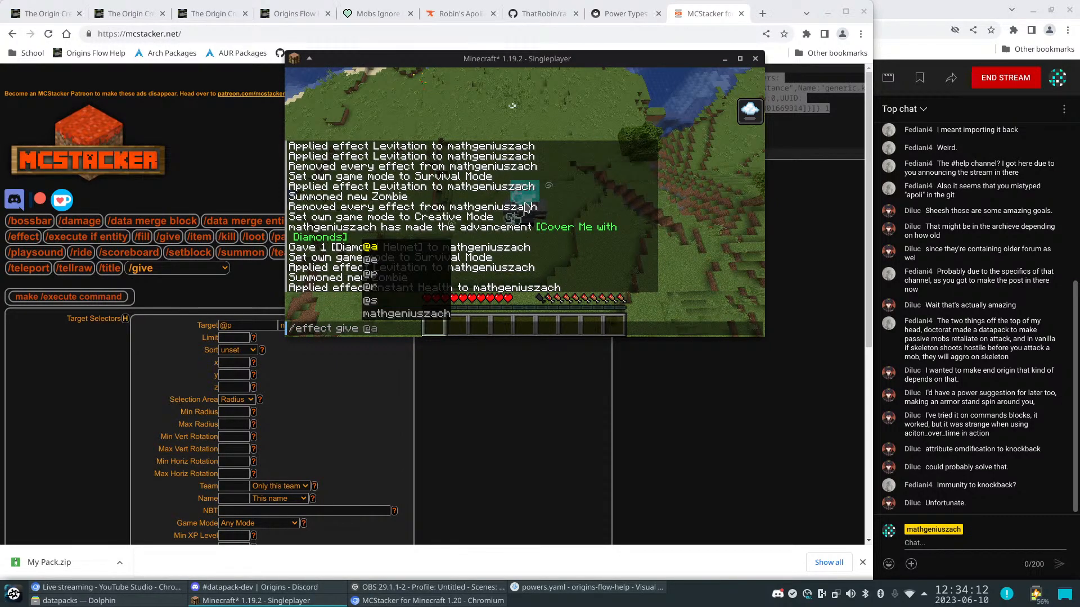
text( in)
key(Tab)
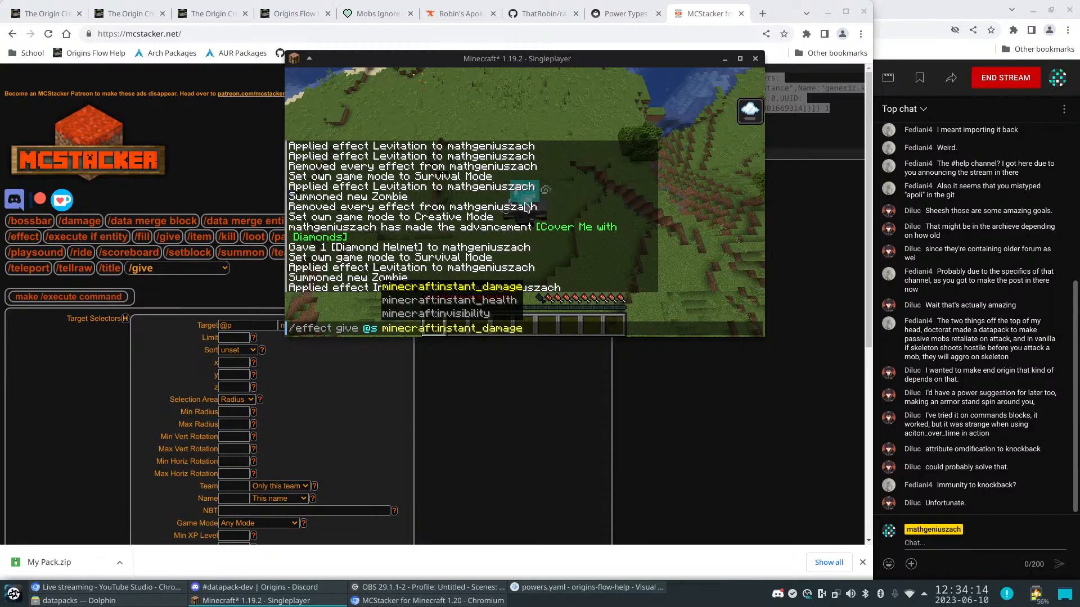
key(Return)
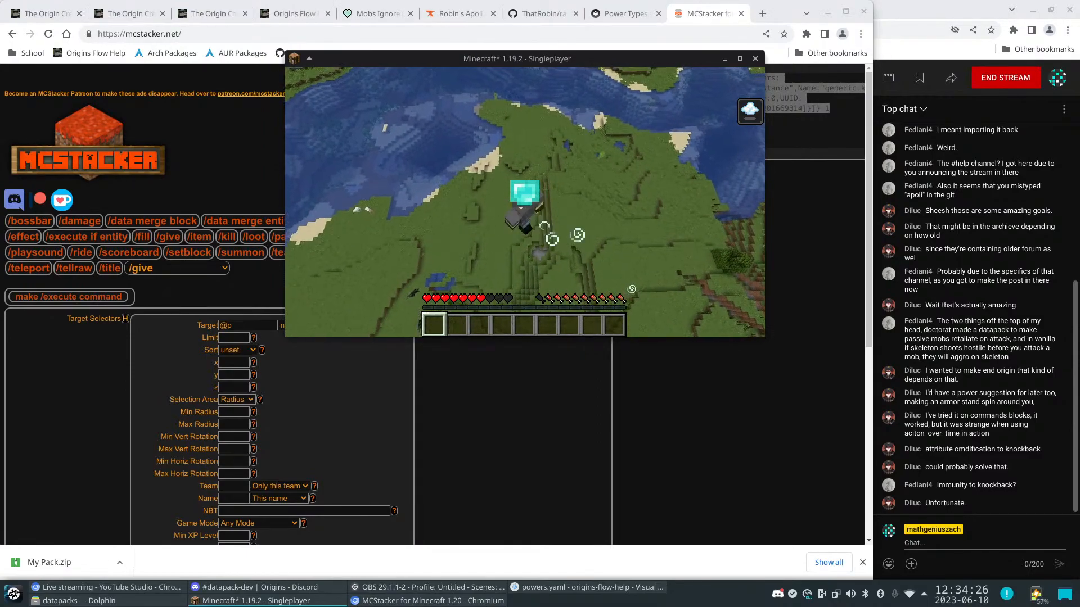
Set the game mode to Creative and clear all of the player's effects
text(/gamode creative)
key(Return)
text(/effect)
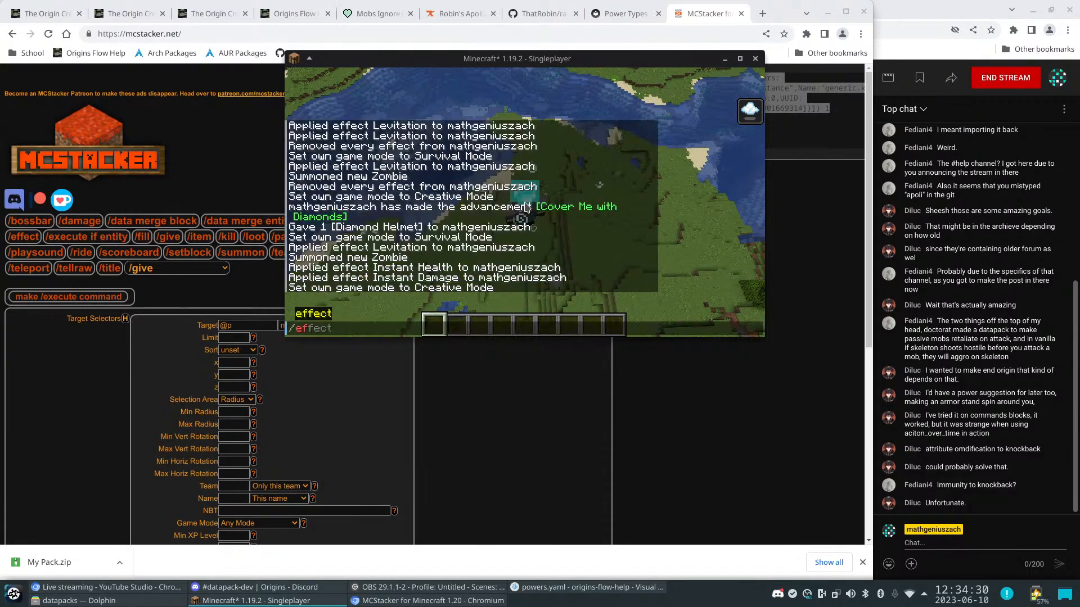
text( clear)
key(Return)
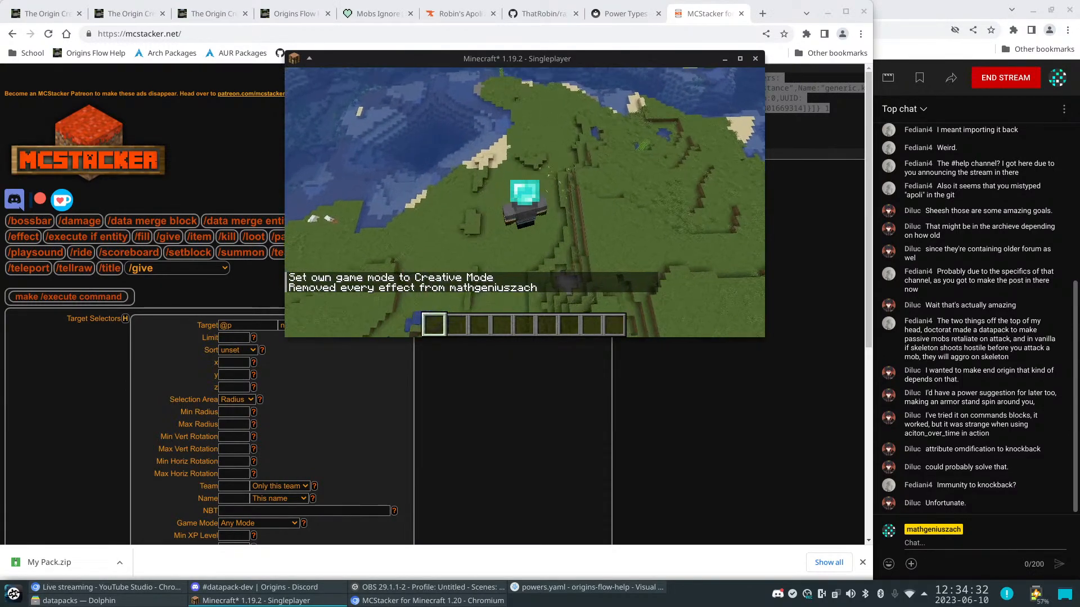
Return the game mode to Survival and walk across the grassy terrain
text(/gamemode surs)
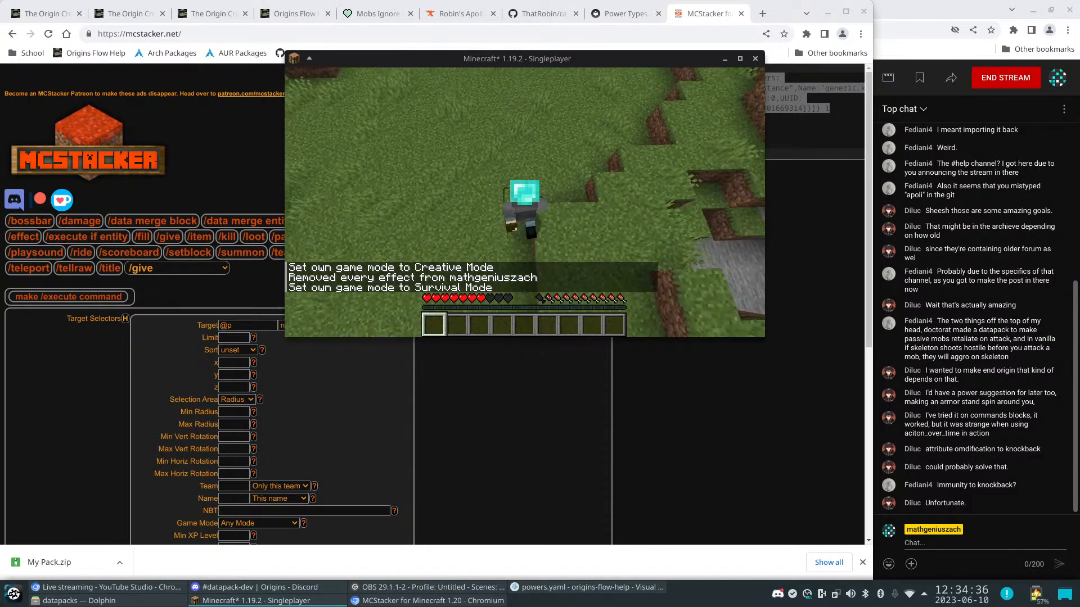
text(w)
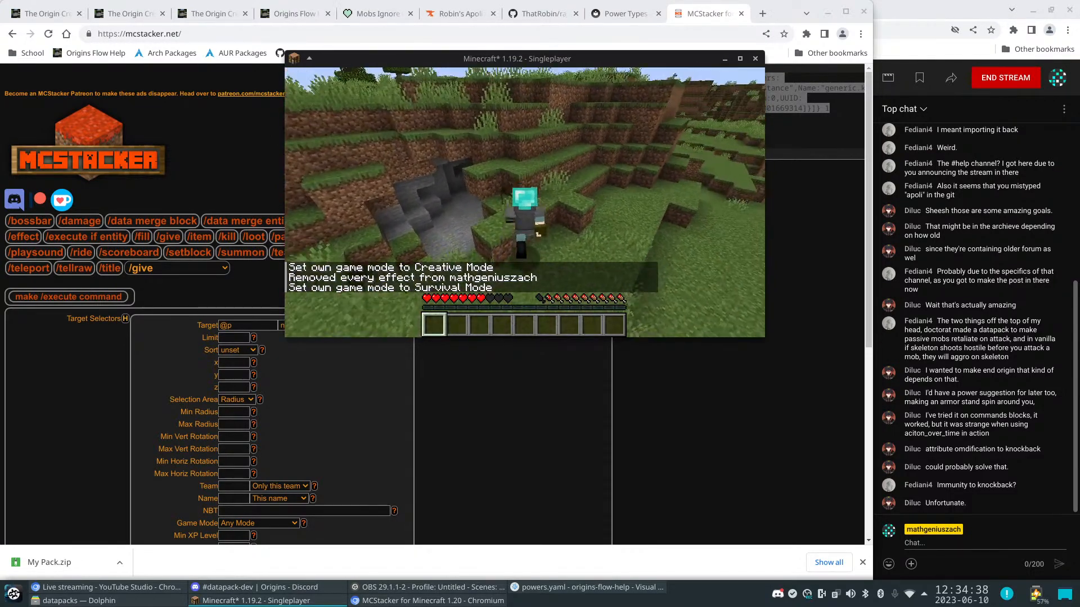
text(ww)
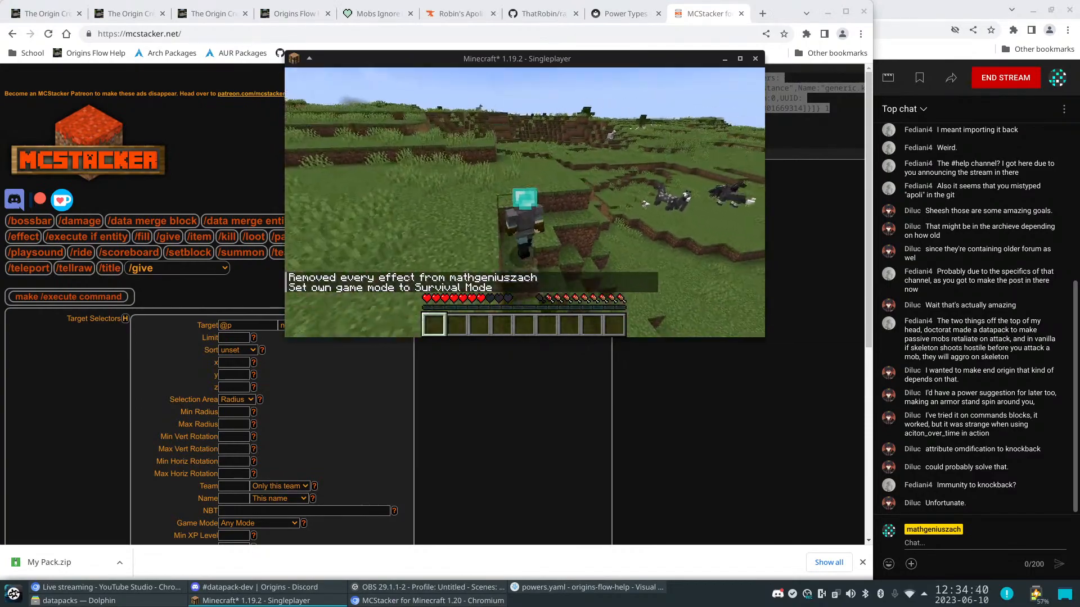
Reuse the earlier effect command to give yourself Levitation for 10000 seconds with amplifier 254
key(slash)
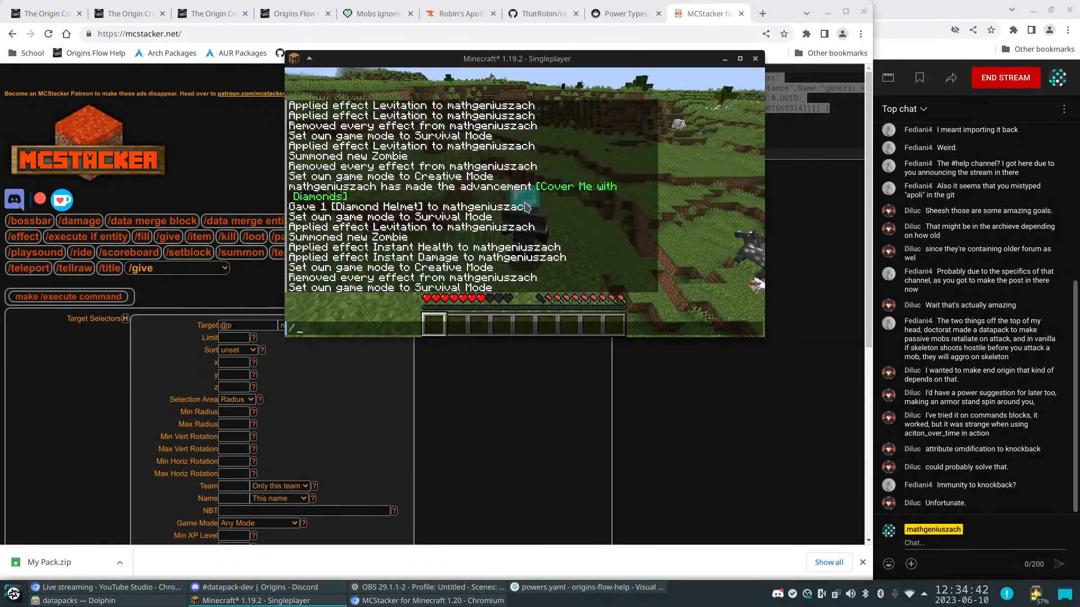
key(Up)
key(Up)
key(Up)
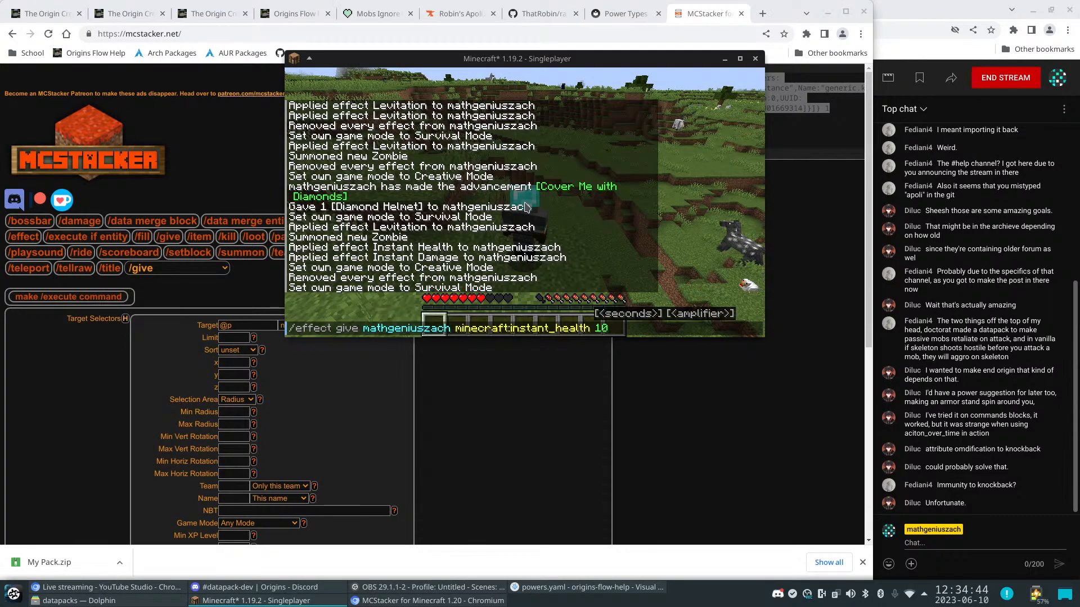
key(Up)
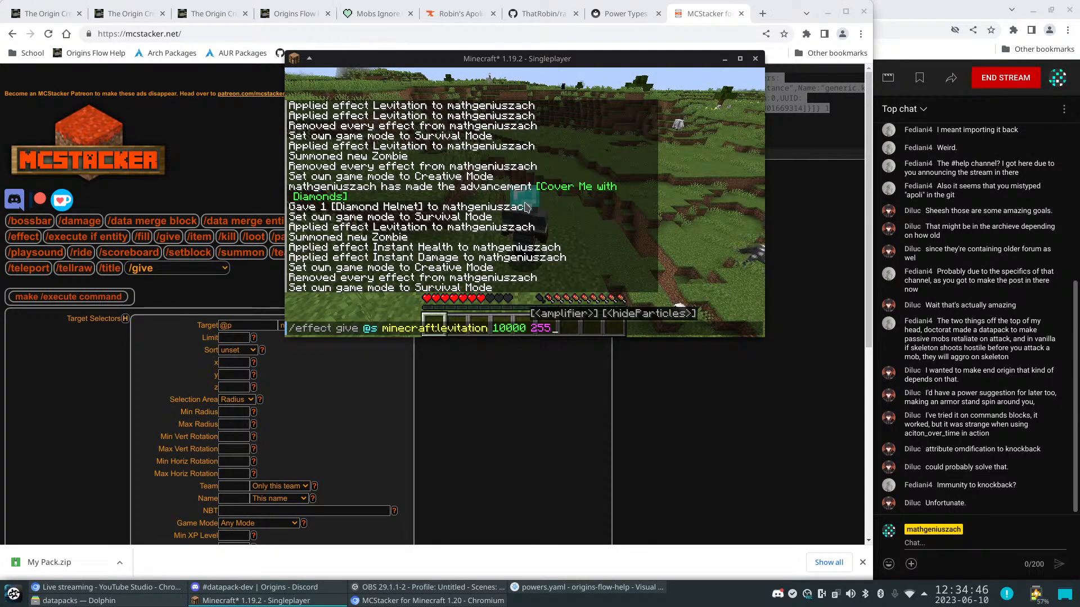
key(Return)
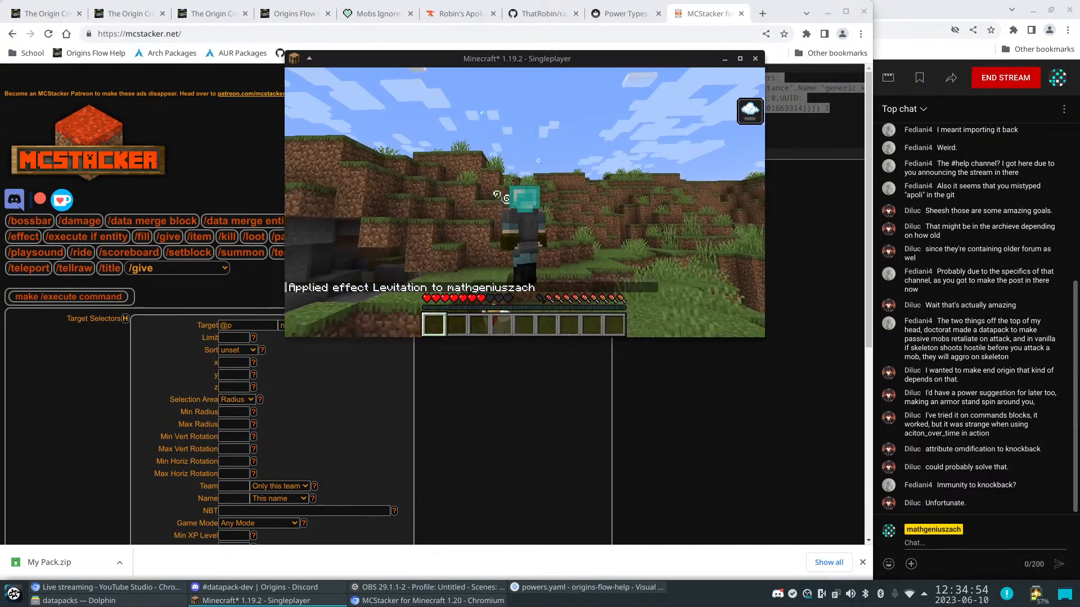
Walk across the grassland and along the dirt ledges to test movement under the Levitation effect
key(w)
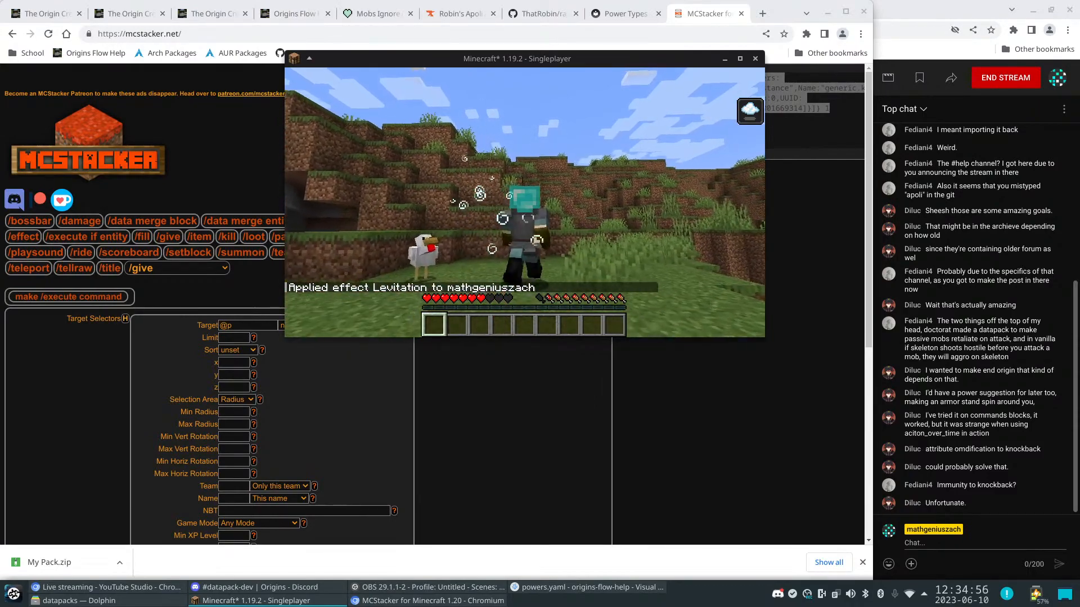
key(w)
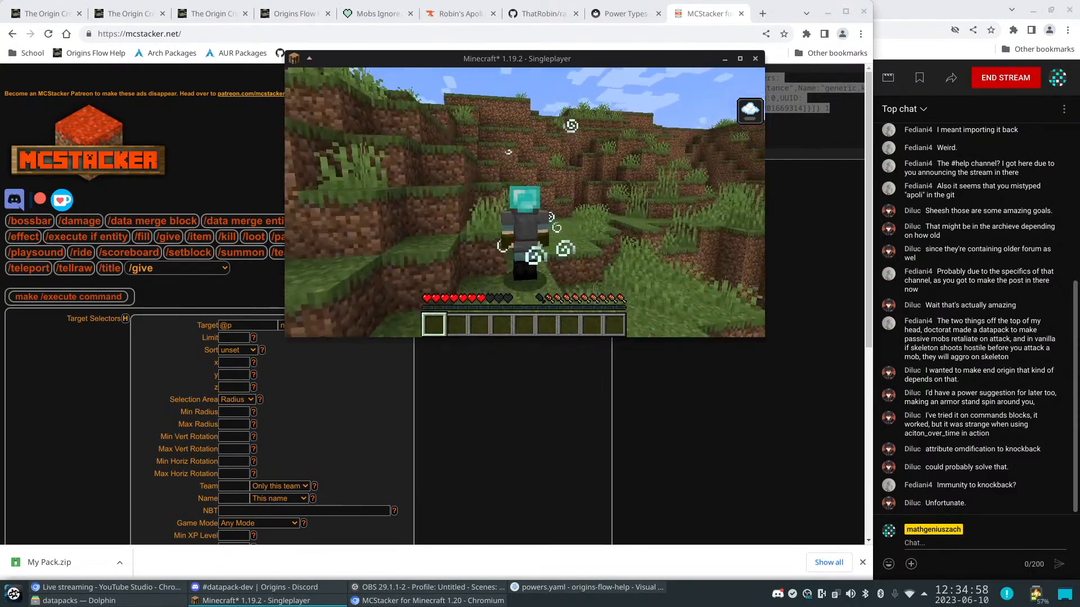
key(w)
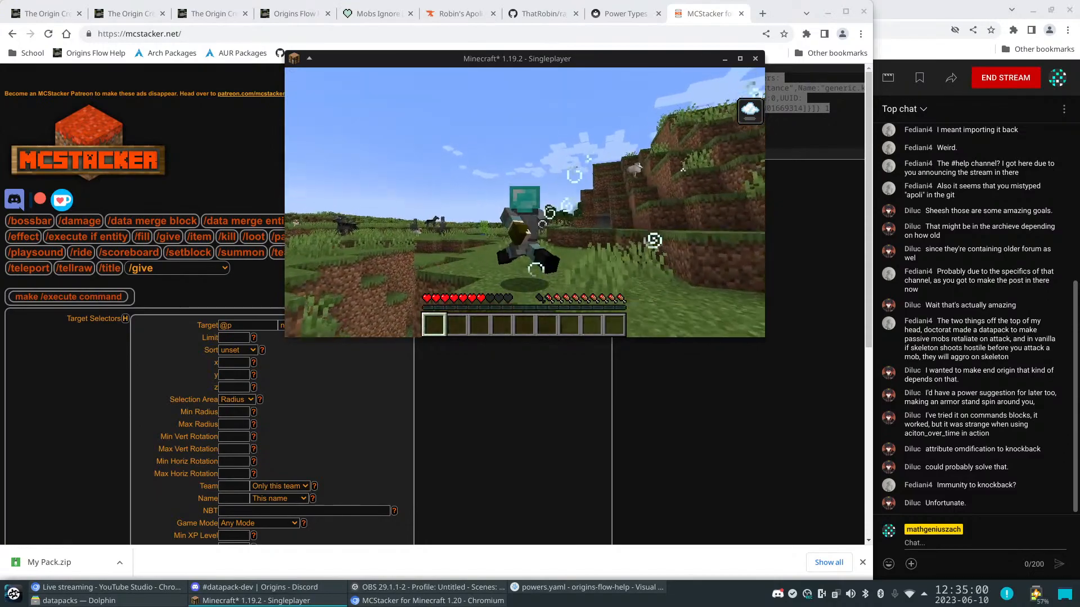
key(w)
key(w)
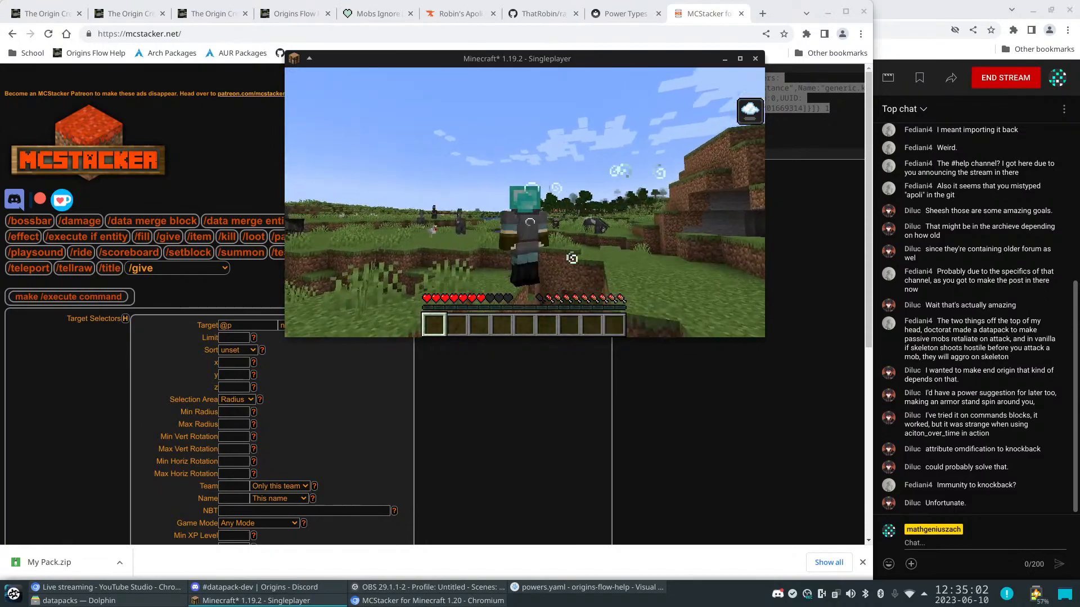
key(w)
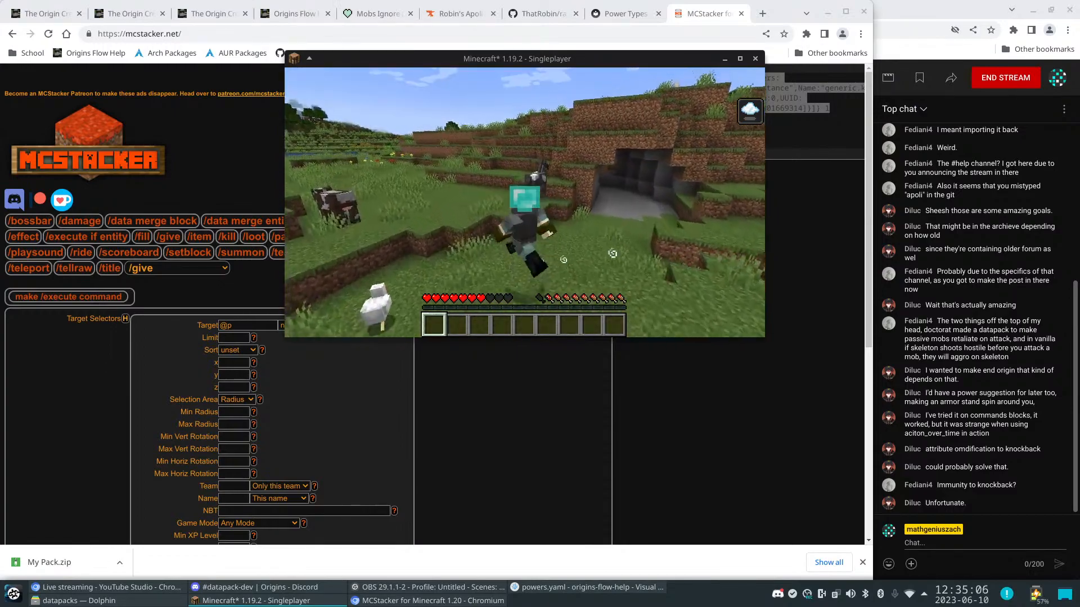
key(w)
key(w)
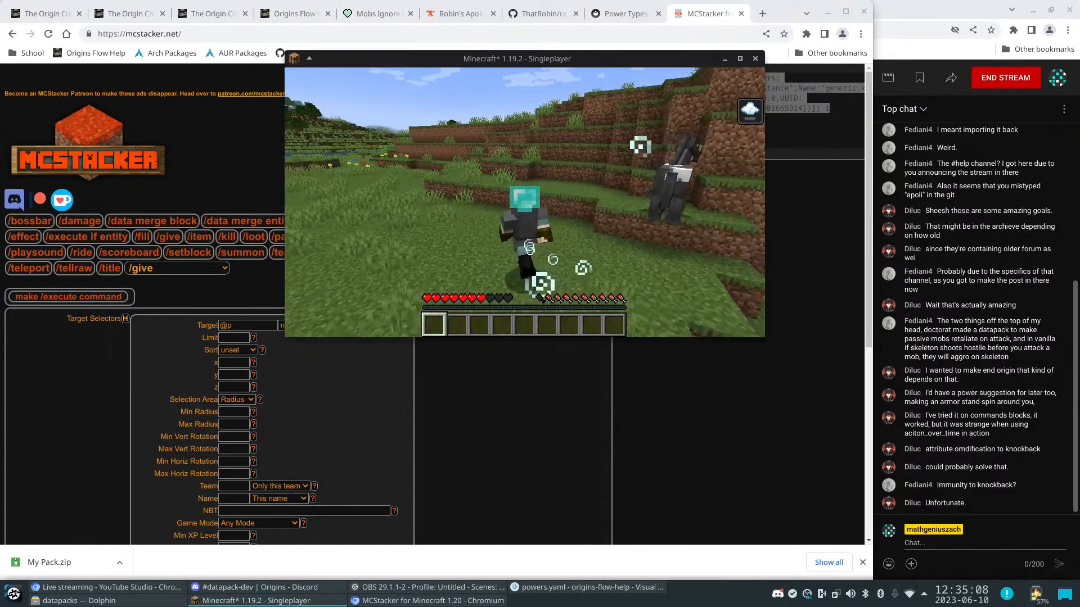
key(w)
key(w)
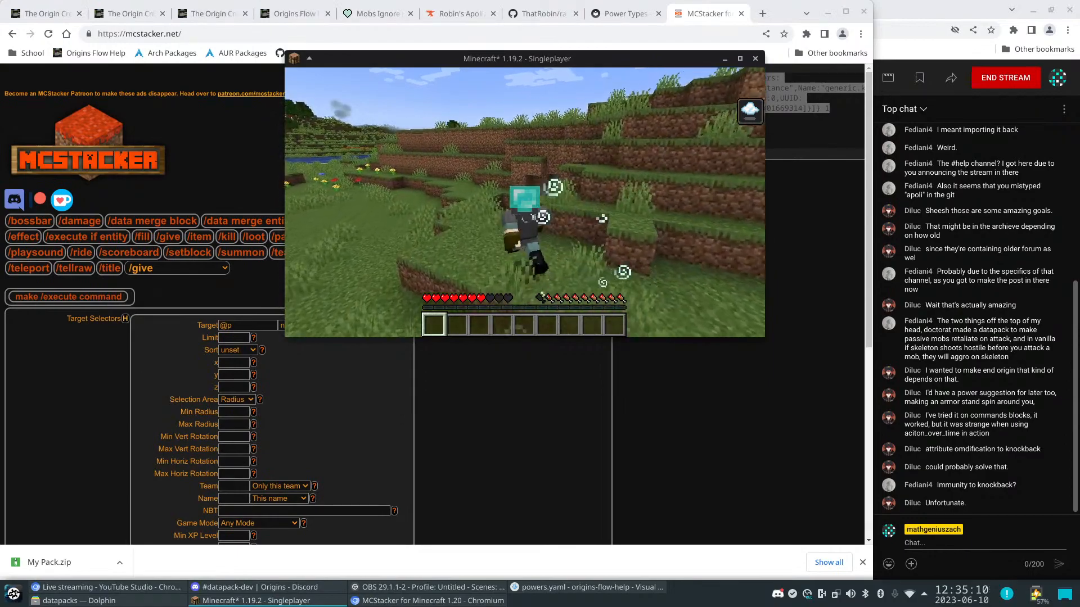
key(w)
key(w)
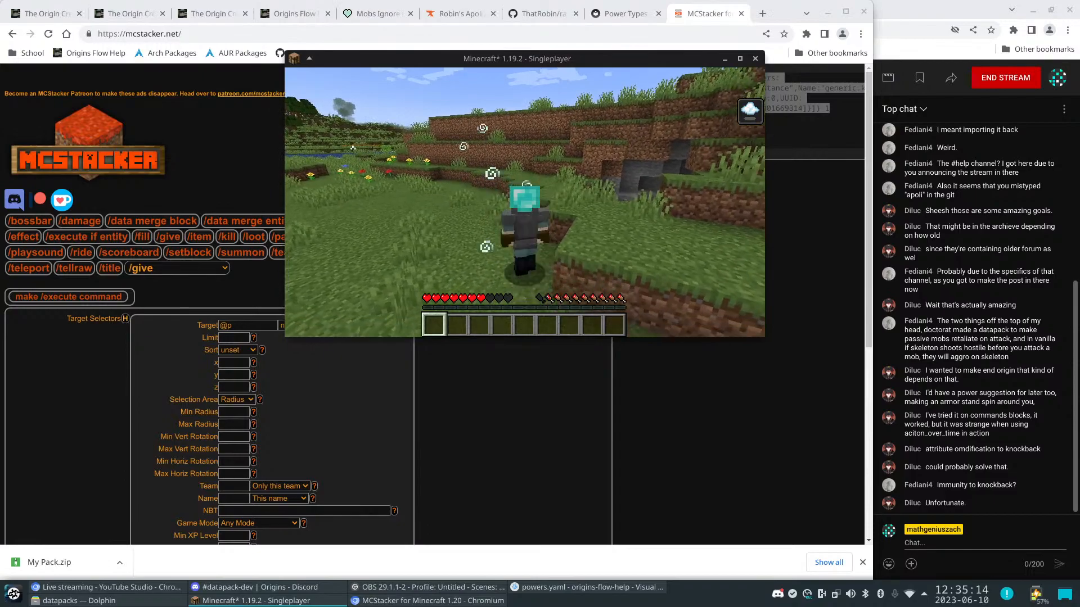
key(w)
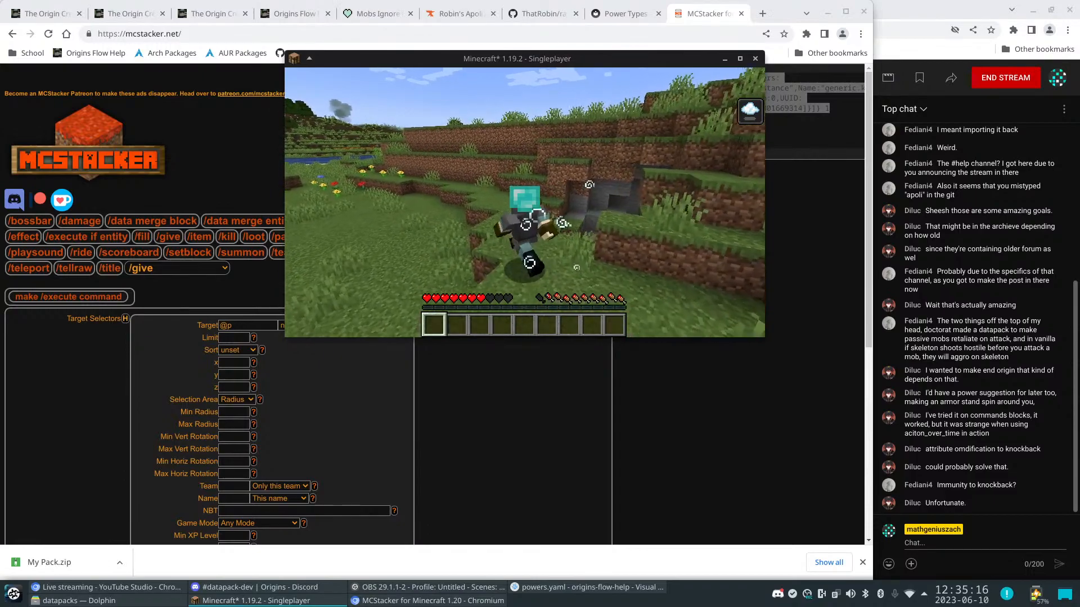
key(w)
key(w)
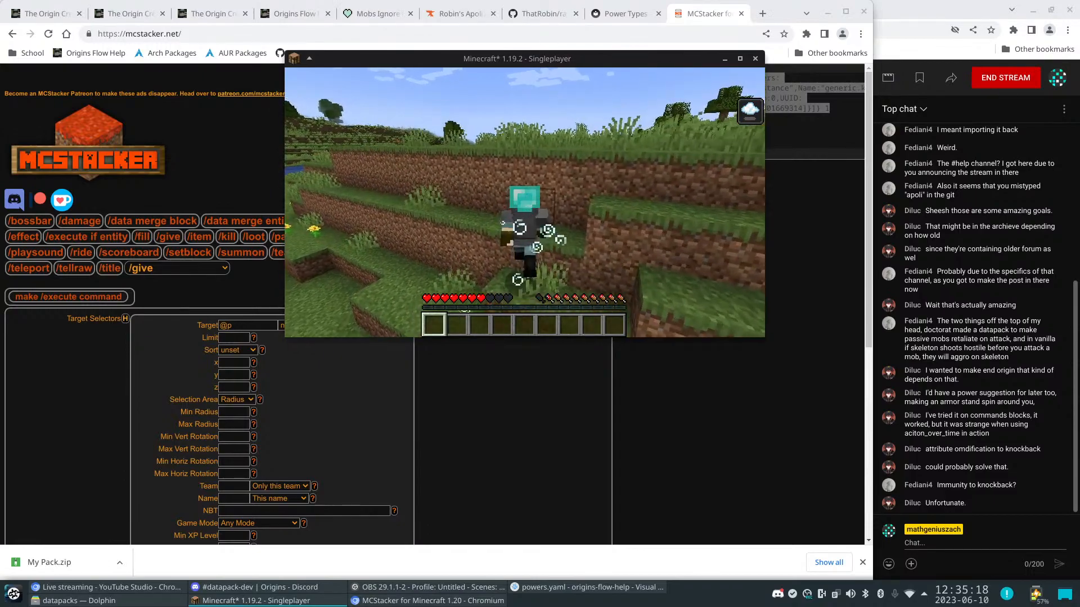
Clear the Levitation effect from the player
key(slash)
text(effect clear)
key(Return)
Rework the previous Levitation command to give yourself Slow Falling for 100 seconds with amplifier 255
key(Up)
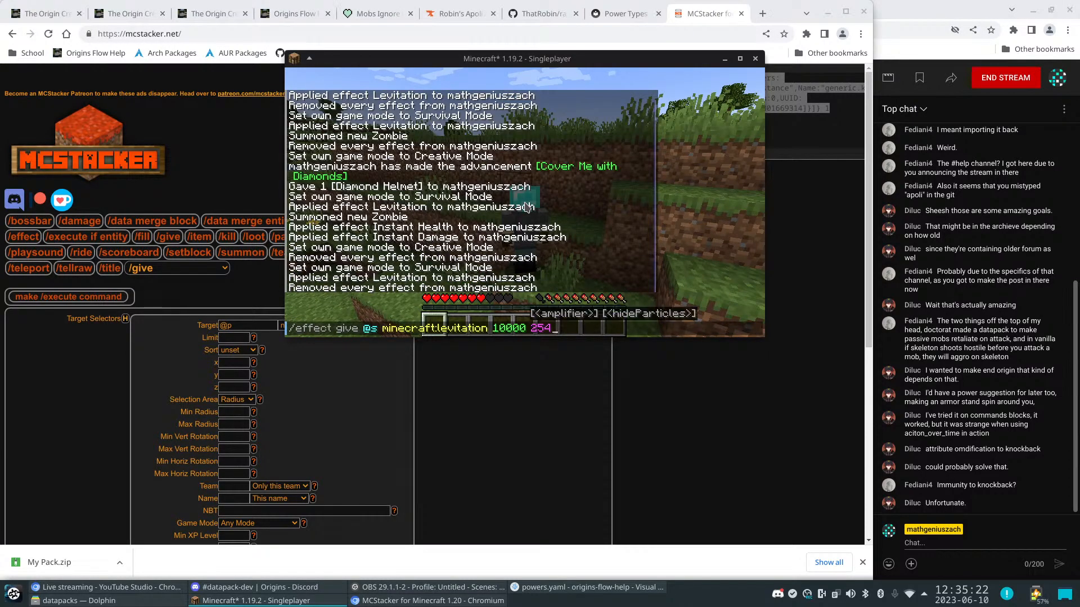
key(BackSpace)
key(BackSpace)
key(BackSpace)
key(BackSpace)
key(BackSpace)
key(BackSpace)
key(BackSpace)
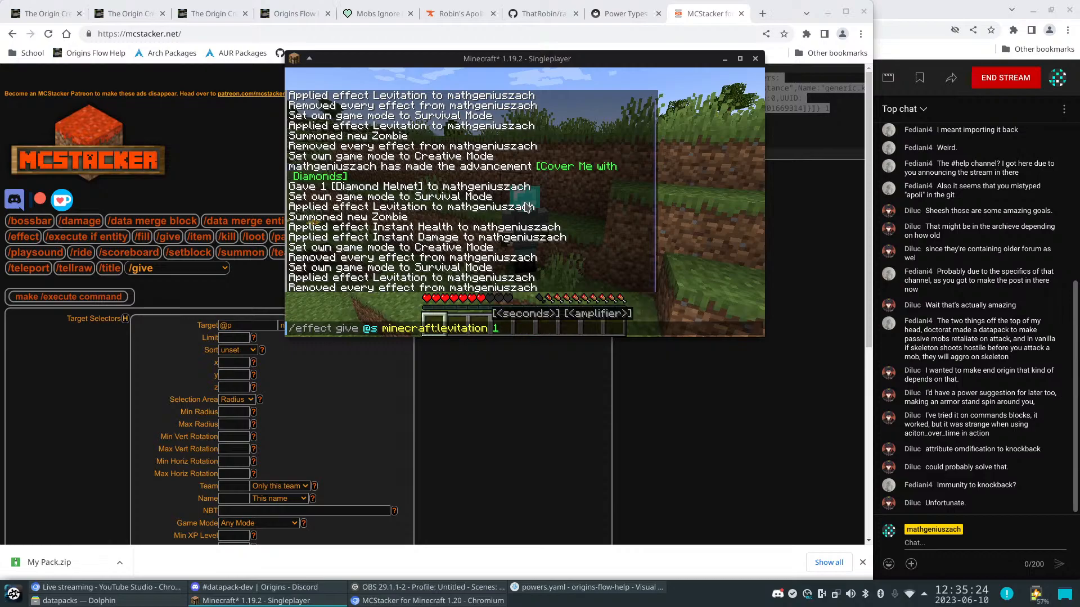
key(BackSpace)
key(BackSpace)
key(BackSpace)
key(BackSpace)
key(Tab)
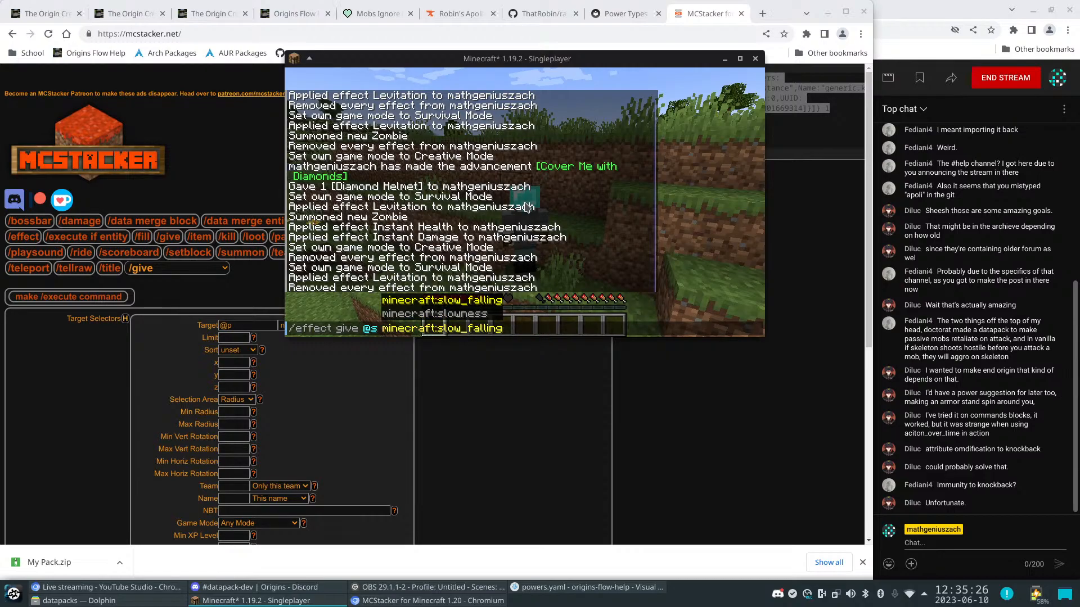
text(100 255)
key(Return)
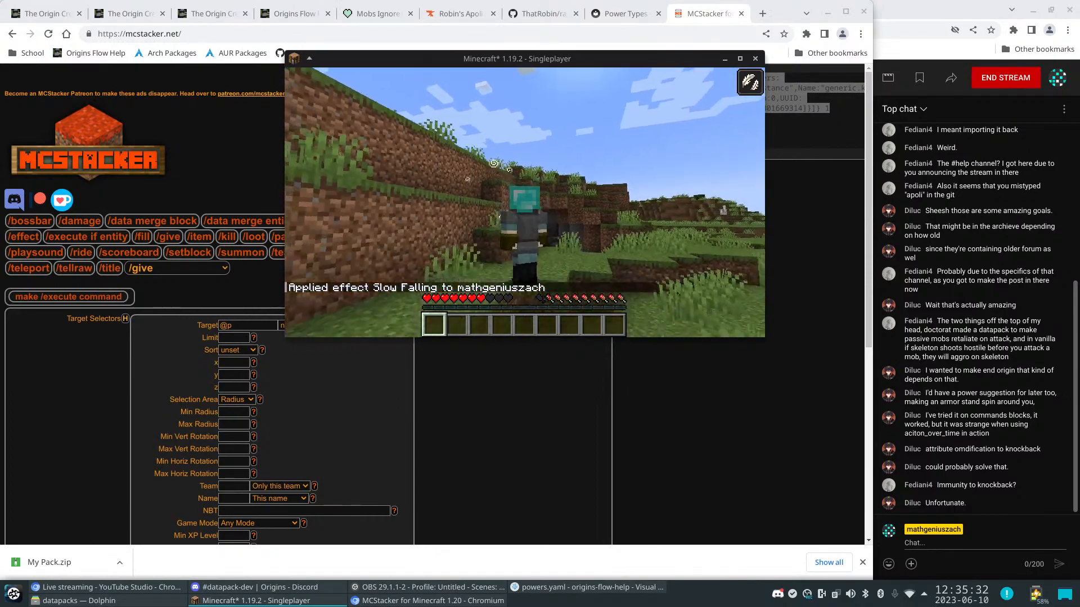
Cycle the camera perspective back to third person and walk forward to test Slow Falling
key(F5)
key(F5)
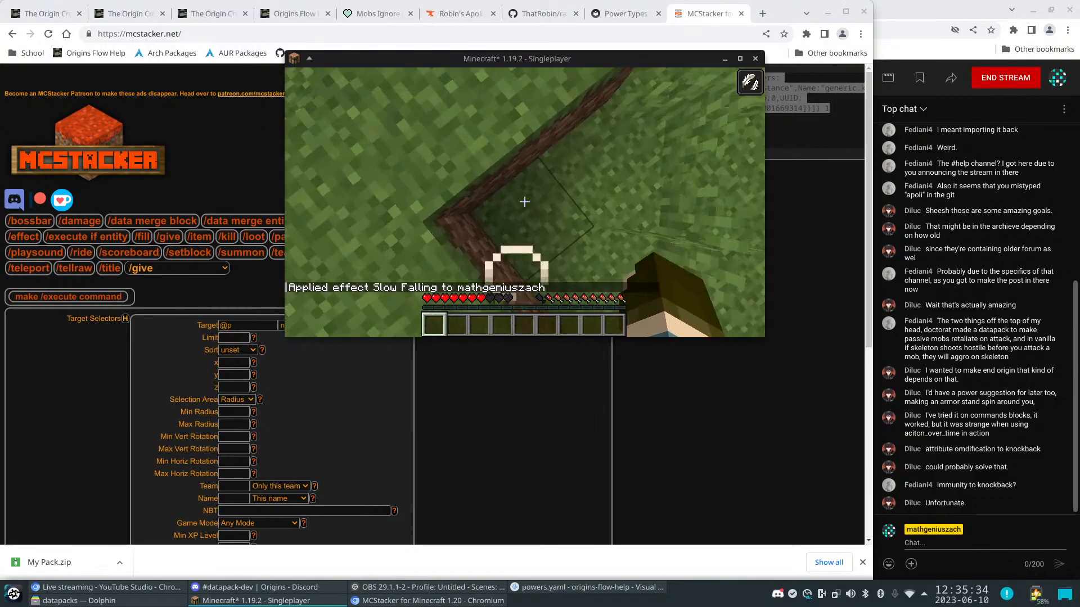
key(F5)
key(w)
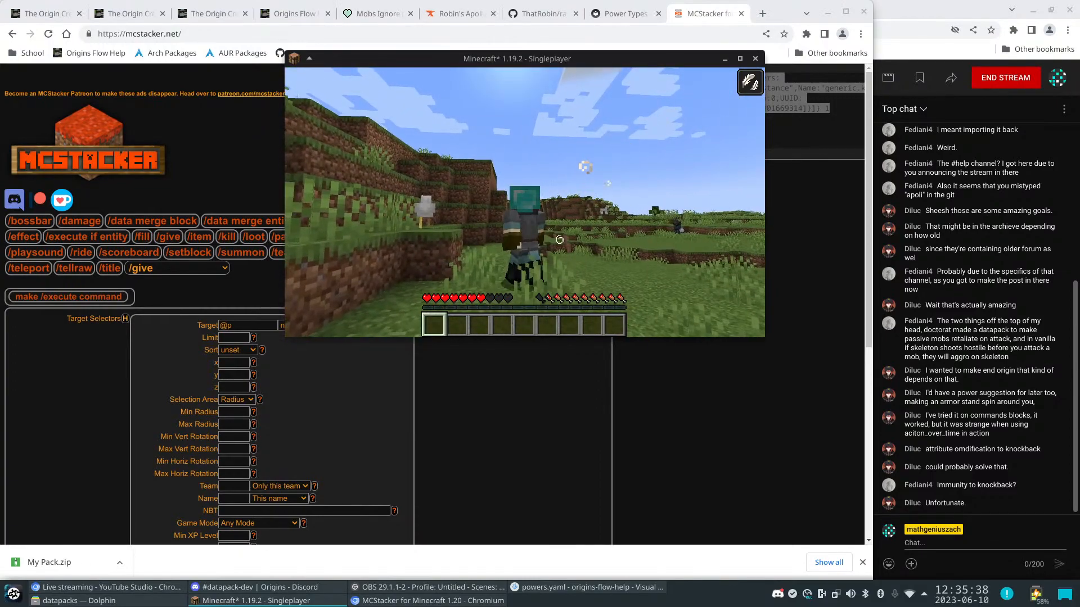
Clear the Slow Falling effect from the player
key(slash)
text(effect clear)
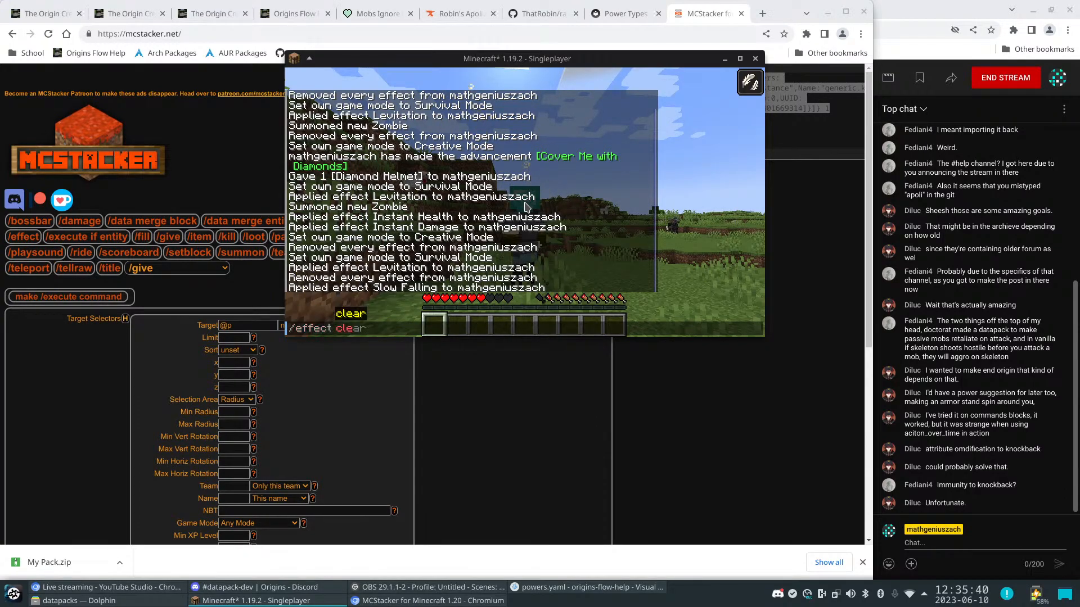
key(Return)
Give yourself Slow Falling for 100 seconds with amplifier 1 and jump to test it
key(slash)
key(Up)
key(Up)
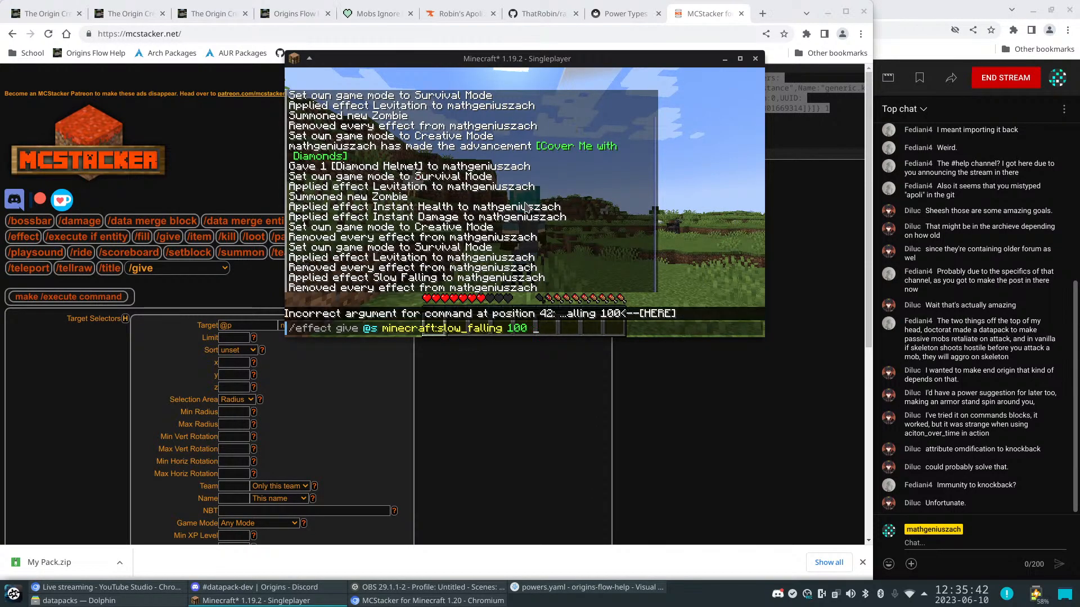
text(1)
key(Return)
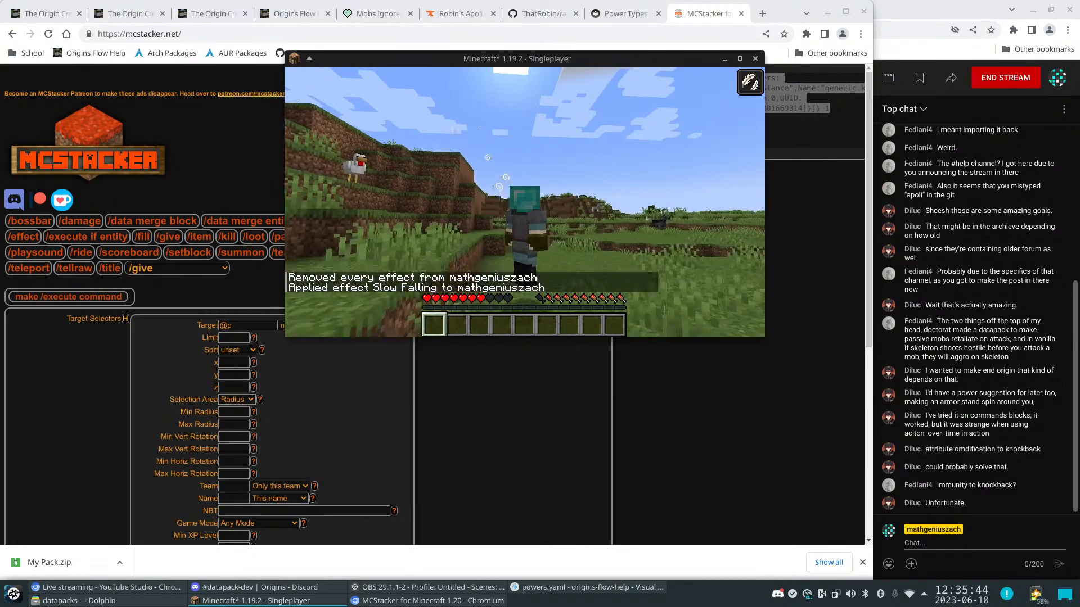
key(space)
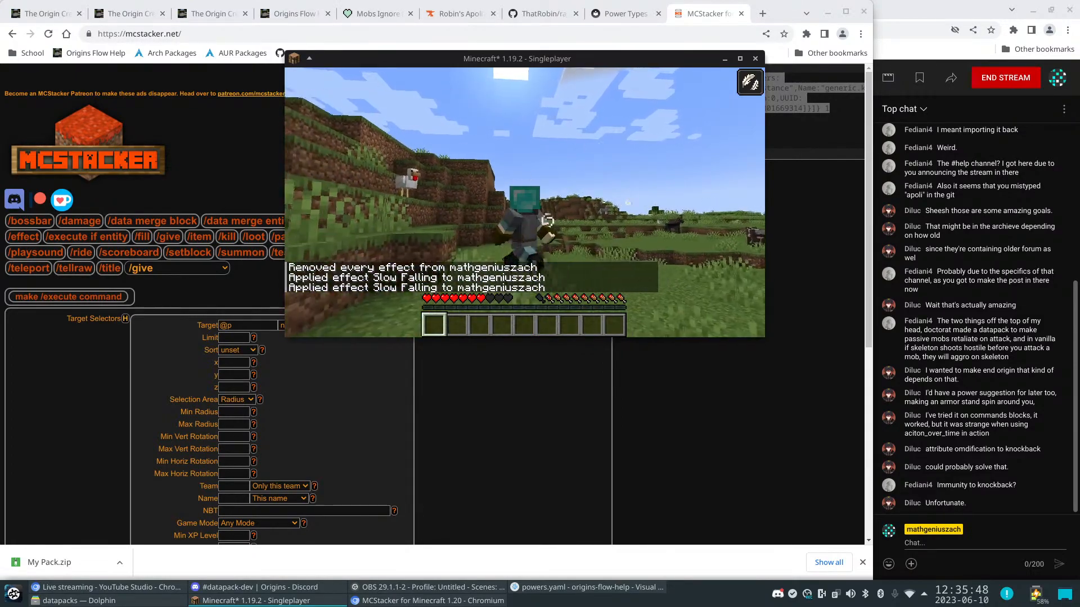
Give yourself Slow Falling for 100 seconds with amplifier 2
key(t)
key(Up)
key(BackSpace)
text(2)
key(Return)
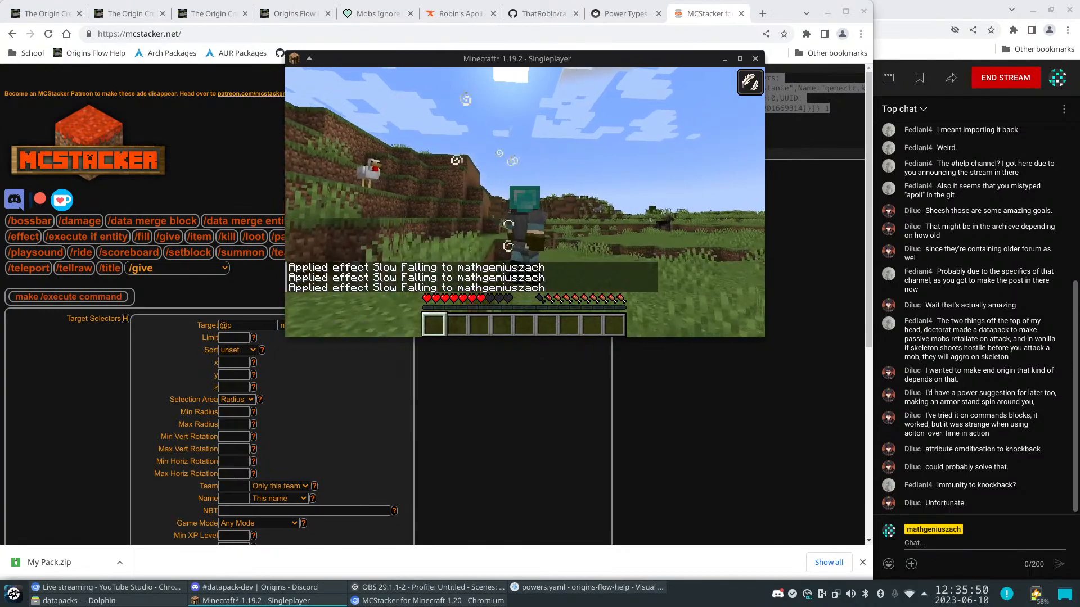
Give yourself Slow Falling for 100 seconds with amplifier 5
key(t)
key(Up)
key(BackSpace)
text(34)
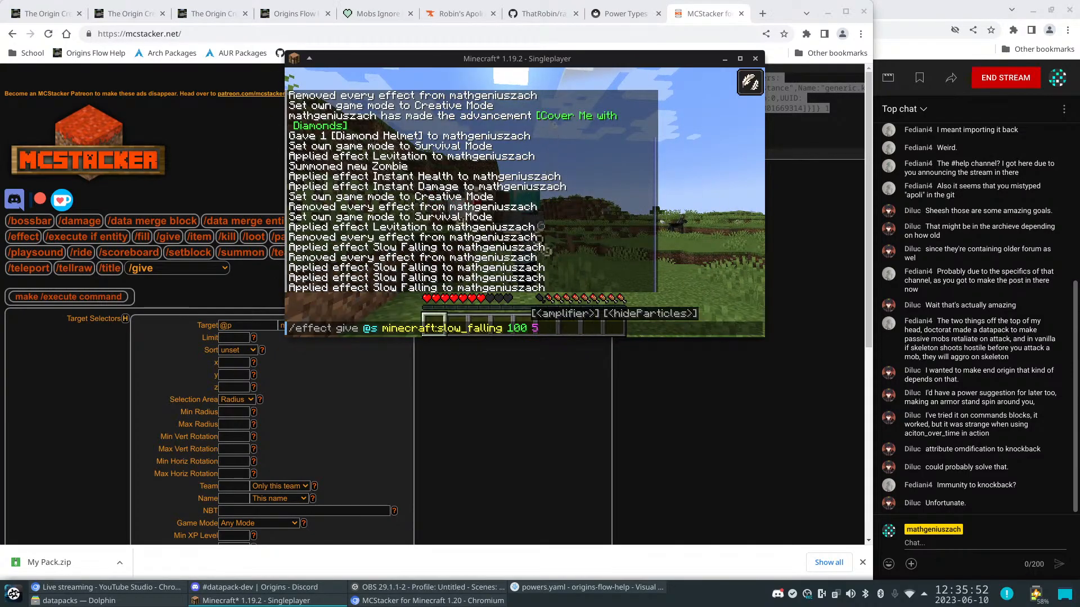
key(Return)
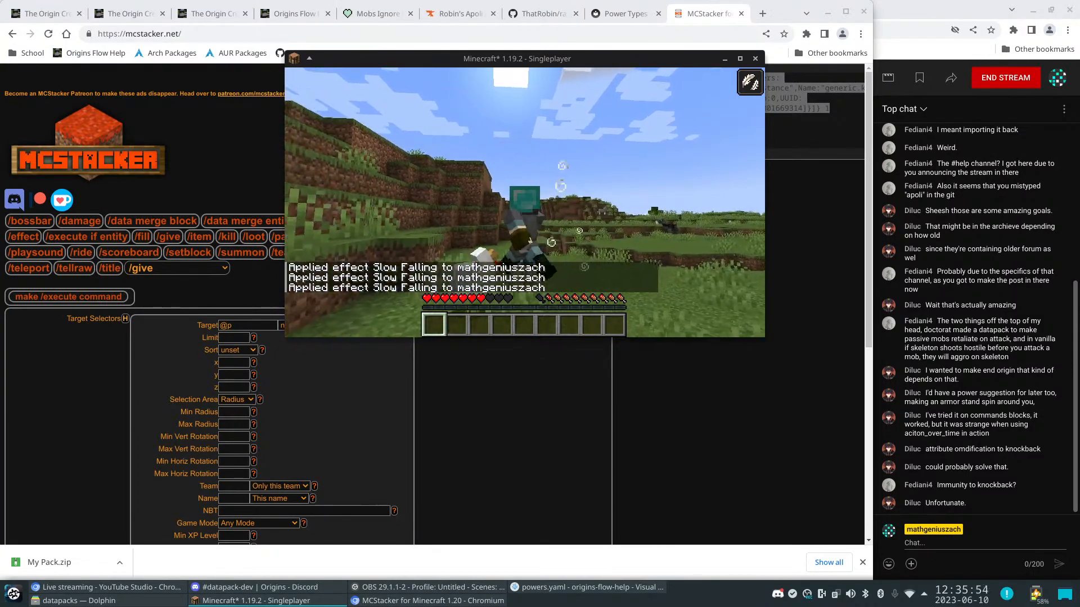
Give yourself Slow Falling for 100 seconds with amplifier 10 and check the active effect in the inventory
key(t)
key(Up)
key(BackSpace)
text(10)
key(Return)
key(s)
key(e)
key(e)
Give yourself Slow Falling for 100 seconds with amplifier 100, and walk forward and jump to test it
key(slash)
key(Up)
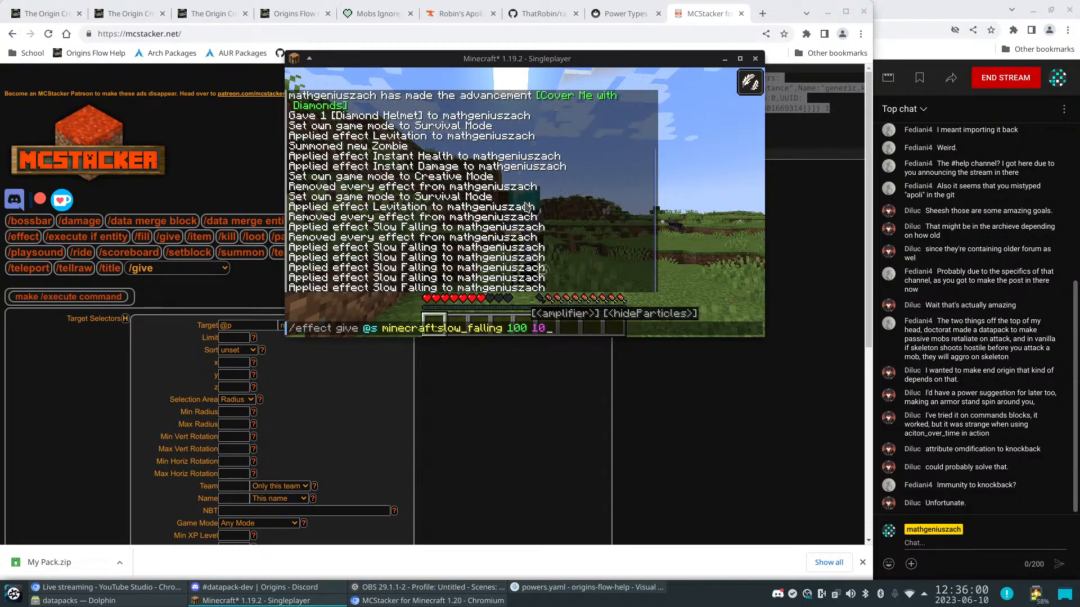
key(Return)
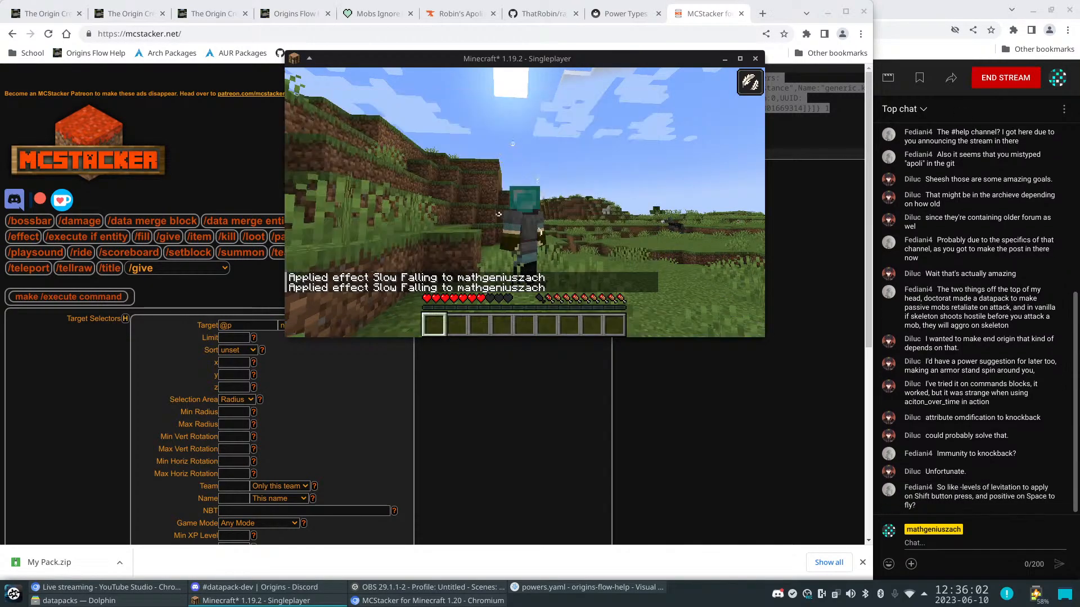
key(w)
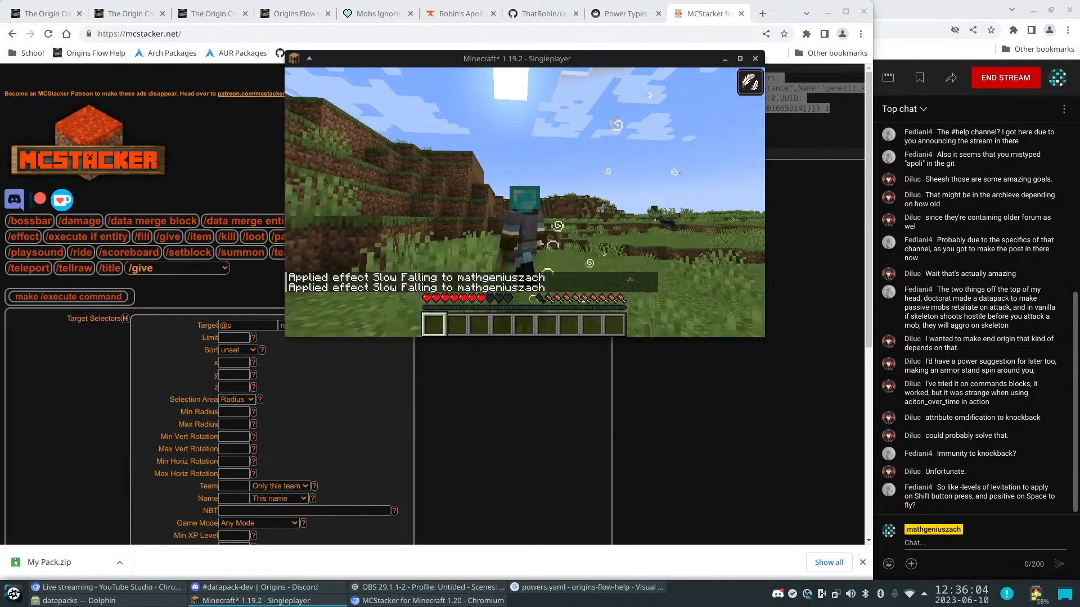
key(space)
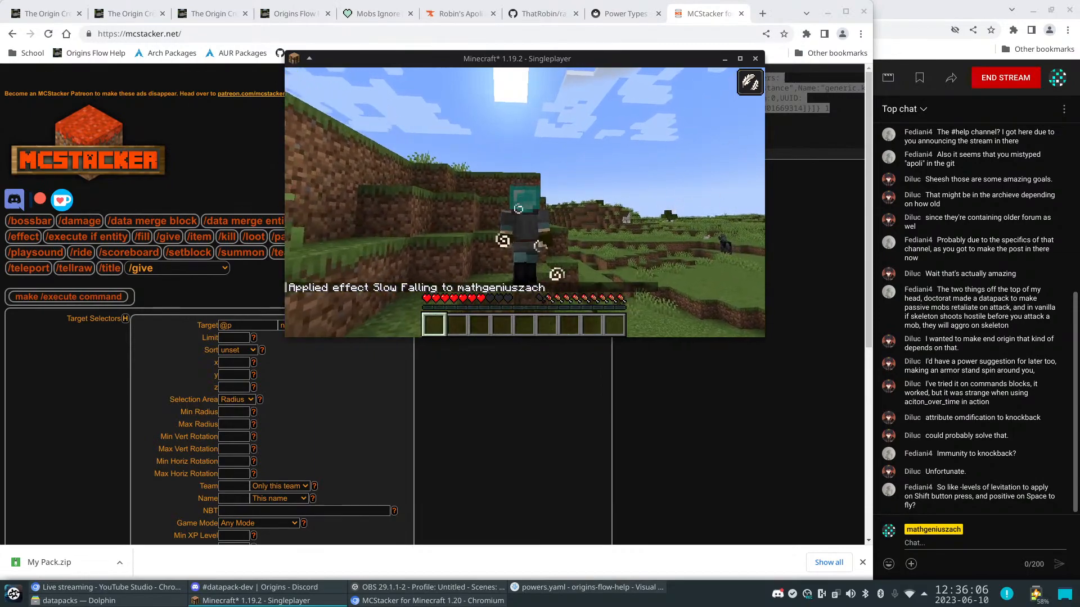
key(w)
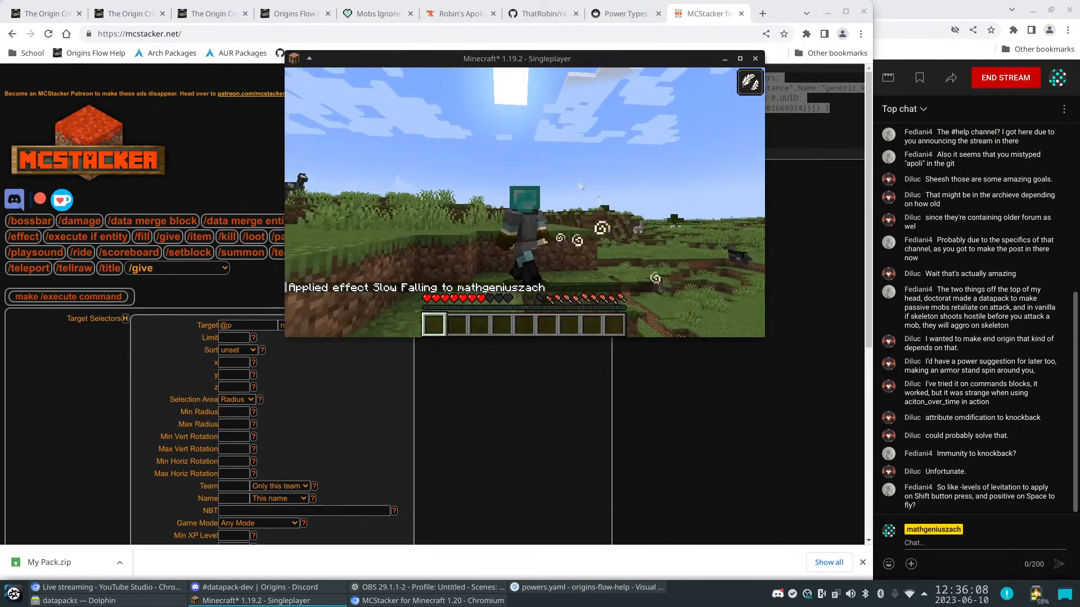
key(w)
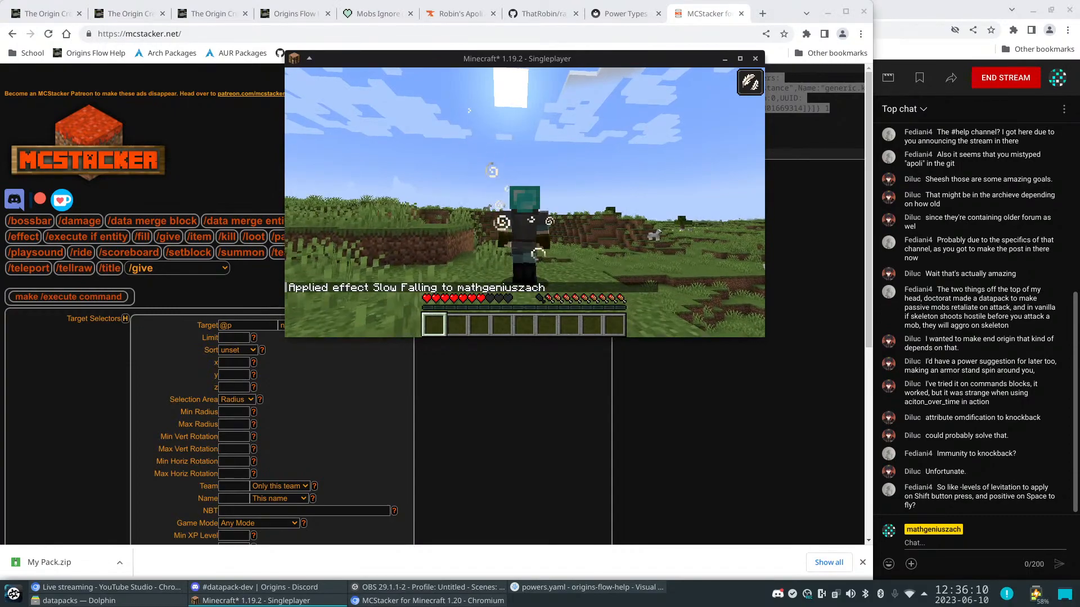
key(w)
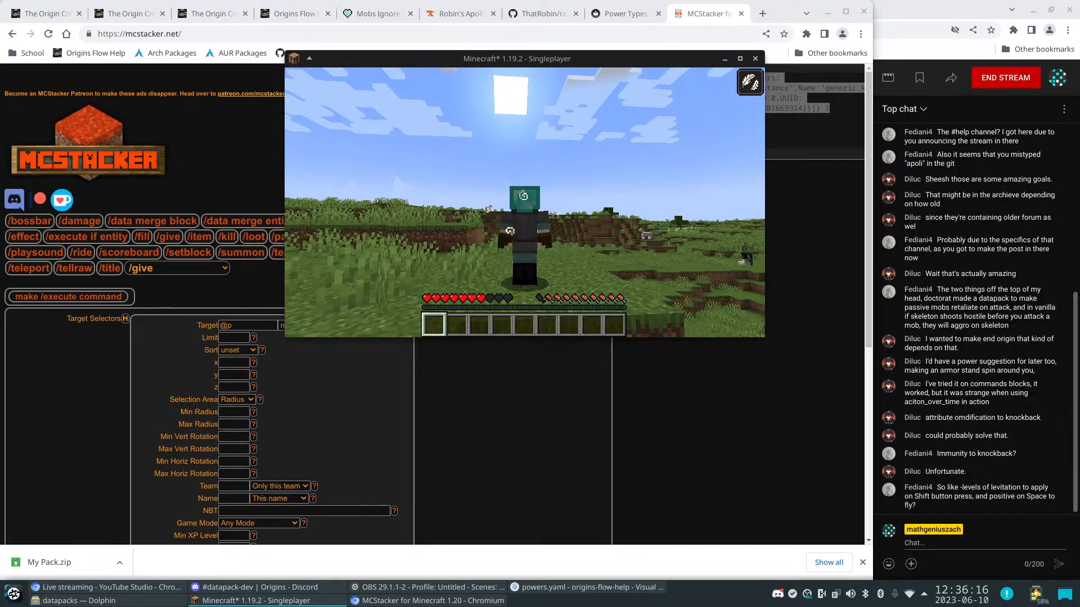
Clear the Slow Falling effect from the player
text(/effect)
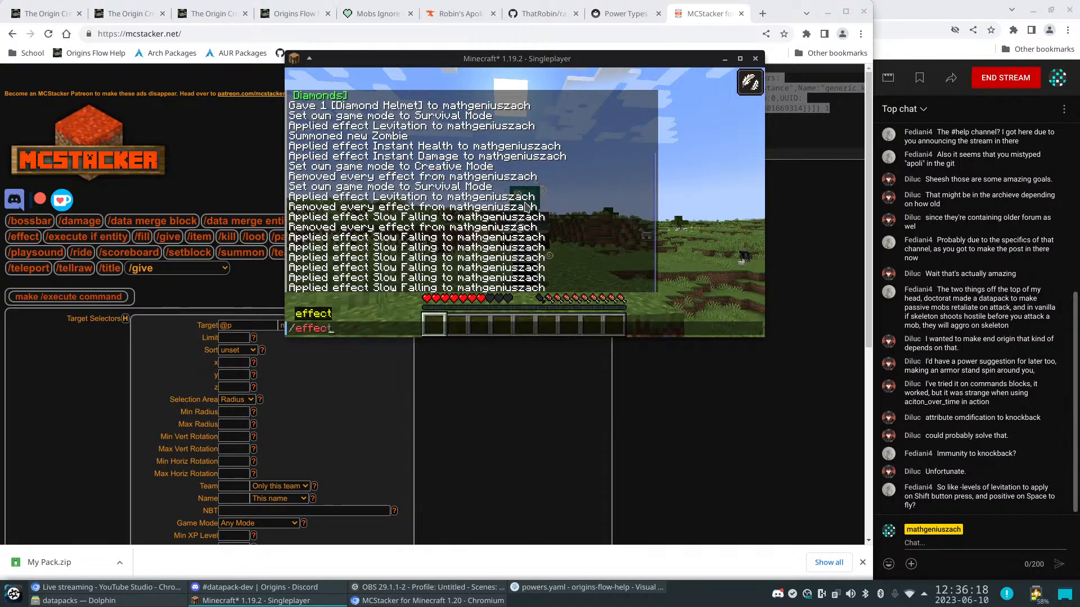
text( clear)
key(Return)
Rework the previous Slow Falling command to give yourself Levitation for 100 seconds with amplifier 255
key(t)
key(Up)
key(Up)
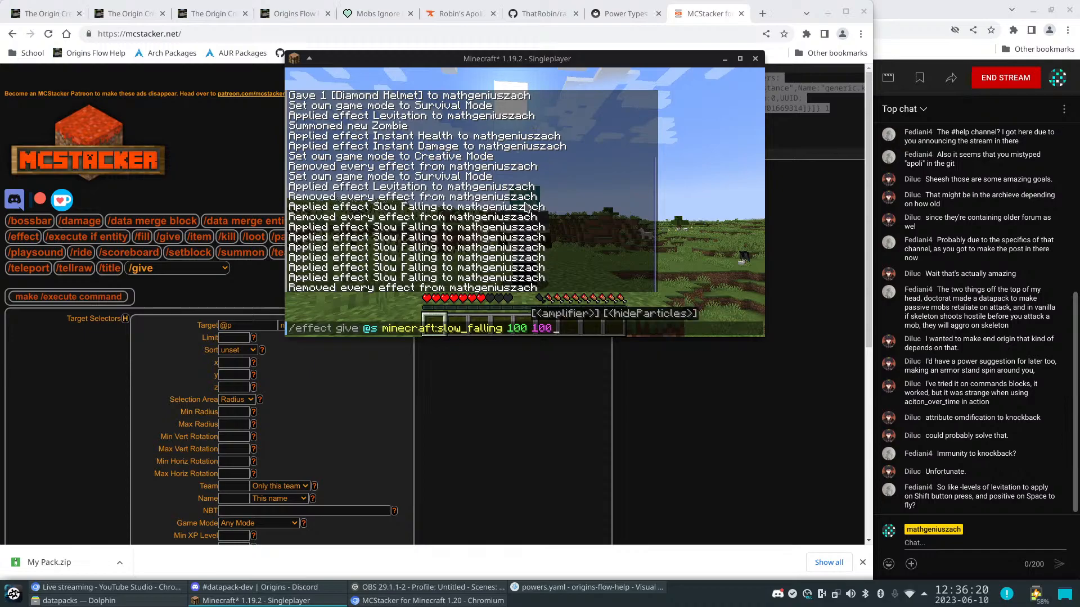
key(BackSpace)
key(BackSpace)
key(BackSpace)
key(BackSpace)
key(BackSpace)
key(BackSpace)
key(BackSpace)
key(BackSpace)
key(BackSpace)
key(BackSpace)
key(BackSpace)
key(BackSpace)
key(BackSpace)
key(BackSpace)
key(BackSpace)
key(BackSpace)
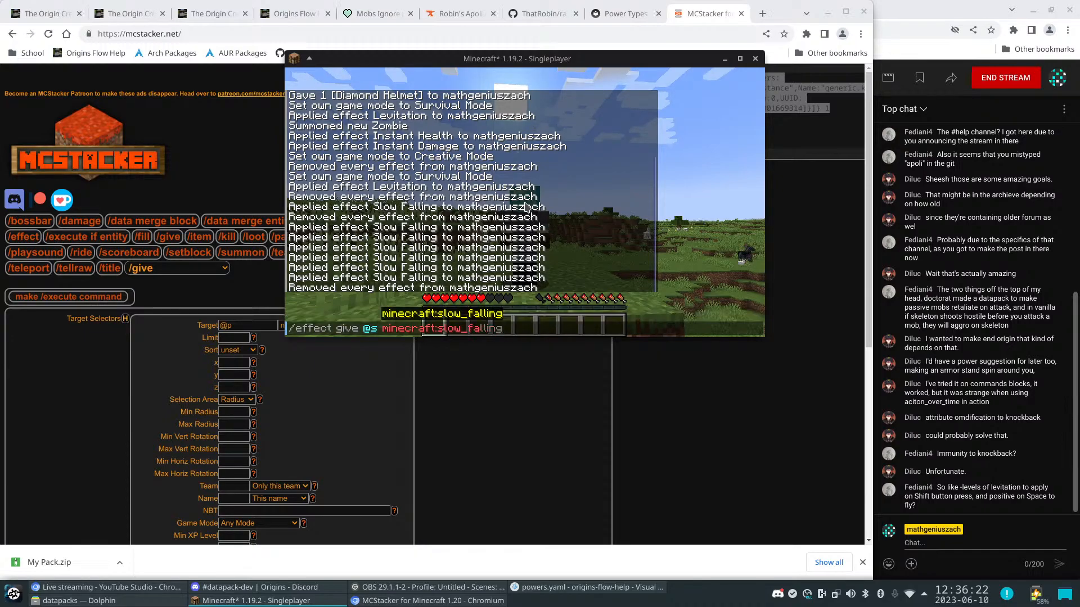
key(BackSpace)
key(BackSpace)
key(BackSpace)
key(BackSpace)
text(levitation)
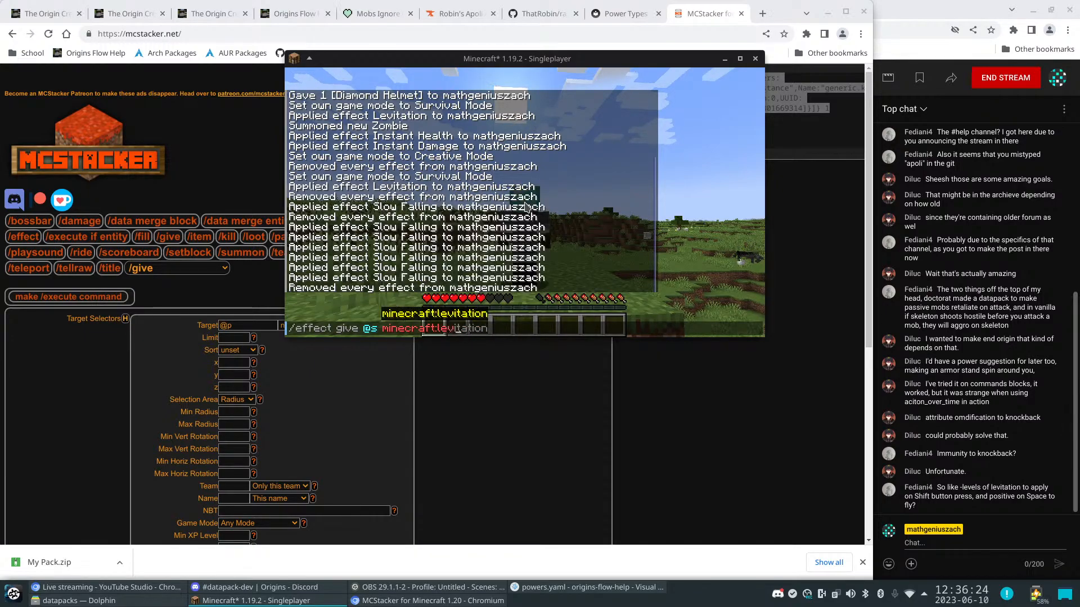
key(Tab)
text(2)
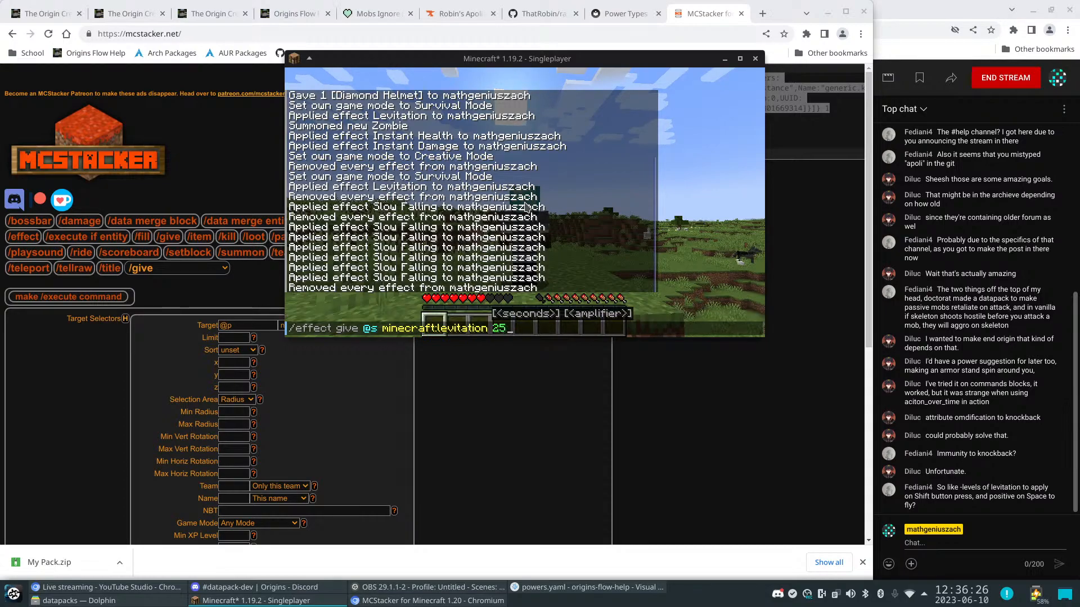
text( 255)
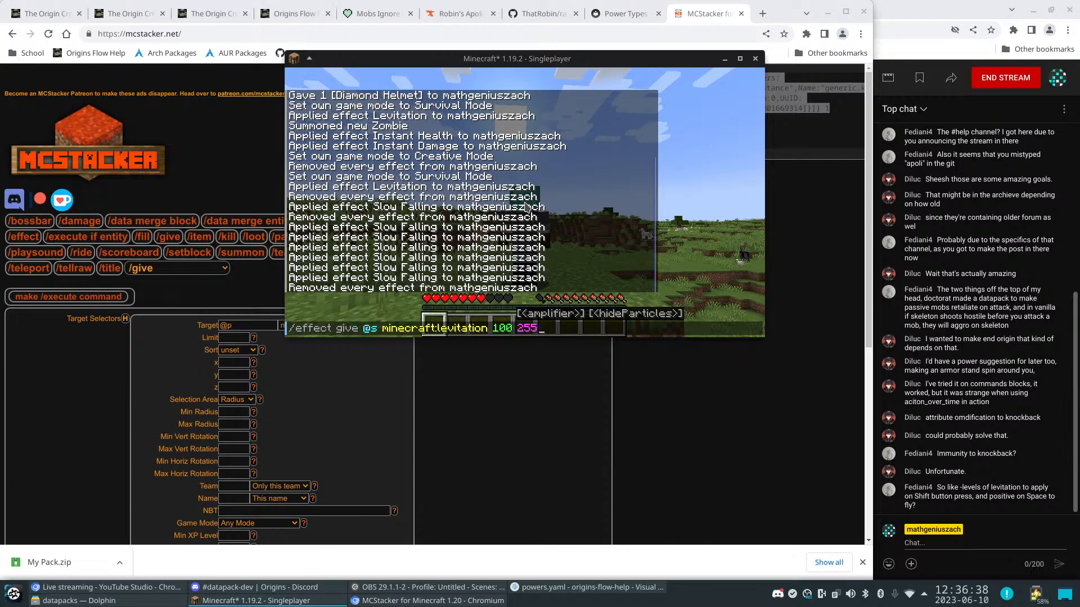
key(Return)
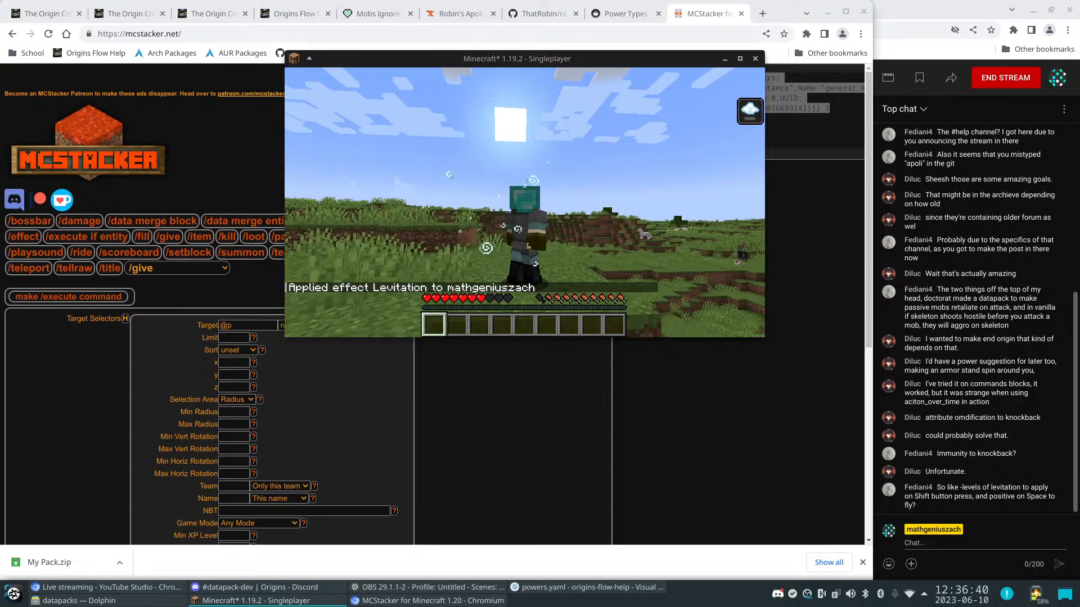
Move the player sideways and forward to test movement under Levitation
key(d)
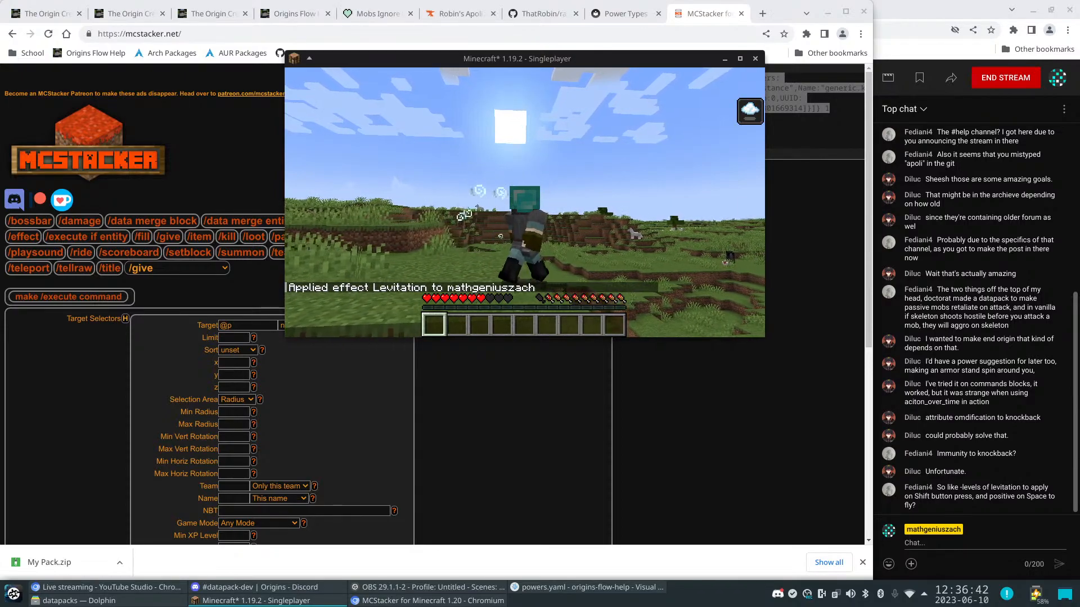
key(a)
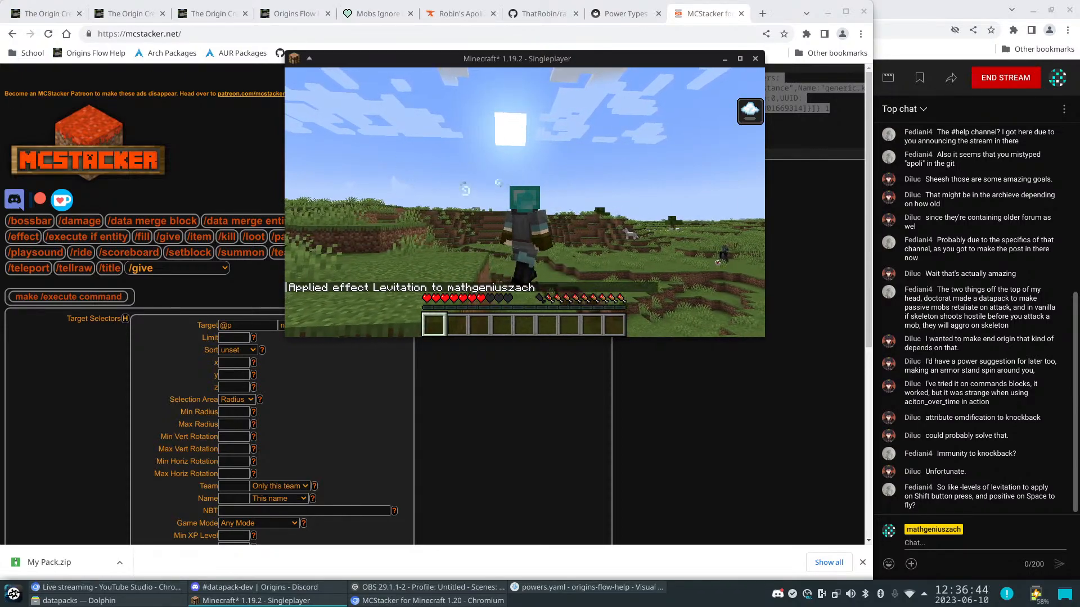
key(t)
key(Up)
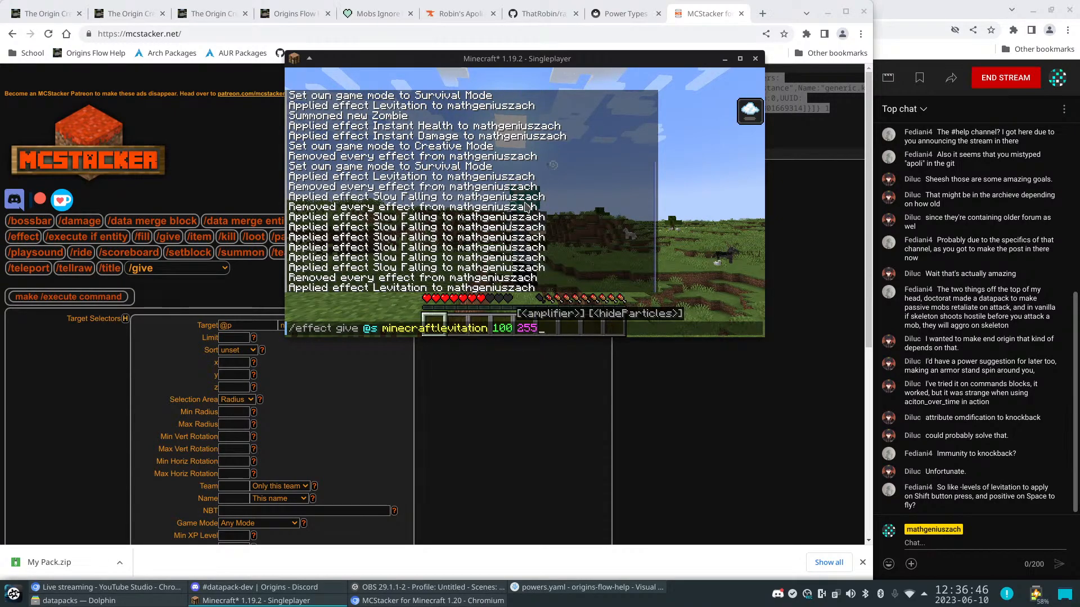
key(Return)
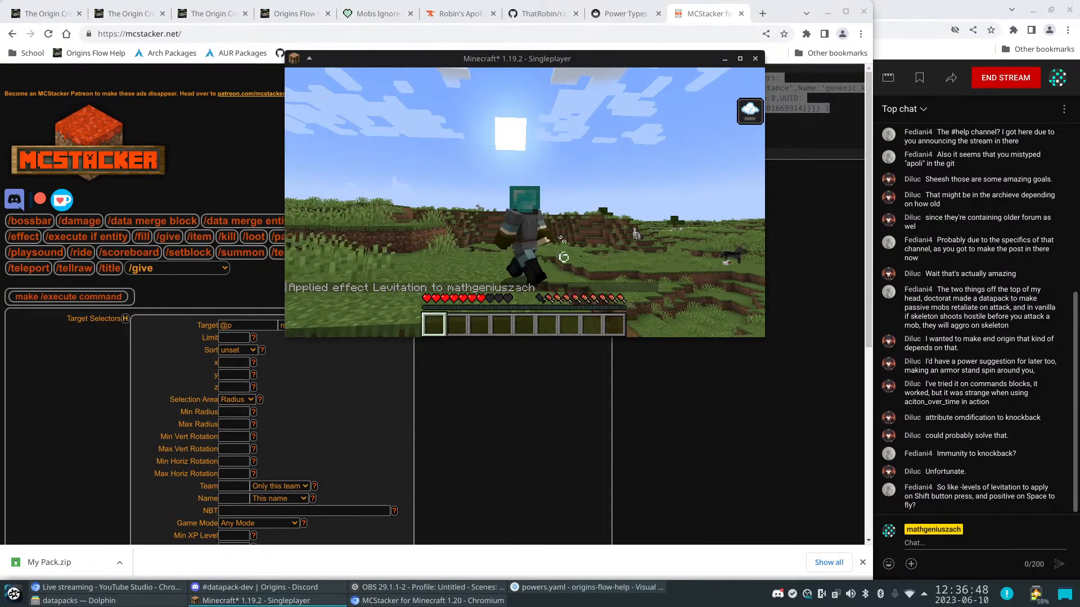
key(w)
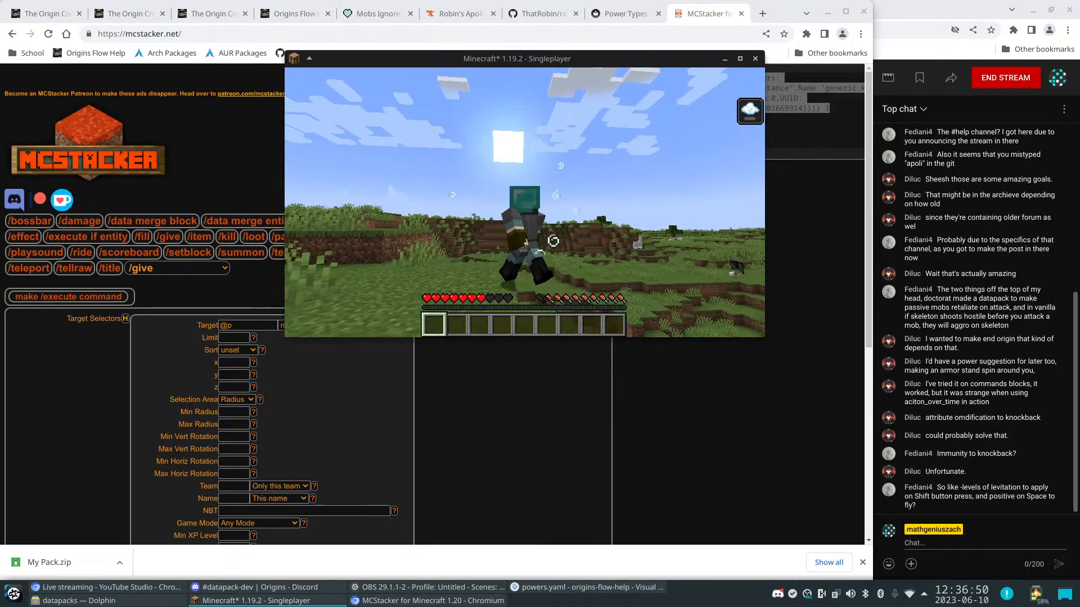
Clear the Levitation effect from the player
key(slash)
text(effect)
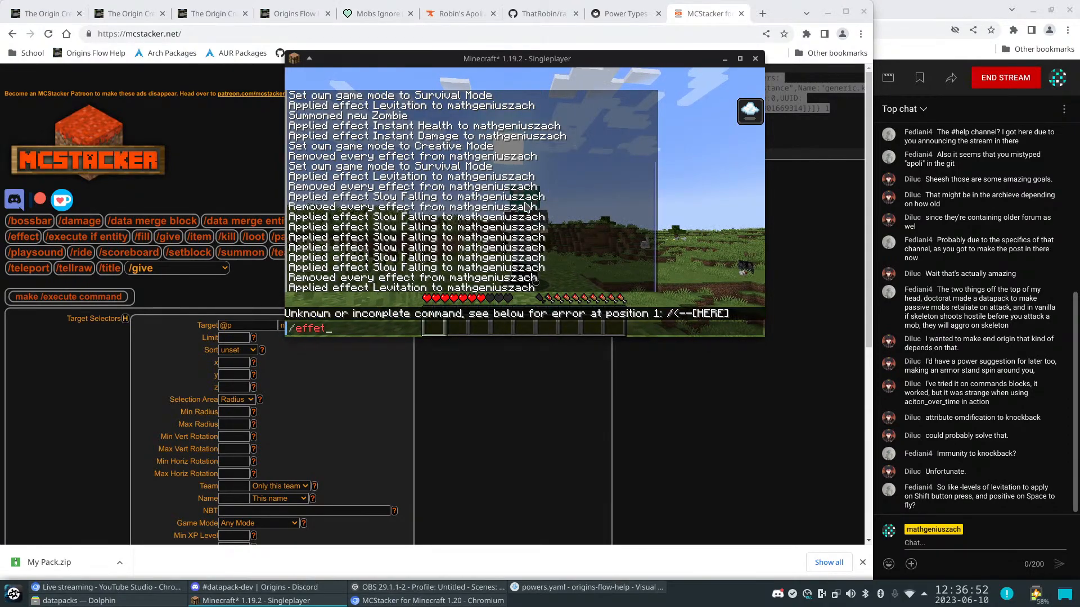
key(Tab)
key(Return)
Give yourself Levitation for 100 seconds with amplifier 254
key(slash)
key(Up)
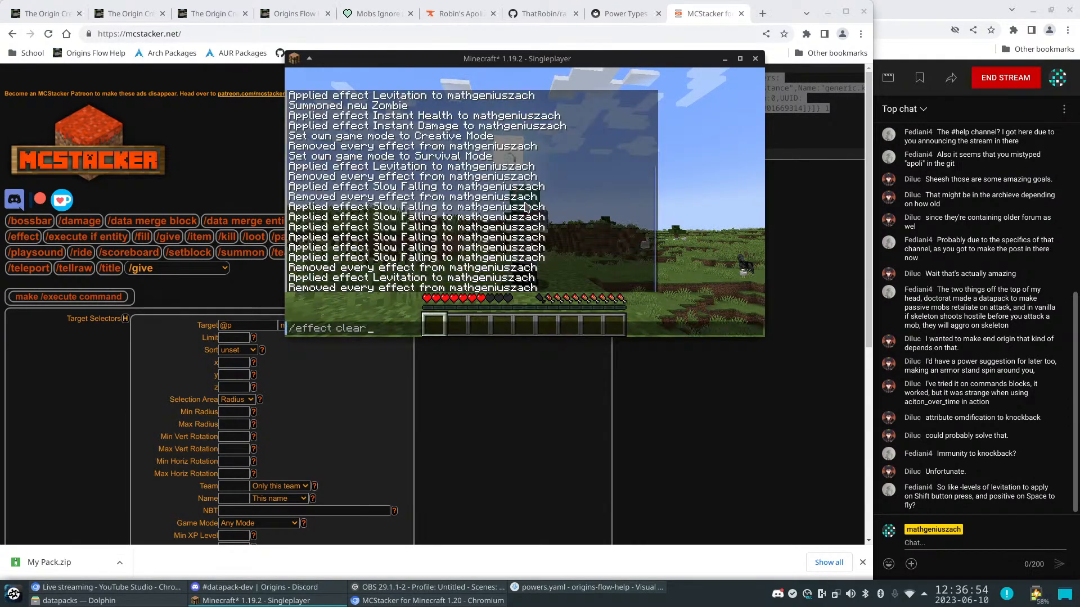
key(Return)
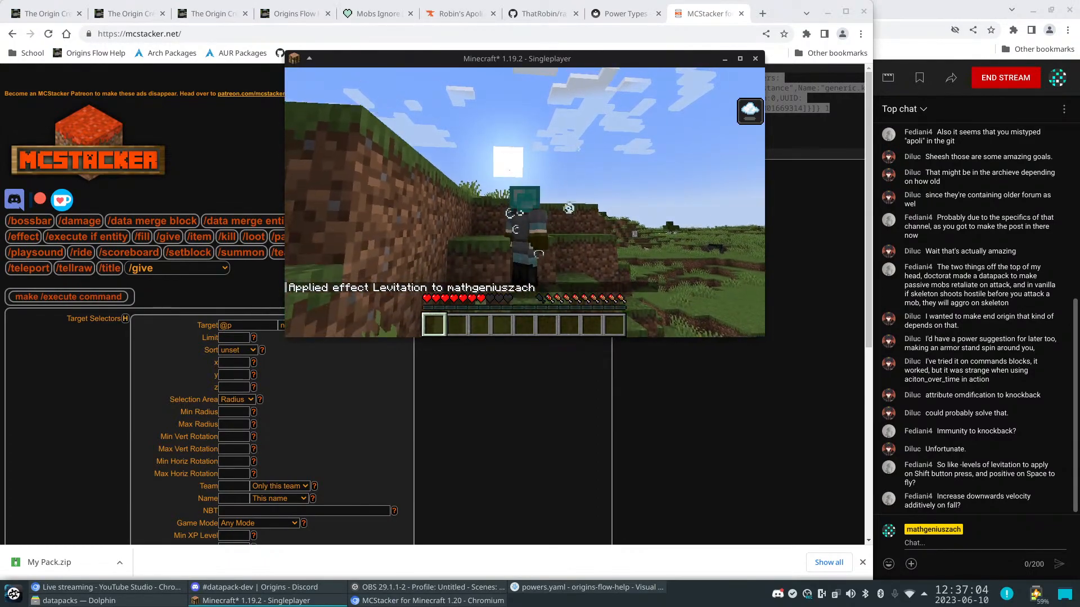
text(/e)
key(Tab)
key(Escape)
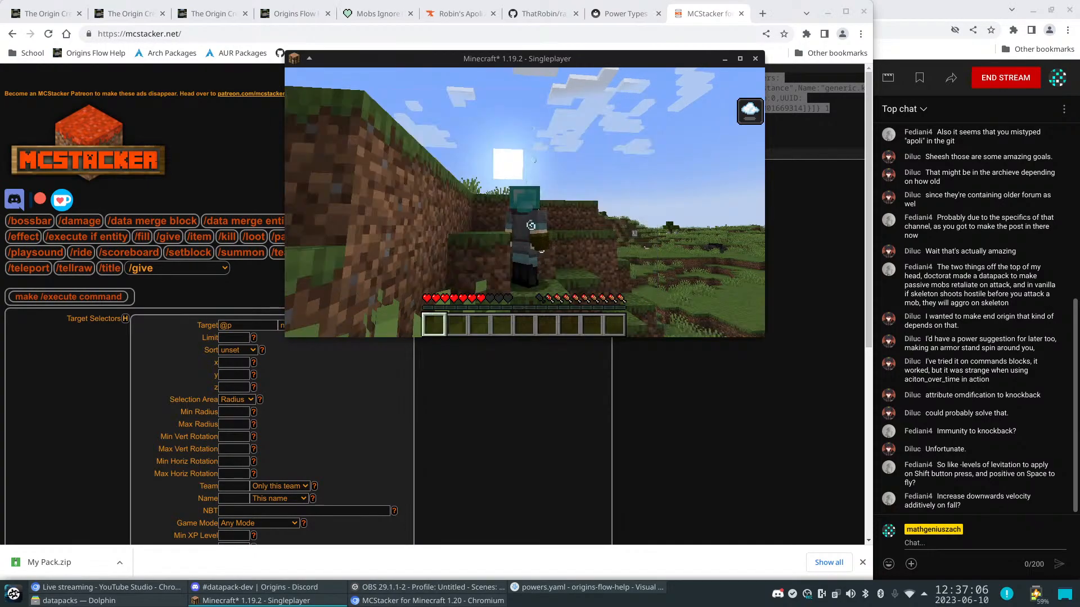
Try to give yourself Levitation for 100 seconds with amplifier 253 over the active effect
key(t)
key(Up)
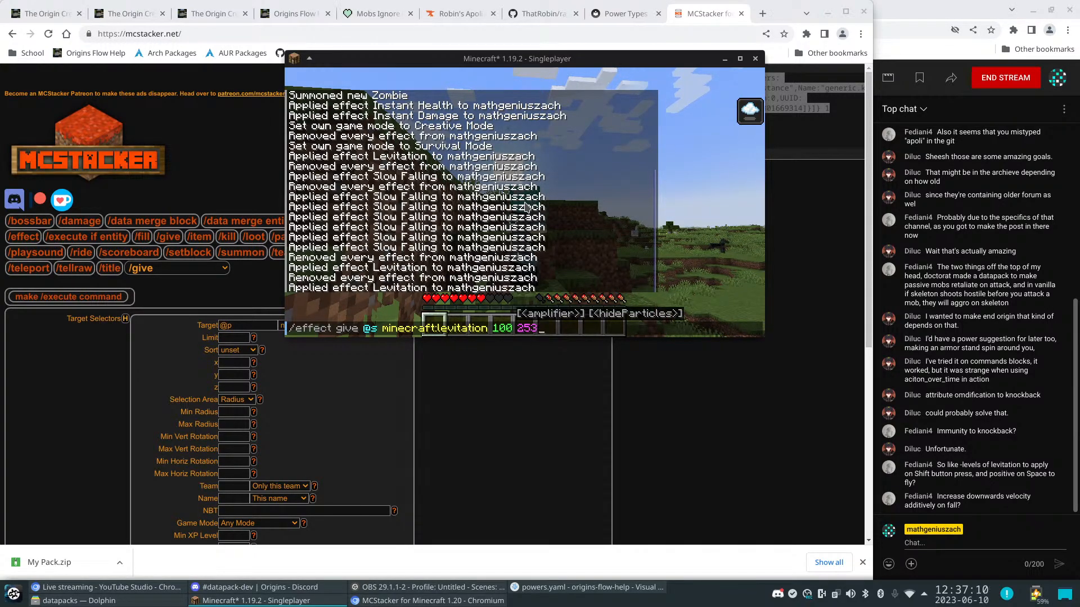
key(Return)
Check the active Levitation effect in the inventory and walk forward to test the player's movement
key(e)
key(e)
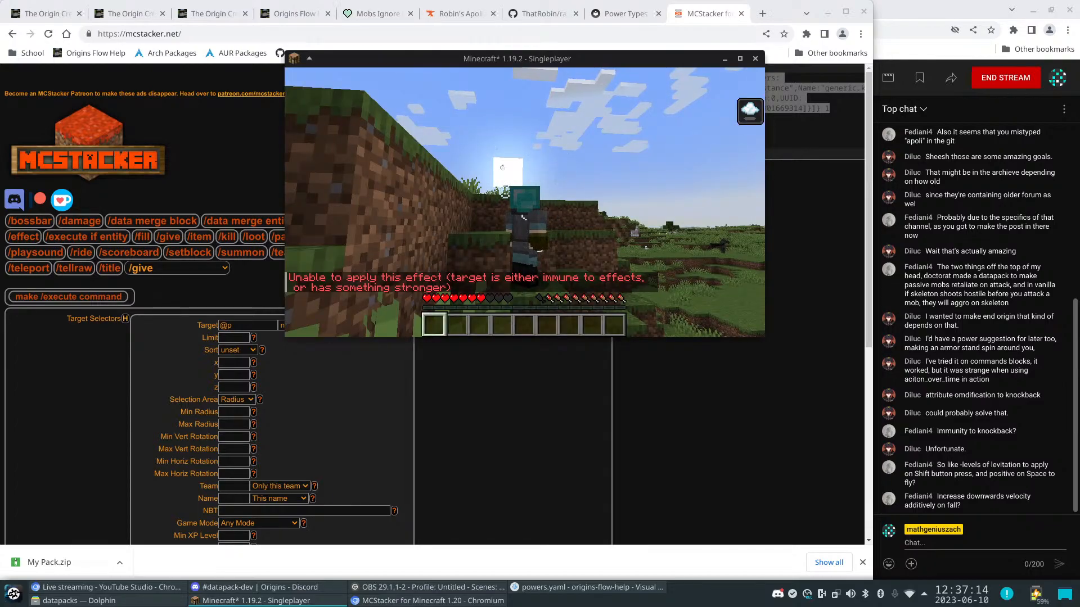
key(e)
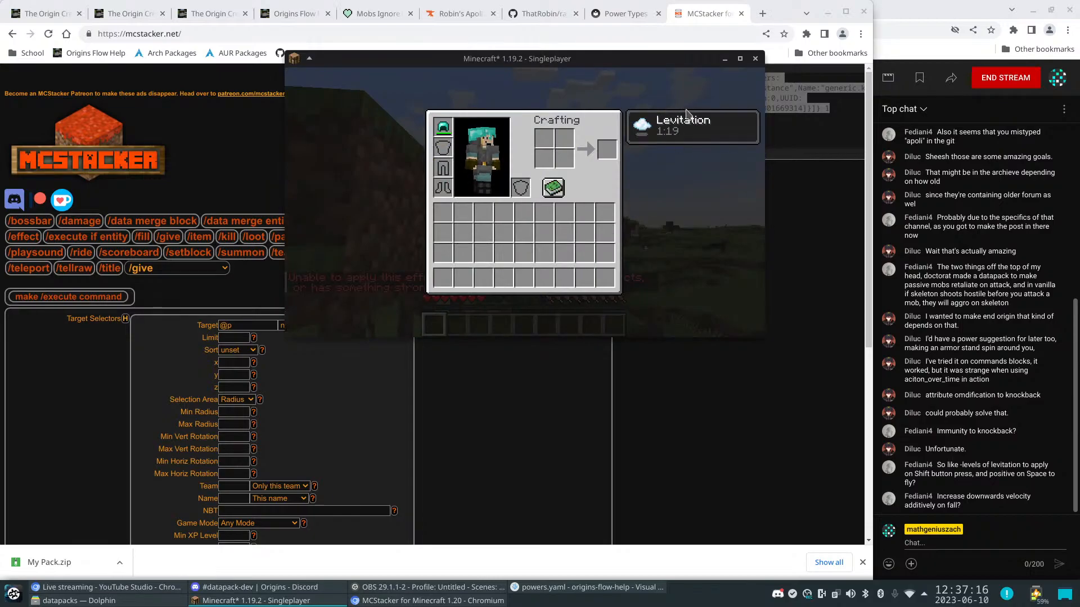
key(e)
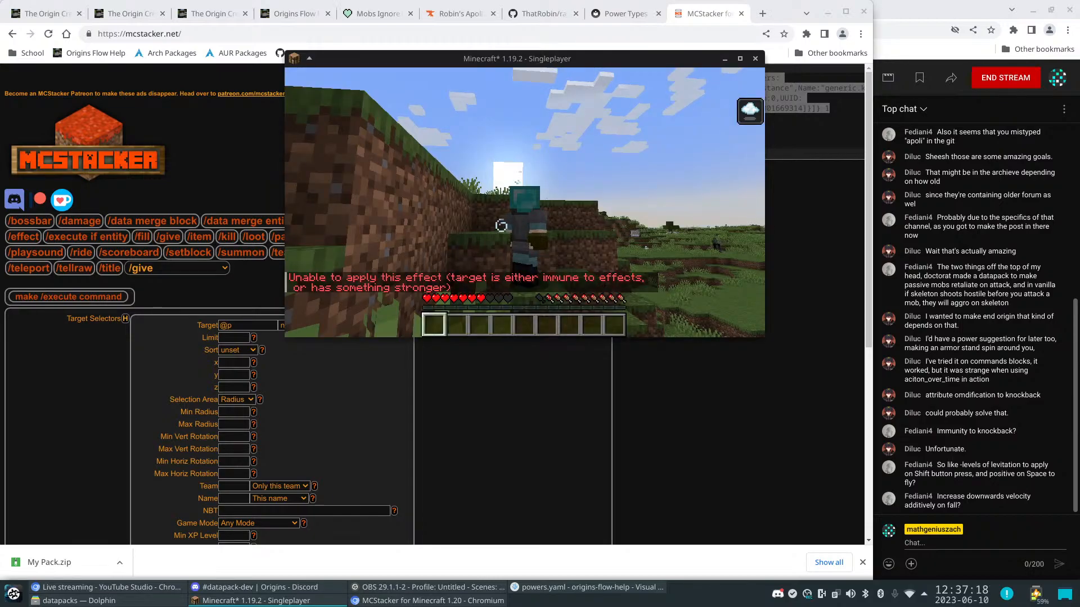
key(w)
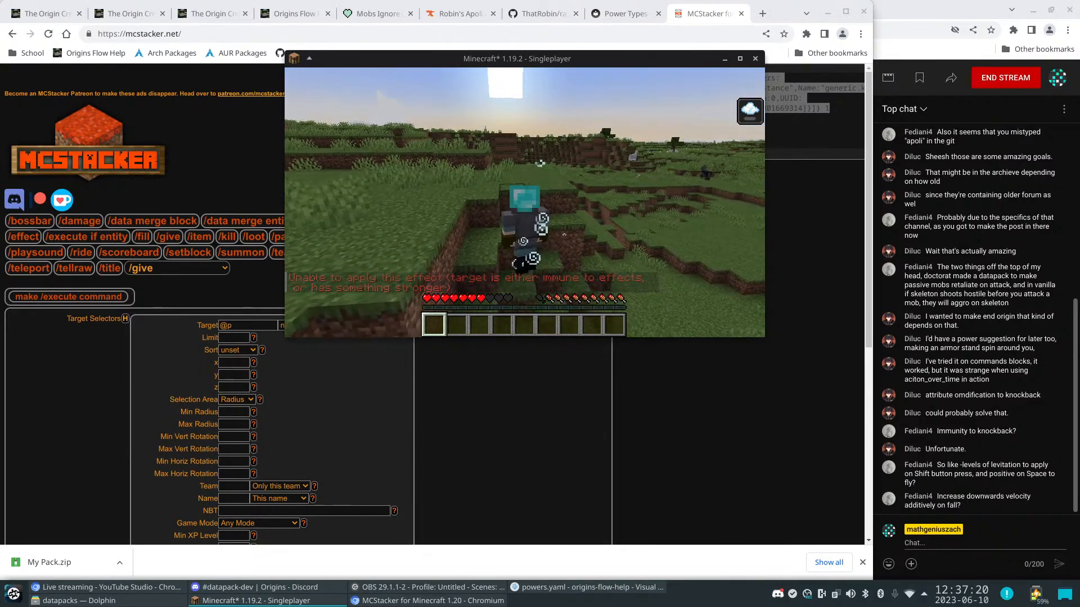
Clear the active Levitation effect by reusing the earlier effect clear command
key(t)
key(Up)
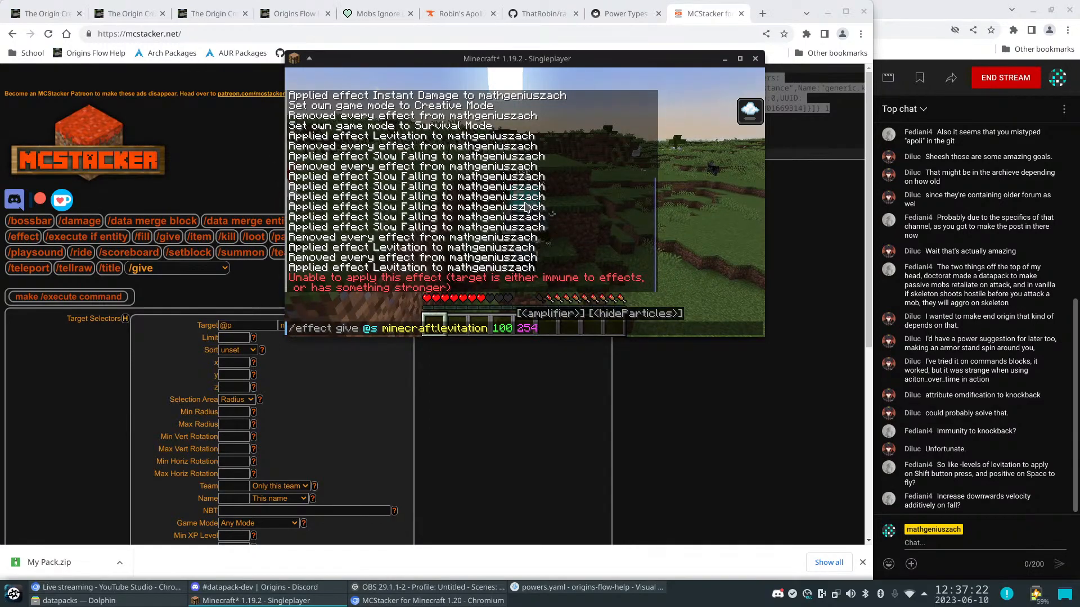
key(Up)
key(Return)
Give yourself Levitation for 100 seconds with a changed amplifier, and clear all effects after the test
key(t)
key(Up)
key(Up)
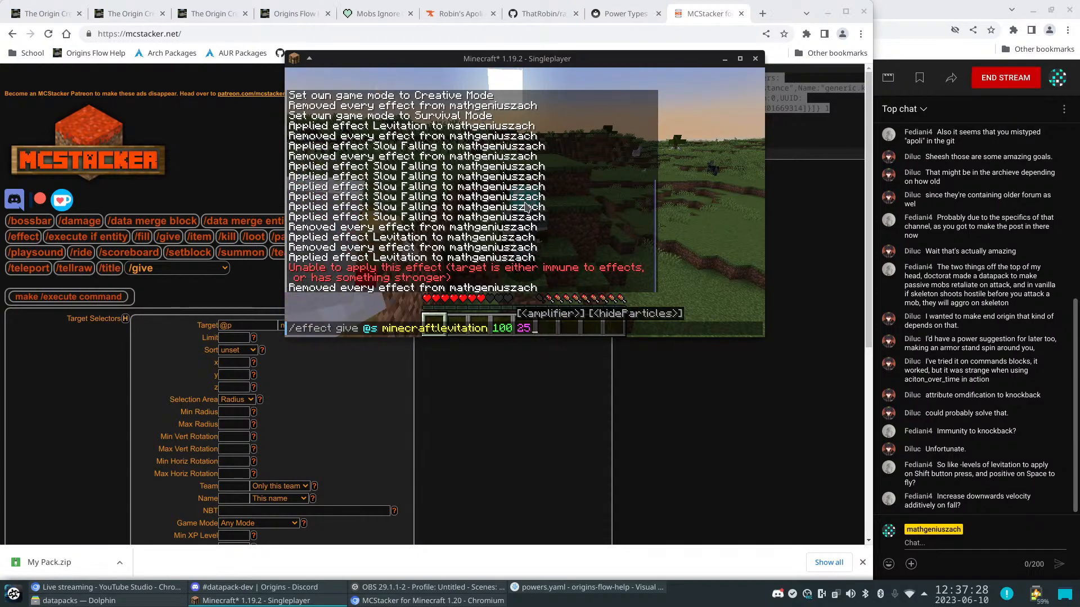
key(Return)
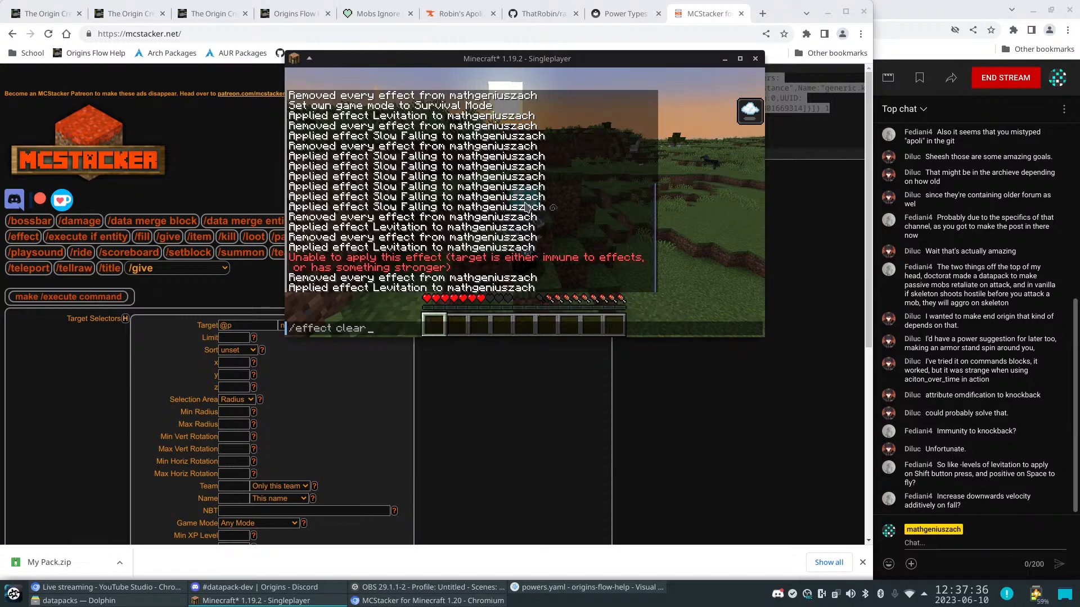
key(Return)
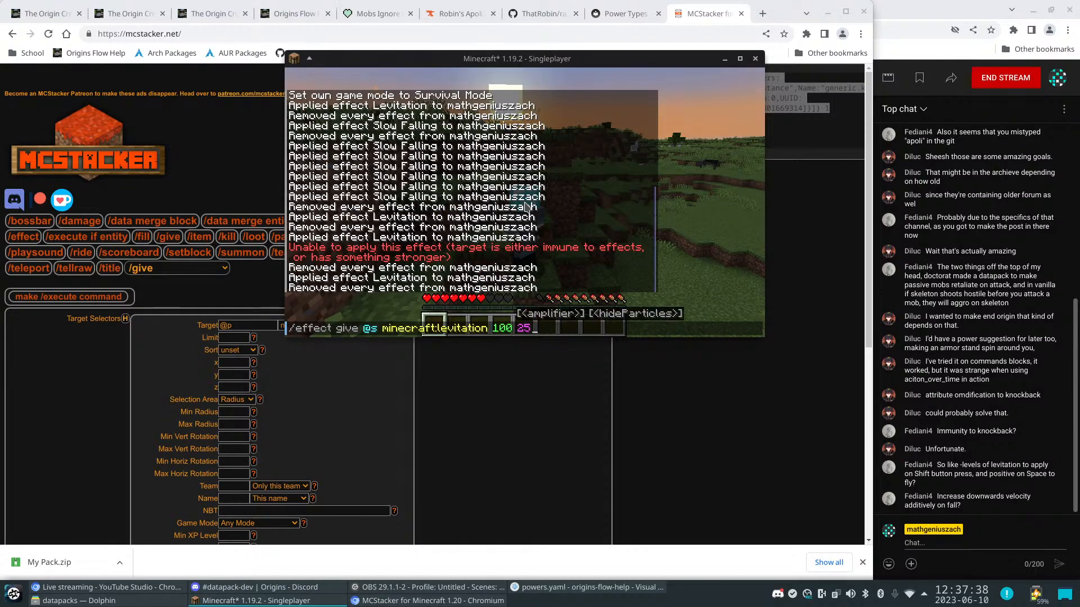
Give yourself Levitation for 100 seconds with the edited amplifier, and walk around in first-person and third-person view to test movement
key(Return)
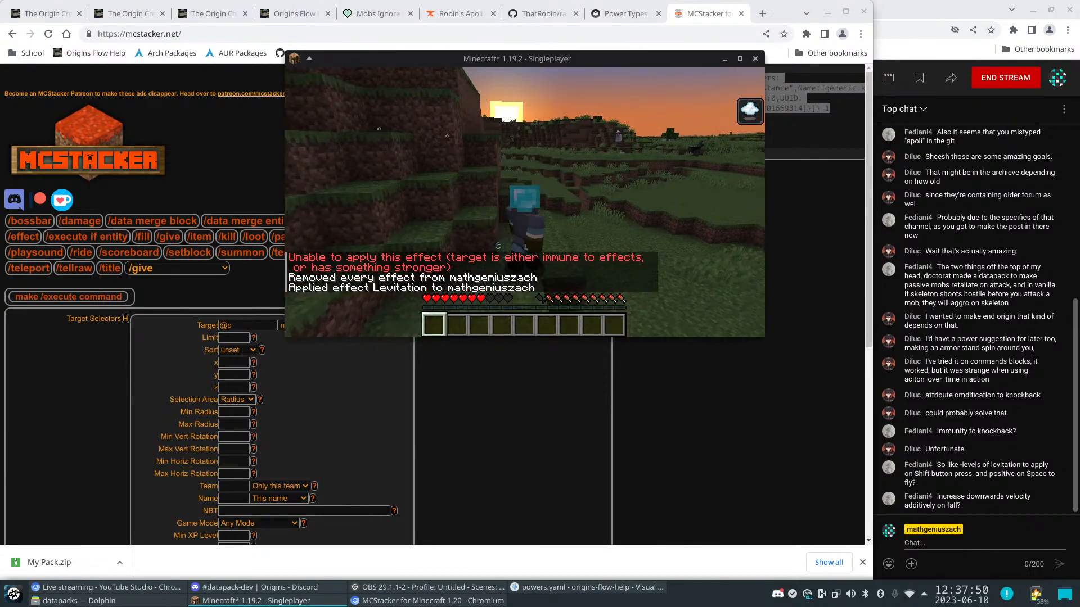
key(w)
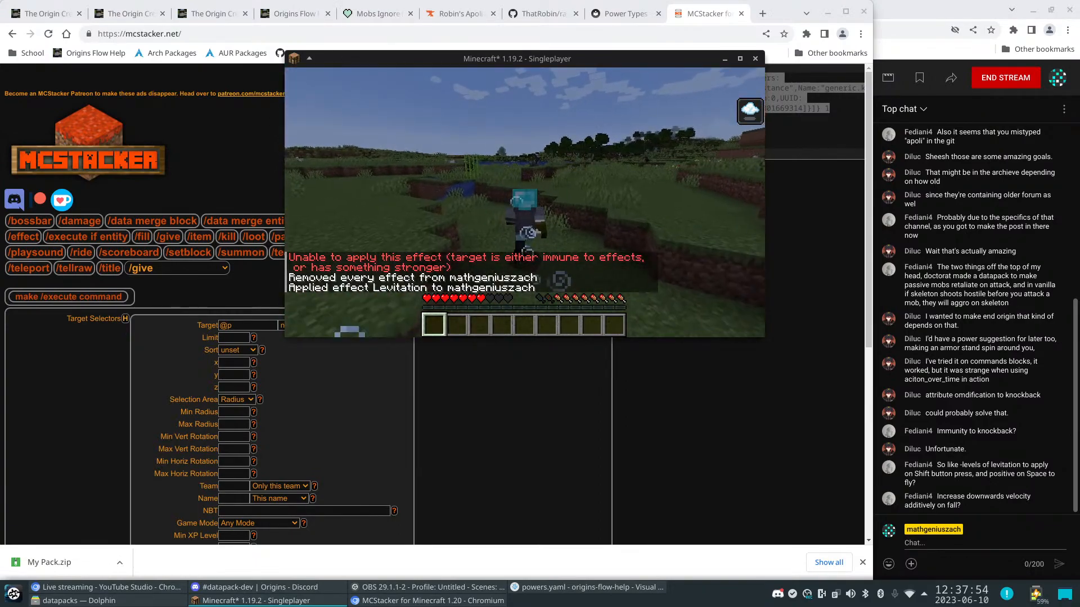
key(F5)
key(F5)
key(w)
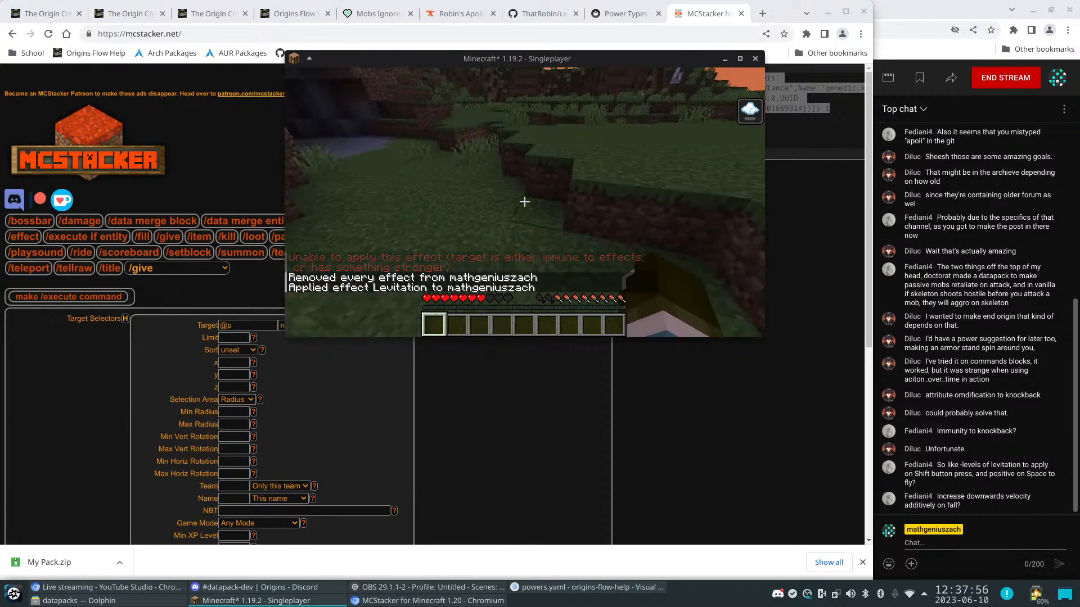
key(s)
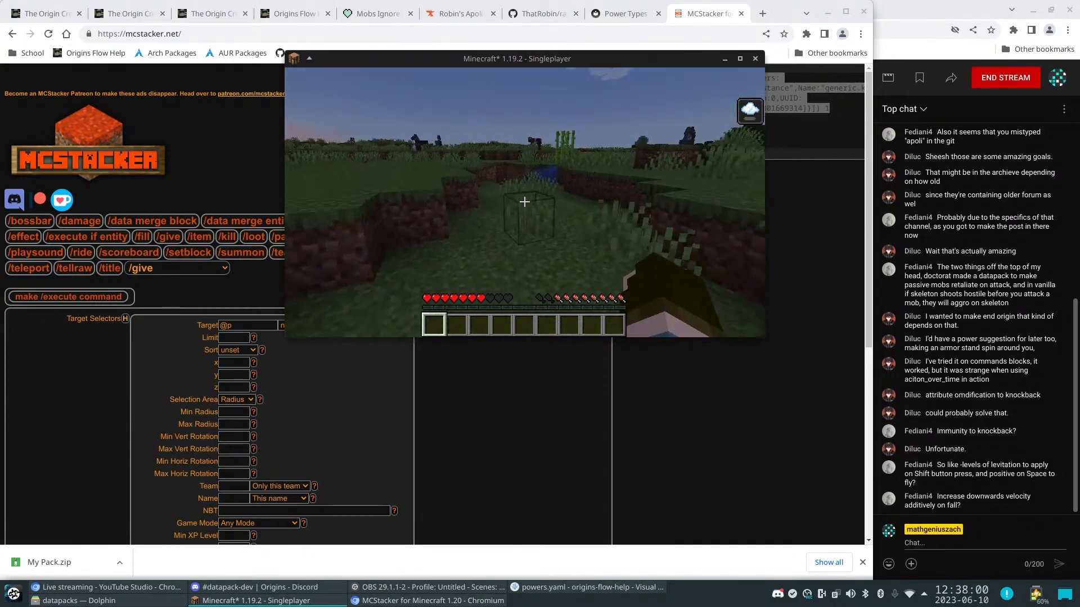
key(F5)
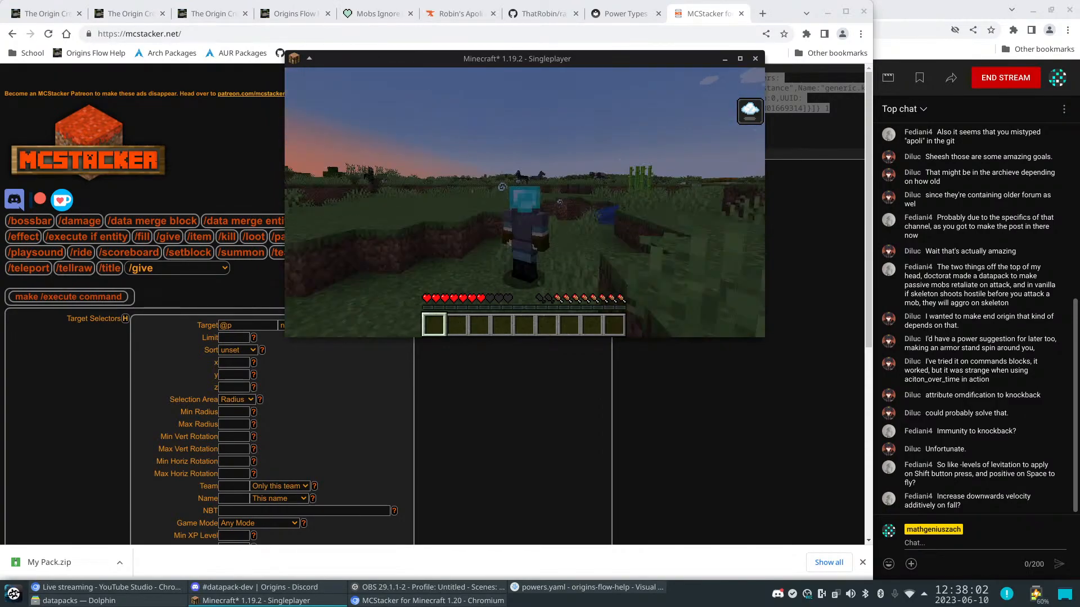
key(w)
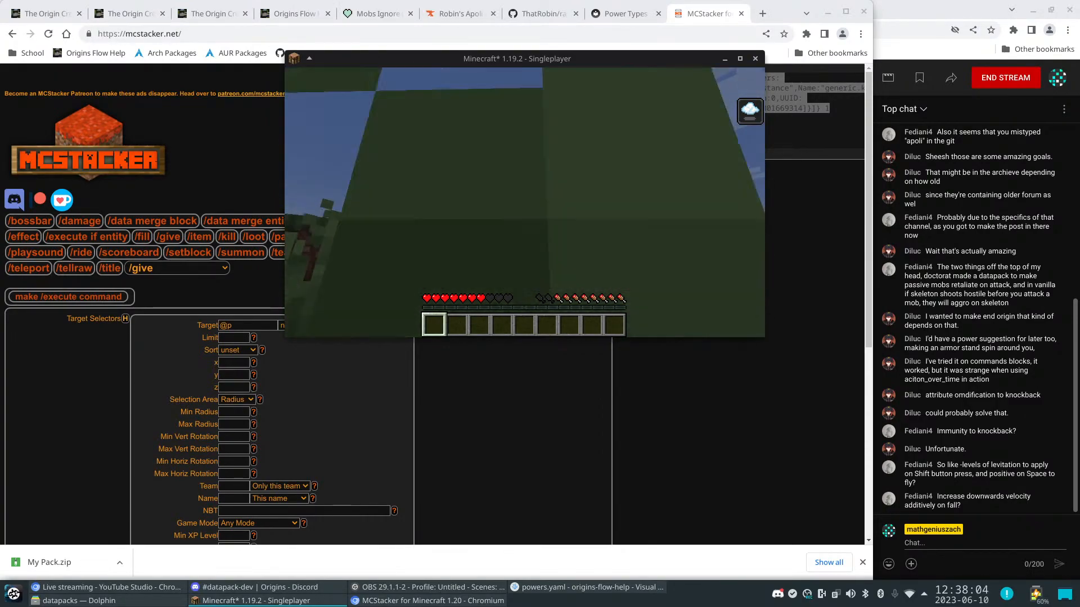
key(w)
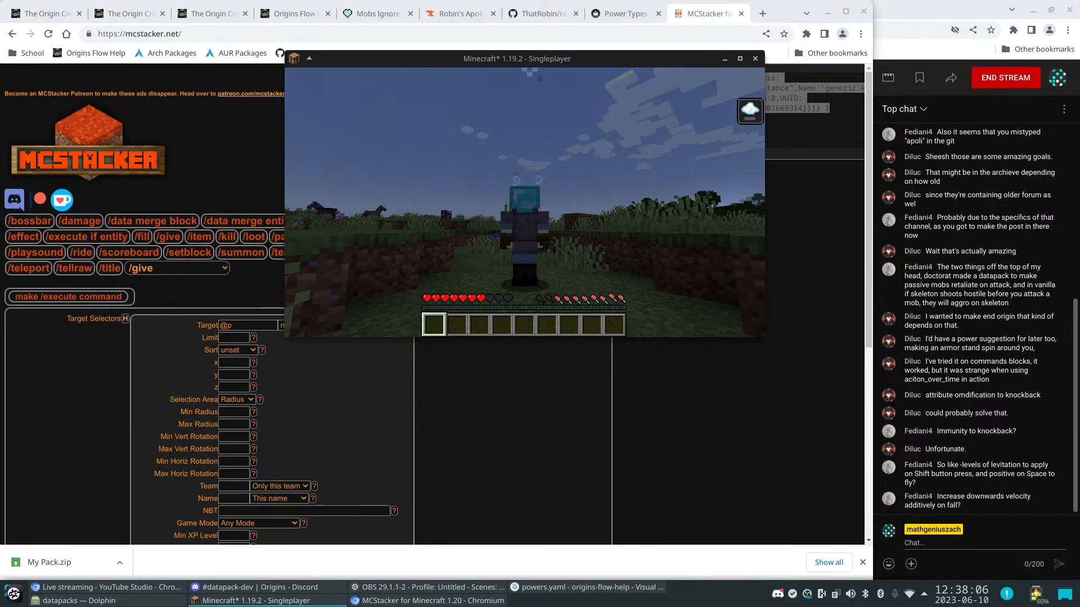
key(w)
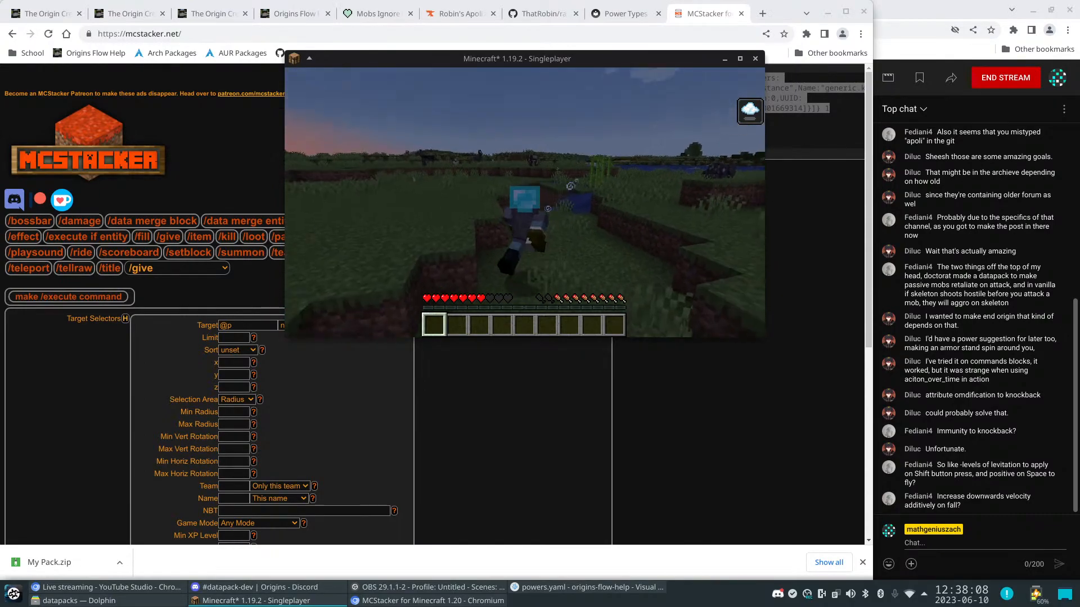
Clear all active effects and give yourself Levitation for 100 seconds with amplifier 127
key(slash)
key(Return)
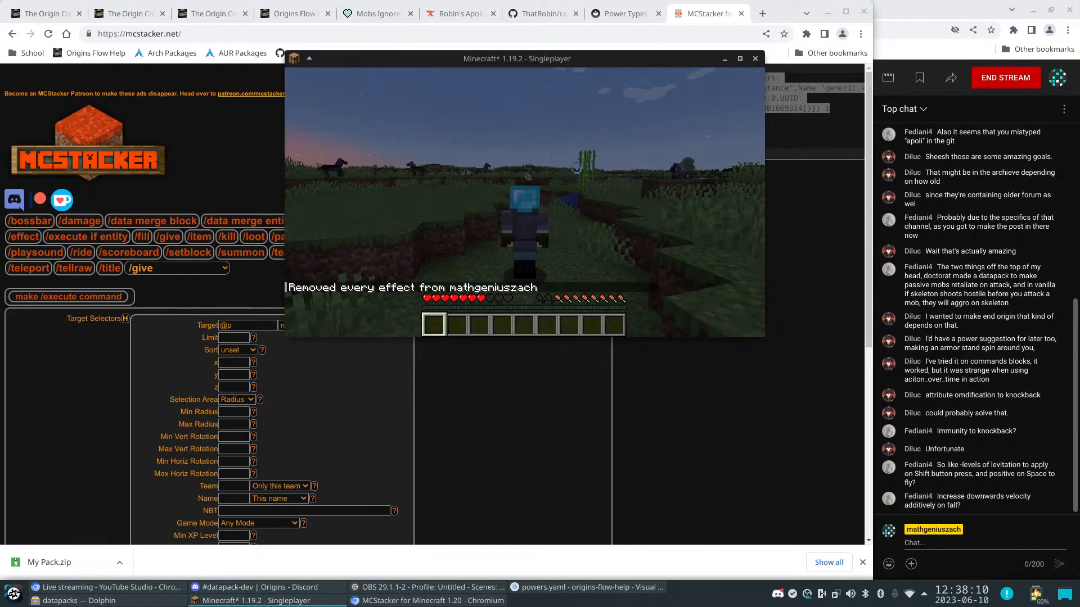
key(slash)
key(Up)
key(Up)
key(Return)
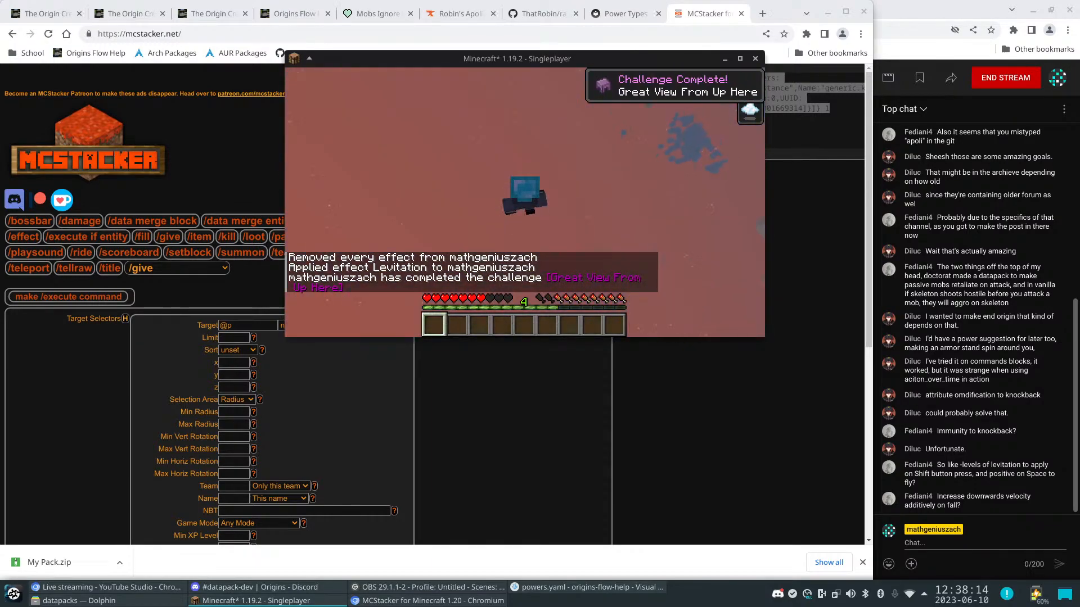
Clear all effects and switch your game mode to Creative
key(slash)
text(effect clear)
key(Return)
key(slash)
text(gamemode creative)
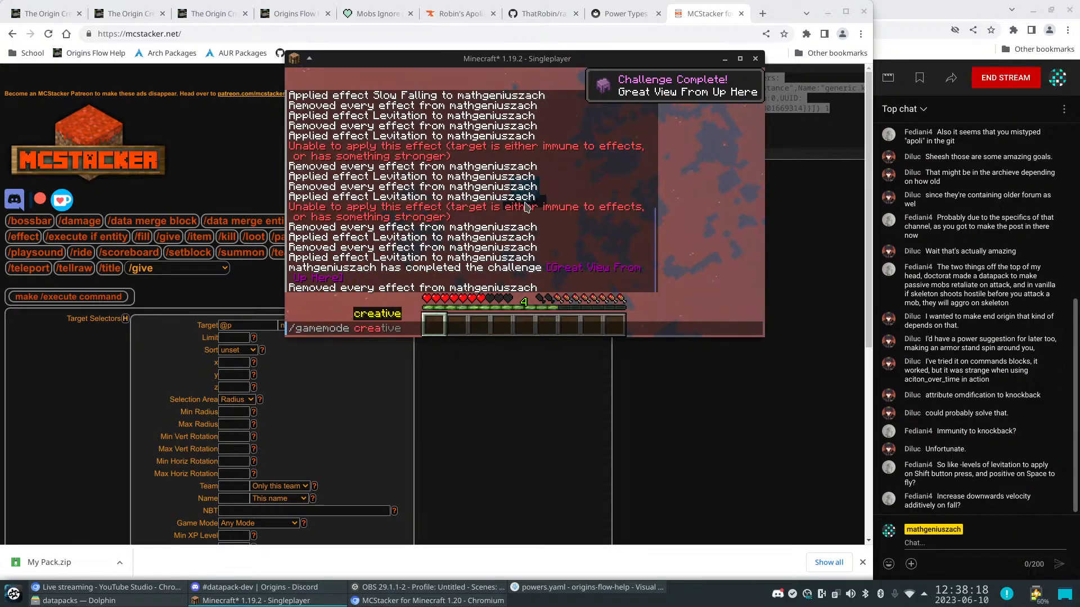
key(Return)
Teleport yourself straight down with relative coordinates, using a negative height offset
key(slash)
text(tp @a)
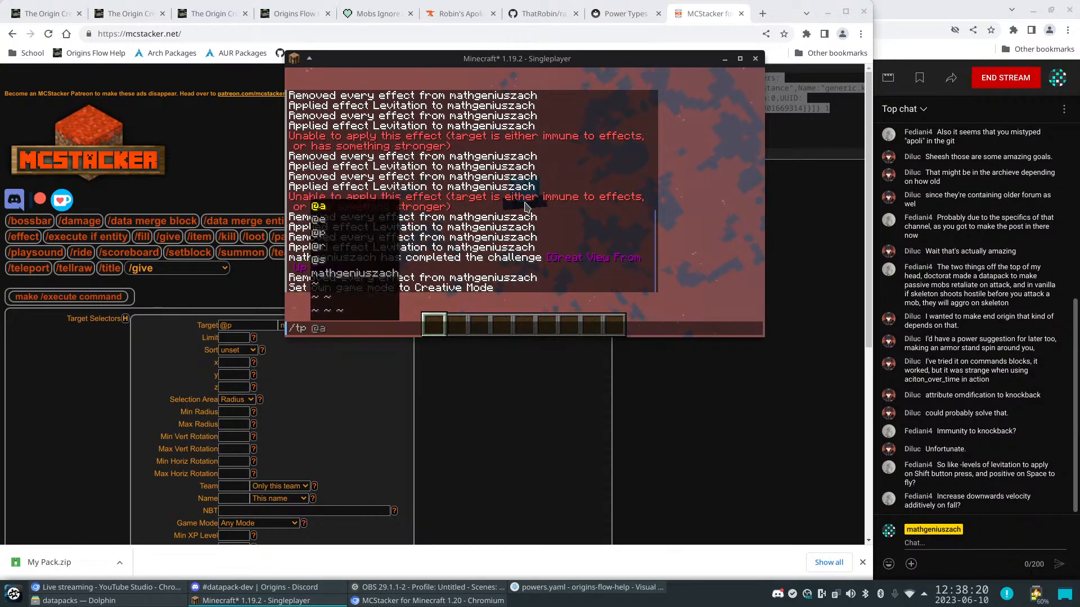
key(Up)
key(Up)
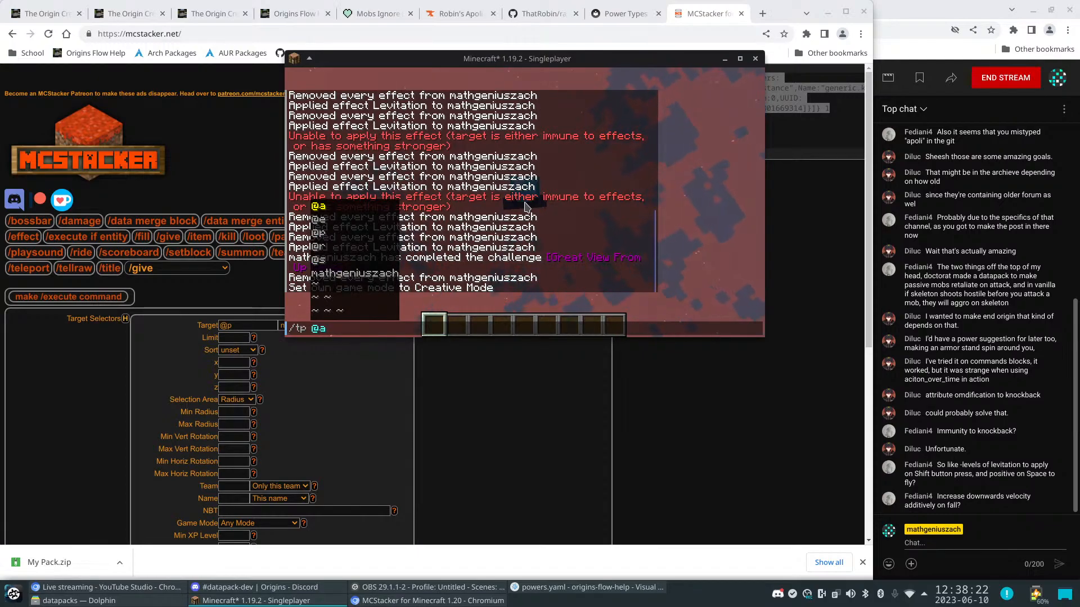
text(-50 ~)
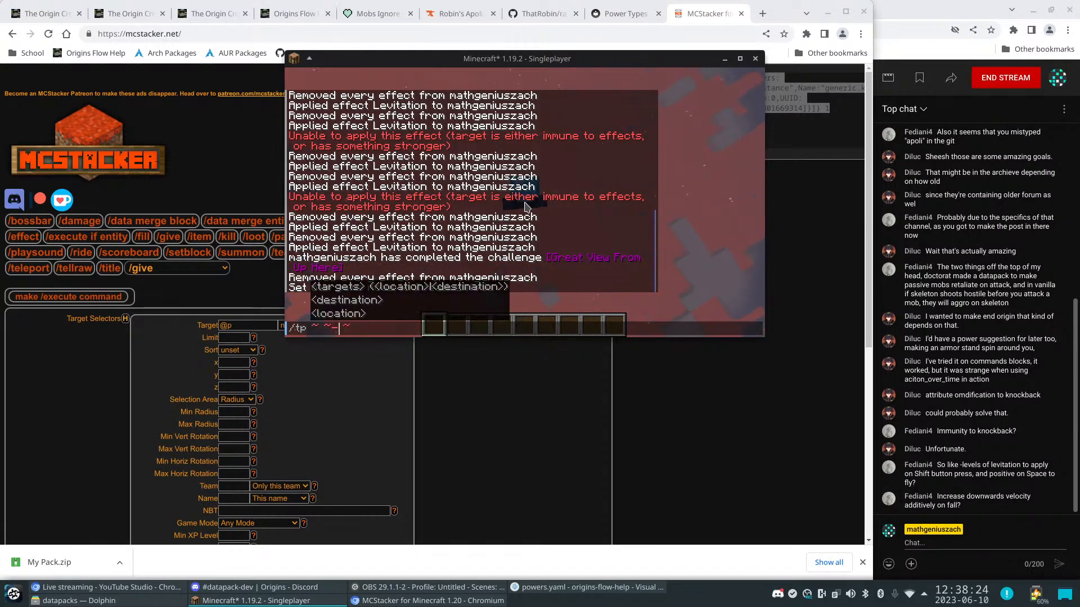
key(Return)
key(slash)
key(Up)
key(BackSpace)
key(BackSpace)
text(0 ~)
key(Return)
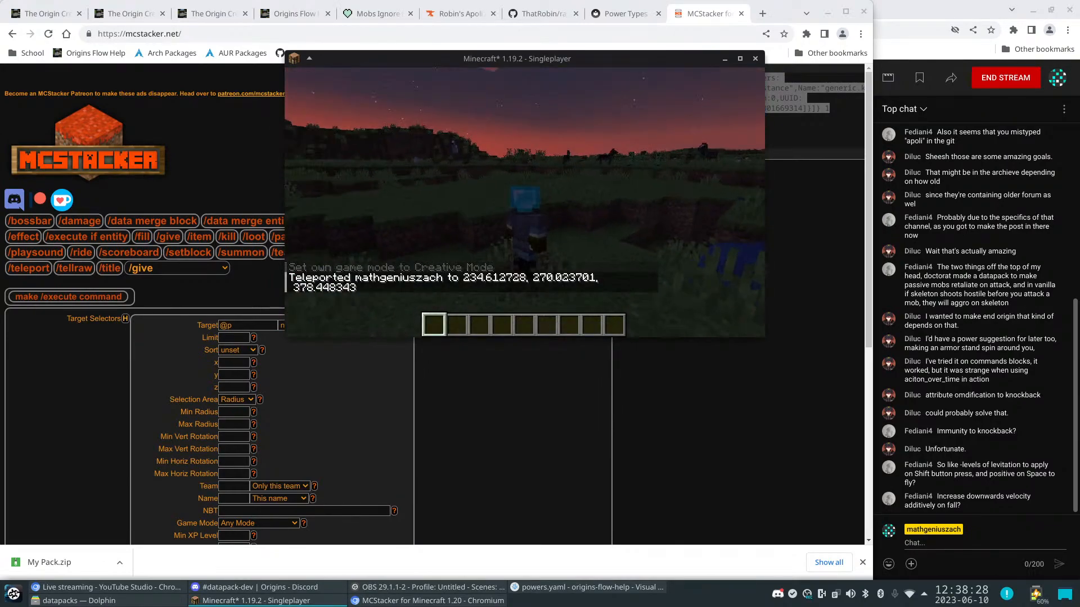
Set the world time to day
key(slash)
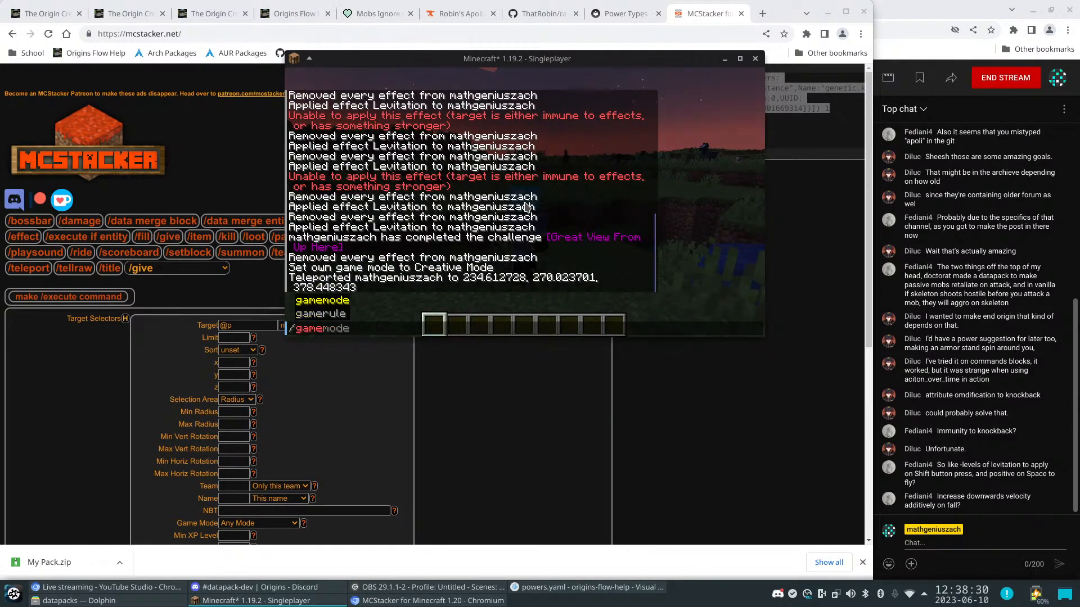
text(/time set day)
key(Return)
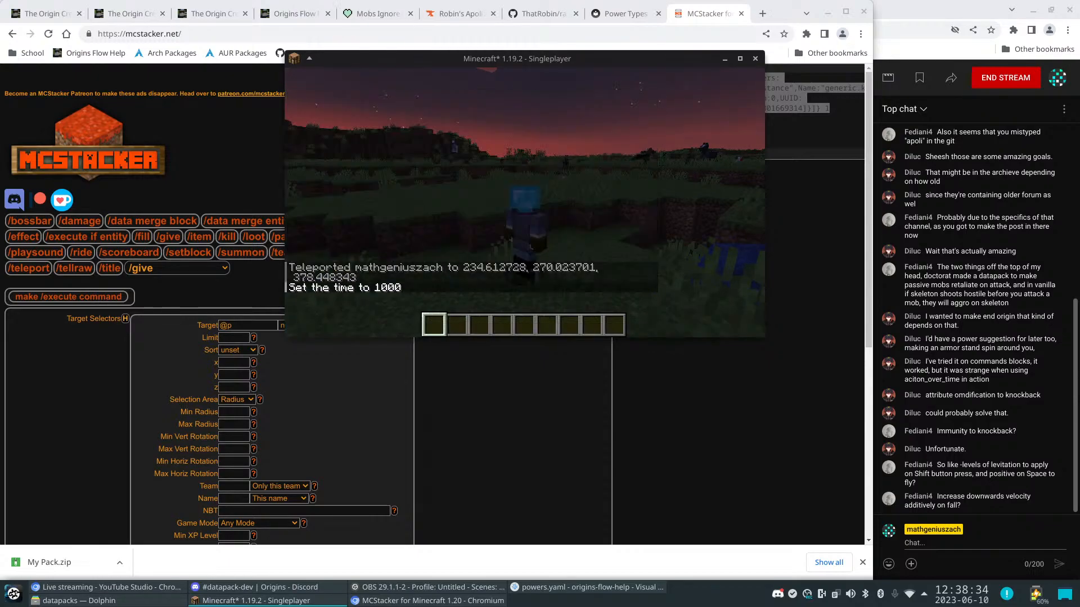
Set the game rules doDaylightCycle and doWeatherCycle to false
key(slash)
text(gamerule )
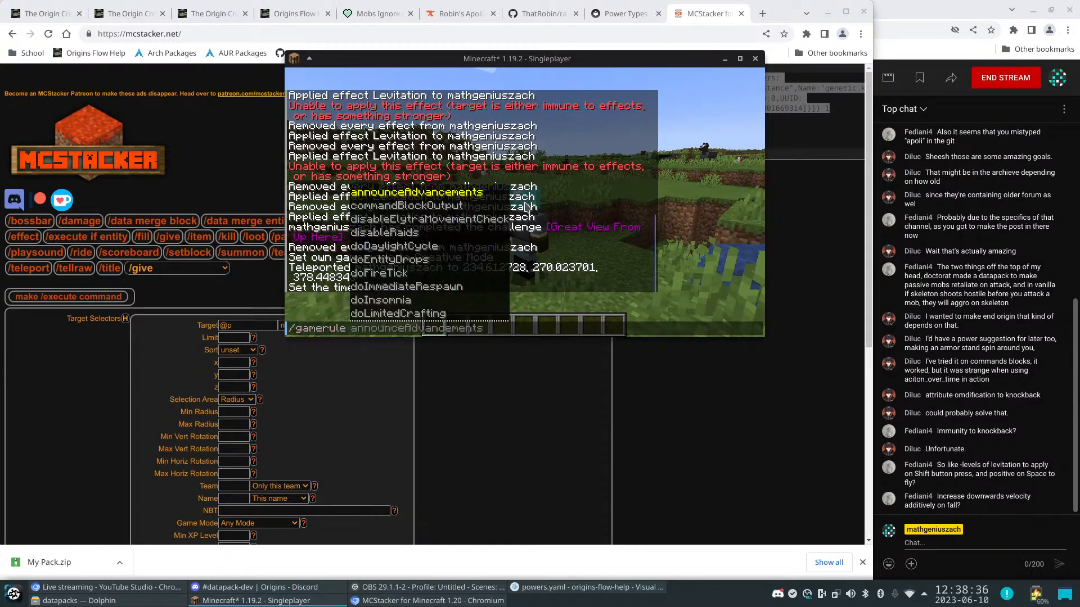
text(dodafalse)
key(Tab)
key(Return)
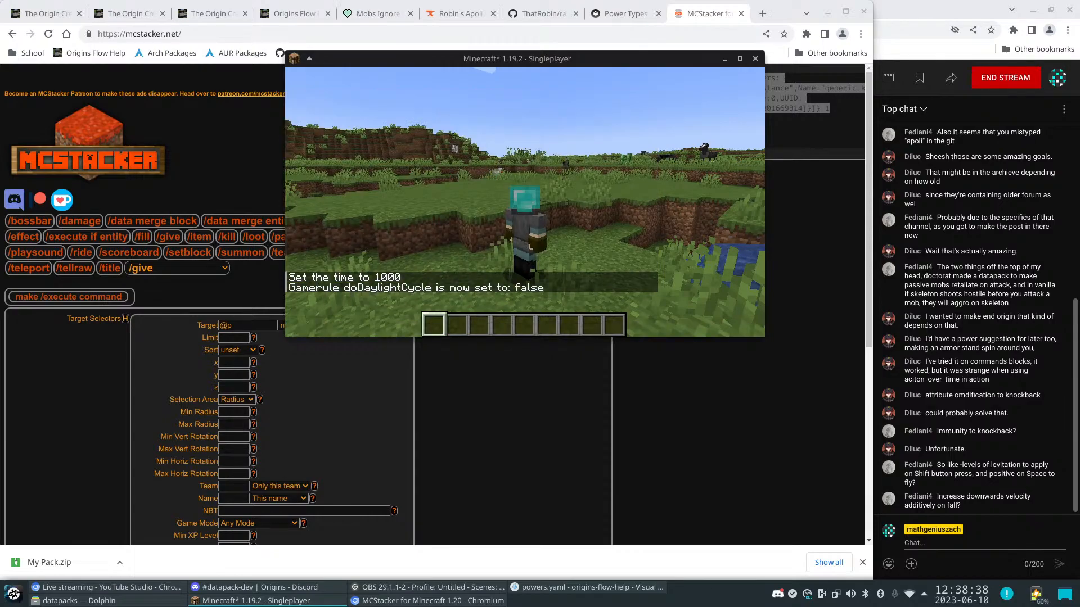
key(slash)
text(gamerule dowe)
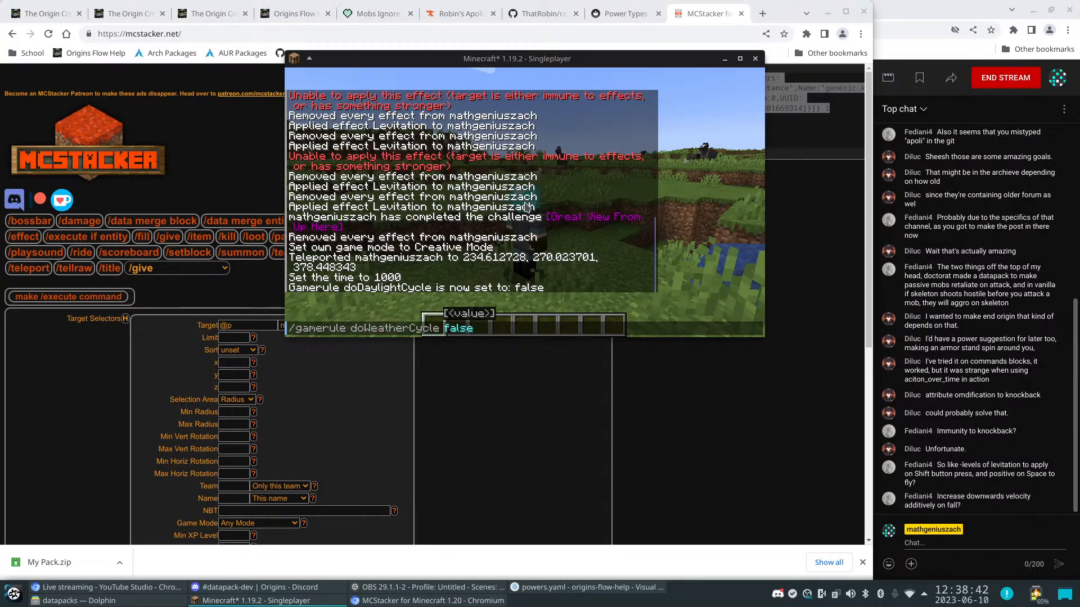
key(Return)
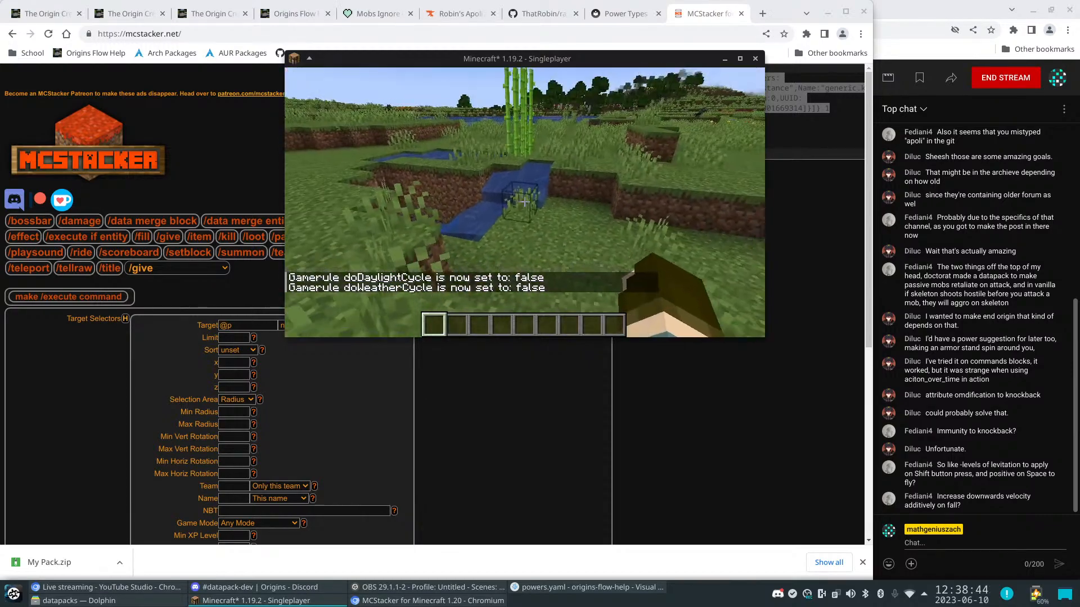
key(e)
key(e)
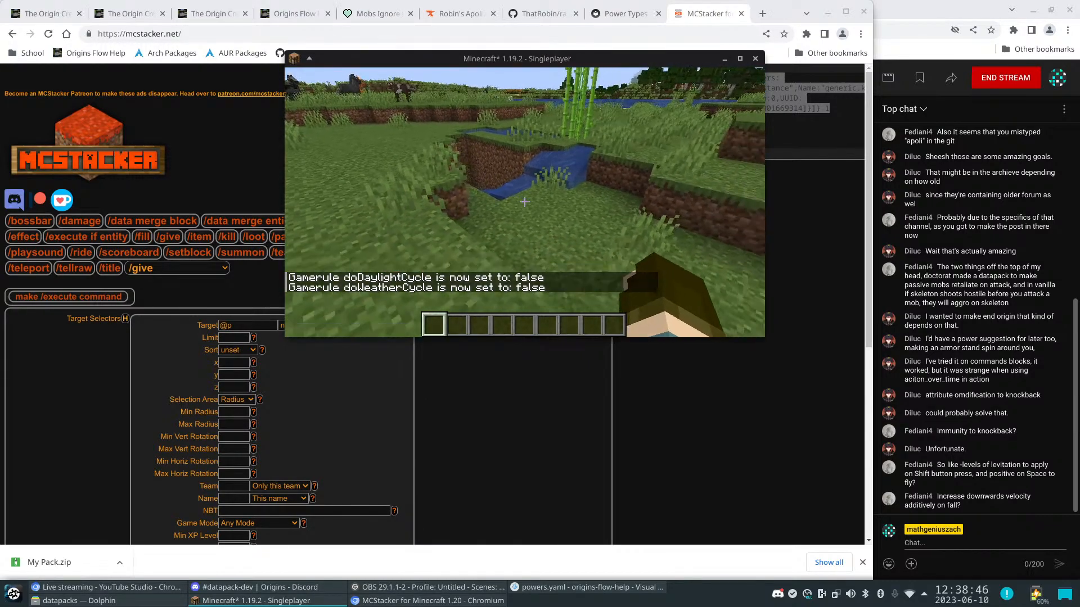
key(w)
key(w)
key(space)
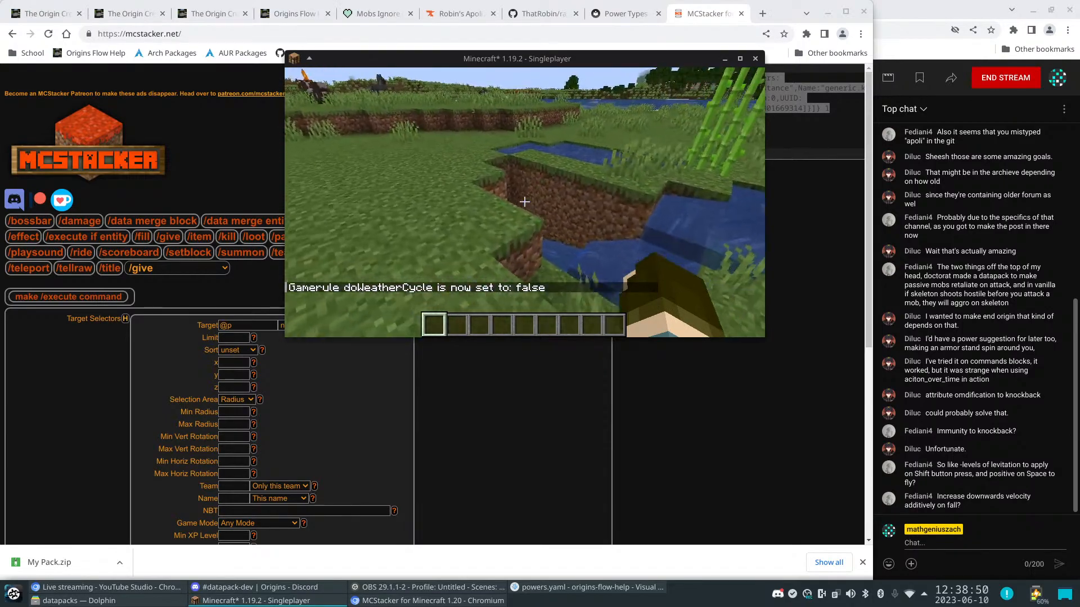
key(s)
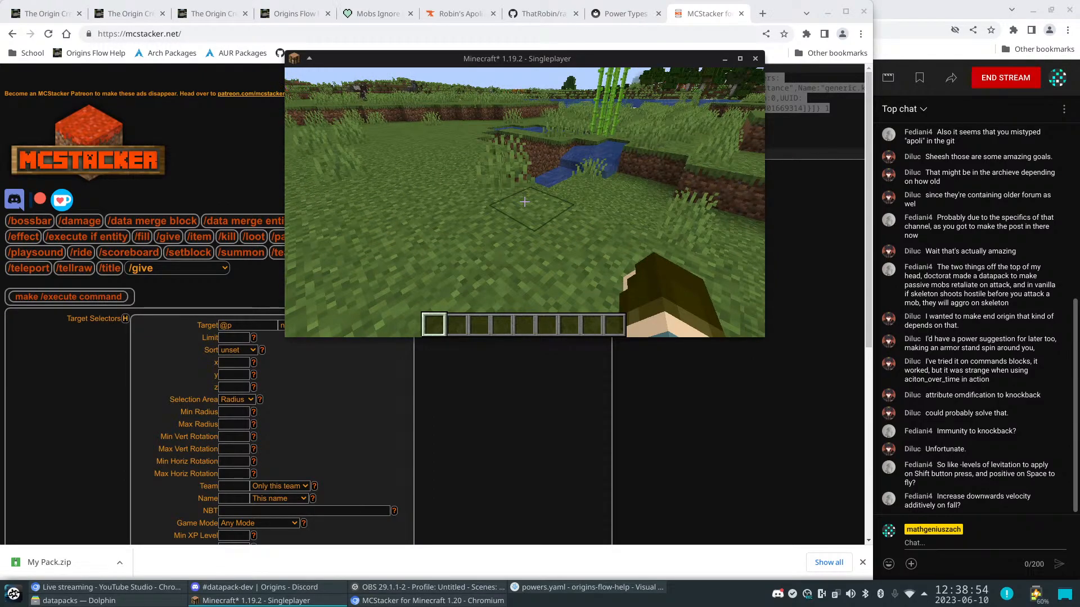
key(w)
Reuse the earlier Levitation command to give yourself the effect for 100 seconds with amplifier 128
key(slash)
text(gamemode creative)
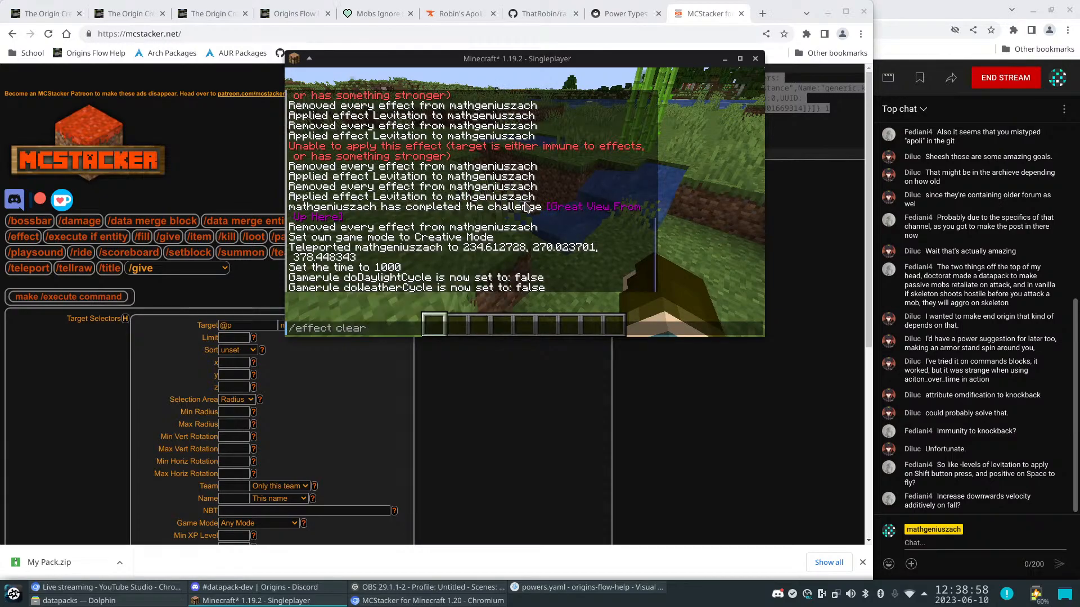
key(Up)
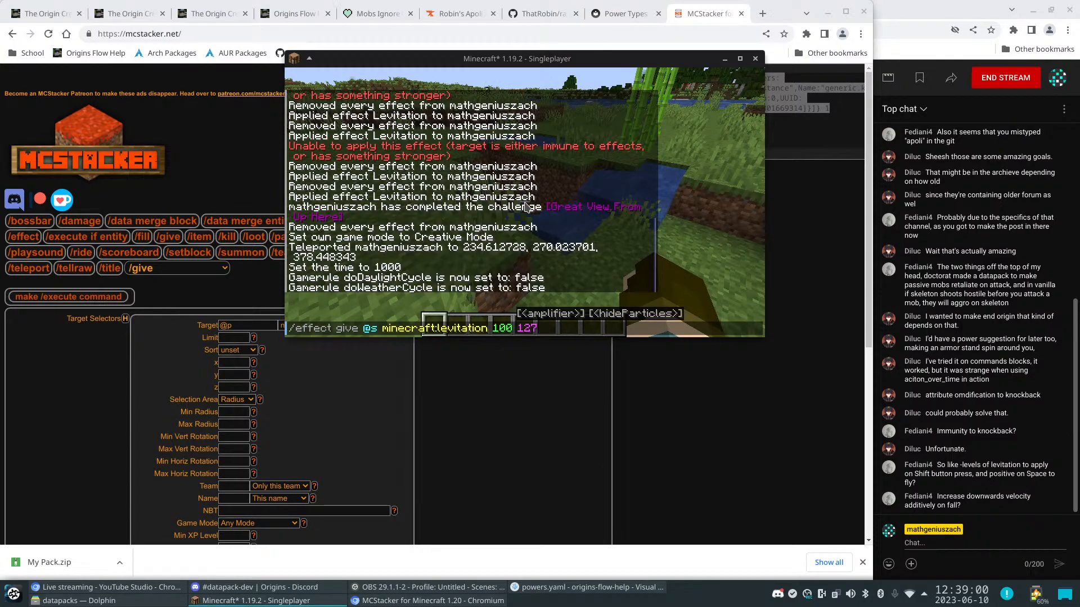
key(BackSpace)
text(255)
key(Return)
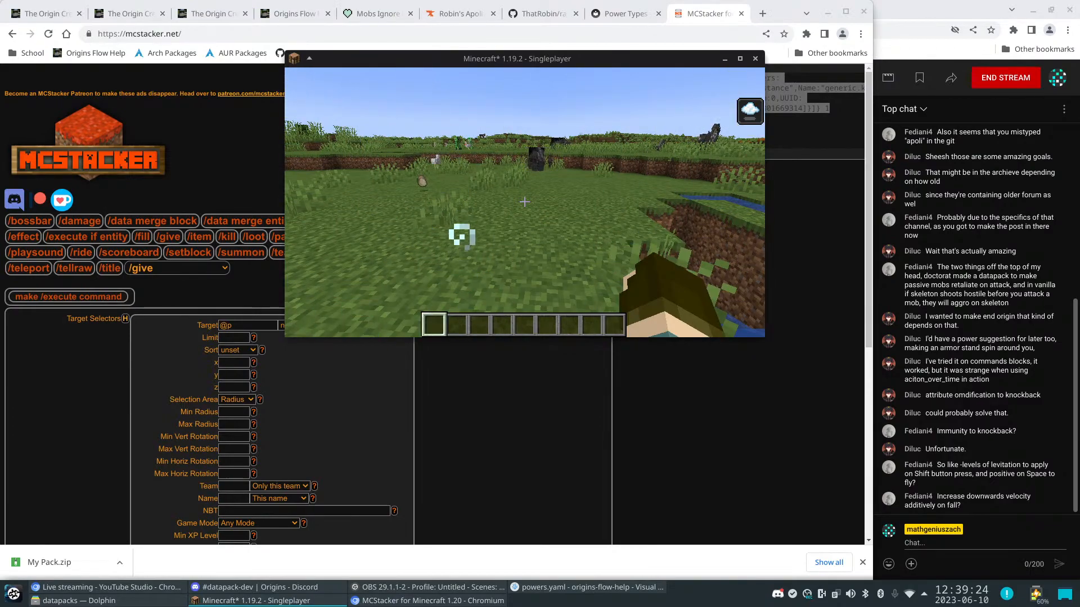
Walk forward to test movement, and try to give yourself Levitation with an edited amplifier over the active effect
key(w)
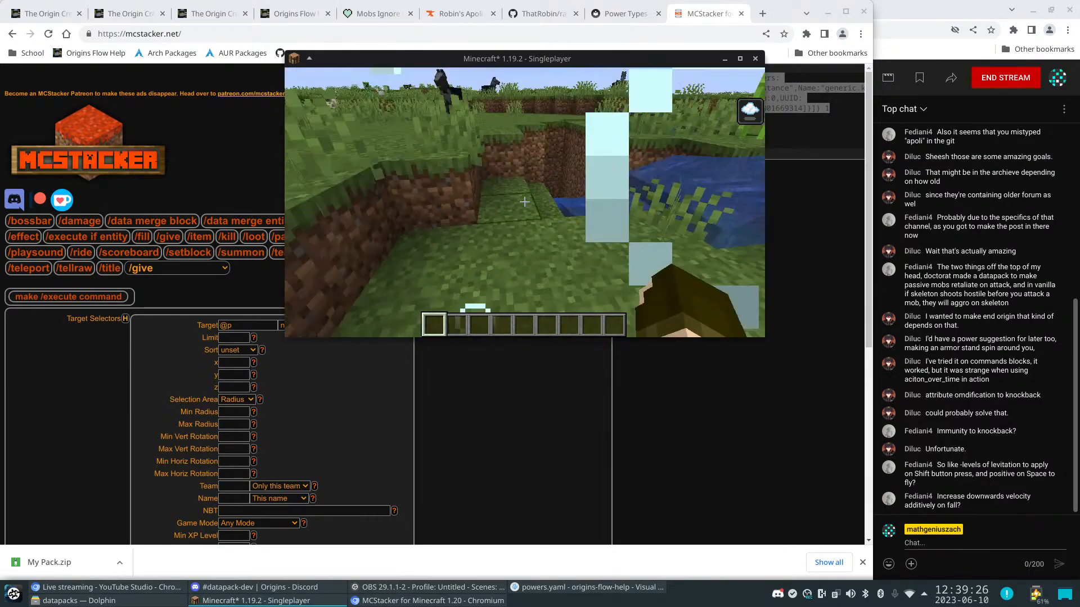
key(t)
key(Up)
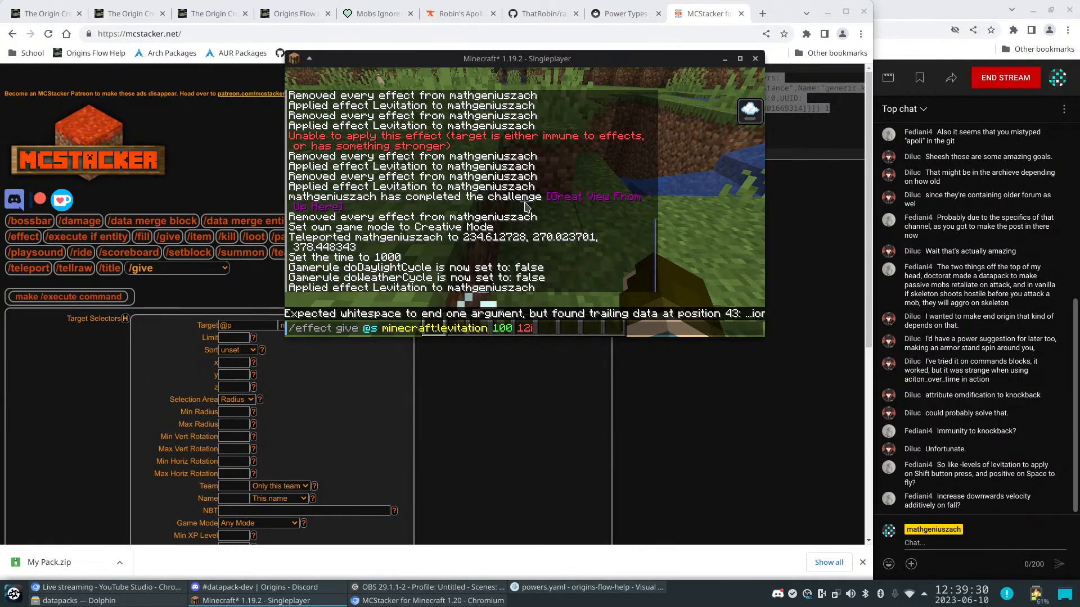
key(Return)
Clear all effects and give yourself Levitation for 100 seconds again by reusing the earlier command
text(/effect clear)
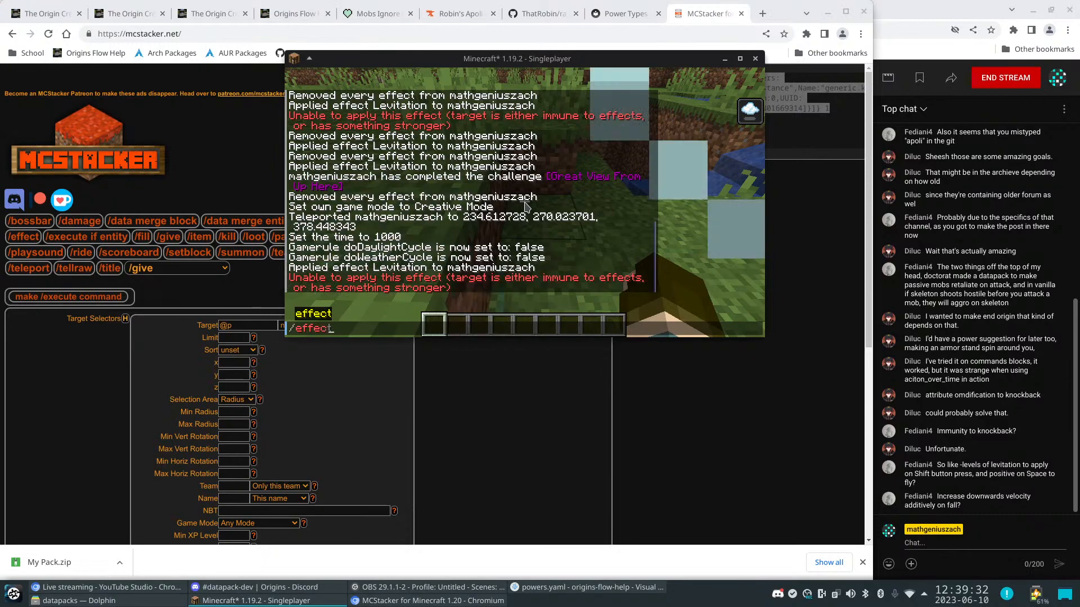
key(Return)
text(/f)
key(Up)
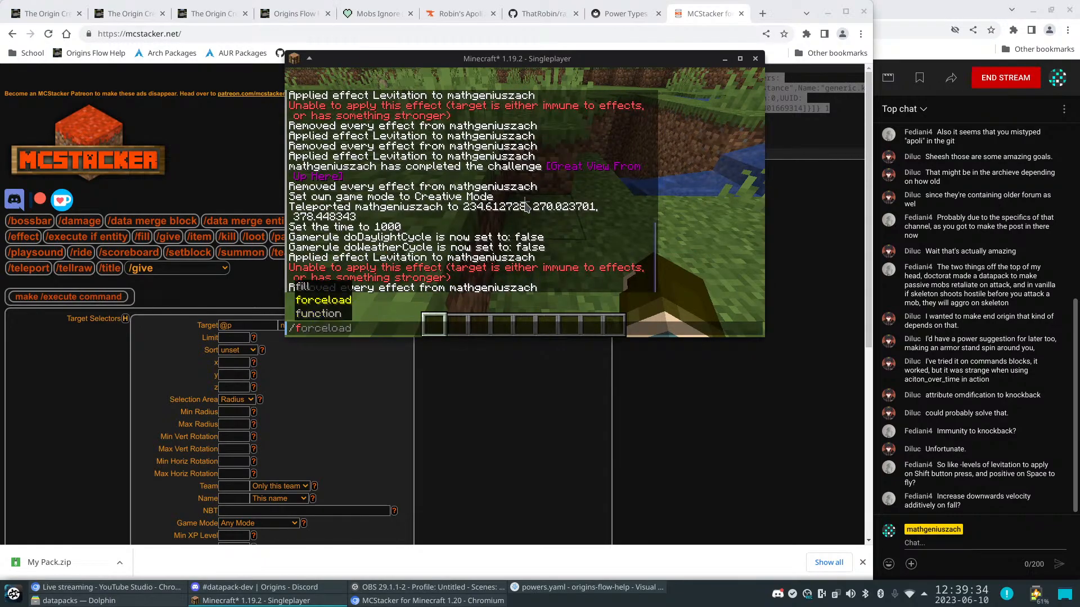
key(Escape)
key(Up)
key(Return)
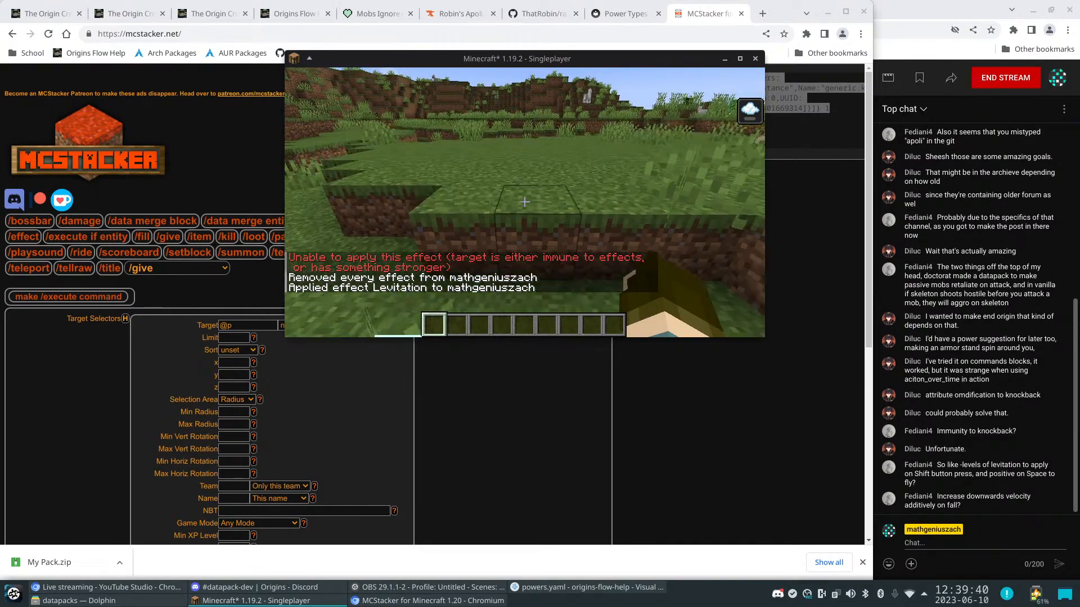
Clear the active effect and give yourself Levitation for 100 seconds with amplifier 128
key(slash)
text(effect clear)
key(Return)
key(slash)
key(Up)
key(Up)
key(Return)
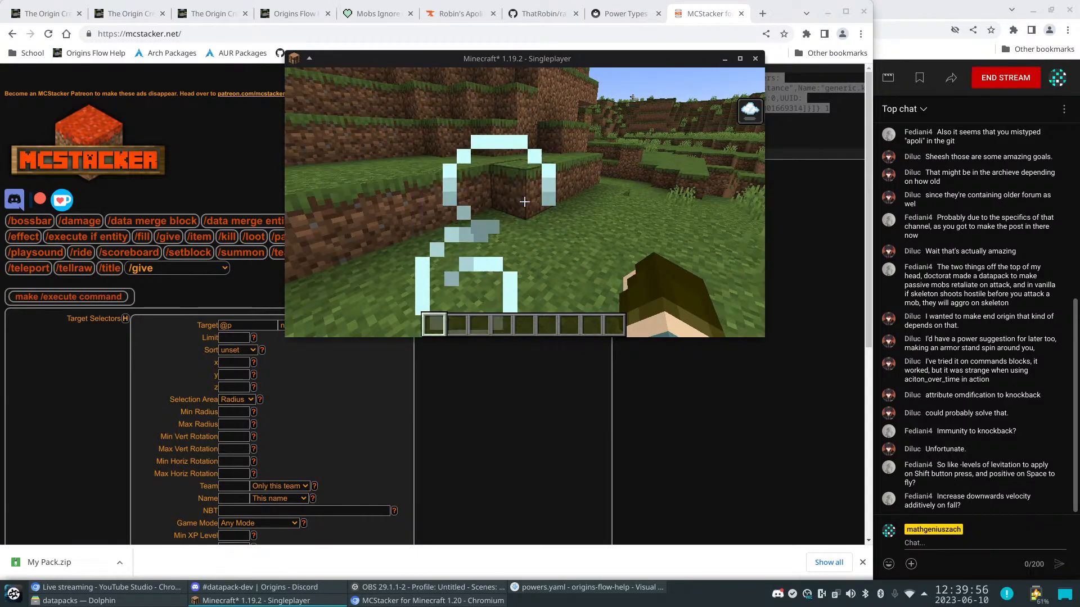
Clear all effects from yourself, recall the Levitation command for 100 seconds with amplifier 128, and walk forward across the grass
text(/effect clear)
key(Return)
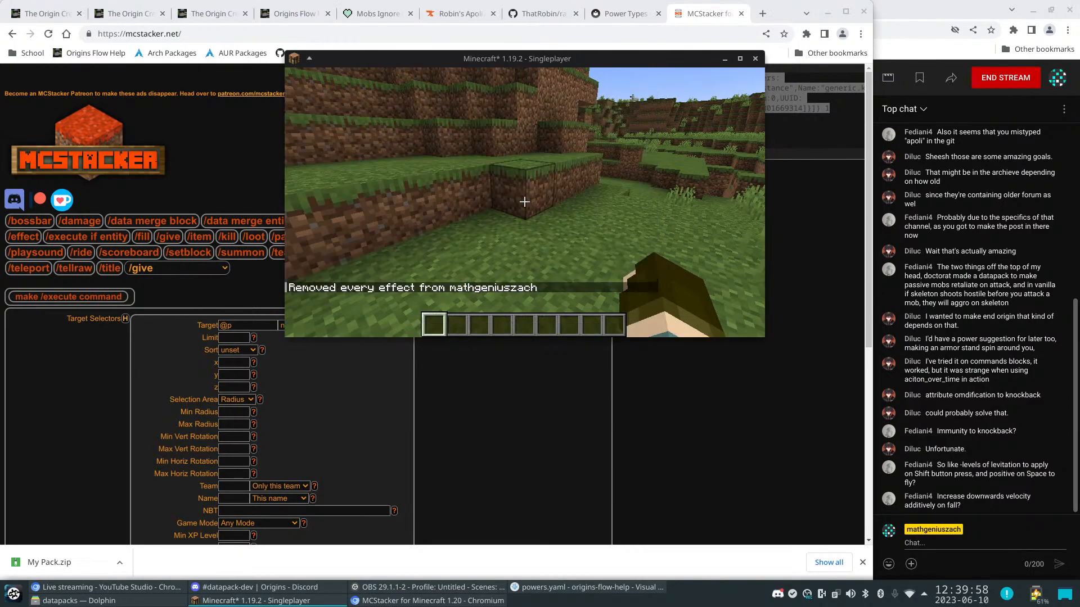
key(t)
key(Up)
key(Up)
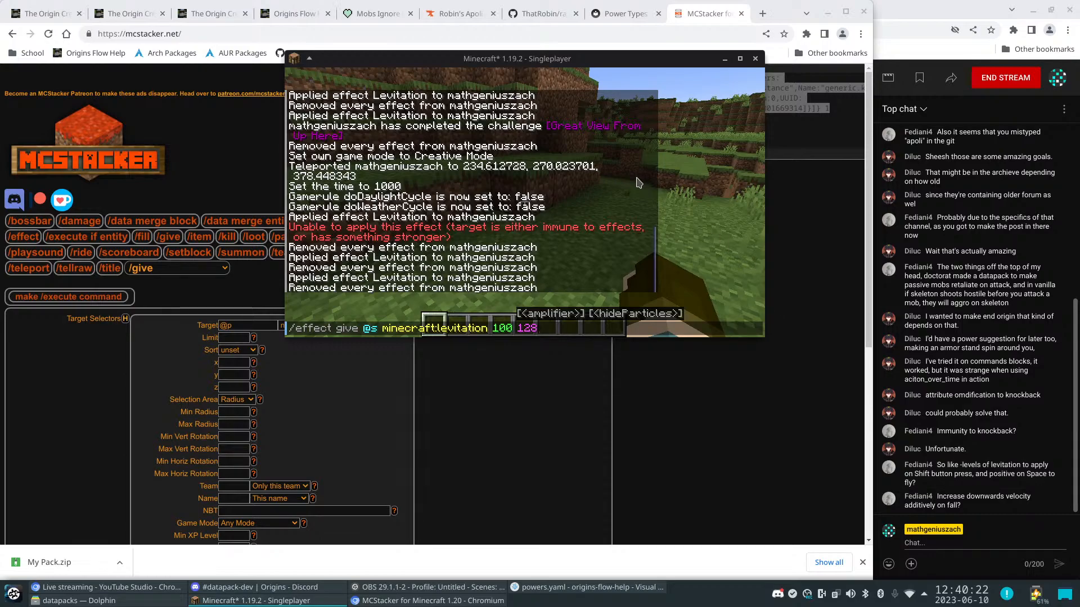
key(Return)
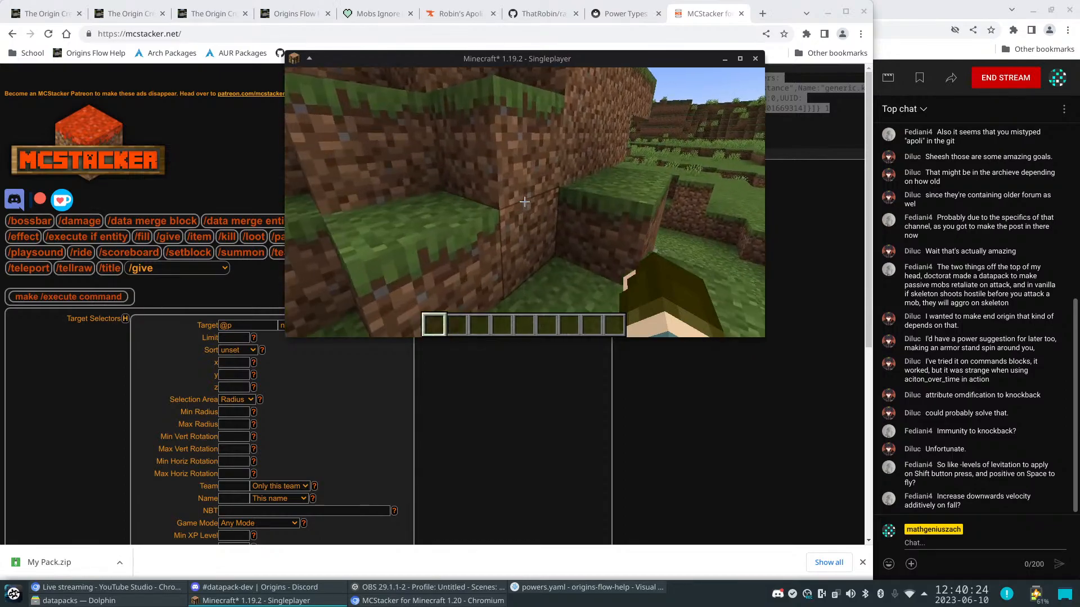
key(w)
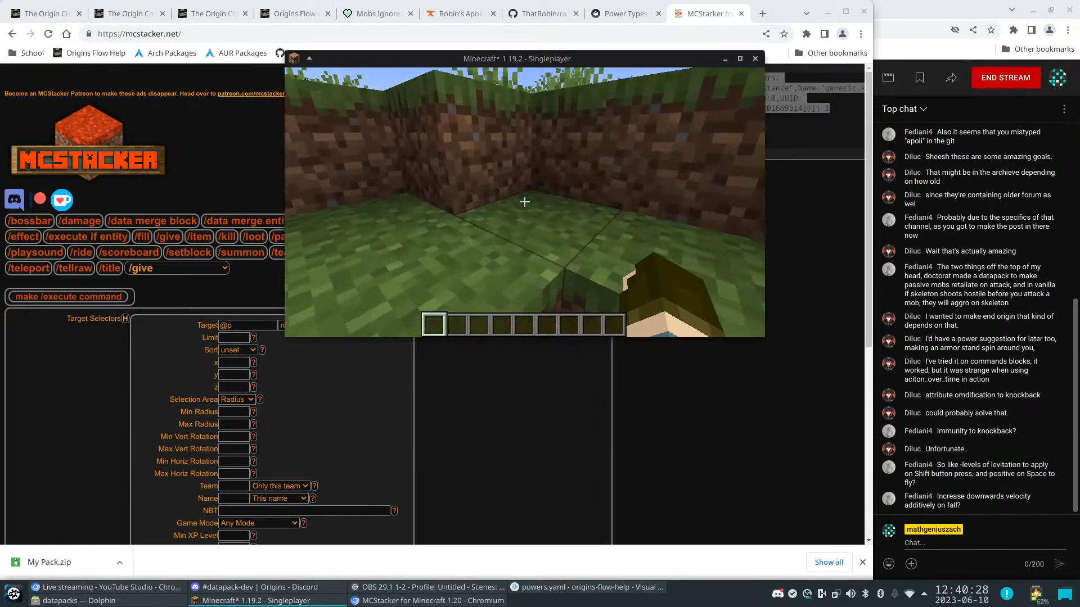
Switch to The Origin Creator in the browser, remove the recipe data from the power file, and name the power Float
key(e)
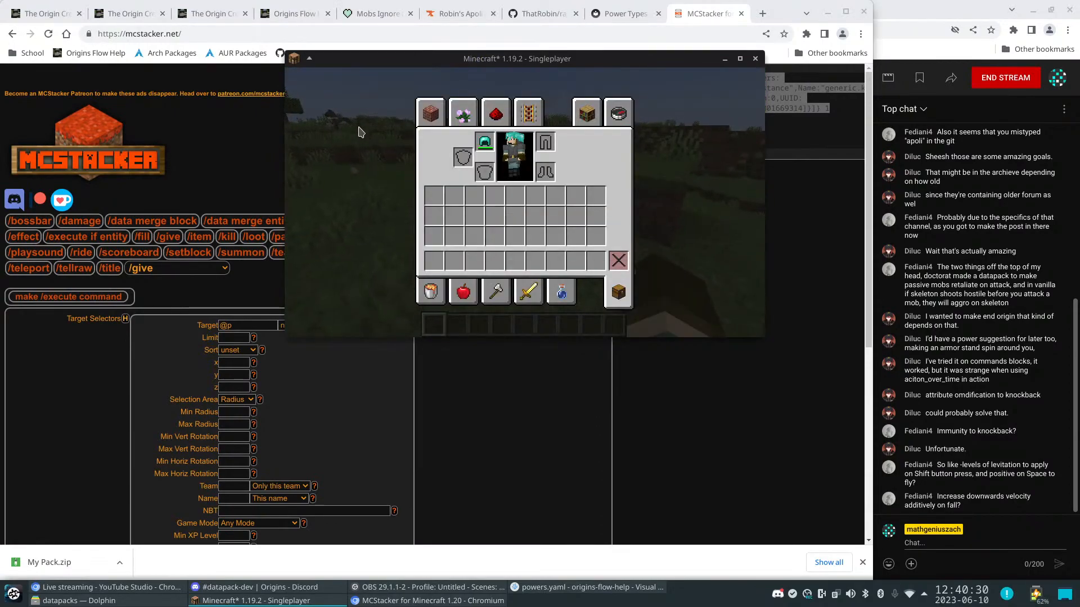
click(37, 15)
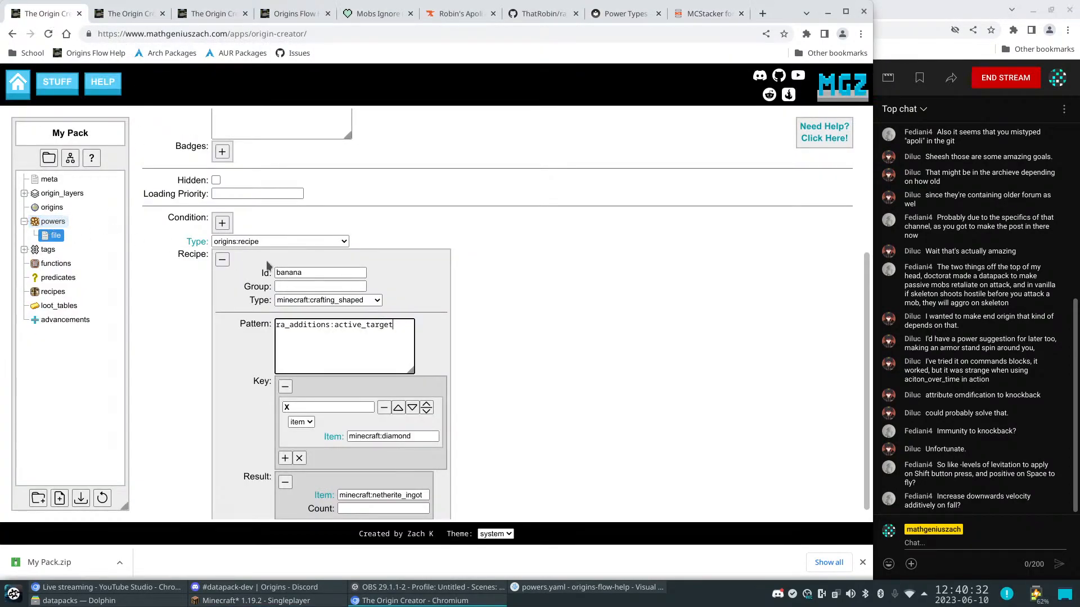
click(222, 259)
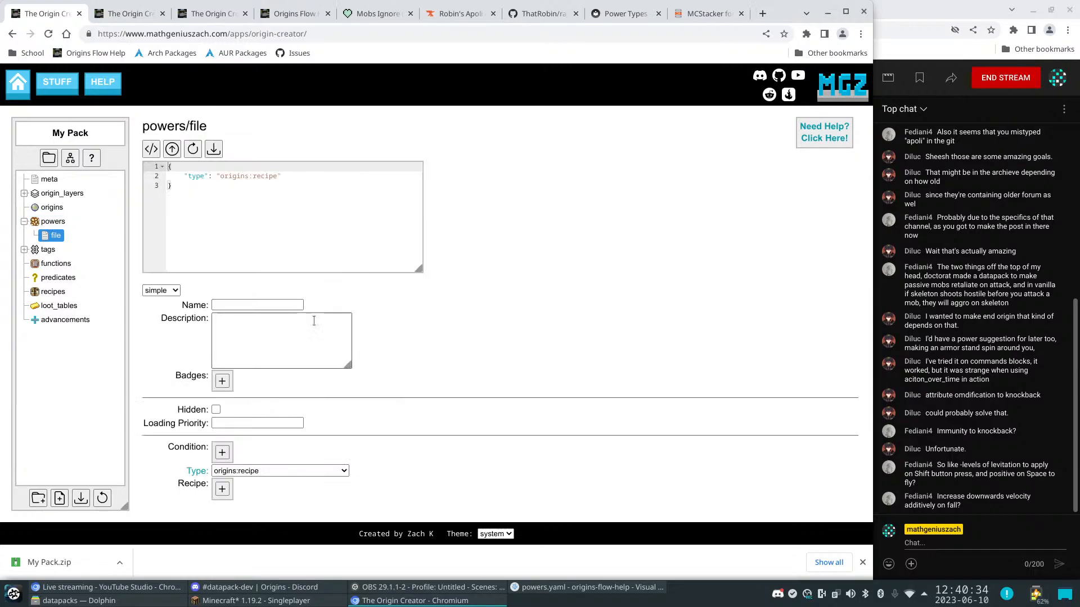
click(286, 304)
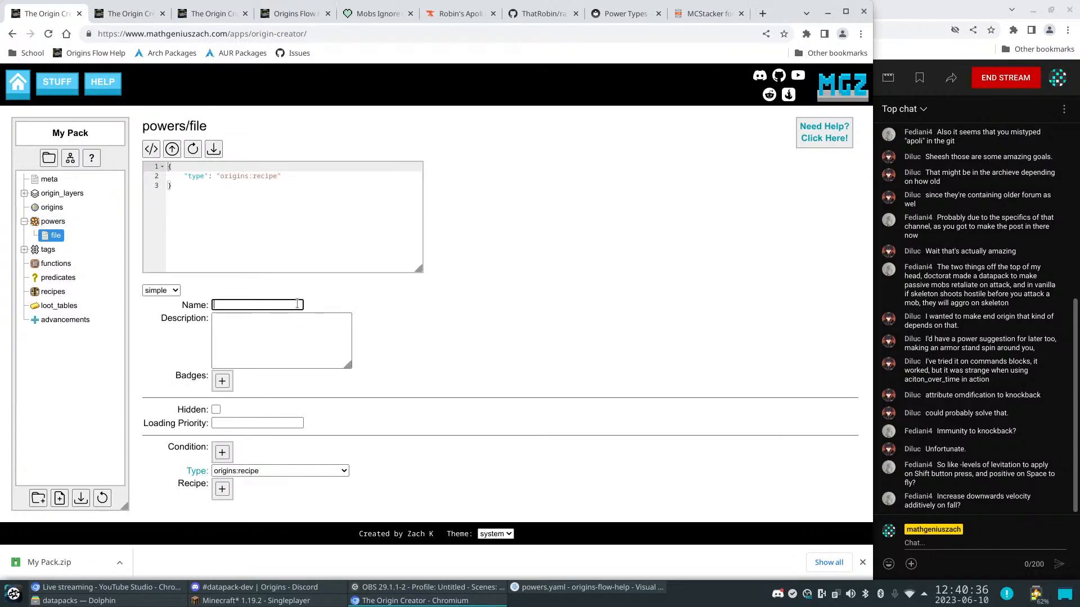
text(Float)
click(473, 328)
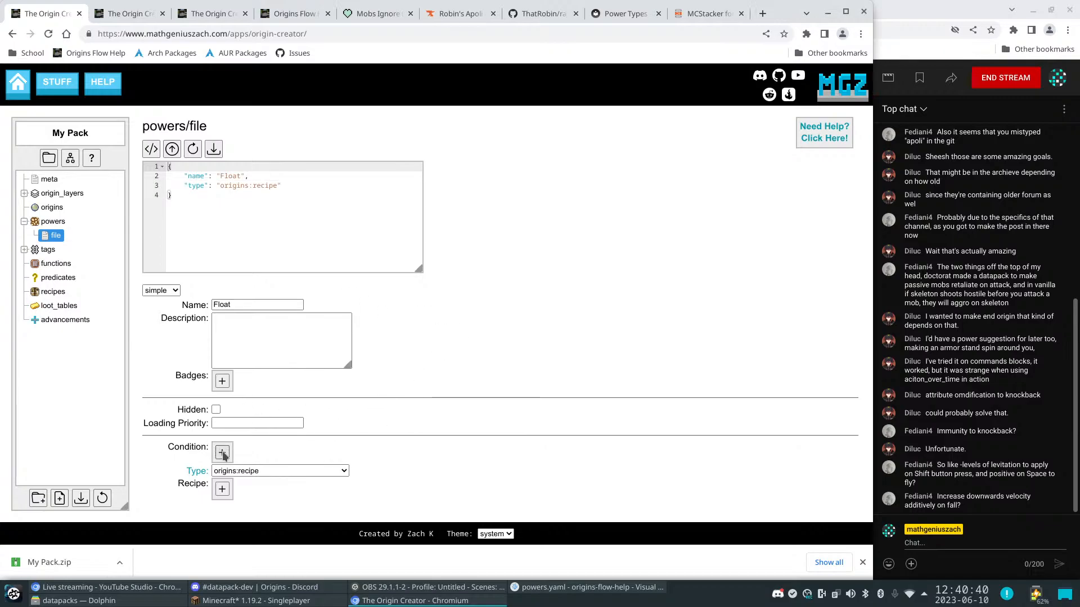
Change the Float power's type to origins:action_over_time
click(258, 473)
scroll(277, 407, down, 5)
scroll(277, 408, up, 3)
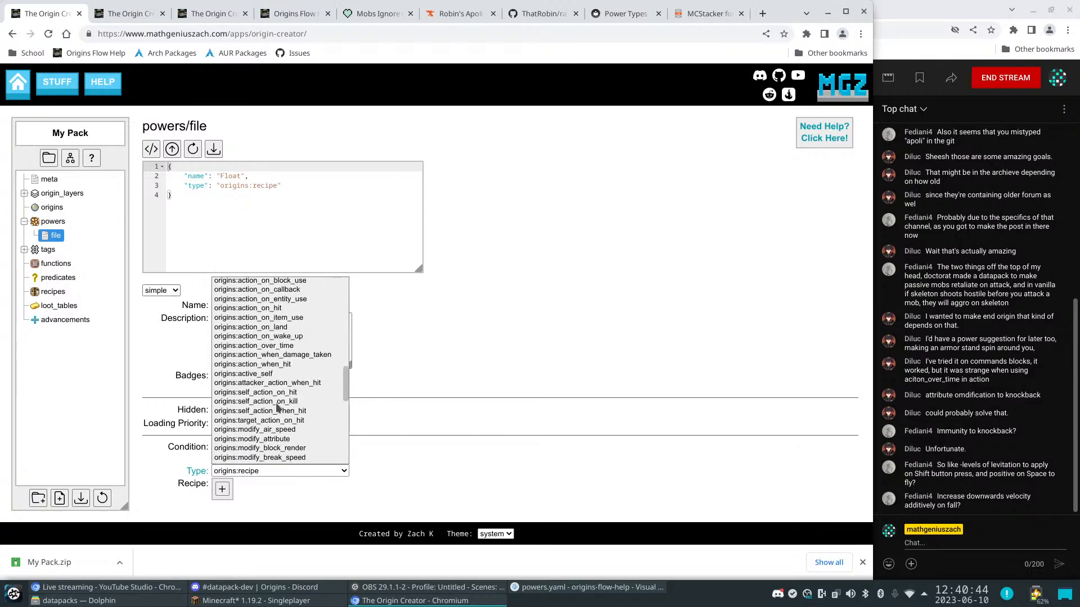
click(282, 345)
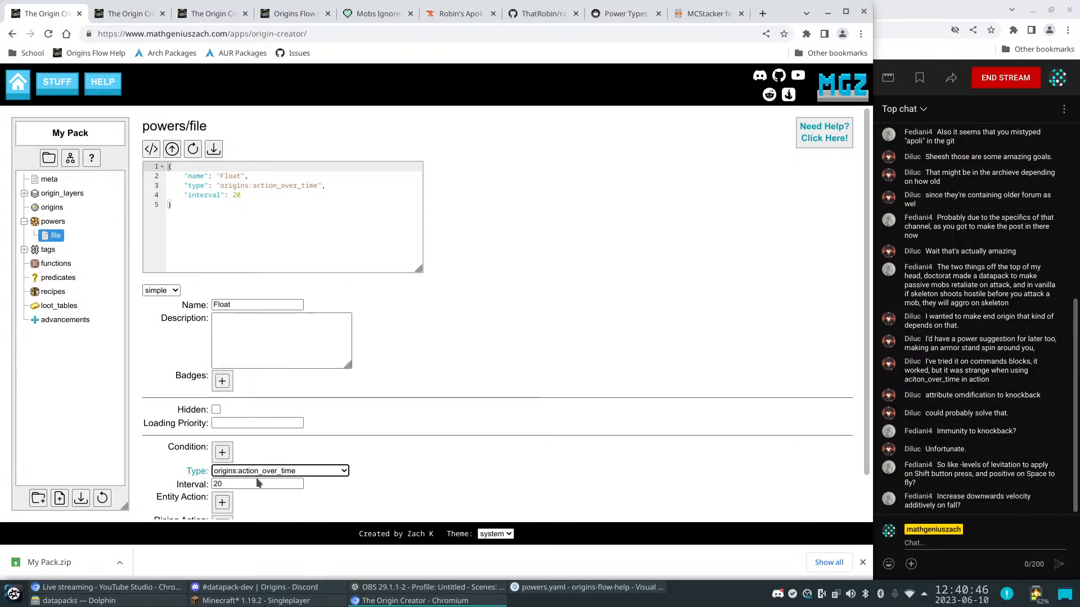
click(443, 431)
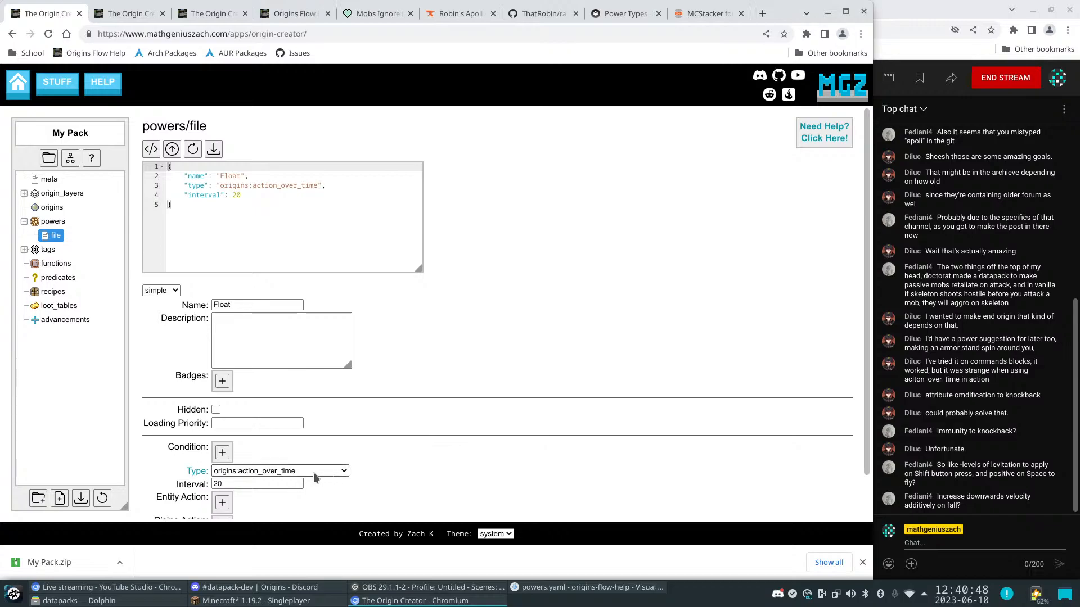
scroll(453, 446, down, 1)
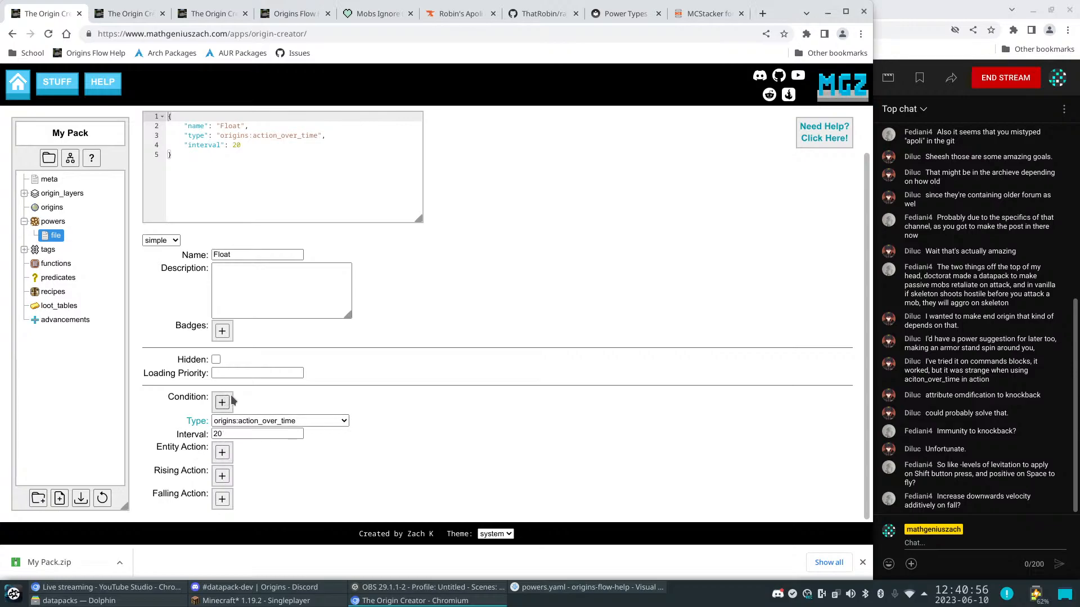
click(222, 402)
scroll(482, 432, down, 2)
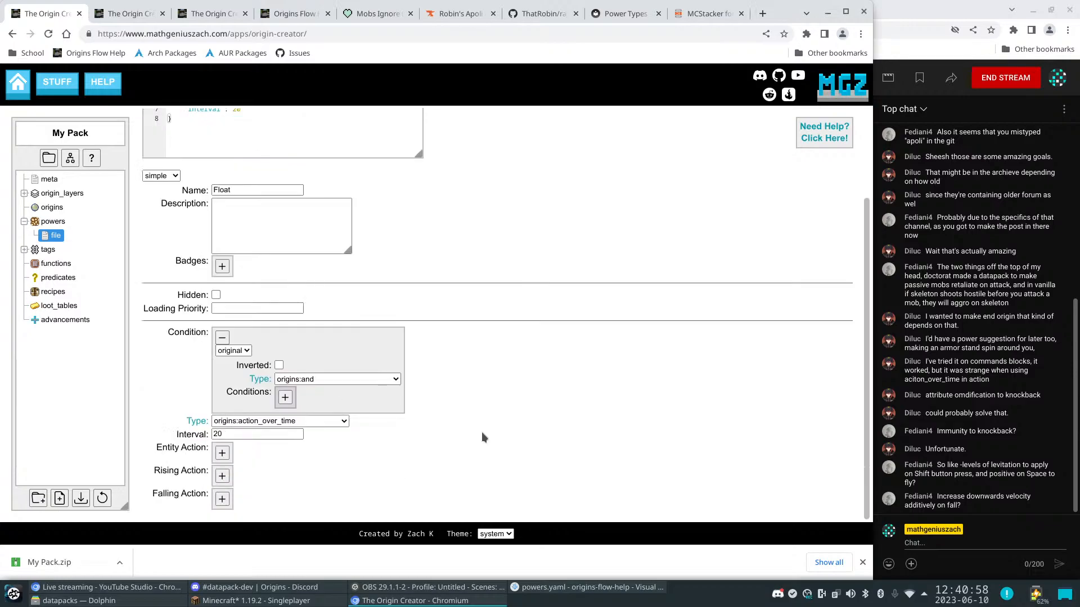
click(344, 378)
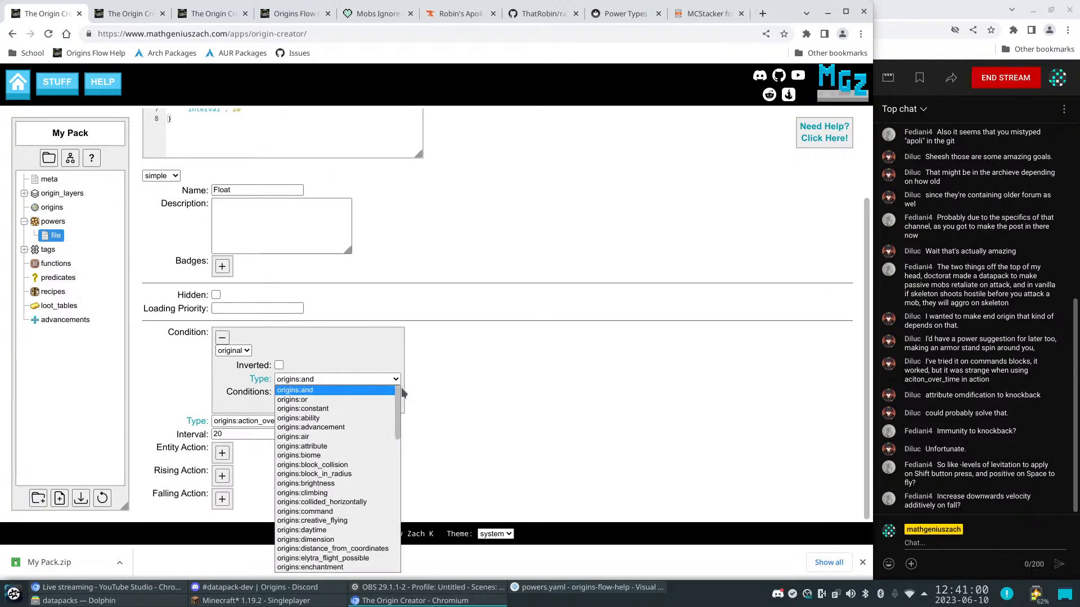
scroll(383, 428, down, 5)
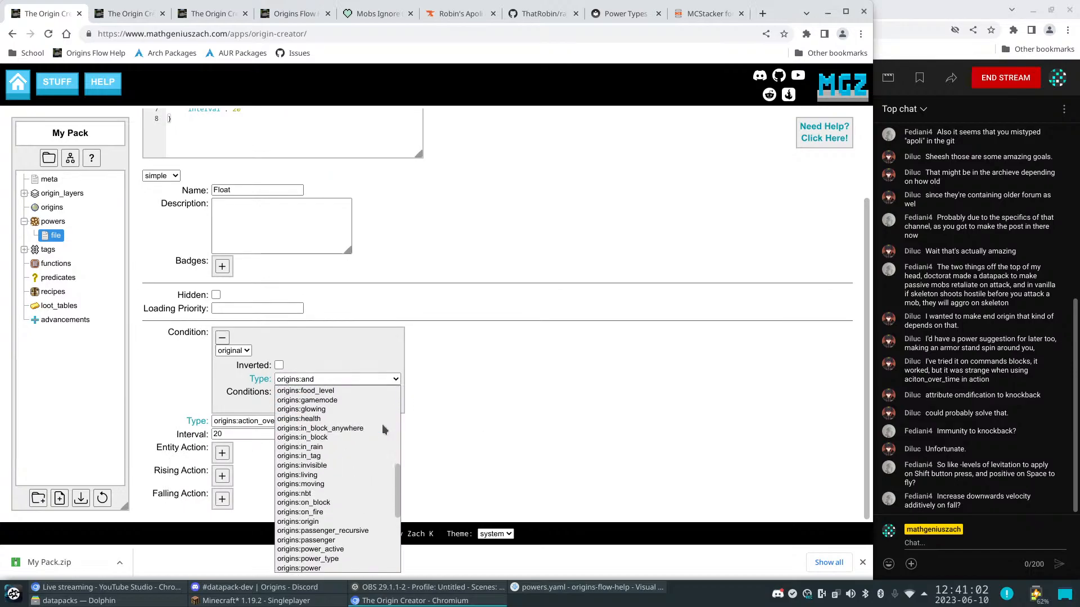
scroll(382, 430, down, 5)
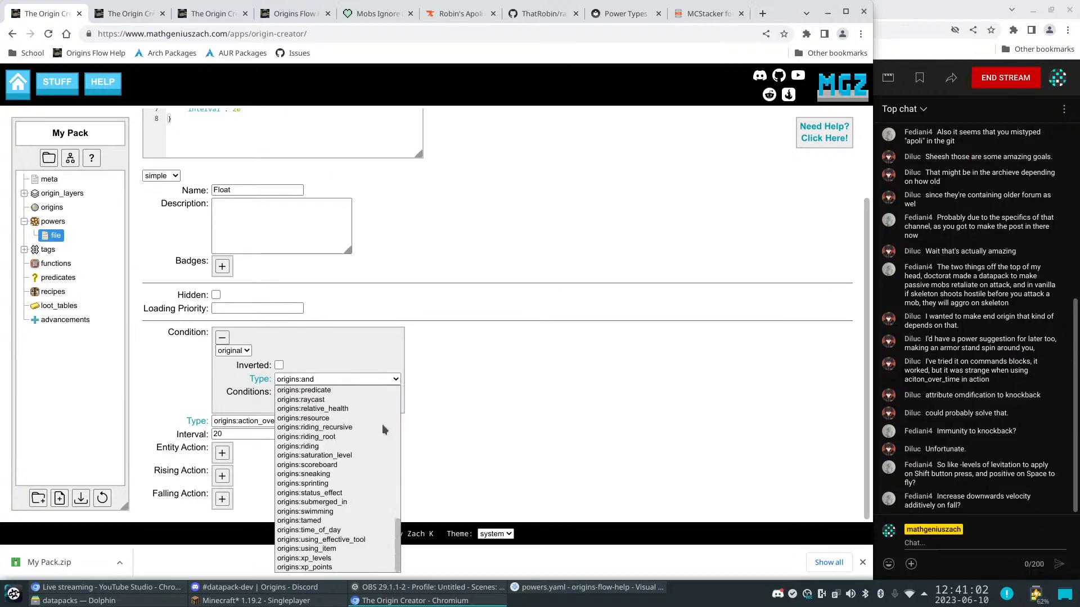
click(466, 438)
click(222, 338)
Set the power's interval to 1 and add an entity action of type origins:if_else
double_click(223, 433)
text(1)
click(230, 454)
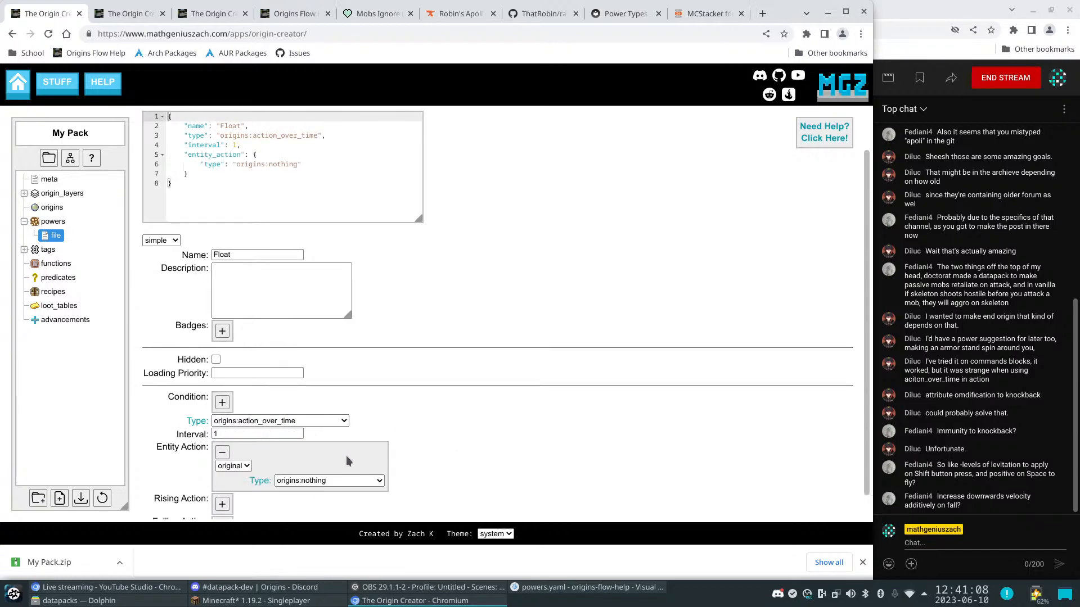
click(315, 480)
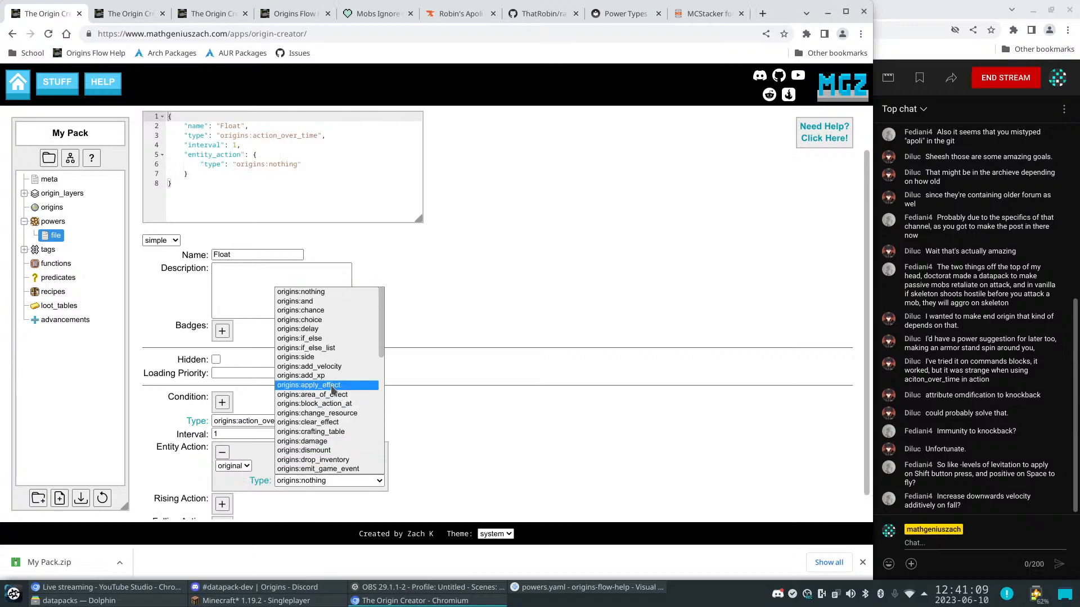
click(327, 340)
scroll(464, 440, down, 2)
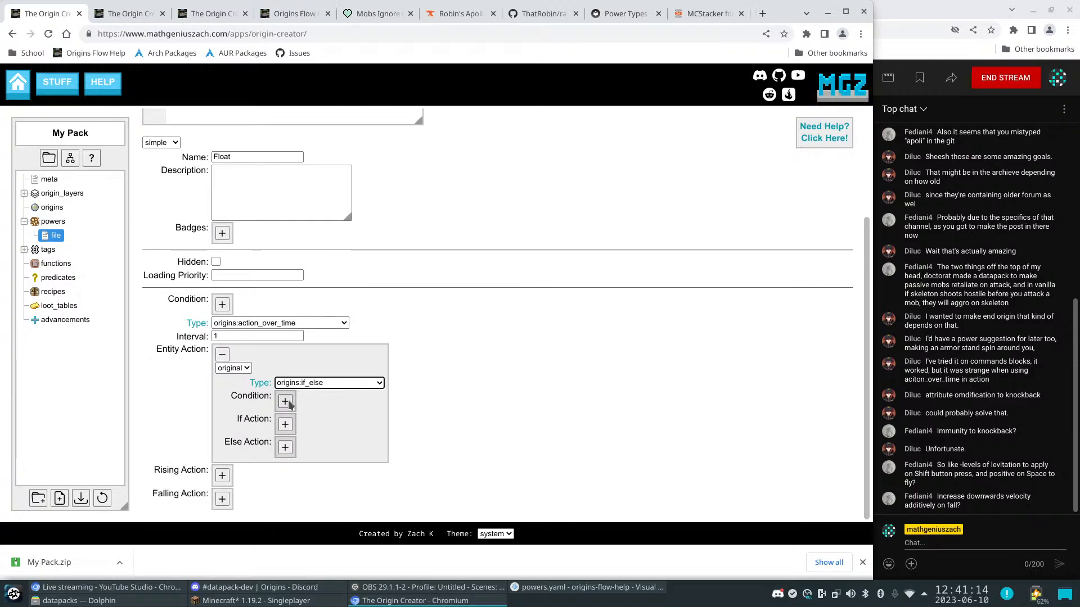
Change the entity action's type to origins:if_else_list and set the power's interval to 5
click(313, 383)
click(338, 449)
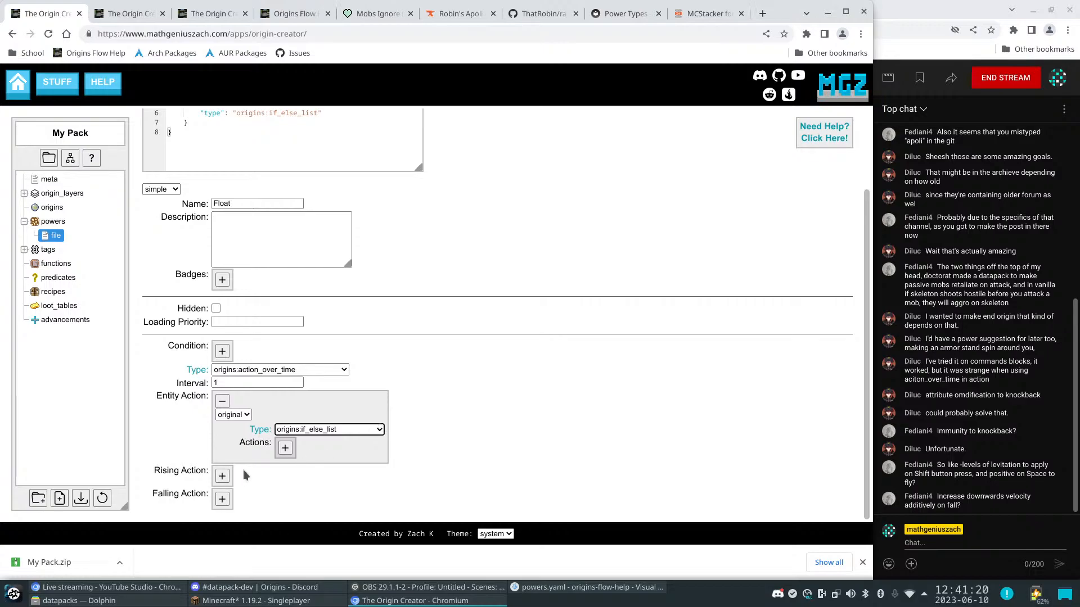
click(190, 386)
drag(223, 383, 187, 379)
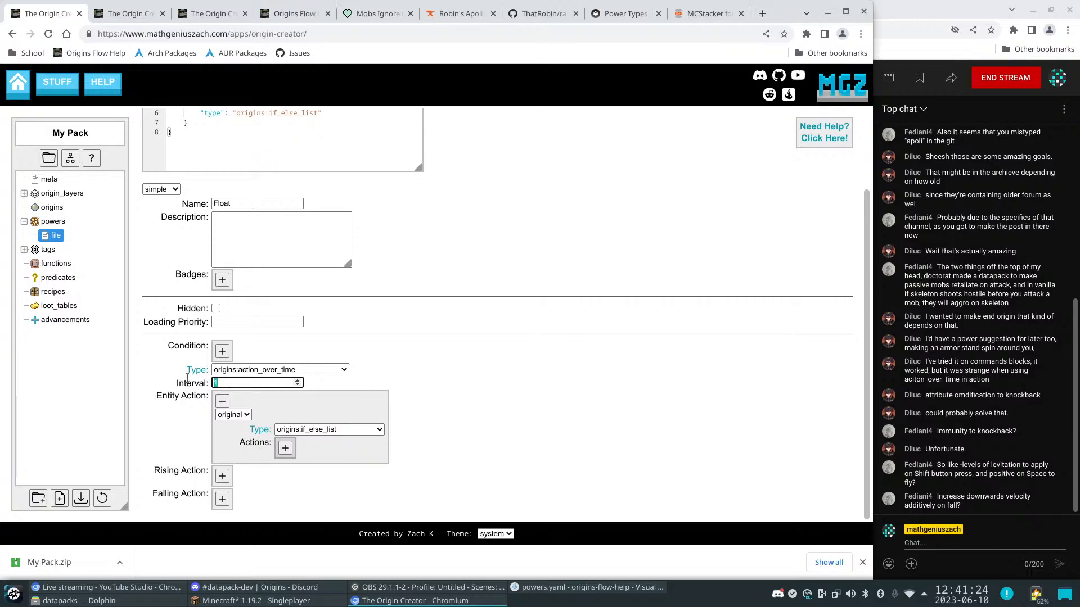
click(402, 397)
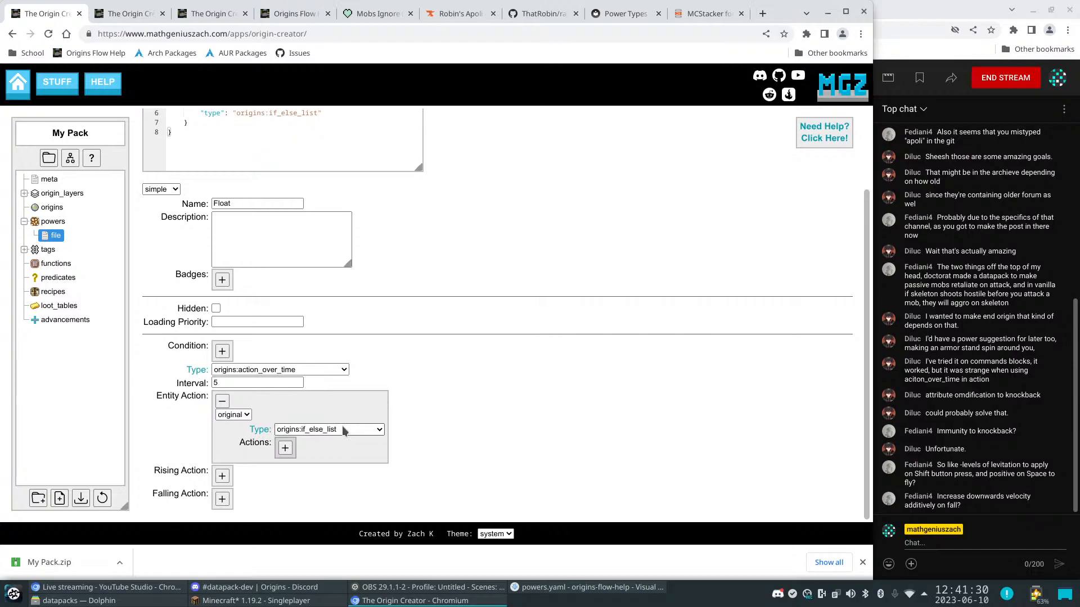
Add the actions list to the if_else_list, with one entry that has a condition
click(285, 449)
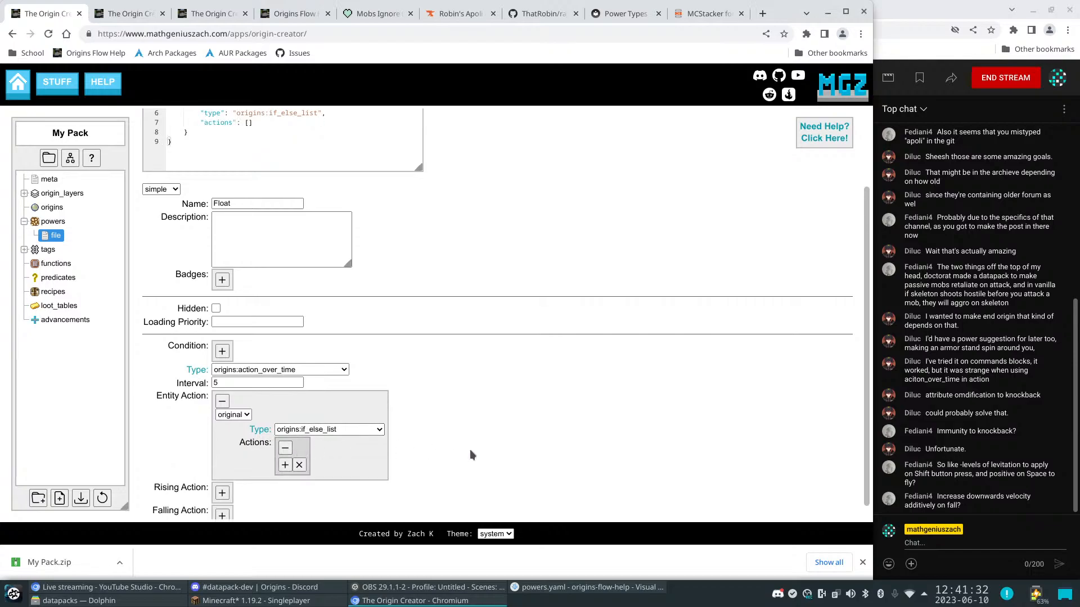
click(286, 465)
scroll(427, 458, down, 3)
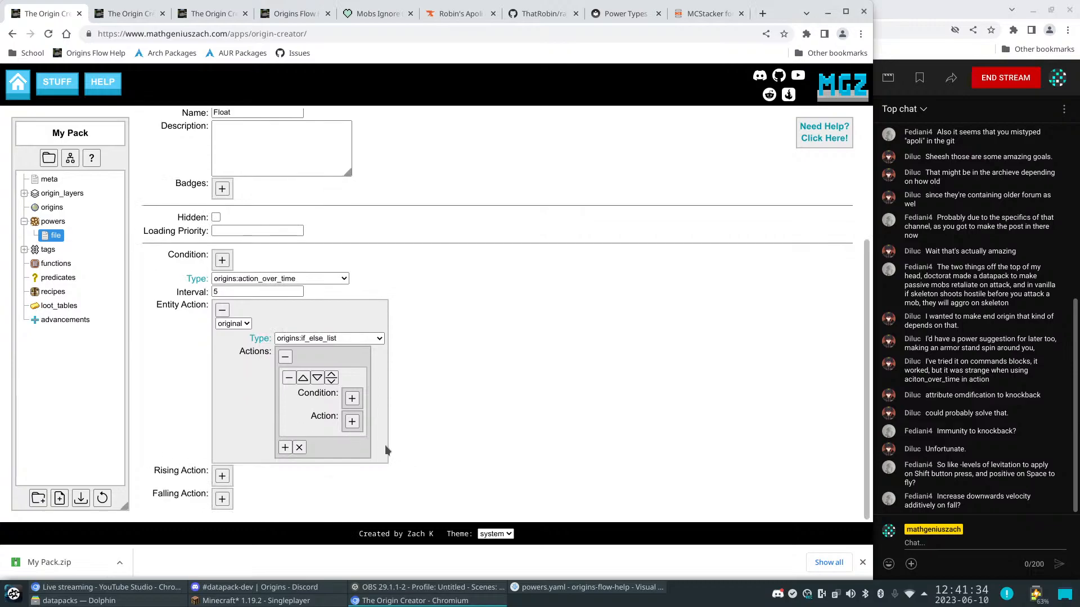
click(352, 399)
Look through the available condition types for the list entry's condition, checking for one that detects key input
click(470, 439)
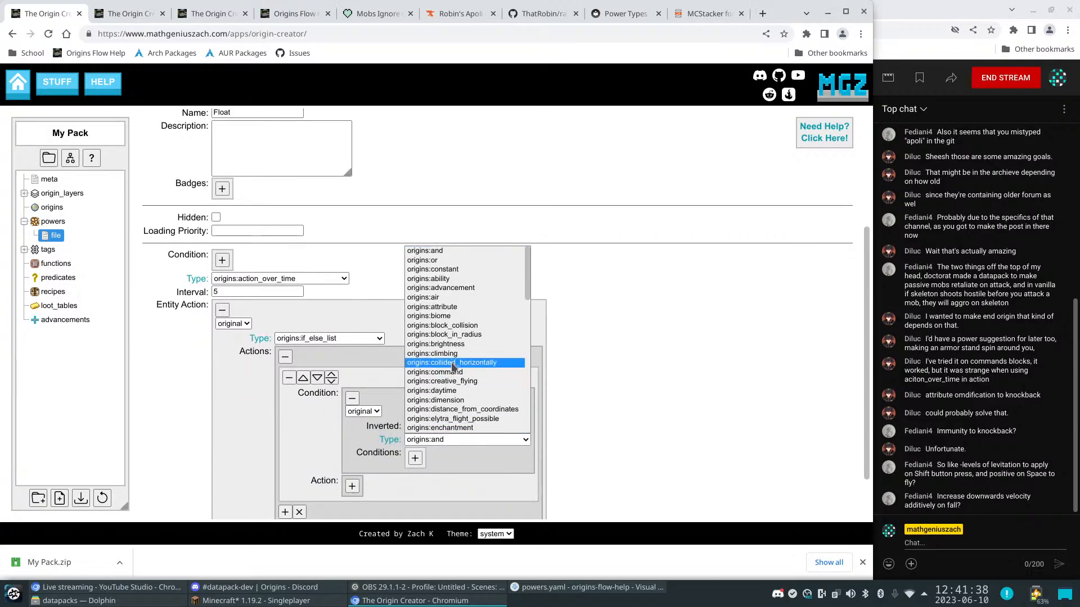
scroll(453, 367, down, 12)
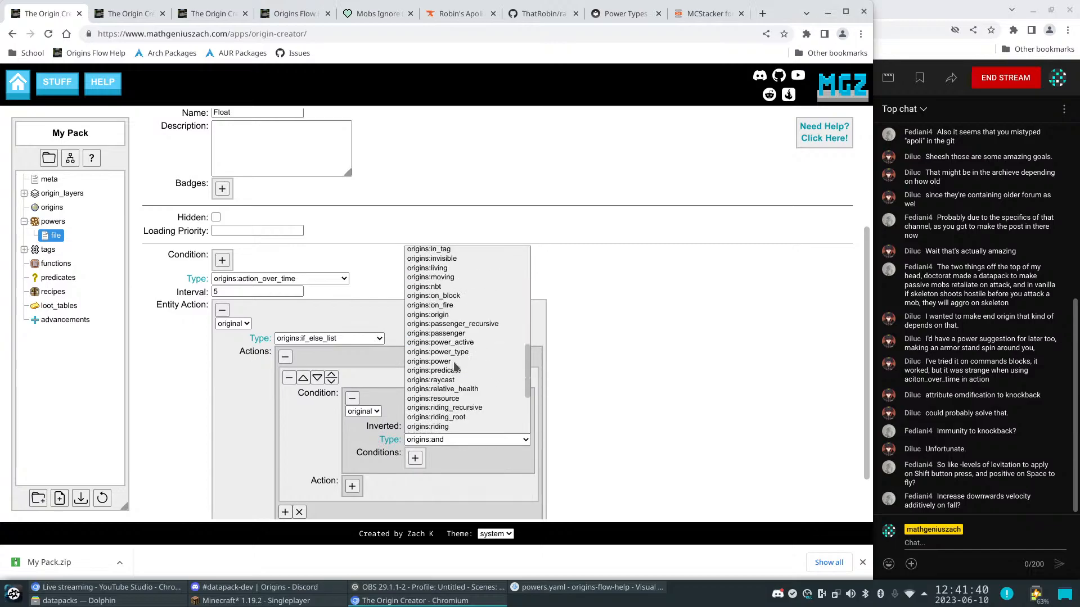
scroll(484, 399, down, 4)
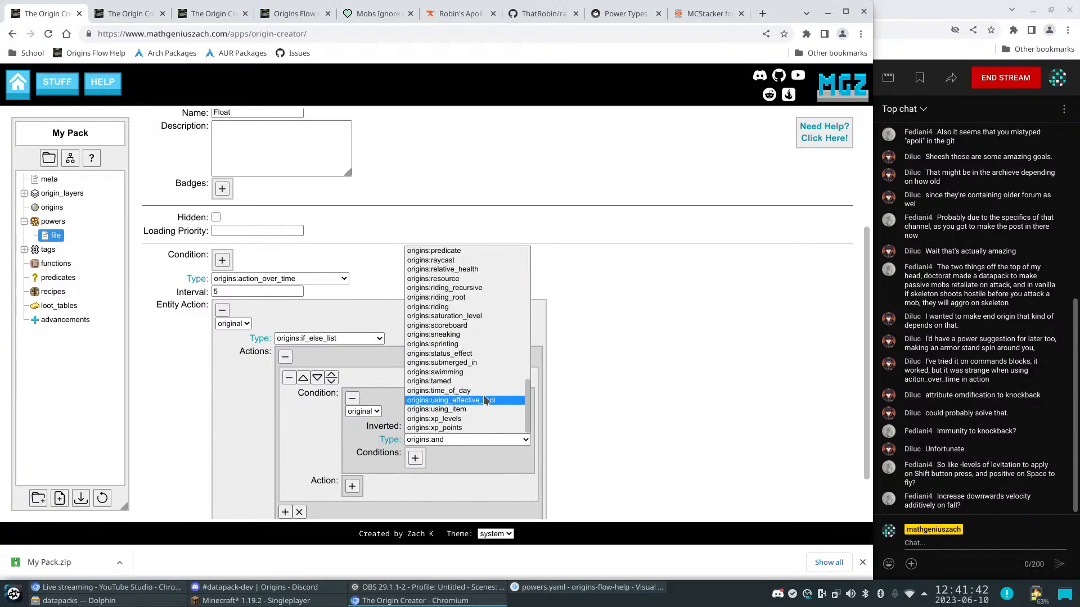
scroll(483, 400, up, 7)
scroll(482, 391, up, 7)
scroll(482, 392, up, 2)
drag(527, 286, 538, 423)
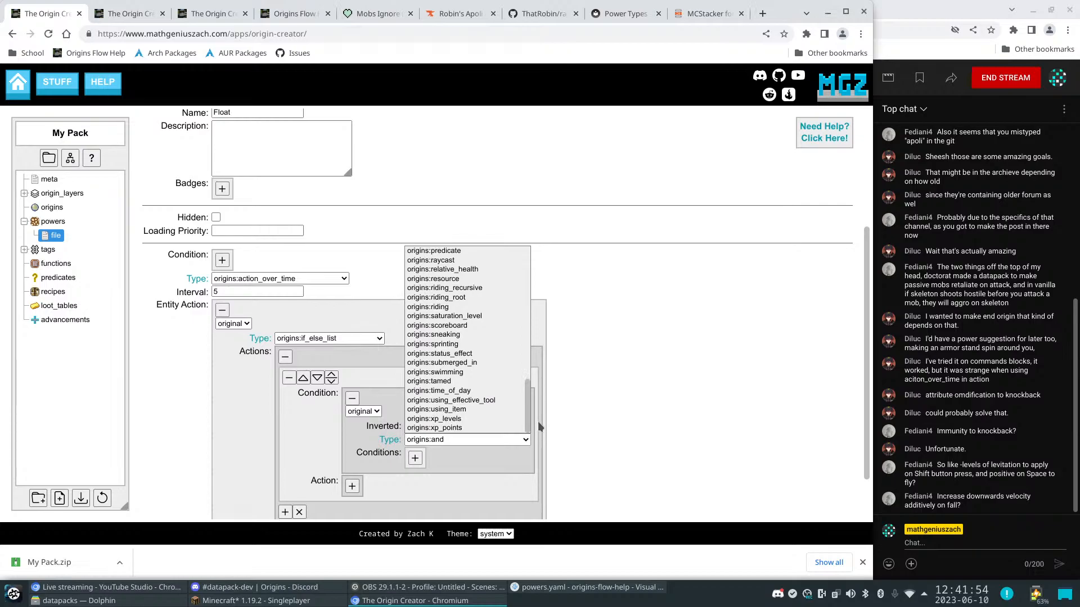
click(596, 406)
Open the documentation for the condition's type in a new tab and close the unneeded tabs beyond it
right_click(388, 440)
click(427, 443)
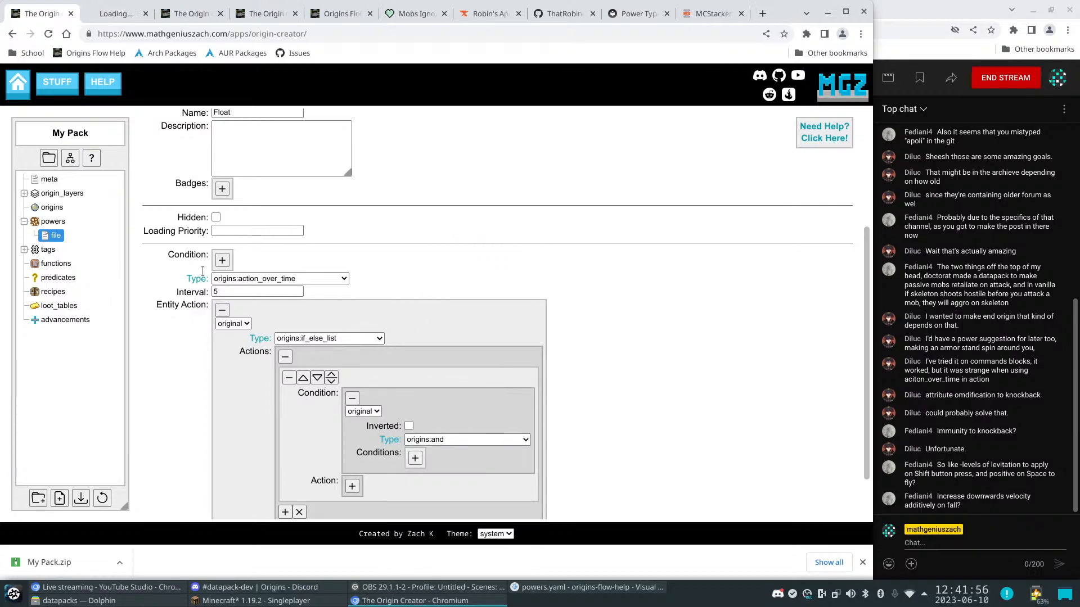
right_click(178, 14)
click(225, 180)
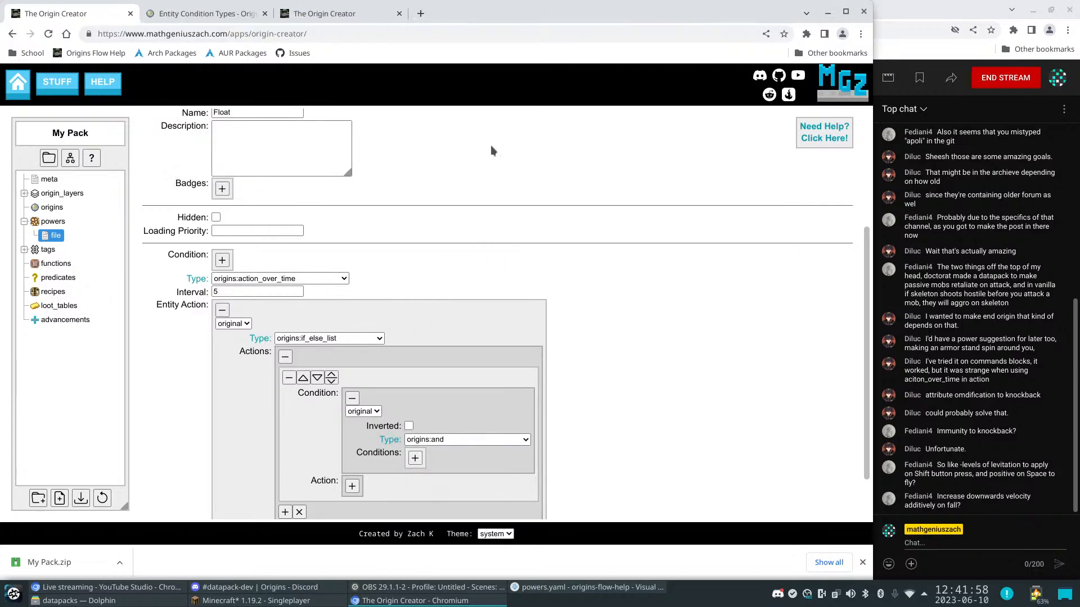
click(399, 14)
Search the Entity Condition Types page for "key" and clear the search term
scroll(565, 252, down, 3)
key(ctrl+f)
text(key)
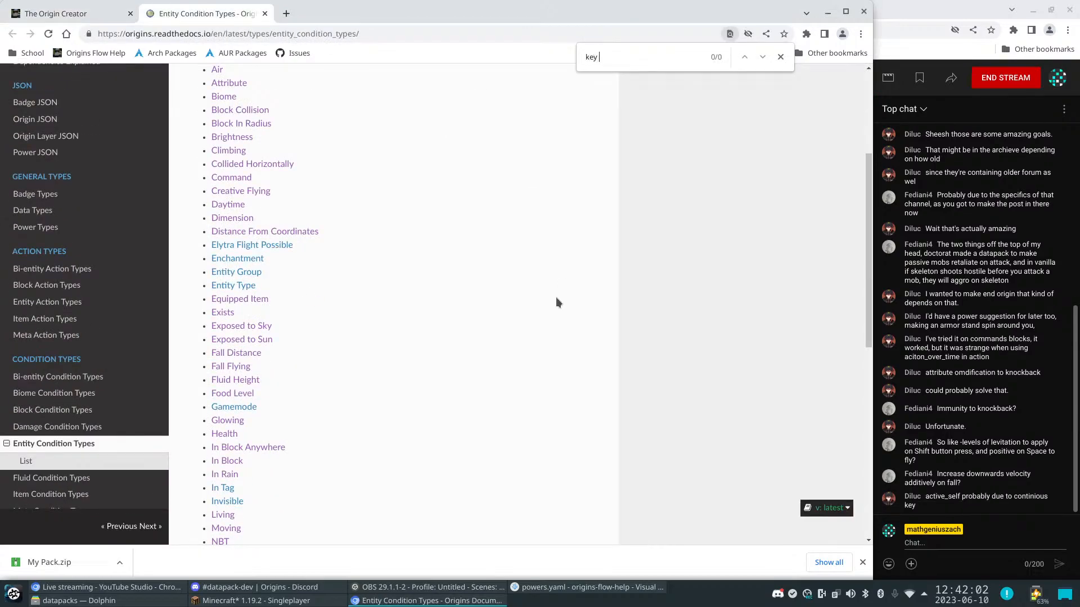
key(BackSpace)
key(BackSpace)
key(BackSpace)
key(BackSpace)
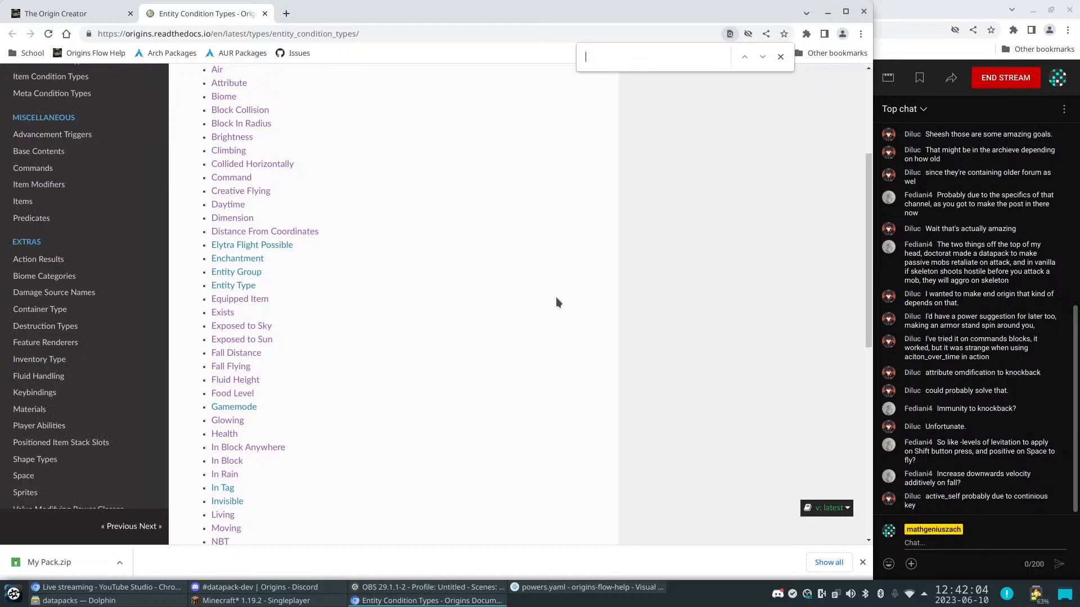
Search the page for "key ac", clear the term, and look through the list of entity condition types
text(key ac)
key(BackSpace)
key(BackSpace)
key(BackSpace)
key(BackSpace)
key(BackSpace)
key(BackSpace)
scroll(568, 275, down, 3)
scroll(568, 275, down, 5)
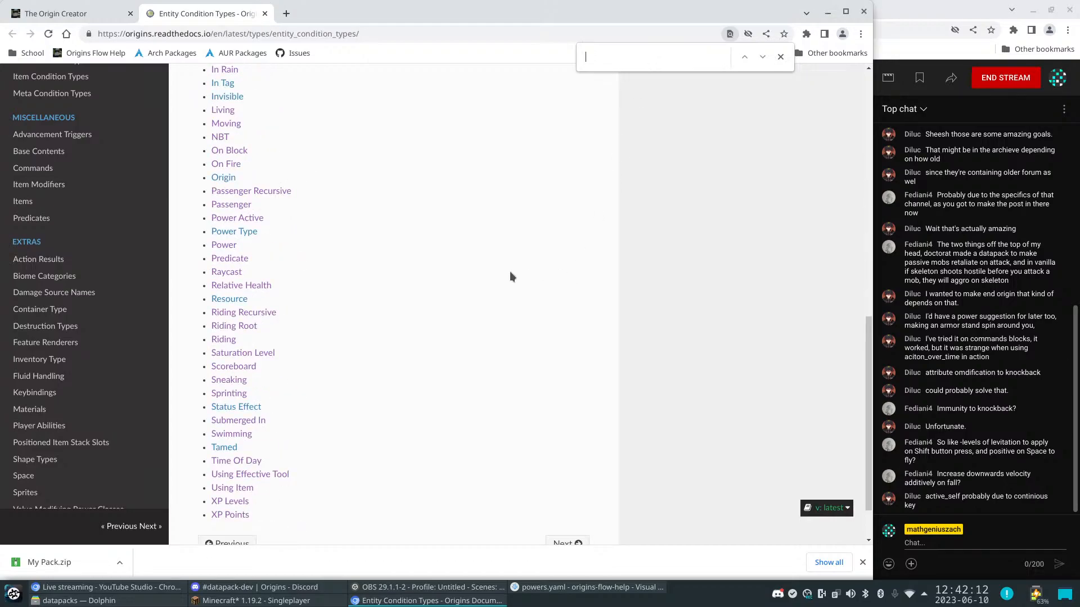
scroll(512, 272, up, 4)
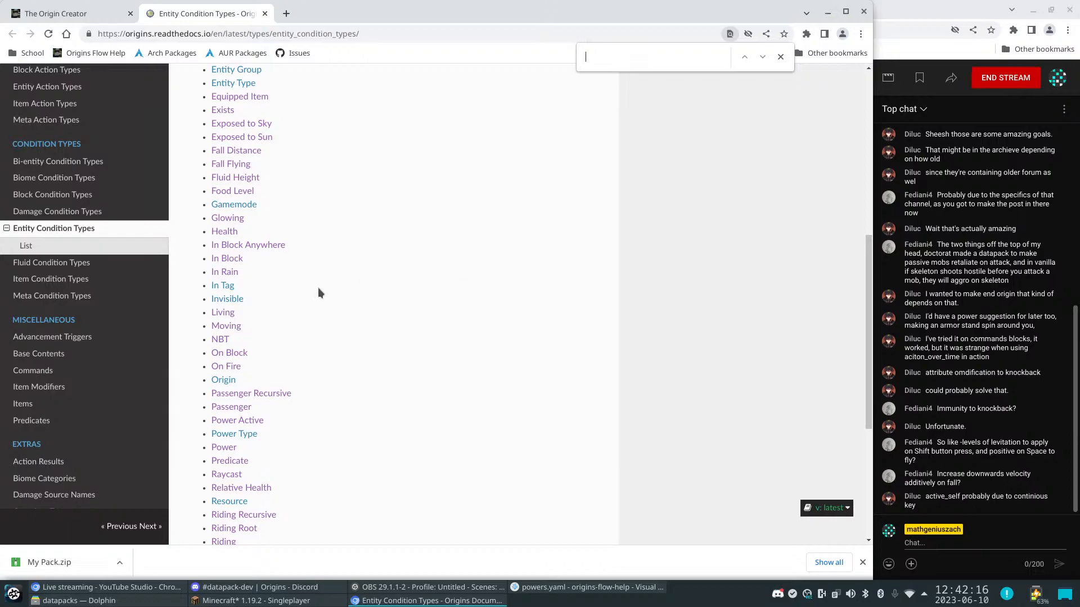
Look through the whole list of entity condition types for one that detects key input
scroll(329, 288, up, 3)
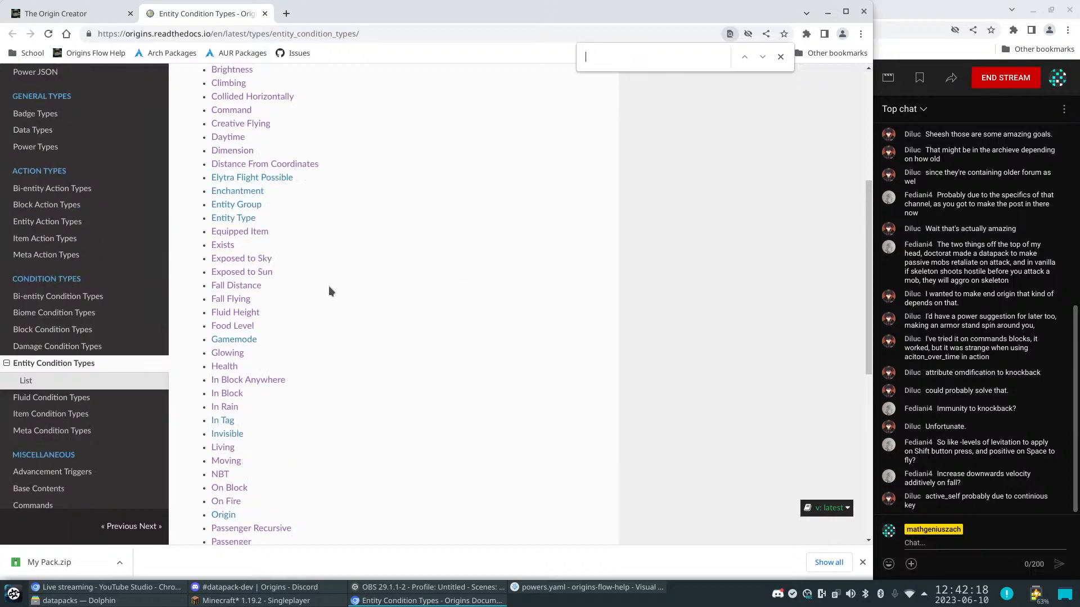
scroll(329, 290, up, 3)
scroll(332, 290, down, 4)
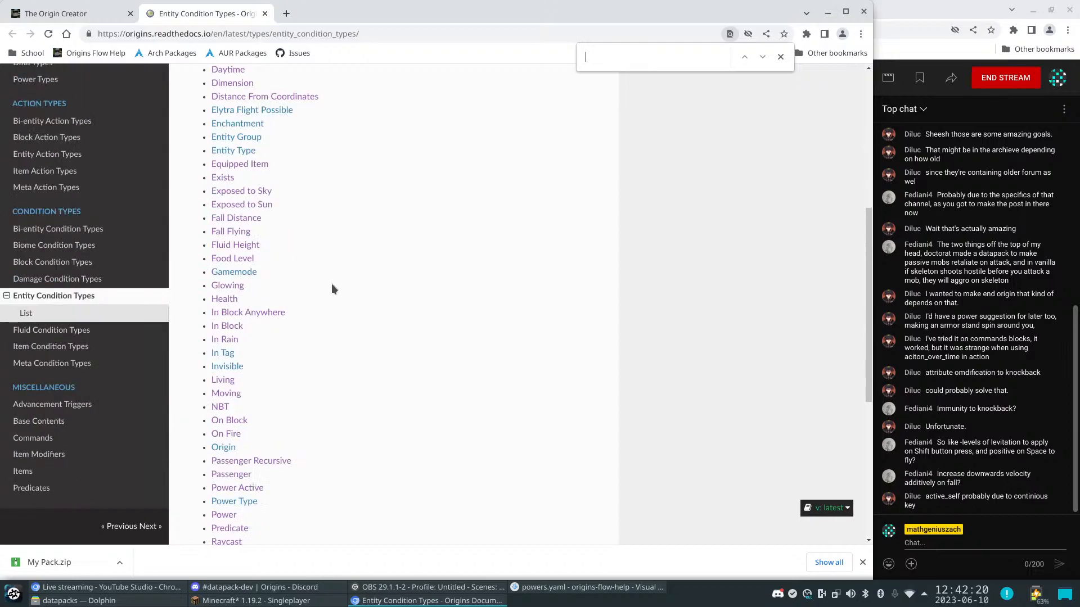
scroll(330, 281, down, 7)
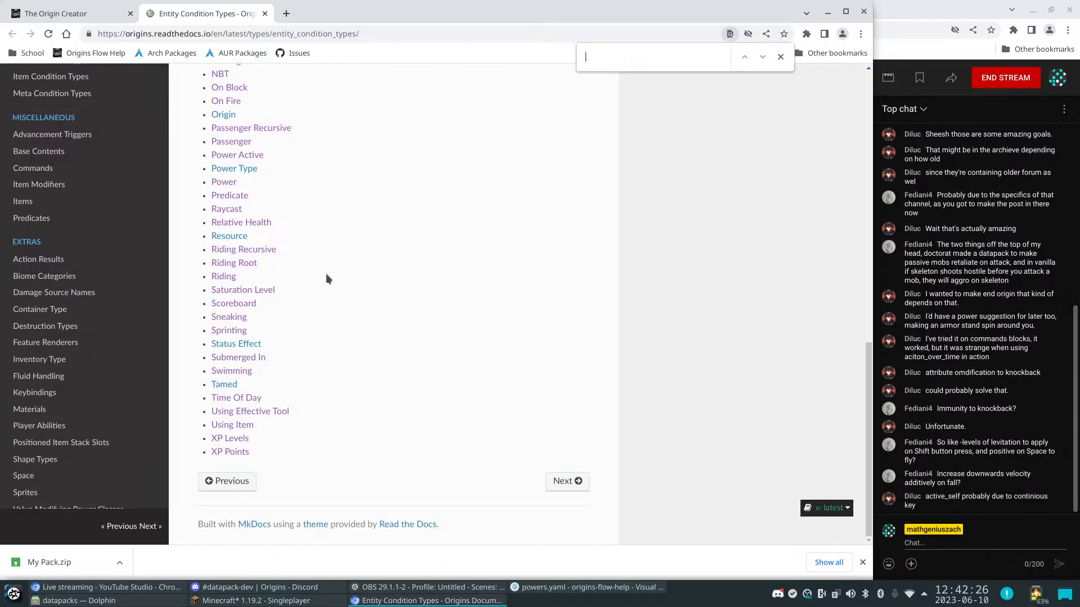
scroll(327, 279, up, 1)
scroll(322, 271, up, 1)
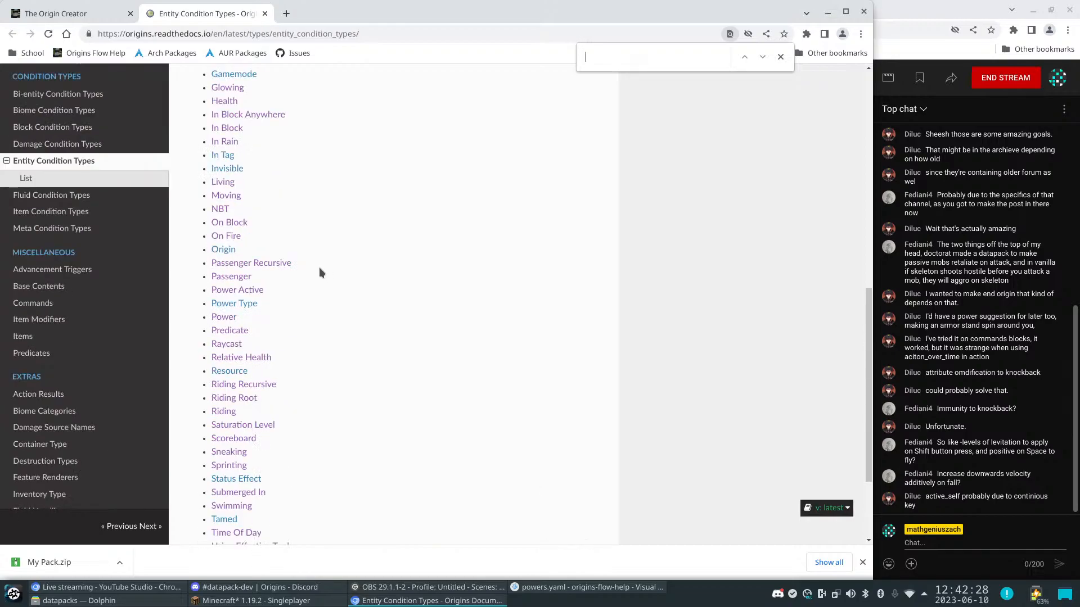
scroll(310, 258, up, 1)
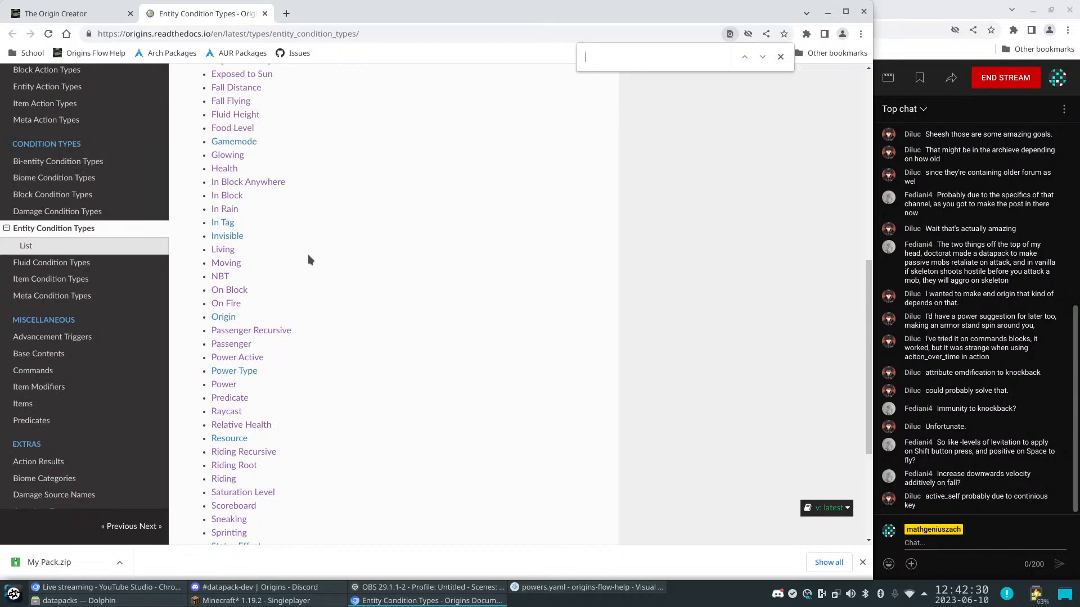
scroll(310, 258, up, 1)
scroll(316, 256, up, 5)
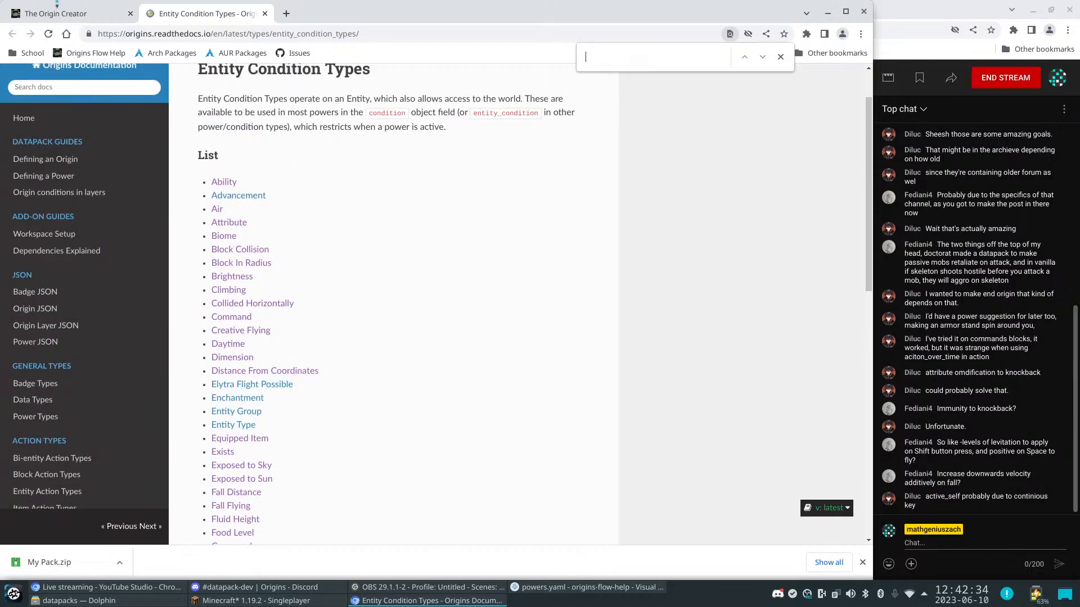
Return to The Origin Creator, remove the Float power's entity action and switch the power's format to multiple
click(66, 13)
click(224, 311)
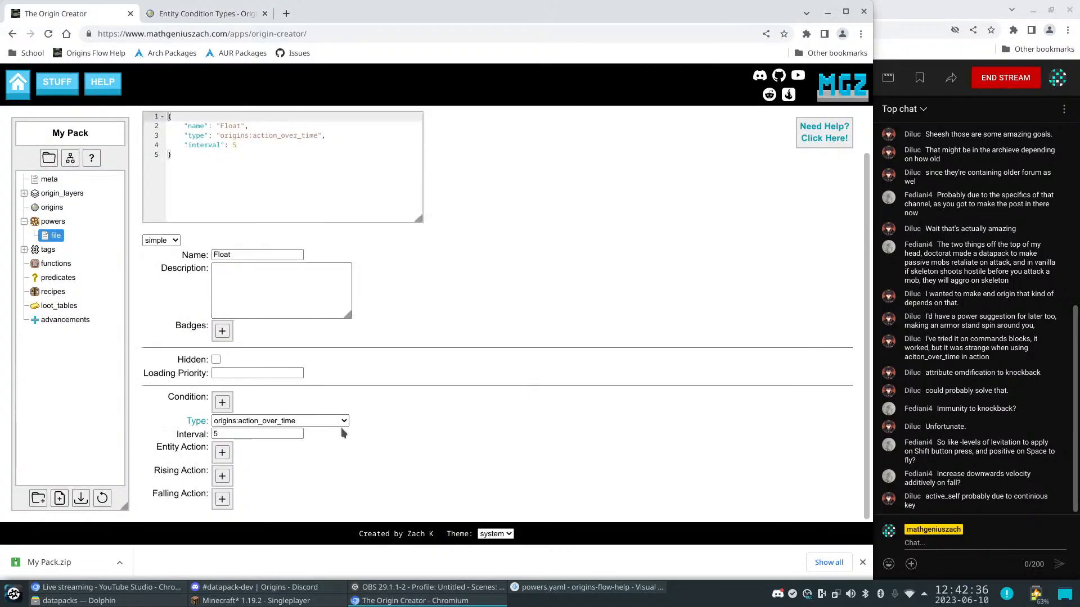
click(160, 240)
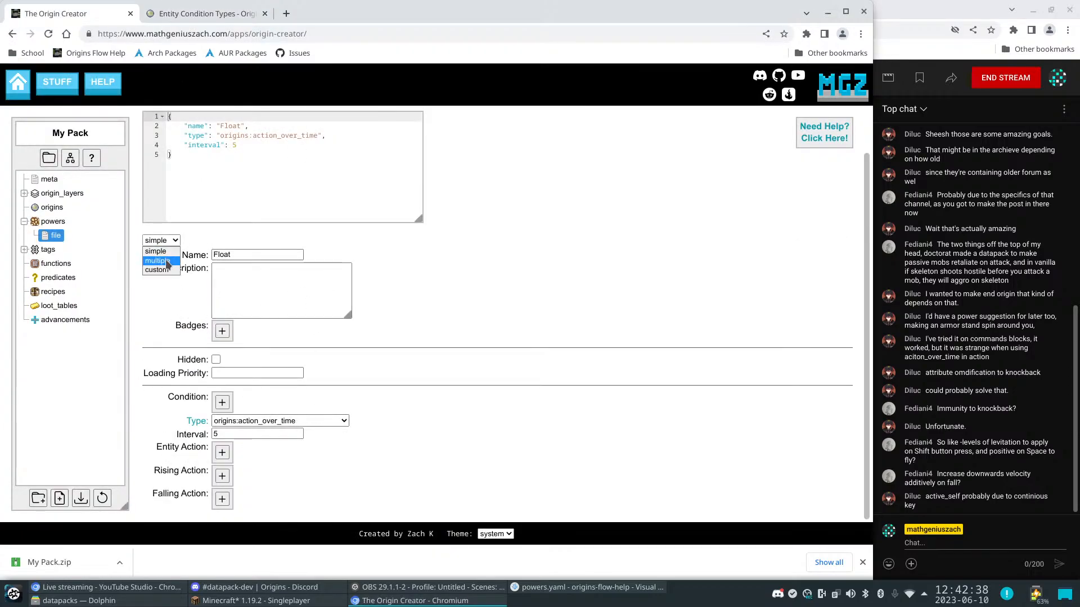
click(157, 261)
Rename the sub-power as up and set its type to origins:active_self
double_click(221, 429)
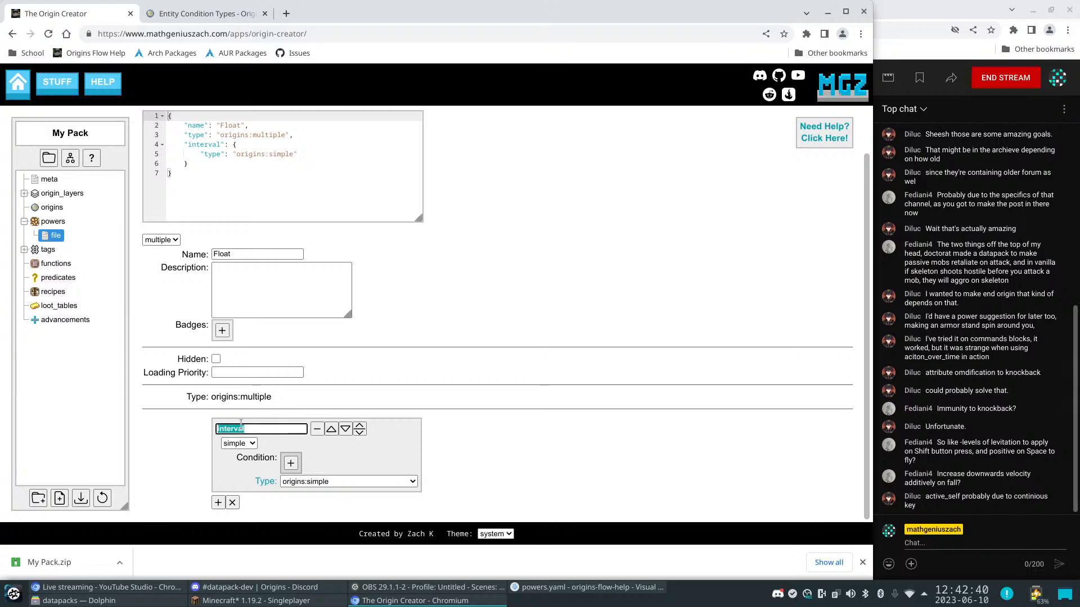
text(up)
click(349, 482)
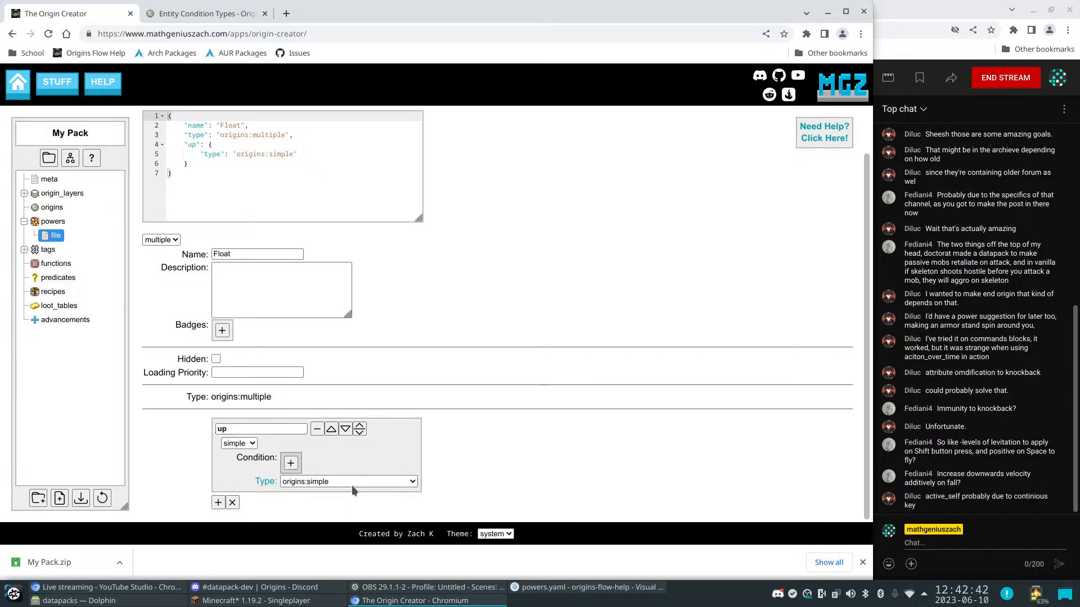
scroll(354, 405, down, 10)
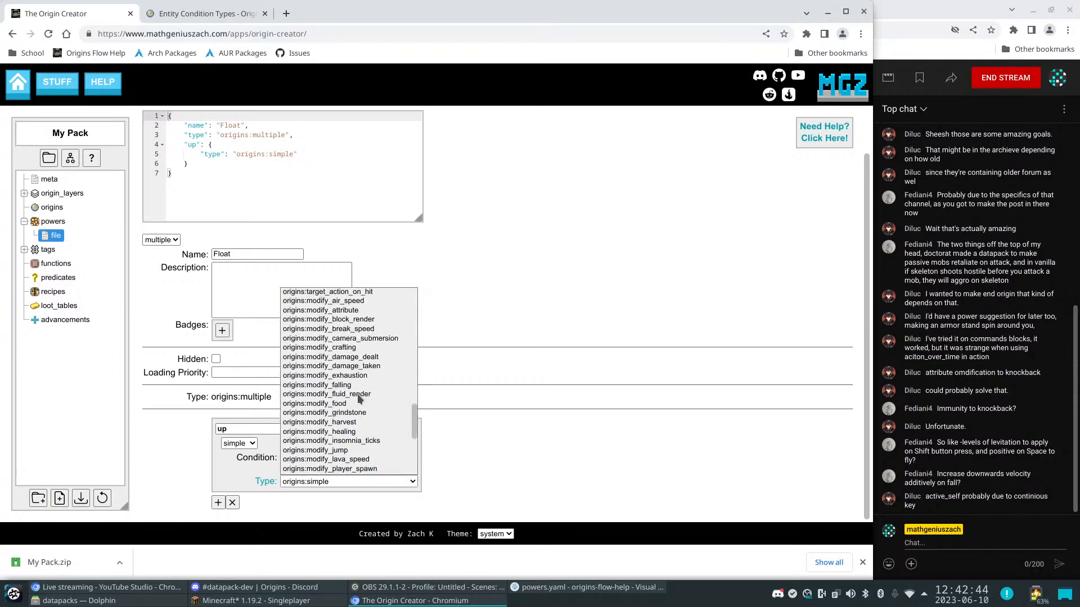
scroll(346, 405, up, 3)
click(340, 388)
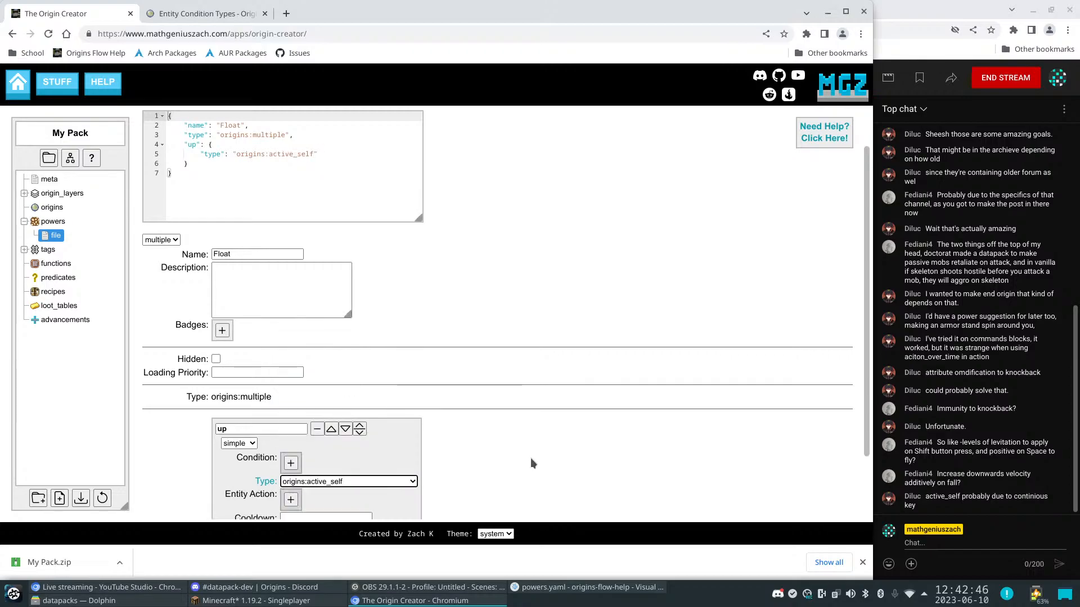
Add a key to the up sub-power and make it continuous
scroll(489, 457, down, 3)
click(290, 476)
scroll(393, 472, down, 1)
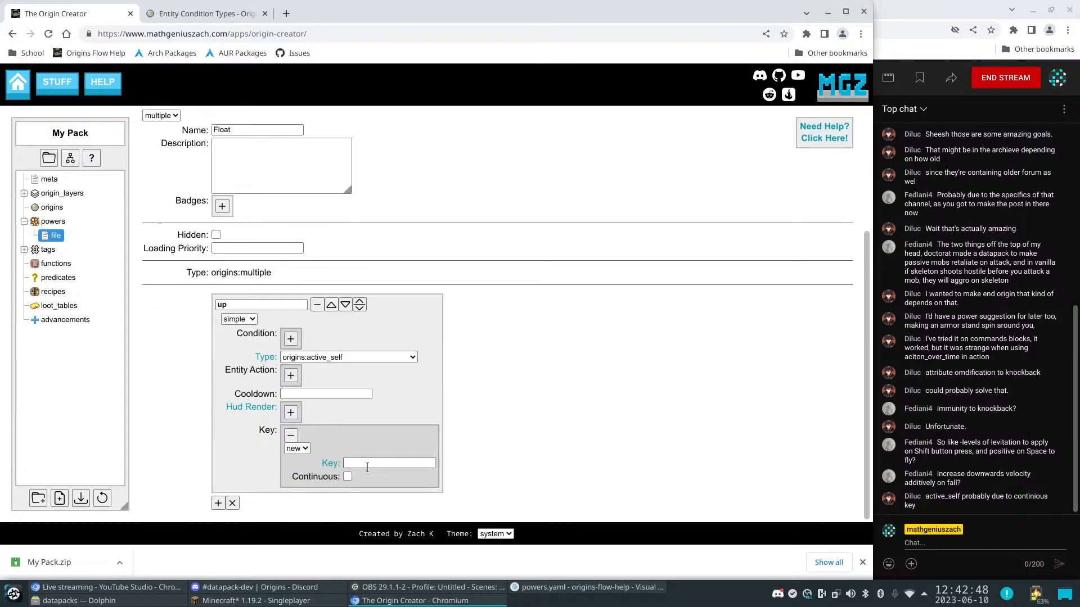
click(348, 477)
click(344, 462)
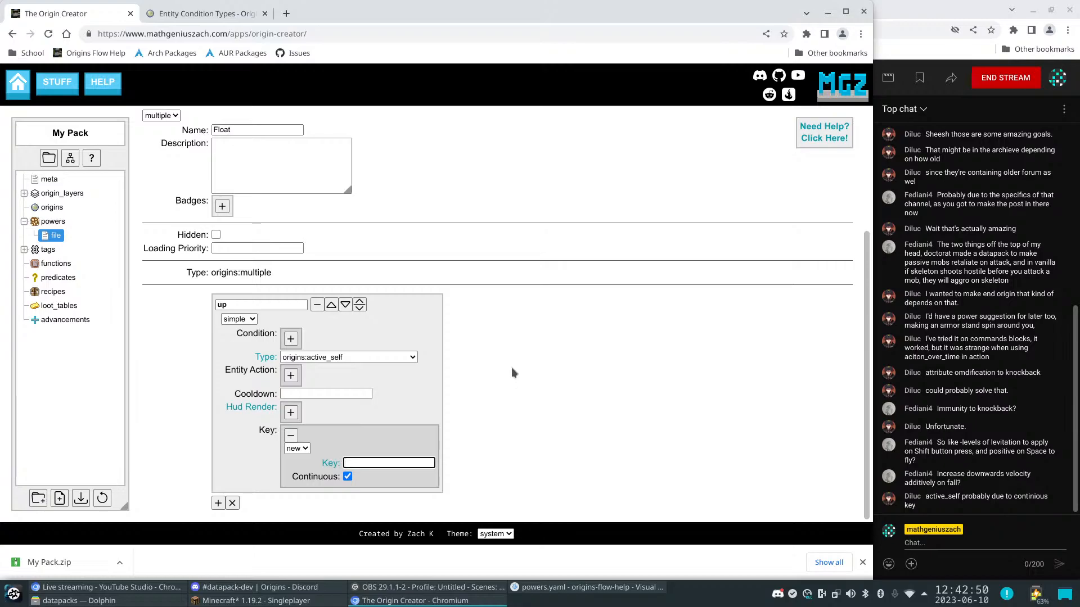
Copy key.sneak from the keybindings documentation into the sub-power's key, and add an entity action to the sub-power
right_click(332, 463)
click(372, 339)
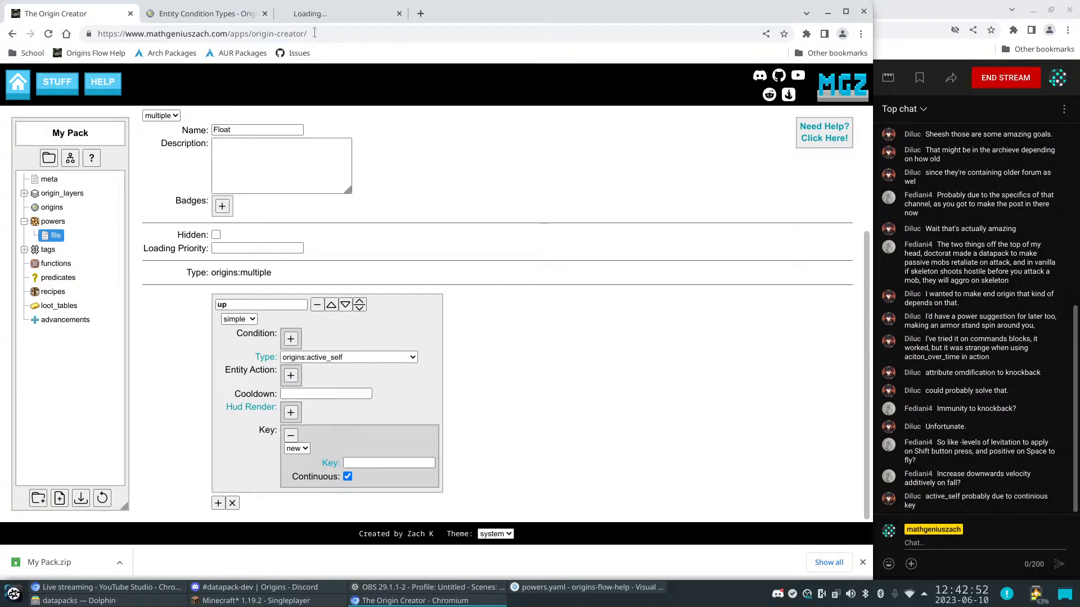
click(339, 14)
scroll(439, 242, down, 5)
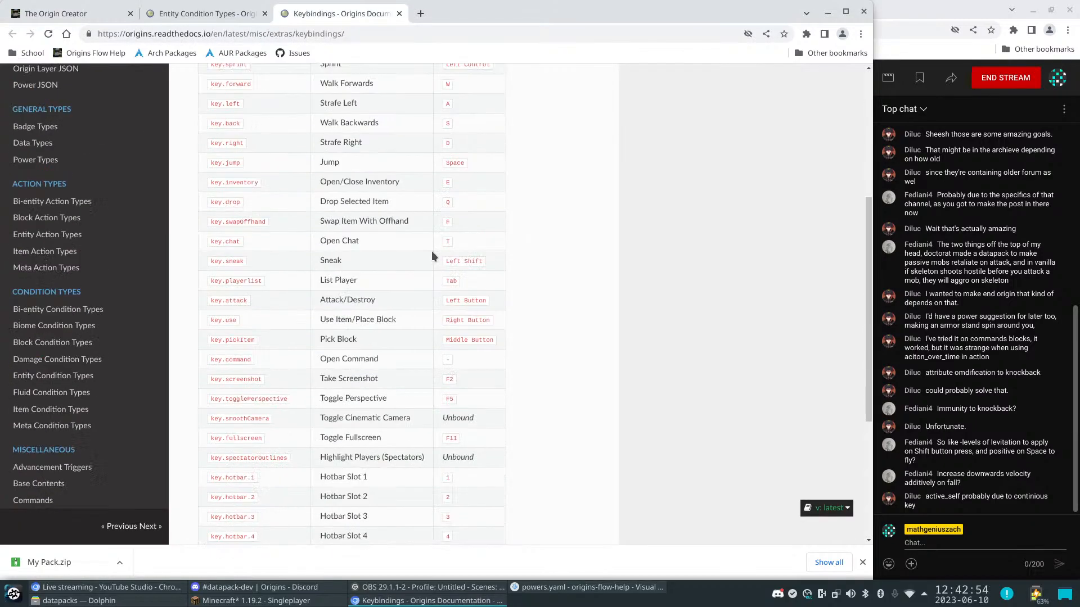
double_click(222, 262)
key(ctrl+c)
click(23, 4)
drag(435, 463, 344, 463)
key(ctrl+v)
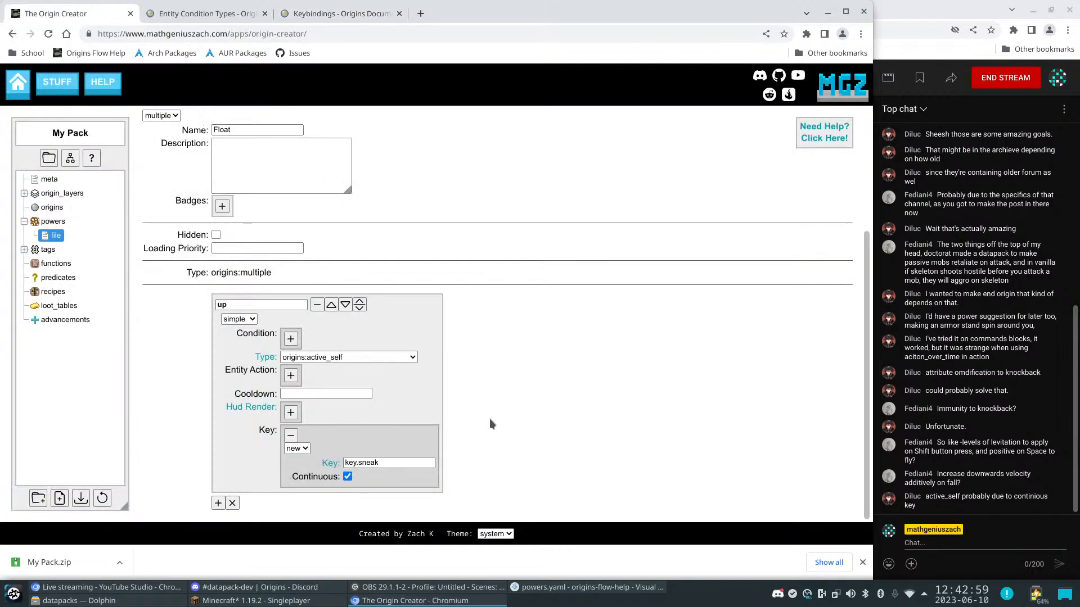
click(291, 376)
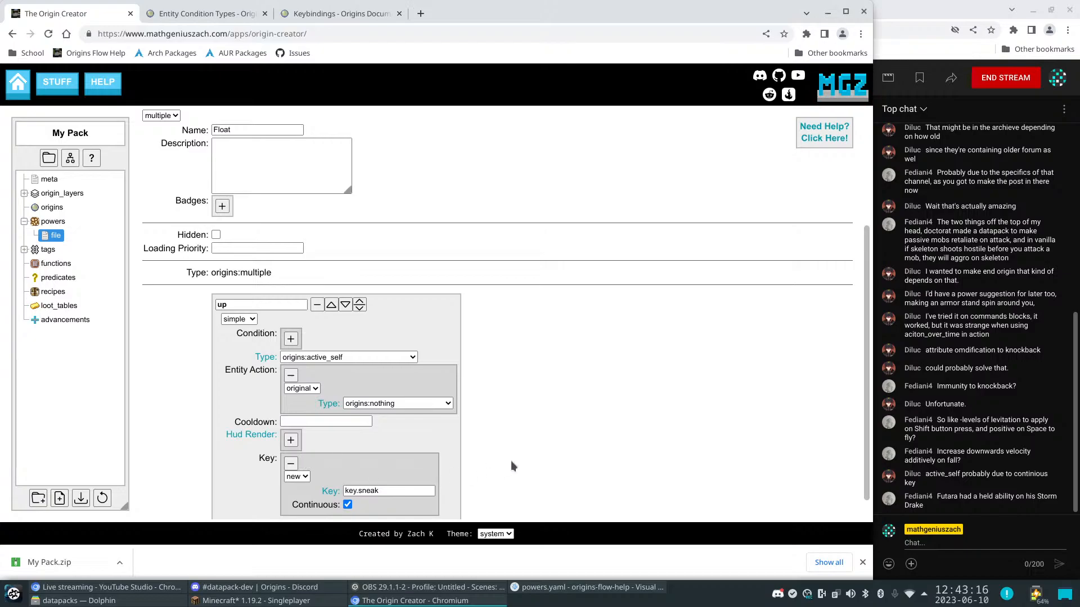
Open the Entity Condition Types documentation in a new tab, look through its list for a key-related condition, and close the tab
click(298, 20)
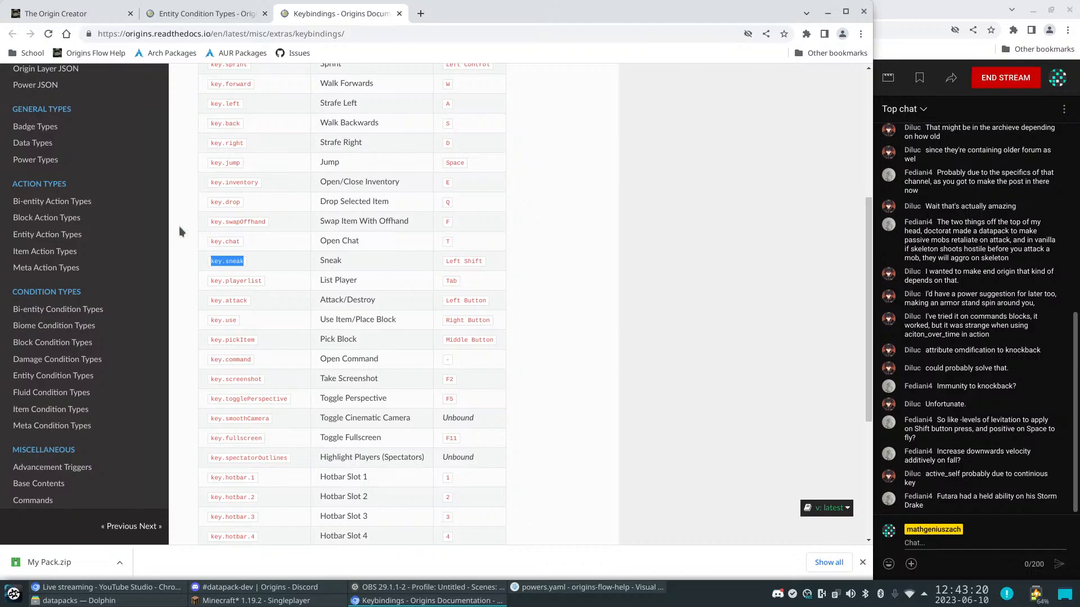
right_click(73, 376)
click(126, 383)
click(484, 14)
scroll(419, 254, down, 10)
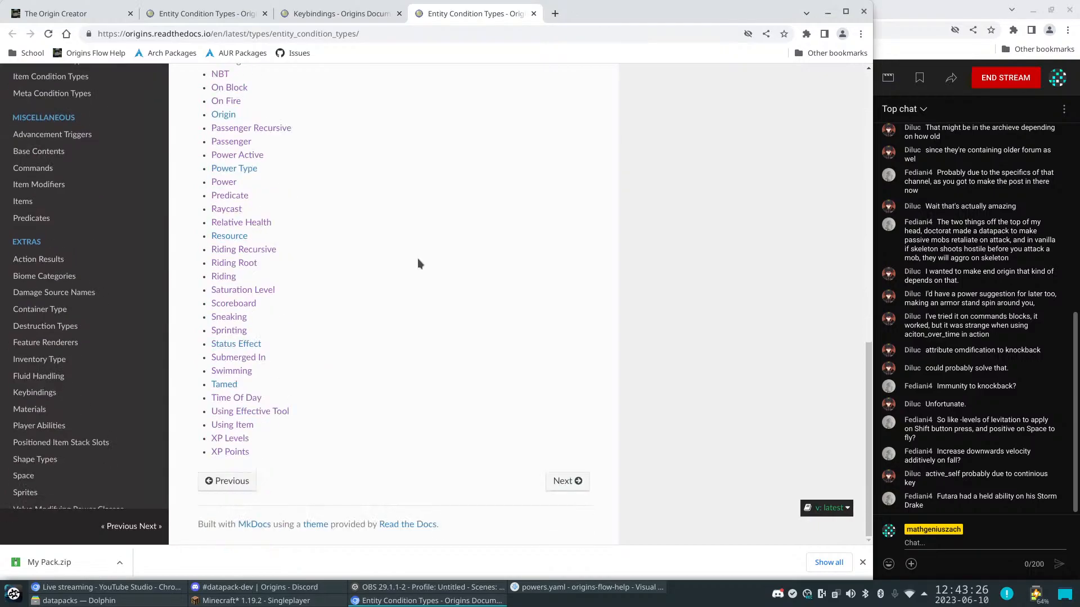
scroll(419, 262, up, 10)
scroll(419, 264, up, 1)
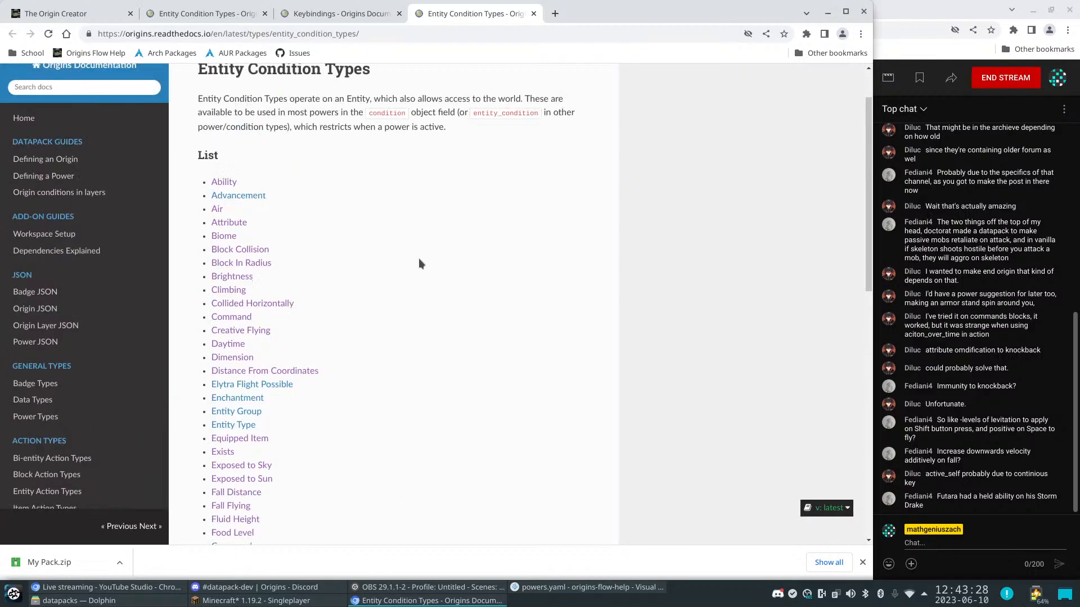
scroll(418, 264, down, 7)
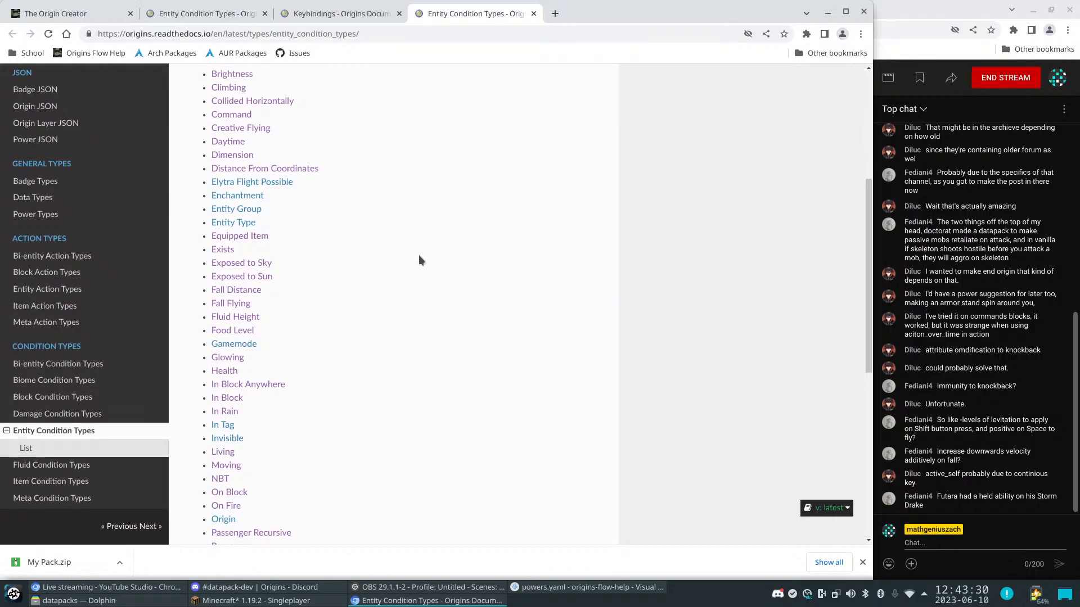
scroll(419, 255, down, 2)
scroll(419, 253, up, 8)
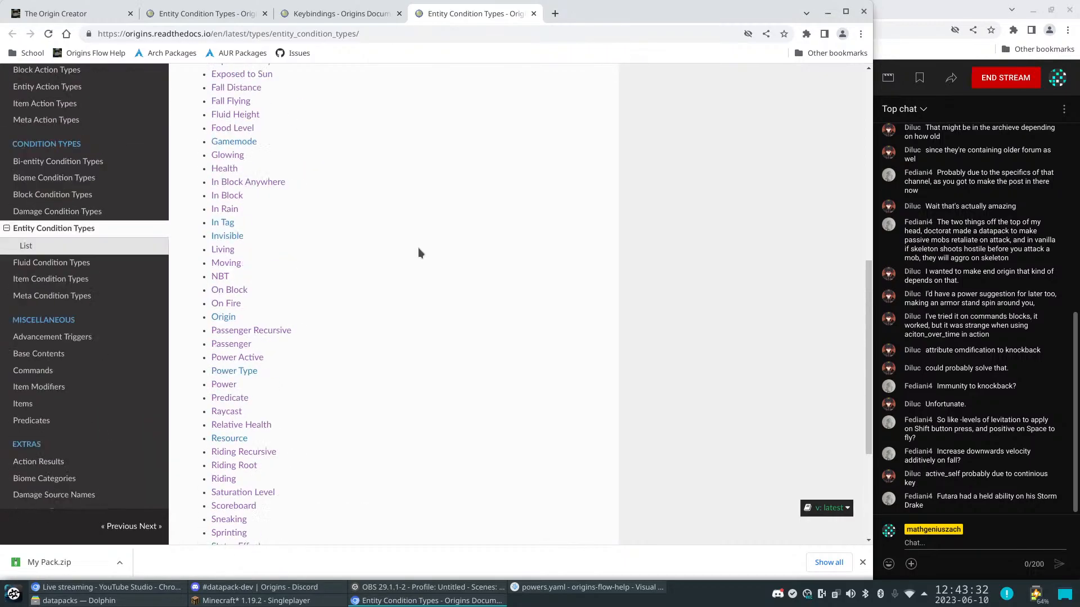
click(533, 14)
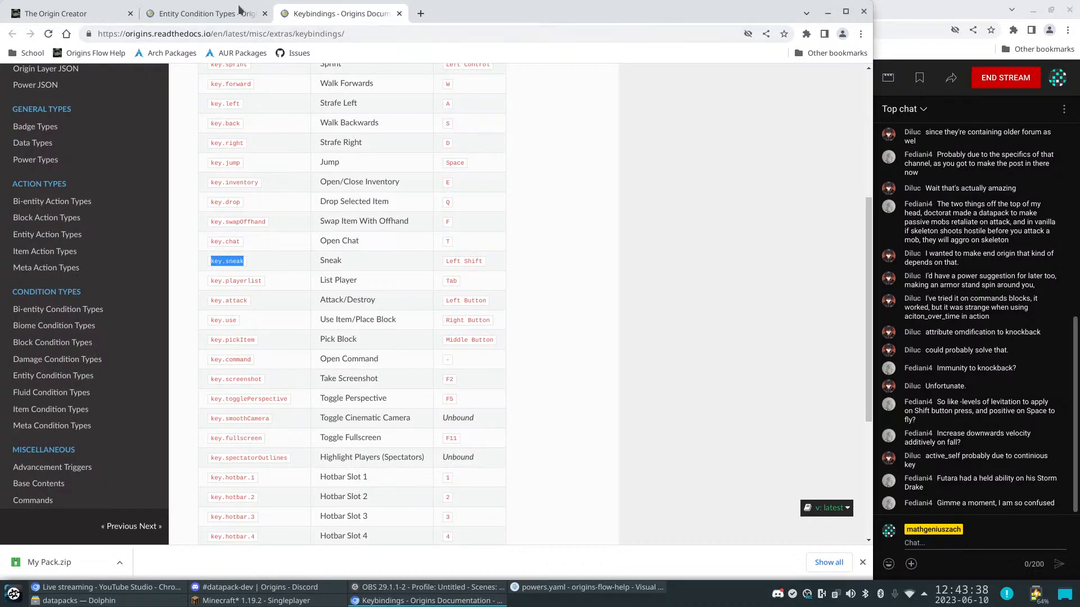
key(ctrl+shift+t)
key(ctrl+f)
Return to The Origin Creator, rename the up sub-power as resource and set its type to origins:resource
click(93, 13)
scroll(489, 246, down, 1)
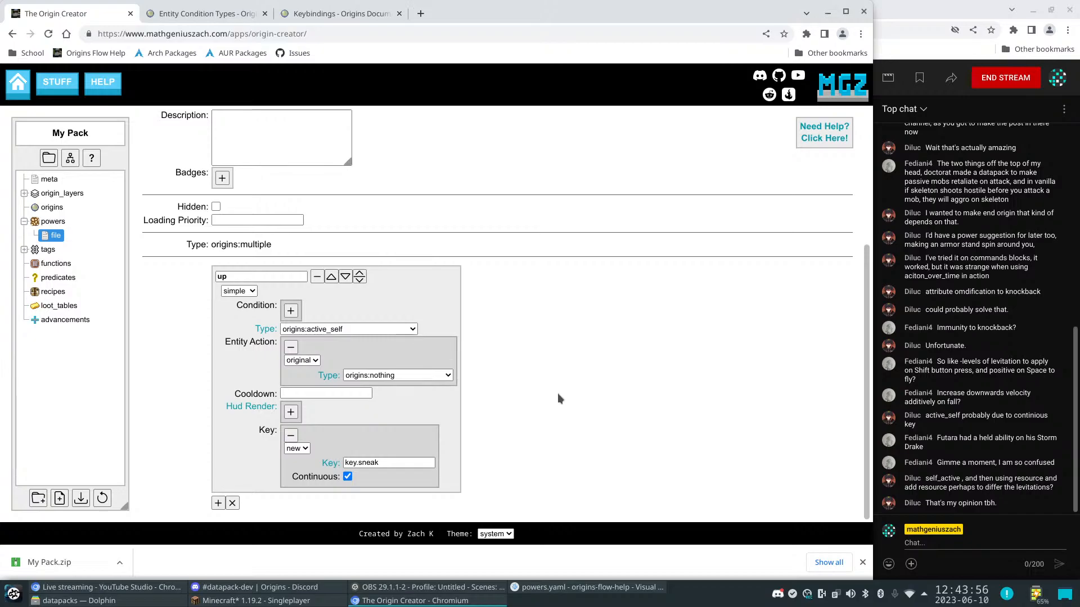
click(242, 274)
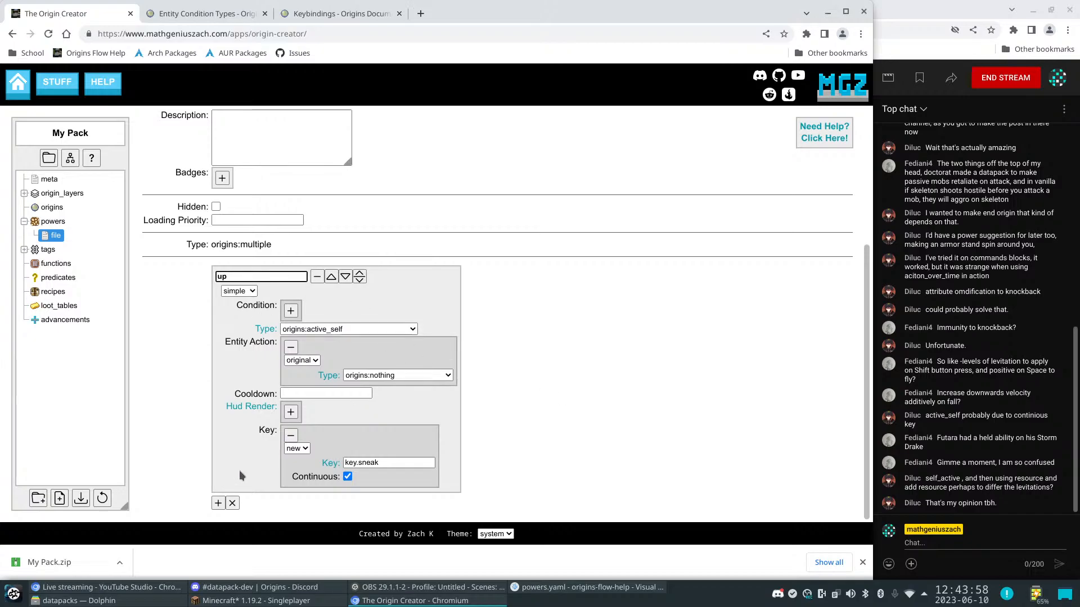
key(BackSpace)
key(BackSpace)
text(resource)
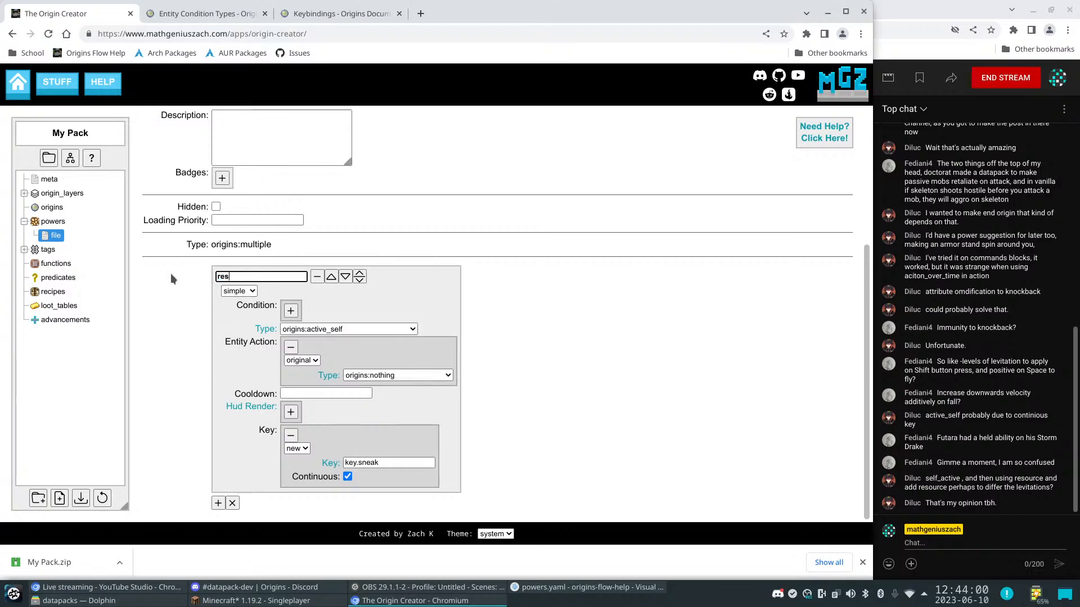
click(364, 332)
scroll(345, 394, down, 5)
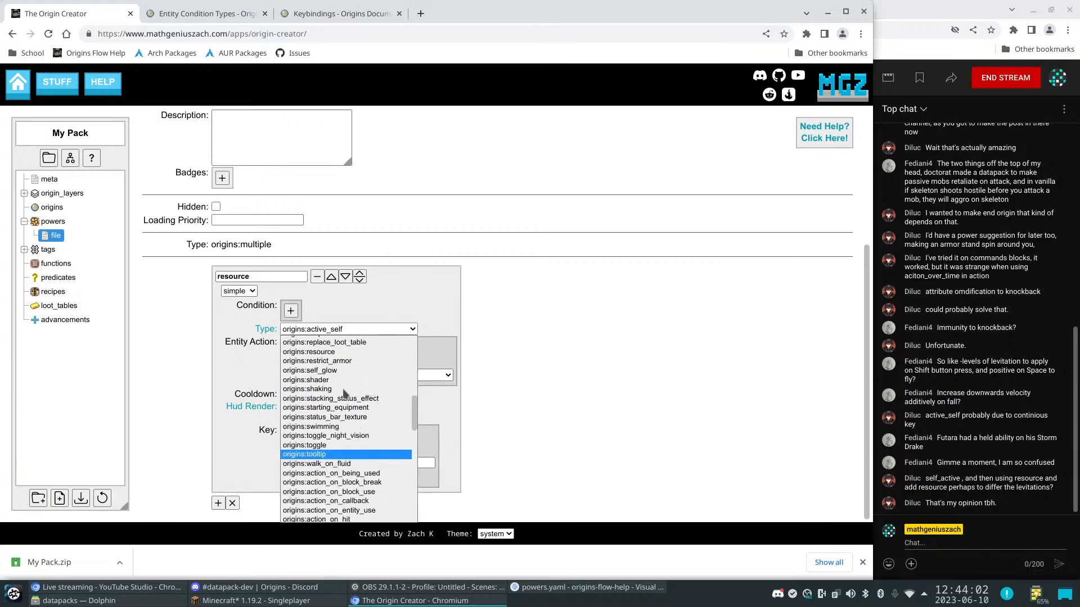
click(328, 480)
Set the resource sub-power's minimum to -2, maximum to 2 and start value to 0
click(306, 385)
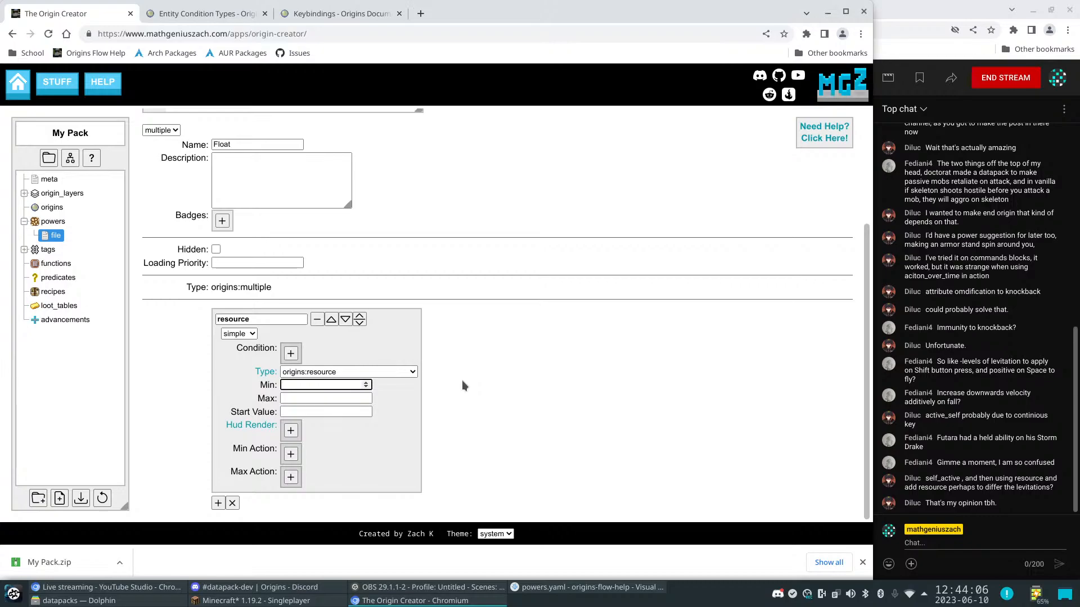
text(-10)
click(298, 398)
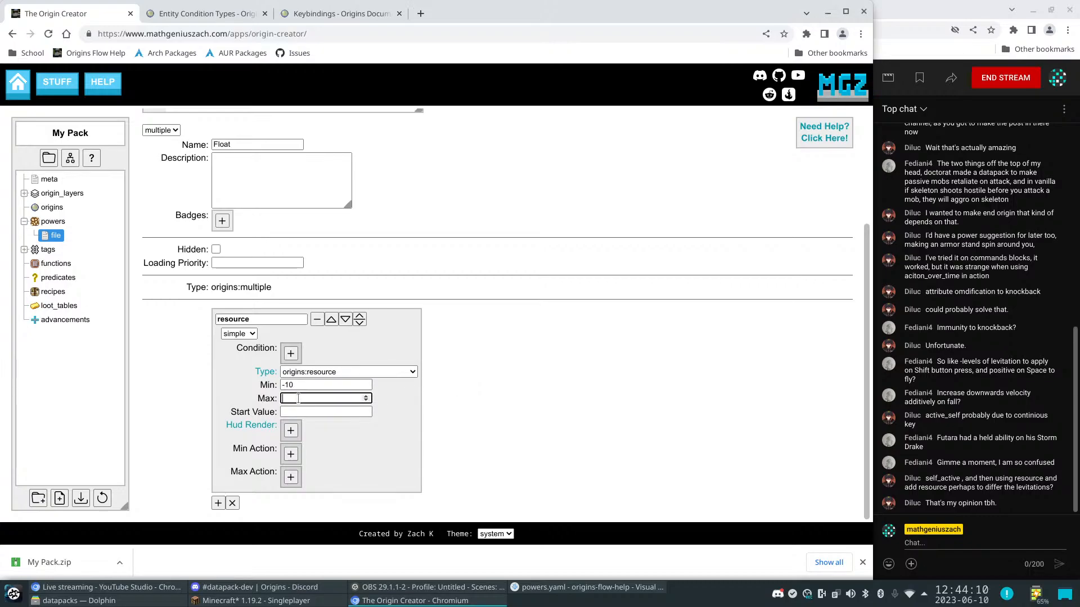
drag(294, 386, 284, 385)
text(2)
key(Tab)
text(2)
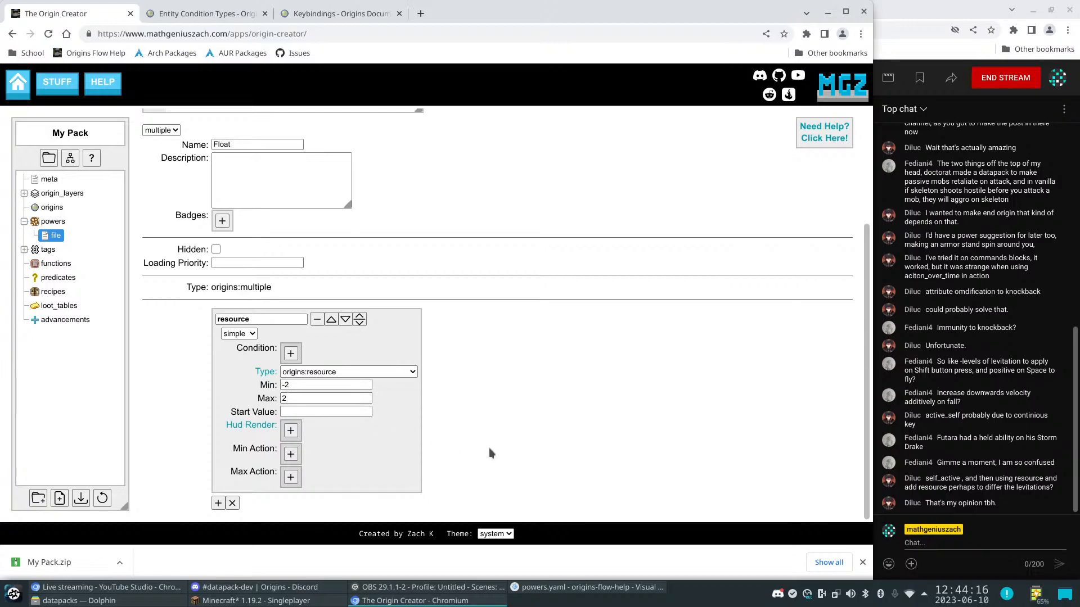
click(309, 412)
text(0)
click(516, 384)
Add a second sub-power to the Float power, name it effect and set its type to origins:action_over_time
click(219, 502)
scroll(386, 443, down, 3)
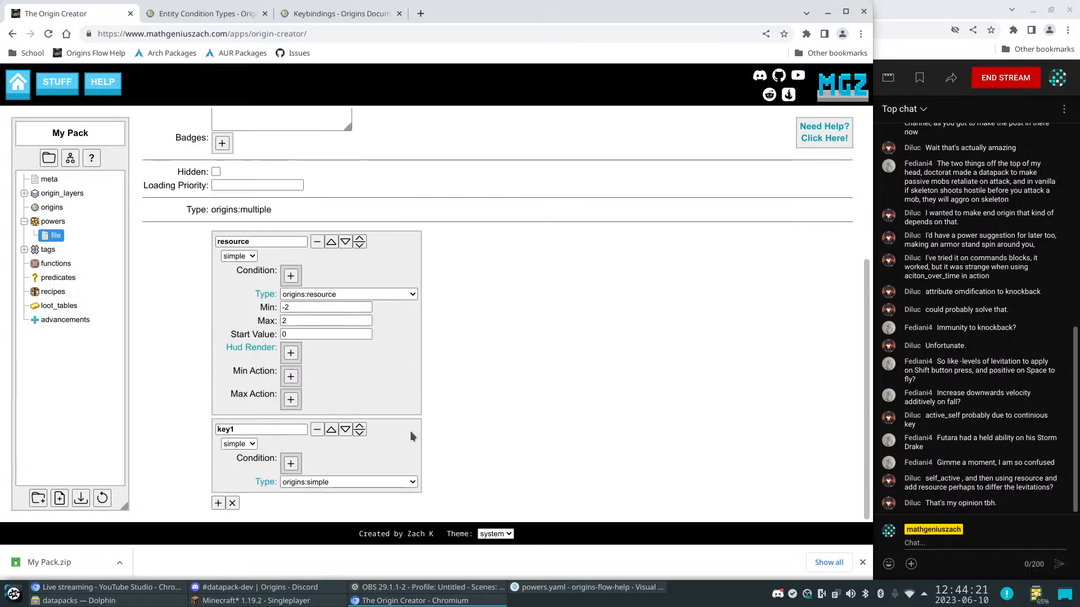
double_click(241, 430)
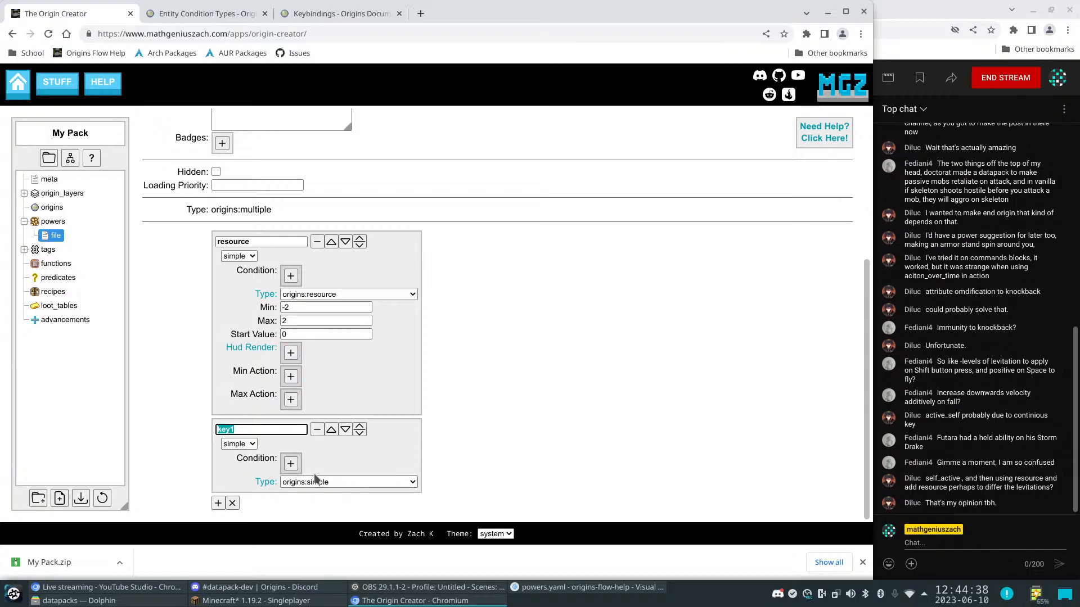
text(effect)
click(332, 482)
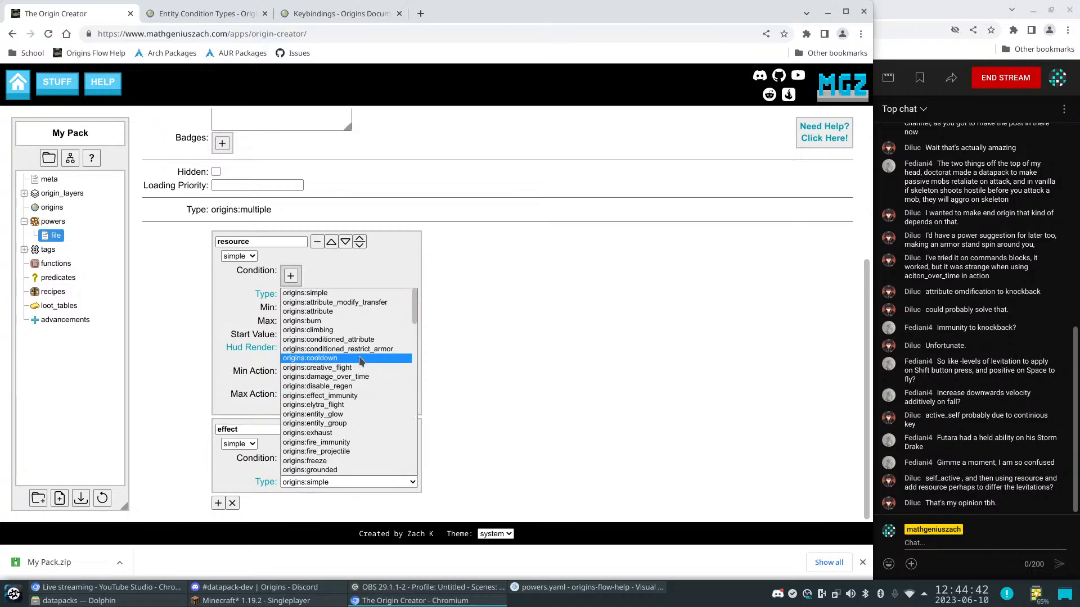
scroll(359, 356, down, 8)
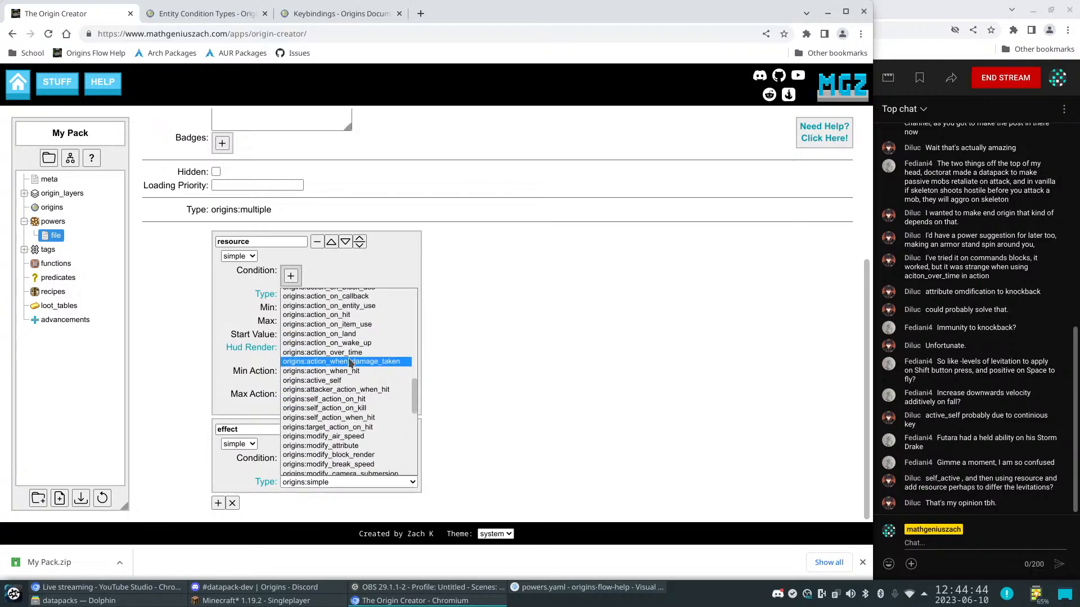
click(323, 352)
scroll(287, 459, down, 3)
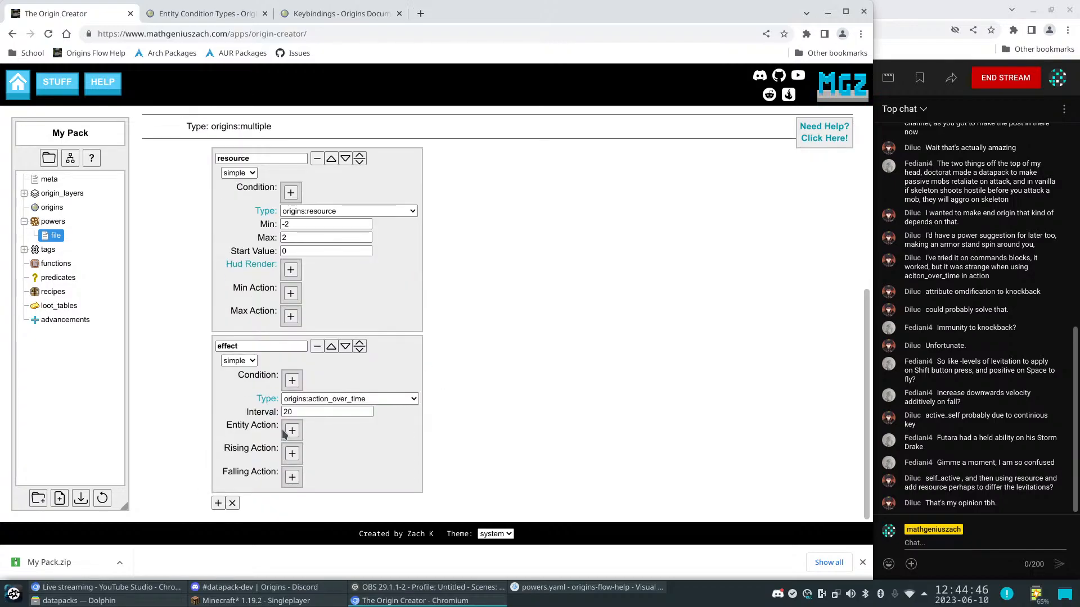
Add an entity action to the effect sub-power and set its interval to 5
double_click(288, 411)
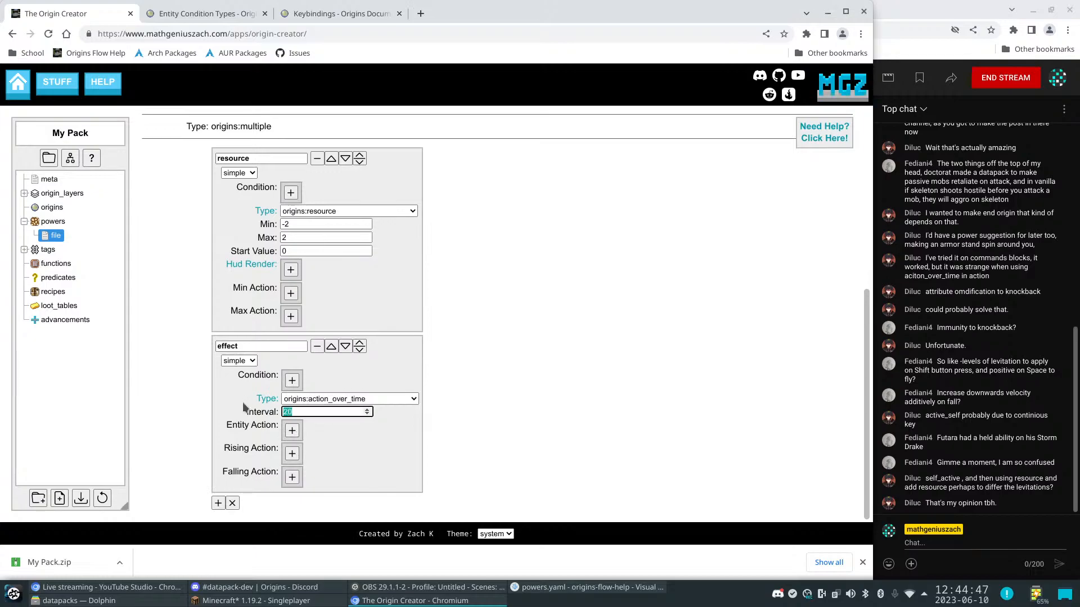
text(1)
click(291, 431)
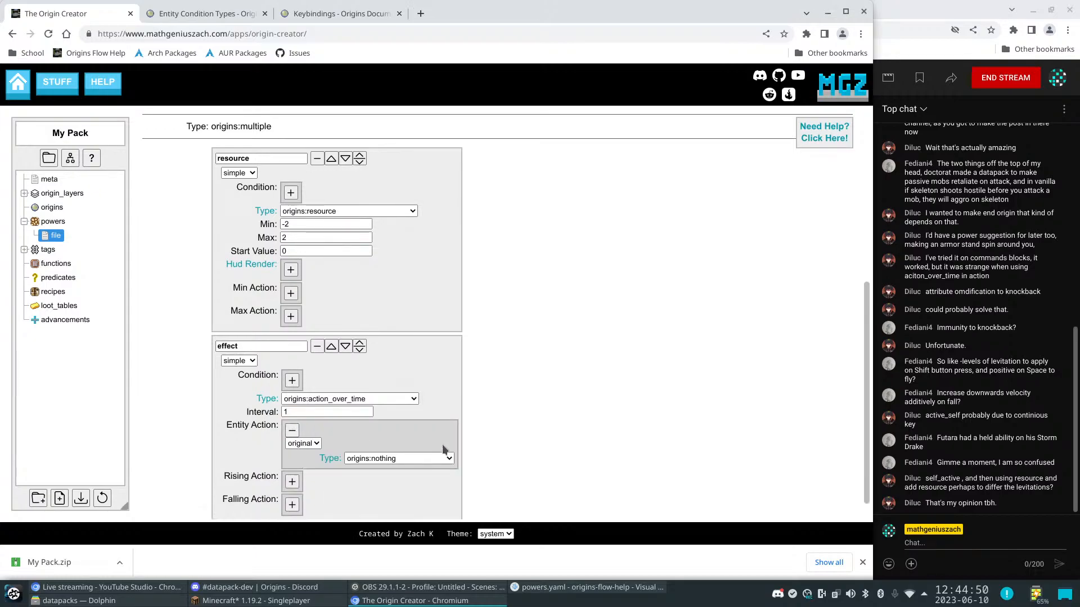
drag(302, 411, 272, 413)
text(5)
scroll(477, 452, down, 1)
drag(297, 385, 255, 389)
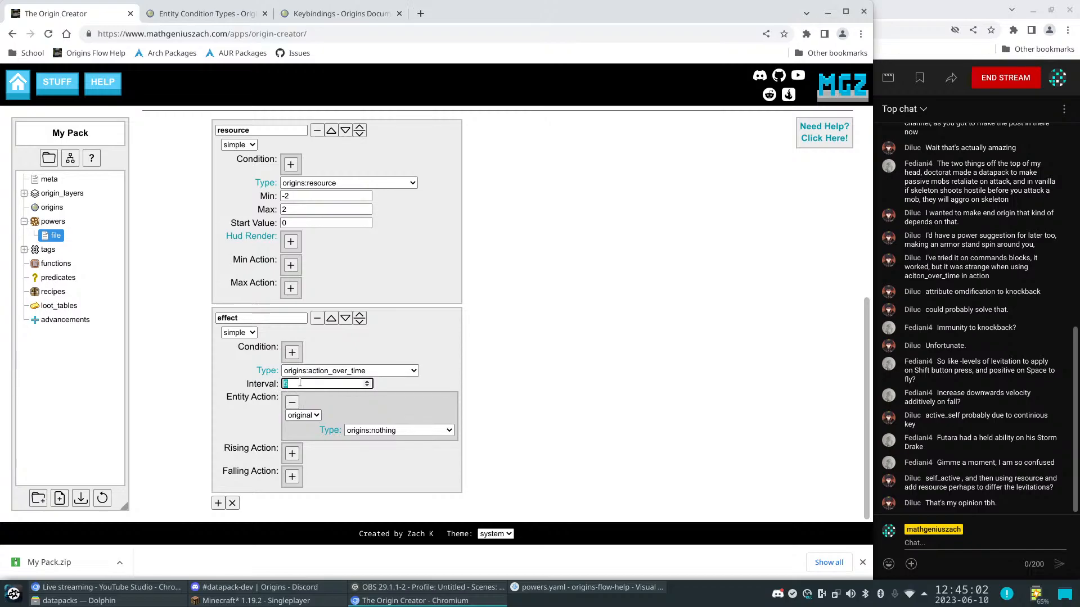
click(367, 386)
click(367, 386)
click(367, 386)
click(367, 386)
text(4)
click(154, 396)
Set the entity action's type to origins:apply_effect and add an effect with the ID minecraft:levitation
click(395, 434)
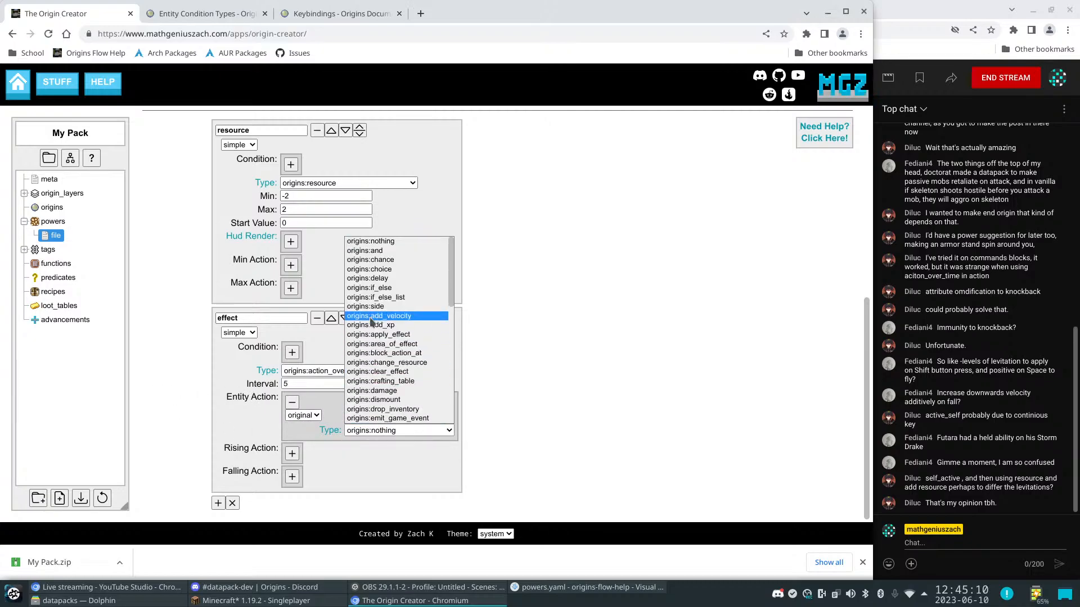
scroll(402, 364, down, 10)
scroll(402, 364, up, 10)
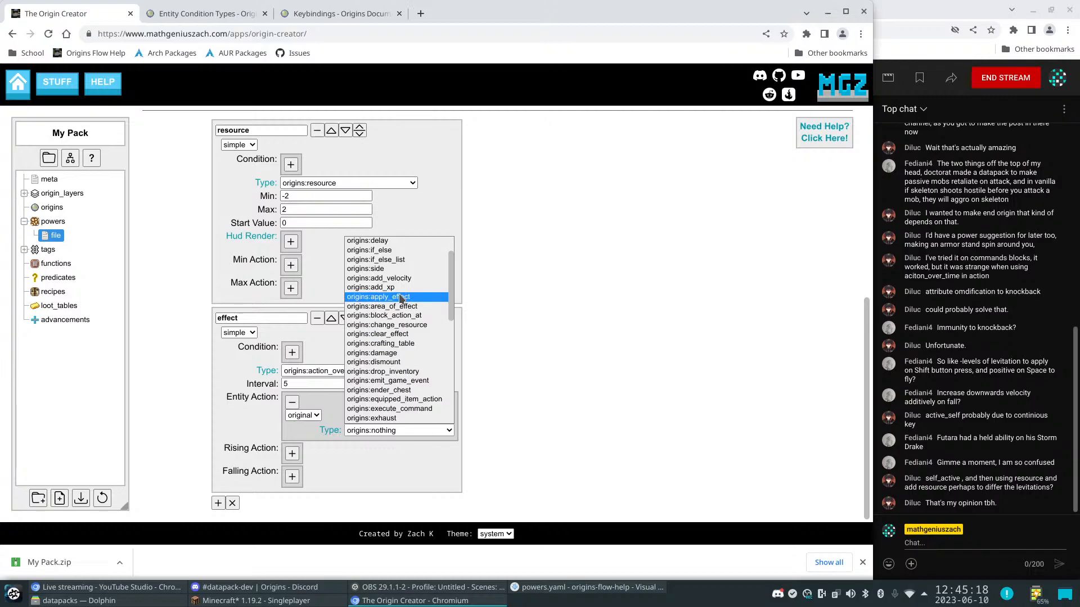
click(401, 298)
scroll(466, 423, down, 1)
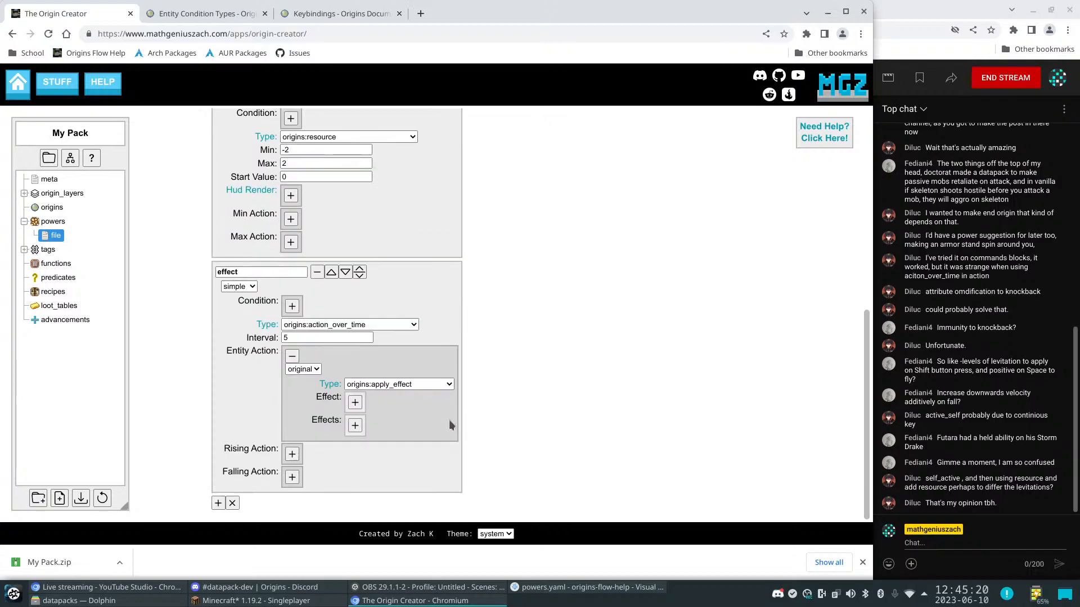
click(355, 403)
click(438, 415)
text(minecraft:levit)
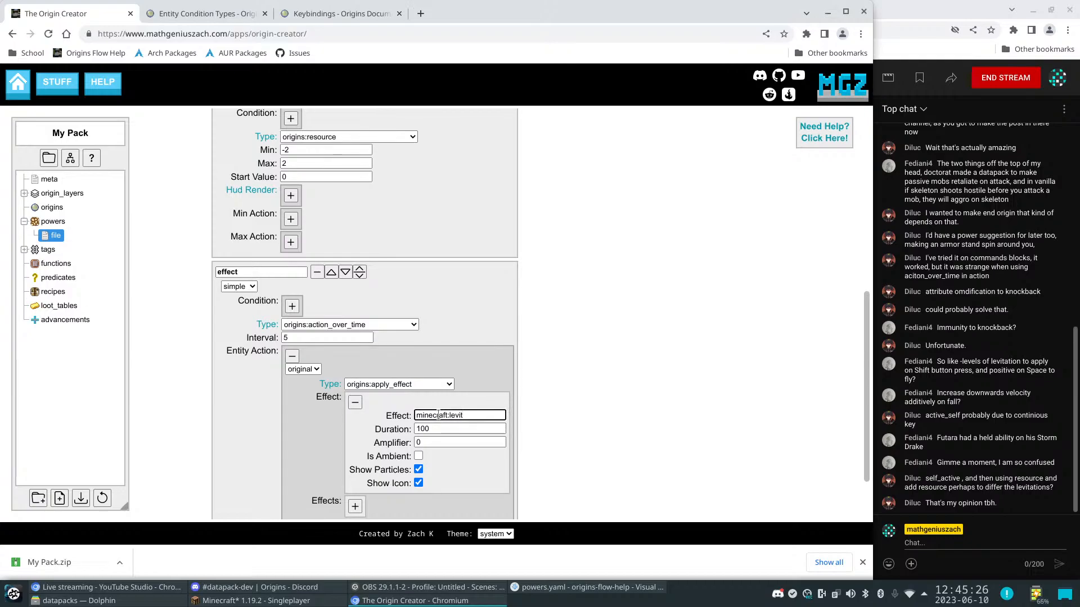
text(avitation)
Switch to Minecraft and enter /effect give @s minecraft:levitation in the chat to check the command's arguments
key(Escape)
key(slash)
text(effect give )
text(@s minecraft:levitation)
key(Tab)
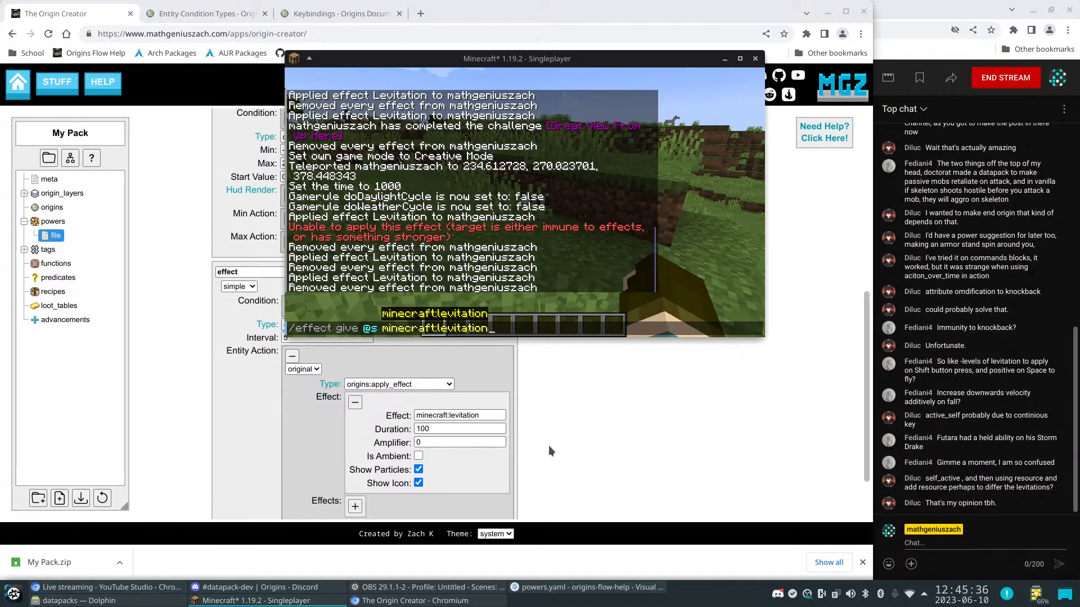
Return to The Origin Creator, set the levitation effect's duration to 6 and select its amplifier value
double_click(428, 430)
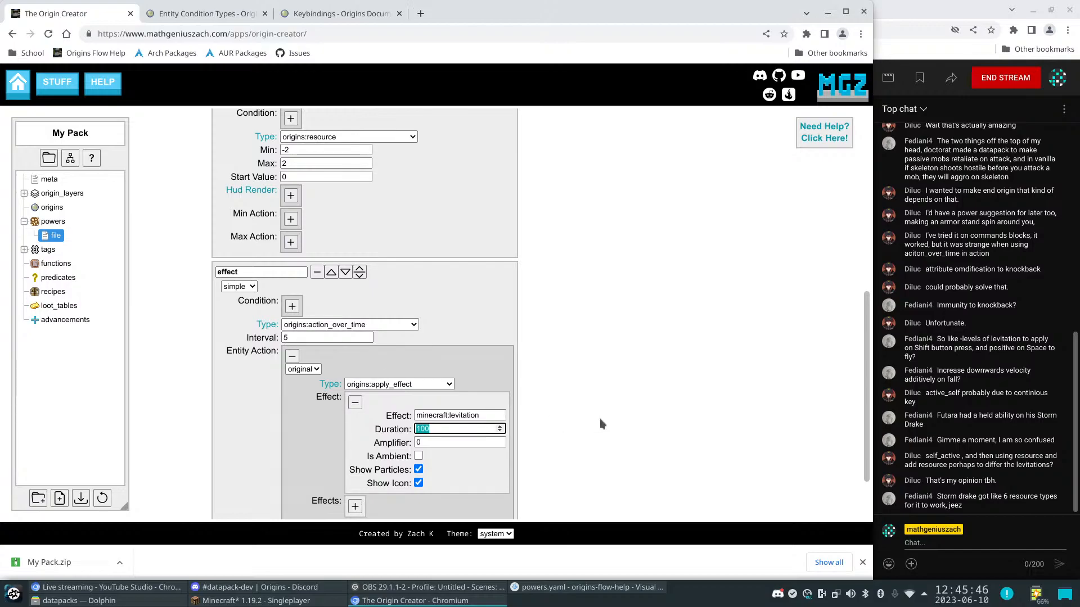
text(6)
click(599, 424)
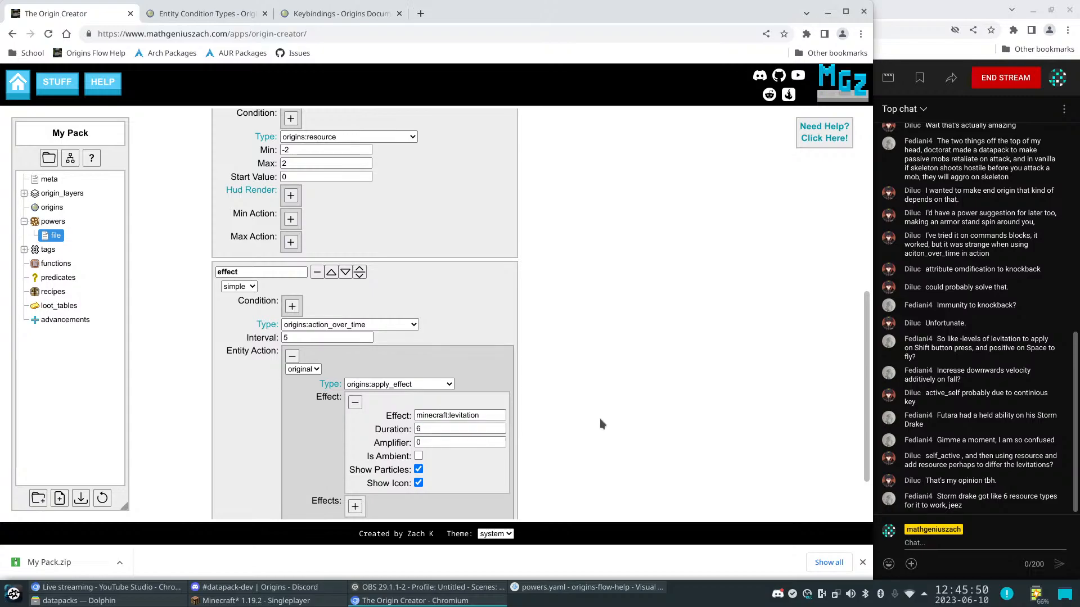
scroll(563, 405, up, 3)
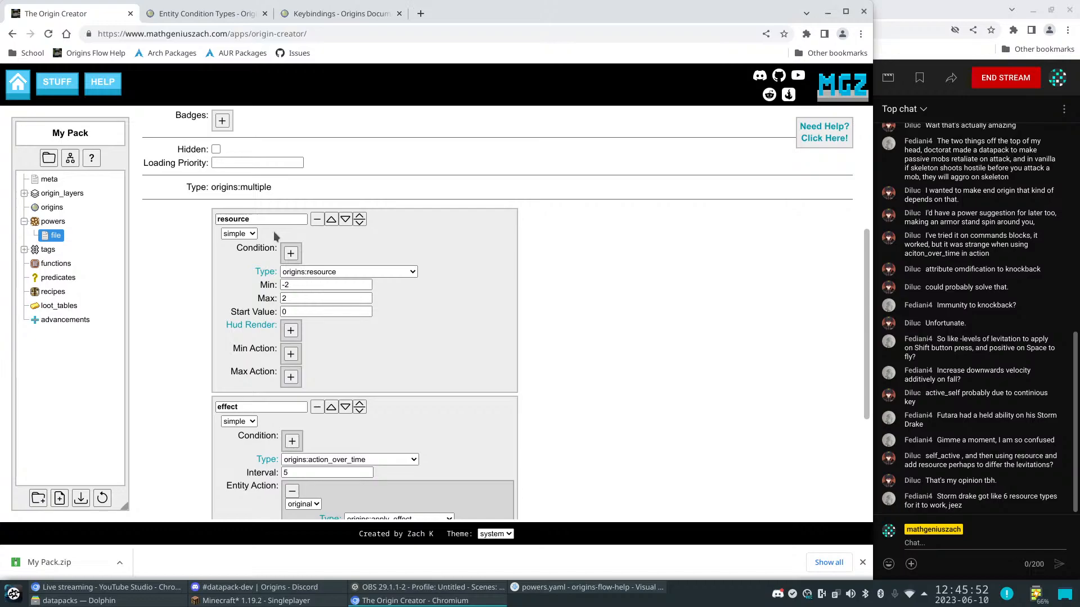
scroll(306, 242, down, 3)
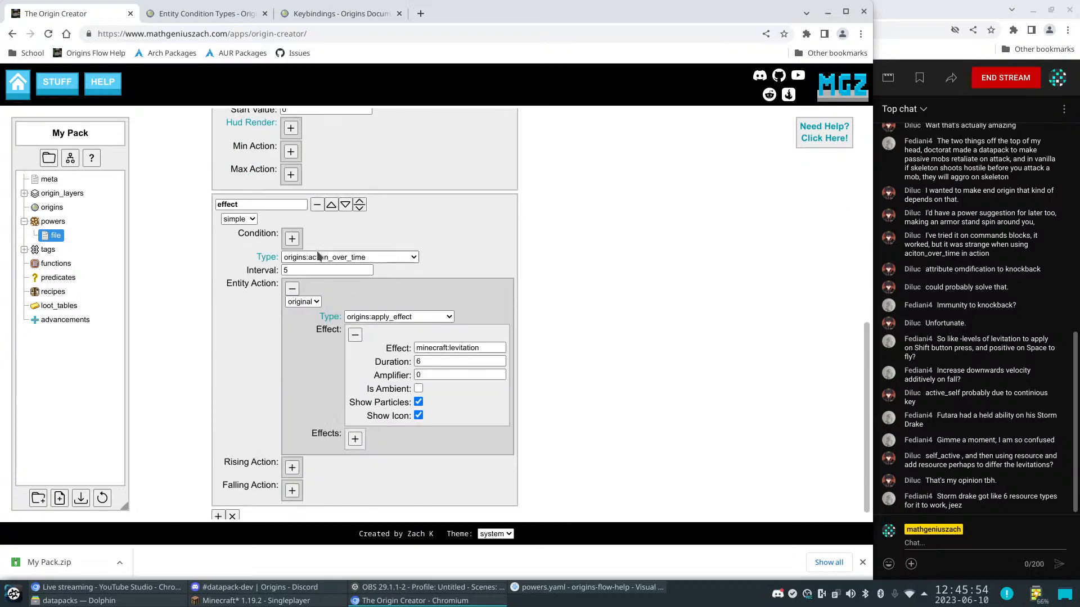
click(239, 205)
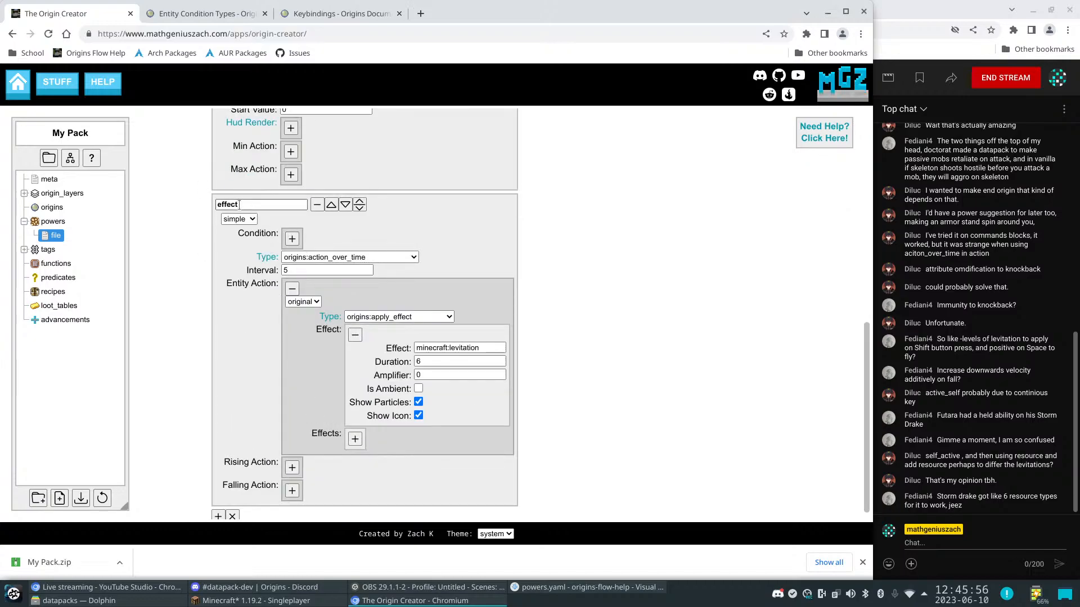
scroll(278, 285, up, 4)
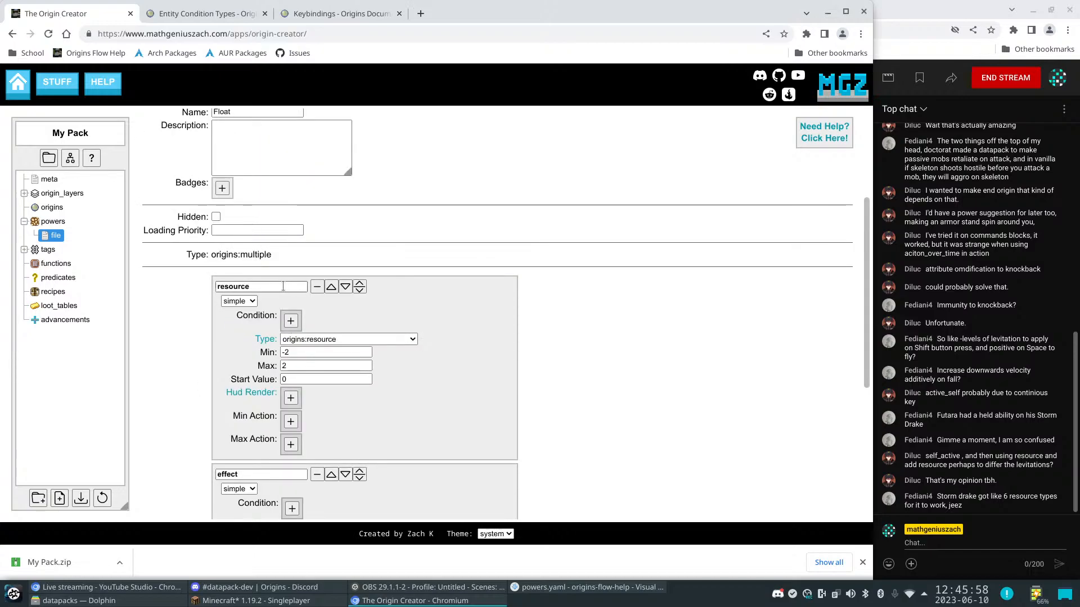
scroll(271, 315, down, 3)
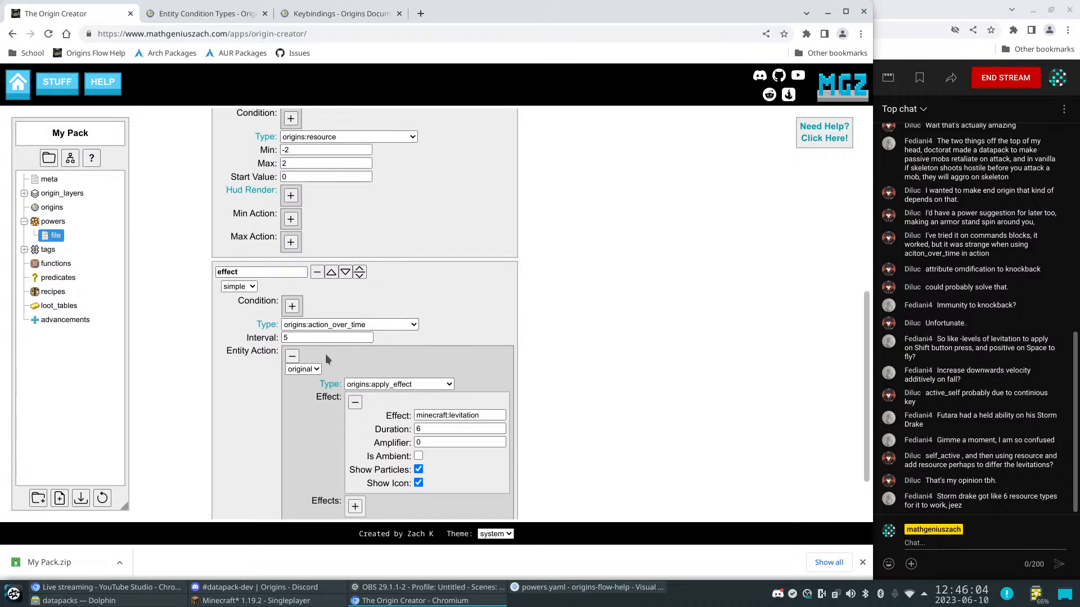
click(407, 443)
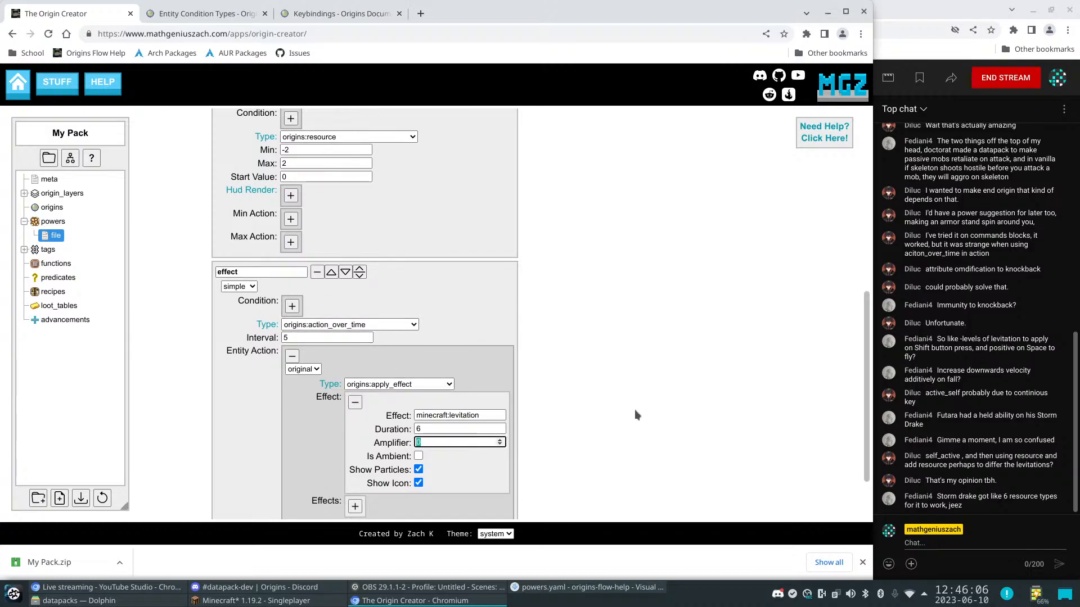
Replace the effect sub-power's entity action with a new one of type origins:if_else_list
click(291, 356)
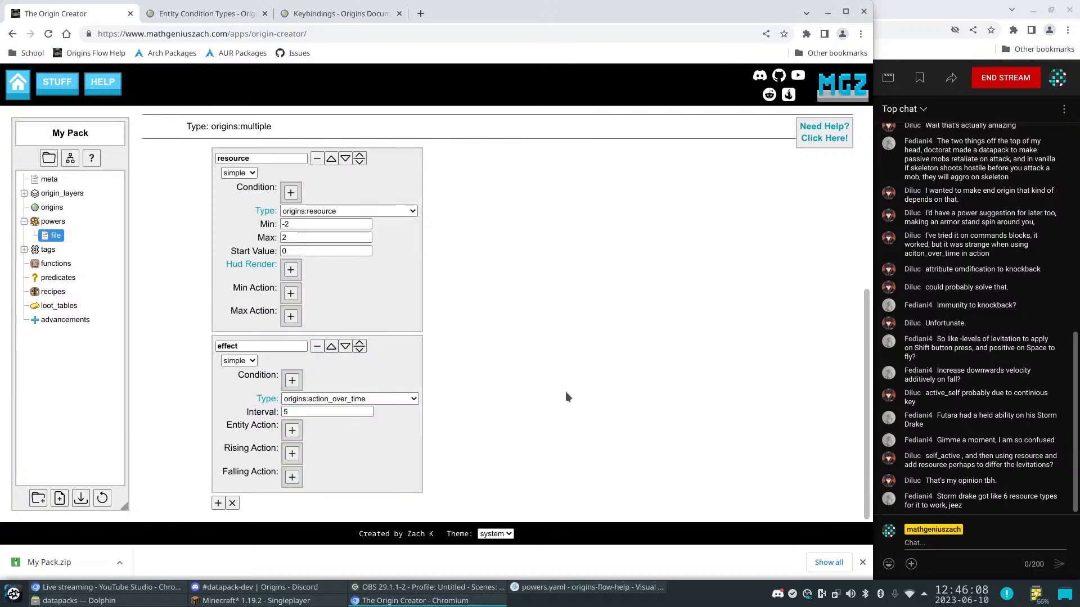
click(293, 431)
click(398, 458)
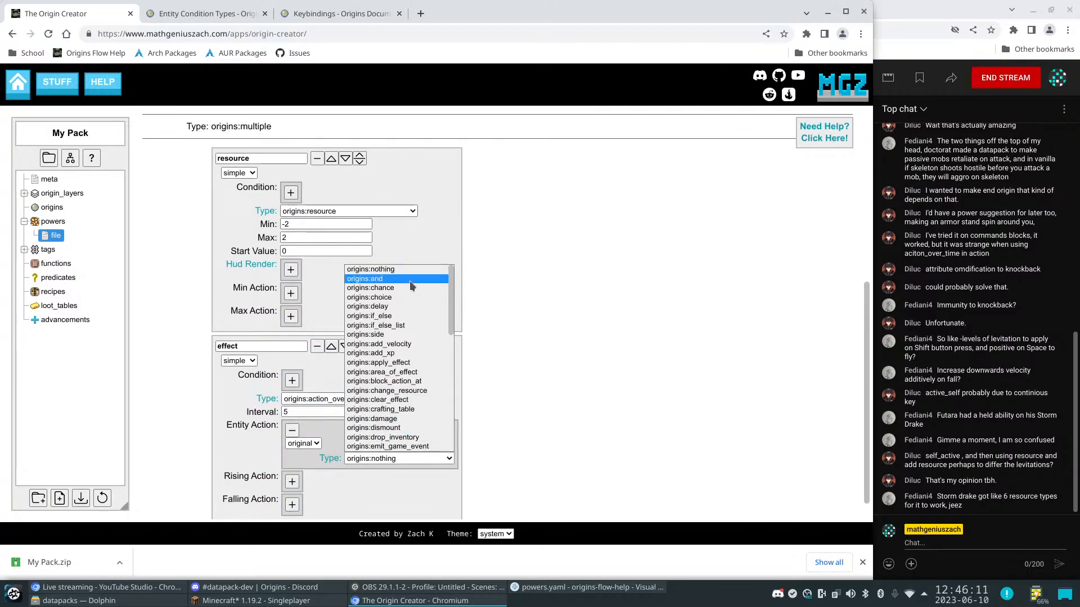
click(400, 335)
scroll(459, 364, down, 1)
Add an entry to the if_else_list actions and give it a condition of type origins:resource
click(355, 426)
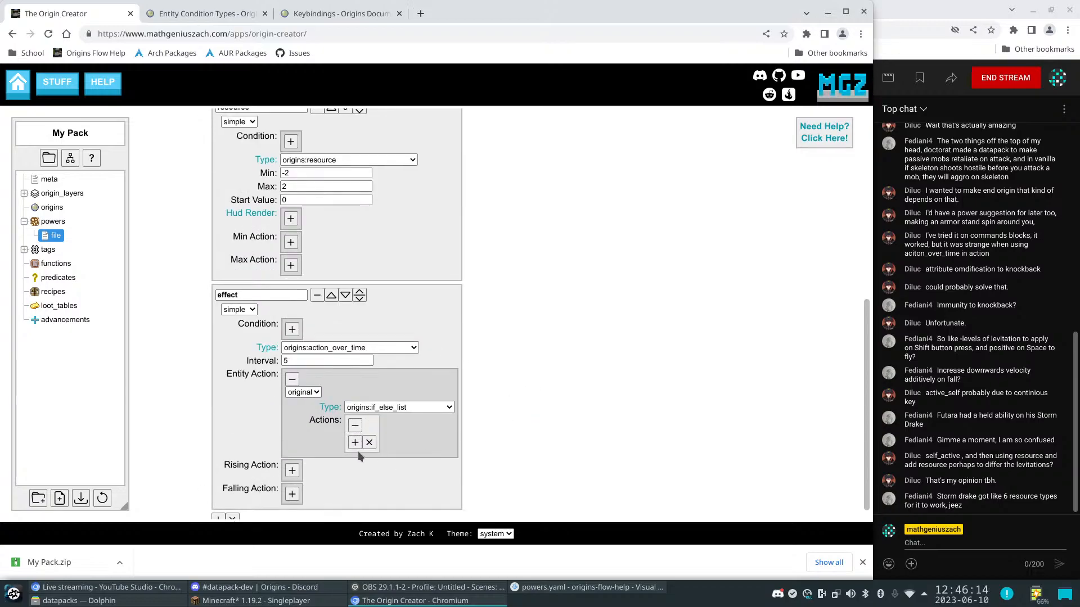
click(355, 442)
click(422, 468)
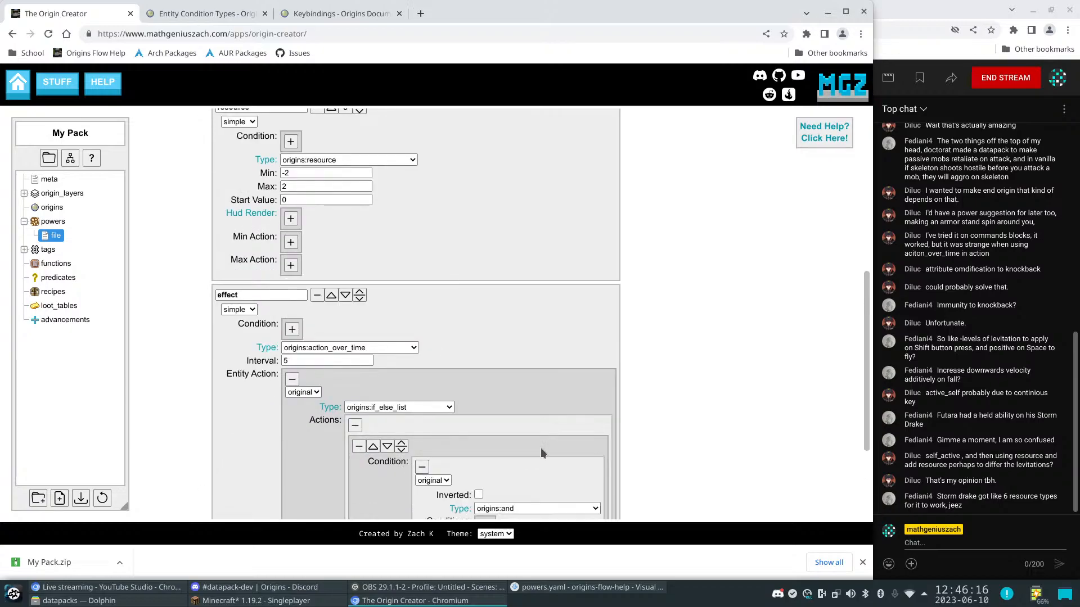
scroll(538, 450, down, 3)
click(526, 355)
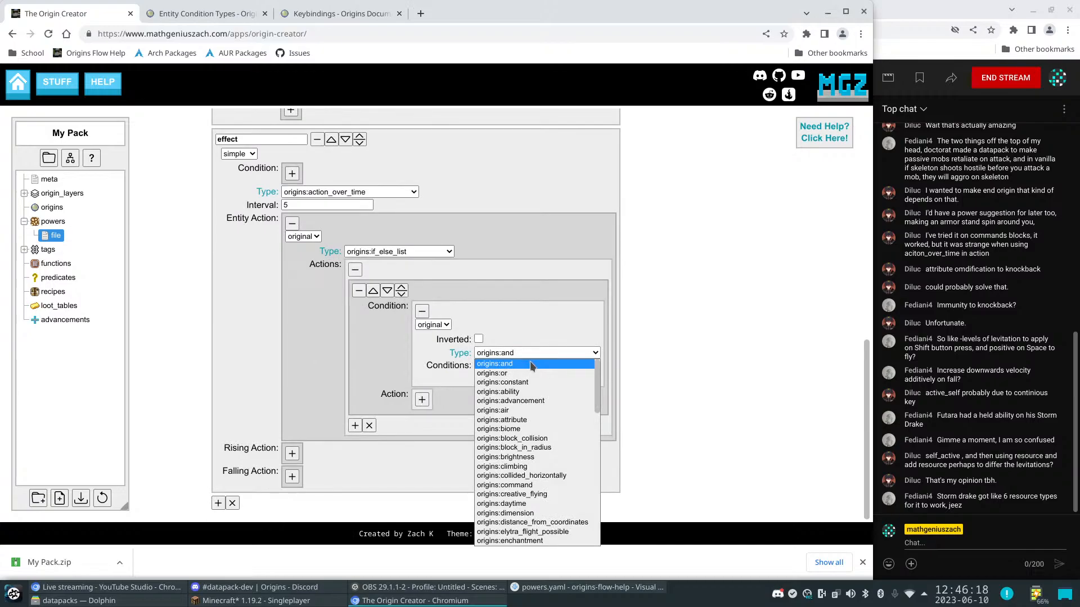
scroll(540, 467, down, 6)
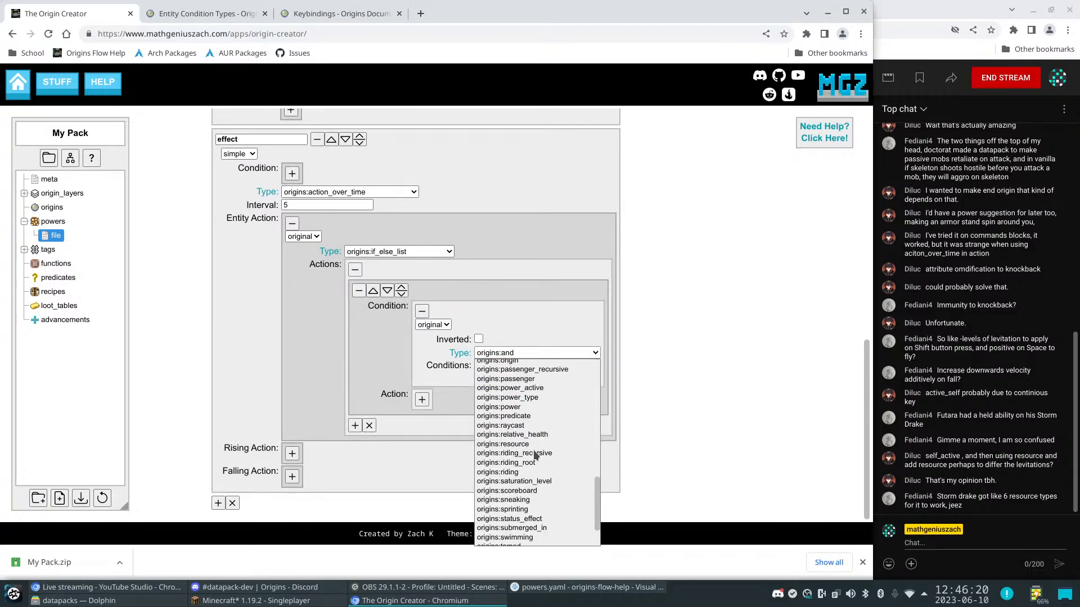
click(522, 444)
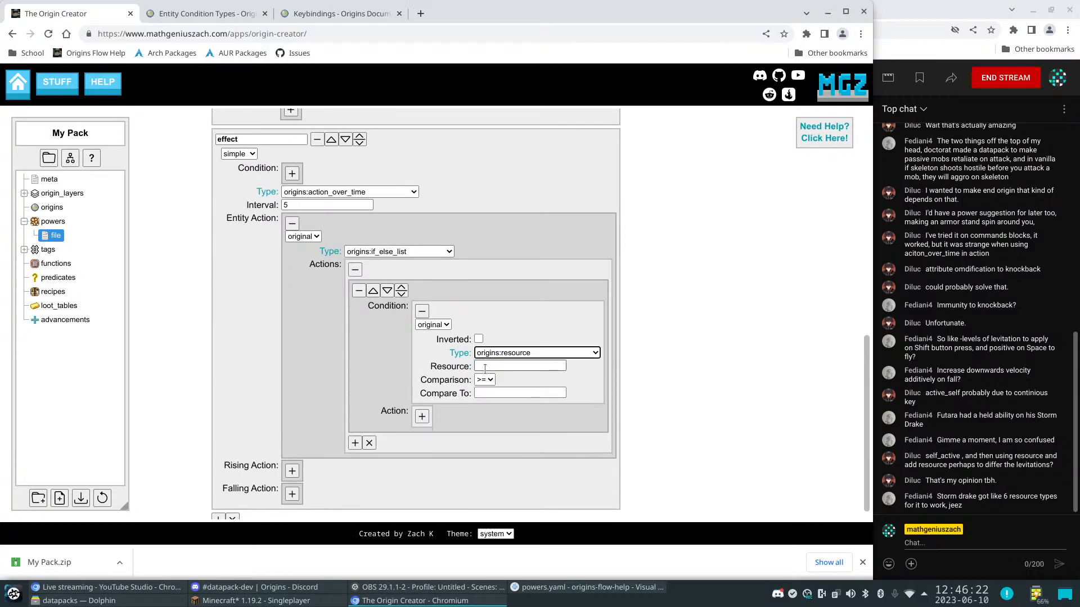
Rename the power file in the powers folder as float
scroll(641, 407, up, 6)
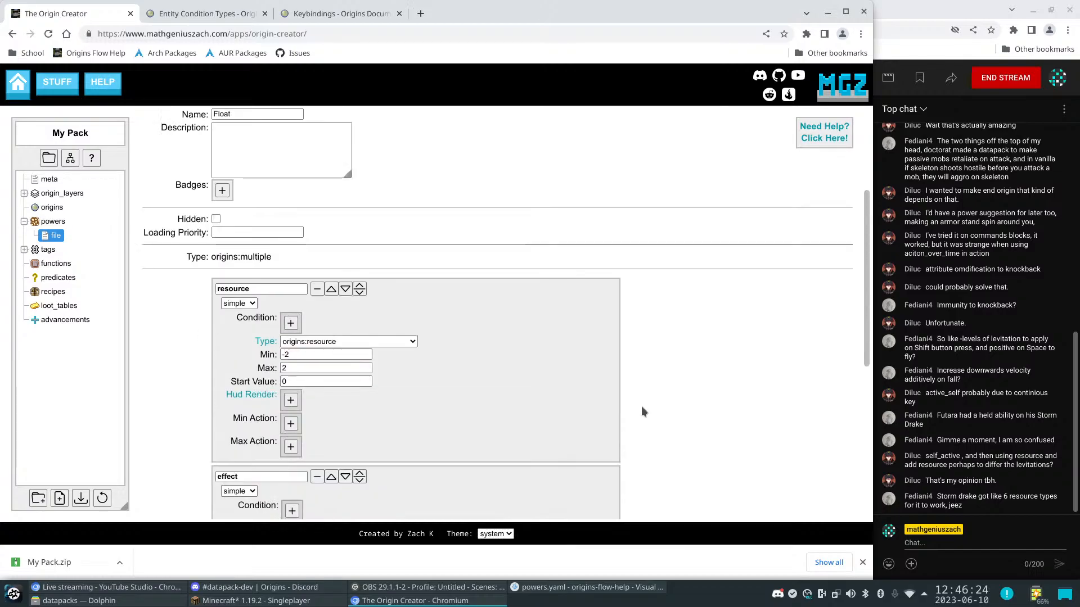
right_click(52, 241)
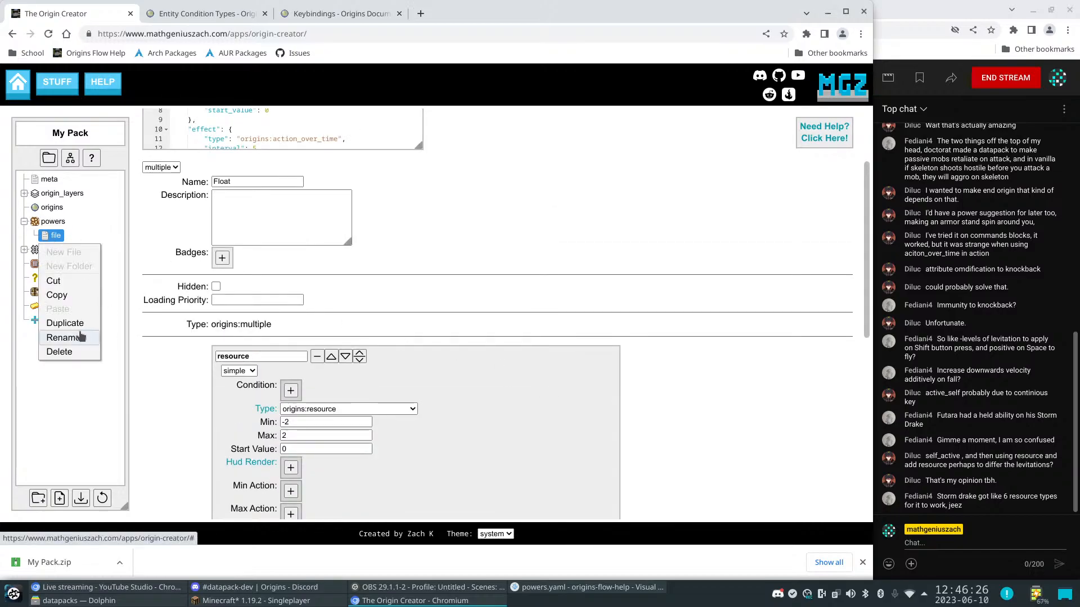
click(73, 338)
text(float)
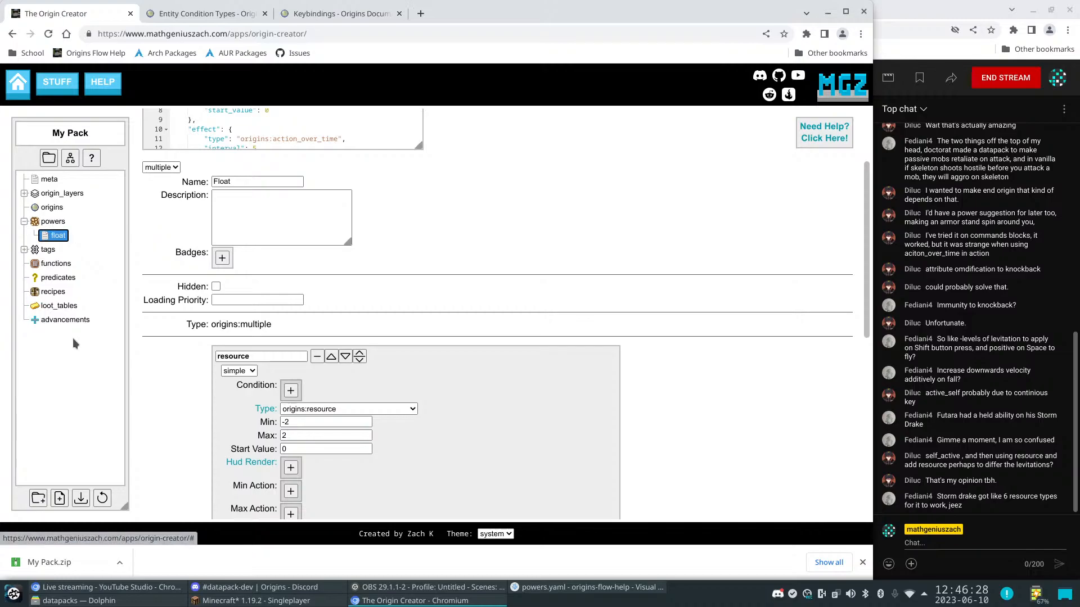
key(Return)
Set the condition's resource to 0:float_resource, matching the float file and its resource sub-power
scroll(445, 271, down, 5)
click(492, 367)
text(float)
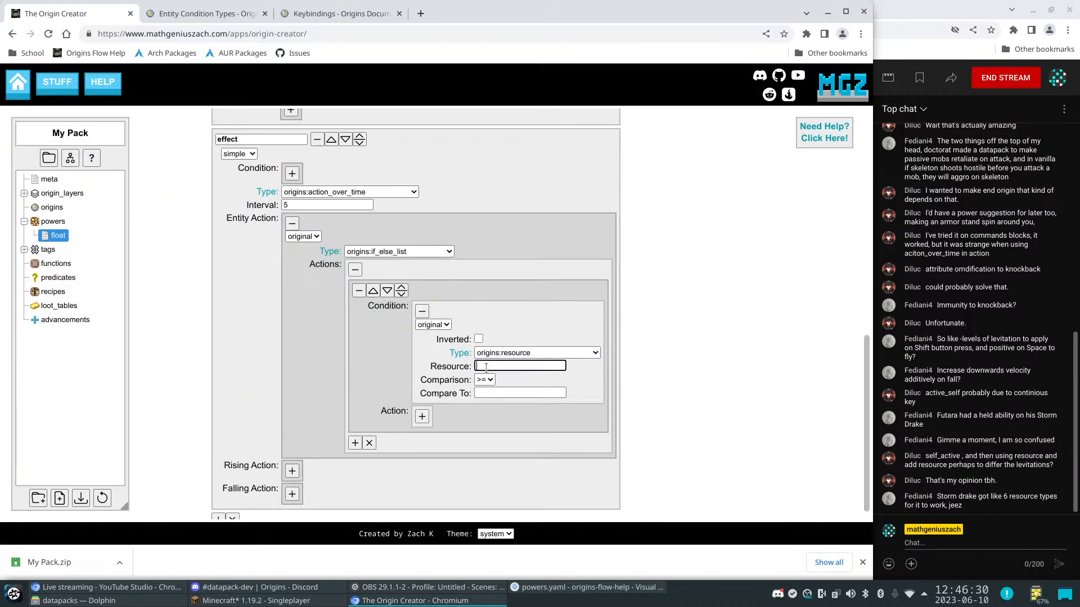
scroll(491, 248, up, 5)
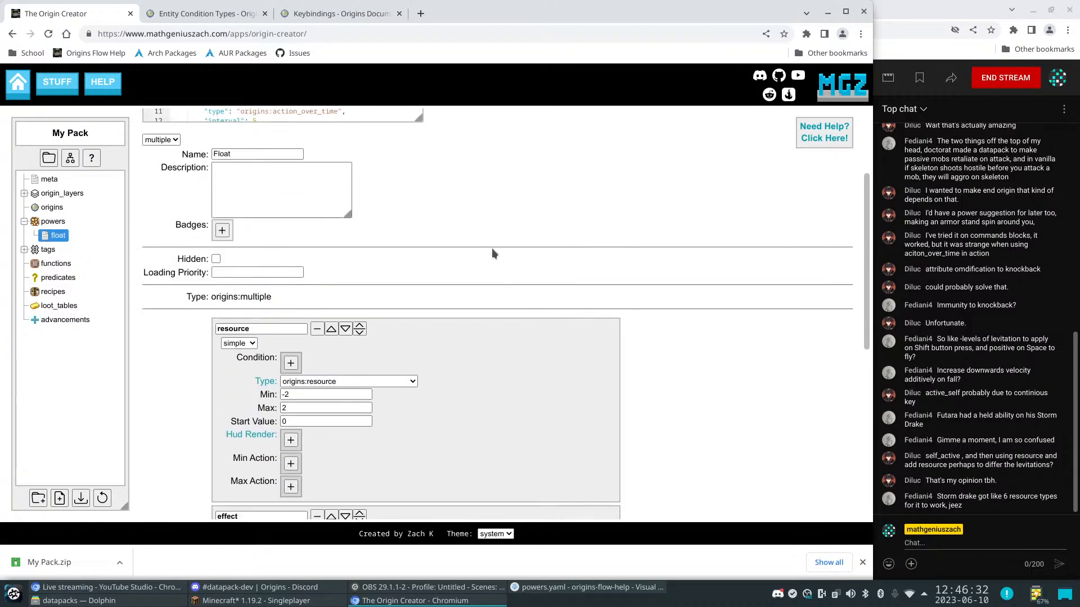
drag(218, 329, 436, 351)
scroll(438, 355, down, 6)
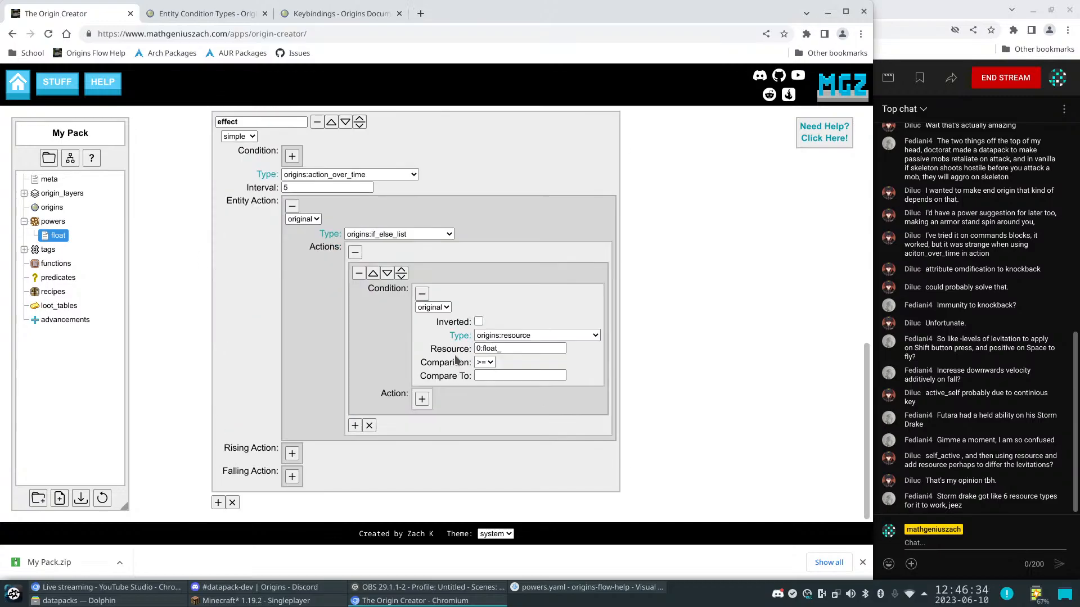
click(512, 345)
text(resource)
click(638, 347)
scroll(648, 417, up, 2)
scroll(648, 416, up, 2)
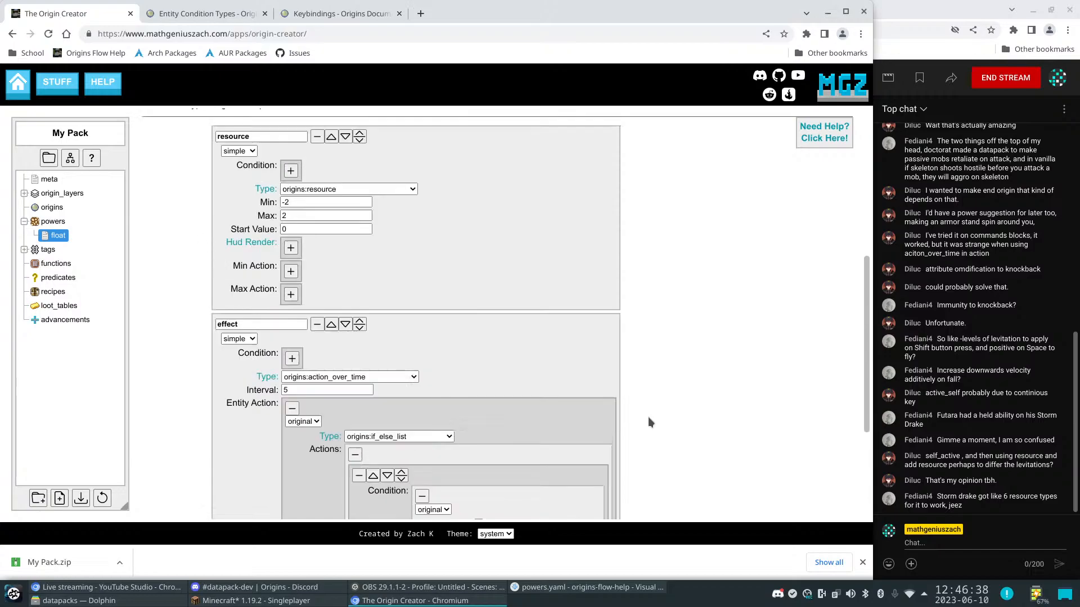
Set the resource condition's comparison to == and its compare-to value to -2
scroll(646, 421, down, 4)
click(516, 375)
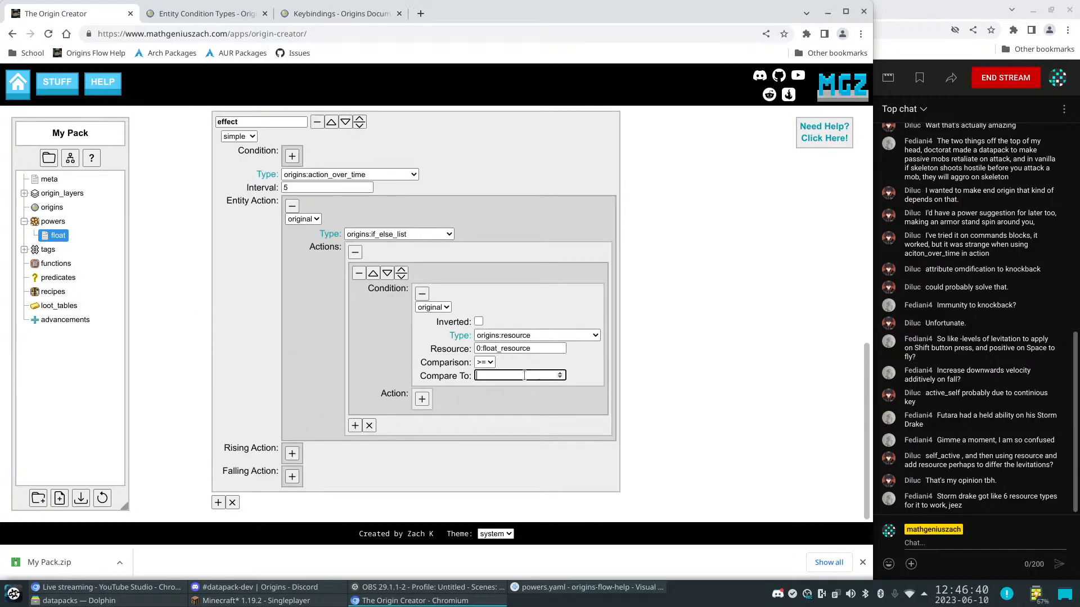
click(485, 362)
click(484, 411)
click(502, 377)
Add the entry's action by pasting the copied minecraft:levitation apply_effect action, and set its amplifier to 253
click(422, 401)
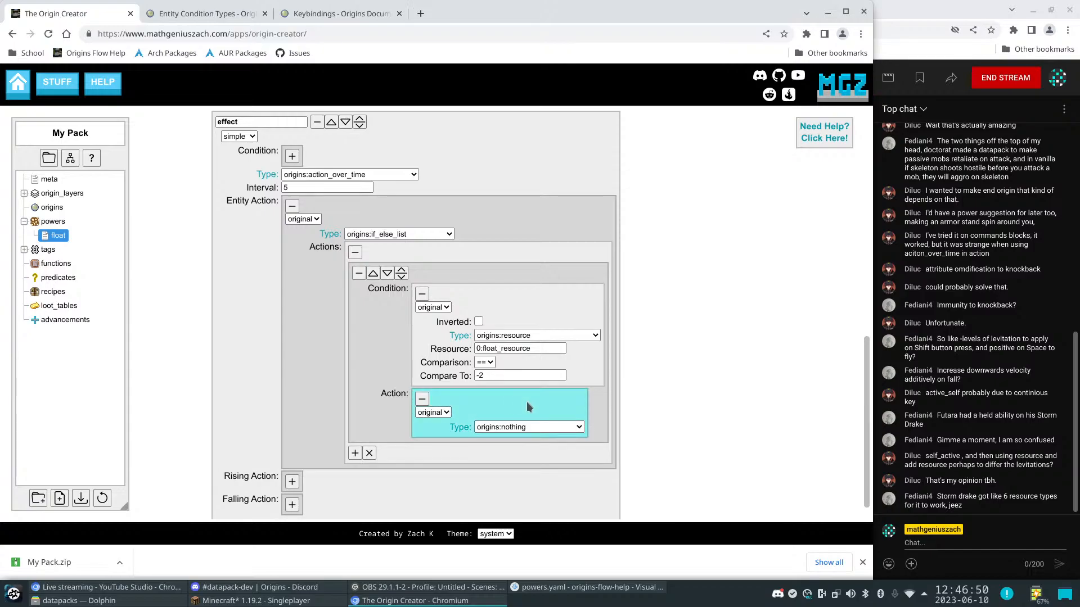
key(ctrl+v)
scroll(656, 416, down, 2)
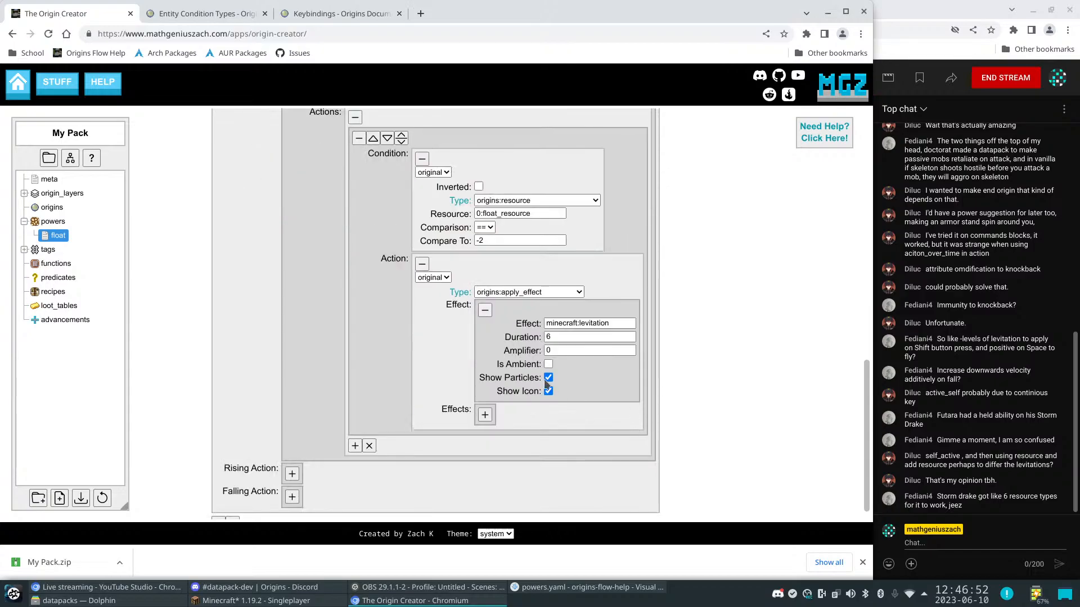
double_click(561, 349)
text(2)
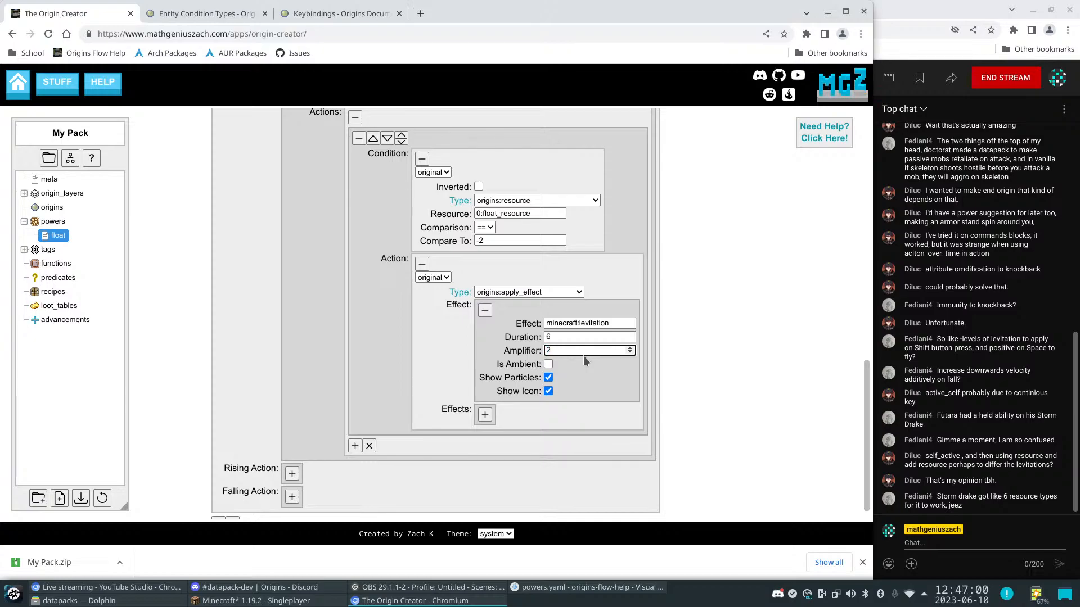
text(53)
scroll(654, 345, up, 3)
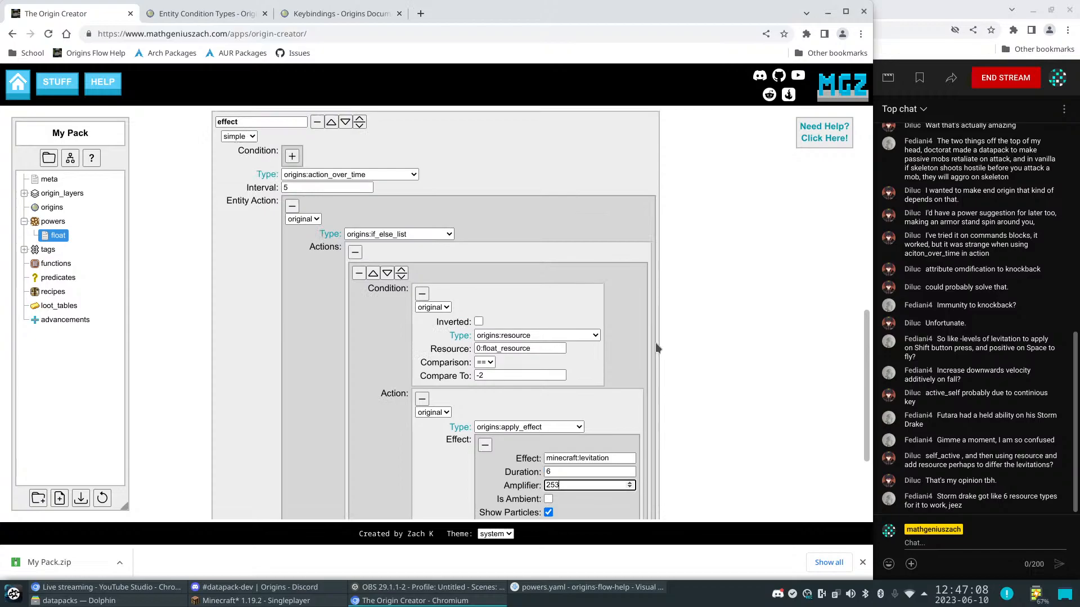
click(625, 336)
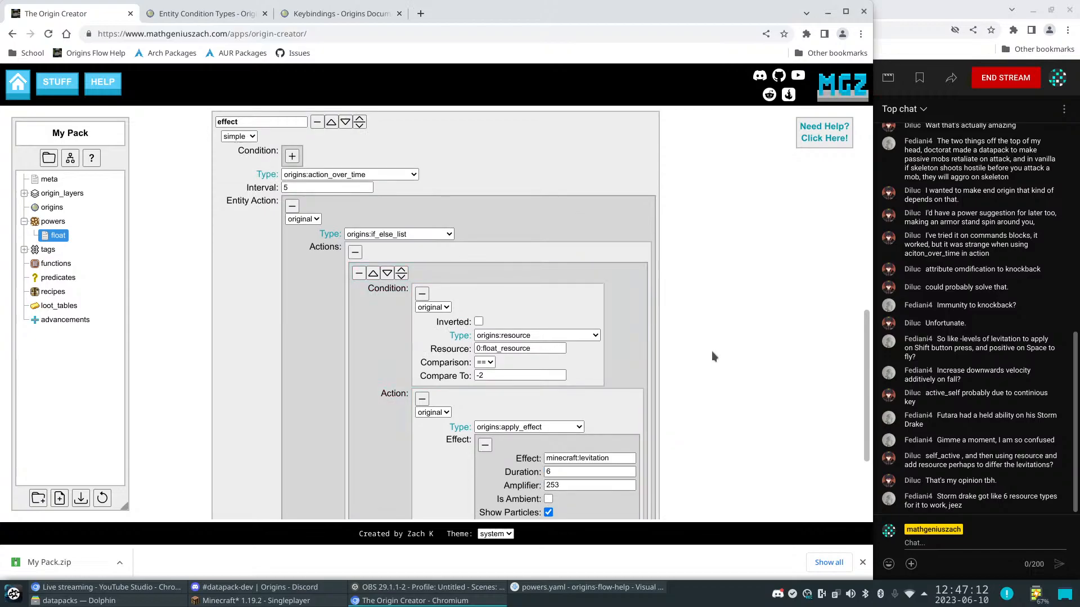
Copy the -2 entry and paste it as a second entry in the if_else_list actions
scroll(621, 230, down, 3)
click(626, 209)
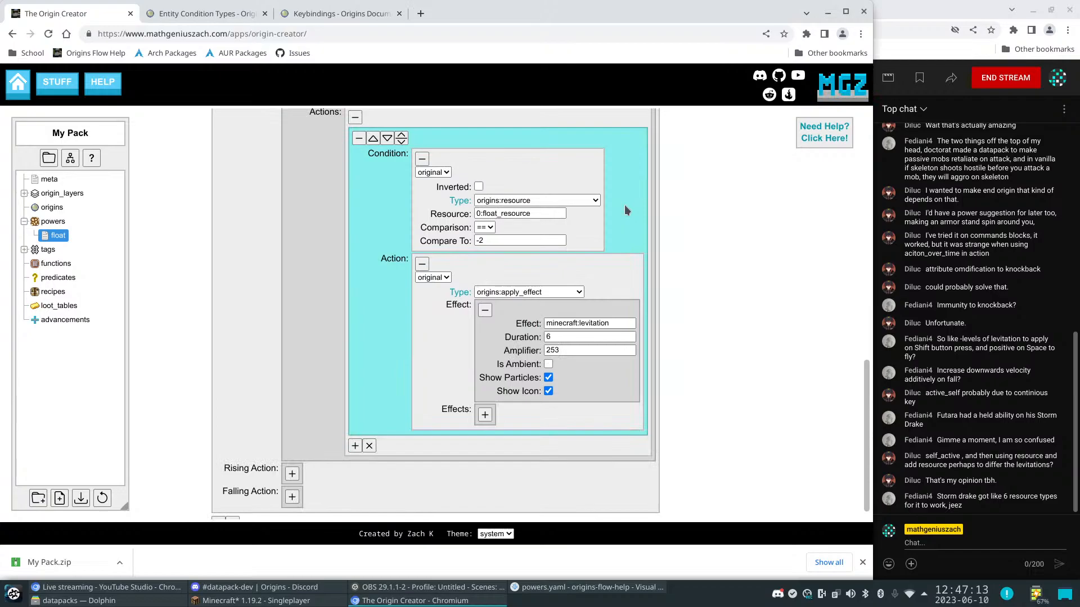
click(355, 445)
key(ctrl+v)
scroll(632, 425, down, 2)
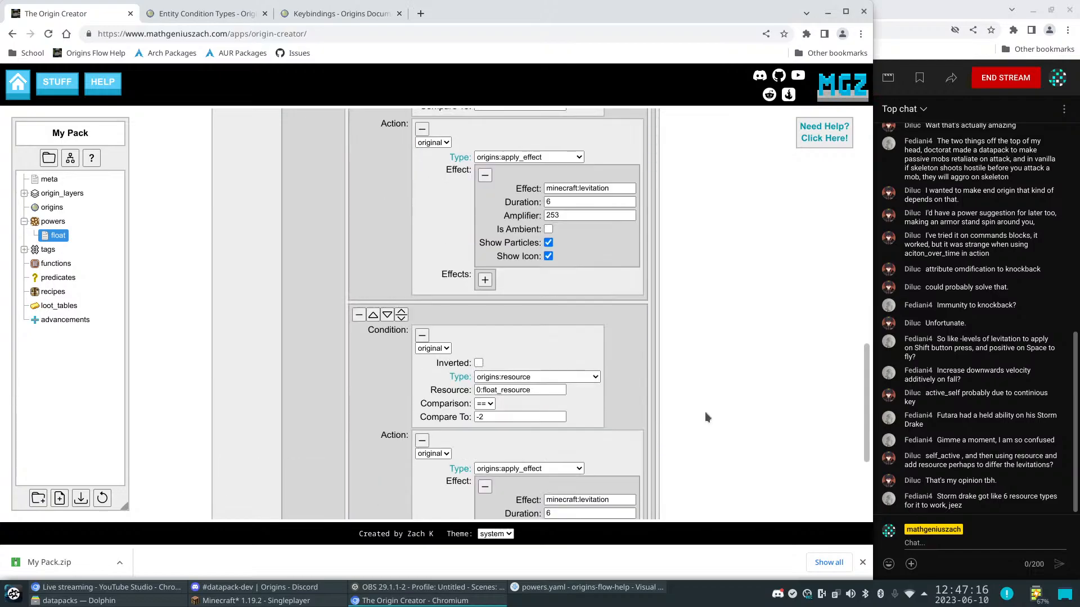
Set the second entry's compare-to value to -1 and its levitation amplifier to 254
scroll(609, 395, down, 1)
click(489, 349)
key(BackSpace)
text(1)
click(704, 376)
scroll(704, 376, down, 1)
drag(563, 389, 556, 392)
text(254)
click(754, 386)
Add a third if_else_list entry and paste the copied condition and levitation action into it
click(356, 488)
scroll(553, 360, down, 3)
key(ctrl+v)
scroll(562, 363, down, 3)
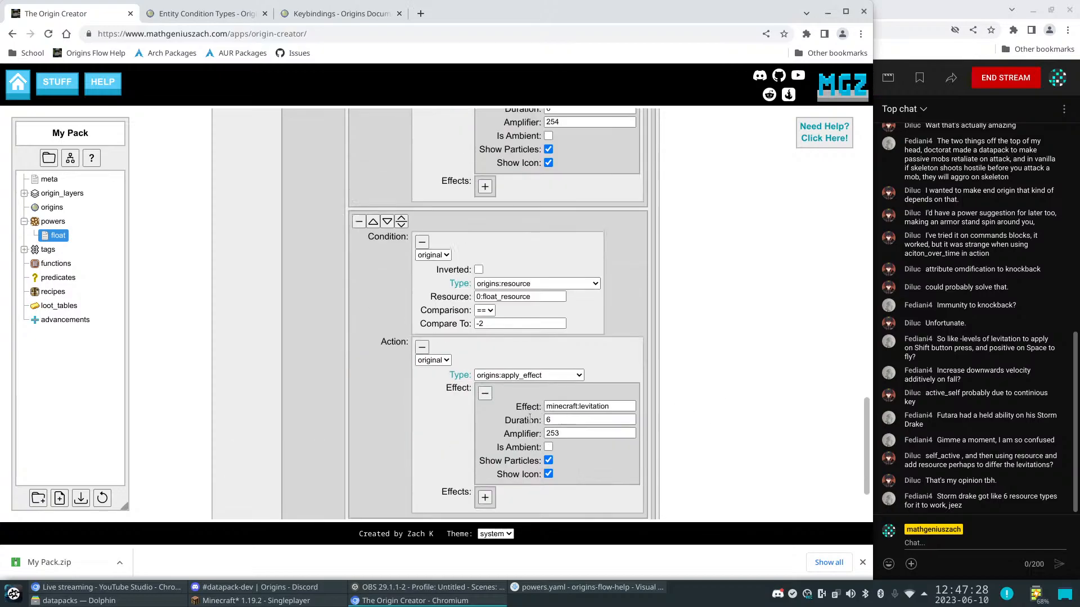
Set the third entry's levitation amplifier to 255 and its compare-to value to 0
click(556, 366)
key(BackSpace)
key(BackSpace)
text(55)
click(714, 344)
scroll(710, 375, up, 1)
drag(502, 323, 476, 323)
text(0)
click(717, 336)
Add a fourth if_else_list entry as a paste of the copied -2 entry
scroll(744, 353, down, 5)
click(355, 426)
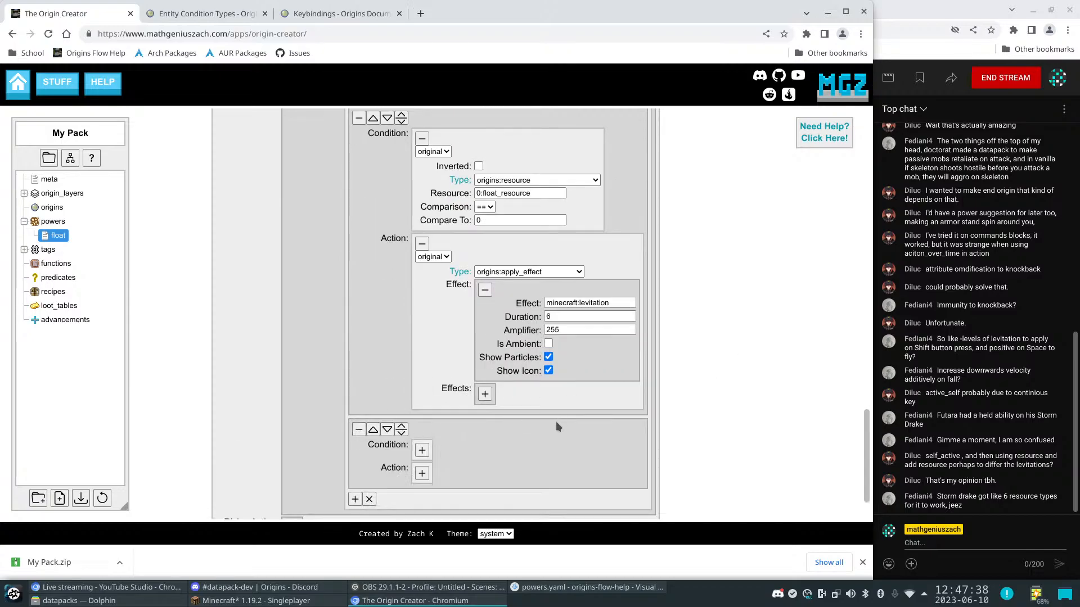
key(ctrl+v)
scroll(656, 411, down, 2)
Set the fourth entry's compare-to value to 1 and its levitation amplifier to 1
drag(504, 396, 447, 395)
text(1)
click(664, 401)
scroll(710, 399, down, 2)
click(558, 372)
drag(559, 372, 497, 371)
text(1)
click(706, 366)
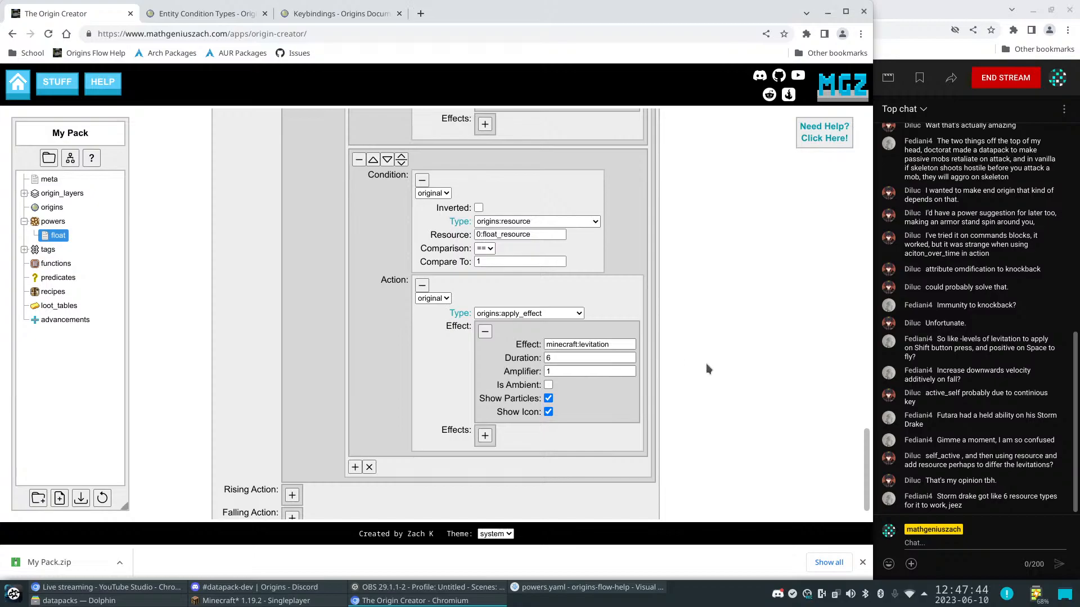
Add a fifth entry at the end of the if_else_list and fill it with the copied entry
click(355, 467)
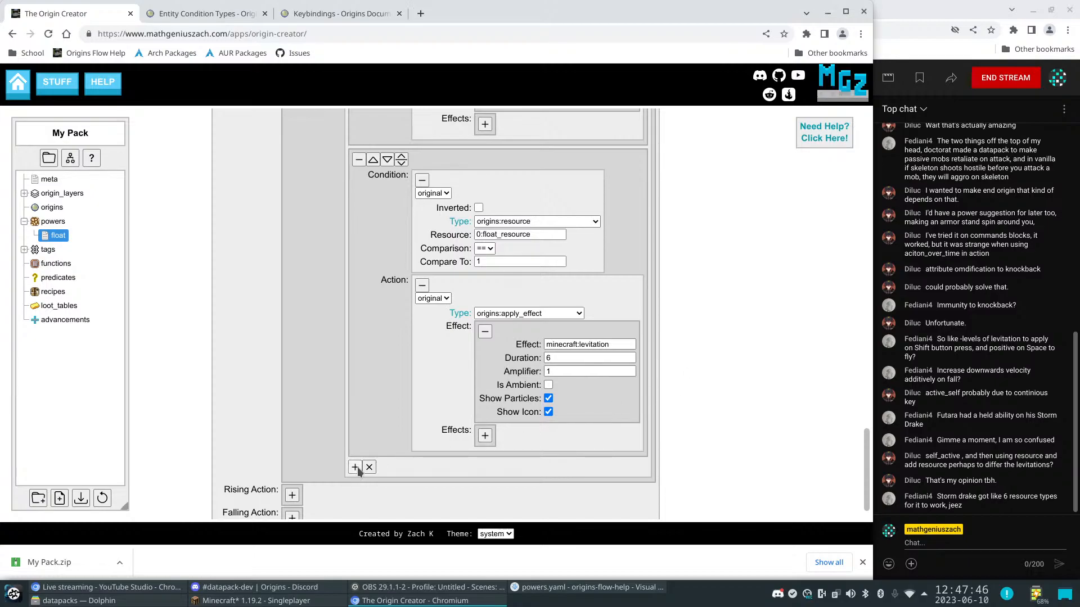
scroll(504, 466, down, 2)
key(ctrl+v)
Set the fifth entry's compare-to value to 2 and its levitation amplifier to 2
drag(495, 457, 451, 452)
text(2)
click(671, 427)
scroll(671, 427, down, 2)
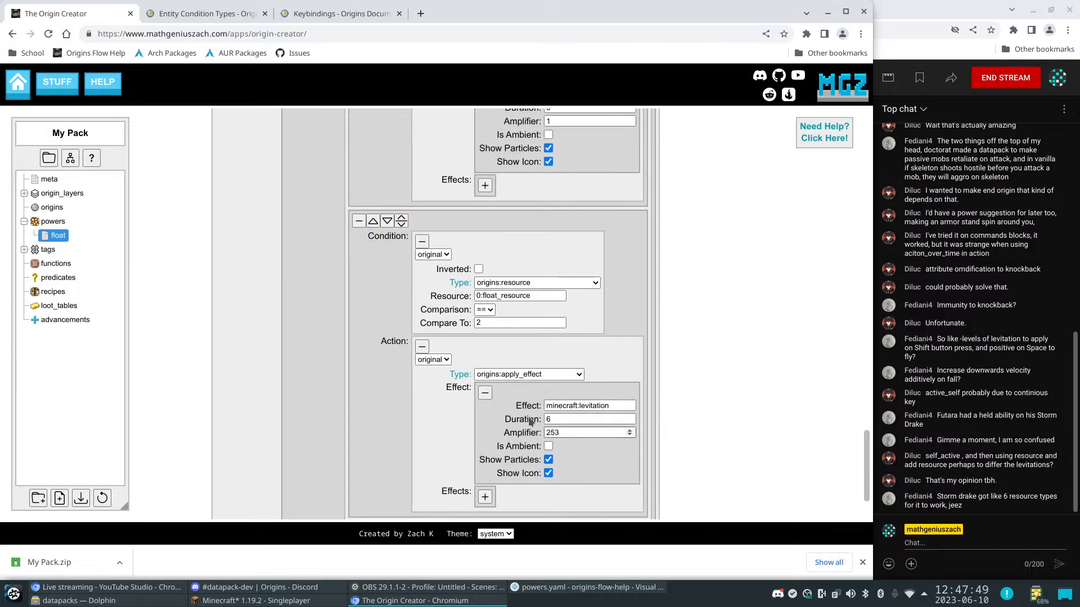
double_click(577, 434)
text(2)
click(725, 399)
Review the resource sub-power's range and each if_else_list entry's compare-to value and levitation amplifier
scroll(741, 405, up, 3)
scroll(741, 403, down, 1)
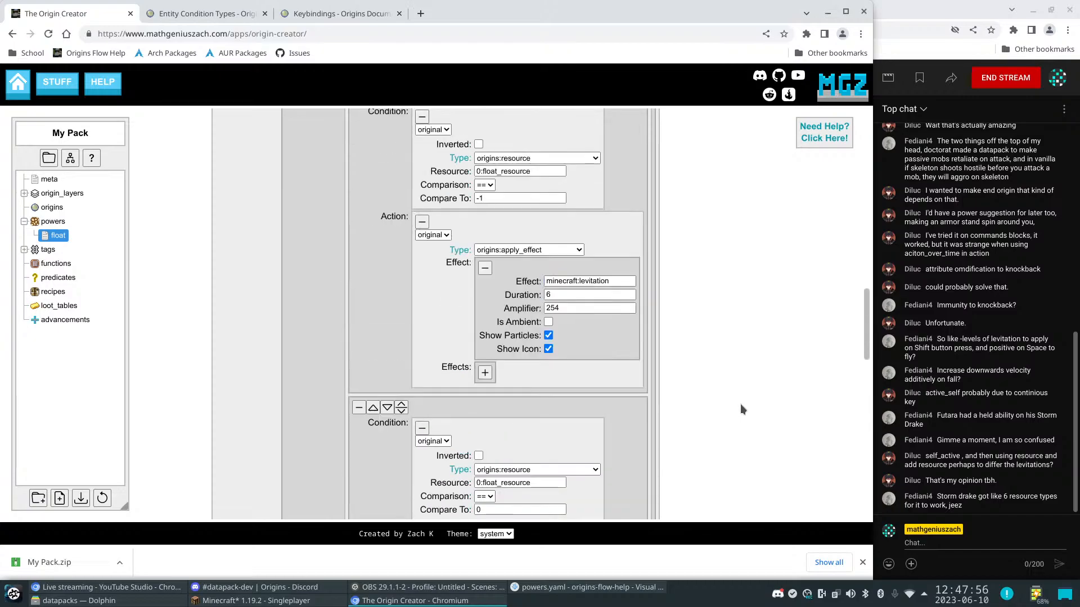
scroll(740, 403, up, 5)
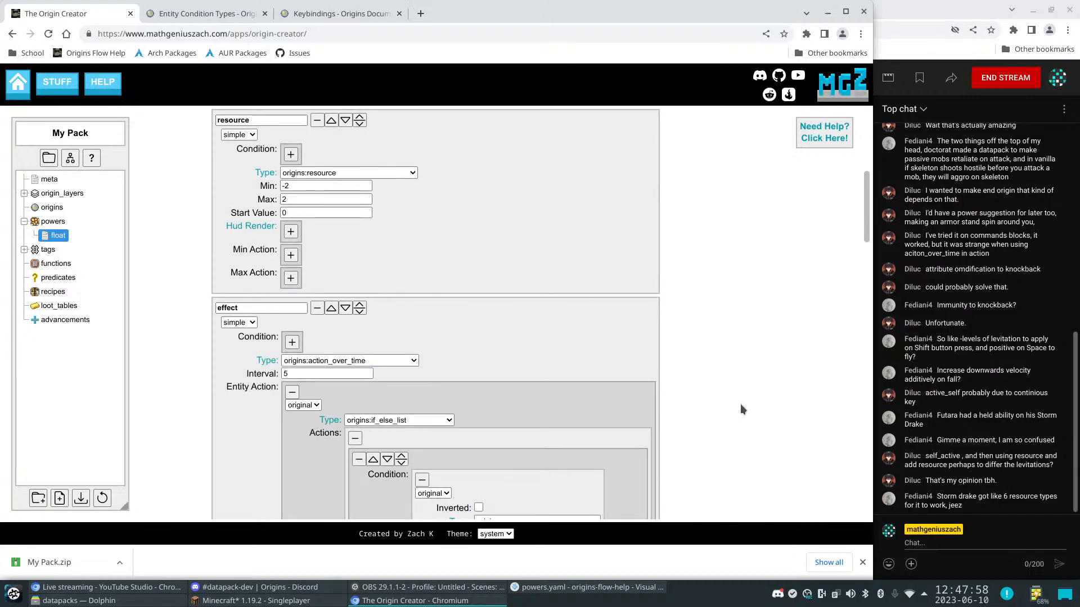
scroll(740, 404, down, 3)
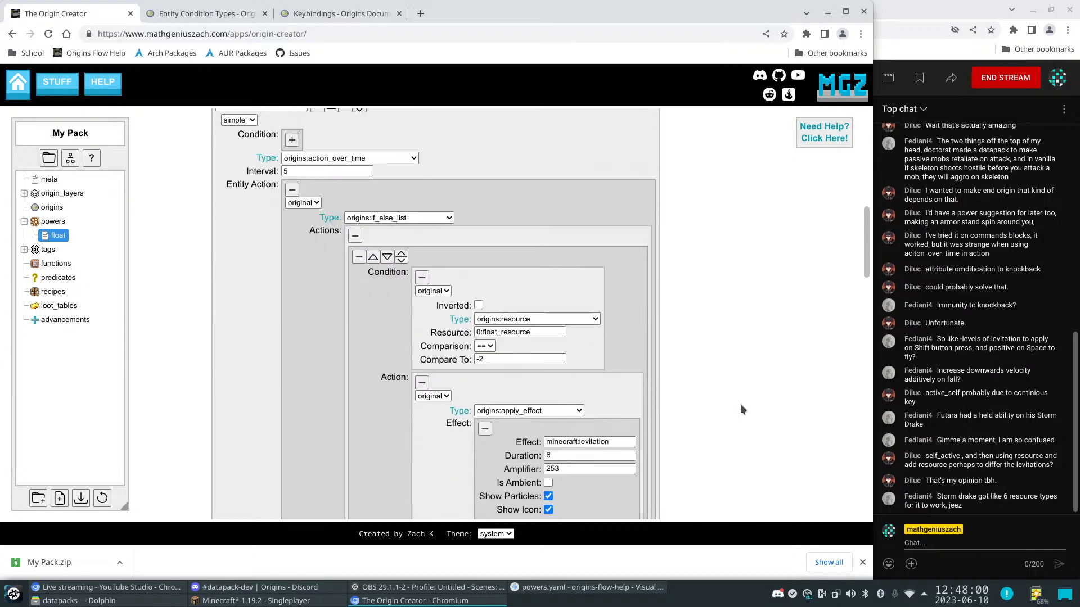
scroll(740, 410, down, 2)
scroll(740, 409, down, 4)
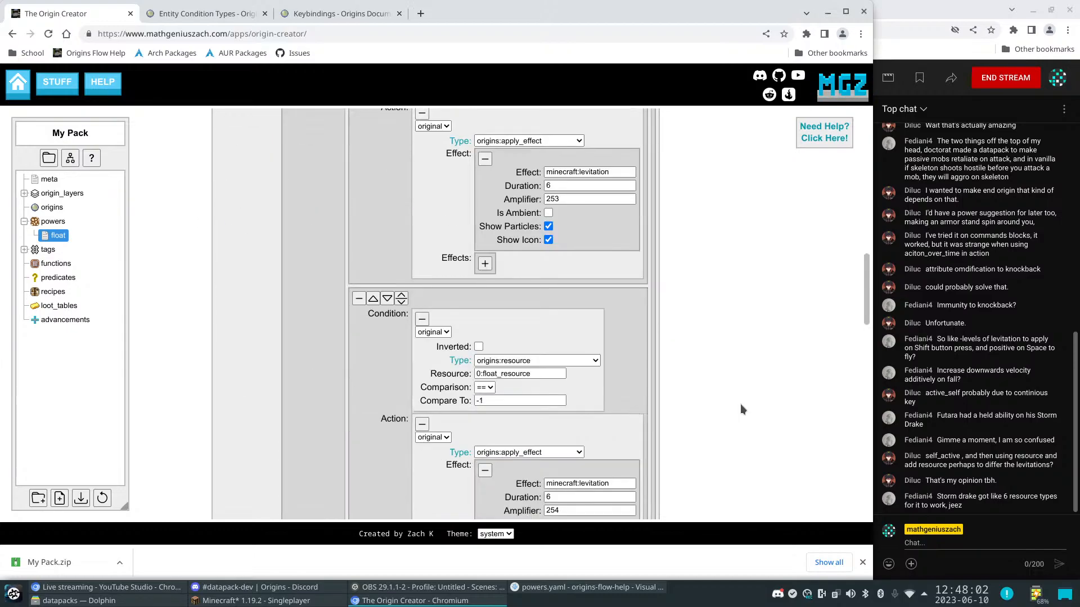
scroll(740, 404, down, 3)
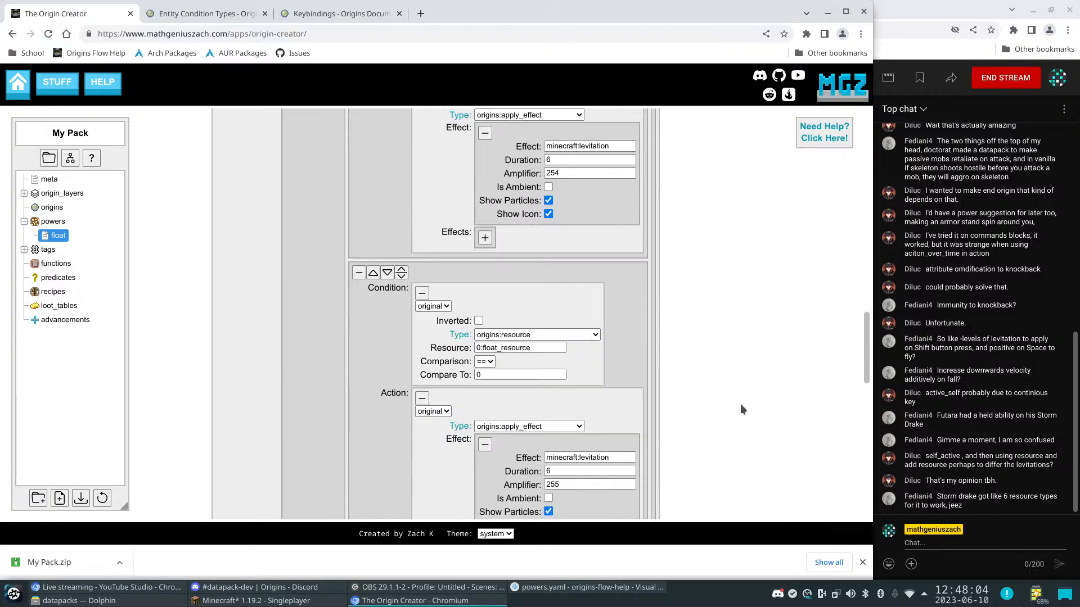
scroll(741, 404, down, 6)
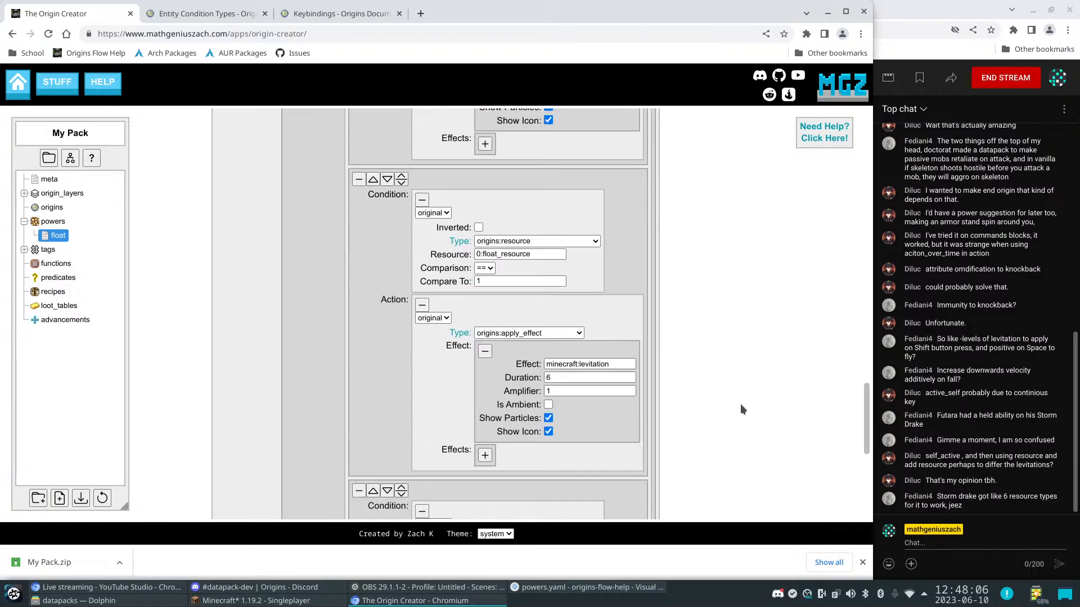
scroll(740, 404, up, 6)
scroll(740, 410, up, 12)
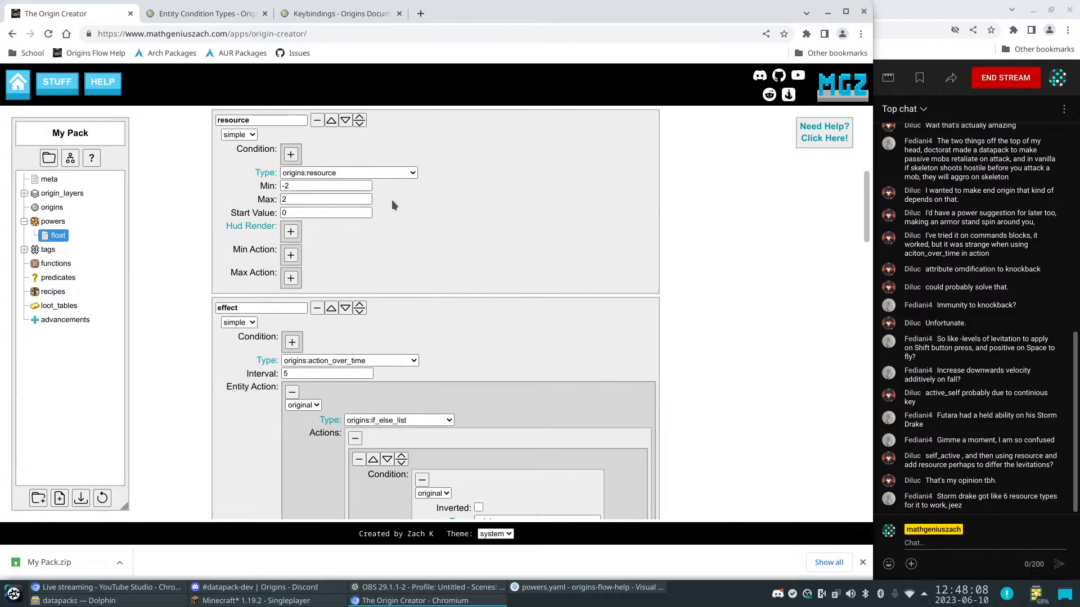
scroll(544, 329, down, 4)
scroll(570, 360, down, 4)
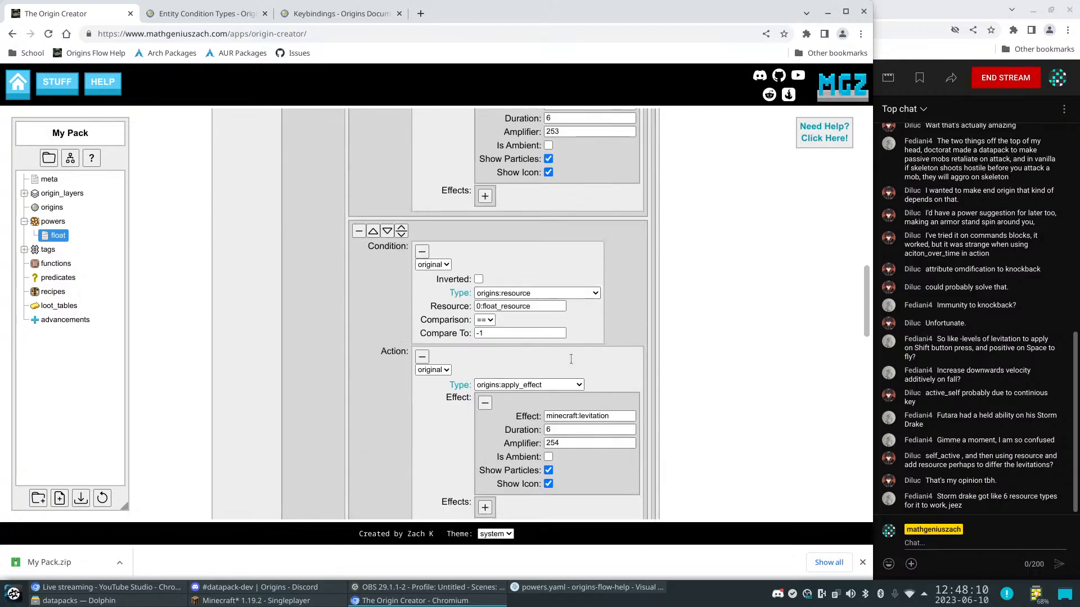
scroll(596, 355, down, 4)
scroll(596, 356, down, 2)
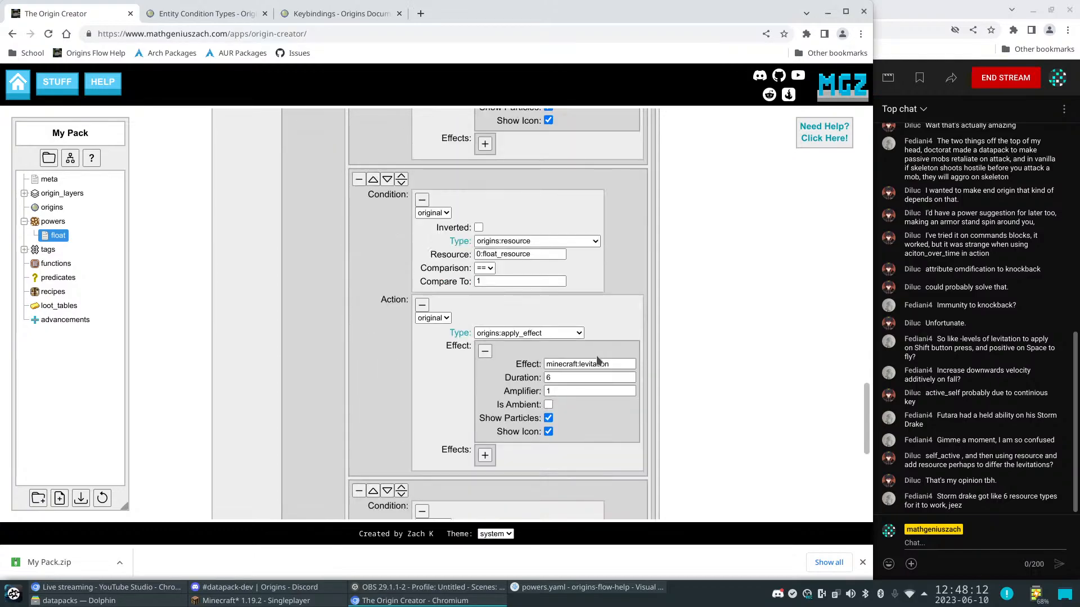
scroll(598, 359, down, 4)
scroll(710, 384, down, 1)
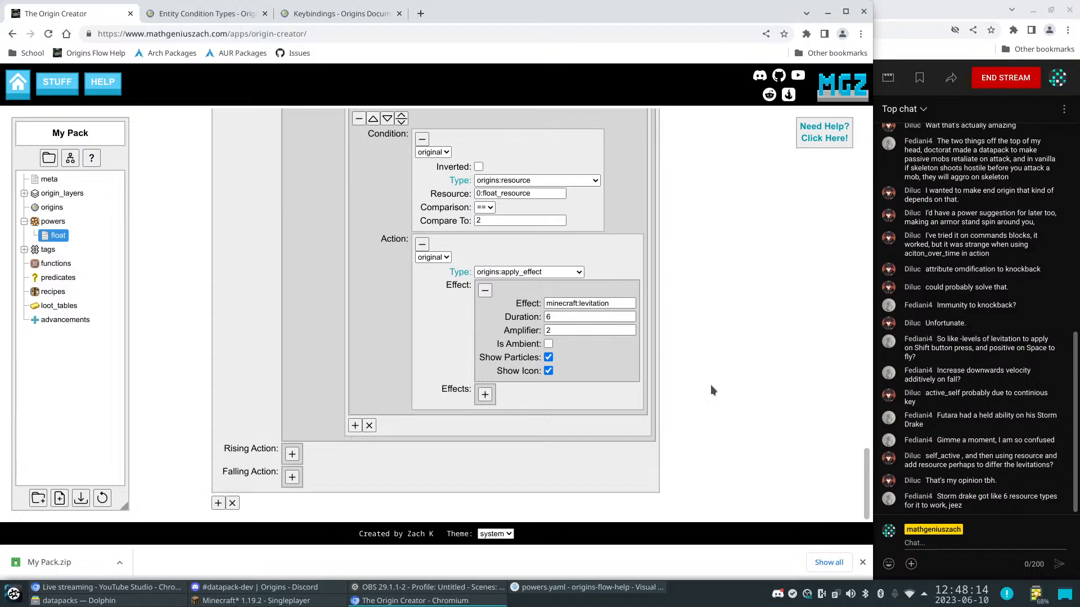
scroll(683, 409, up, 15)
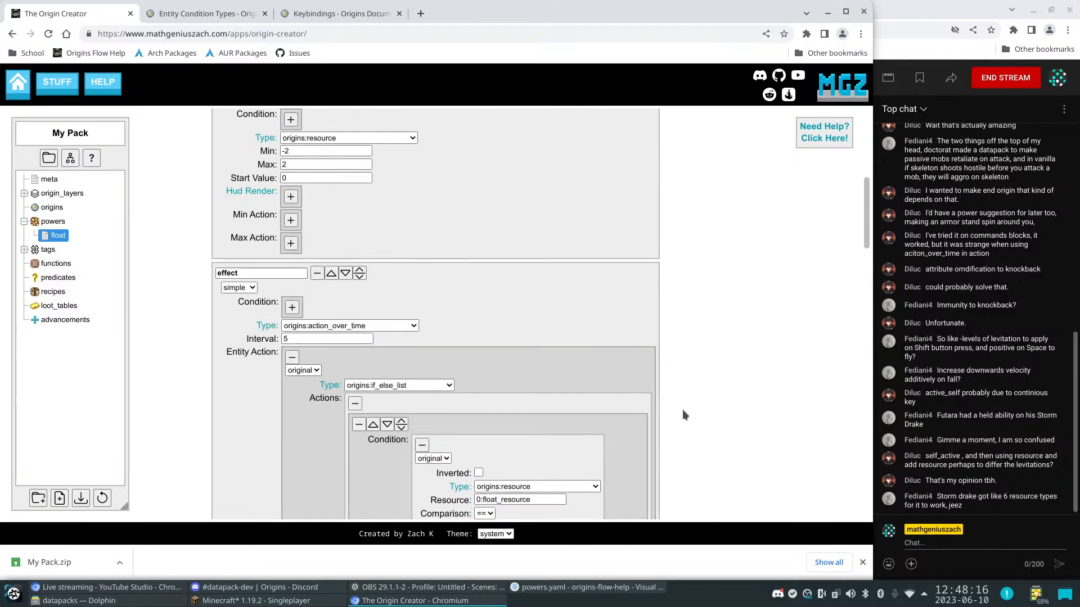
Add a new sub-power to the float power, move it above the effect sub-power, and name it up
scroll(266, 352, down, 15)
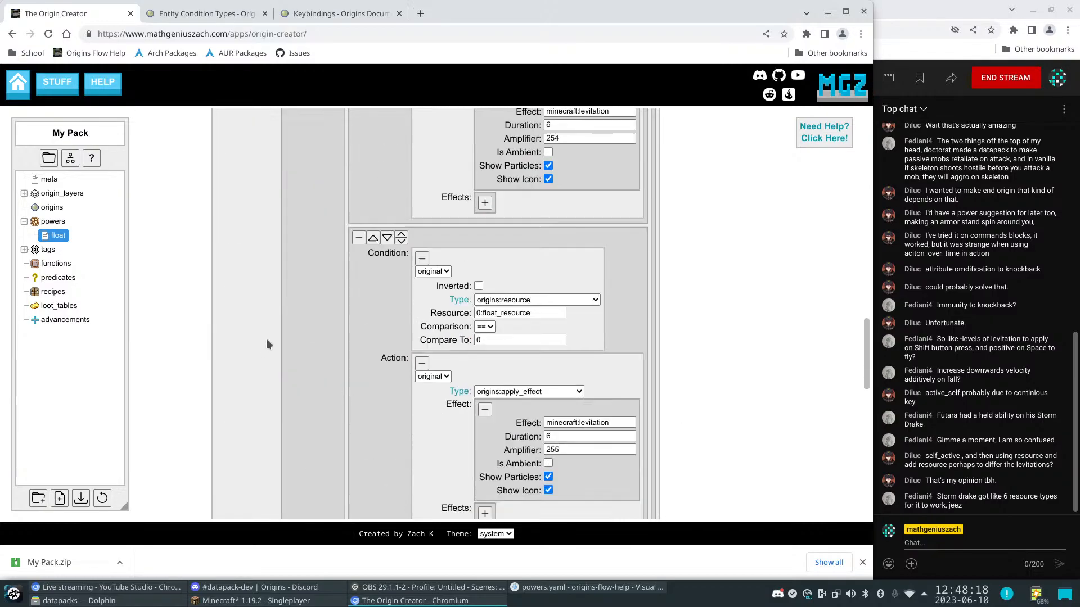
scroll(268, 351, down, 1)
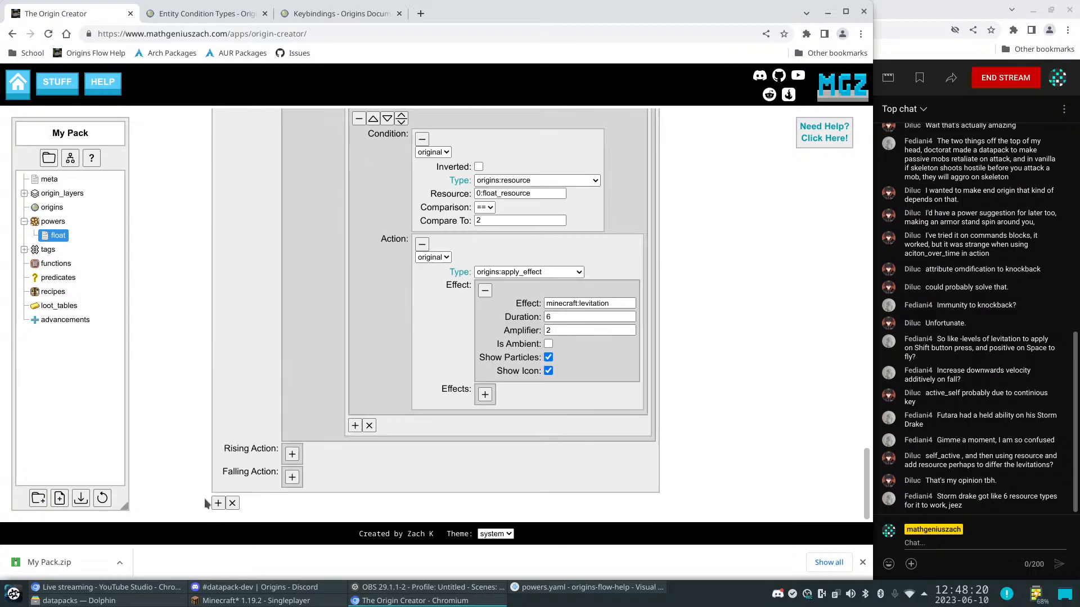
click(219, 504)
scroll(316, 427, down, 1)
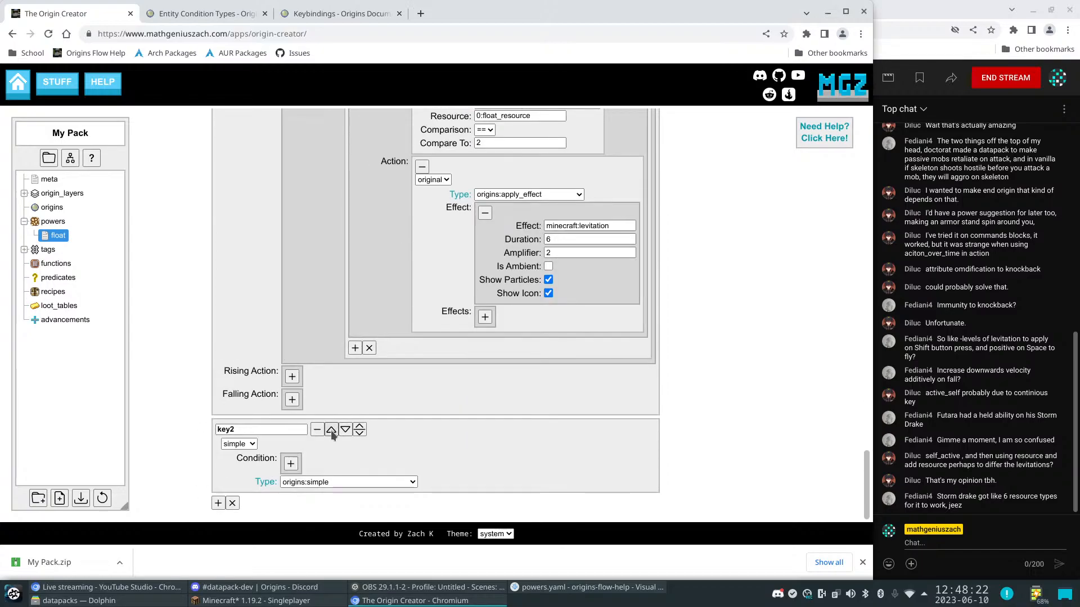
click(332, 431)
scroll(363, 393, up, 12)
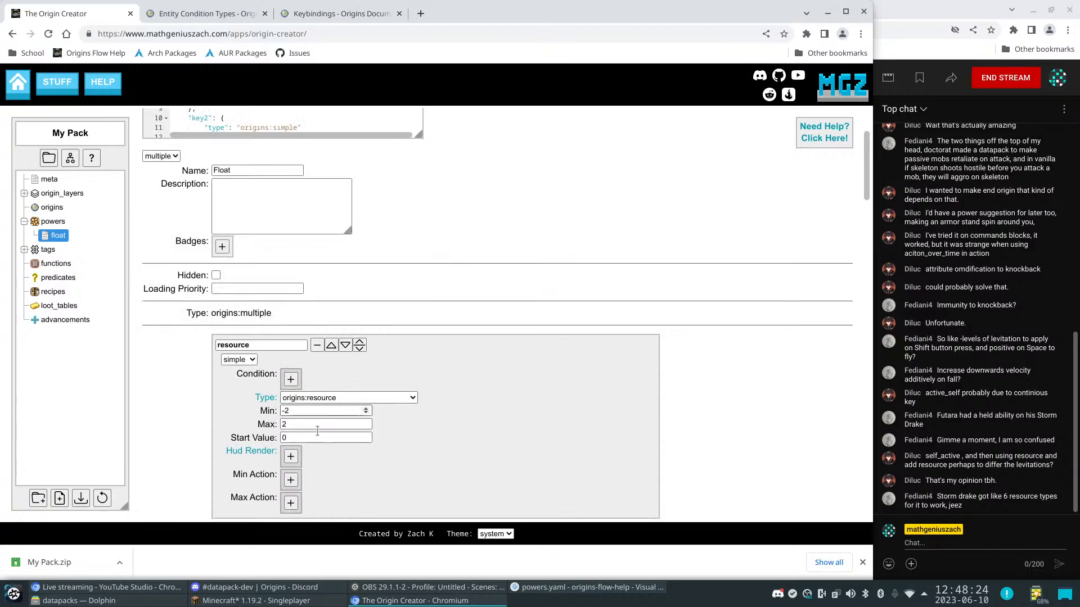
scroll(322, 426, down, 4)
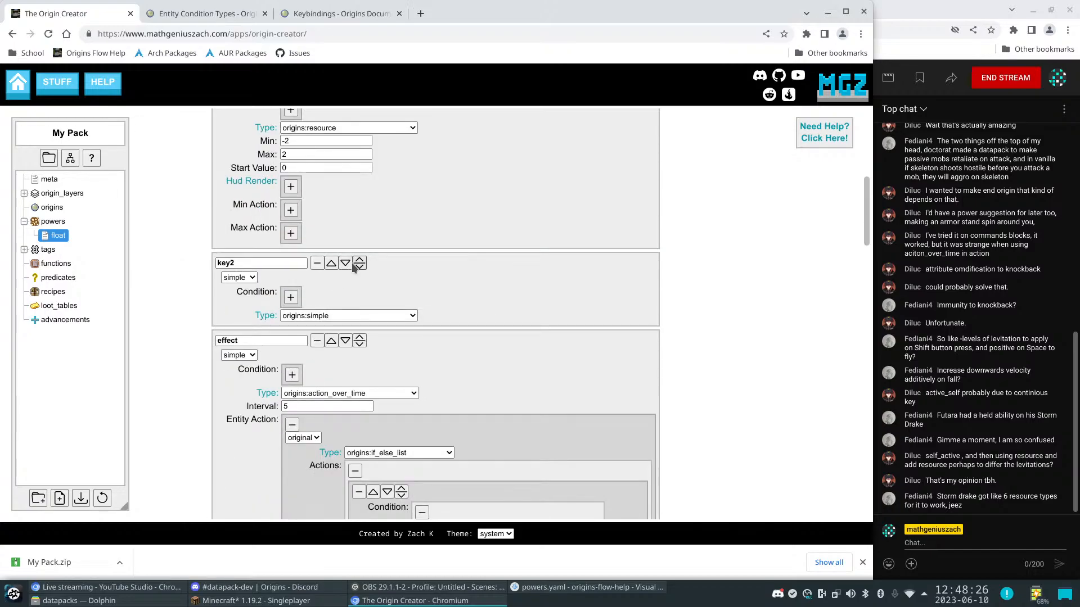
drag(251, 263, 165, 262)
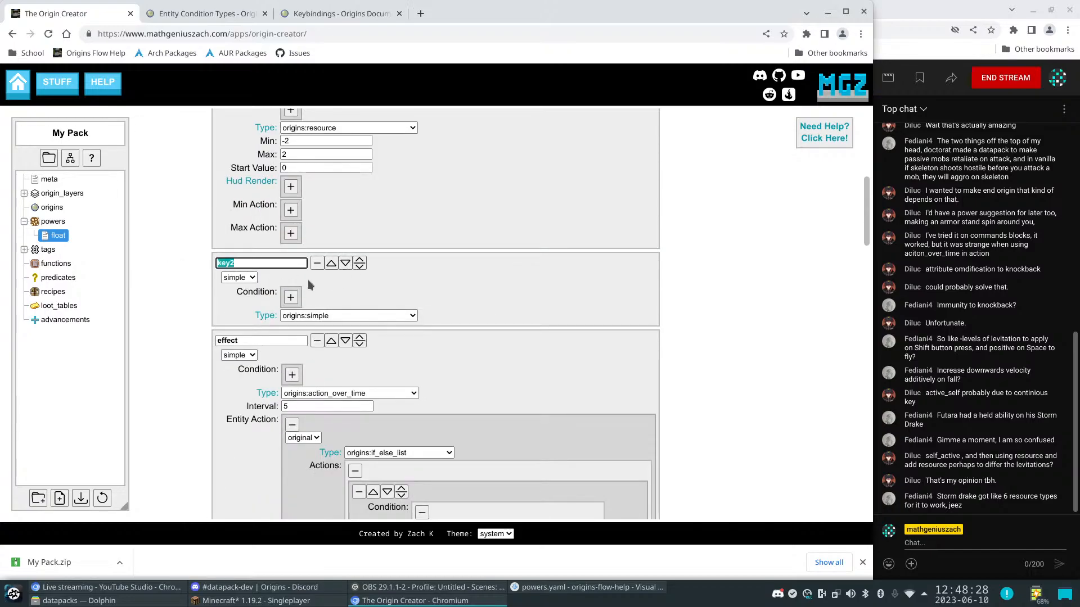
text(up)
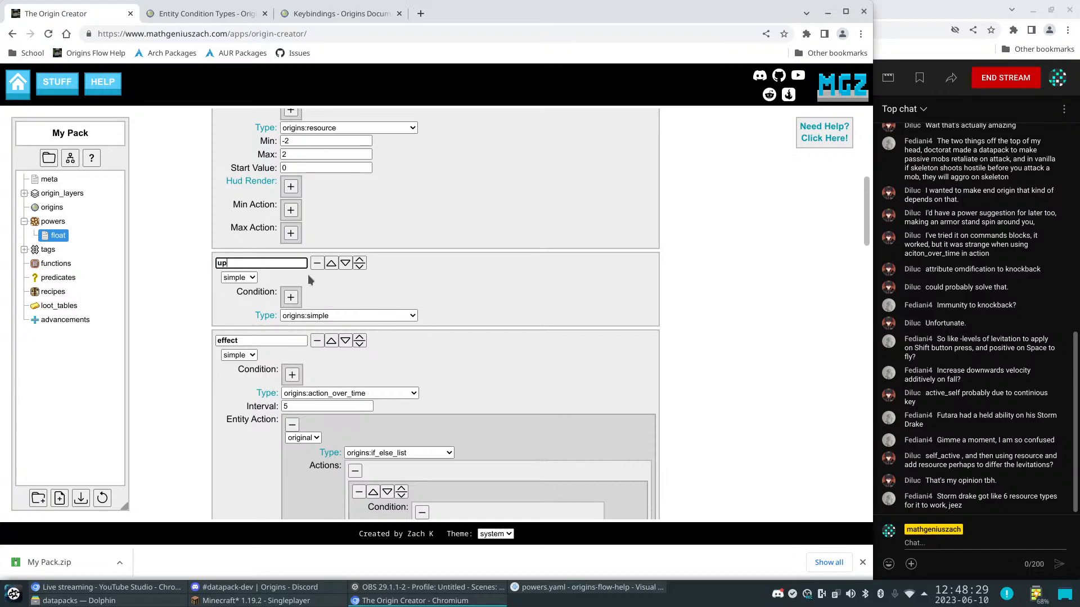
Set the up sub-power's type to origins:active_self and add a key definition to it
click(321, 315)
scroll(326, 360, down, 10)
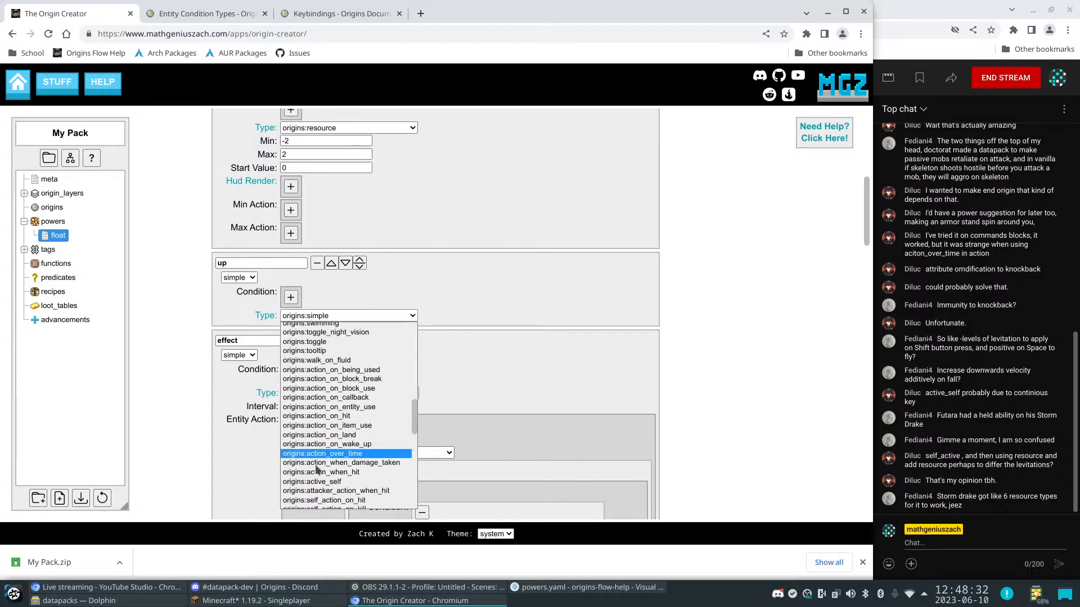
click(319, 482)
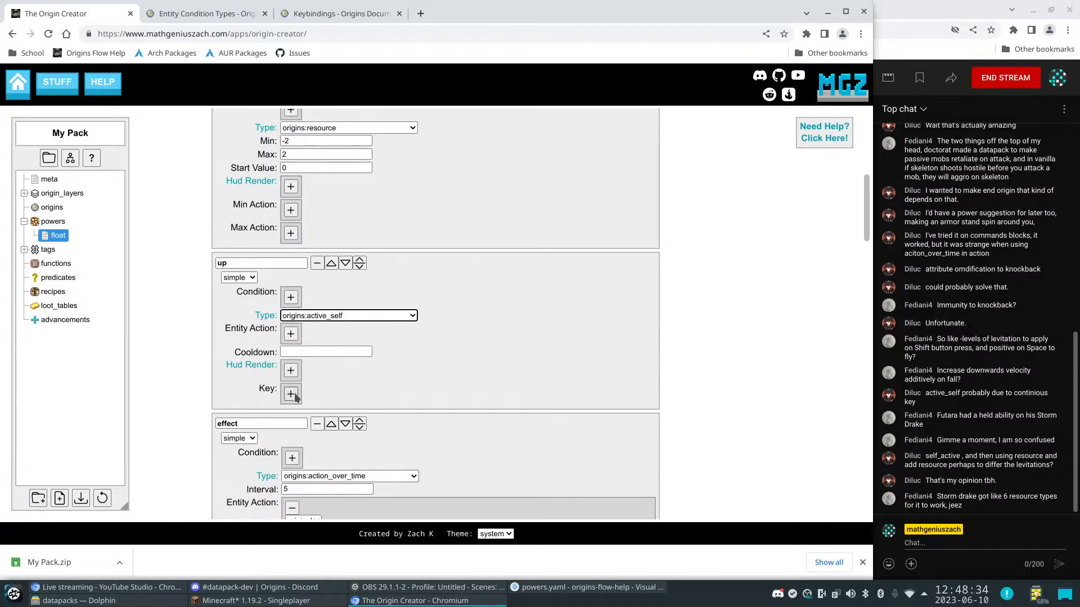
click(291, 394)
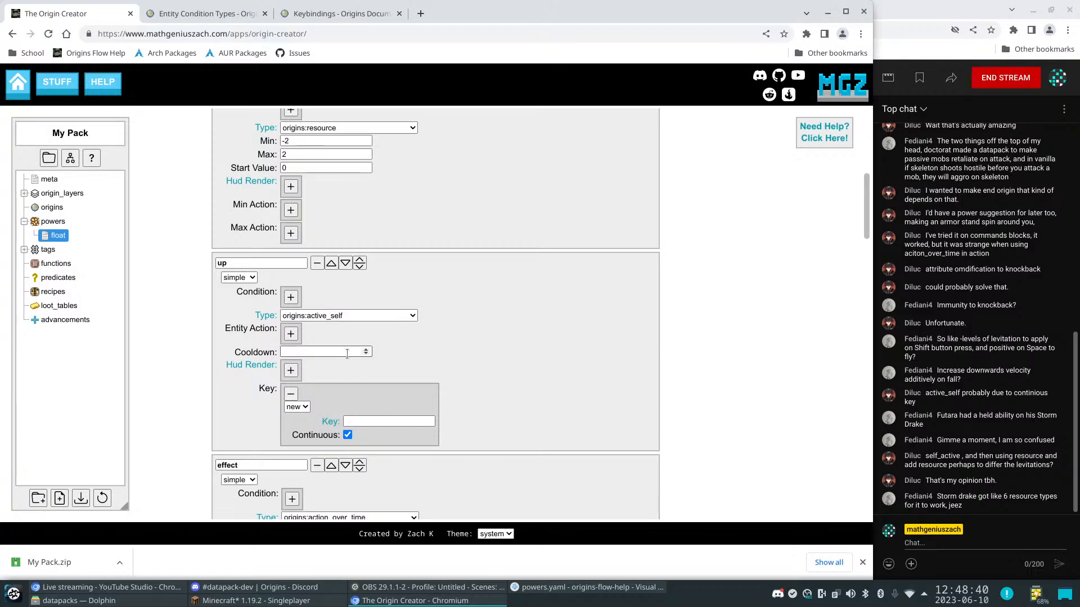
mouse_move(263, 349)
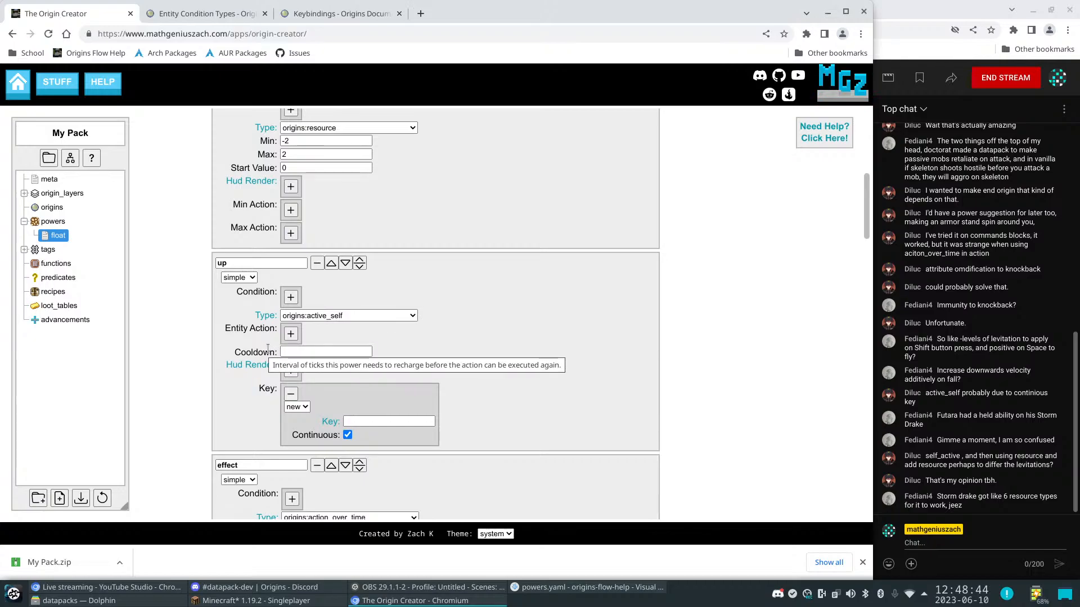
Set the up sub-power's key to key.jump, copied from the Jump row of the Origins keybindings documentation
click(315, 352)
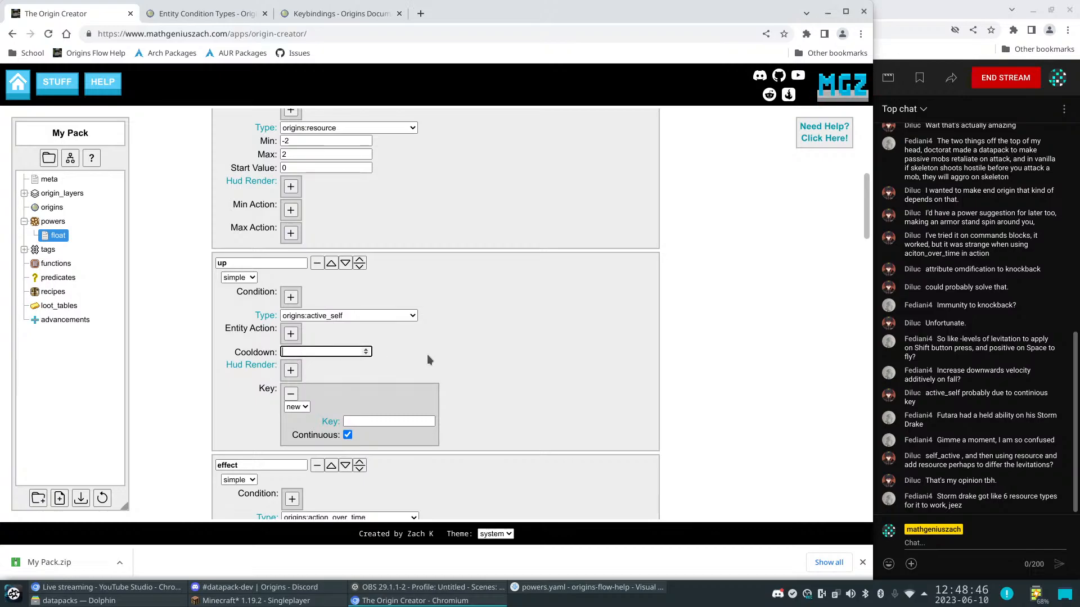
click(322, 13)
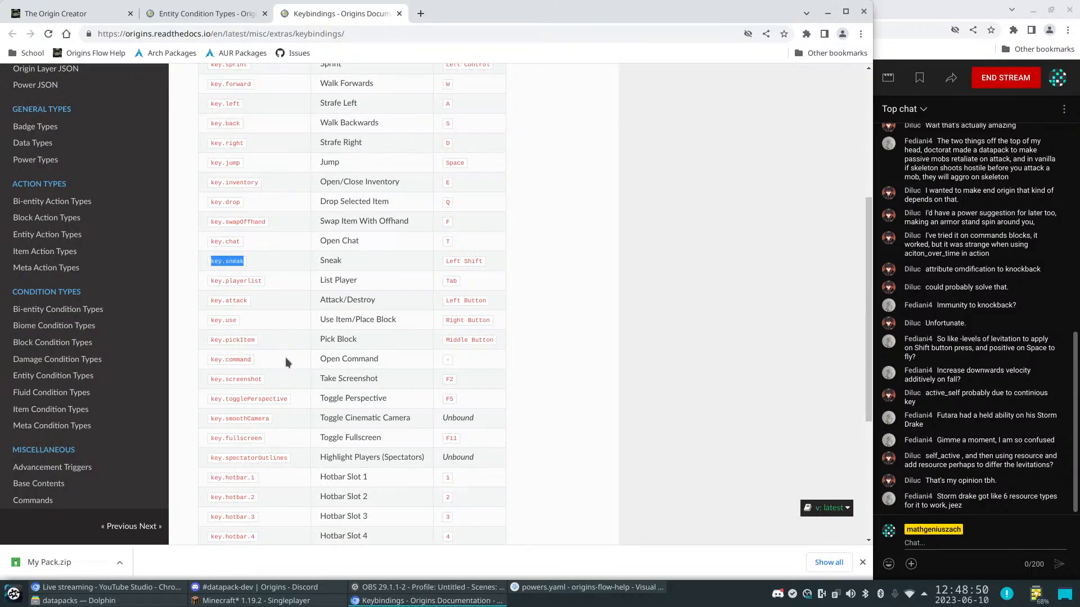
scroll(285, 356, up, 2)
double_click(221, 297)
key(ctrl+c)
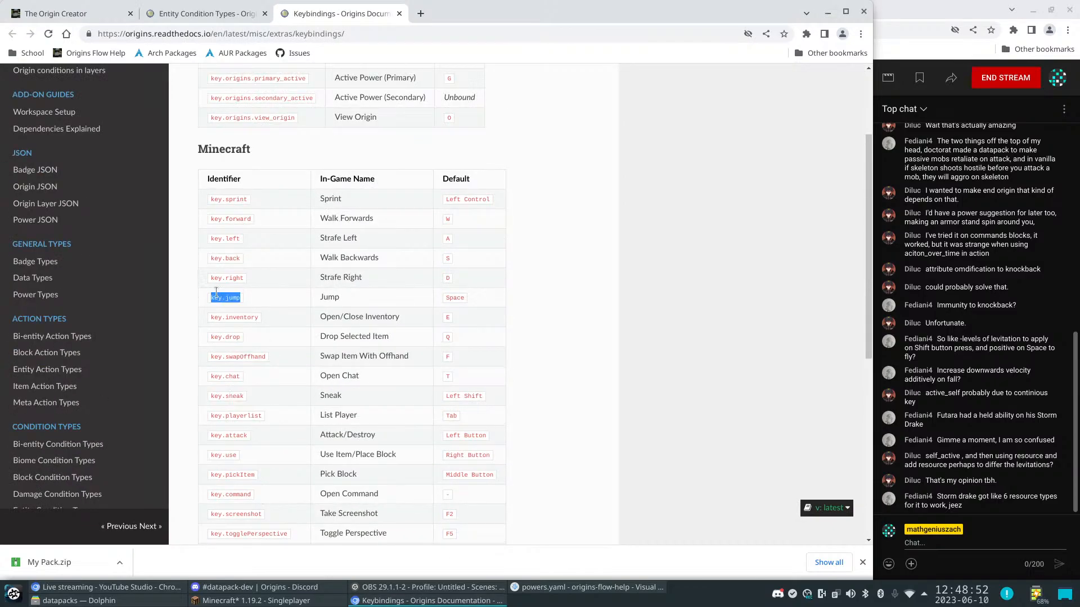
click(75, 8)
click(393, 421)
key(ctrl+v)
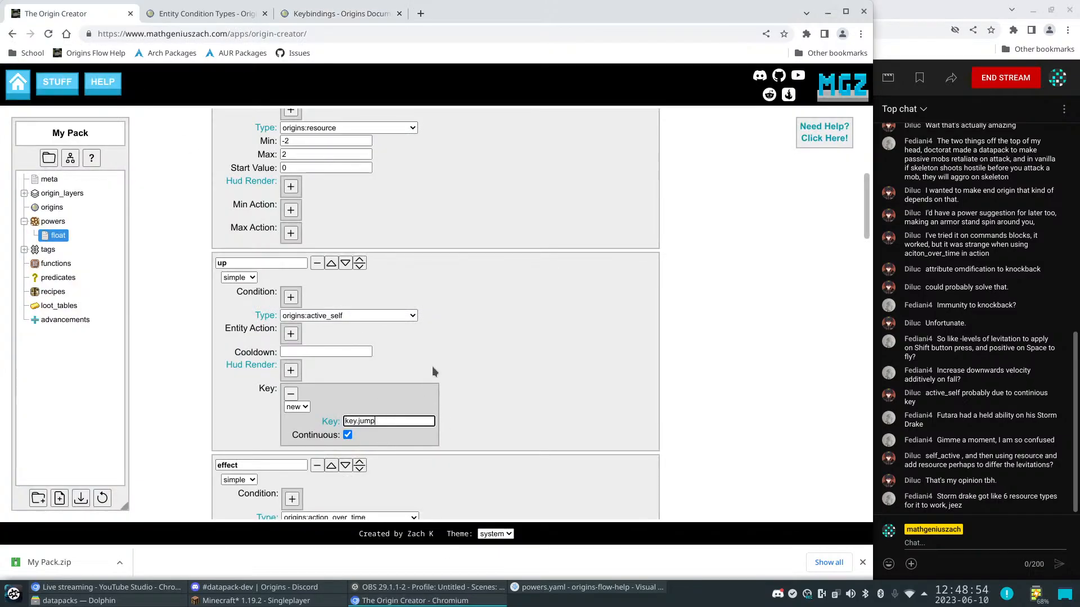
click(675, 388)
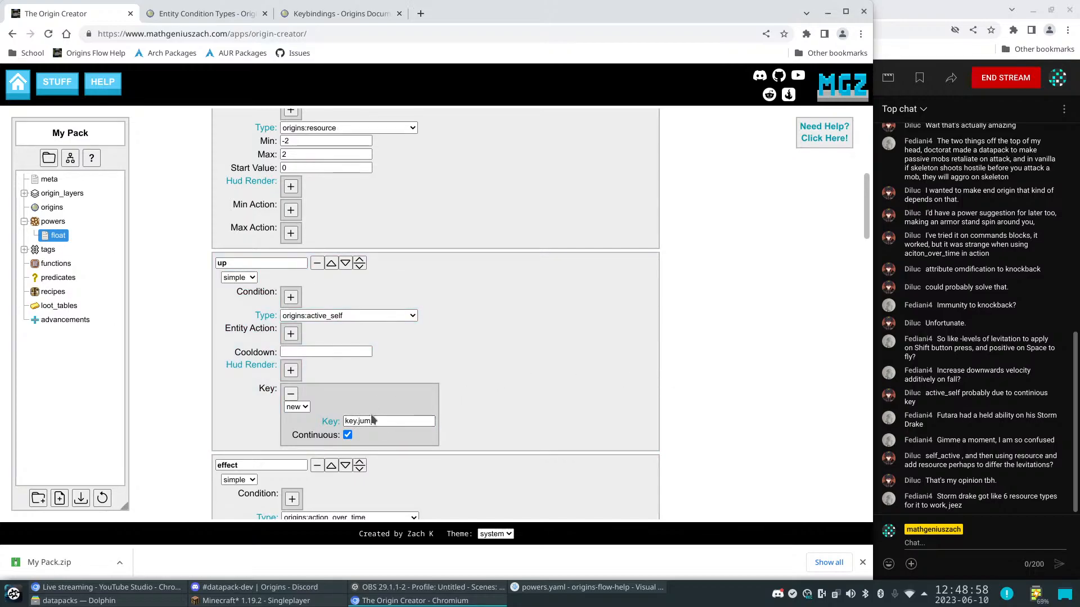
click(314, 352)
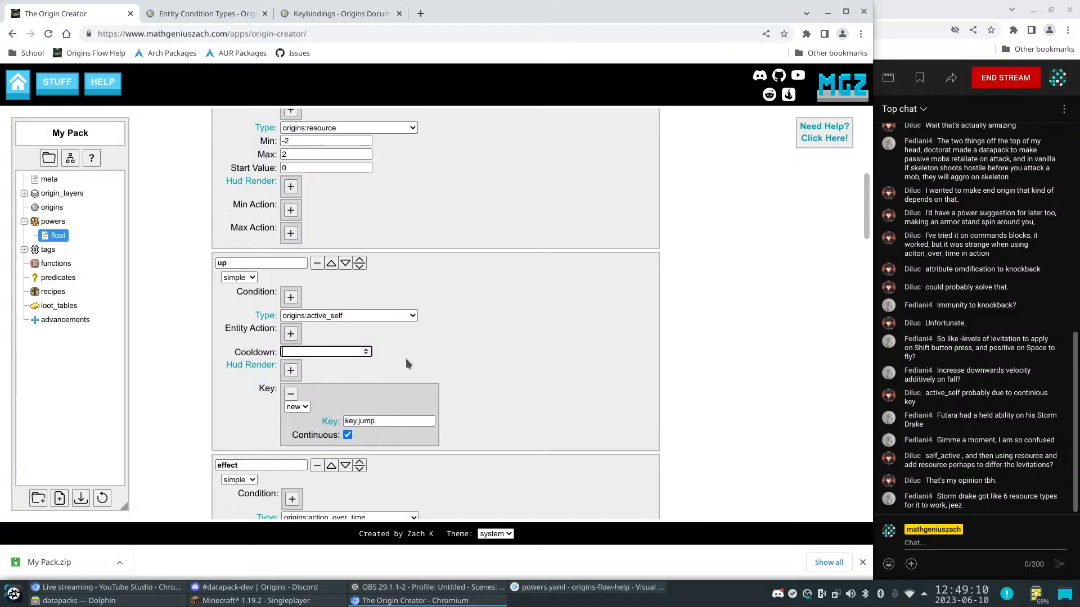
text(20)
key(BackSpace)
key(BackSpace)
Widen the resource sub-power's range to a max of 20 and a min of -20
click(337, 154)
text(0)
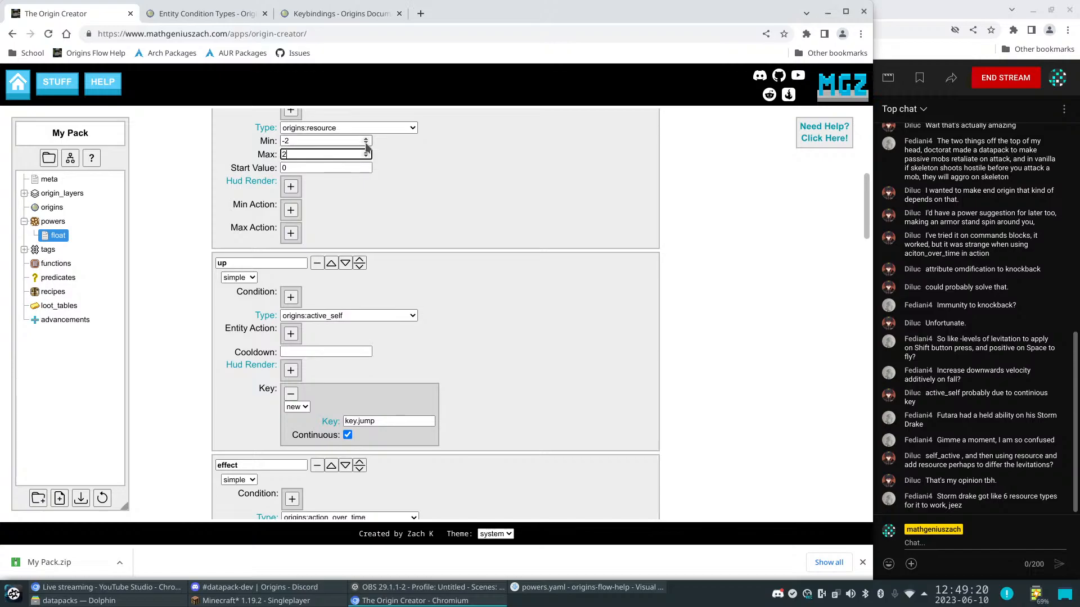
click(308, 139)
text(0)
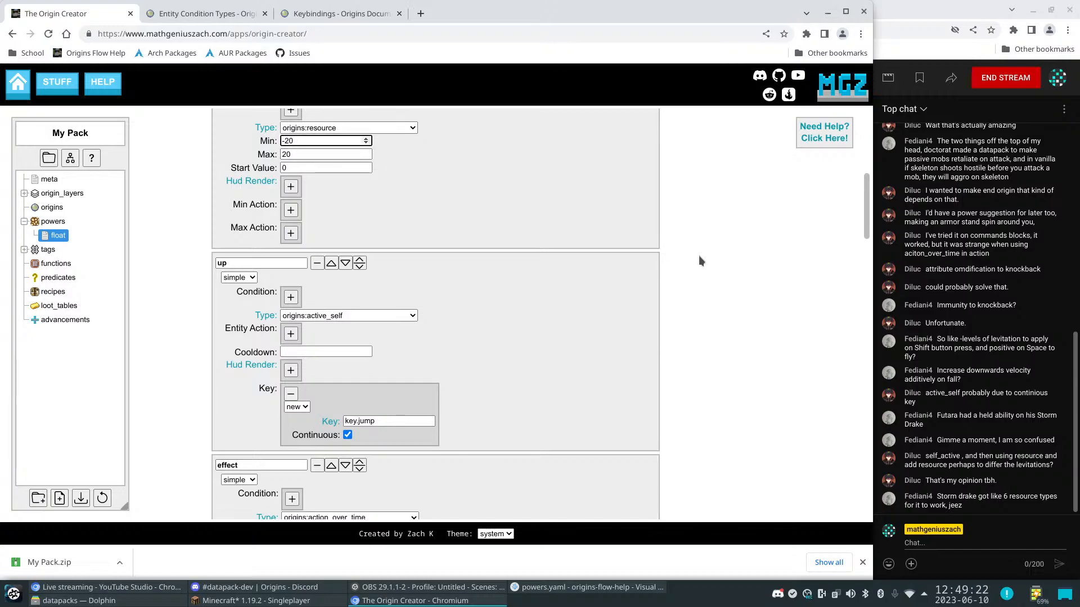
Set the first if_else_list entry's resource comparison to <= and its compare-to value to -15
scroll(720, 323, down, 5)
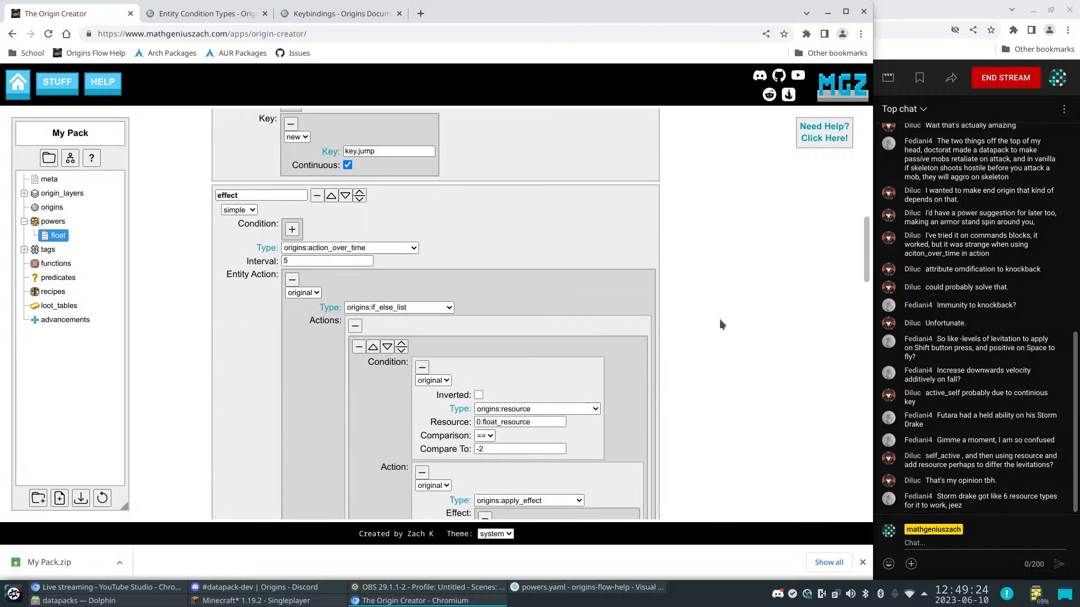
scroll(720, 324, down, 2)
click(485, 301)
click(485, 329)
click(487, 313)
key(BackSpace)
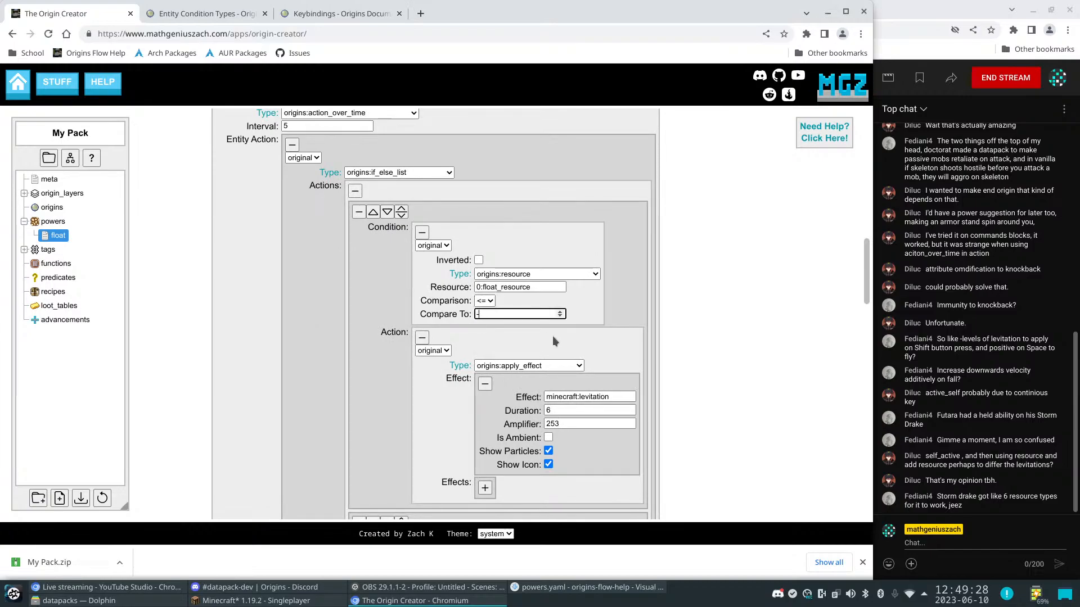
text(15)
click(723, 332)
Set the second if_else_list entry's resource comparison to <= and its compare-to value to -5
scroll(704, 412, down, 5)
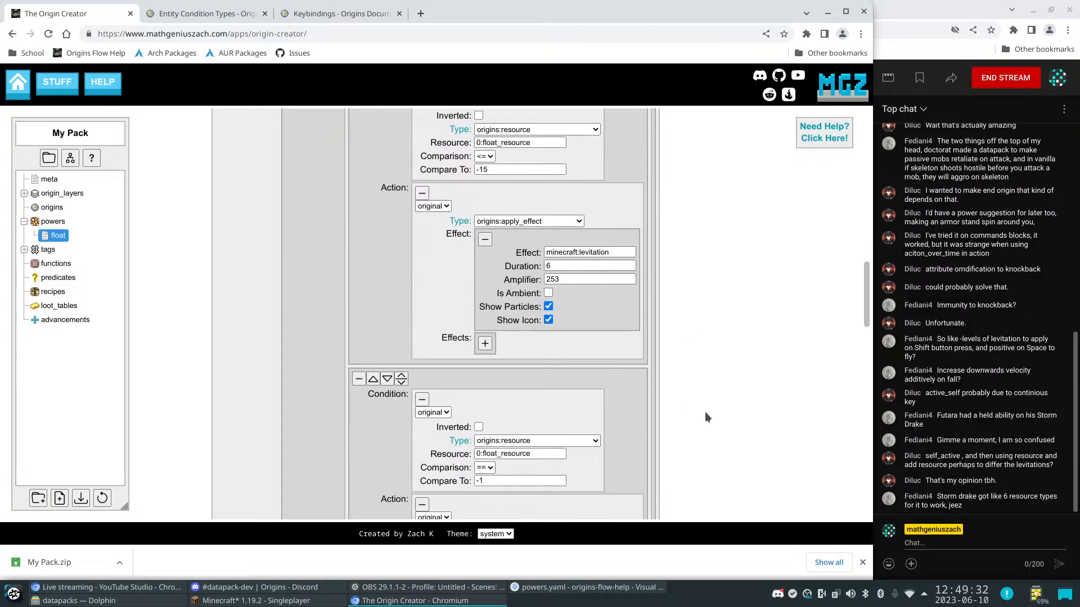
click(501, 384)
click(484, 371)
click(486, 392)
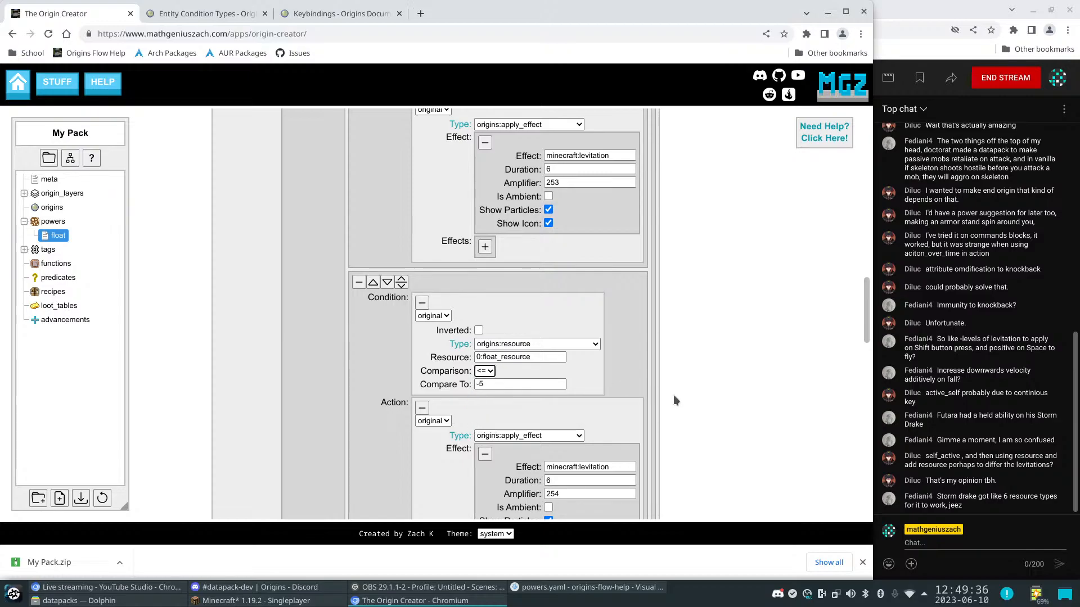
Set the first if_else_list entry's compare-to value to -20
scroll(708, 377, down, 3)
scroll(708, 376, down, 2)
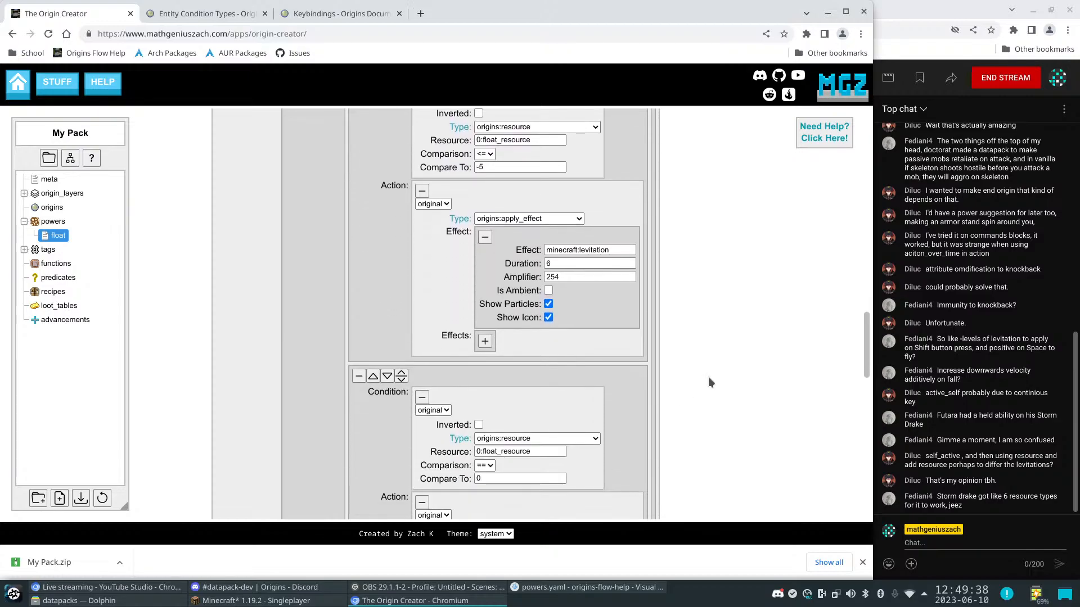
scroll(636, 382, down, 1)
scroll(687, 316, up, 15)
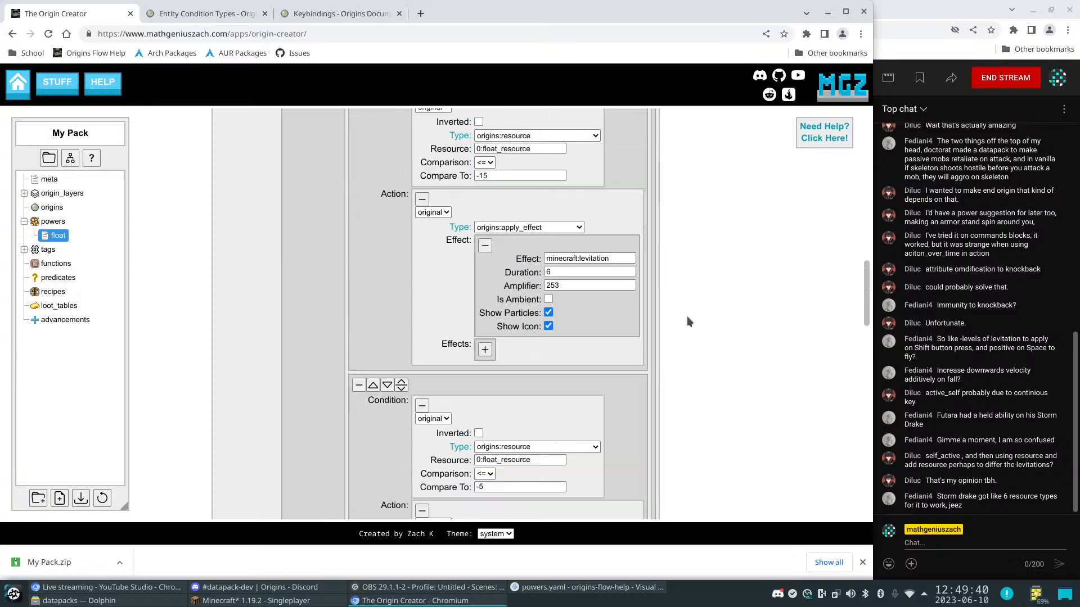
scroll(687, 316, down, 3)
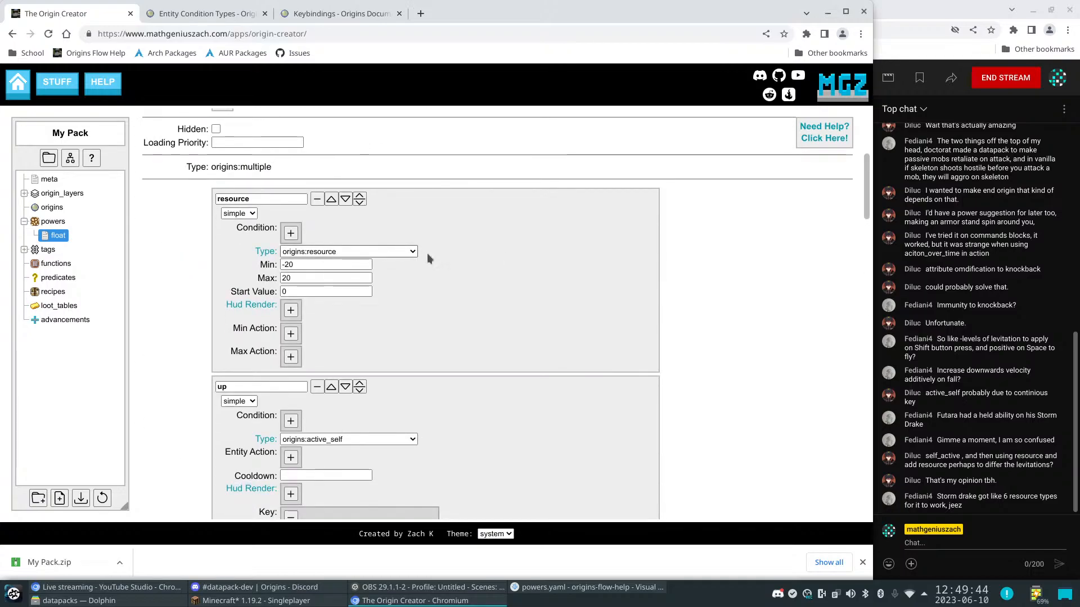
scroll(543, 325, down, 2)
scroll(542, 319, down, 10)
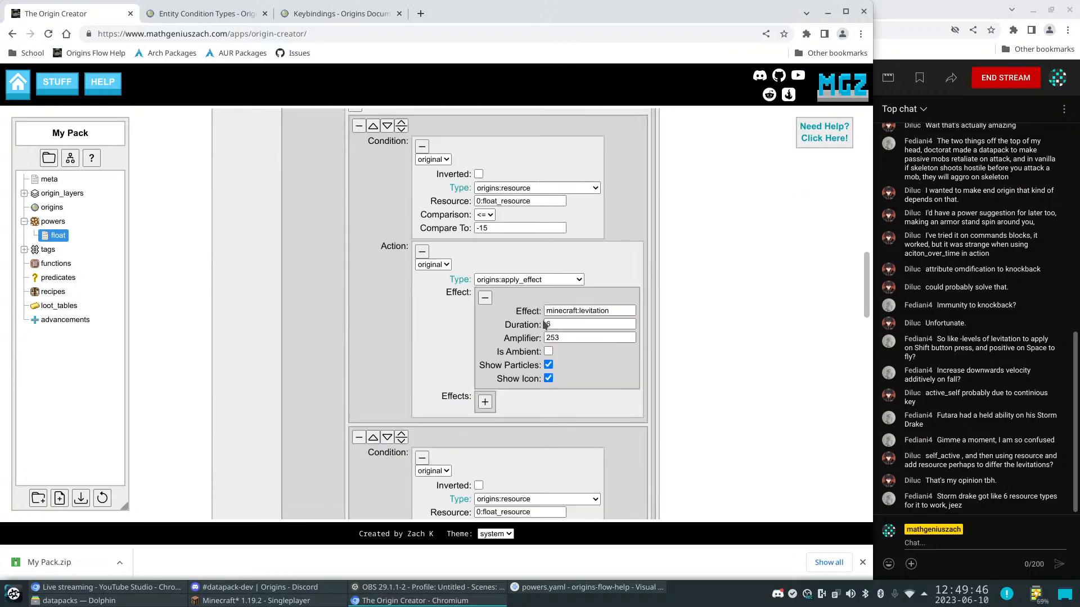
scroll(543, 325, up, 1)
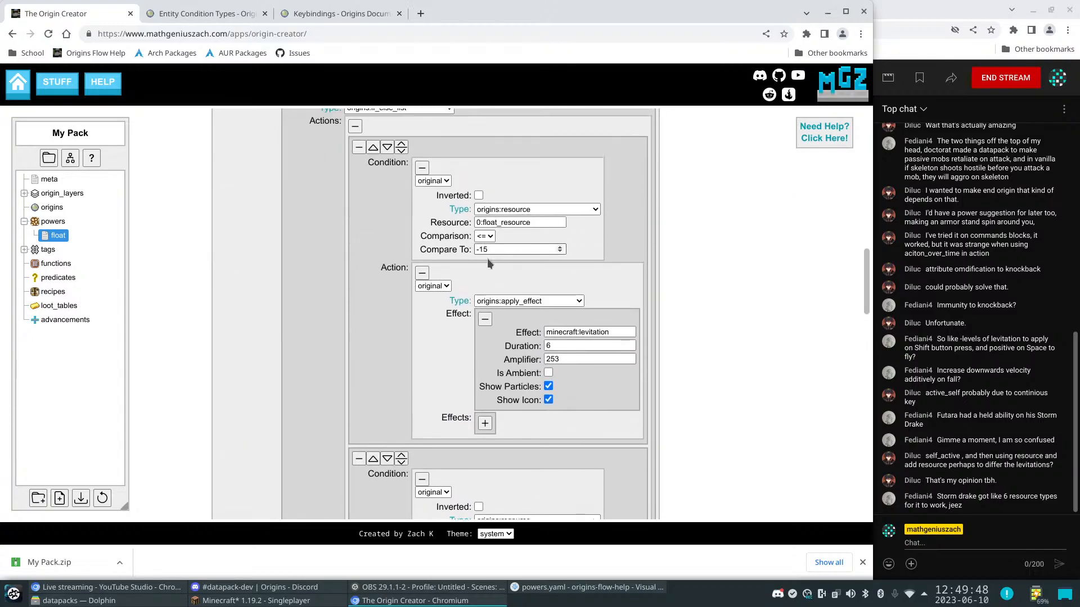
click(502, 249)
key(BackSpace)
key(BackSpace)
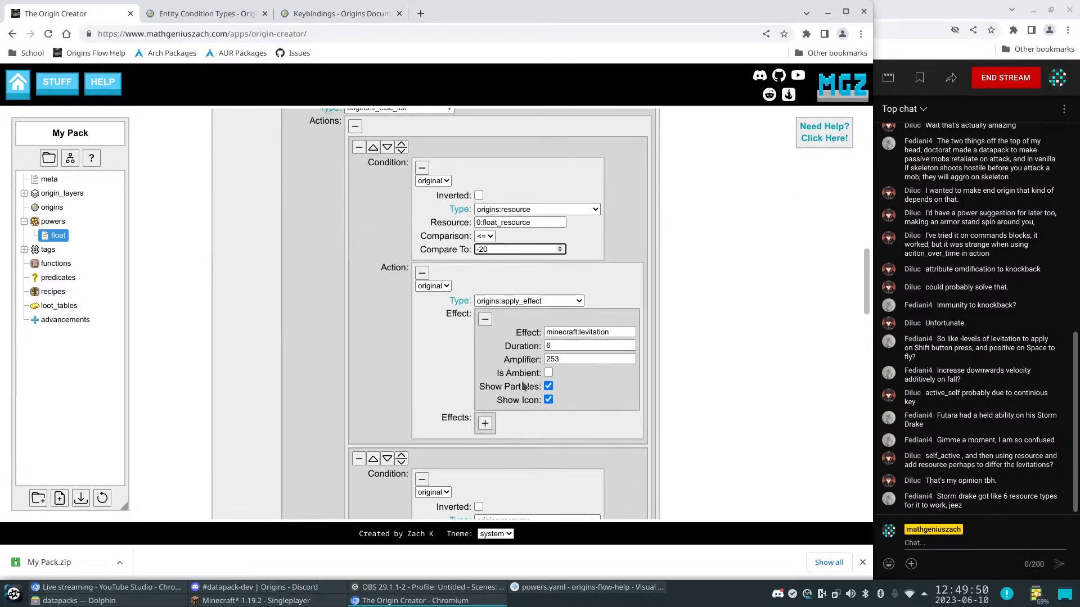
Set the second if_else_list entry's compare-to value to -10
scroll(521, 380, down, 6)
click(495, 365)
key(BackSpace)
key(BackSpace)
text(10)
click(711, 393)
Set the resource sub-power's max value to 40
scroll(711, 393, down, 7)
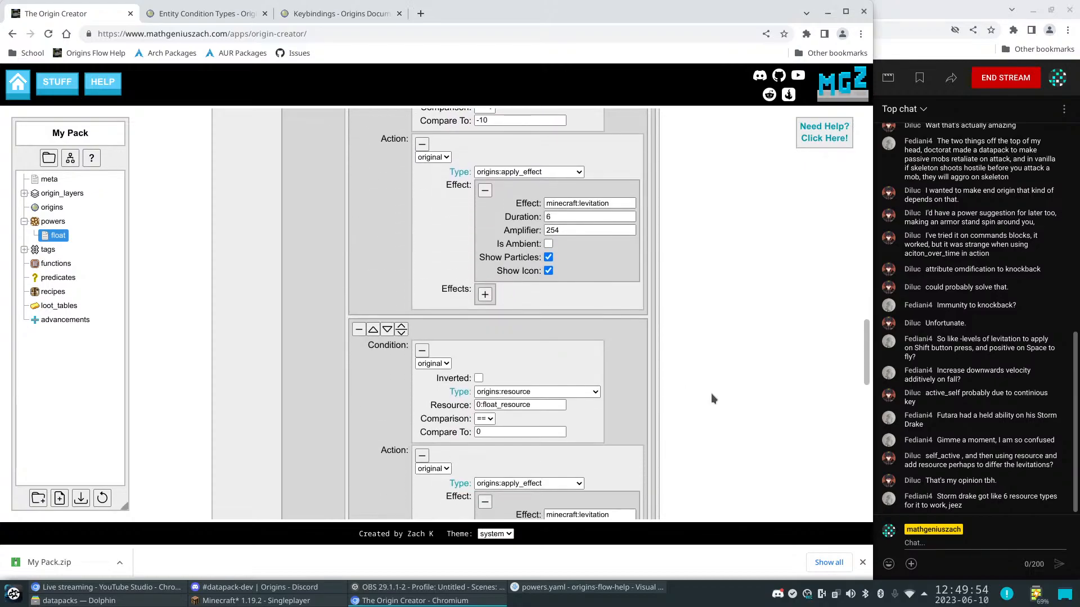
scroll(711, 394, down, 2)
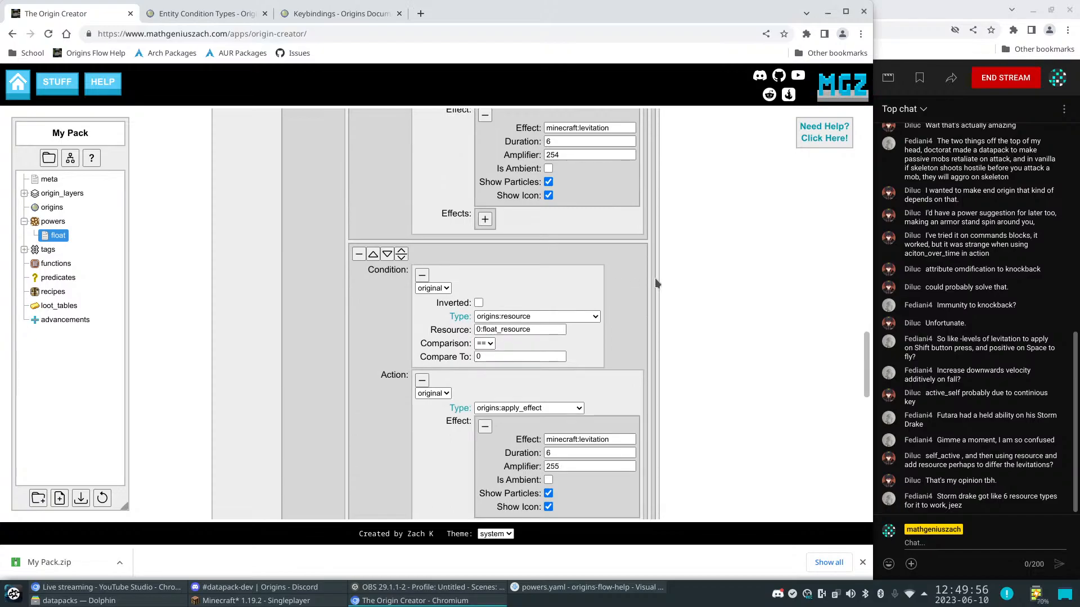
scroll(655, 278, up, 20)
scroll(279, 405, down, 5)
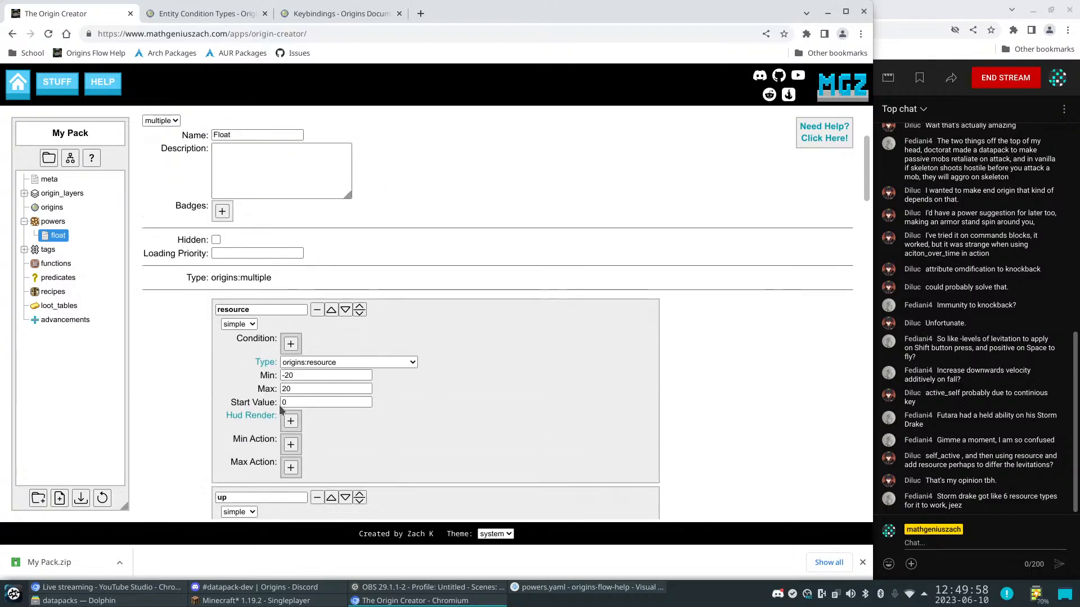
click(305, 376)
key(BackSpace)
key(BackSpace)
text(40)
click(304, 364)
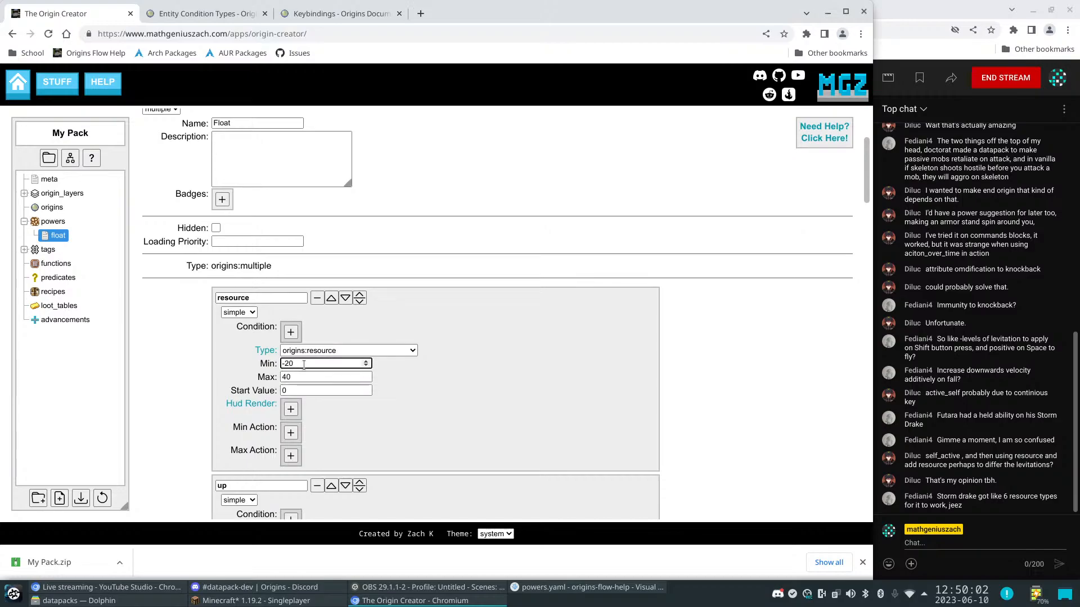
text(40)
scroll(801, 424, down, 10)
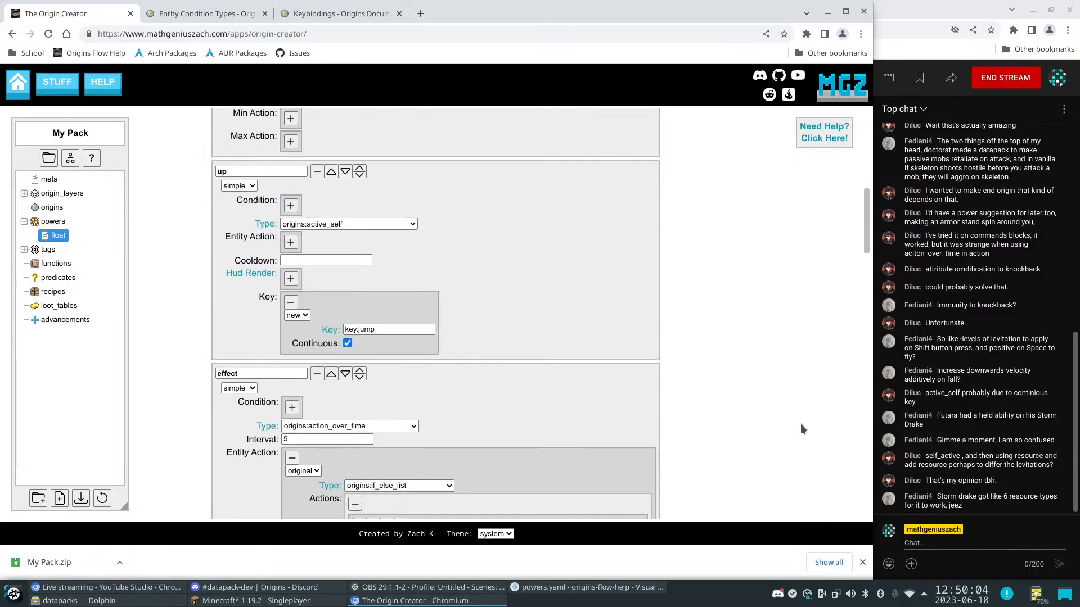
click(516, 366)
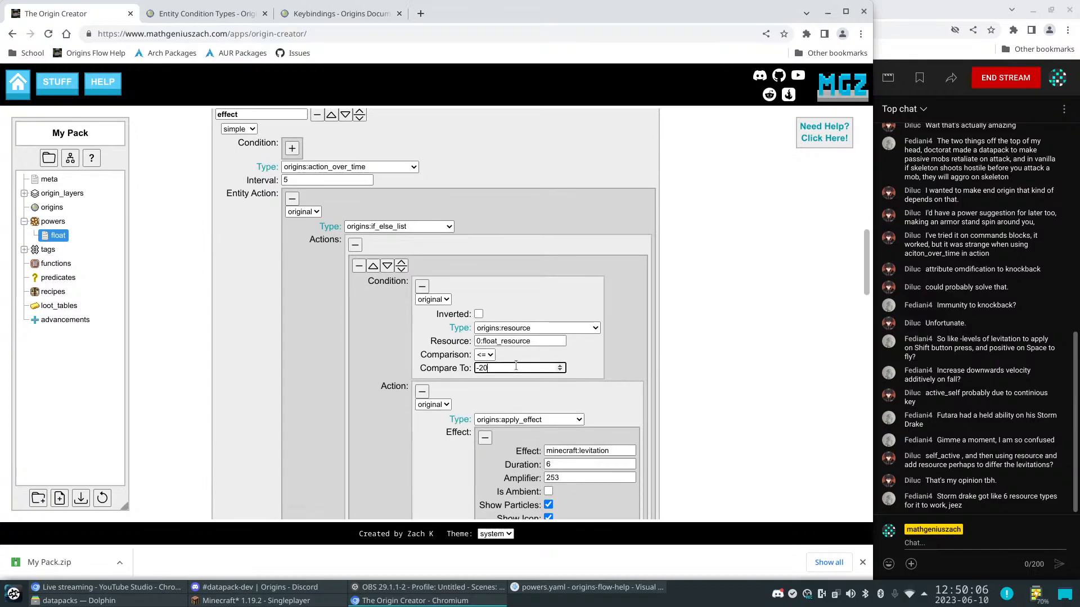
key(BackSpace)
text(1)
scroll(646, 393, down, 2)
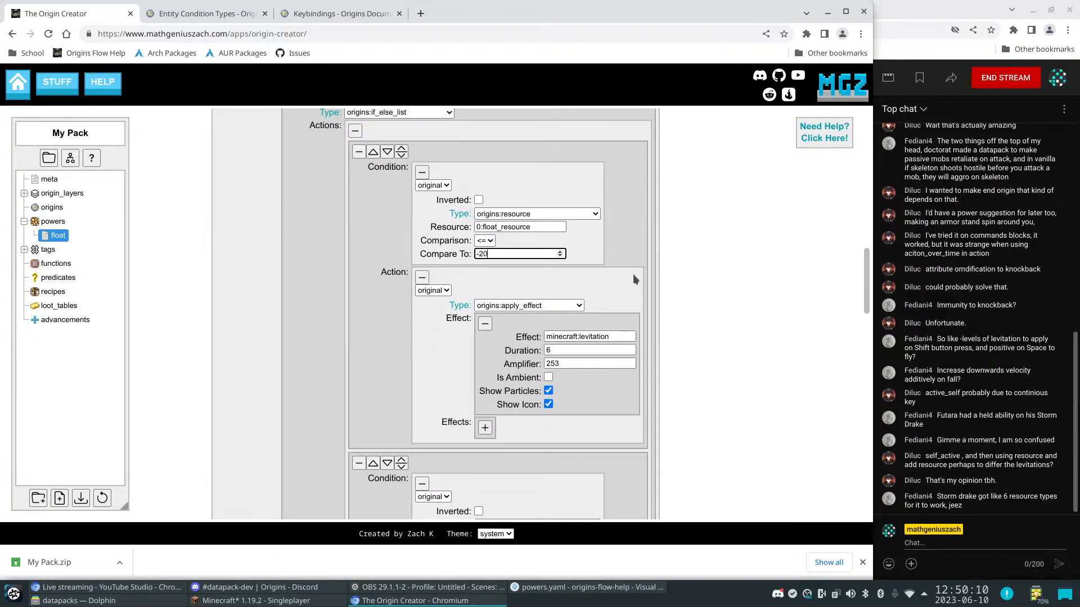
click(733, 243)
scroll(733, 242, up, 12)
click(303, 283)
click(301, 296)
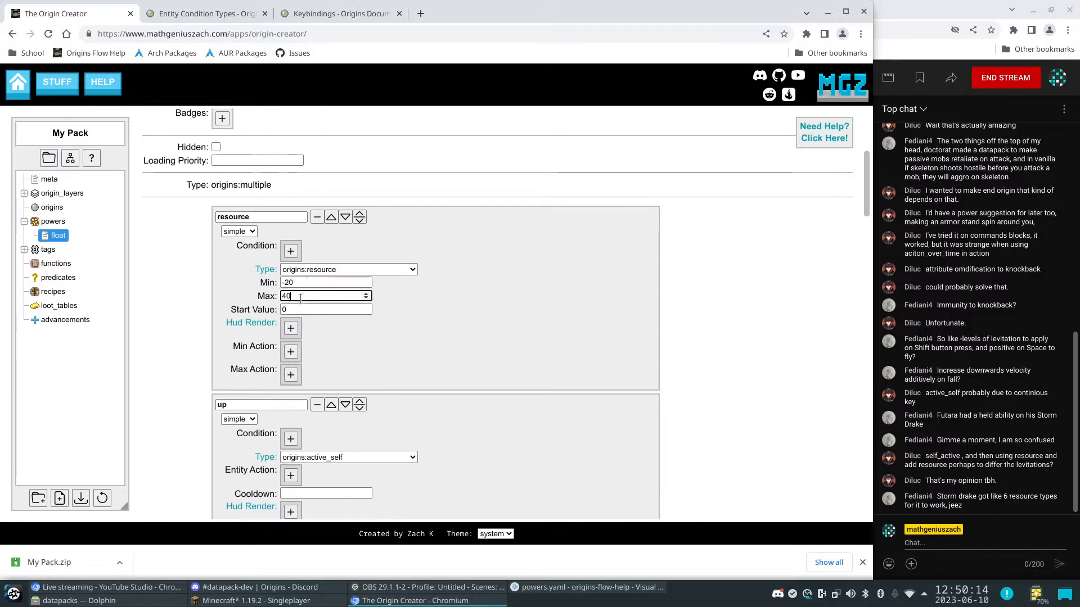
click(802, 407)
Set the second if_else_list entry's compare-to value to 0
scroll(802, 407, down, 10)
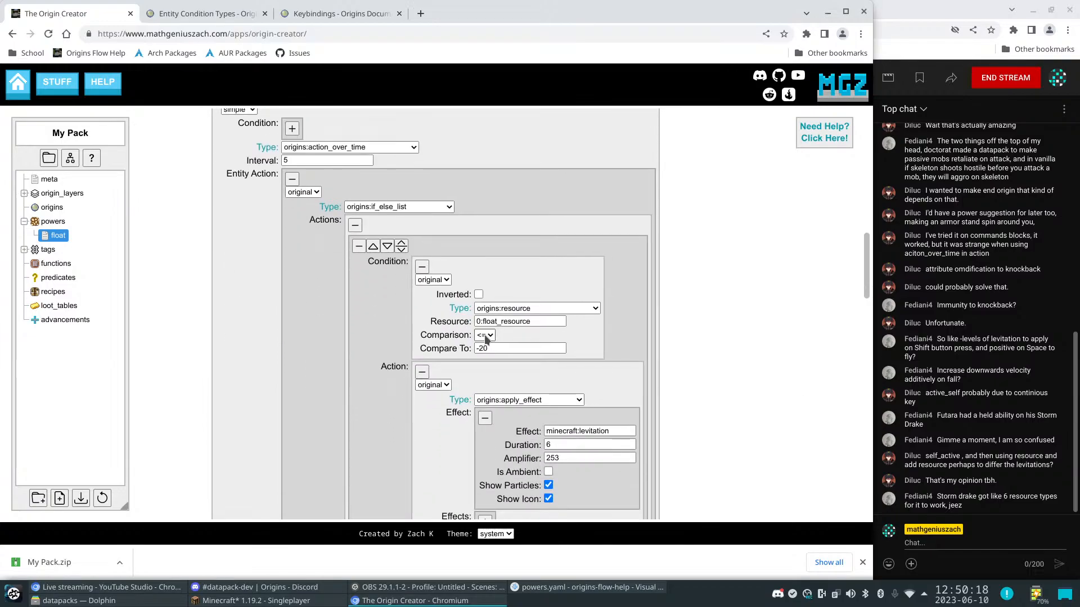
scroll(704, 387, down, 3)
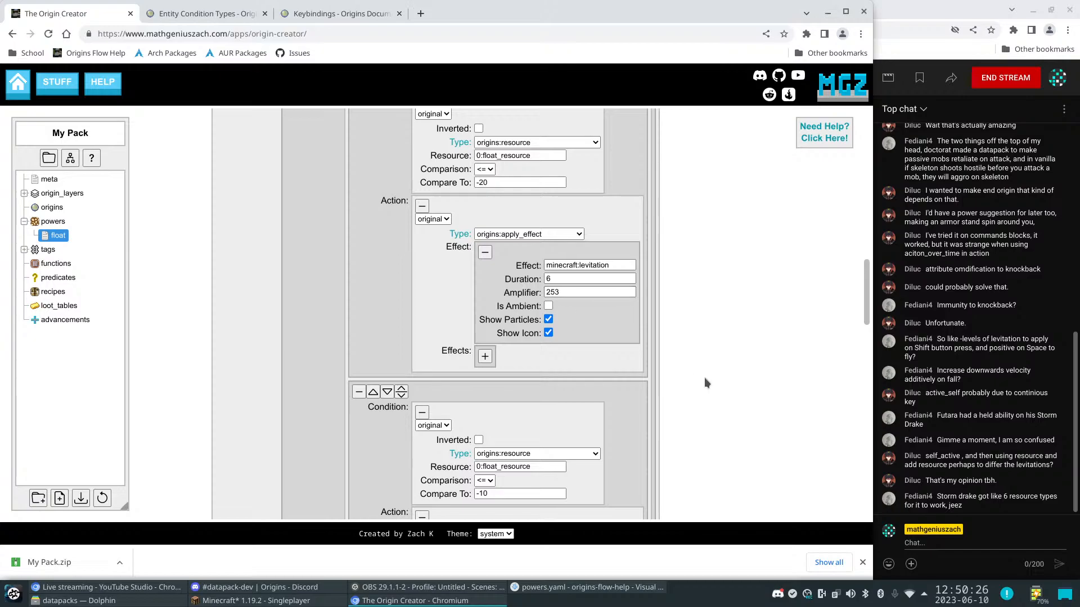
scroll(717, 400, down, 3)
click(514, 347)
key(BackSpace)
key(BackSpace)
text(0)
click(677, 360)
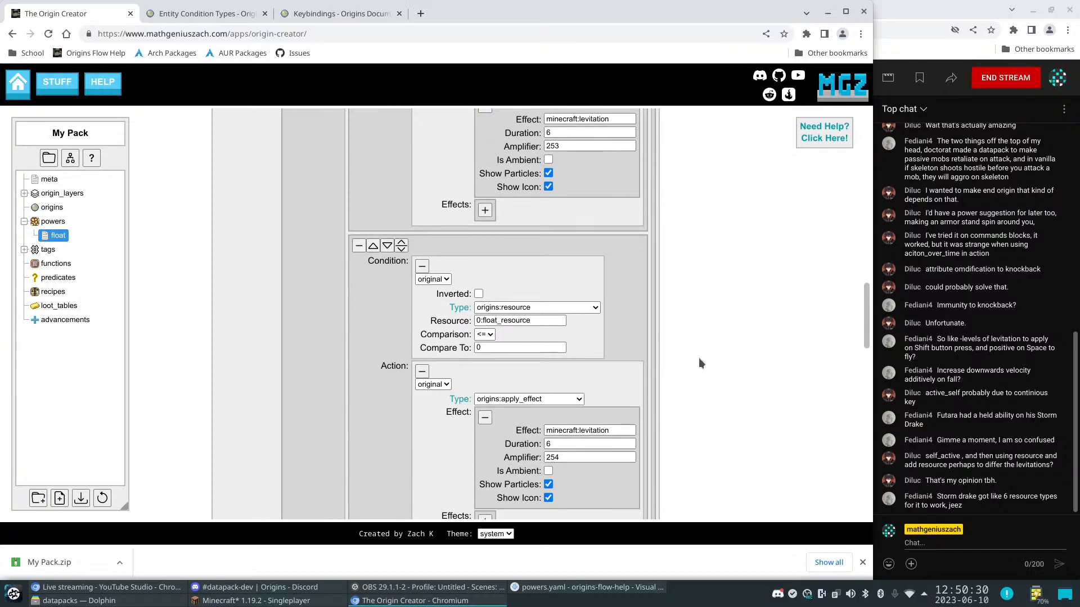
Examine the comparisons, compare-to values and levitation amplifiers of the second through fourth if_else_list entries
scroll(698, 358, down, 3)
scroll(666, 340, down, 3)
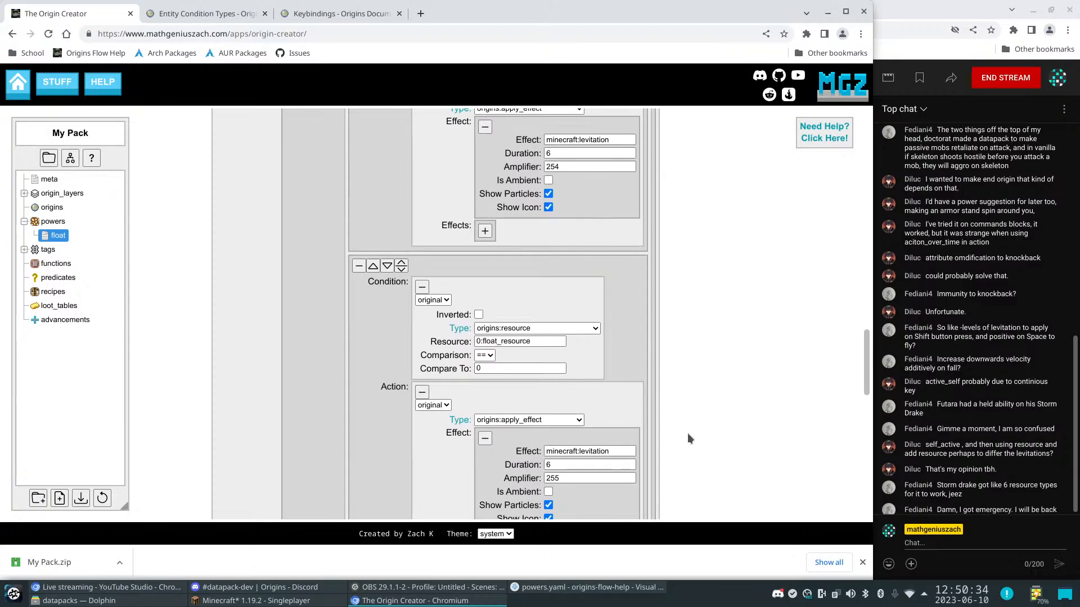
scroll(687, 433, down, 3)
scroll(687, 433, up, 1)
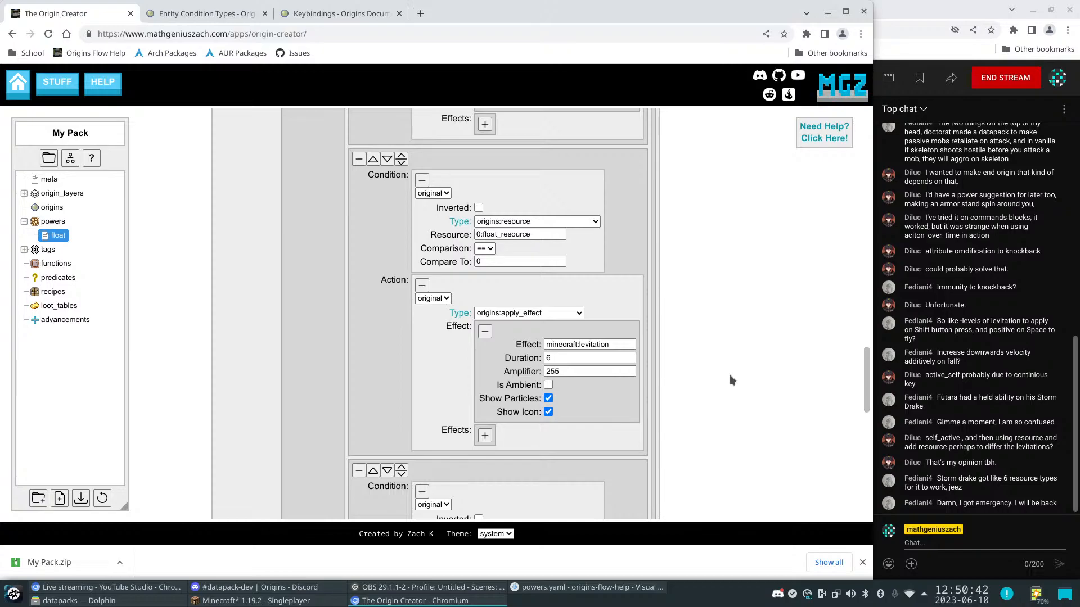
scroll(728, 318, up, 8)
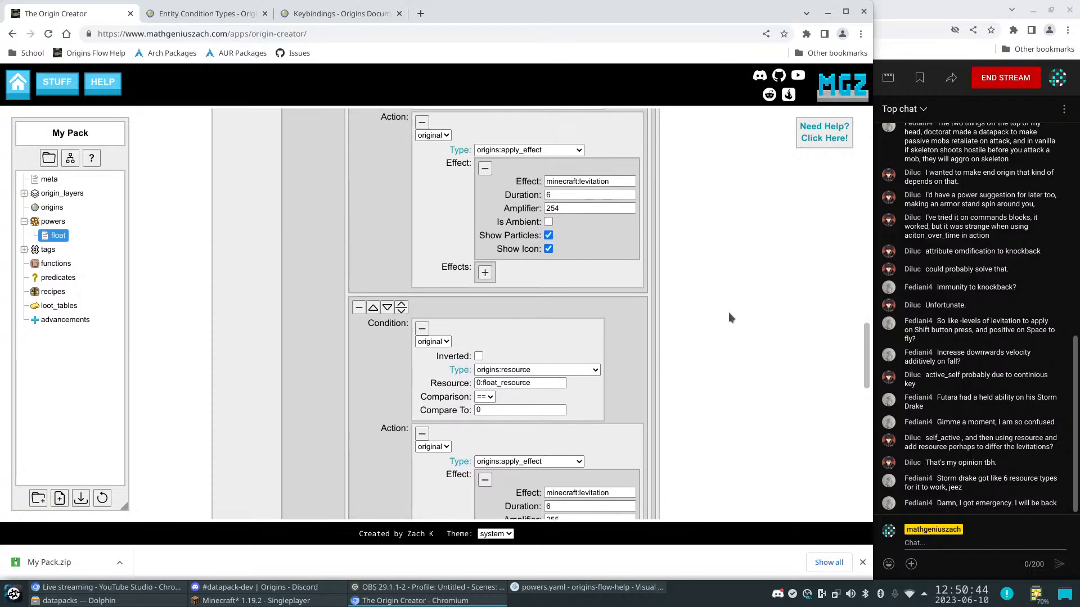
scroll(728, 312, down, 5)
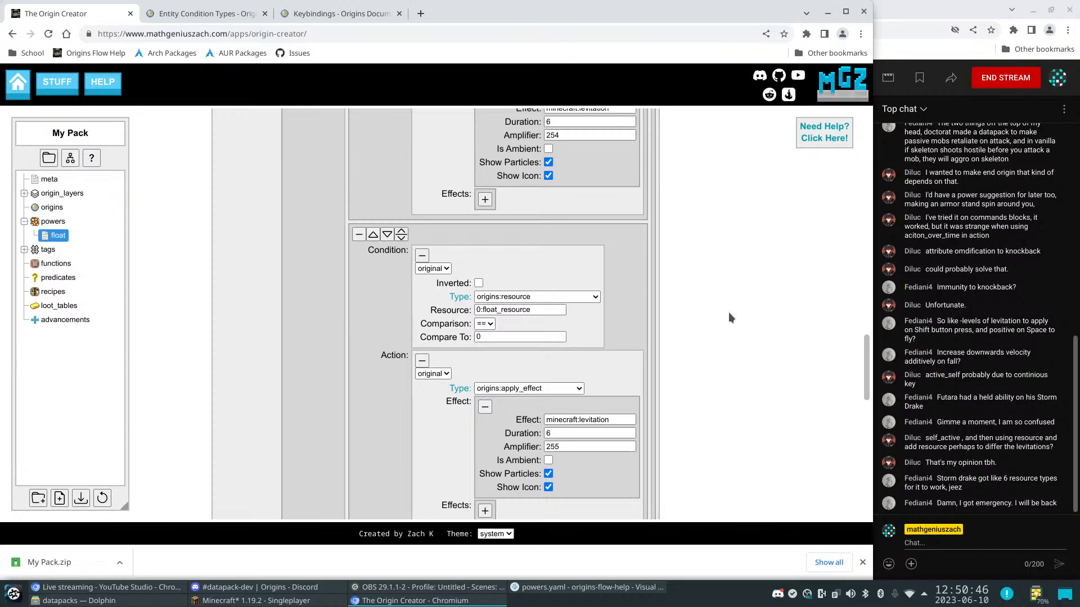
scroll(666, 330, down, 3)
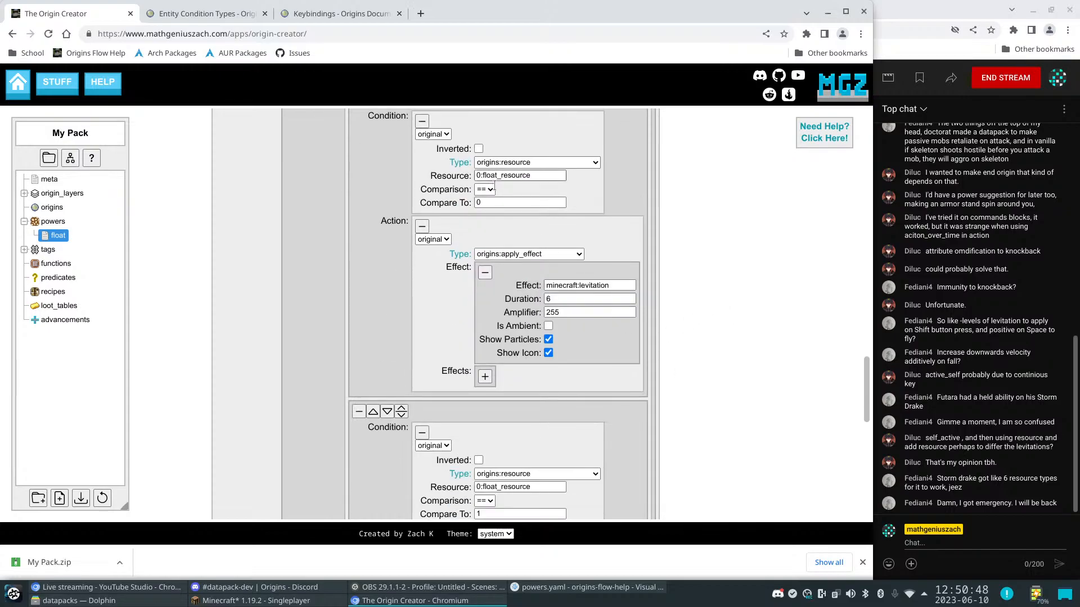
scroll(607, 345, down, 3)
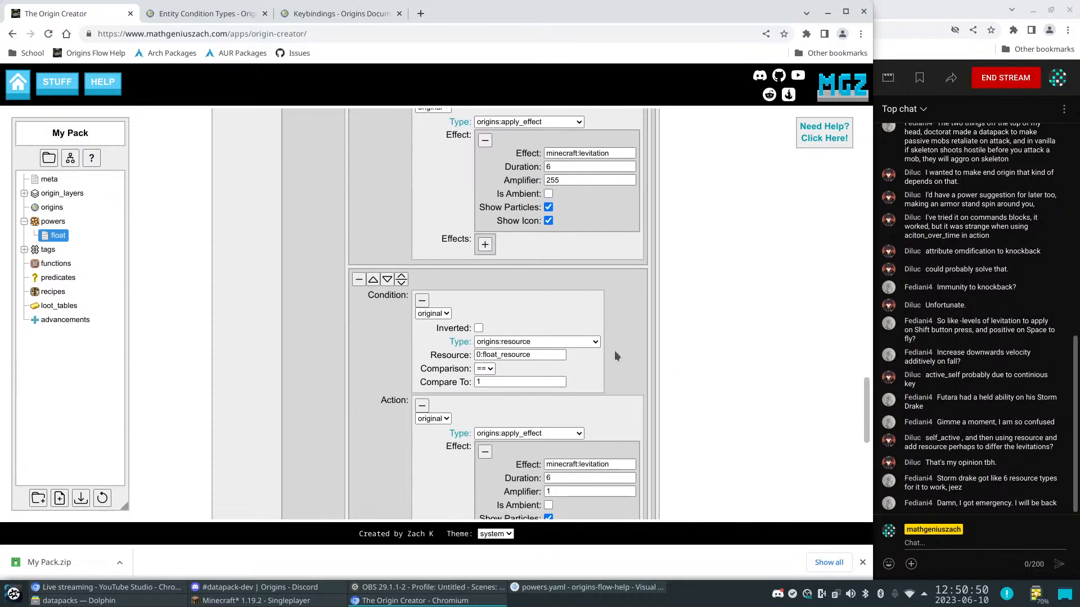
Set the fourth if_else_list entry's resource condition to the > comparison with a compare-to value of 0
click(485, 369)
click(489, 415)
click(485, 369)
click(482, 399)
click(496, 383)
text(1)
Set the second if_else_list entry's resource comparison to <
scroll(728, 365, down, 5)
click(487, 329)
click(483, 340)
click(750, 399)
Set the fifth if_else_list entry's resource condition to the >= comparison with a compare-to value of 20
scroll(750, 399, down, 5)
scroll(751, 399, up, 4)
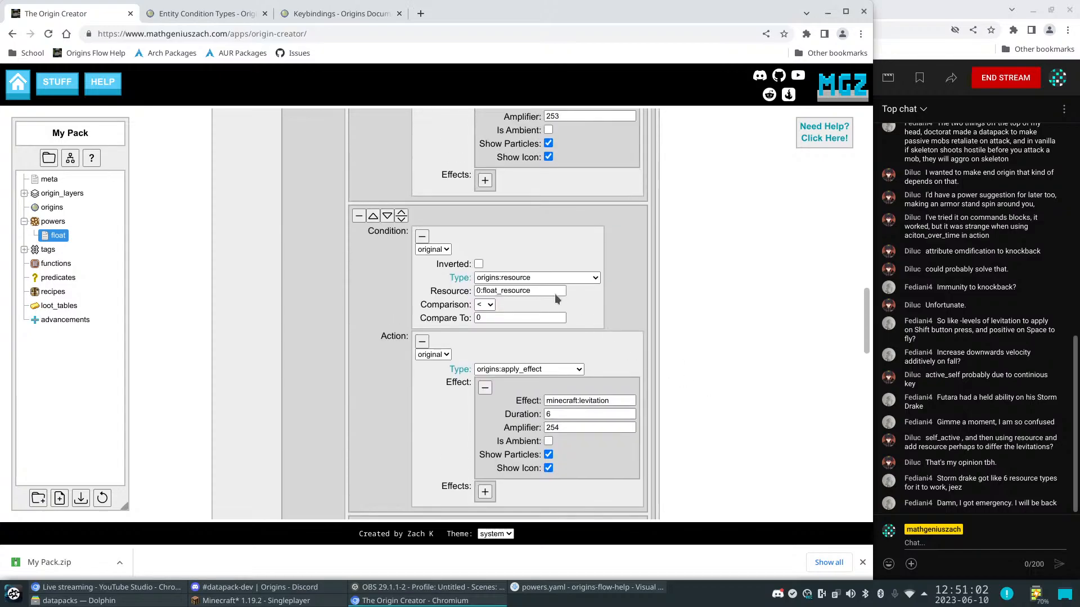
scroll(694, 421, up, 6)
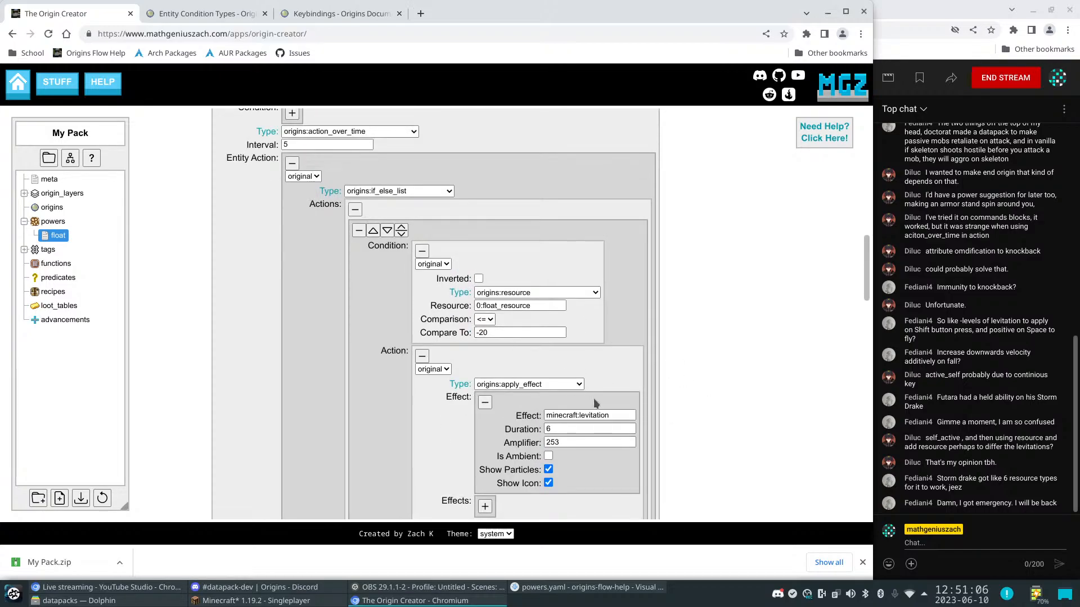
scroll(689, 456, down, 8)
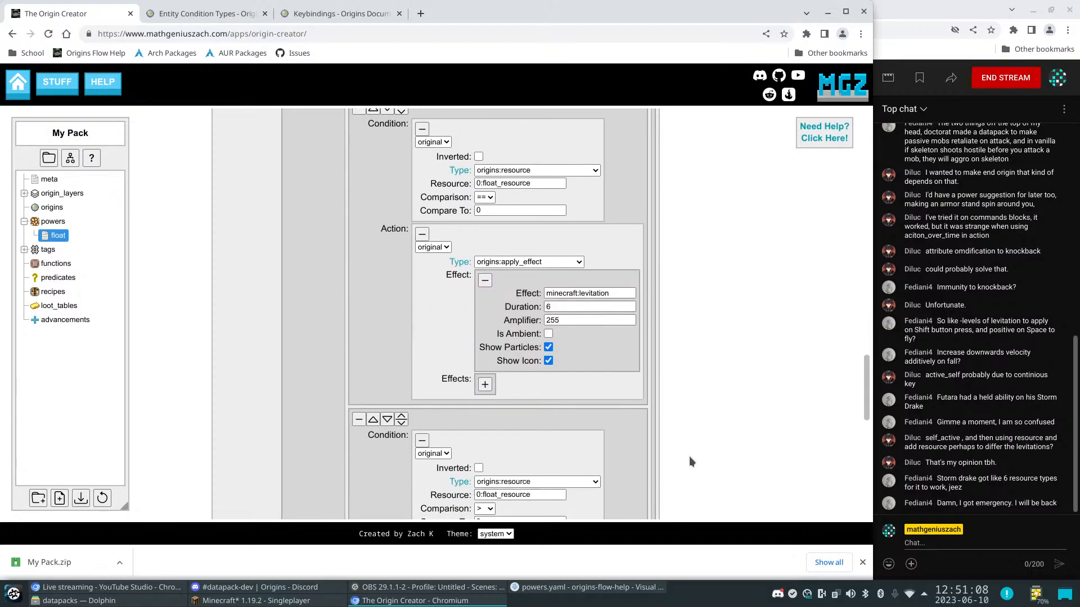
scroll(689, 457, down, 4)
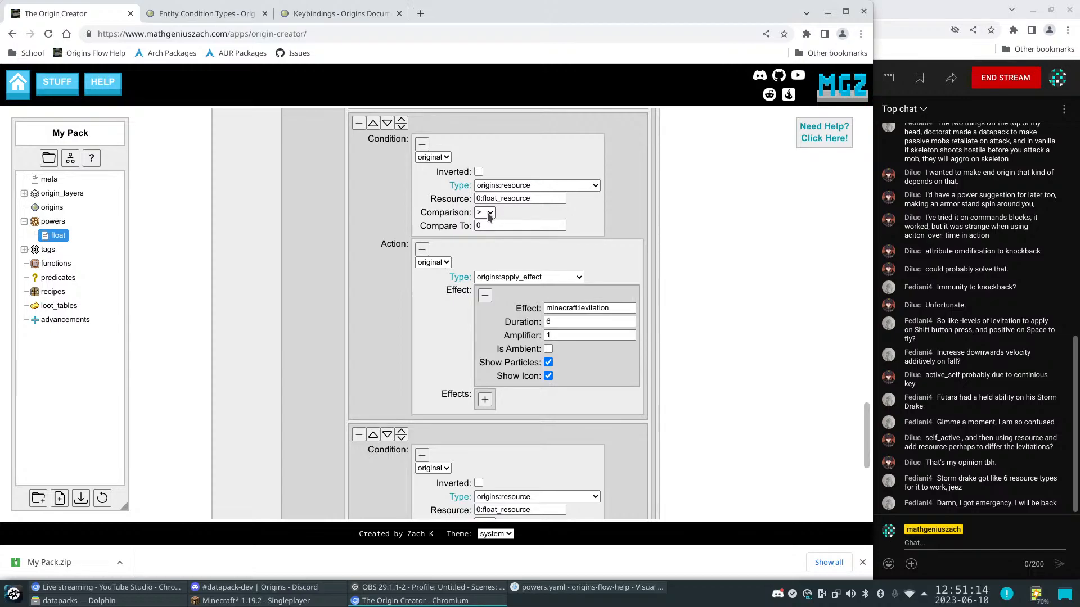
scroll(663, 313, down, 3)
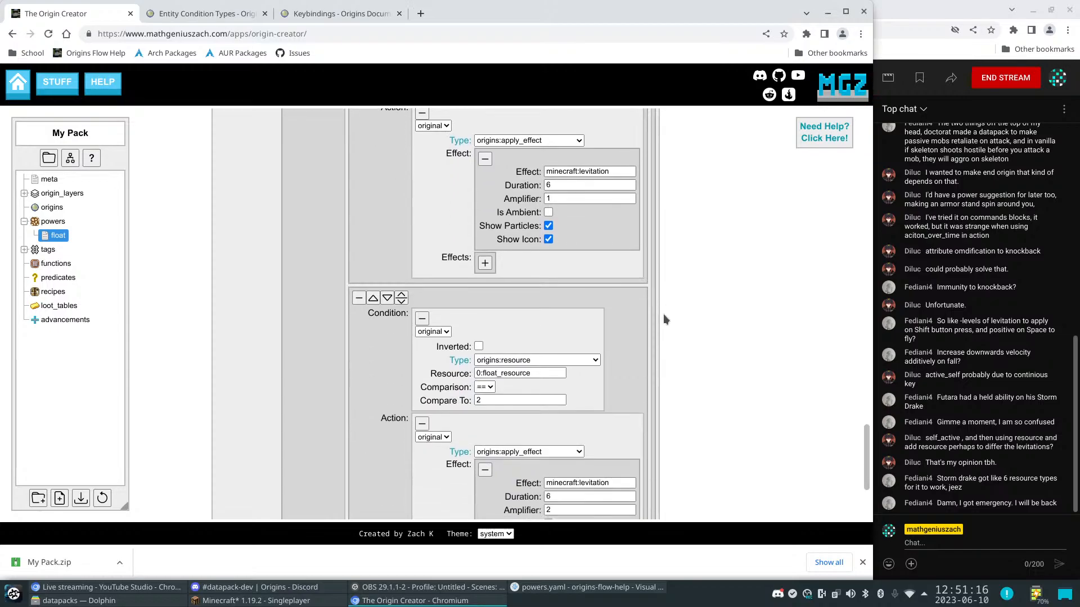
click(484, 385)
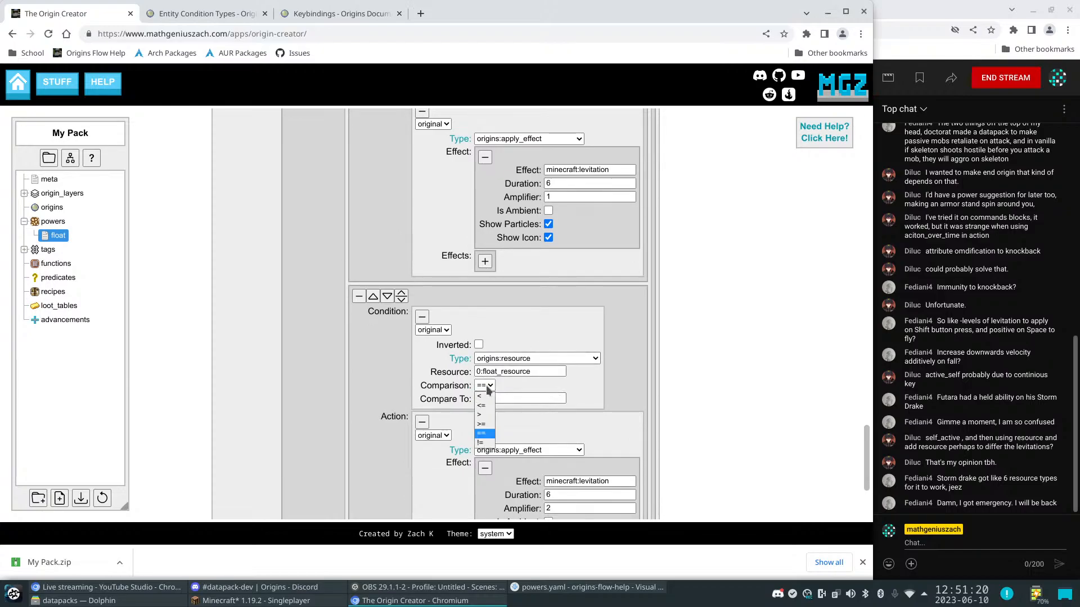
click(482, 425)
click(498, 398)
text(0)
click(727, 417)
Change the up sub-power's type to origins:action_over_time and rename it nokey
scroll(727, 417, down, 3)
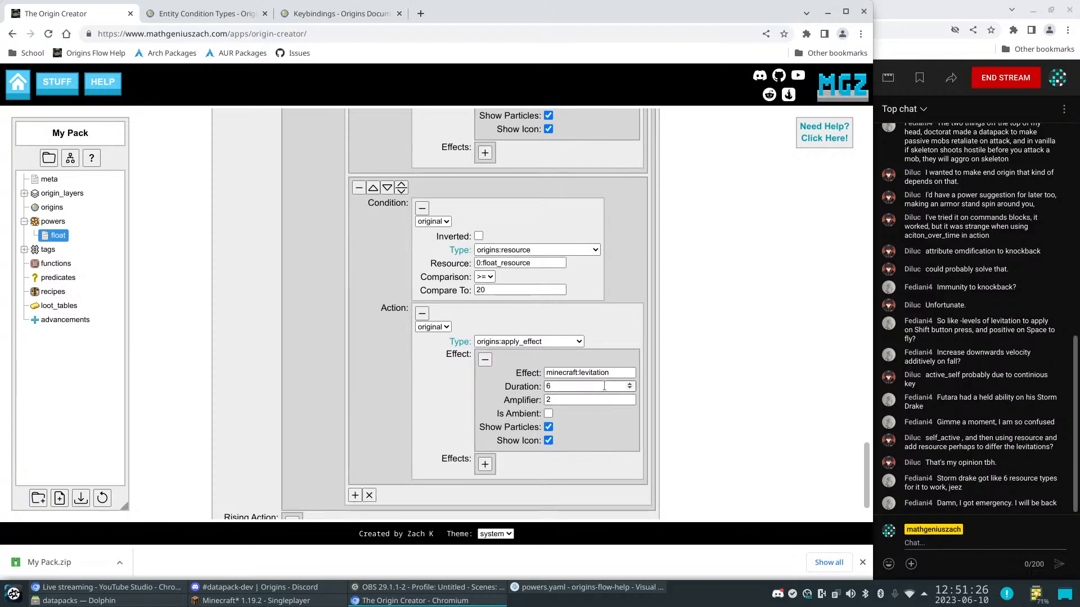
scroll(725, 372, up, 10)
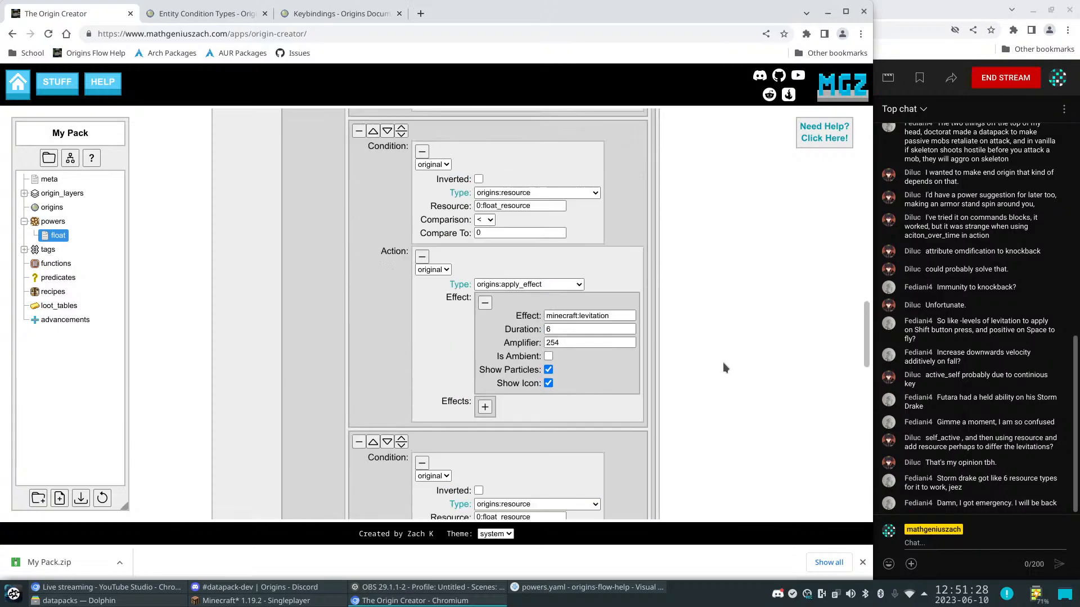
scroll(724, 362, up, 5)
scroll(727, 363, up, 3)
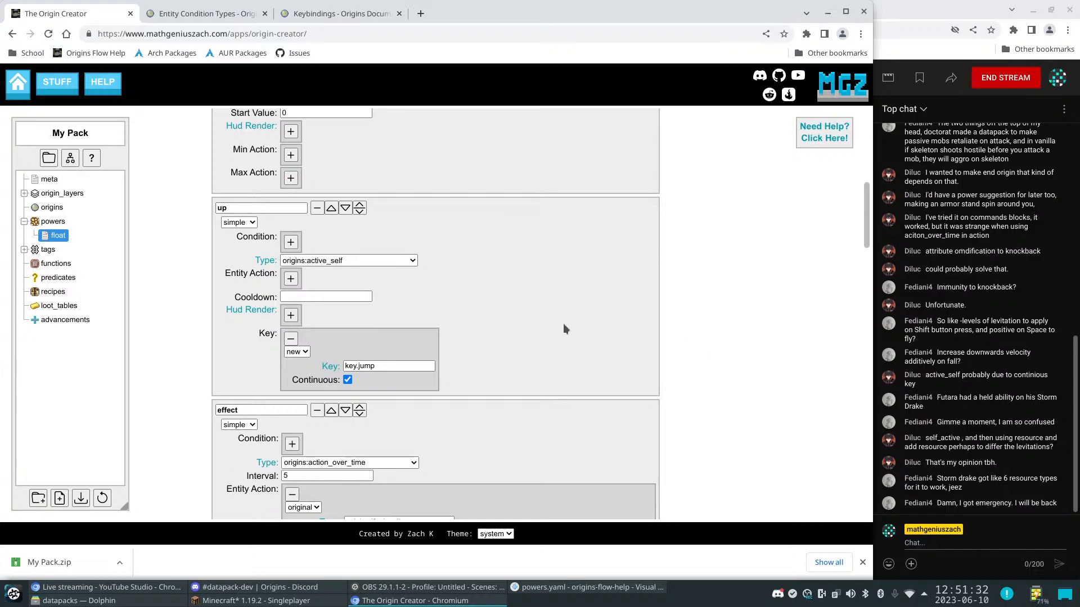
scroll(495, 335, up, 2)
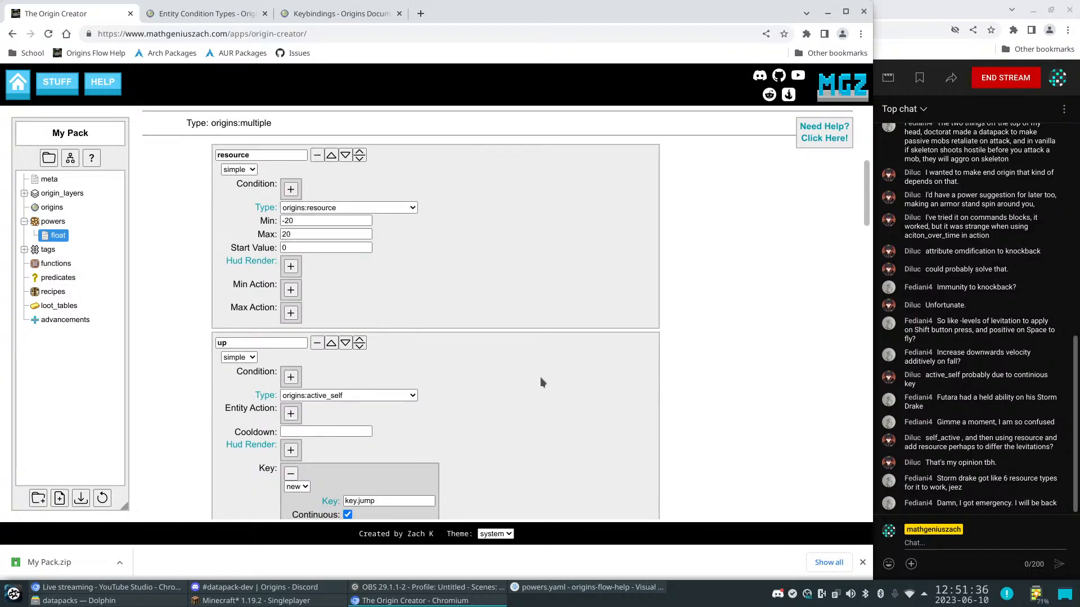
scroll(537, 382, down, 1)
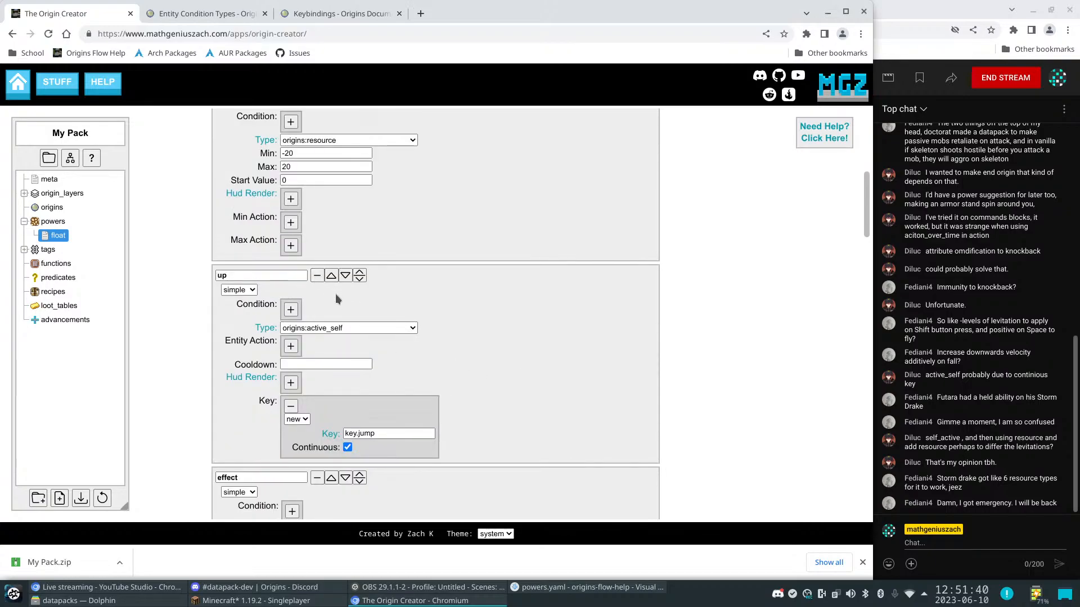
click(357, 327)
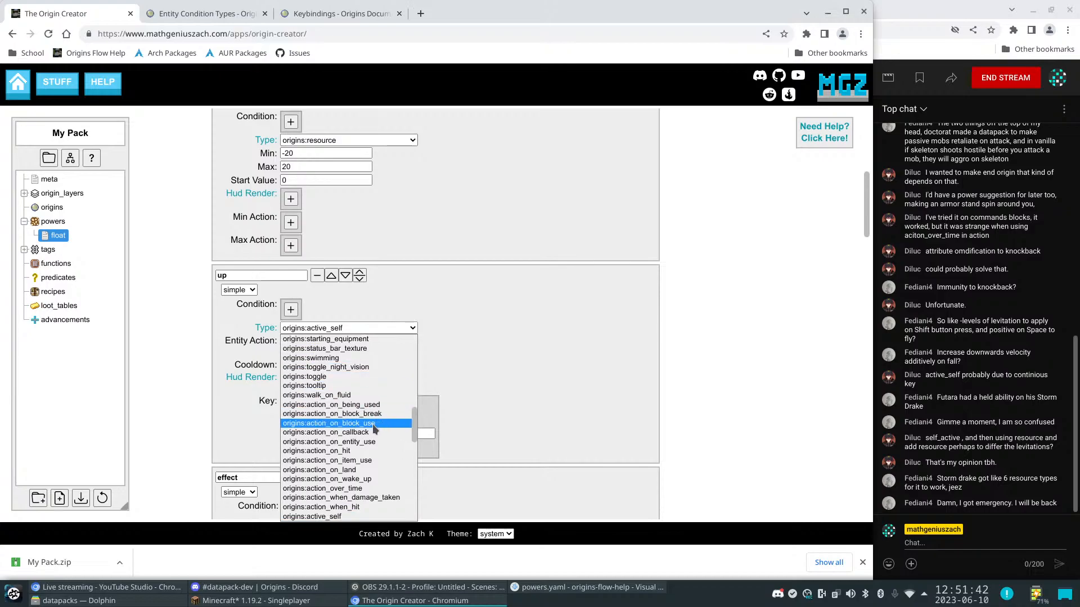
click(353, 489)
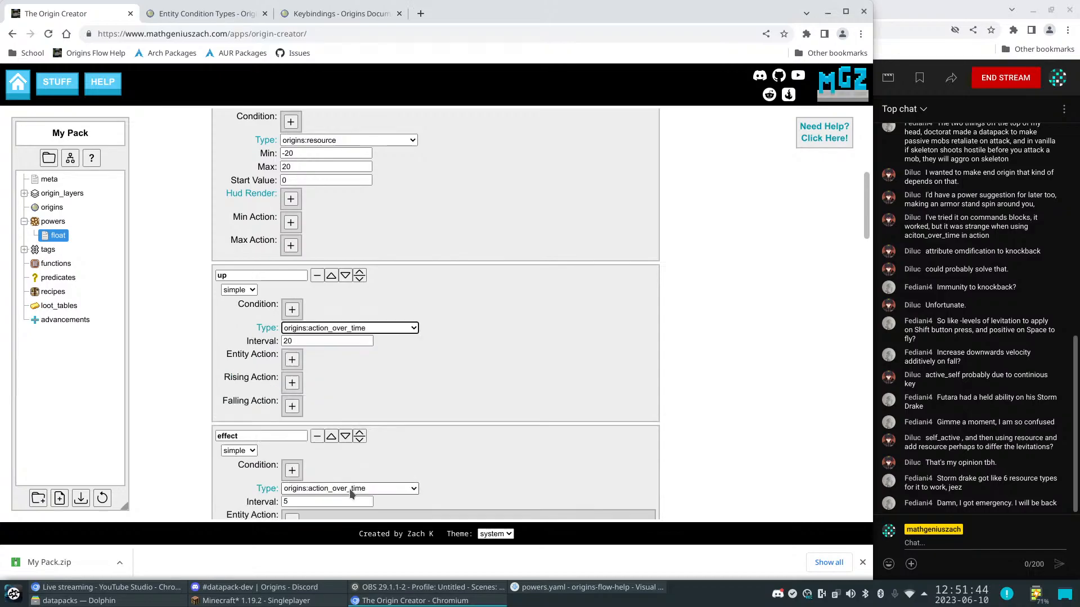
double_click(225, 276)
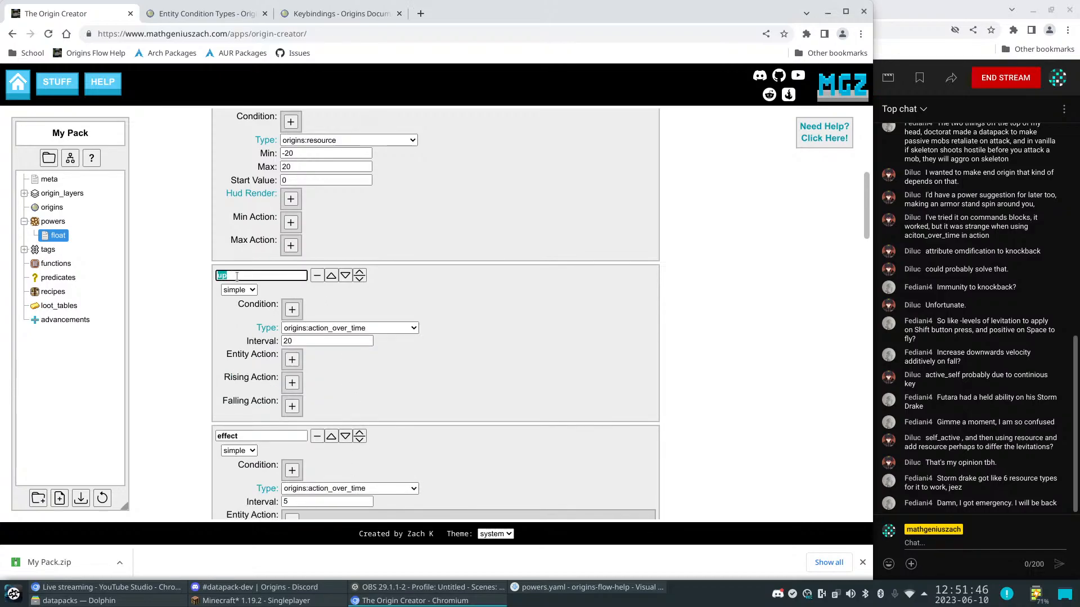
text(nokey)
Add an origins:if_else entity action to the nokey sub-power, with an origins:resource condition inside it
click(292, 359)
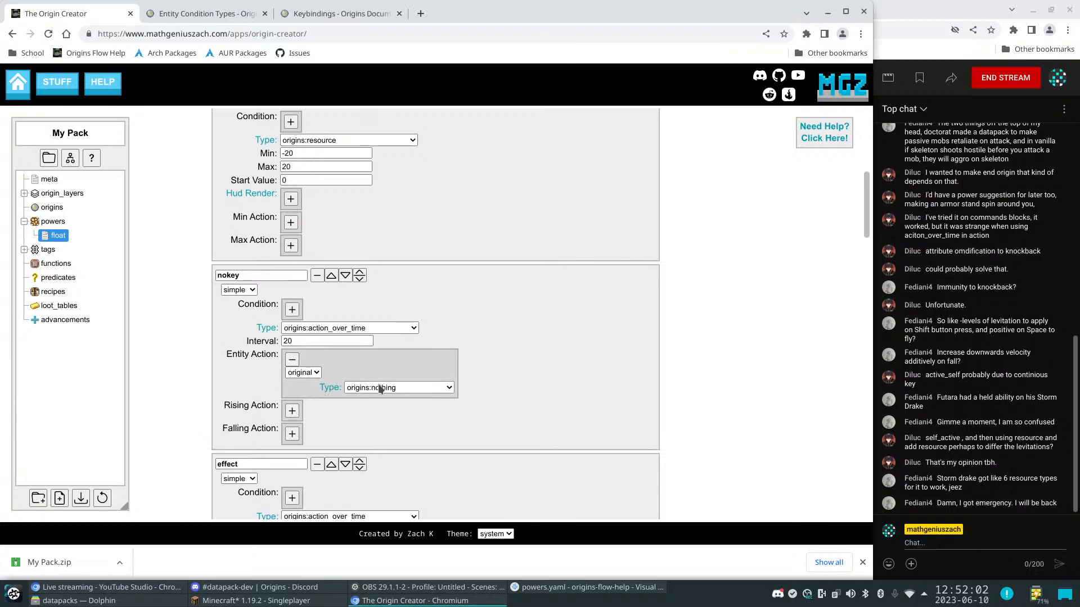
click(379, 387)
click(379, 247)
click(353, 406)
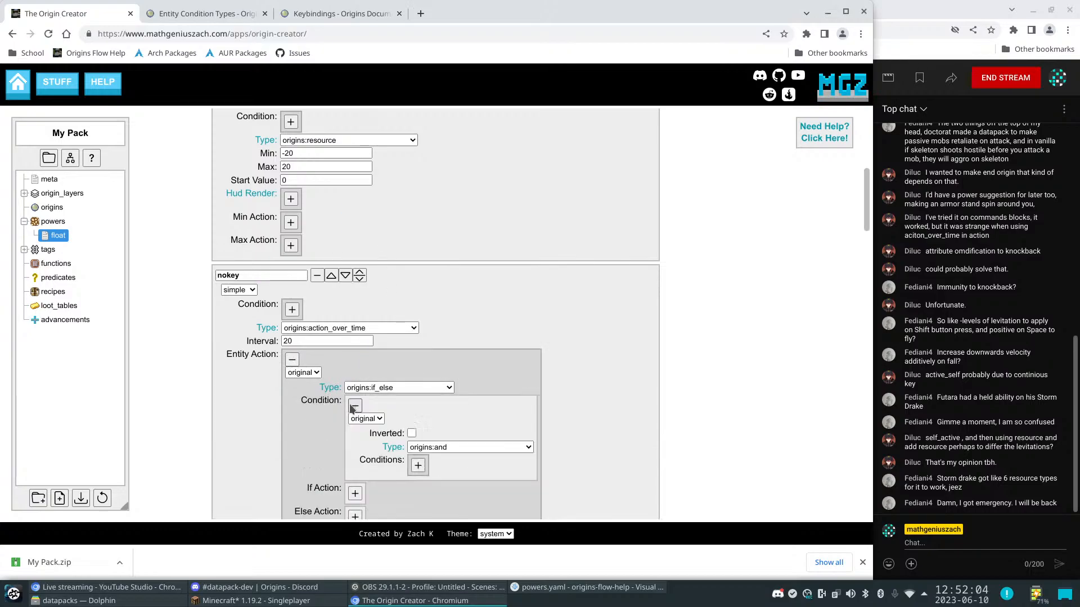
click(450, 445)
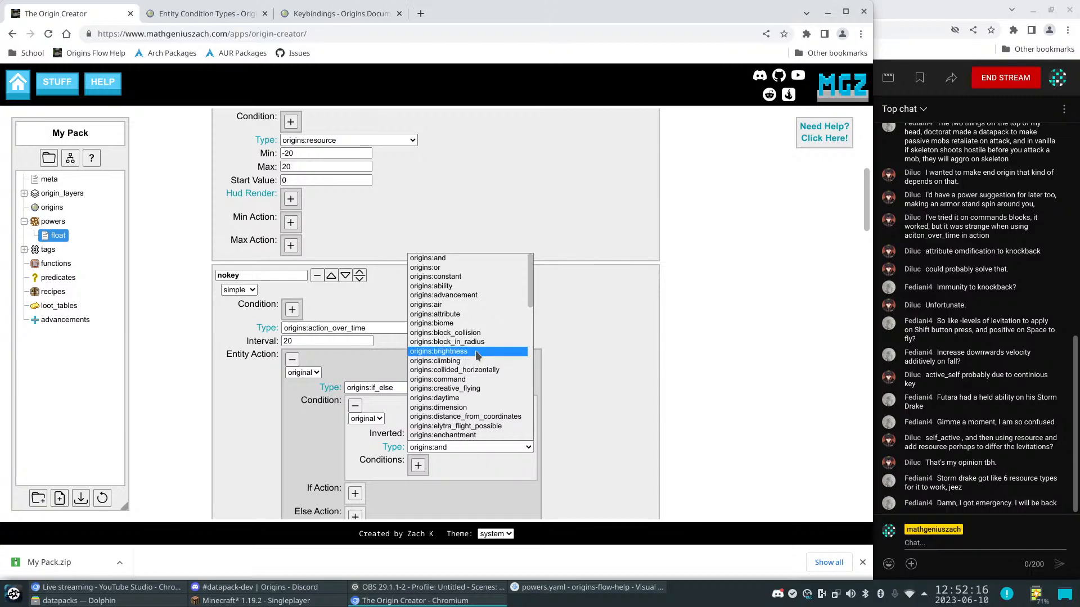
scroll(475, 350, down, 4)
scroll(477, 362, down, 3)
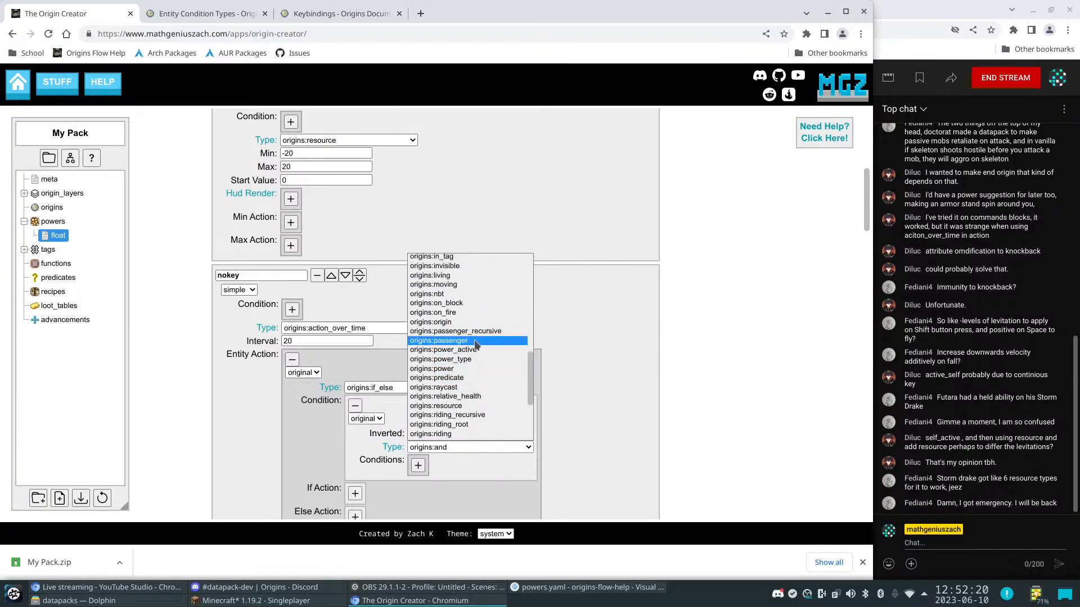
click(471, 405)
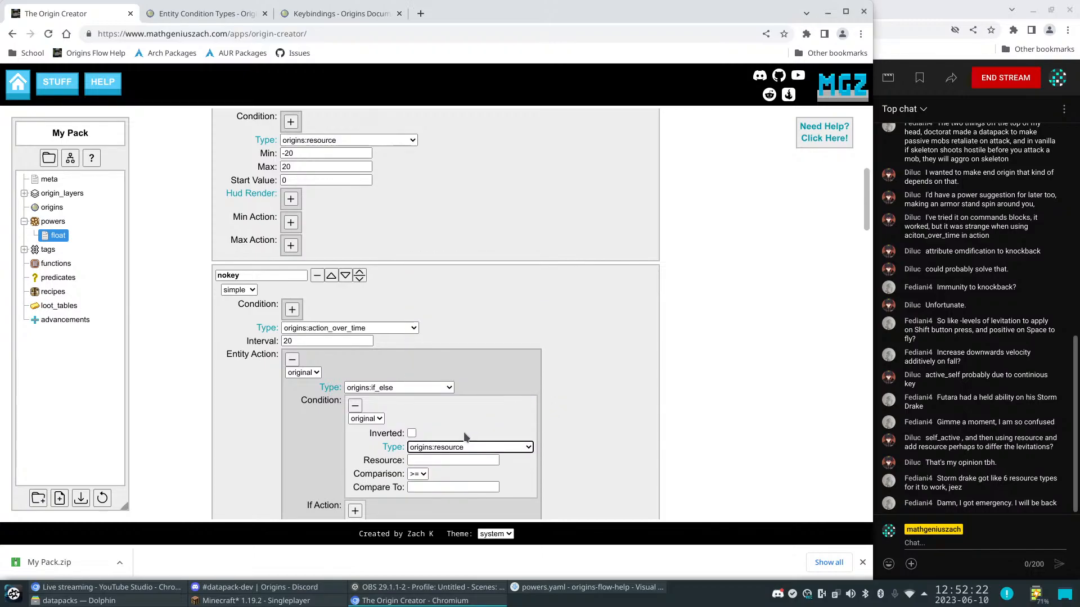
Make the if_else condition check that float_resource is > 0
click(436, 460)
text(float_resource)
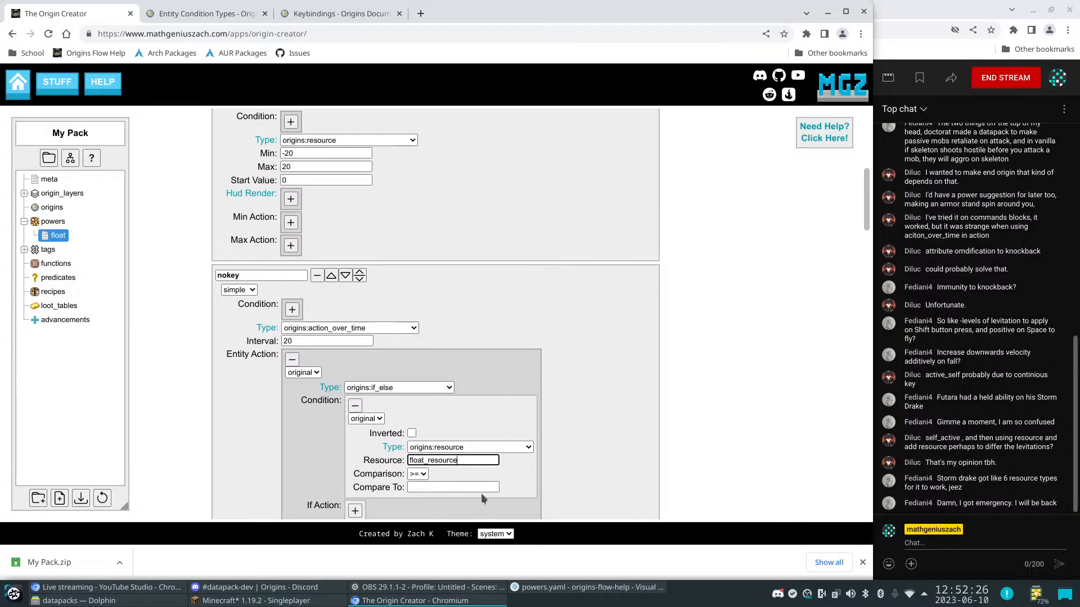
click(417, 474)
click(413, 485)
scroll(414, 472, down, 2)
click(418, 408)
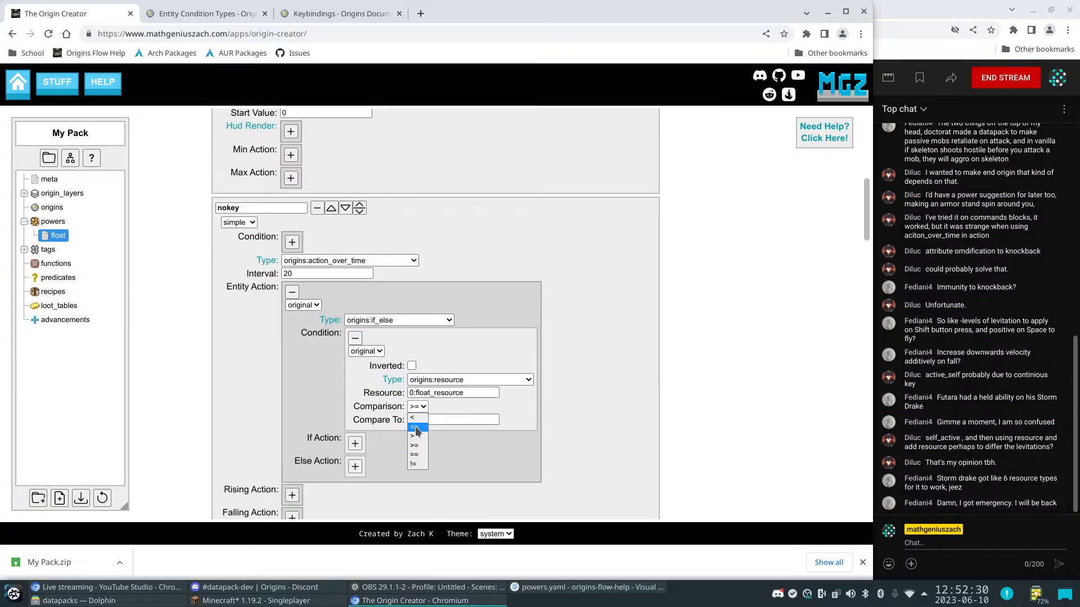
click(413, 437)
click(432, 419)
text(0)
Add an origins:change_resource if action that changes 0:float_resource by -1 with the add operation
click(350, 443)
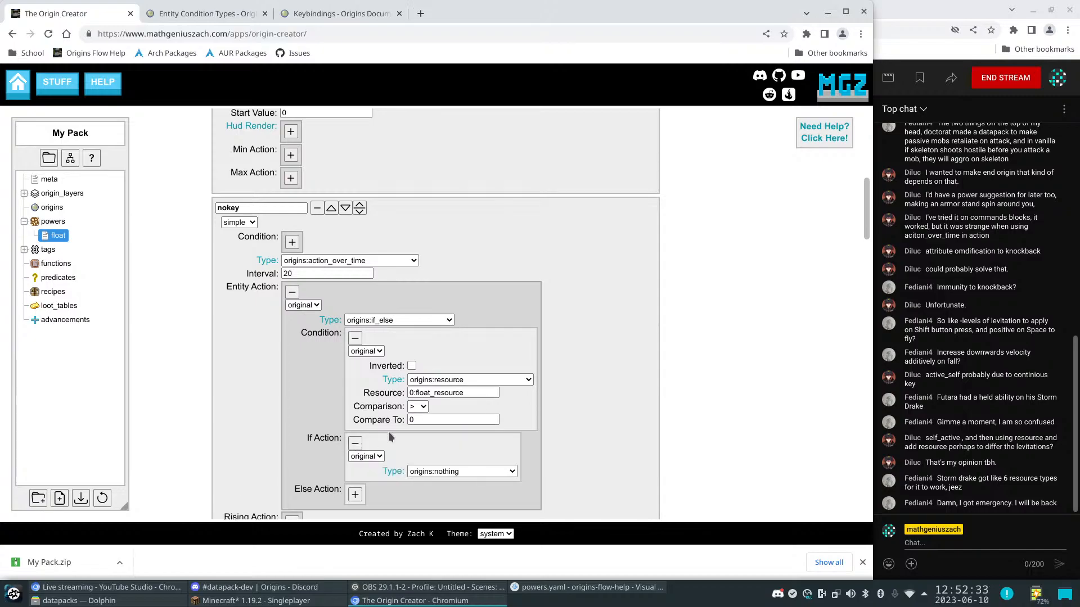
click(448, 472)
scroll(456, 397, up, 5)
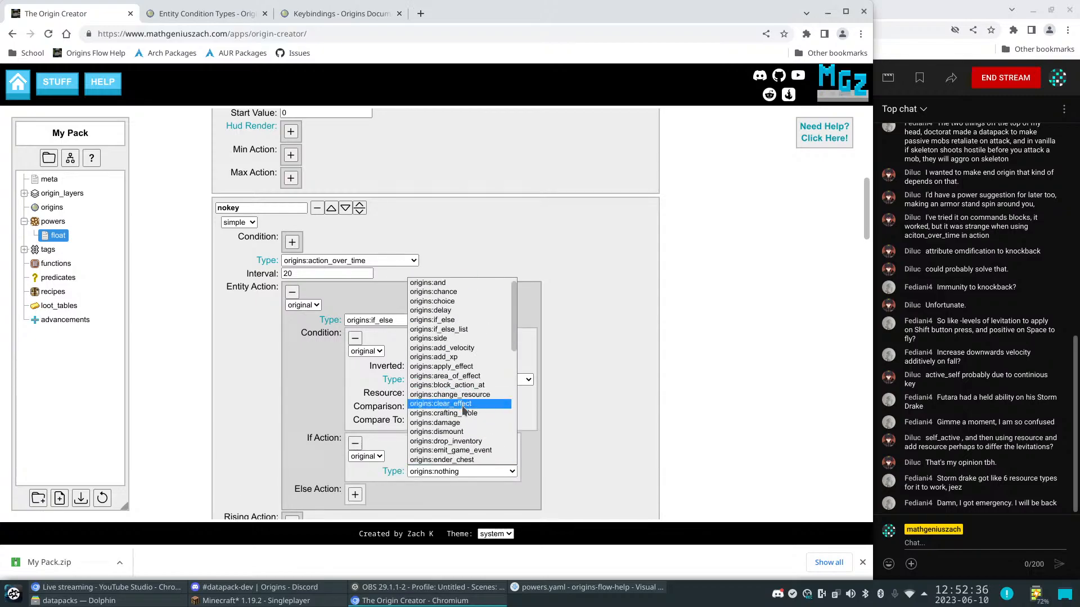
click(445, 393)
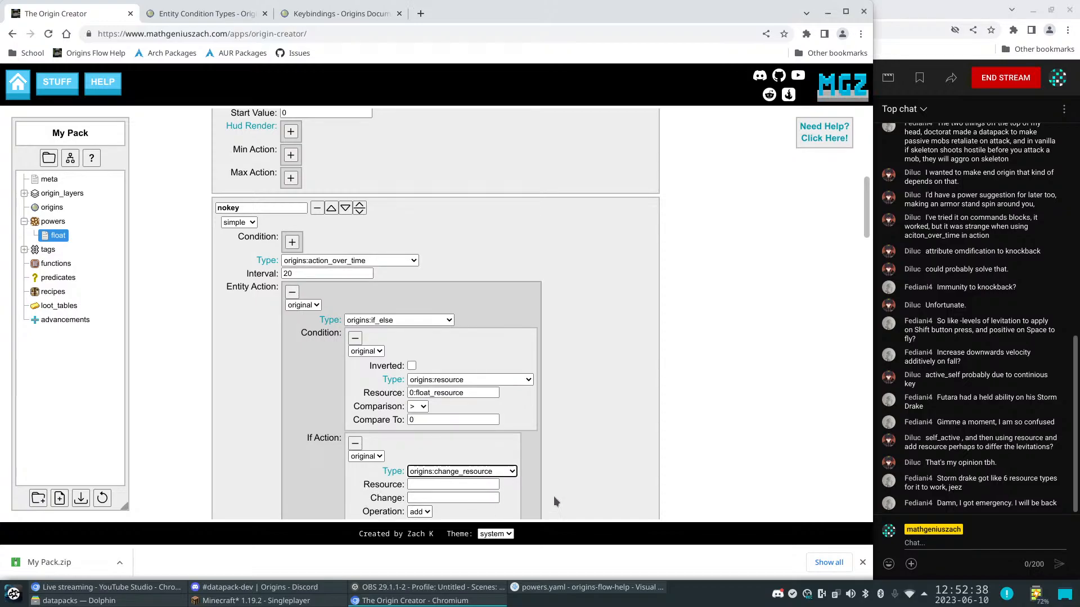
scroll(751, 450, down, 3)
drag(497, 325, 351, 318)
key(ctrl+c)
click(450, 416)
key(ctrl+v)
click(488, 431)
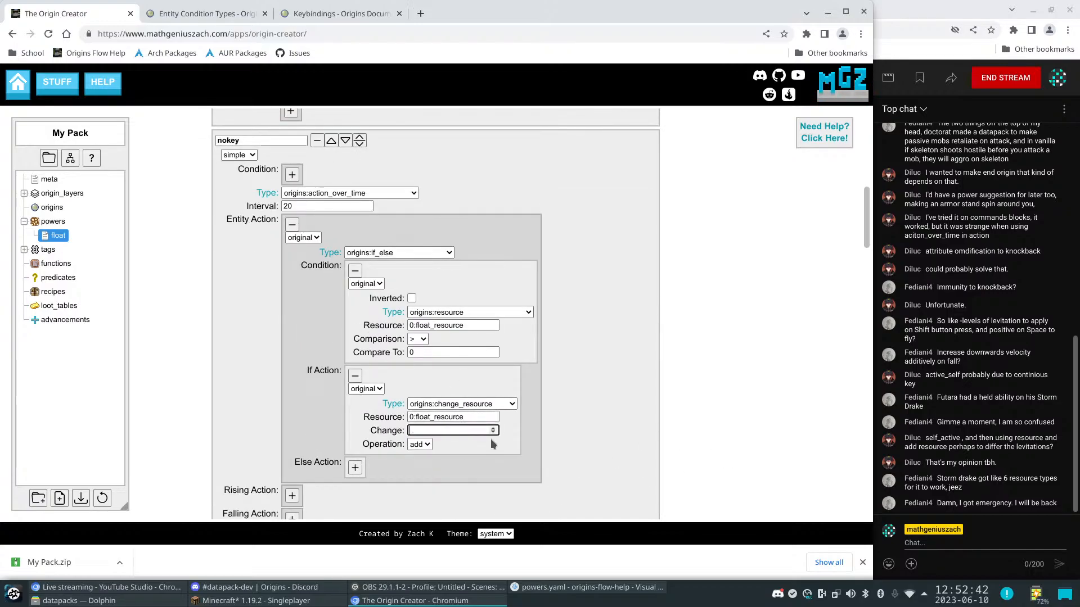
text(-1)
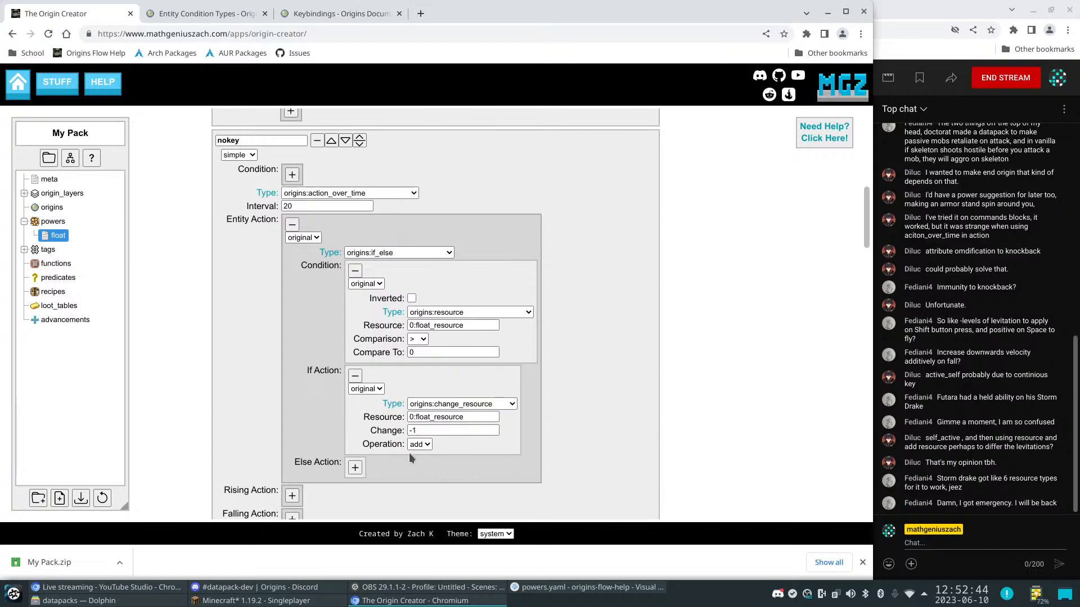
Copy the change_resource if action into the else action and set its change to 1
click(355, 469)
key(ctrl+c)
key(ctrl+v)
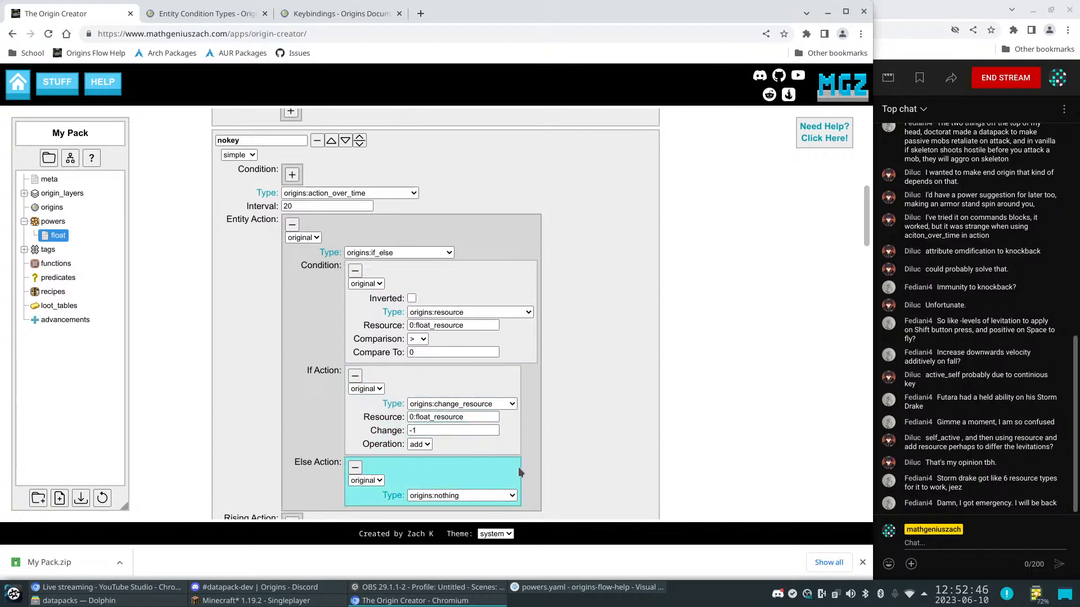
scroll(535, 459, down, 2)
click(472, 453)
key(Home)
key(Delete)
click(686, 453)
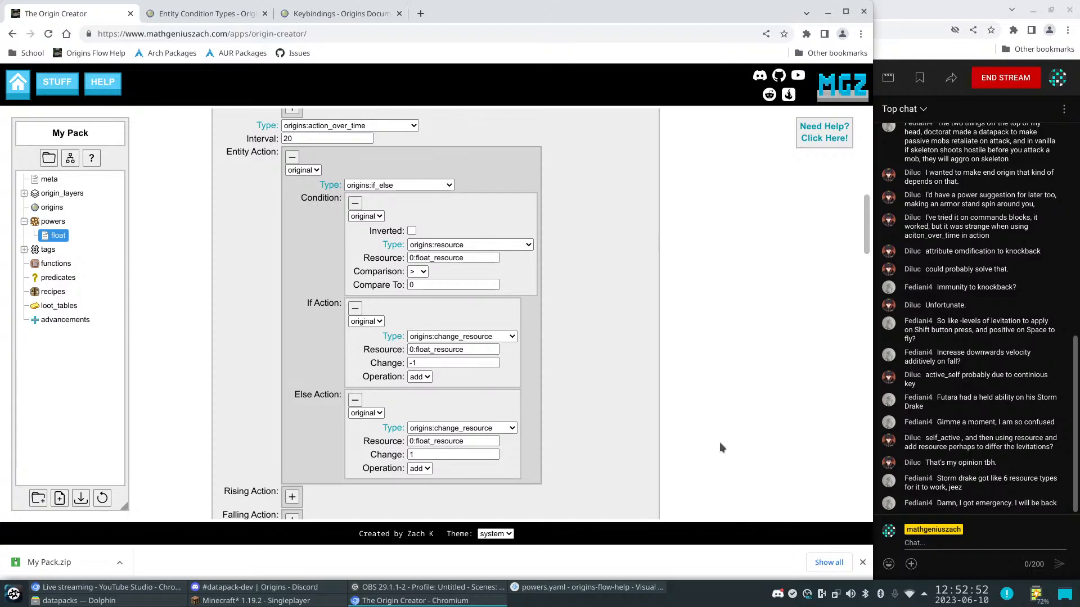
Add an origins:resource condition to the nokey sub-power itself
scroll(771, 434, up, 2)
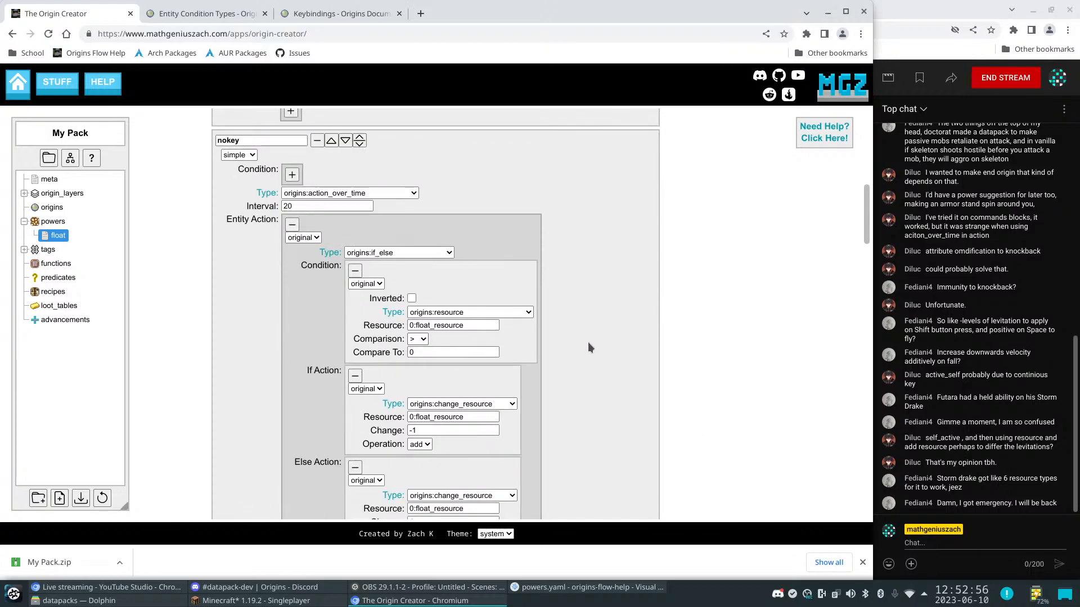
scroll(589, 341, down, 2)
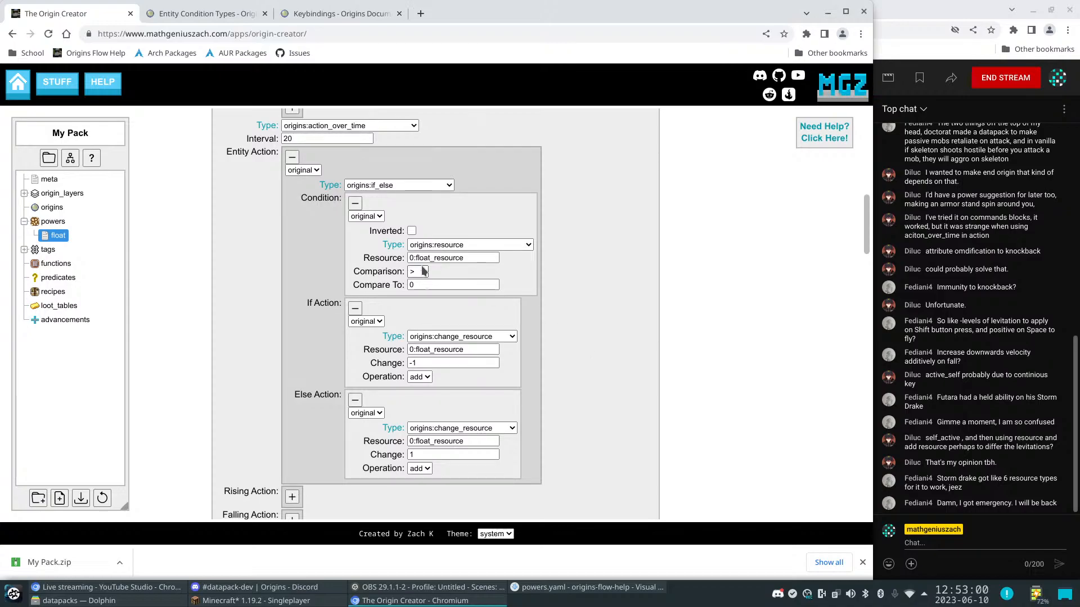
scroll(453, 298, up, 2)
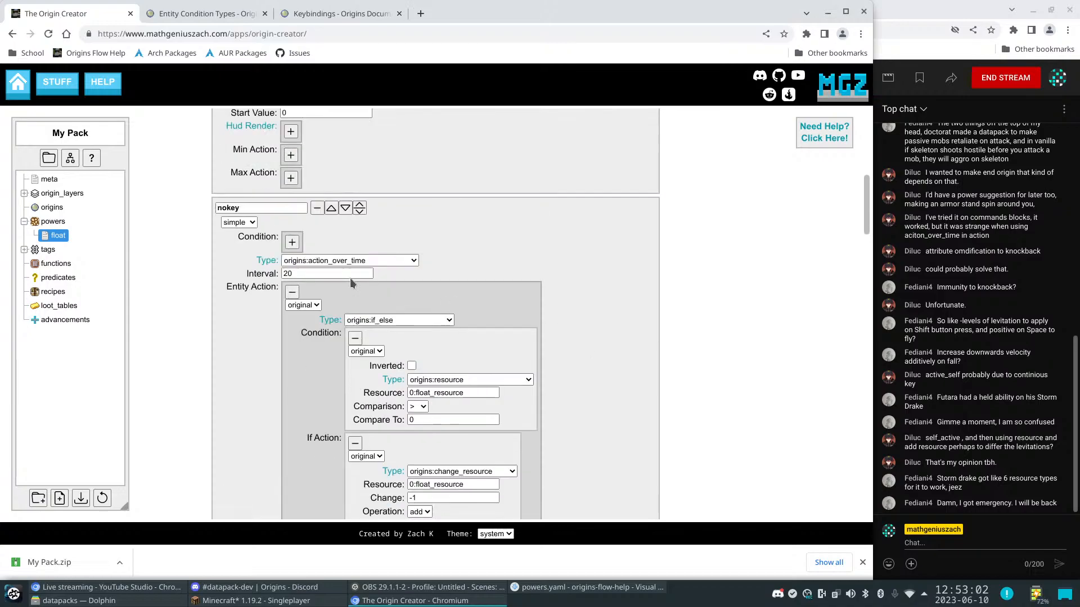
click(291, 243)
click(393, 283)
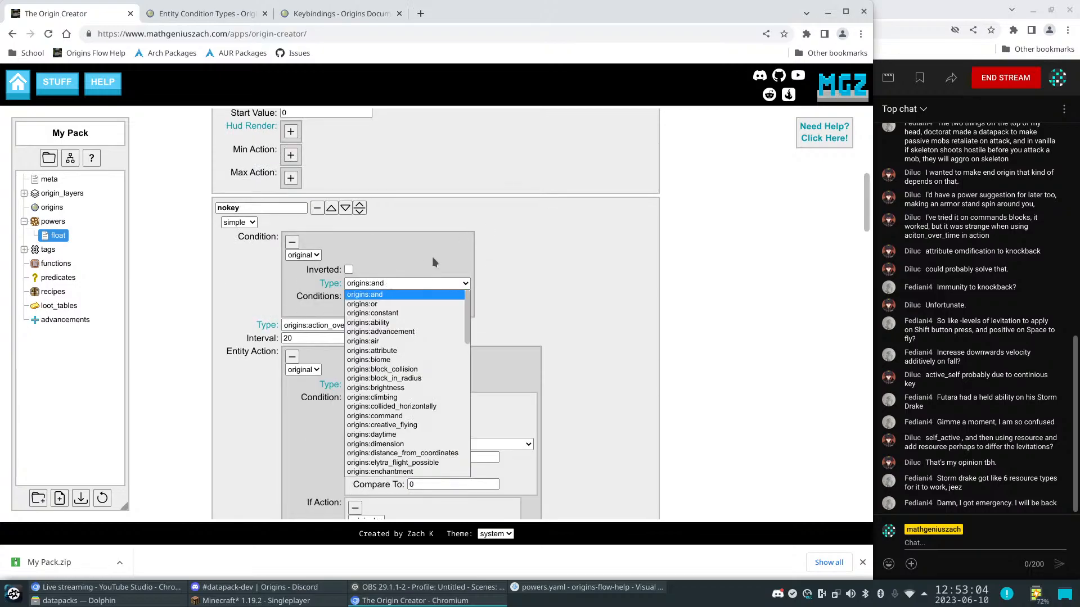
scroll(406, 426, down, 10)
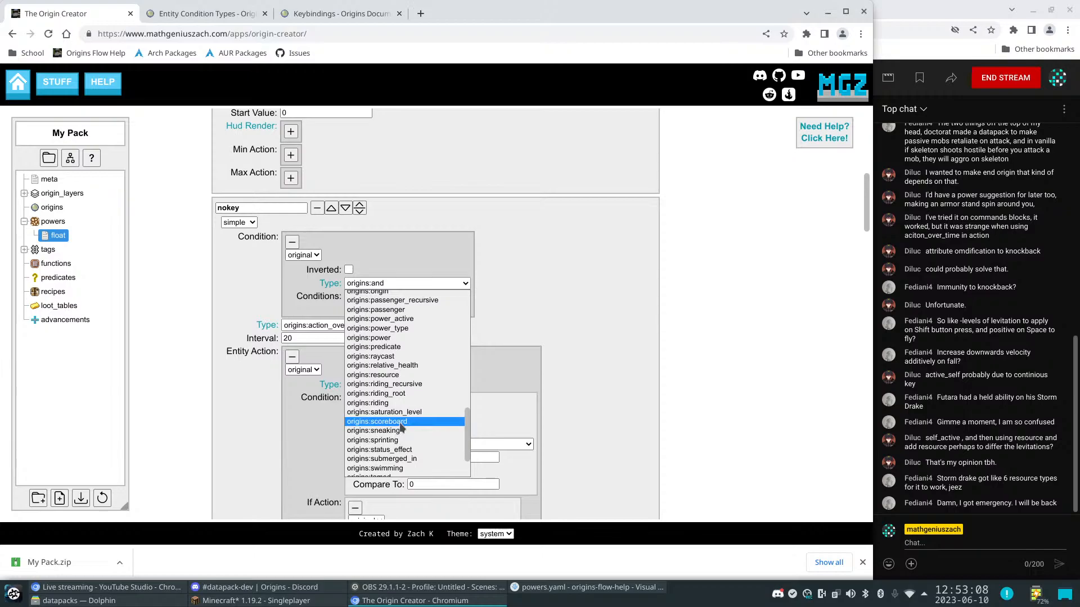
scroll(406, 427, down, 3)
scroll(406, 406, up, 2)
click(390, 393)
Make the nokey sub-power's own condition check that float_resource is != 0
click(367, 297)
text(float_resource)
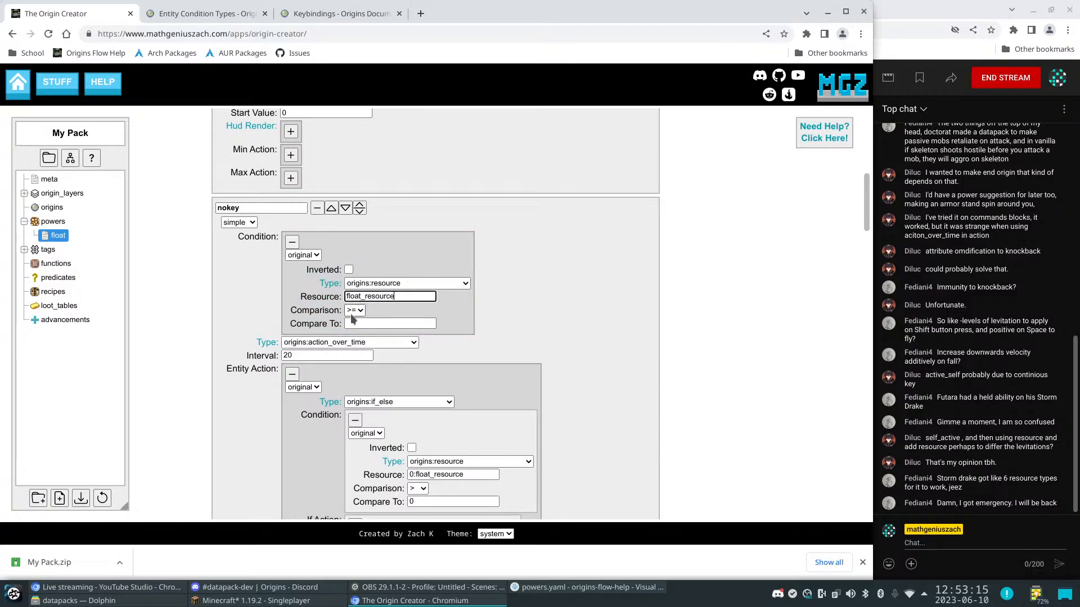
click(354, 311)
click(354, 369)
click(359, 324)
click(712, 352)
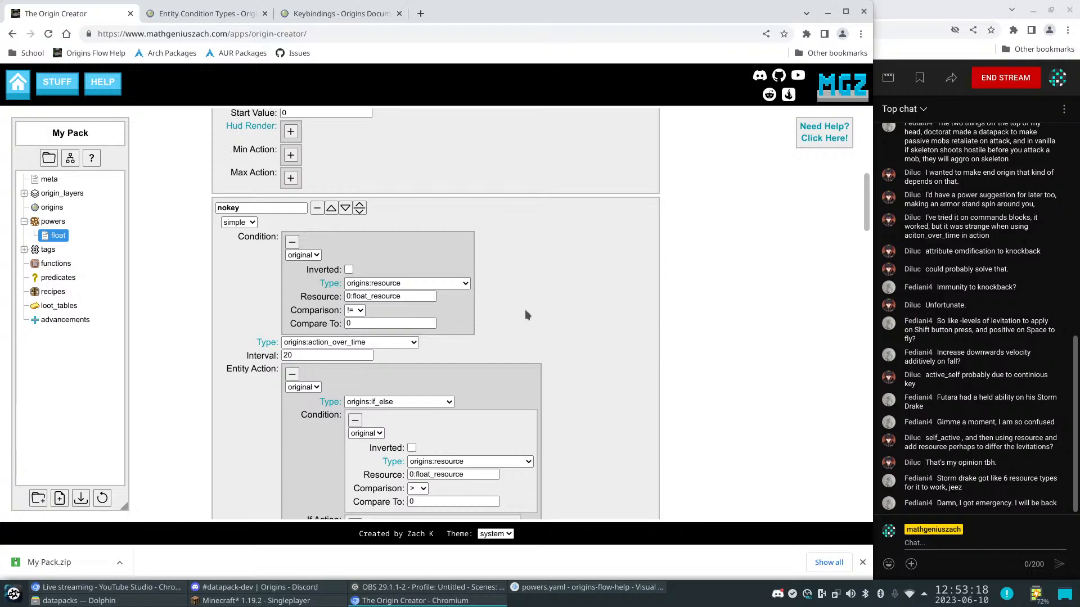
Set the nokey sub-power's interval to 1
click(286, 355)
text(1)
click(708, 401)
scroll(704, 401, down, 3)
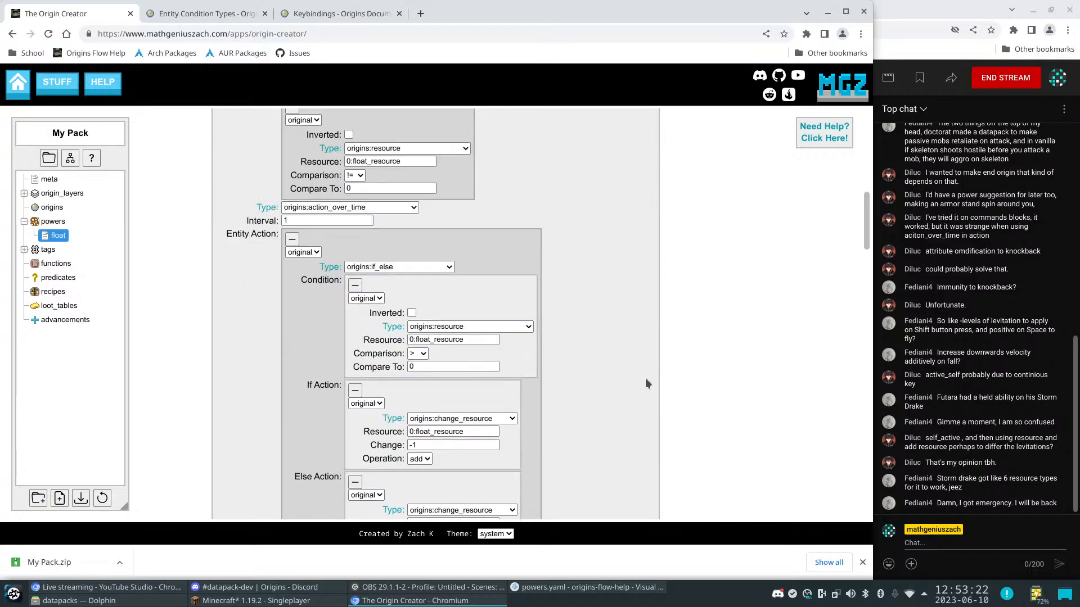
scroll(642, 380, up, 5)
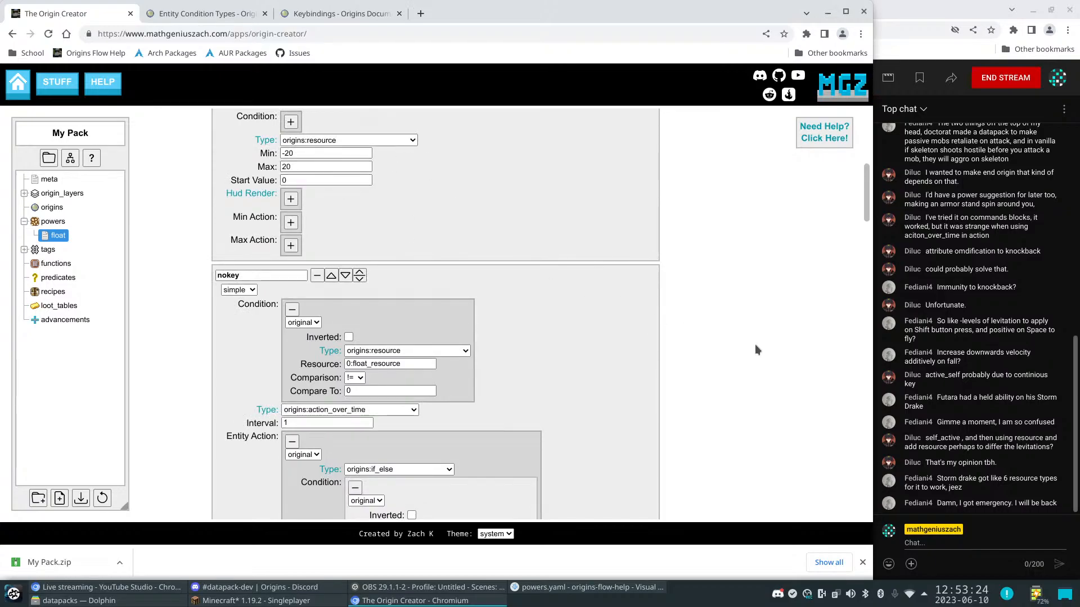
scroll(737, 370, down, 9)
scroll(734, 366, down, 1)
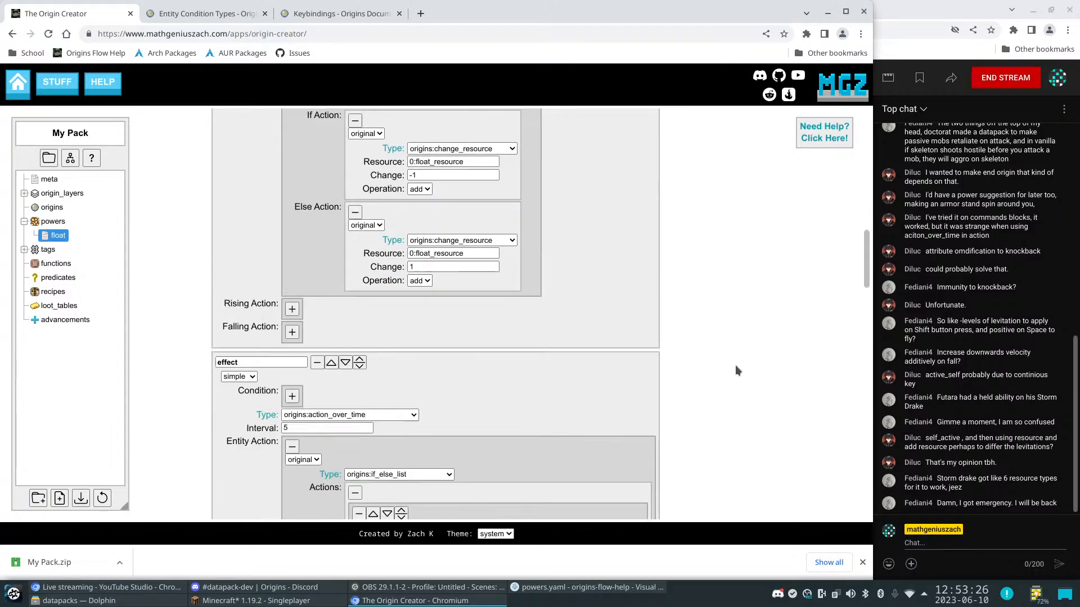
Duplicate the nokey sub-power and name the copy up
scroll(735, 366, up, 7)
scroll(694, 349, up, 2)
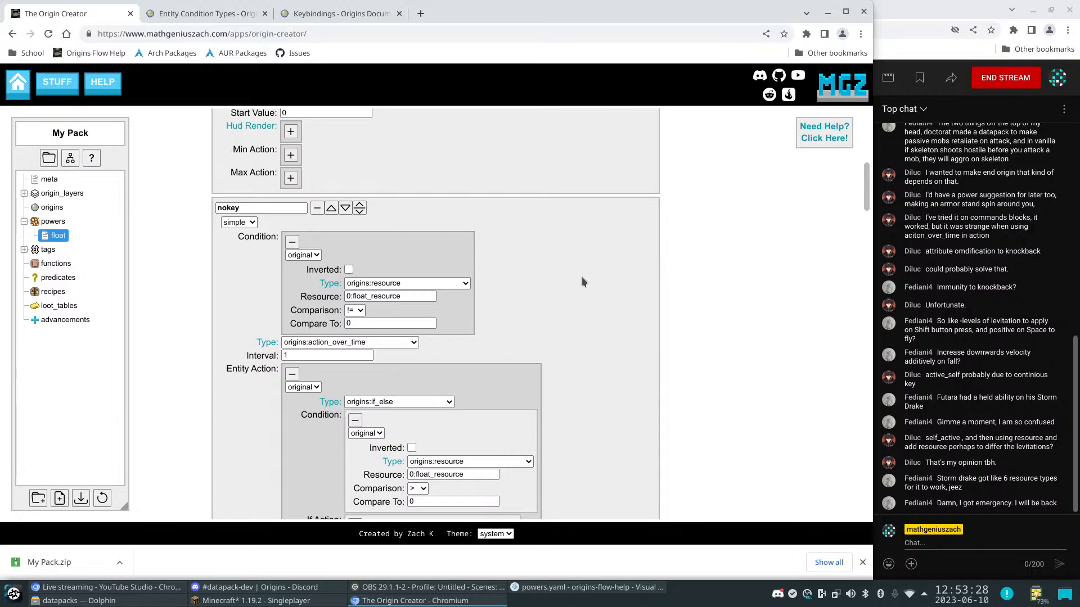
scroll(700, 322, down, 7)
drag(276, 366, 179, 357)
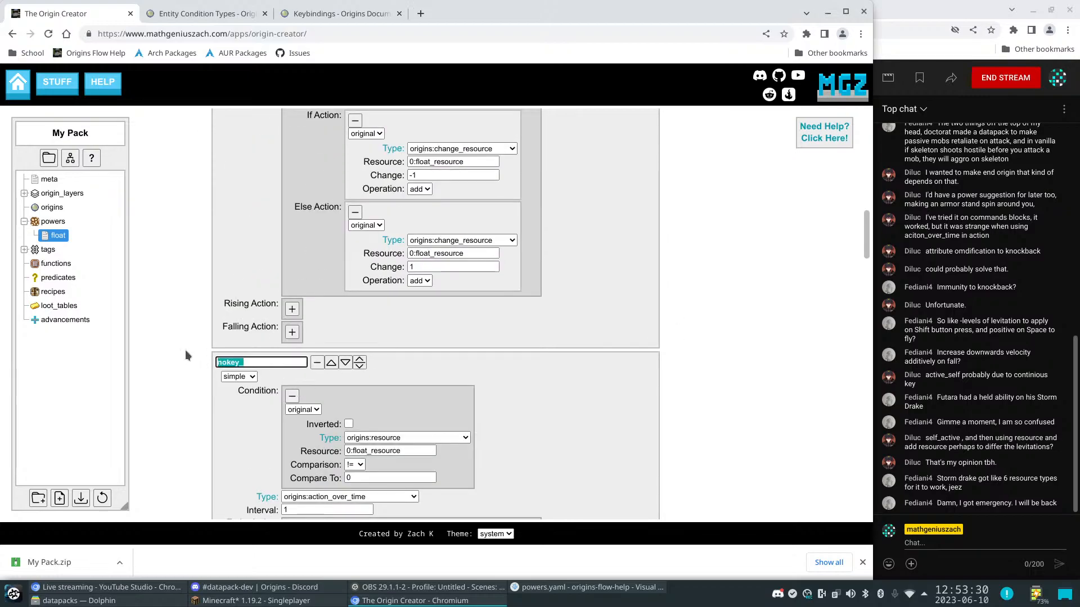
text(up)
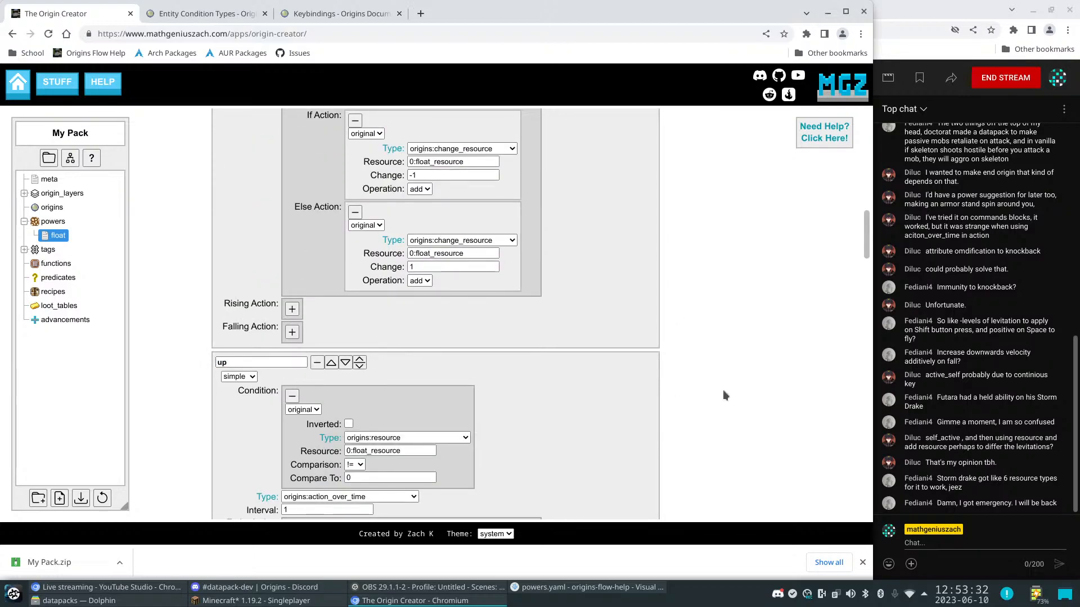
Remove the up sub-power's own condition and change its power type to origins:active_self
scroll(723, 390, down, 4)
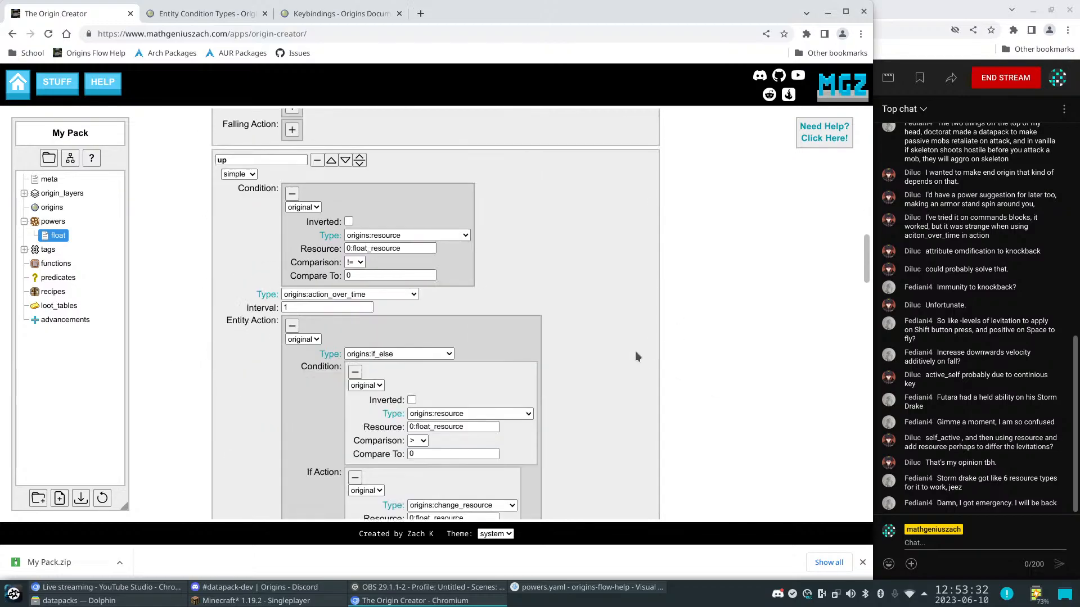
click(292, 194)
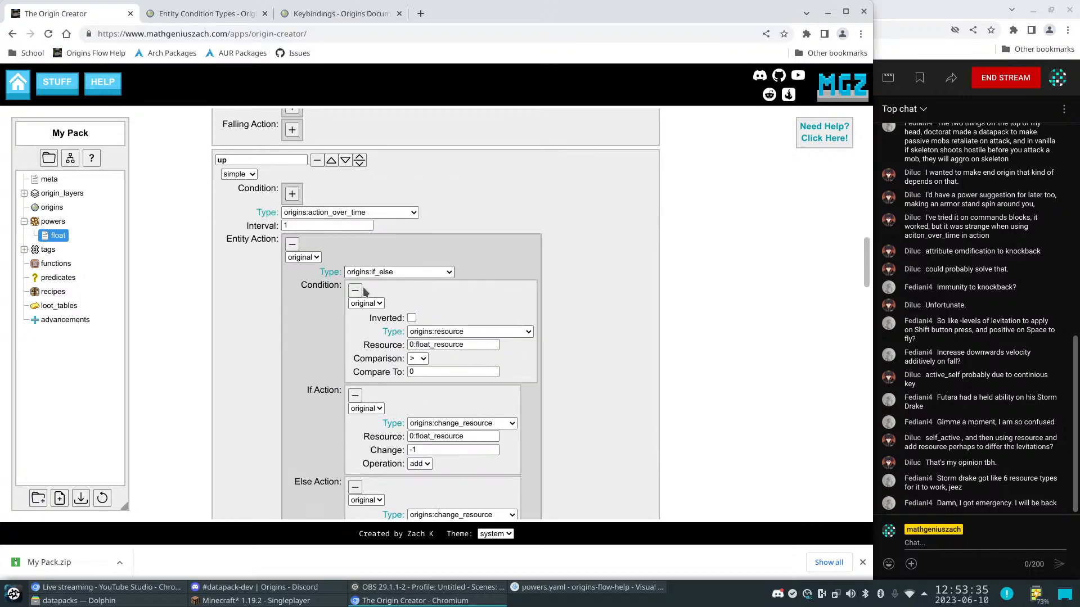
click(349, 213)
scroll(374, 336, up, 5)
scroll(374, 336, down, 8)
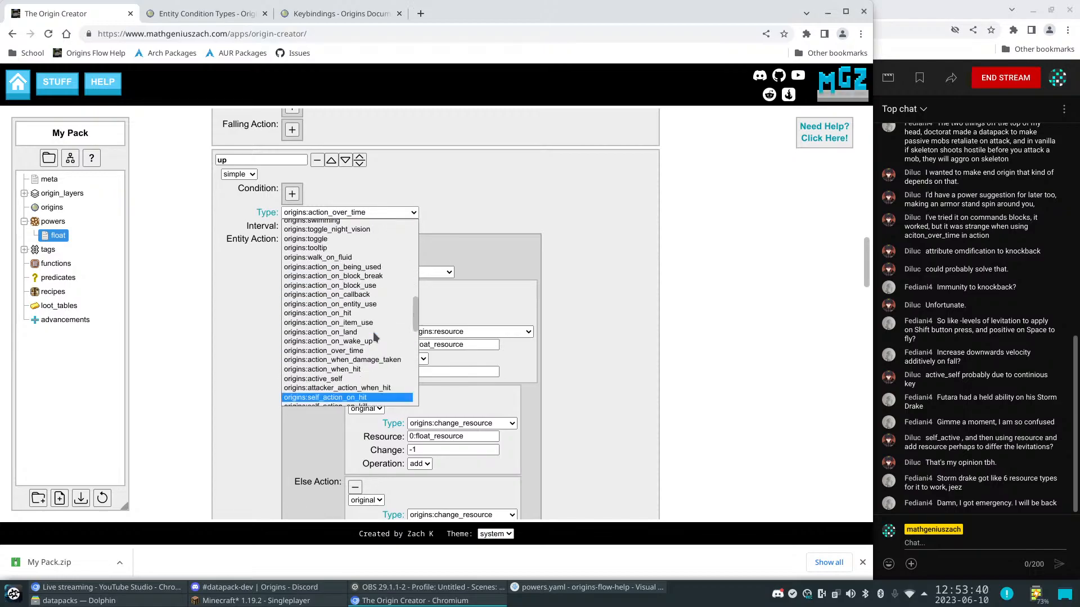
scroll(360, 315, up, 2)
click(363, 378)
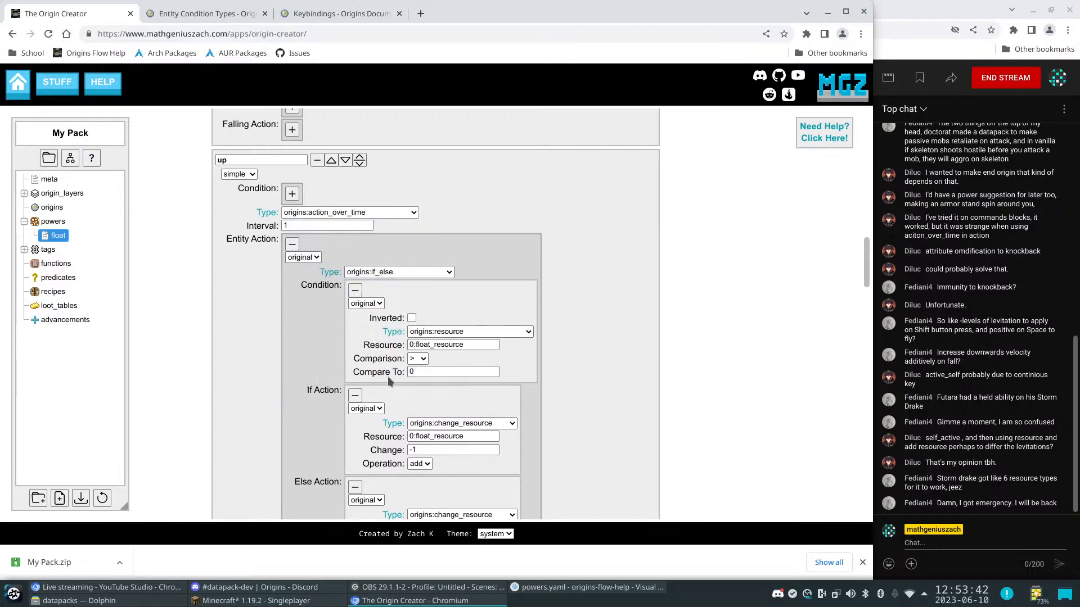
Add a key to the up sub-power, set to key.jump with Continuous enabled
click(291, 230)
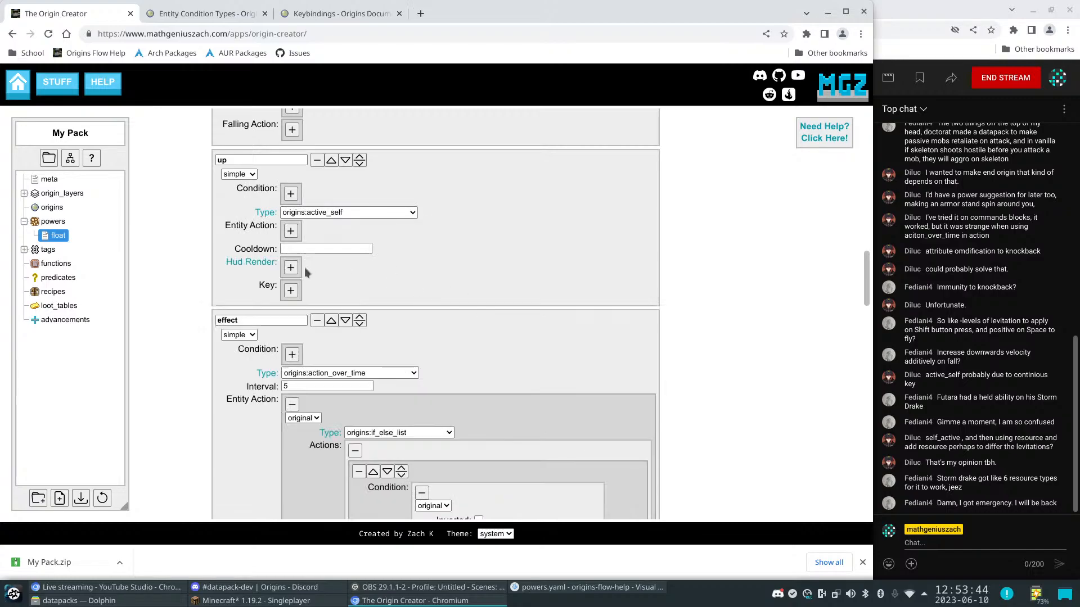
click(291, 291)
click(366, 319)
text(key.)
click(348, 332)
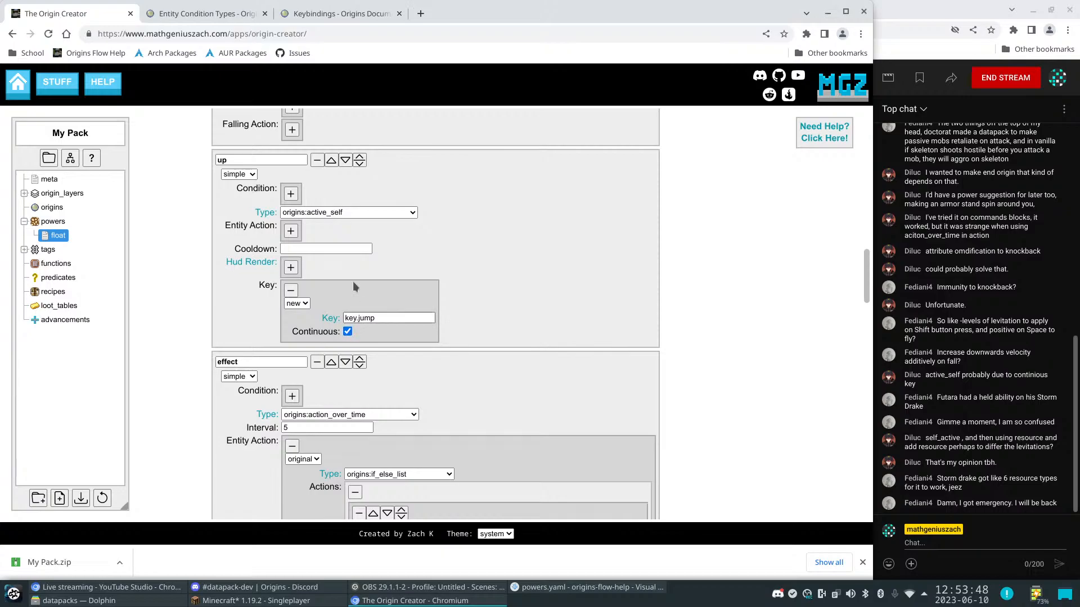
Give the up sub-power an origins:change_resource entity action that adds 2 to 0:float_resource
click(290, 232)
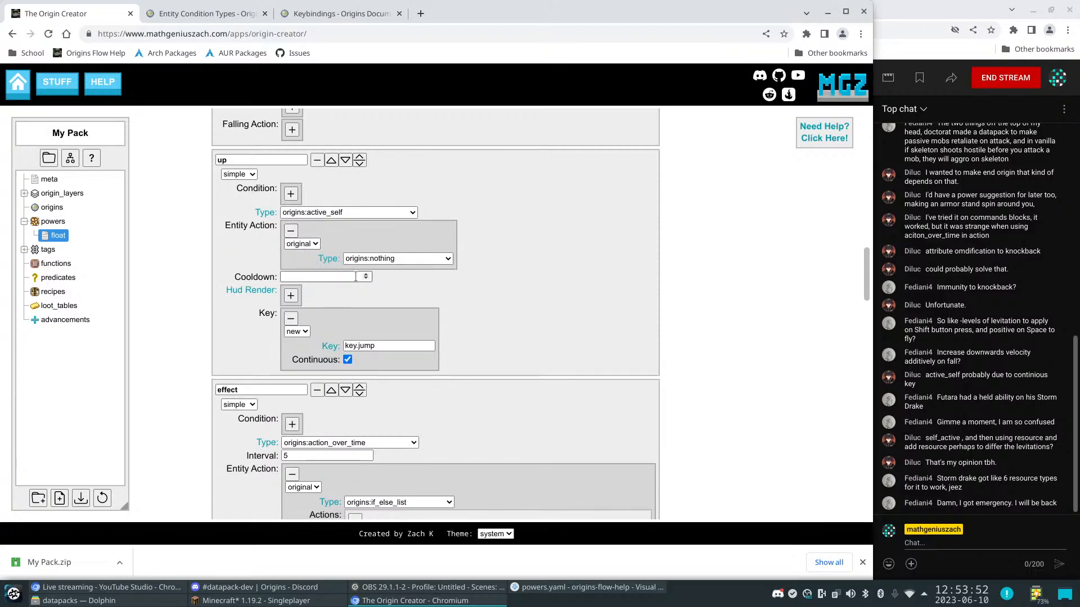
click(397, 258)
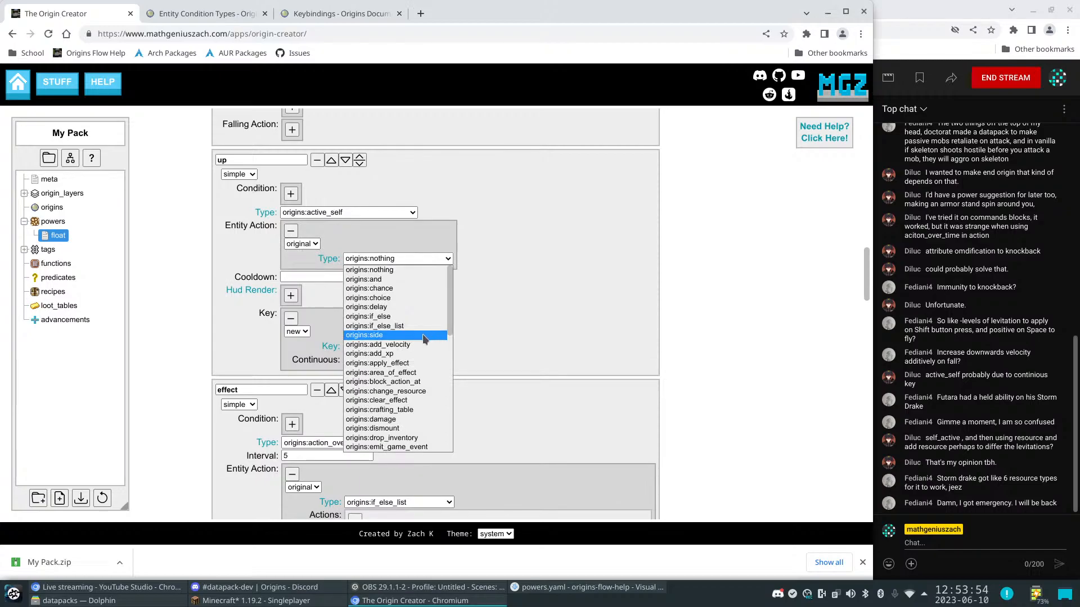
scroll(423, 334, down, 5)
scroll(415, 369, down, 2)
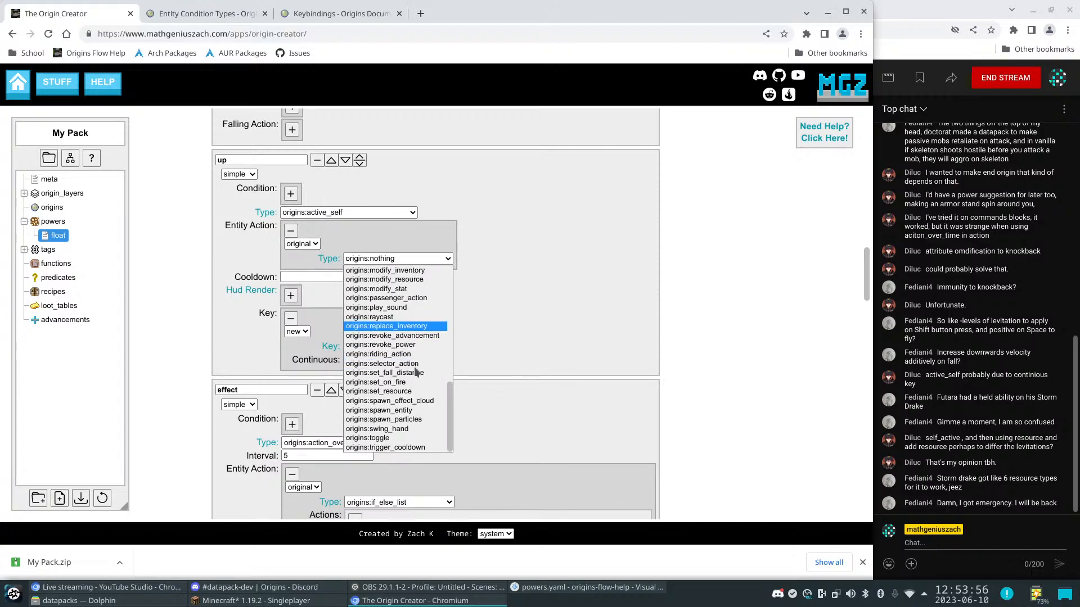
scroll(397, 383, up, 5)
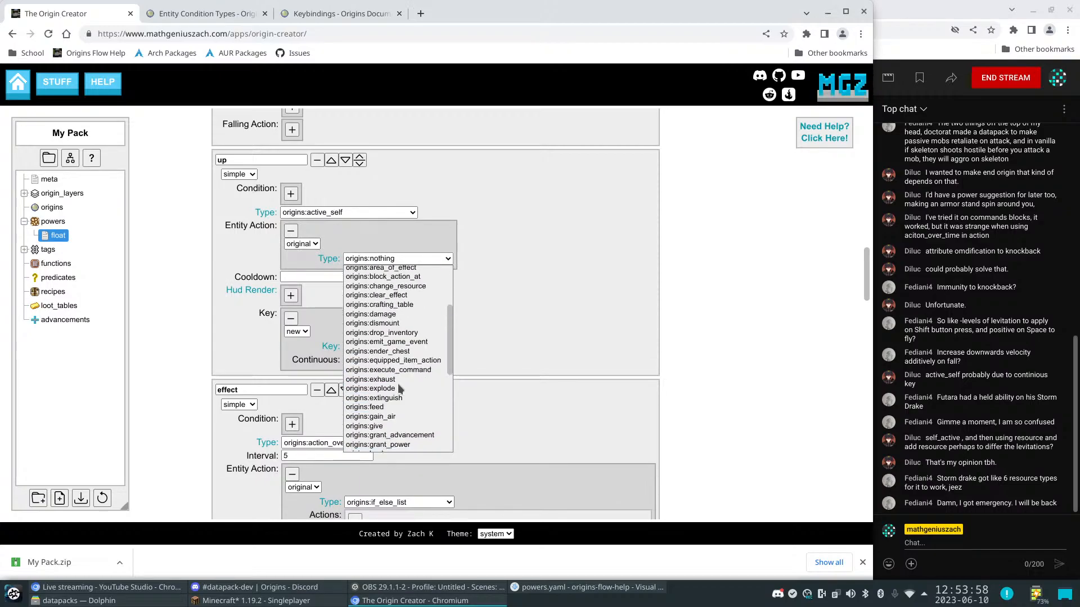
scroll(400, 382, up, 2)
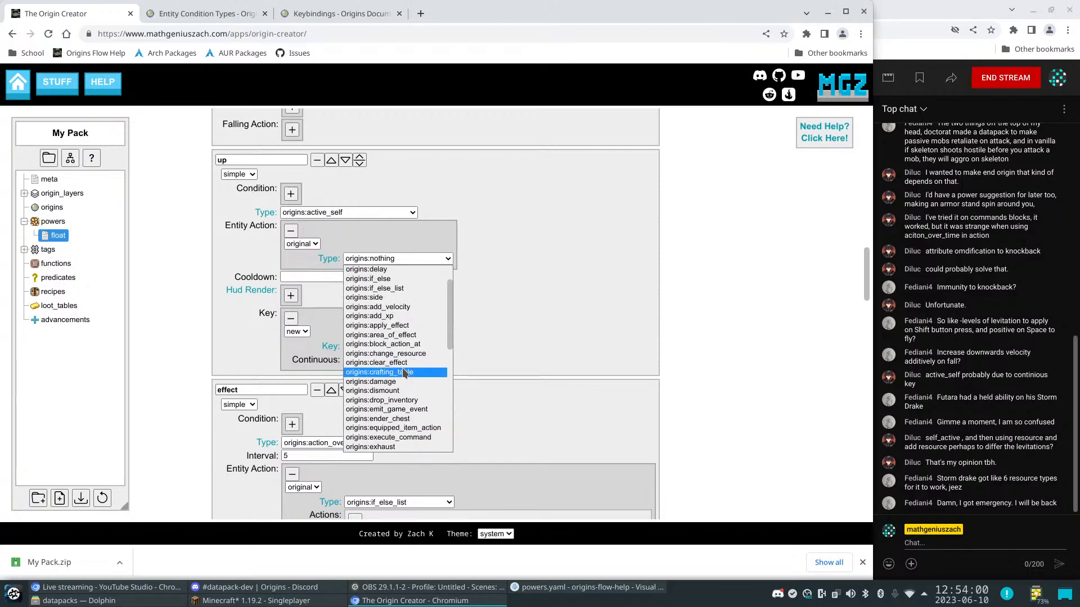
click(411, 355)
click(378, 274)
text(float_resource)
click(370, 285)
text(2)
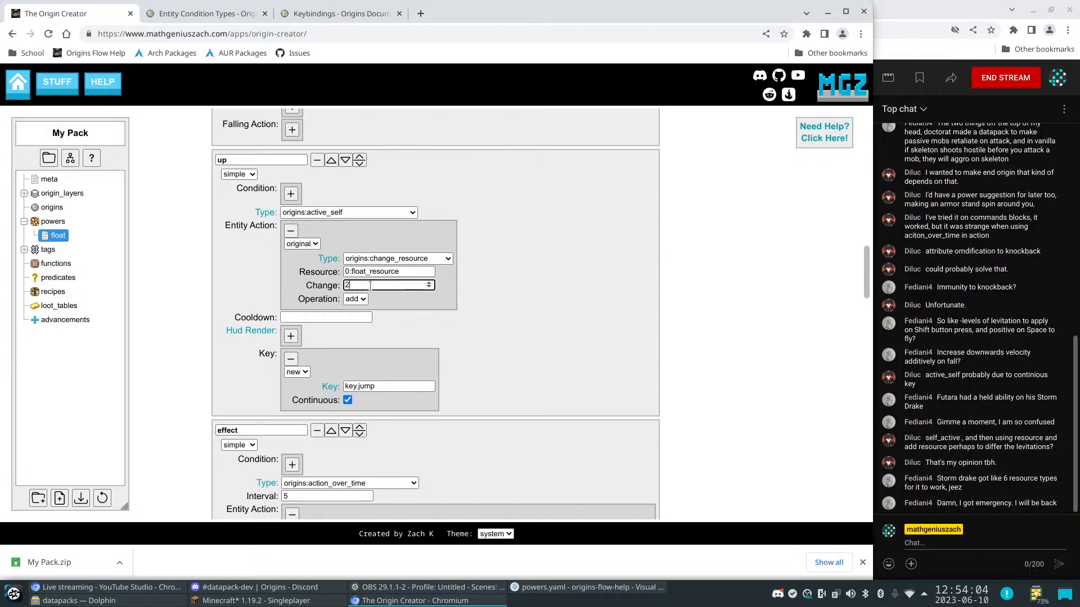
click(750, 304)
Duplicate the up sub-power and name the copy down
scroll(730, 321, up, 3)
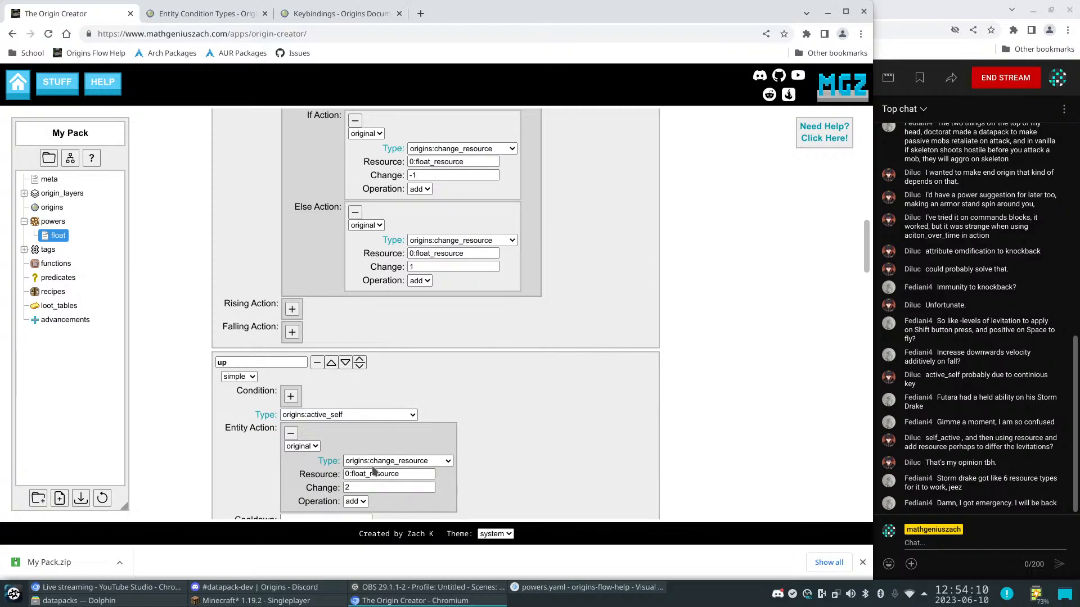
scroll(534, 372, down, 3)
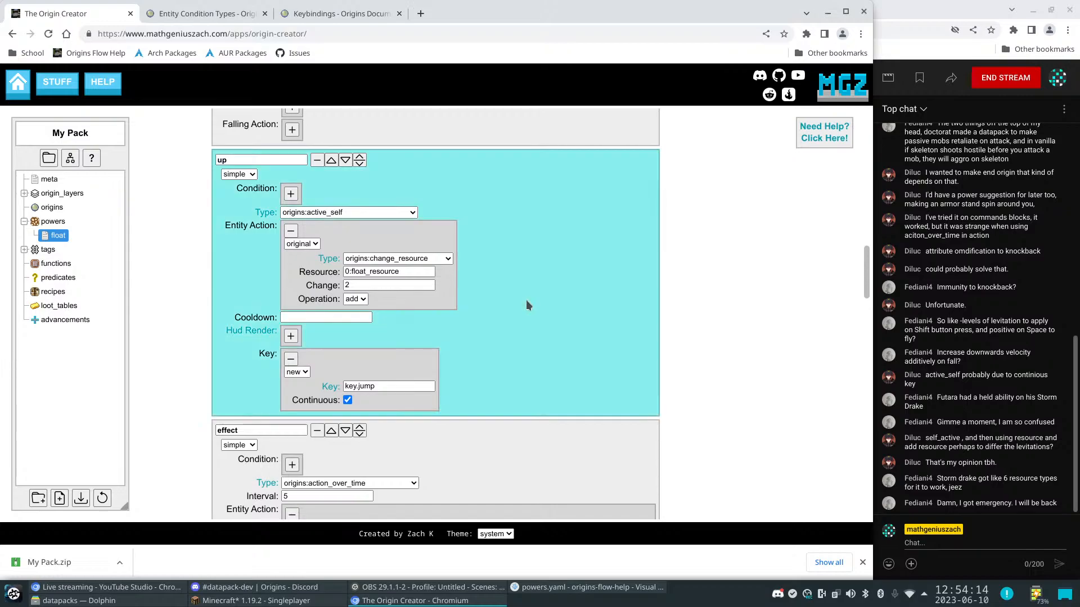
click(359, 160)
double_click(225, 431)
text(down)
click(154, 406)
Set the down sub-power's key to key.sneak and its resource change to -2
scroll(212, 399, down, 2)
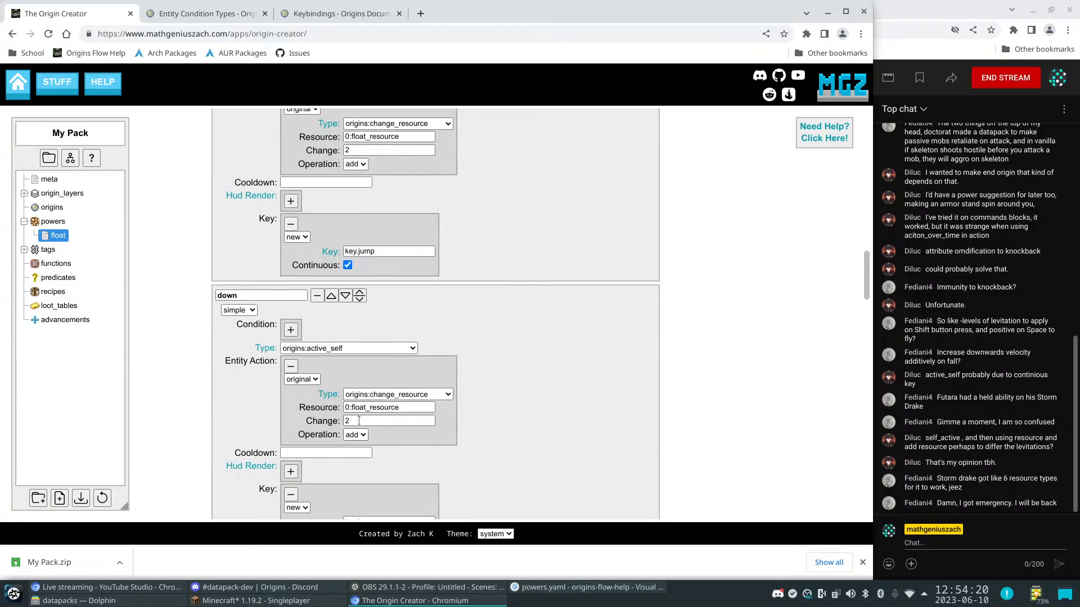
scroll(488, 404, down, 3)
click(382, 318)
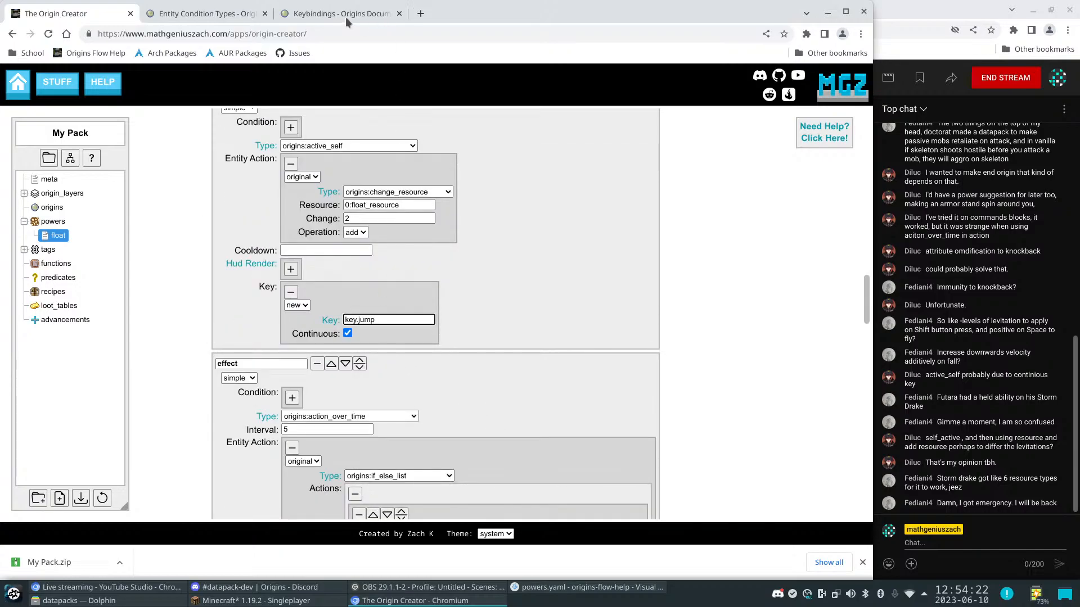
text(sneak)
click(357, 218)
key(Home)
text(-)
click(143, 242)
Review the float power's resource, nokey, up and down sub-powers and the levitation conditions and amplifiers in the effect sub-power
scroll(154, 247, up, 10)
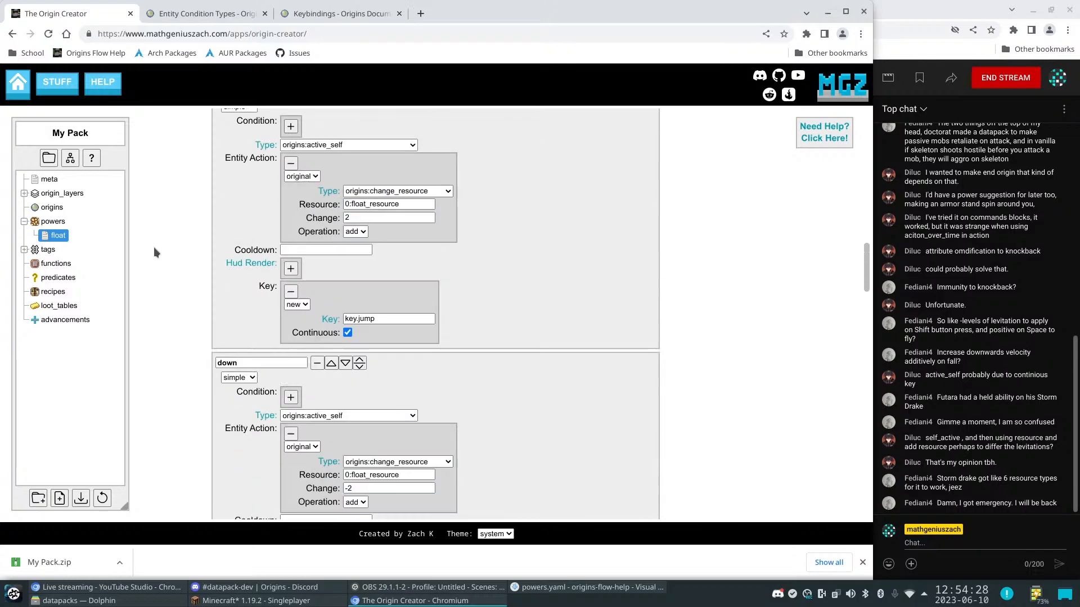
scroll(158, 255, up, 5)
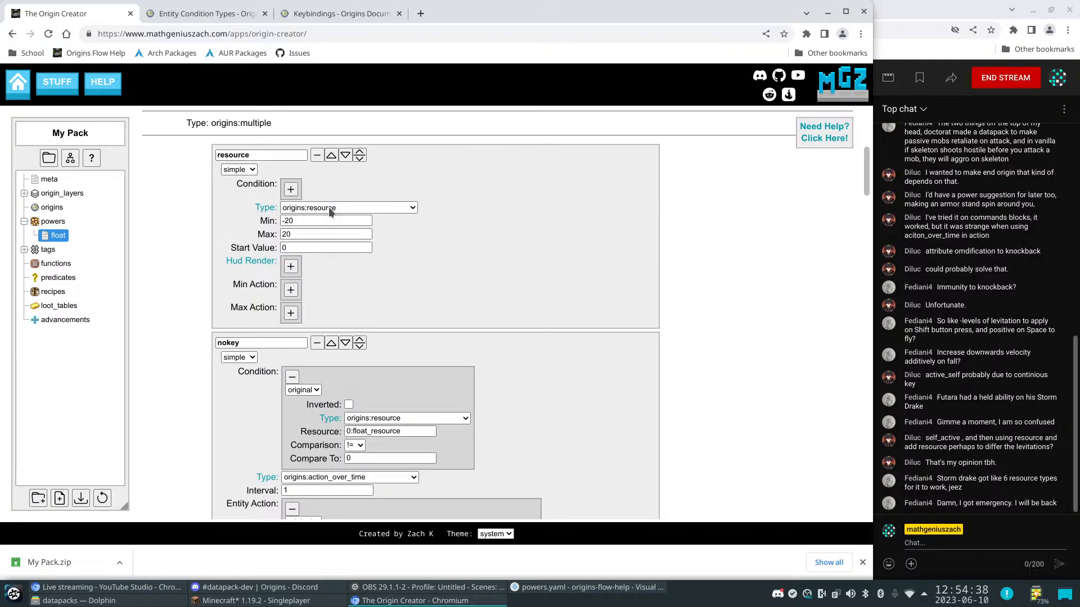
scroll(337, 240, down, 3)
scroll(336, 240, down, 2)
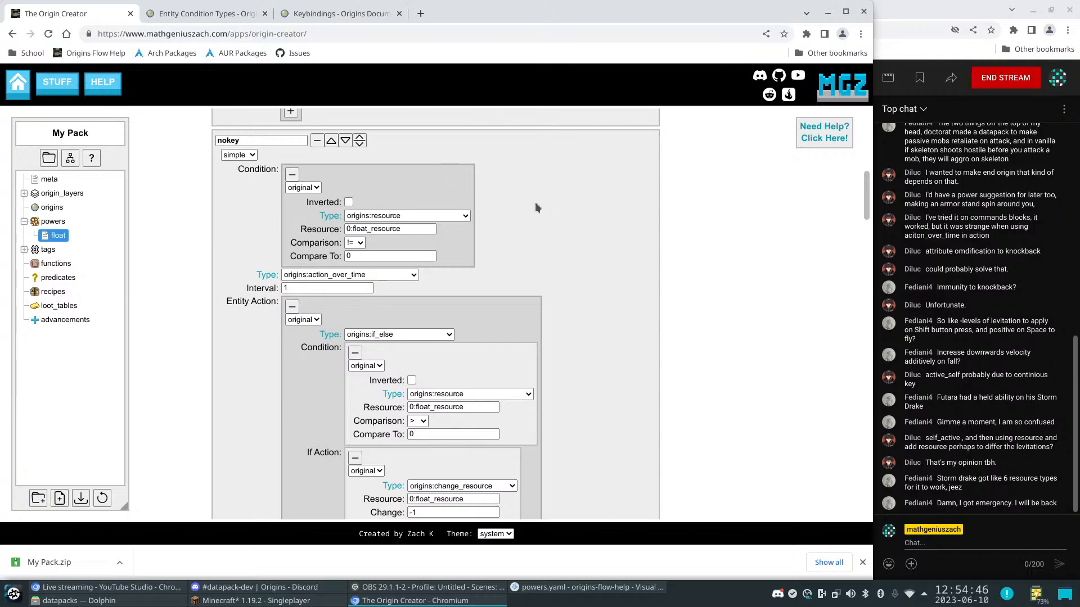
scroll(630, 239, down, 10)
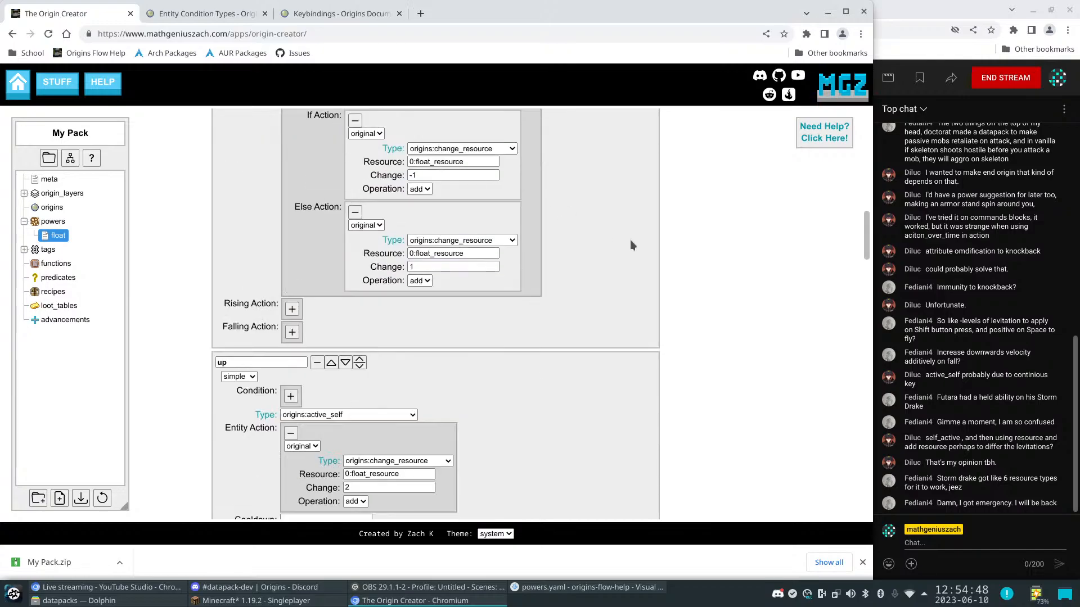
scroll(629, 246, down, 5)
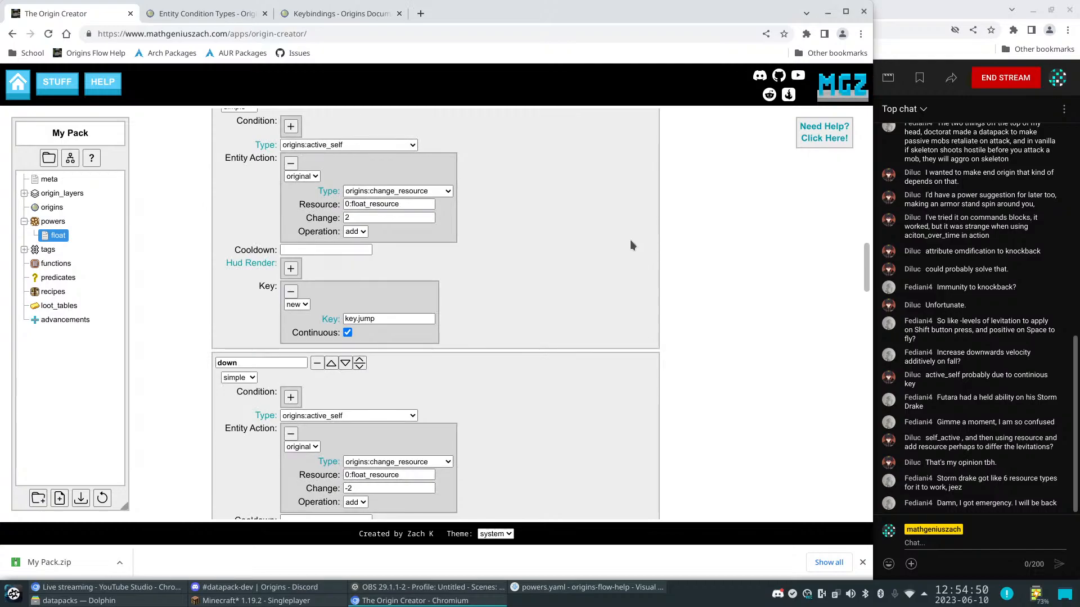
scroll(631, 245, up, 3)
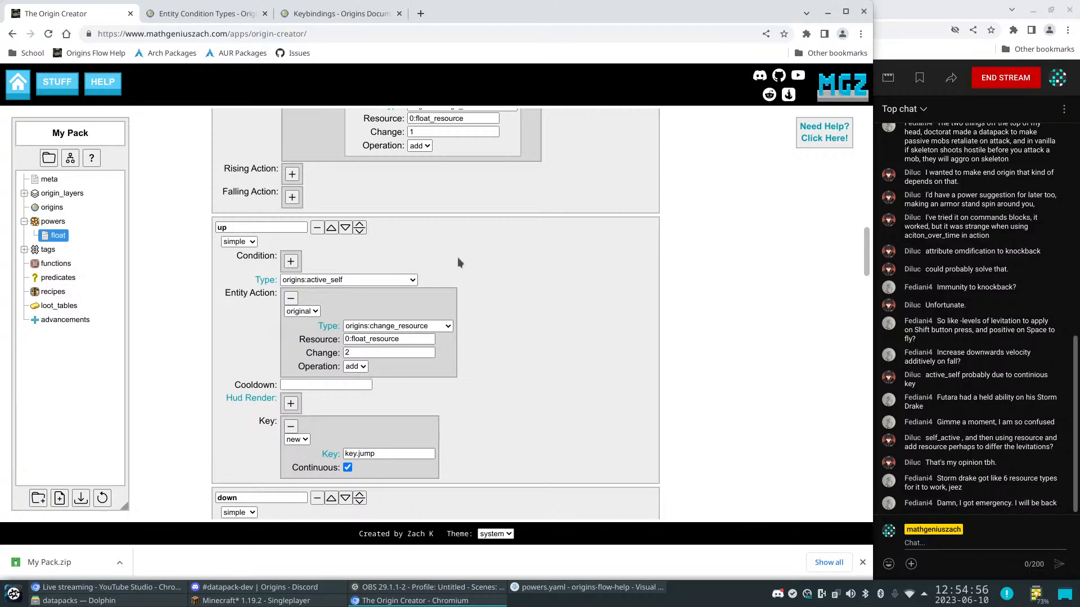
scroll(457, 257, down, 3)
scroll(437, 196, up, 1)
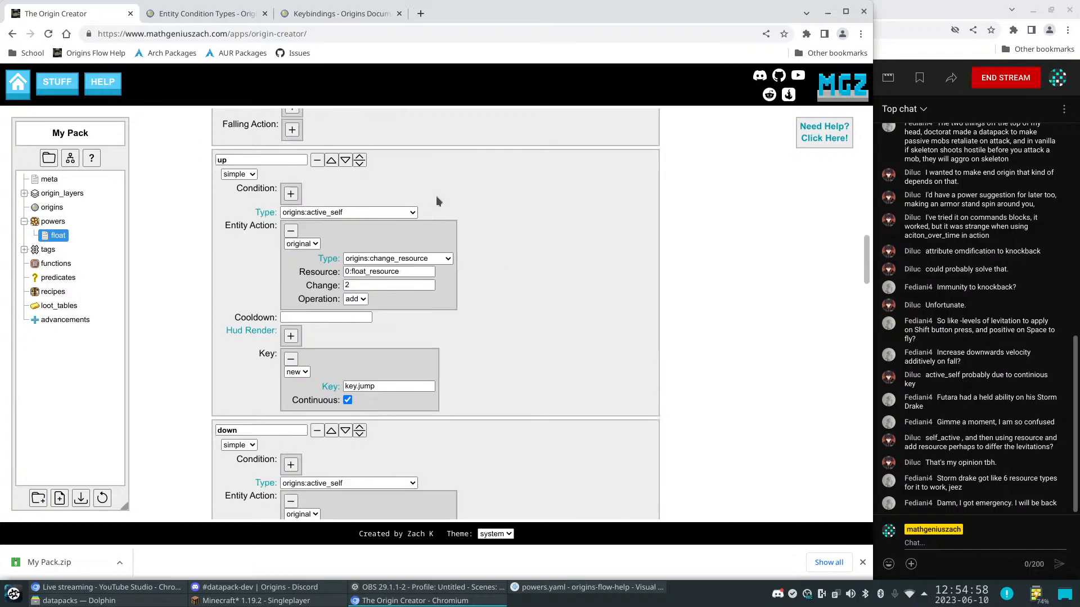
scroll(348, 333, down, 2)
scroll(390, 353, down, 3)
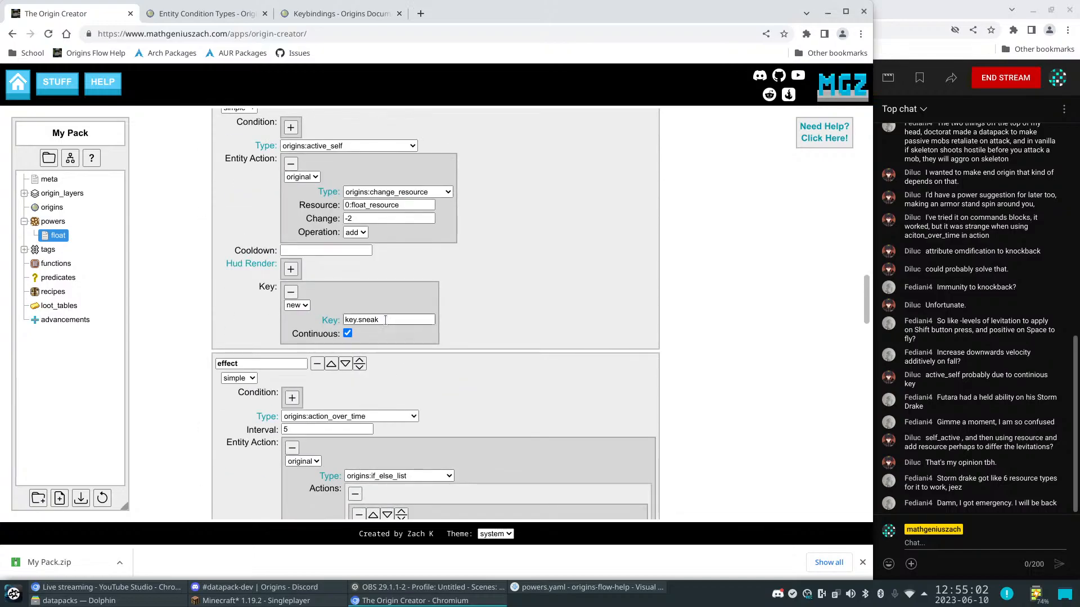
scroll(543, 326, down, 3)
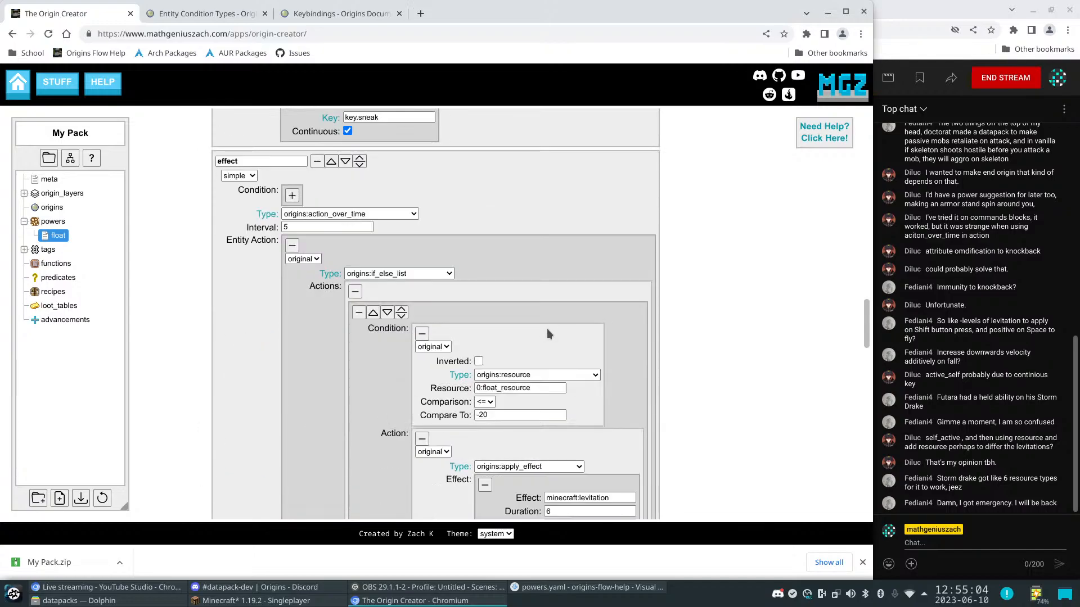
scroll(454, 257, down, 1)
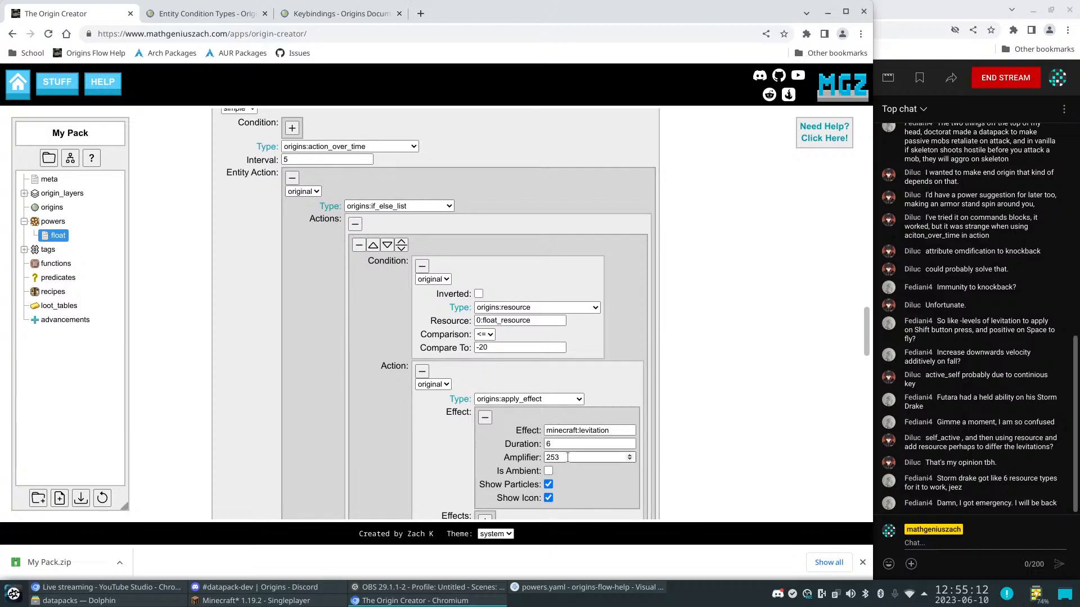
scroll(567, 457, down, 5)
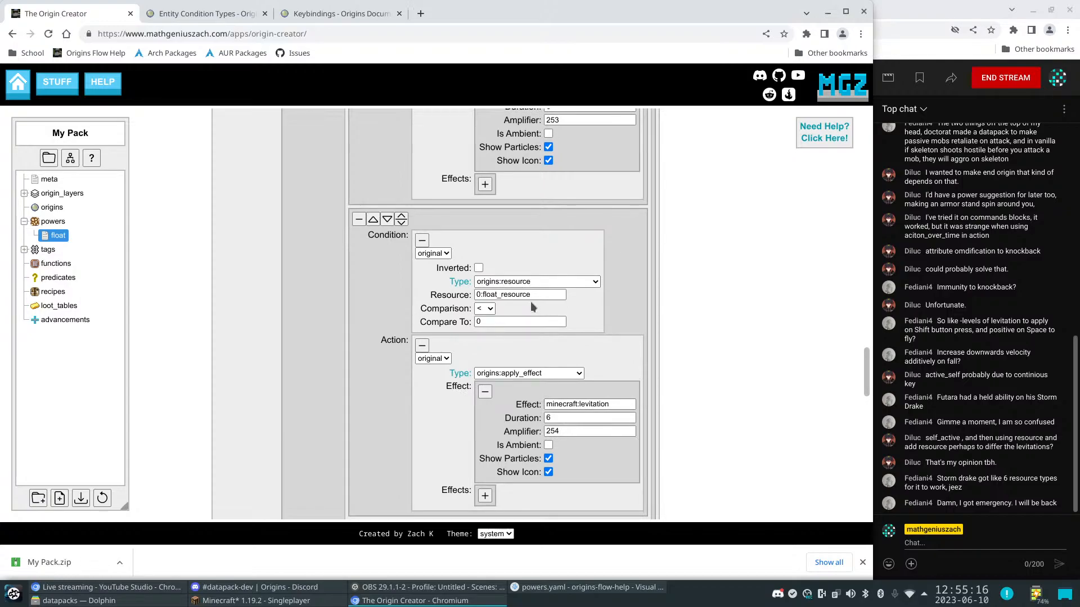
scroll(533, 307, down, 2)
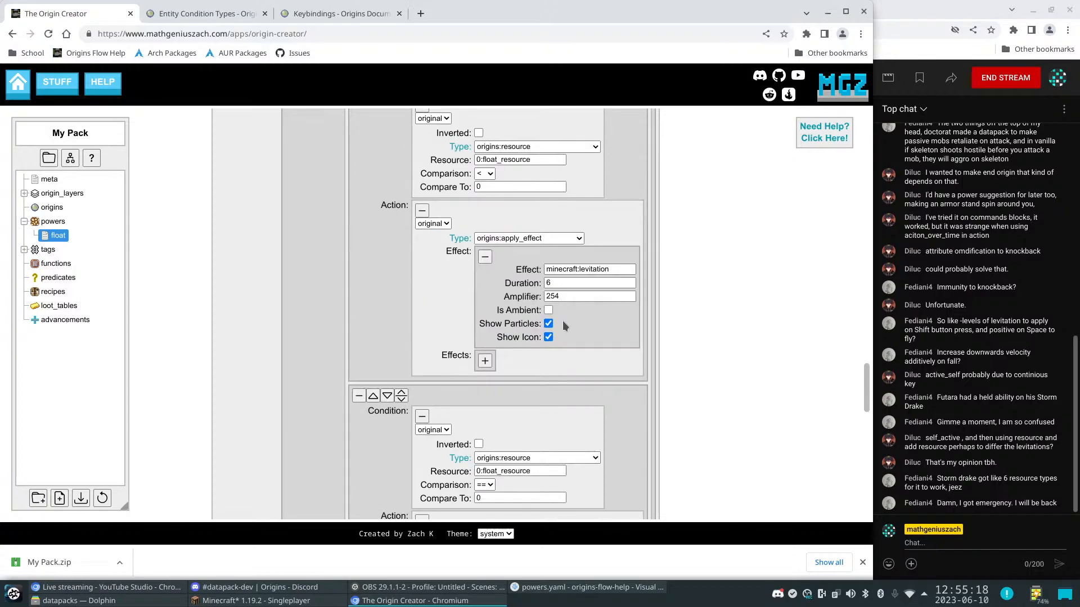
scroll(564, 325, down, 3)
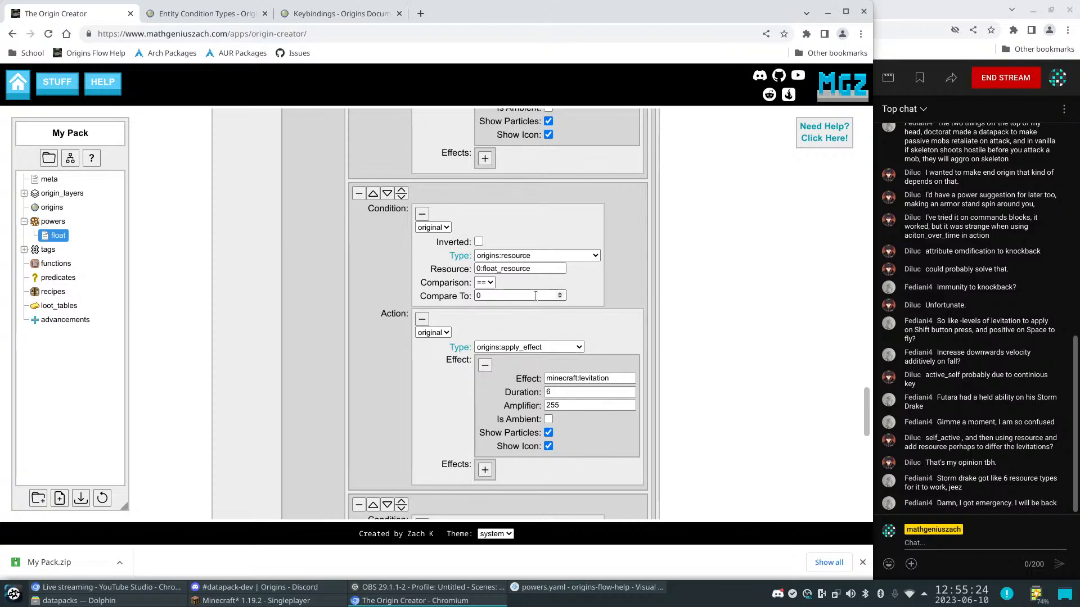
Check the remaining levitation conditions and amplifiers at the end of the float power's effect sub-power
scroll(535, 297, up, 5)
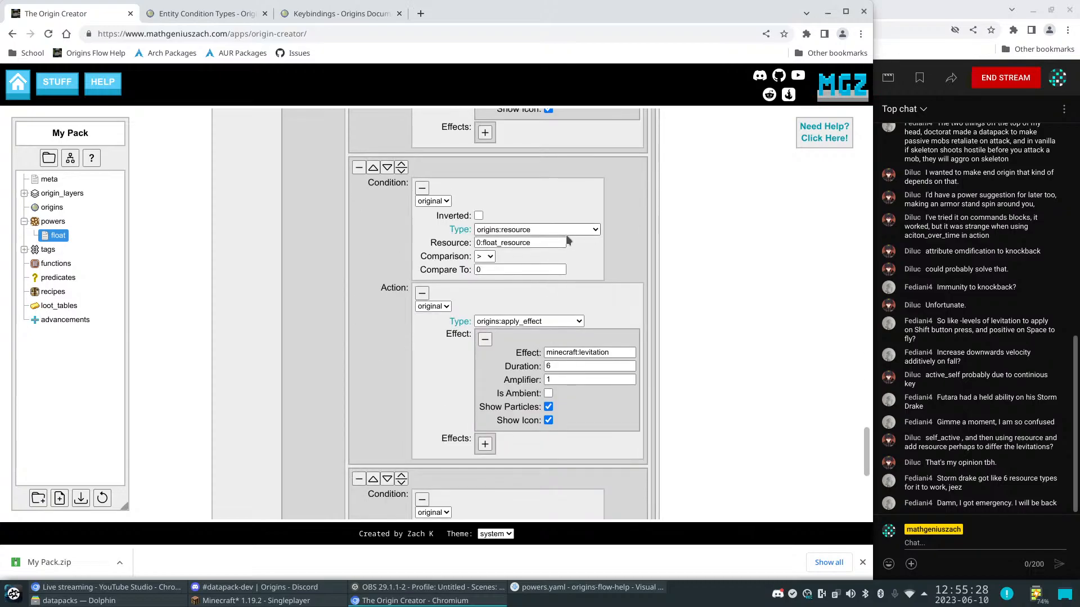
scroll(649, 293, down, 2)
scroll(651, 296, down, 1)
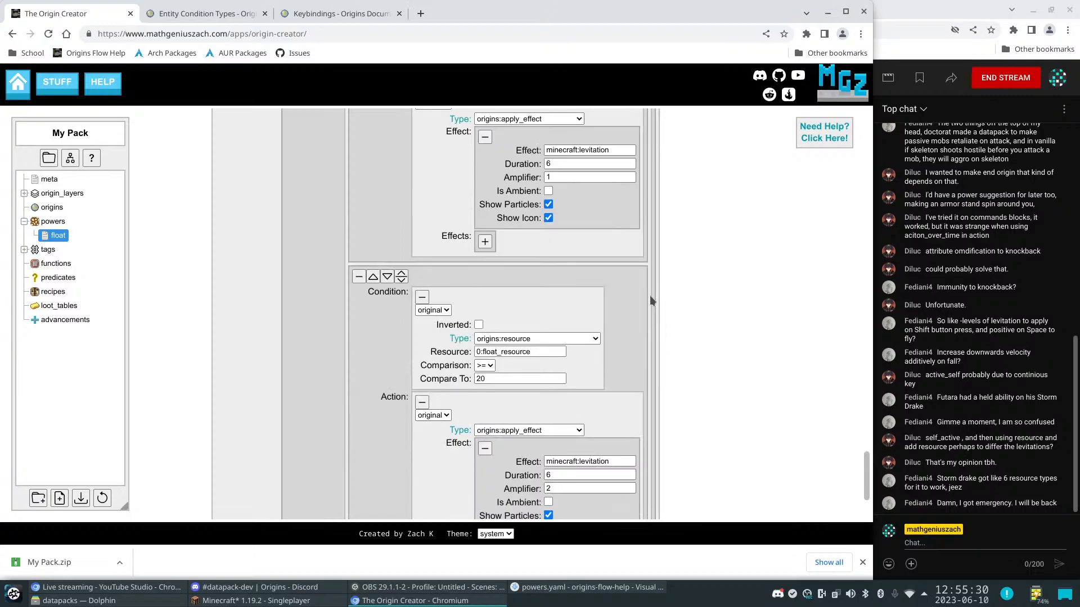
scroll(650, 295, down, 1)
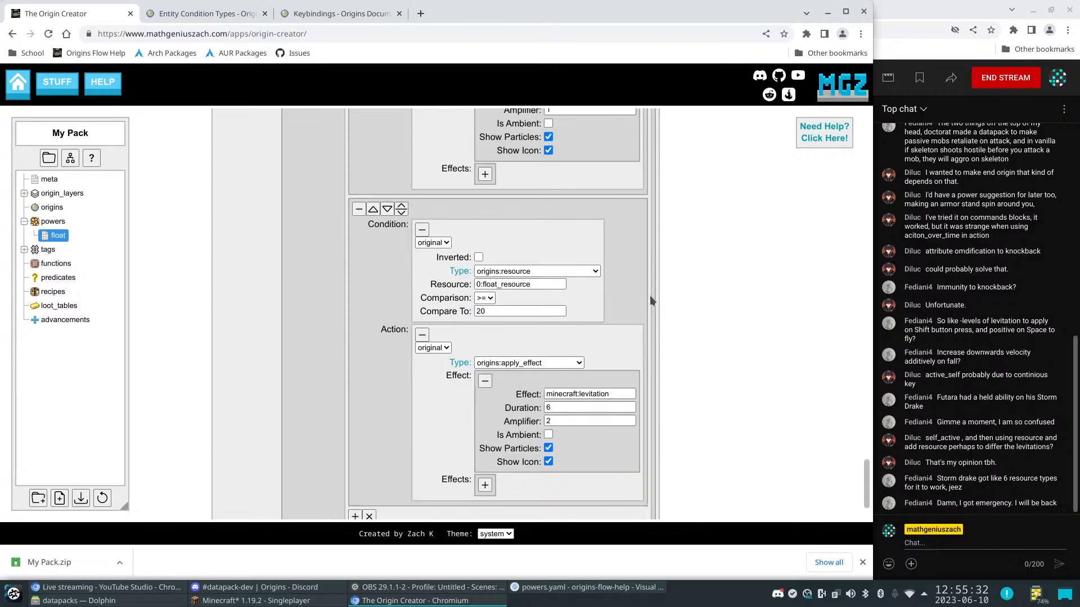
scroll(649, 295, down, 1)
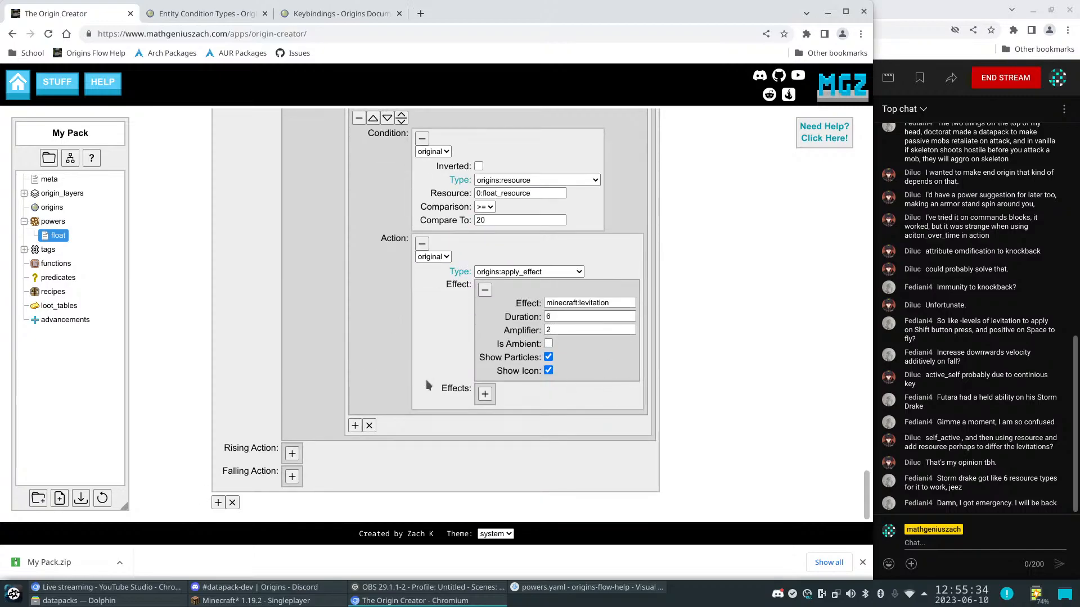
Create a new origin in the pack and name its file testorigin
right_click(45, 208)
click(61, 221)
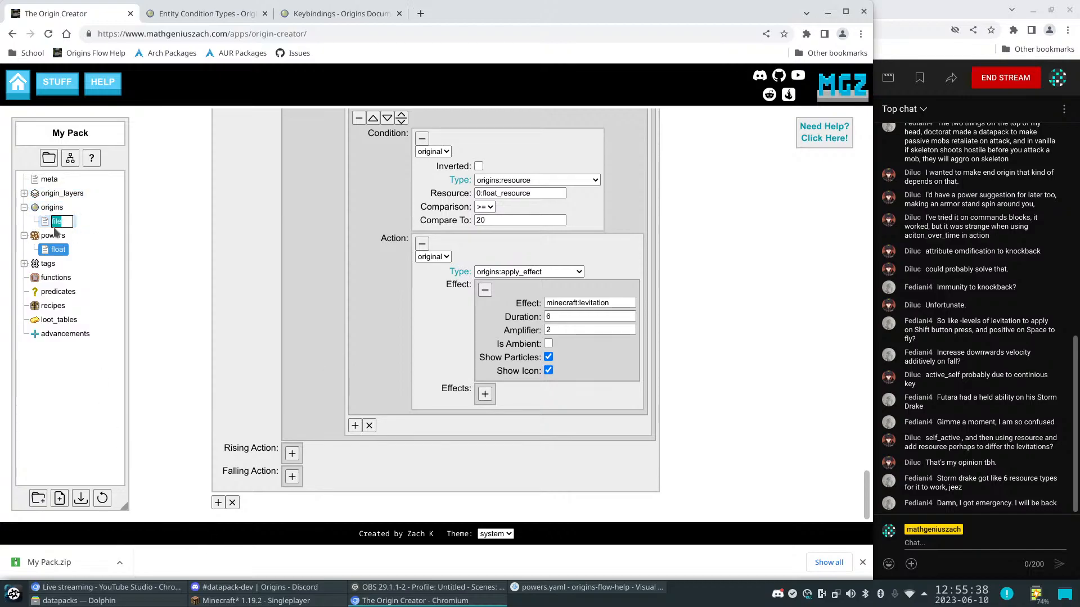
text(testorigin)
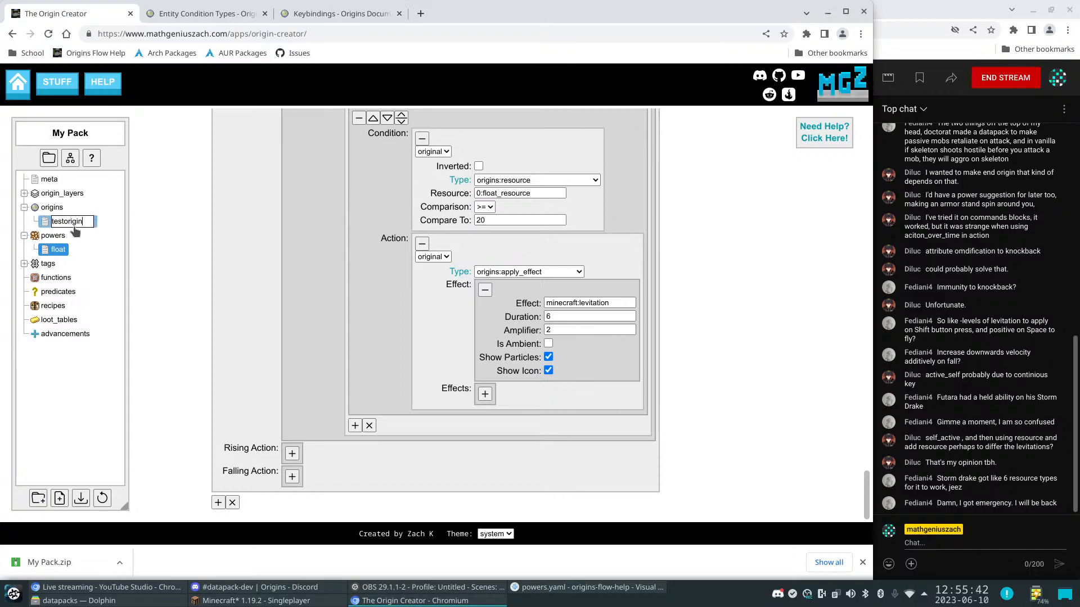
key(Return)
Set the testorigin origin's name to Test Origin and add the float power to it
click(67, 221)
click(241, 177)
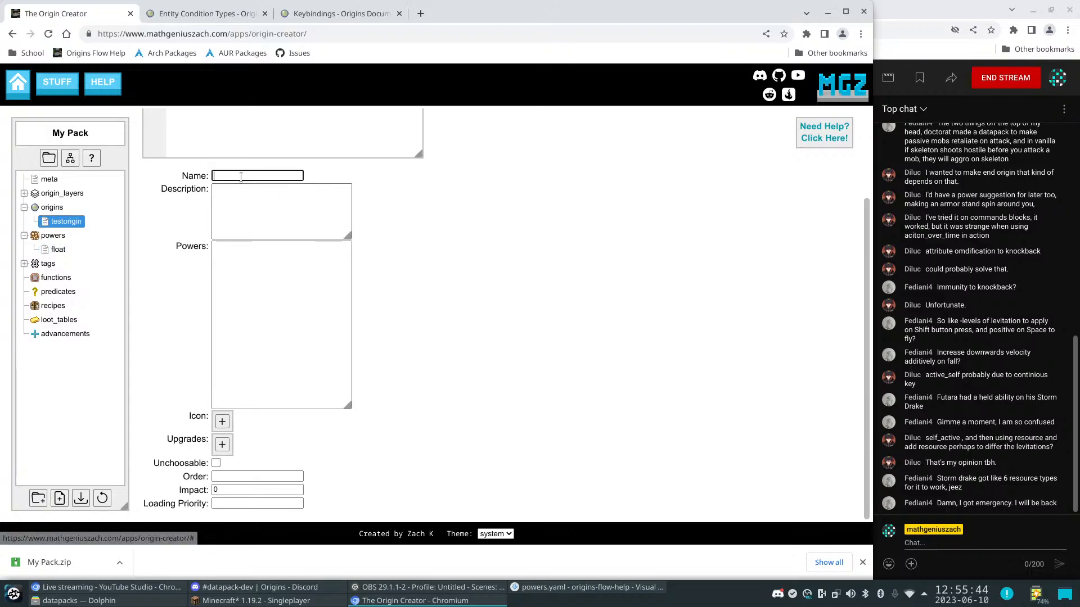
text(Test Origin)
click(271, 311)
text(float)
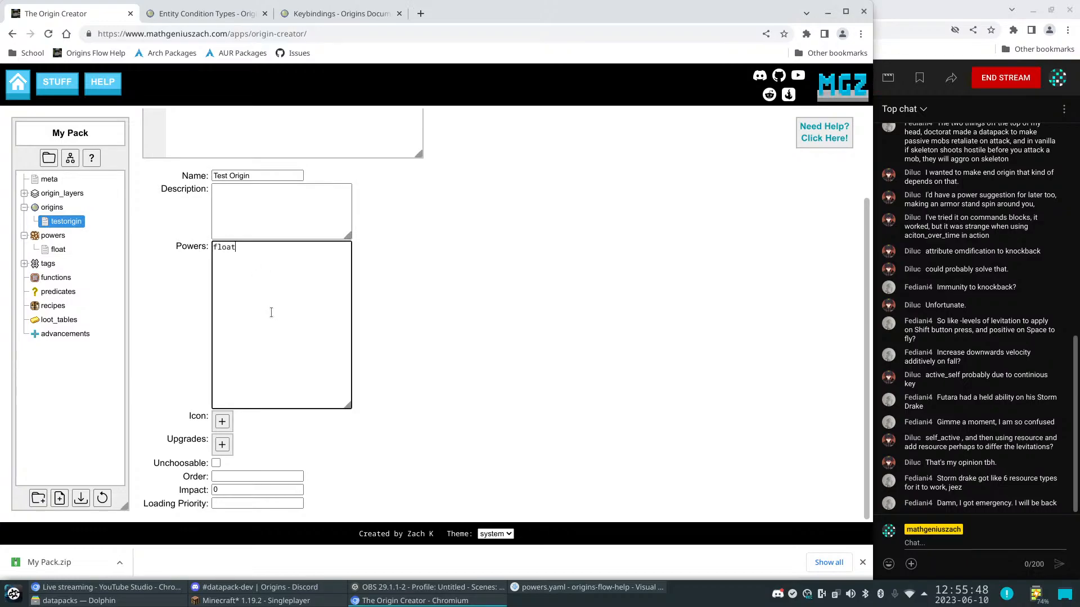
Add testorigin to the origins list of the origins:origin layer
double_click(61, 193)
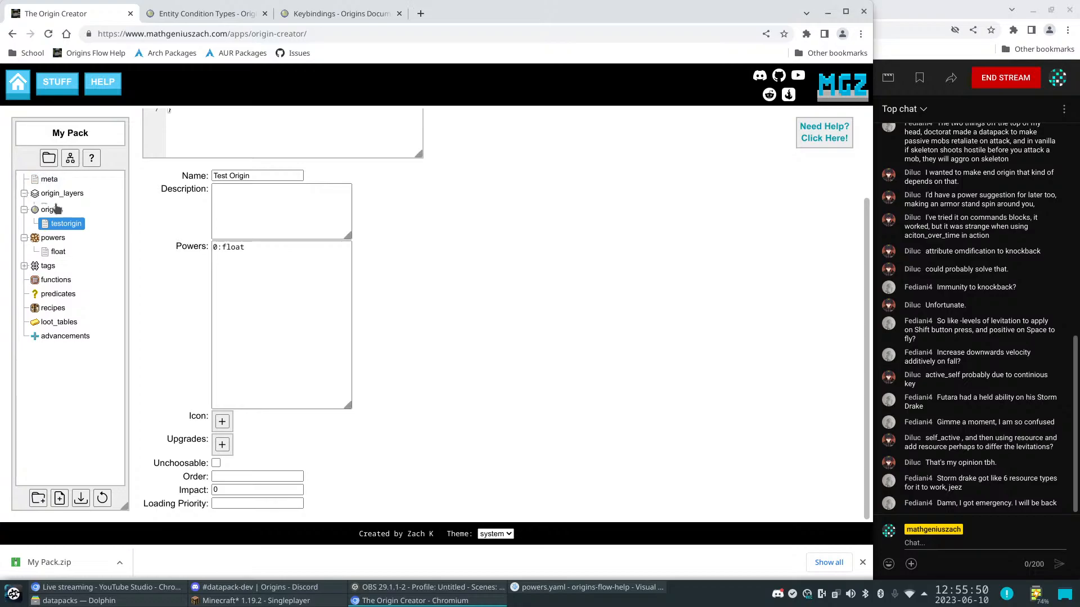
click(71, 208)
click(271, 209)
text(testorigin)
click(469, 231)
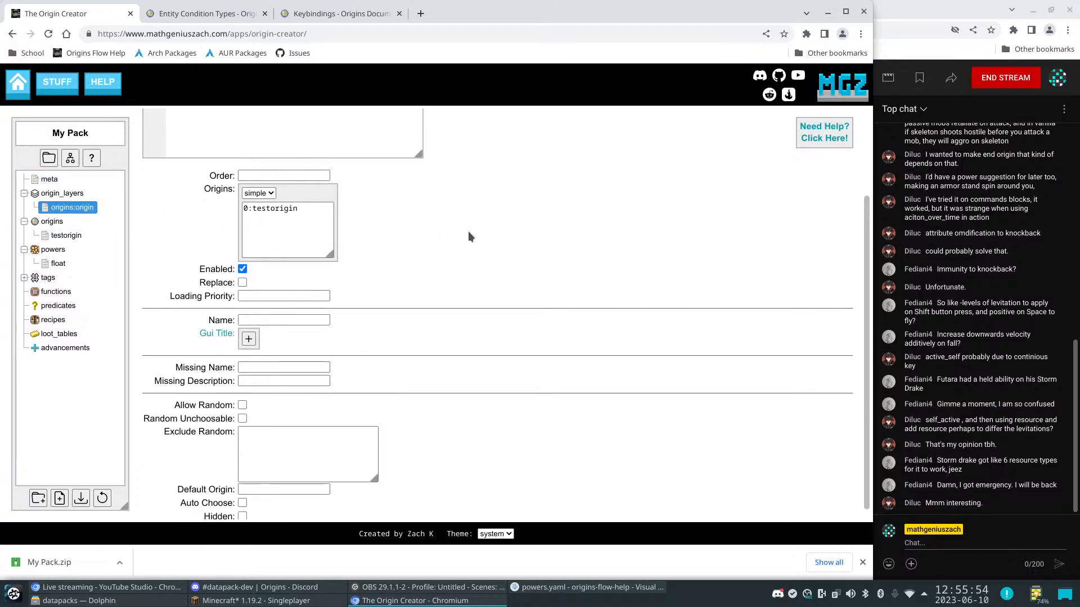
Export the pack as a datapack into the Test world's datapacks folder, replacing the existing My Pack.zip
click(66, 235)
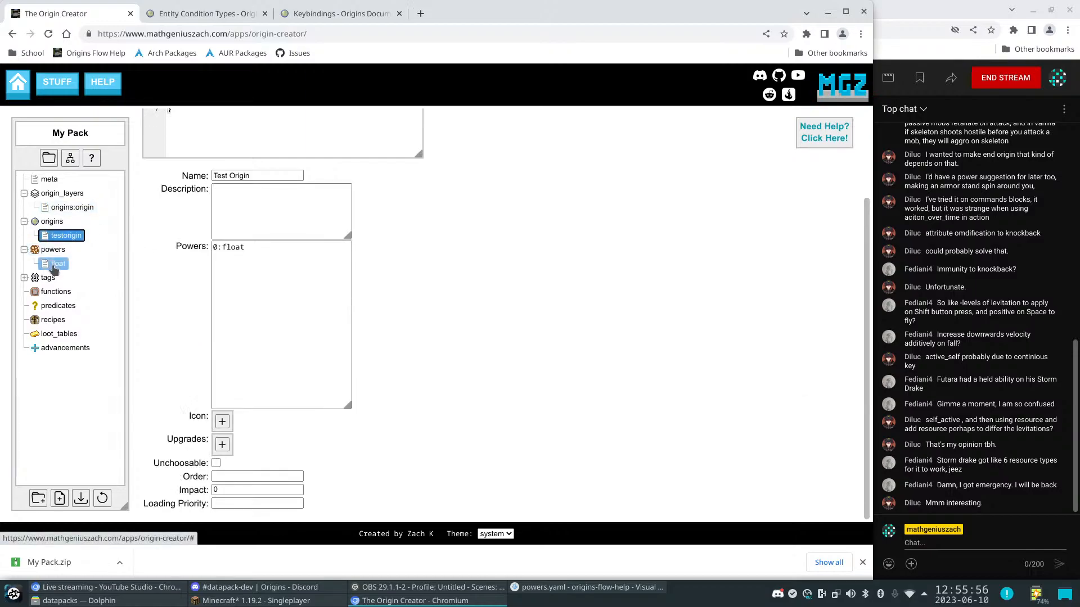
click(57, 264)
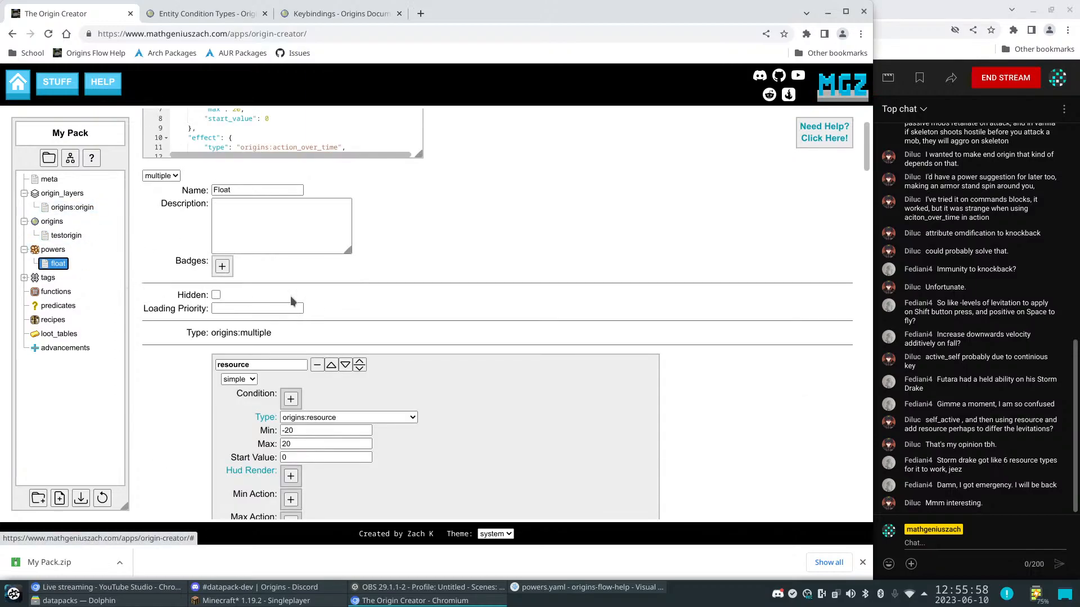
click(81, 499)
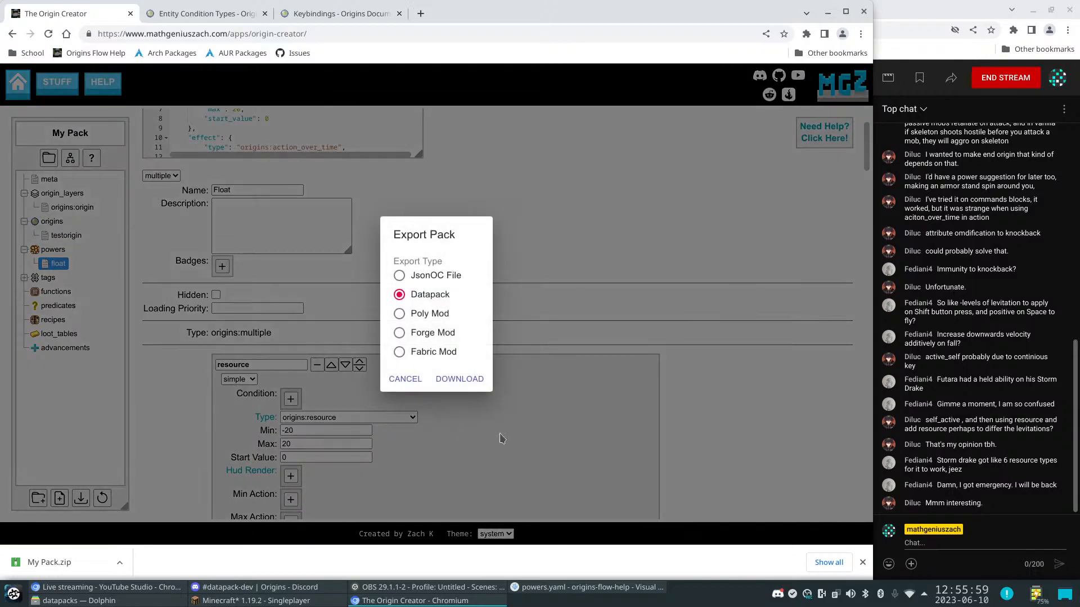
click(459, 379)
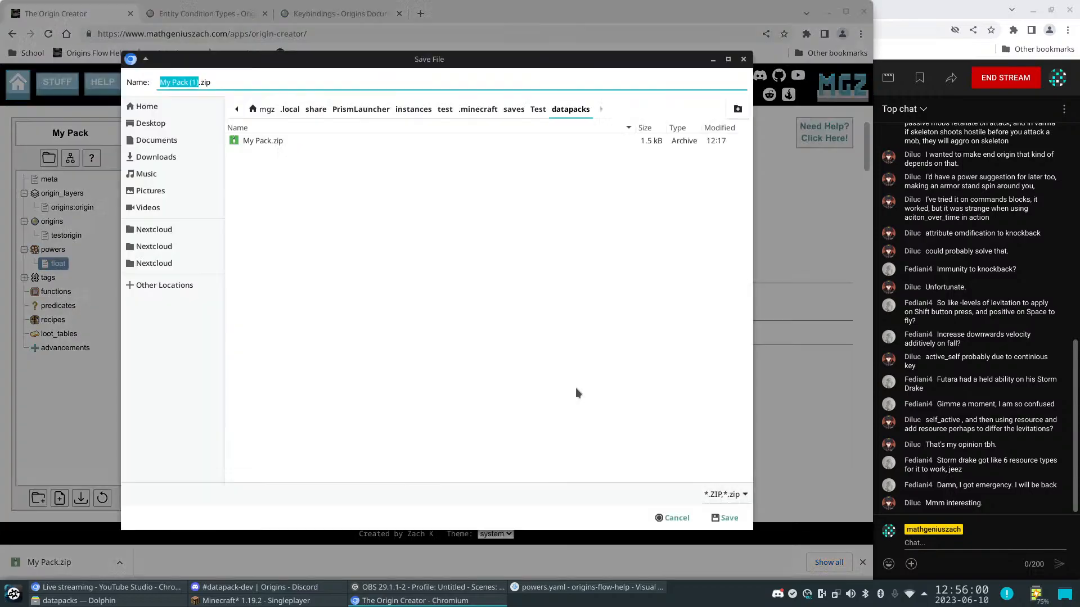
click(279, 145)
click(727, 518)
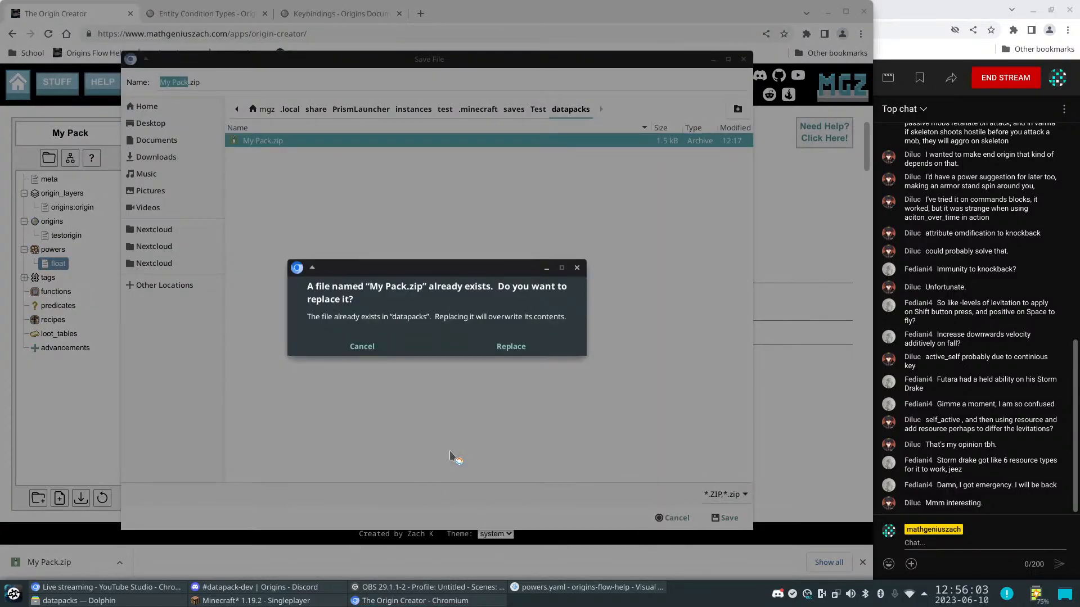
click(511, 346)
Switch to Minecraft, save and quit the current world, and reopen it to load the updated datapack
key(alt+Tab)
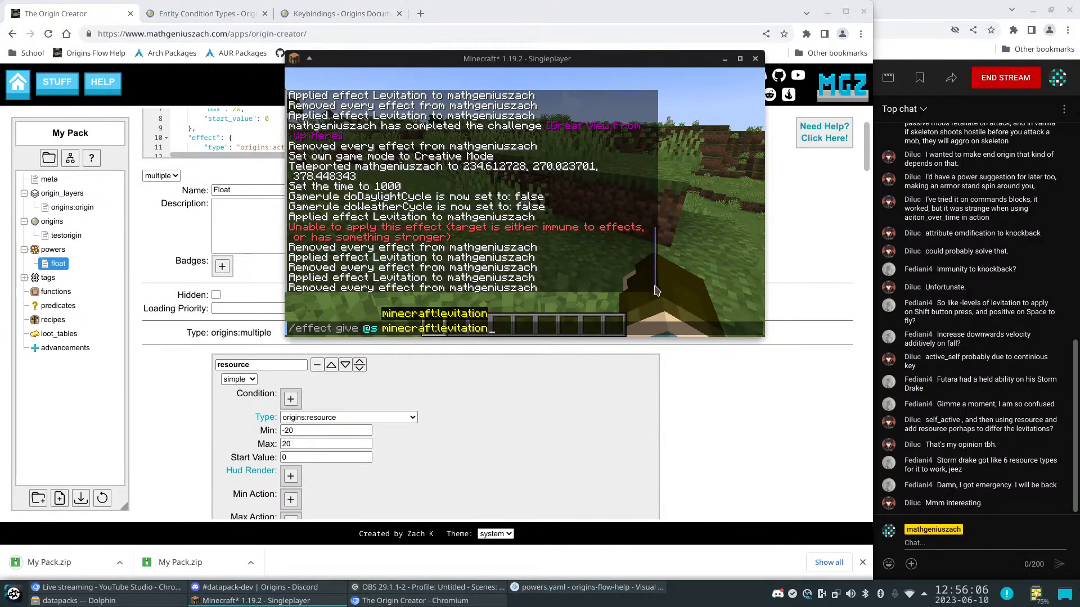
key(Escape)
key(Escape)
click(524, 275)
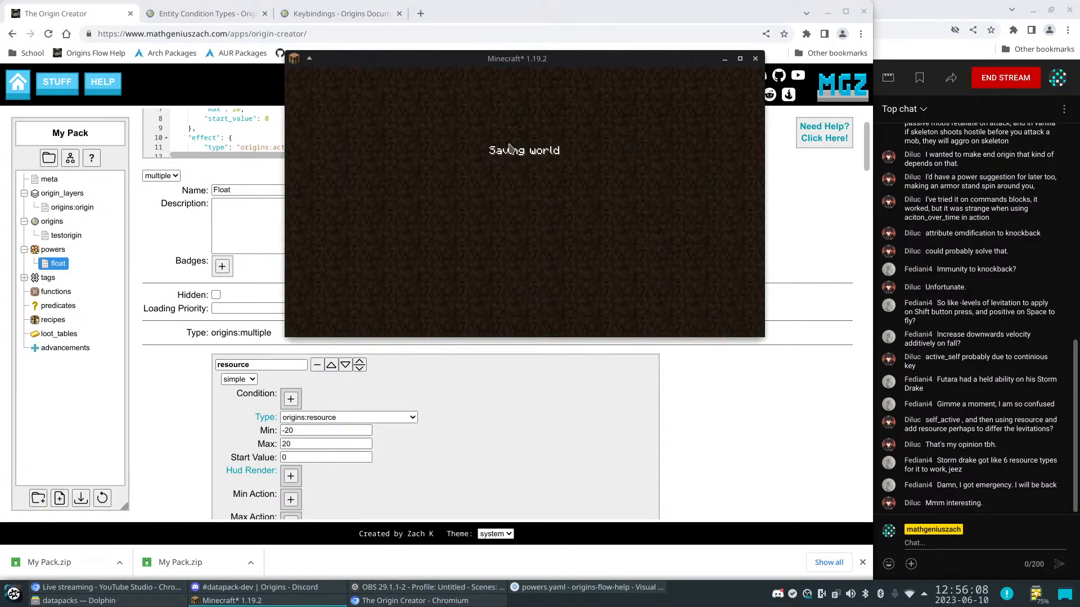
click(463, 185)
double_click(475, 157)
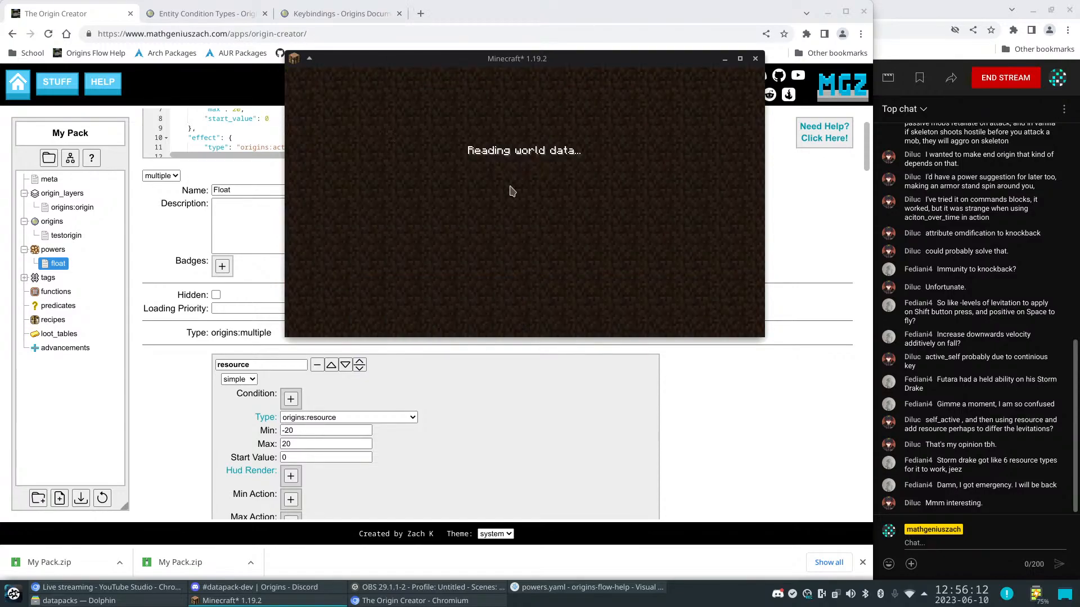
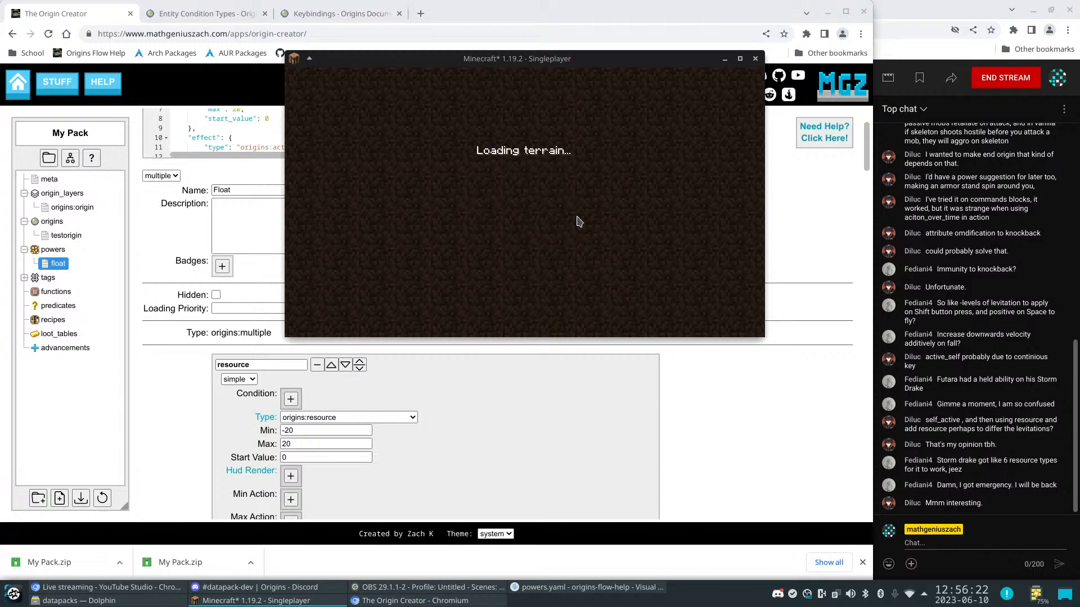
Run the /origin set command to give the player my_pack:testorigin in the origins:origin layer
text(/origin)
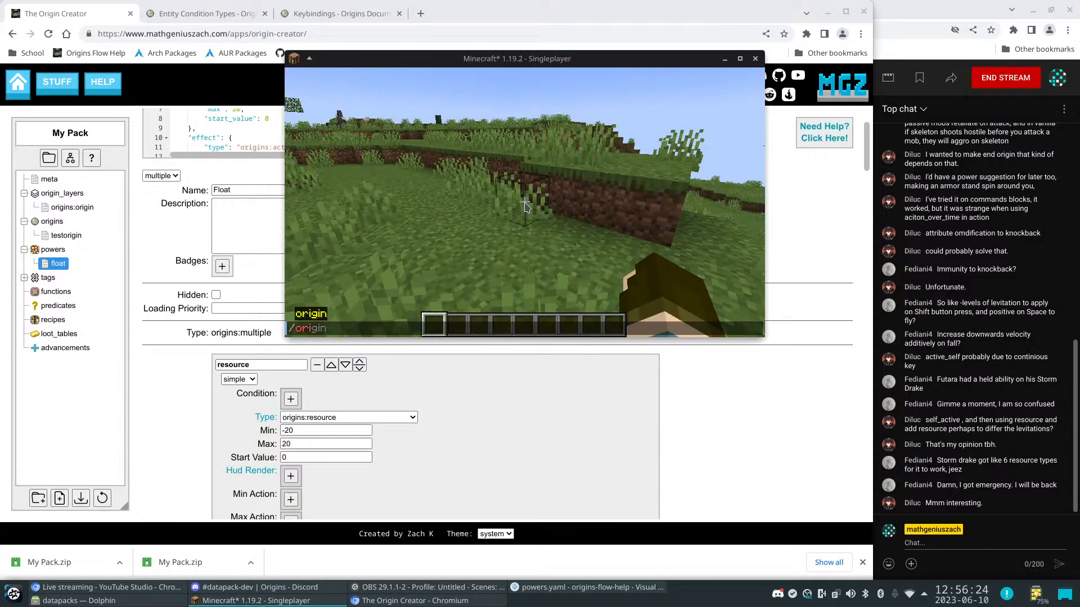
text( set mathgeniuszach)
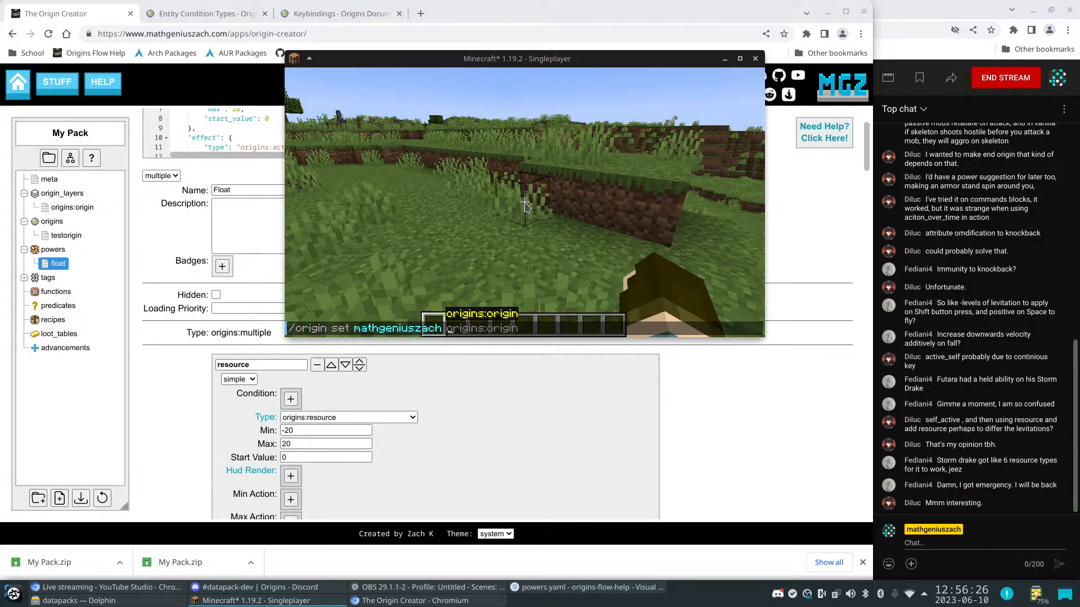
key(Tab)
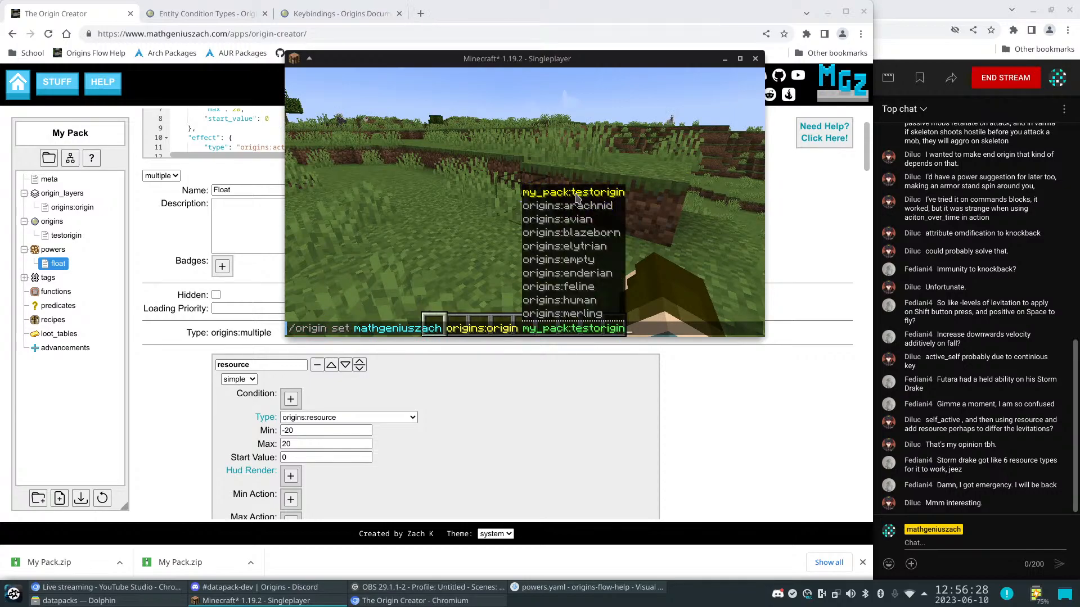
key(Return)
Test the float power in third-person view by rising, descending and moving around, and pause the game
key(space)
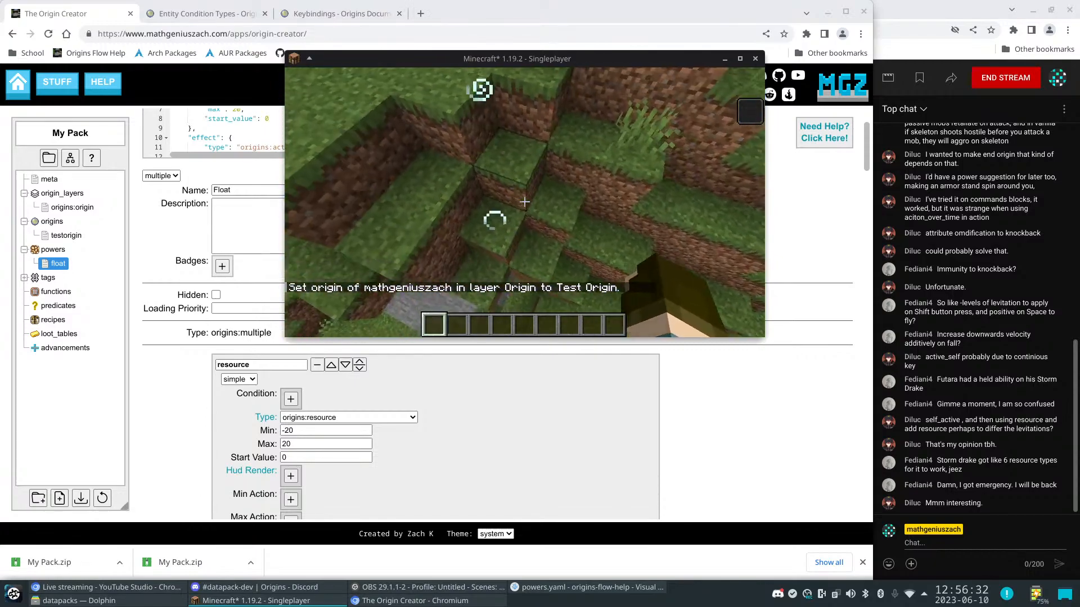
key(F5)
key(space)
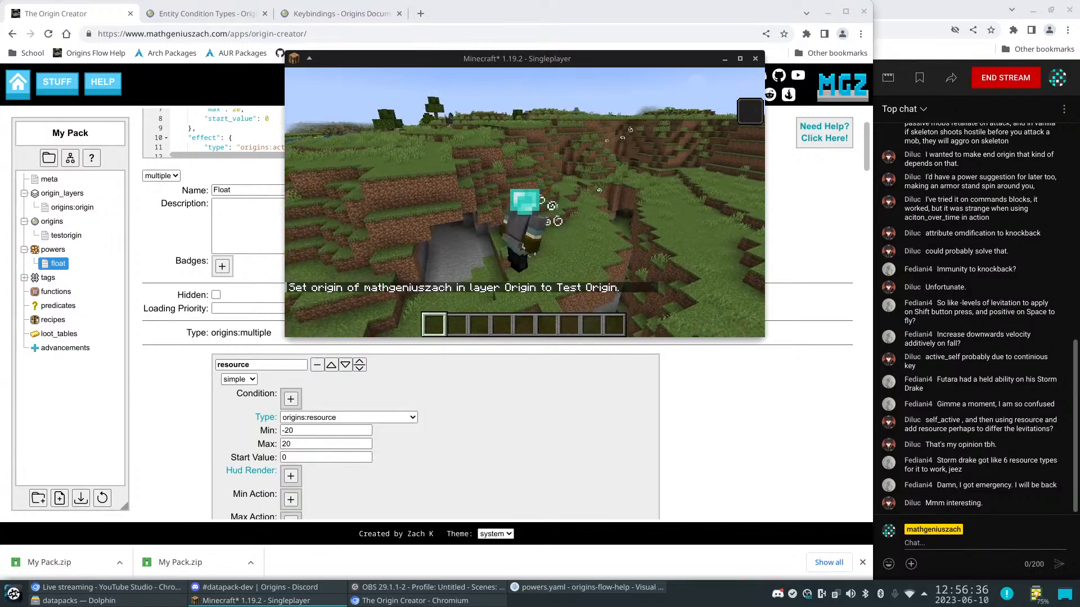
key(shift)
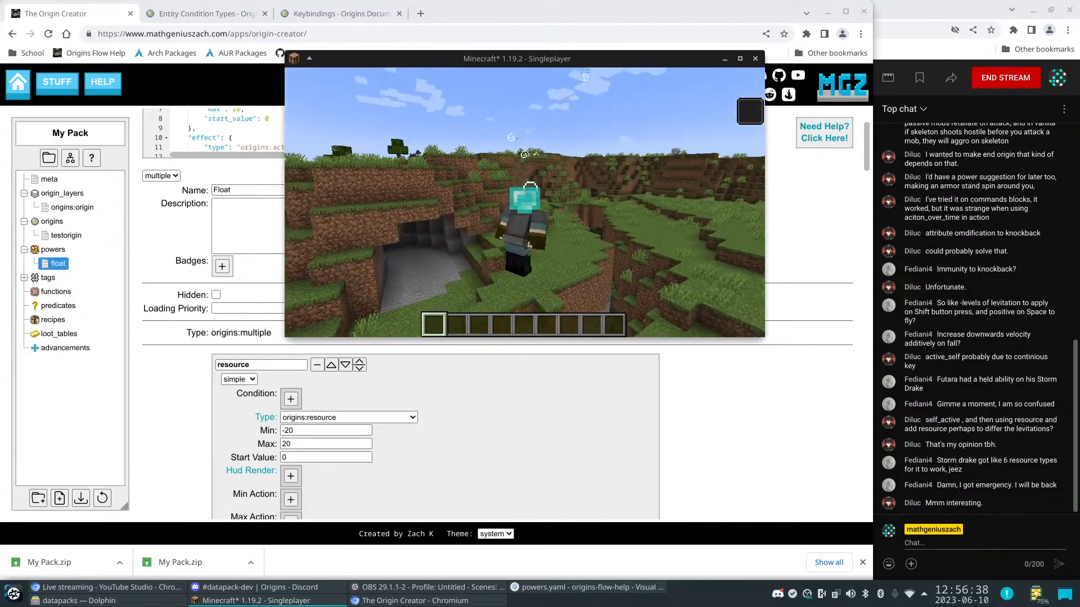
key(space)
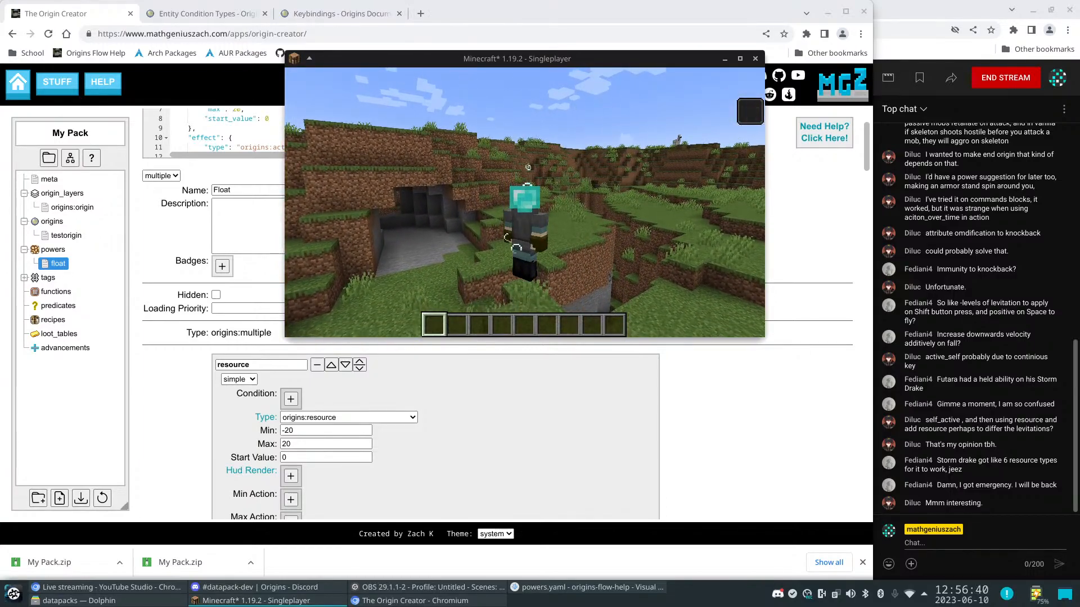
key(s)
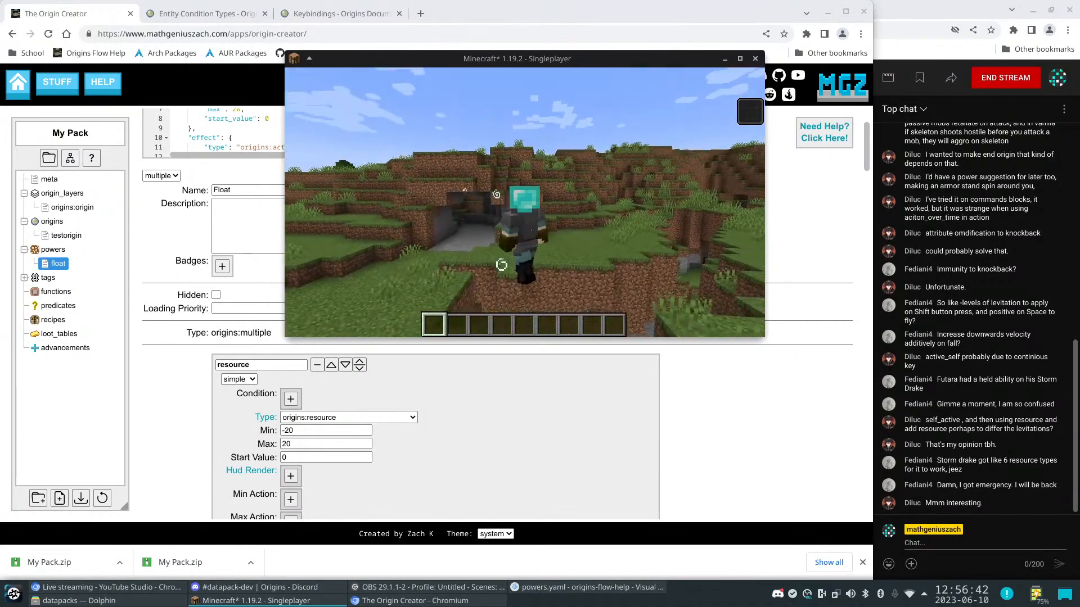
key(space)
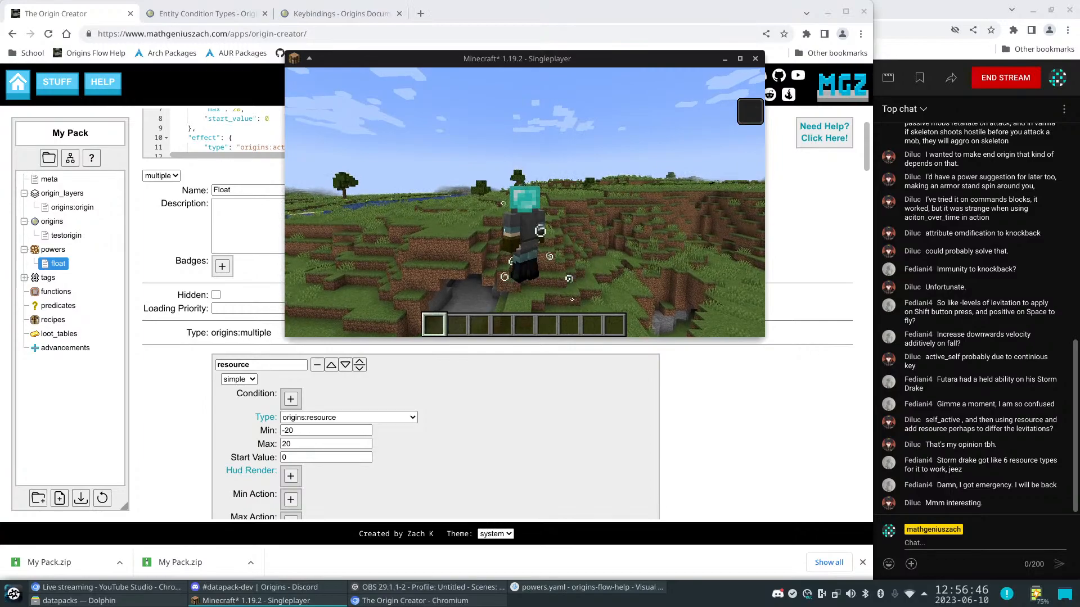
key(w)
key(w)
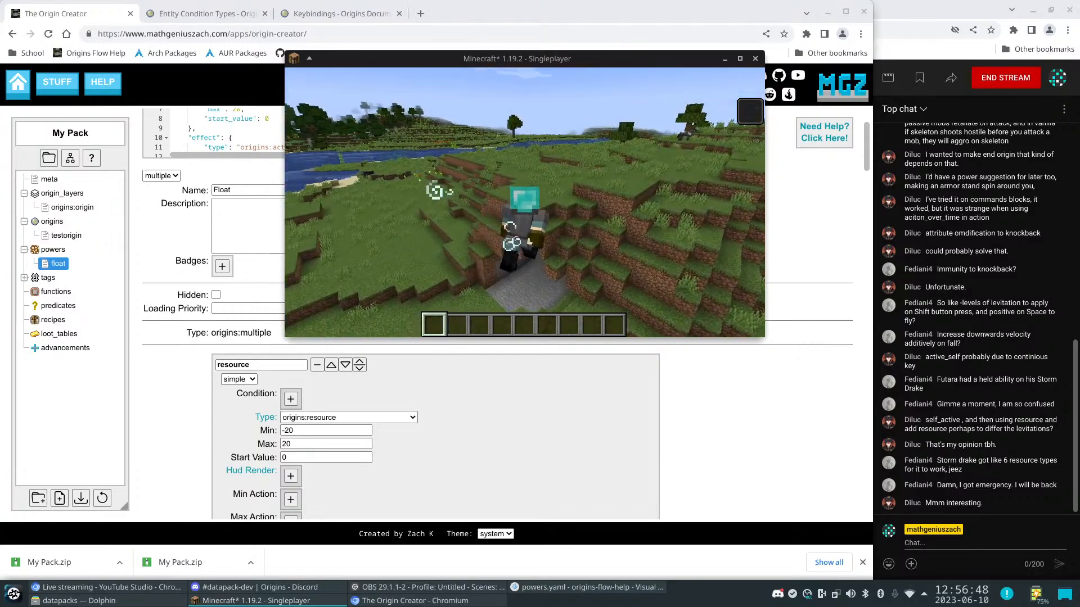
key(w)
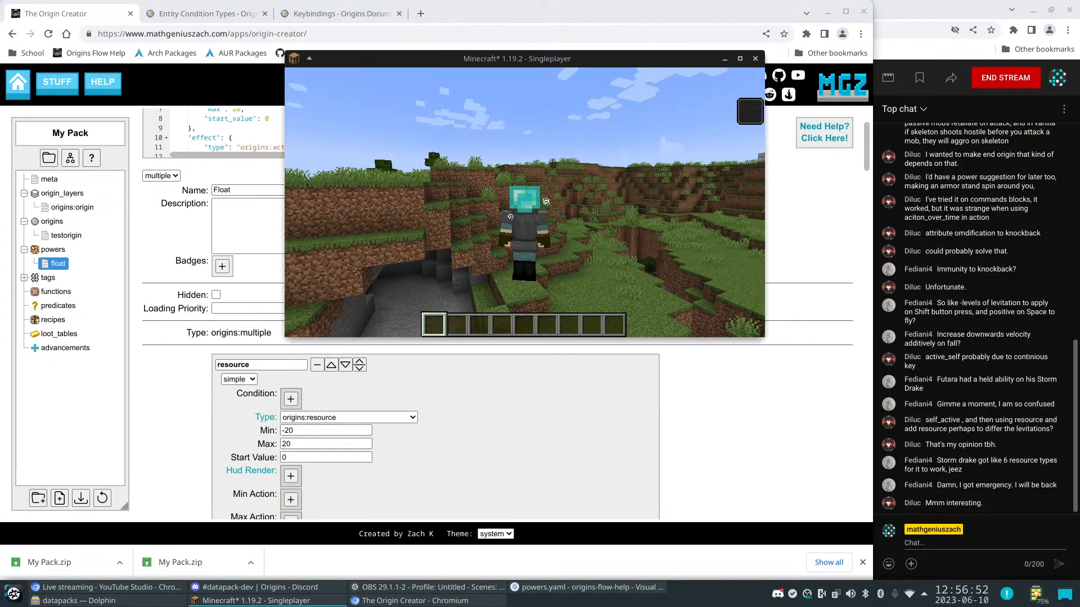
key(Escape)
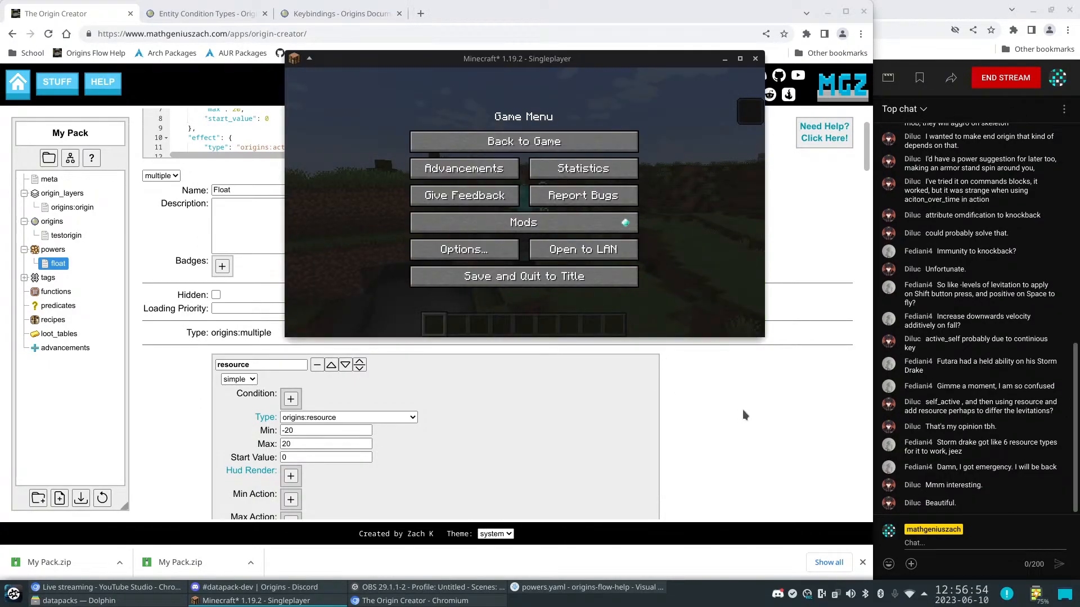
click(524, 141)
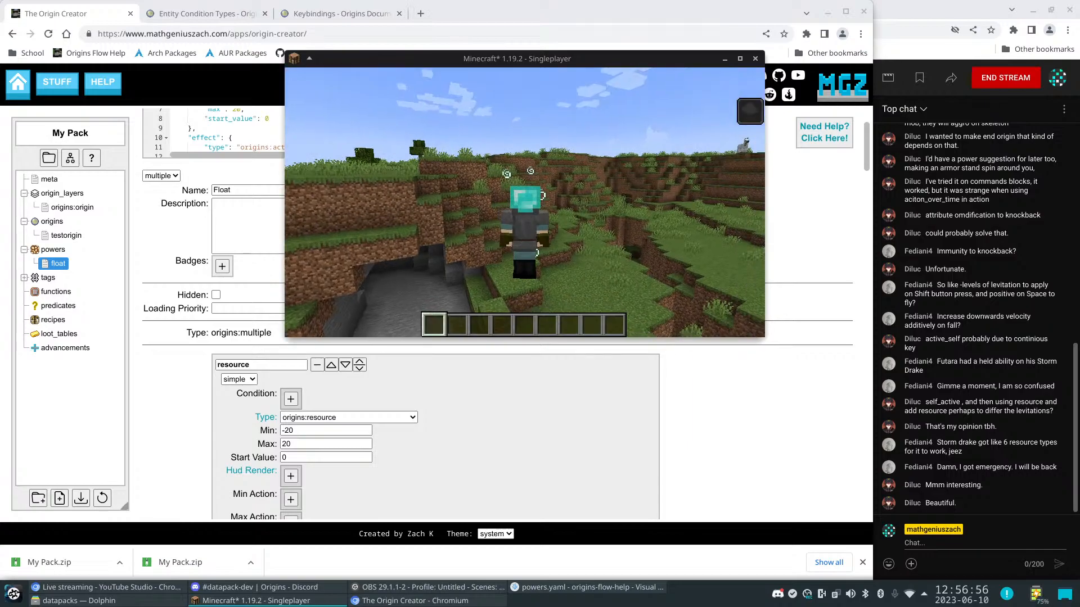
key(Escape)
Switch back to The Origin Creator and set the levitation amplifier to 250 for the float_resource <= -20 condition
click(741, 439)
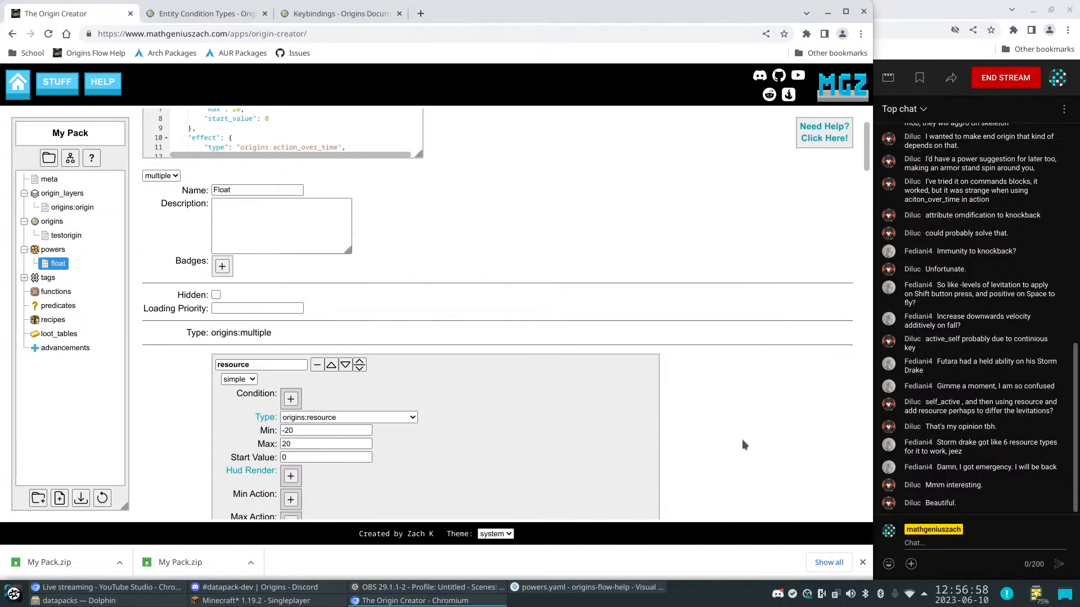
scroll(741, 440, down, 2)
scroll(741, 445, down, 1)
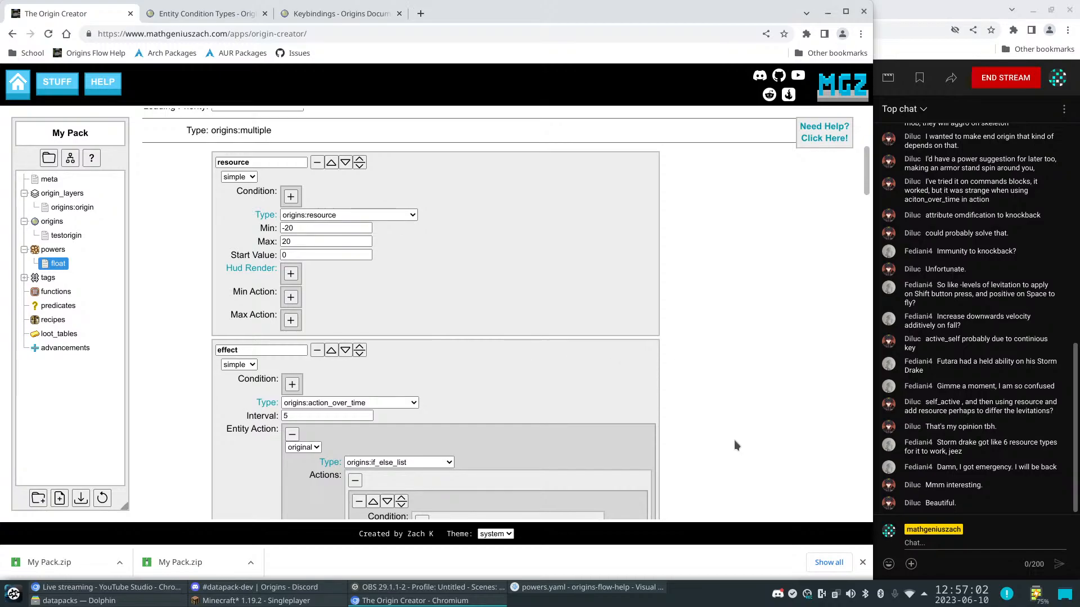
scroll(734, 440, down, 5)
scroll(662, 396, down, 1)
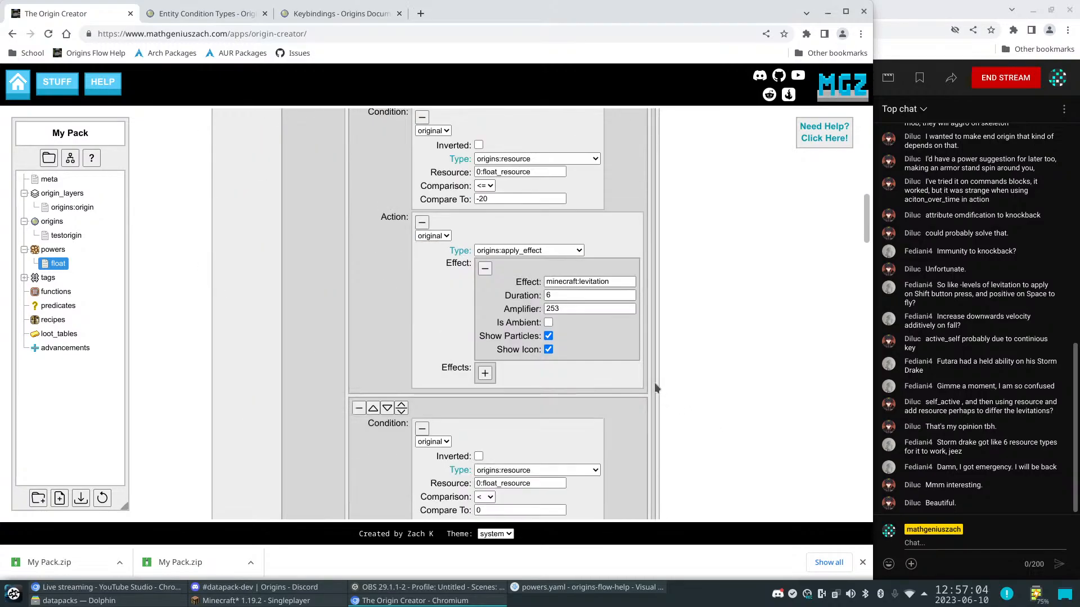
click(562, 309)
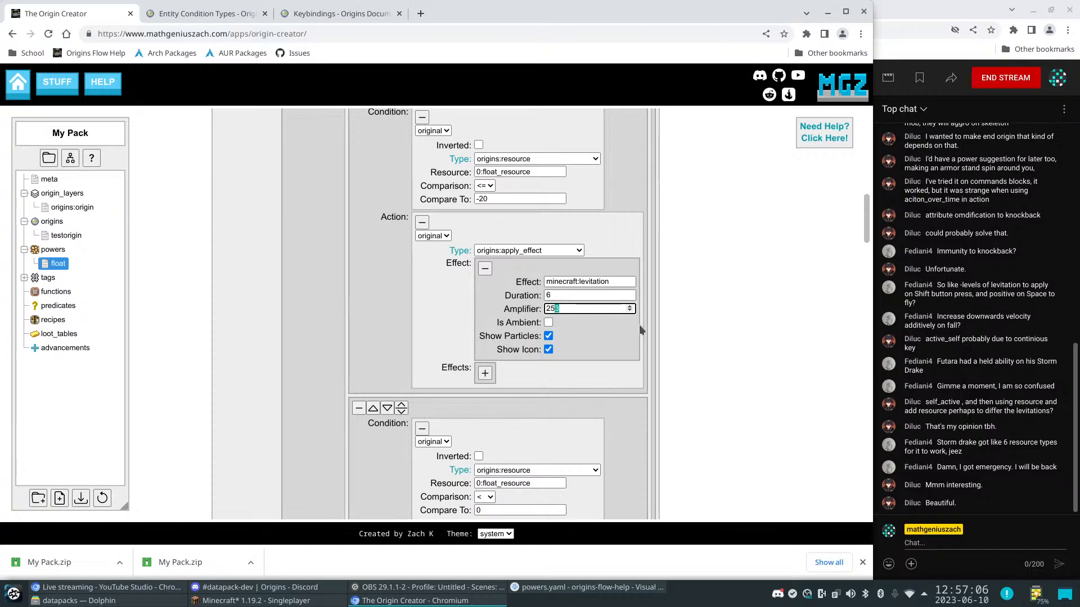
text(4)
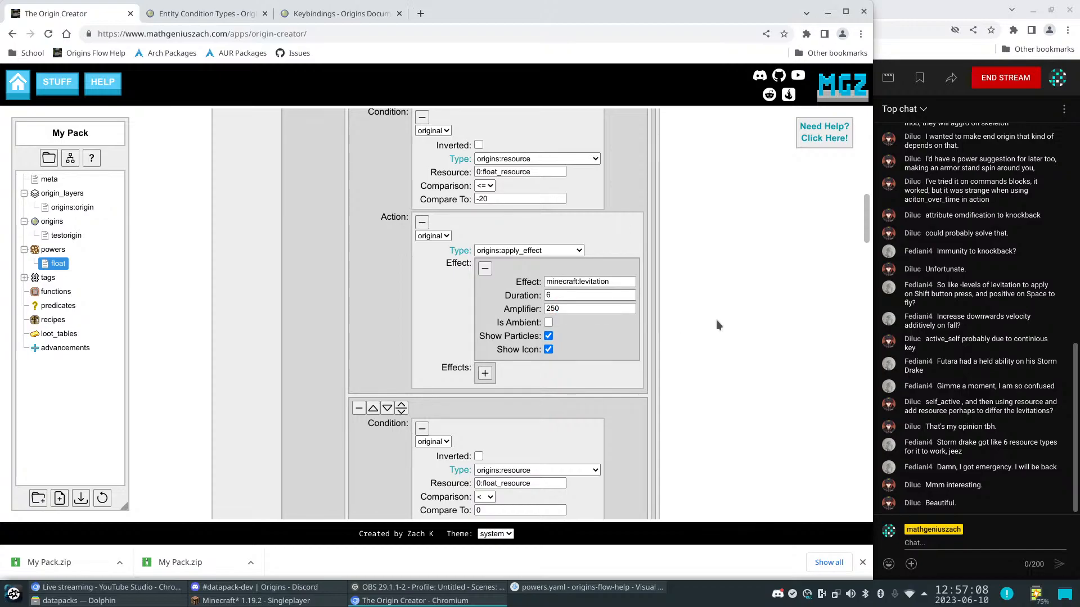
click(716, 321)
Set the levitation amplifier to 250 for the float_resource < 0 condition and 245 for the <= -20 condition
scroll(717, 321, down, 4)
scroll(716, 319, up, 2)
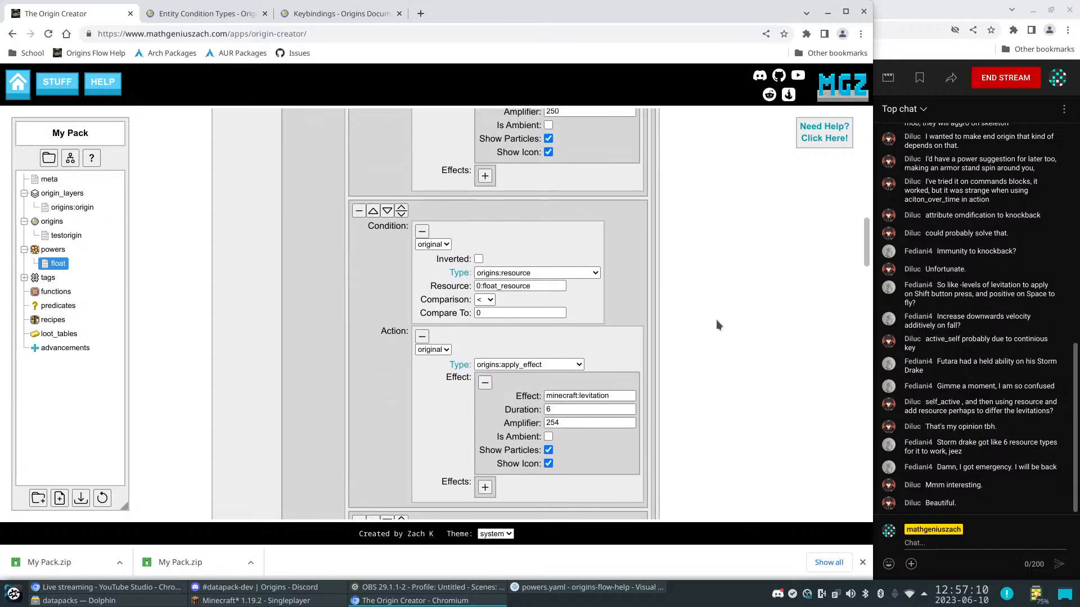
scroll(717, 320, down, 6)
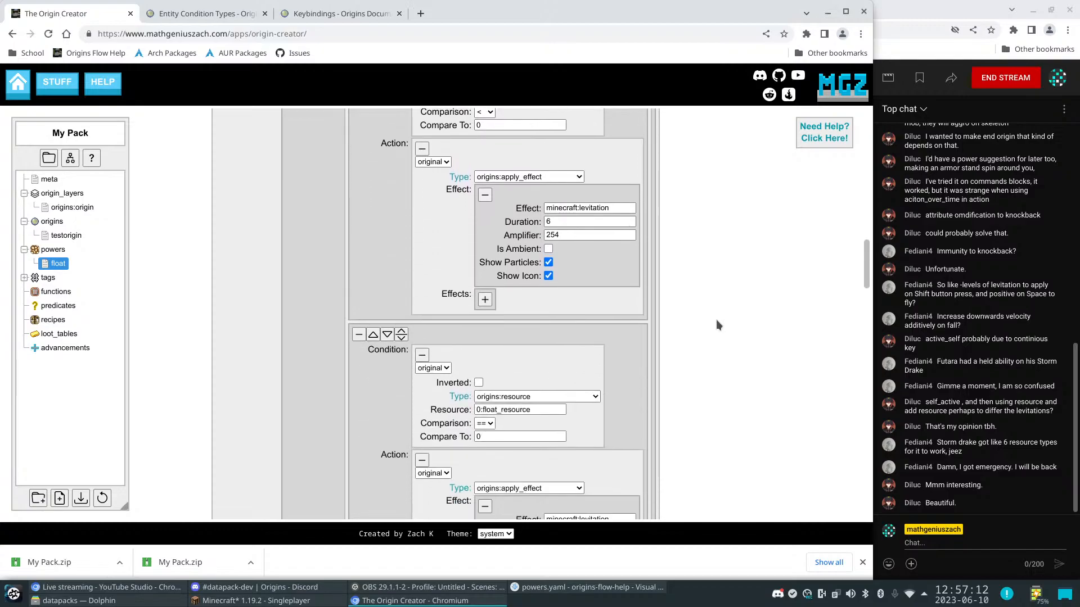
scroll(716, 325, down, 2)
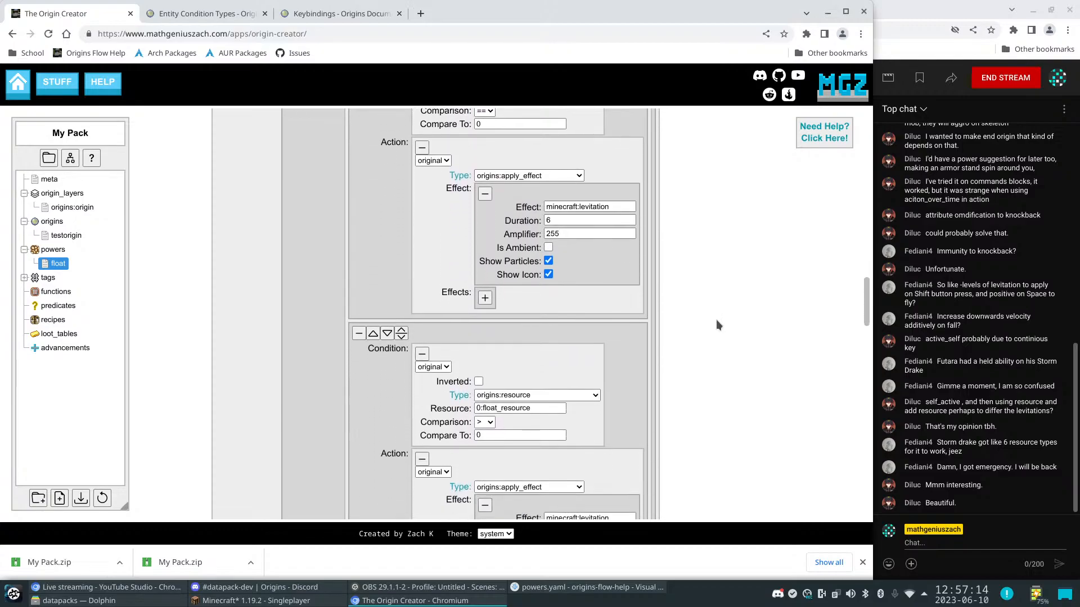
scroll(716, 325, up, 6)
scroll(672, 335, up, 3)
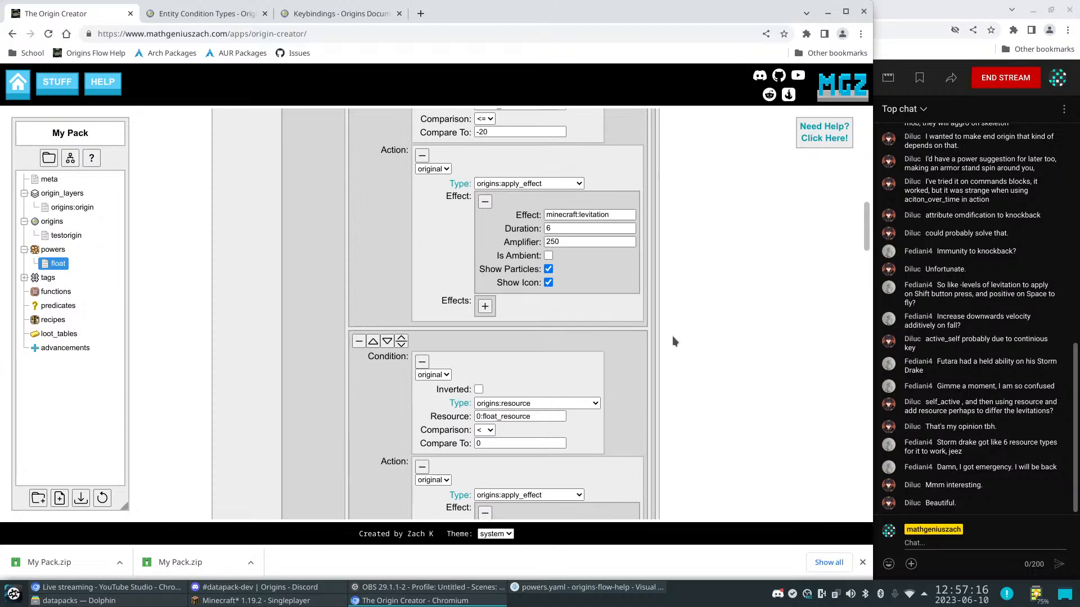
scroll(689, 343, down, 3)
click(580, 362)
key(BackSpace)
text(0)
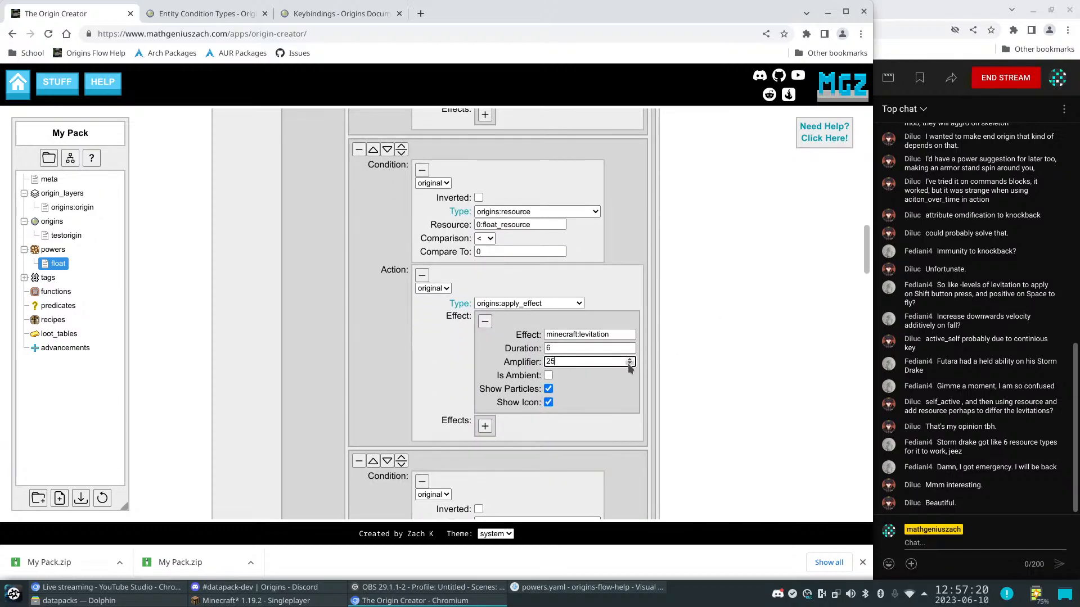
scroll(628, 363, down, 3)
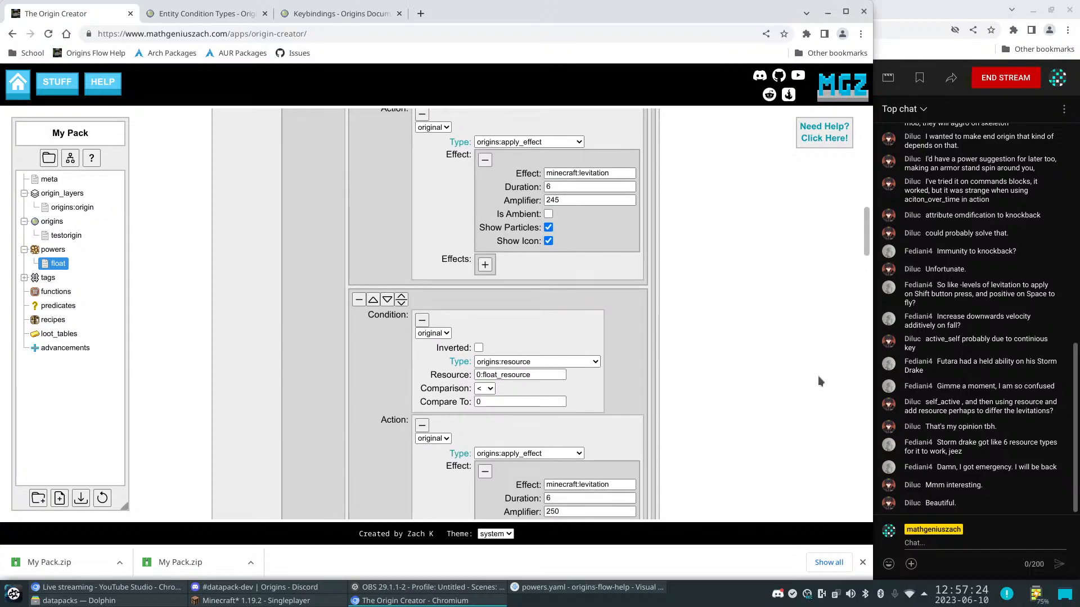
Set the levitation amplifier to 5 for the float_resource > 0 condition and 10 for the >= 20 condition
scroll(818, 378, down, 10)
scroll(819, 381, down, 3)
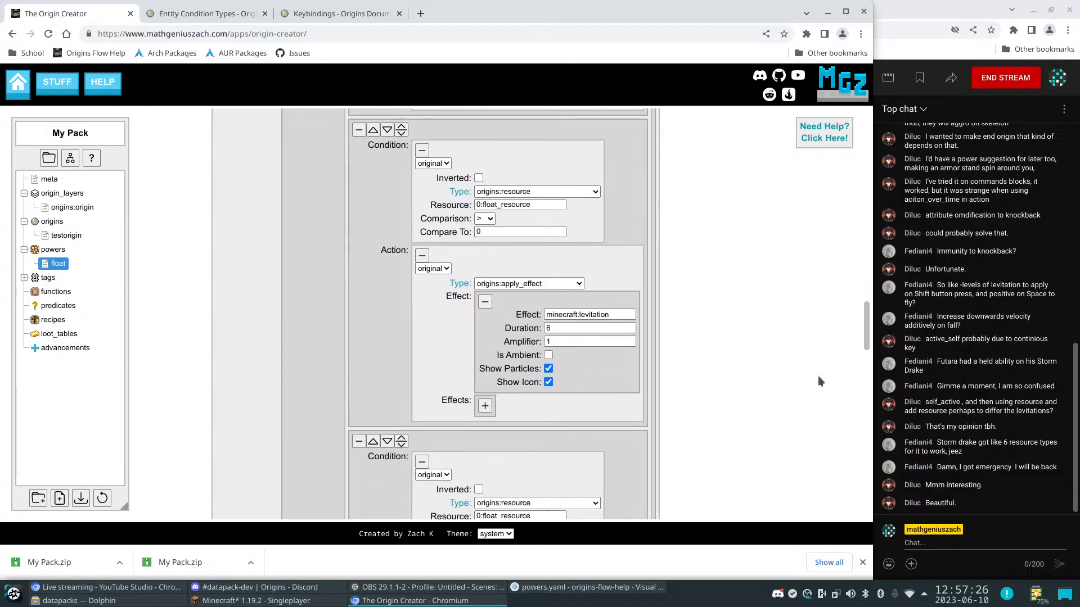
click(577, 342)
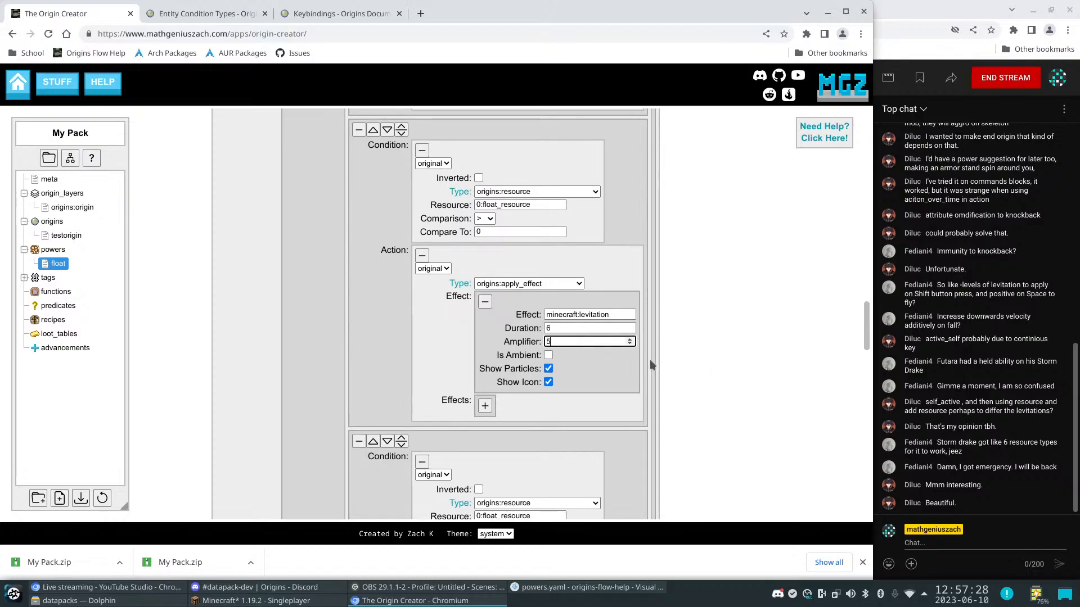
scroll(733, 379, down, 6)
click(565, 297)
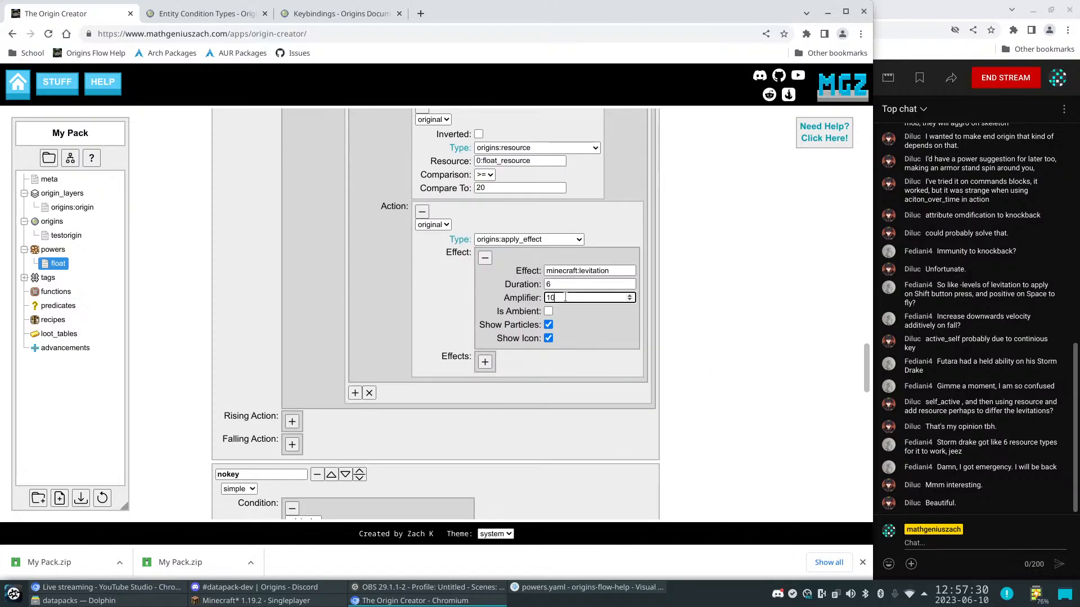
click(707, 335)
Export the pack as a datapack
click(80, 498)
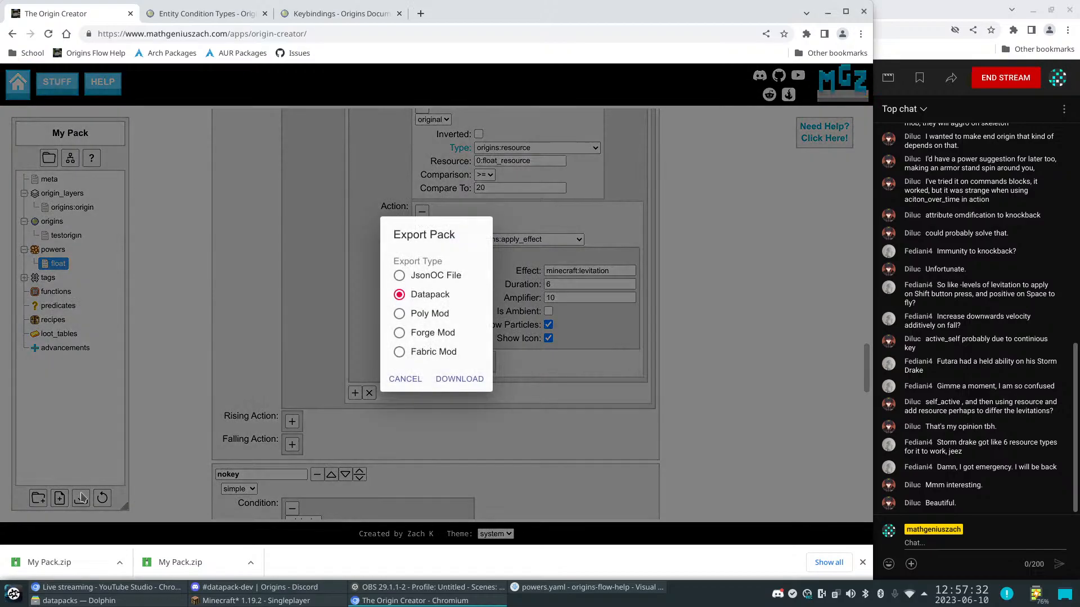
Export the pack as a datapack into the Test world's datapacks folder, replacing the existing My Pack.zip
click(459, 379)
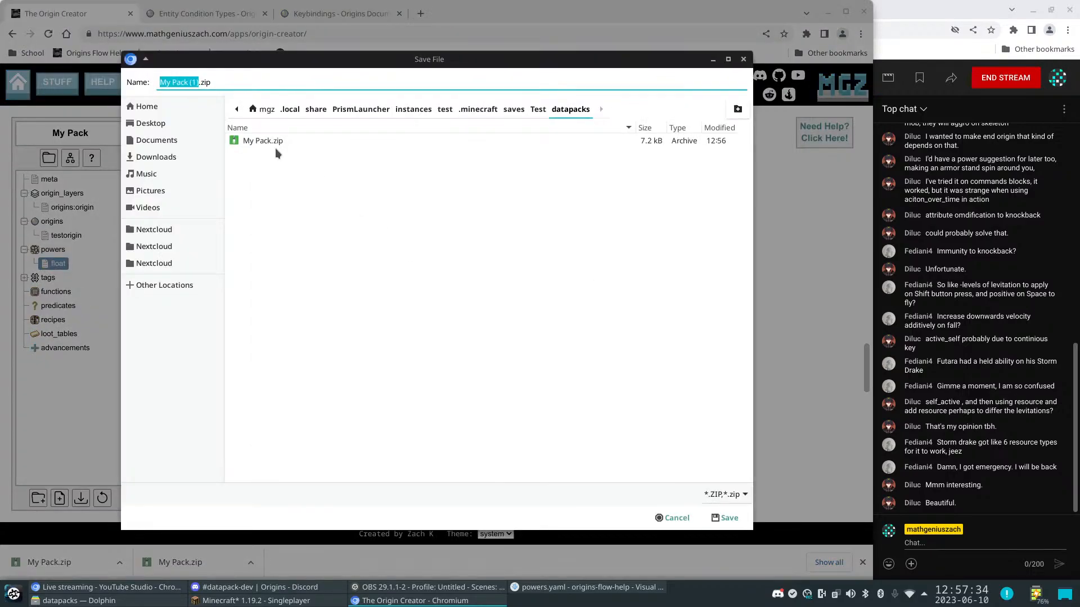
click(275, 143)
click(726, 518)
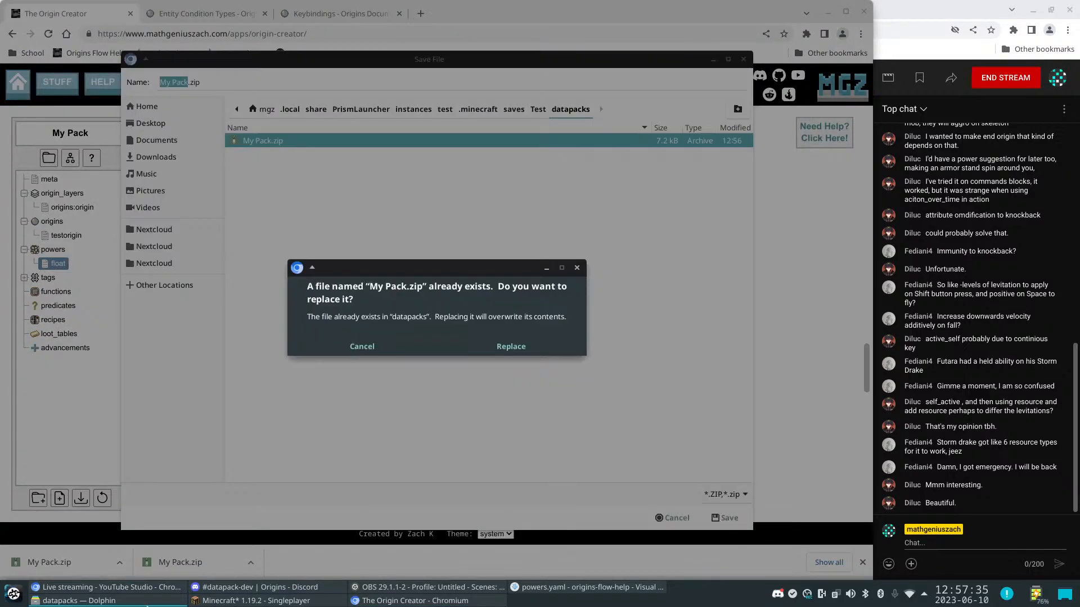
click(513, 383)
Switch to Minecraft, save and quit the current world, and reopen the singleplayer test world
click(264, 601)
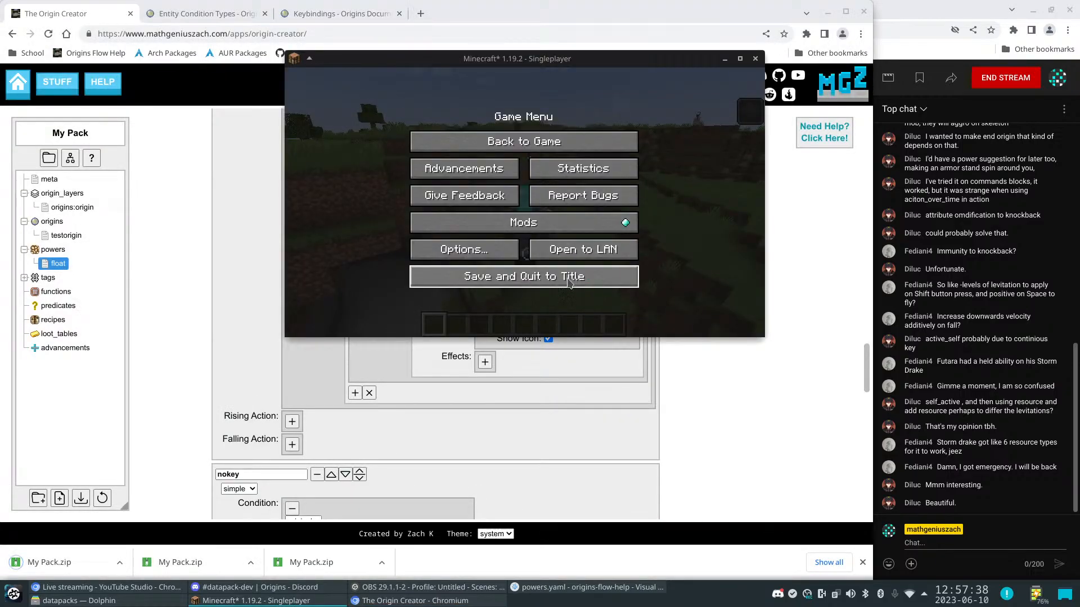
click(478, 276)
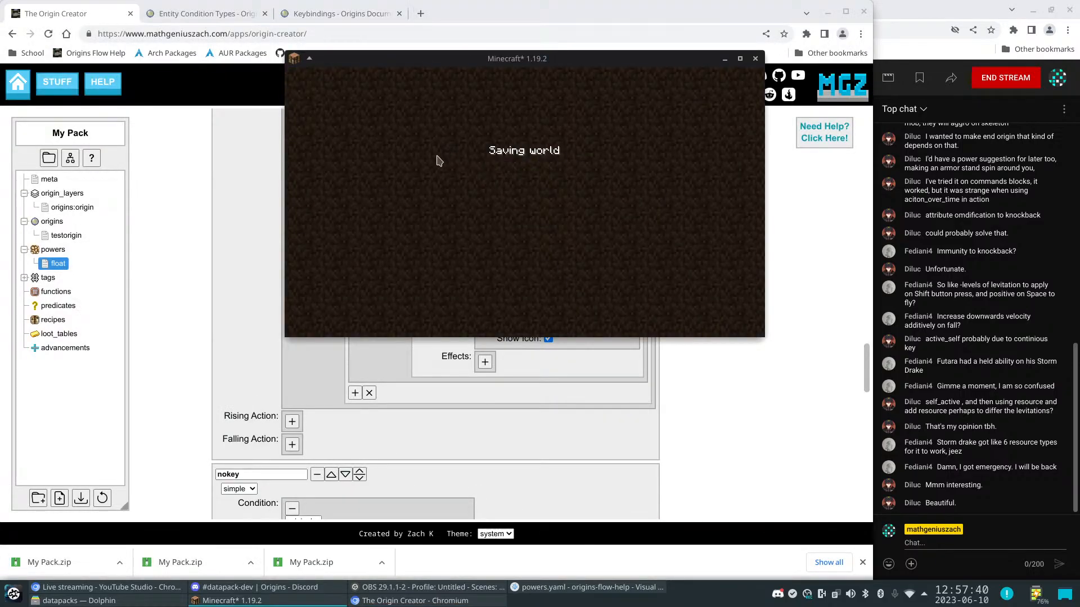
click(521, 186)
click(403, 149)
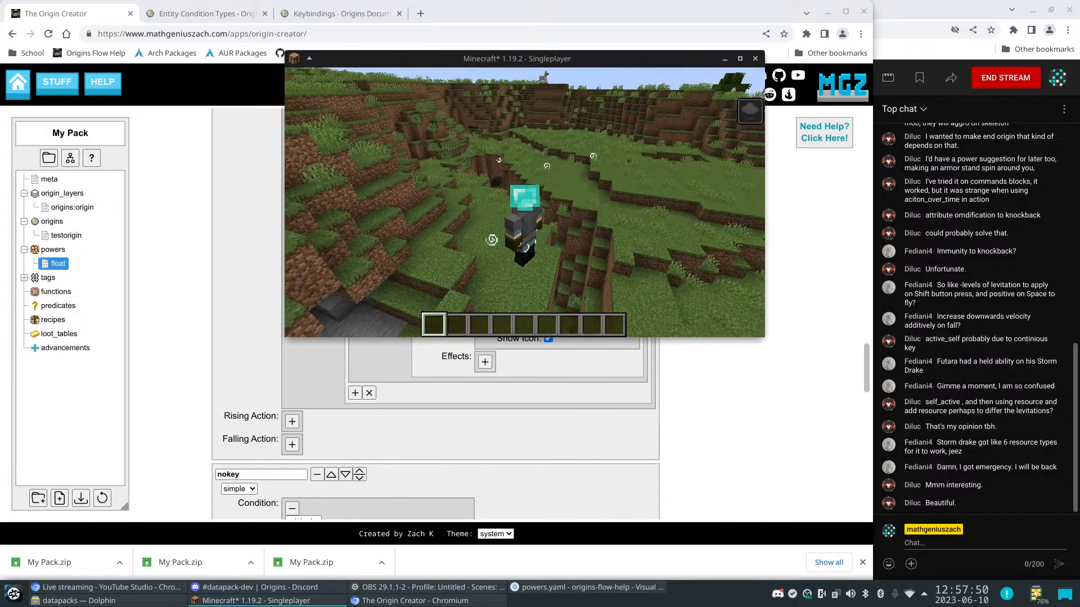
Test the float power in third-person view by moving forward, jumping to rise and sneaking to descend
key(space)
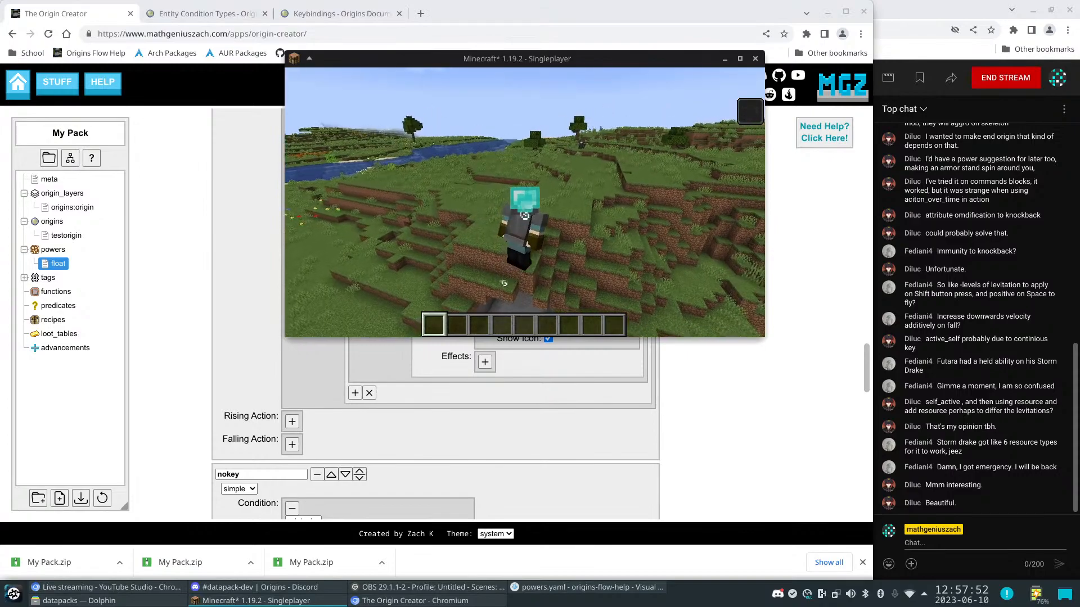
key(w)
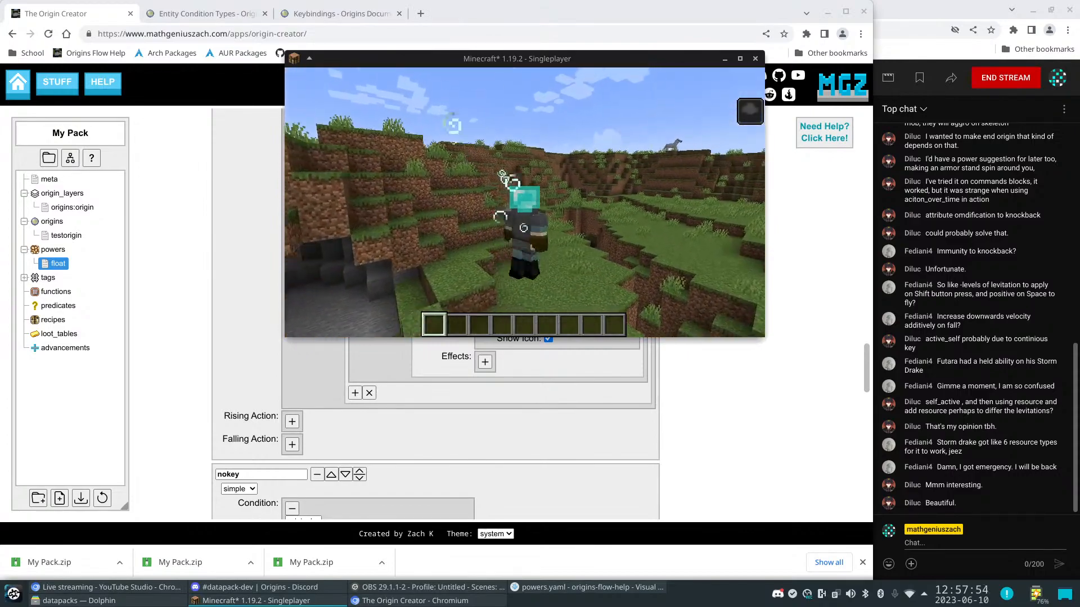
key(space)
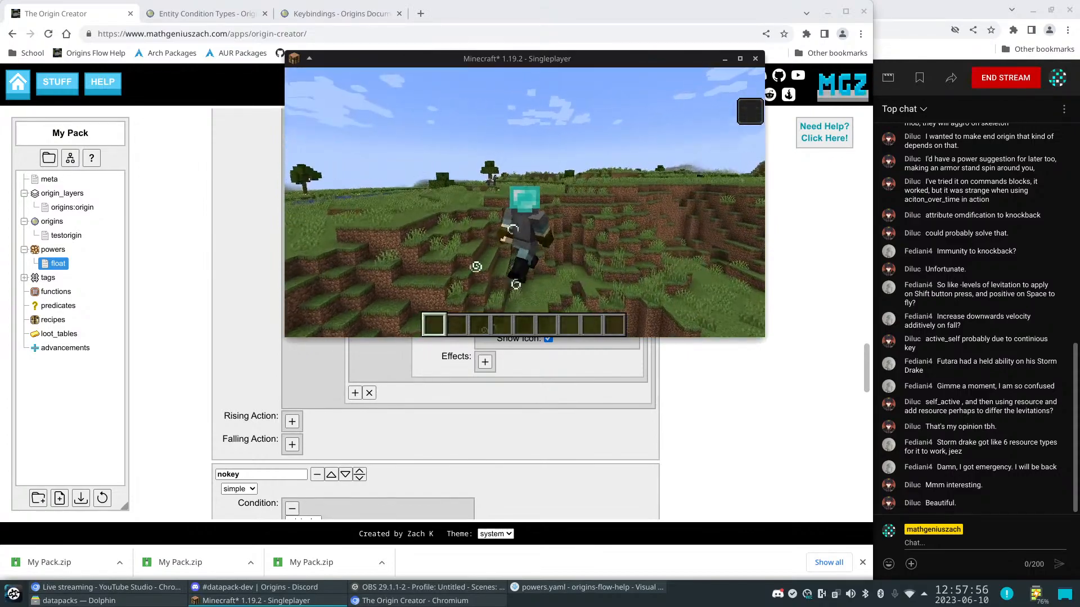
key(space)
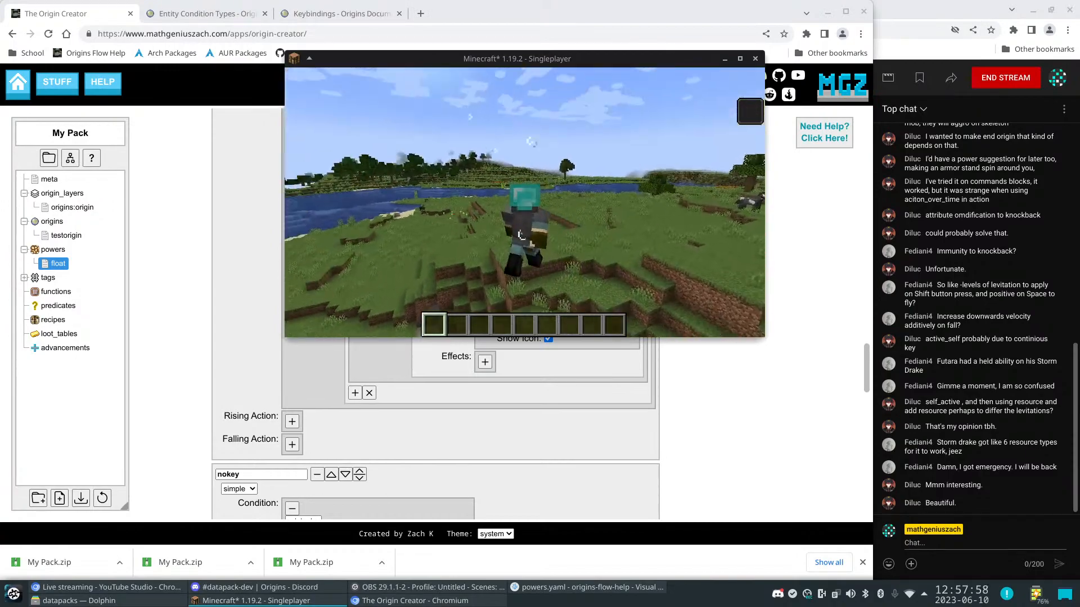
key(w)
key(space)
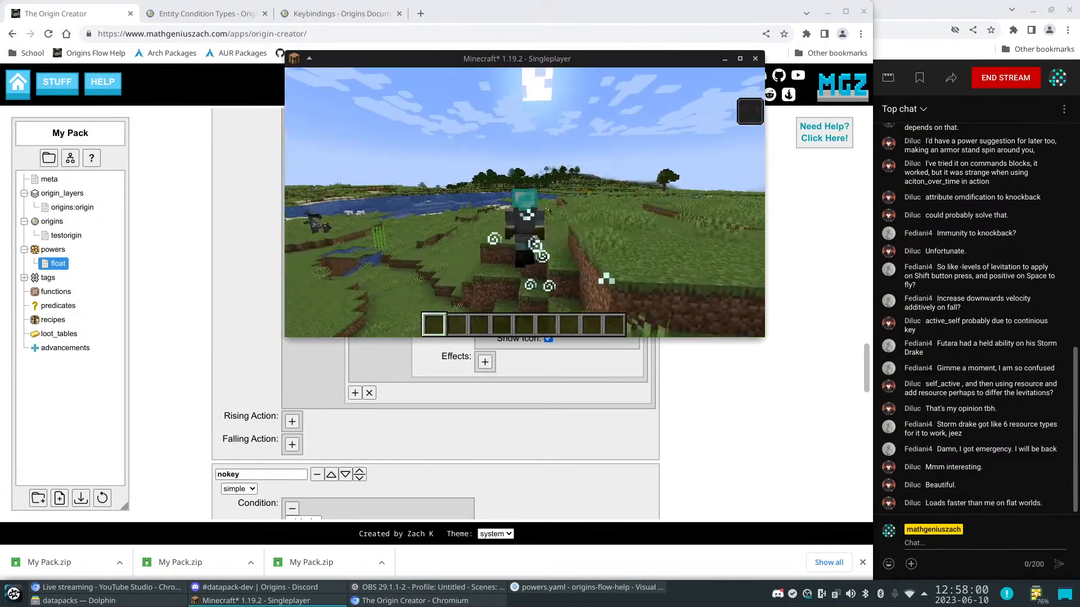
key(w)
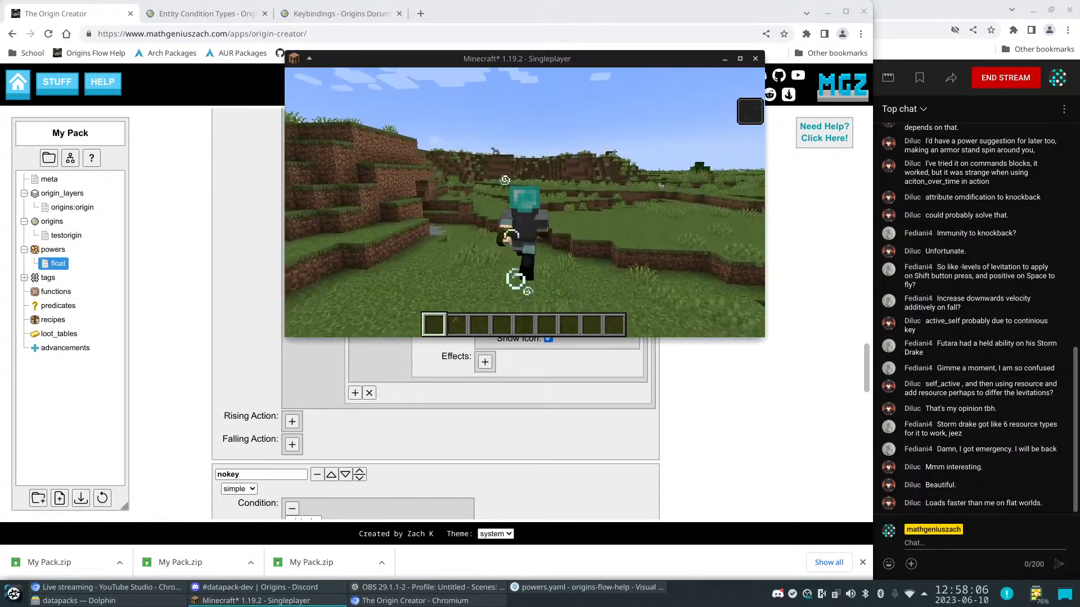
key(w)
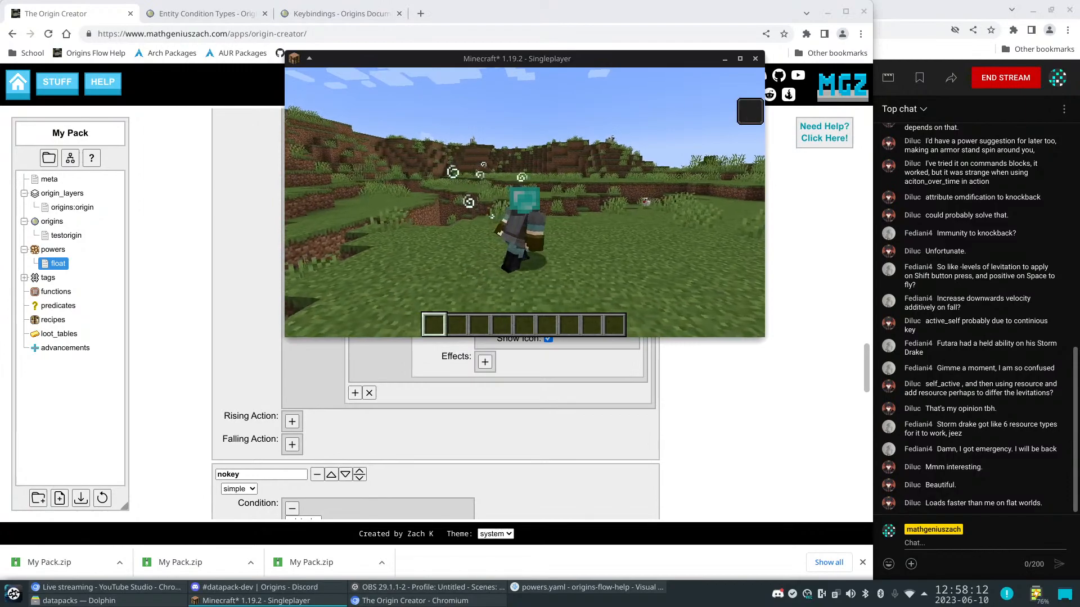
key(space)
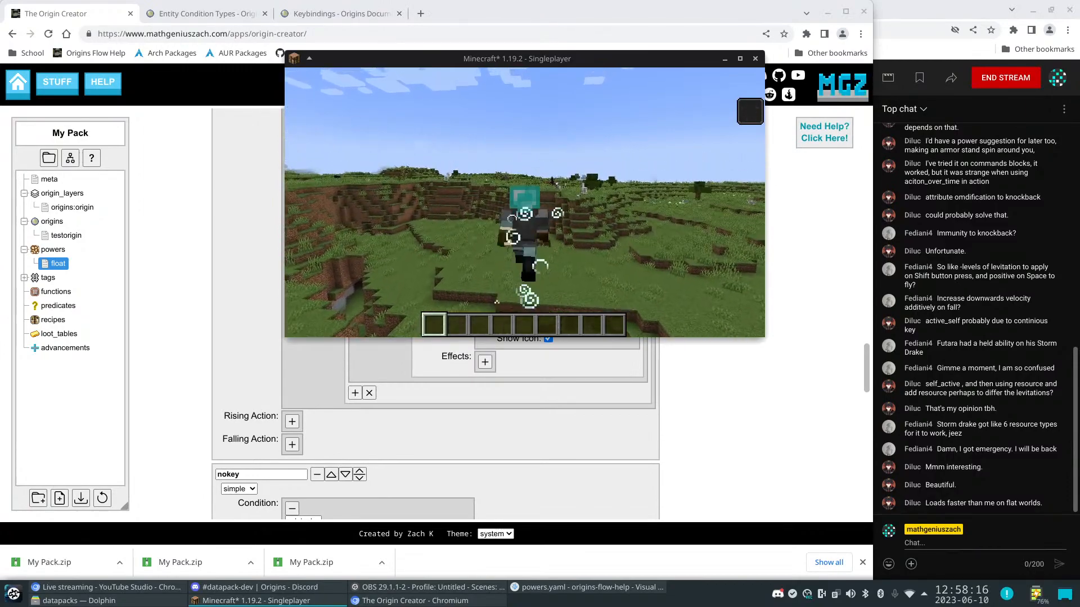
key(space)
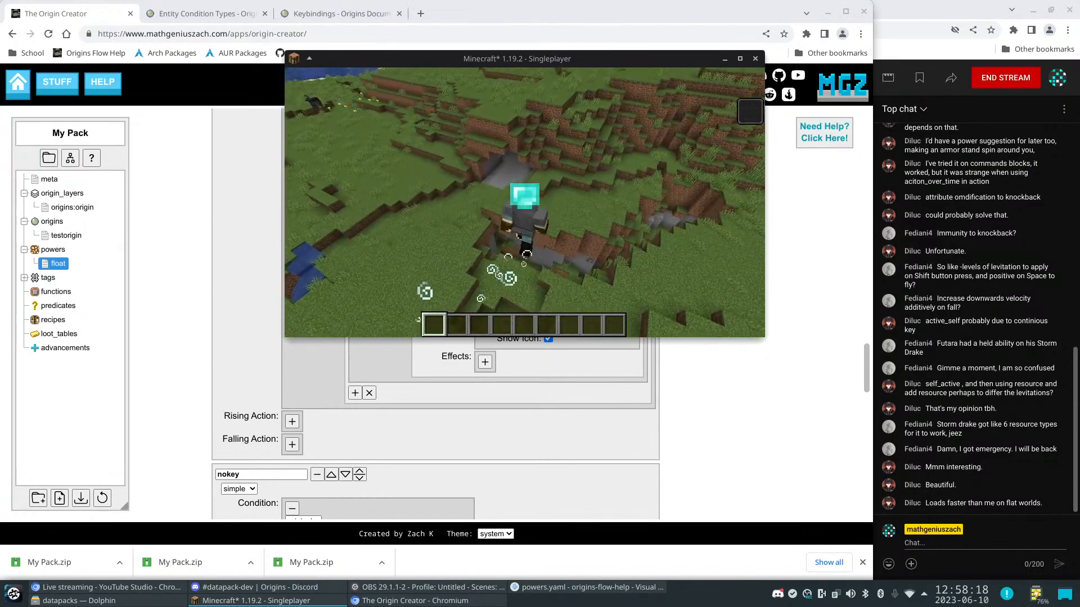
key(shift)
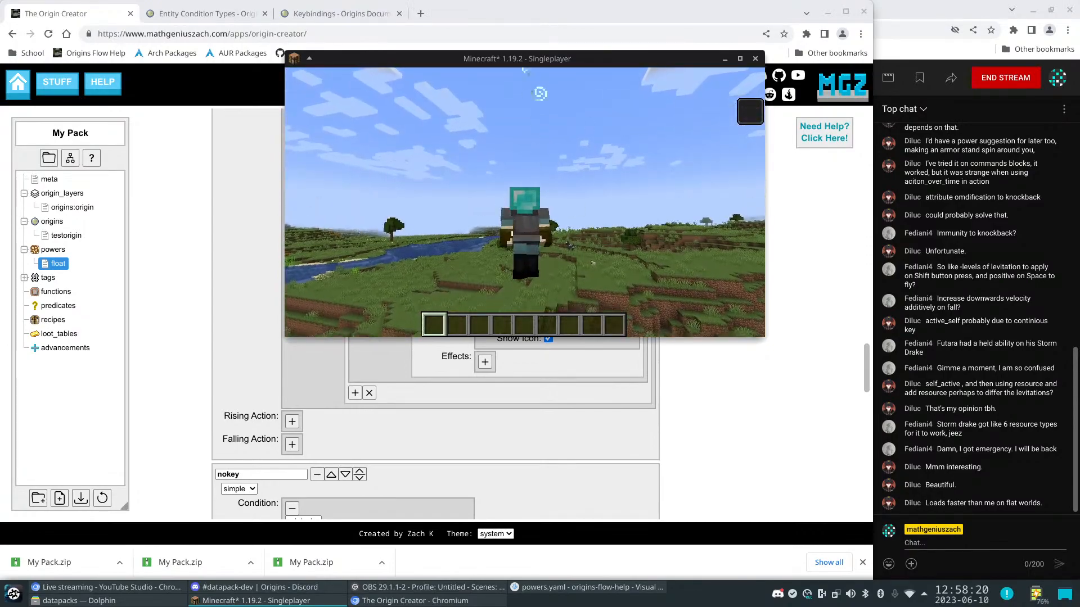
key(space)
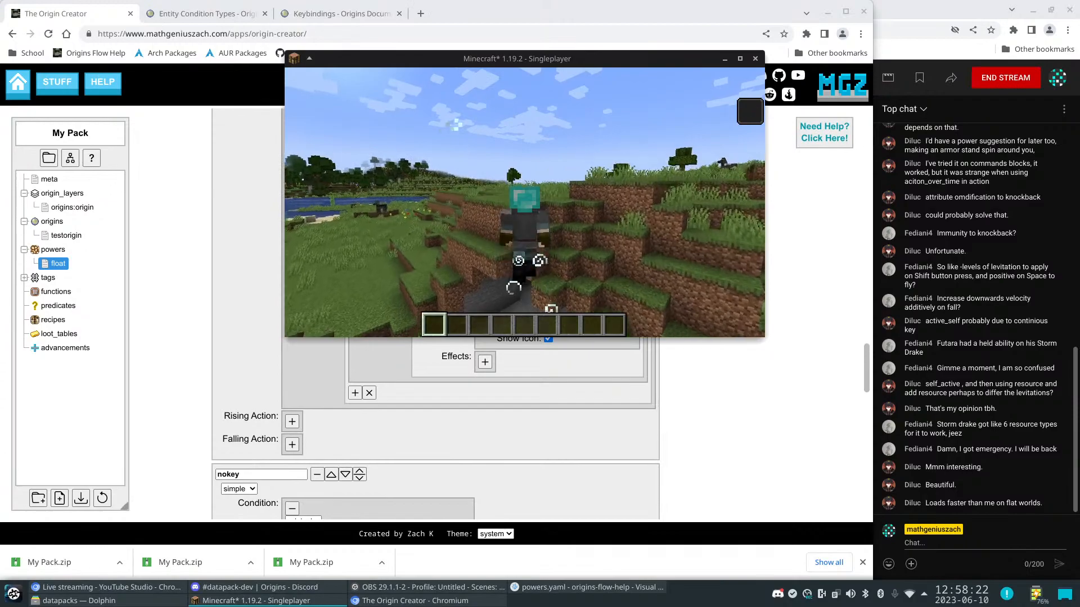
key(space)
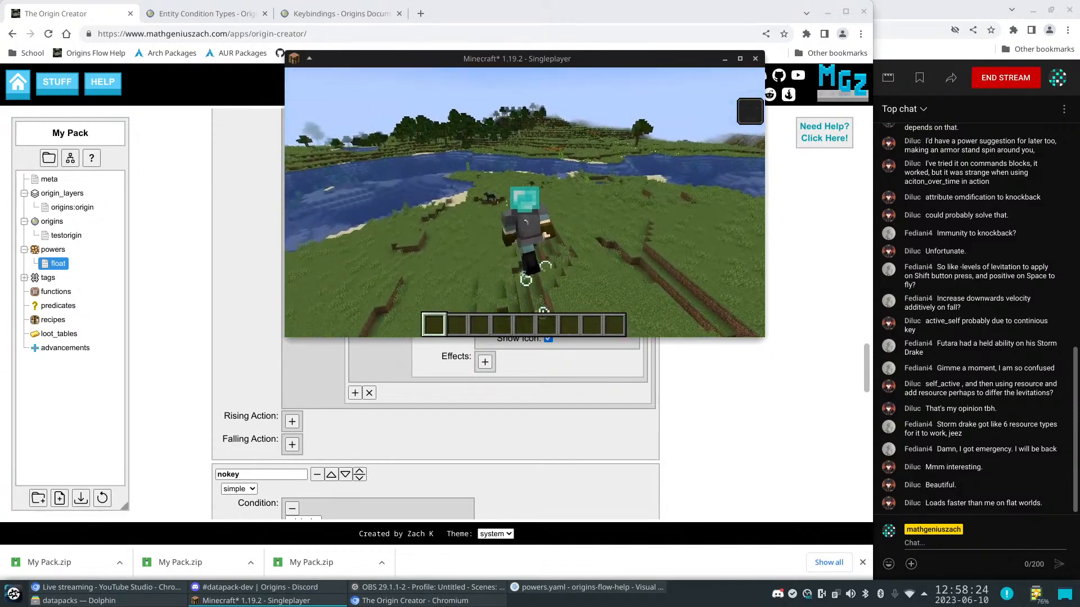
key(w)
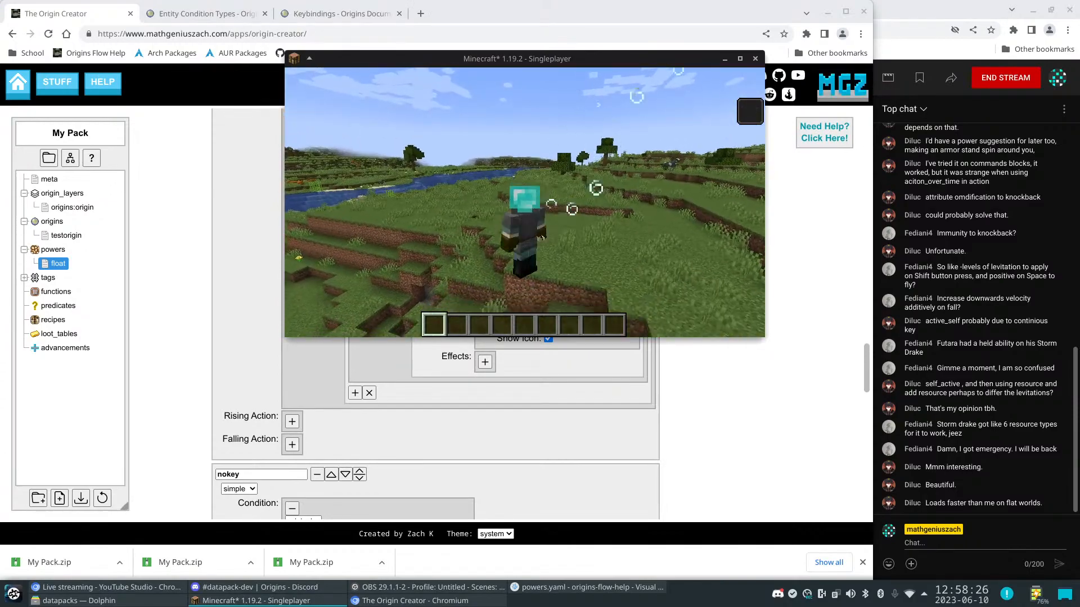
key(w)
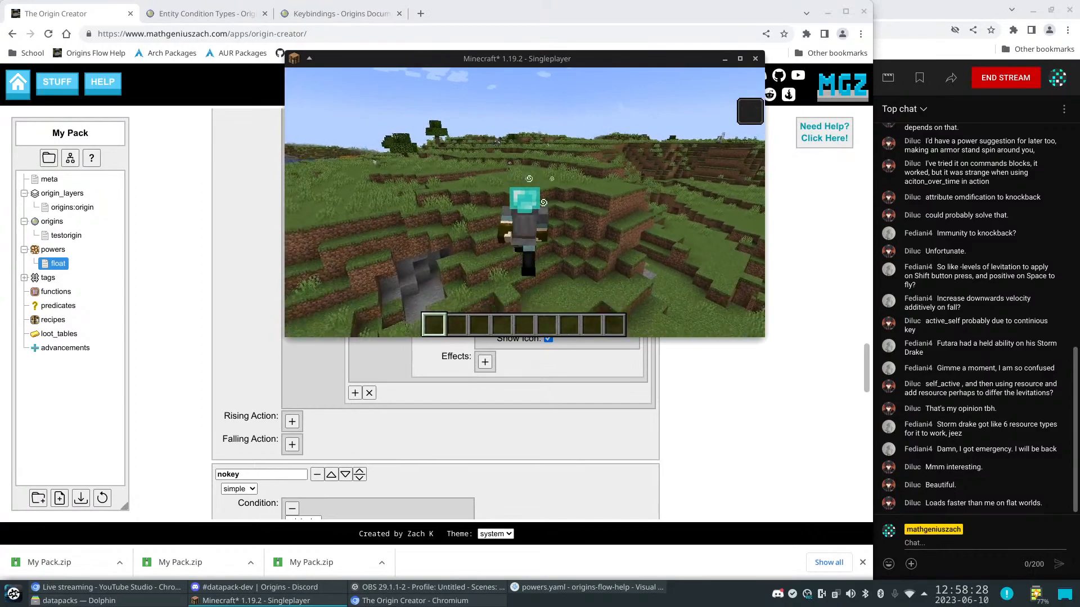
key(w)
key(space)
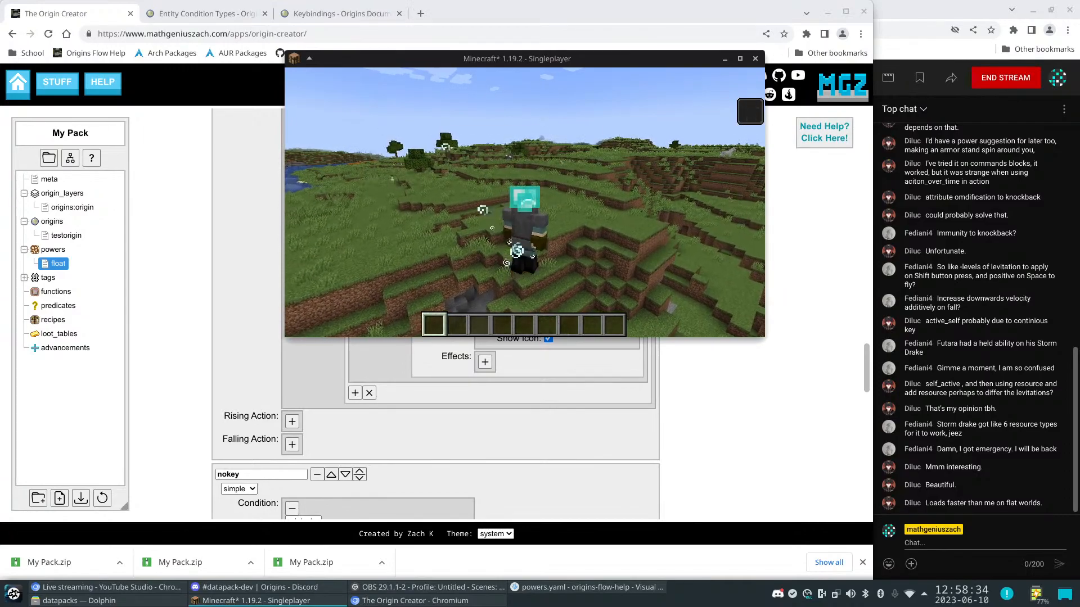
Set the game mode to Survival in first-person view and test the float power by moving and rising above the terrain
key(w)
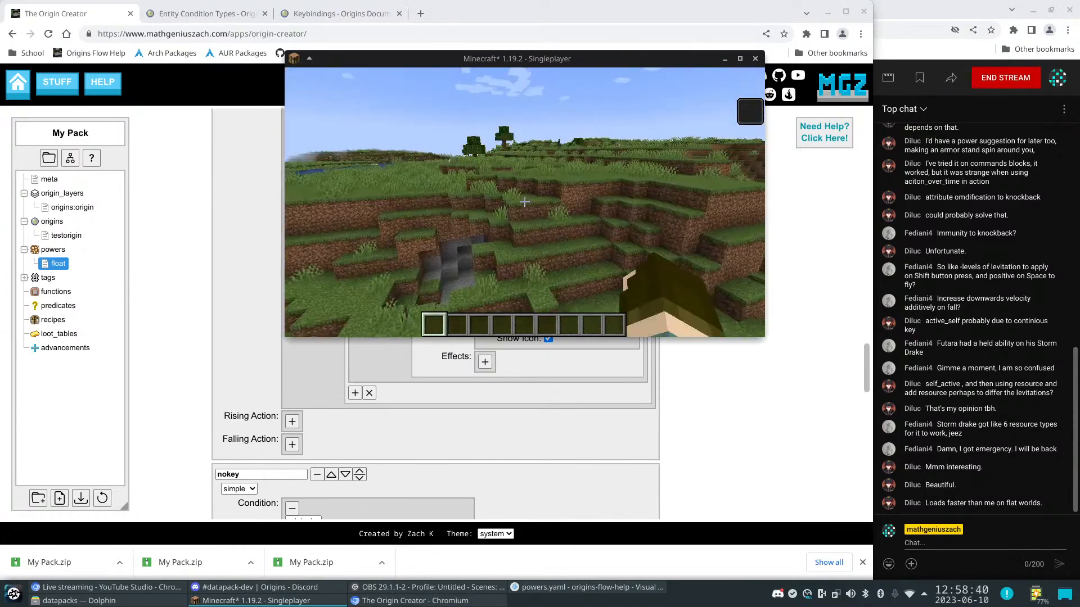
key(w)
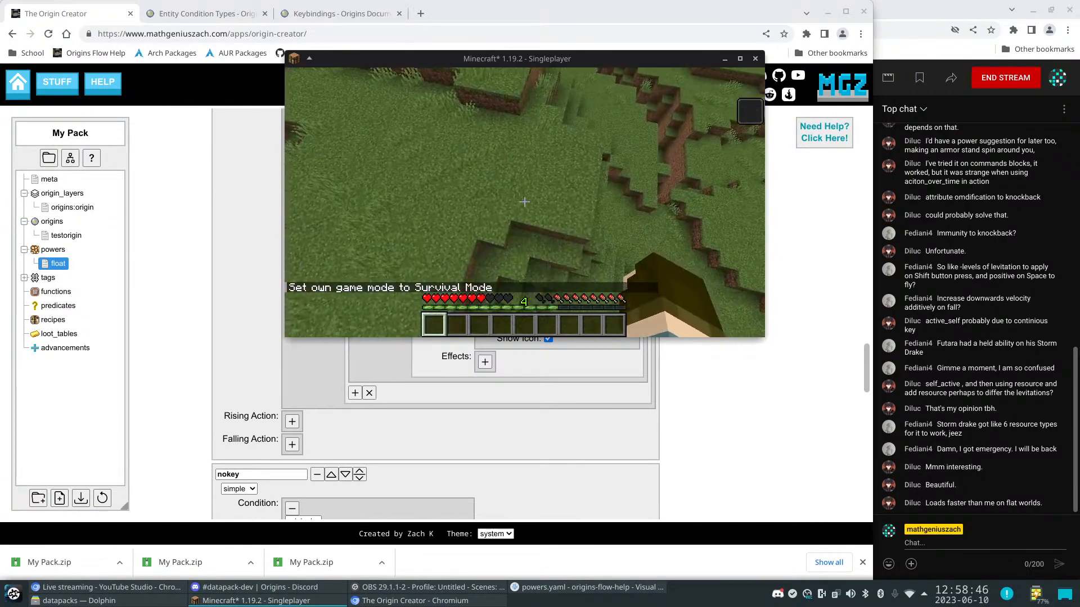
key(w)
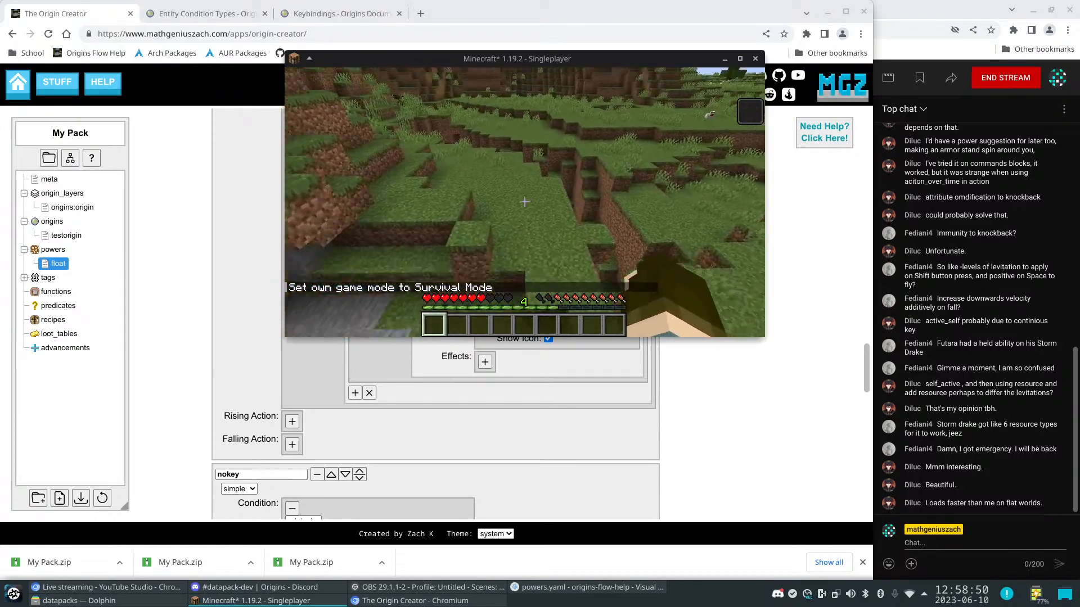
key(space)
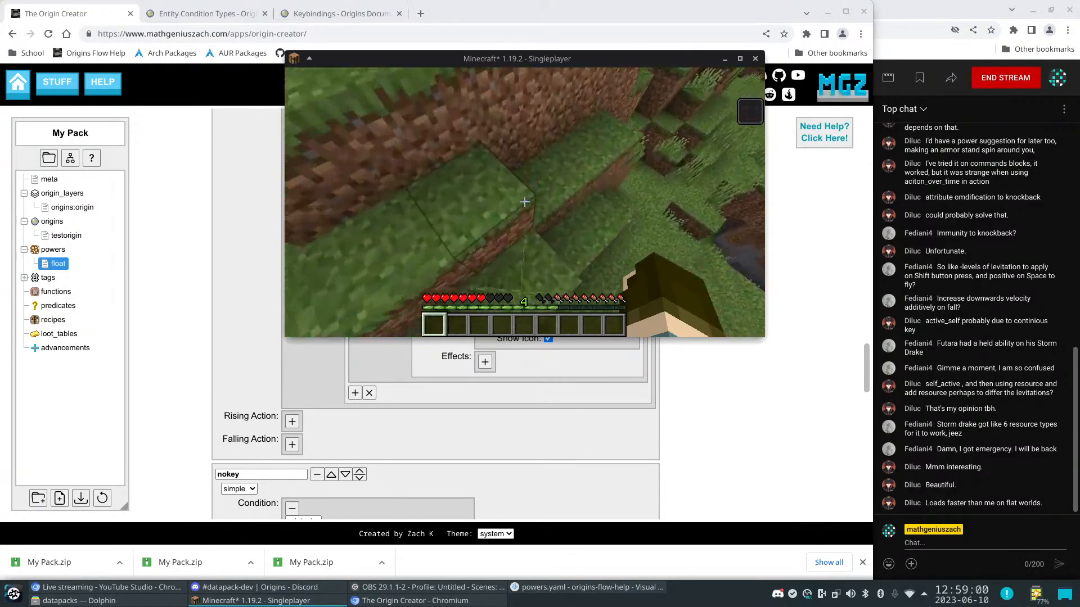
key(space)
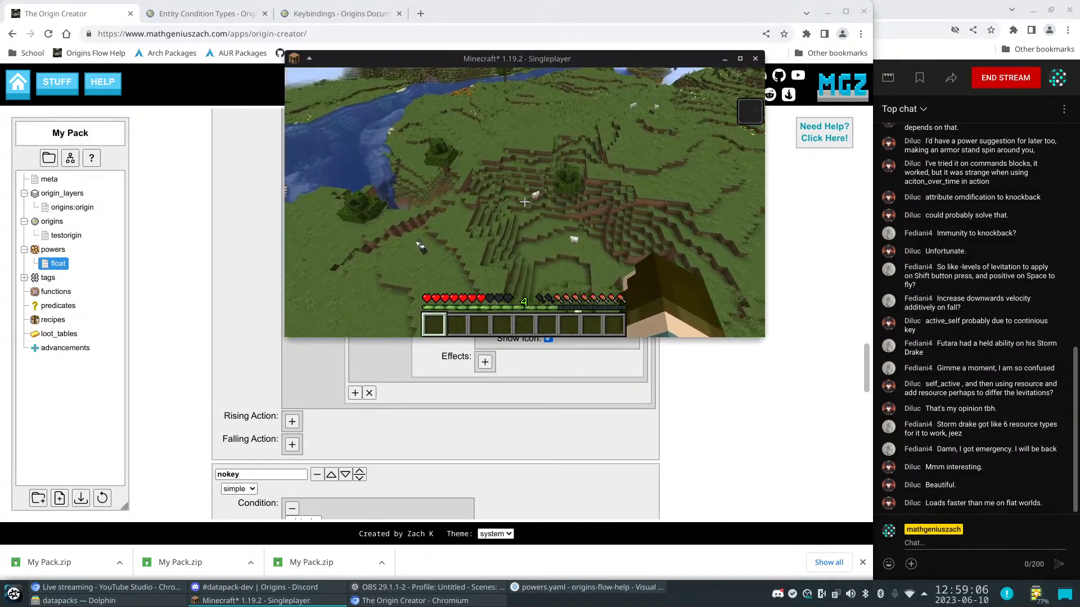
Check the active status effect in the Minecraft inventory and review the nokey power's settings in The Origin Creator
key(e)
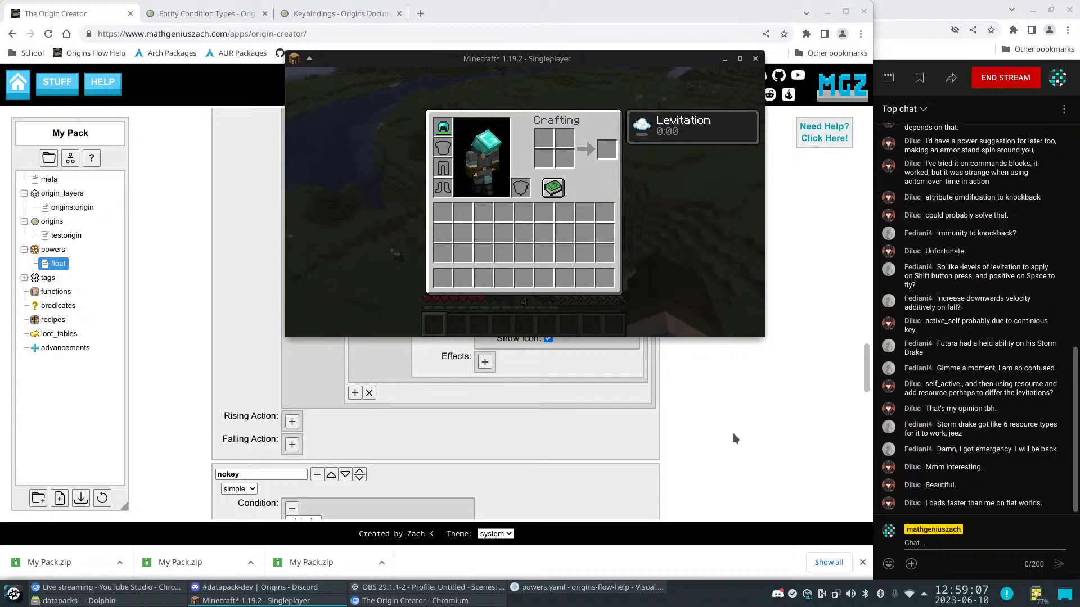
click(791, 446)
scroll(387, 423, down, 5)
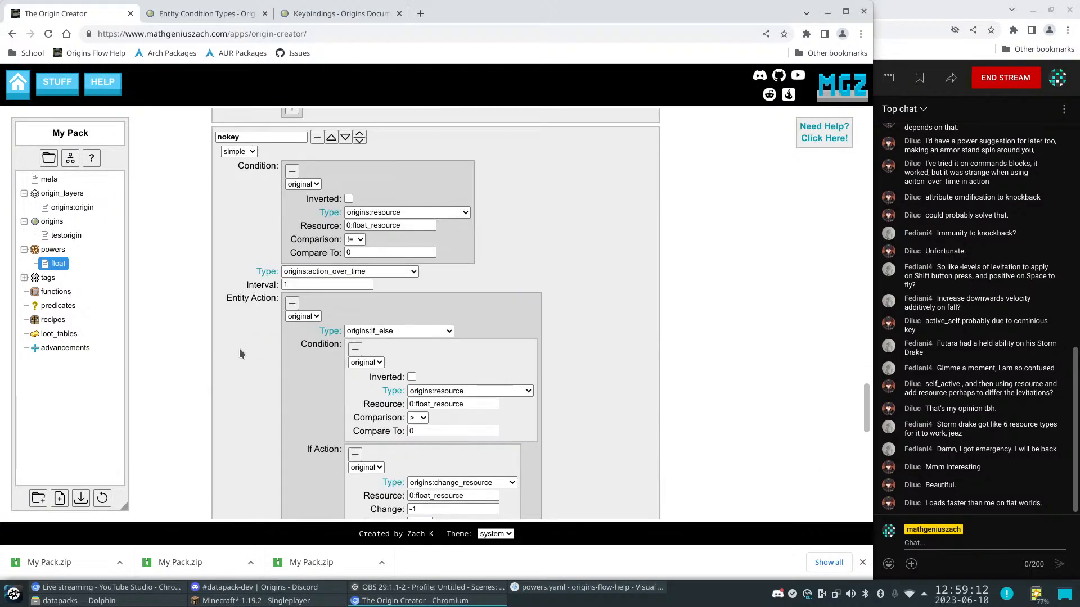
click(253, 600)
key(e)
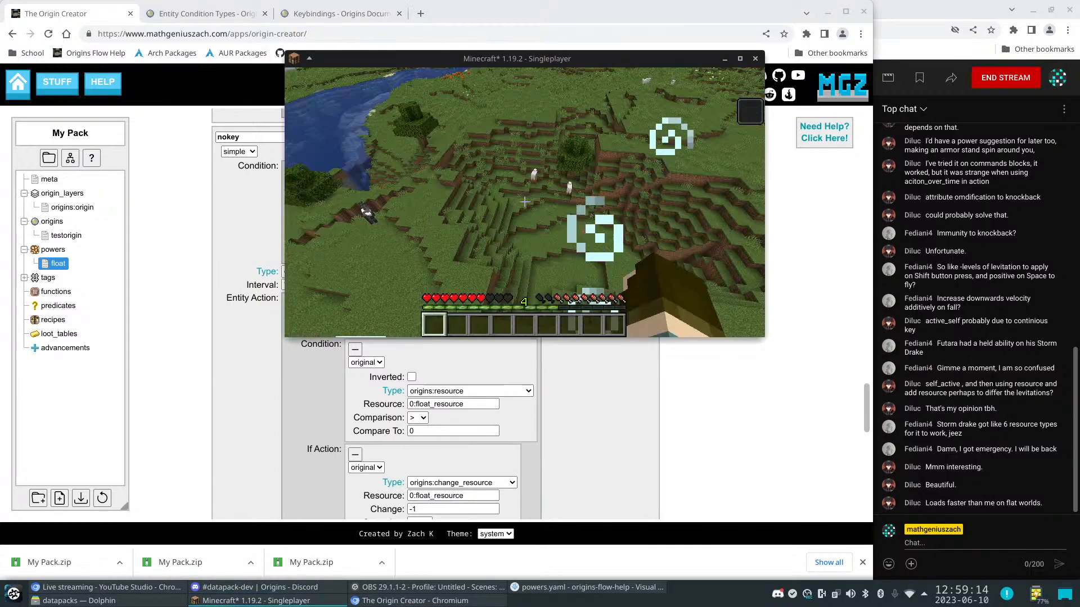
In The Origin Creator, add a new sub-power at the end of the float power and name it nofalldamage
click(717, 474)
scroll(717, 475, down, 5)
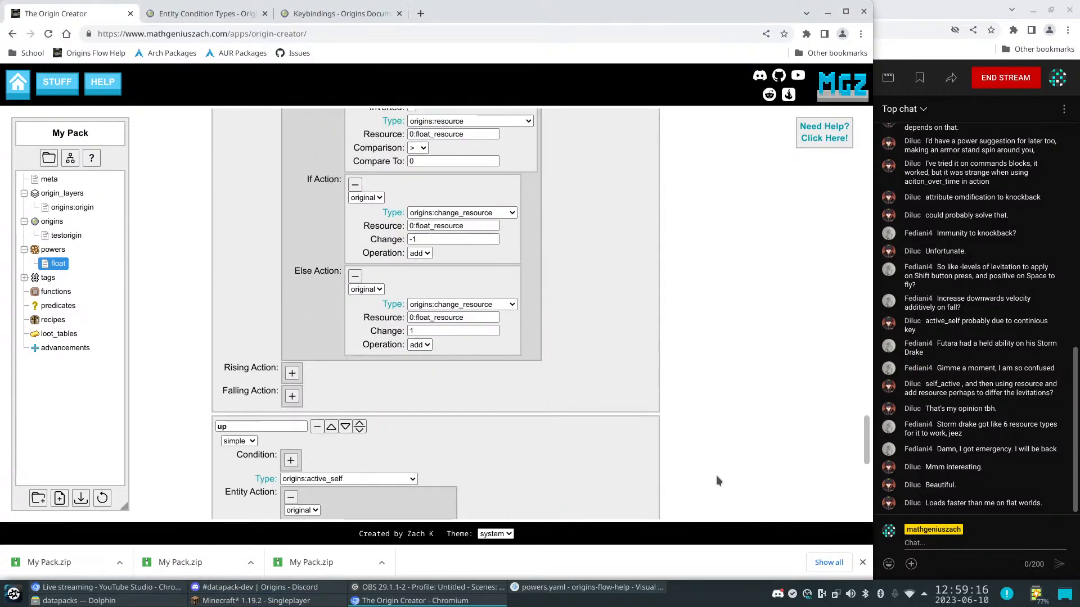
scroll(717, 477, down, 7)
drag(246, 504, 210, 501)
click(217, 503)
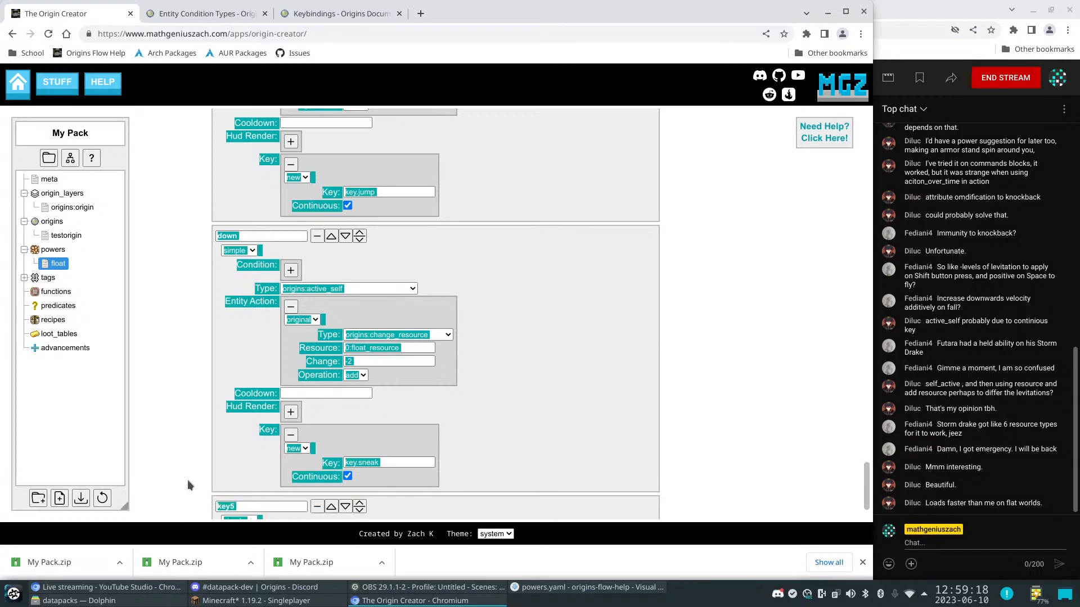
text(nofalldamage)
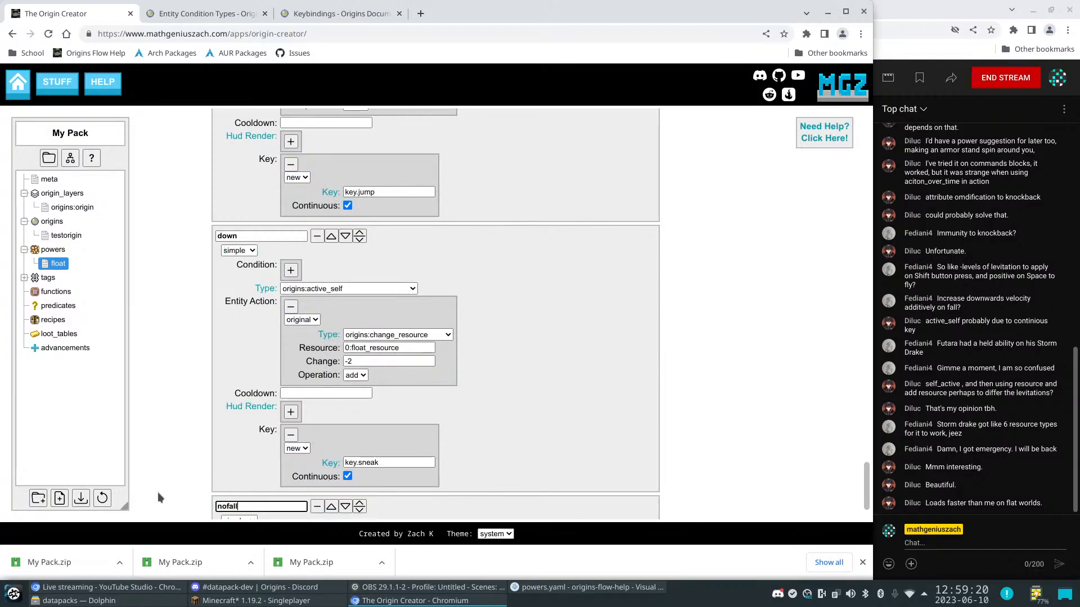
Find origins:modify_falling among the power types and set it as the down sub-power's type
scroll(157, 492, up, 1)
scroll(157, 465, down, 2)
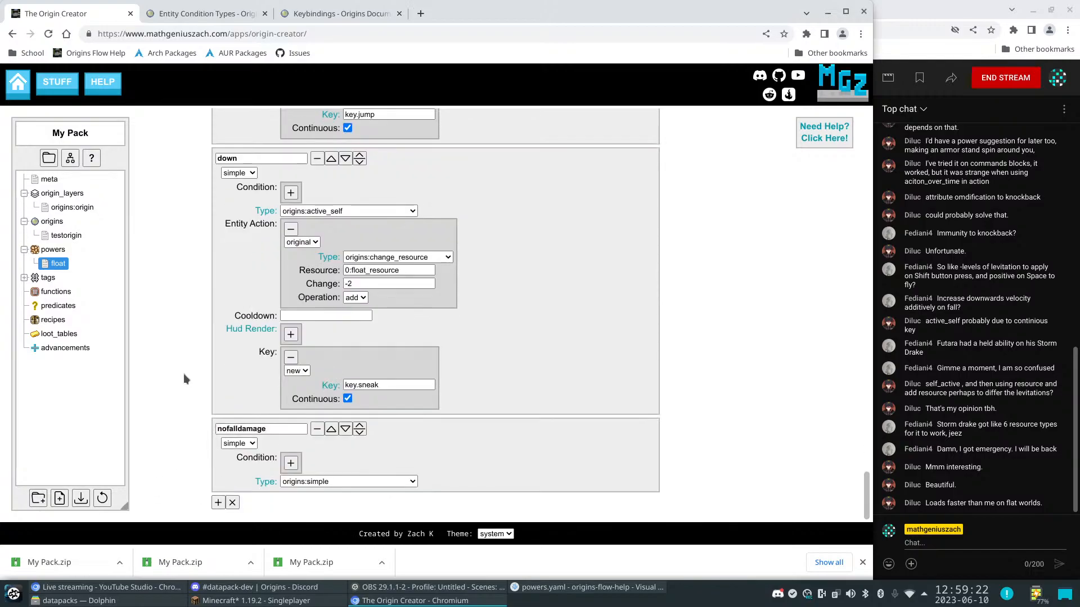
click(369, 212)
scroll(367, 281, up, 4)
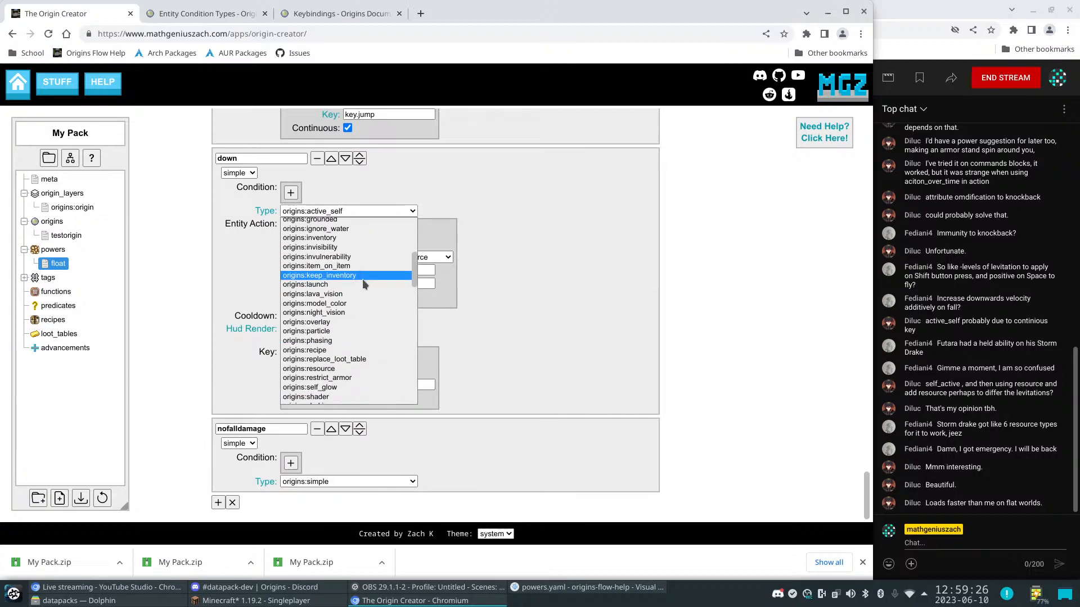
scroll(360, 280, up, 2)
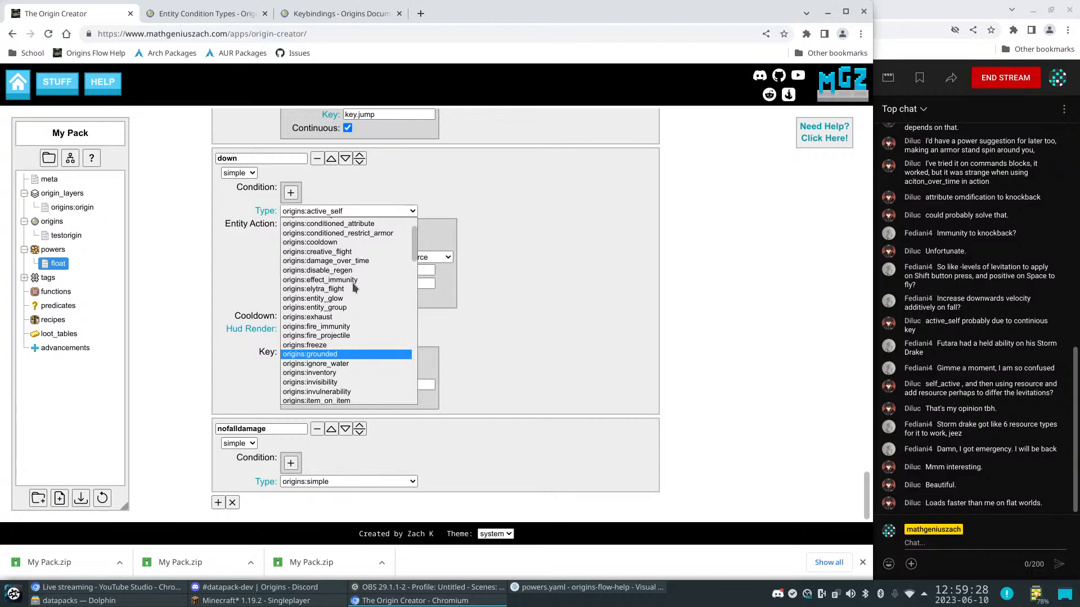
scroll(353, 282, up, 1)
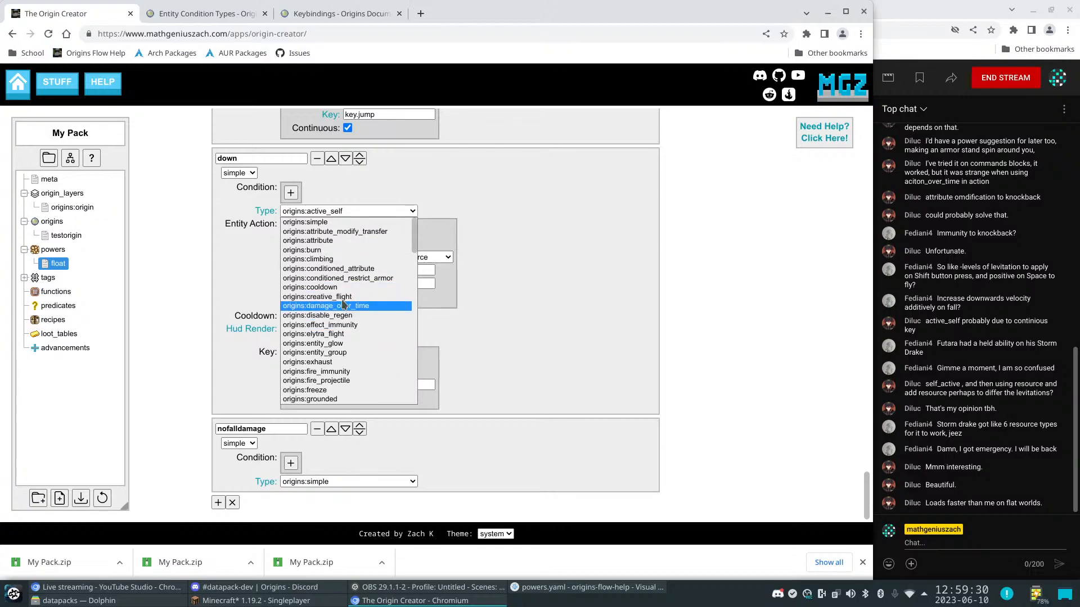
scroll(340, 269, down, 1)
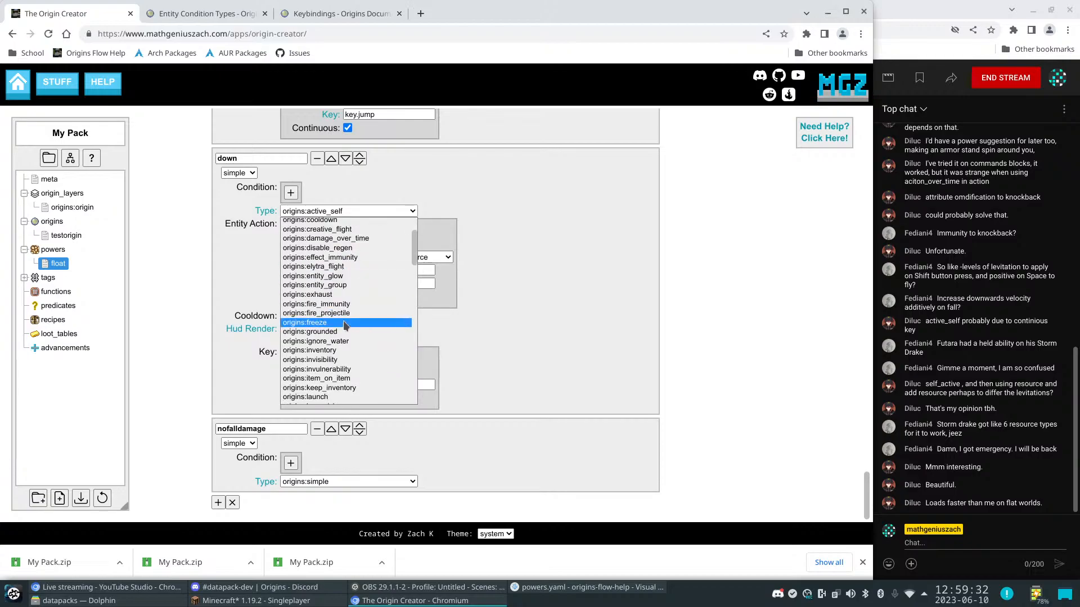
scroll(343, 332, down, 6)
scroll(343, 332, down, 4)
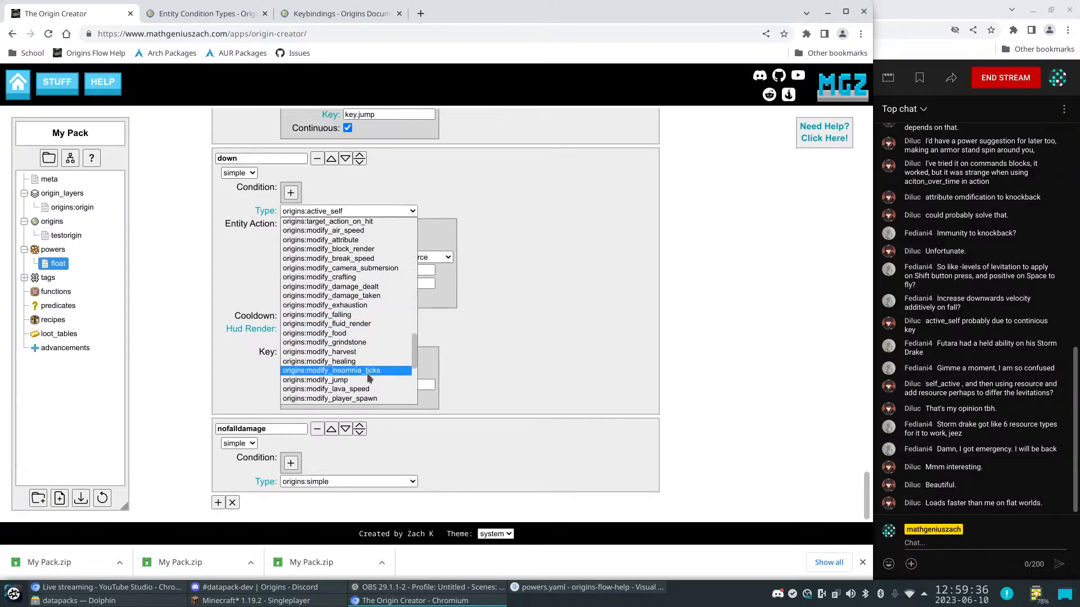
click(339, 316)
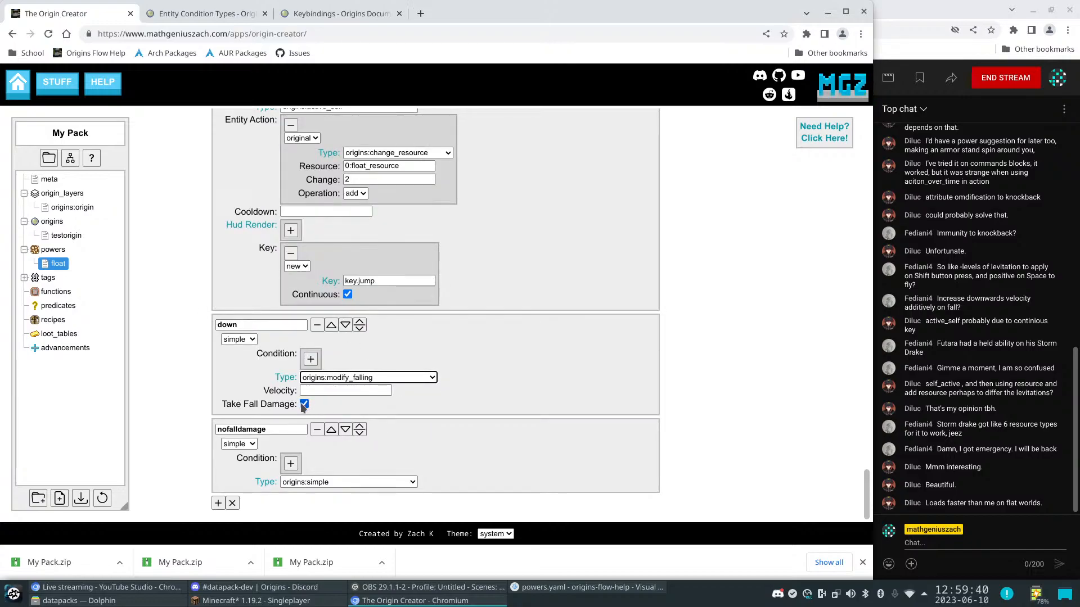
Look through the power types offered for the down sub-power for another way to prevent fall damage
click(325, 378)
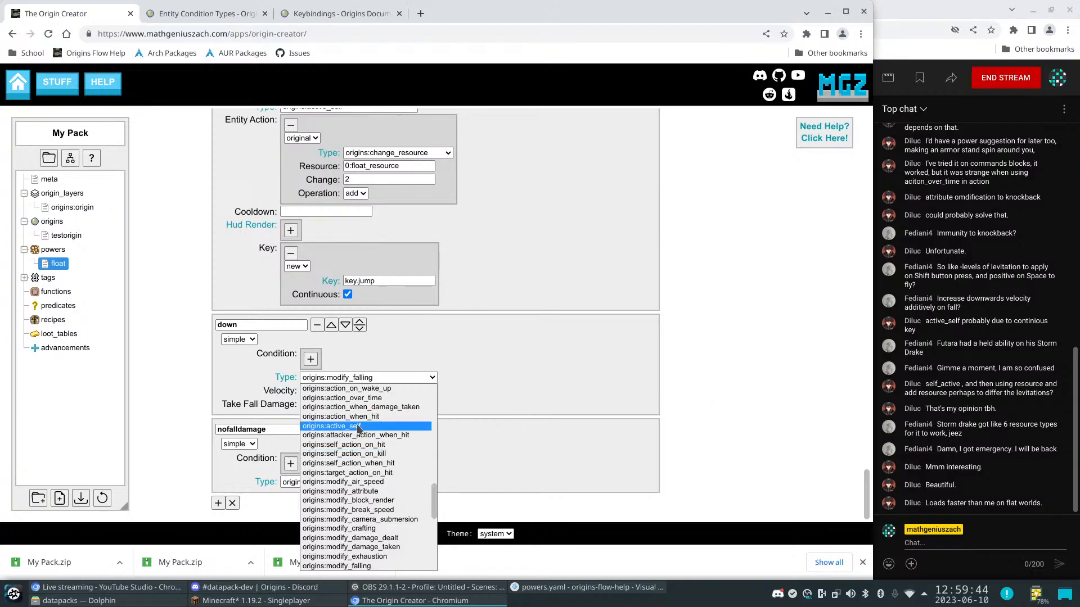
click(336, 379)
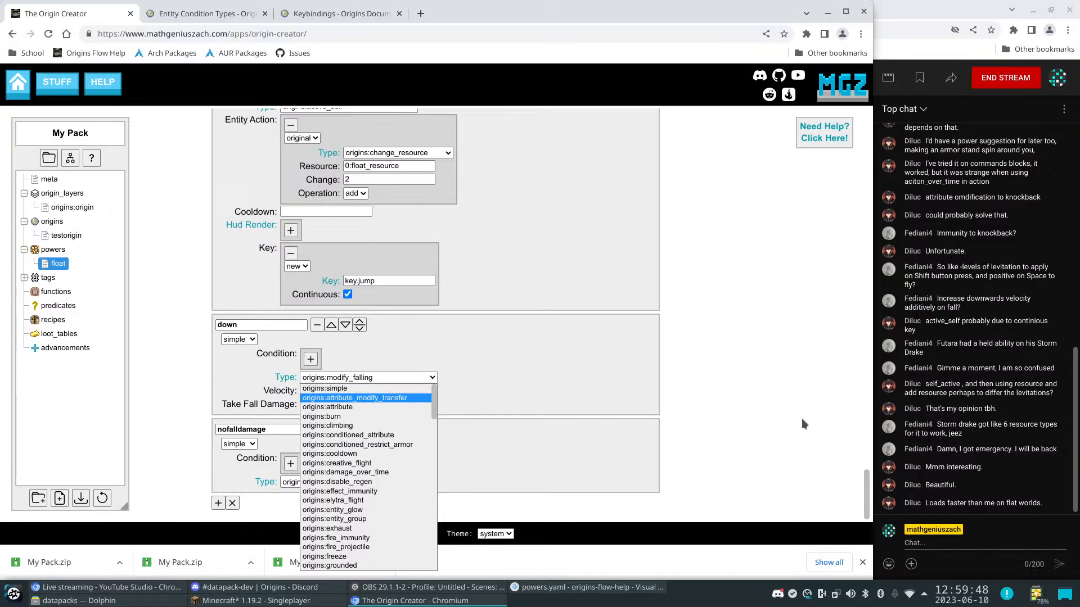
click(346, 381)
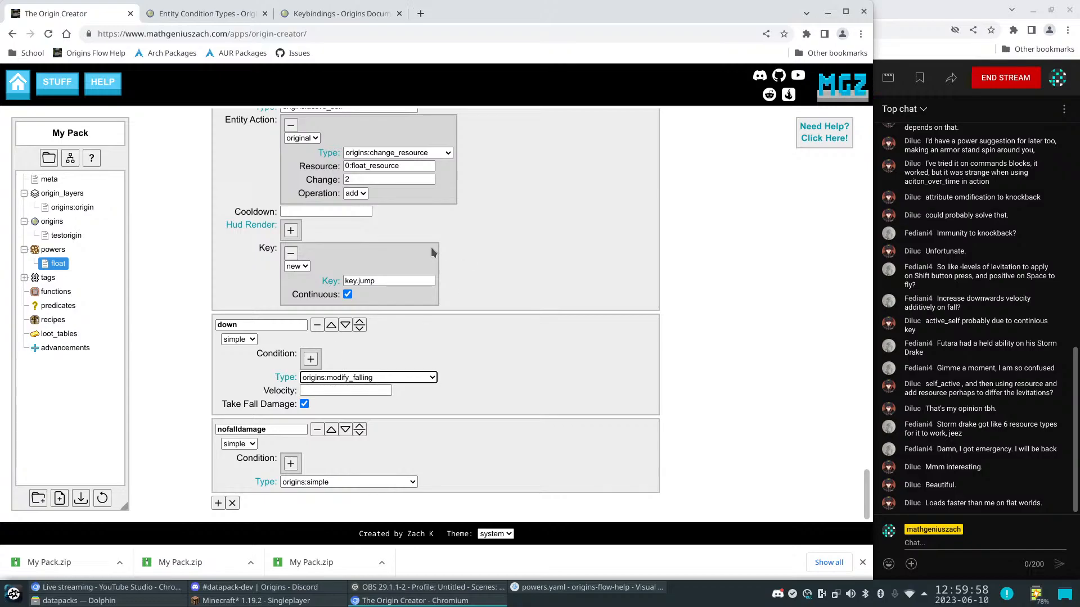
click(343, 379)
scroll(385, 526, down, 2)
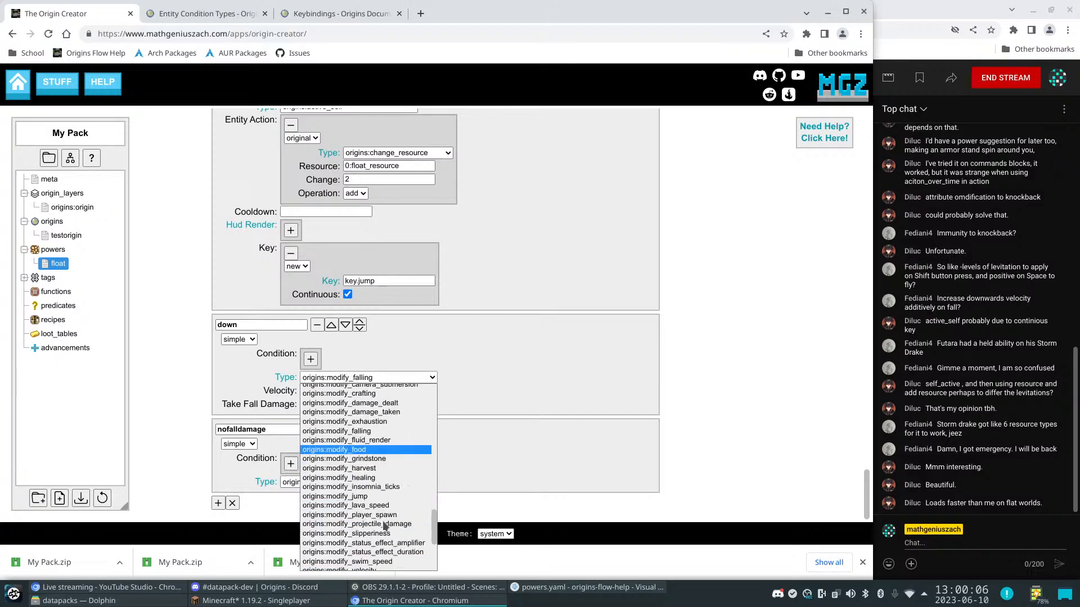
click(770, 418)
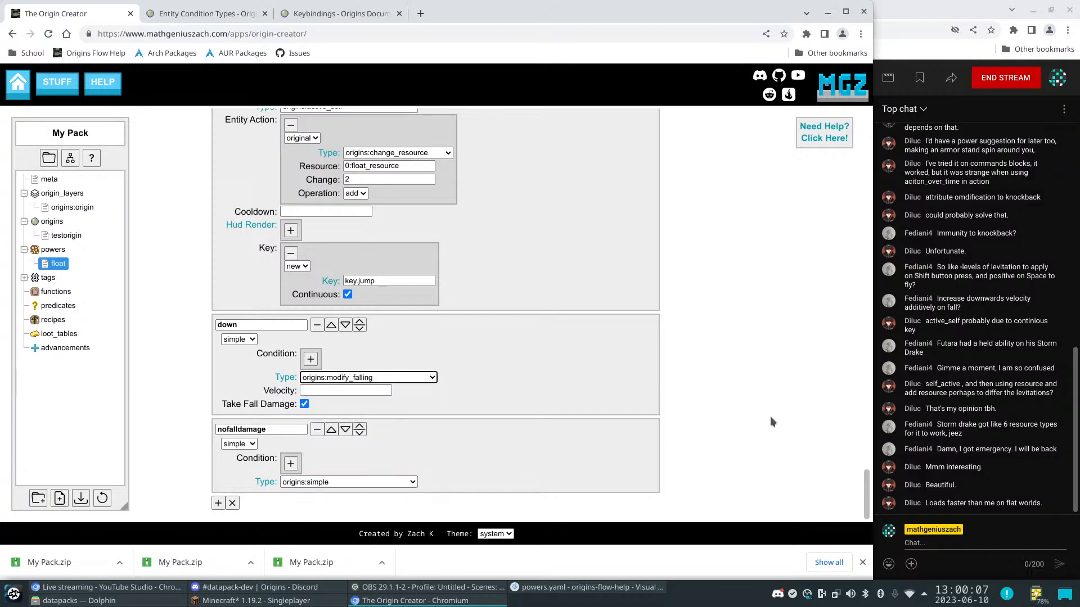
Open the Power Types documentation in a new tab beside The Origin Creator, and return to the float power
right_click(287, 376)
click(318, 382)
drag(464, 22, 197, 17)
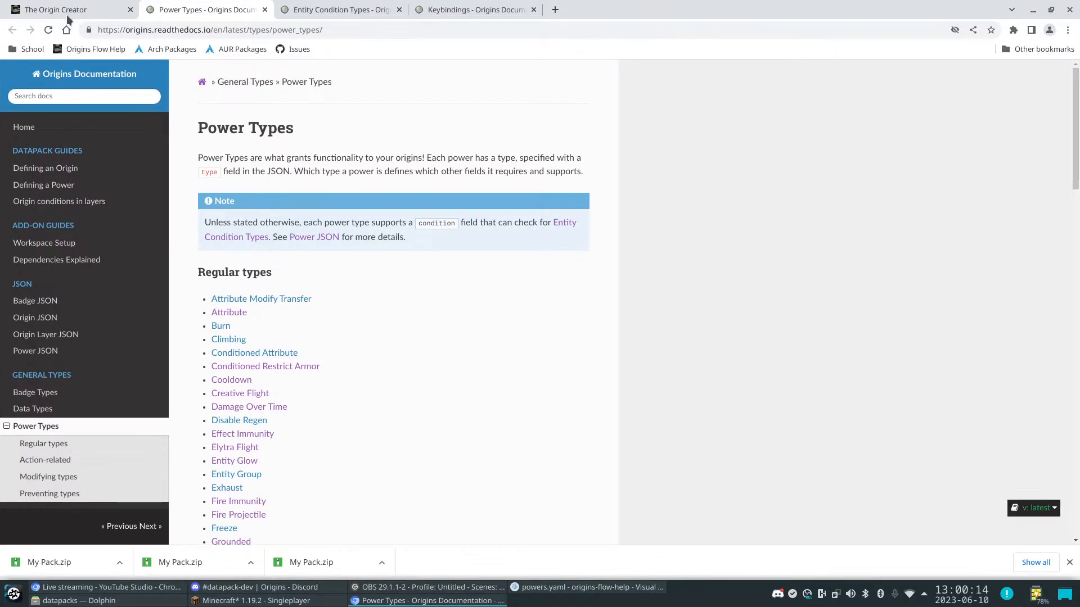
click(71, 9)
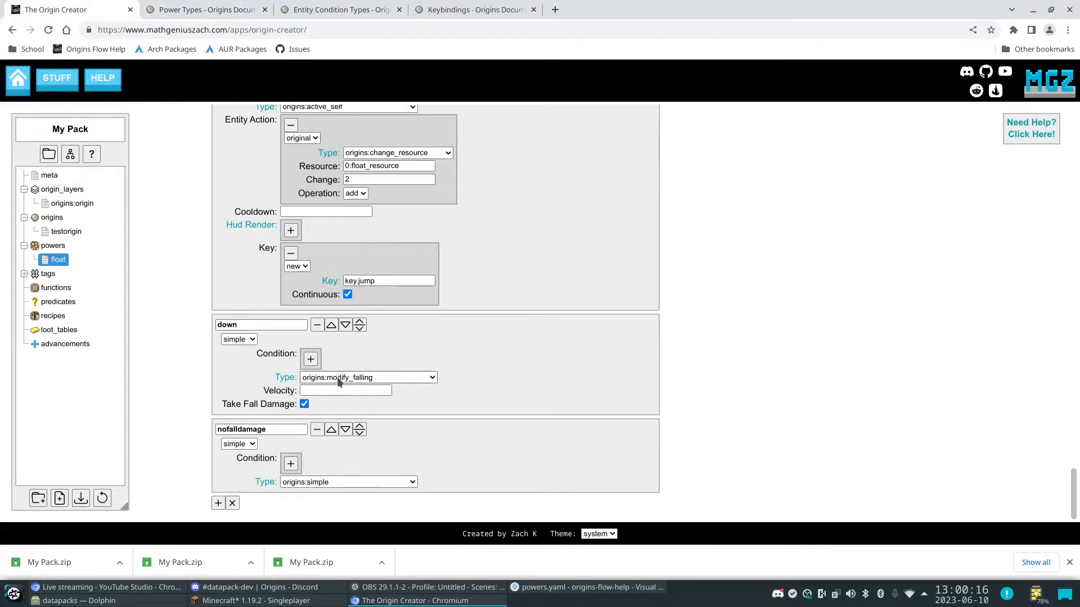
Put the browser window back beside the stream chat and close the downloads bar
drag(663, 137, 552, 10)
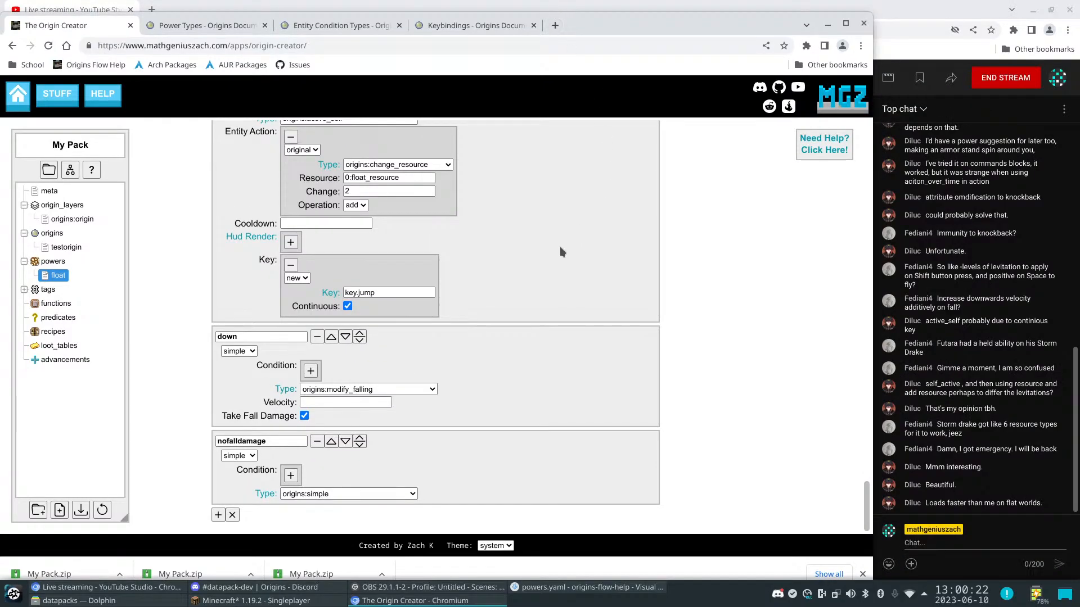
click(862, 573)
drag(647, 37, 647, 25)
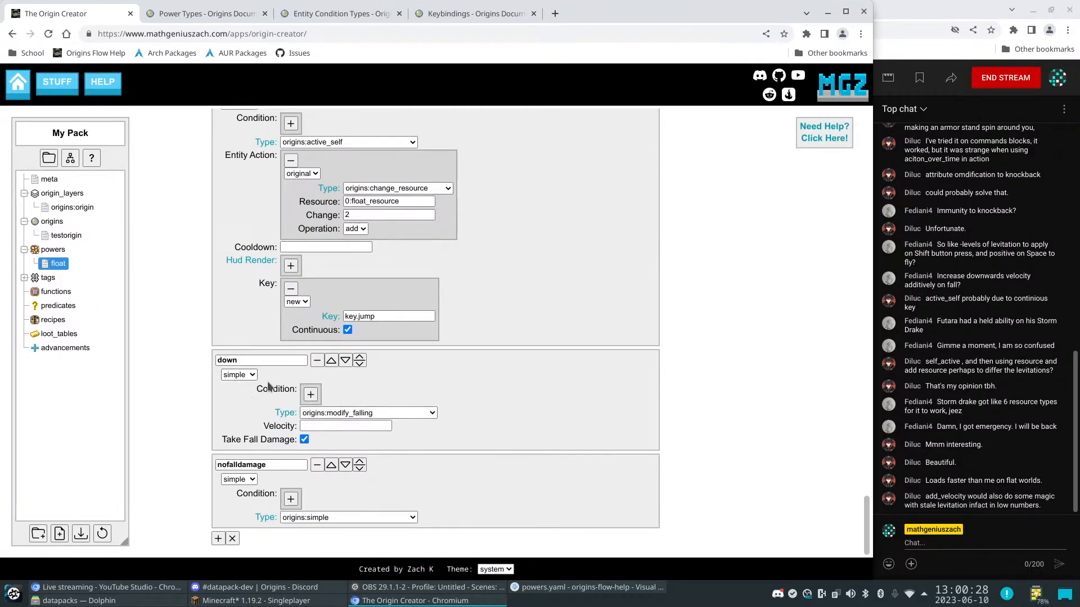
Change the down sub-power's type to origins:action_over_time and add an entity action to it
click(379, 414)
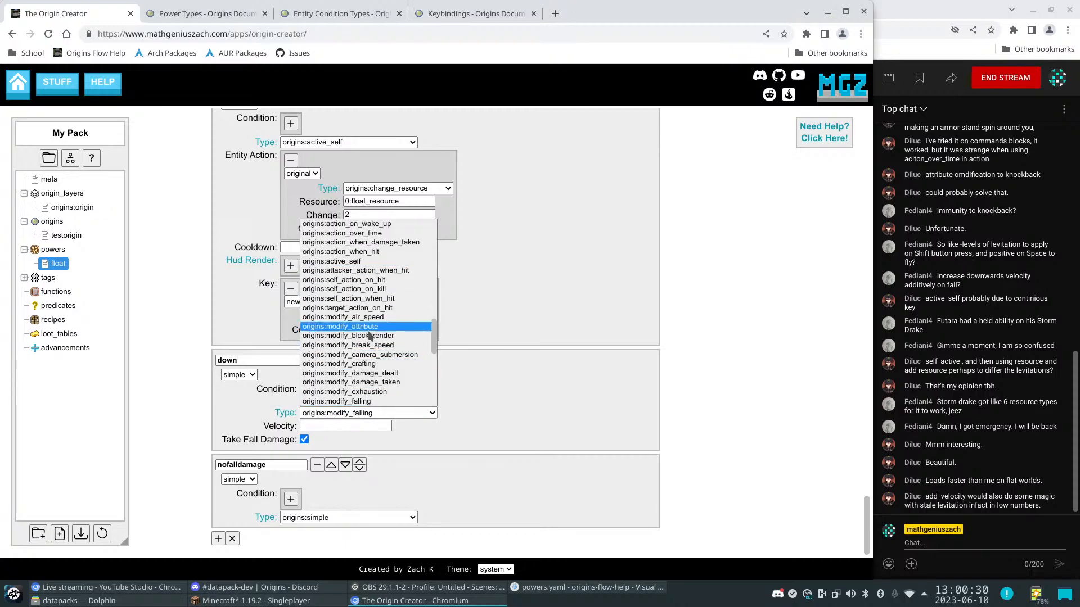
scroll(421, 400, up, 5)
scroll(422, 401, down, 6)
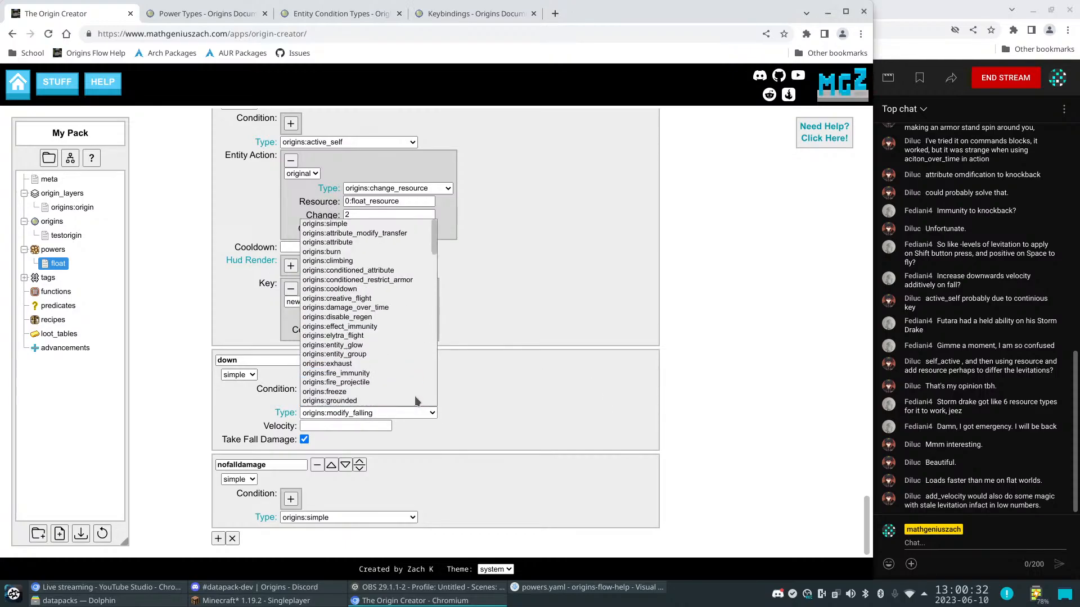
scroll(402, 393, up, 2)
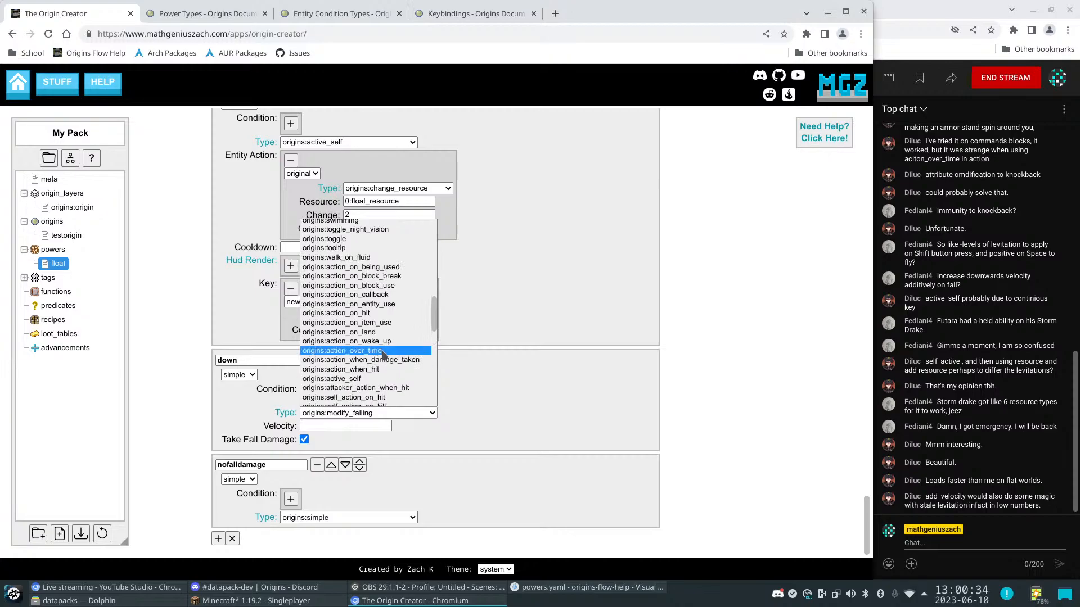
click(383, 351)
click(292, 445)
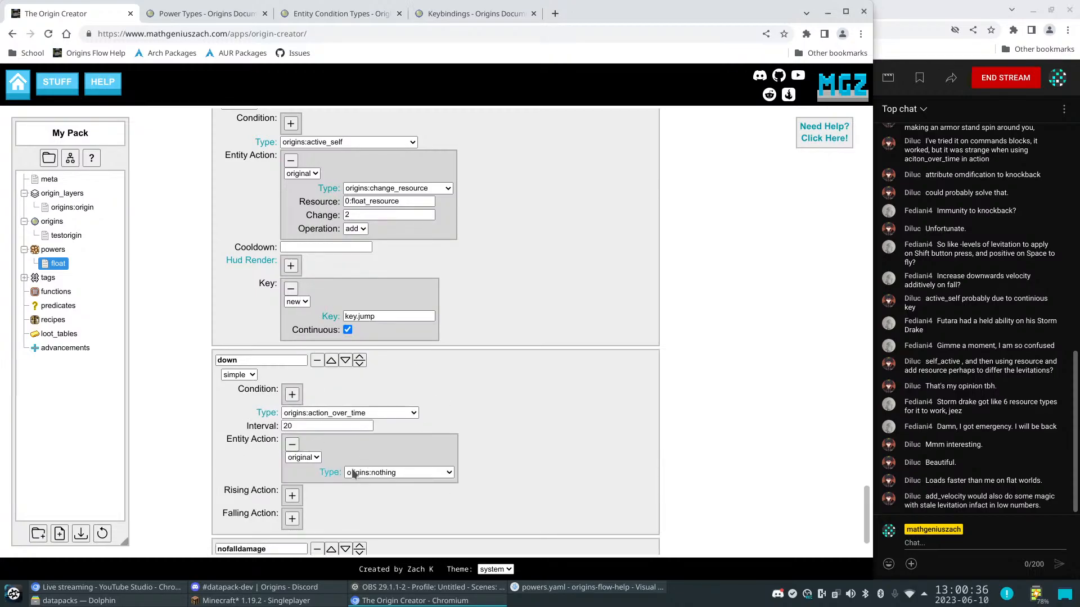
Set the down sub-power's entity action to origins:set_fall_distance with a fall distance of 0
click(352, 473)
scroll(404, 419, down, 5)
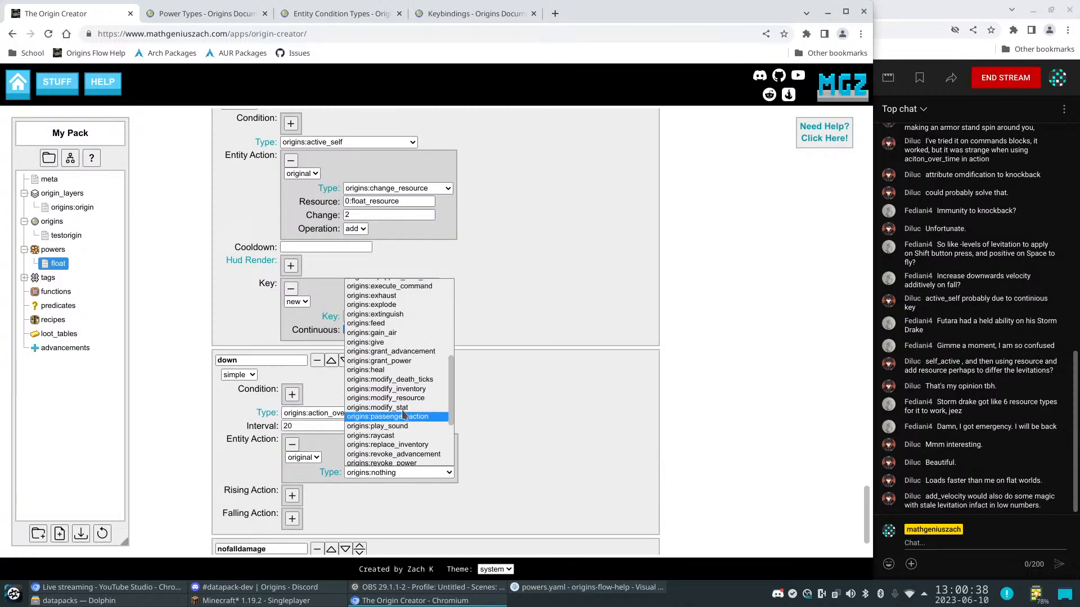
scroll(404, 350, down, 3)
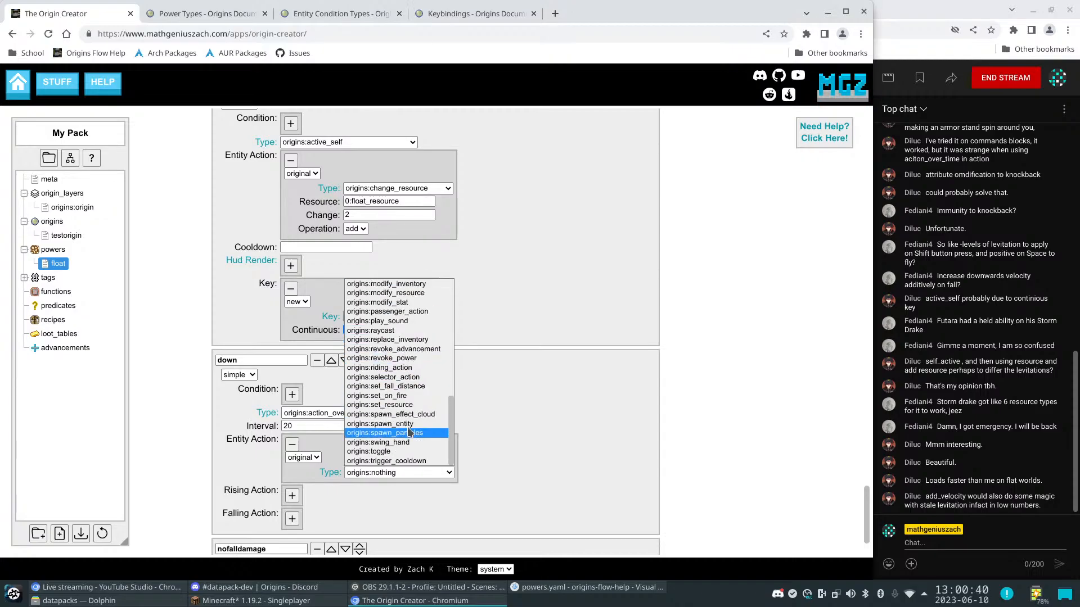
click(407, 388)
click(371, 485)
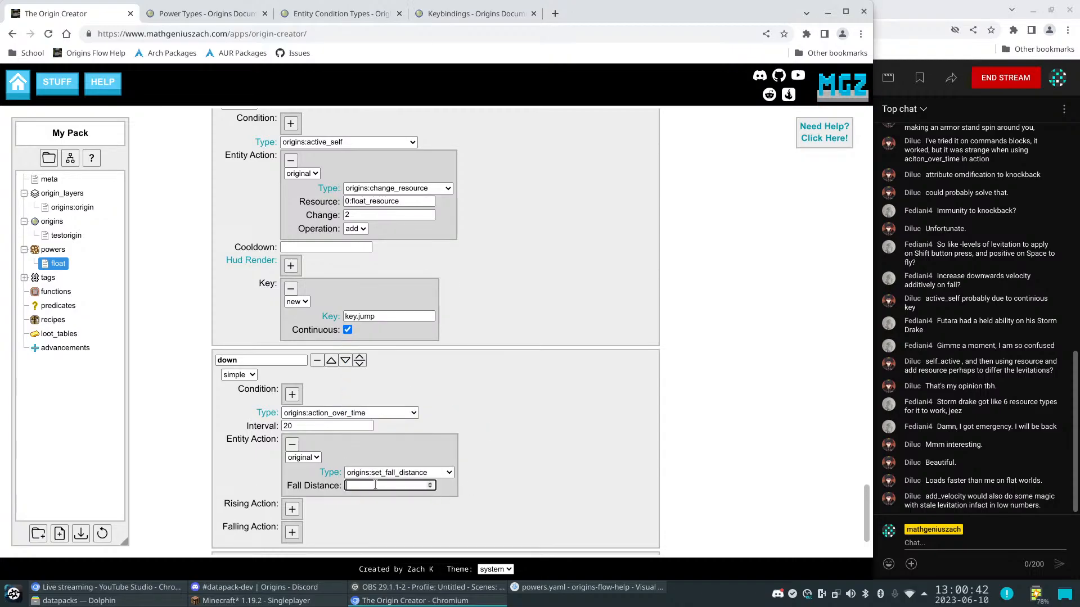
click(785, 466)
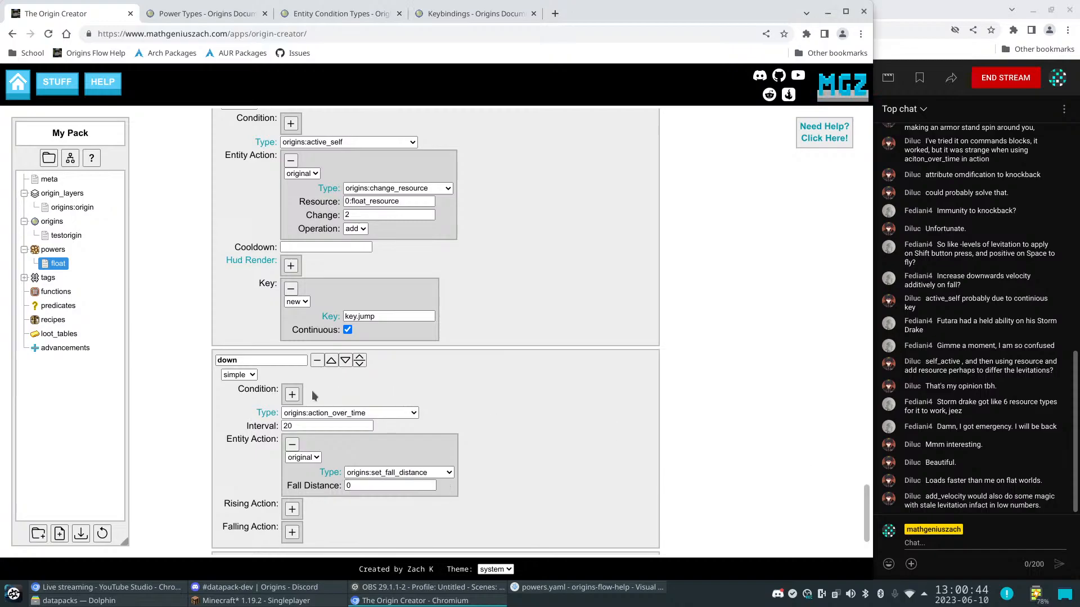
Set the interval of the down sub-power's action_over_time to 1
drag(315, 426, 158, 398)
key(BackSpace)
text(0)
click(390, 437)
scroll(421, 422, down, 1)
click(430, 372)
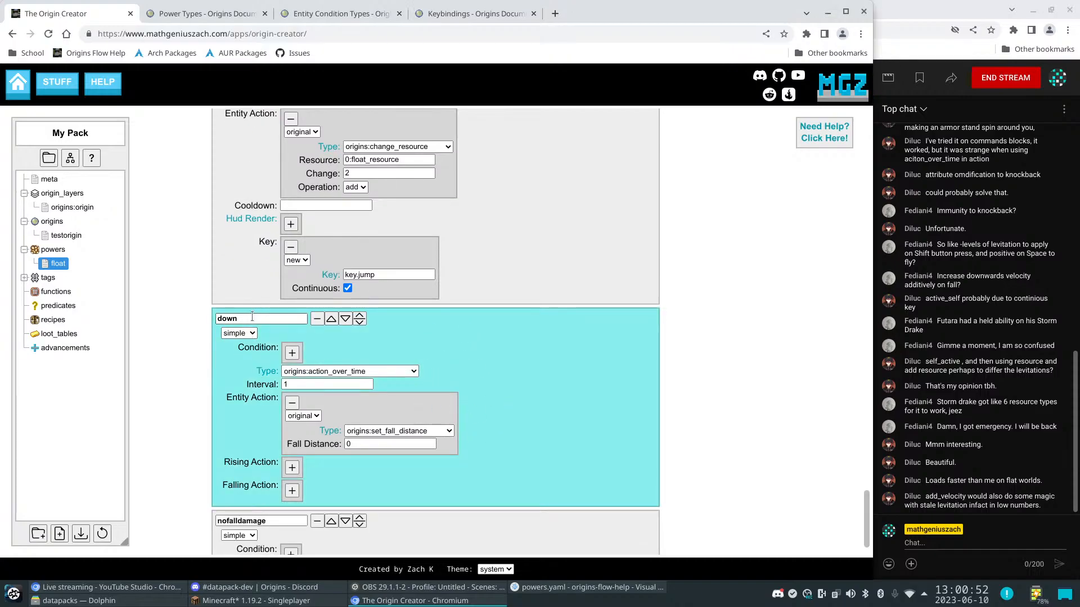
Copy the down sub-power's fall distance settings into nofalldamage, and paste the up sub-power's settings into down
scroll(585, 369, down, 1)
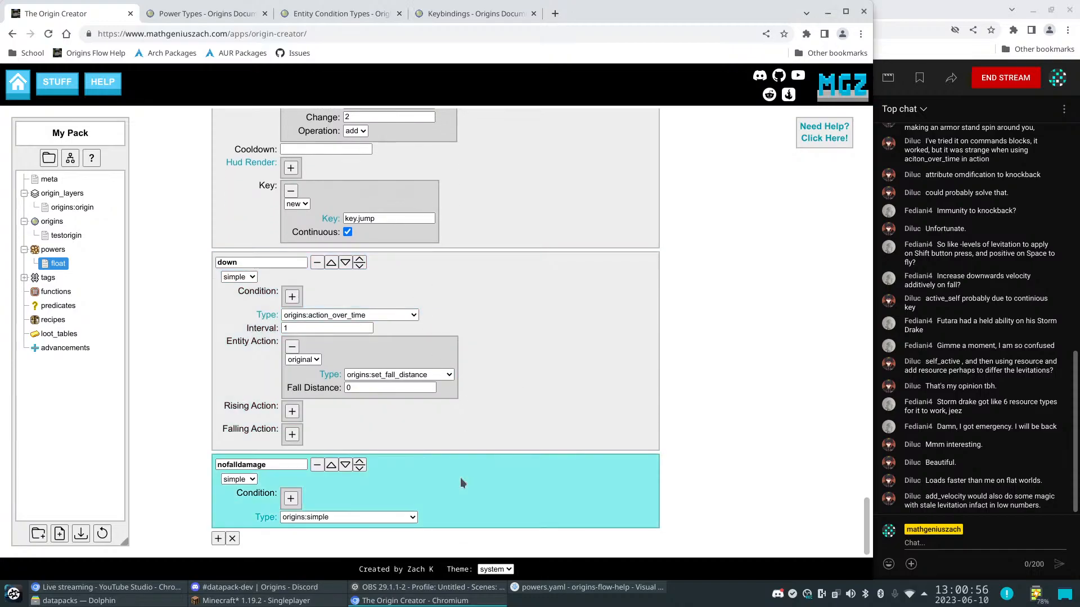
scroll(528, 373, up, 2)
key(ctrl+c)
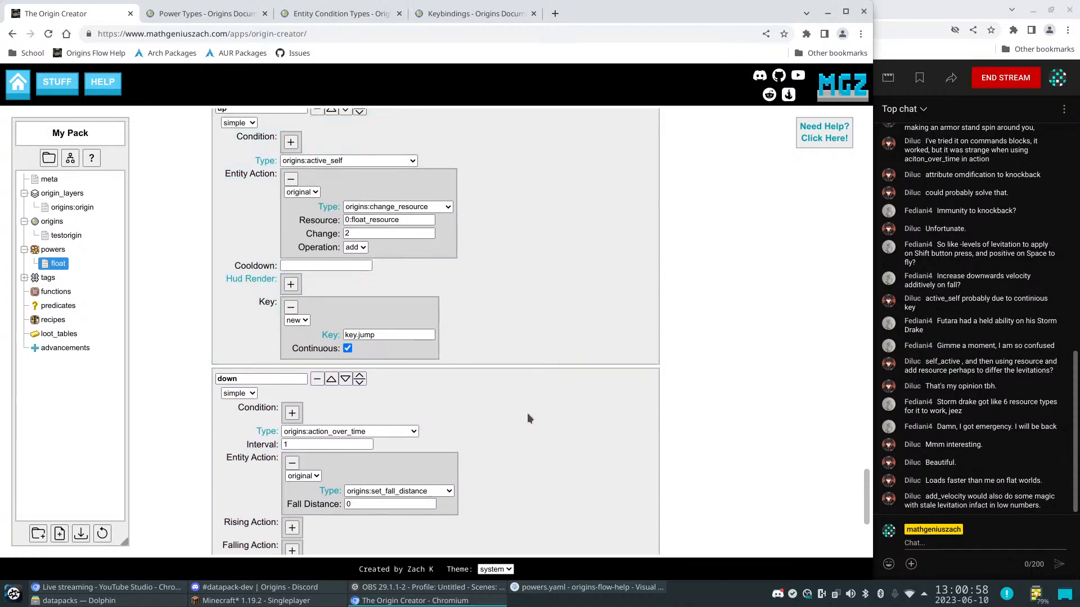
key(ctrl+v)
scroll(508, 472, down, 2)
scroll(507, 472, up, 8)
scroll(504, 466, down, 10)
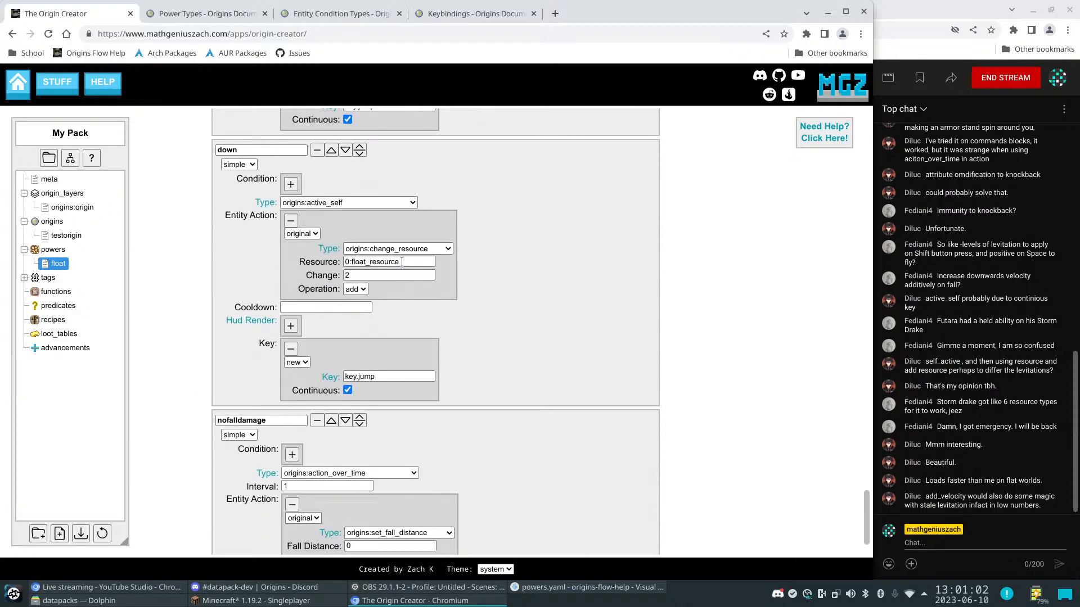
In the down sub-power, set the resource change to -2 and the key to key.sneak
click(356, 275)
key(Home)
text(-)
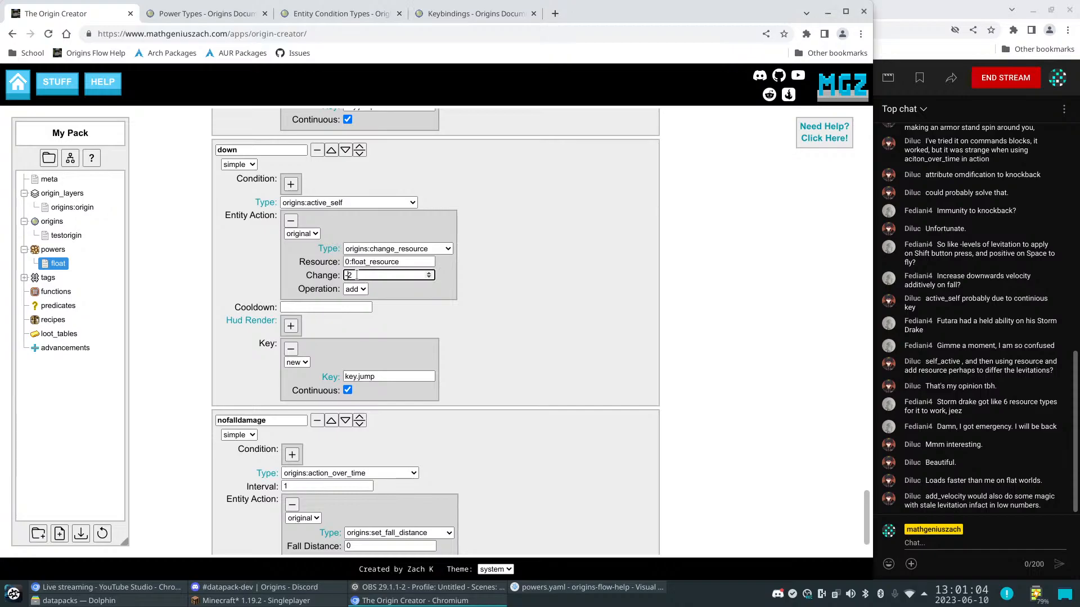
click(389, 375)
text(sneak)
click(805, 413)
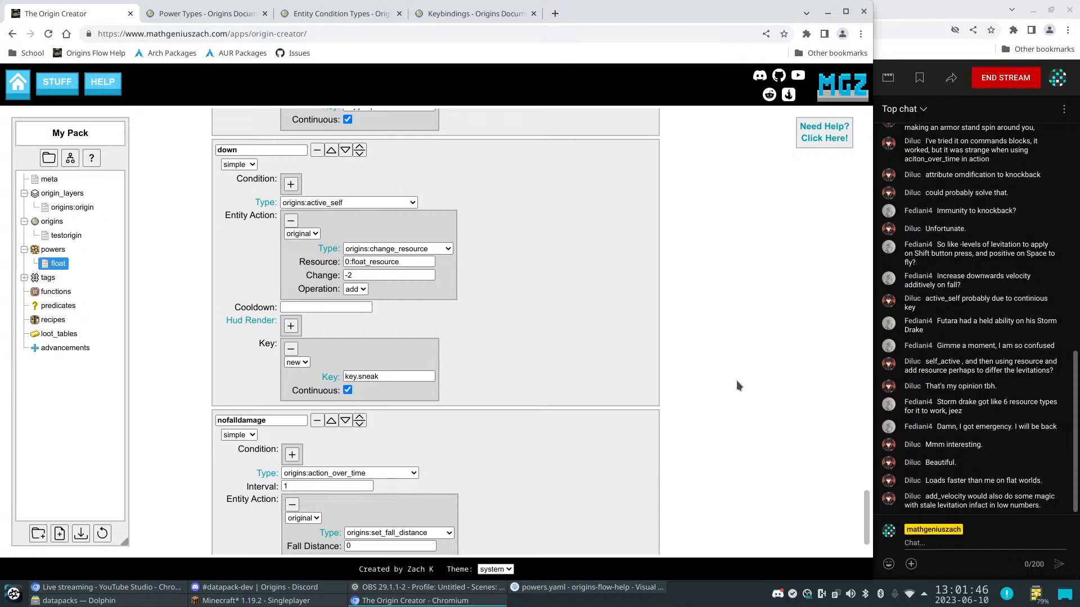
Review the float power's sub-powers from nofalldamage back up to the power's general settings
scroll(733, 401, down, 2)
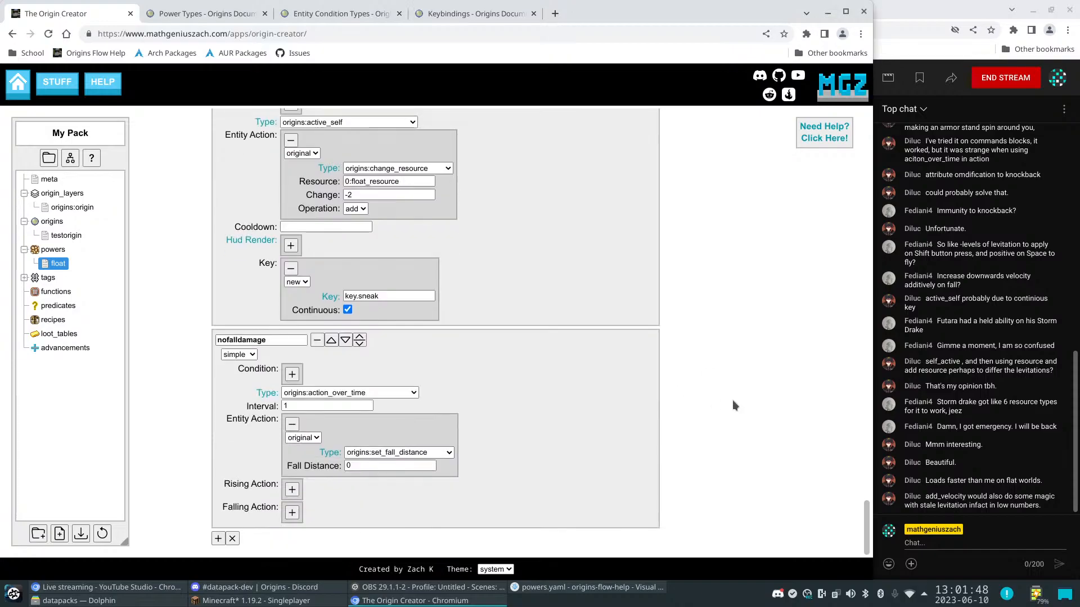
scroll(714, 454, up, 6)
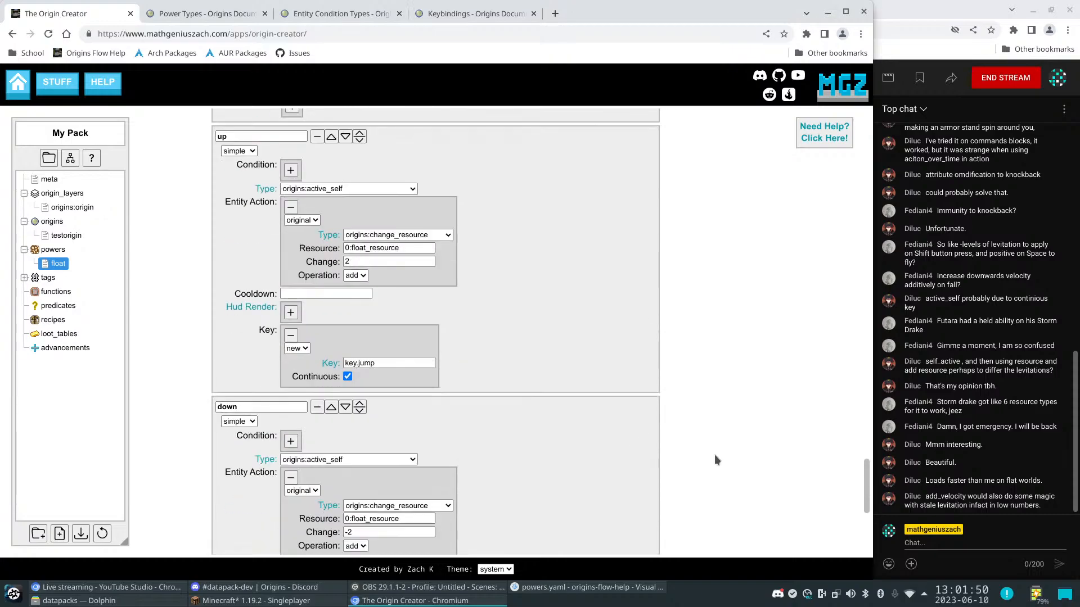
scroll(715, 460, down, 6)
scroll(714, 459, up, 14)
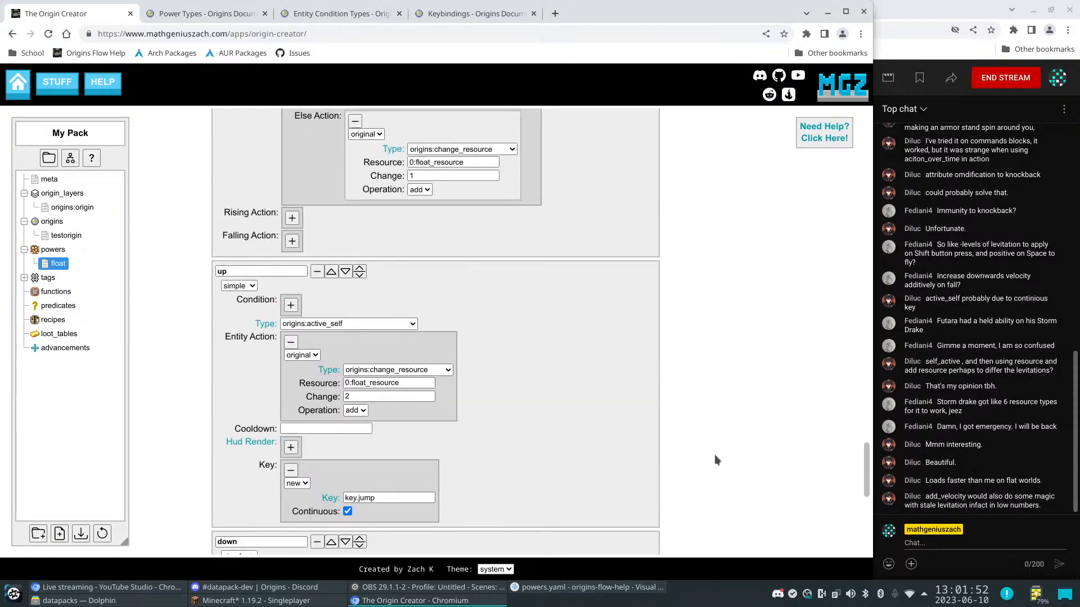
scroll(715, 454, up, 10)
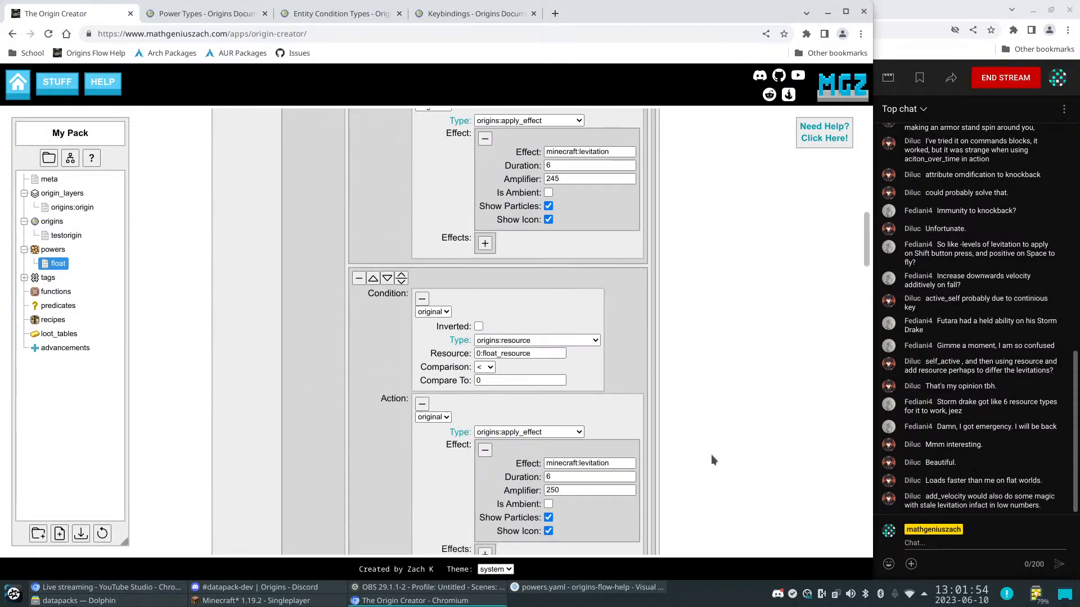
scroll(198, 440, up, 9)
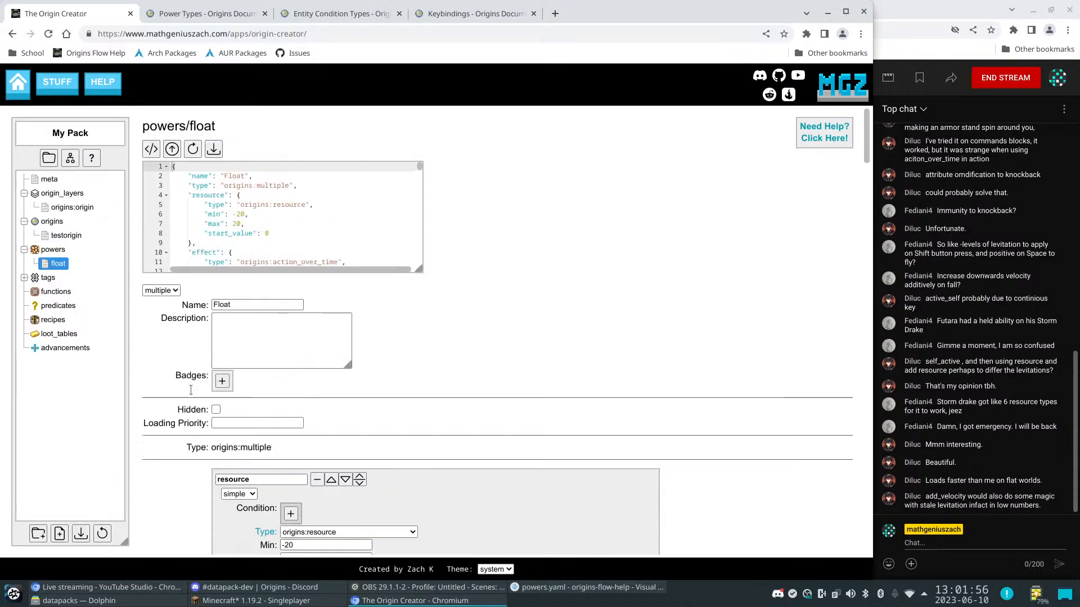
Download the float power as float.json to the Desktop
click(213, 149)
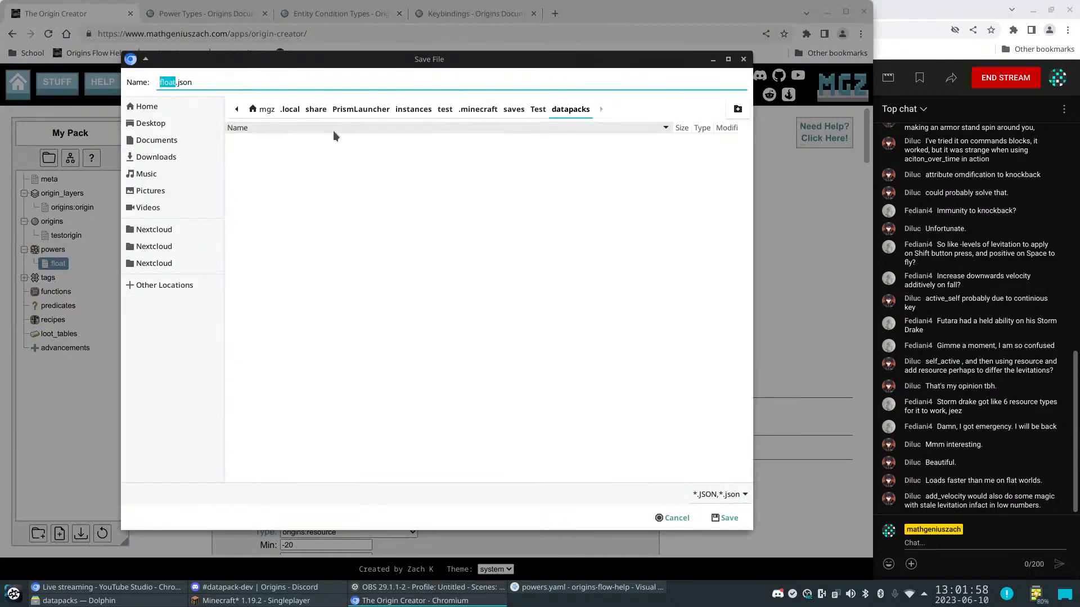
click(147, 123)
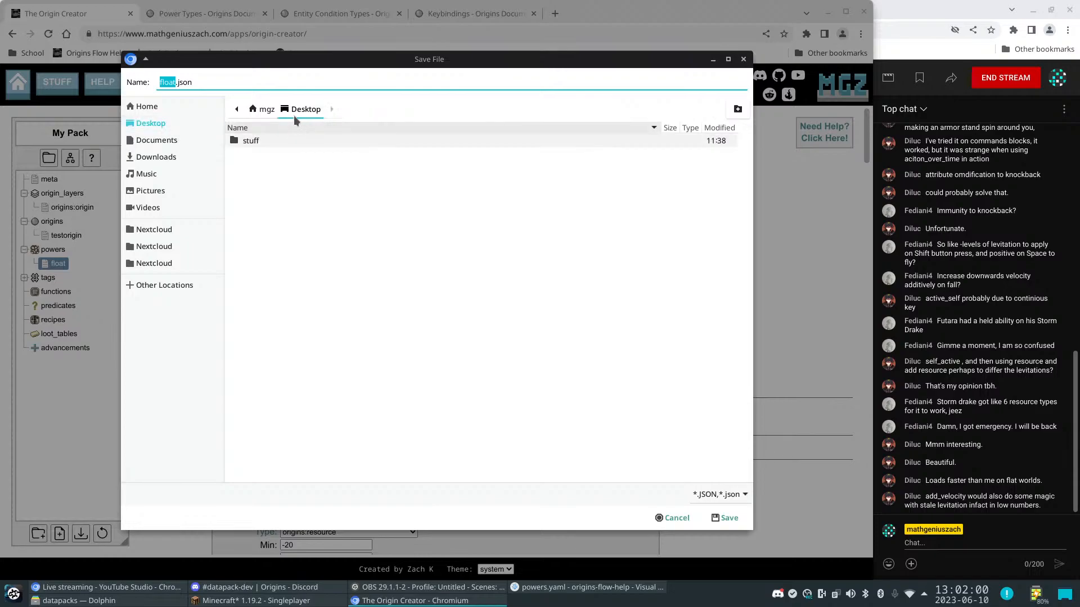
click(728, 518)
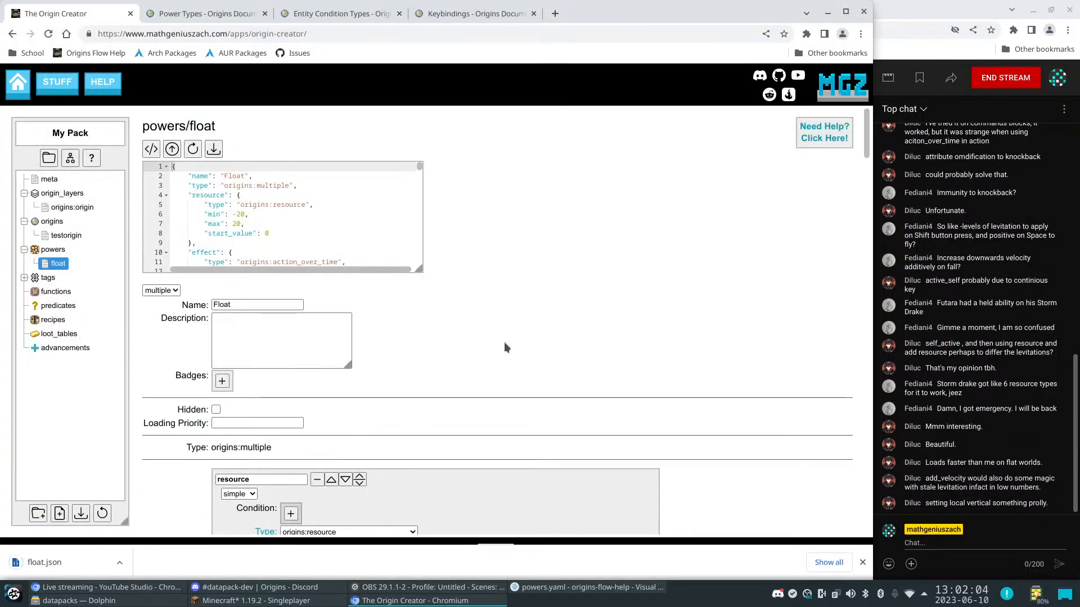
right_click(51, 266)
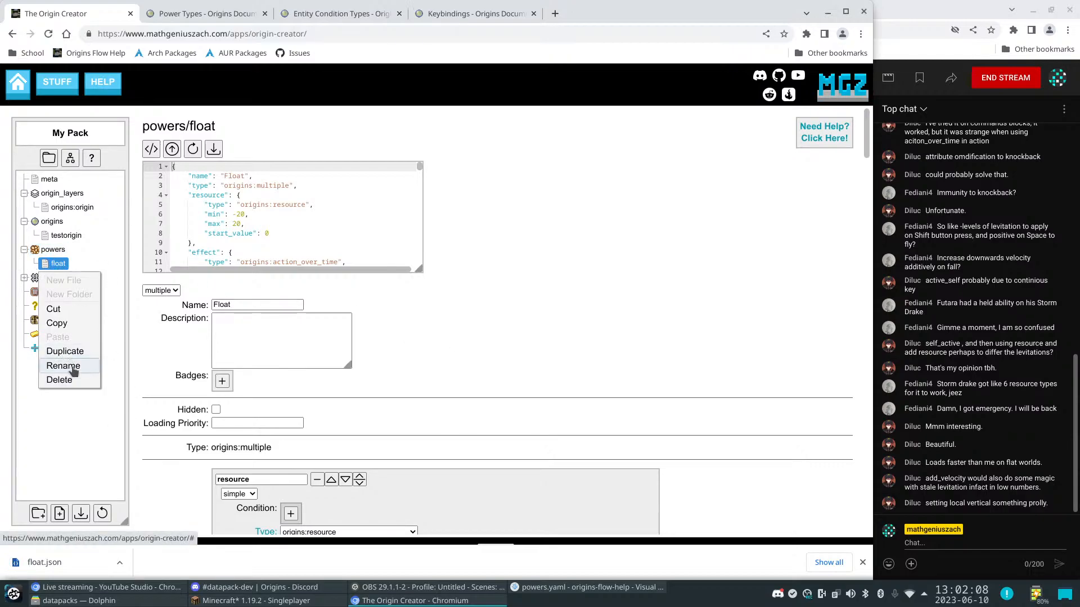
click(263, 307)
right_click(48, 252)
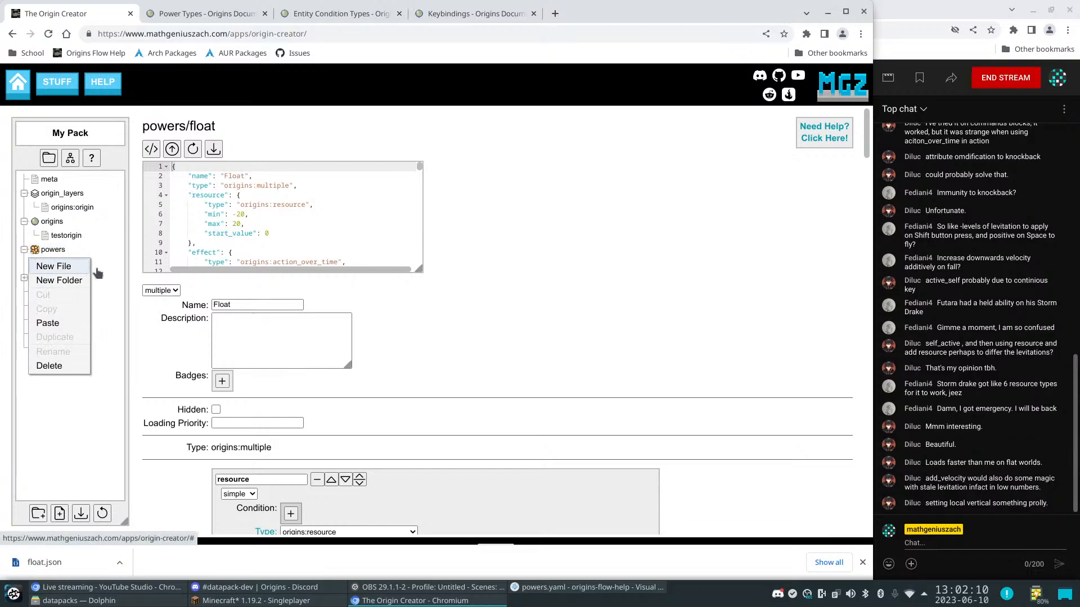
click(442, 319)
Remove all sub-powers from the float power
scroll(471, 328, down, 3)
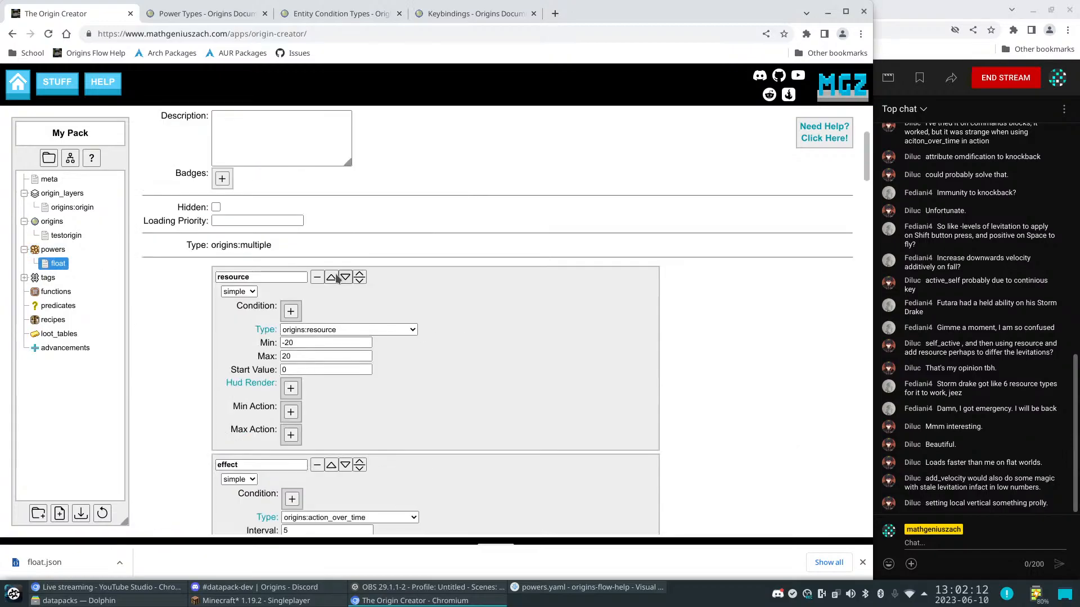
click(317, 277)
click(318, 276)
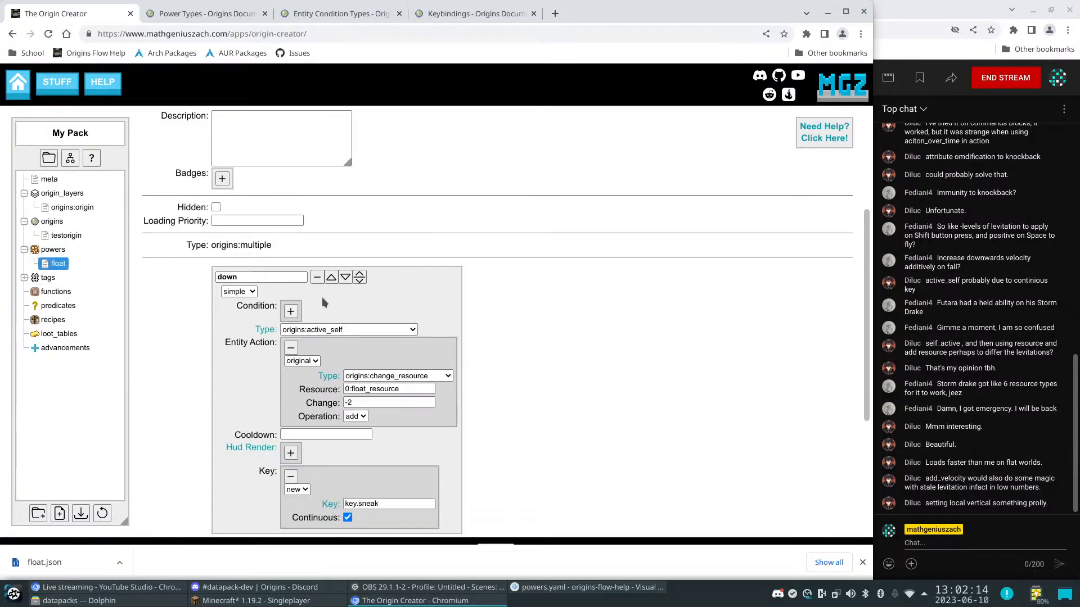
click(317, 277)
click(317, 319)
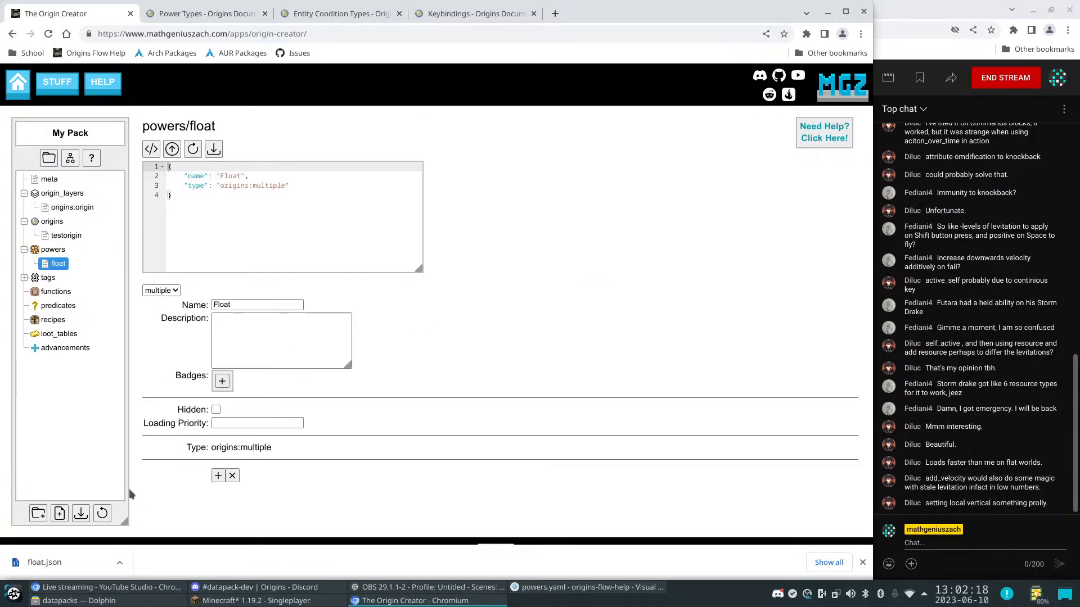
right_click(51, 264)
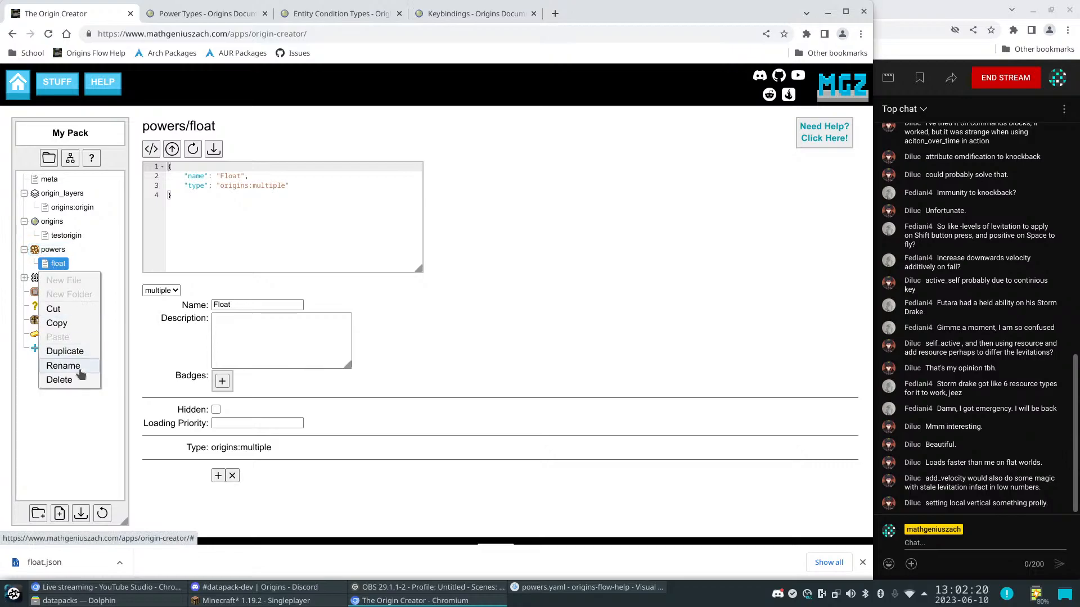
click(333, 405)
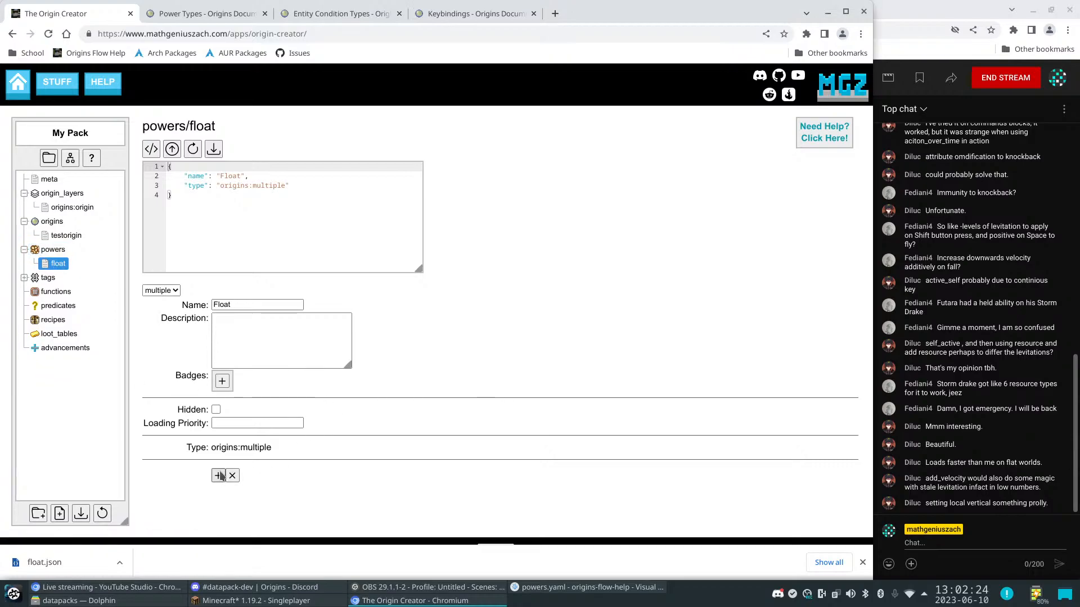
Change the float power from multiple to simple and set its type to origins:modify_falling
click(162, 291)
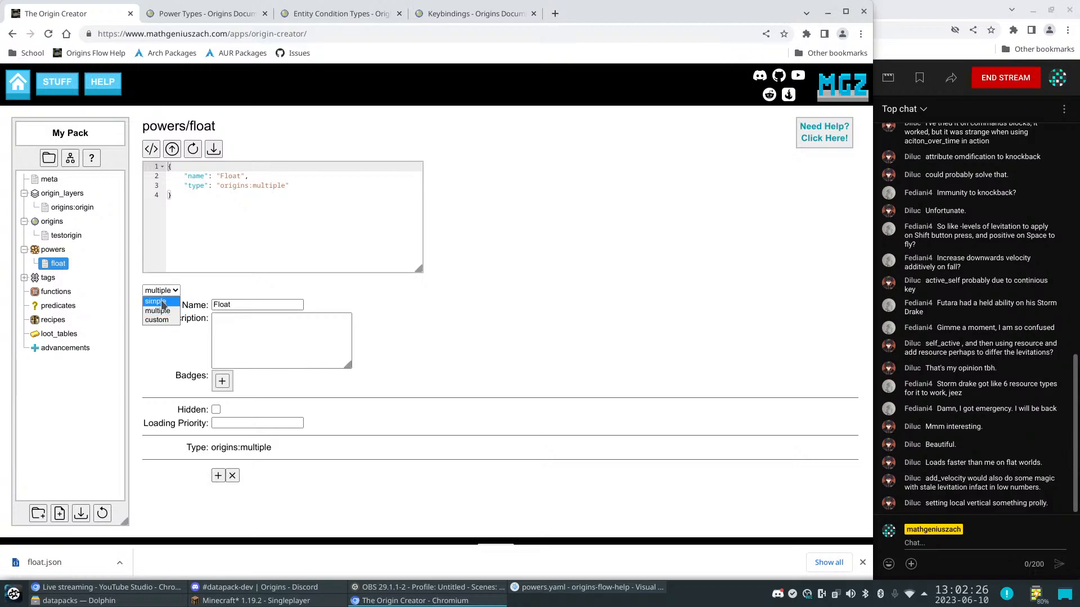
click(162, 302)
click(340, 471)
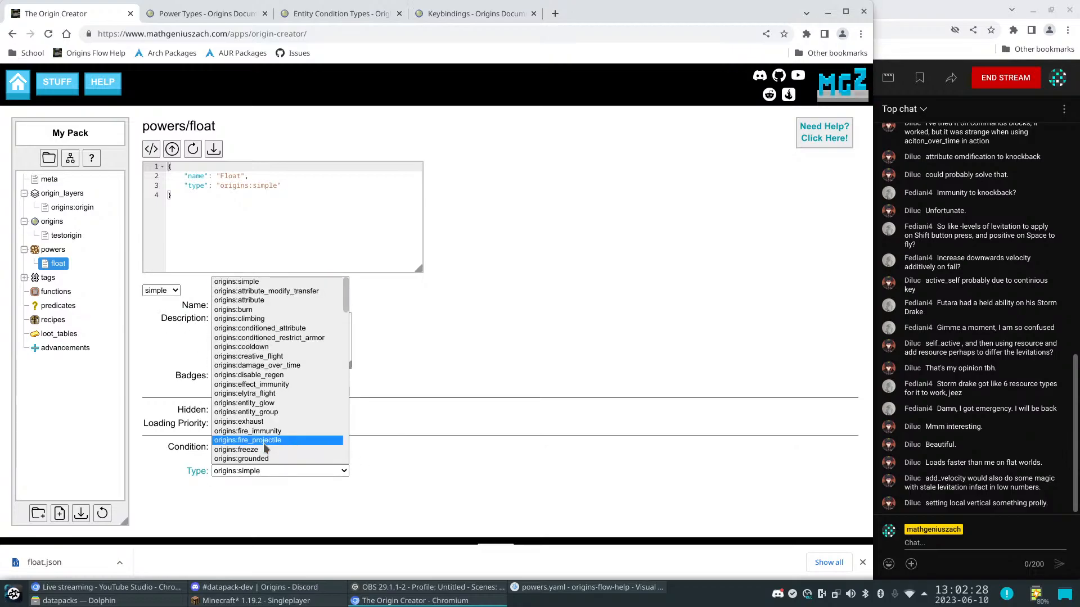
scroll(265, 445, down, 10)
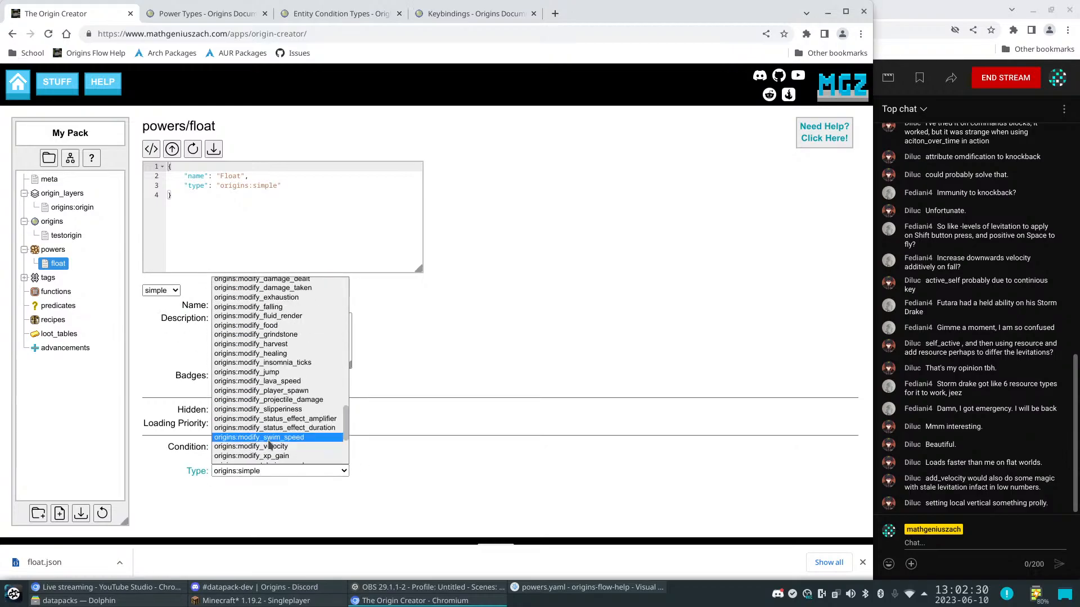
scroll(298, 367, down, 2)
scroll(298, 366, up, 2)
click(258, 313)
Set the float power's falling velocity to 0
click(275, 484)
text(0)
click(423, 411)
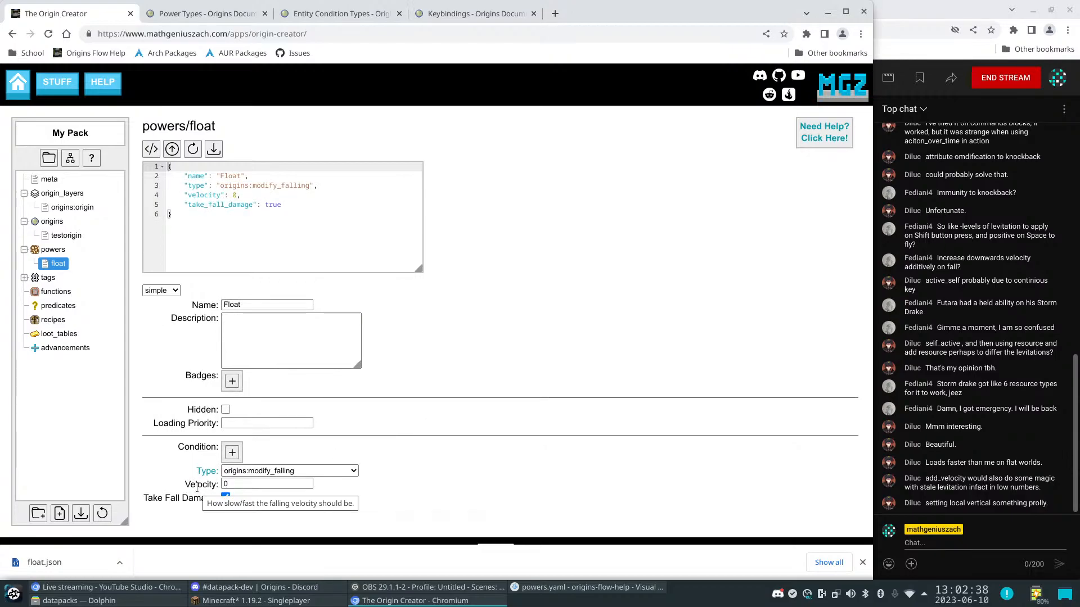
Open the Power Types documentation and close the surplus documentation pages
right_click(196, 487)
click(264, 345)
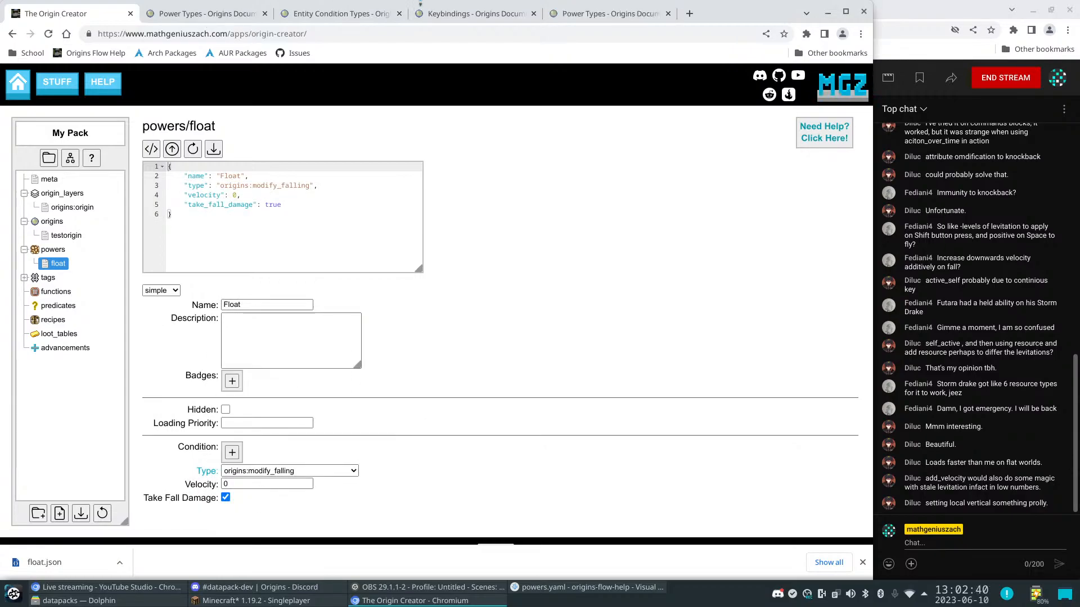
drag(616, 13, 308, 14)
right_click(308, 14)
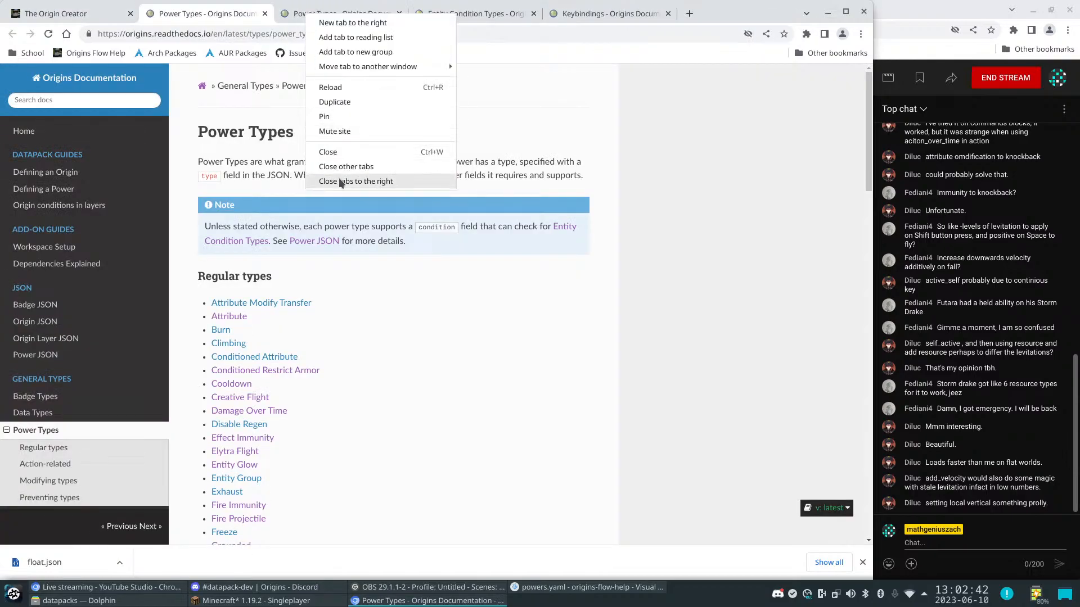
click(340, 181)
click(400, 14)
Open the Modify Falling documentation and examine its default fall speed, fields and example
scroll(454, 386, down, 20)
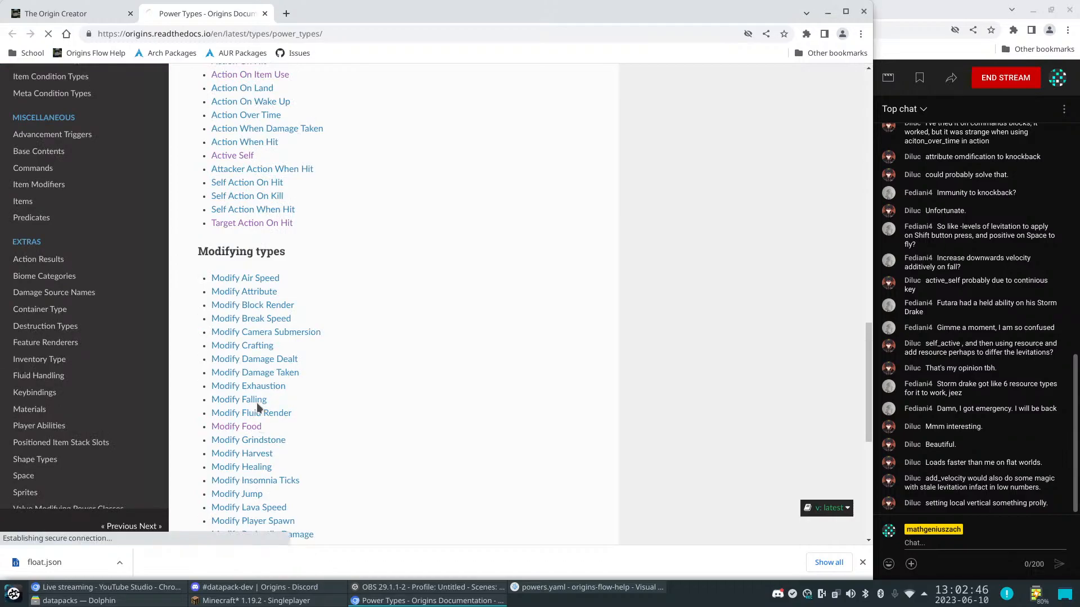
click(256, 403)
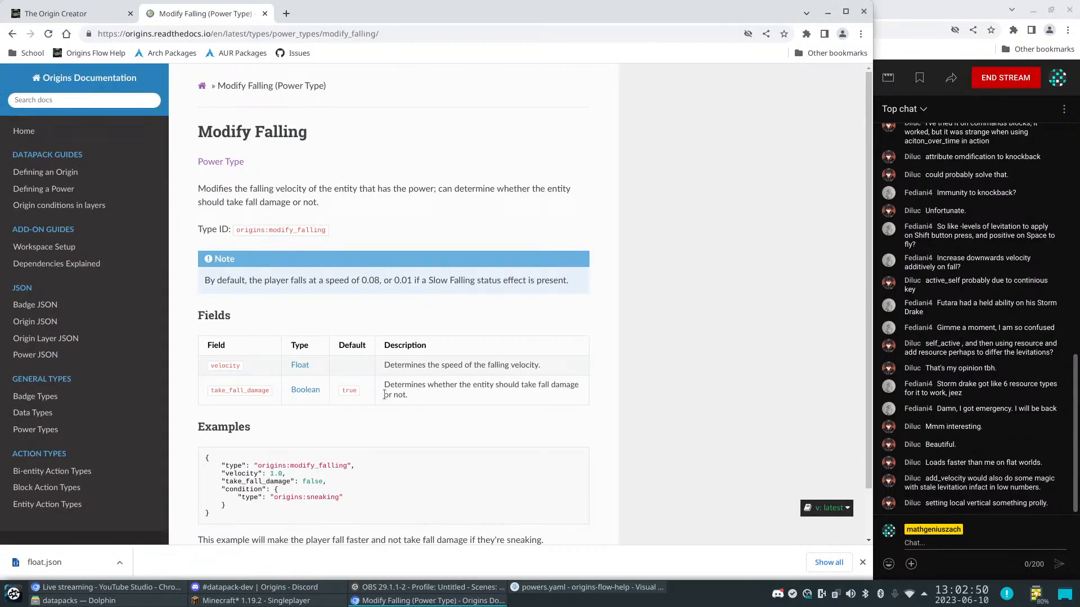
scroll(384, 394, down, 1)
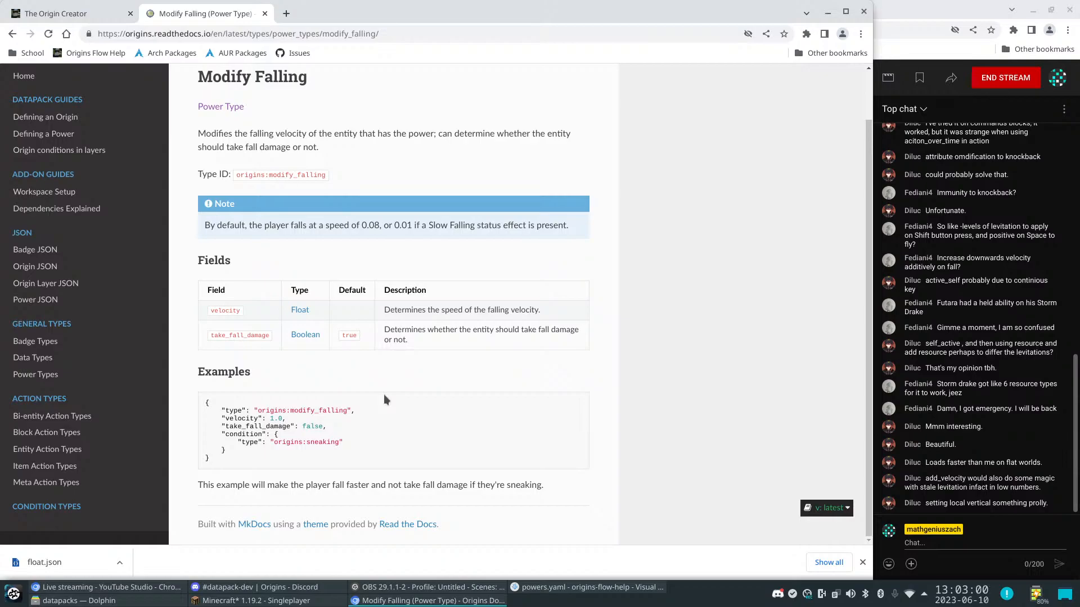
drag(395, 225, 412, 225)
click(475, 229)
Return to The Origin Creator and set the float power's velocity to -1
click(83, 14)
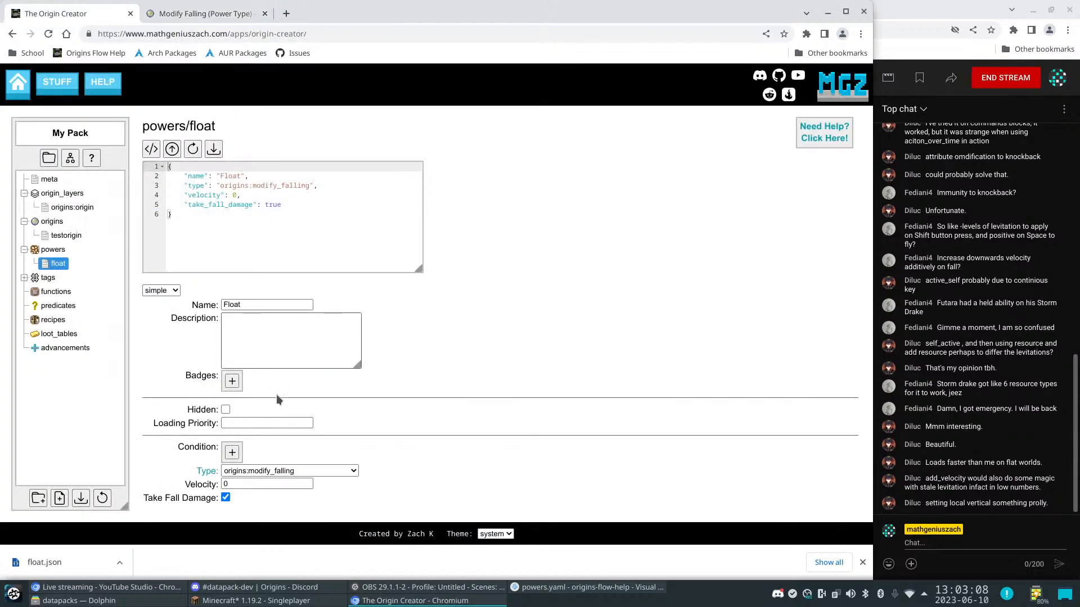
drag(233, 483, 205, 479)
text(-1)
click(485, 432)
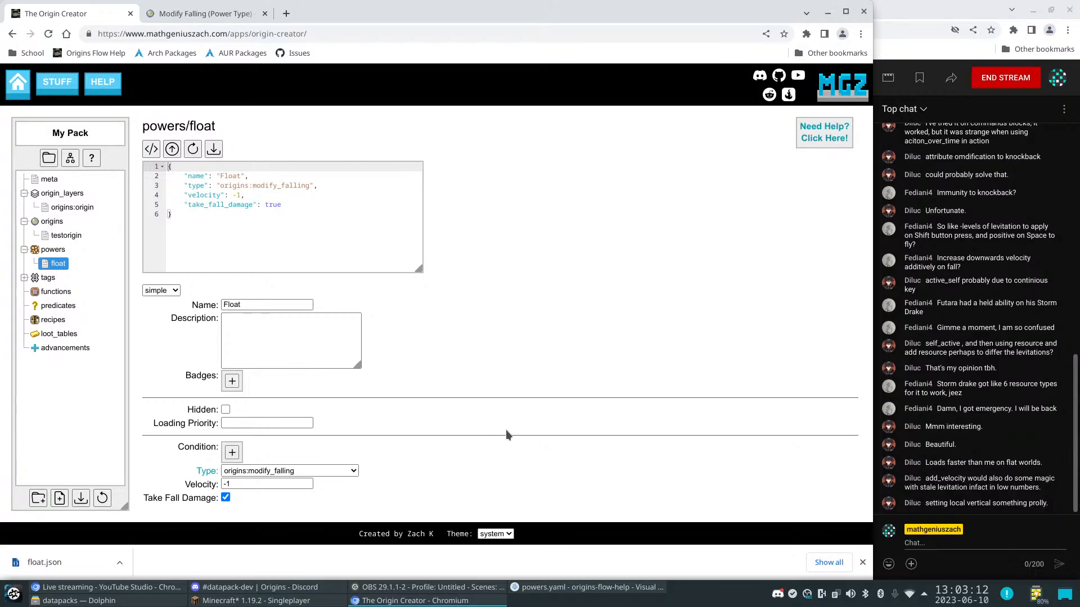
Export the pack as a datapack to the Test world's datapacks folder, replacing the existing My Pack.zip
click(80, 498)
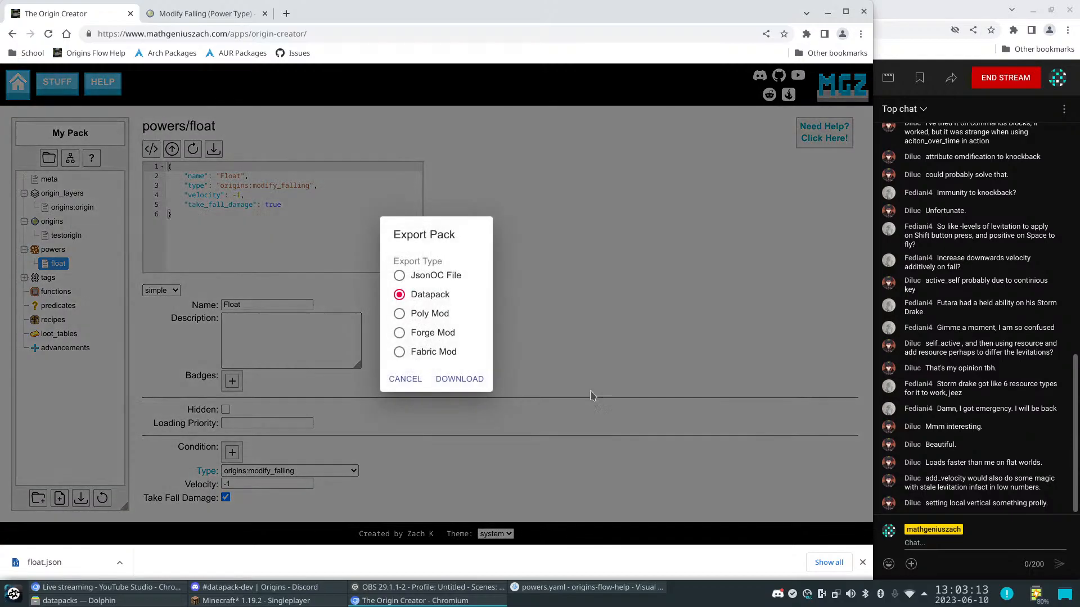
click(461, 378)
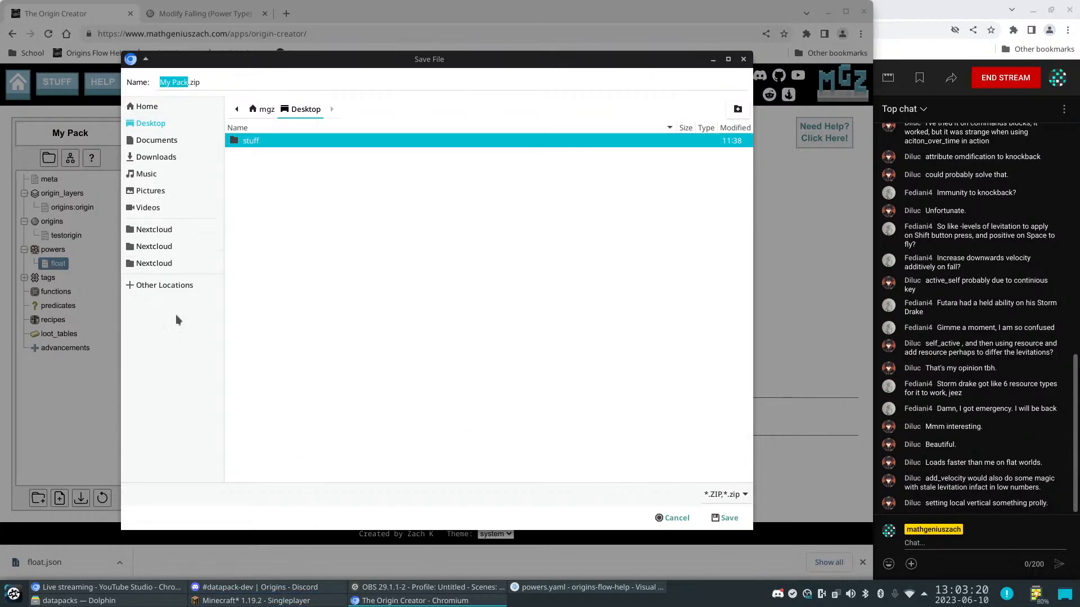
click(125, 600)
click(284, 172)
key(alt+Tab)
key(ctrl+l)
key(ctrl+c)
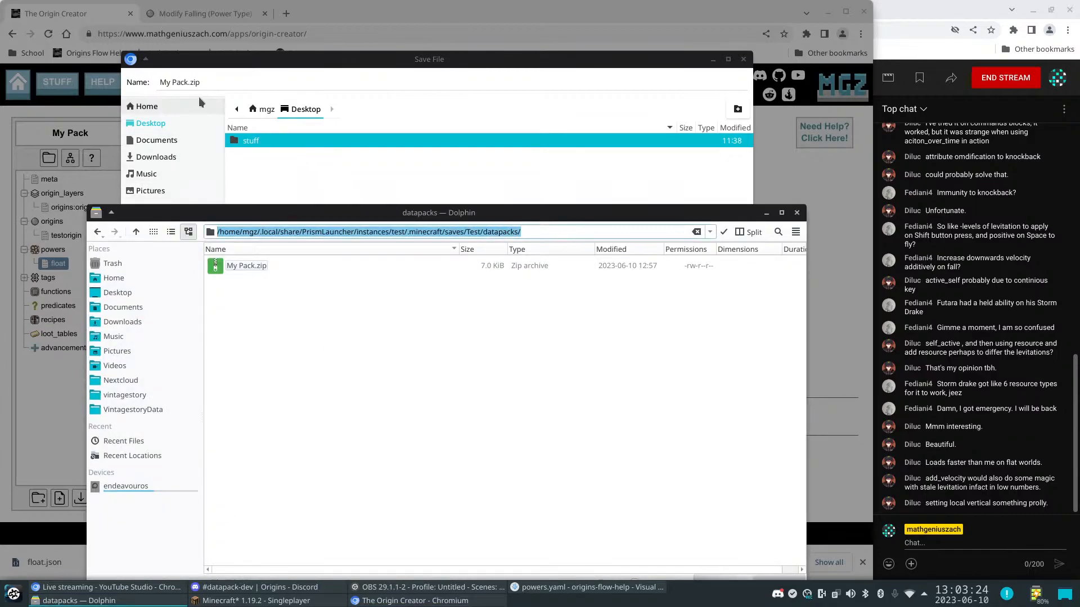
click(160, 82)
key(ctrl+v)
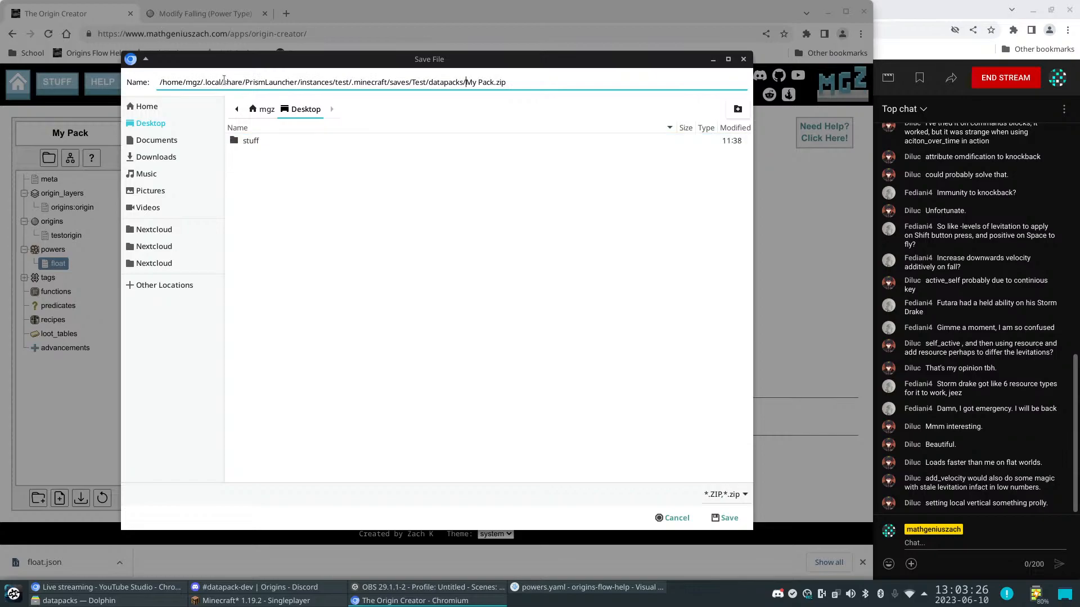
key(Return)
click(461, 348)
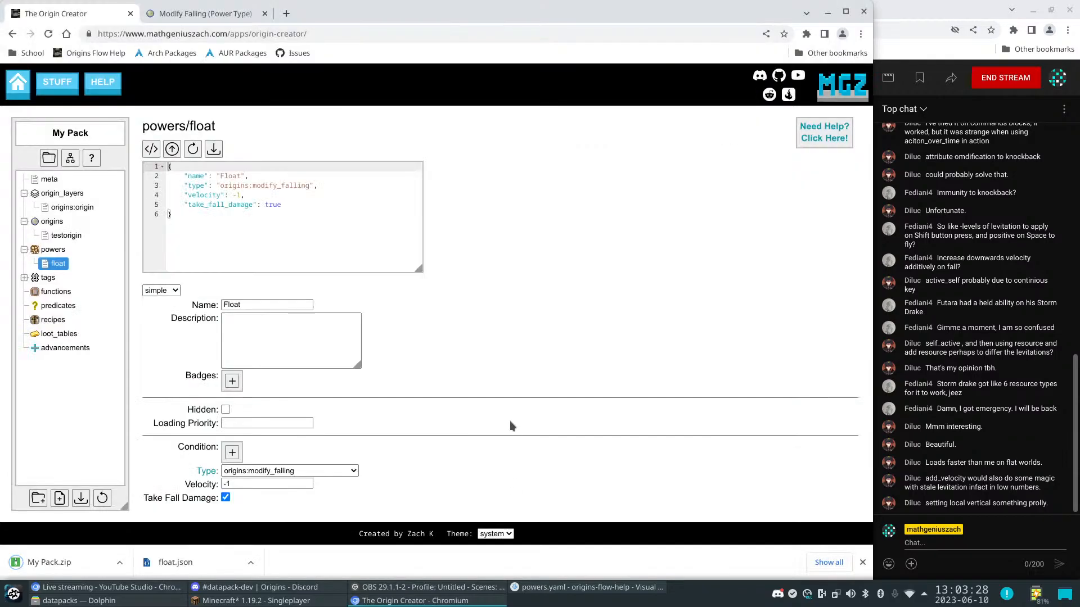
Switch to Minecraft, save and quit the current world, and reopen the singleplayer test world
click(253, 601)
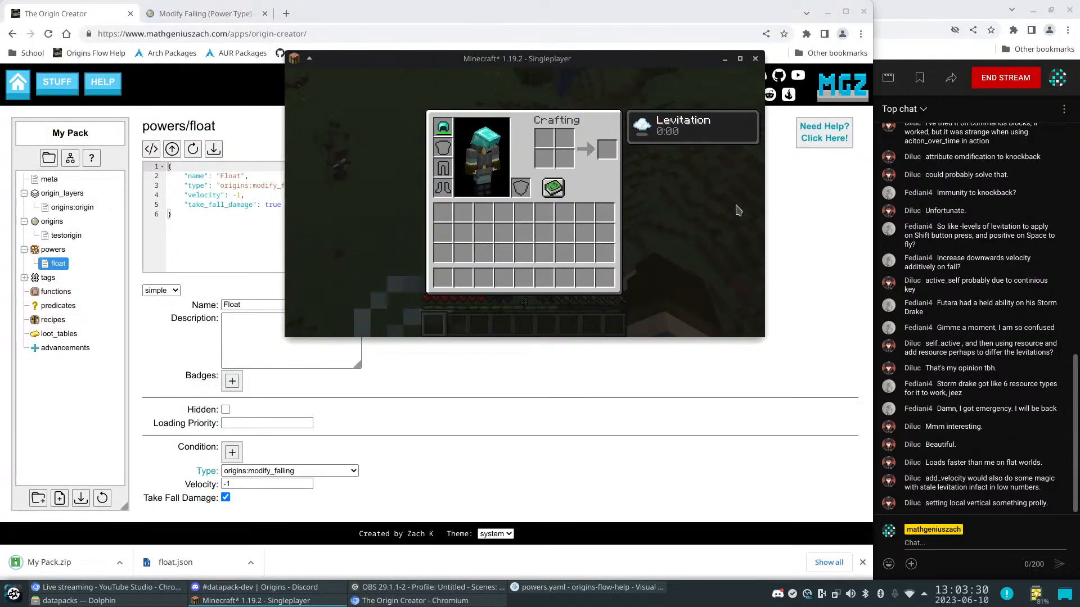
key(Escape)
key(Escape)
click(540, 276)
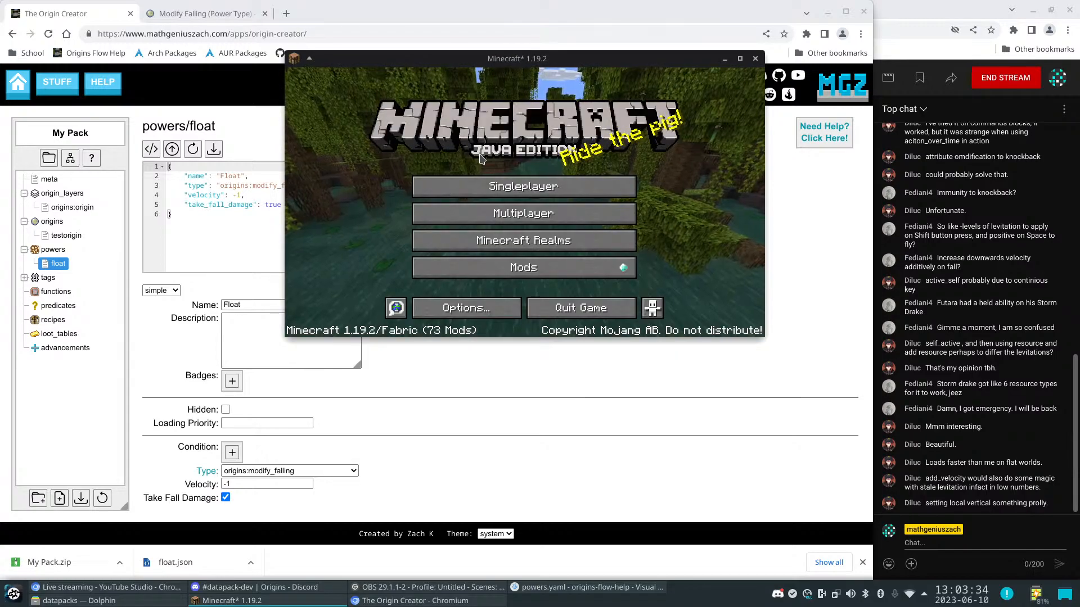
click(523, 184)
click(394, 144)
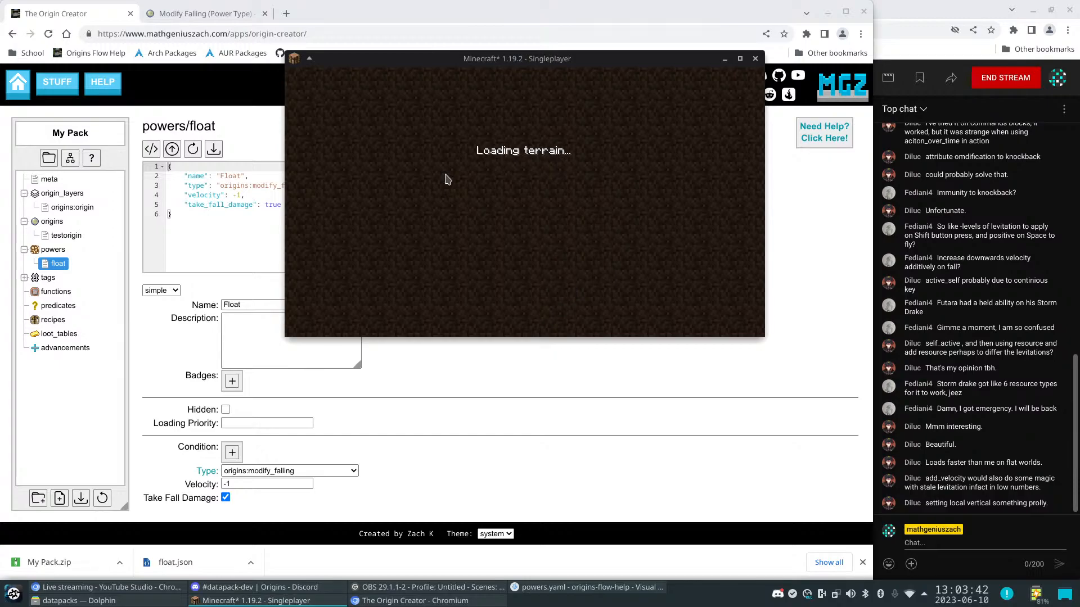
Check the character's falling behaviour from different camera perspectives, and save and quit the world
key(F5)
key(F5)
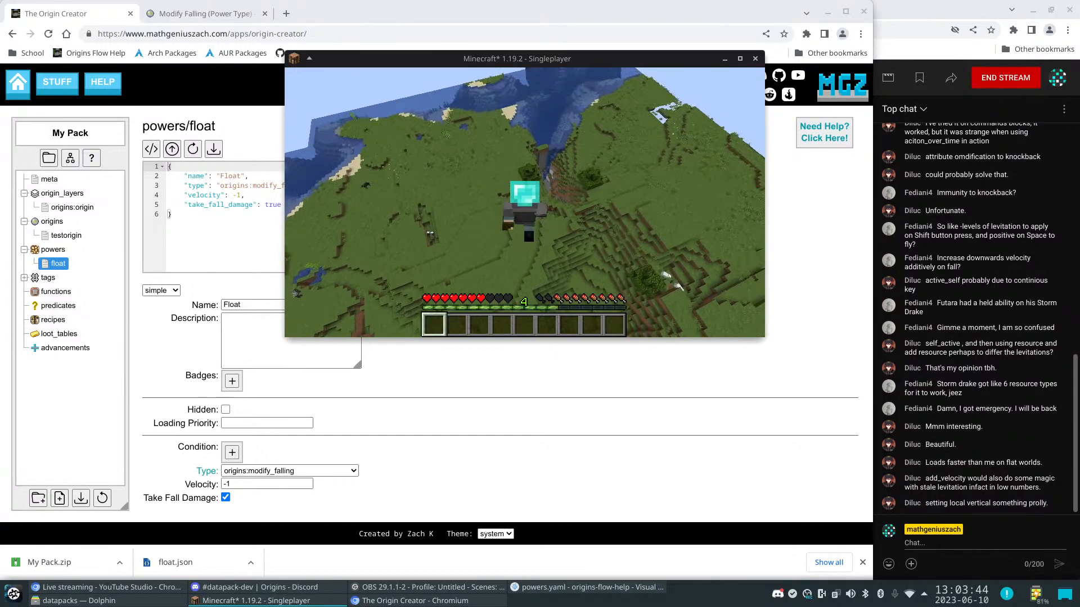
key(F5)
key(F5)
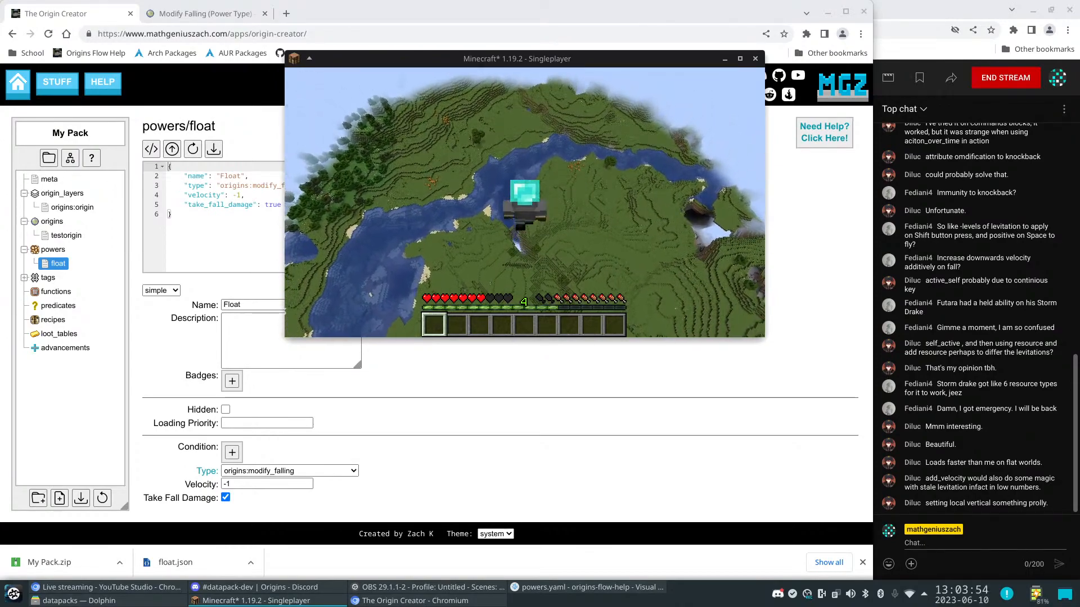
key(Escape)
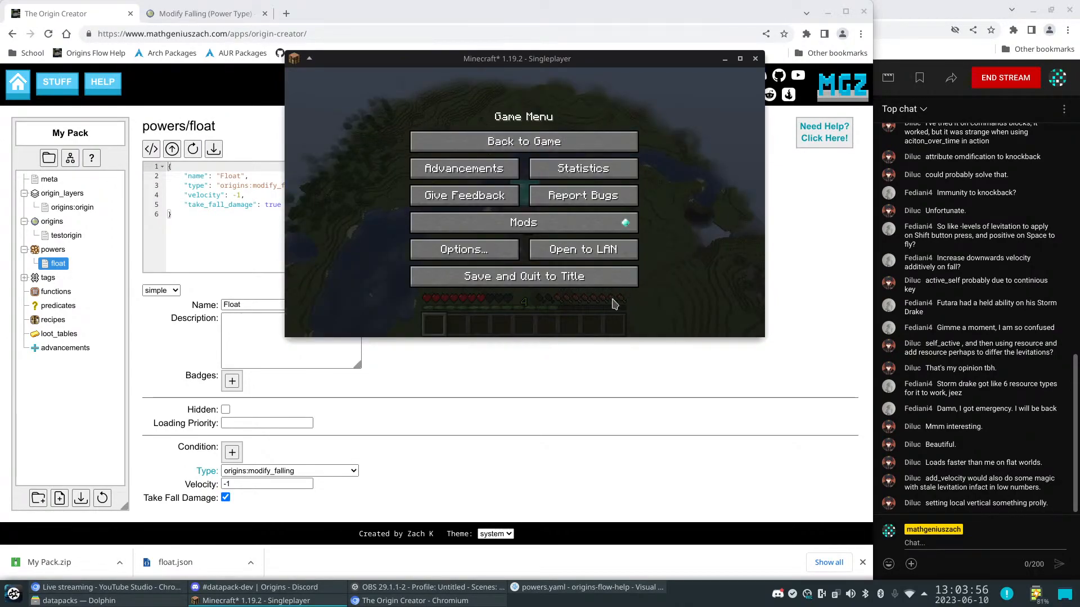
click(587, 290)
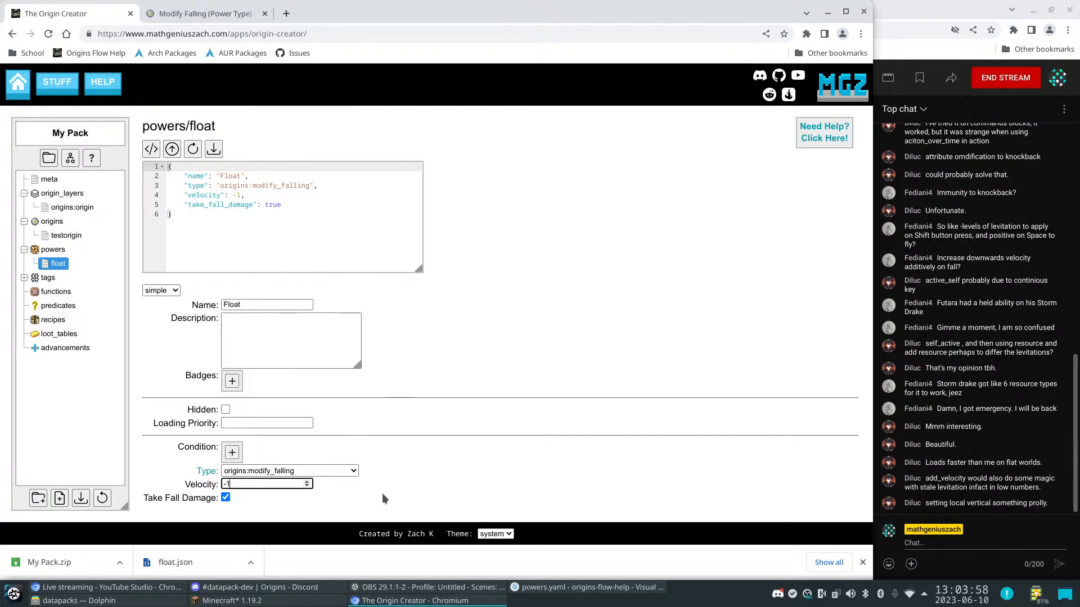
In The Origin Creator, set the modify_falling velocity to 0
key(BackSpace)
key(BackSpace)
text(0)
click(488, 440)
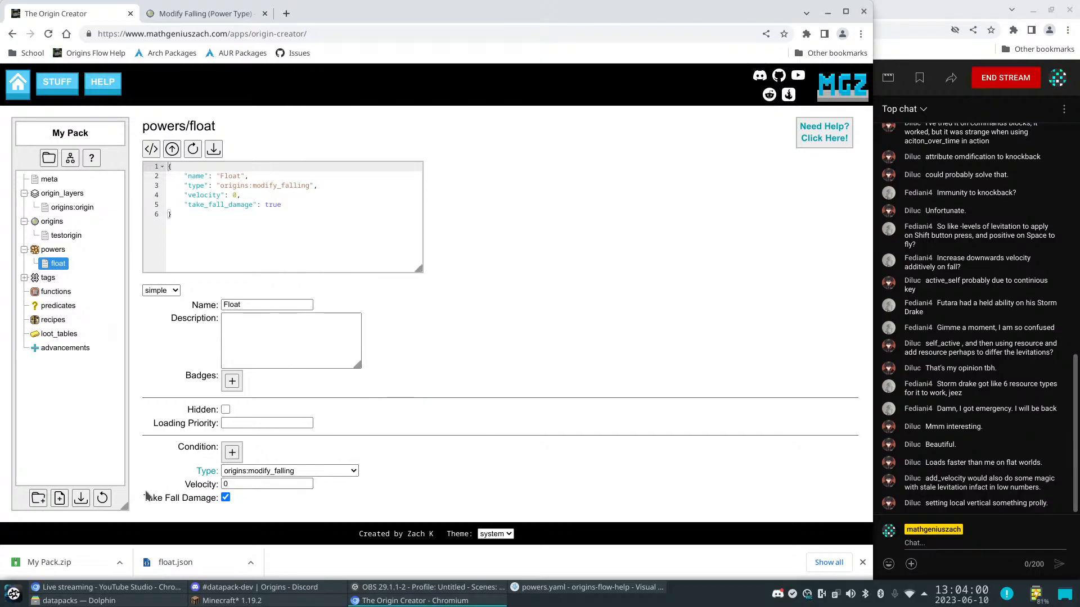
Export the updated datapack over My Pack.zip in the Test world's datapacks folder
click(83, 502)
click(460, 379)
click(270, 141)
click(725, 518)
click(523, 346)
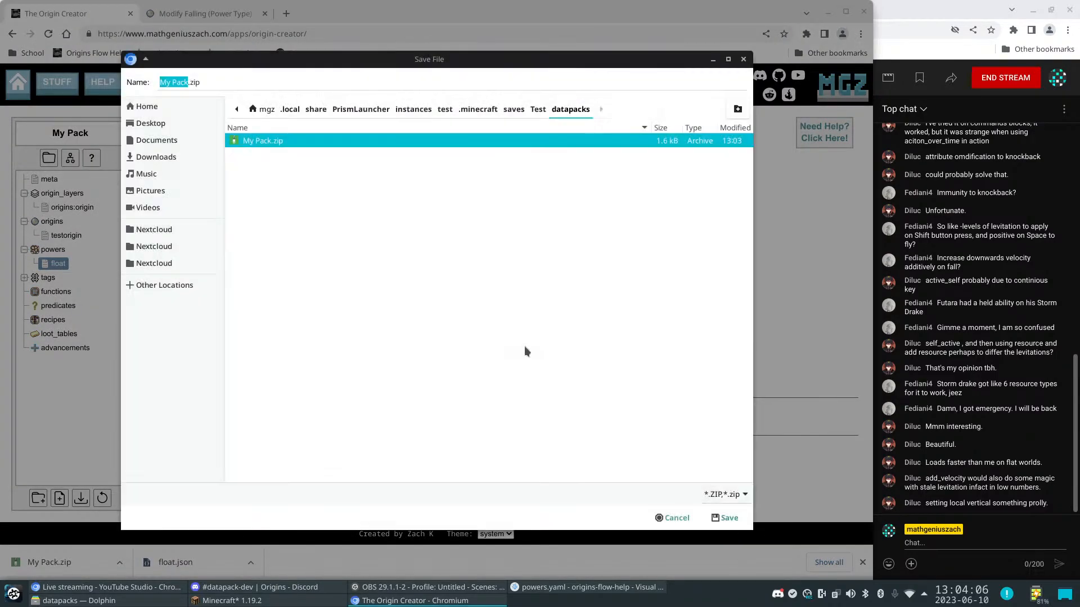
Switch to Minecraft and open the Test singleplayer world
click(270, 601)
click(523, 187)
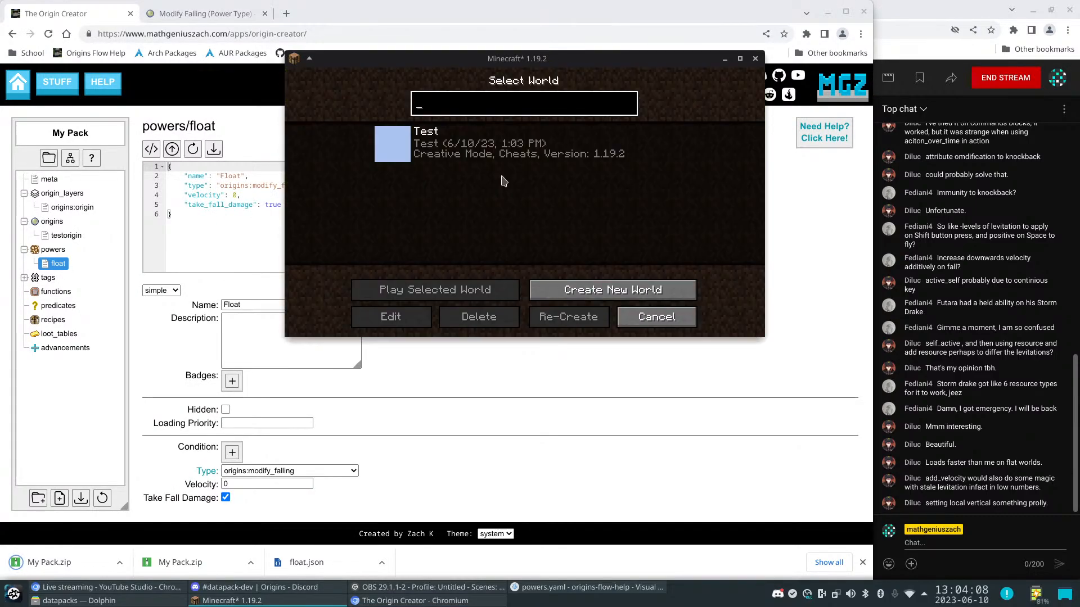
click(395, 146)
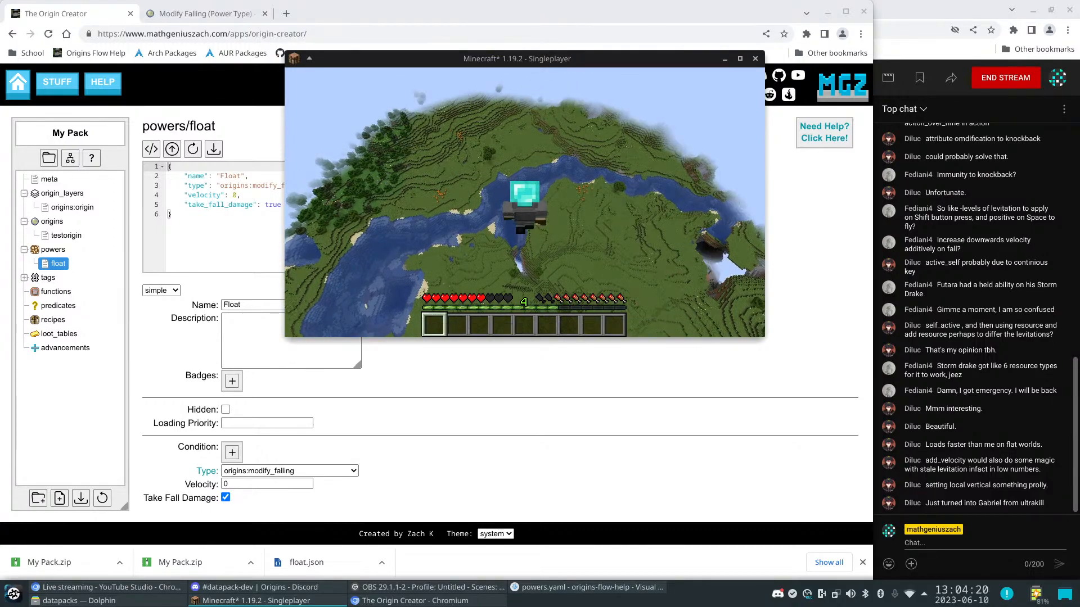
Teleport the character straight down from high in the air with a tp command using relative coordinates
key(slash)
text(tp)
key(BackSpace)
key(Tab)
key(Tab)
key(Tab)
key(Tab)
key(Tab)
key(Tab)
key(Tab)
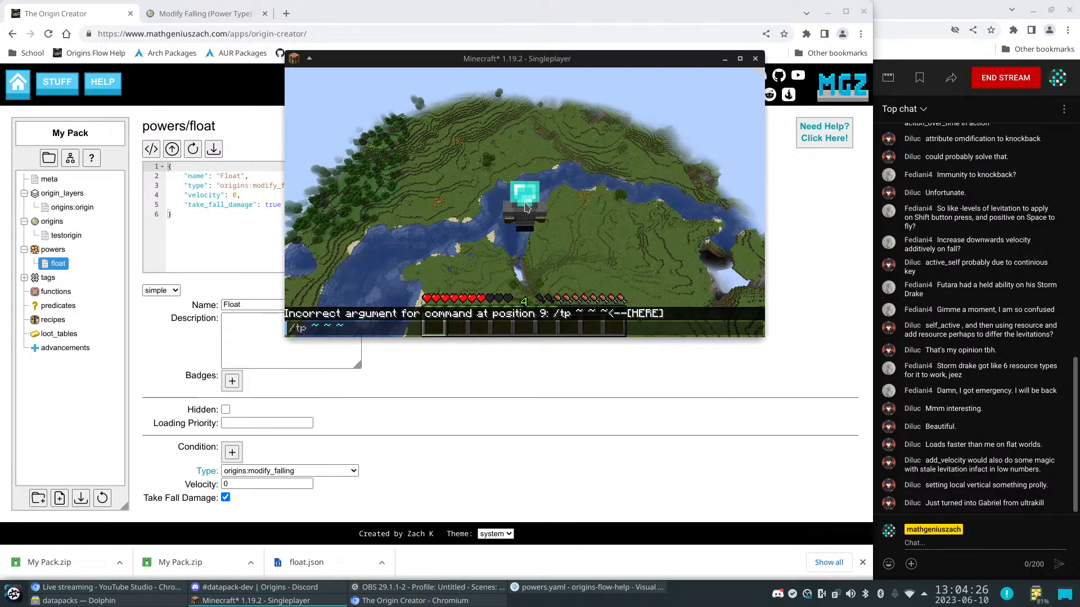
key(BackSpace)
key(BackSpace)
key(BackSpace)
text(-10 ~)
key(Return)
Repeat the relative teleport twice with an adjusted vertical offset, moving the character 50 blocks down each time
key(slash)
key(Up)
key(Left)
key(Left)
key(BackSpace)
text(5)
key(Return)
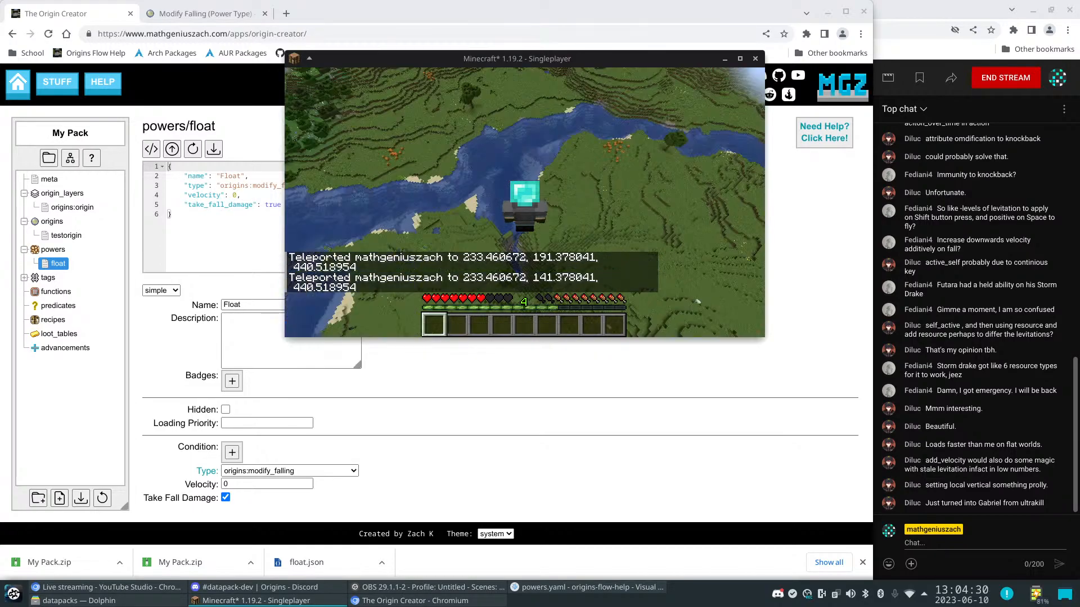
key(slash)
key(Up)
key(Return)
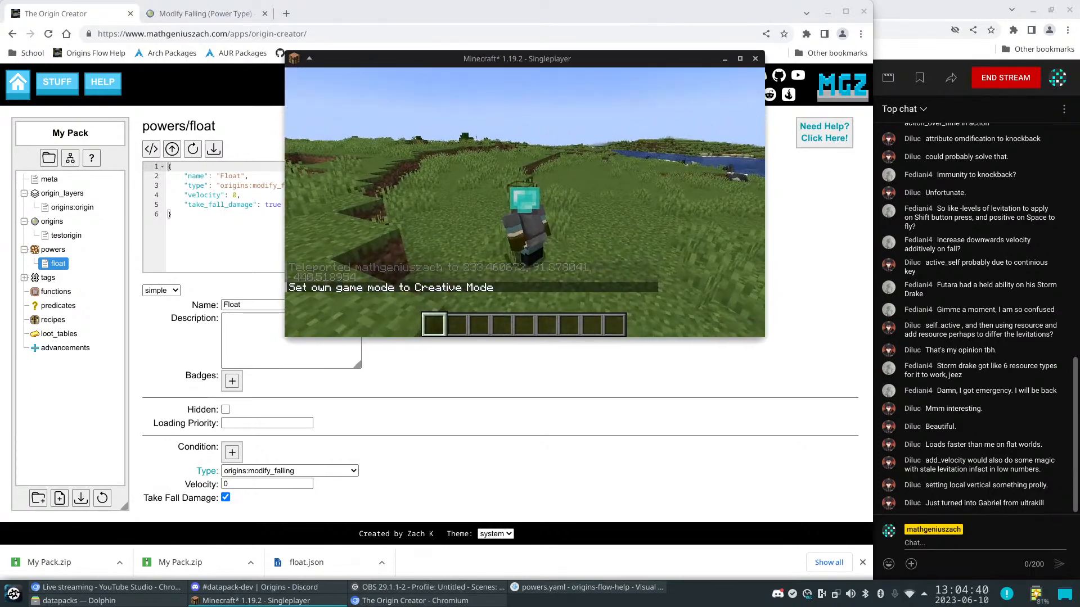
Set the game mode to survival and test running and jumping across the grassy terrain
text(/gamemode survival)
key(Return)
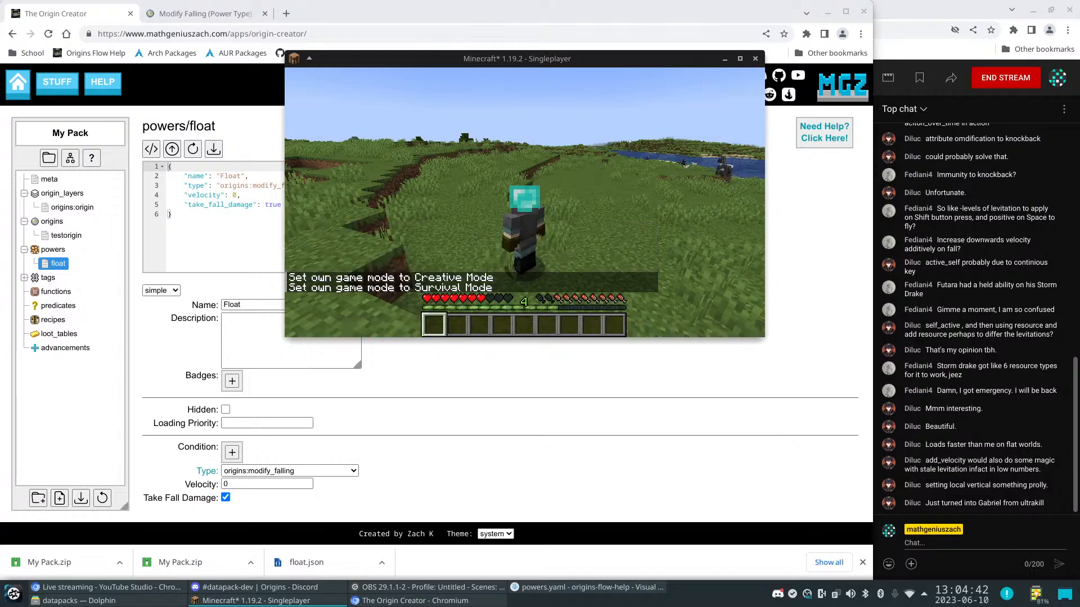
key(w)
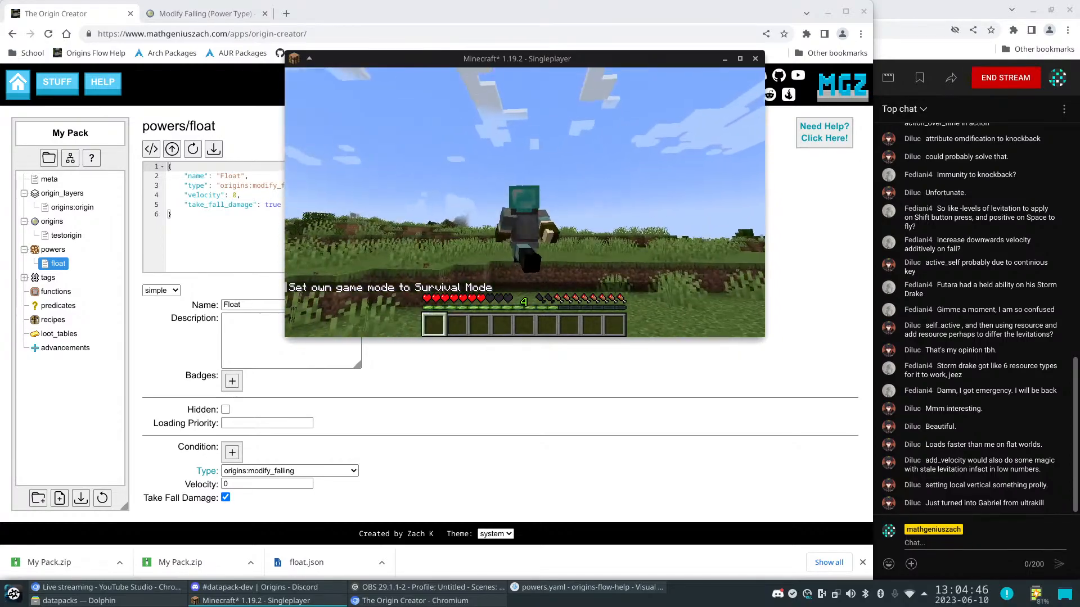
key(space)
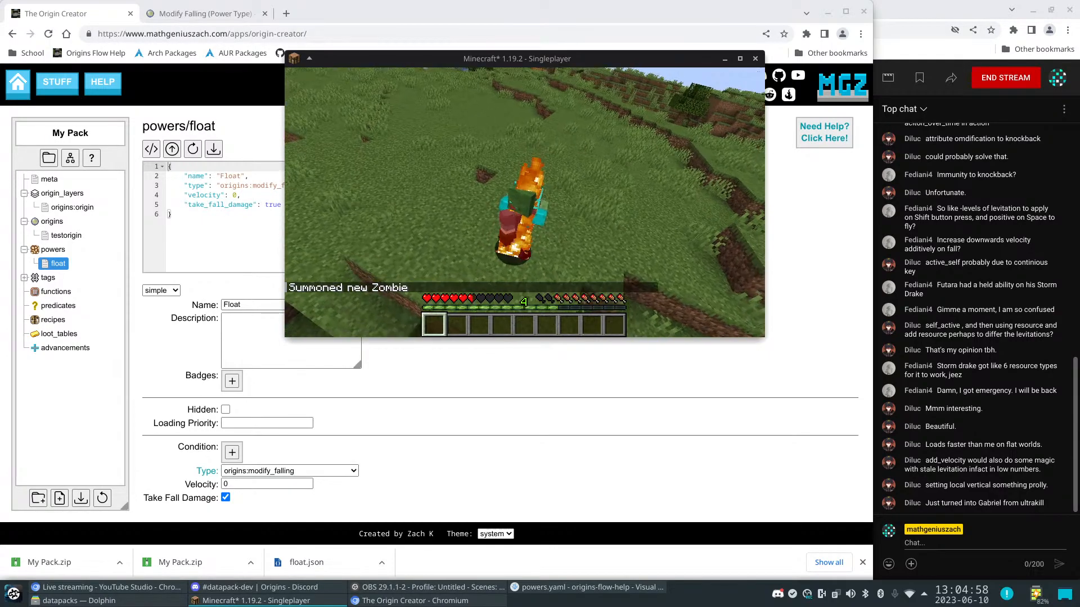
Move the character around the burning zombie to check how hits affect its movement
key(s)
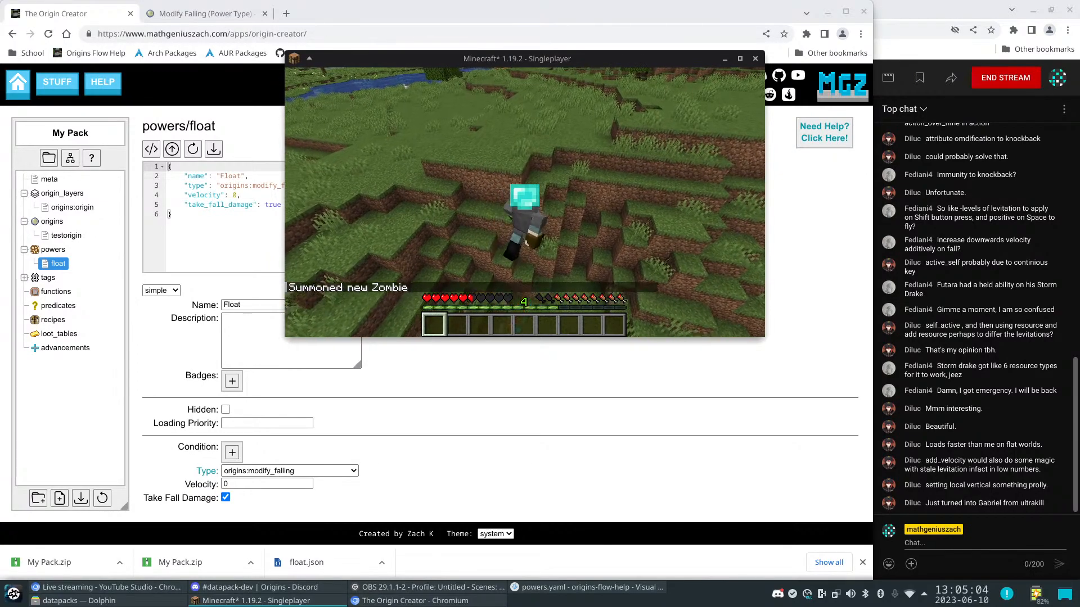
key(w)
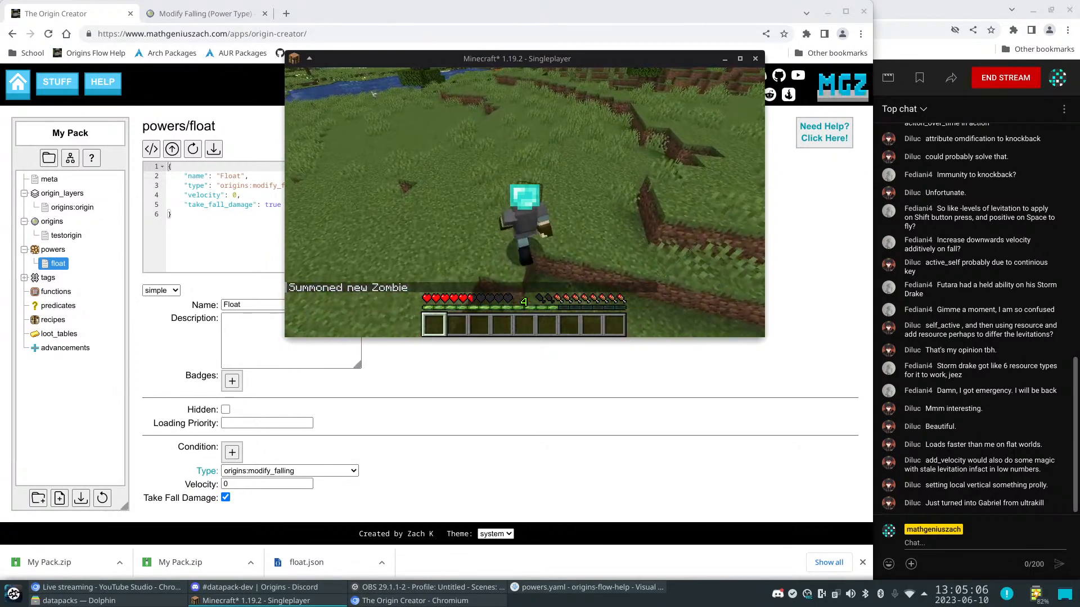
key(w)
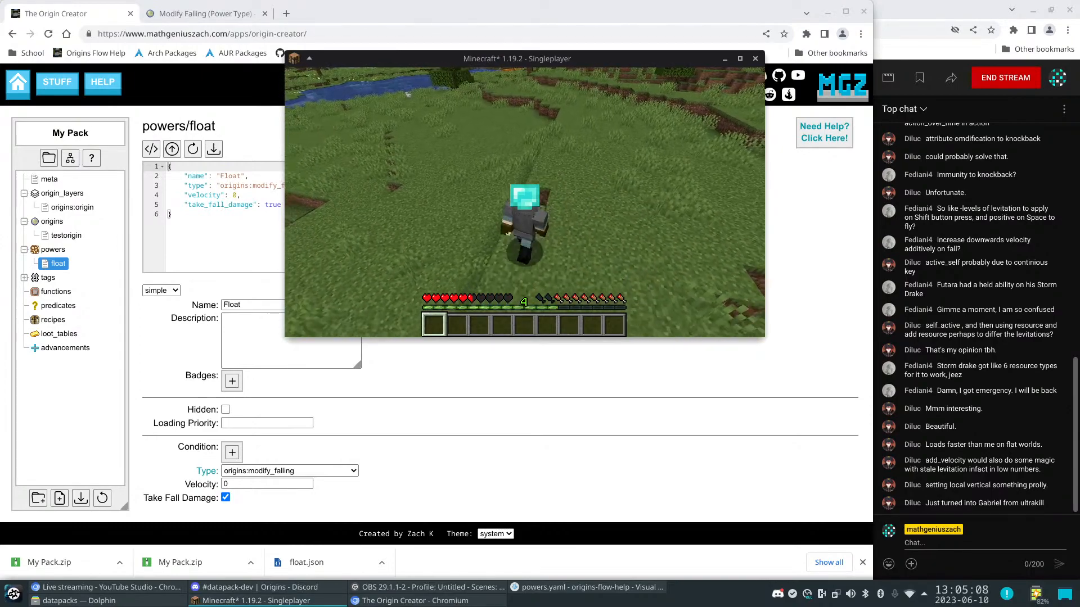
key(w)
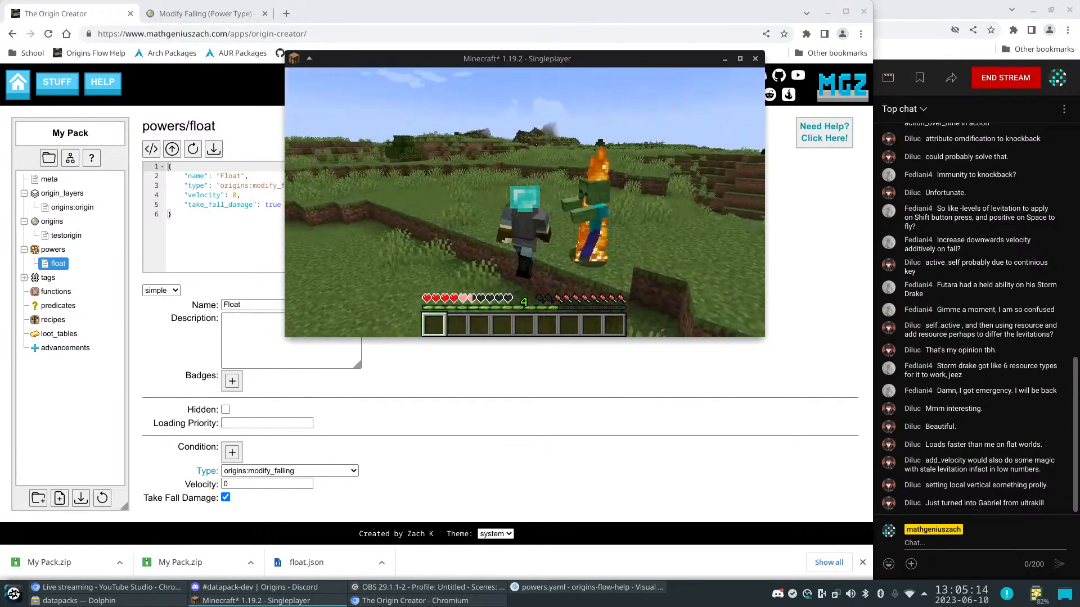
key(w)
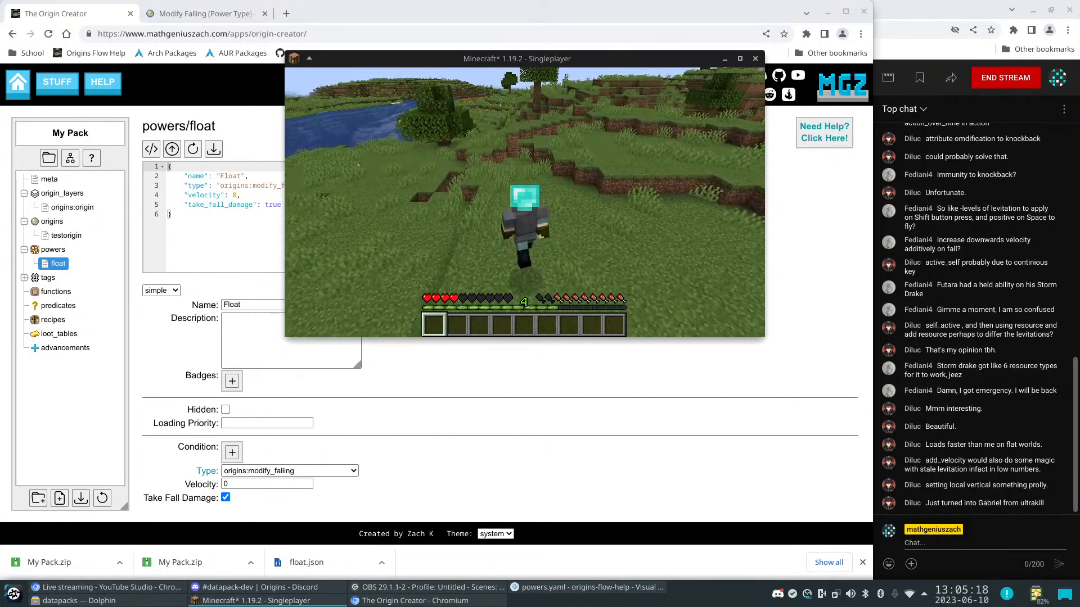
Give the nearest player 64 golden apples with the give command
key(slash)
text(give @p go)
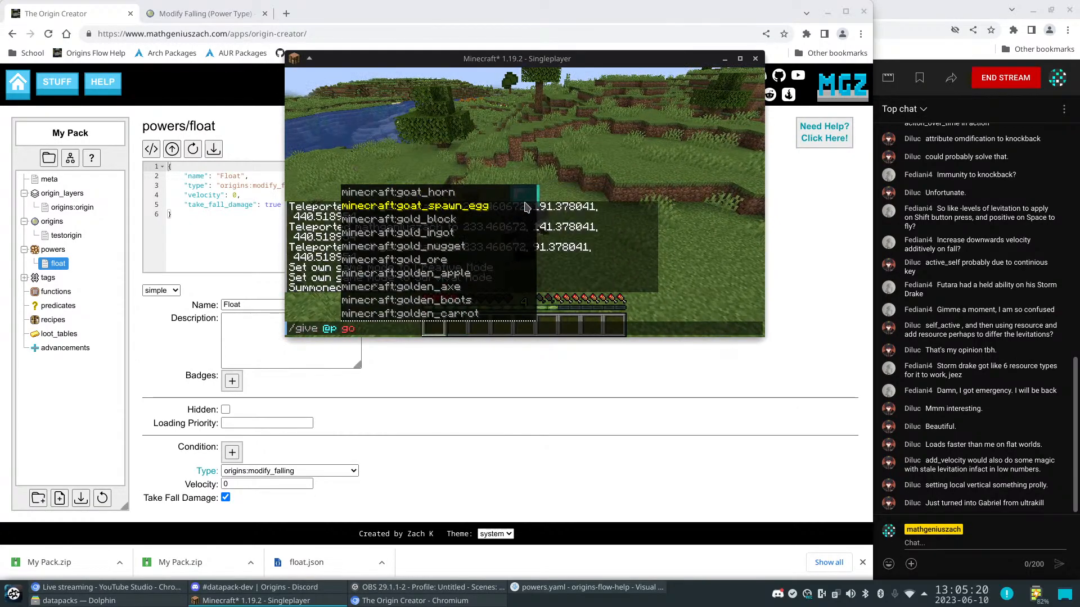
text(lden)
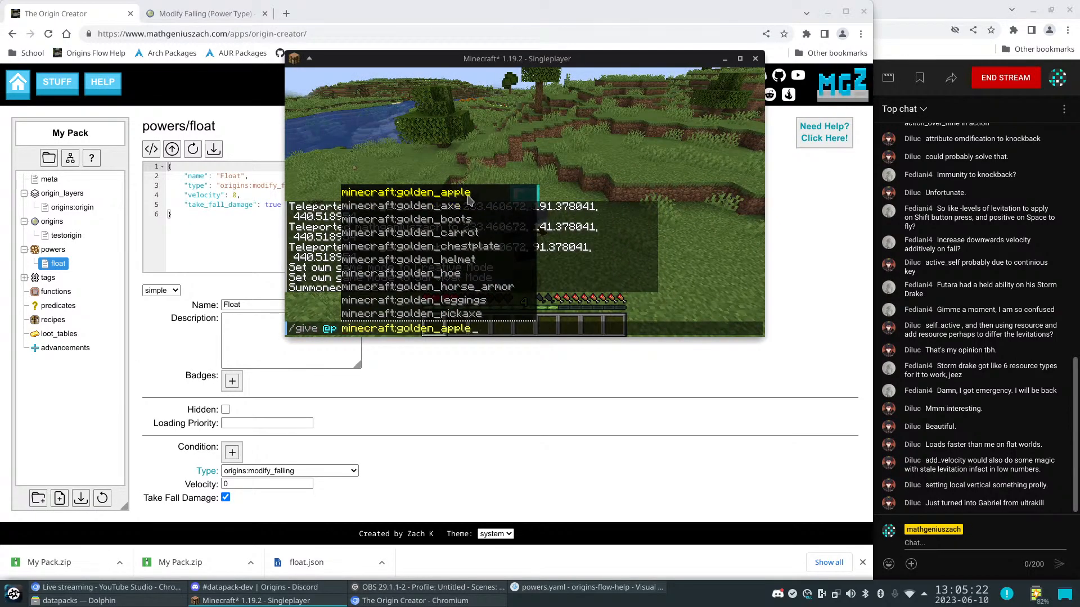
click(525, 193)
text(64)
key(Return)
Eat one golden apple and move the remaining stack out of the hotbar
right_click(525, 203)
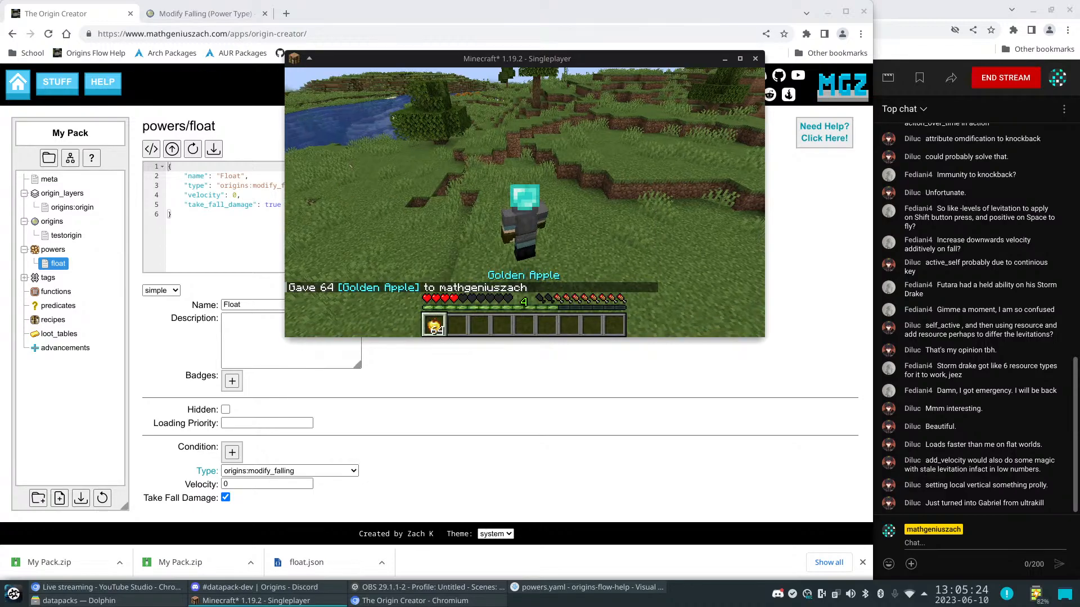
scroll(525, 202, down, 1)
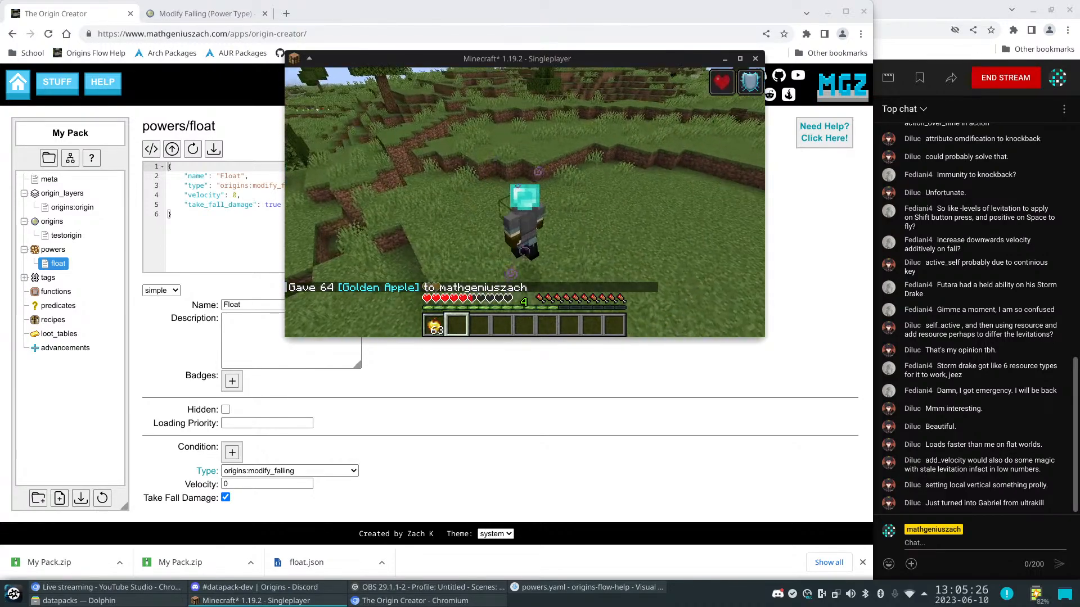
key(e)
shift+click(443, 278)
text(e)
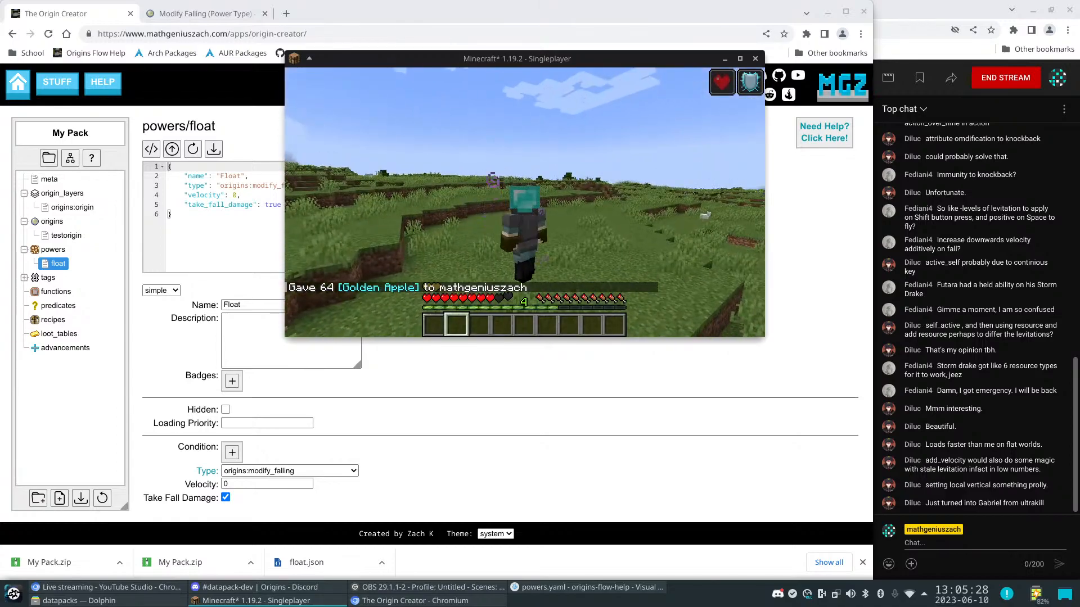
Set the game mode to creative with the gamemode command
text(/gamemode s)
key(BackSpace)
text(creative)
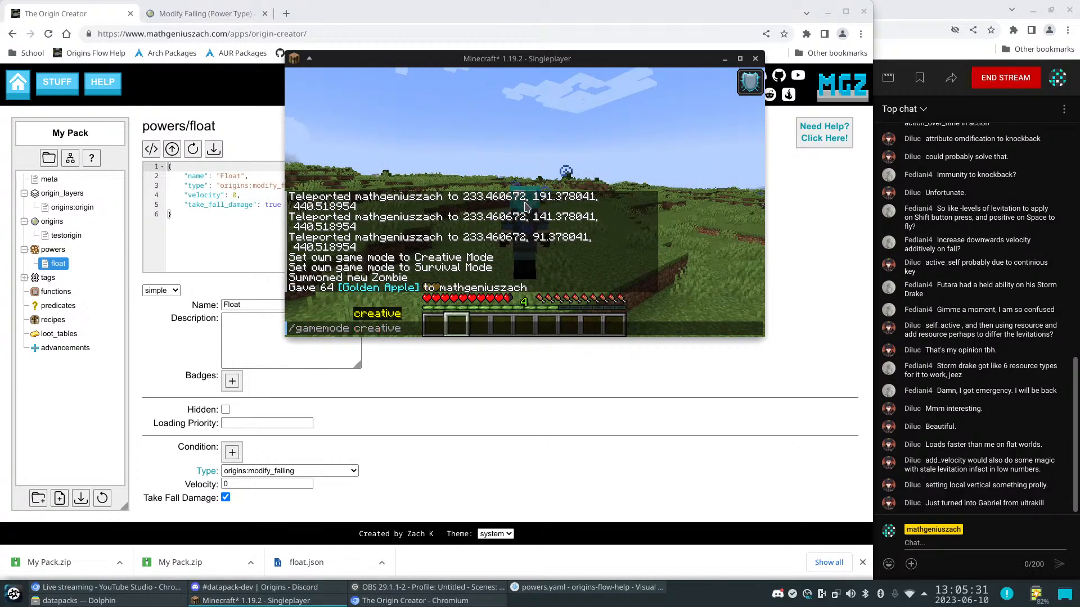
key(Return)
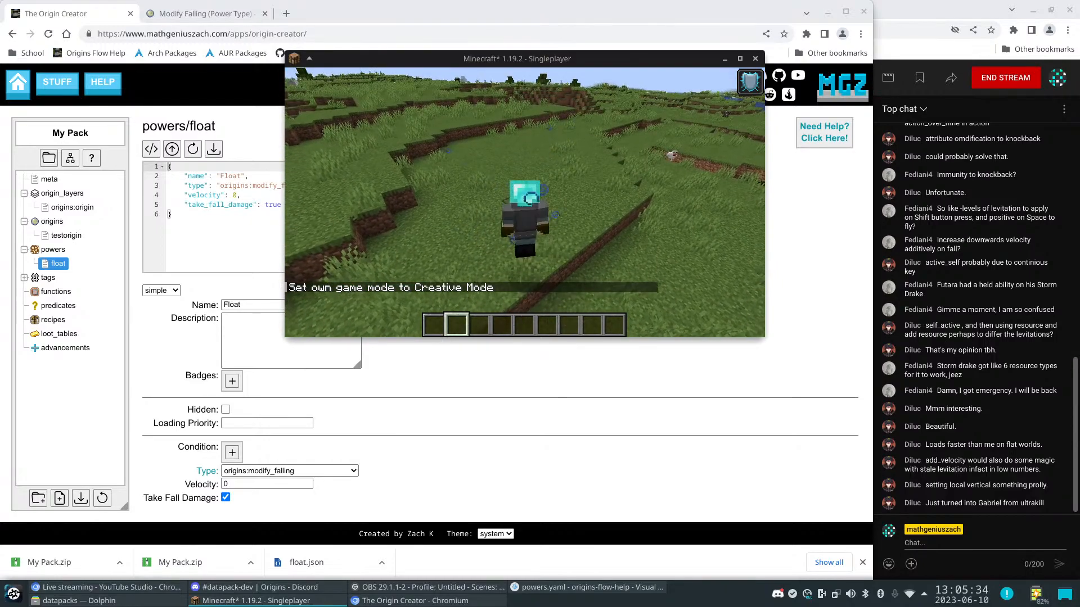
Test walking and jumping over the uneven terrain in creative mode, and save and quit the world to the title screen
key(w)
key(a)
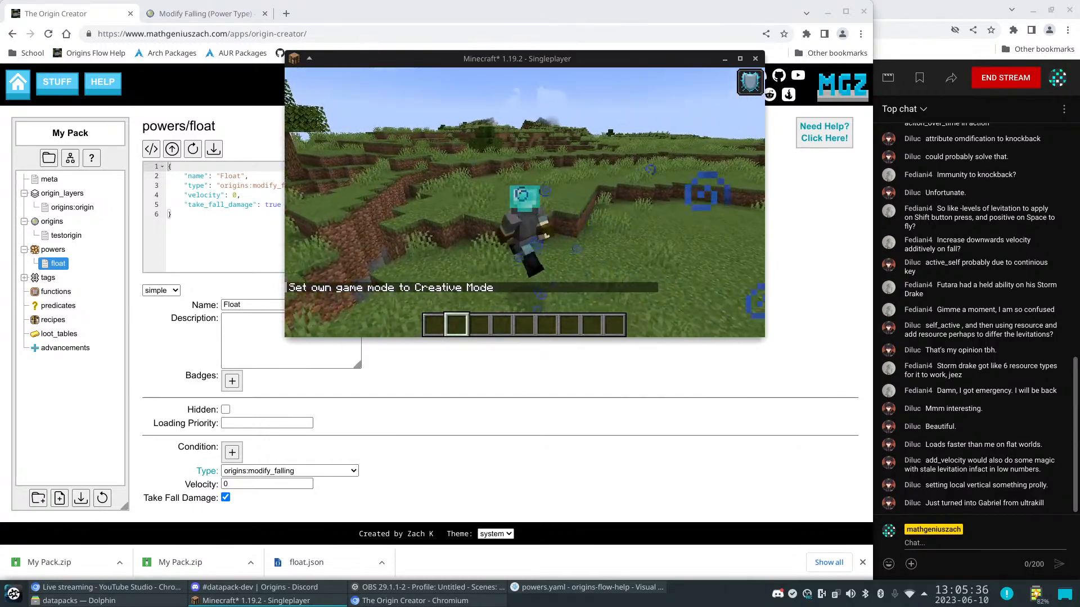
key(s)
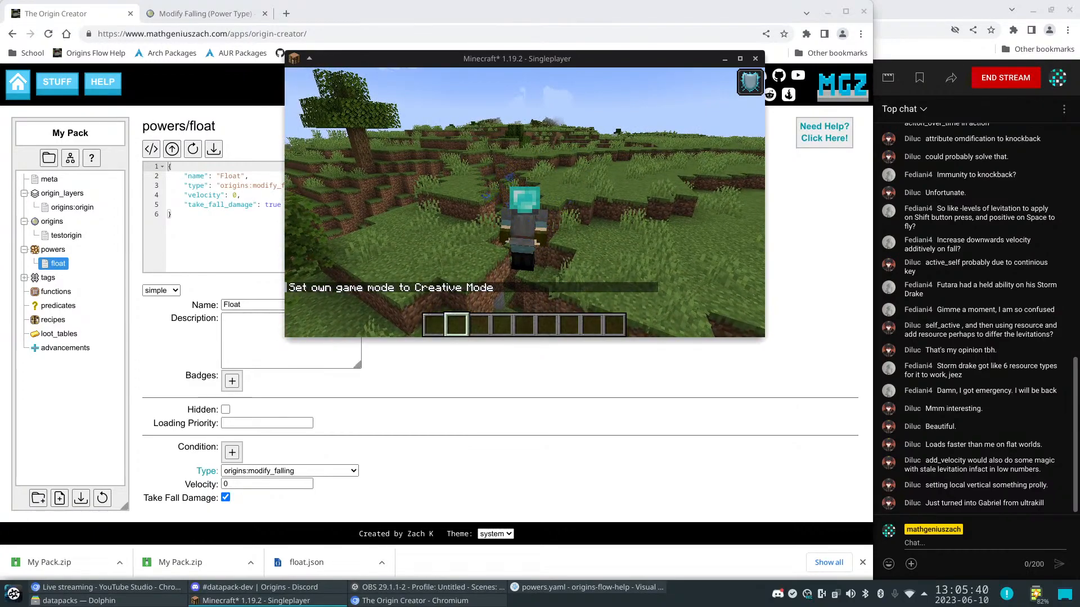
key(space)
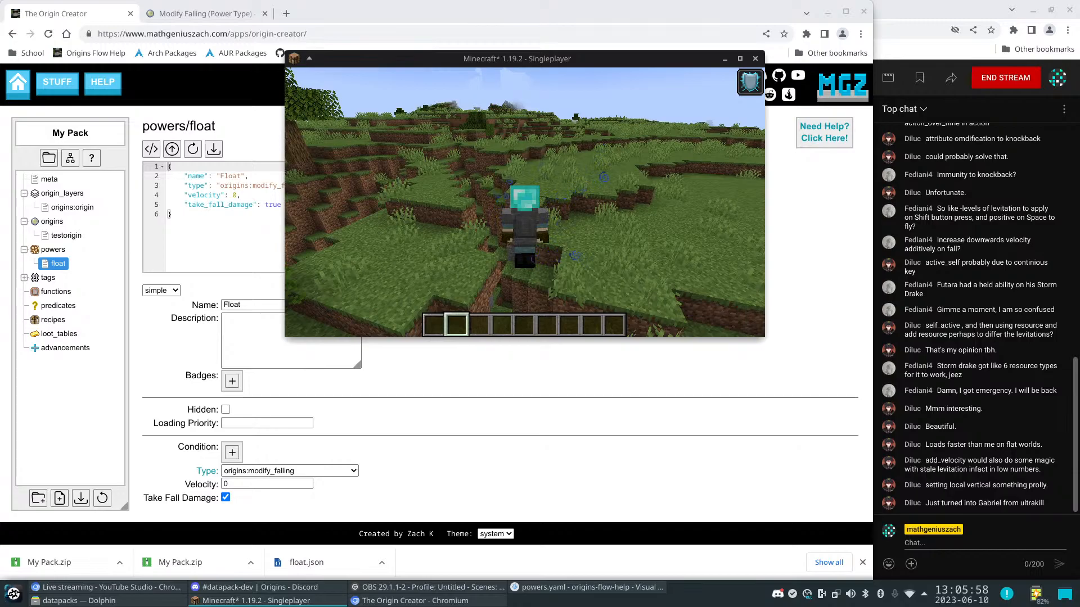
key(w)
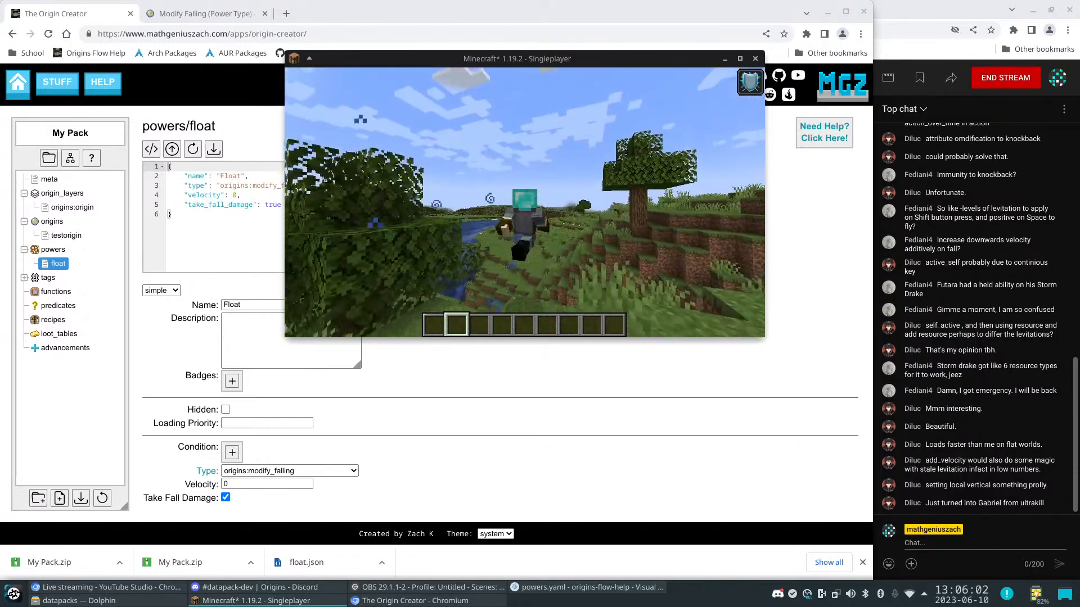
key(Escape)
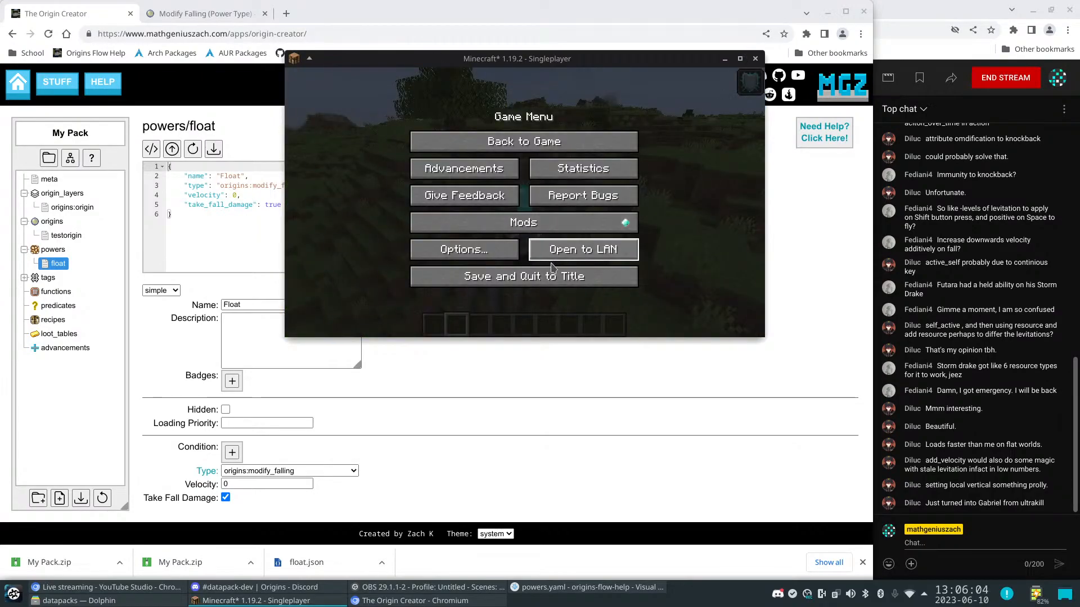
click(495, 277)
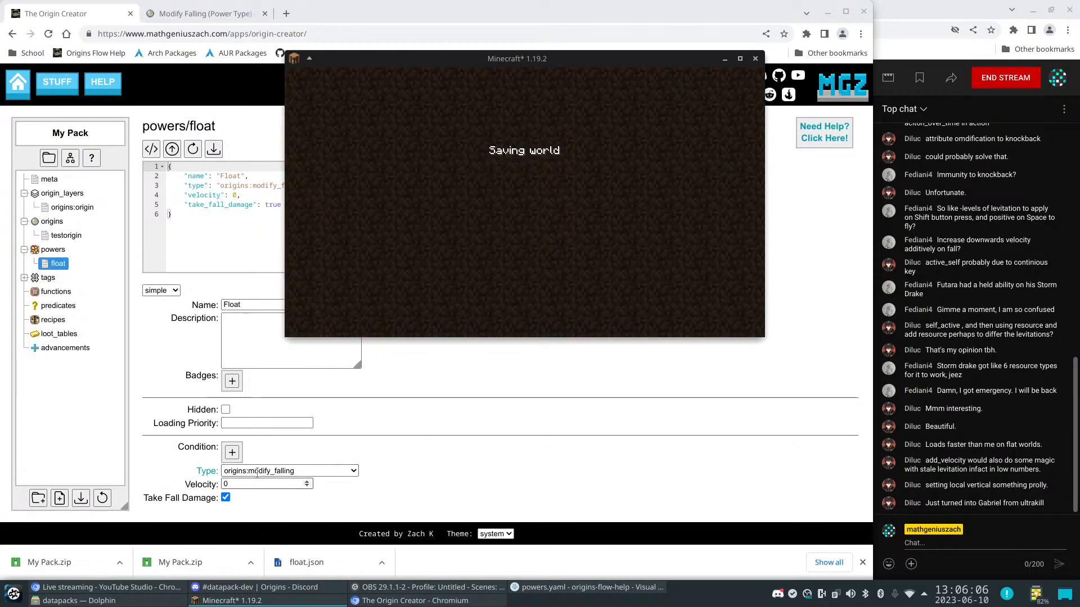
In The Origin Creator, set the float power's modify_falling velocity to -1
drag(256, 484, 217, 482)
click(295, 443)
click(315, 471)
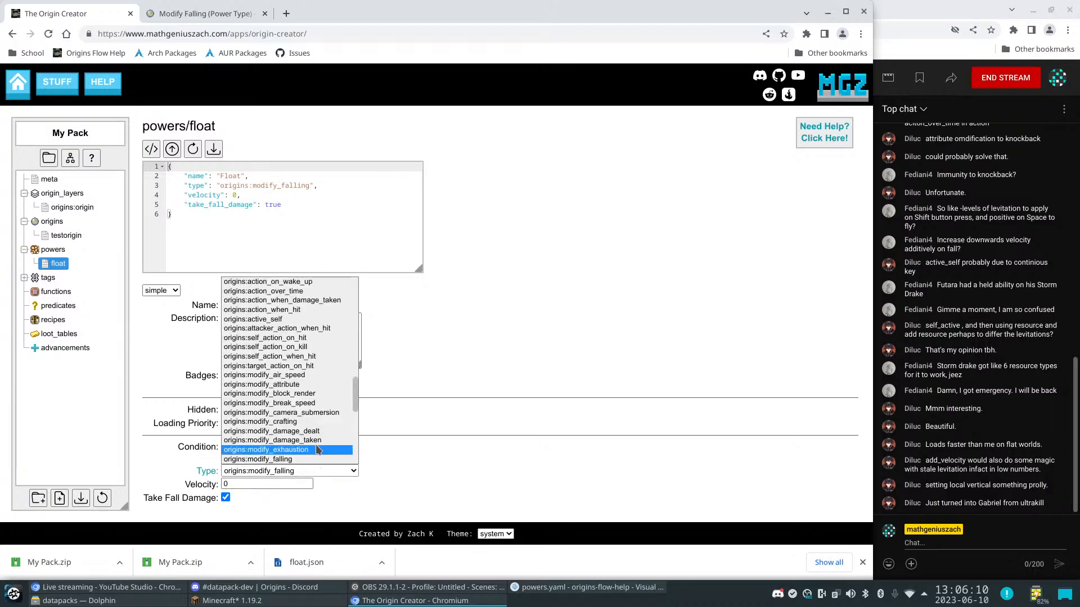
click(317, 471)
key(Tab)
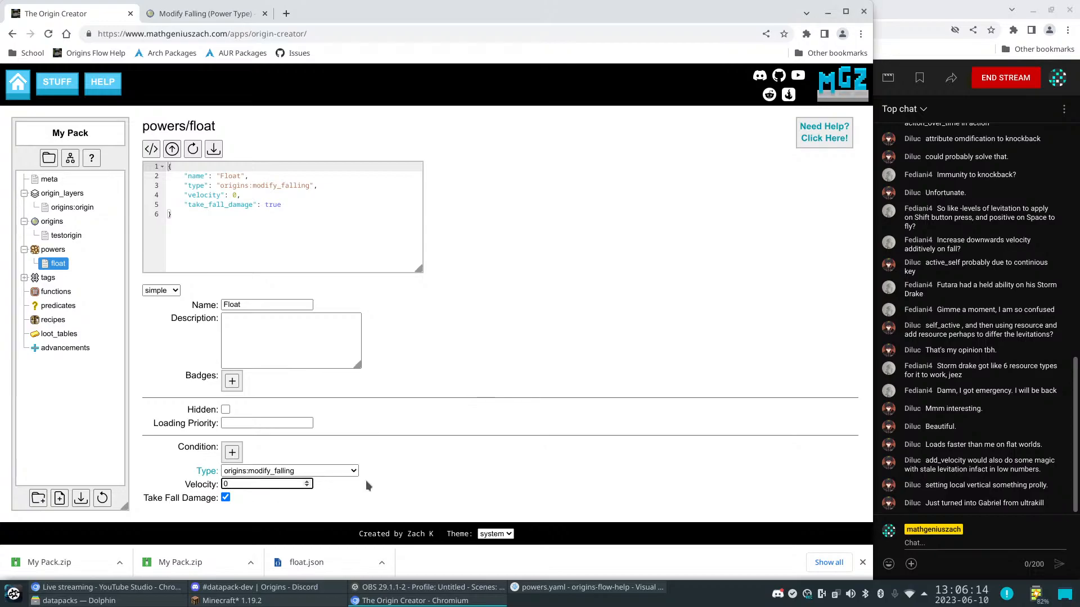
text(-1)
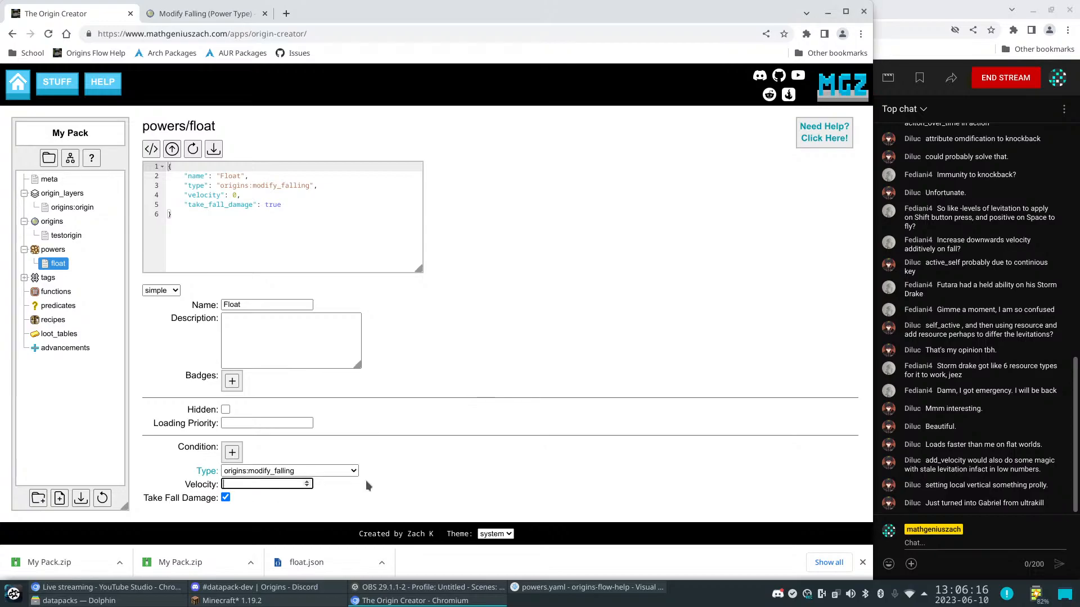
Export the datapack with the new velocity, overwriting My Pack.zip in the Test world's datapacks folder
click(162, 533)
click(80, 497)
click(460, 379)
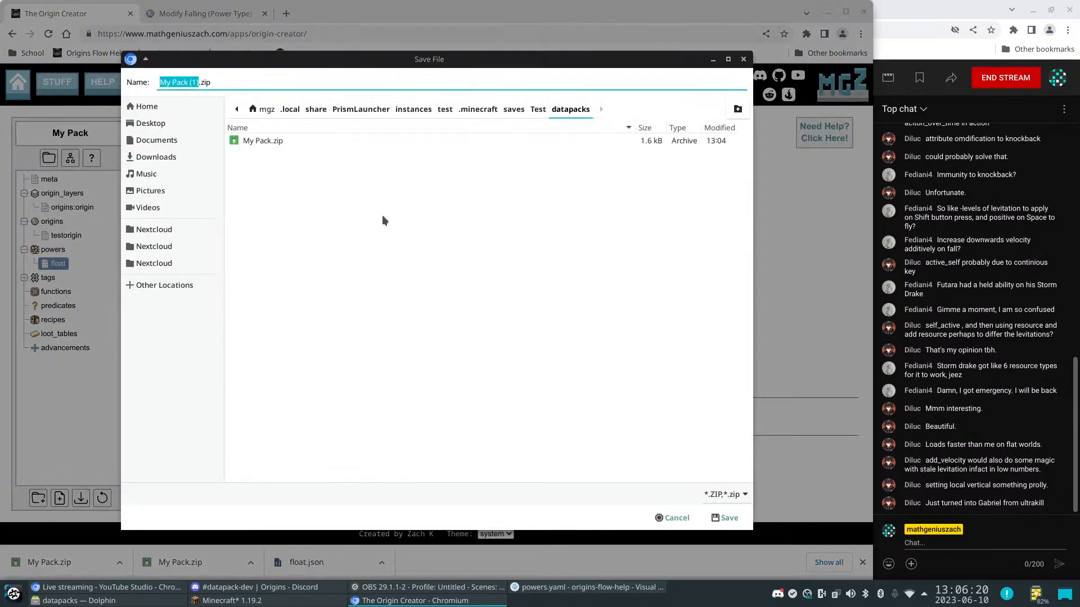
click(260, 140)
click(726, 524)
click(509, 349)
Switch back to Minecraft and reopen the Test singleplayer world
key(alt+Tab)
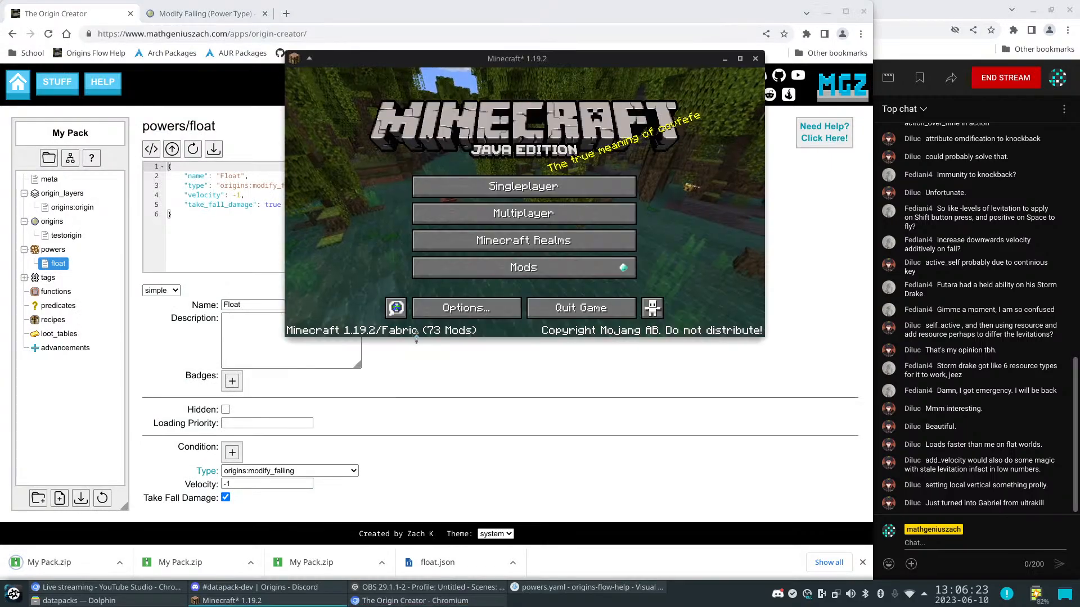
click(497, 186)
double_click(495, 129)
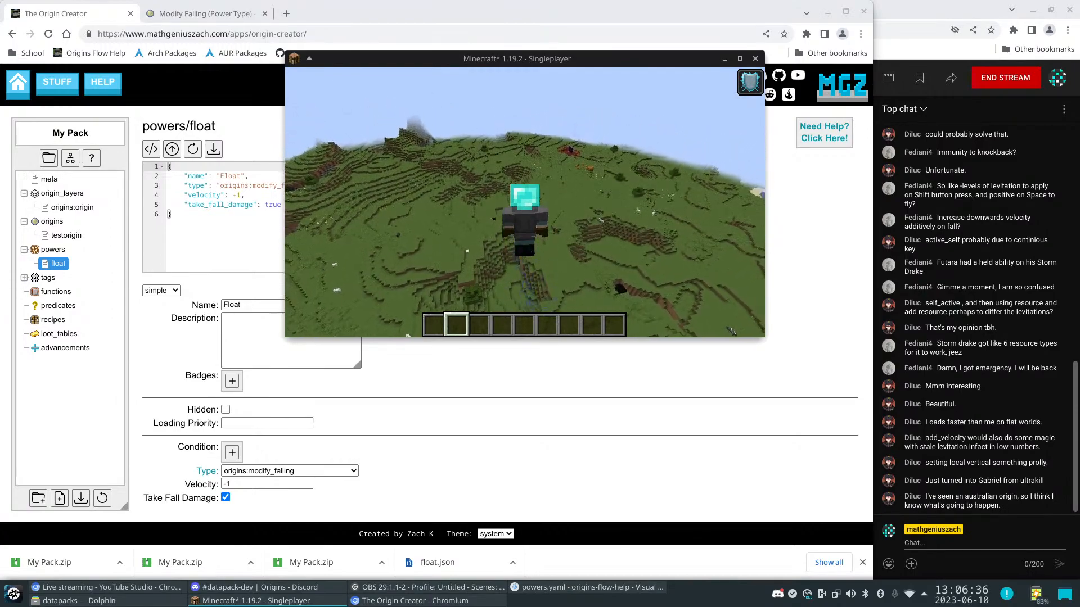
Teleport the character downward twice with a tp command using a negative relative height
key(slash)
text(tp ~ ~ ~)
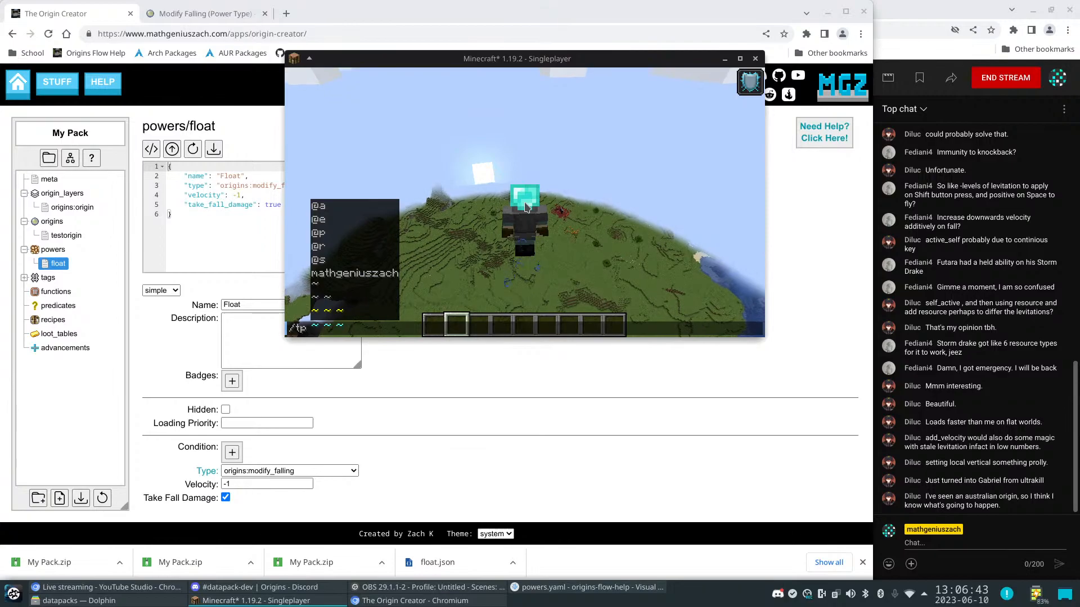
key(Return)
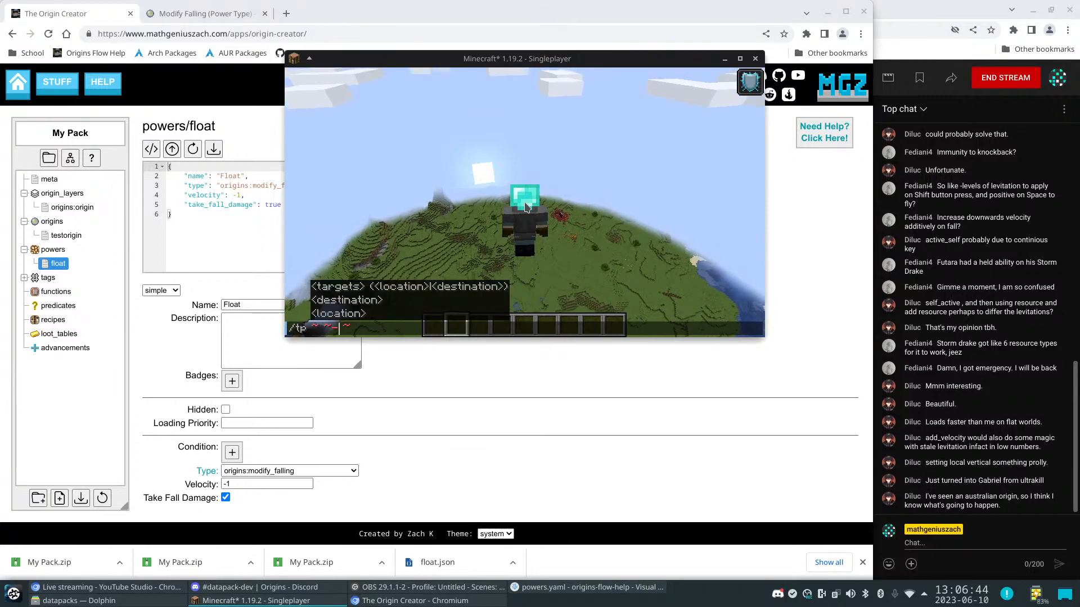
key(t)
key(Up)
key(Return)
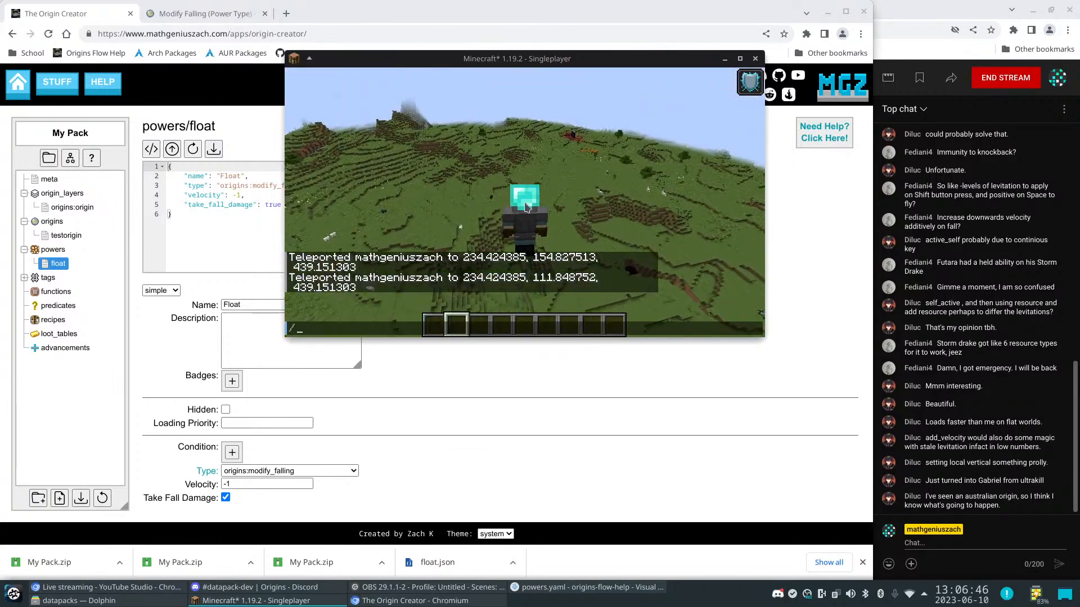
Teleport the character downward once more with the previous tp command, and save and quit the world to the title screen
key(t)
key(Up)
key(Return)
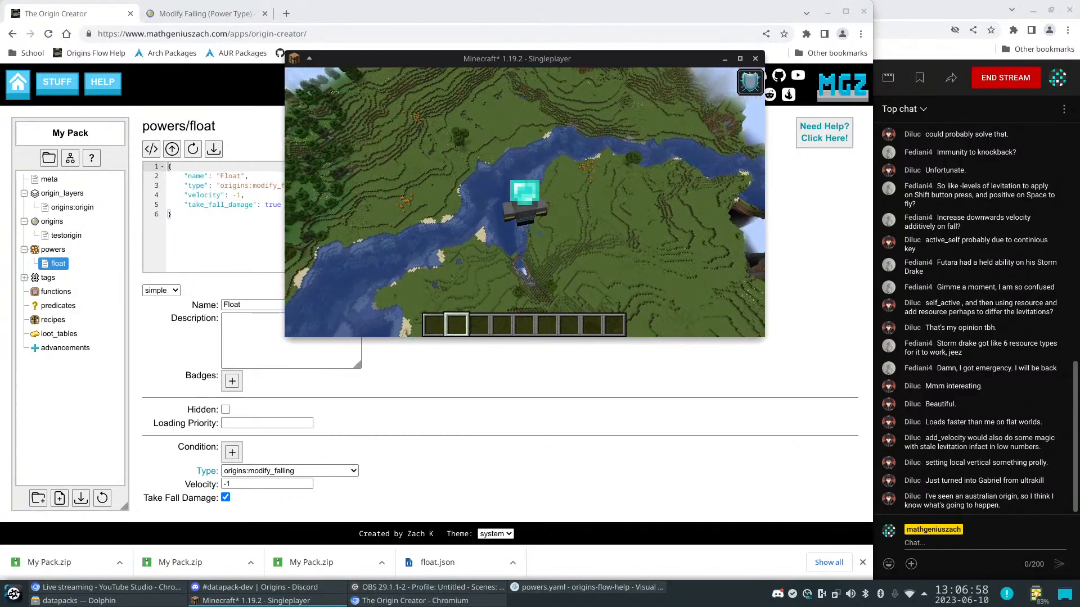
key(slash)
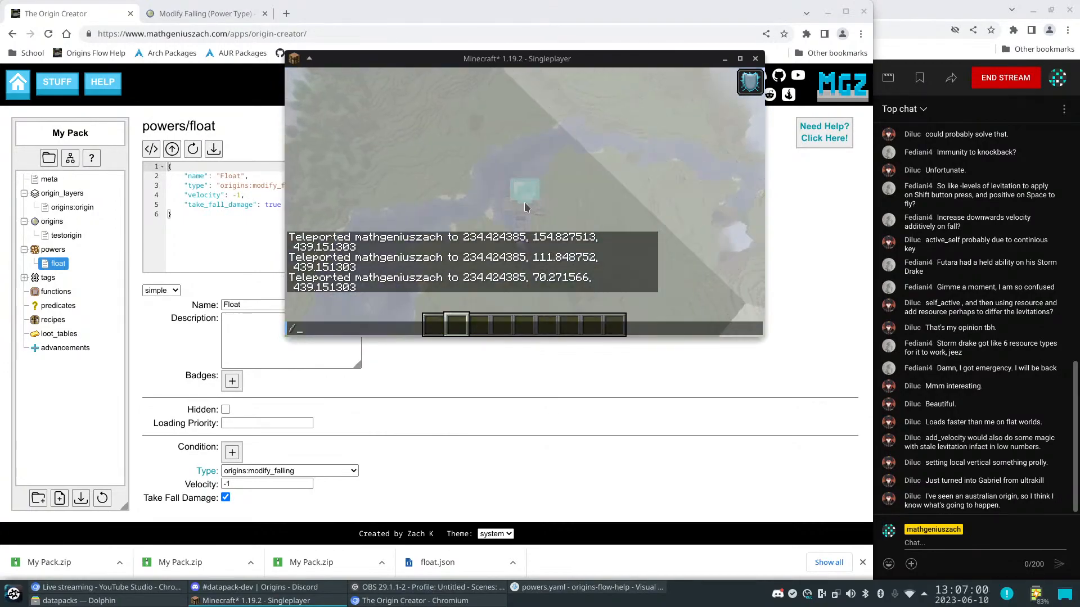
key(Escape)
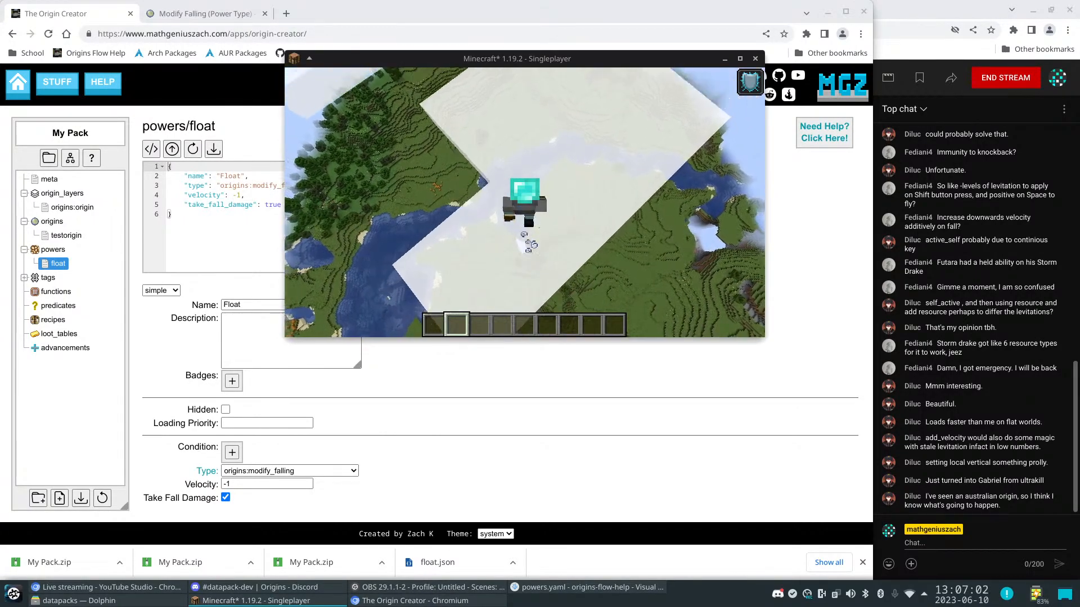
key(Escape)
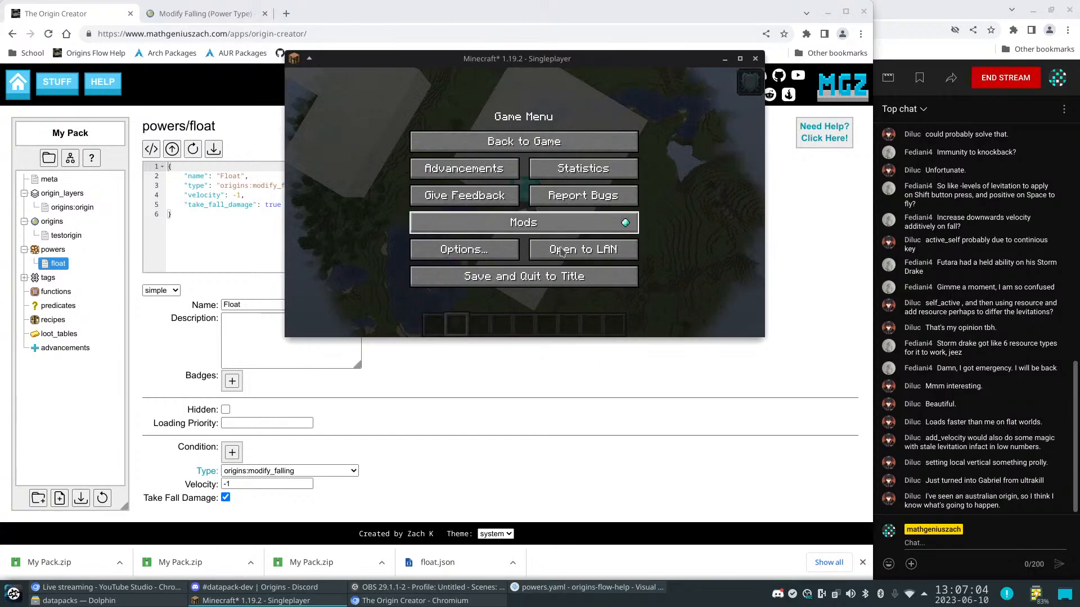
click(419, 278)
Switch to The Origin Creator and change the float power's type to origins:modify_velocity
click(297, 471)
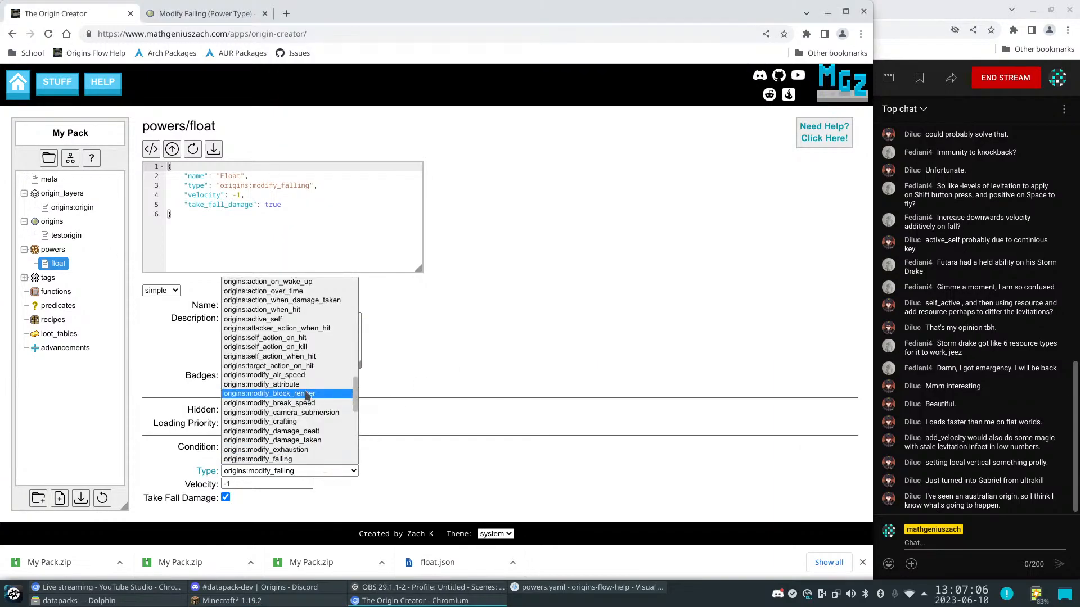
scroll(307, 395, down, 2)
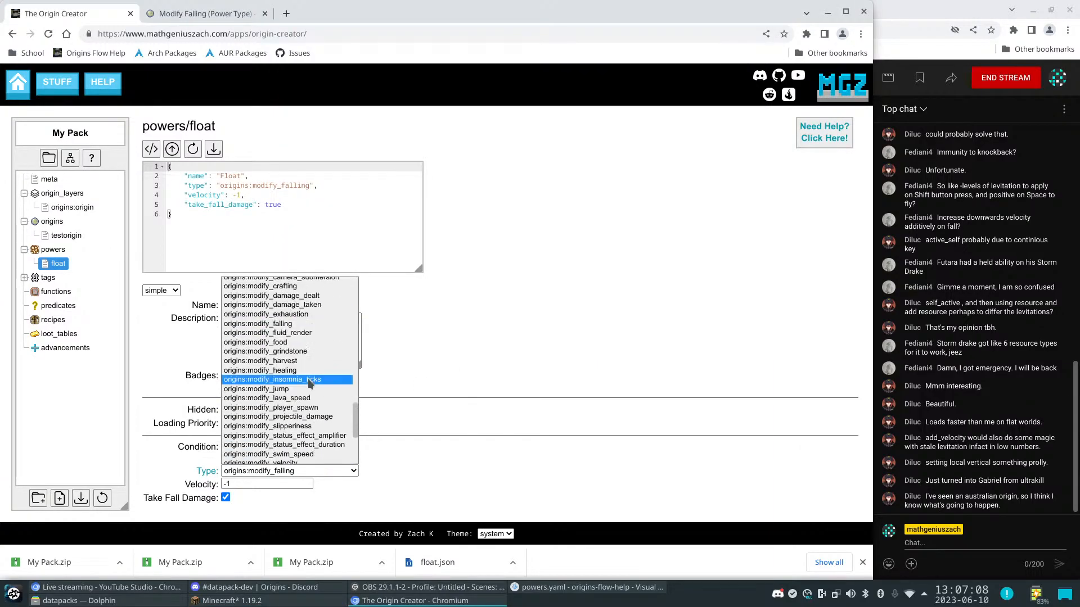
scroll(308, 379, down, 2)
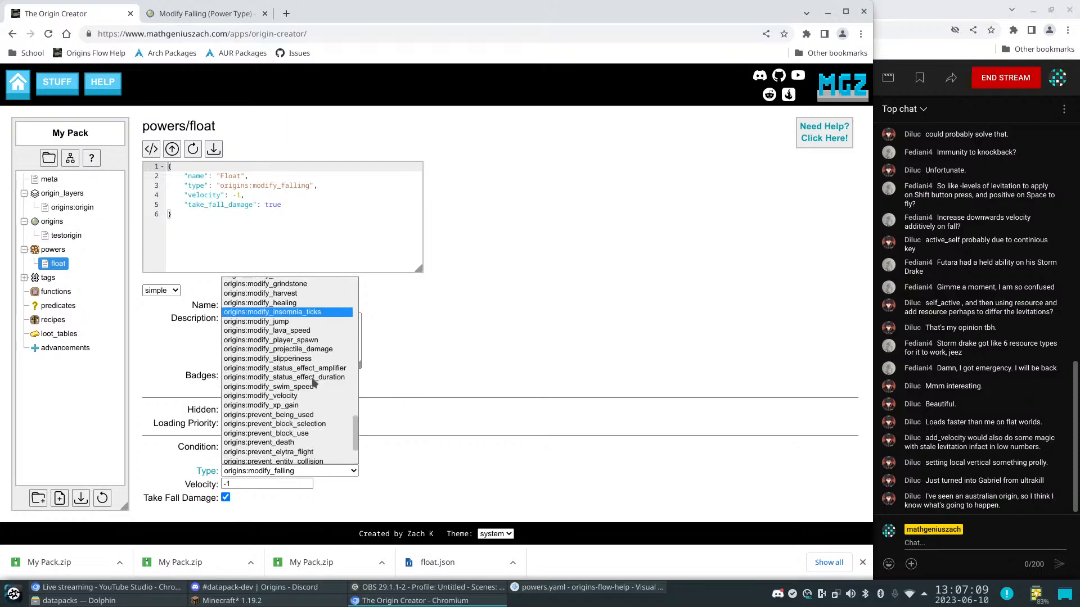
click(292, 401)
Change the float power's type to origins:action_over_time
click(336, 470)
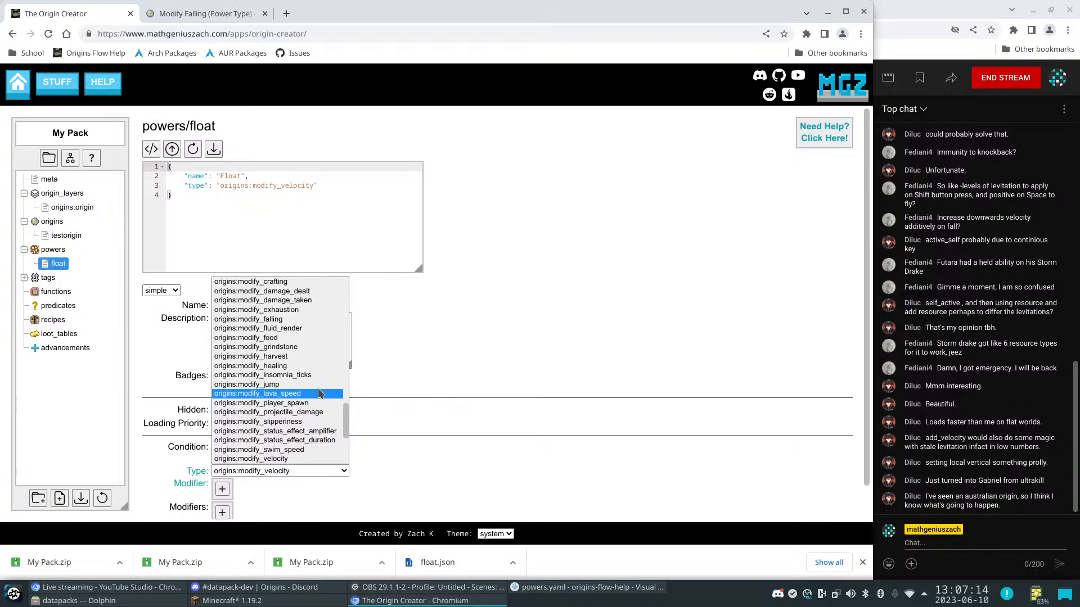
scroll(317, 392, up, 2)
scroll(321, 390, up, 1)
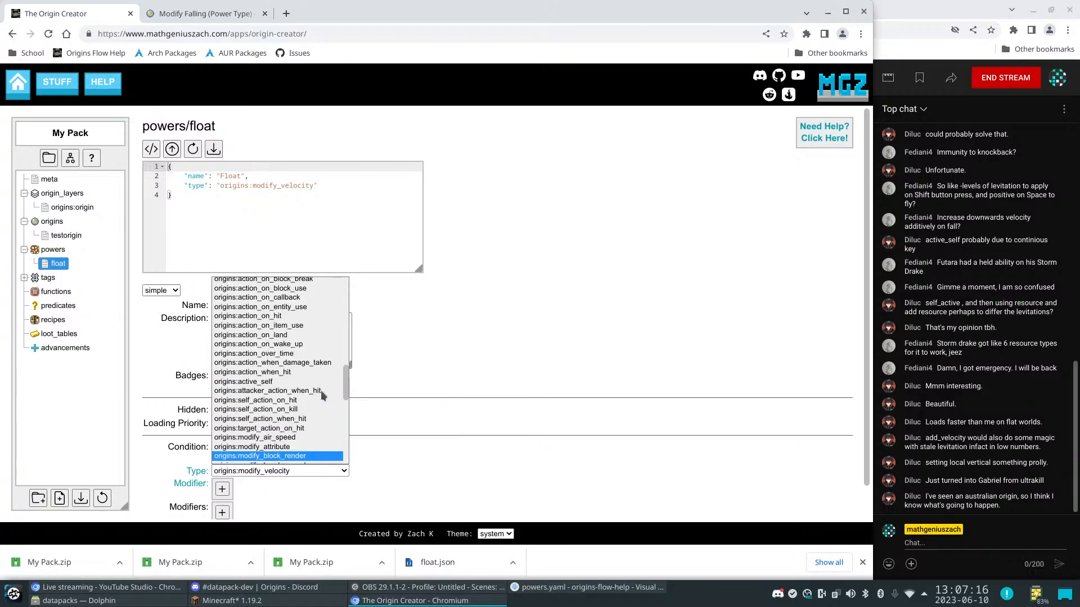
scroll(320, 391, up, 1)
click(280, 421)
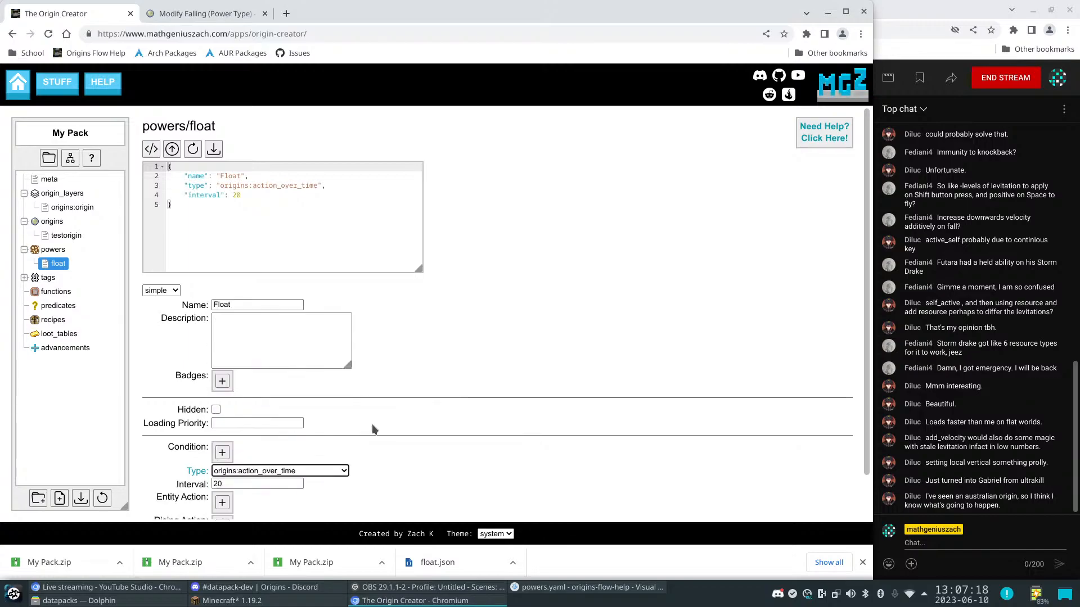
Add an entity action to the float power and look through the action types, leaving it at origins:nothing
scroll(315, 433, down, 1)
click(222, 453)
click(338, 481)
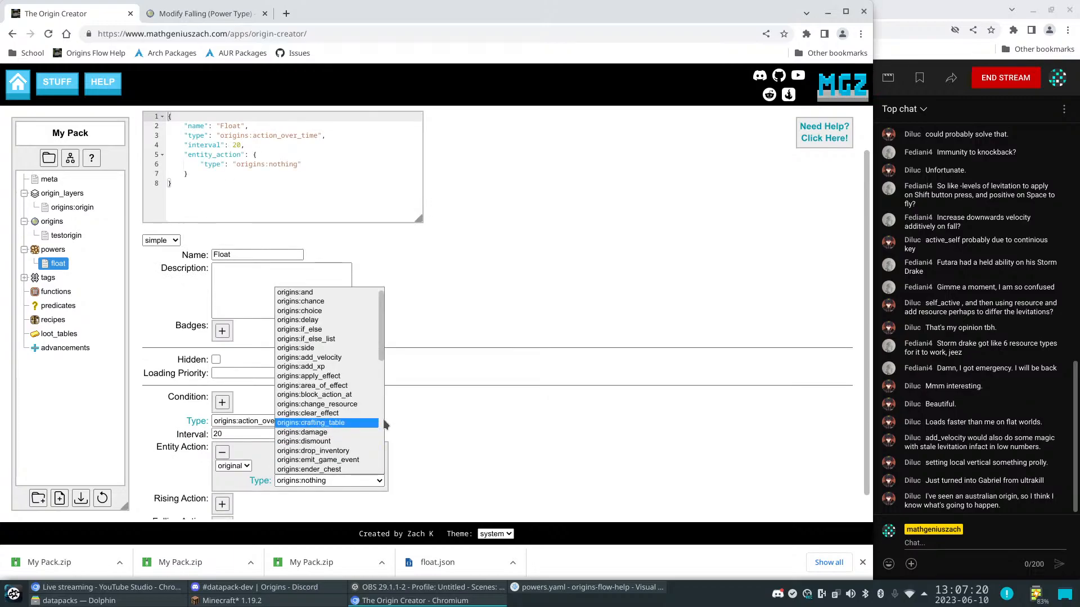
scroll(335, 363, down, 4)
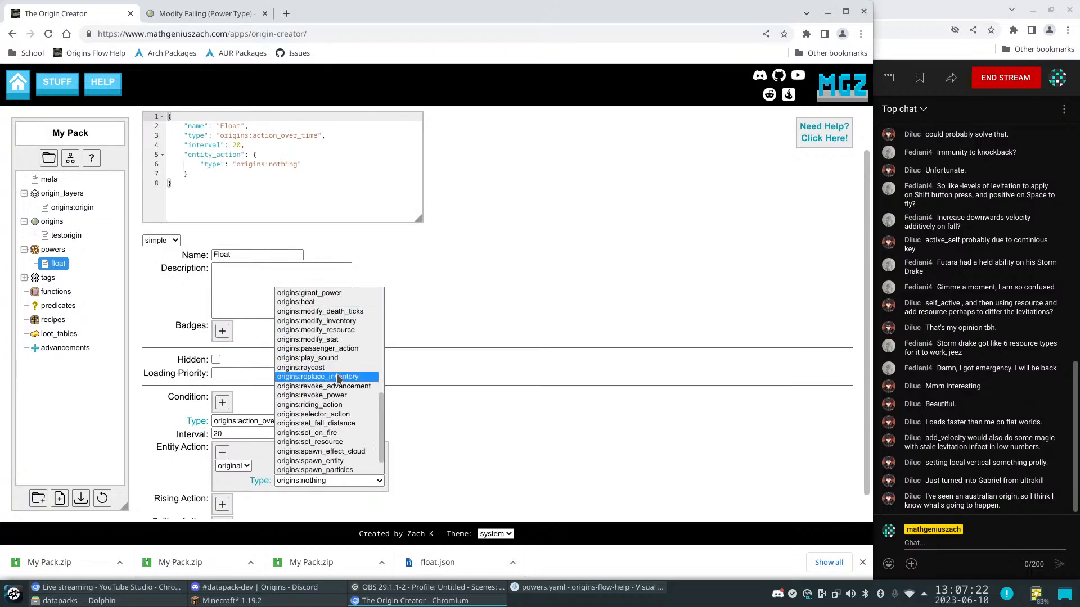
scroll(331, 399, up, 2)
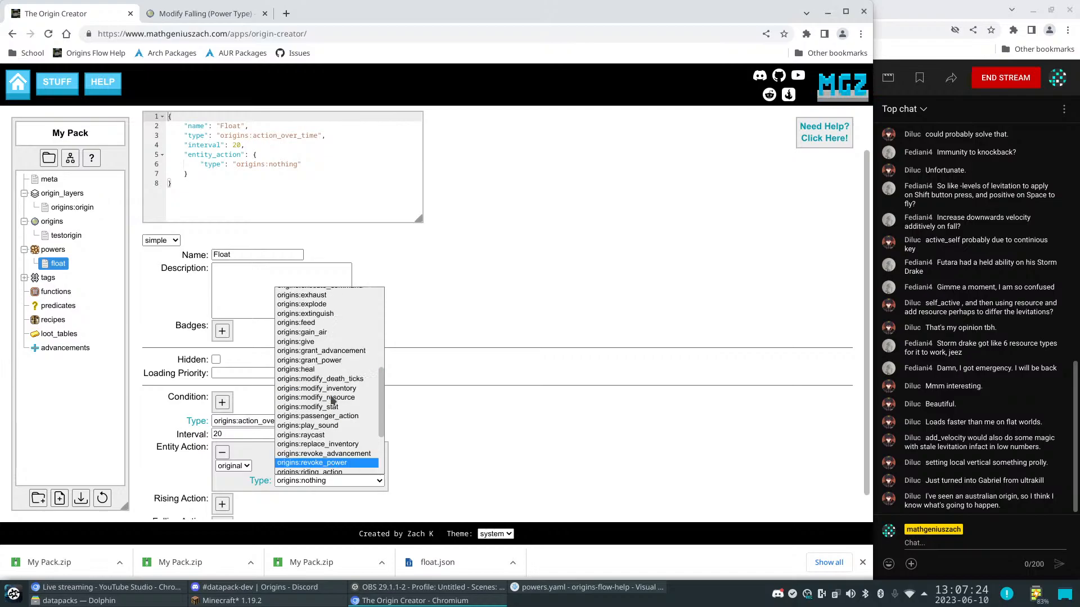
scroll(332, 400, up, 2)
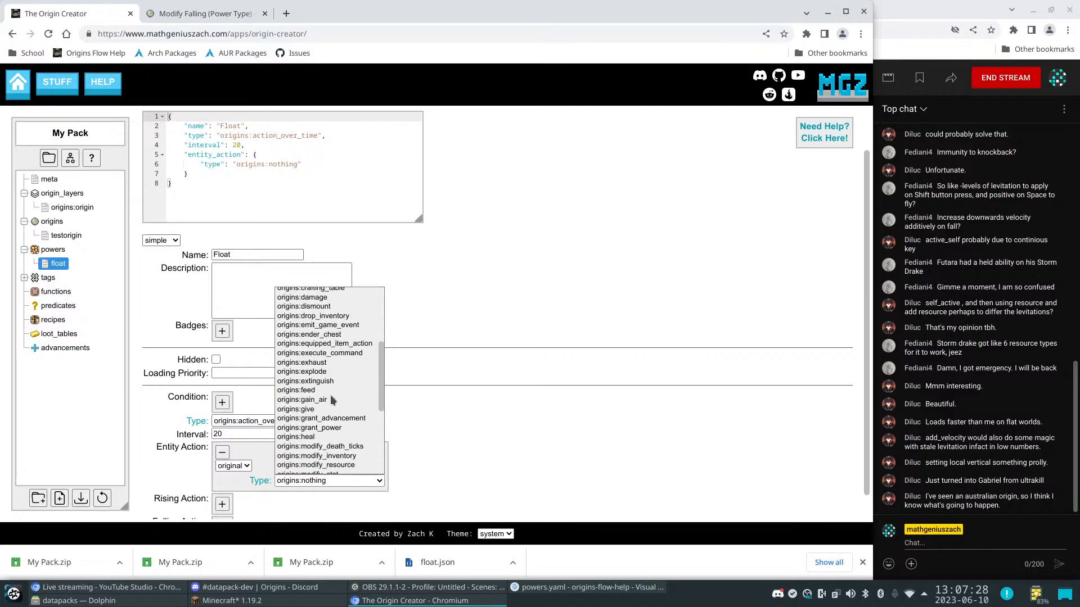
scroll(332, 399, down, 5)
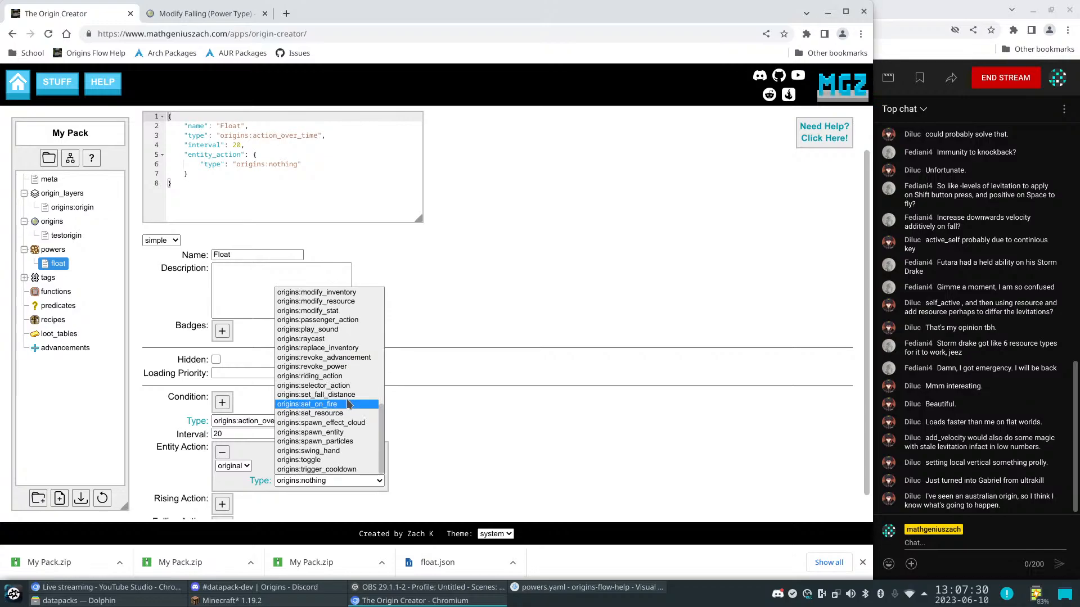
click(449, 457)
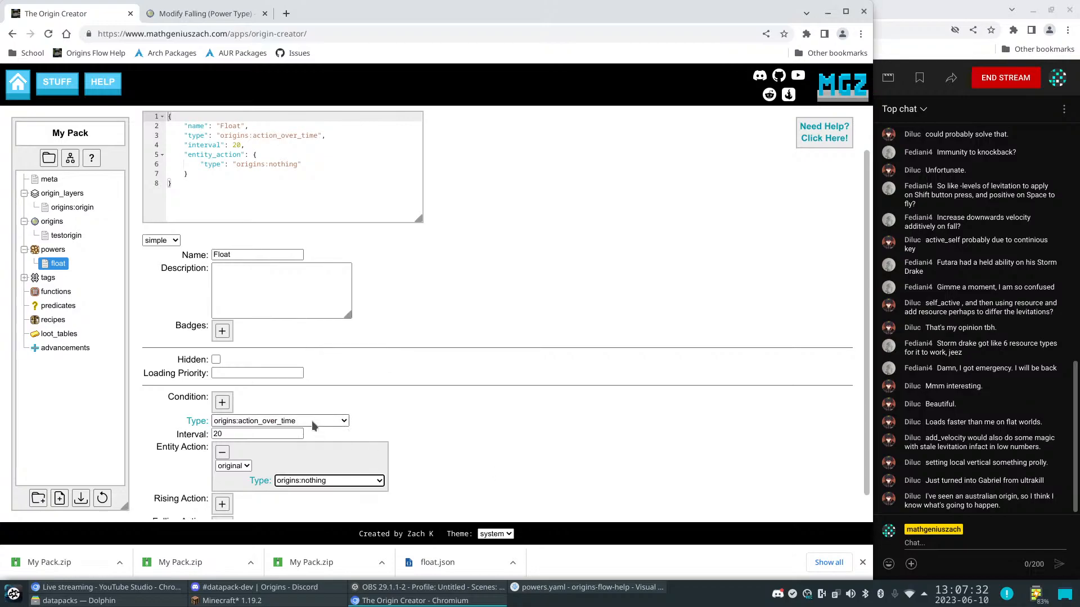
Examine the available power types for one that could control the float power's vertical movement
click(313, 420)
scroll(304, 354, up, 7)
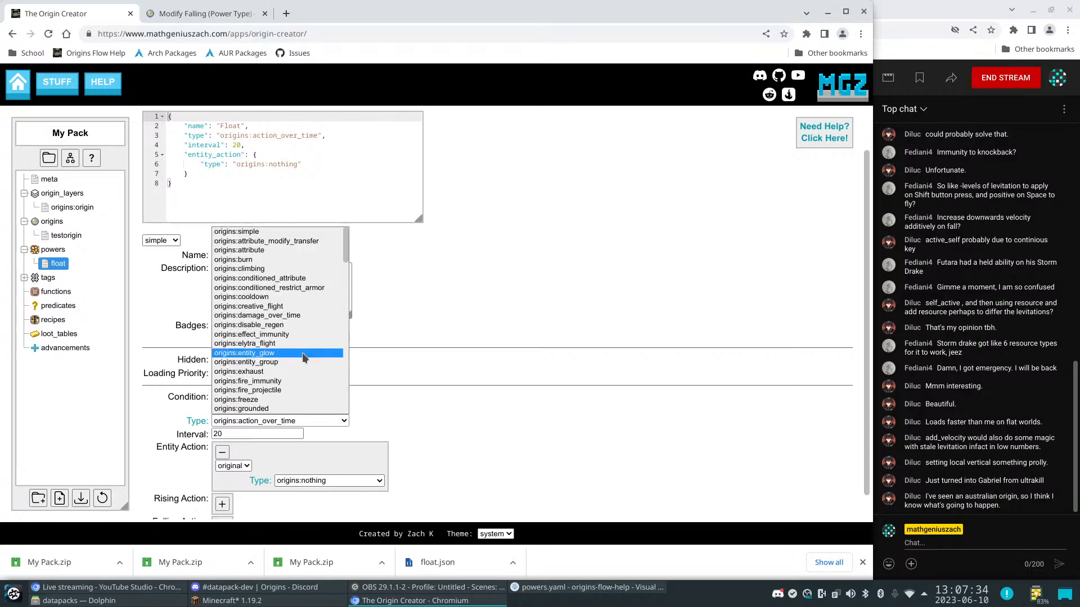
scroll(302, 354, down, 5)
scroll(309, 367, down, 2)
scroll(309, 367, down, 5)
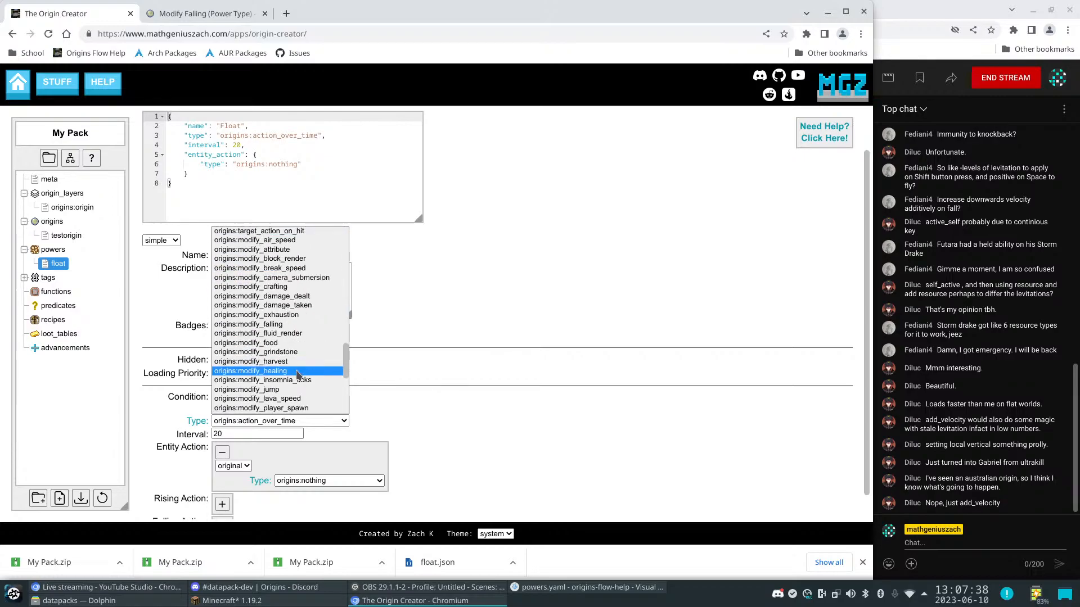
scroll(293, 380, up, 5)
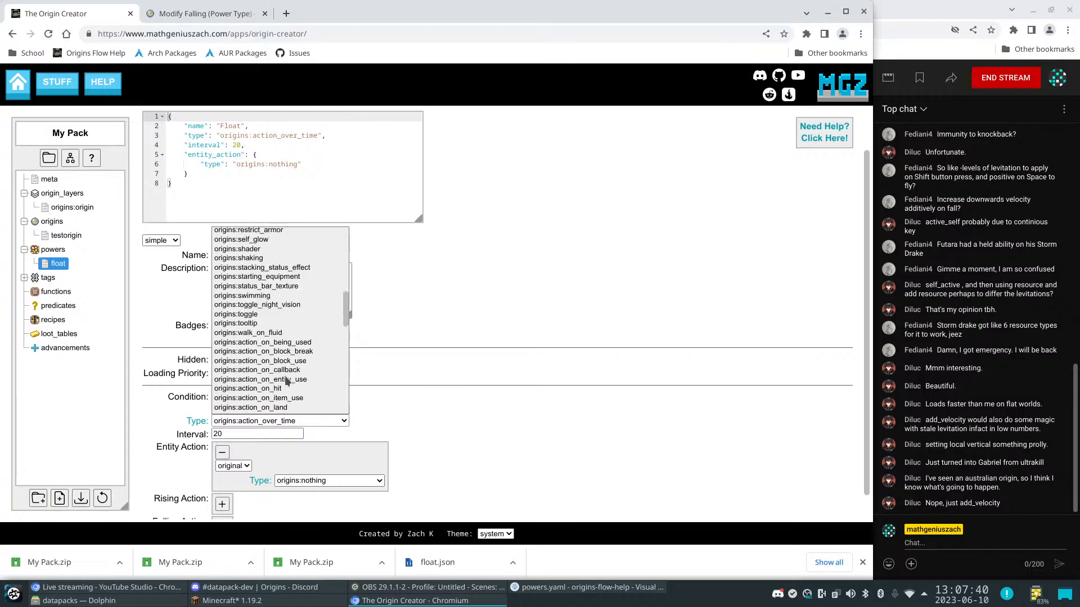
scroll(287, 381, up, 2)
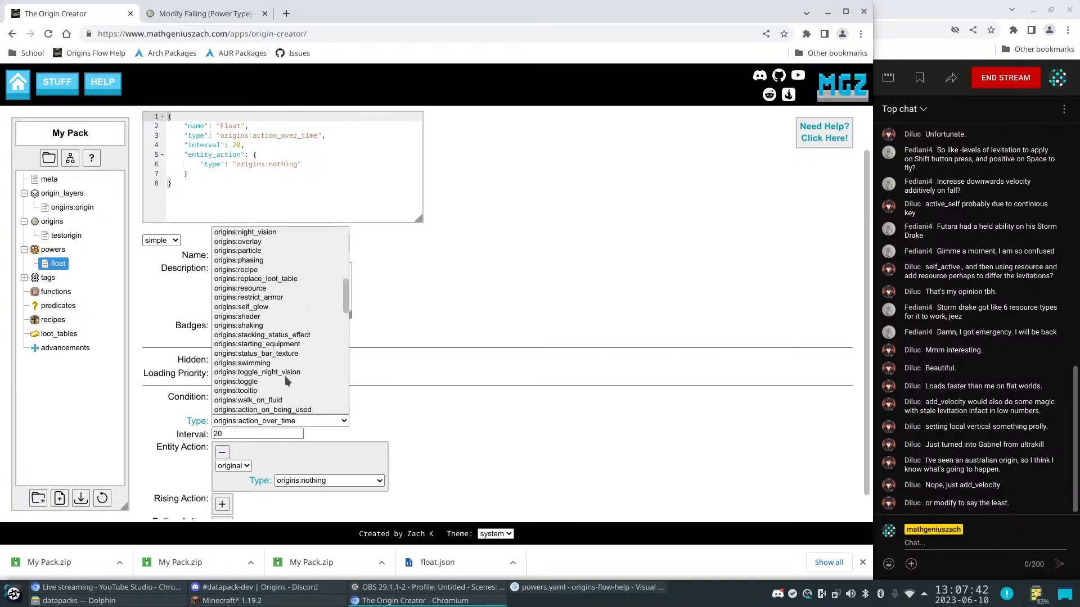
scroll(285, 375, down, 6)
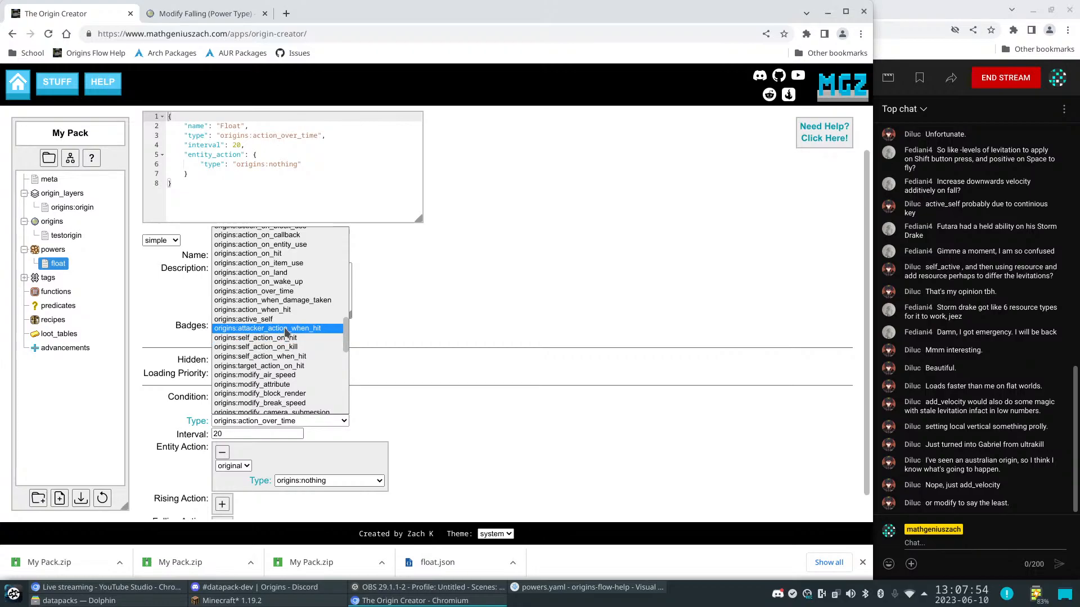
click(469, 380)
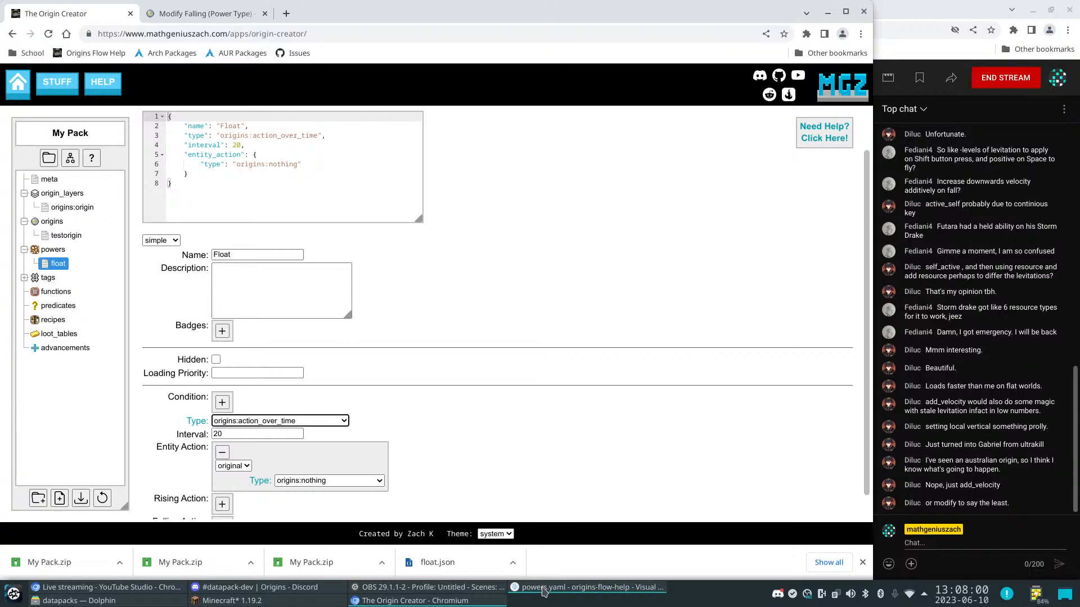
Try to import the downloaded float.json alongside the existing float power, and delete the extra power entry
drag(440, 561, 81, 384)
click(53, 249)
click(58, 277)
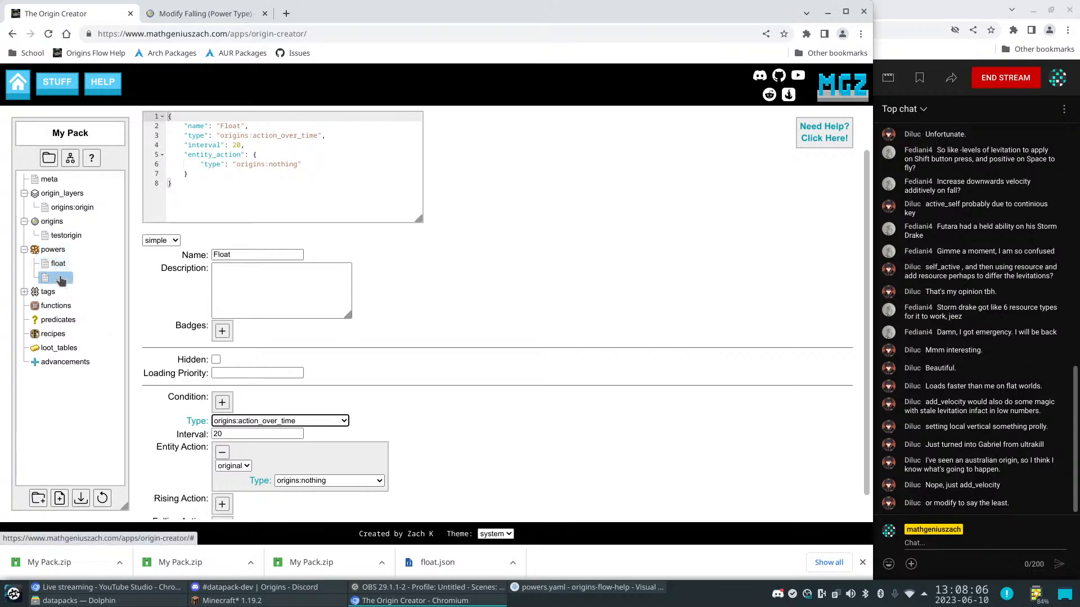
right_click(60, 279)
click(59, 394)
Delete the existing float power, import the downloaded float.json in its place, and open the imported power
click(58, 264)
right_click(59, 265)
click(59, 380)
drag(460, 575, 104, 386)
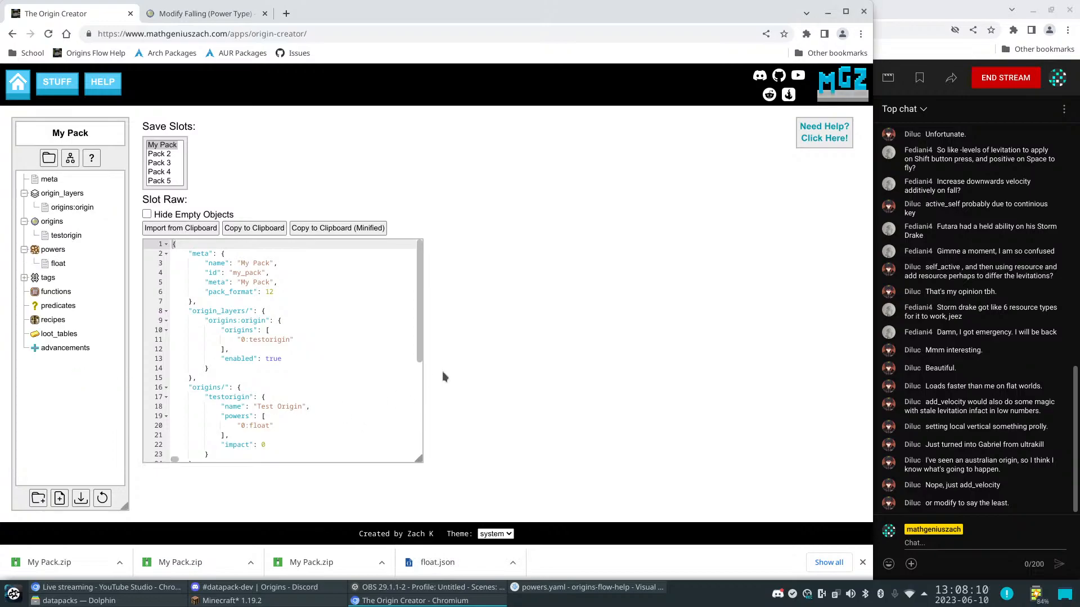
click(56, 263)
Review the levitation actions in the float power's effect sub-power and remove that sub-power
scroll(522, 360, down, 15)
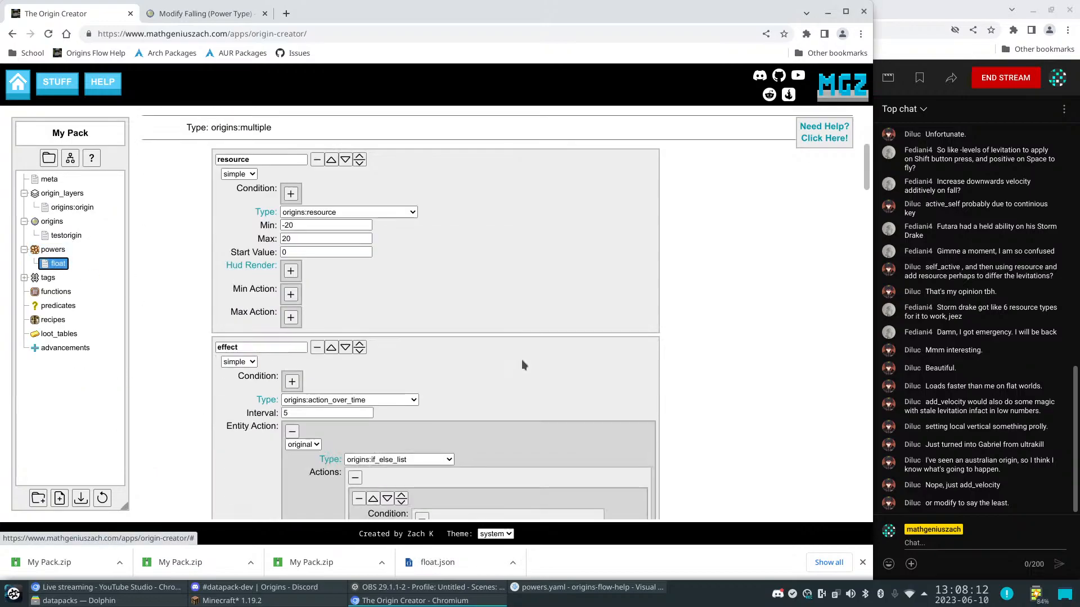
scroll(521, 360, down, 8)
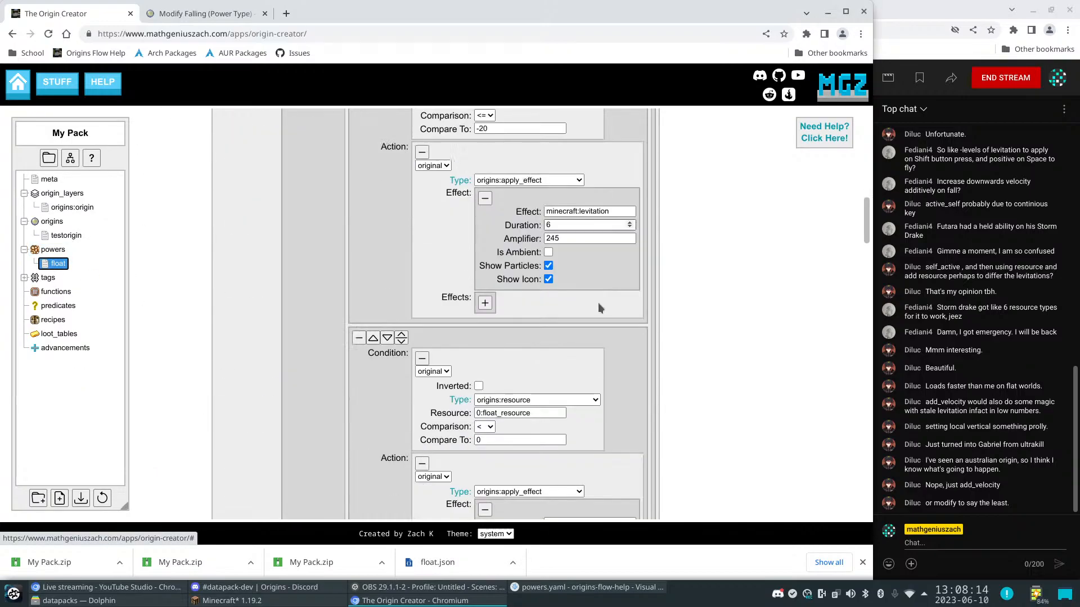
scroll(612, 380, up, 10)
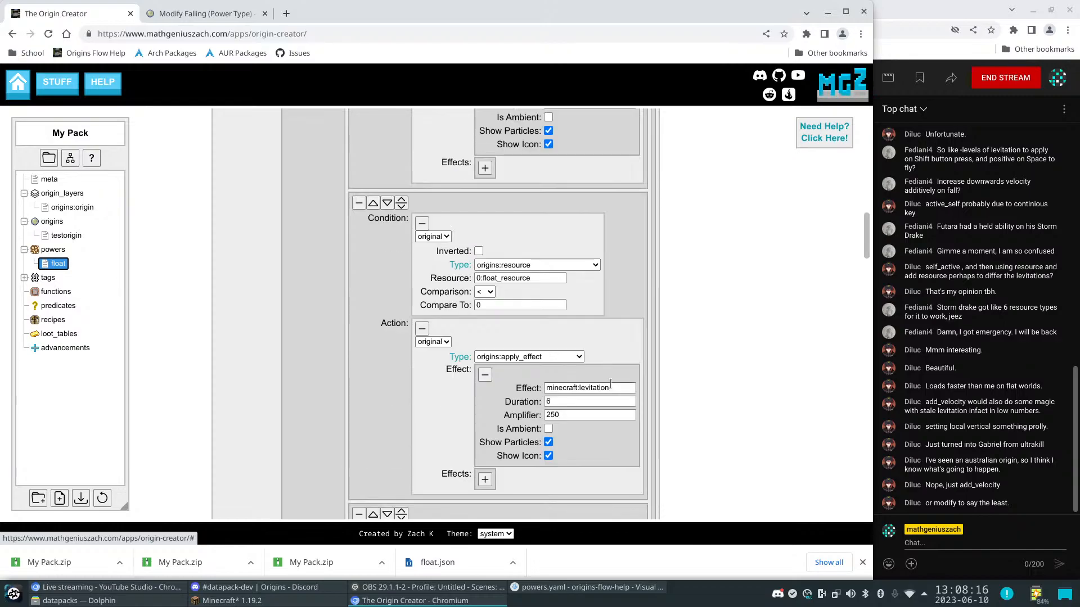
scroll(610, 384, down, 2)
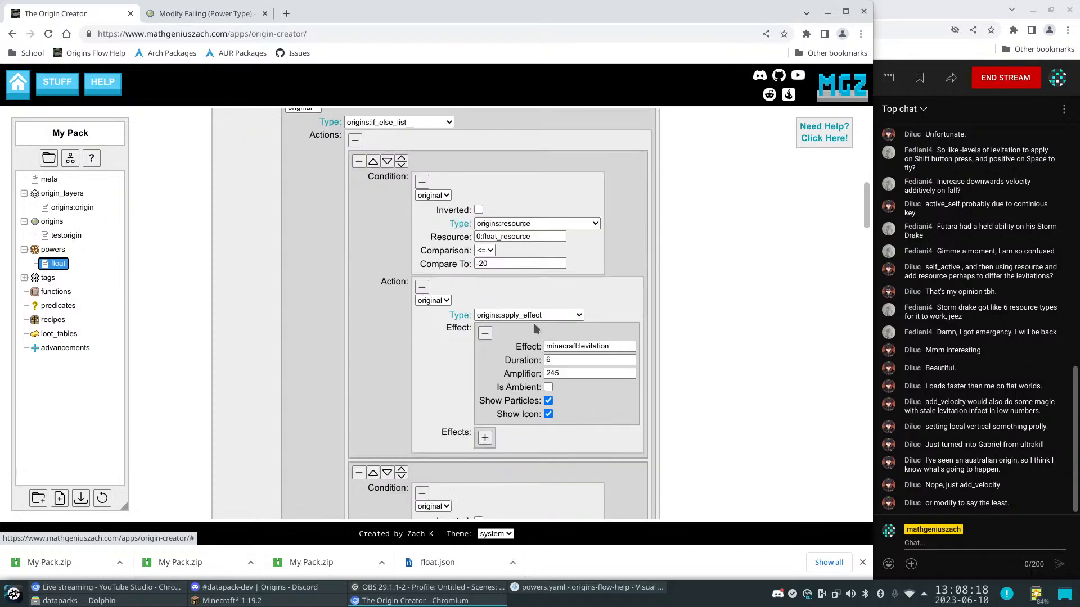
scroll(375, 245, up, 2)
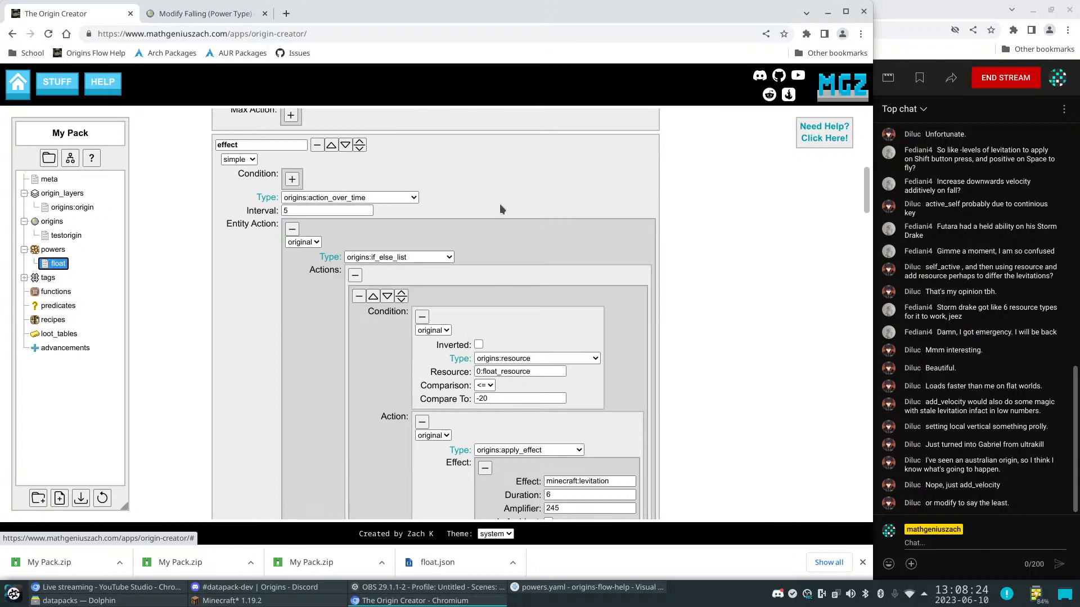
scroll(501, 204, down, 6)
scroll(500, 207, down, 7)
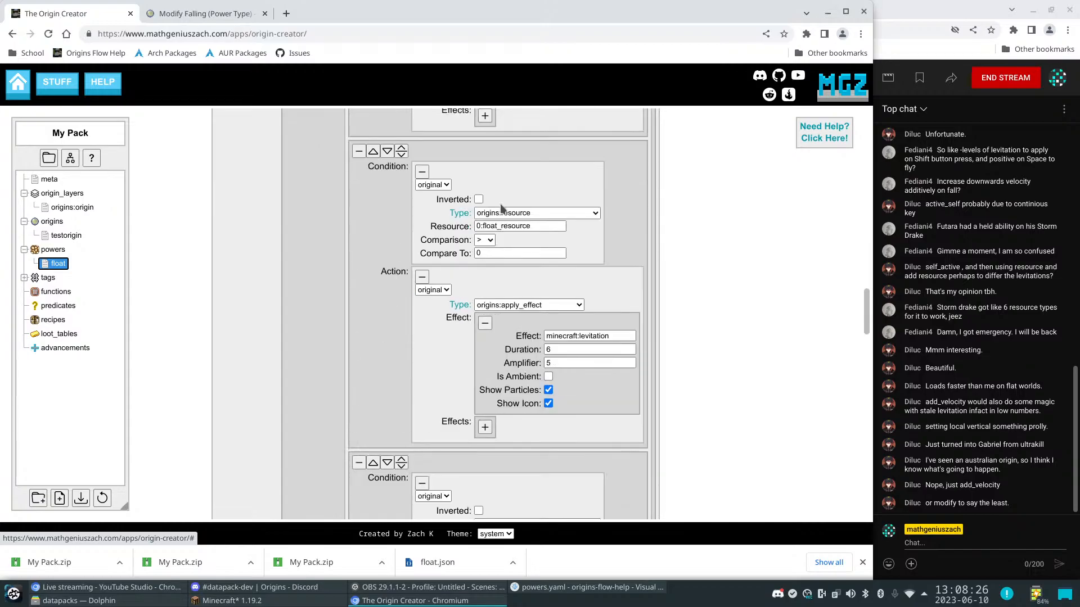
scroll(502, 218, up, 12)
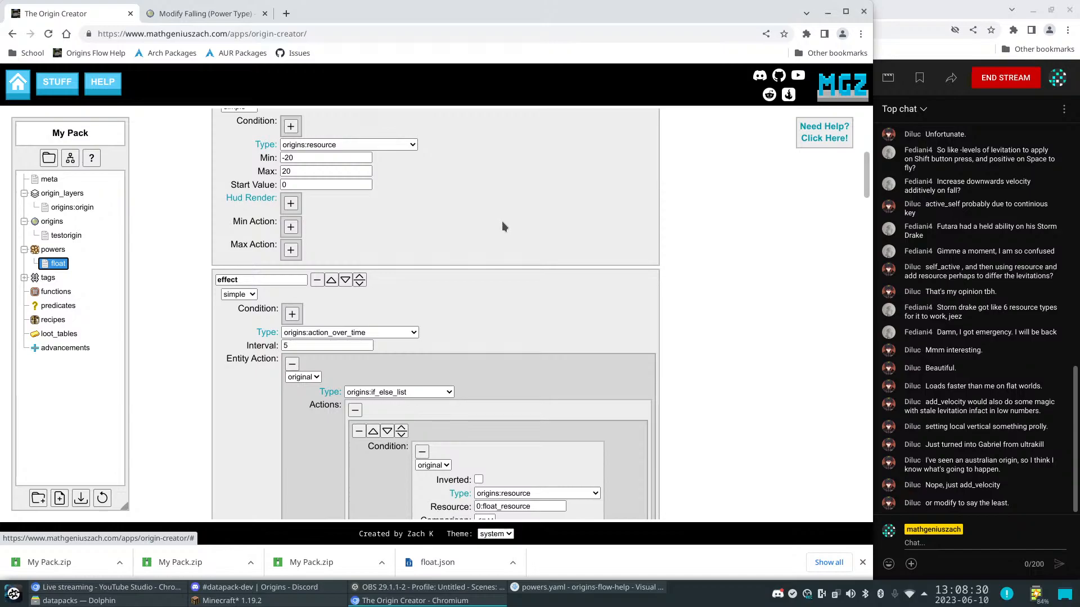
scroll(502, 222, down, 1)
click(317, 213)
Examine the remaining resource and nokey sub-powers, including nokey's condition and its if_else entity action
scroll(565, 324, up, 3)
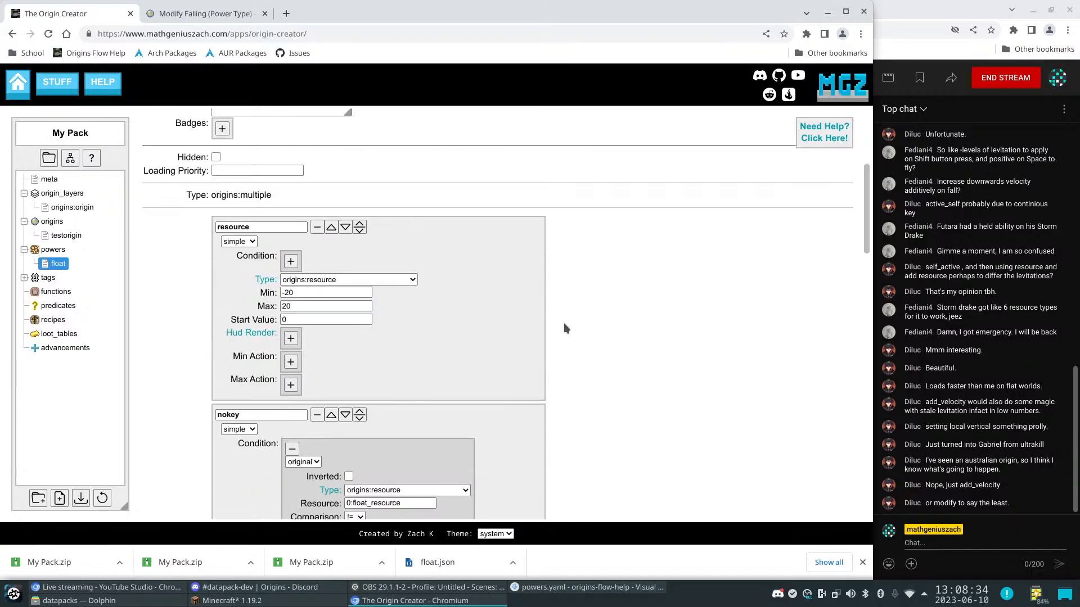
scroll(378, 375, down, 4)
scroll(377, 375, down, 6)
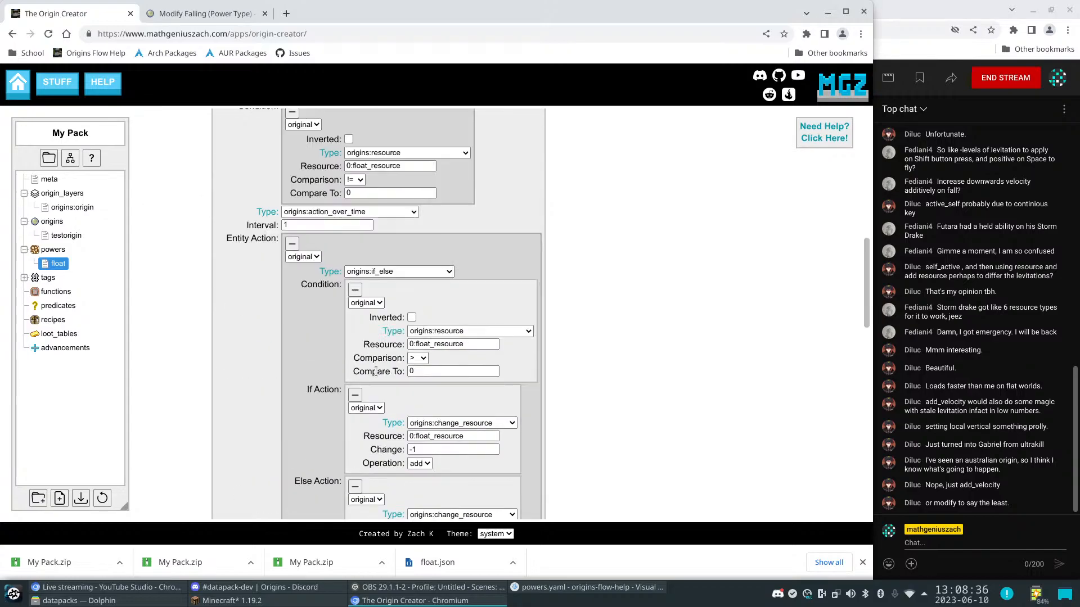
scroll(376, 374, up, 2)
scroll(377, 373, up, 5)
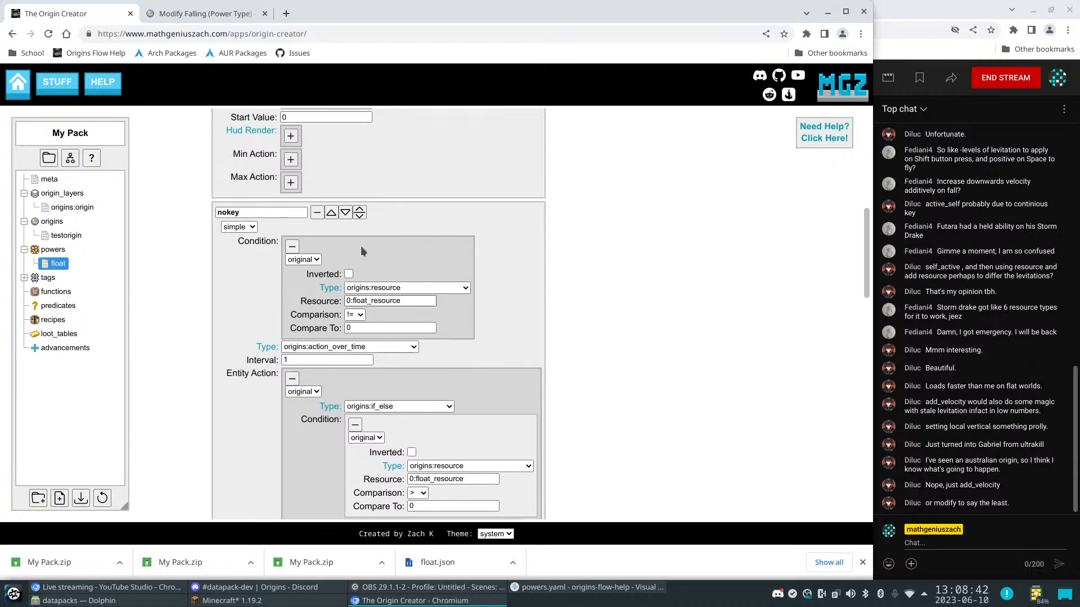
scroll(362, 250, down, 1)
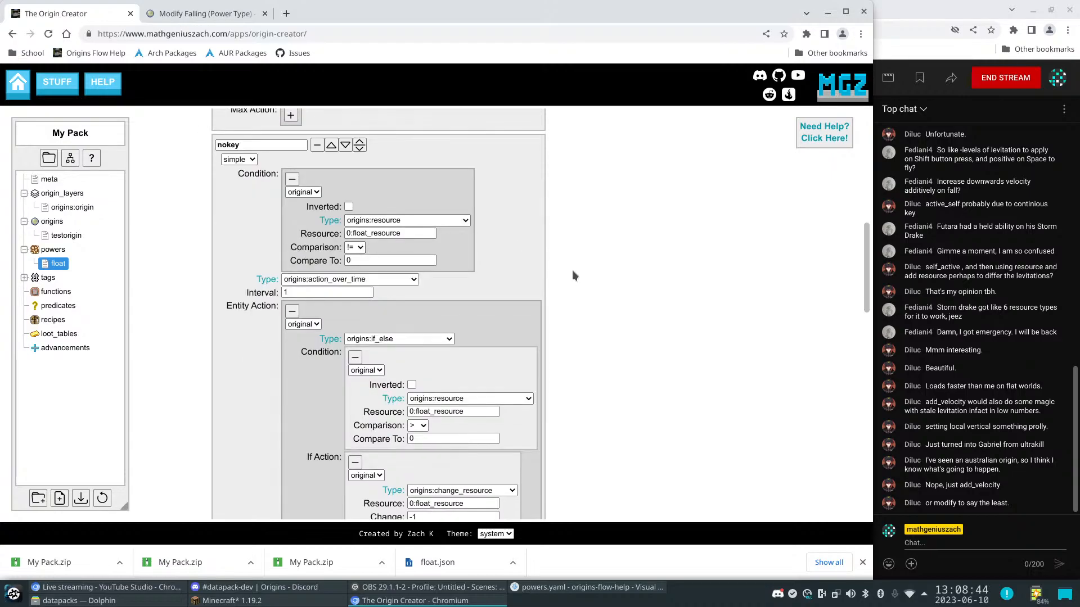
Examine the float power's sub-powers, from the resource and nokey logic to the jump and sneak key actions
scroll(572, 270, down, 2)
scroll(573, 270, up, 2)
scroll(506, 290, down, 1)
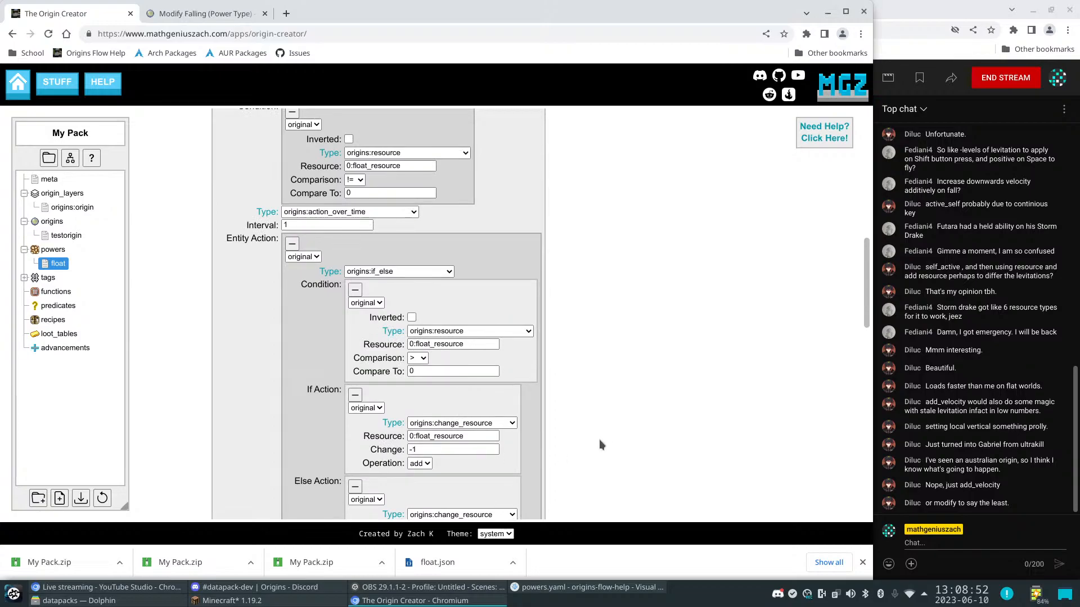
scroll(596, 436, up, 4)
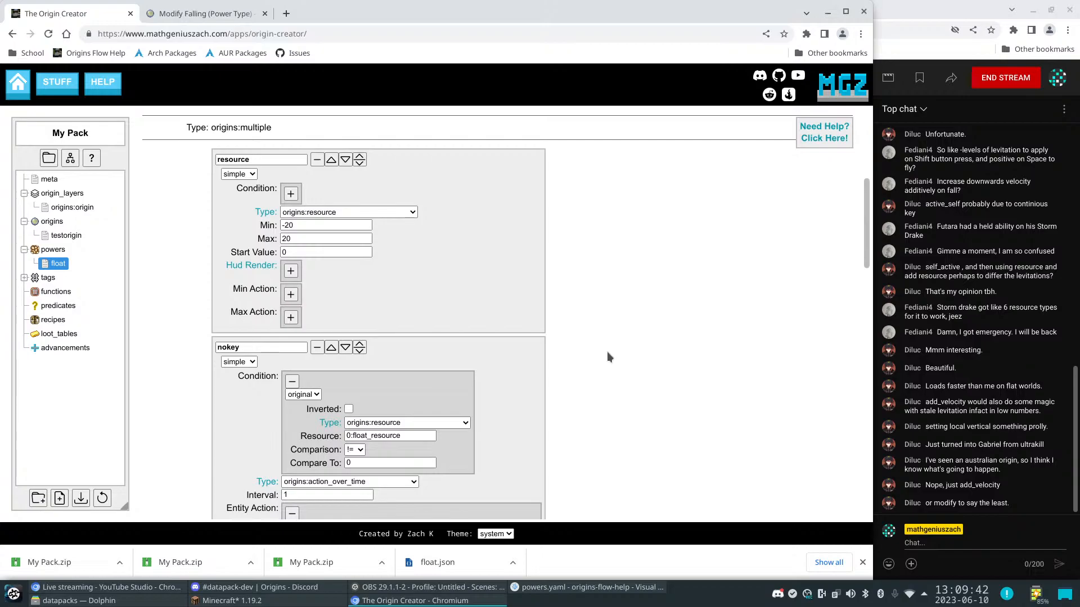
scroll(602, 356, down, 10)
scroll(600, 357, up, 10)
scroll(599, 352, up, 1)
scroll(599, 352, down, 10)
scroll(599, 352, down, 3)
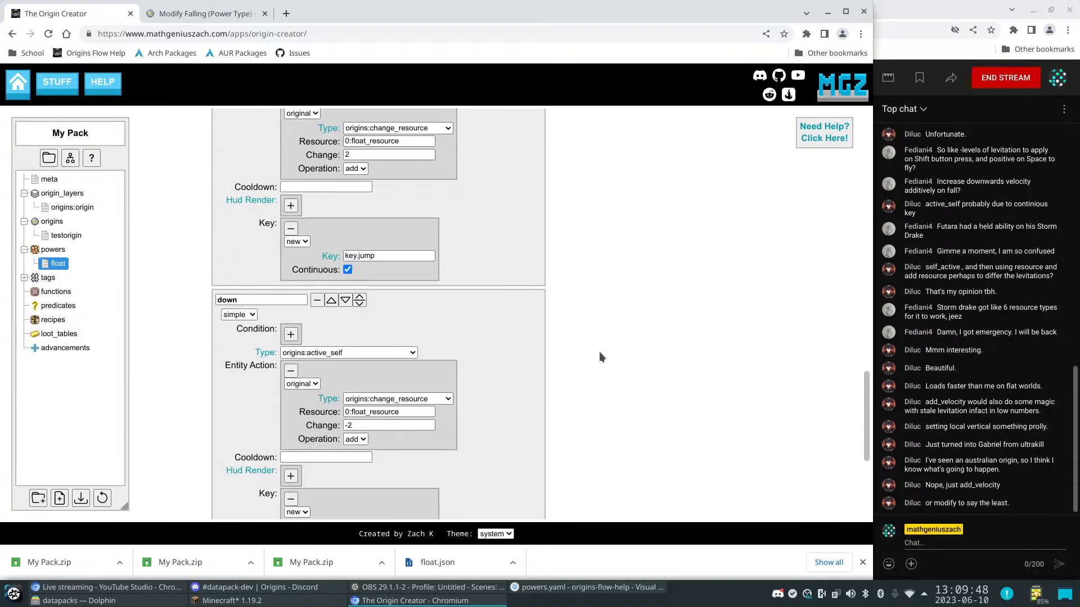
Rename the jump-key sub-power to upkey and open the sneak-key sub-power's name for editing
scroll(599, 354, up, 5)
click(239, 297)
text(k)
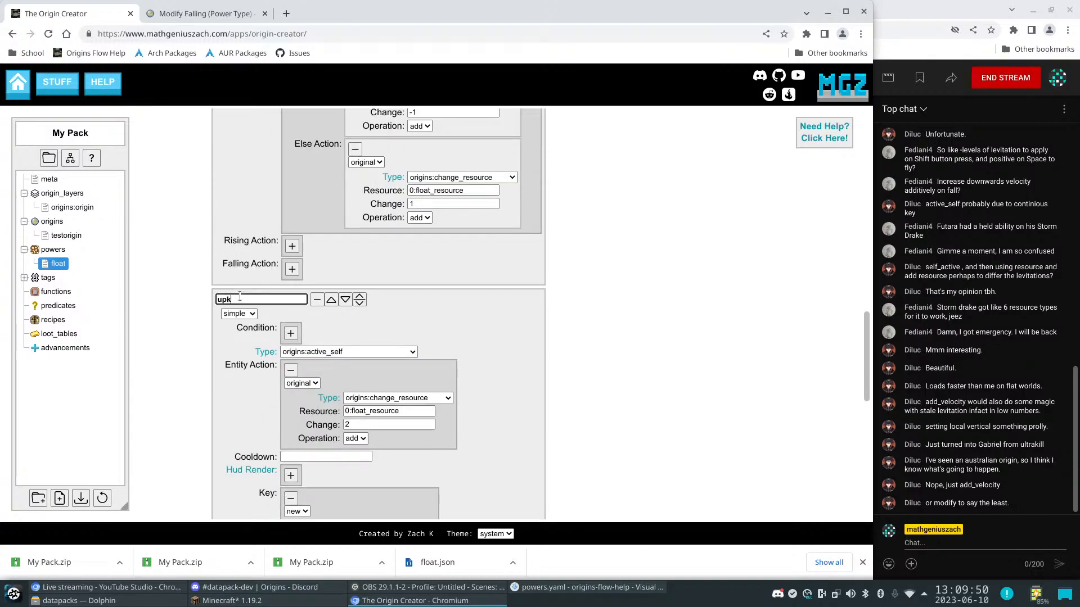
text(ey)
scroll(506, 370, down, 4)
click(253, 367)
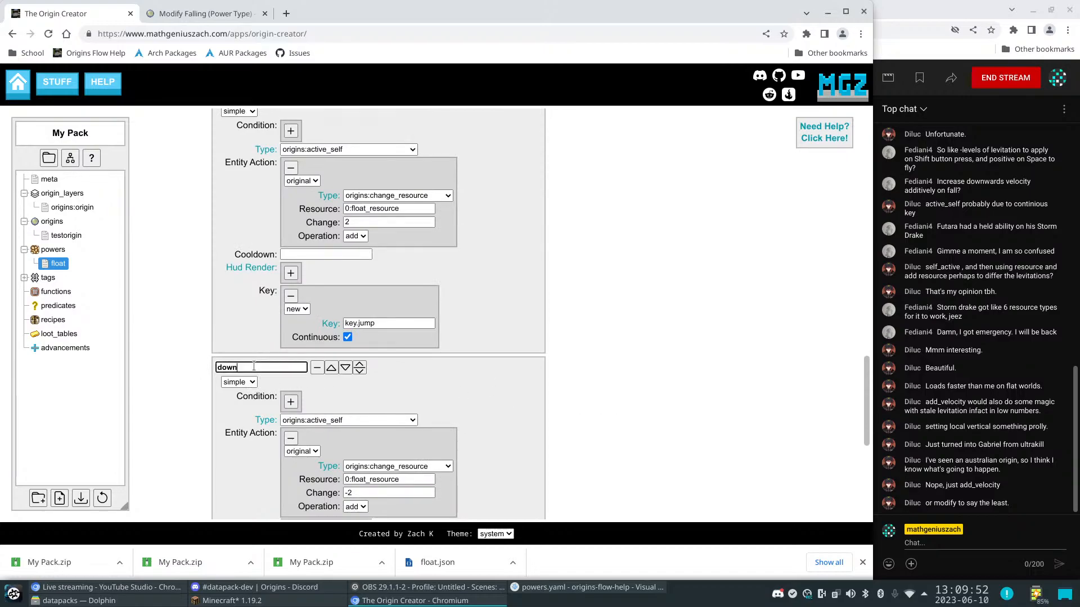
Add two new sub-powers after nofalldamage, named up and down
scroll(707, 448, down, 5)
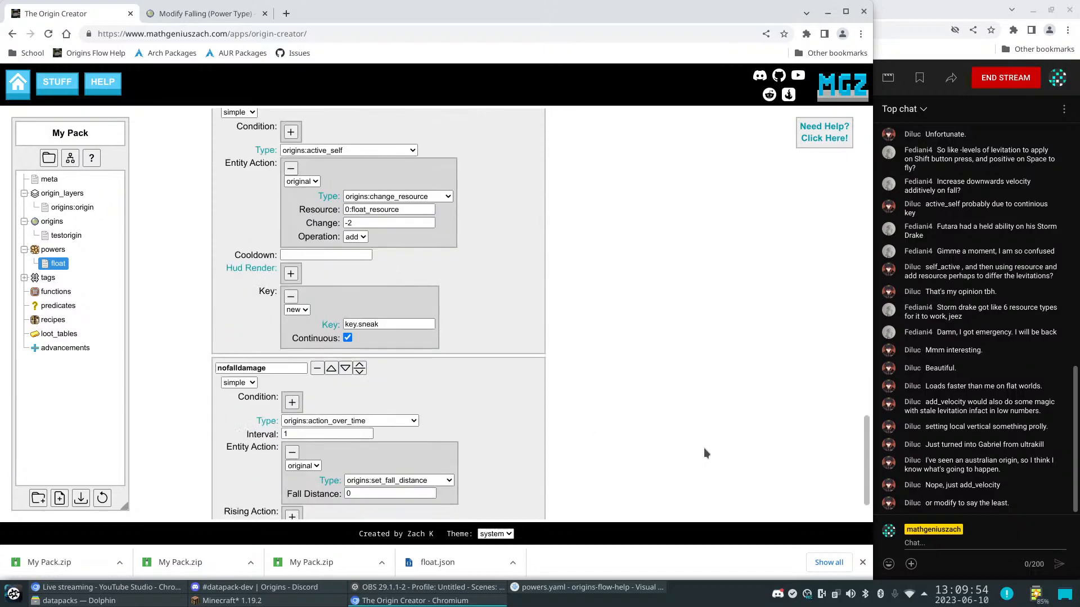
click(218, 503)
scroll(606, 461, down, 2)
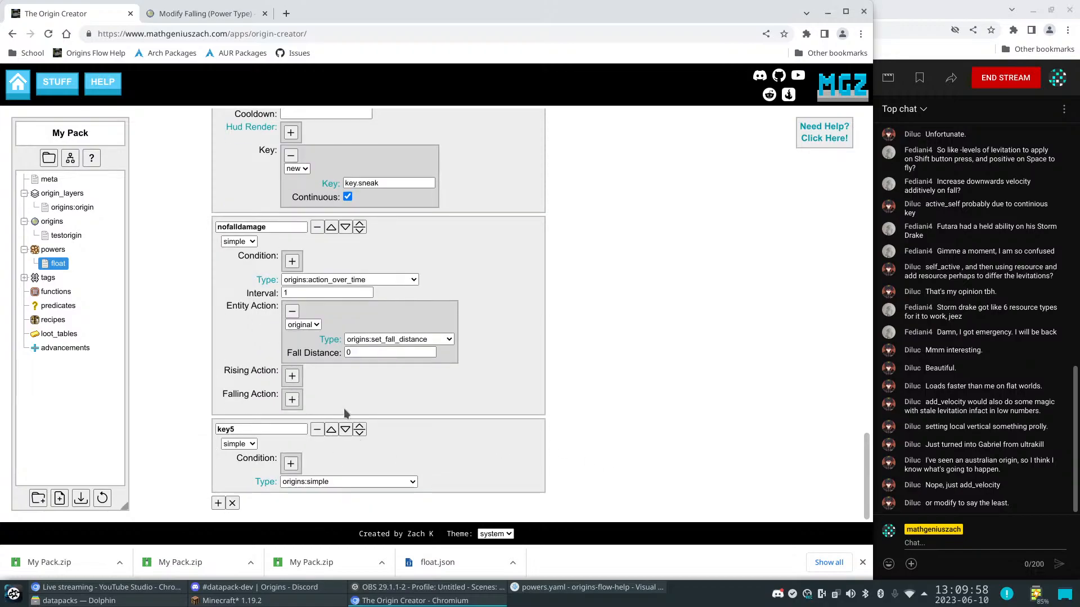
double_click(221, 430)
text(up)
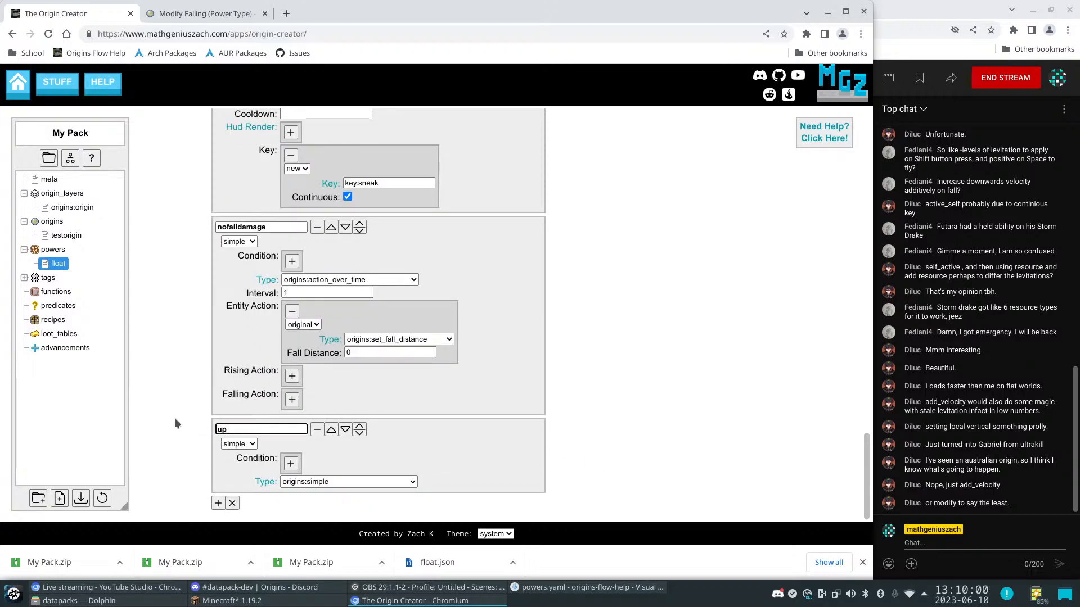
click(218, 503)
double_click(225, 507)
text(d)
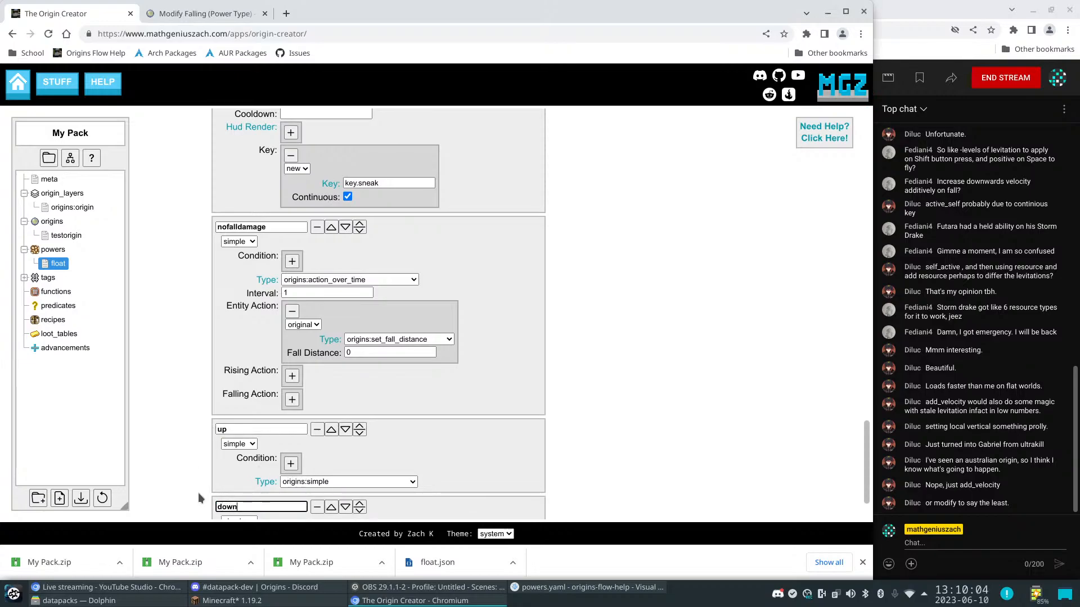
text(own)
scroll(198, 489, down, 2)
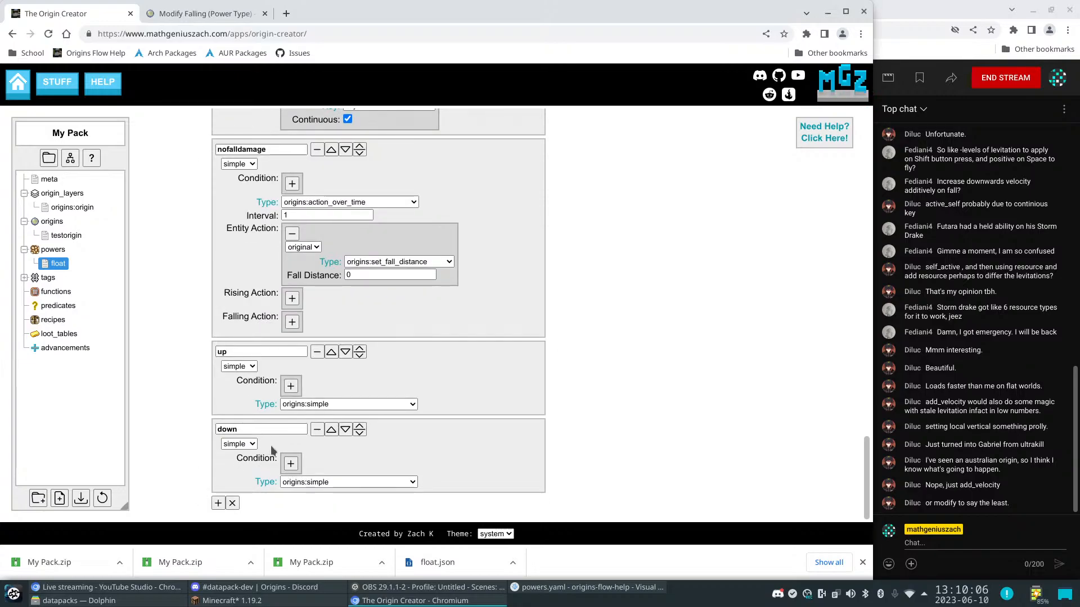
Give the new up sub-power an origins:resource condition requiring float_resource to be > 0
click(292, 386)
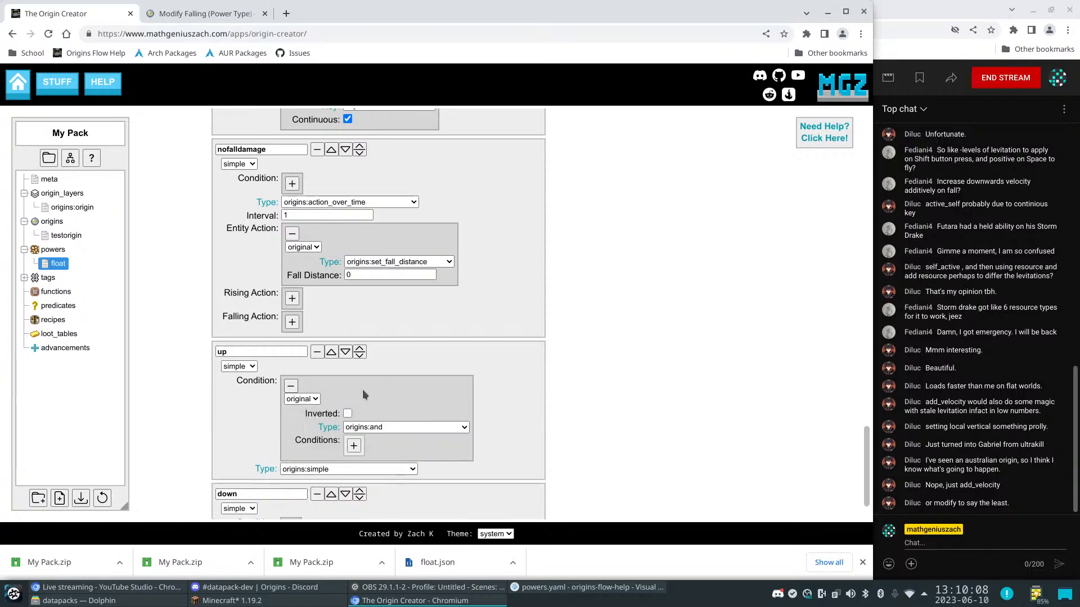
click(388, 427)
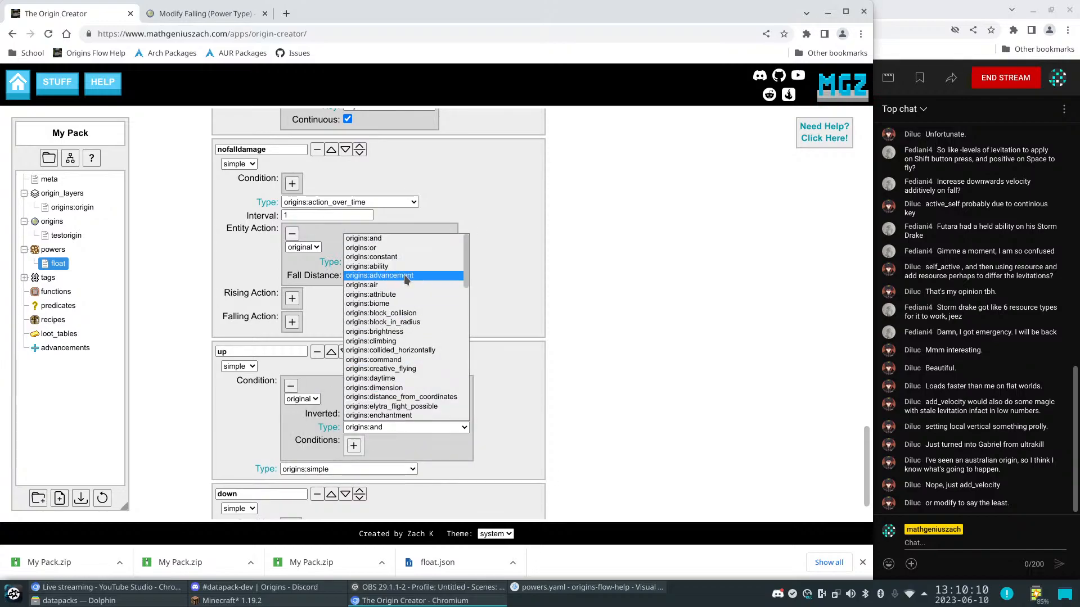
scroll(400, 328, down, 3)
scroll(401, 328, down, 3)
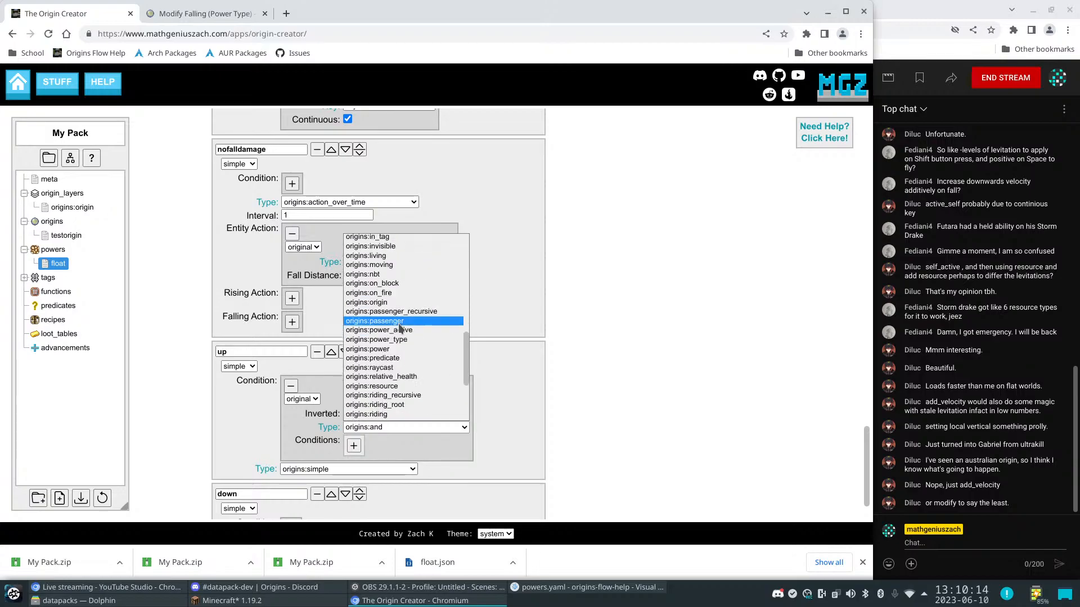
click(394, 387)
click(384, 467)
click(354, 454)
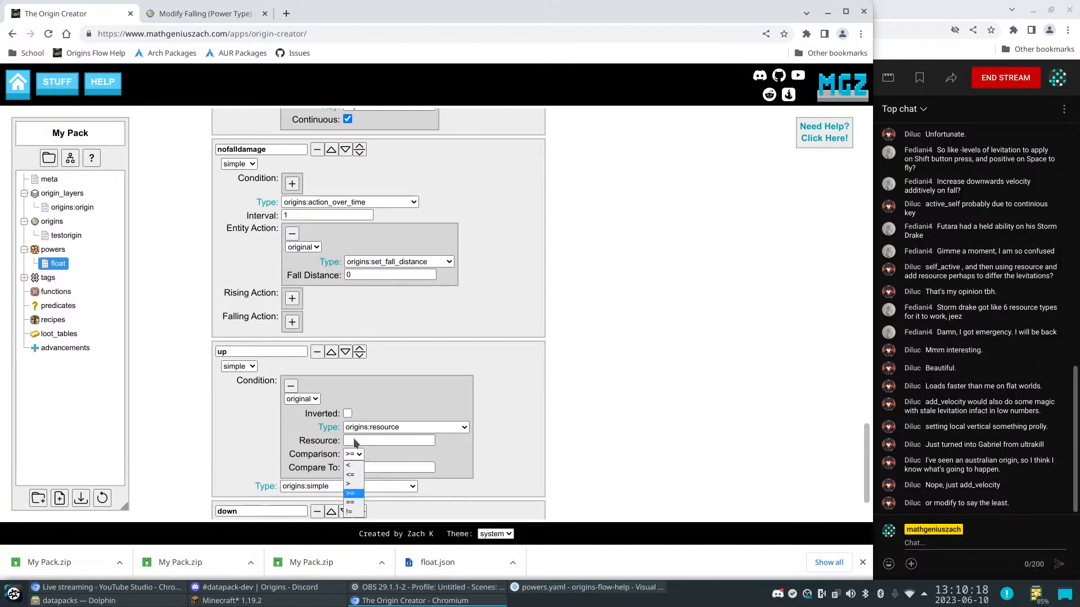
click(358, 476)
click(362, 440)
text(float_resource)
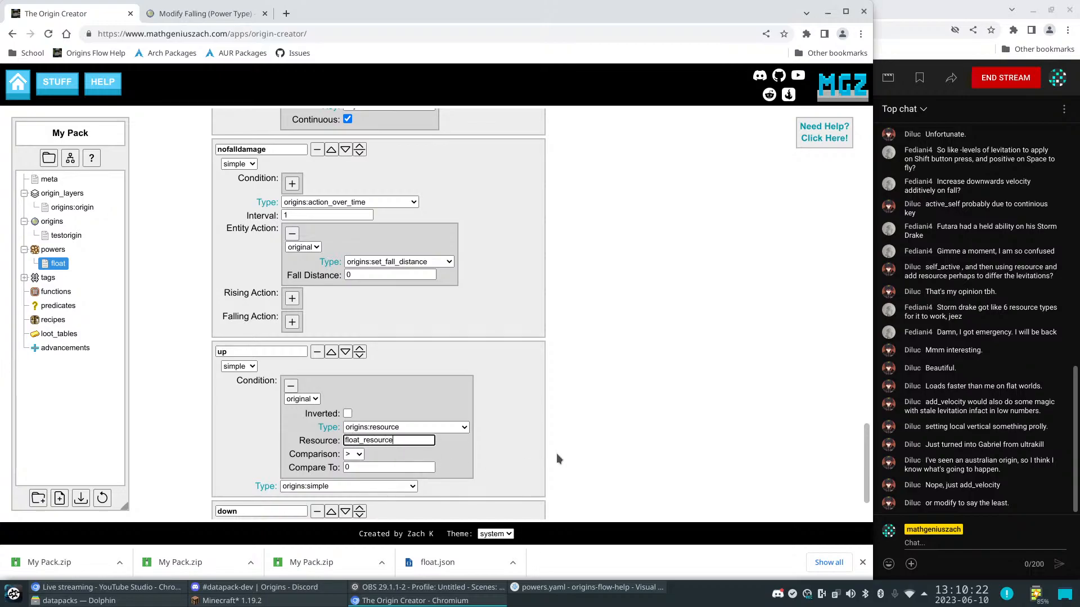
Set the up sub-power's type to origins:action_over_time with an interval of 5 and no rising action
scroll(521, 453, down, 2)
click(354, 420)
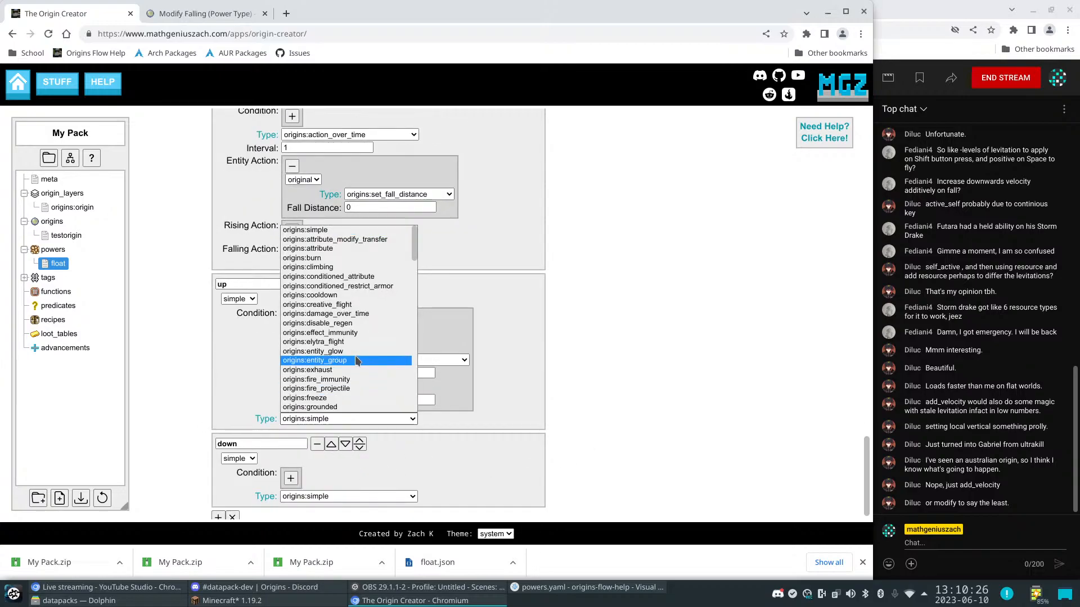
scroll(352, 357, down, 5)
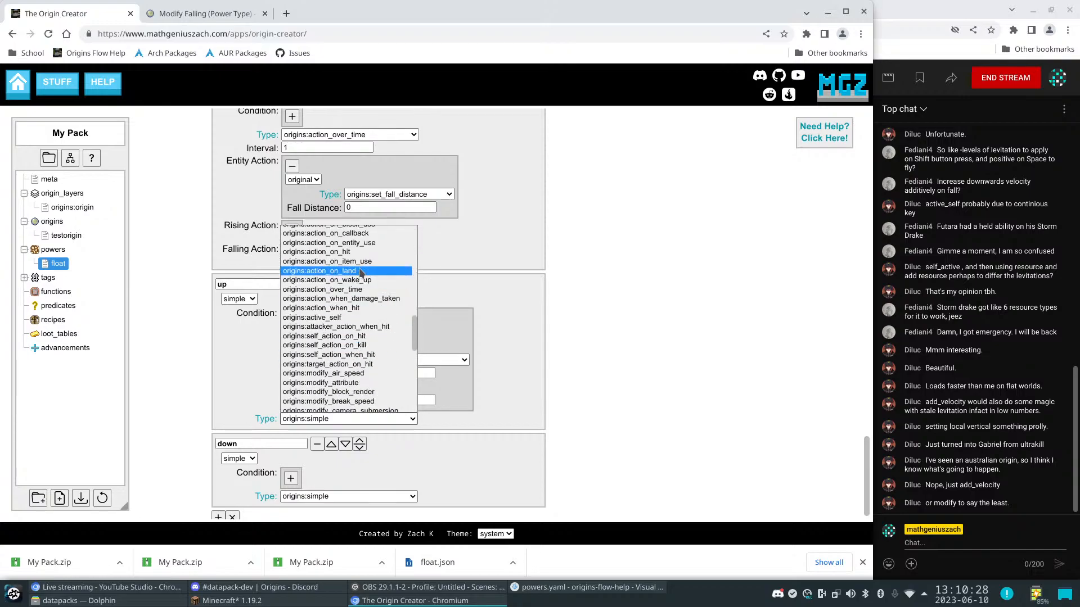
scroll(365, 324, down, 2)
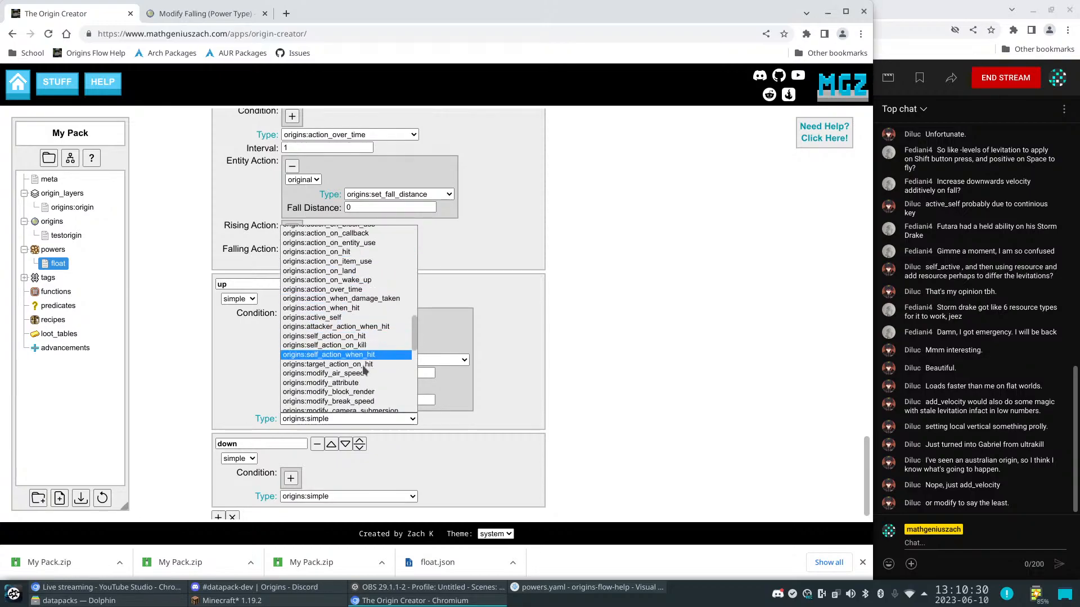
click(358, 289)
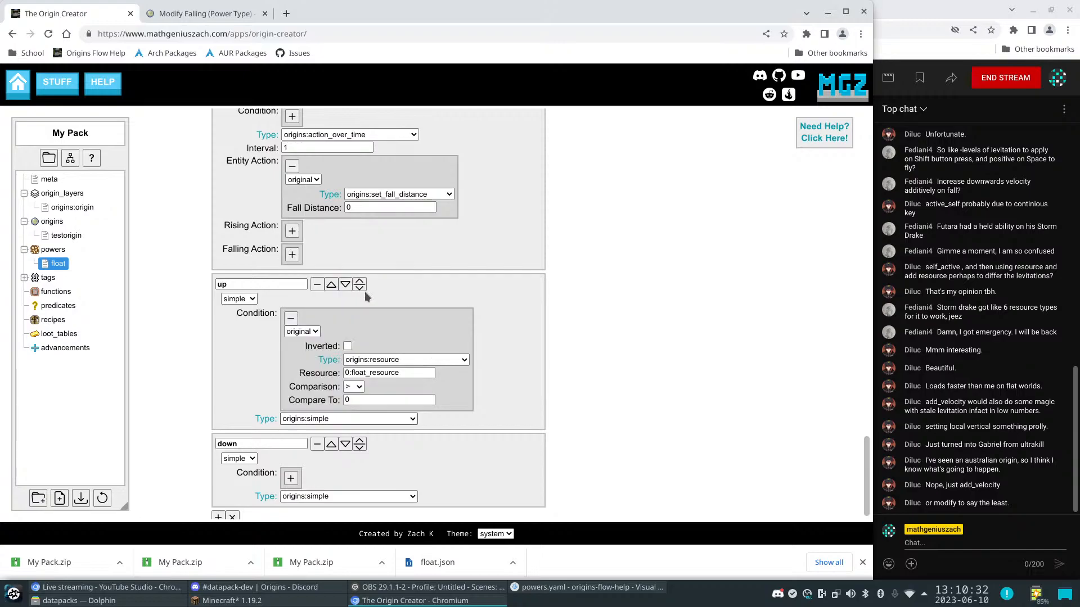
click(291, 473)
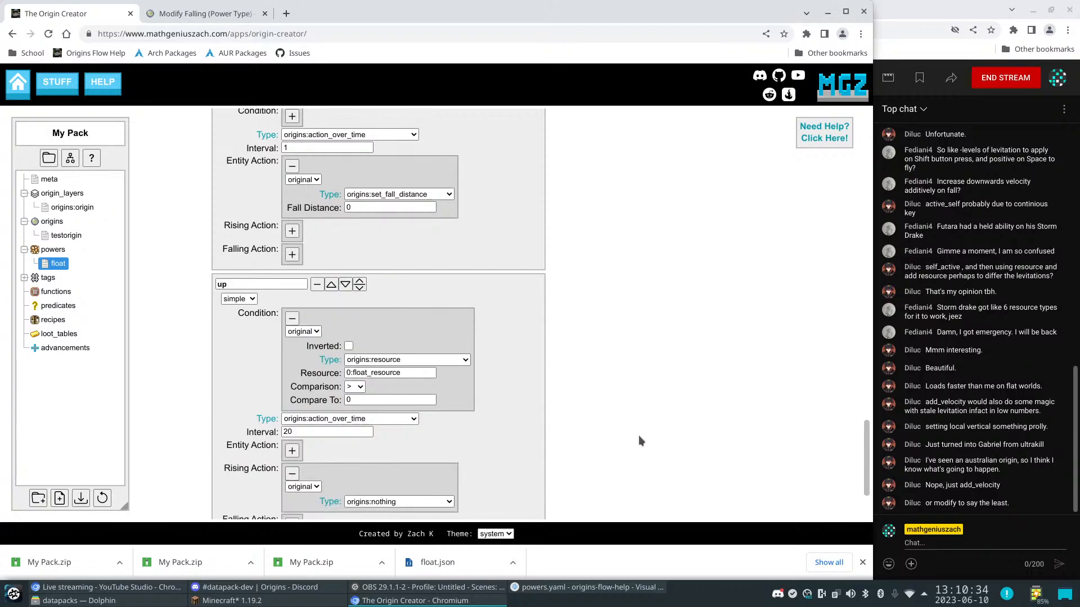
scroll(639, 436, down, 1)
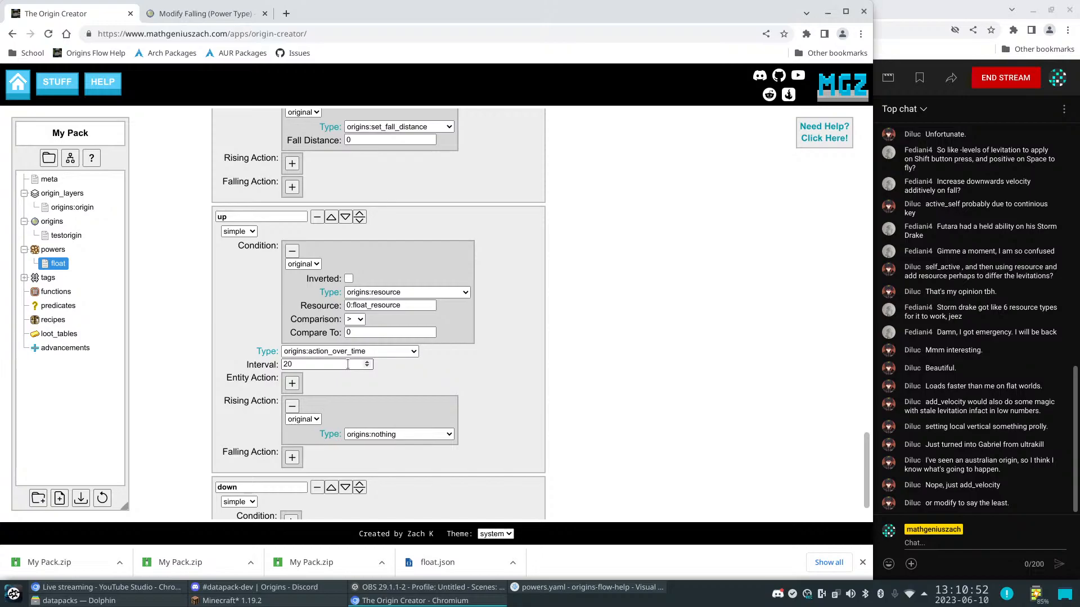
click(292, 406)
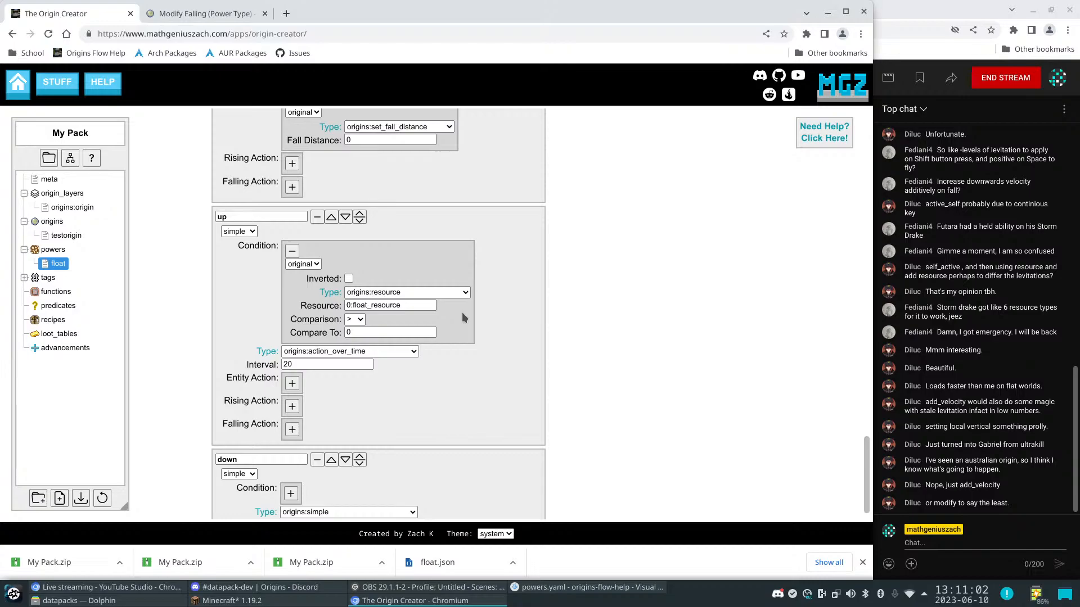
click(367, 364)
key(BackSpace)
key(BackSpace)
text(5)
Add an entity action of type origins:if_else to the up sub-power
click(292, 384)
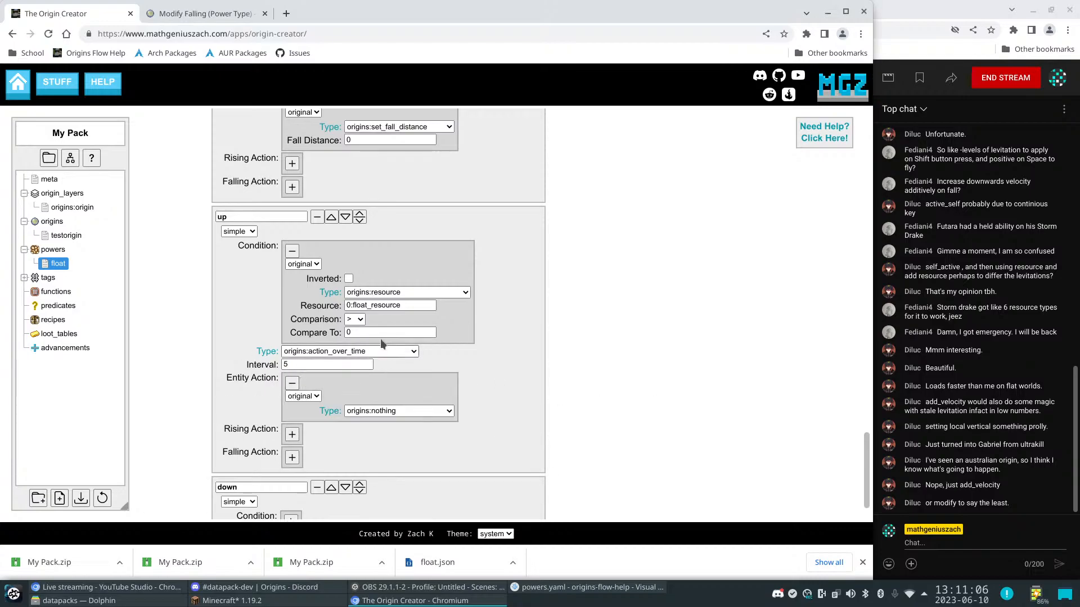
click(403, 409)
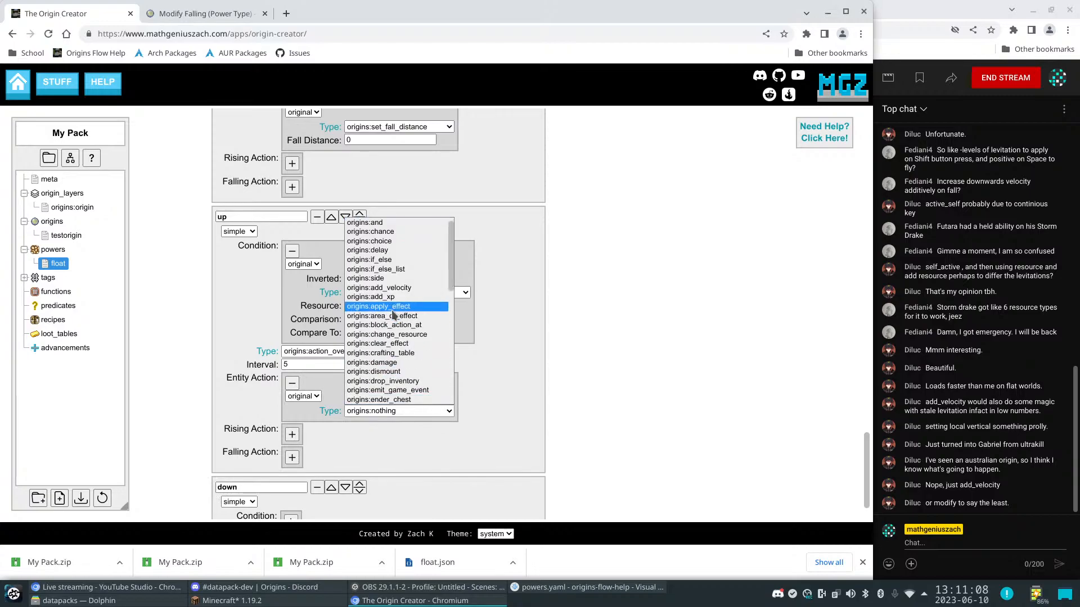
click(388, 260)
Add an origins:resource condition to the if_else action, comparing 0:float_resource as >= 20
click(356, 430)
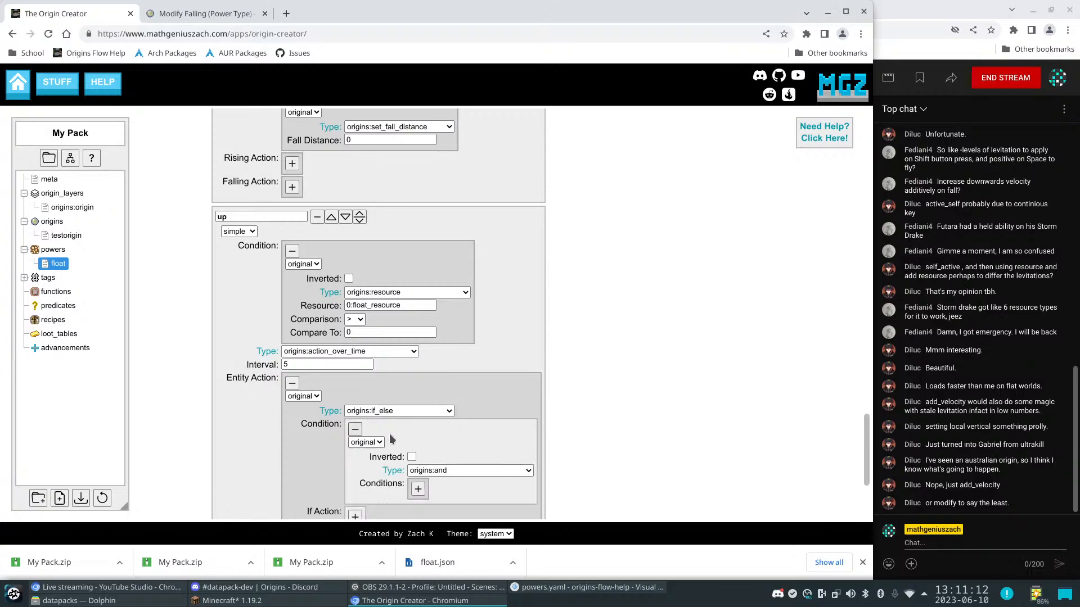
click(484, 470)
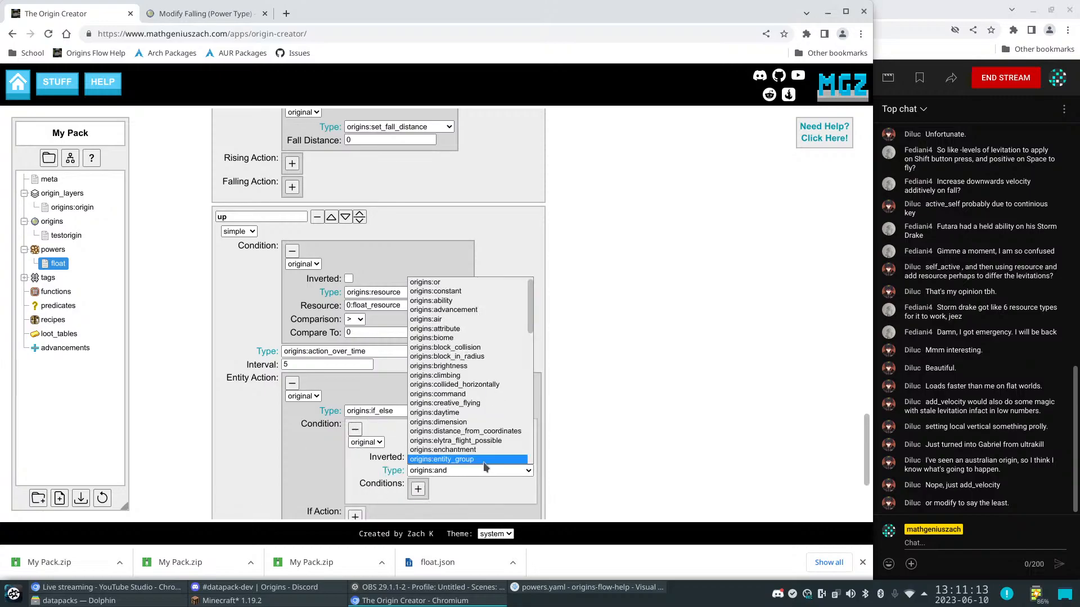
click(440, 255)
click(477, 434)
key(ctrl+v)
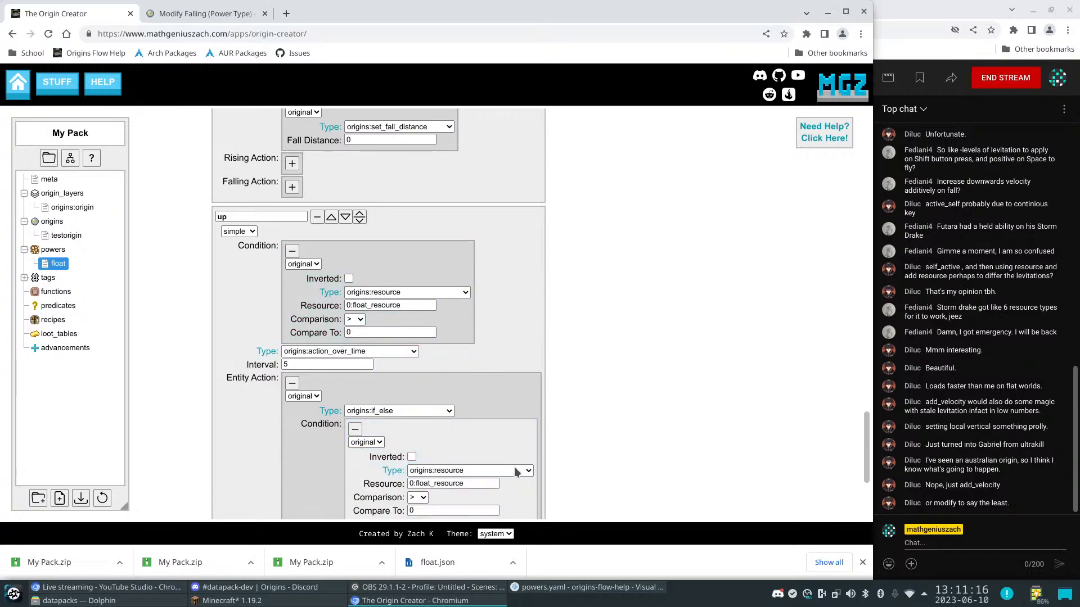
scroll(450, 465, down, 1)
click(418, 430)
click(421, 460)
key(Tab)
text(20)
click(723, 517)
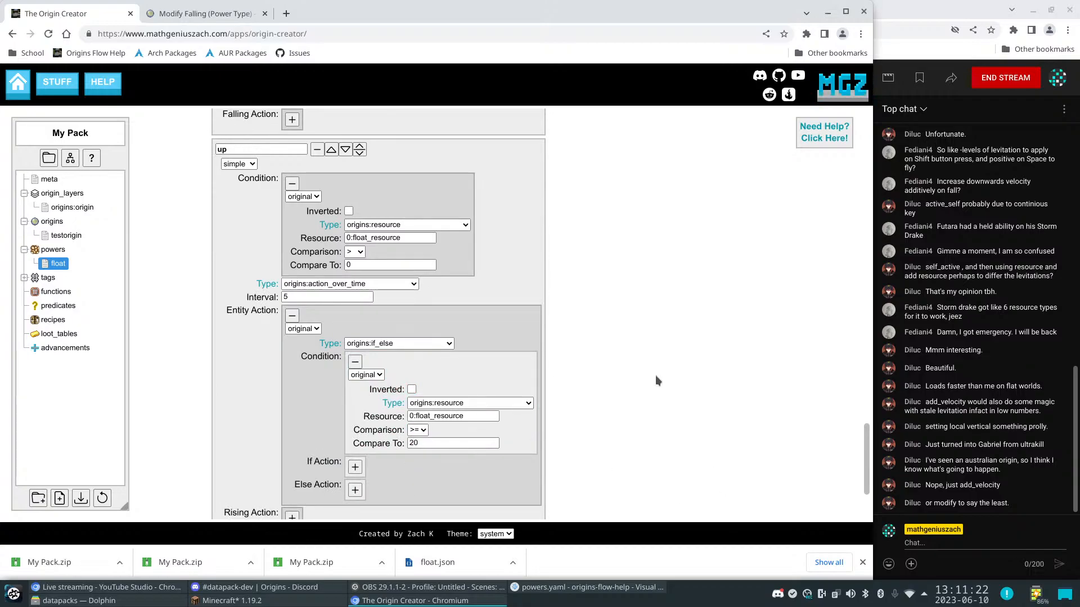
Add if and else actions to the if_else, setting the if action's type to origins:apply_effect
click(355, 468)
scroll(596, 475, down, 2)
click(357, 447)
scroll(520, 444, down, 2)
click(457, 361)
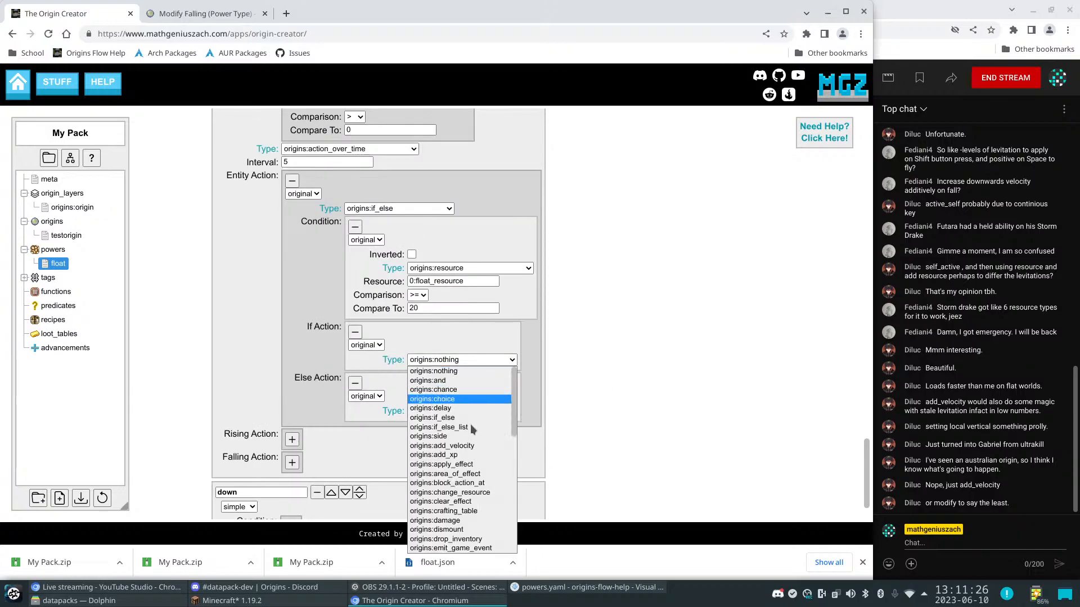
click(442, 465)
Add a minecraft:levitation effect with duration 6 to the if action
click(473, 457)
click(621, 381)
click(419, 377)
click(493, 392)
text(minecraft:levitation)
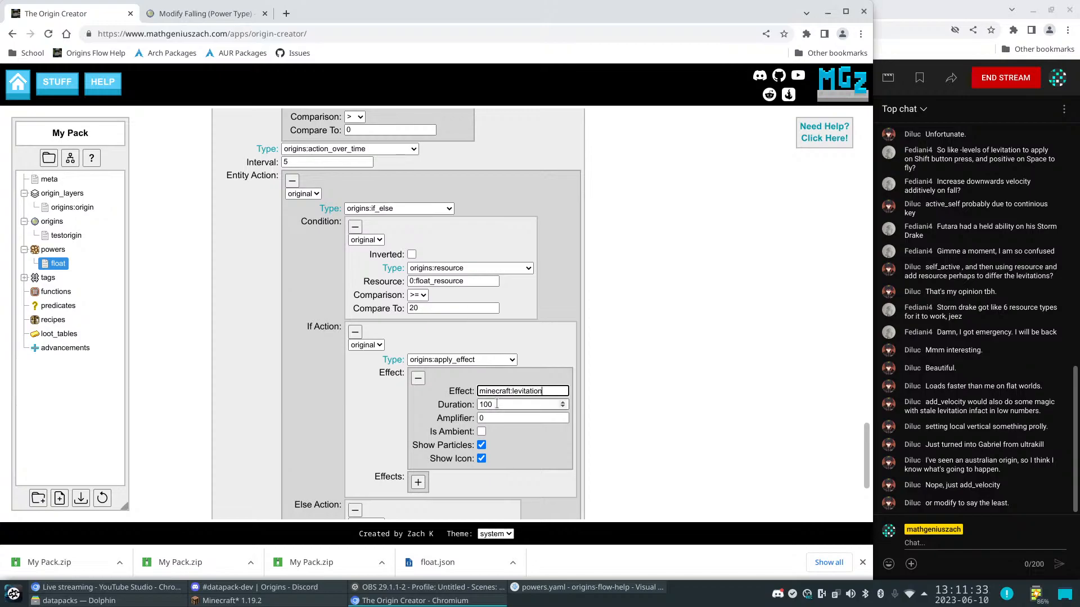
key(Tab)
text(6)
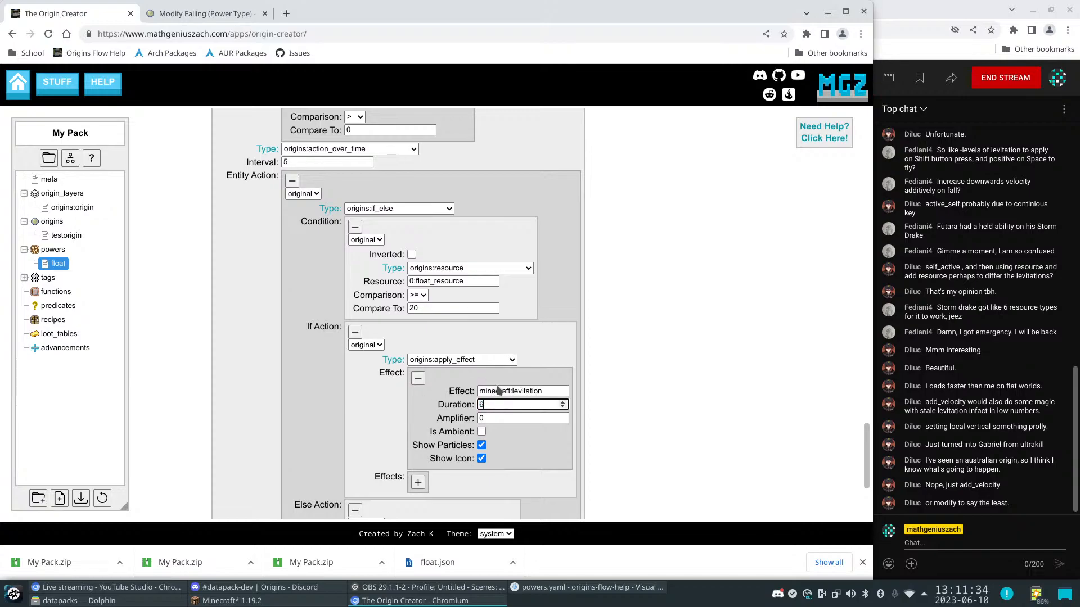
Set the if action's levitation effect to amplifier 10 and turn off its particles and icon
click(263, 163)
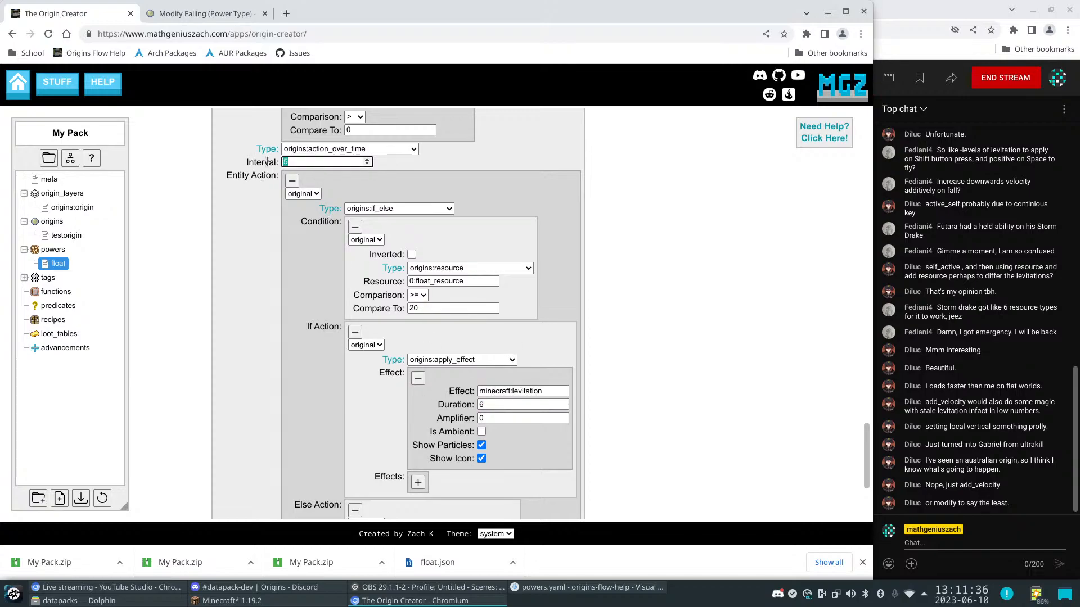
drag(495, 418, 468, 415)
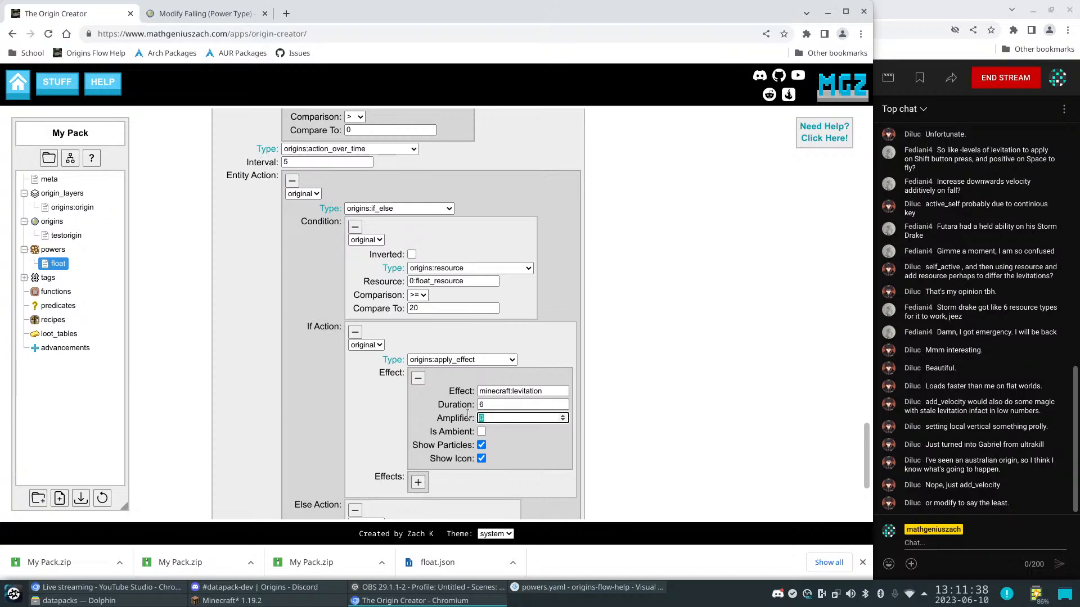
click(666, 443)
click(481, 459)
scroll(450, 470, down, 2)
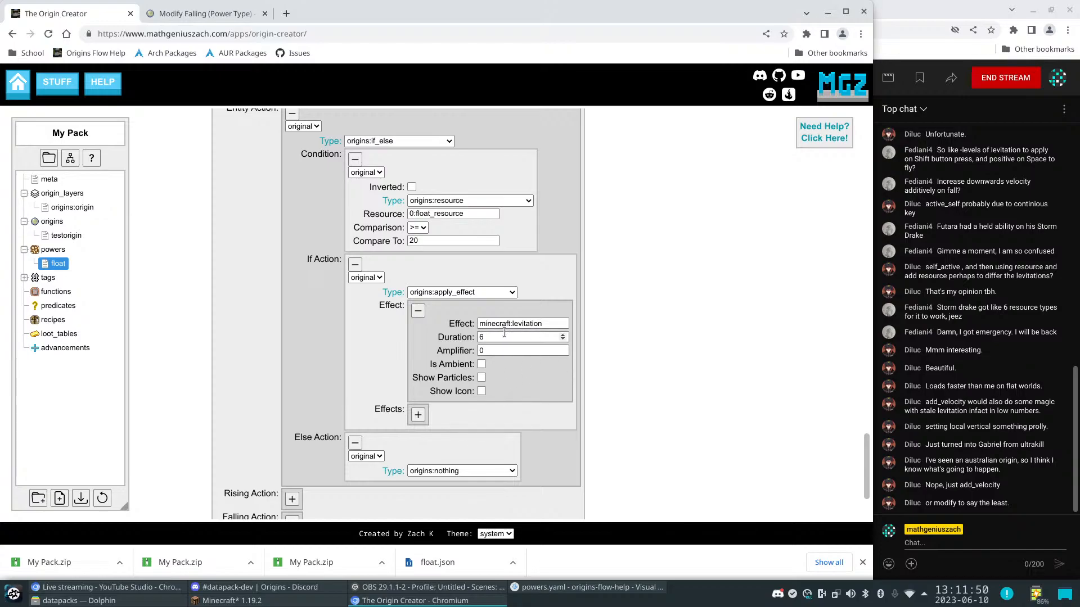
double_click(534, 351)
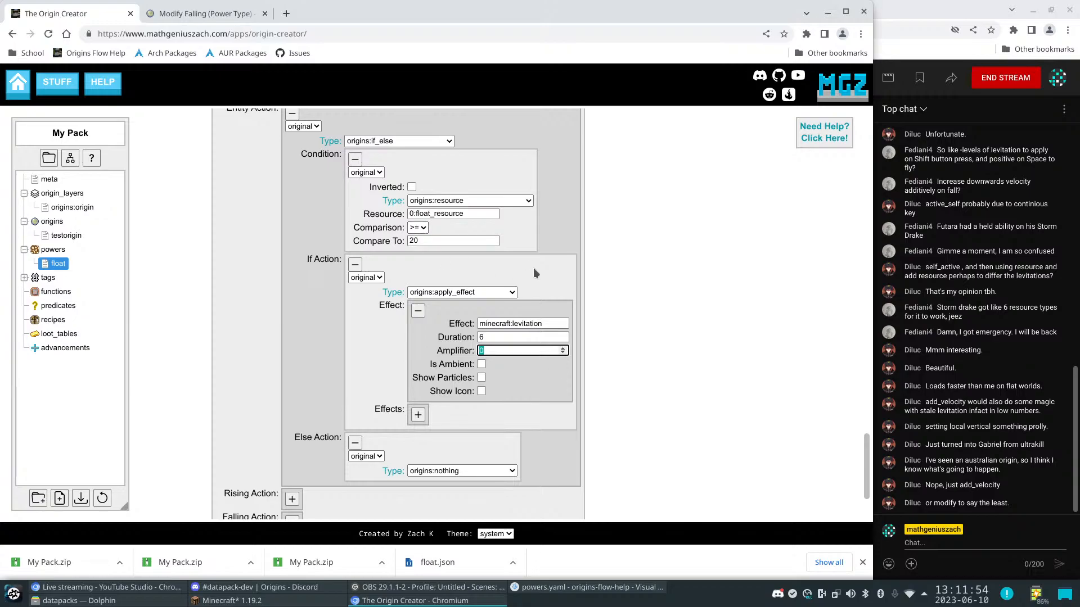
text(10)
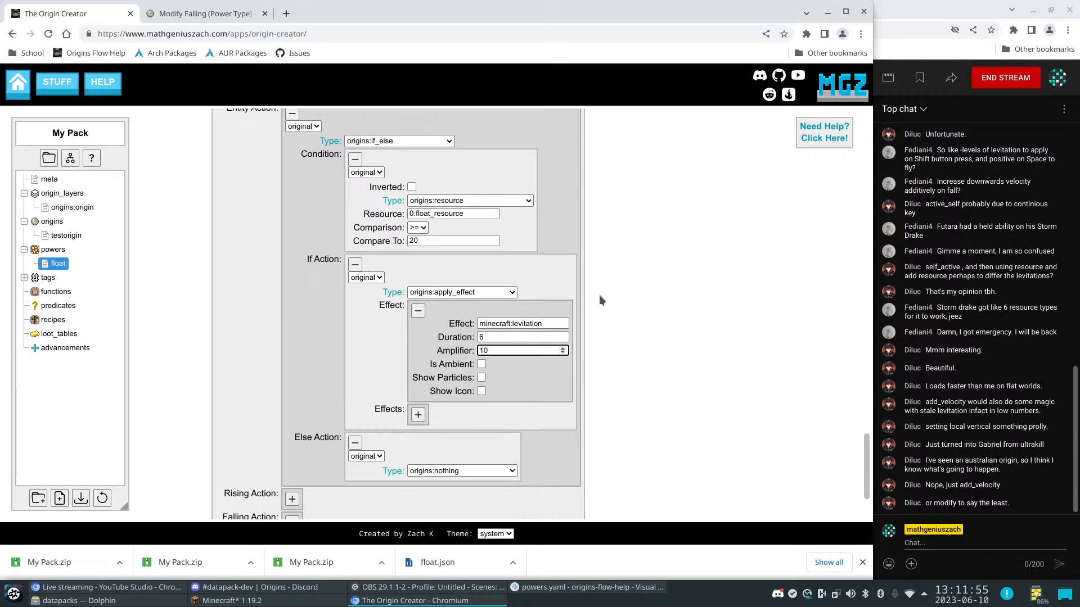
Copy the if action's levitation effect into the else action and set its amplifier to 5
click(446, 306)
key(ctrl+c)
key(ctrl+v)
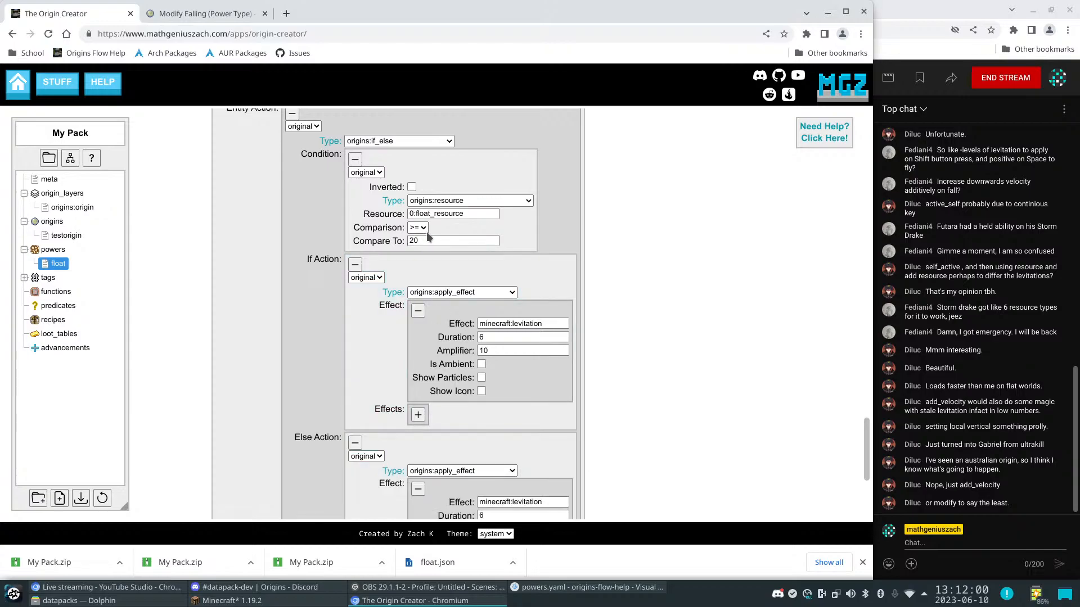
scroll(678, 416, down, 3)
double_click(482, 327)
text(5)
click(661, 344)
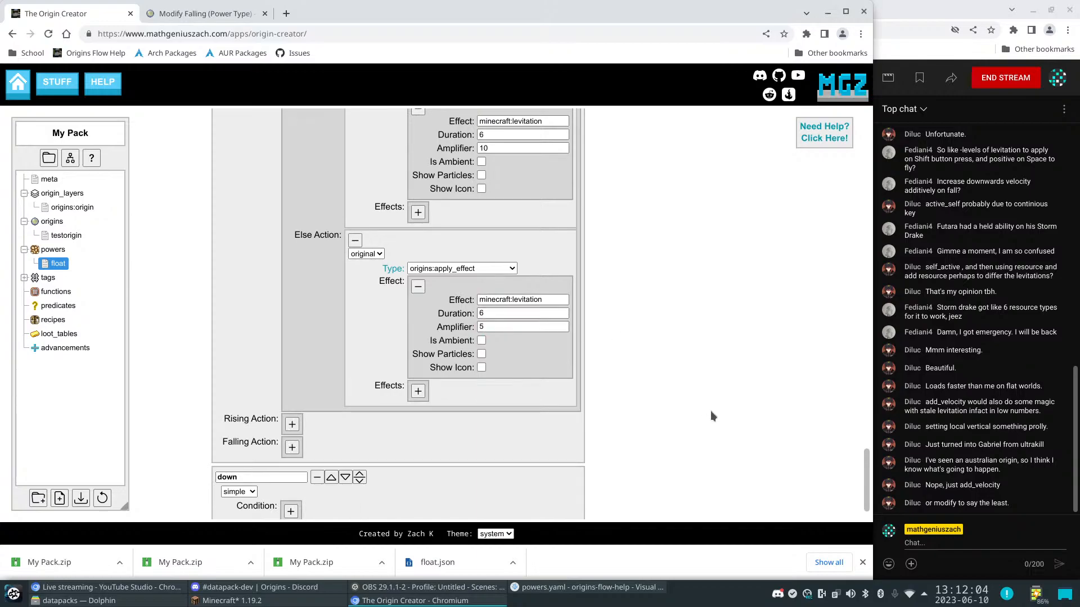
Copy the up sub-power's contents into the down sub-power and set its resource condition's comparison to <
scroll(709, 411, up, 5)
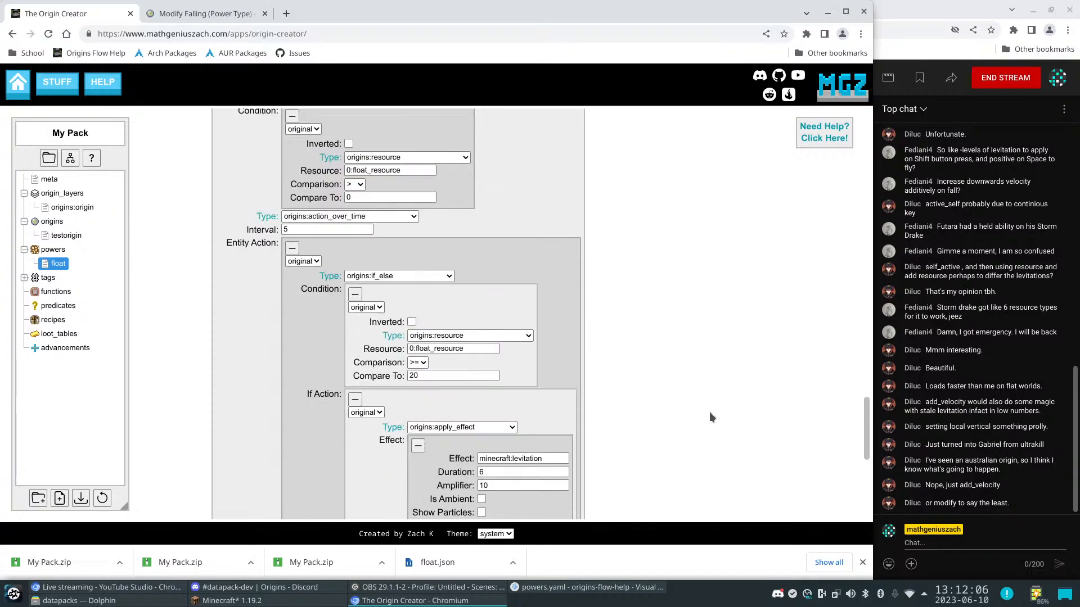
scroll(710, 416, up, 2)
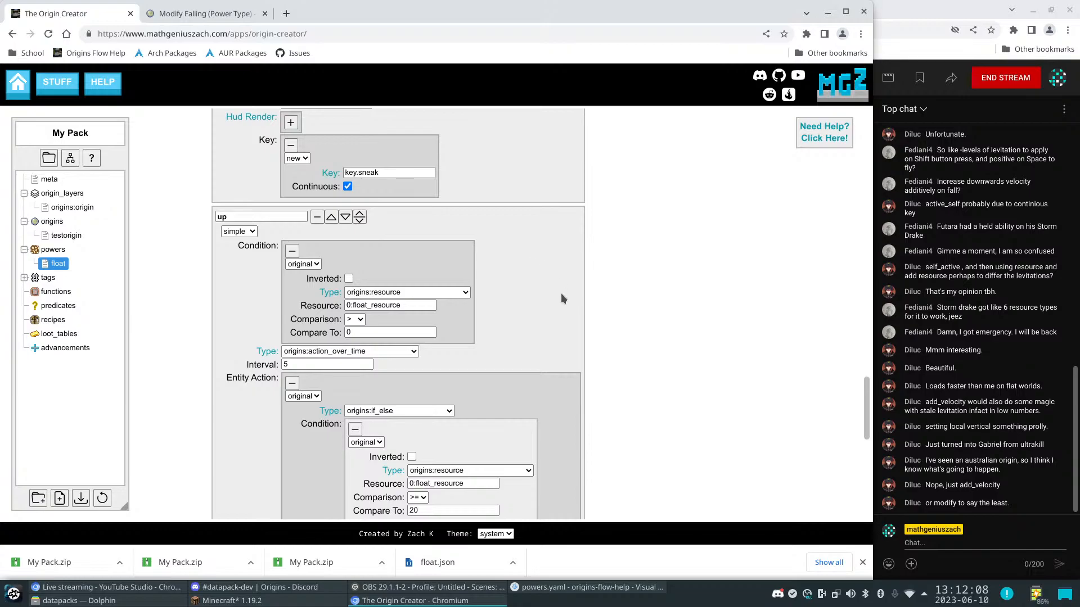
scroll(663, 388, down, 8)
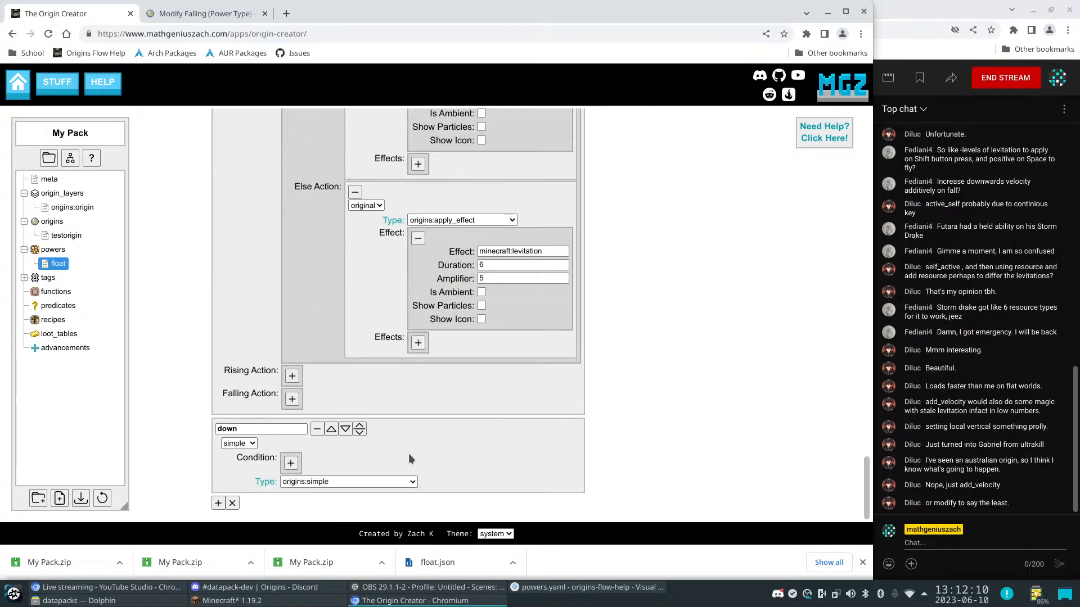
scroll(640, 443, down, 2)
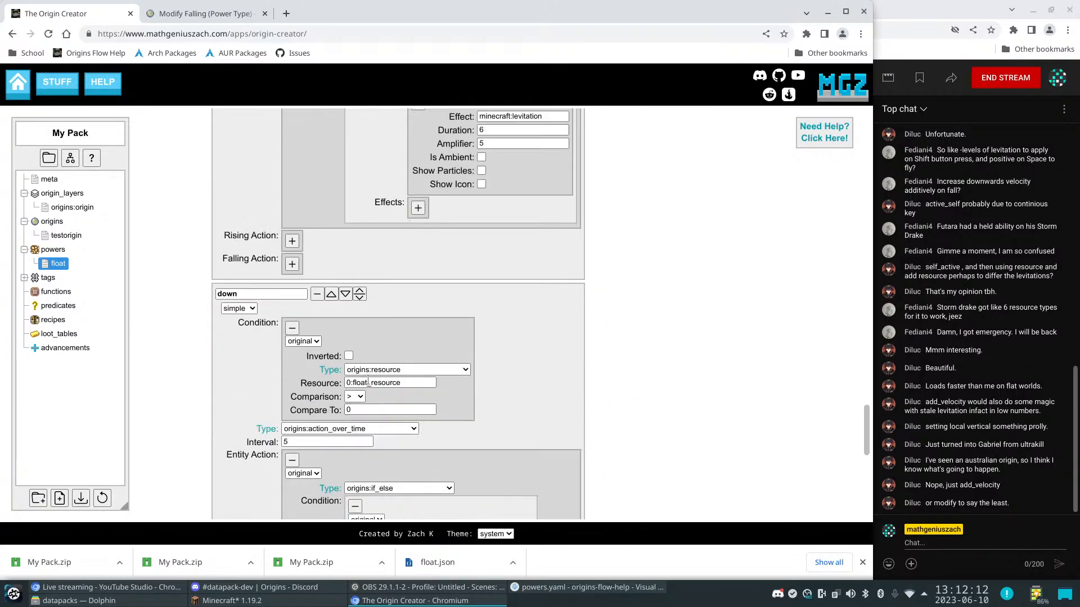
double_click(365, 409)
click(360, 397)
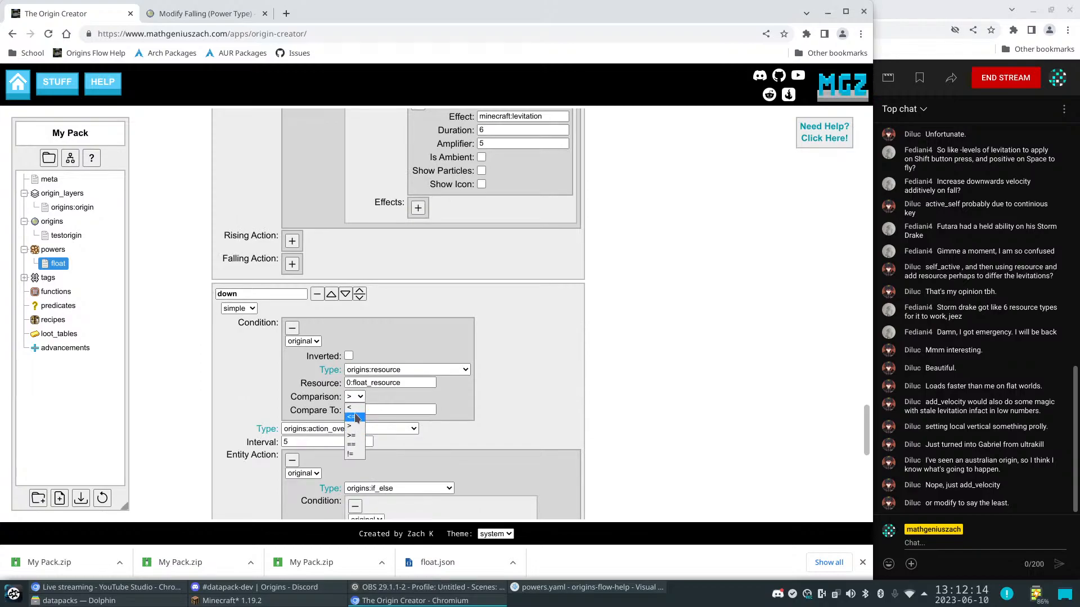
click(354, 410)
scroll(647, 419, down, 2)
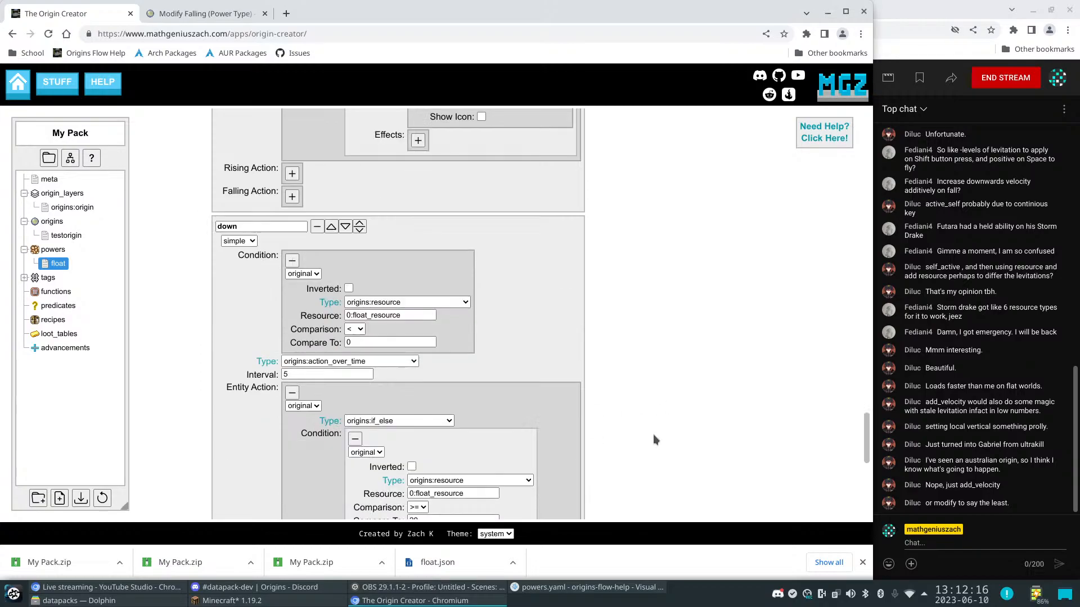
click(360, 297)
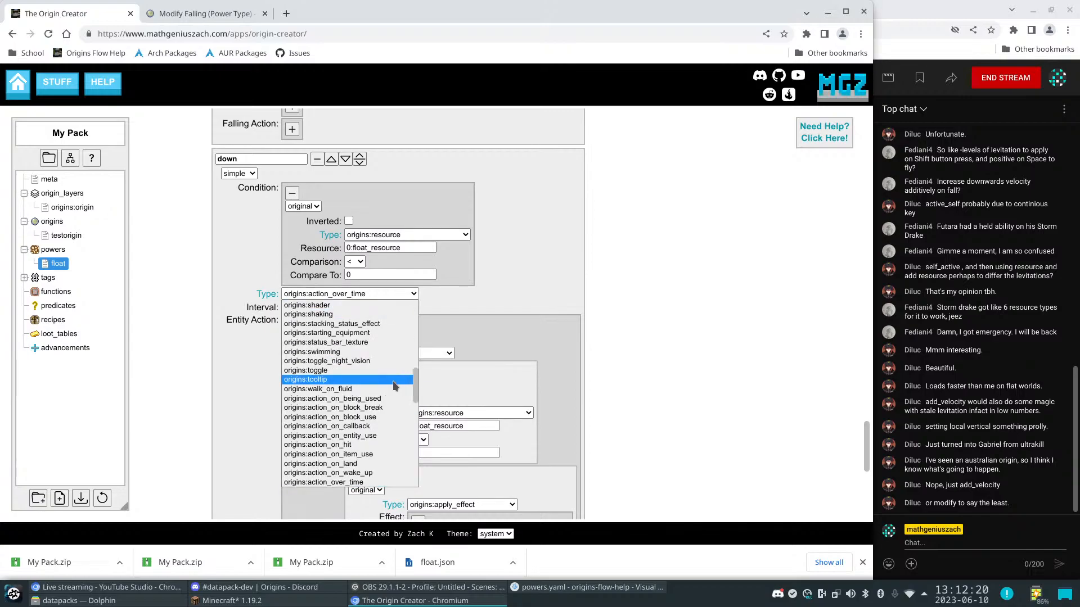
scroll(393, 381, up, 5)
scroll(393, 381, up, 3)
scroll(386, 383, down, 8)
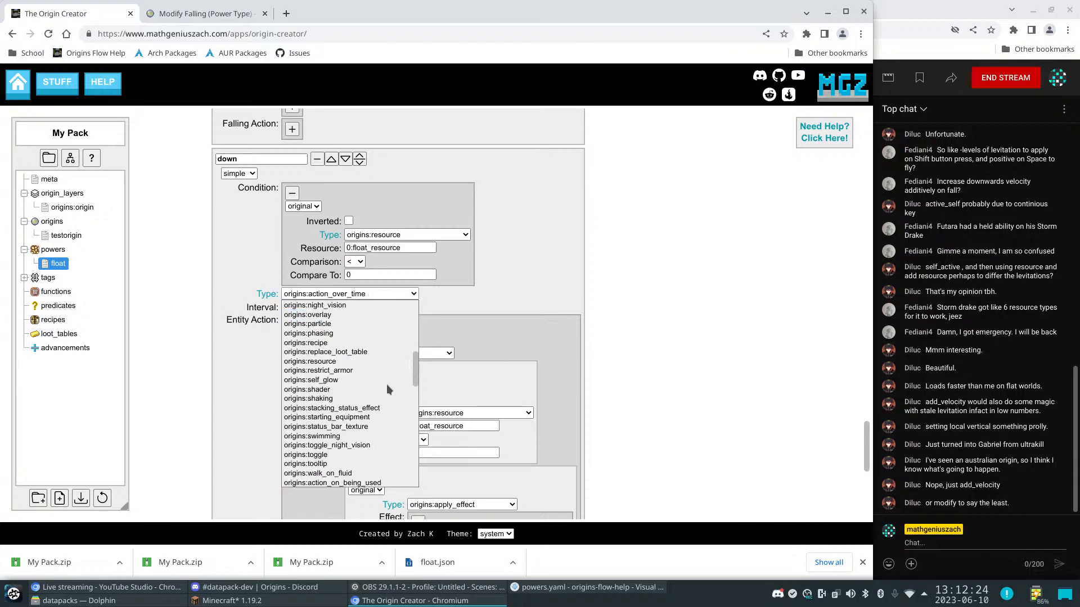
Rename the down sub-power to downslow and set its power type to origins:modify_falling
click(241, 160)
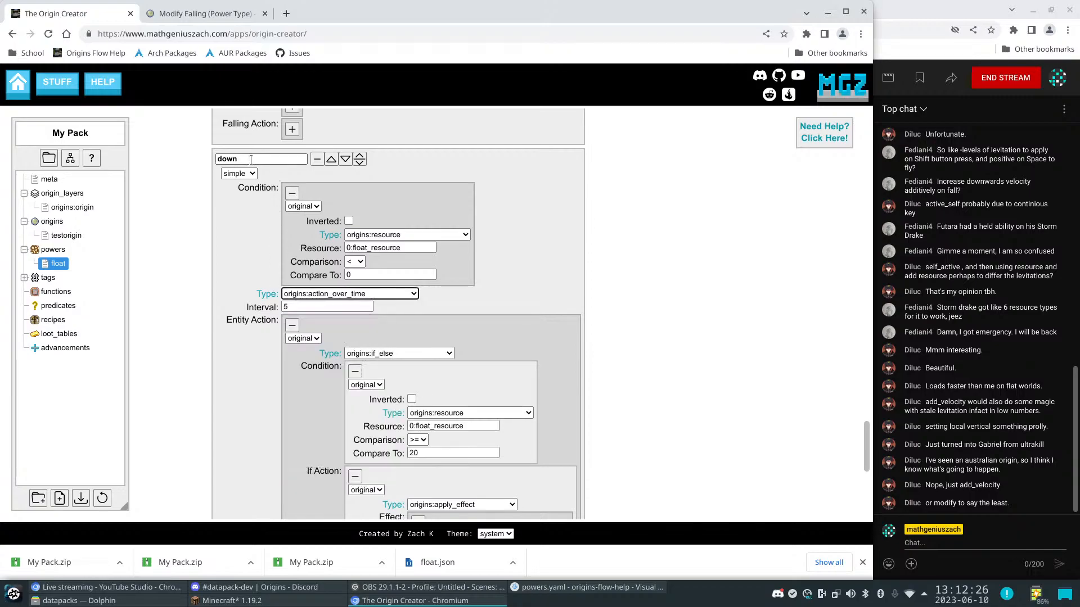
text(slow)
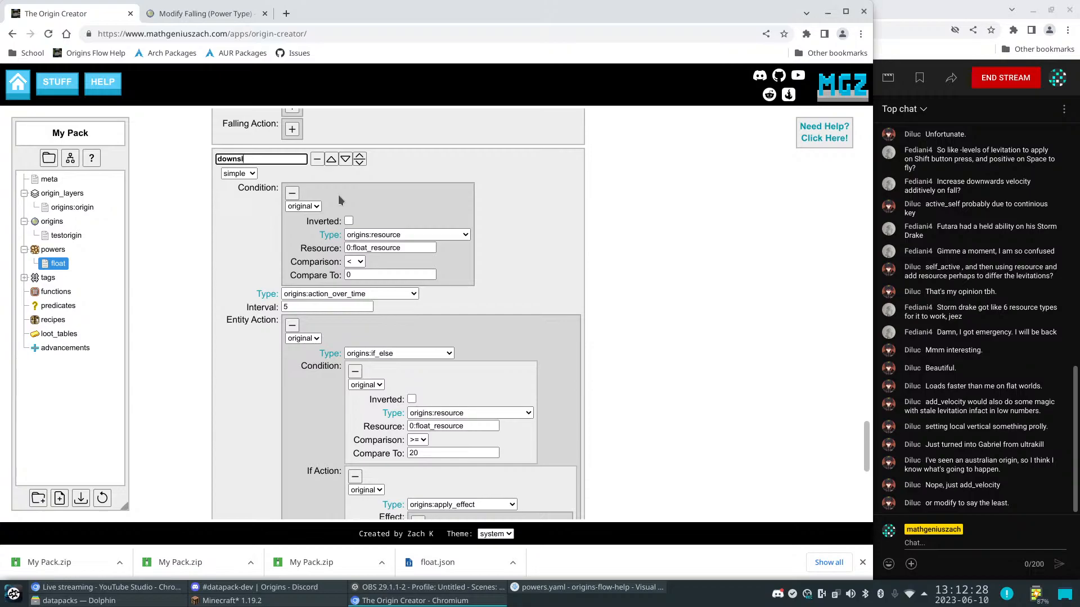
click(337, 295)
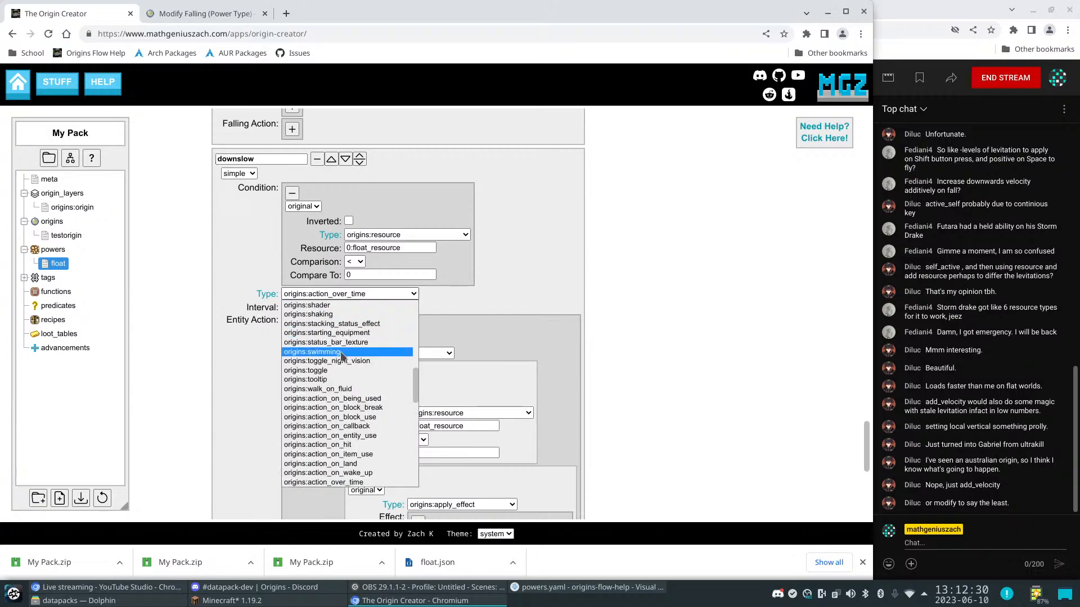
scroll(342, 356, up, 10)
scroll(342, 356, down, 8)
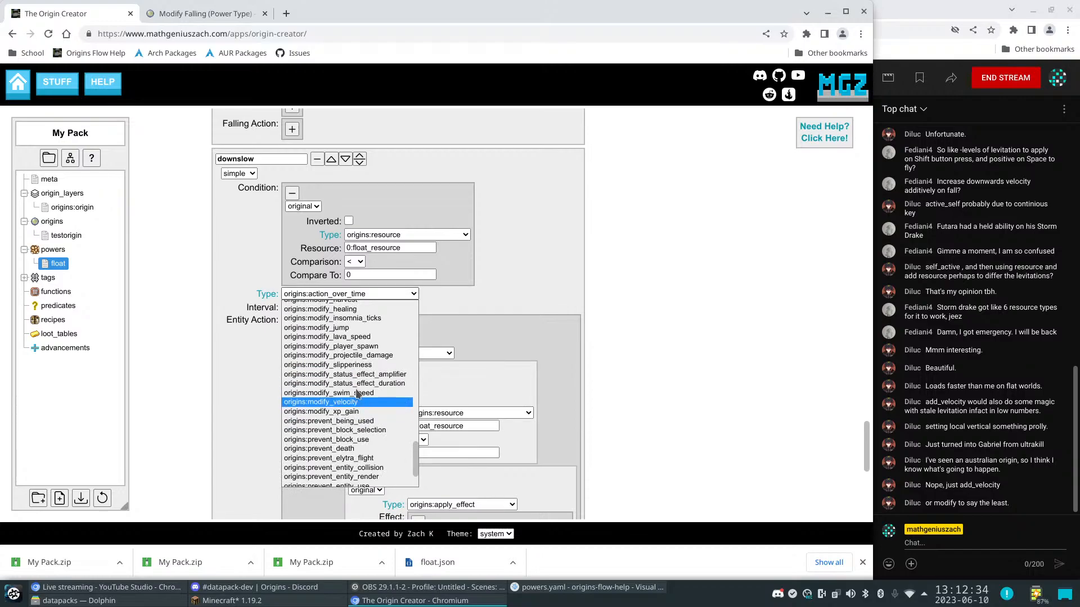
scroll(376, 382, up, 2)
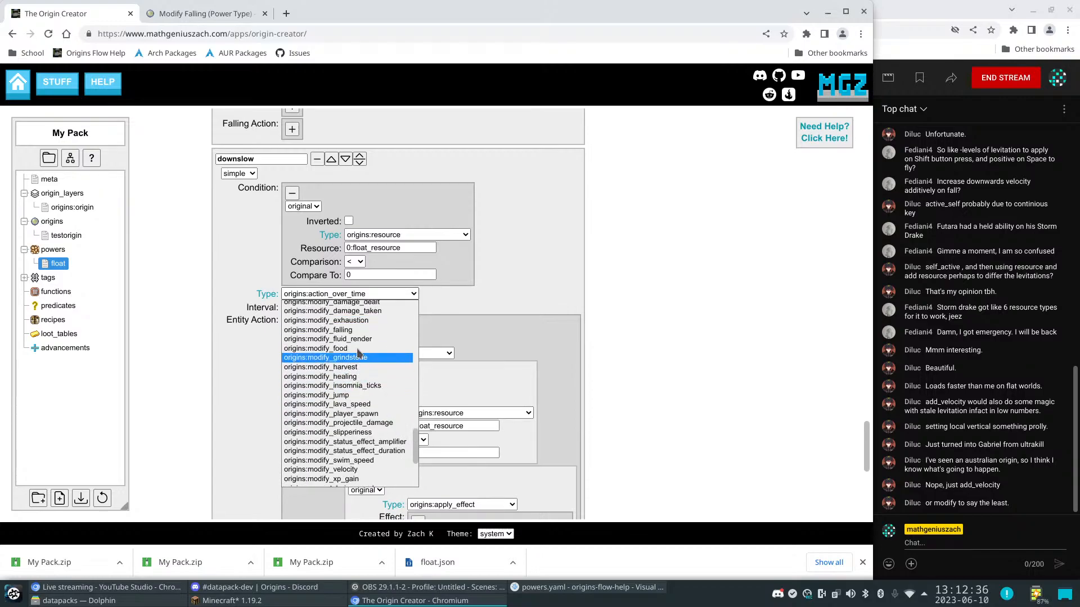
click(326, 330)
click(675, 388)
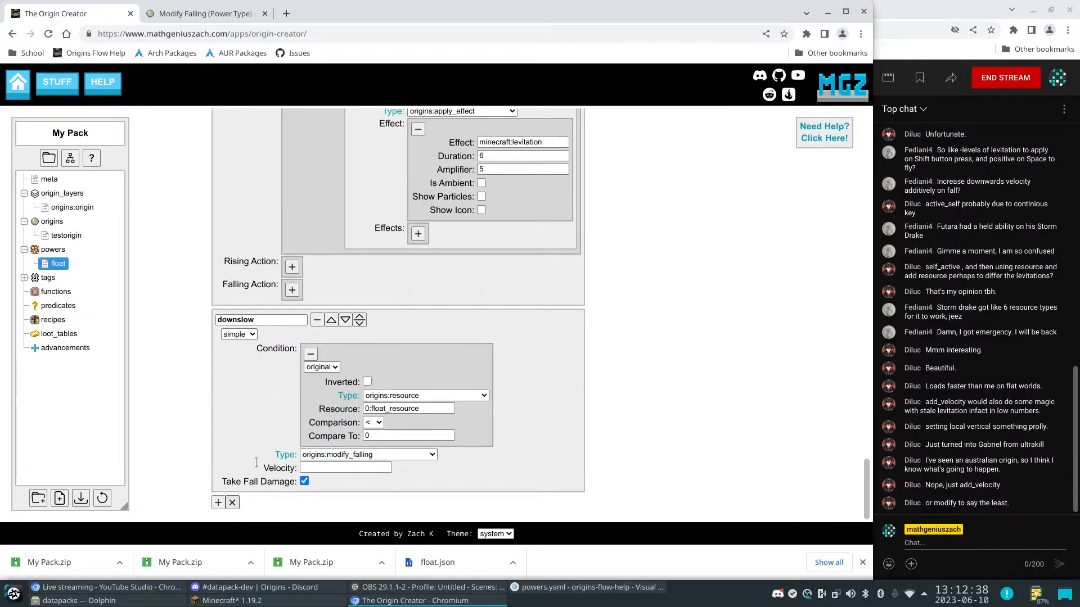
Add a sub-power named downfast containing a copy of the downslow settings
click(219, 502)
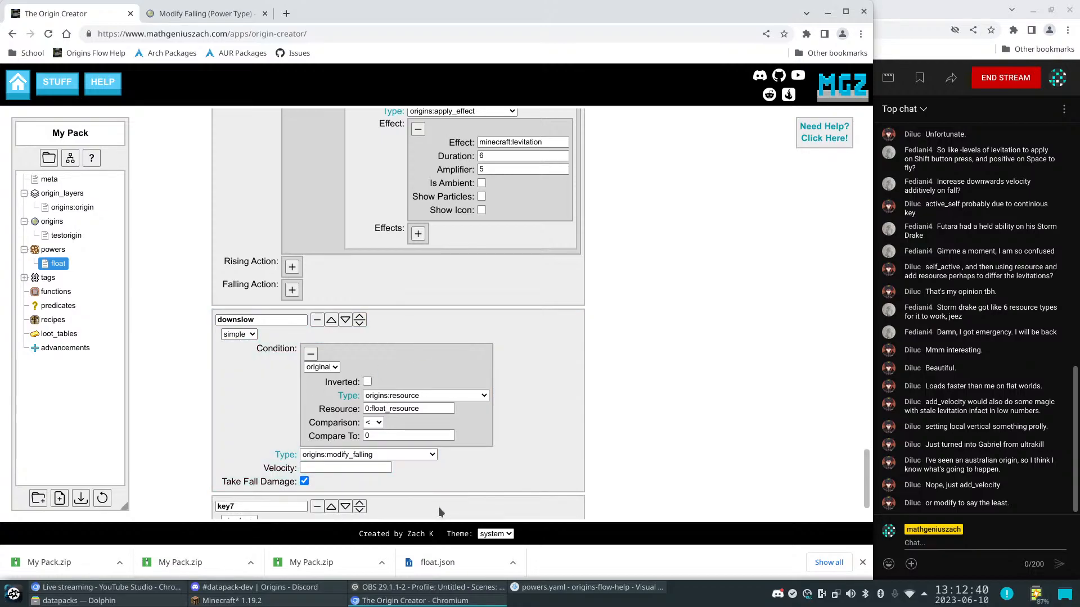
scroll(478, 469, down, 3)
double_click(257, 320)
text(downfast)
click(733, 313)
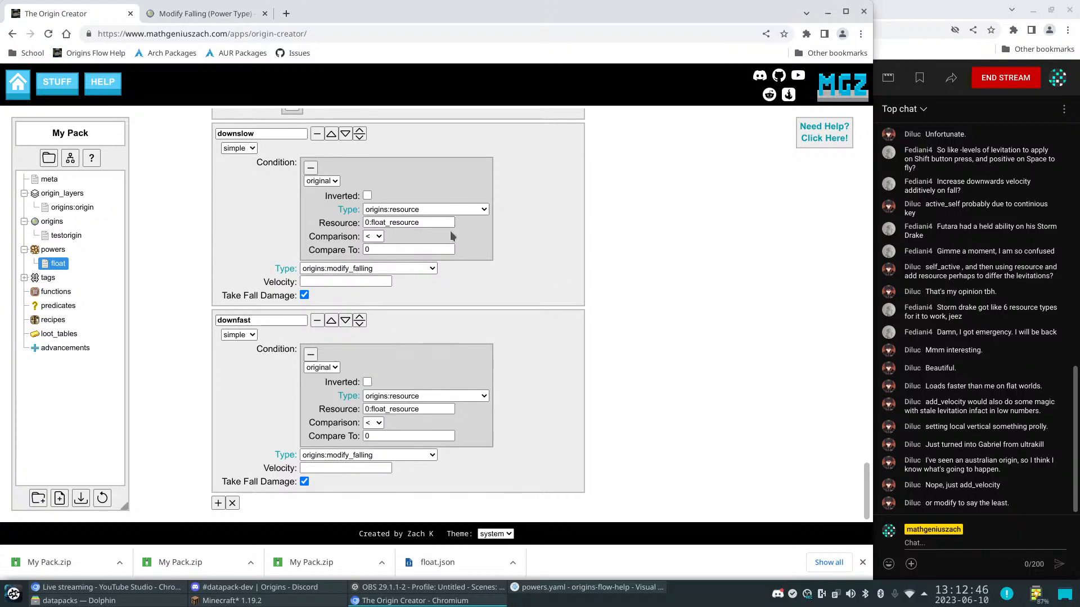
Set the downfast condition to compare the float resource as <= -20
click(374, 423)
click(370, 445)
click(386, 436)
text(-20)
click(528, 422)
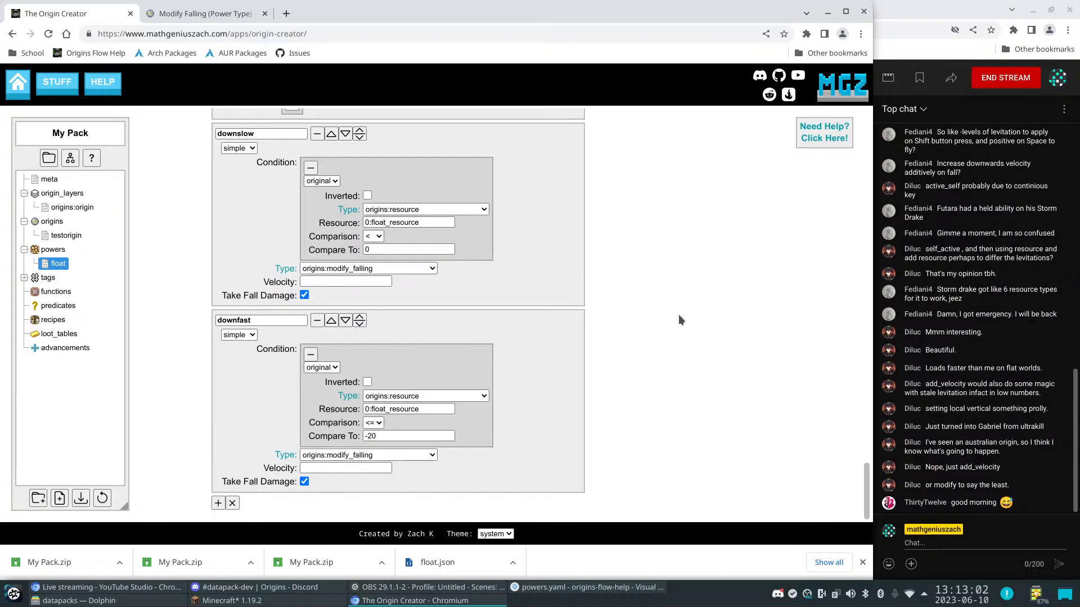
scroll(667, 314, up, 10)
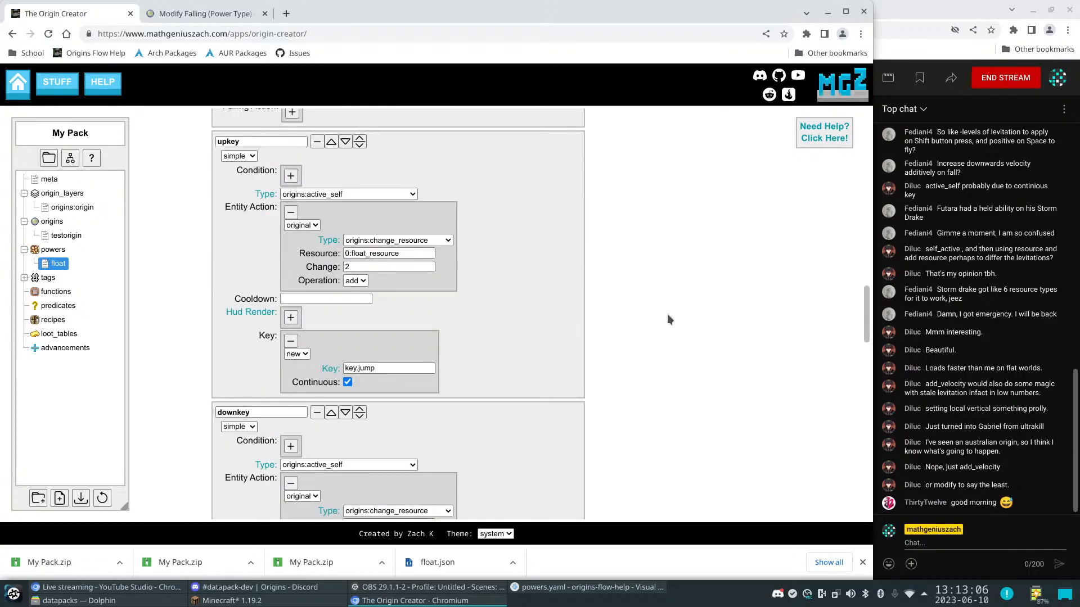
scroll(667, 314, down, 7)
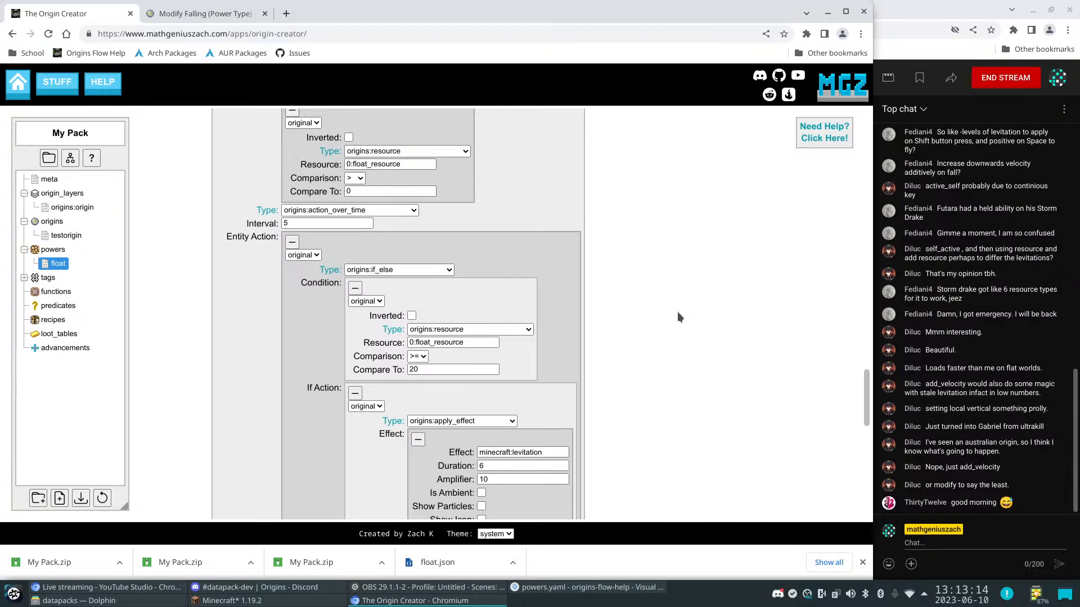
scroll(677, 316, down, 15)
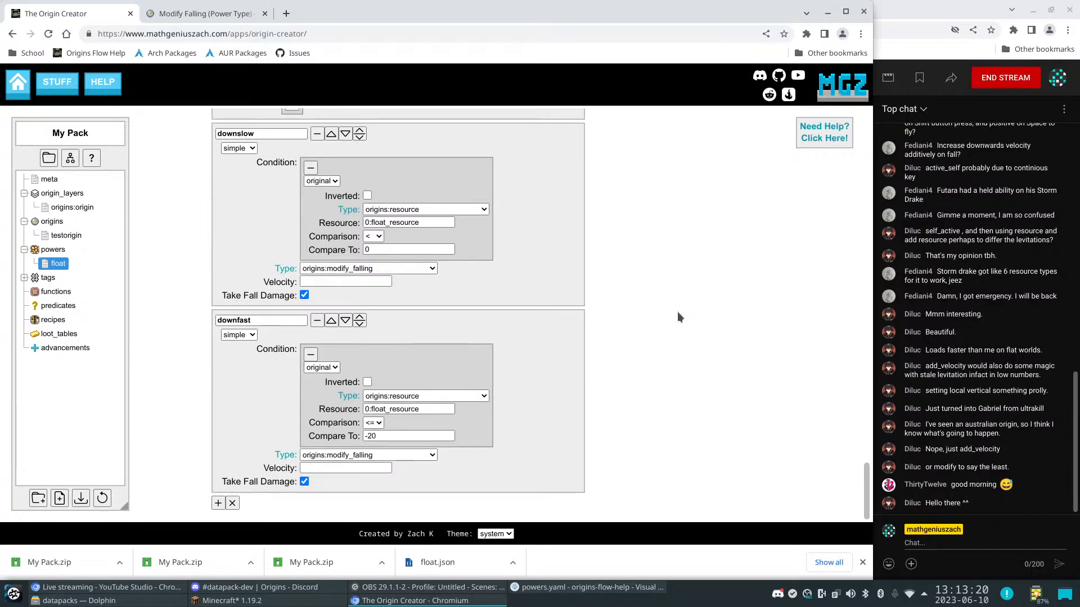
scroll(303, 388, up, 2)
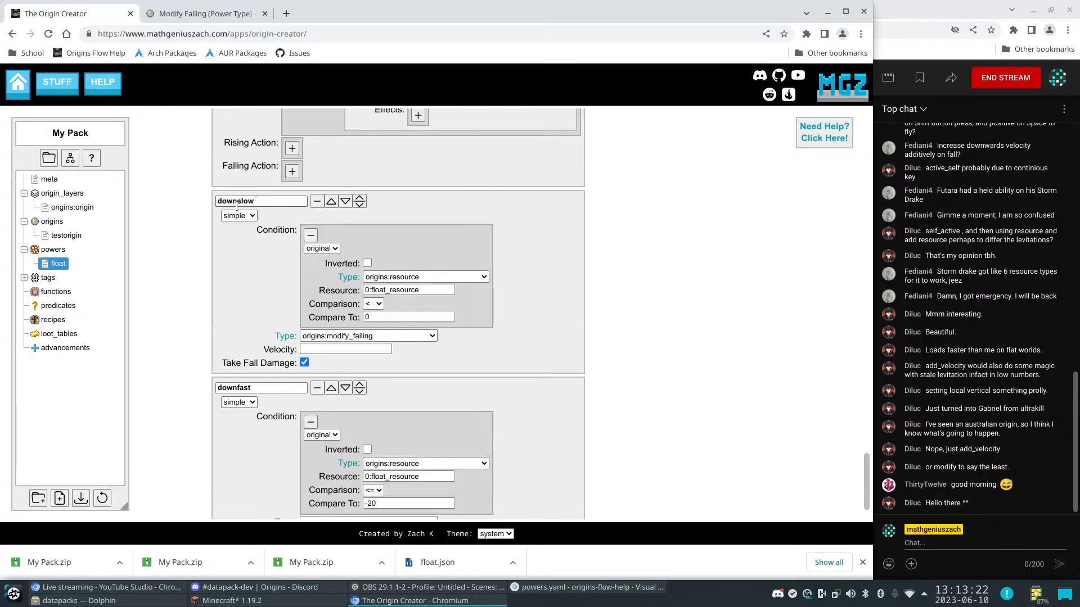
scroll(288, 399, down, 2)
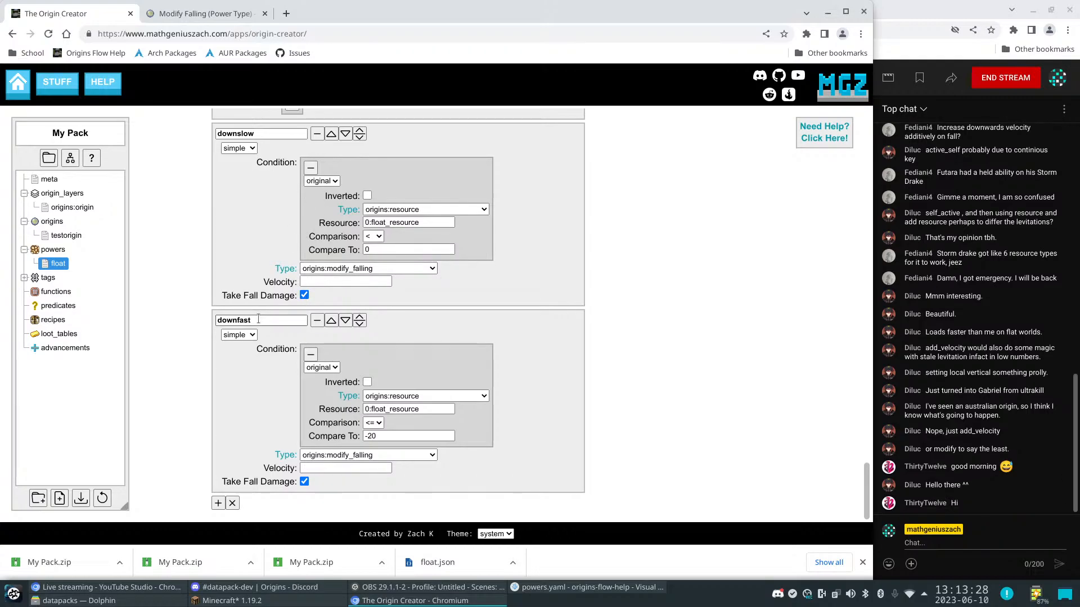
Add a sub-power named freeze and copy the downfast resource condition into it
click(218, 504)
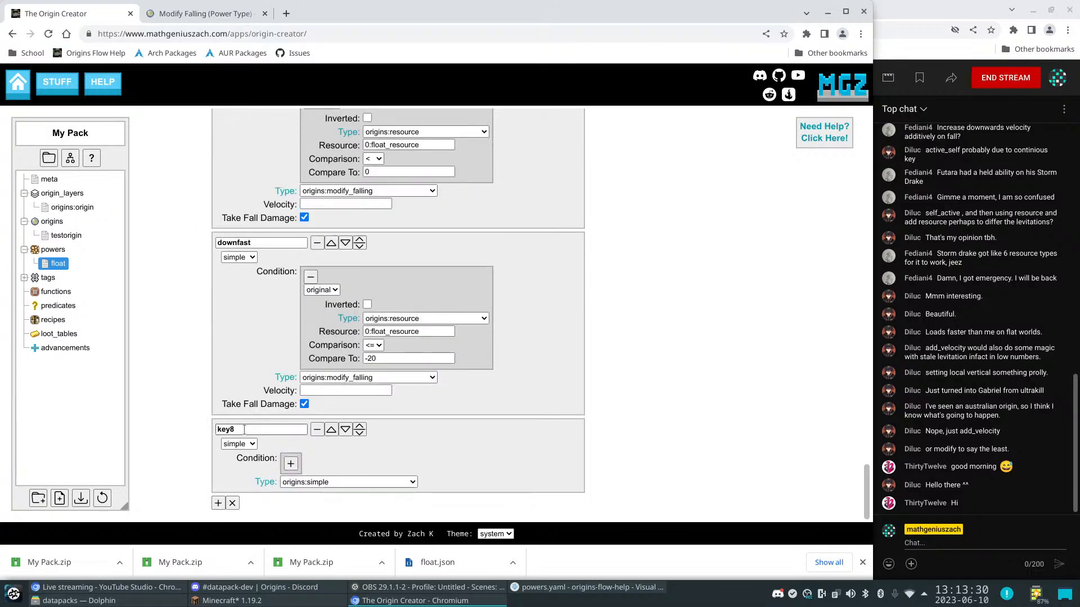
text(freeze)
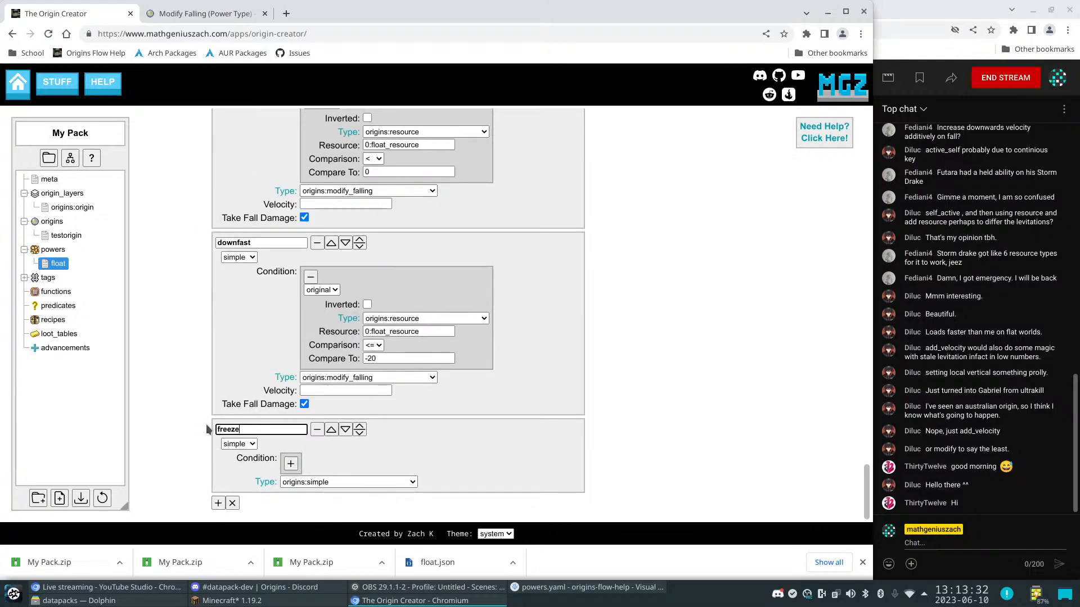
click(415, 331)
click(299, 462)
key(ctrl+v)
scroll(404, 450, down, 2)
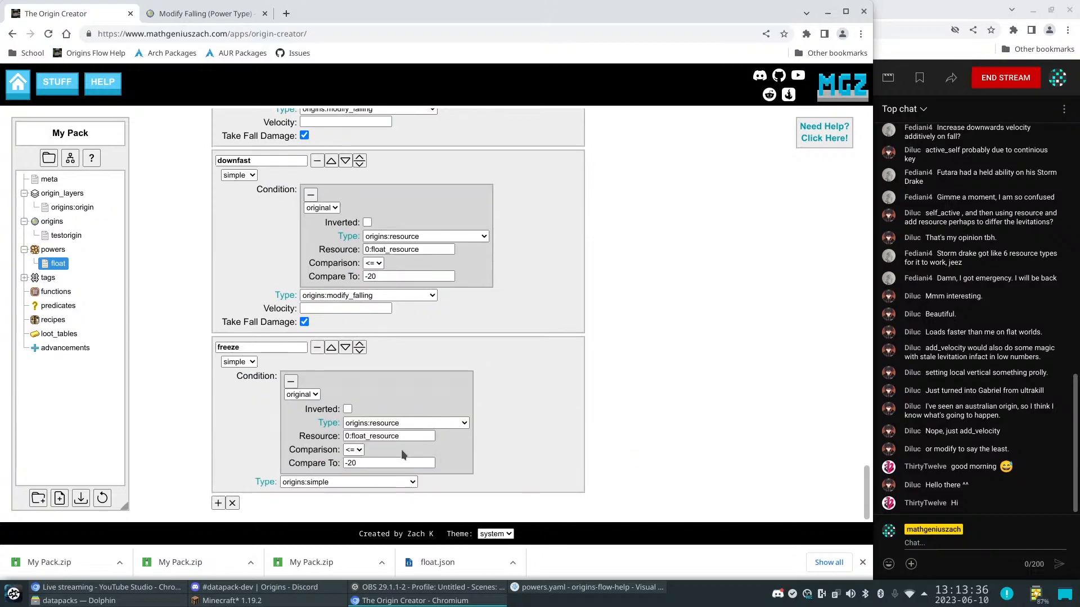
Set the freeze condition to compare the float resource as == 0
click(357, 451)
click(357, 498)
double_click(360, 467)
text(0)
click(689, 461)
Set the freeze sub-power's type to origins:modify_falling with velocity 0
click(350, 484)
scroll(380, 412, down, 10)
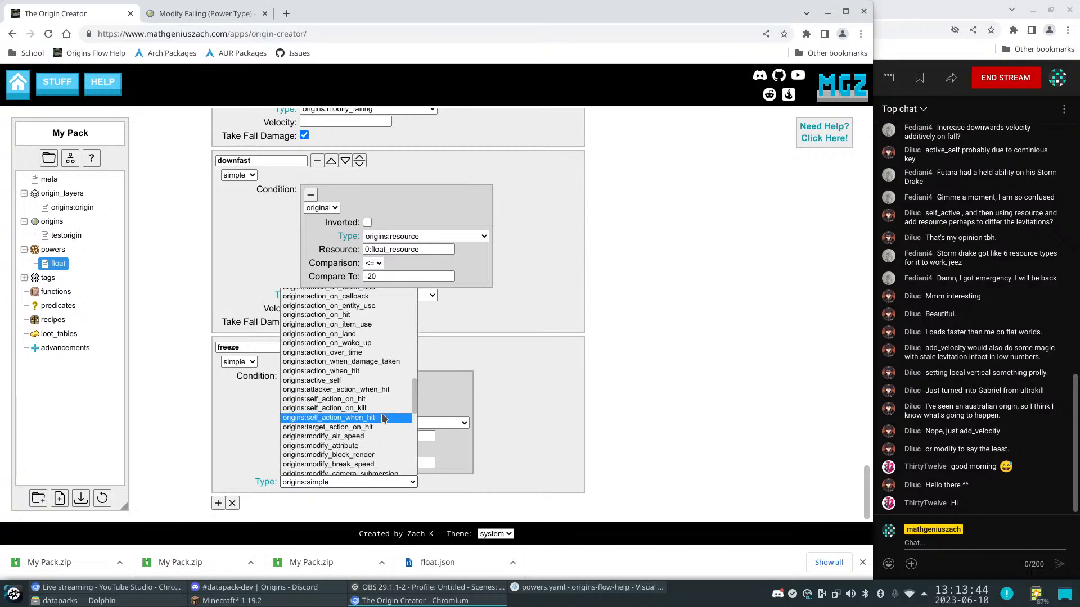
scroll(379, 406, up, 3)
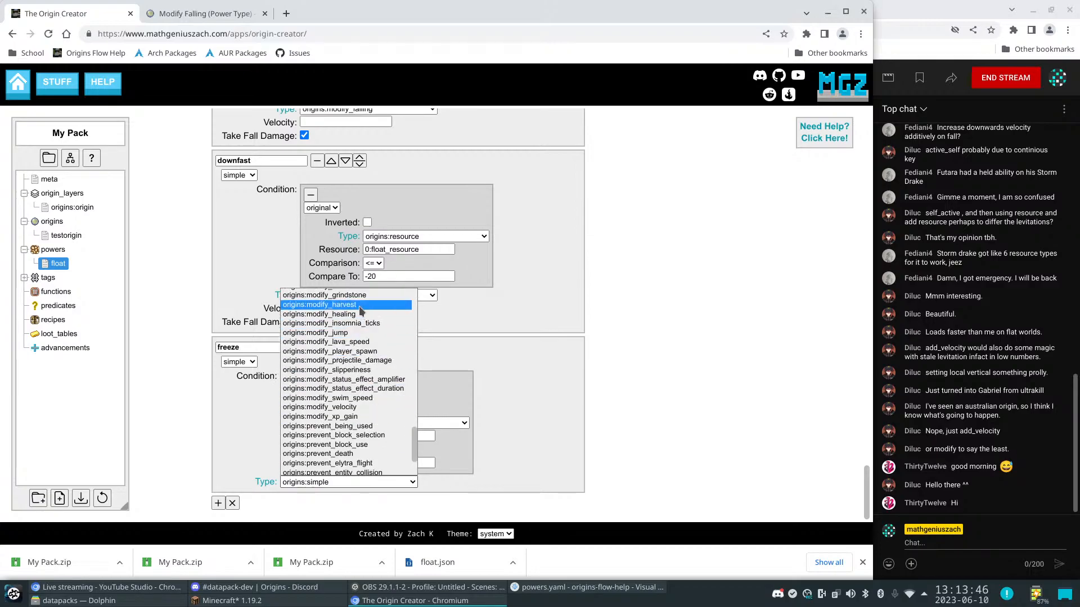
scroll(363, 354, up, 3)
click(360, 338)
click(330, 485)
click(331, 493)
click(329, 493)
text(0)
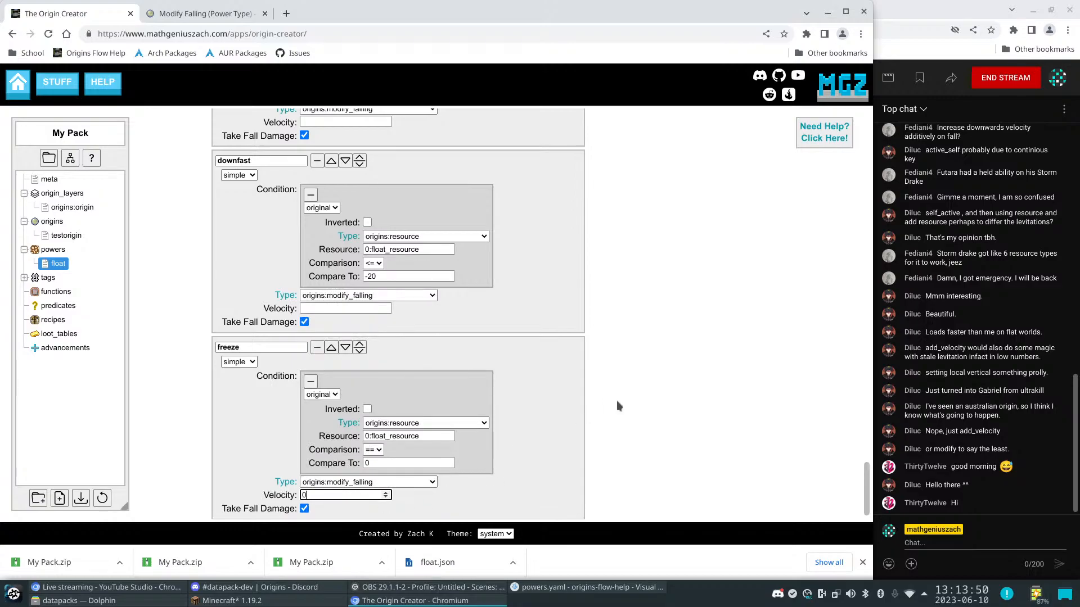
Disable taking fall damage for the freeze, downfast and downslow sub-powers
click(304, 508)
click(304, 322)
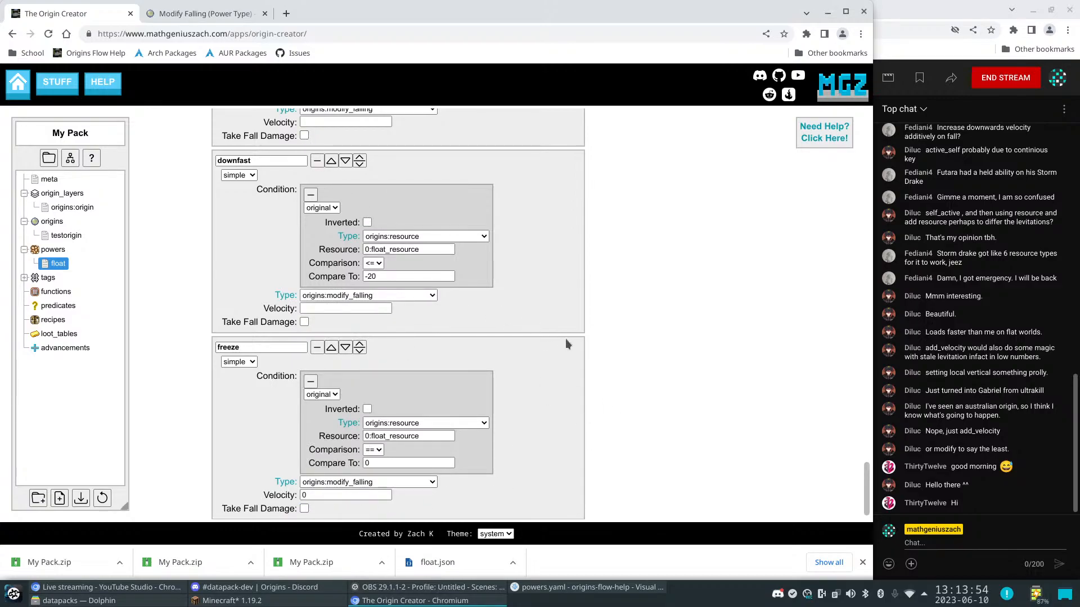
scroll(626, 350, up, 2)
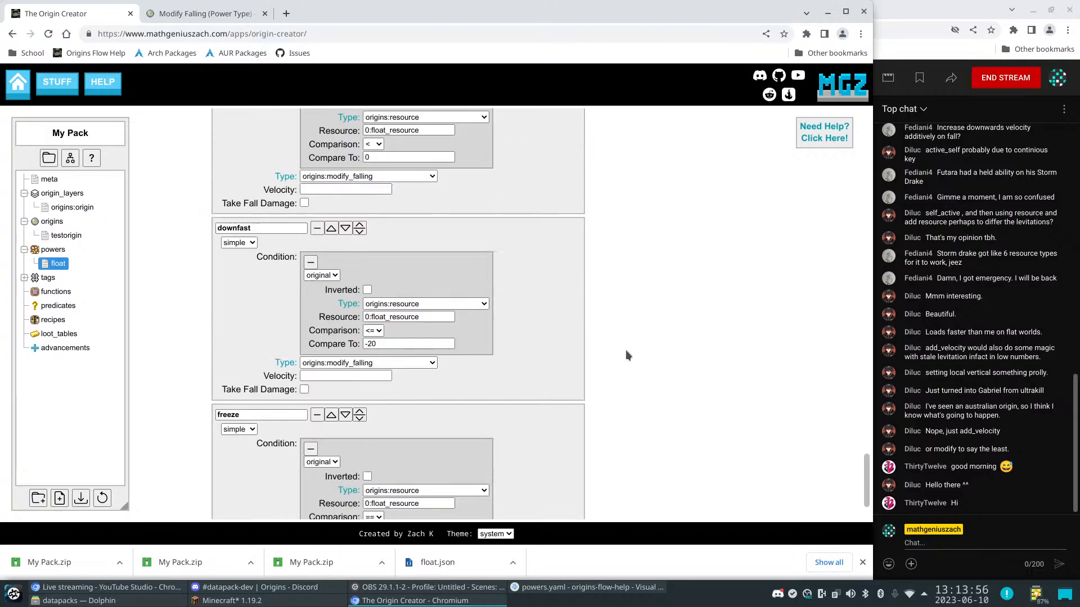
scroll(626, 350, up, 2)
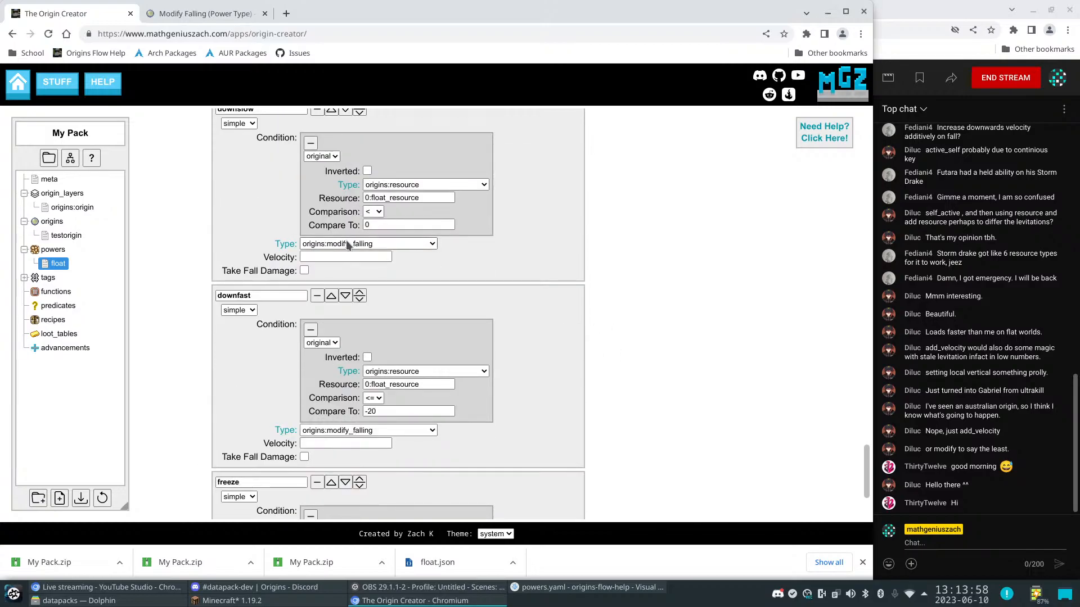
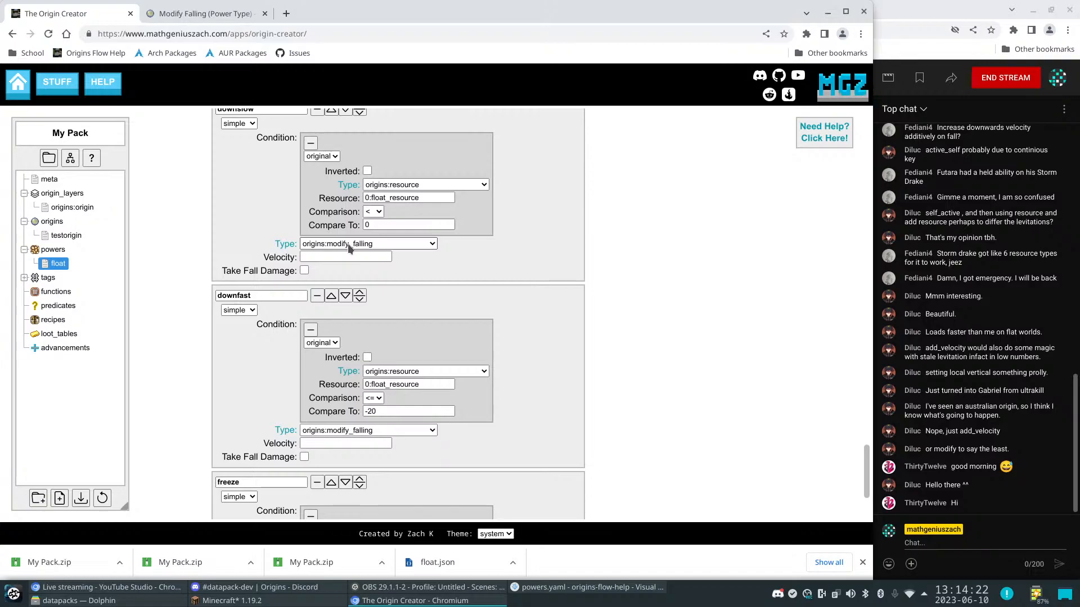
scroll(349, 248, down, 3)
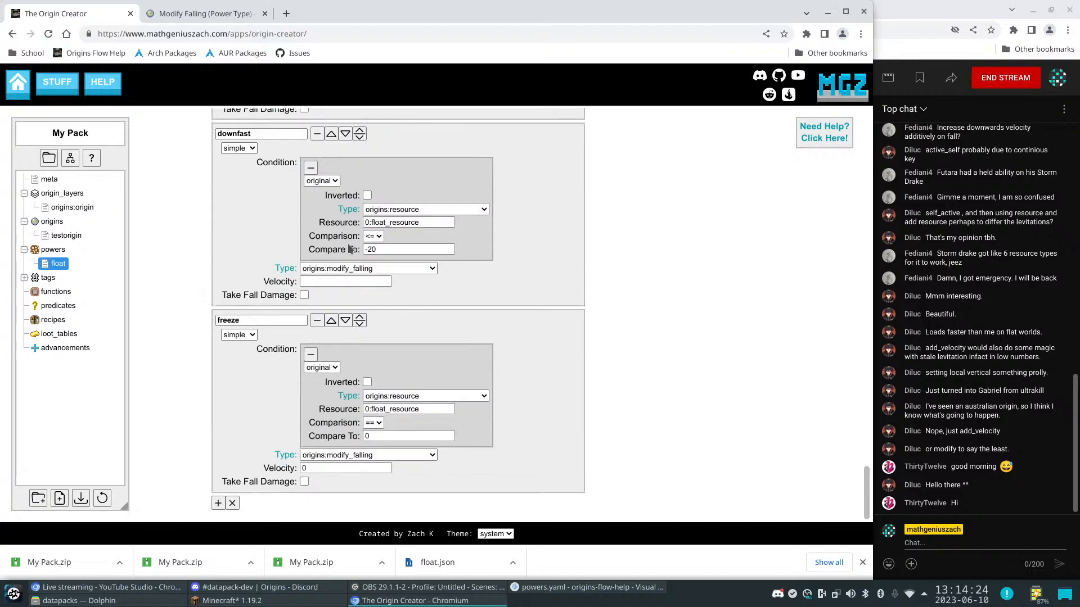
click(366, 437)
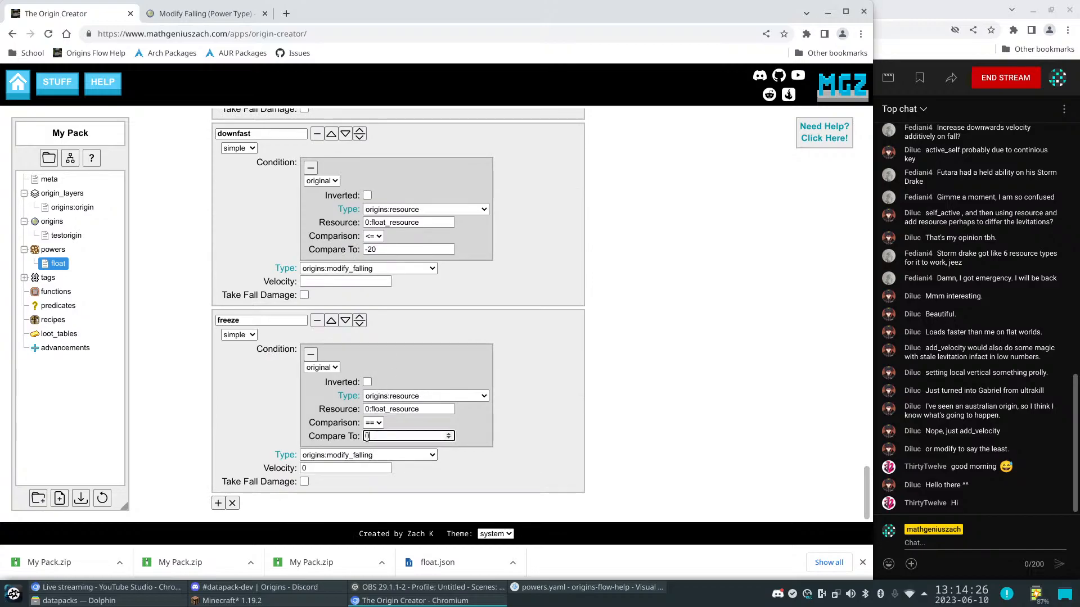
click(665, 386)
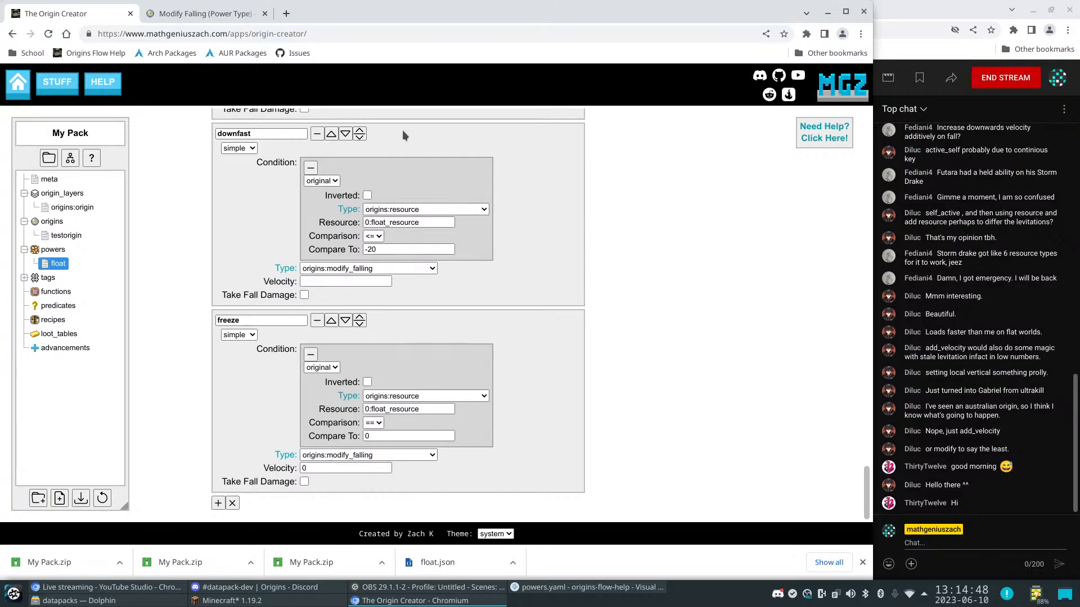
Set the modify_falling velocity to 0.5 for the downslow sub-power and 1 for the downfast sub-power
scroll(406, 166, up, 5)
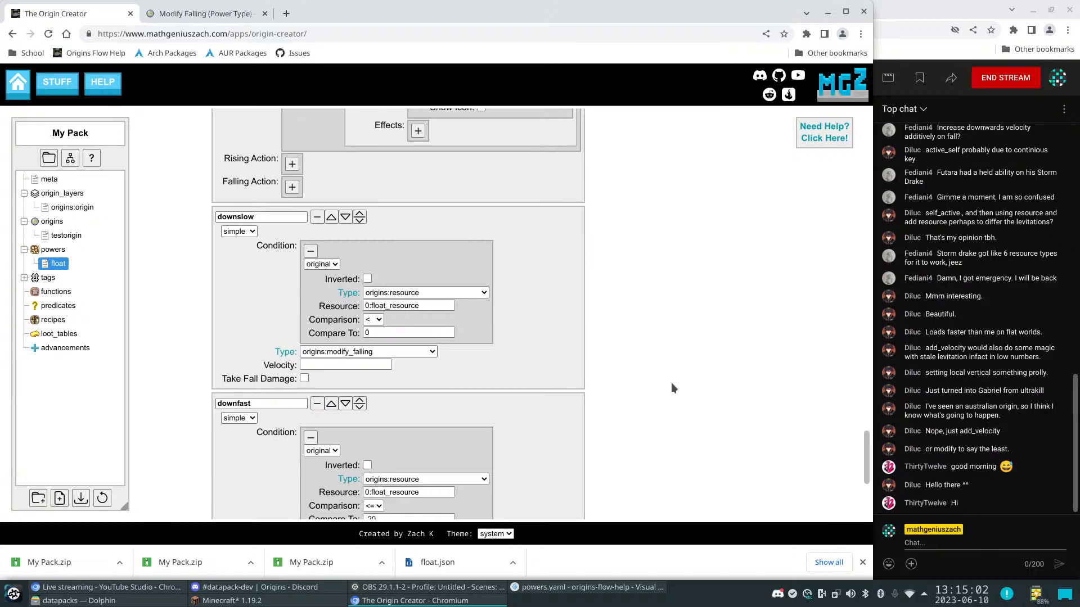
scroll(666, 400, down, 2)
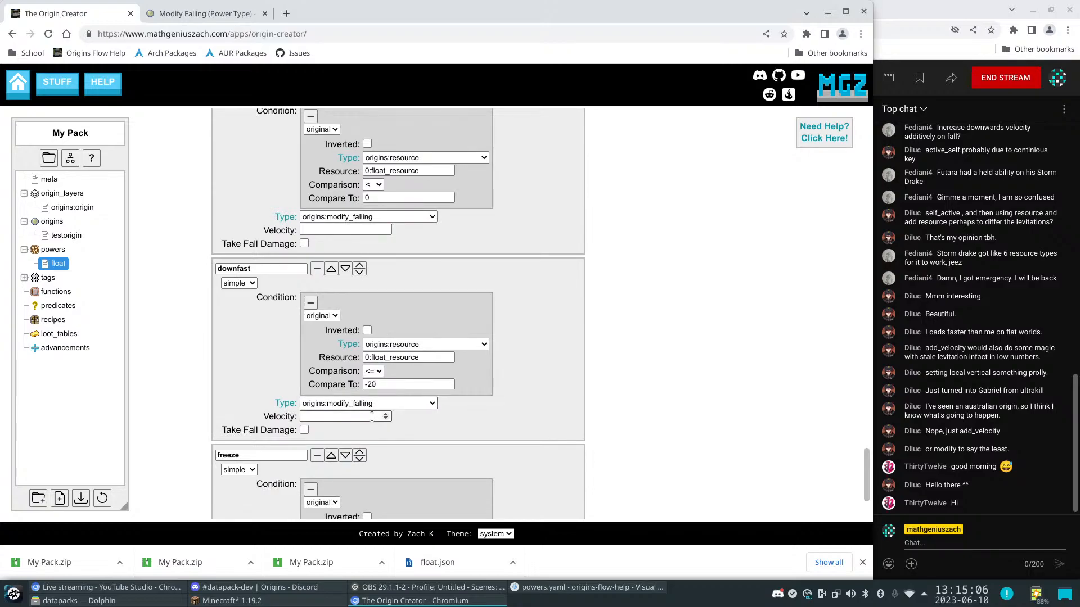
click(345, 230)
text(0.5)
click(653, 229)
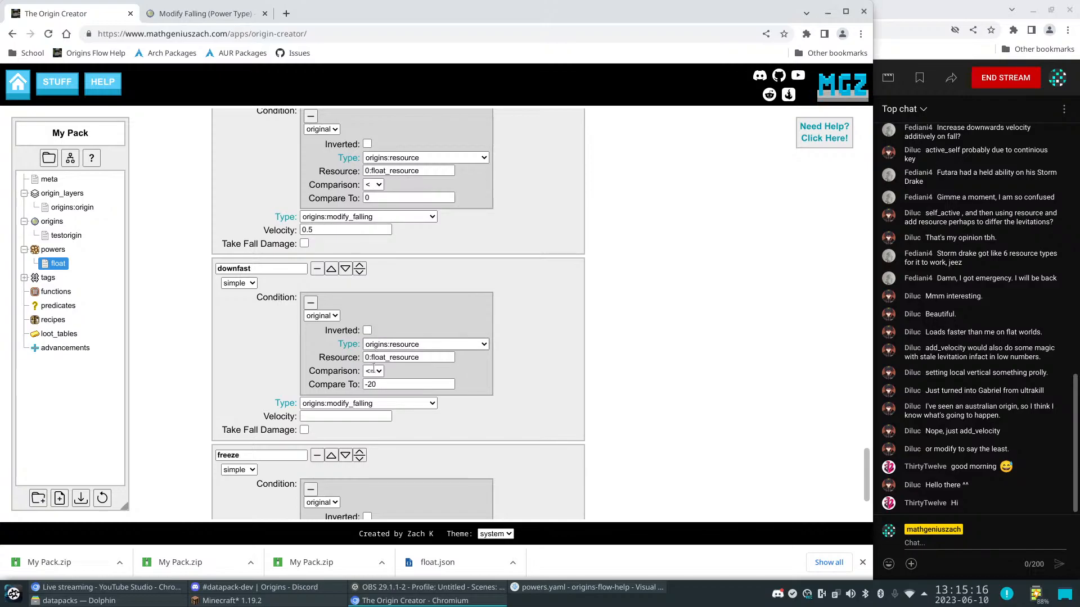
click(341, 417)
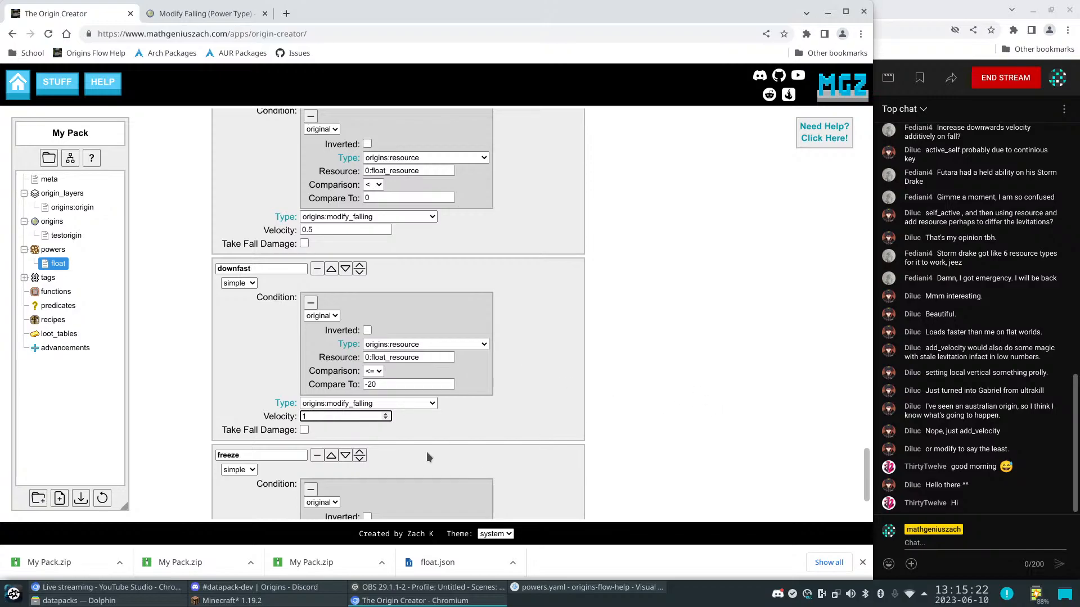
click(633, 407)
scroll(616, 321, down, 2)
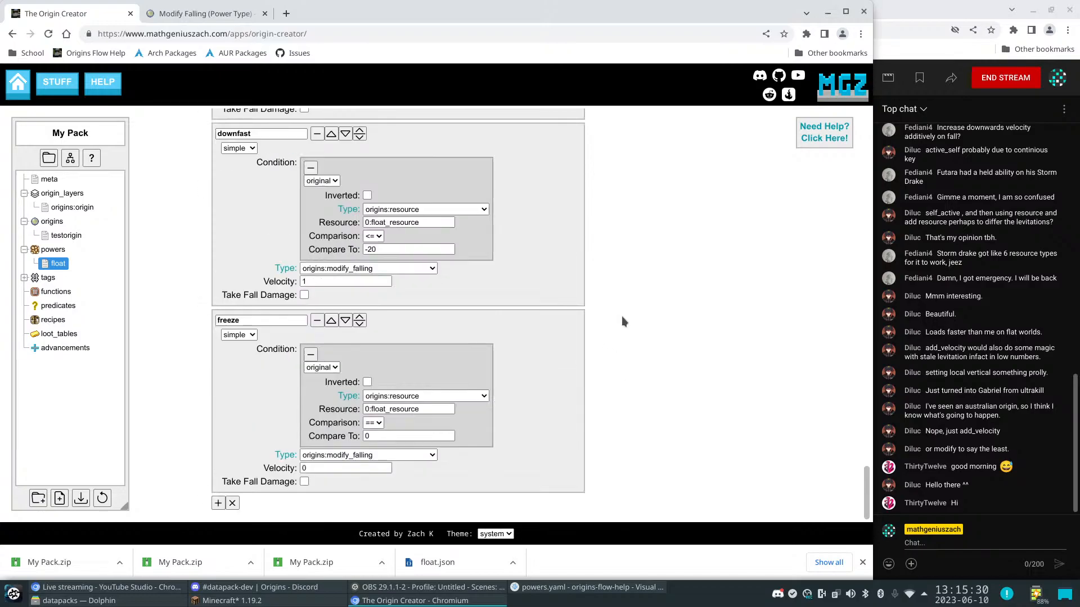
Add a sub-power named slowfalling after freeze with the type origins:action_over_time
scroll(623, 319, up, 3)
scroll(623, 320, down, 5)
scroll(623, 320, up, 5)
scroll(623, 319, down, 3)
click(218, 502)
text(slowfalling)
click(314, 482)
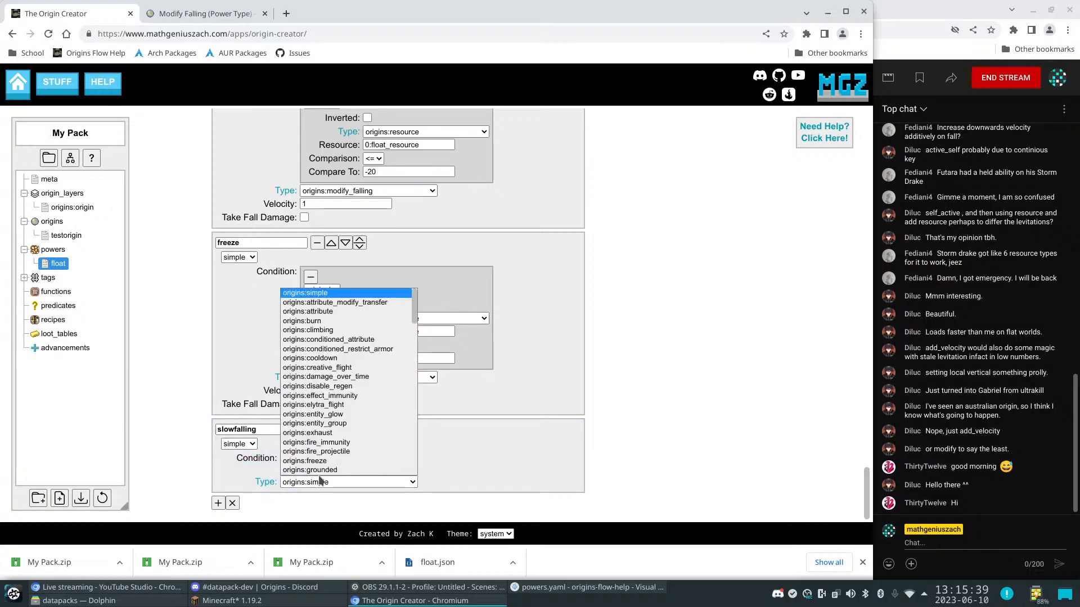
scroll(347, 381, down, 8)
scroll(346, 381, down, 3)
click(347, 372)
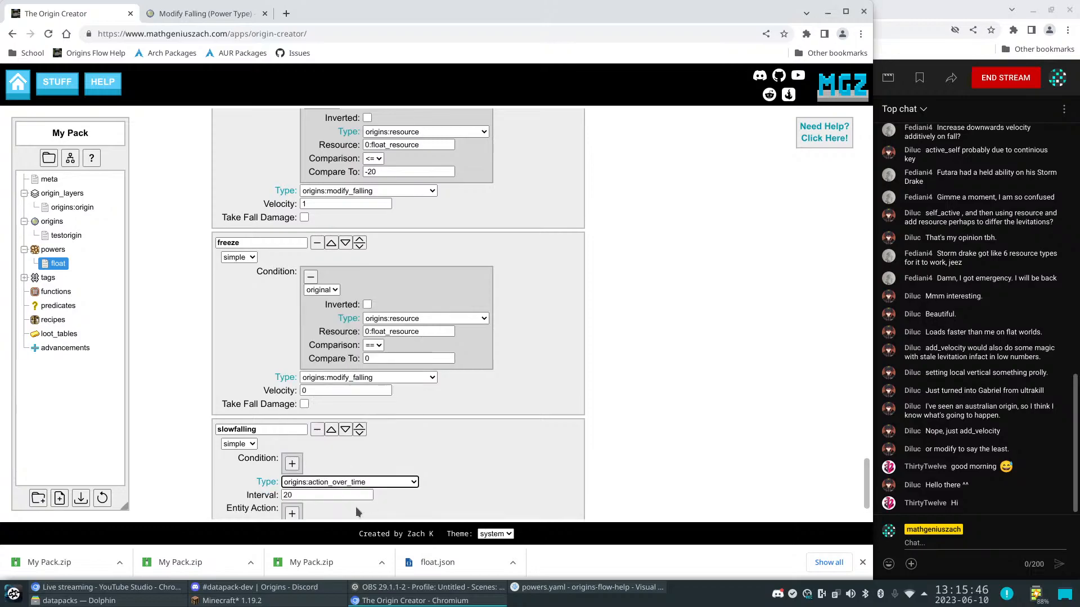
Set the slowfalling interval to 5 and give it an origins:apply_effect entity action
scroll(361, 450, down, 2)
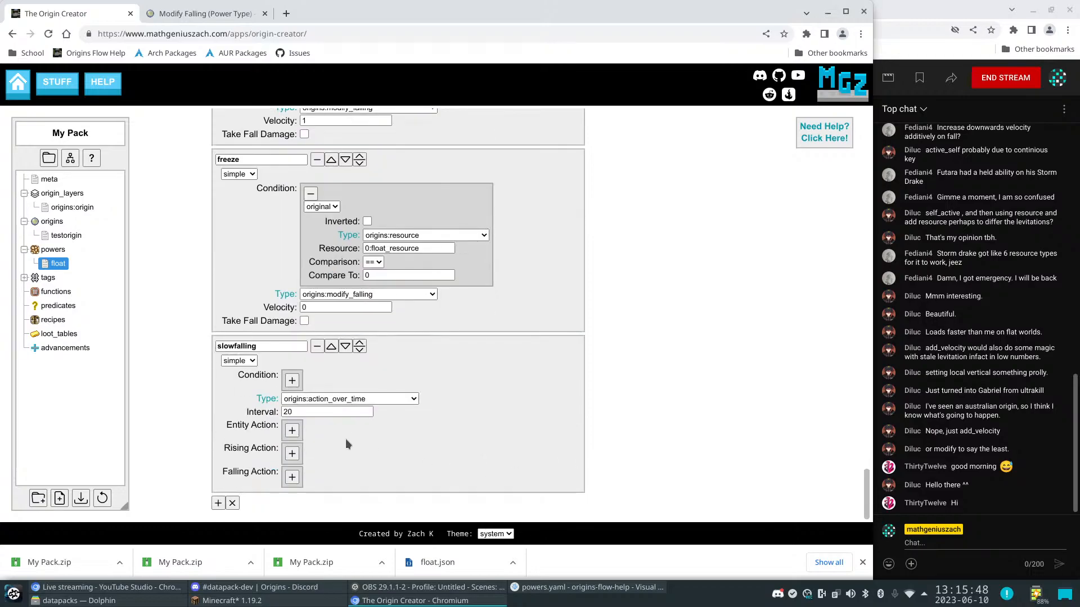
double_click(360, 411)
text(5)
click(292, 430)
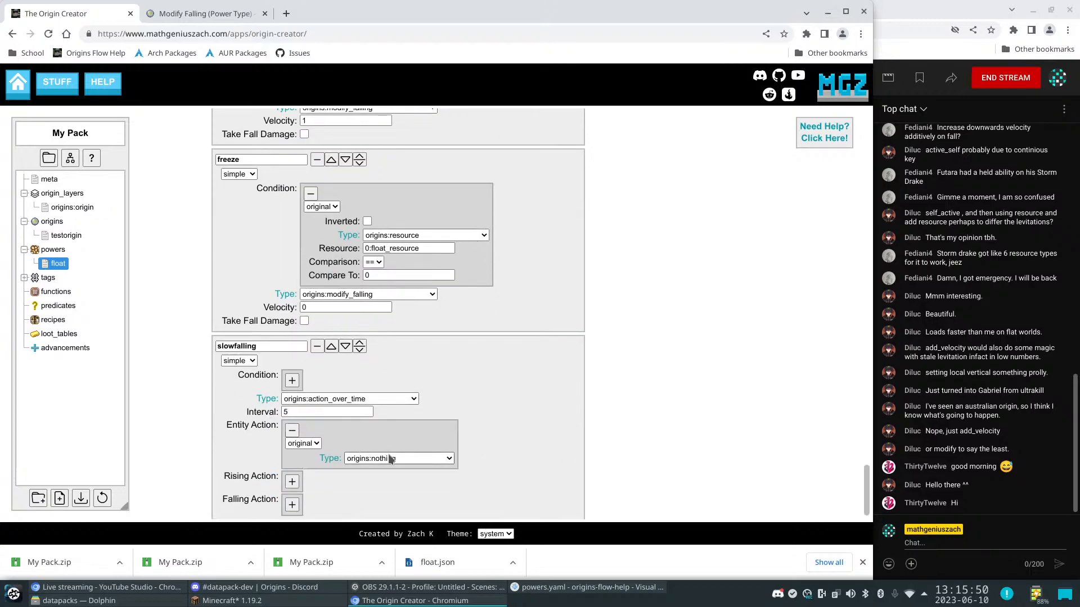
click(391, 459)
click(394, 371)
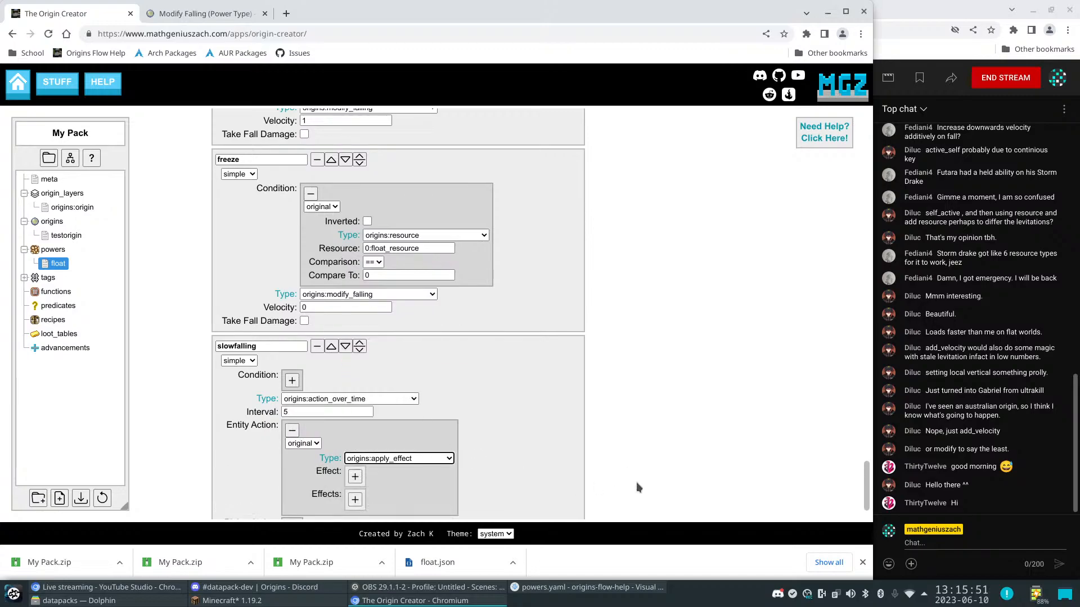
Add the minecraft:slow_falling effect to the slowfalling entity action, with its particles and icon hidden
click(354, 477)
click(432, 490)
text(mi)
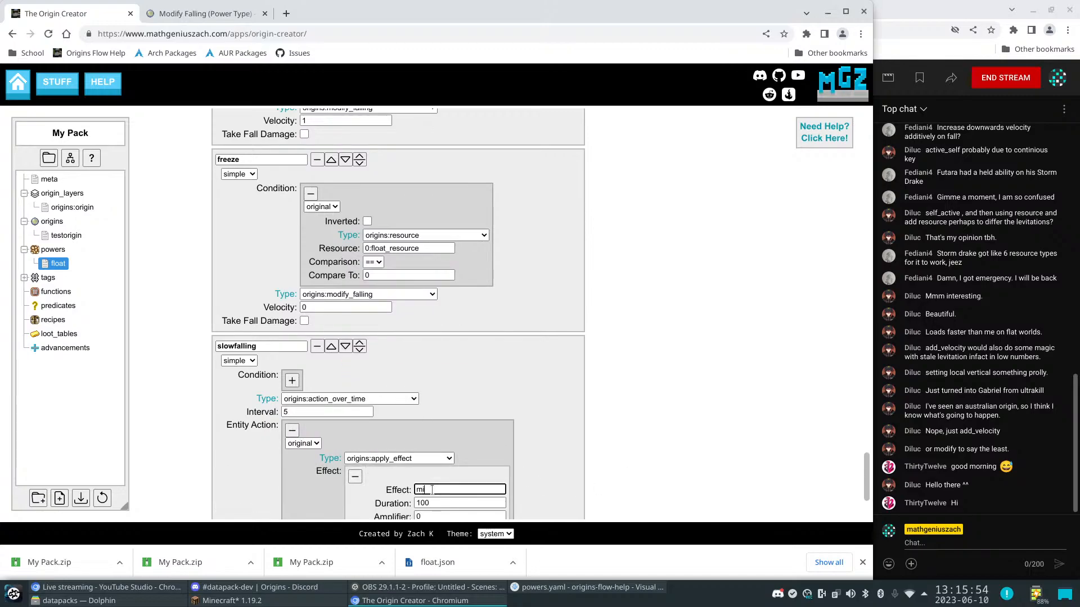
text(necraft:slow_falling)
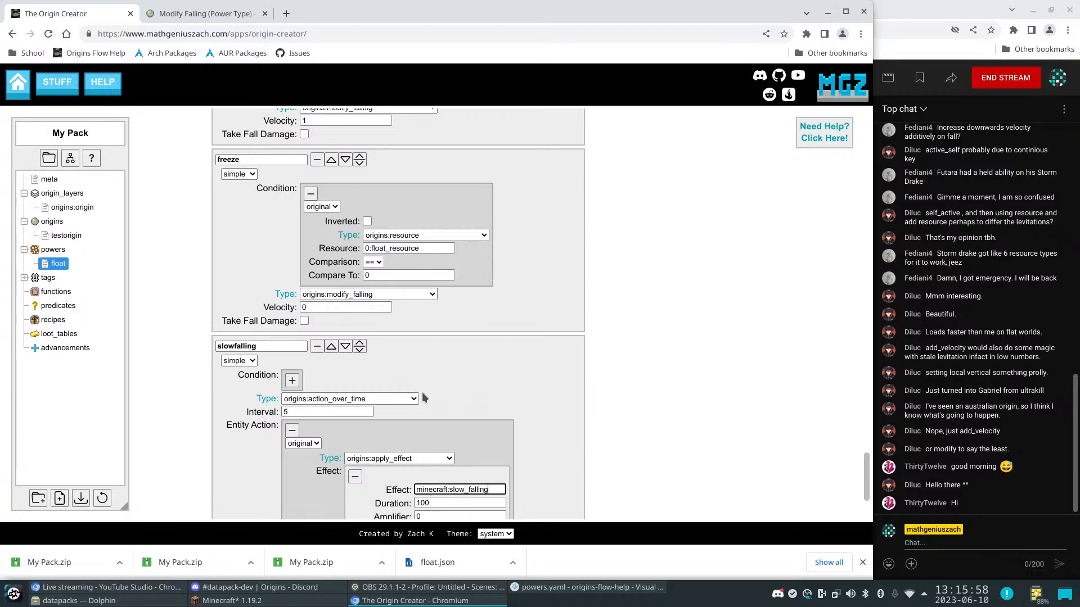
click(692, 458)
scroll(652, 453, down, 2)
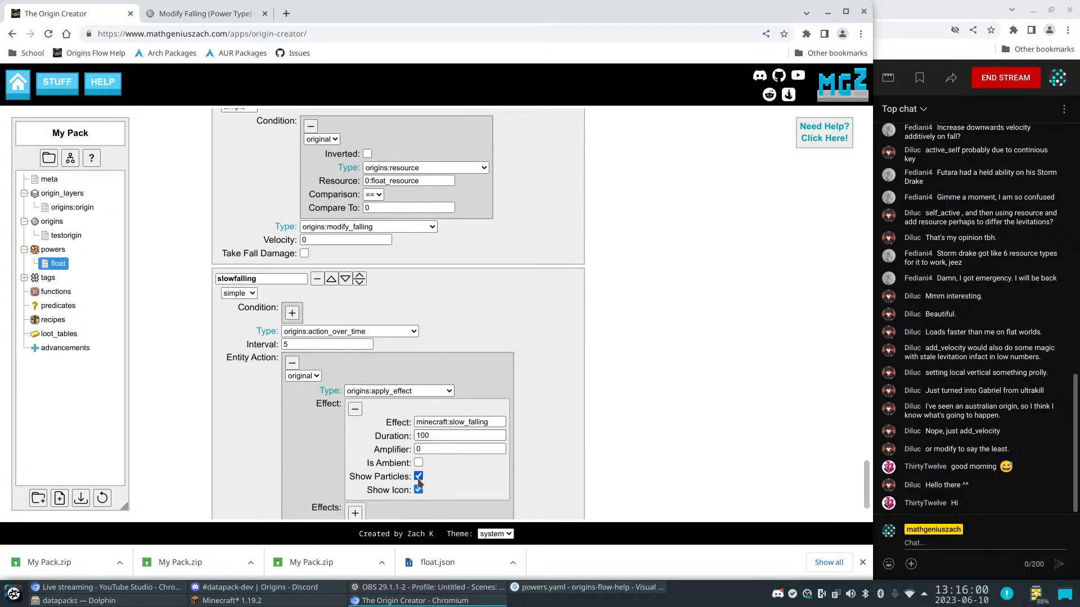
click(437, 435)
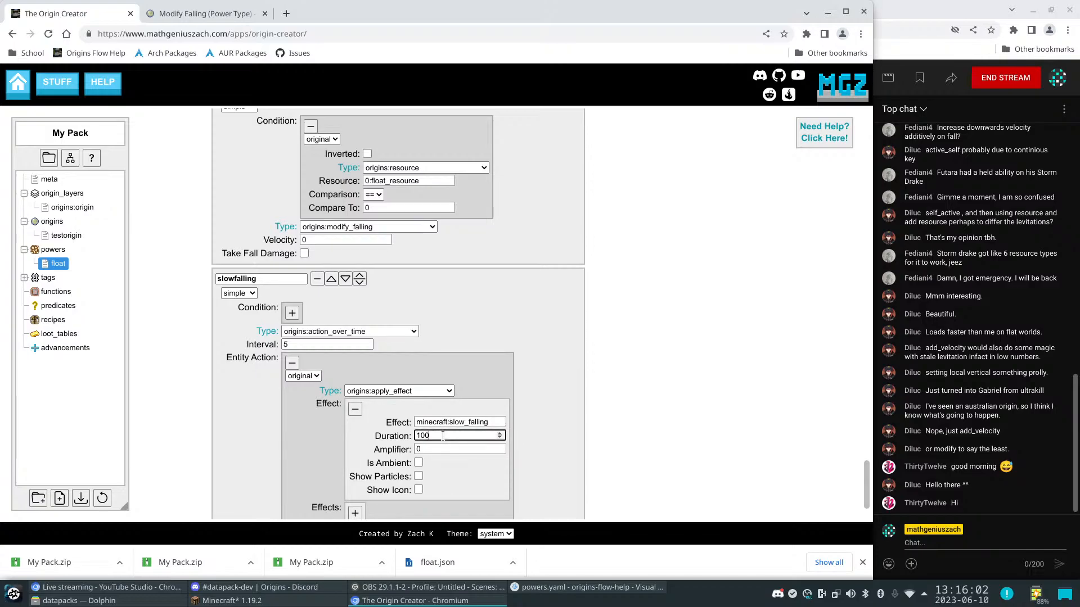
Set the slowfalling interval to 20 and the slow_falling effect's duration to 1000000
drag(299, 344, 277, 341)
text(20)
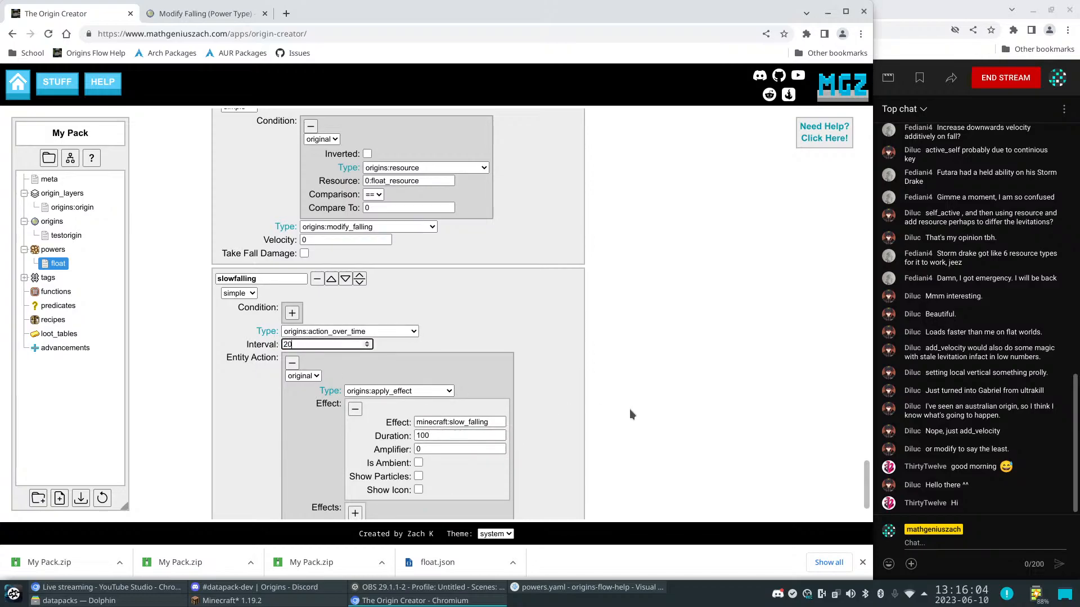
click(439, 436)
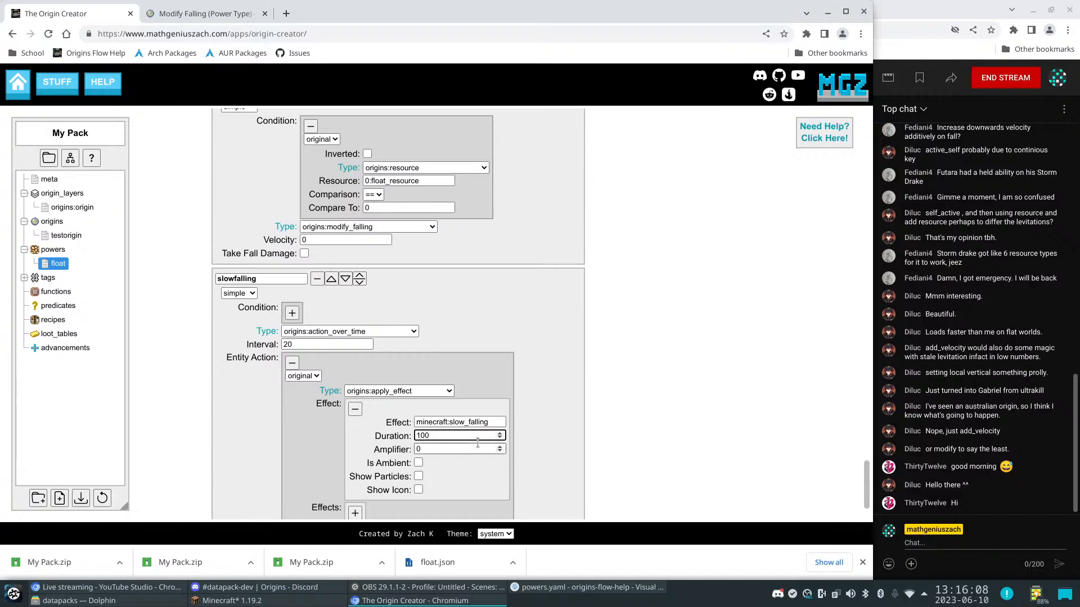
text(00000)
click(651, 367)
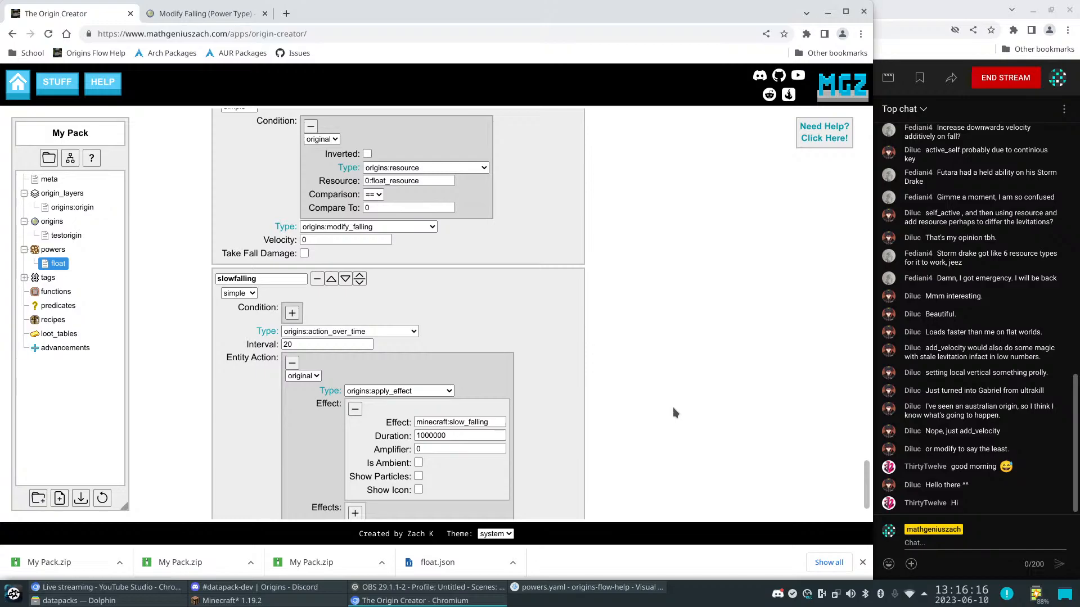
Increase the slow_falling effect's duration to 10000000
scroll(672, 412, down, 3)
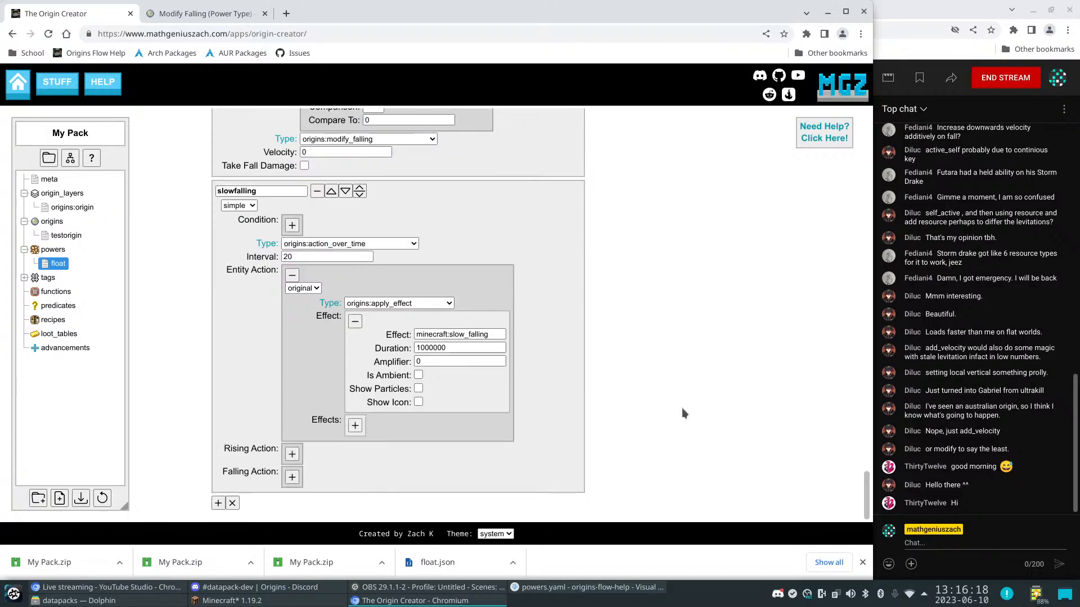
scroll(657, 294, up, 5)
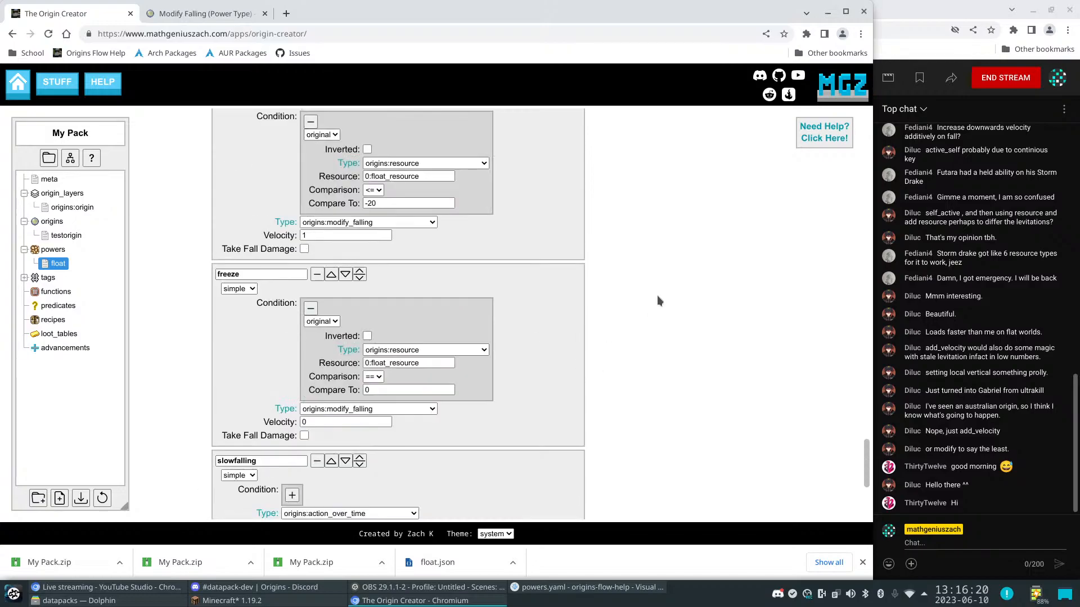
scroll(477, 386, down, 5)
click(464, 346)
text(0)
click(748, 306)
scroll(627, 408, up, 5)
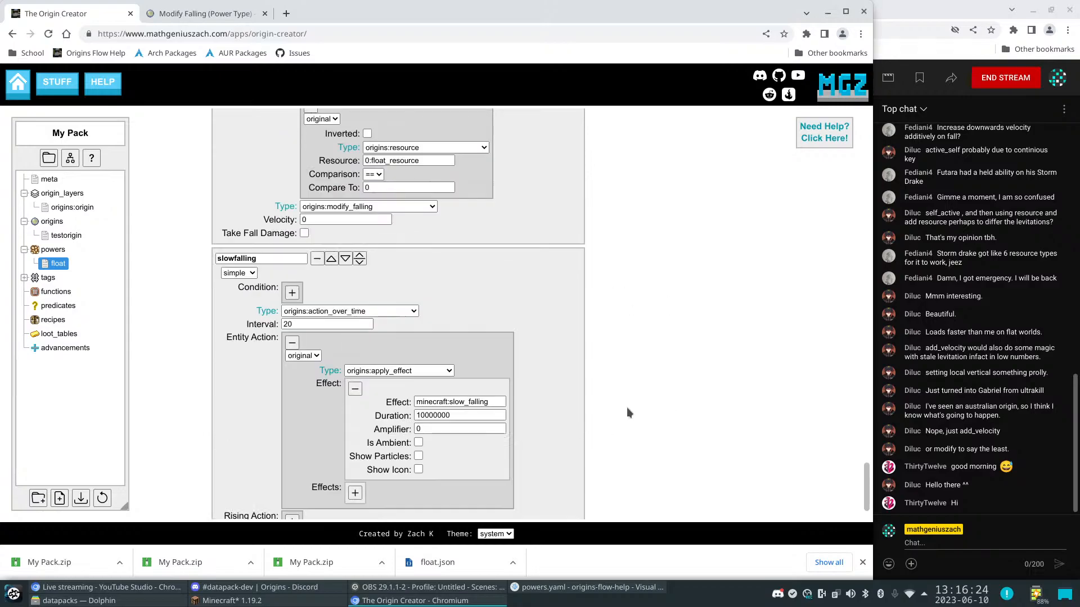
scroll(626, 405, down, 2)
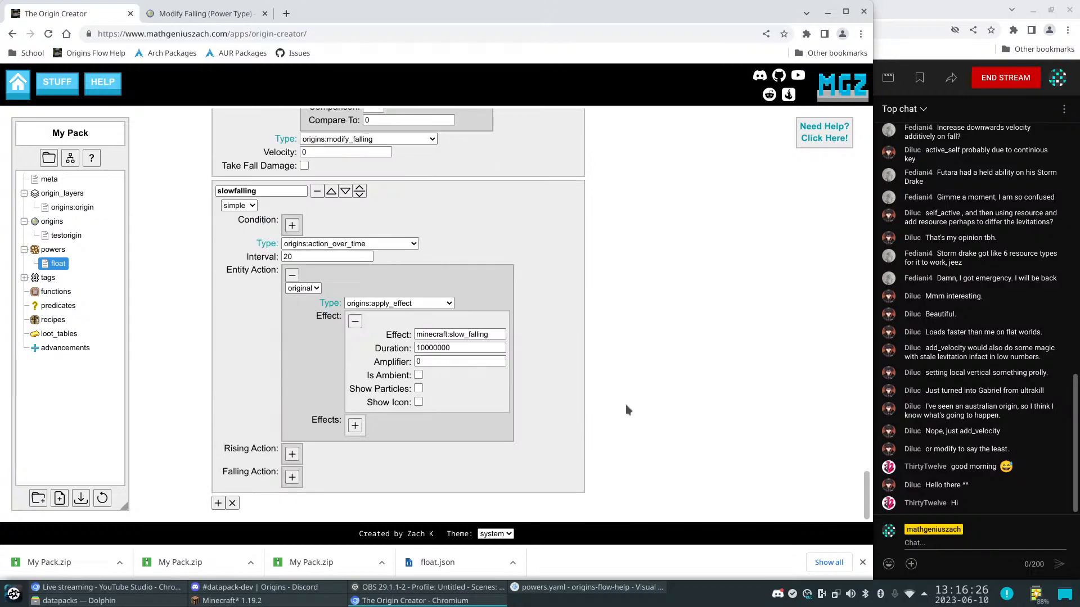
Export the datapack as My Pack.zip into the Test world's datapacks folder, replacing the existing file
click(92, 497)
click(464, 381)
click(268, 140)
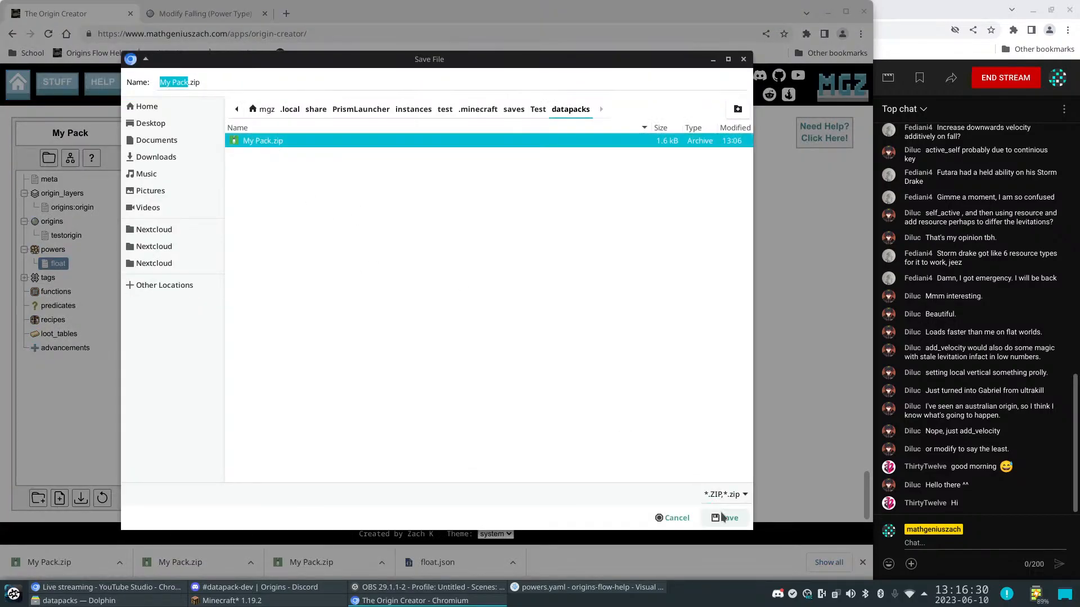
click(724, 518)
click(539, 345)
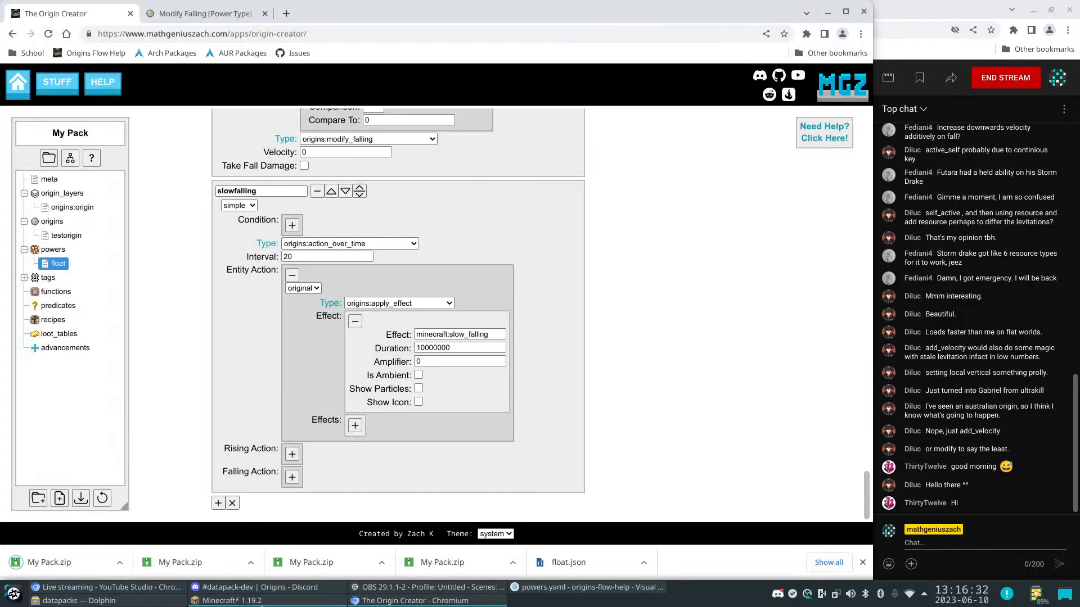
Switch to Minecraft and load the first singleplayer world
mouse_move(260, 605)
click(267, 534)
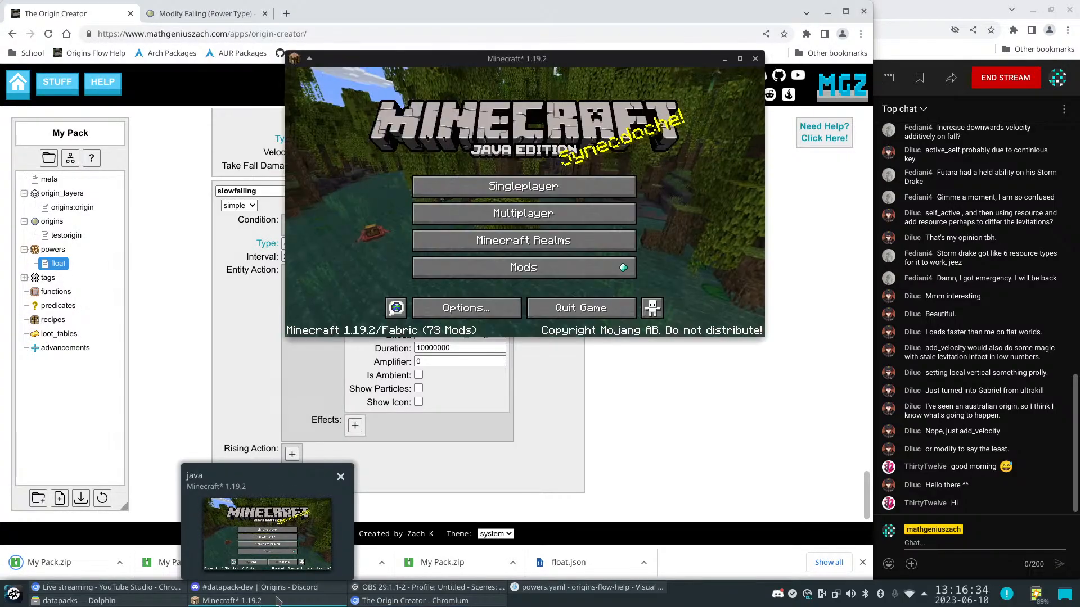
click(511, 182)
double_click(392, 147)
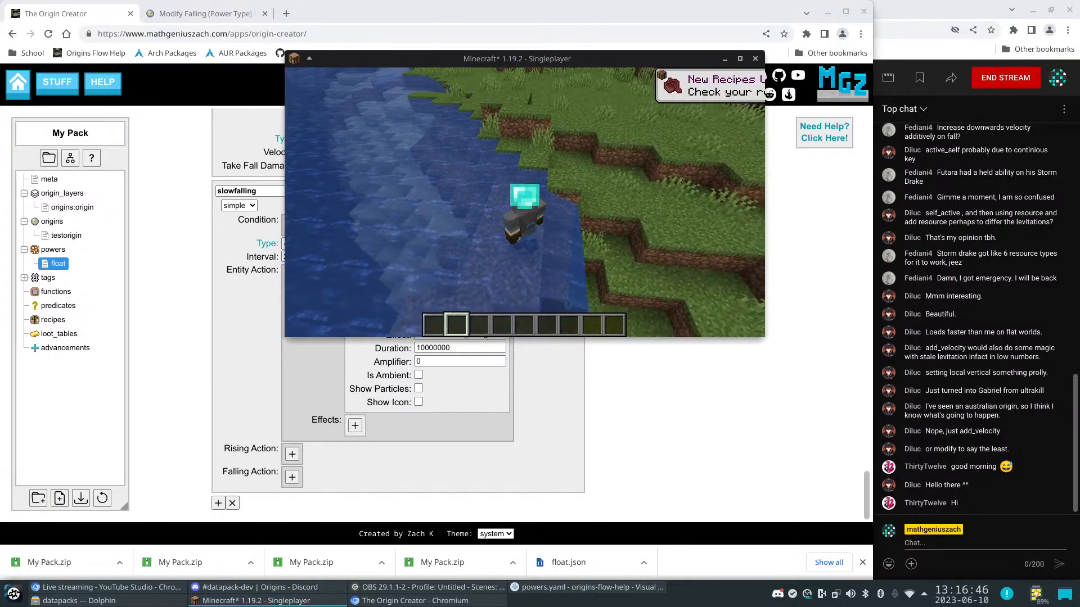
Move and float around the test world, and inspect the active status effects in the inventory
key(w)
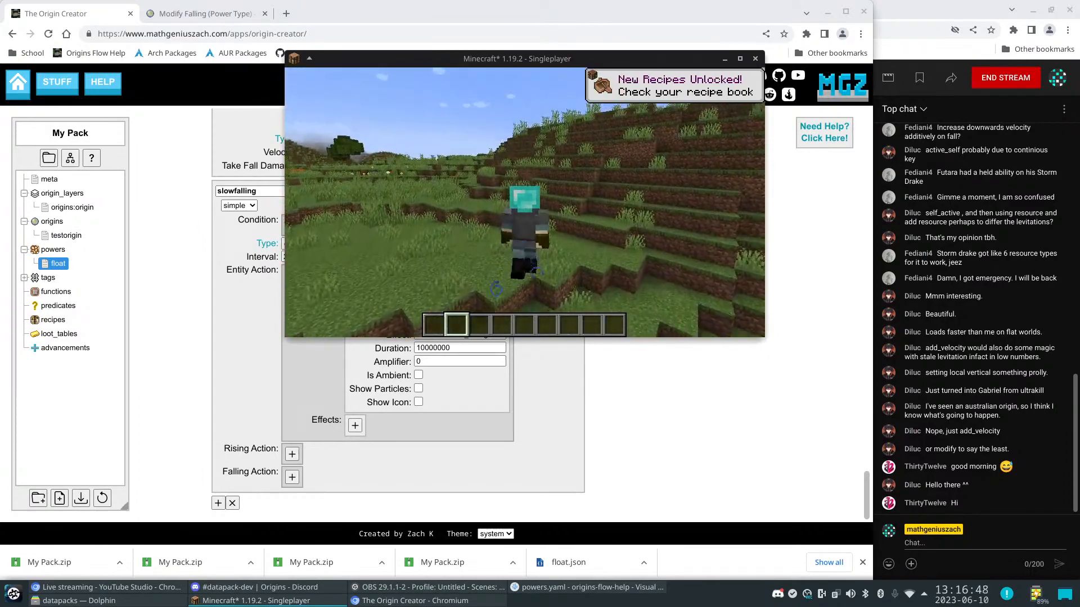
key(space)
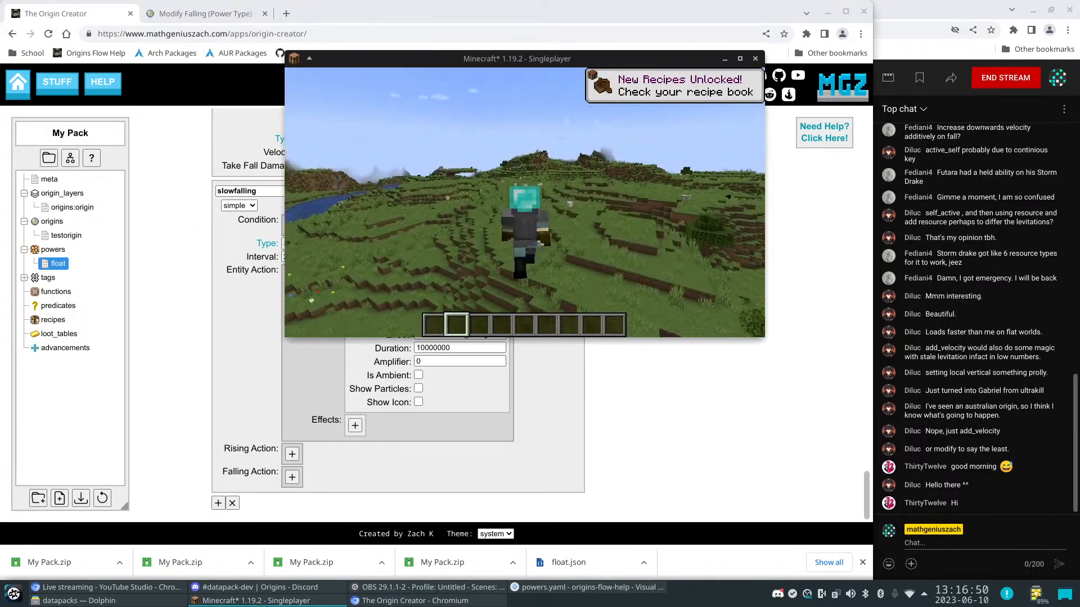
key(w)
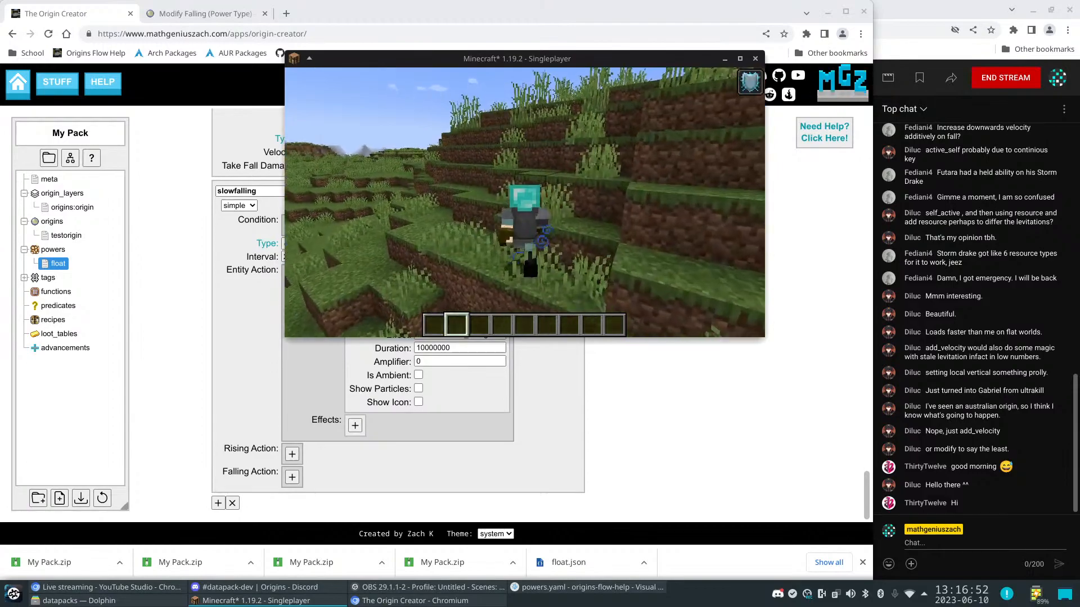
key(e)
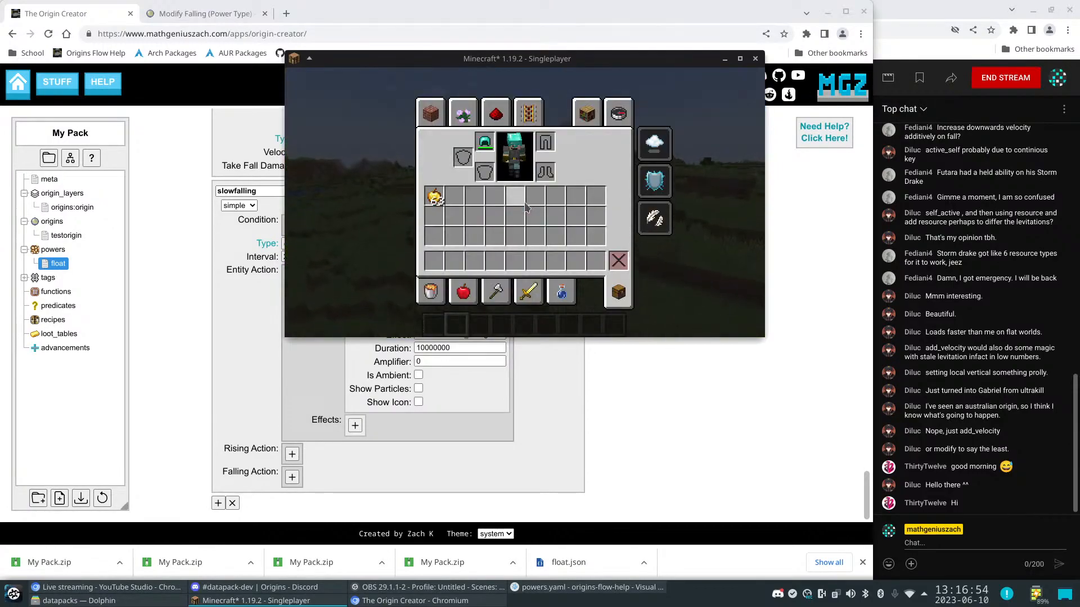
key(e)
Walk across the grassland and float upward to observe the float power's behaviour on the ground and in the air
key(w)
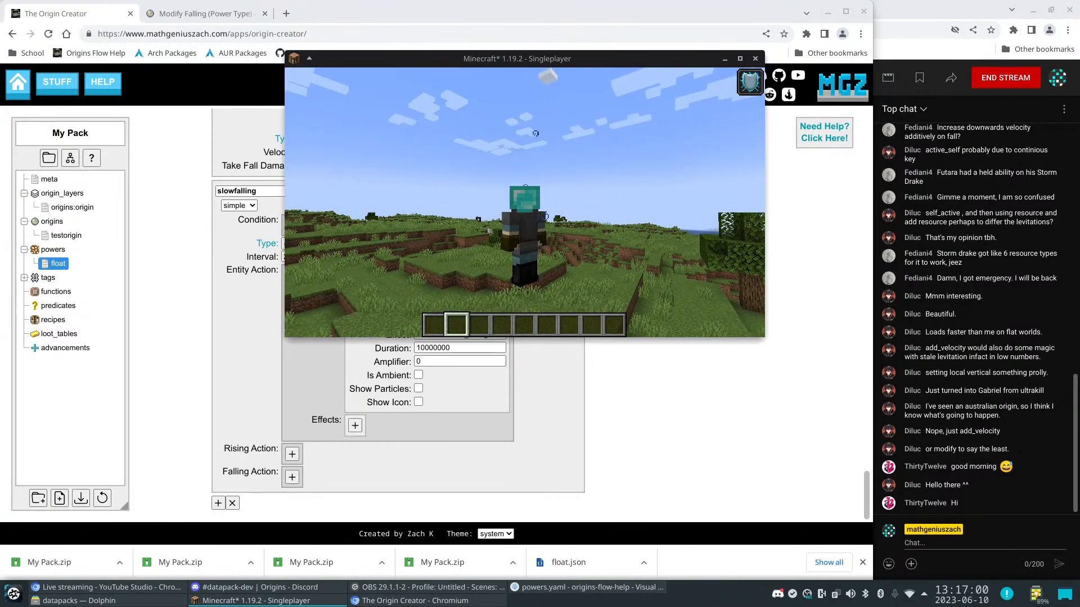
key(w)
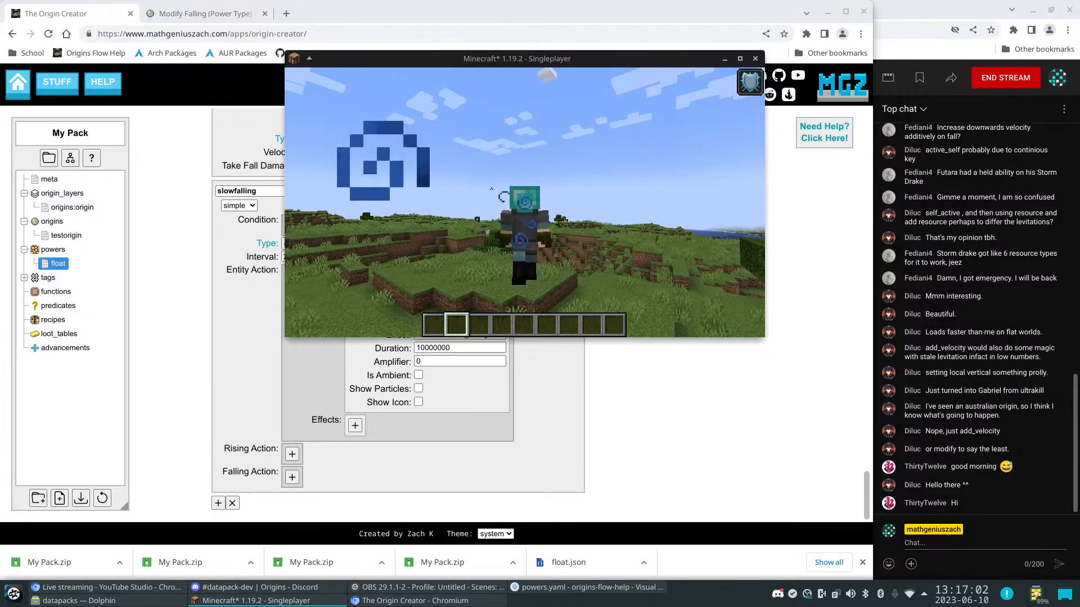
key(w)
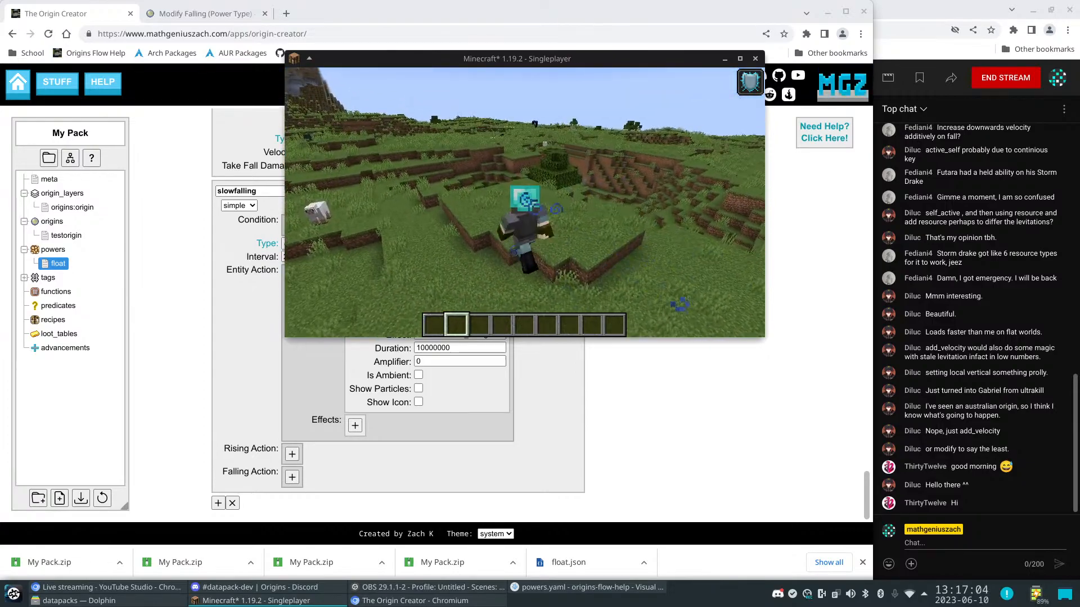
key(w)
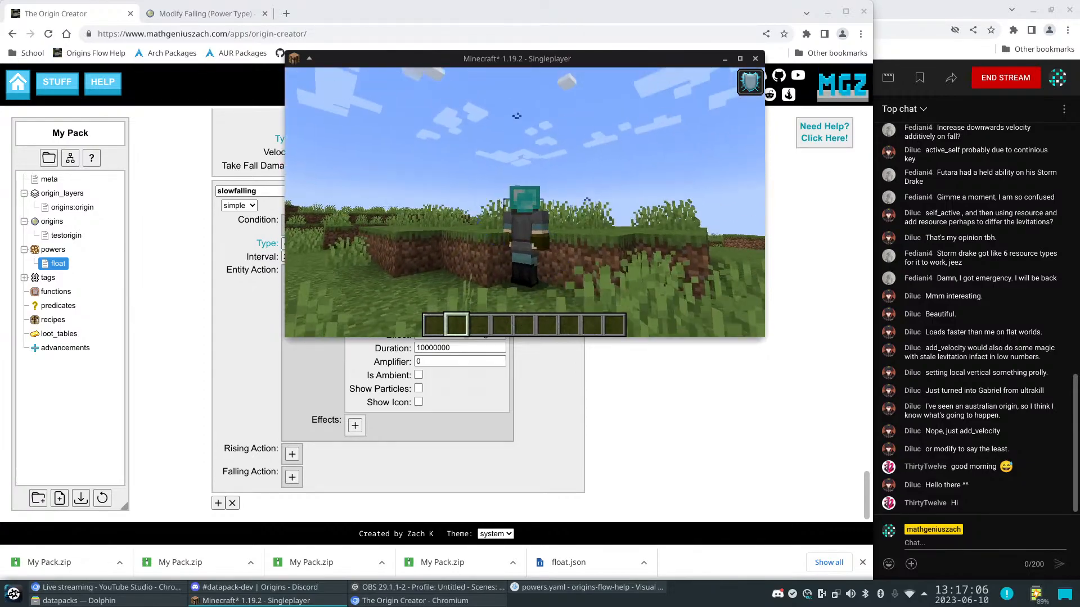
key(w)
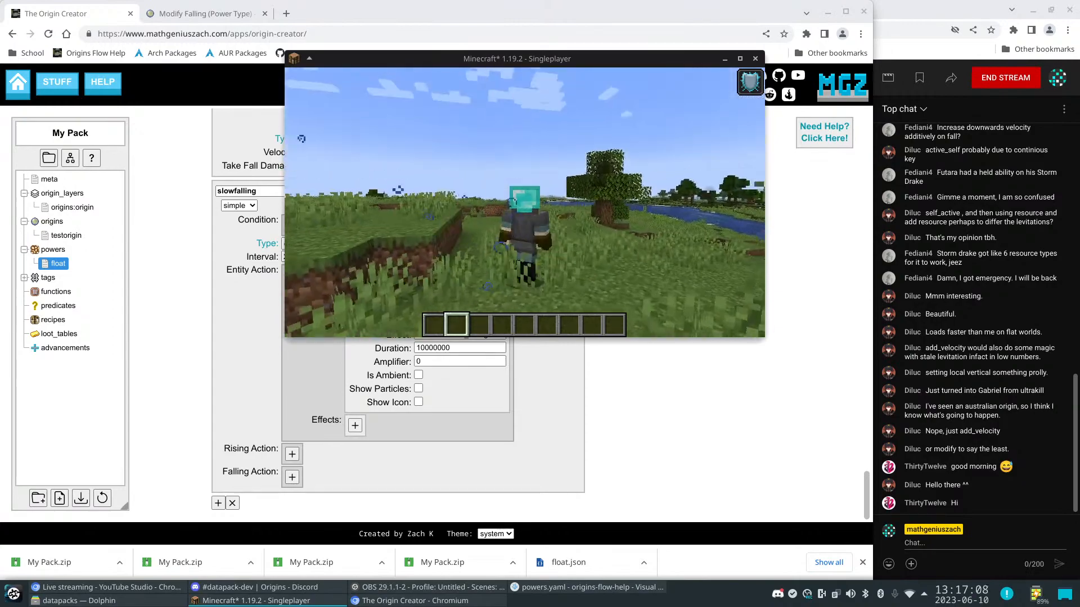
key(w)
key(space)
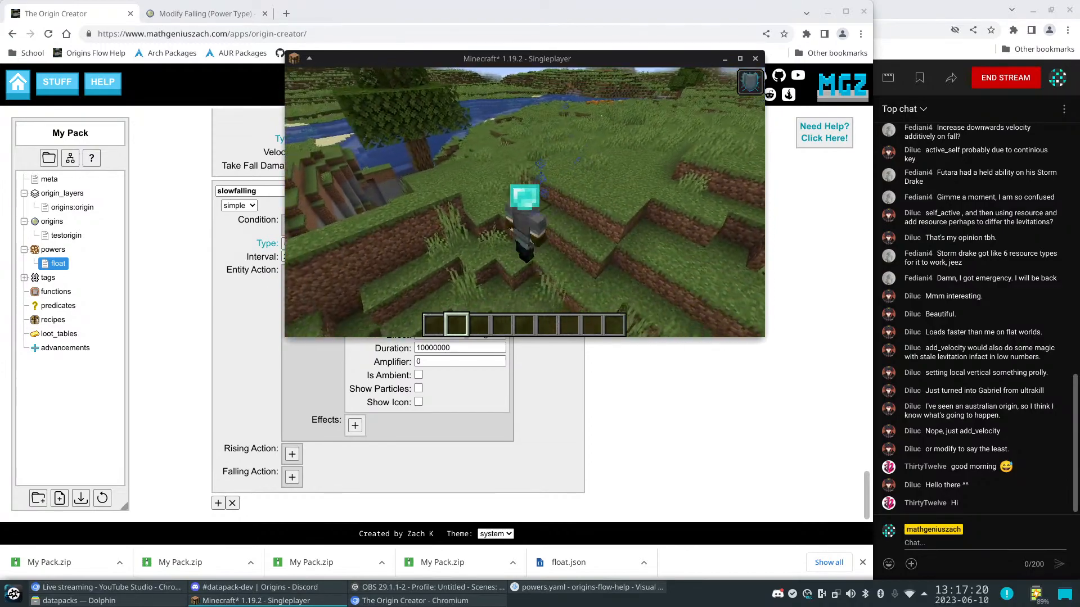
key(w)
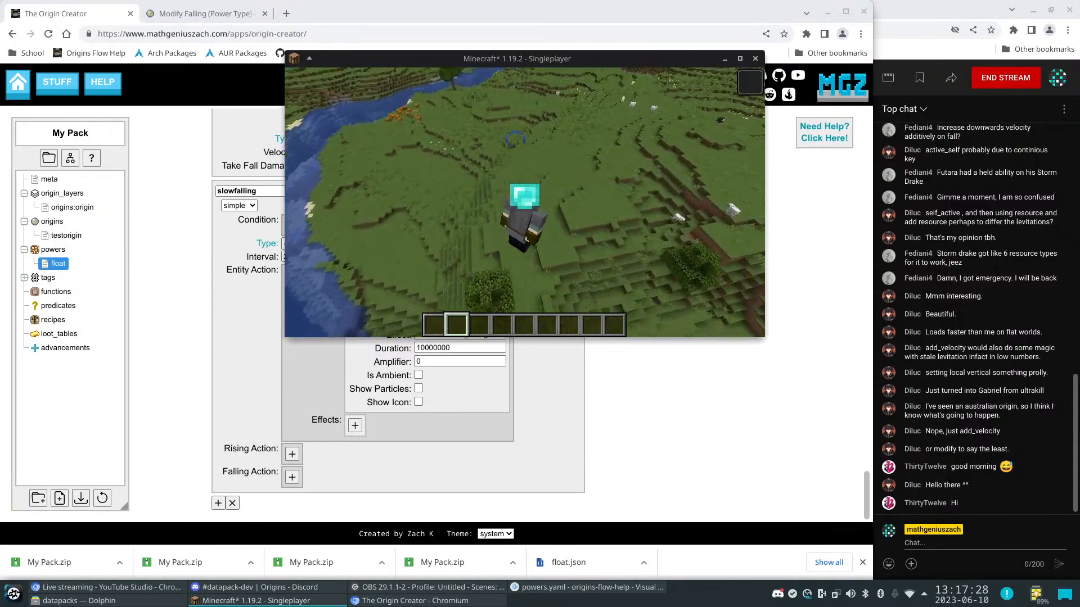
Test repeated descending and rising with the float power near the tree, and pause the game
key(shift)
key(space)
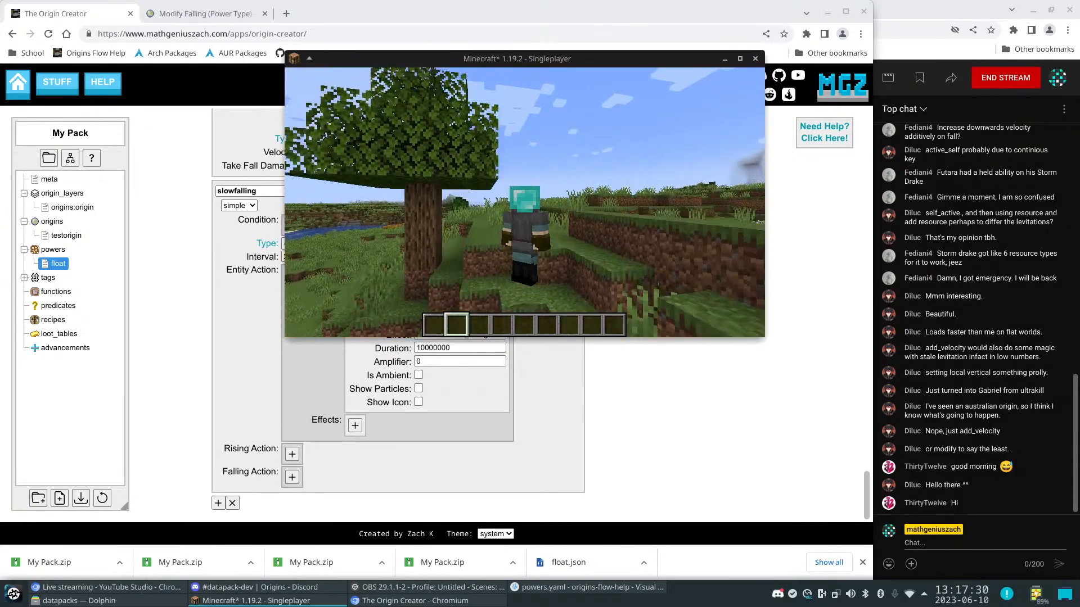
key(space)
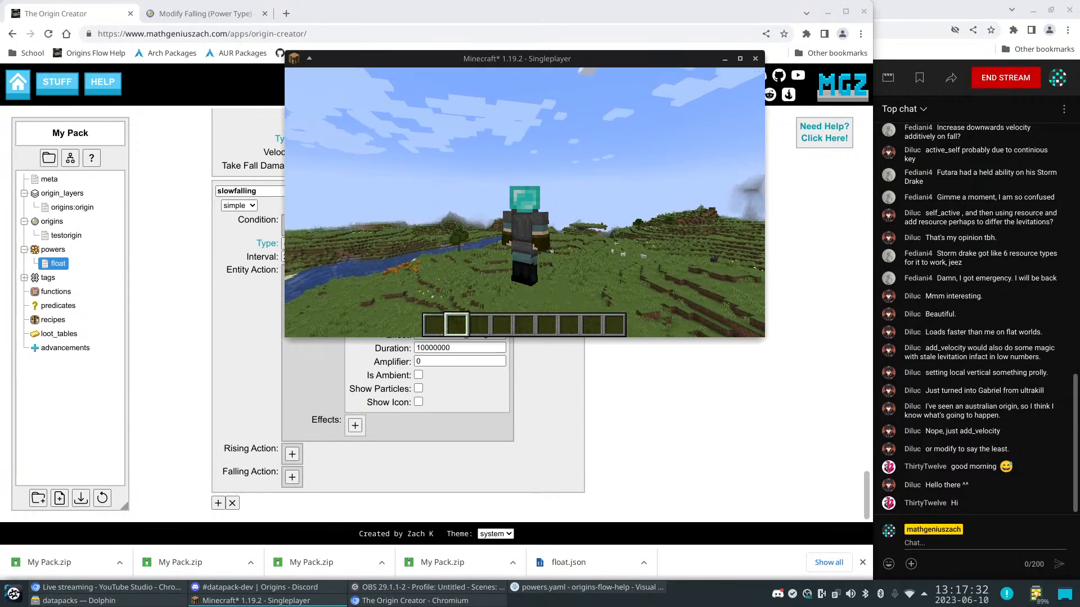
key(space)
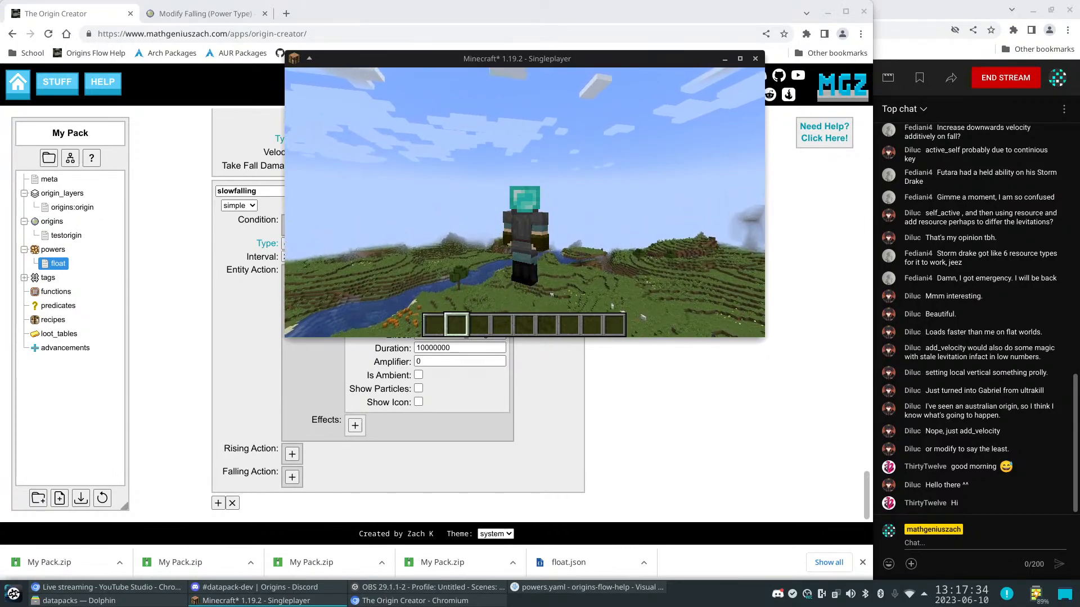
key(shift)
key(space)
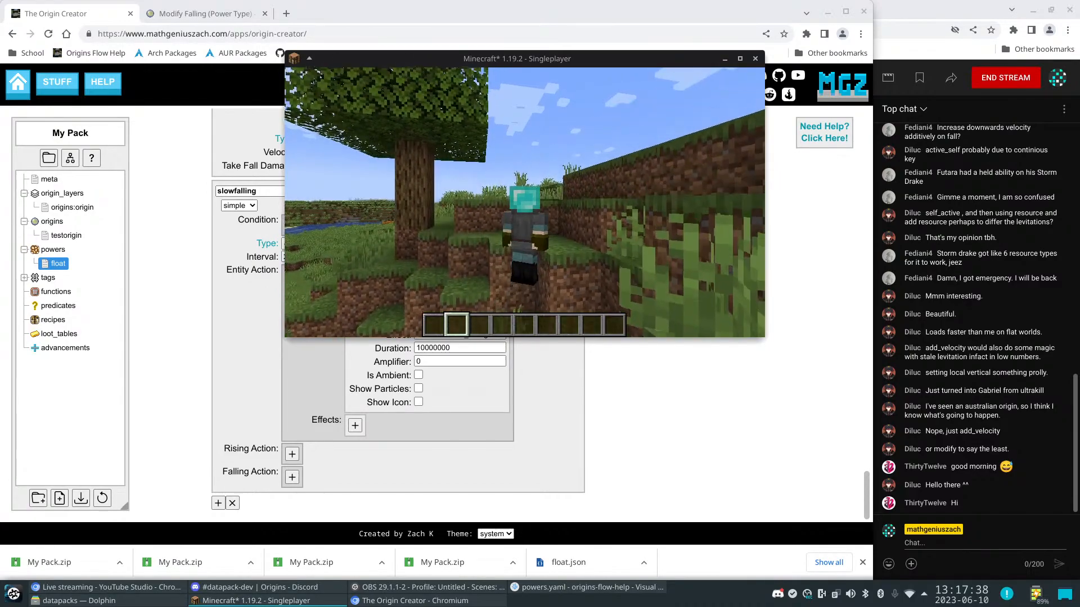
key(w)
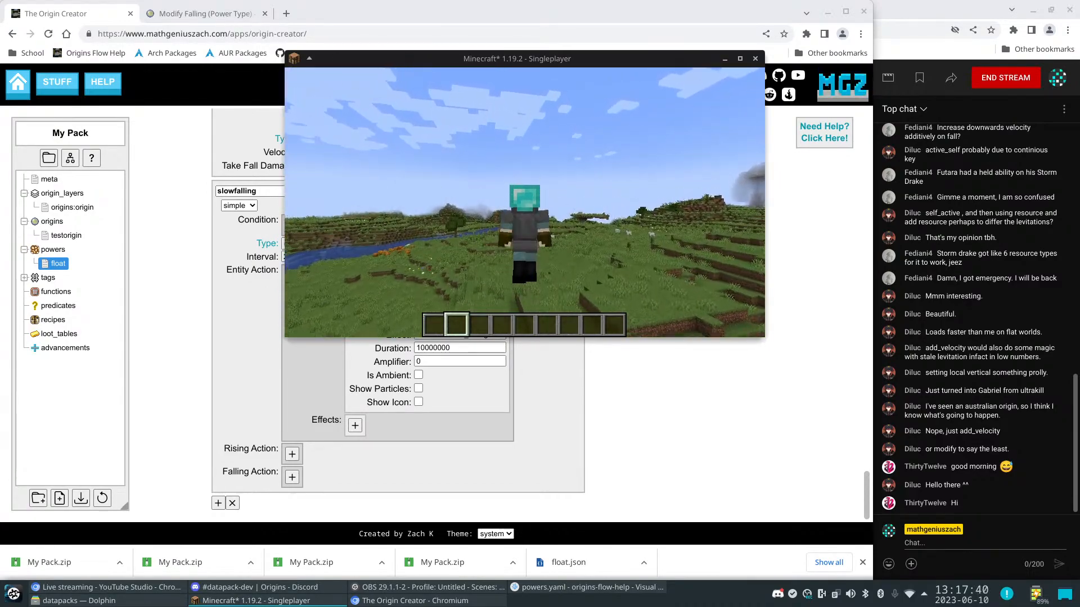
key(shift)
key(Escape)
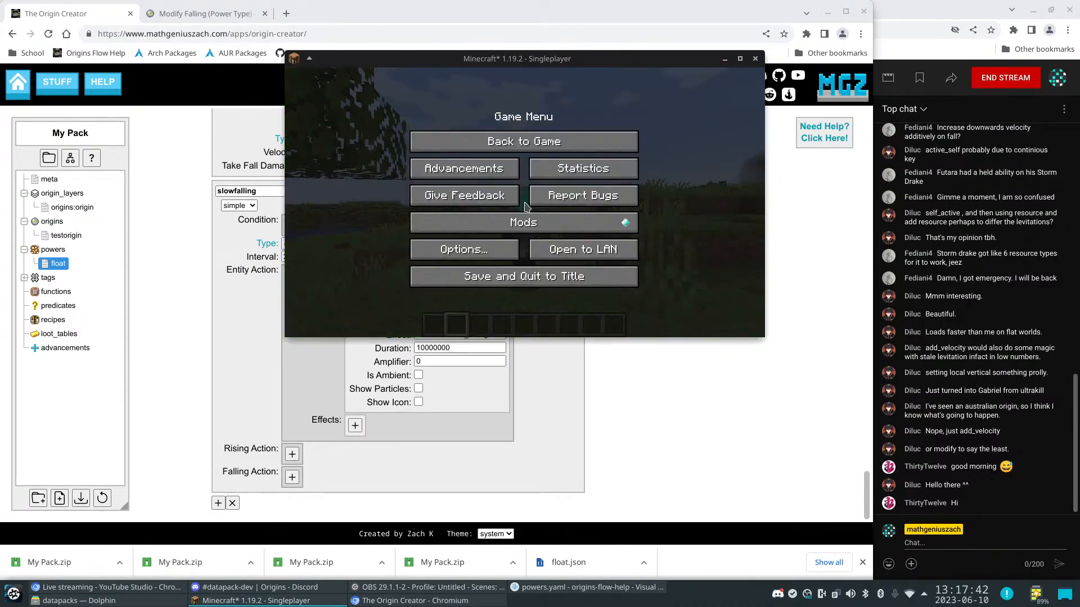
Switch to The Origin Creator and set the downslow velocity to 0.01 and the downfast velocity to 0.08
click(660, 400)
scroll(657, 295, up, 10)
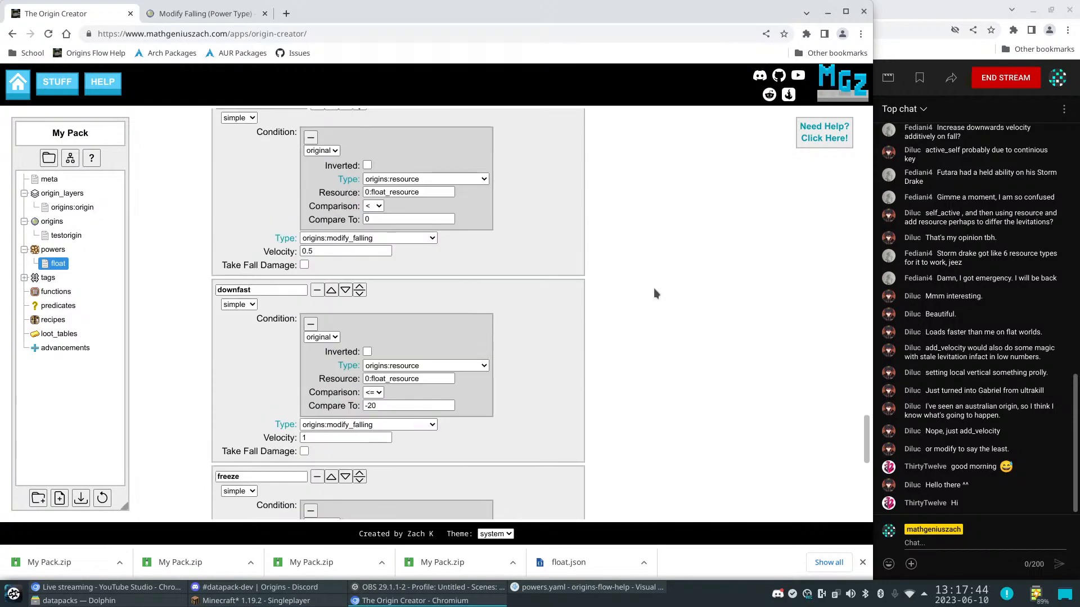
scroll(650, 300, down, 2)
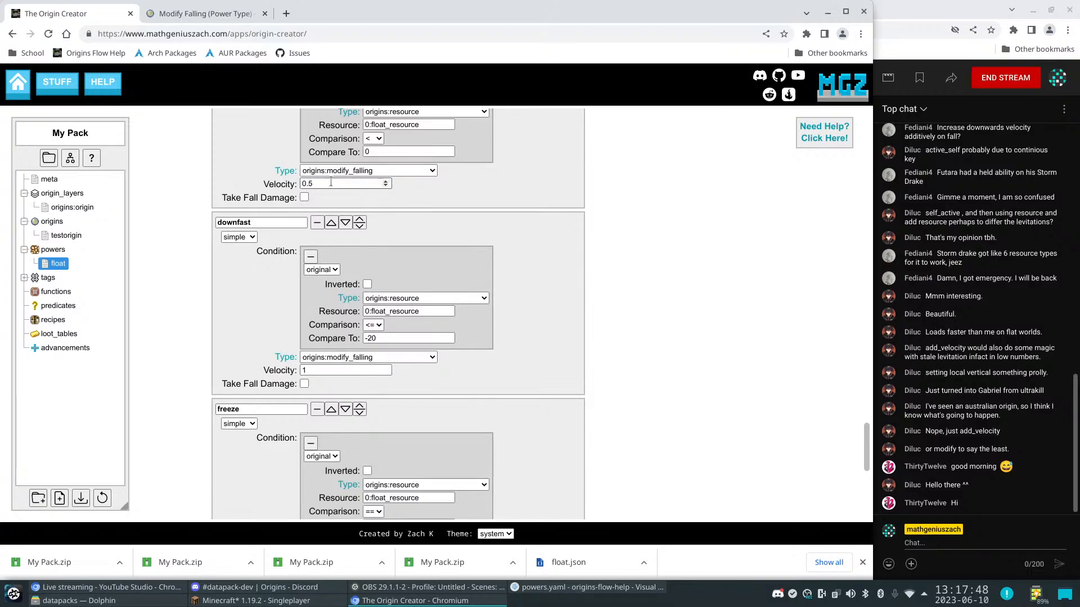
click(309, 184)
click(651, 295)
scroll(649, 220, up, 3)
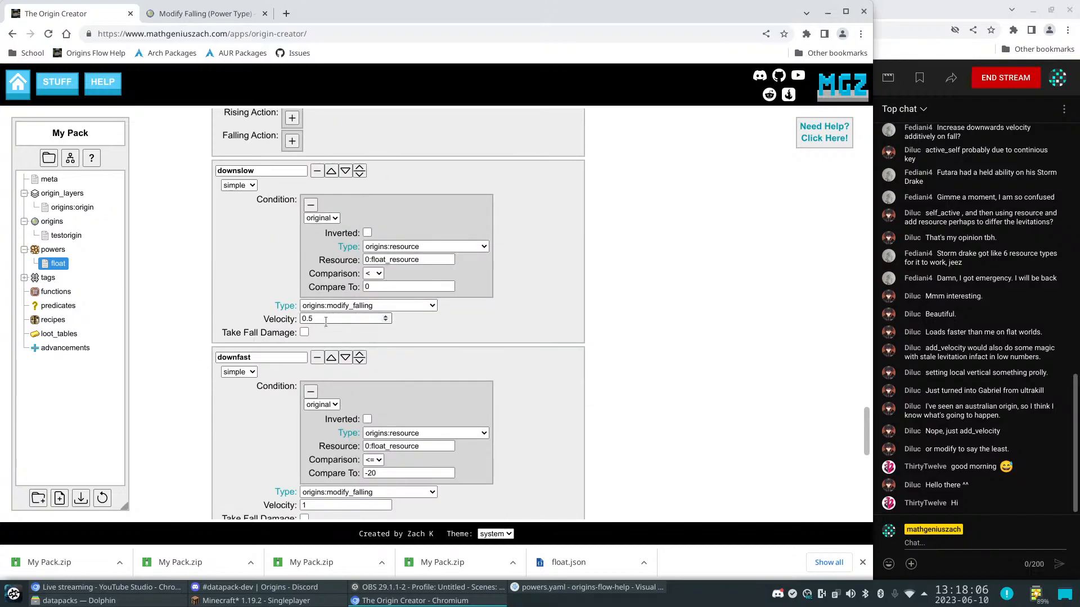
text(01)
scroll(455, 386, down, 1)
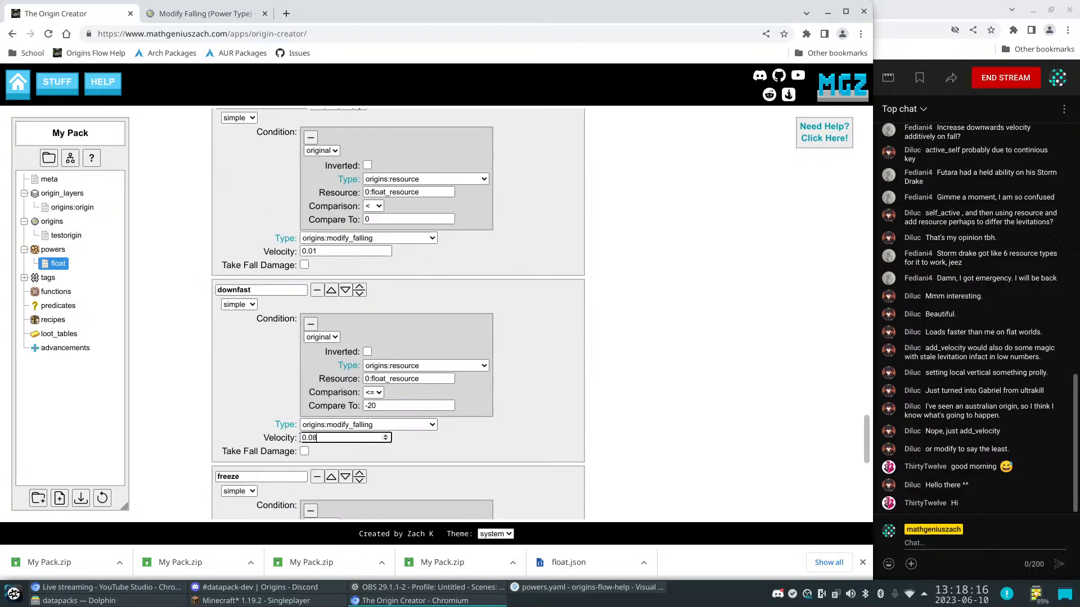
Export the datapack with the reduced fall velocities as My Pack.zip into the Test world's datapacks folder, replacing the existing file
click(83, 500)
click(475, 378)
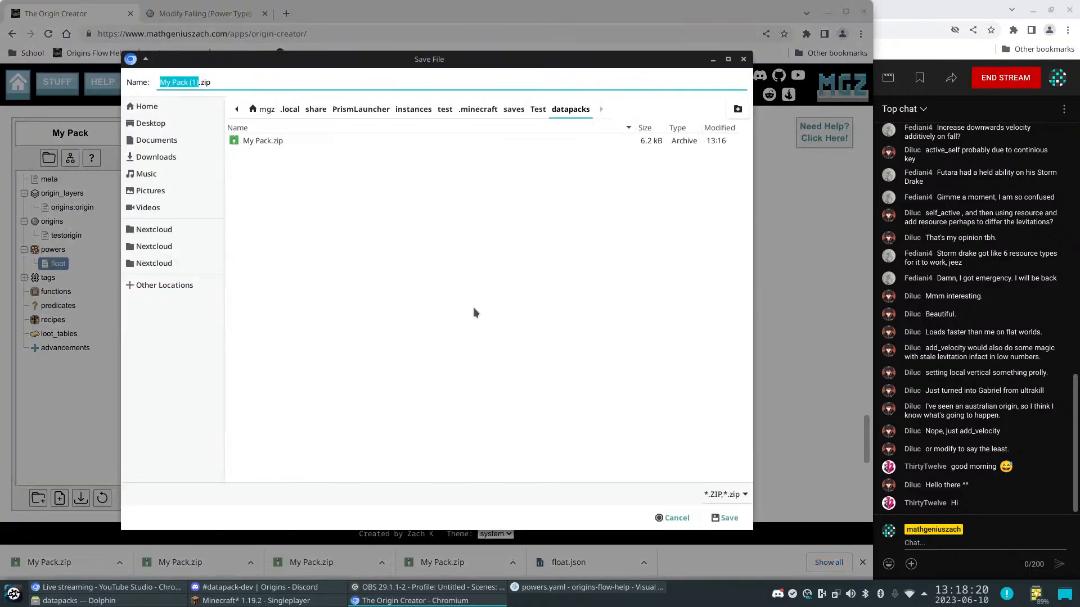
click(263, 140)
click(725, 518)
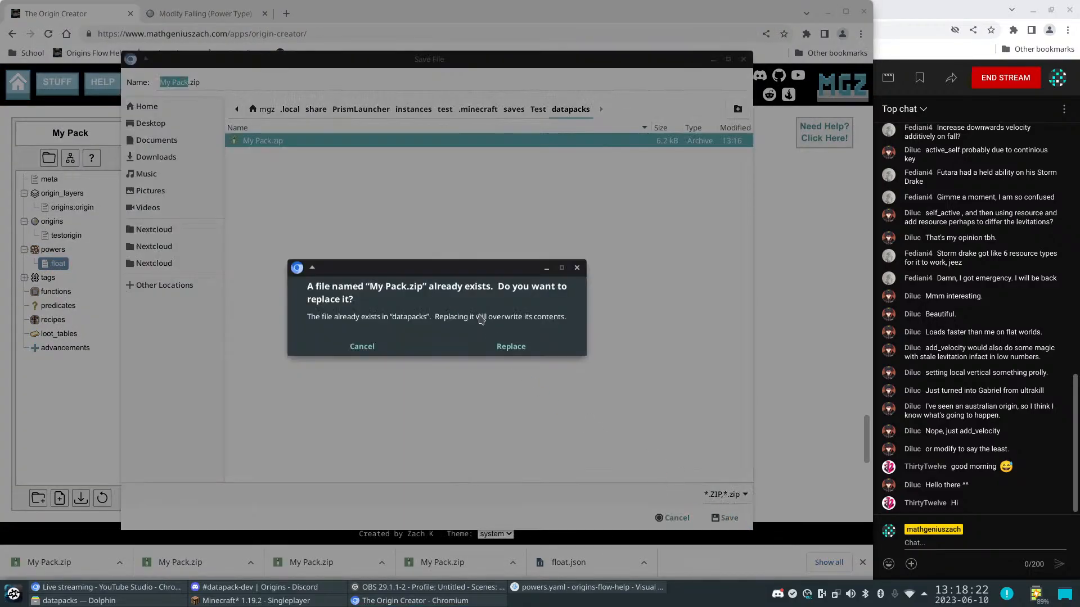
click(505, 347)
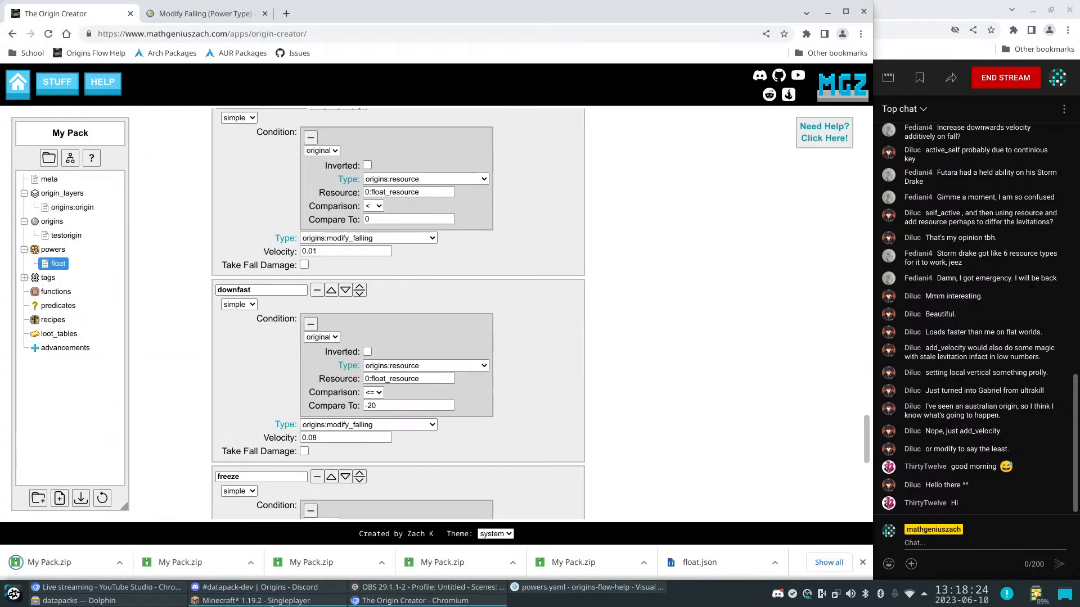
Switch to Minecraft, save and quit the current world, and reload the first singleplayer world
click(251, 601)
click(519, 282)
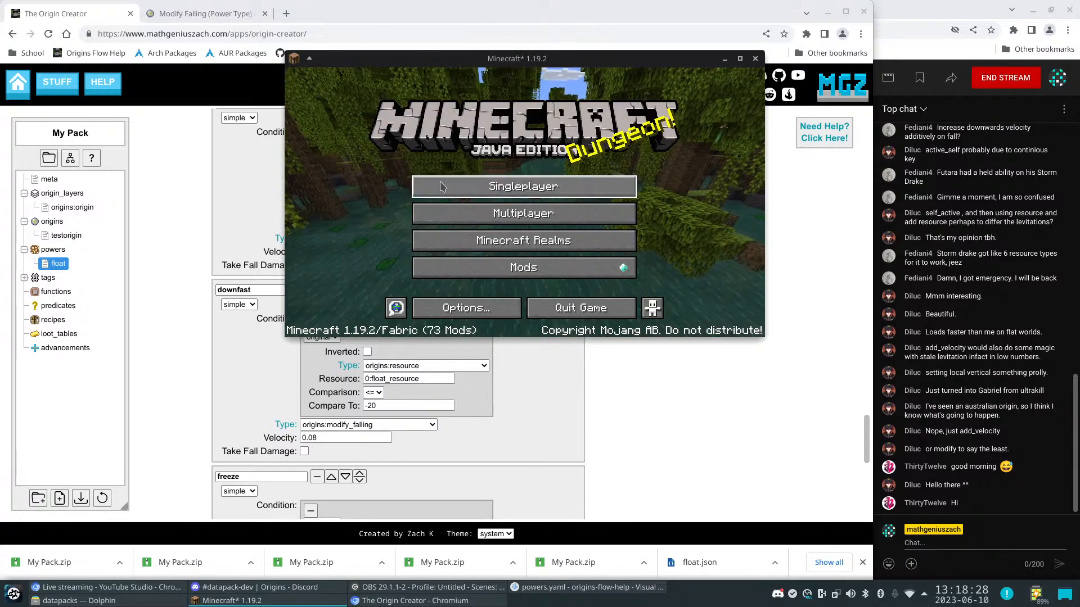
click(428, 186)
click(392, 148)
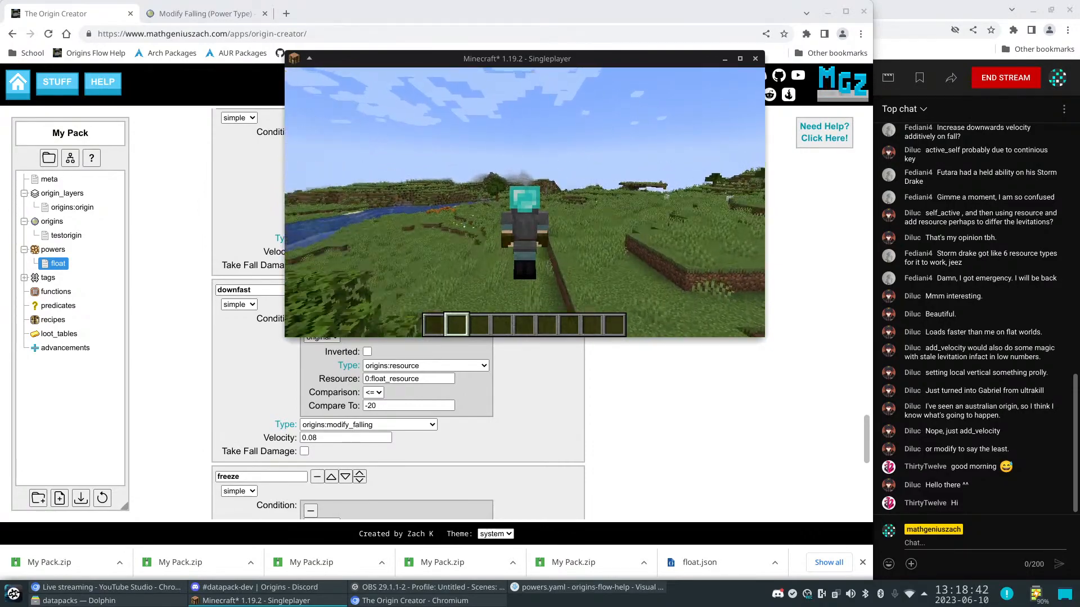
Fly over the grassland to test the reduced fall velocities, and pause the game
key(w)
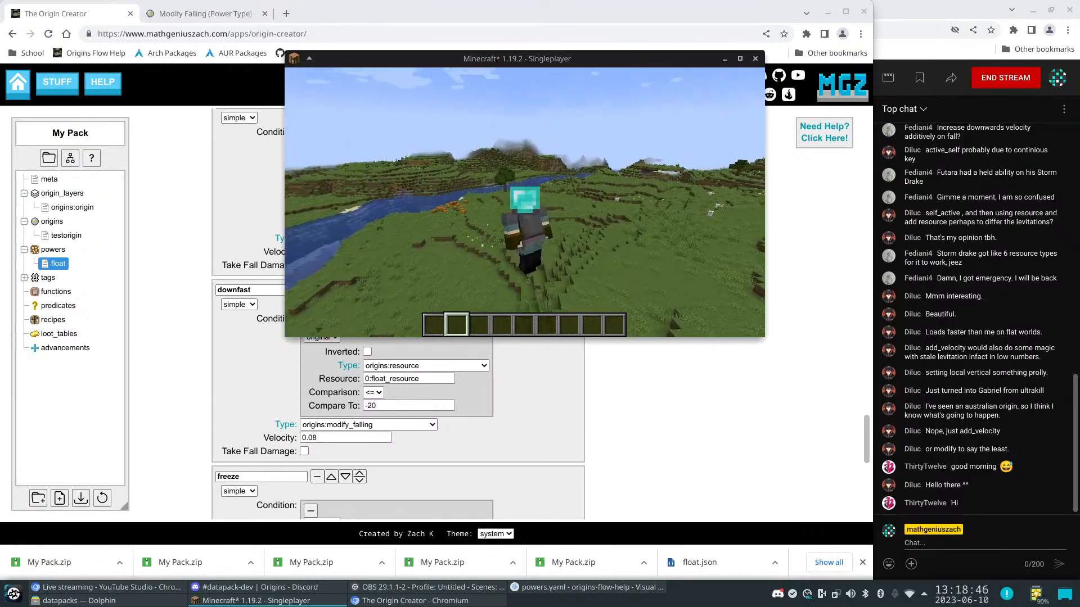
key(w)
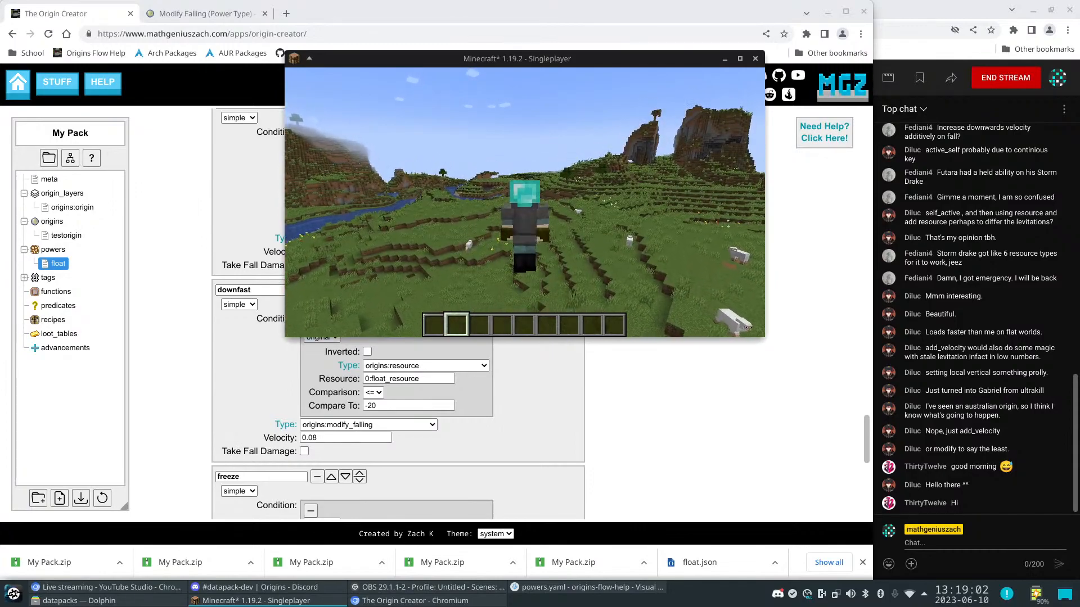
key(Escape)
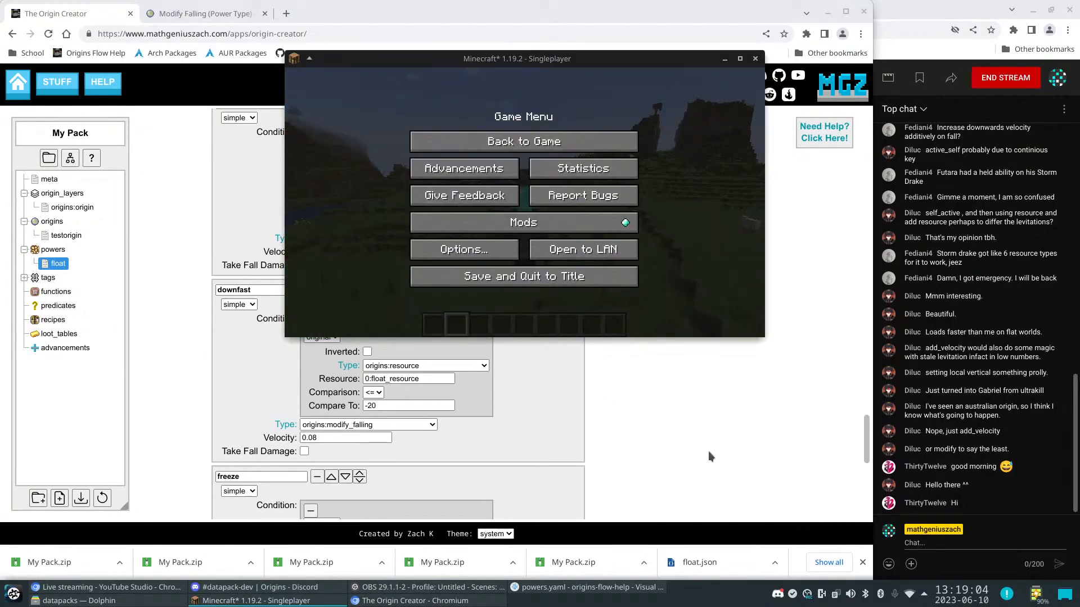
Switch to The Origin Creator and set the downslow velocity to 0.08 and the downfast velocity to 0.16
click(704, 448)
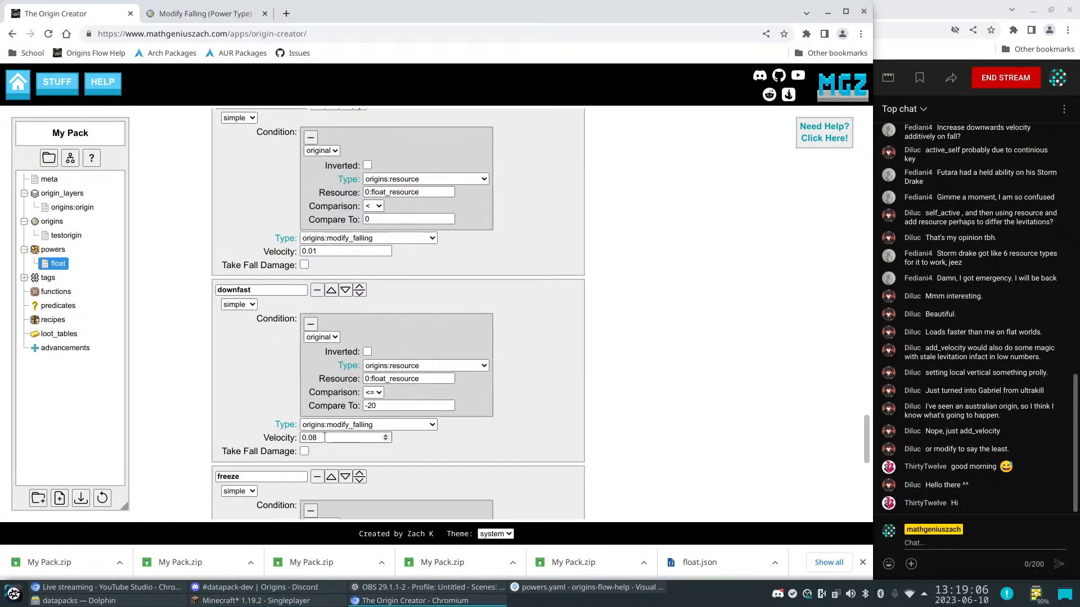
click(316, 252)
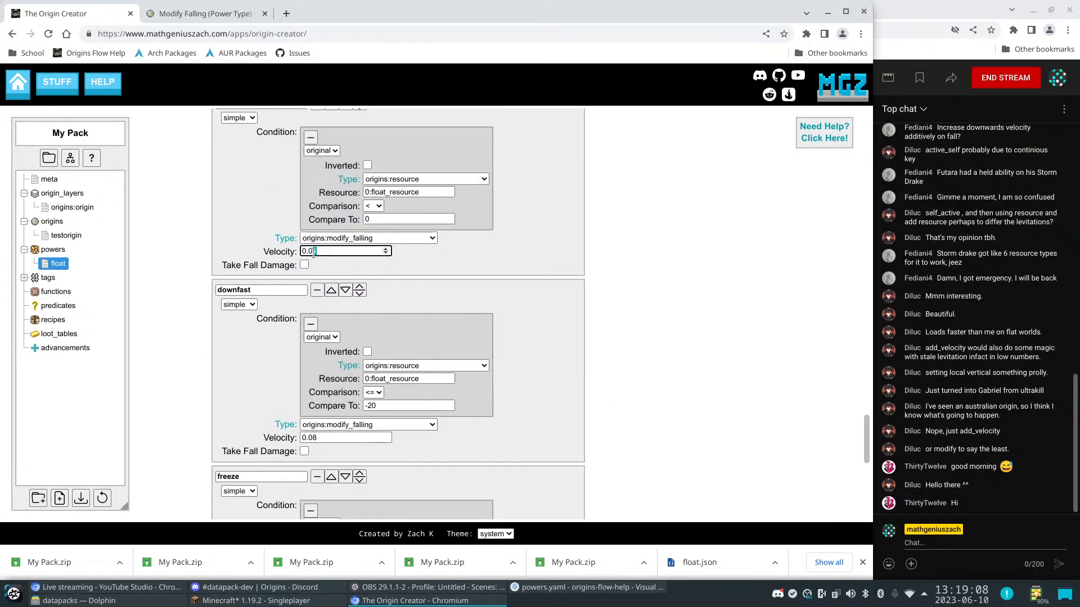
key(BackSpace)
text(8)
click(320, 437)
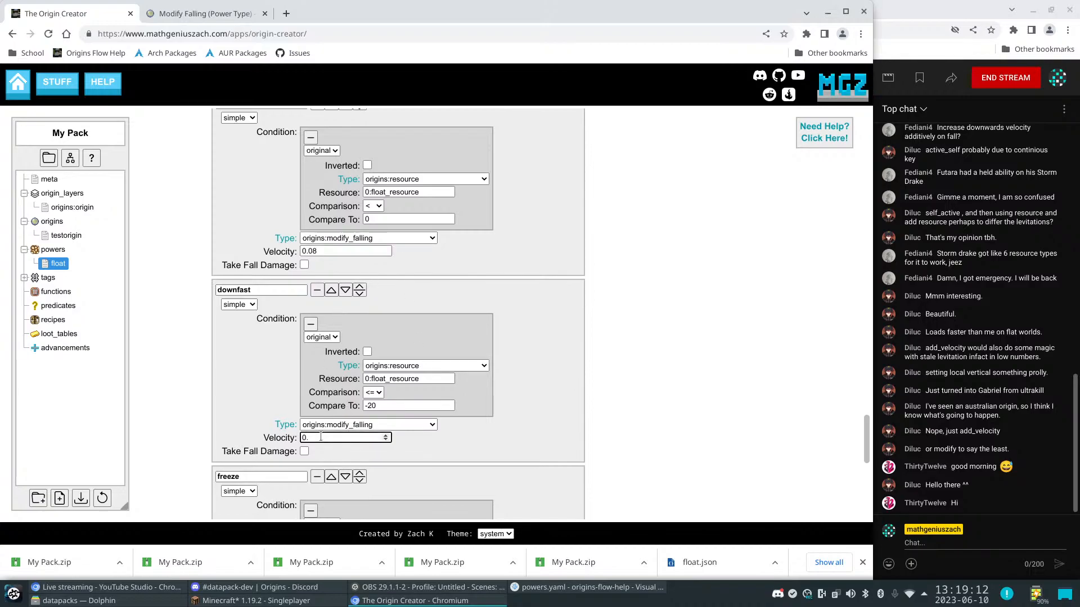
click(696, 452)
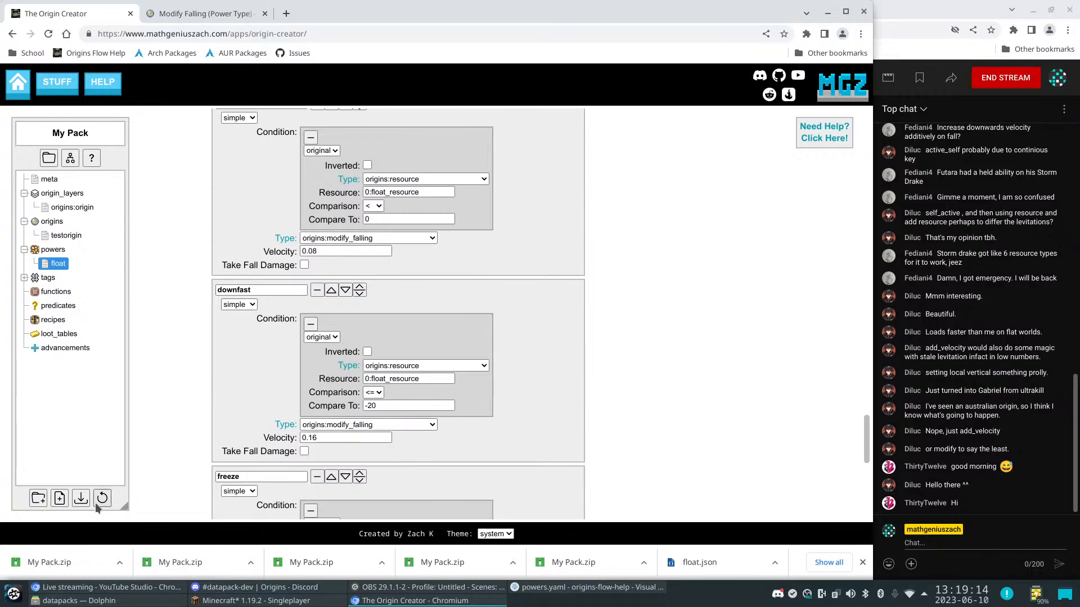
Export the updated datapack as My Pack.zip into the Test world's datapacks folder, overwriting the existing file
click(81, 499)
click(470, 380)
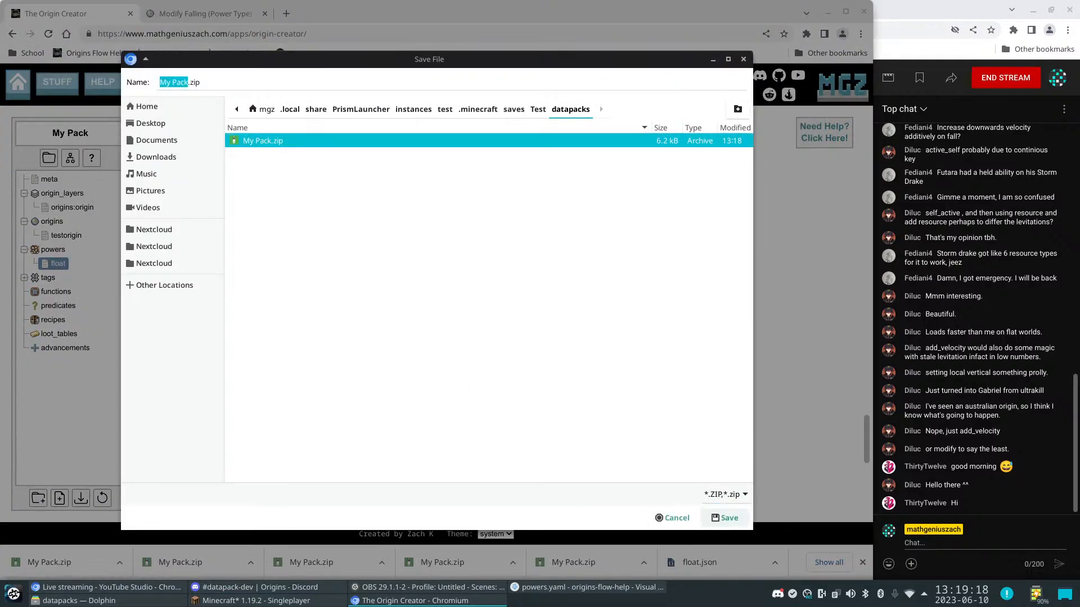
click(726, 518)
click(515, 346)
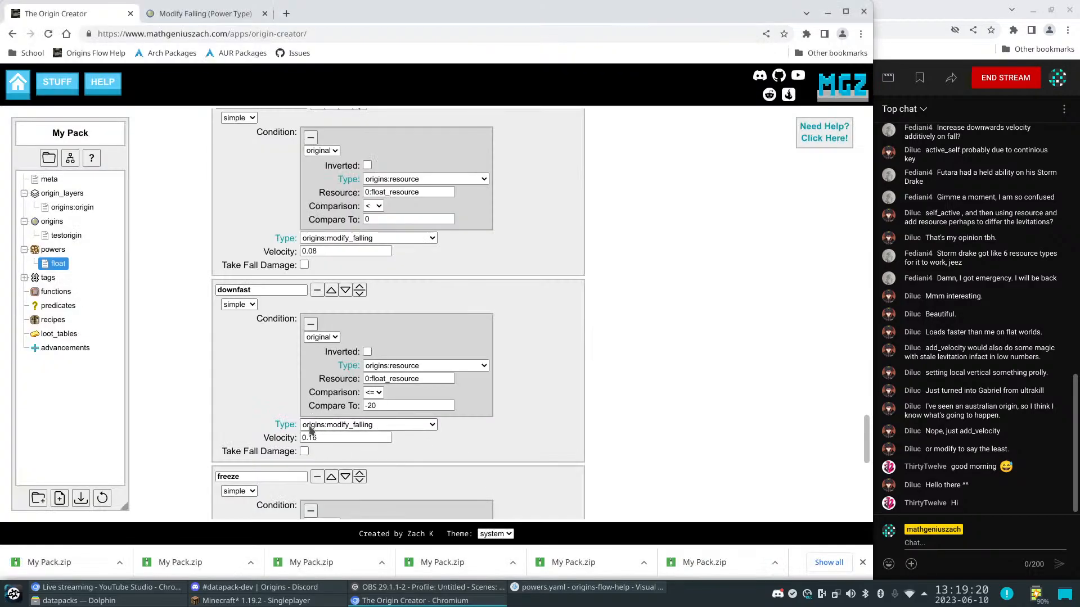
Switch to Minecraft, reload the Test world, and test floating and descending over the grassland with the updated fall velocities
click(277, 602)
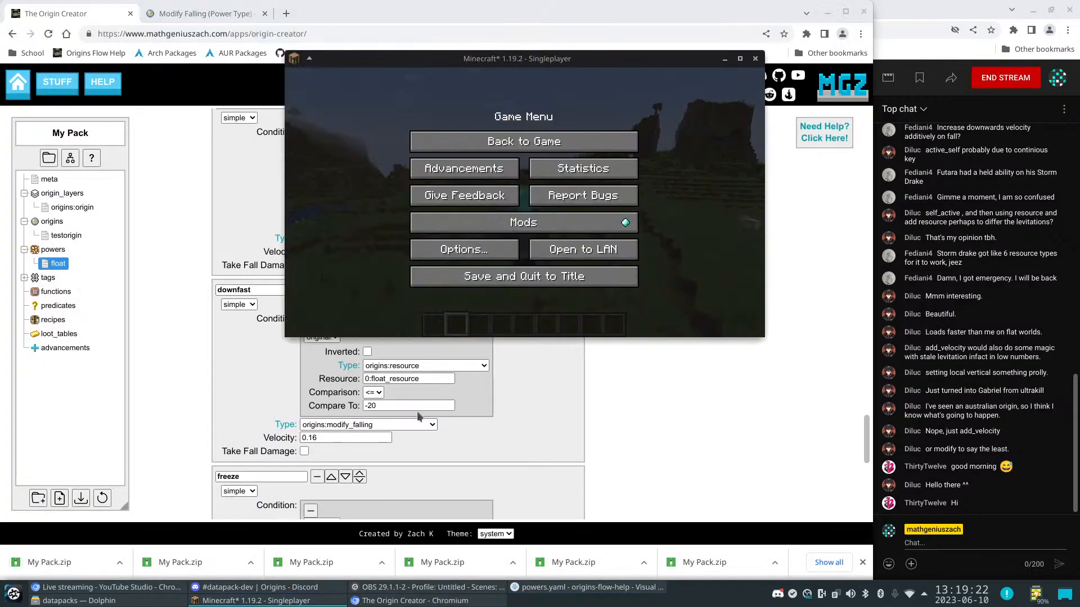
click(483, 277)
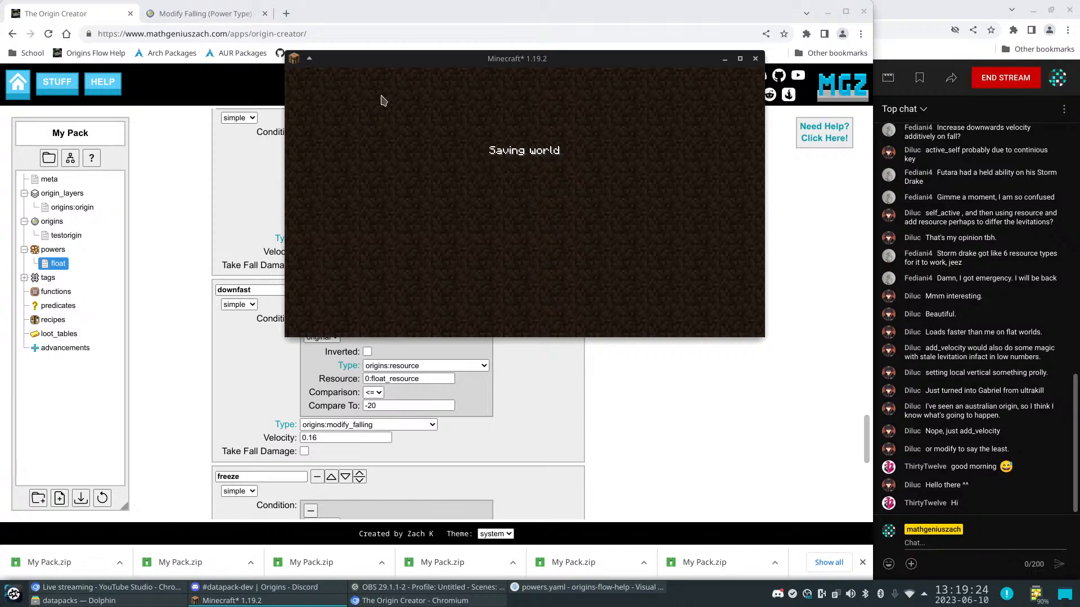
click(459, 186)
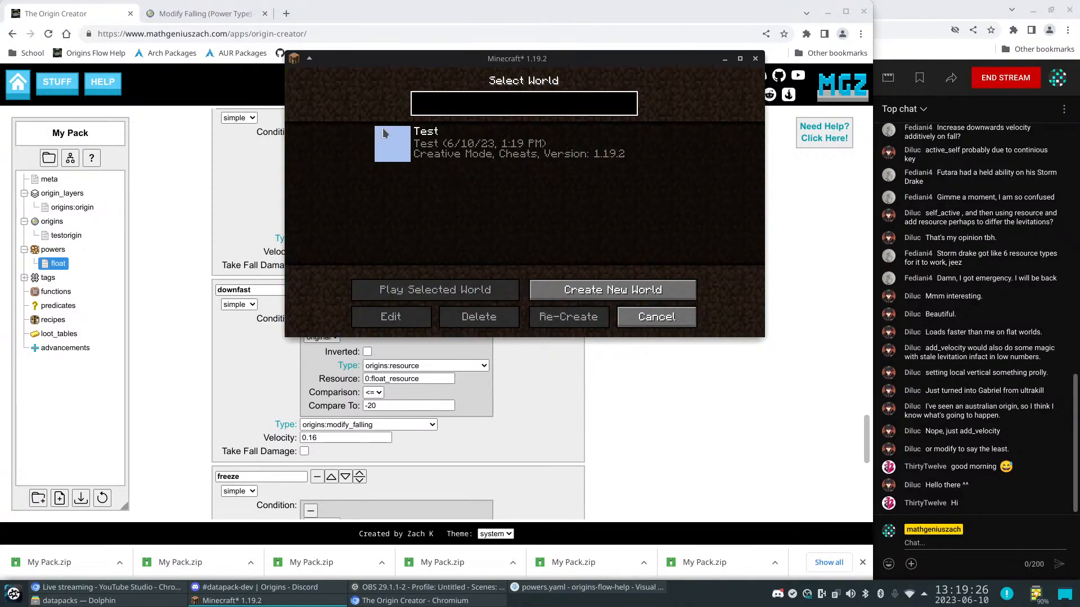
click(387, 137)
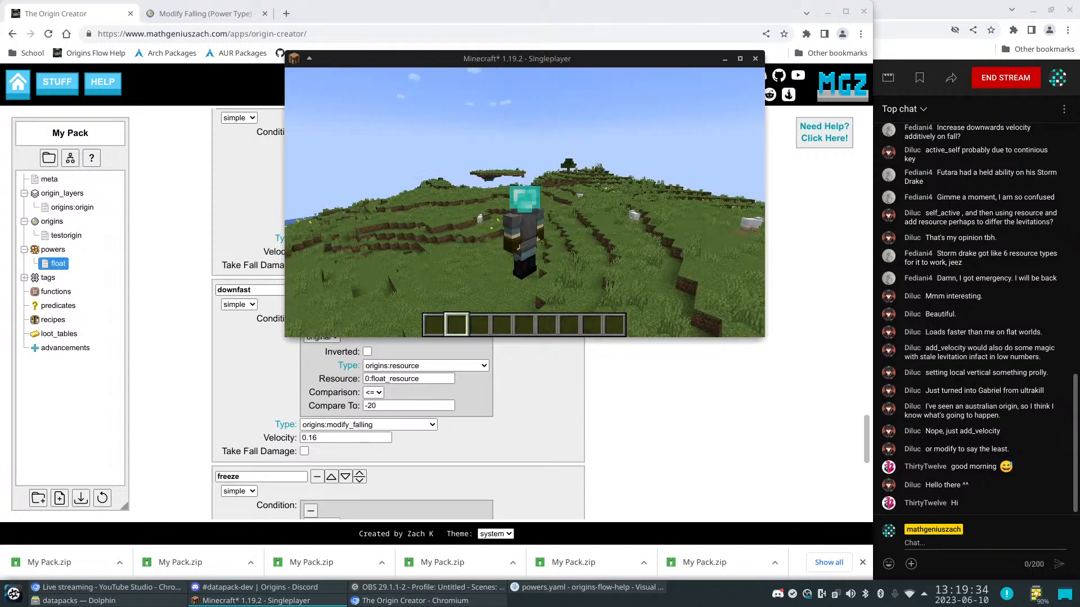
key(space)
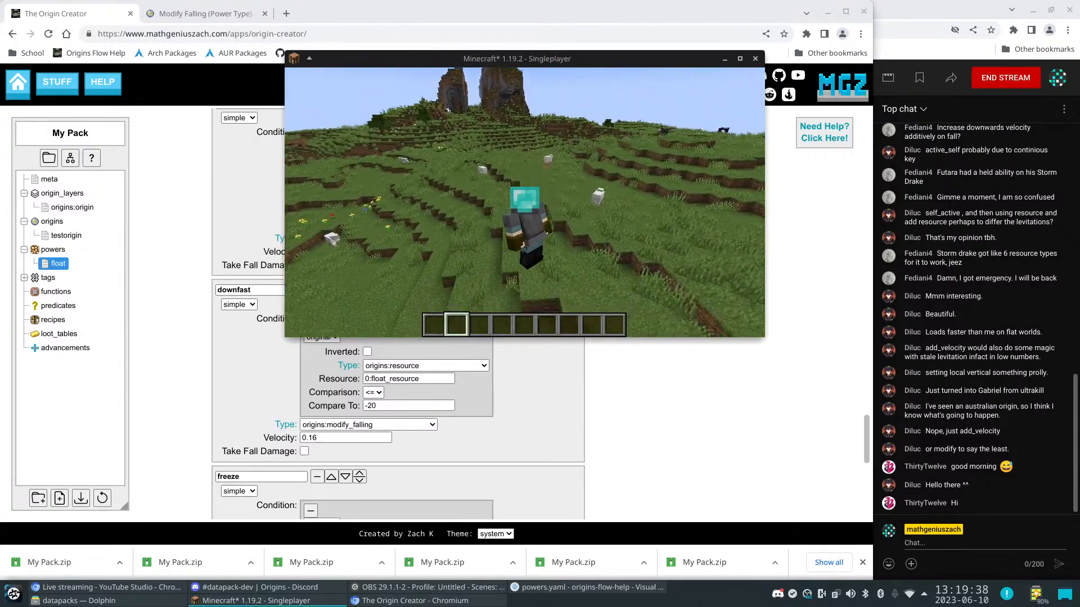
key(Escape)
Switch to The Origin Creator and set the downslow velocity to 0.03 and the downfast velocity to 0.06
click(677, 430)
click(314, 251)
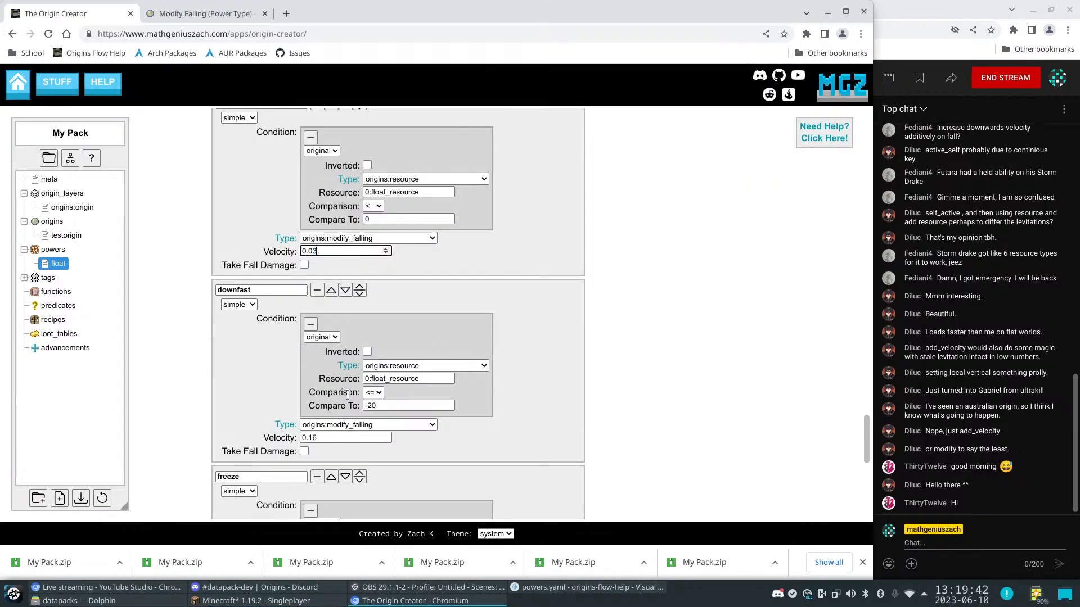
drag(322, 438, 309, 438)
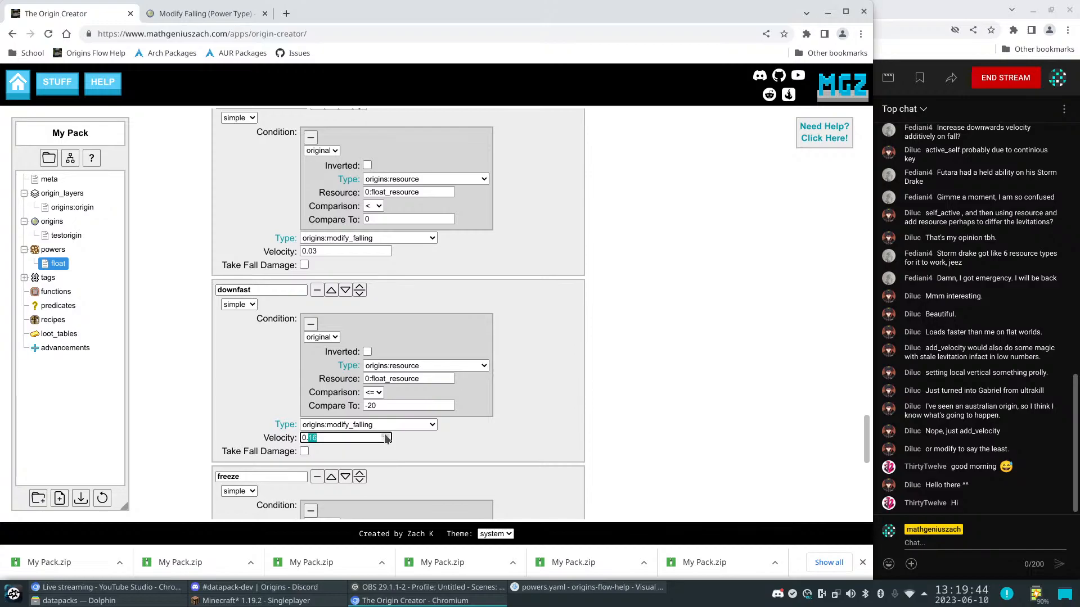
click(669, 433)
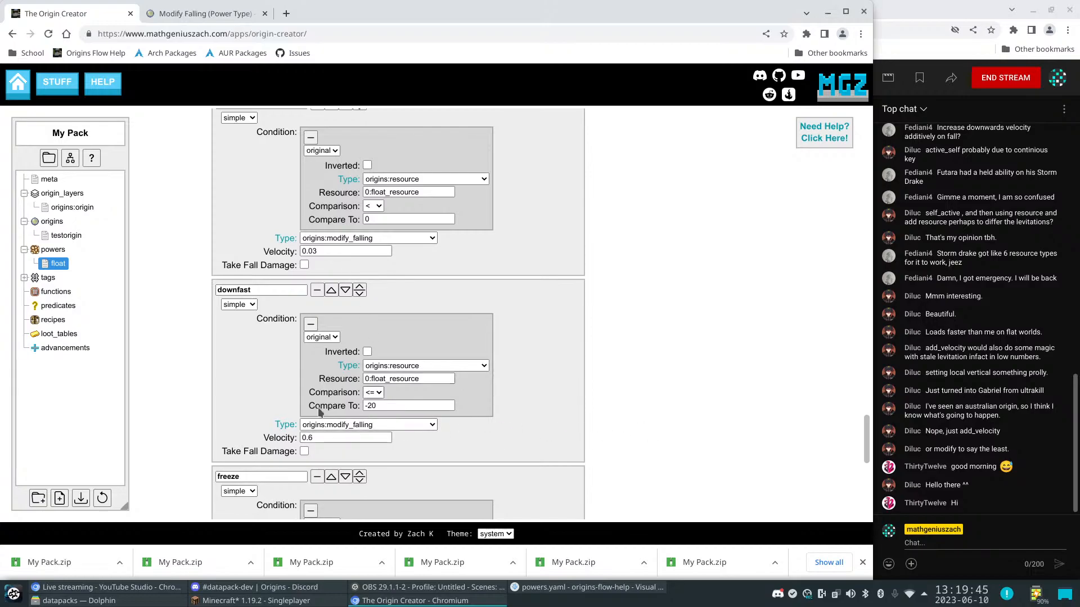
click(305, 438)
text(0)
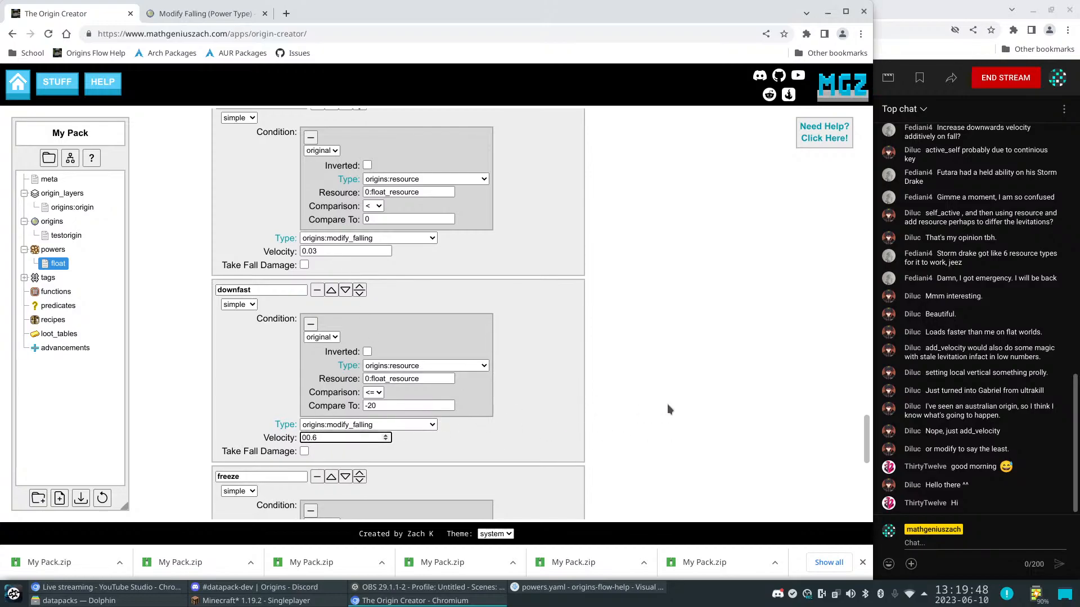
Export the pack as a datapack named My Pack.zip into the Test world's datapacks folder, overwriting the existing file
click(84, 499)
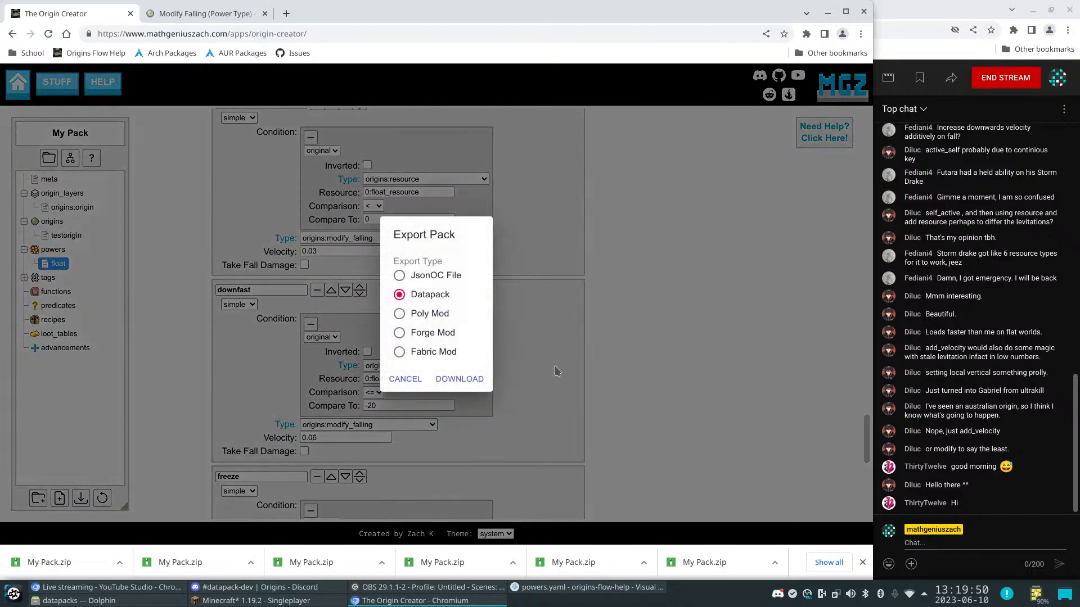
click(459, 381)
click(293, 140)
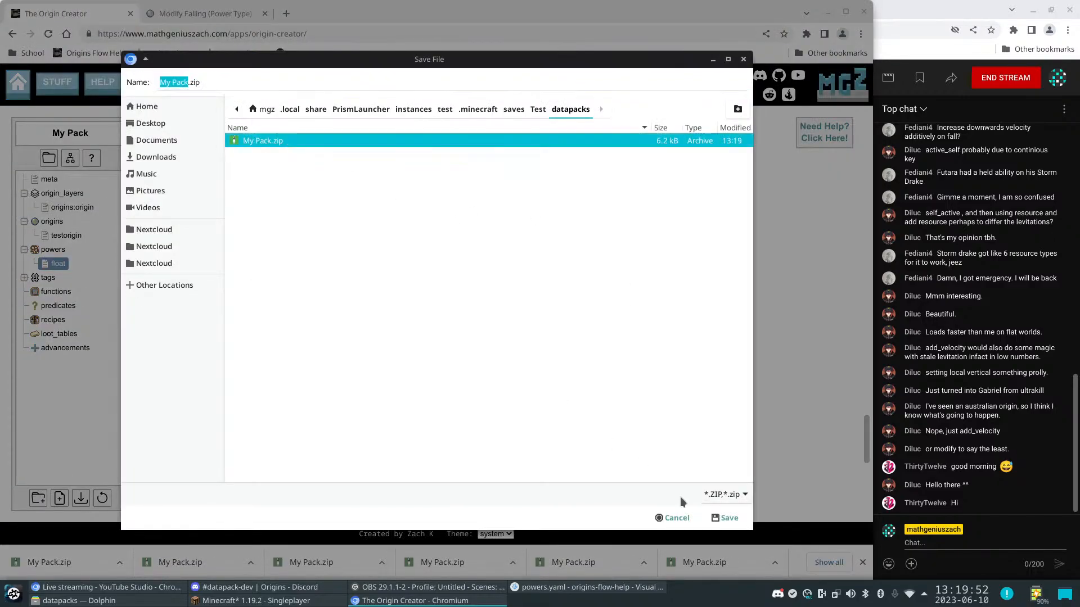
click(724, 517)
click(505, 338)
Switch to Minecraft, save and quit the current world, and reload the Test world
click(256, 601)
click(513, 276)
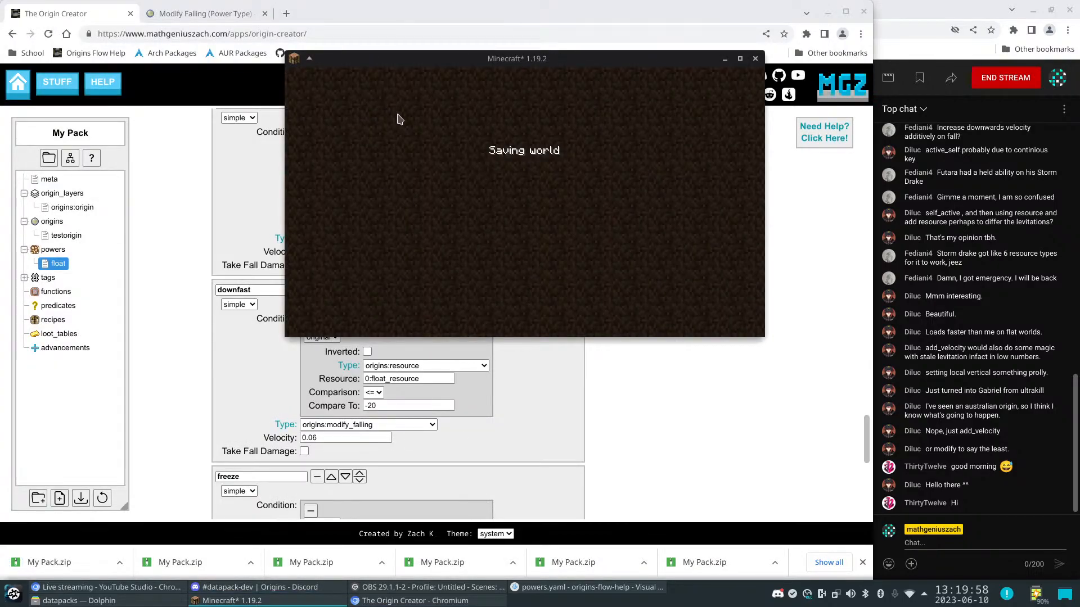
click(483, 186)
click(407, 149)
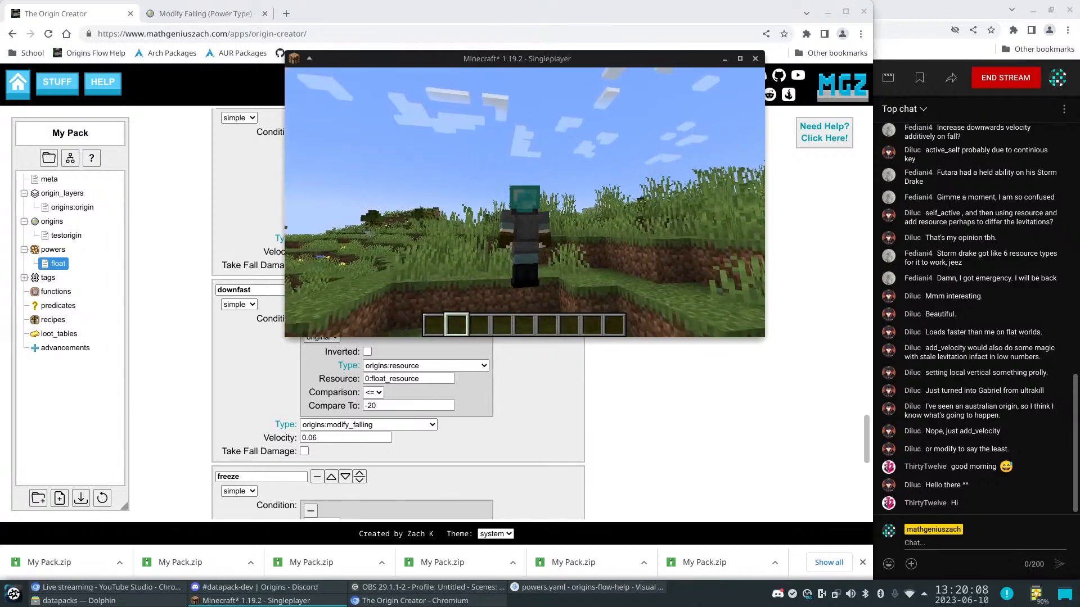
Fly forward, rise and descend repeatedly over the grassland to test the lowered fall velocities, and pause the game
key(space)
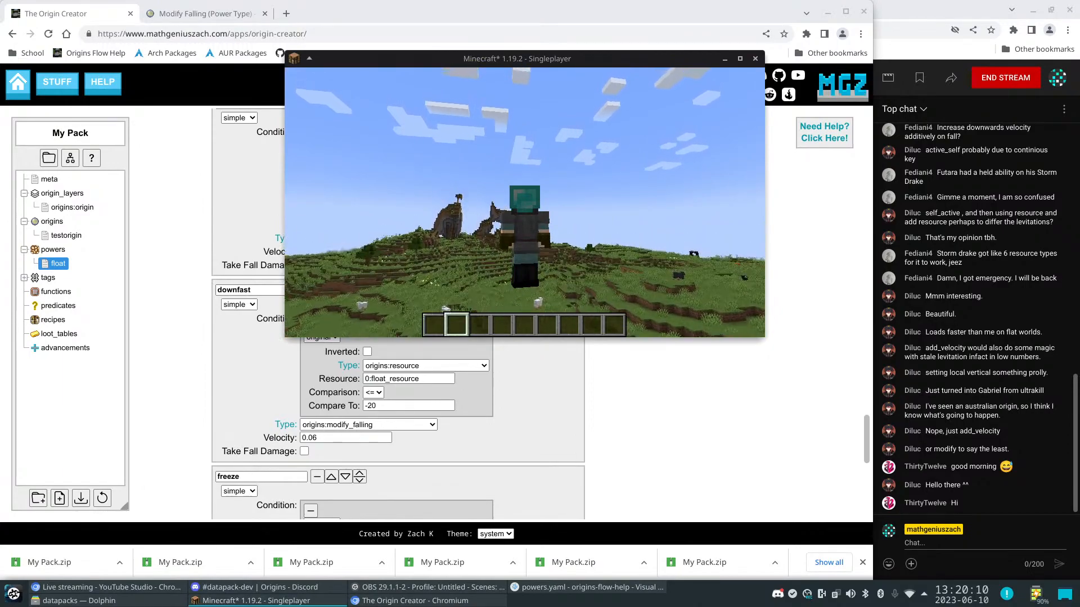
key(w)
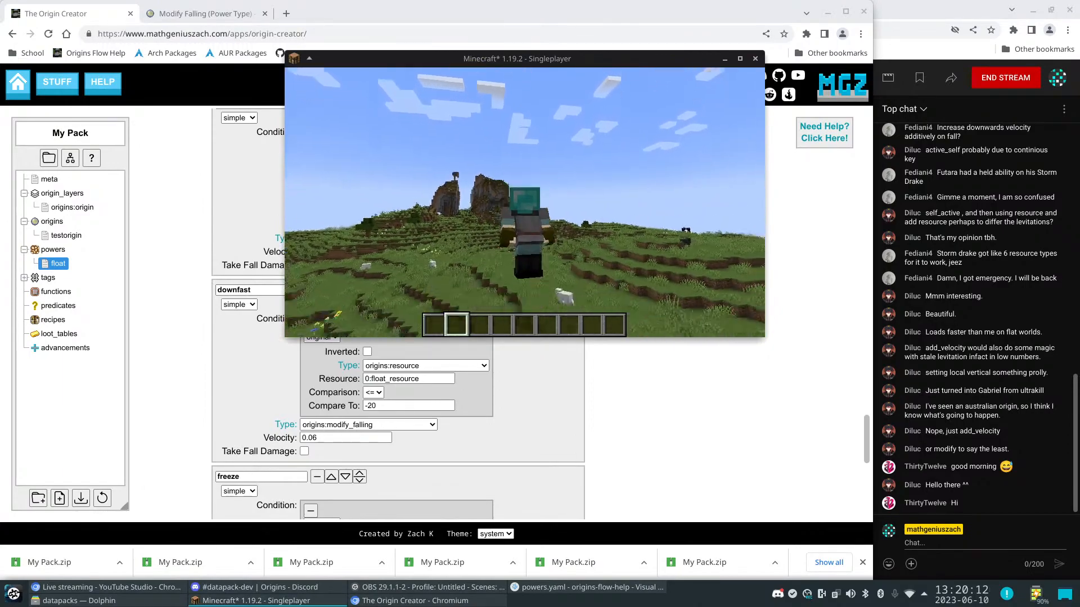
key(space)
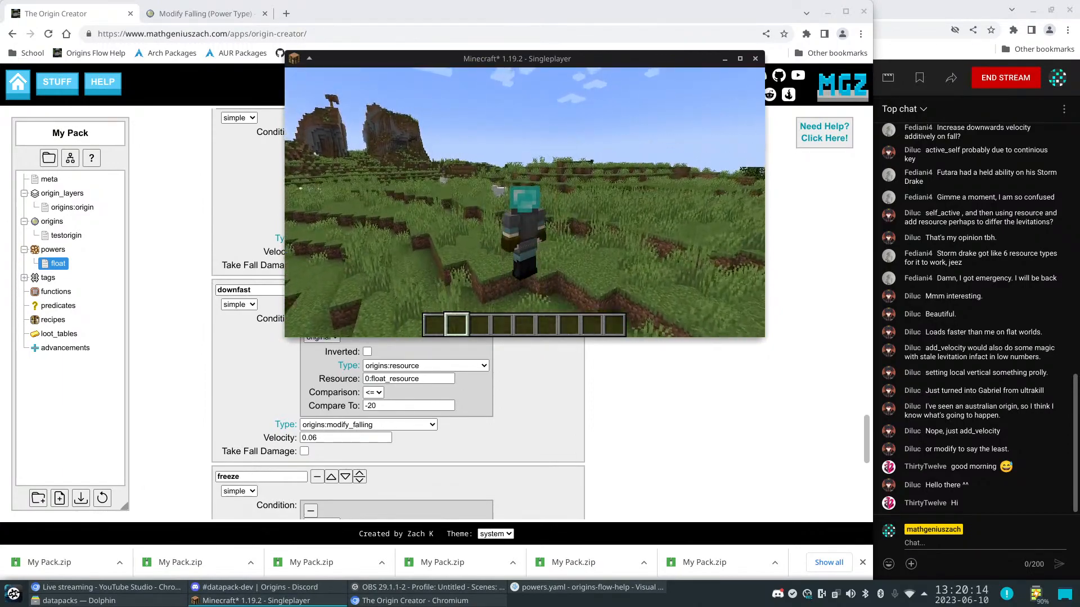
key(space)
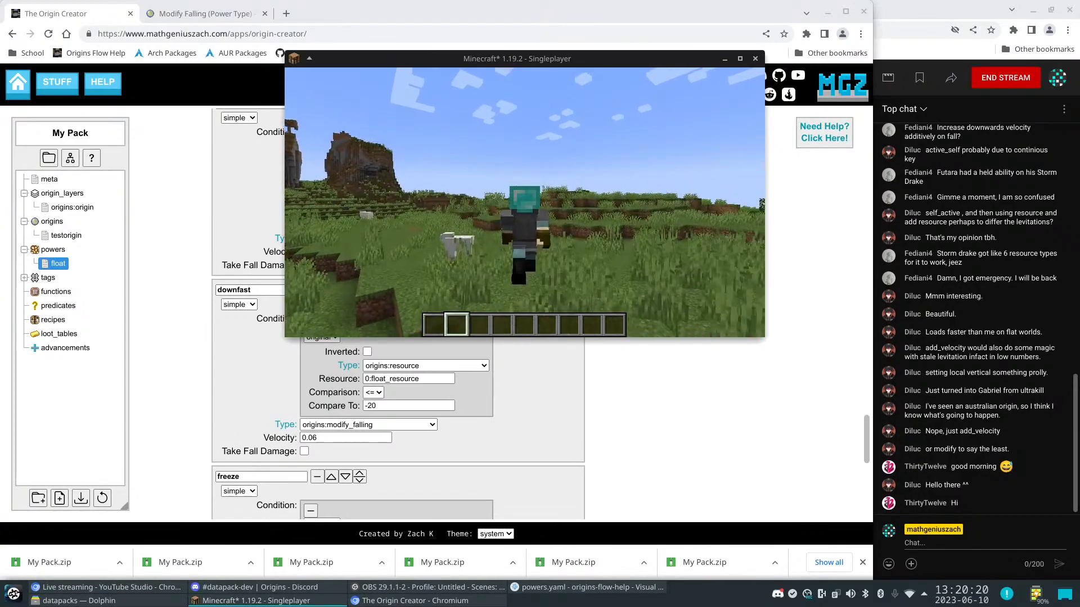
key(space)
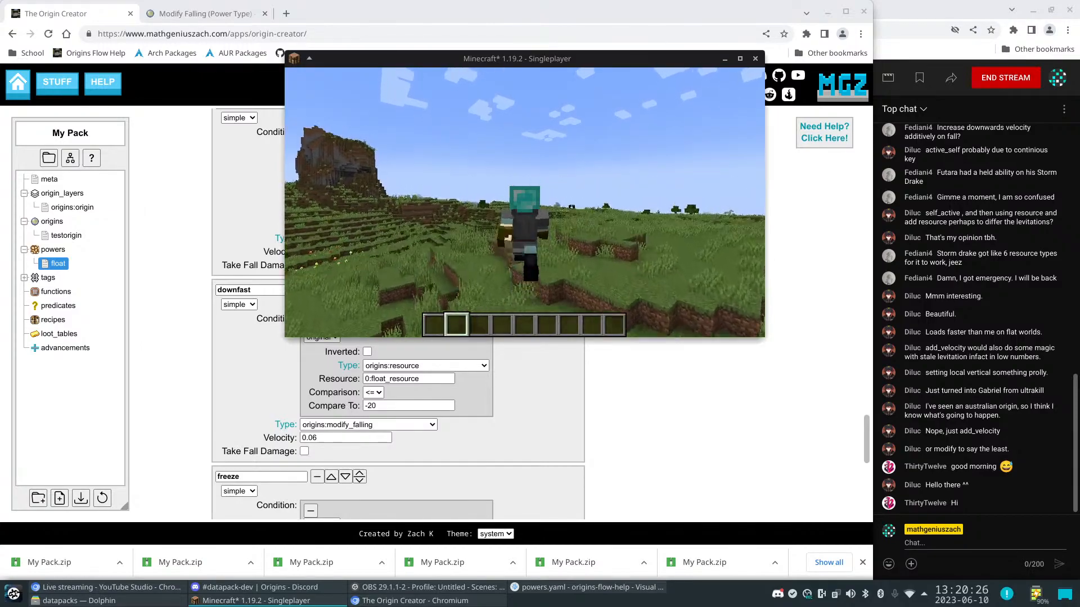
key(space)
key(w)
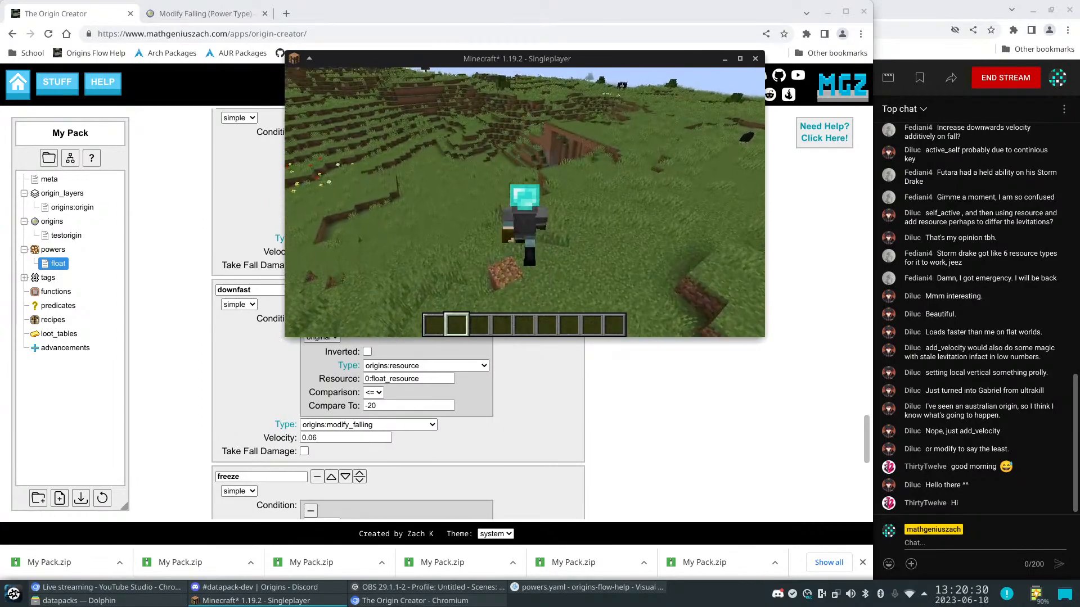
key(w)
key(w)
key(w)
key(w)
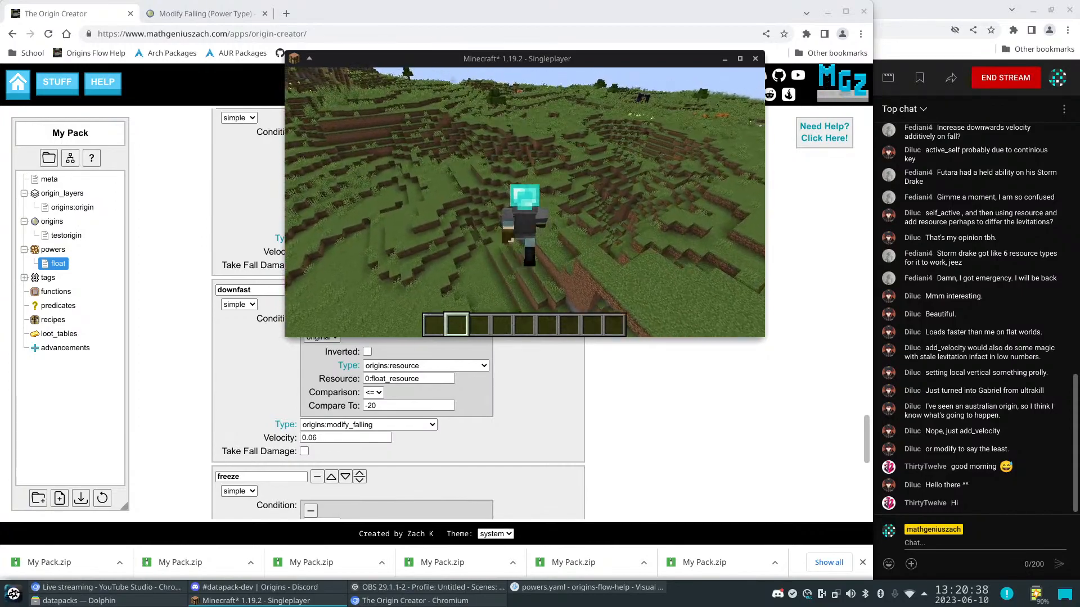
key(w)
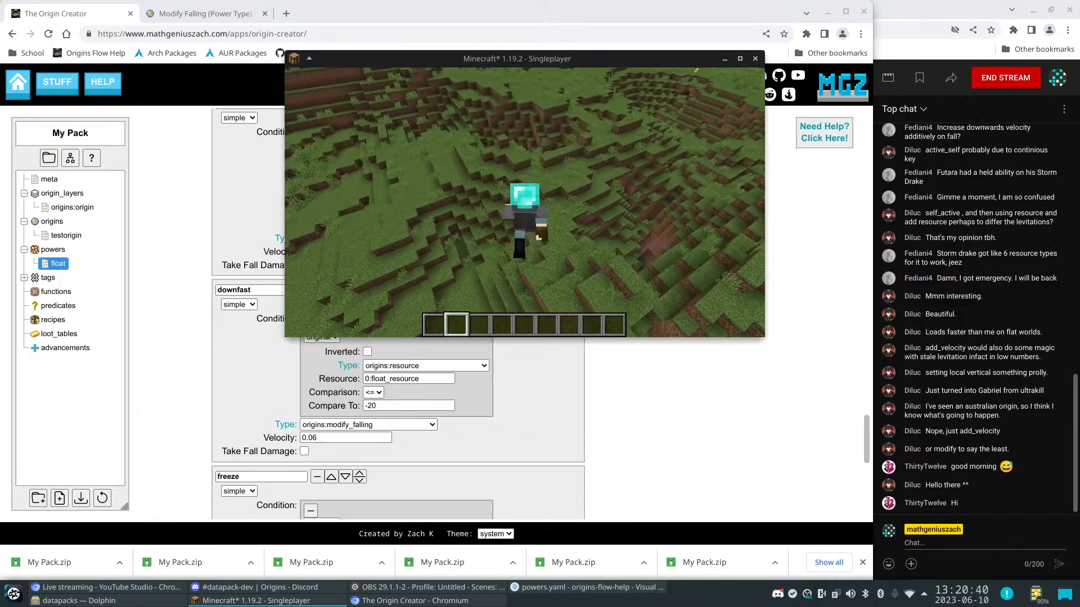
key(Escape)
Switch to The Origin Creator and save the float power as float.json on the Desktop, overwriting the existing file
click(88, 498)
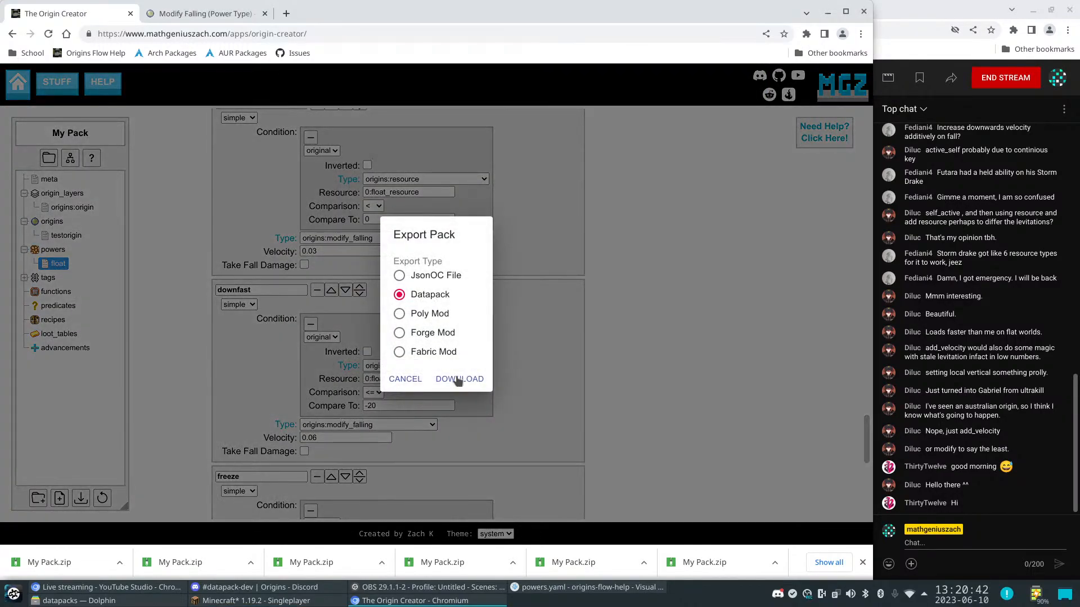
click(400, 380)
scroll(507, 380, up, 15)
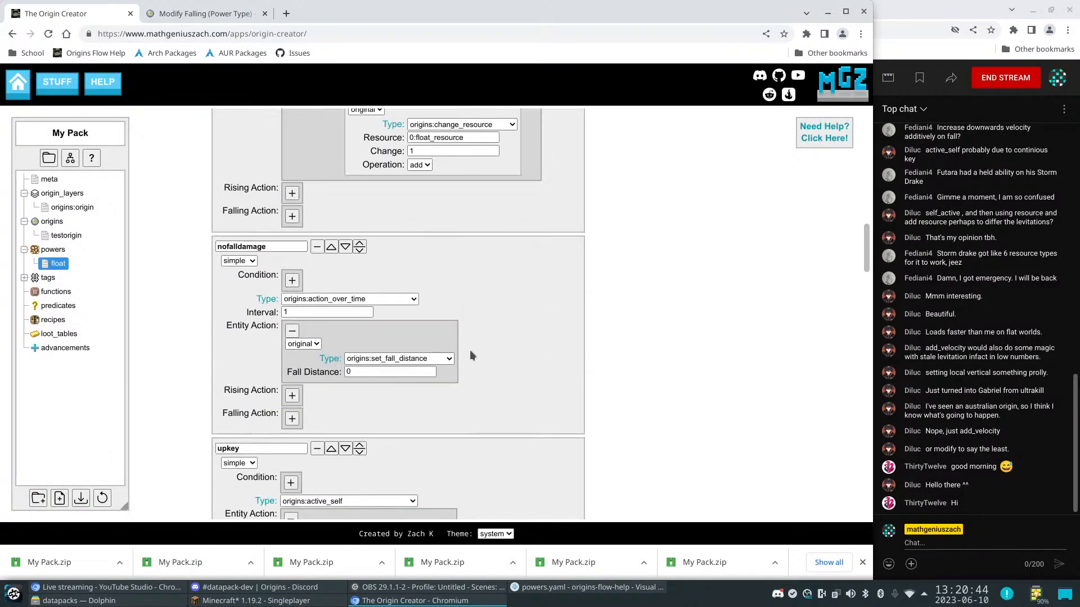
scroll(471, 352, up, 10)
click(213, 149)
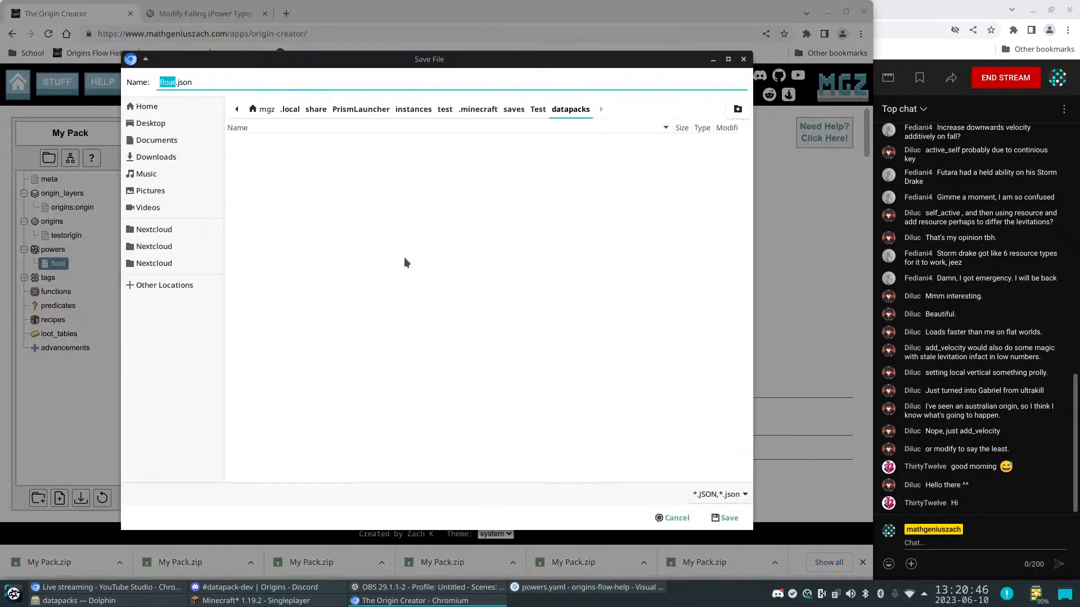
click(150, 123)
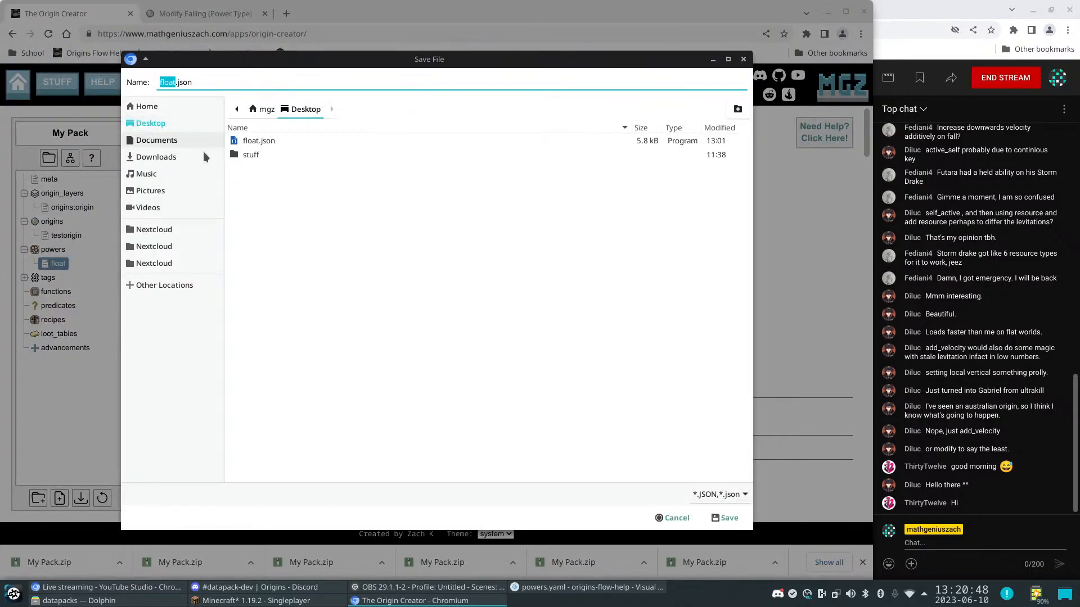
click(729, 518)
click(495, 349)
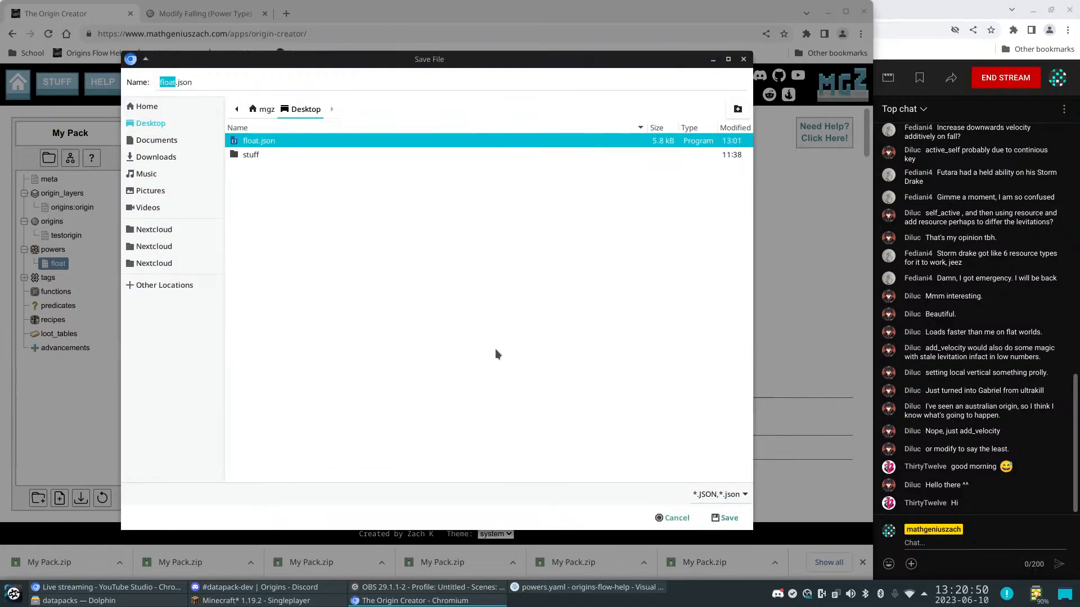
Switch to Minecraft, resume the game for another short float test over the grassland, and pause again
click(256, 601)
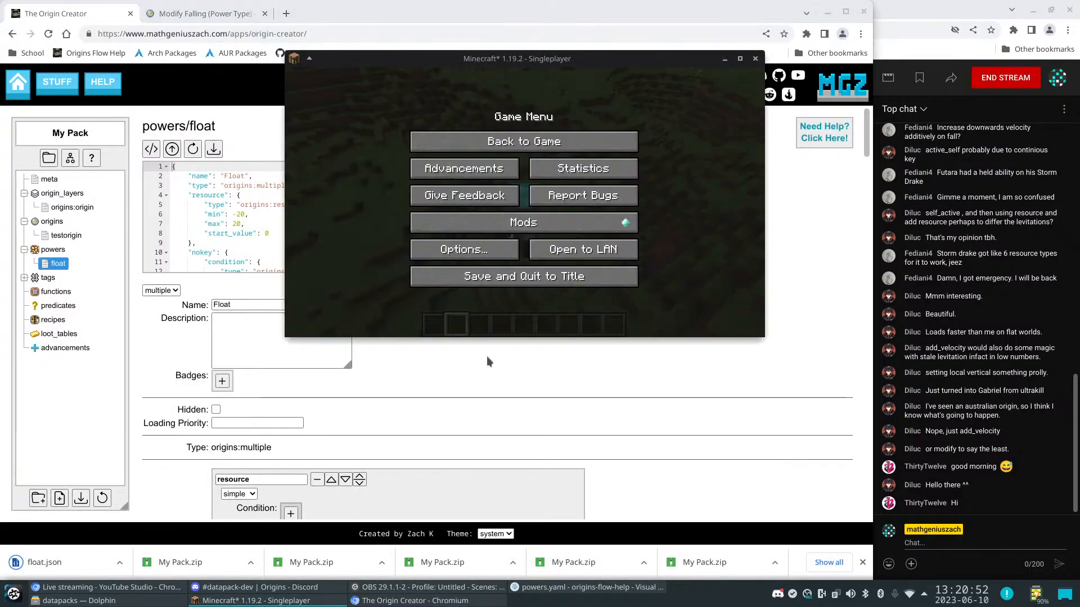
click(517, 142)
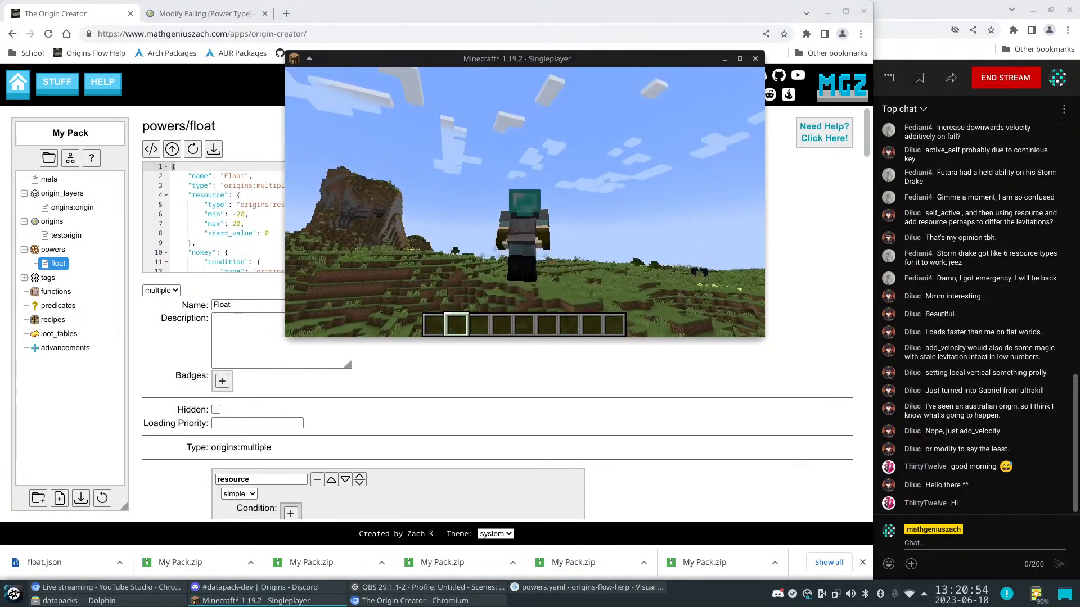
key(w)
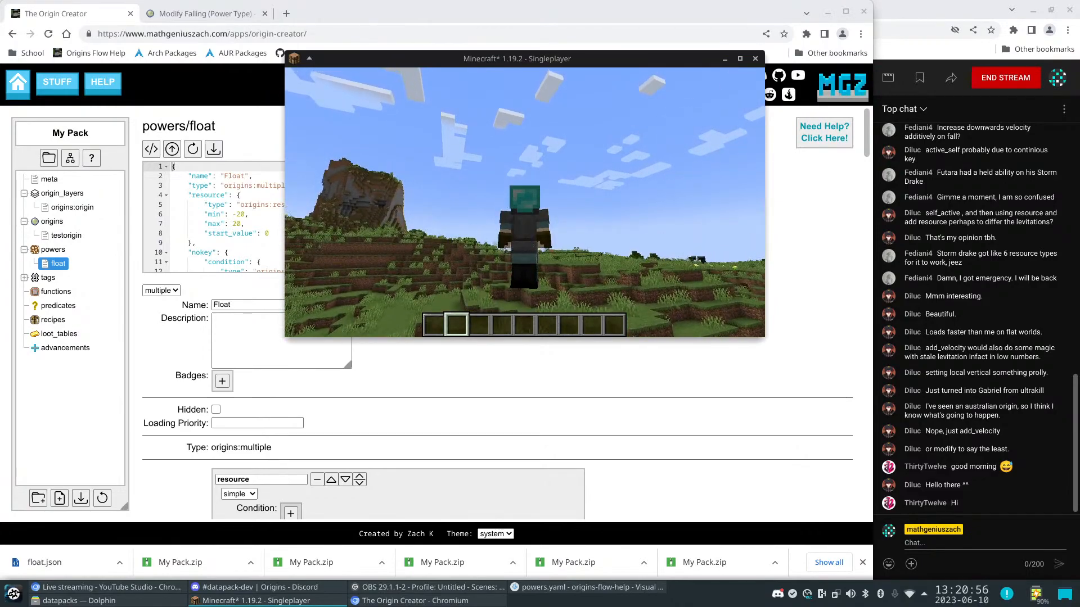
key(space)
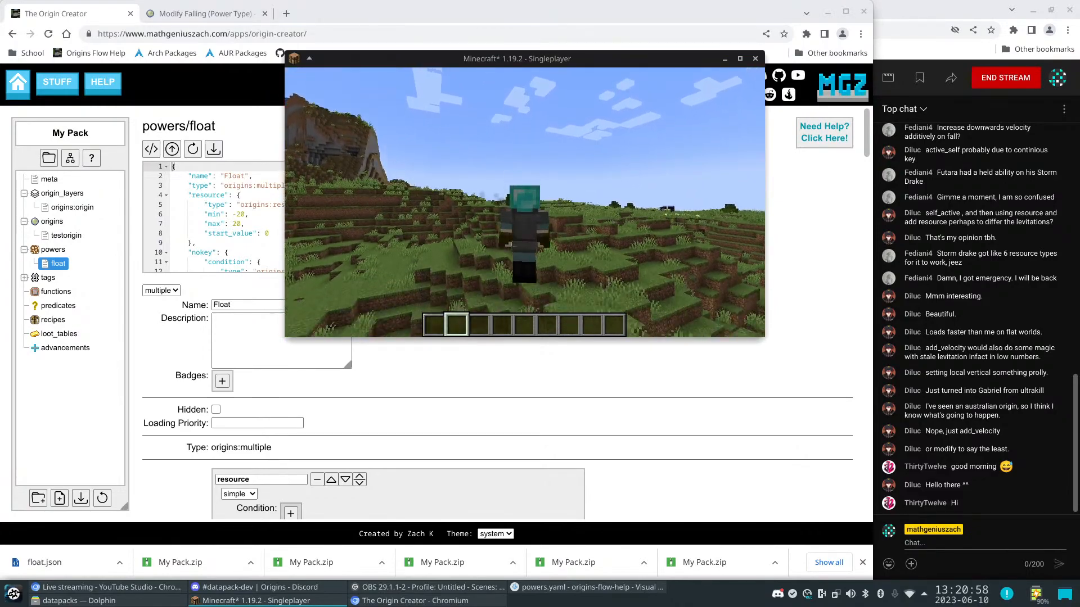
key(Escape)
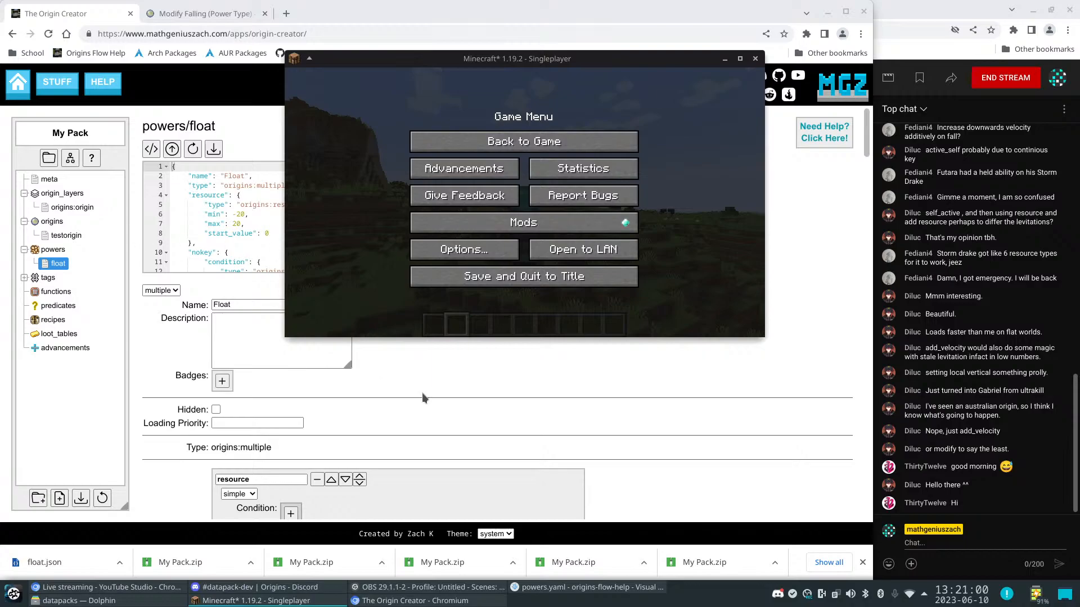
Switch to The Origin Creator and review the float sub-powers from resource through nokey, nofalldamage and downkey to up
click(515, 369)
scroll(525, 414, down, 4)
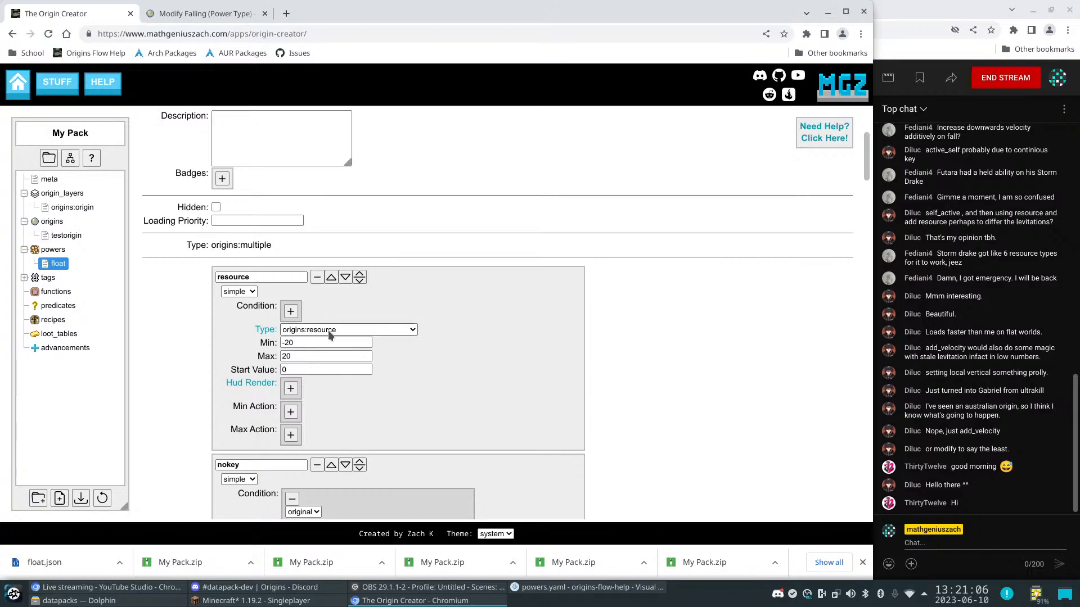
scroll(331, 335, down, 5)
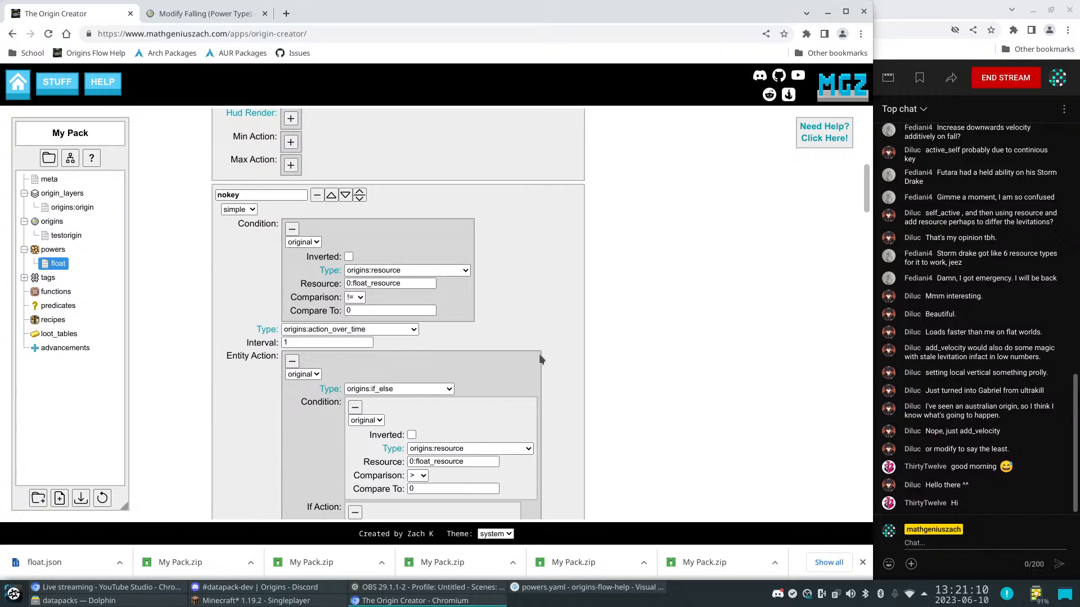
scroll(515, 362, down, 10)
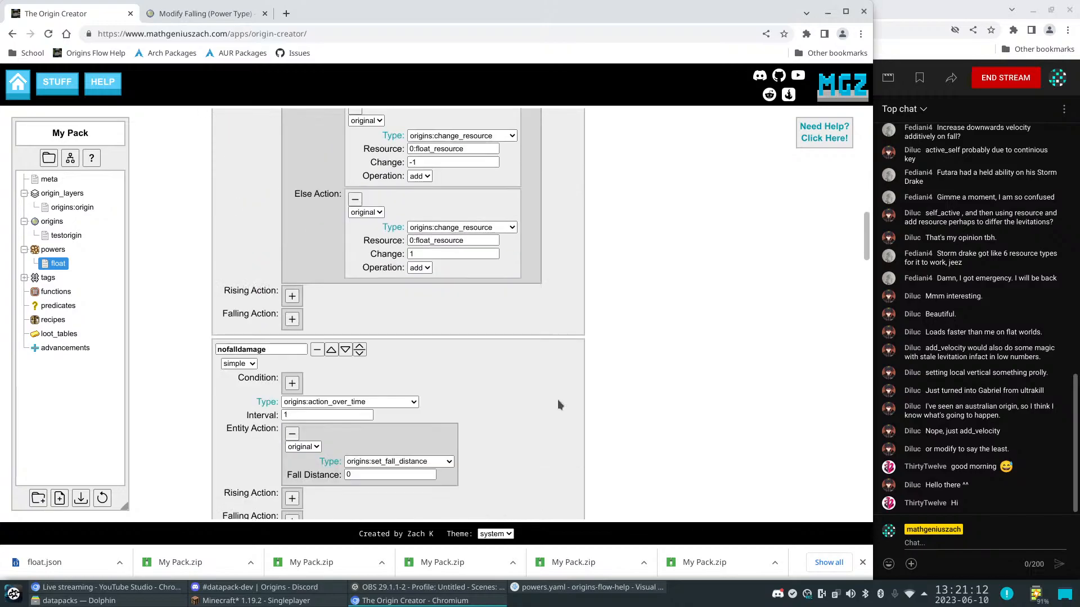
scroll(566, 402, down, 5)
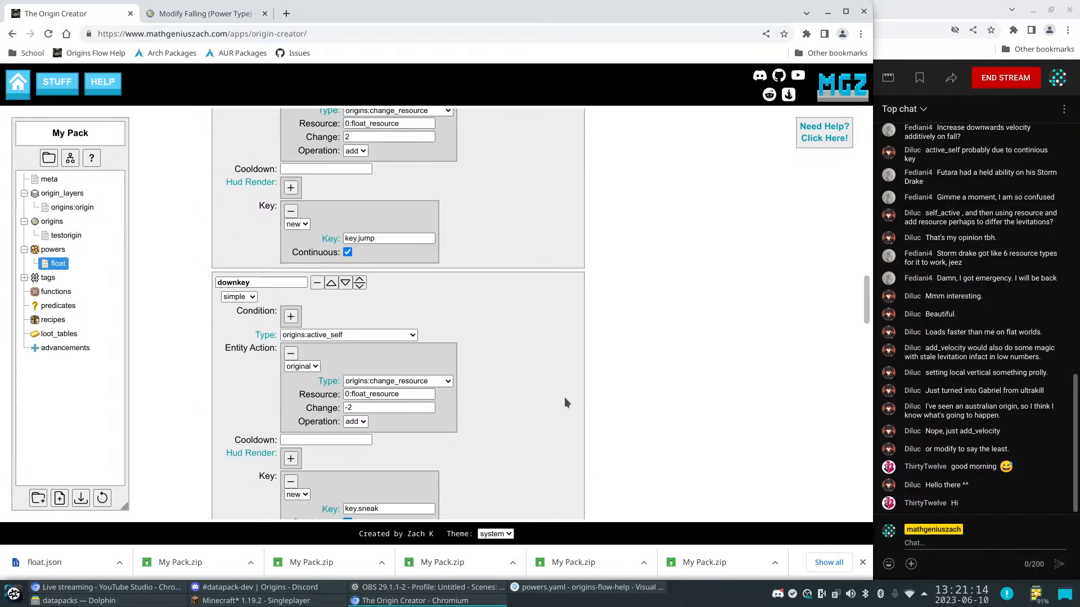
scroll(565, 403, down, 5)
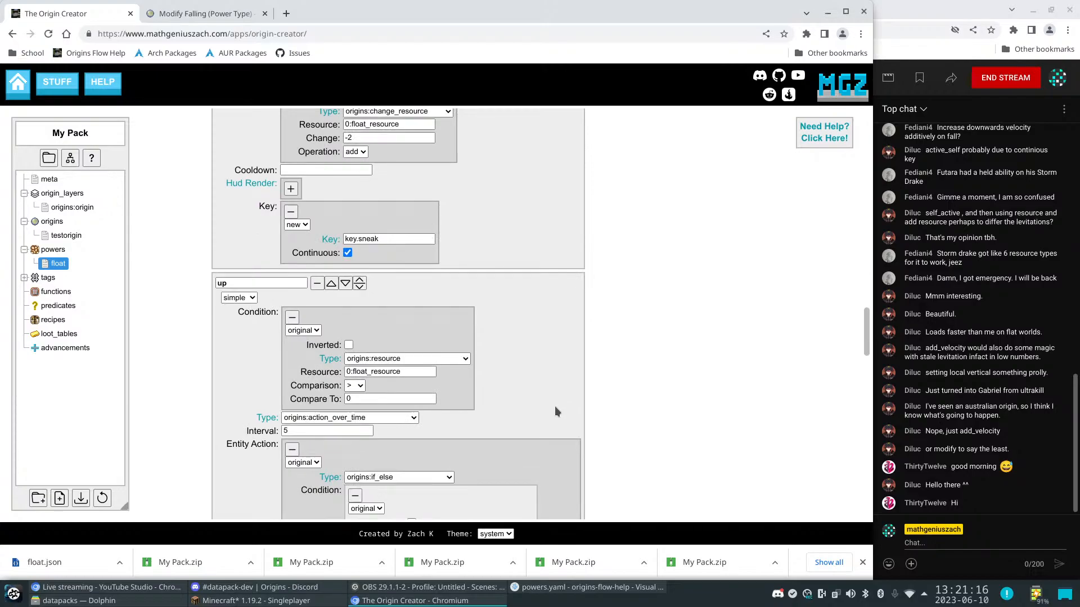
scroll(555, 433, up, 4)
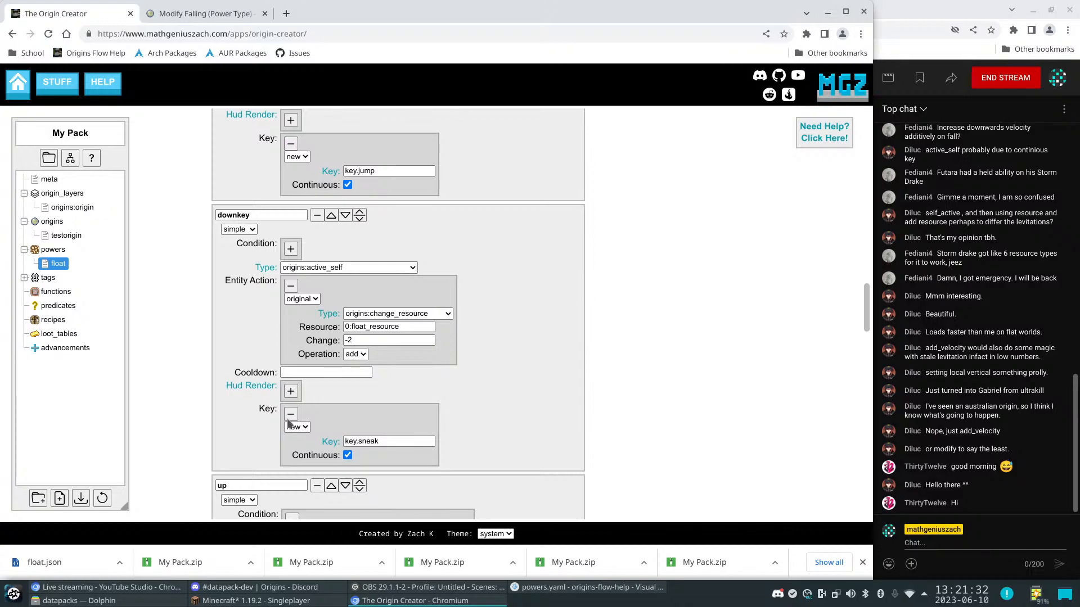
Create a new file in the powers folder and set its power format to multiple
right_click(61, 251)
click(67, 264)
key(Return)
click(55, 264)
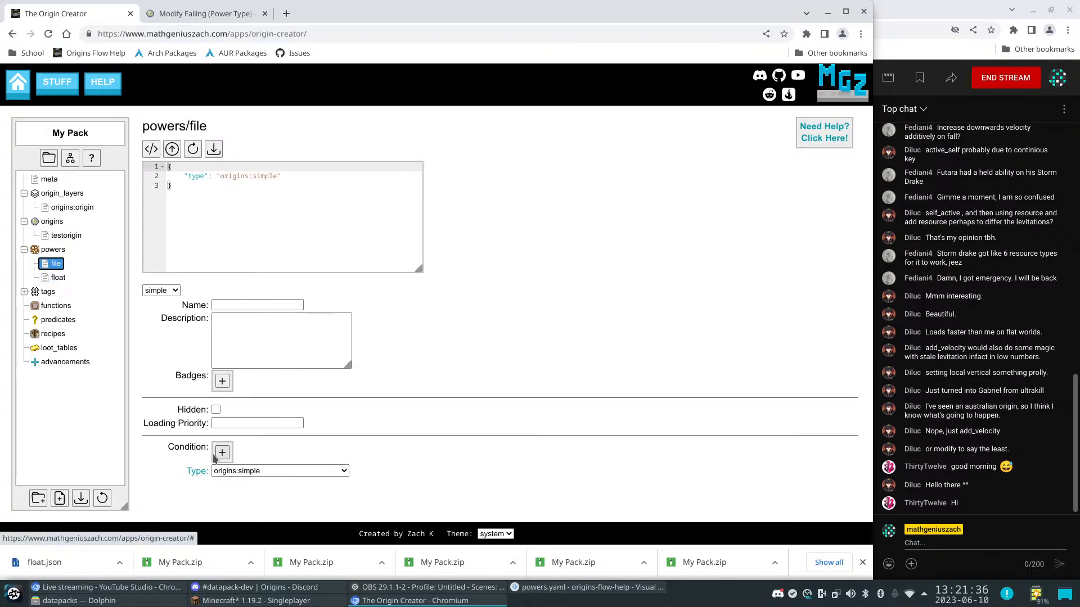
click(276, 471)
scroll(277, 422, down, 5)
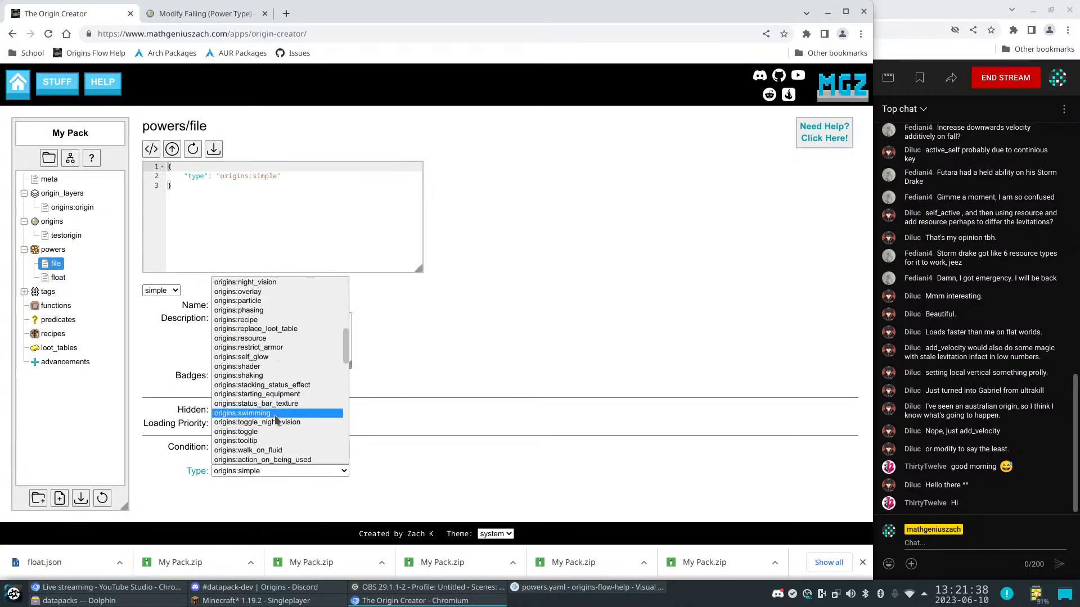
click(174, 294)
click(174, 291)
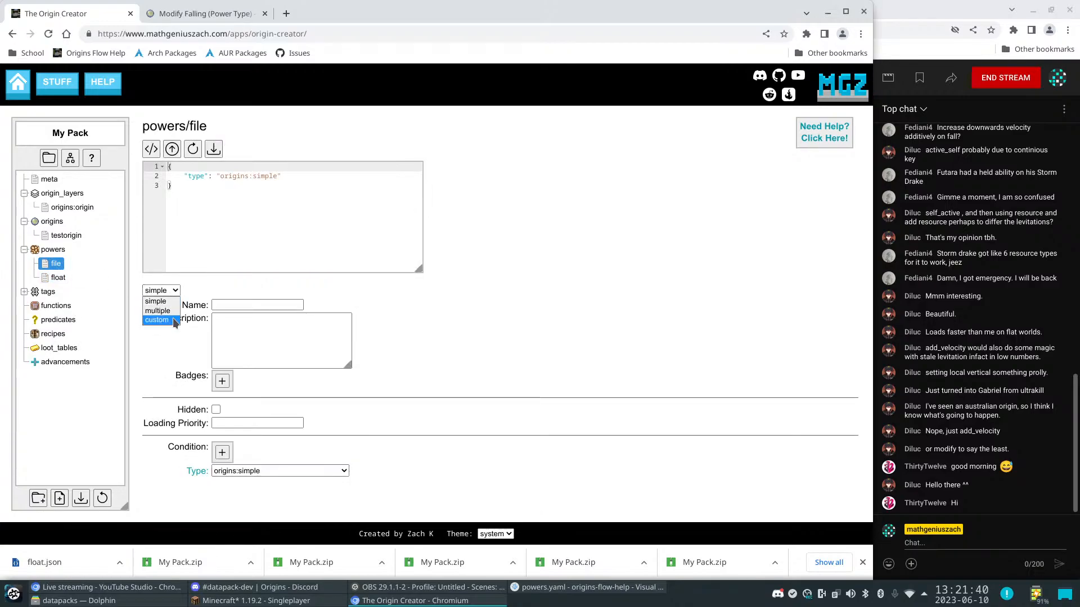
click(167, 317)
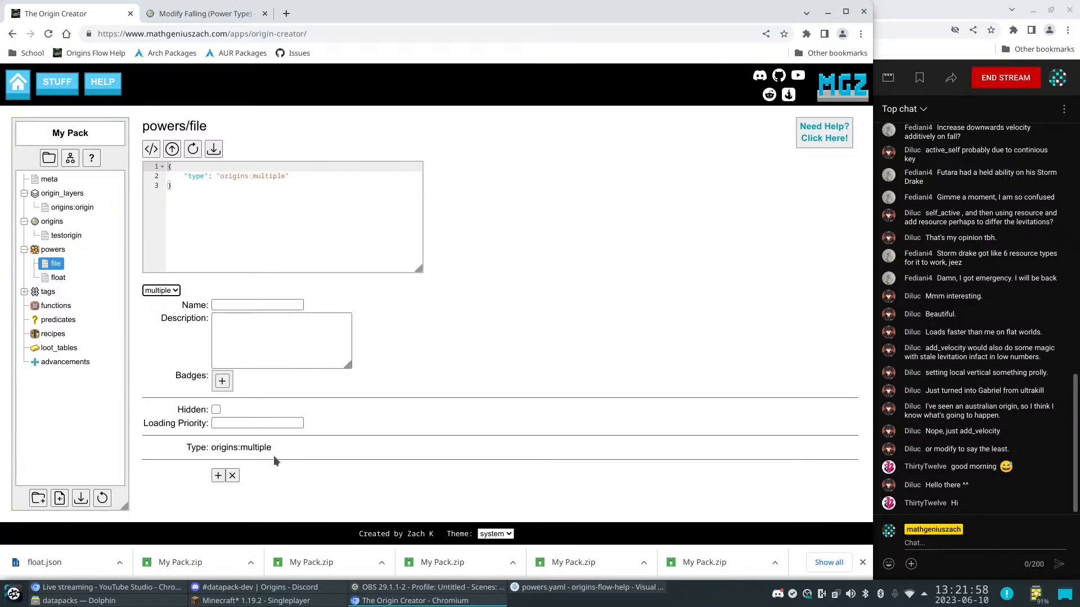
Dismiss the browser's downloads bar and delete the new power named file
click(862, 563)
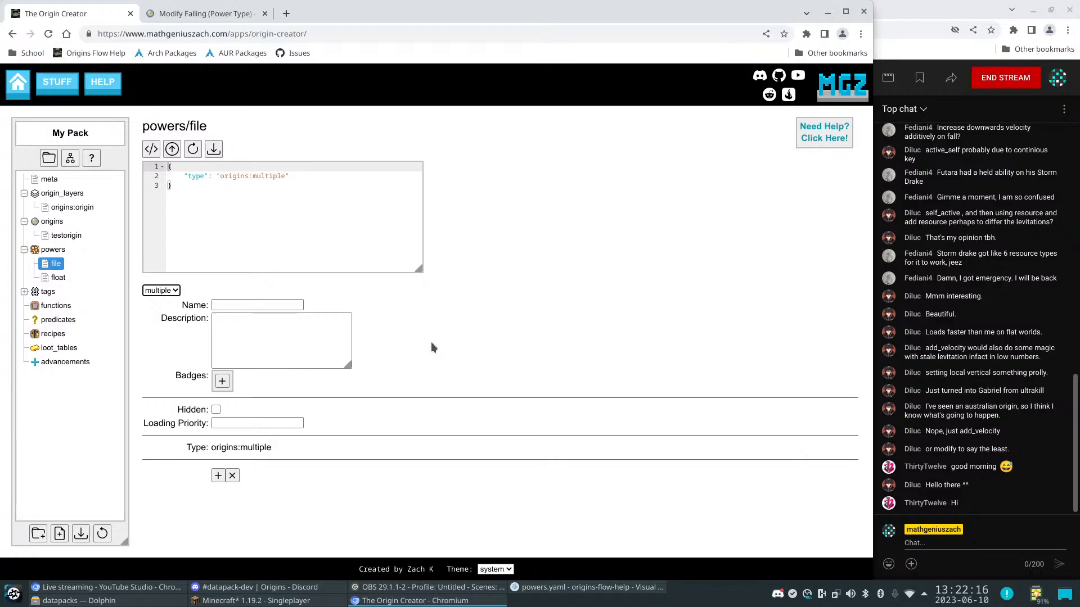
right_click(42, 266)
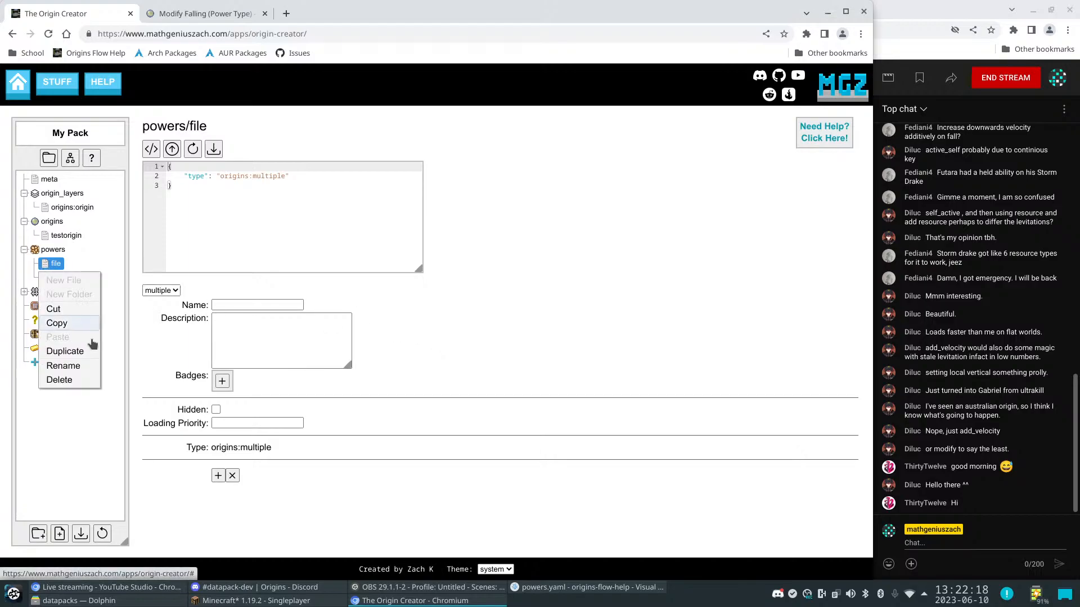
click(59, 380)
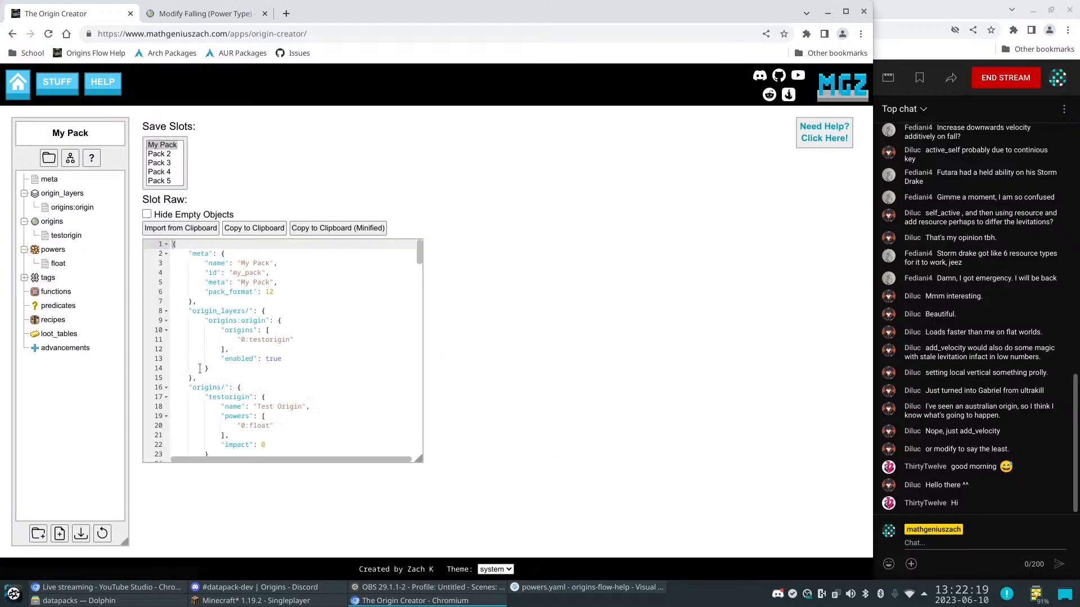
Reopen the float power and review its sub-powers down to freeze and slowfalling
click(52, 268)
scroll(506, 384, down, 2)
scroll(540, 388, down, 4)
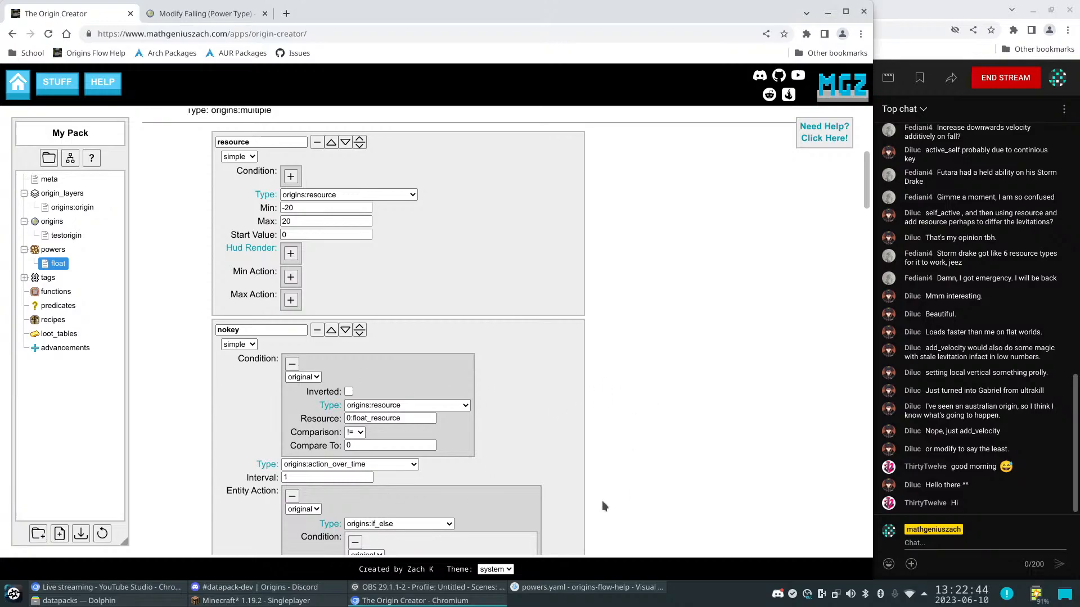
scroll(585, 491, down, 10)
scroll(579, 487, down, 15)
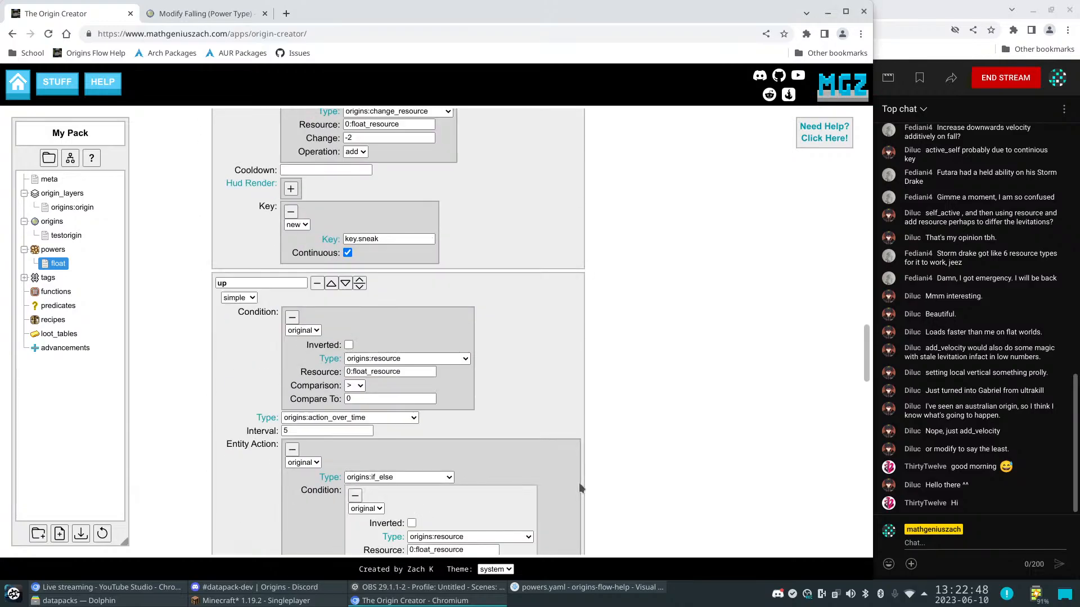
scroll(582, 481, down, 8)
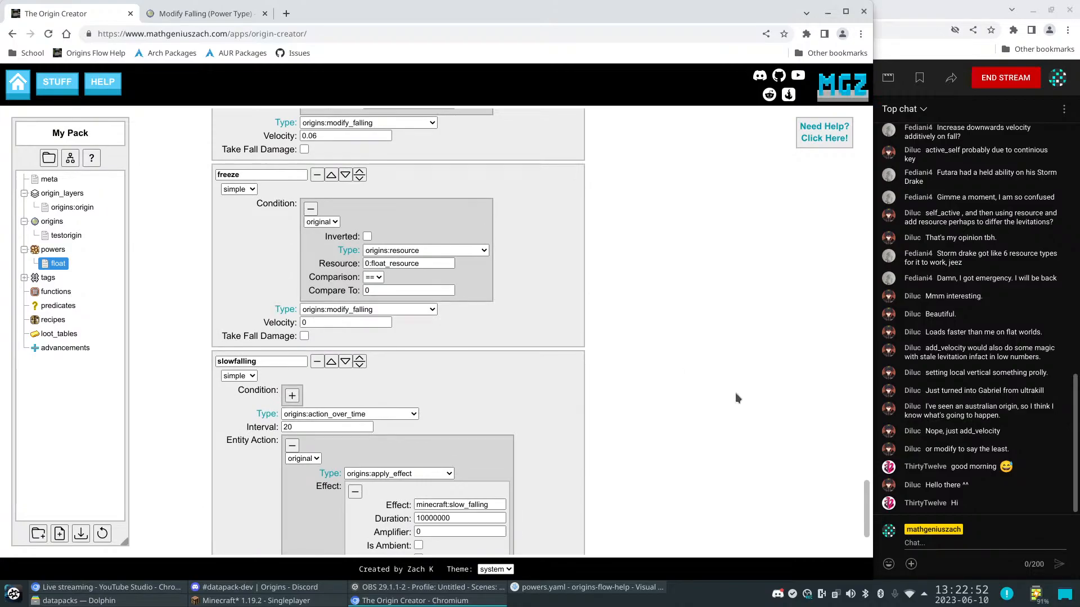
Read back through the live stream chat for viewers' power suggestions
scroll(958, 397, up, 5)
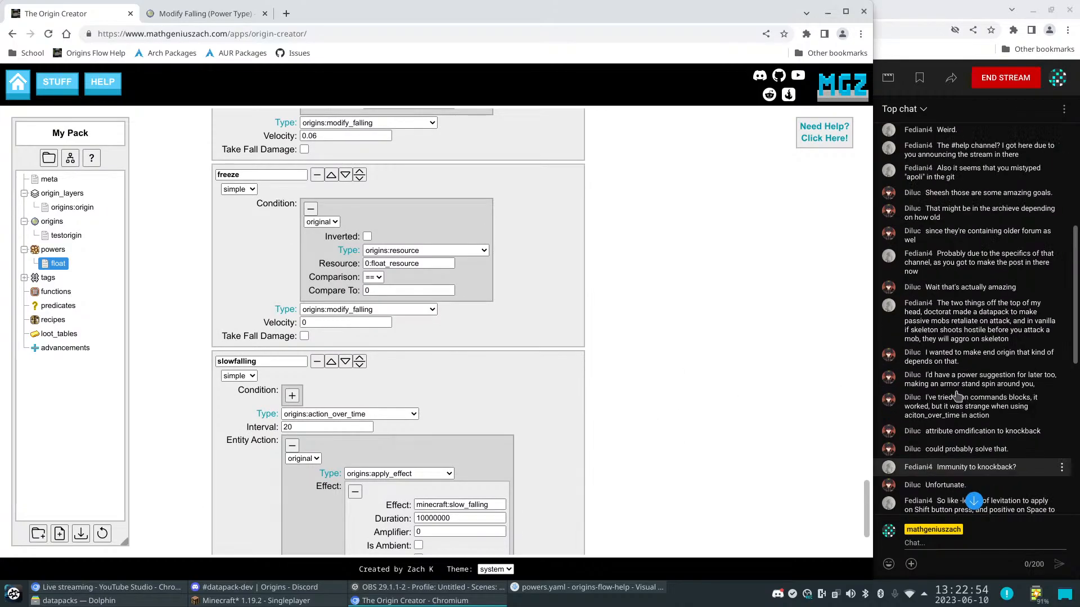
scroll(958, 396, up, 5)
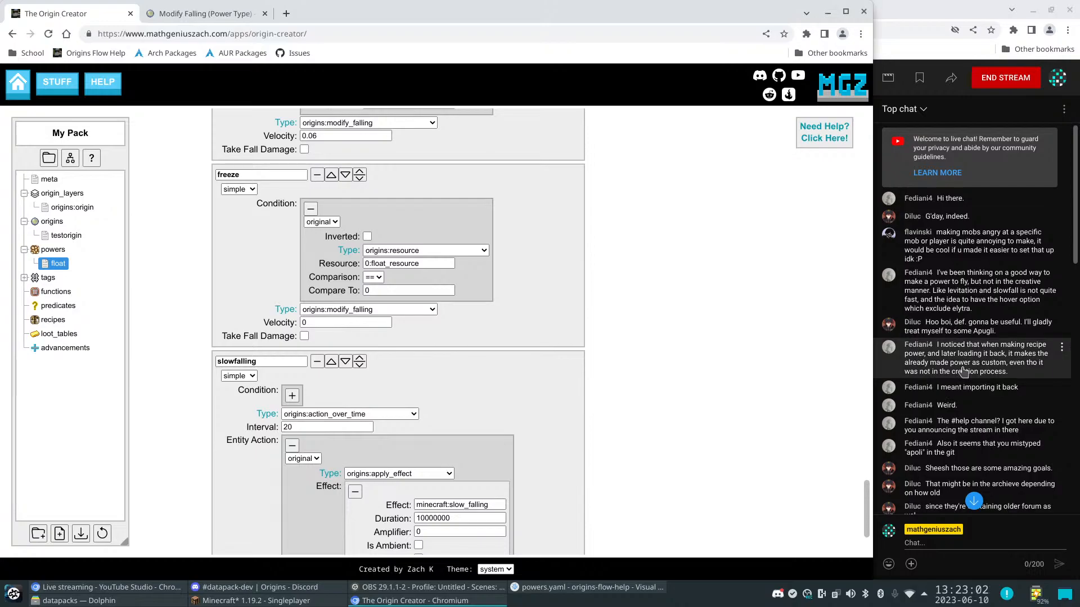
scroll(964, 371, down, 4)
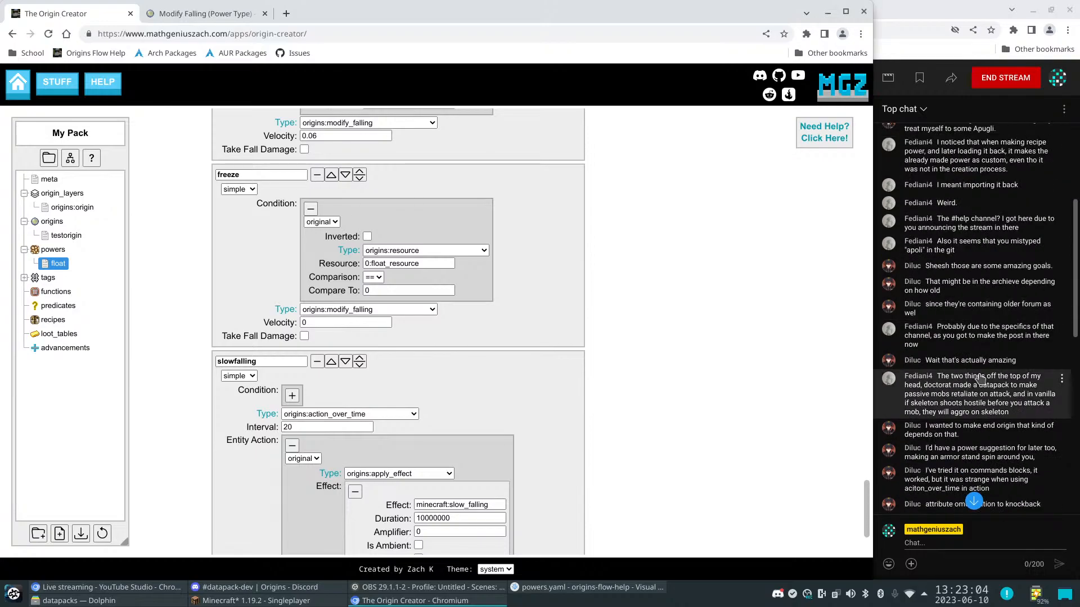
scroll(978, 379, down, 2)
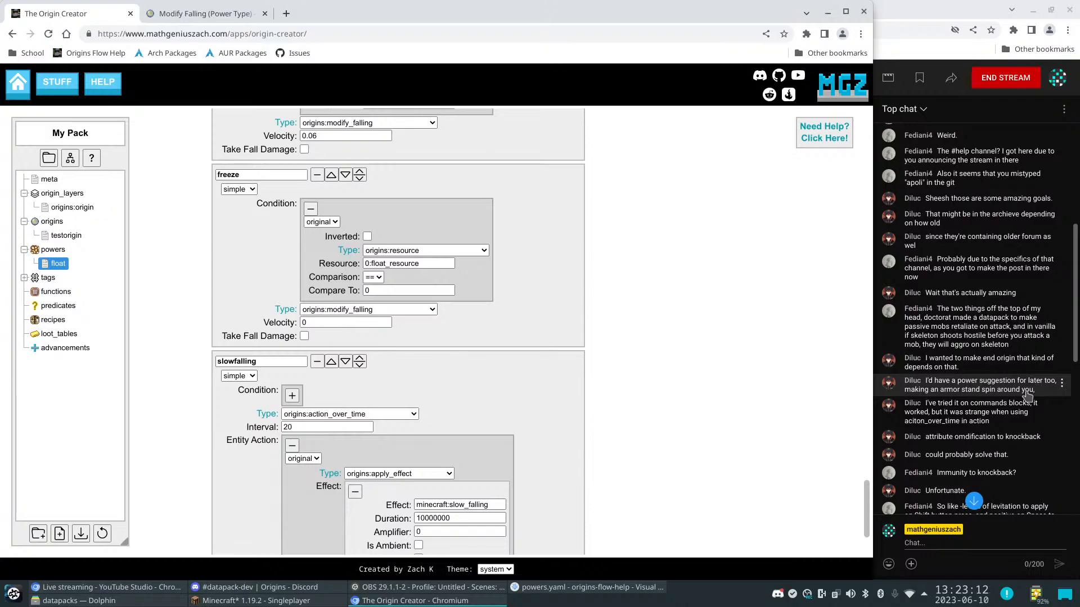
scroll(1019, 397, down, 7)
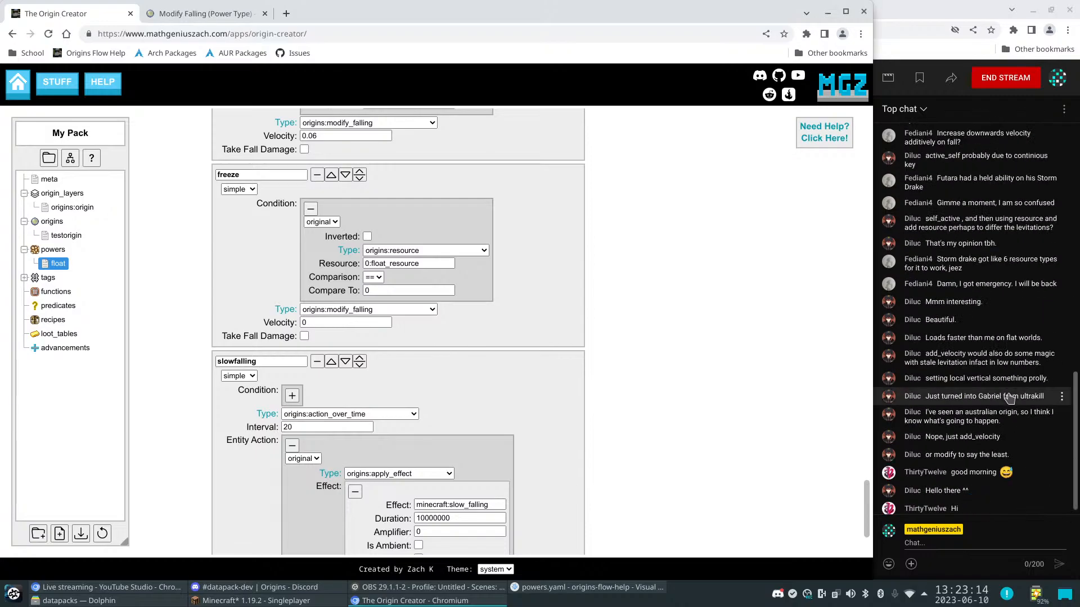
scroll(998, 399, up, 6)
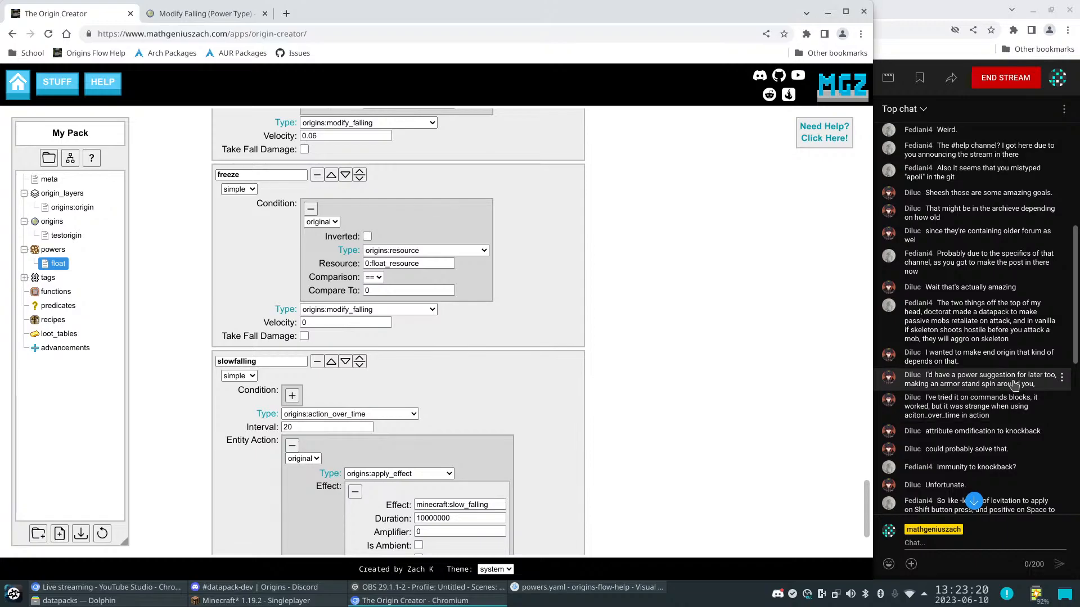
Switch to Minecraft, resume the game, and check the player's active effects in the inventory
click(339, 605)
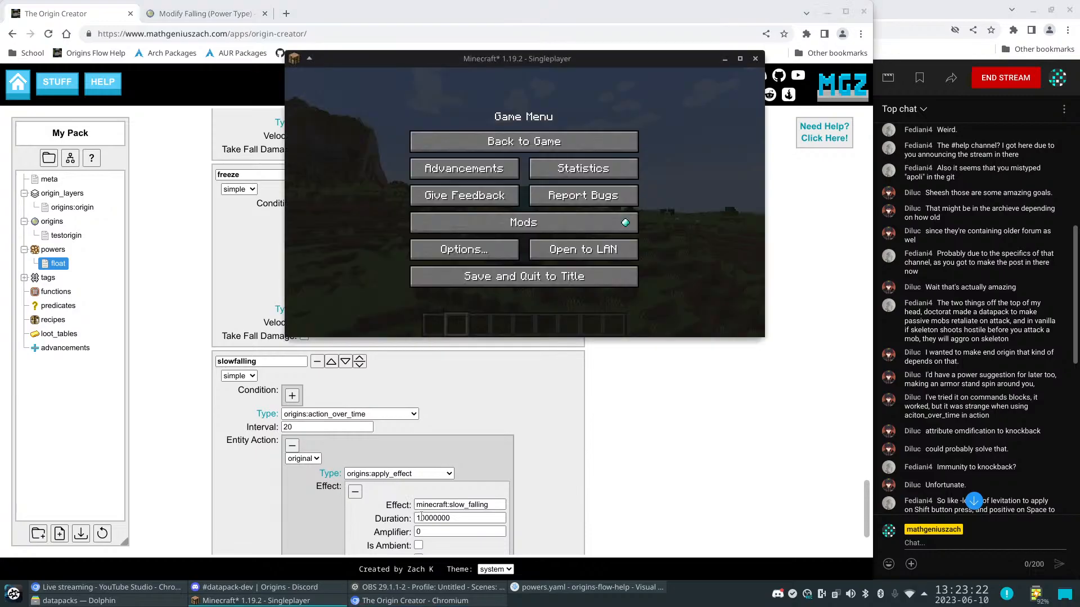
click(523, 142)
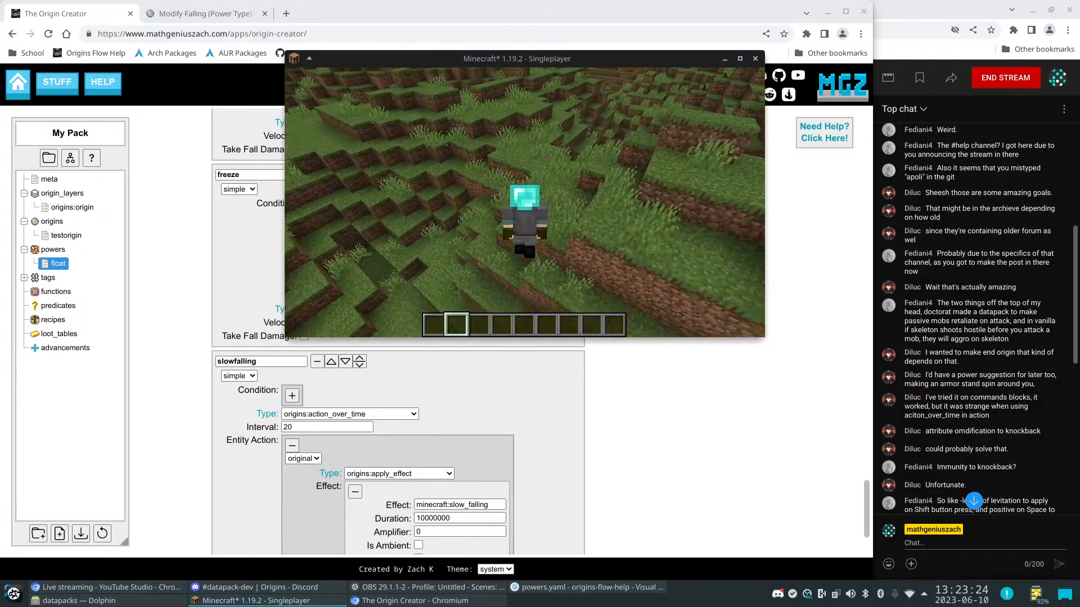
key(e)
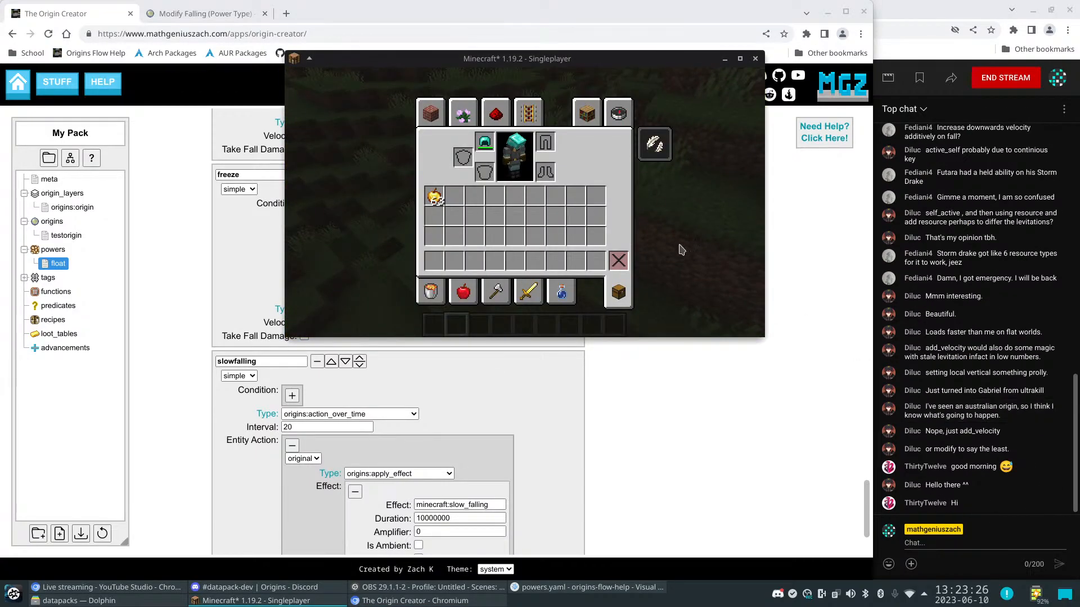
key(e)
key(w)
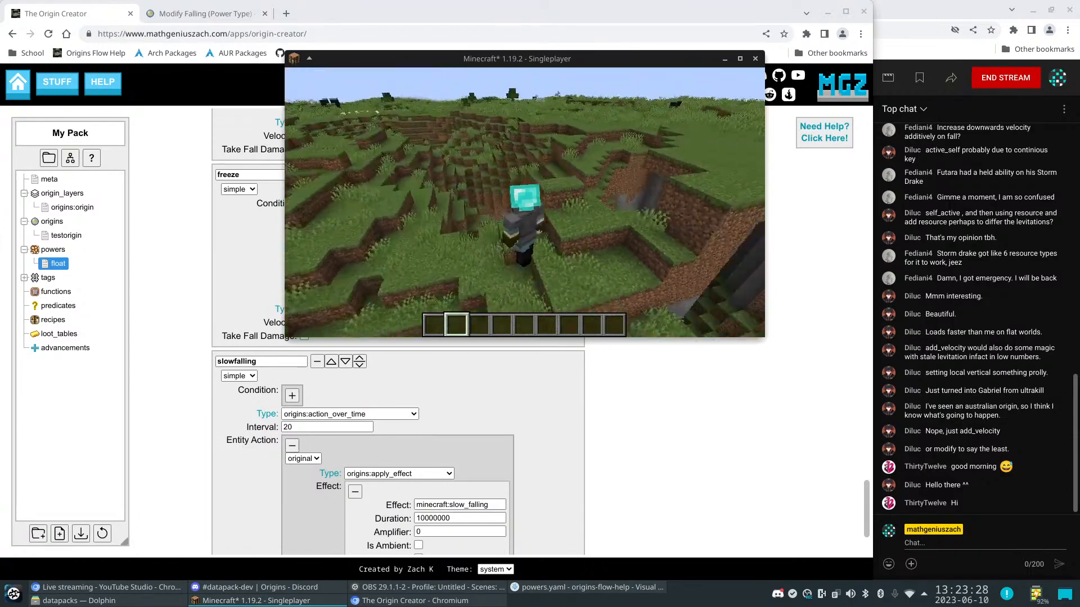
Run the /origin set command on @s to set the origins:origin layer to Human
key(slash)
text(origin set @s origins:origin)
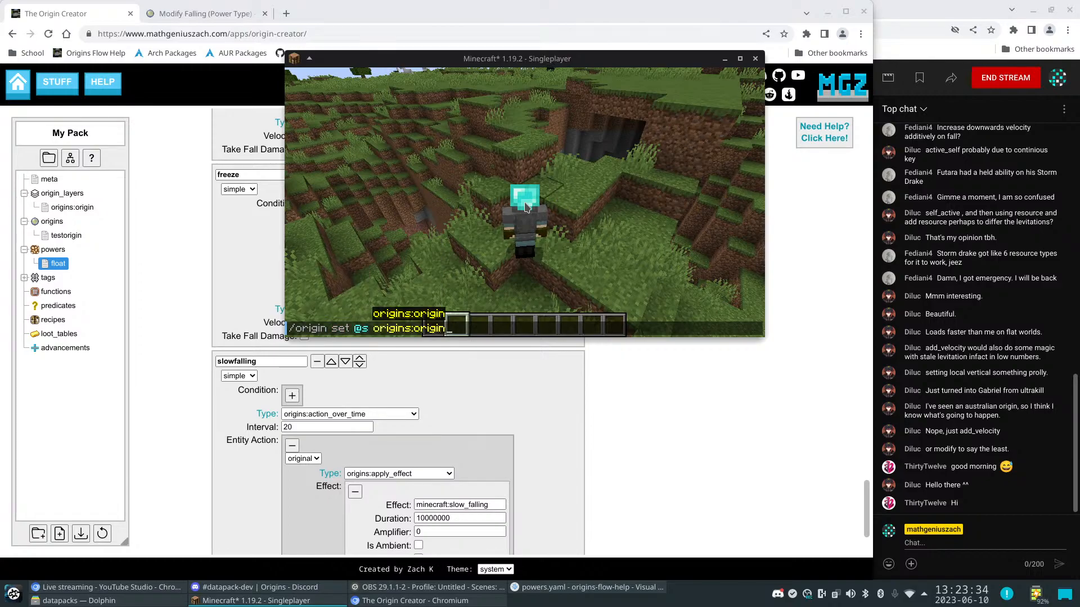
click(516, 300)
key(Return)
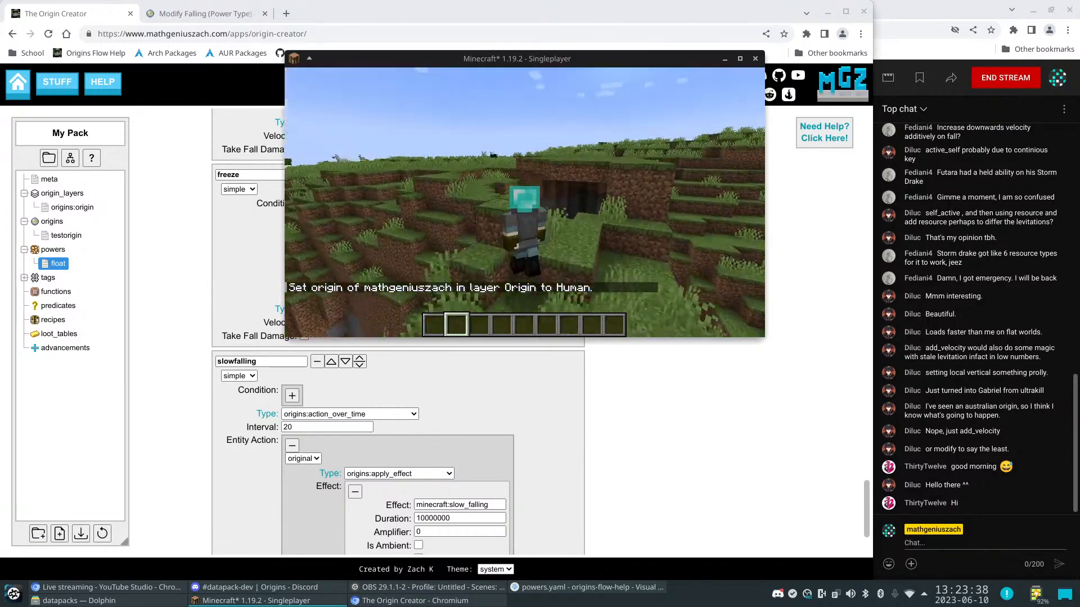
Run the /effect clear command to remove every effect from the player
text(/effect)
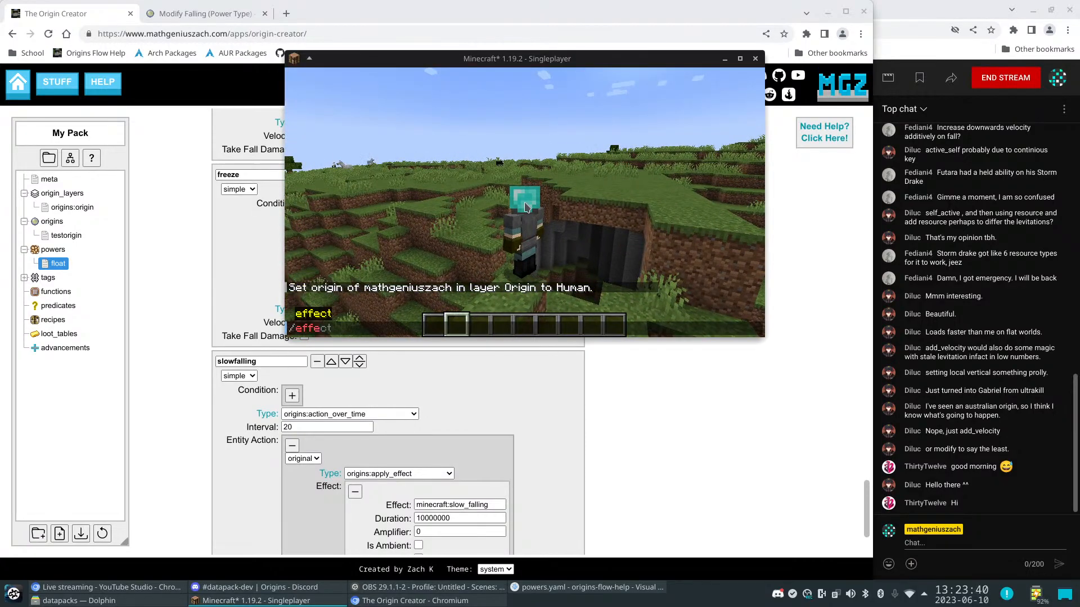
text( clear mathgeniuszach)
key(Tab)
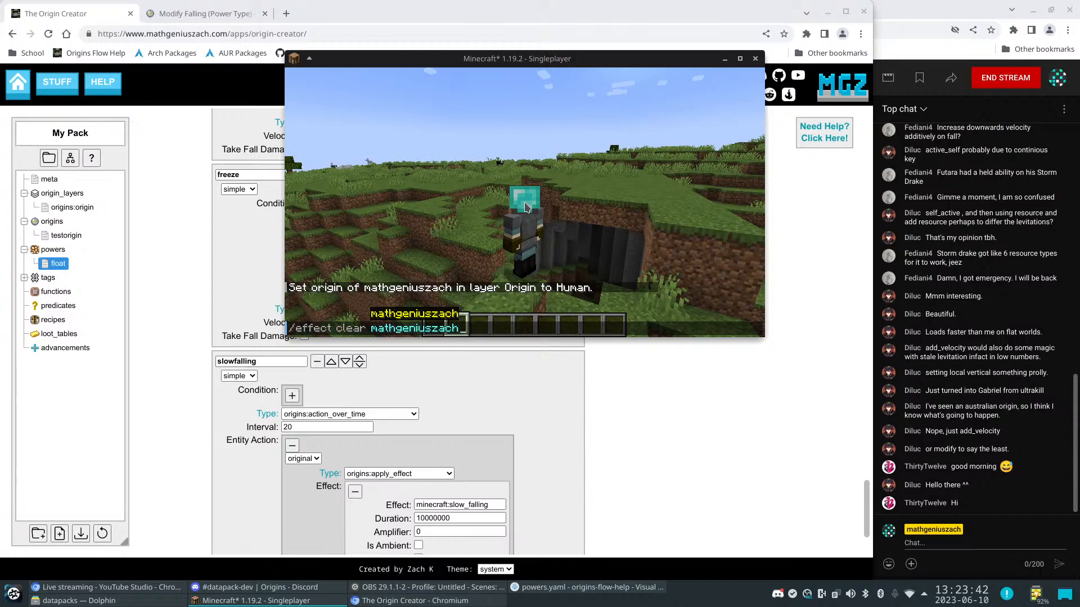
key(Return)
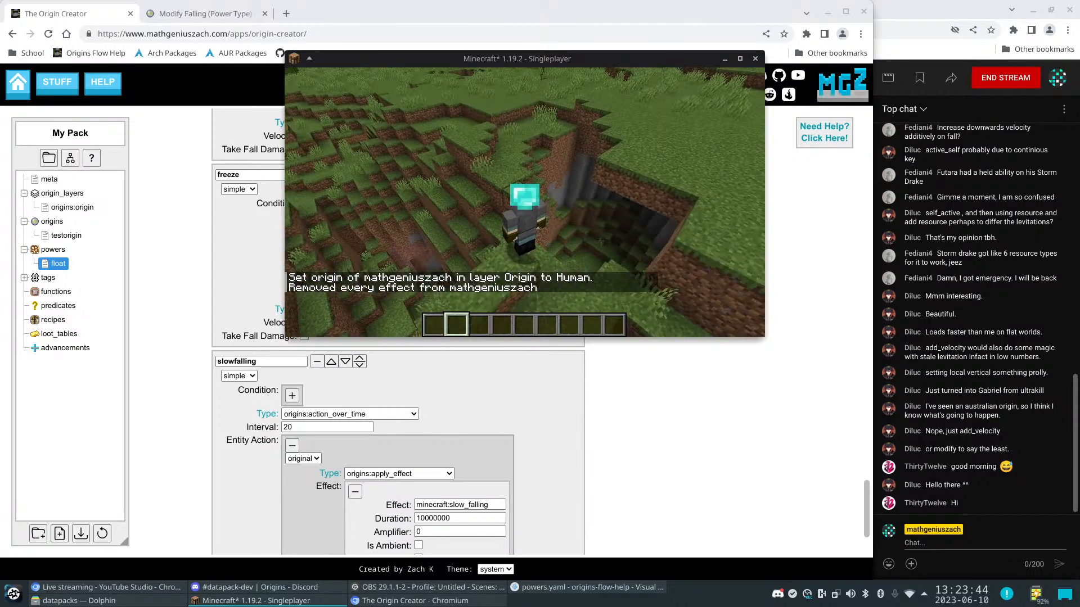
Walk across the grassland, take off the diamond helmet in the inventory and destroy it
key(w)
key(w)
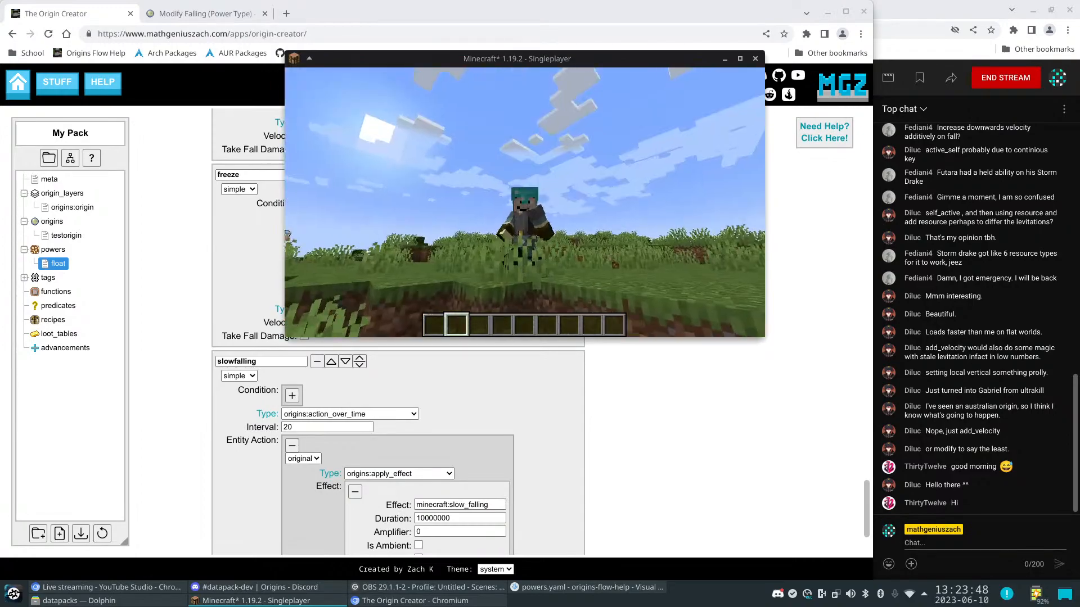
key(e)
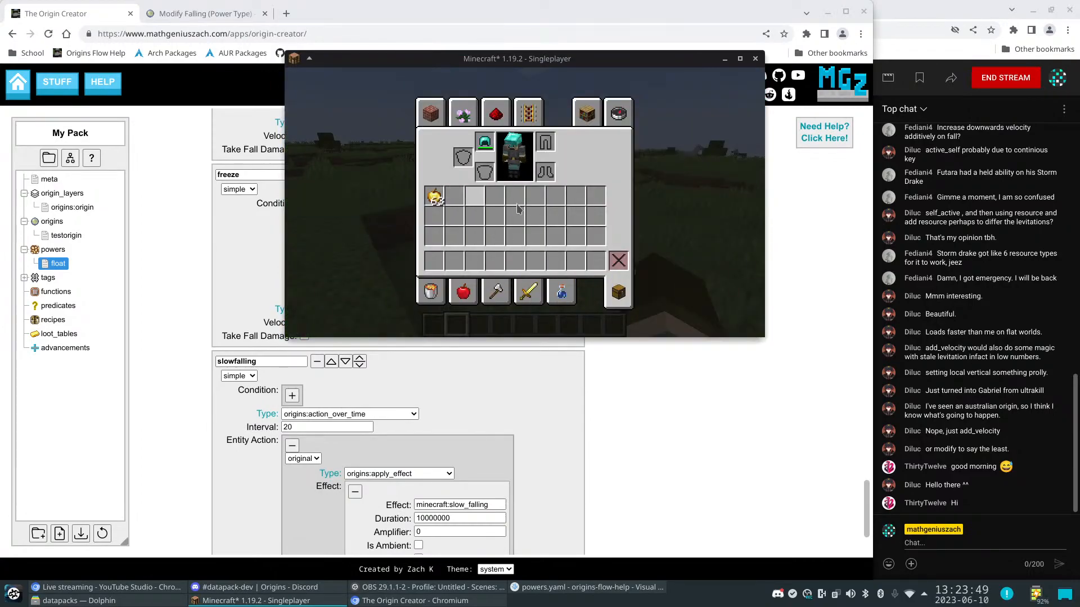
click(484, 141)
click(613, 261)
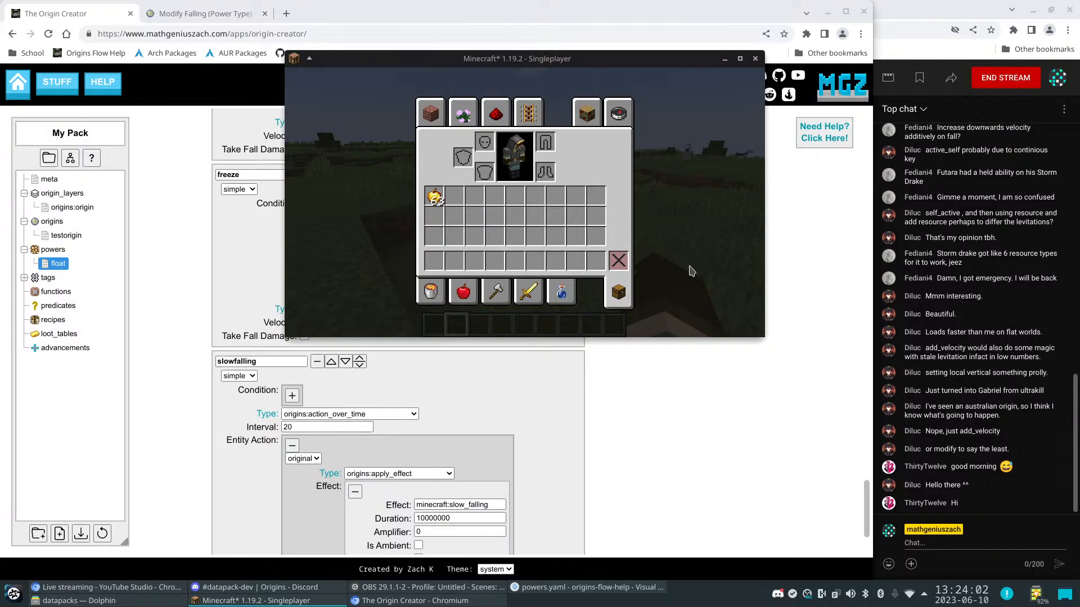
key(e)
Run the /summon armor_stand command to place an armor stand at the player's position
key(slash)
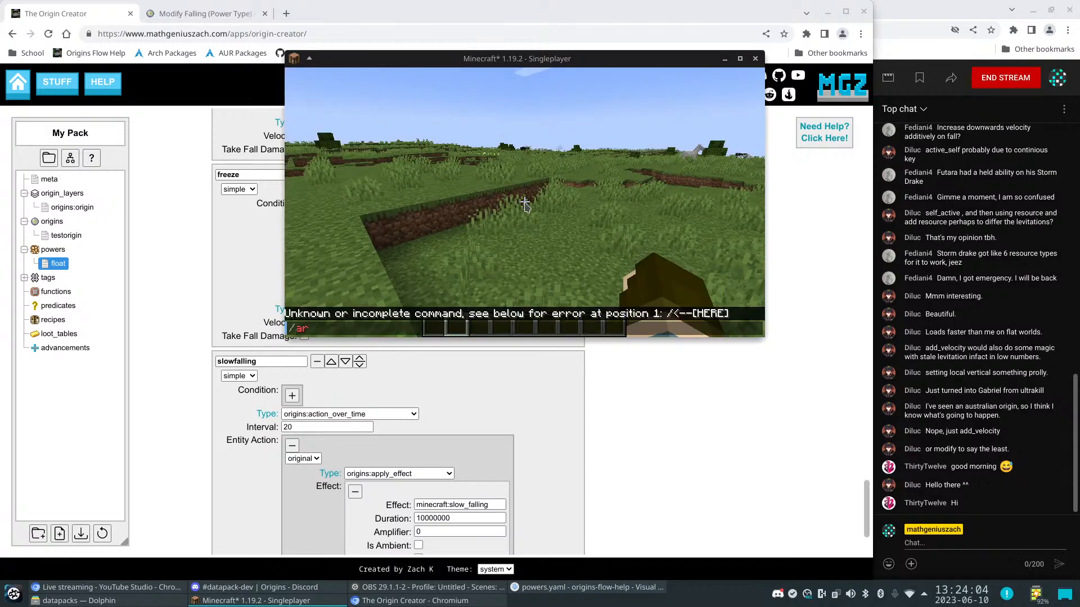
text(summon armor_stand)
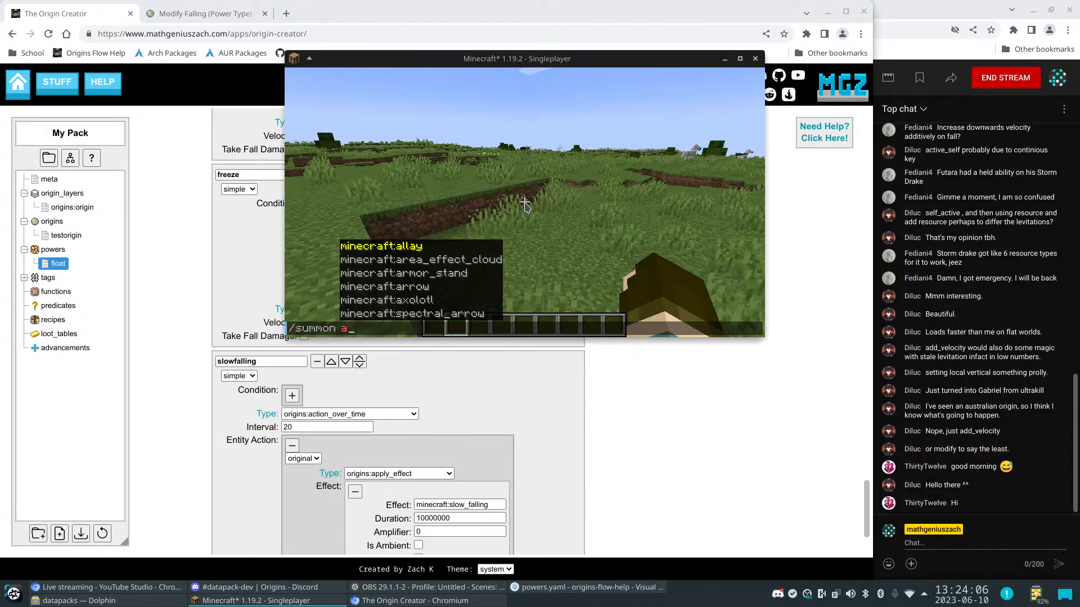
key(Return)
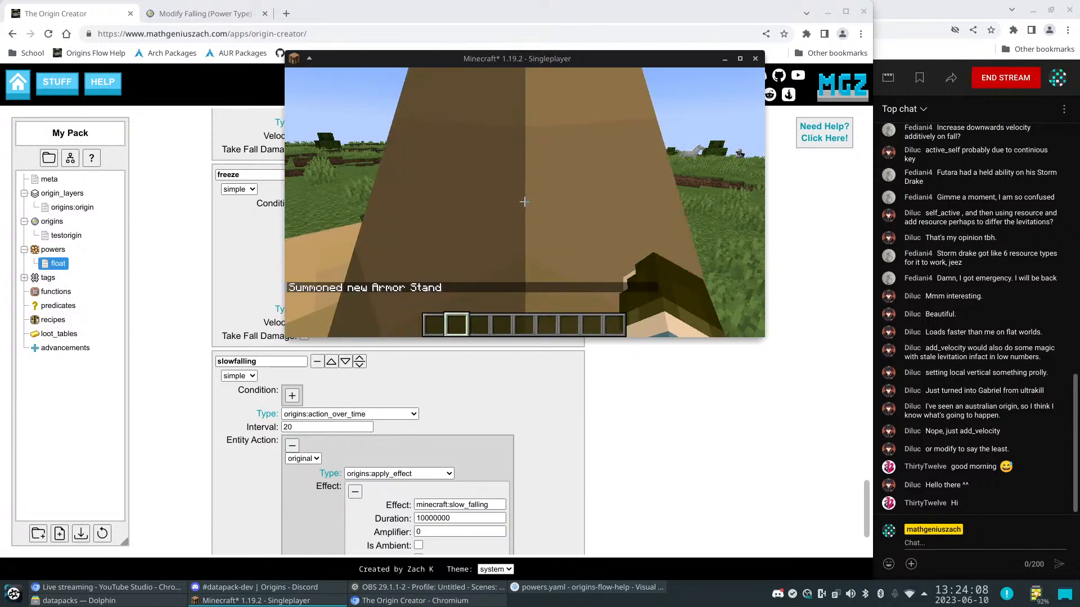
Walk around the summoned armor stand and switch to the third-person camera to view it together with the player
key(s)
key(a)
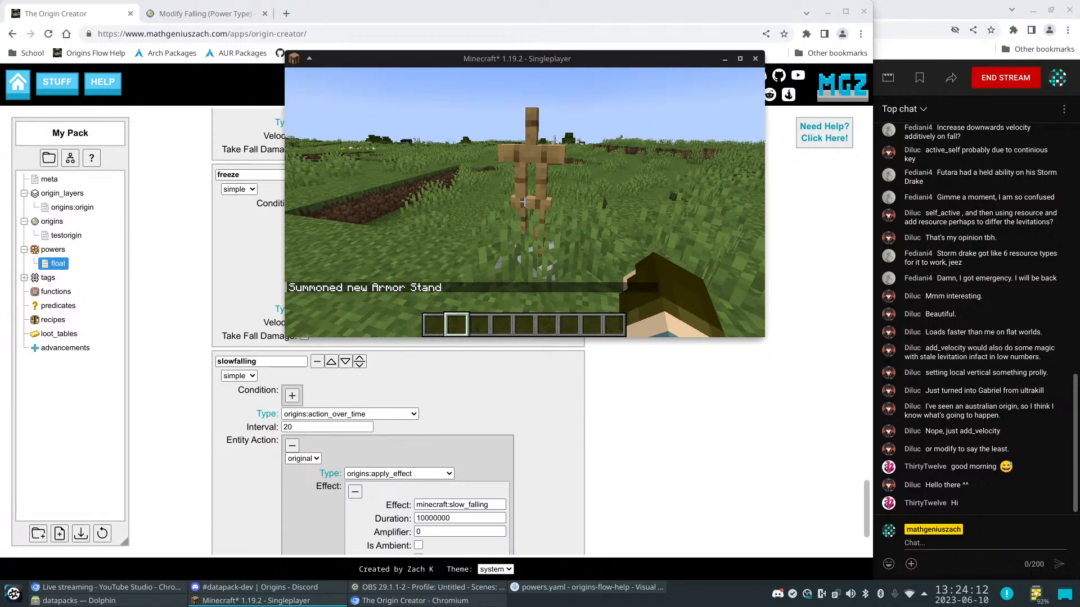
key(w)
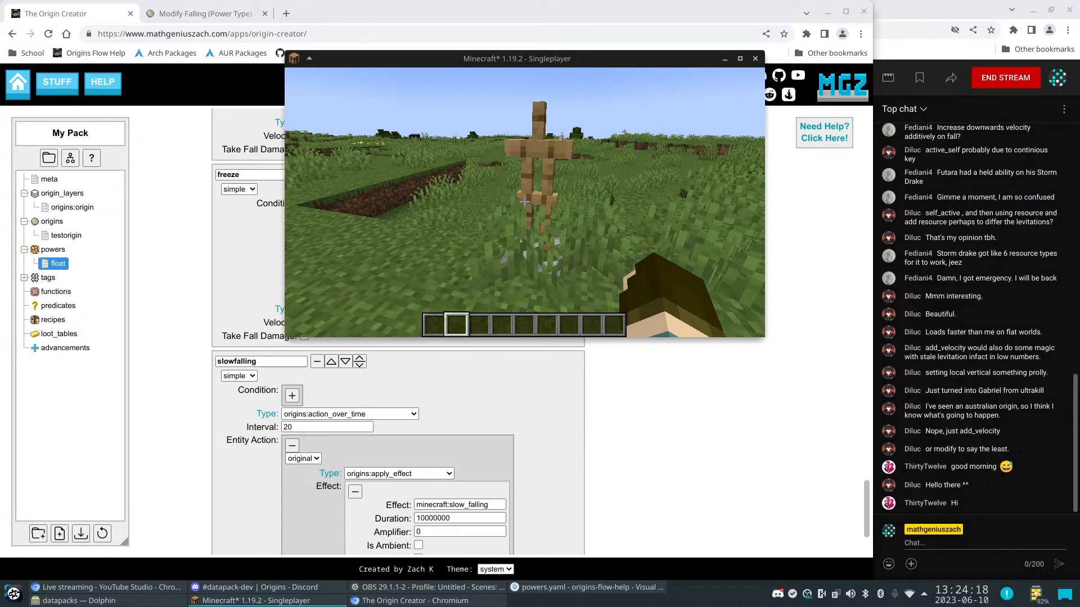
key(d)
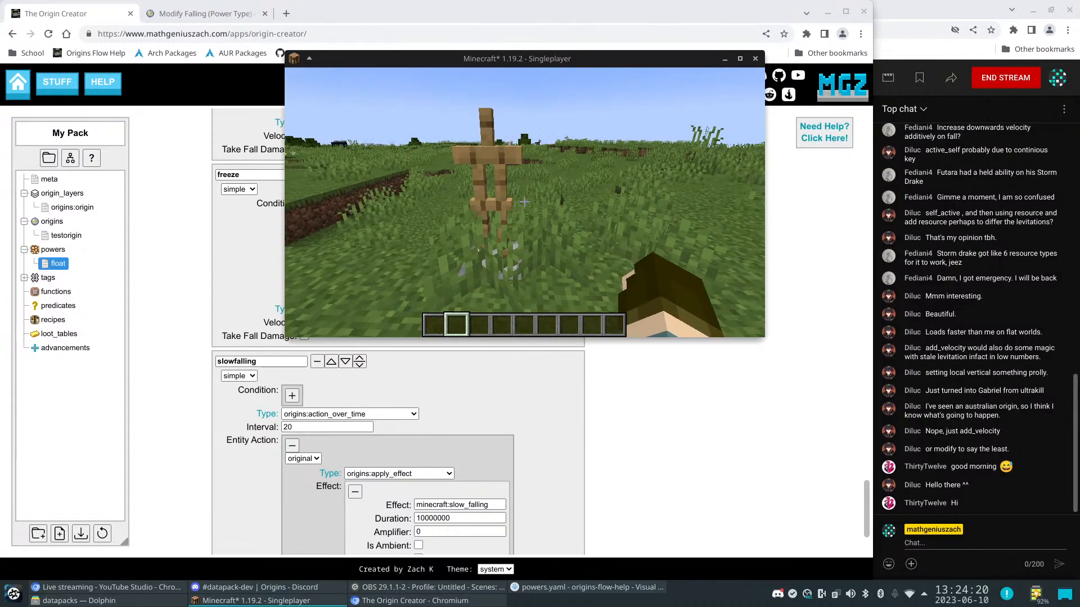
key(w)
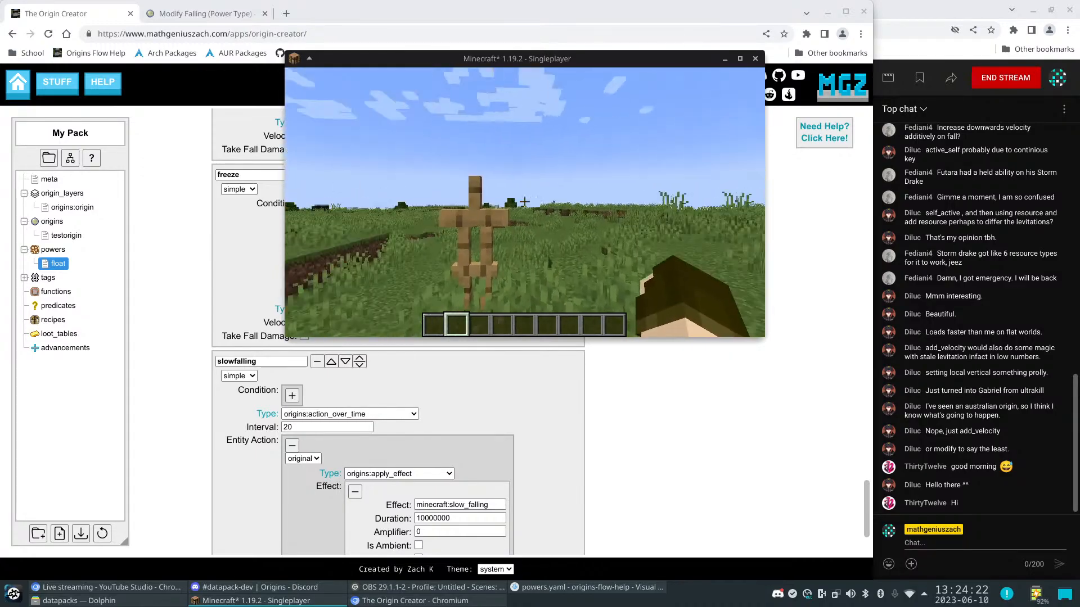
key(F5)
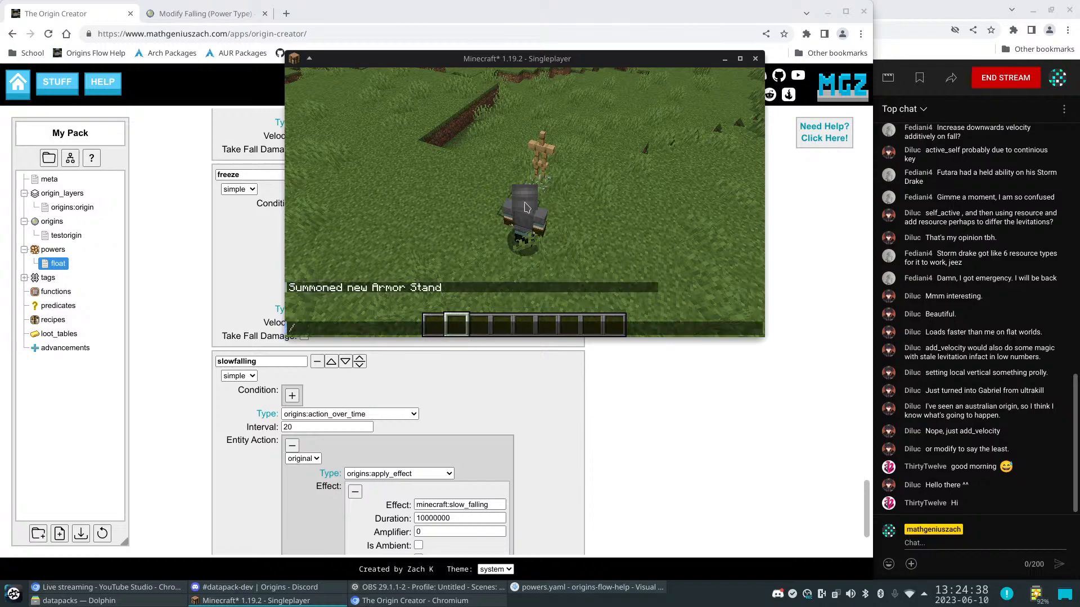
Switch to Discord and open the general channel of the Cyanstone server
click(315, 587)
scroll(23, 140, up, 10)
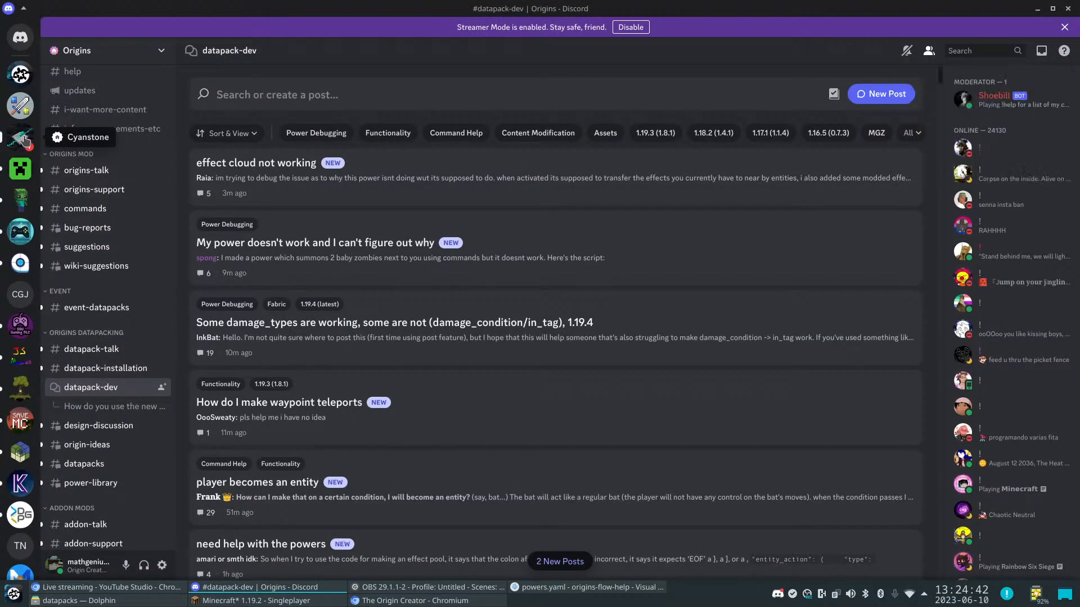
click(24, 138)
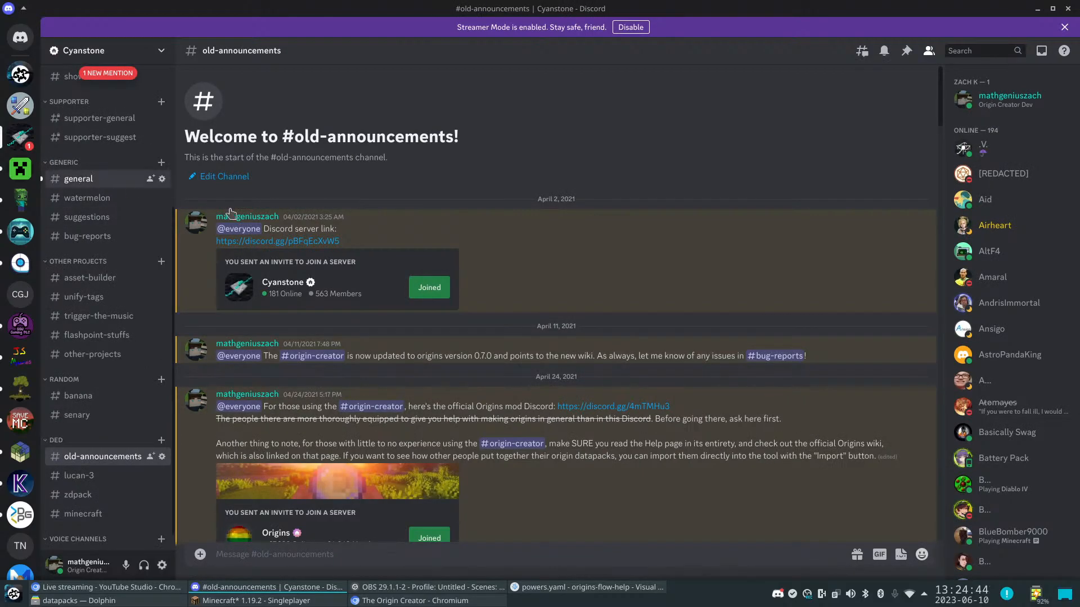
click(78, 178)
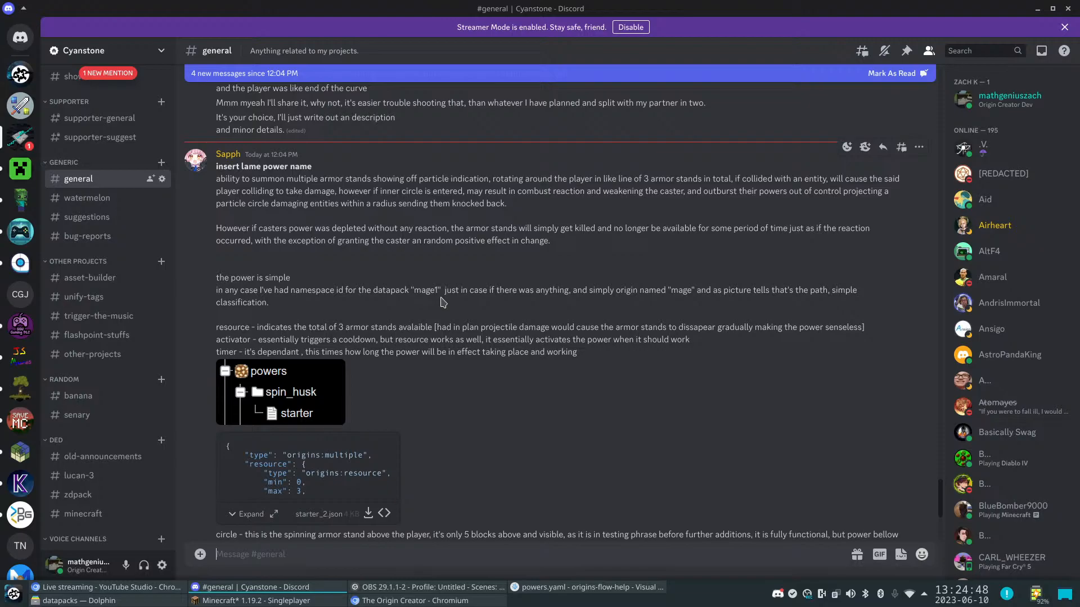
Read the viewer's power request about armor stands rotating around the player, including its resource, activator, timer, circle and husk descriptions
scroll(443, 302, down, 5)
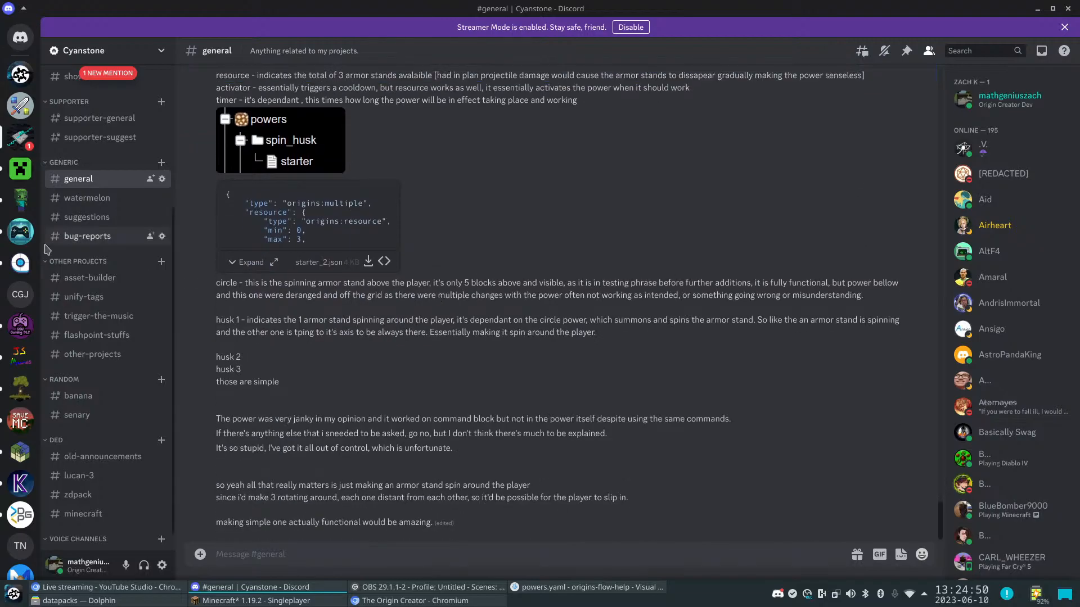
scroll(83, 256, up, 4)
scroll(375, 339, up, 6)
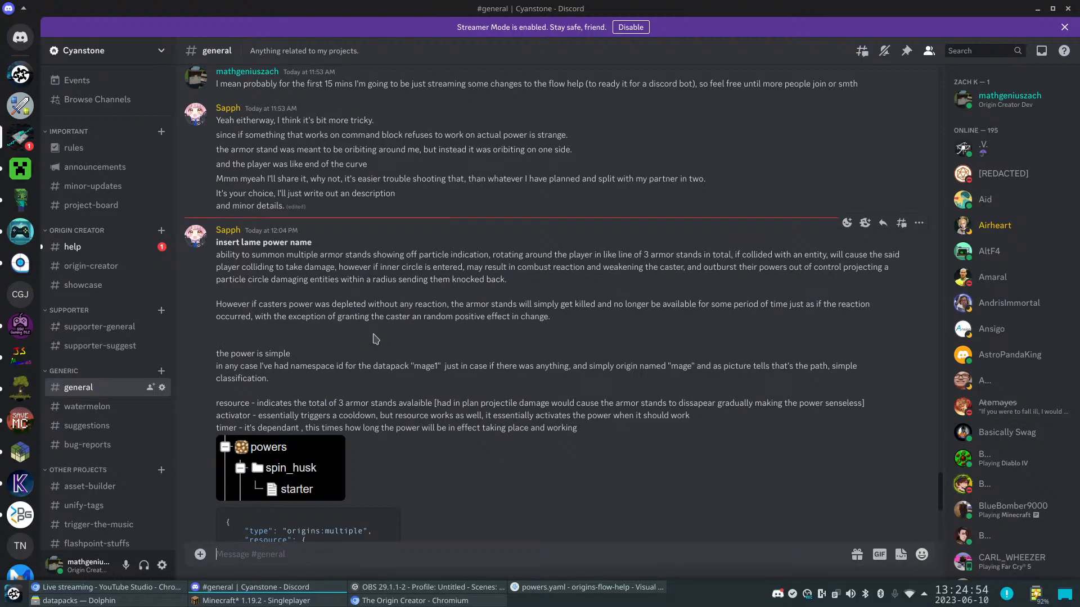
scroll(375, 339, down, 1)
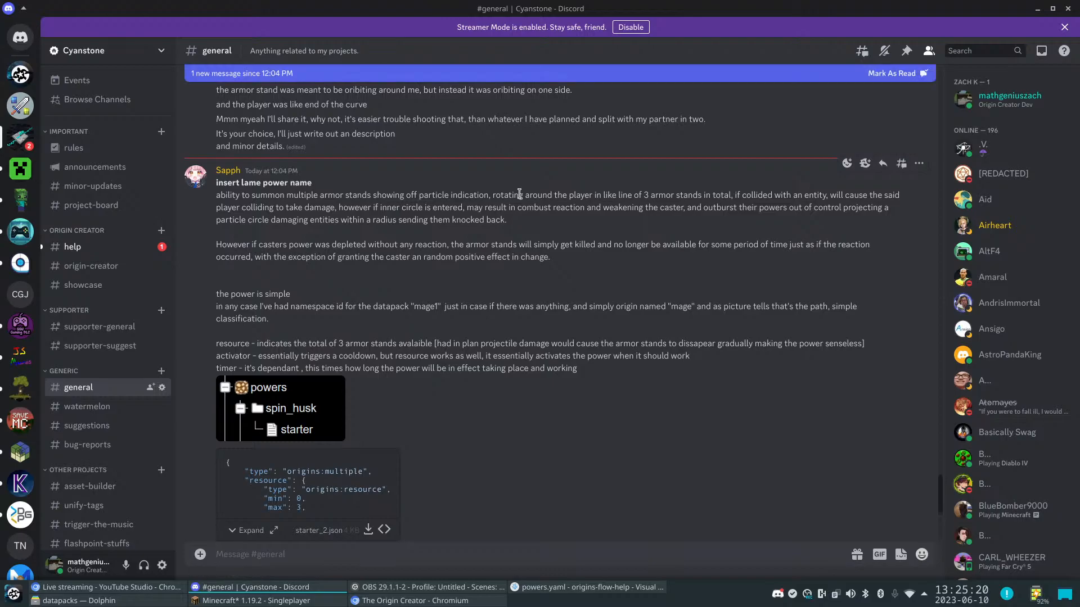
scroll(519, 194, down, 5)
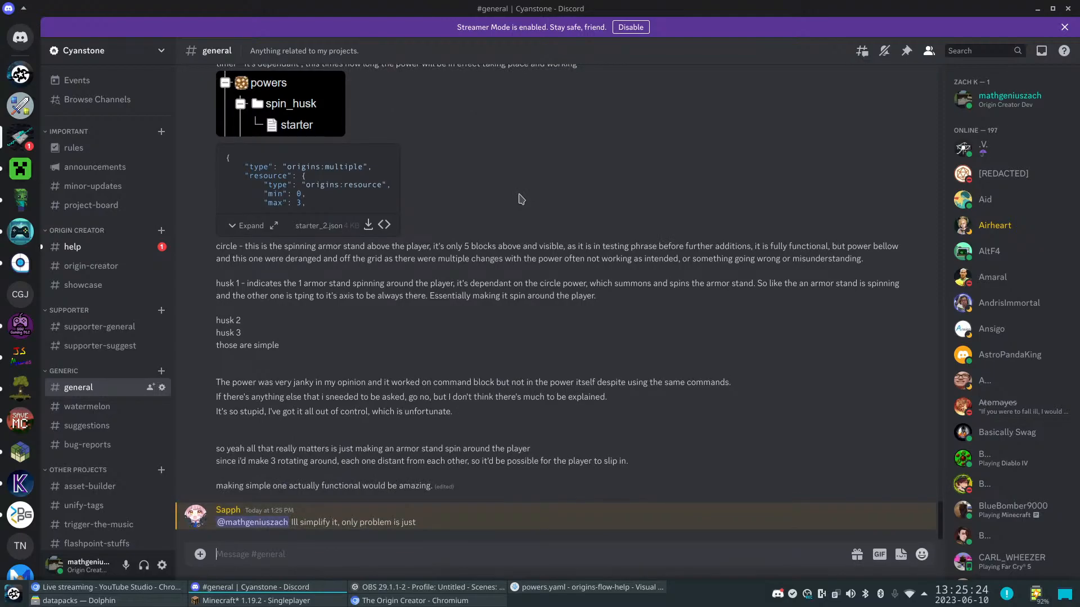
scroll(519, 198, up, 4)
scroll(519, 198, down, 3)
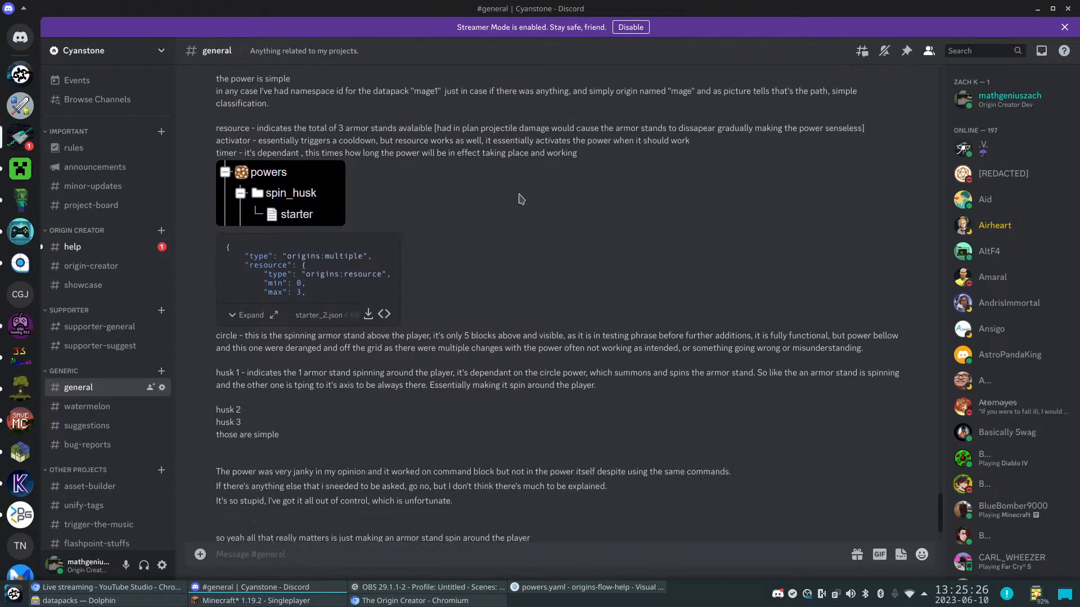
scroll(519, 198, up, 3)
scroll(519, 198, up, 3)
scroll(520, 199, down, 6)
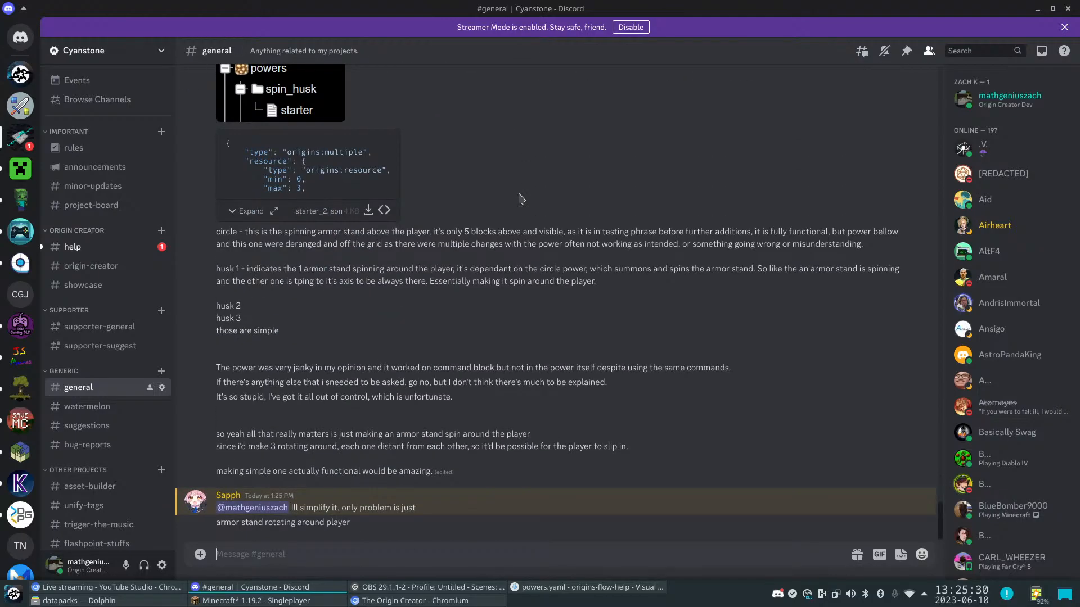
scroll(520, 199, up, 3)
scroll(519, 198, down, 1)
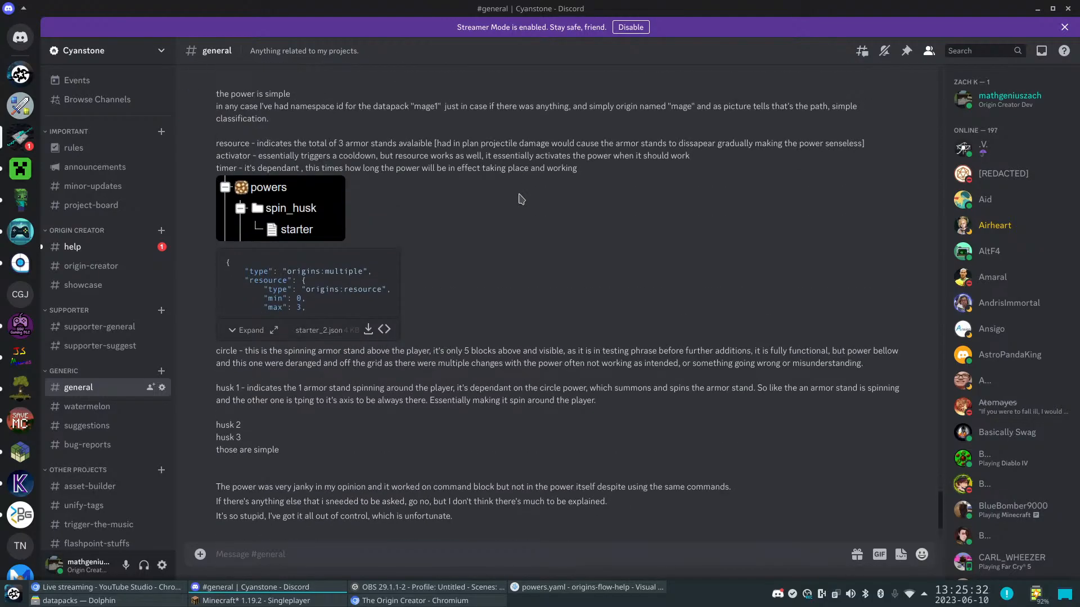
Expand the attached starter_2.json and examine its husk1, circle, timer, activator and resource definitions
click(247, 330)
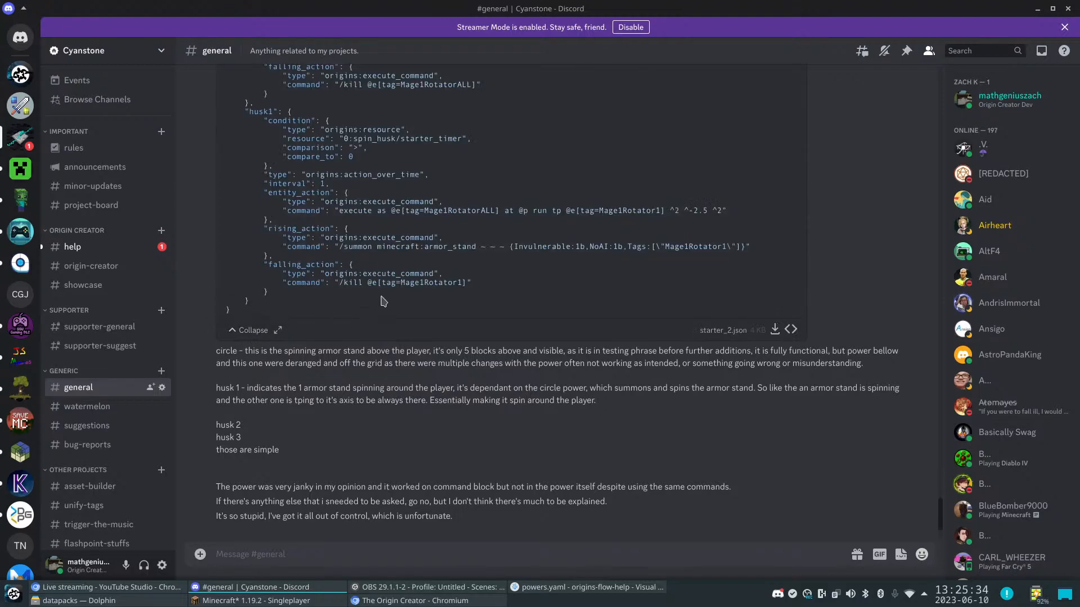
scroll(409, 291, up, 6)
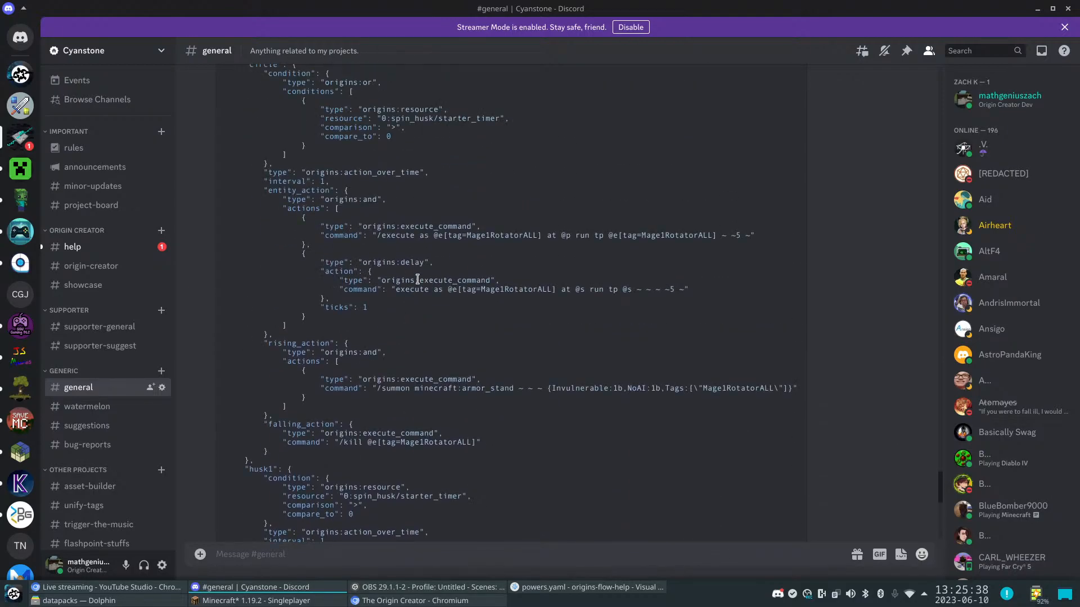
scroll(417, 280, up, 3)
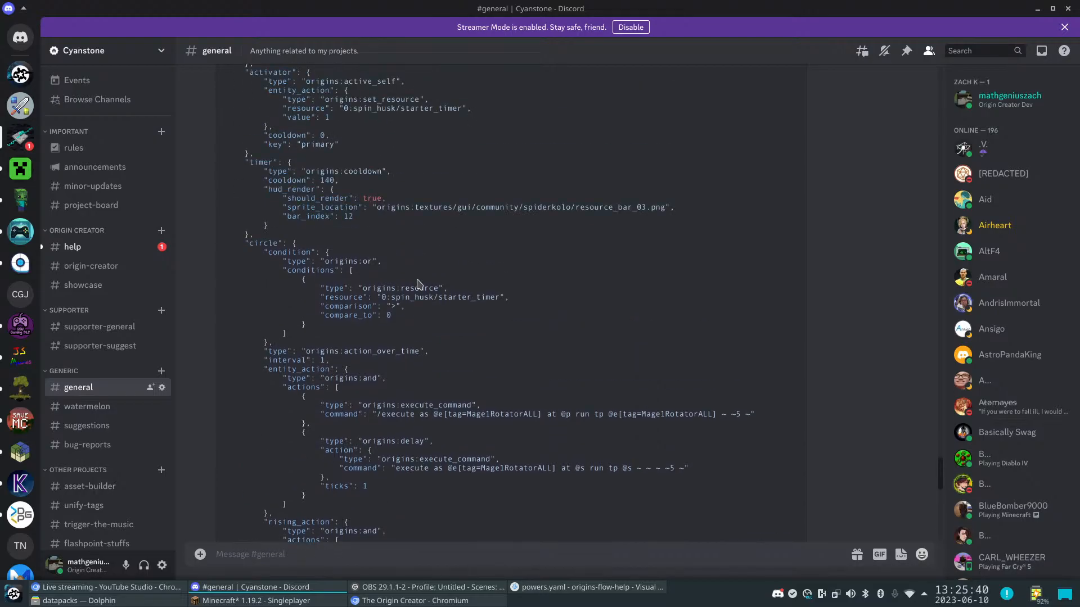
scroll(417, 283, up, 6)
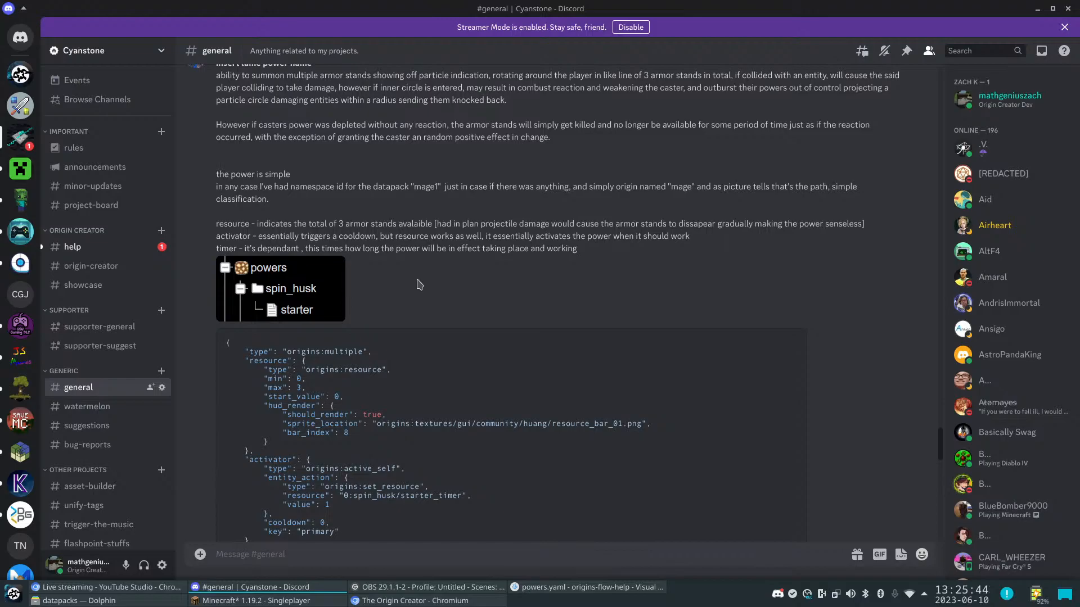
Read the power description and attached JSON in the general channel about armor stands rotating around the player
scroll(417, 283, up, 2)
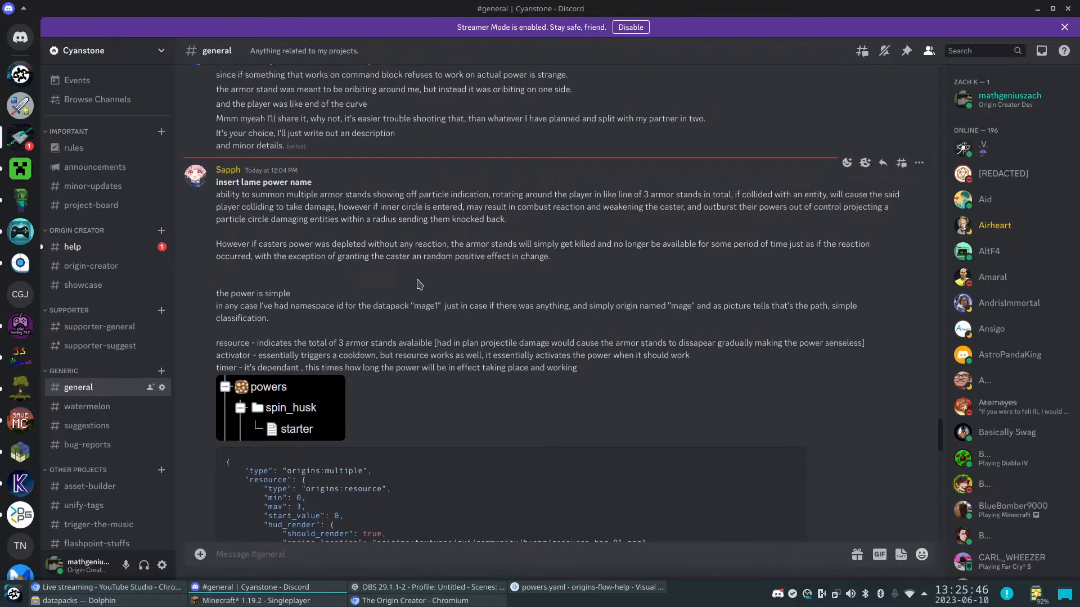
scroll(417, 283, down, 14)
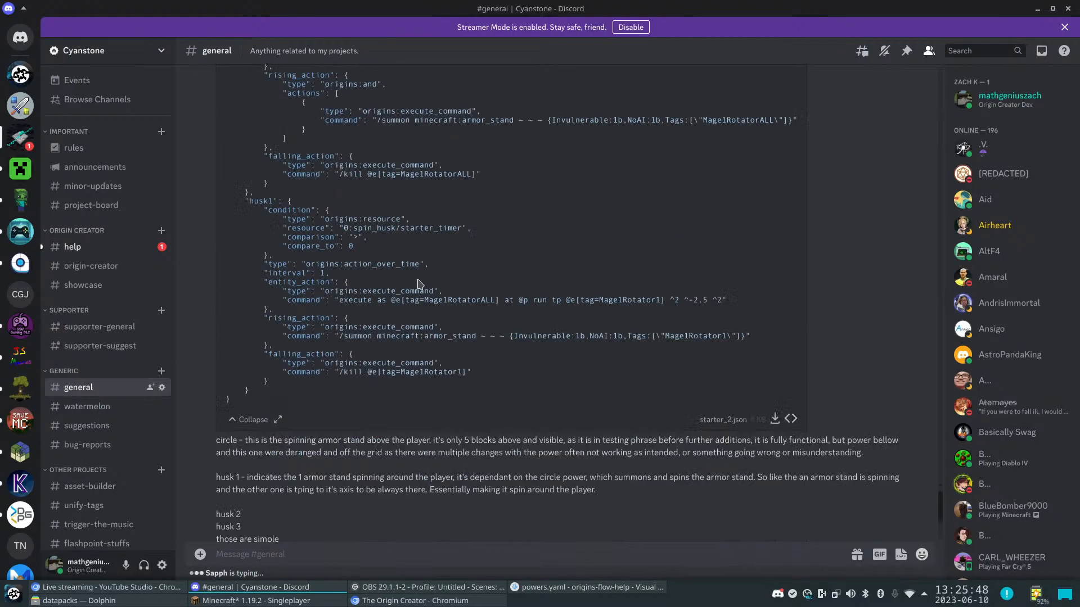
scroll(417, 283, down, 5)
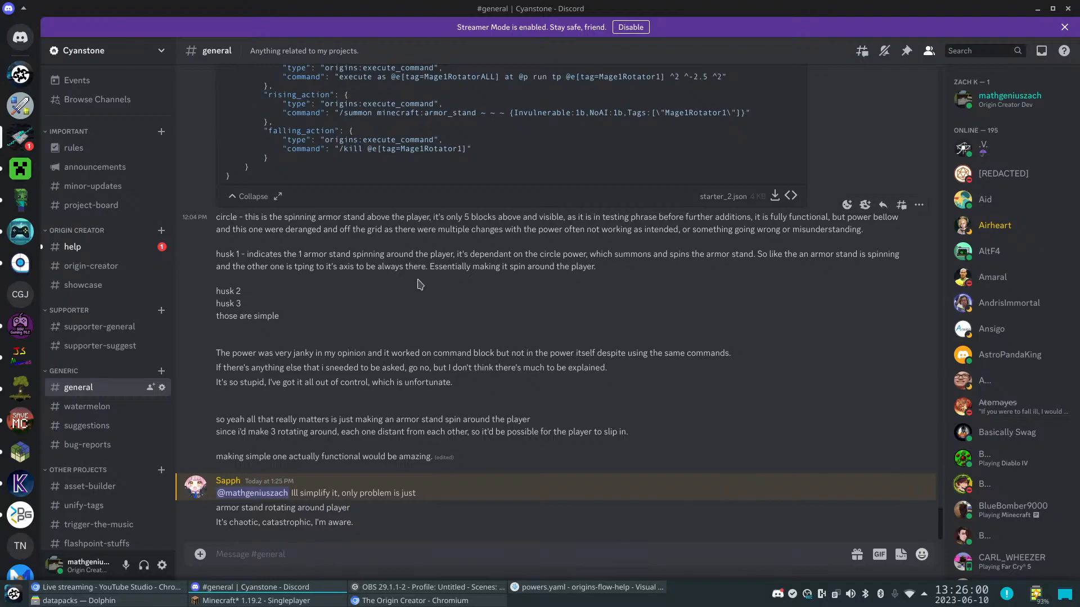
scroll(435, 263, up, 10)
scroll(435, 262, up, 7)
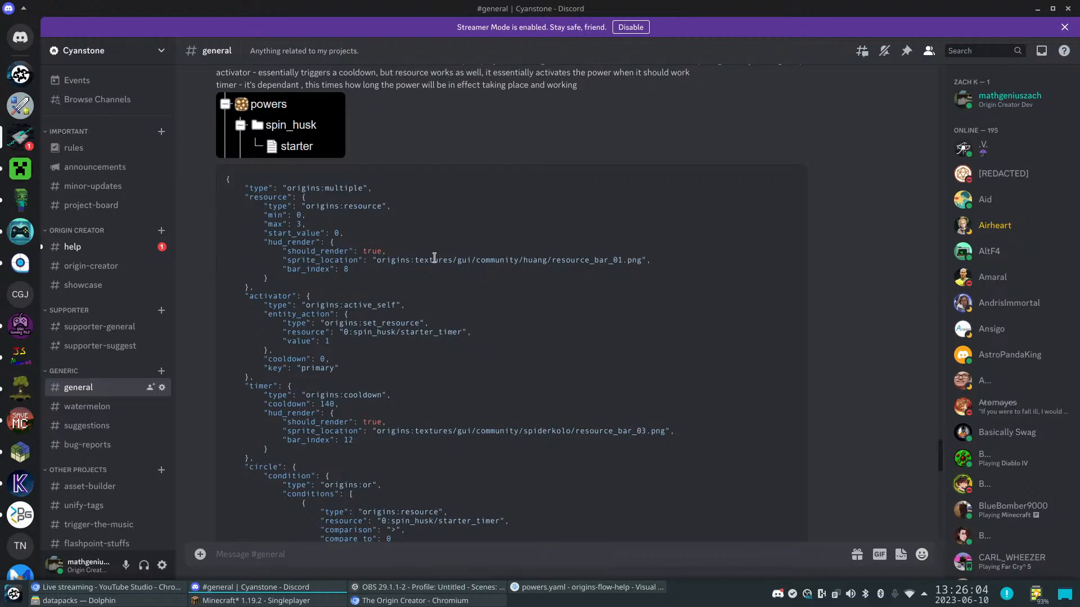
scroll(435, 258, up, 4)
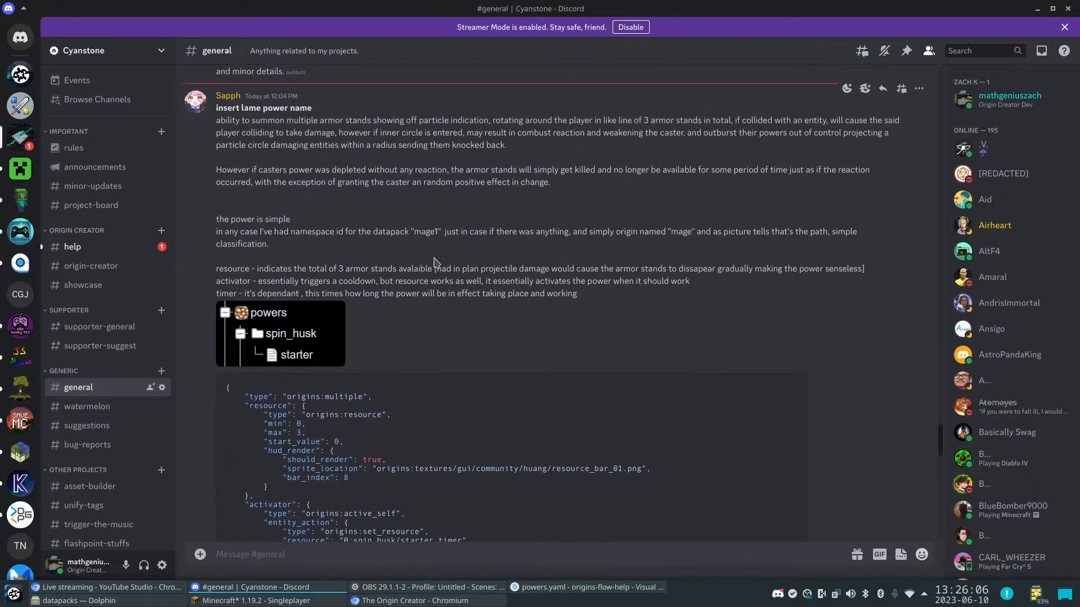
scroll(434, 262, up, 1)
scroll(435, 260, down, 13)
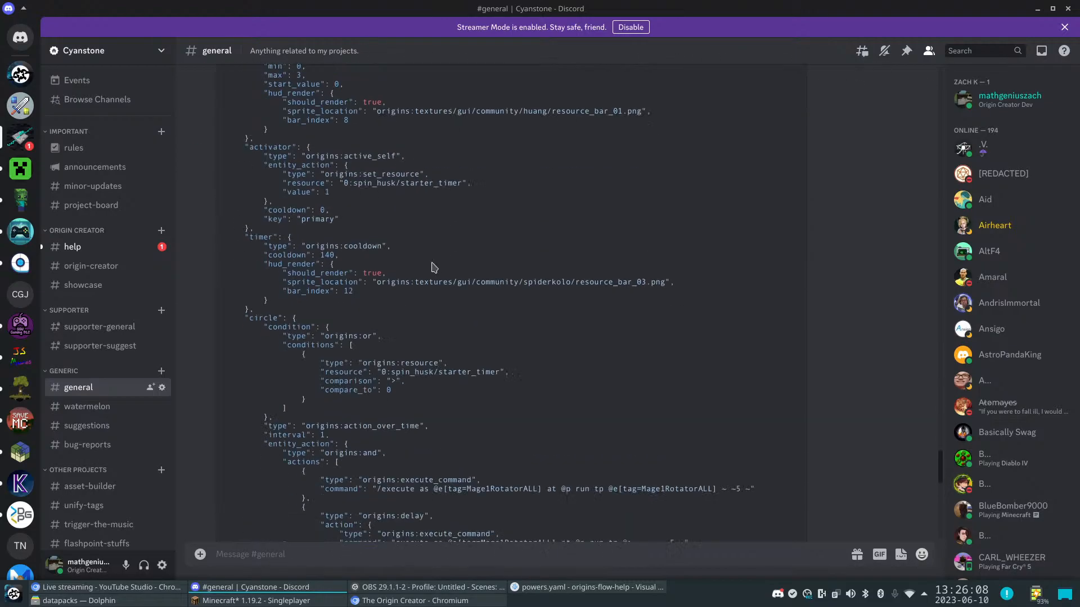
Switch to Minecraft, close the chat to look at the summoned armor stand, and return to Discord
click(315, 600)
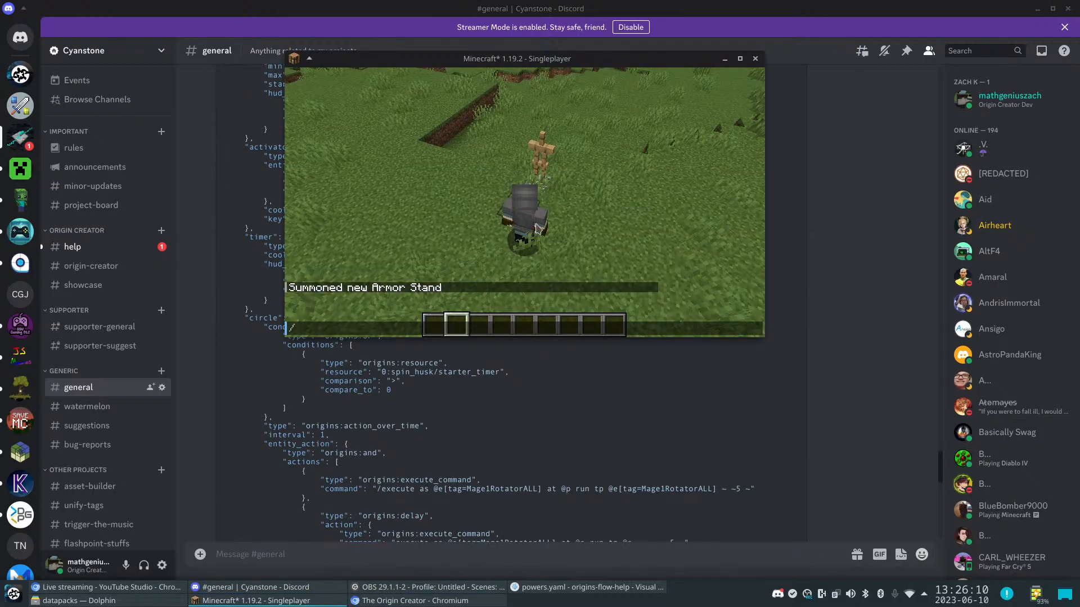
key(Escape)
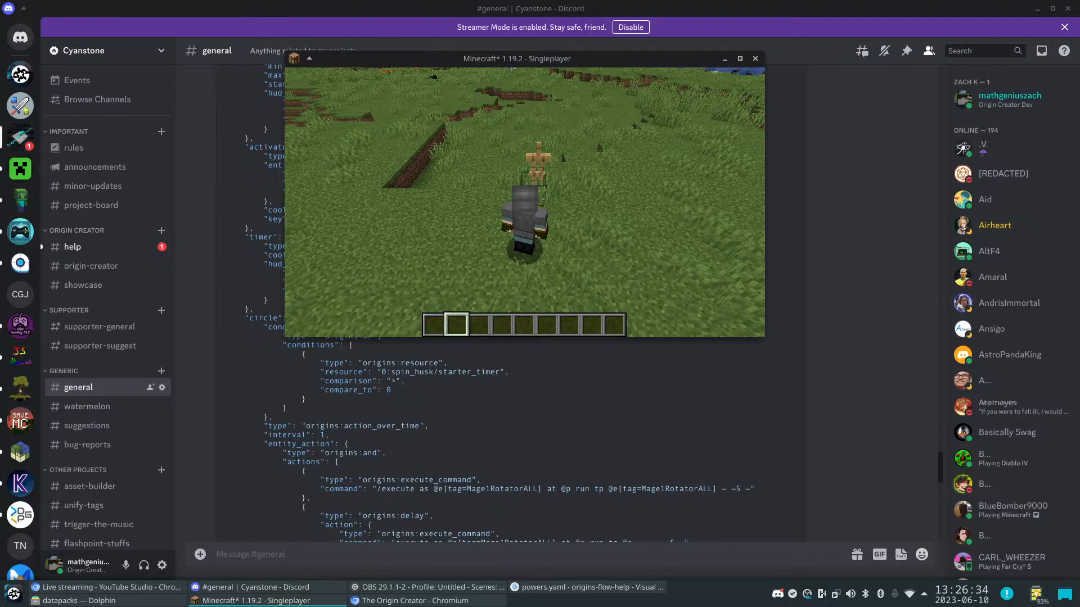
key(e)
click(825, 393)
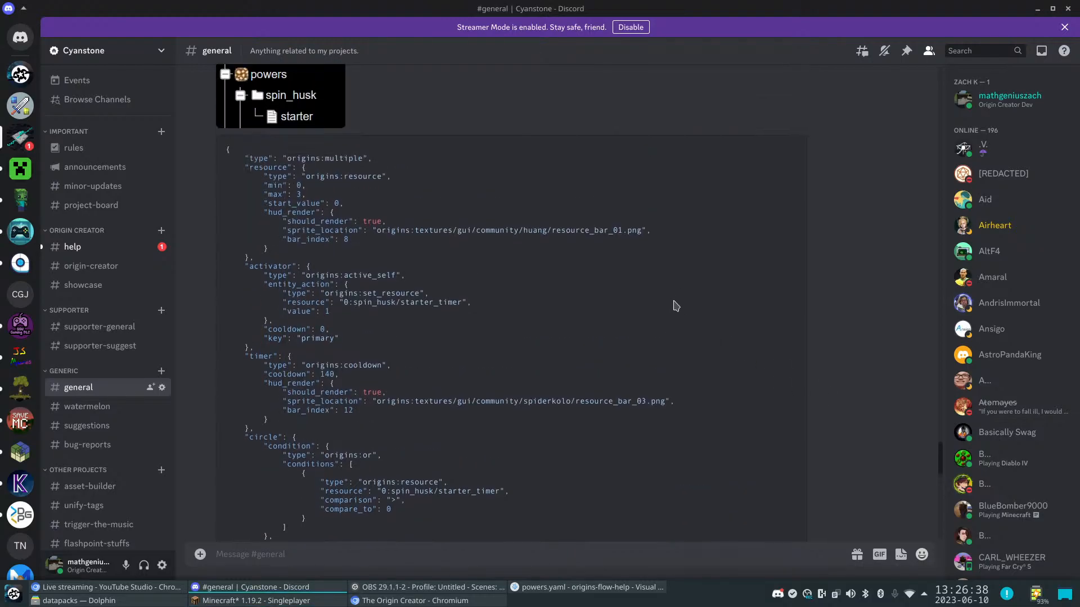
Examine the circle and husk1 sections of starter_2.json, their teleport and summon commands, and the follow-up messages
scroll(678, 312, down, 5)
scroll(675, 312, down, 7)
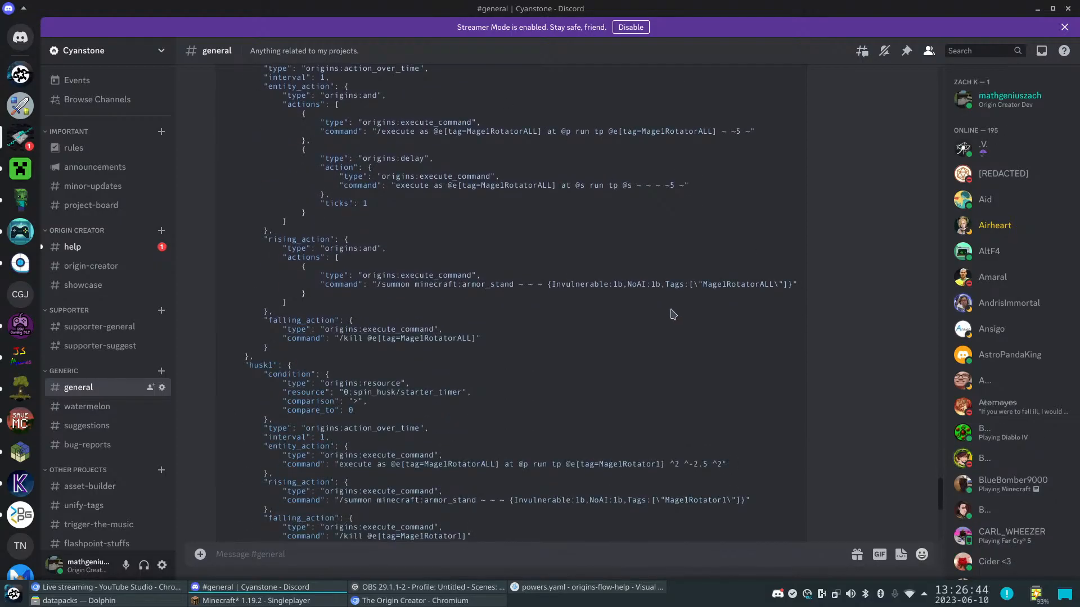
scroll(673, 314, down, 9)
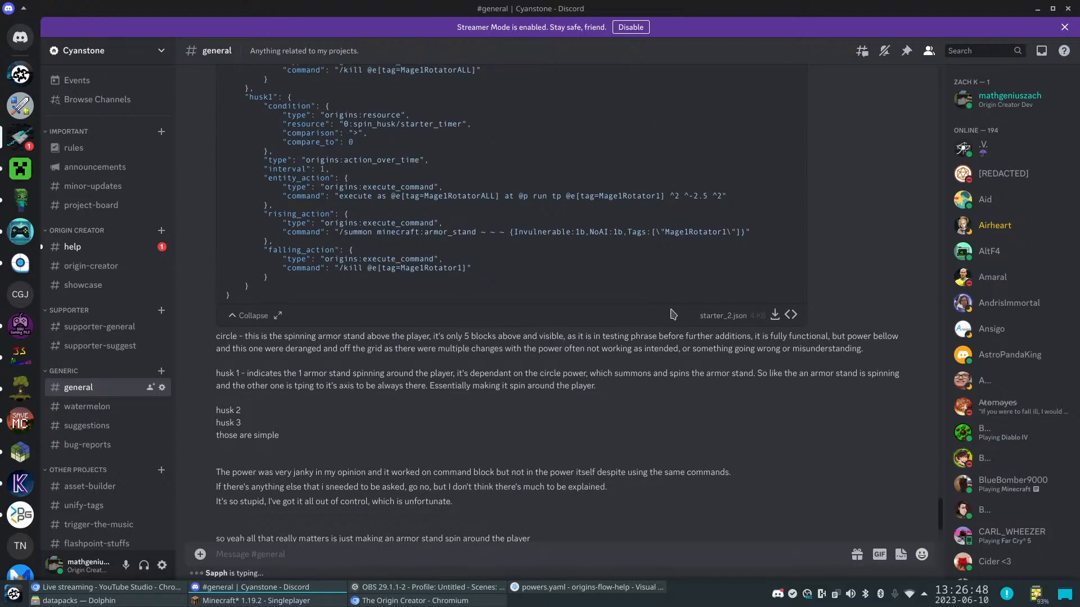
scroll(672, 314, down, 4)
scroll(671, 314, up, 4)
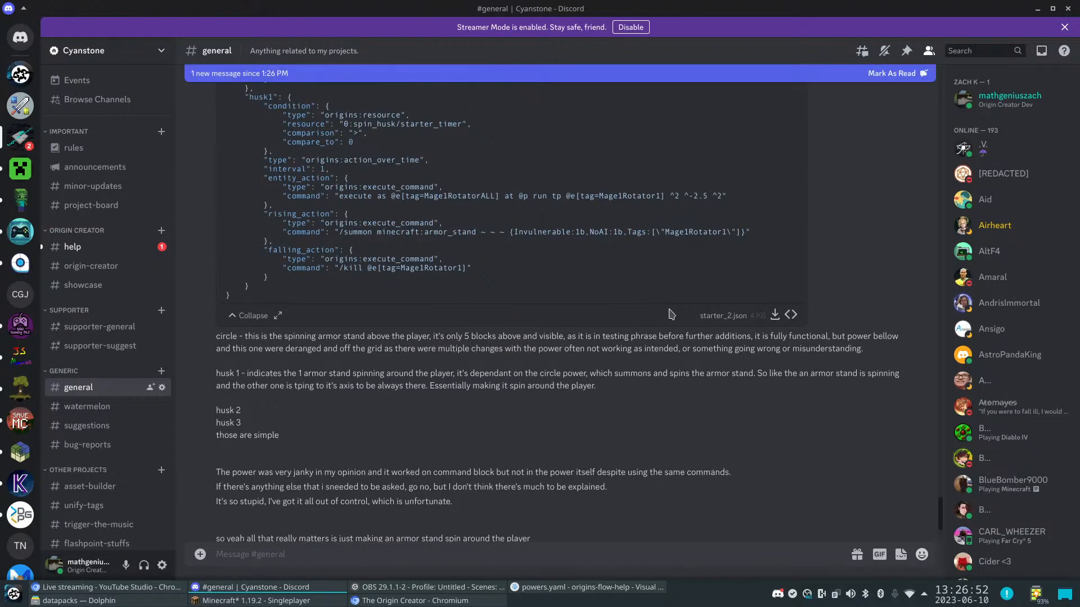
scroll(671, 315, down, 5)
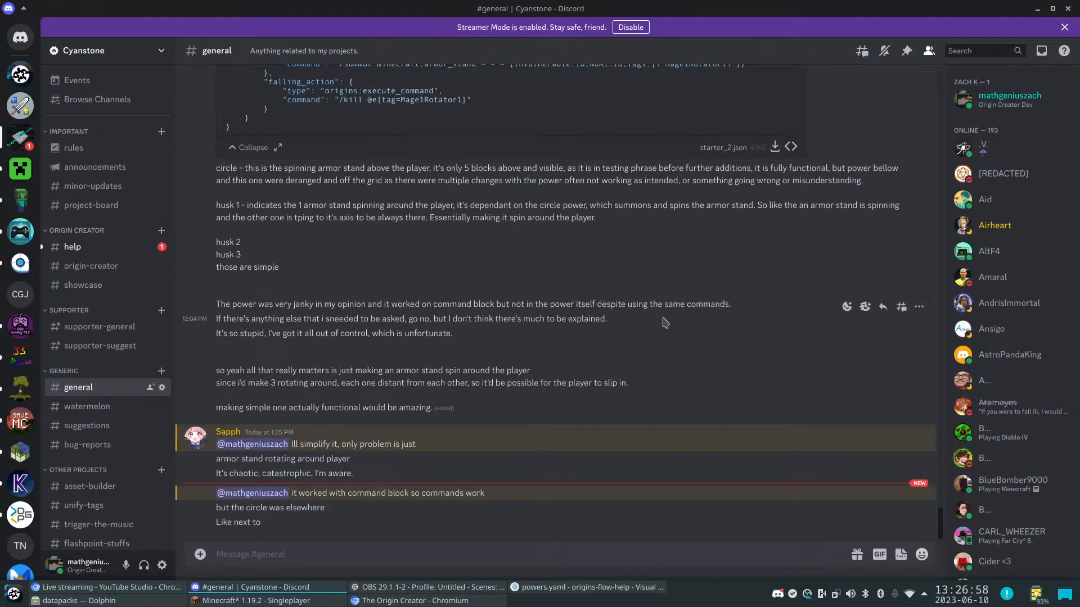
scroll(659, 331, up, 3)
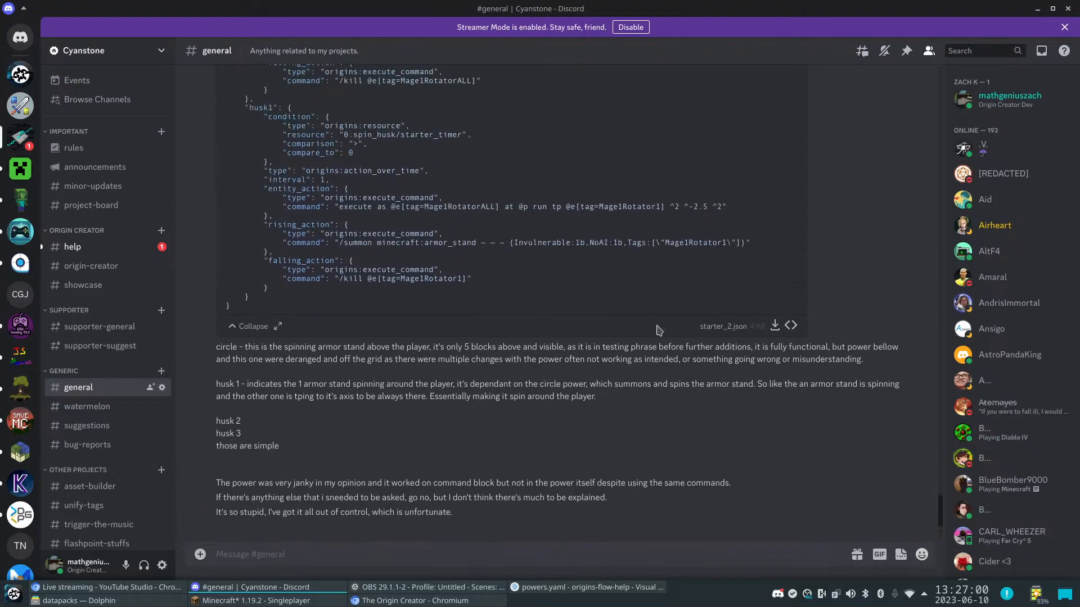
scroll(660, 331, up, 2)
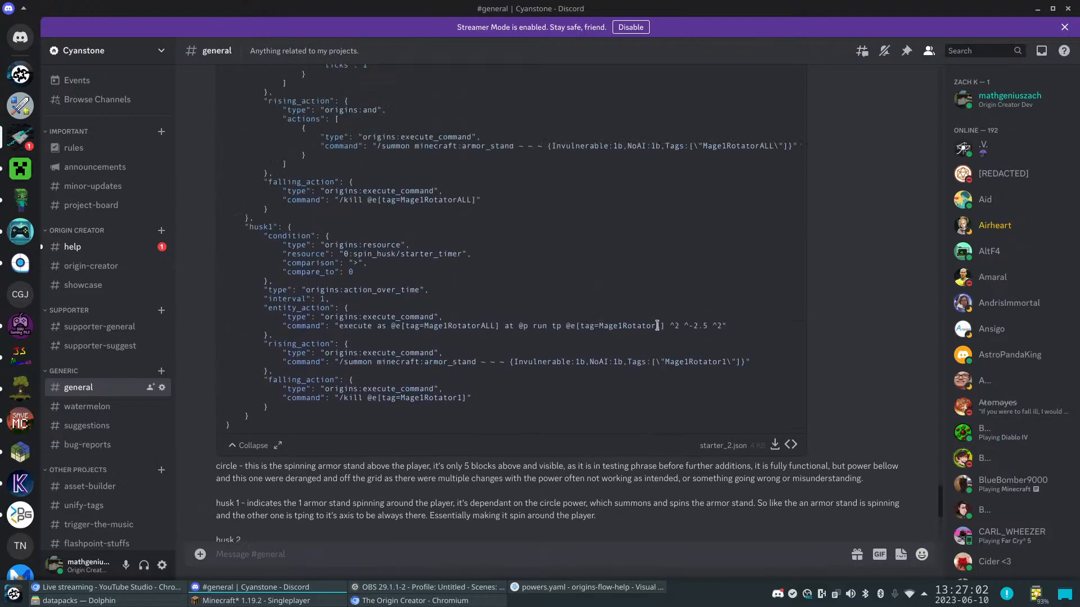
scroll(659, 330, up, 2)
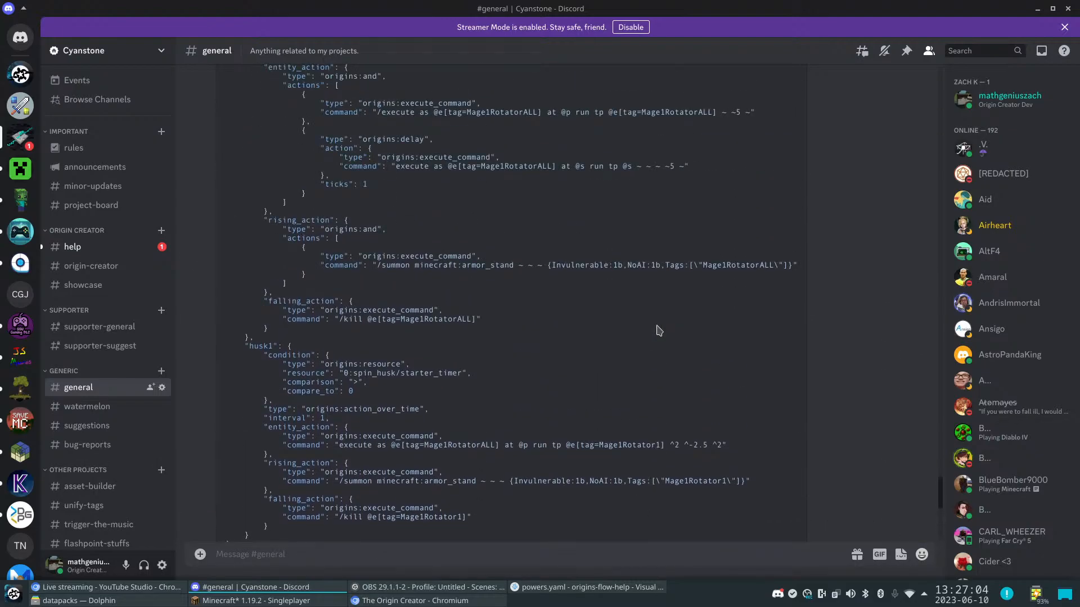
scroll(659, 330, up, 2)
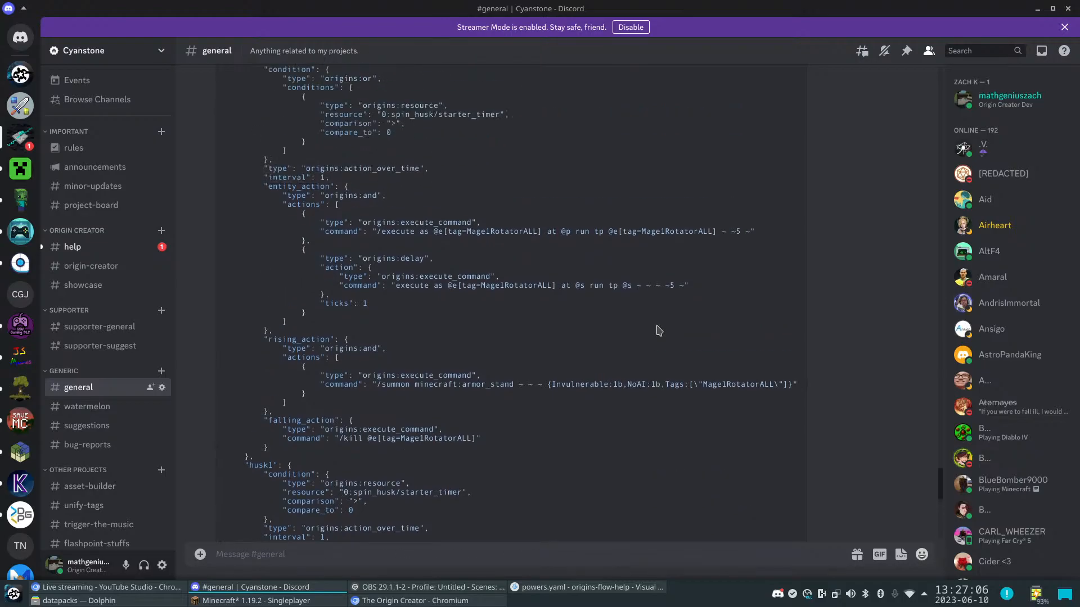
scroll(660, 330, down, 15)
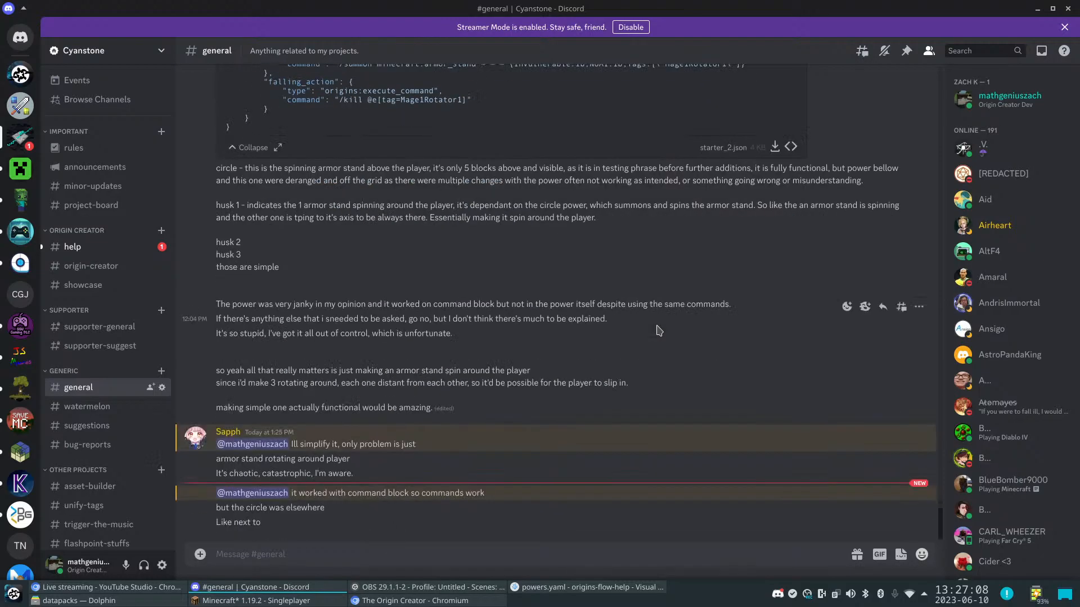
Switch to Minecraft, close the inventory, change the camera to first-person view and walk up to the armor stand
click(250, 601)
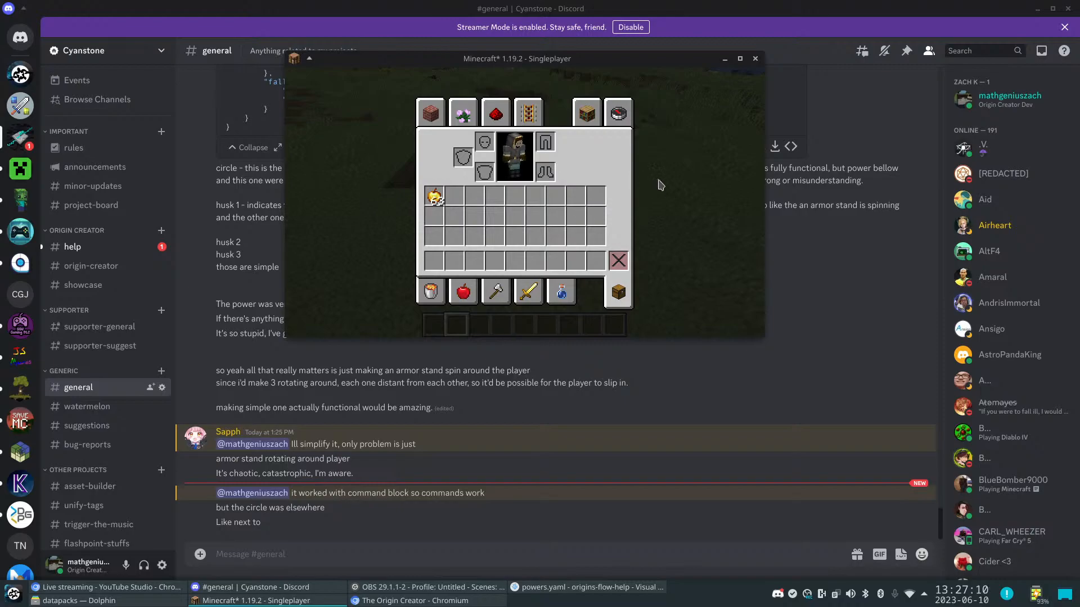
key(Escape)
key(F5)
key(F5)
key(F5)
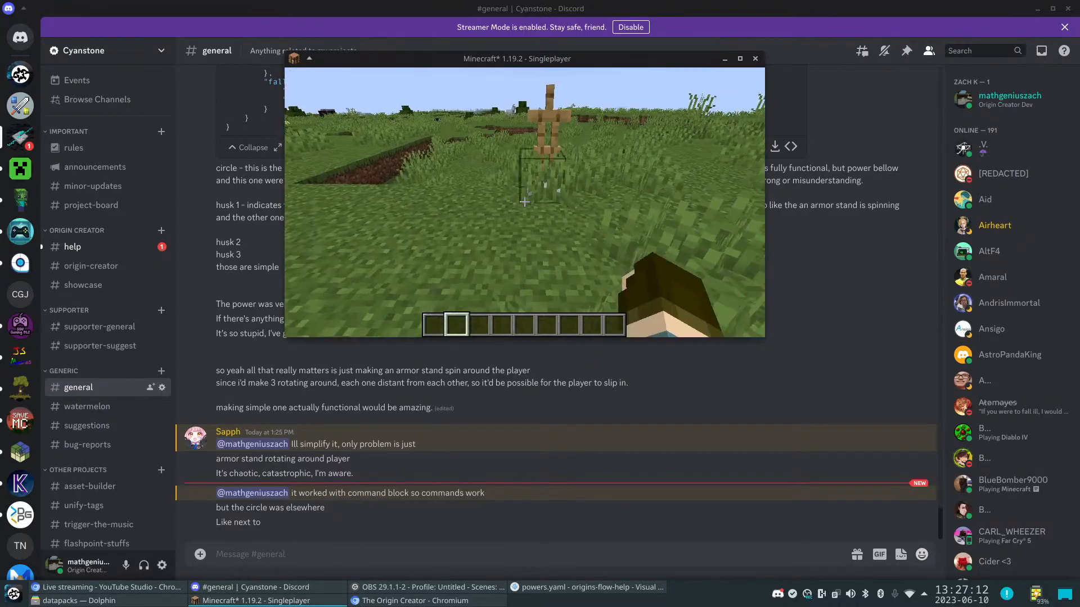
key(F5)
key(F5)
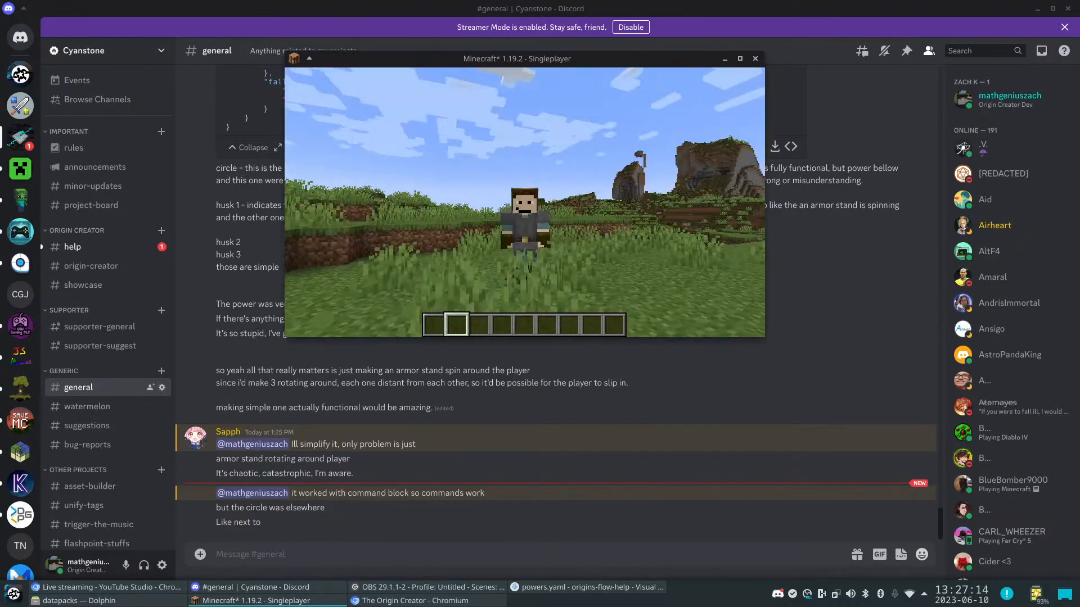
key(w)
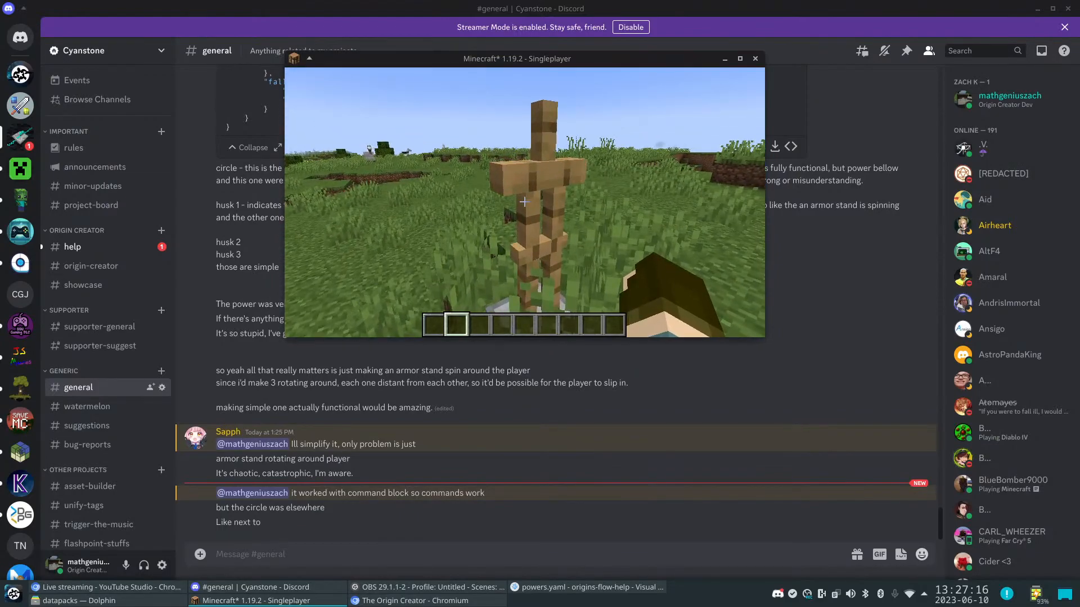
Try to run the command /tag @e[type=minecraft:armor_stand,limit=1,sort=nearest] on the nearest armor stand
key(slash)
text(tag add)
key(BackSpace)
key(BackSpace)
key(BackSpace)
key(BackSpace)
text(@e[)
text(type=minecraft:ar)
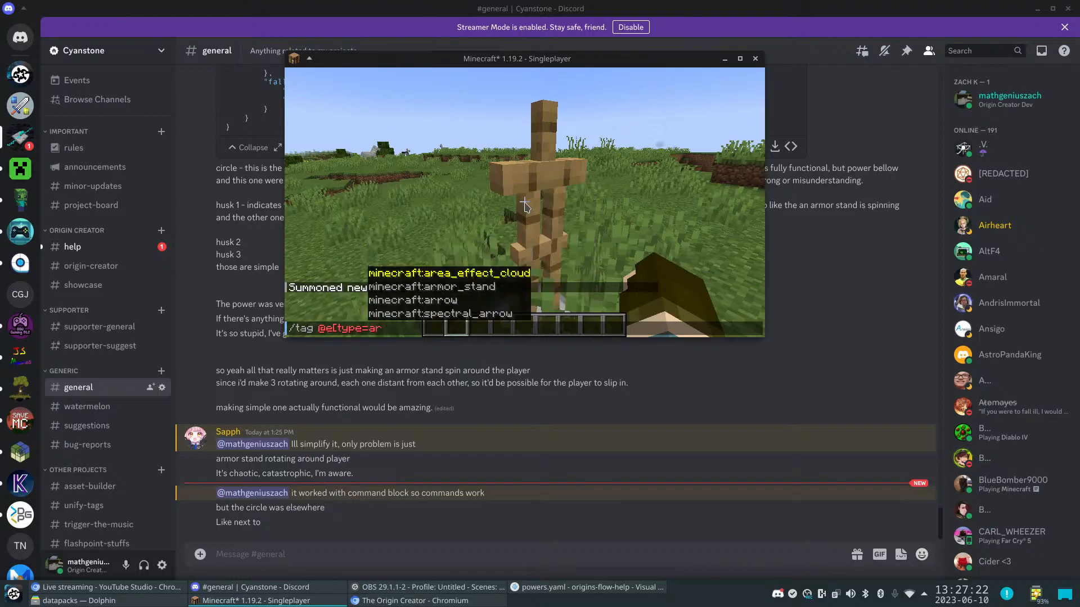
text(m)
key(Tab)
text(,limt)
key(BackSpace)
text(it=1,sort=nearest])
key(Return)
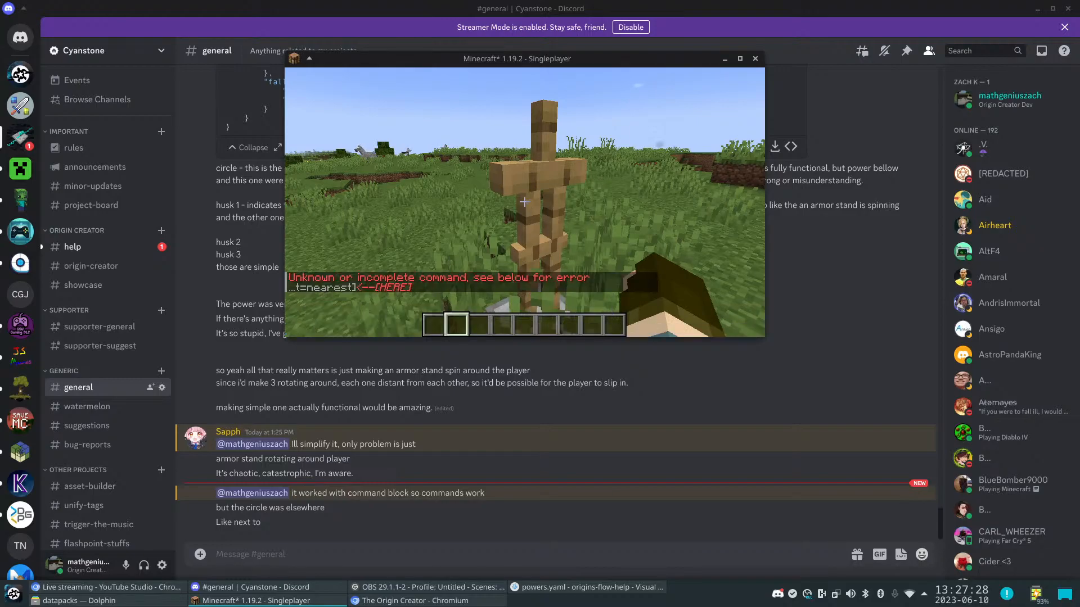
Recall the tag command and run it with "add bob" to tag the nearest armor stand as bob
key(t)
key(Up)
text(add bob)
key(Return)
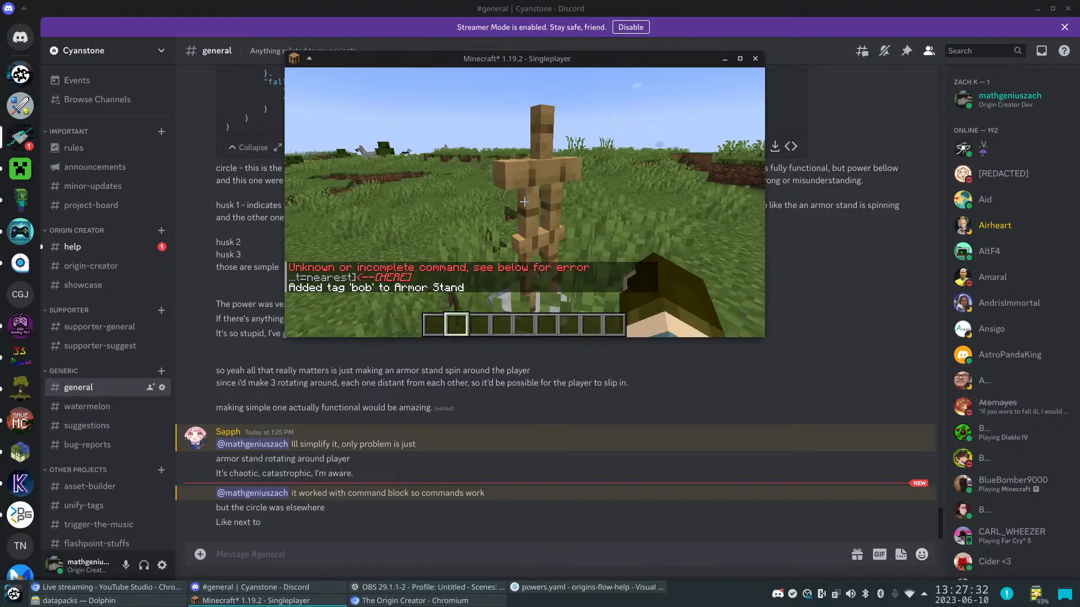
Back away from the armor stand and give the nearest player a minecraft:repeating_command_block
key(s)
key(d)
key(s)
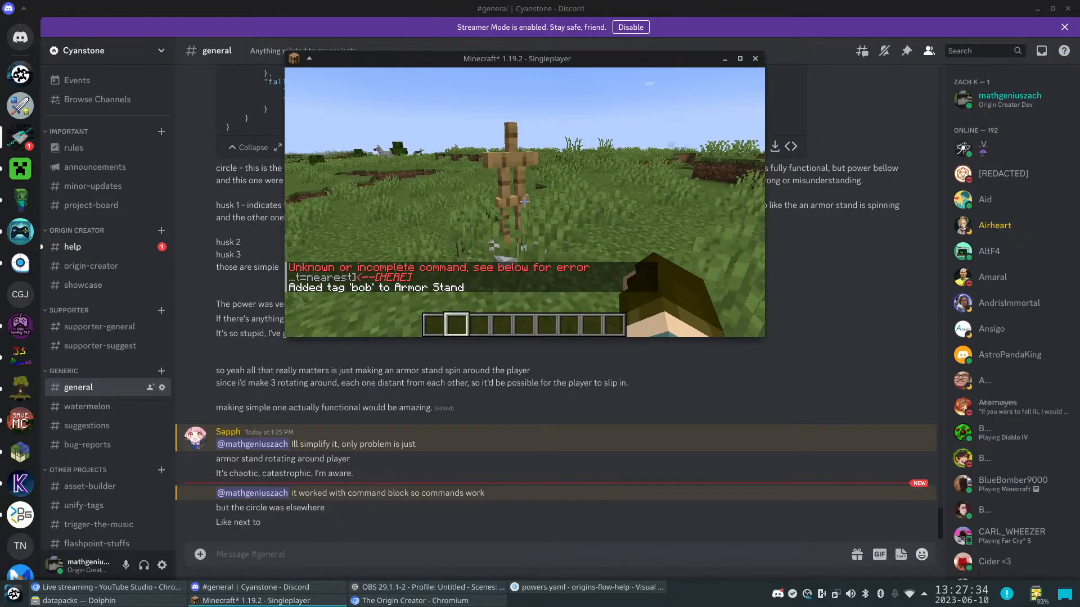
key(slash)
text(give @p repea)
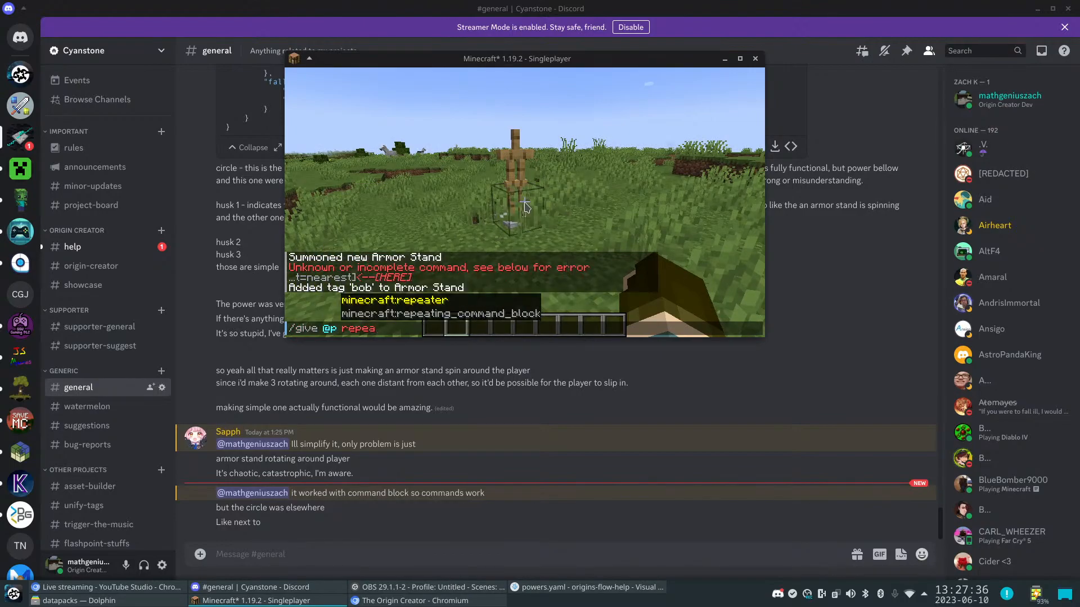
key(Tab)
key(Tab)
key(Return)
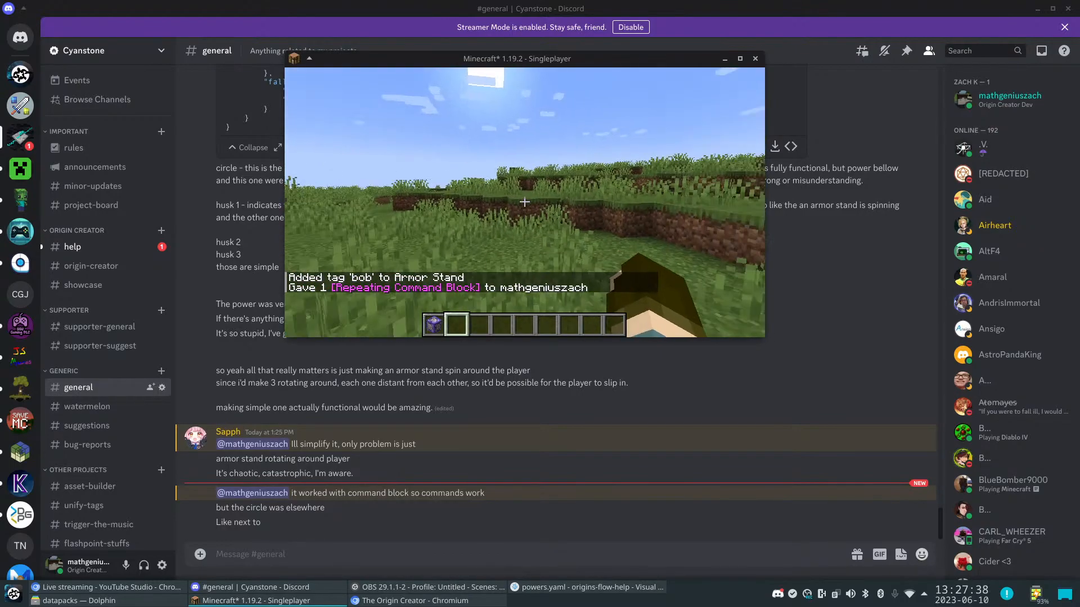
Place the repeating command block, open it and enter "tp @e[tag=bob]" as its console command
right_click(524, 202)
right_click(524, 202)
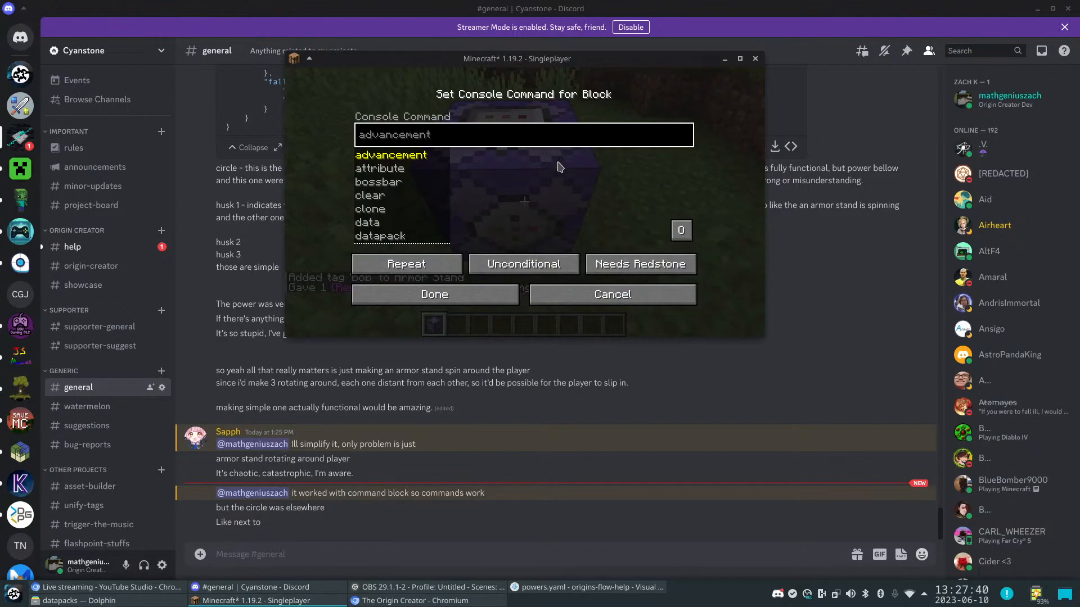
text(tp )
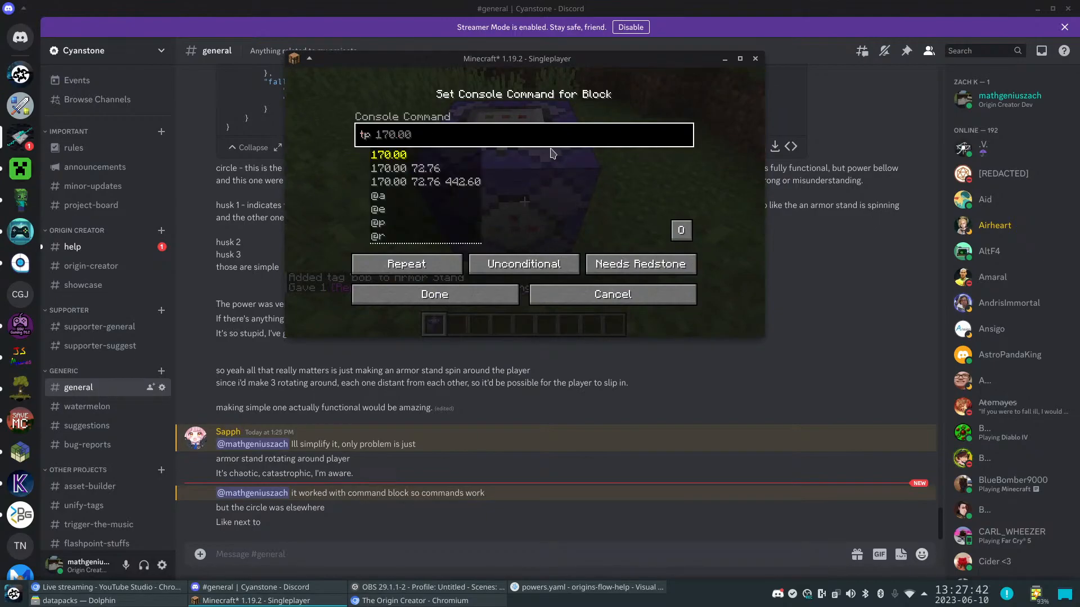
text(@e[tag=)
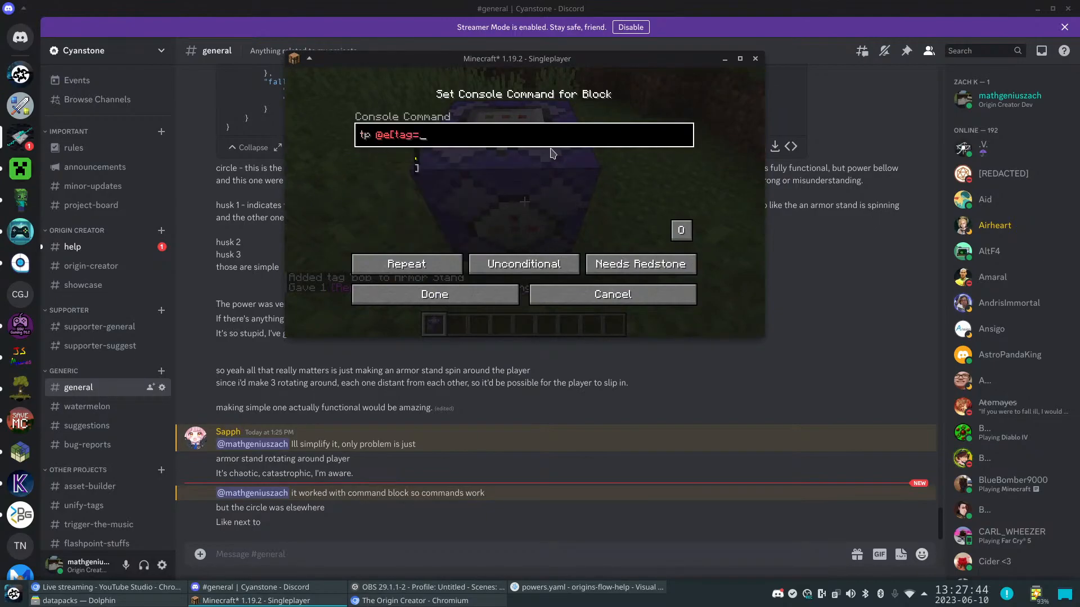
text(bob])
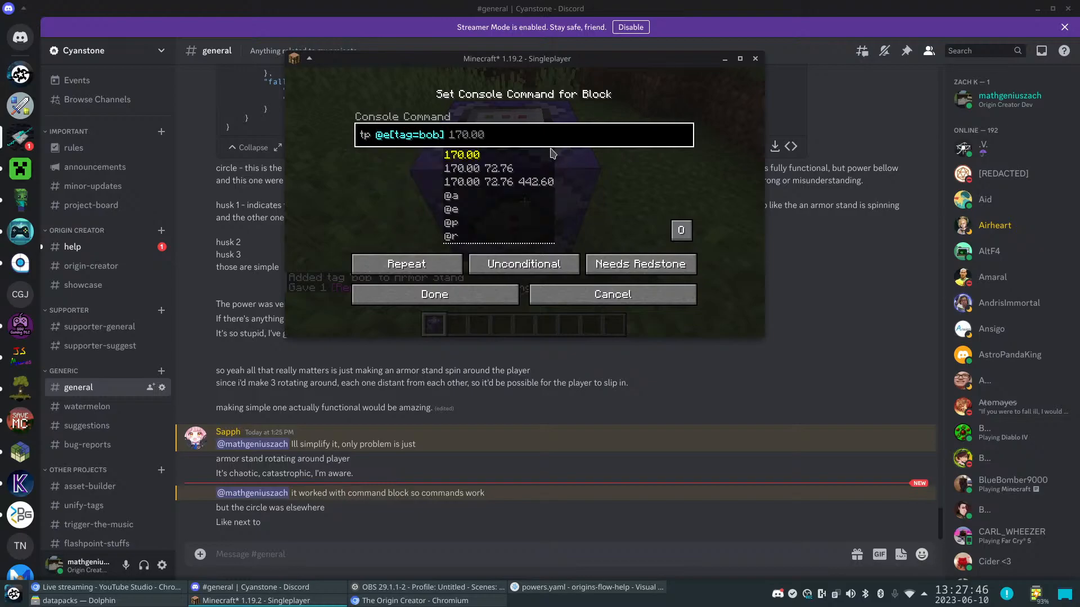
Prefix the command block's teleport command with "execute as", the player's username and "run"
key(Home)
text(execute as )
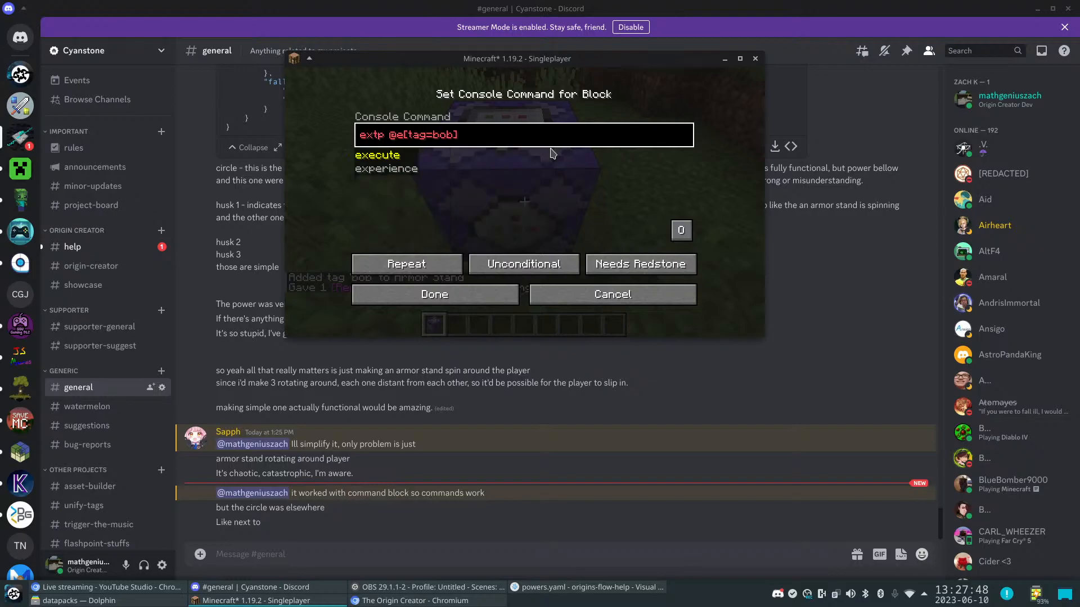
text(mathgeniuszach )
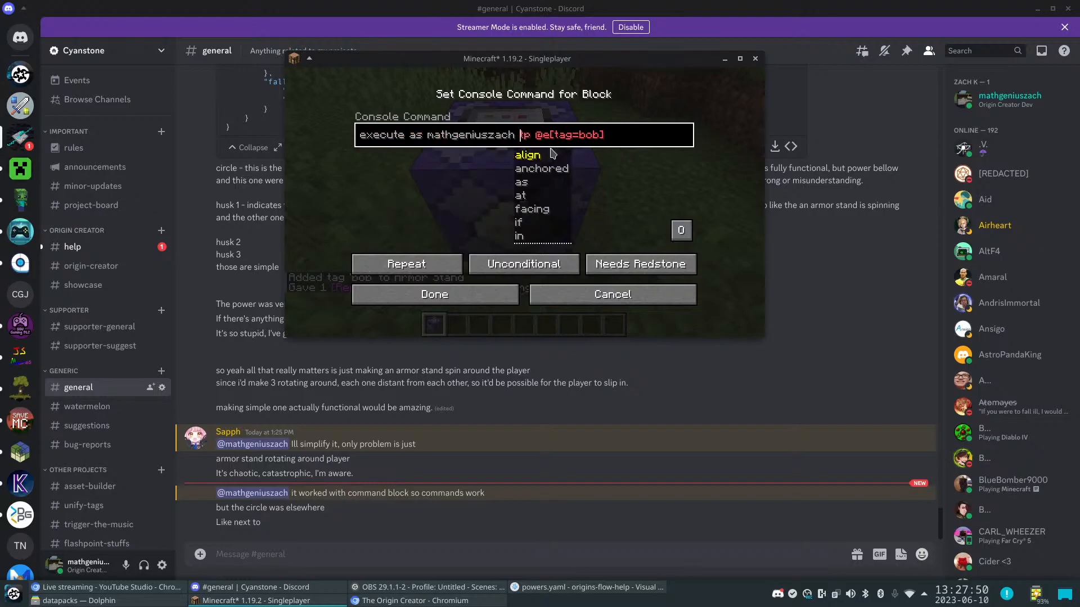
text(run)
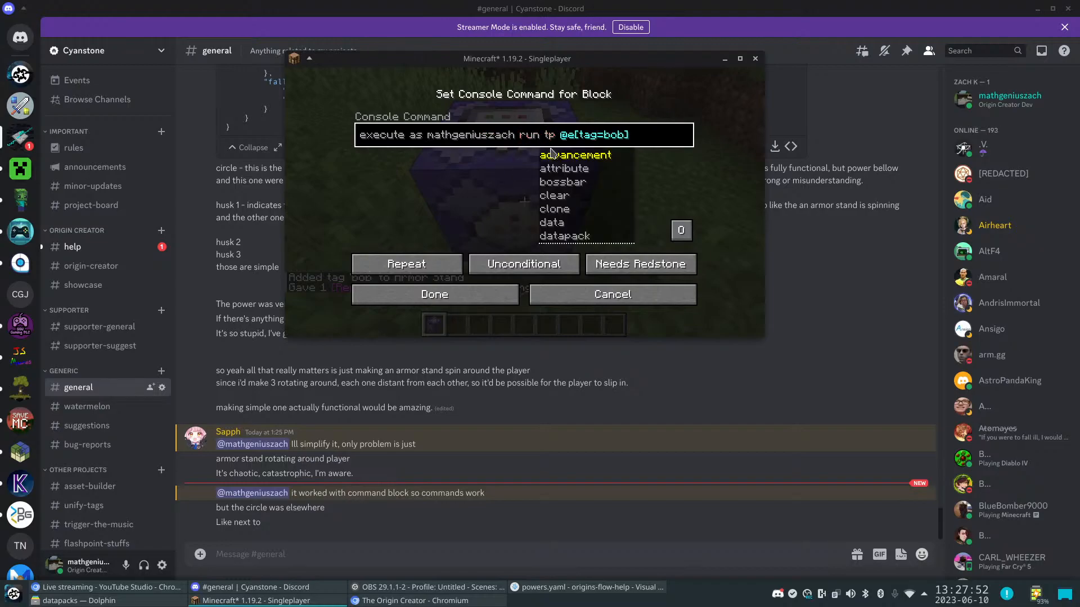
key(End)
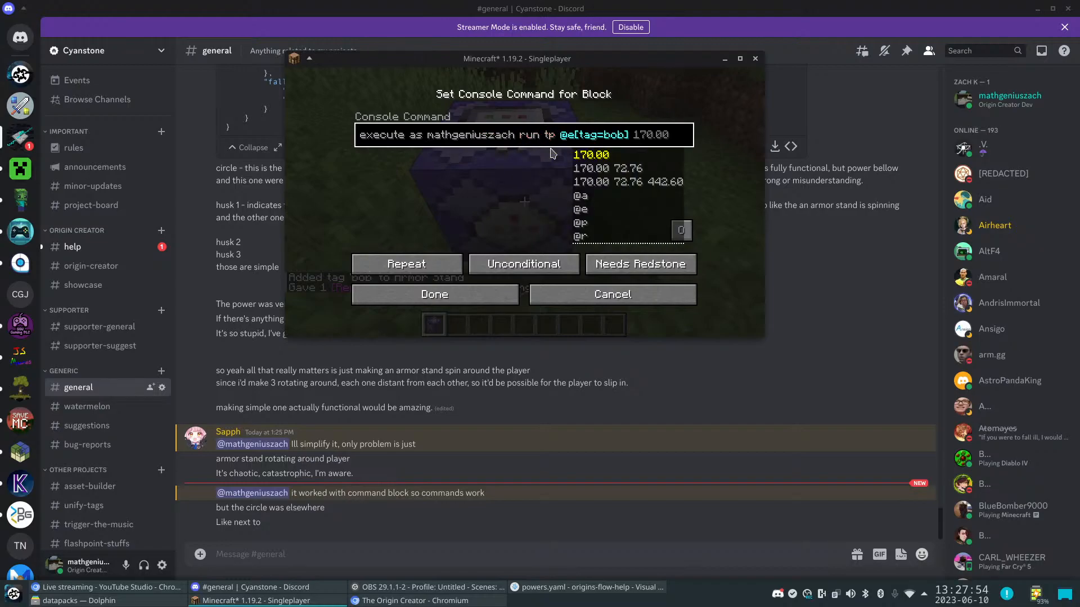
scroll(662, 196, down, 2)
scroll(623, 186, up, 2)
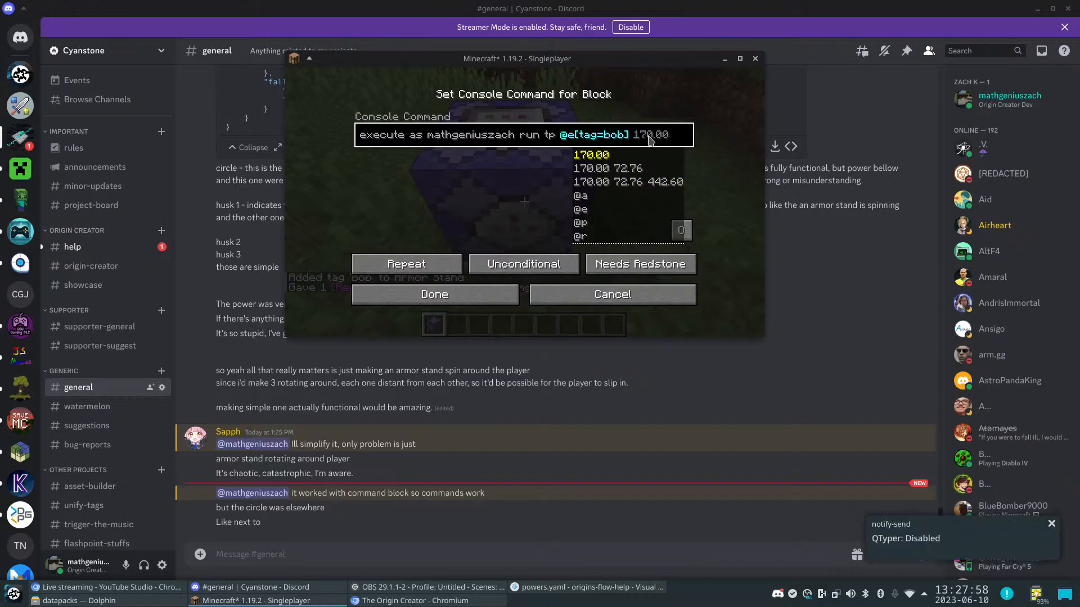
text(~ ~ ~)
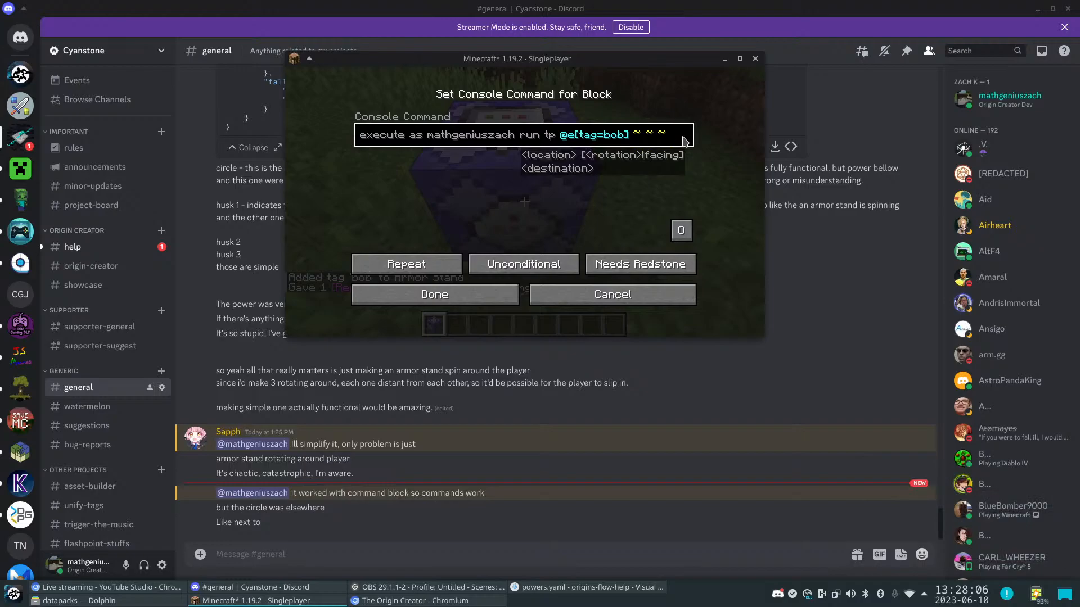
key(BackSpace)
key(BackSpace)
key(BackSpace)
key(BackSpace)
key(BackSpace)
Complete the teleport command with the local coordinates "^ ^ ^1" and save it to the command block
text(^)
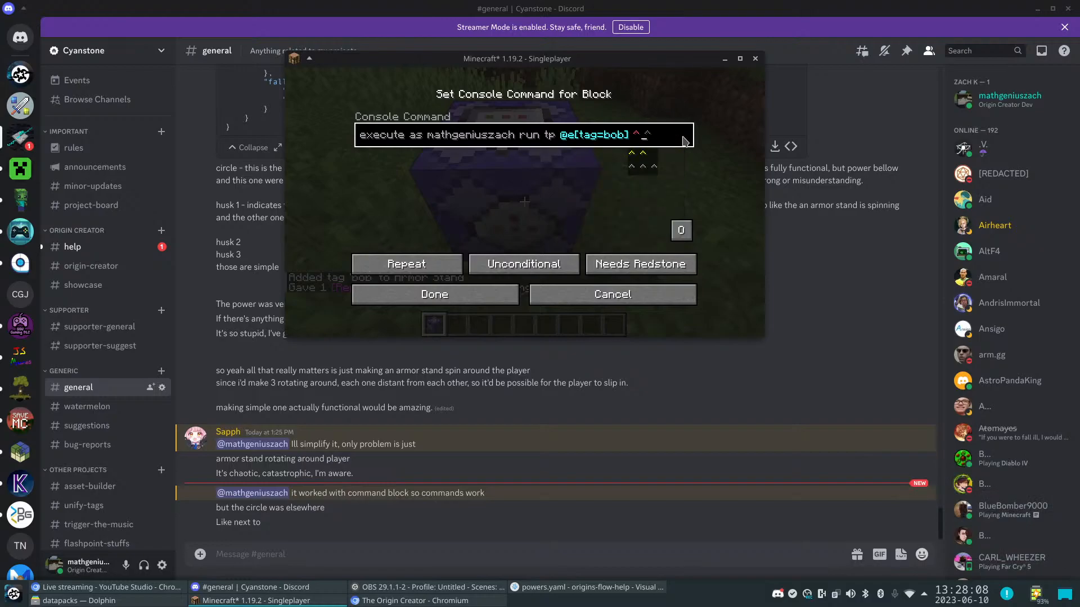
text( ^ ^^ ^)
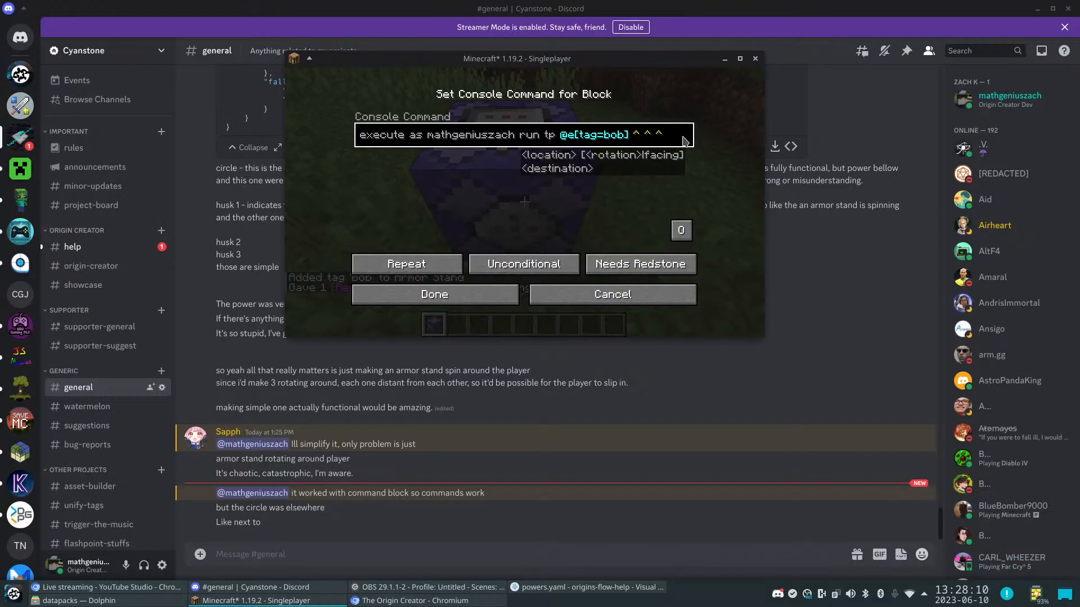
text(1)
click(435, 294)
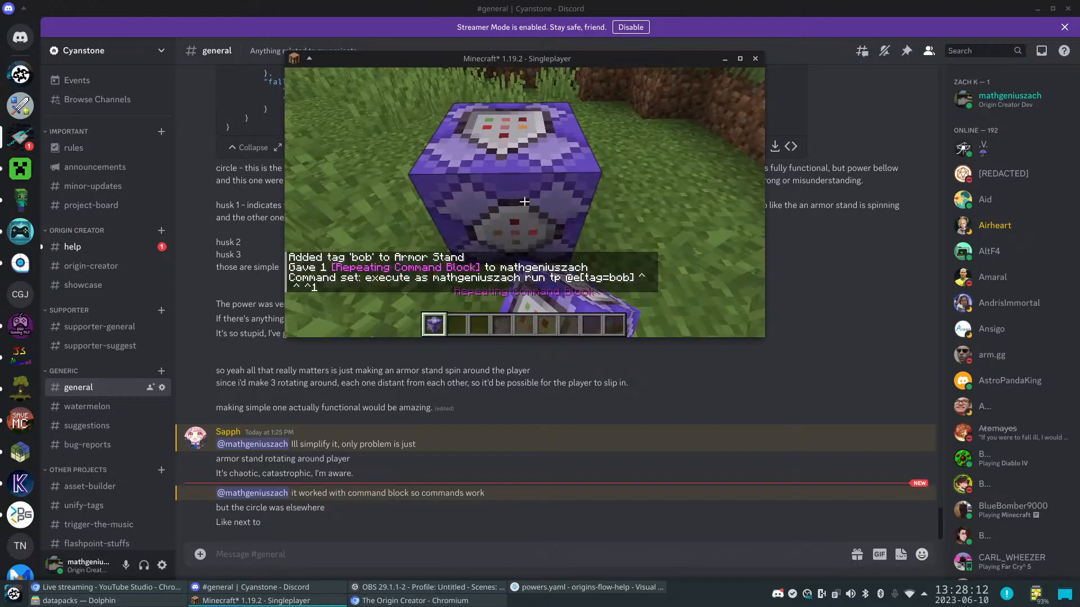
Set the repeating command block to Always Active and view the armor stand in third person
right_click(524, 201)
click(641, 265)
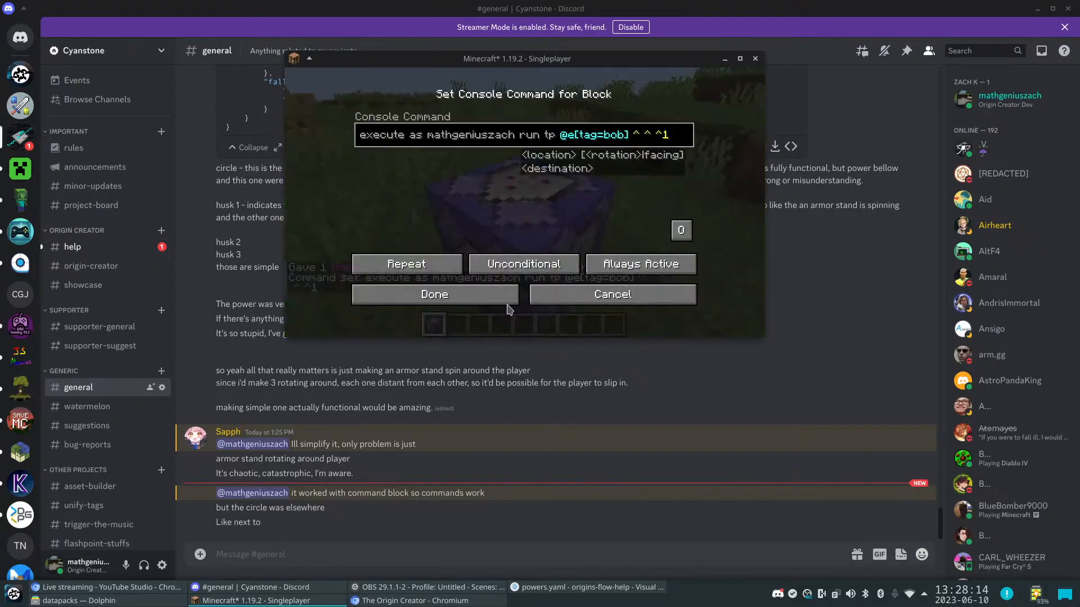
click(437, 293)
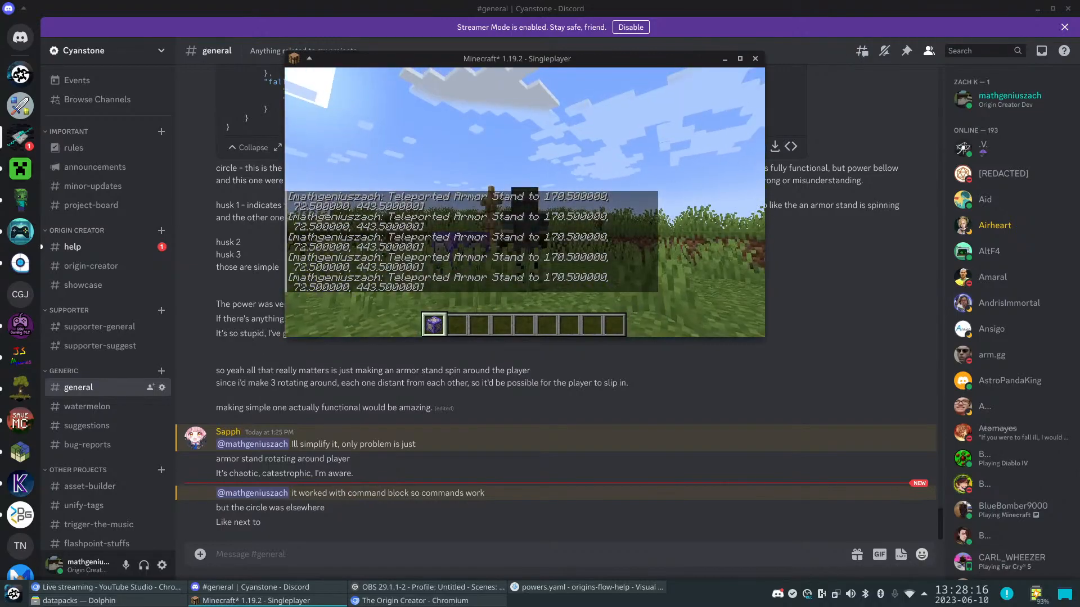
key(F5)
scroll(524, 202, down, 1)
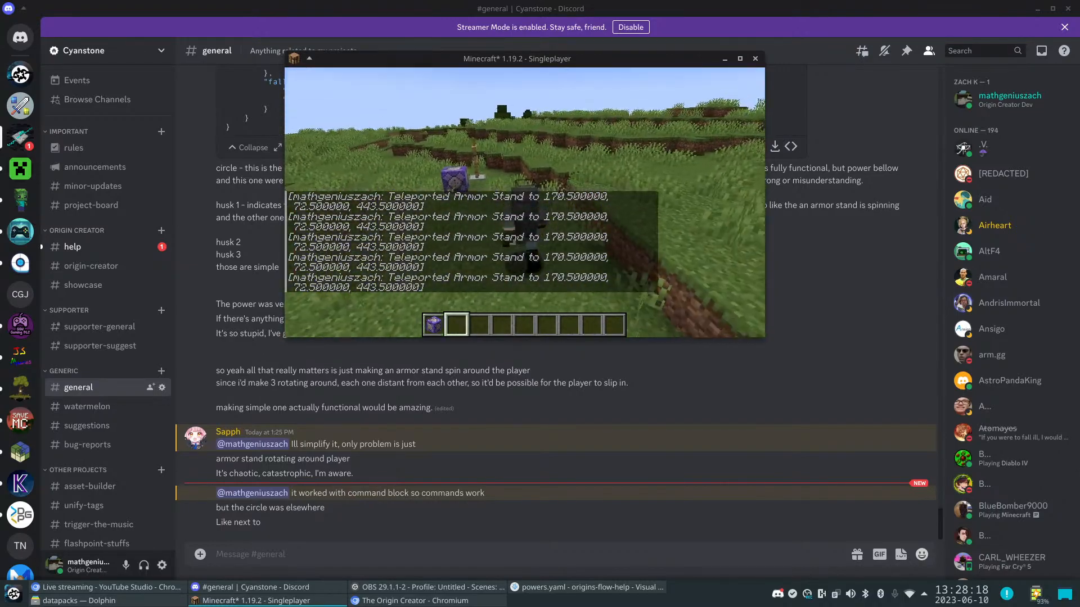
Turn off command block chat messages by running /gamerule commandBlockOutput false
key(slash)
text(gamerul)
text(e c)
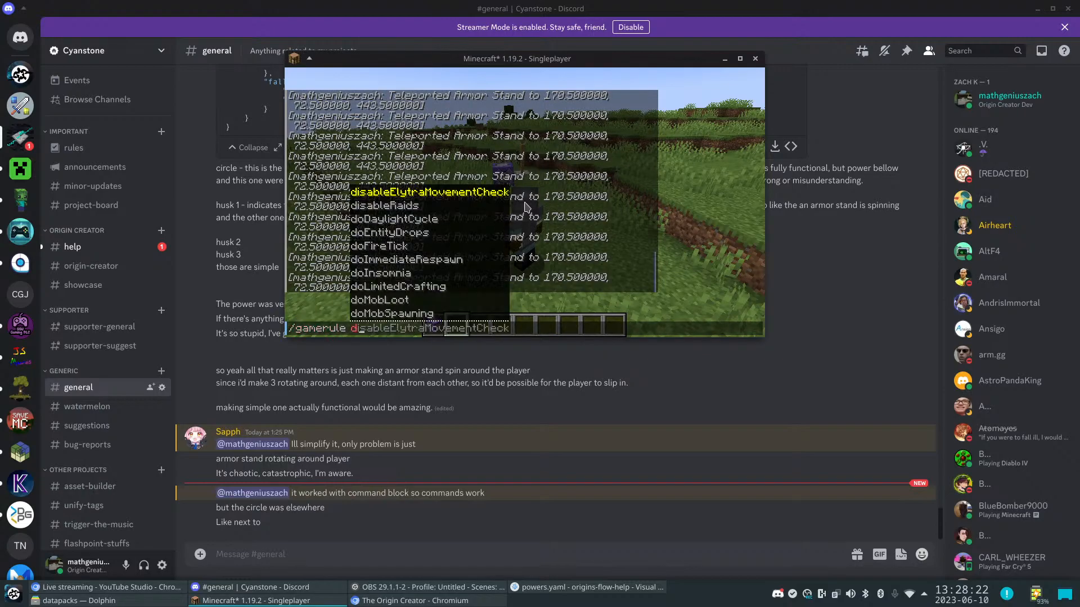
text(omm)
key(Tab)
text(false)
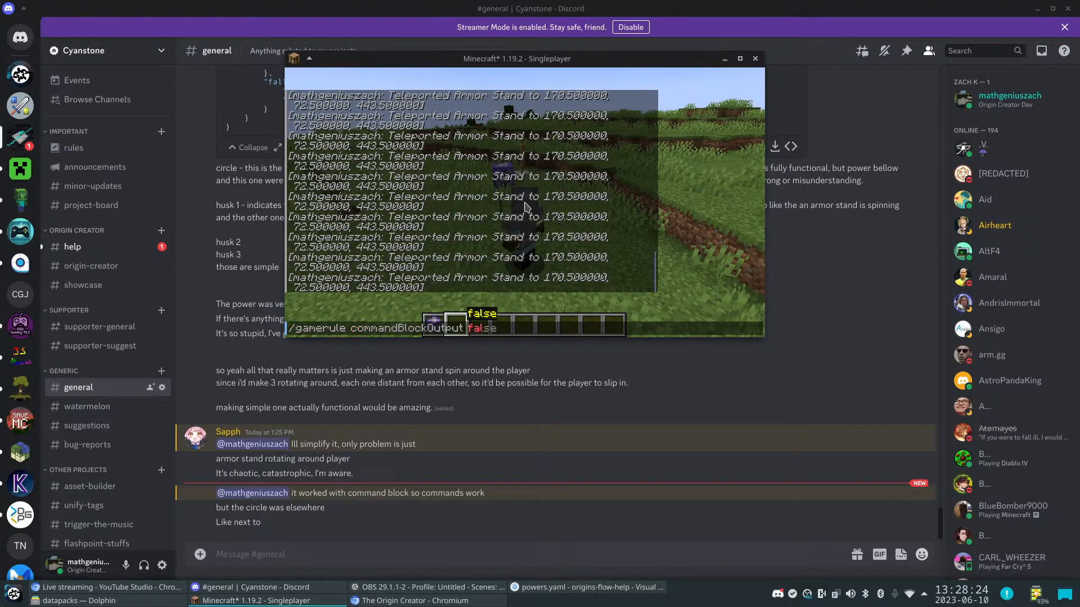
key(Return)
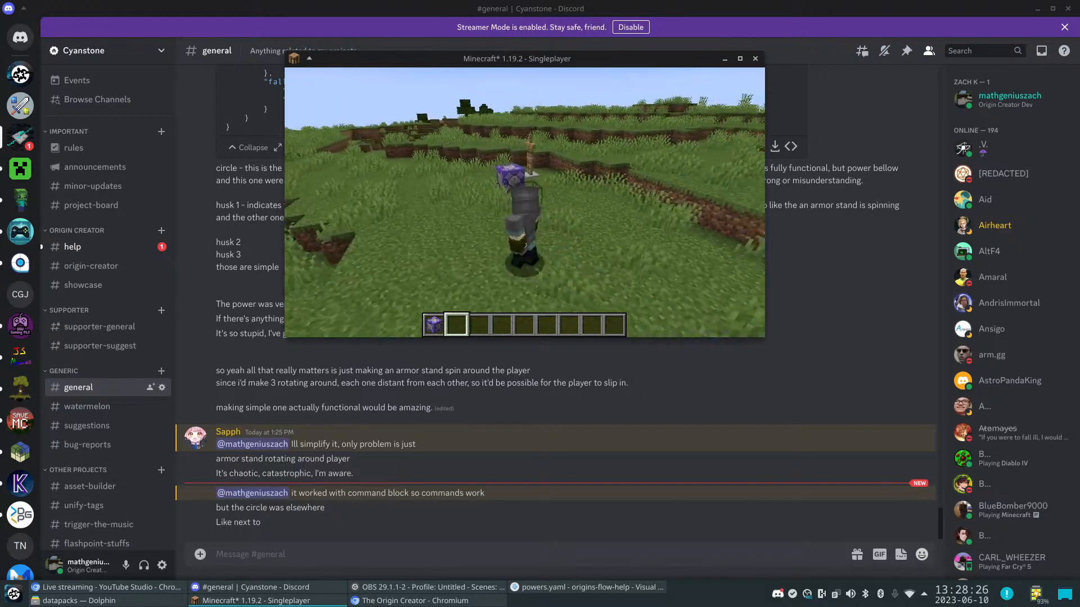
Change the command block's command to "execute as @p at @s run tp @e[tag=bob] ^ ^ ^1" and save it
key(F5)
key(F5)
right_click(525, 202)
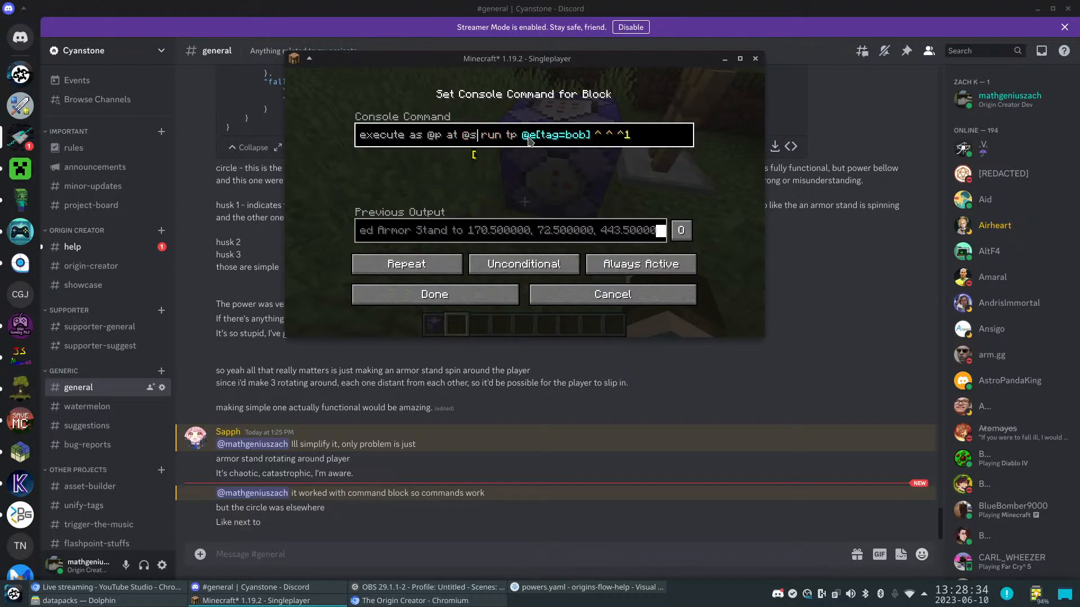
key(Return)
Move and look around in different camera perspectives to examine how the armor stand follows the player
key(F5)
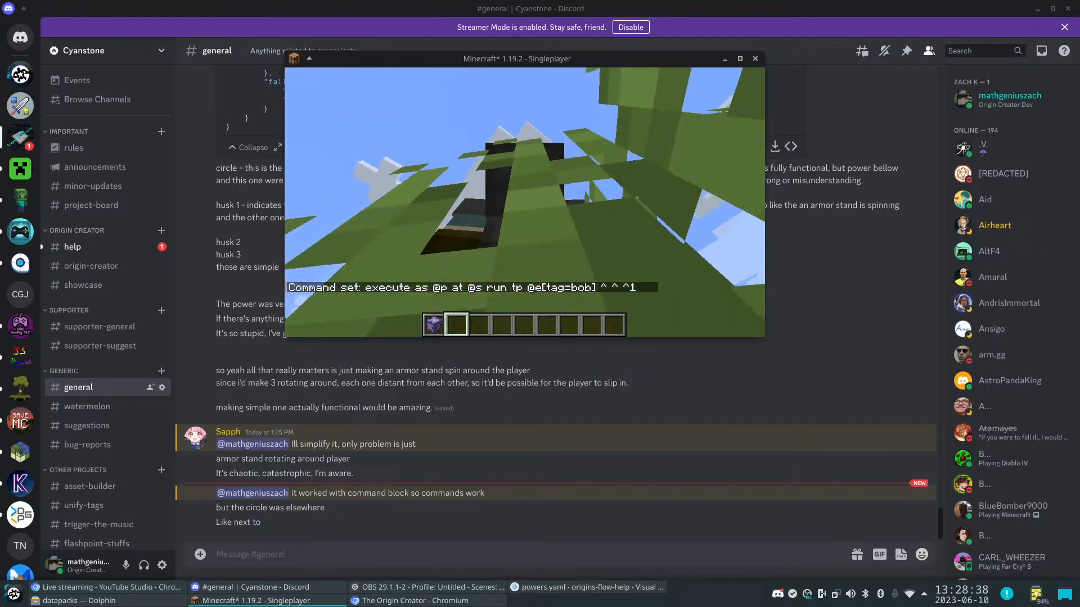
key(F5)
key(F5)
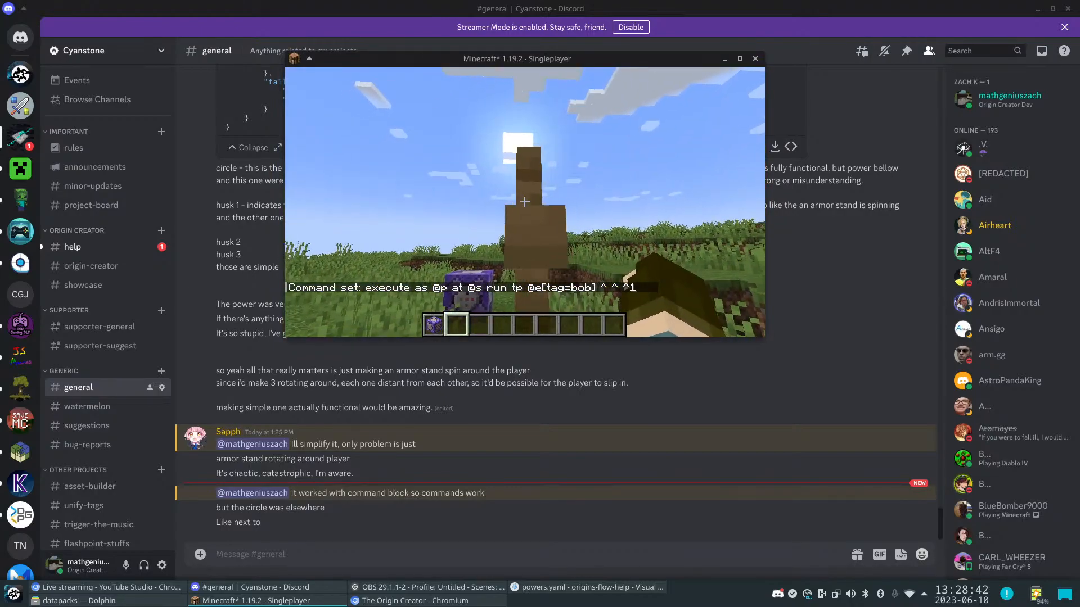
key(F5)
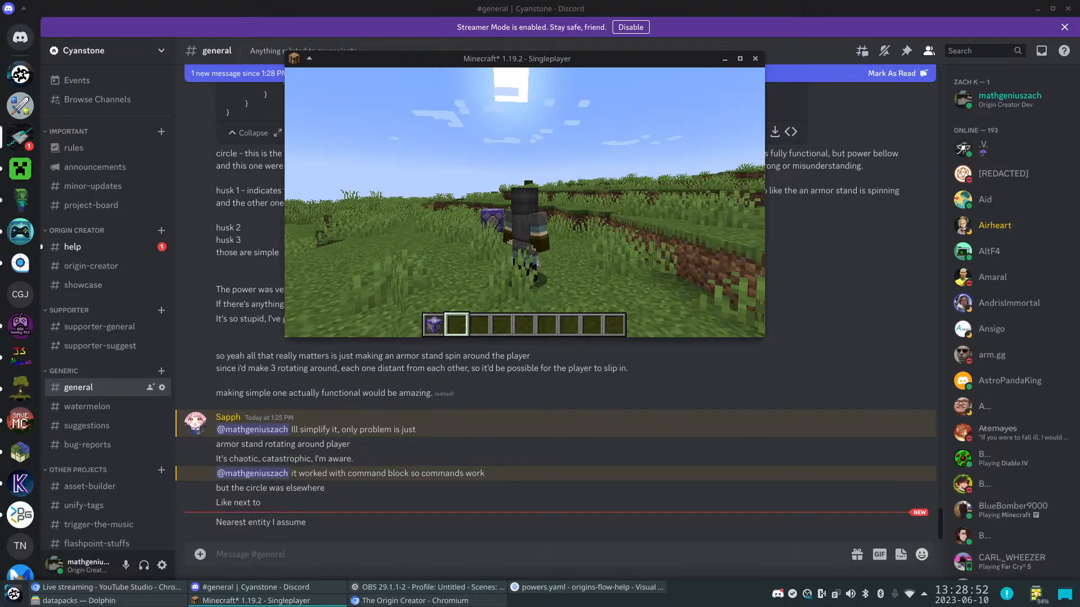
key(w)
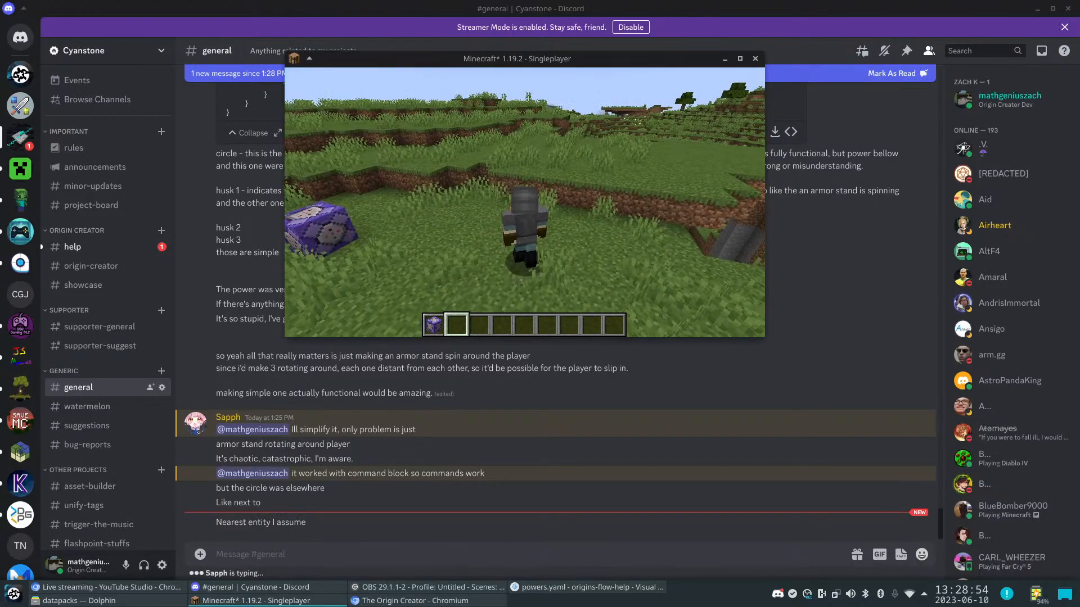
key(F5)
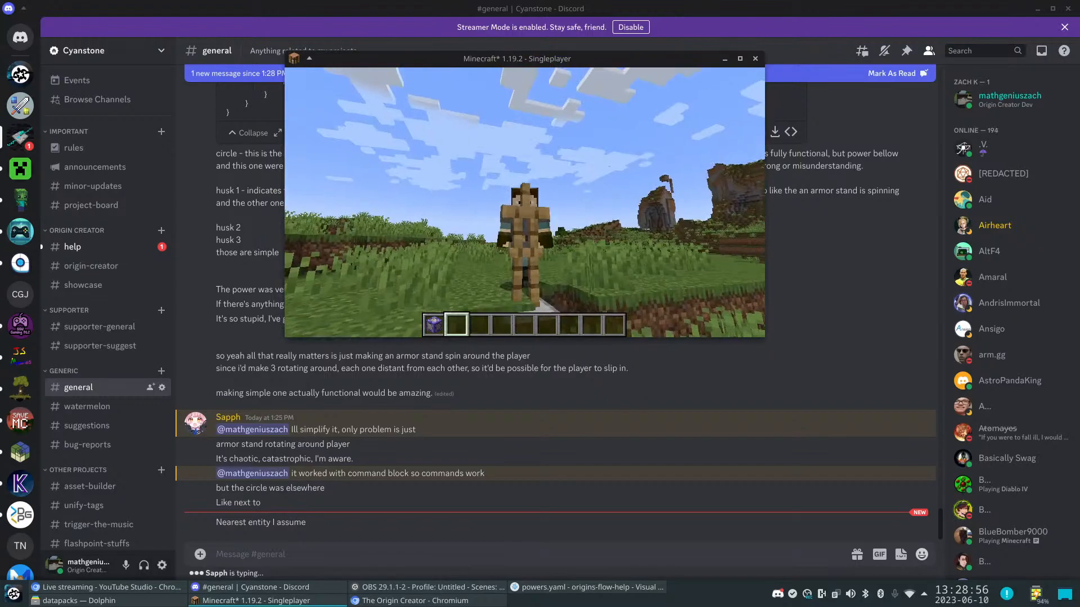
Reopen the command block in first person, set the forward offset to ^5 and save the command
key(F5)
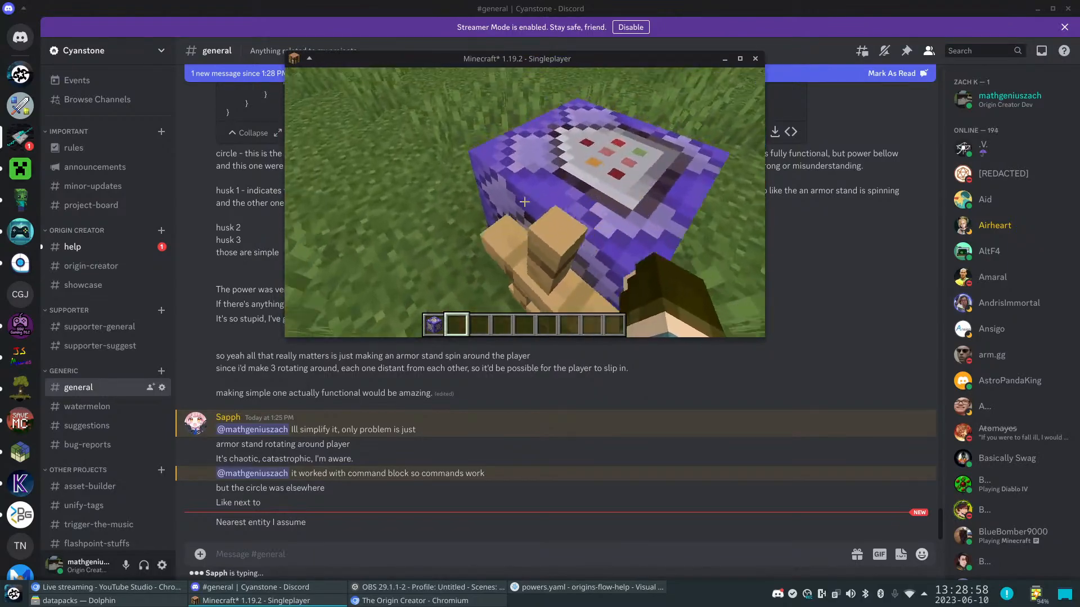
right_click(524, 202)
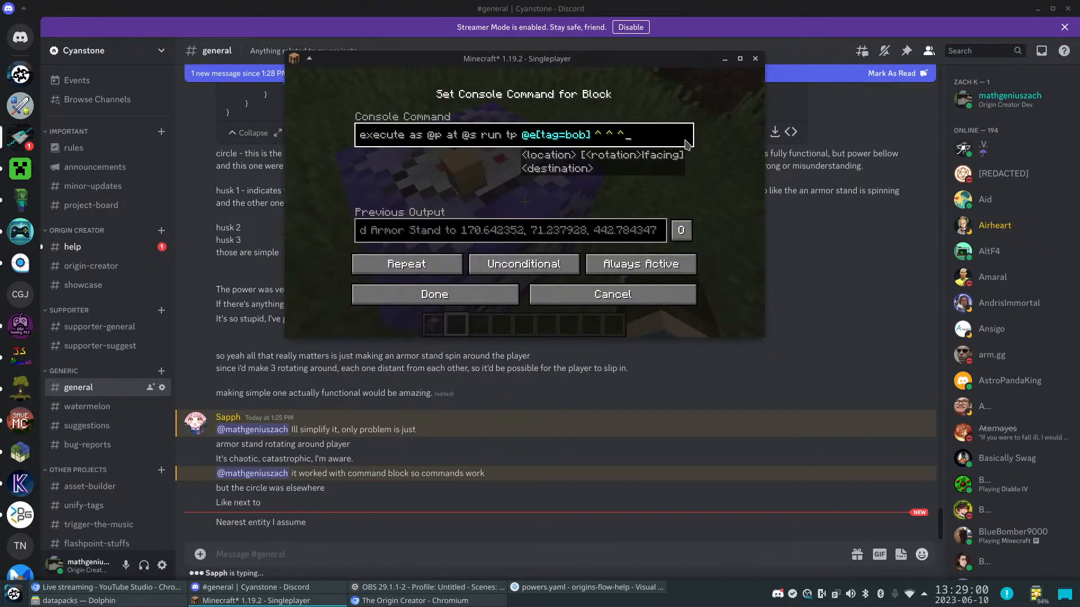
click(452, 296)
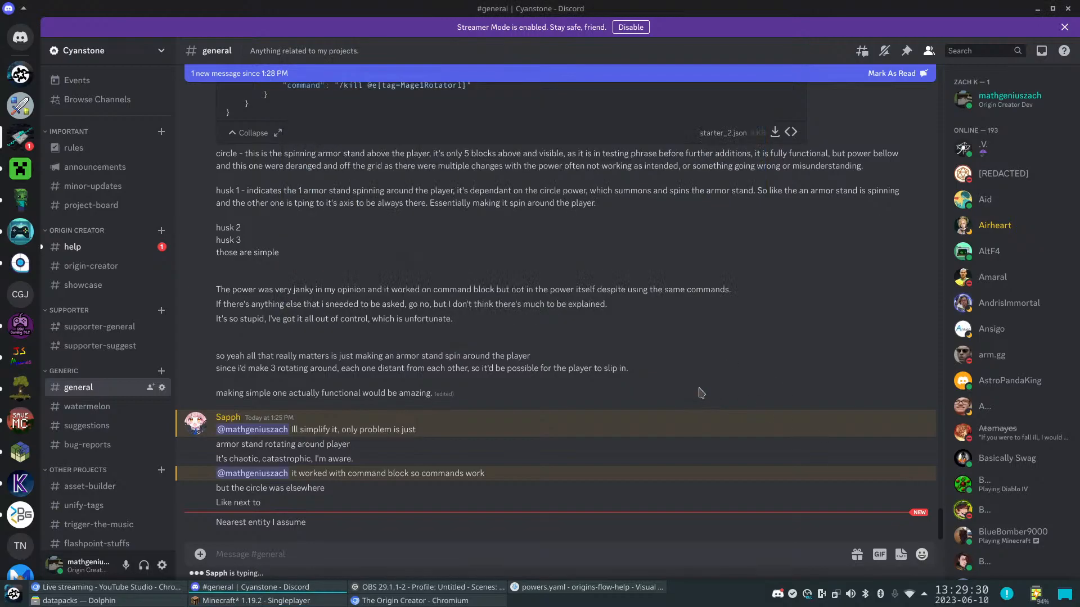
Switch to Discord and review the circle and husk1 commands in the shared starter_2.json
click(701, 393)
scroll(701, 393, up, 7)
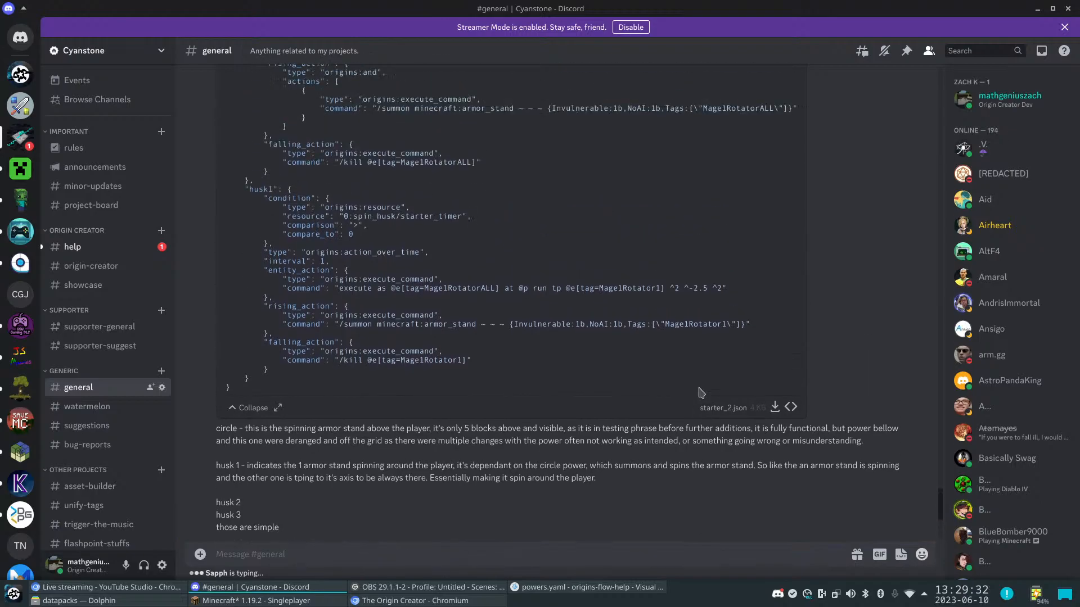
scroll(701, 394, up, 3)
scroll(702, 393, up, 7)
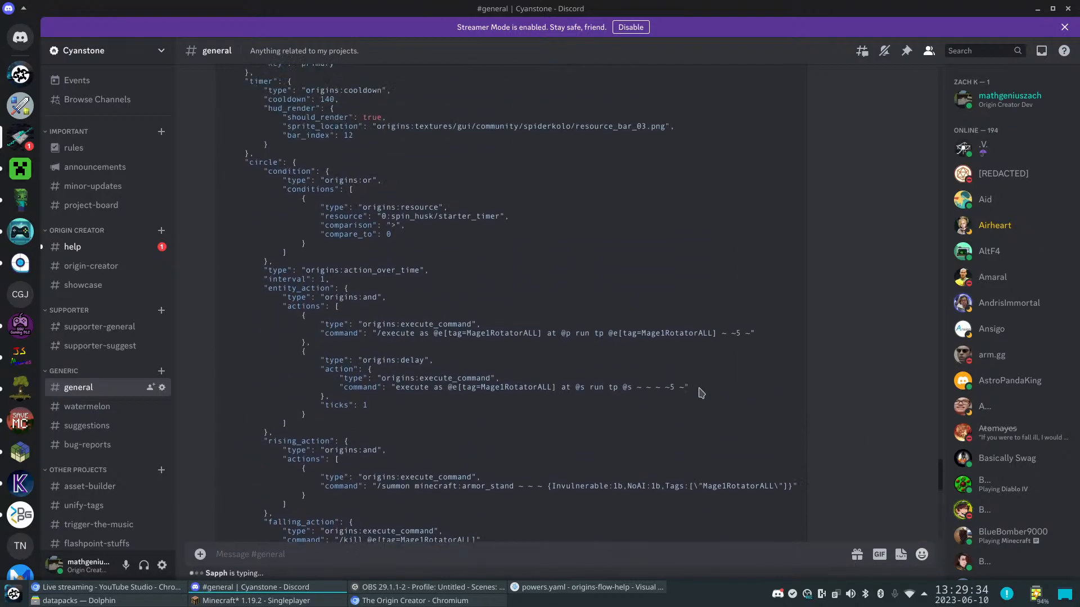
scroll(701, 393, up, 4)
scroll(701, 393, down, 20)
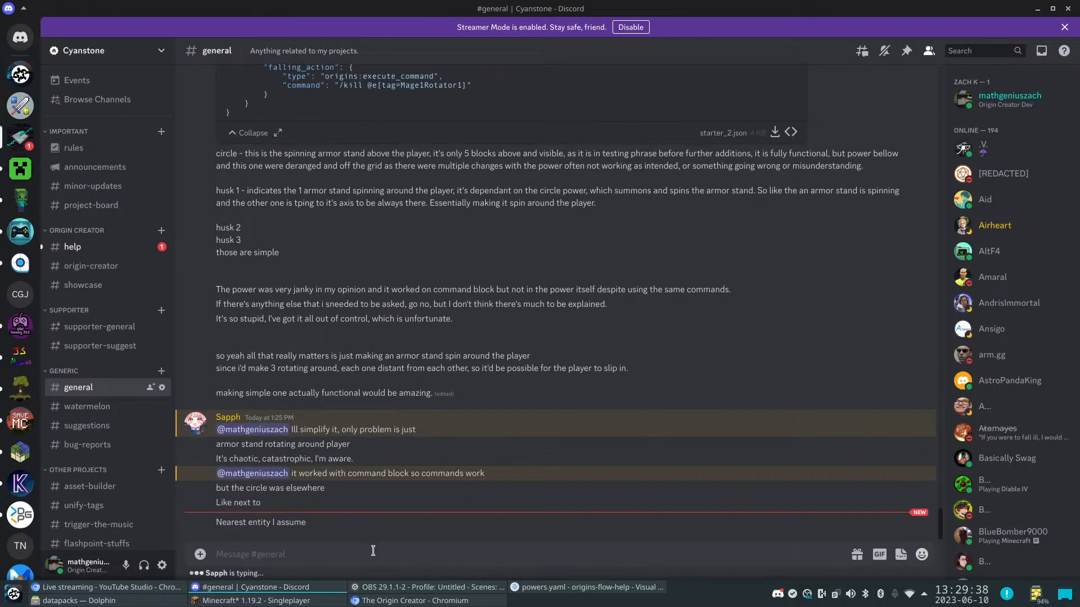
Switch back to Minecraft and enter /tp ~ ~ ~ in the chat to check the teleport arguments
click(253, 600)
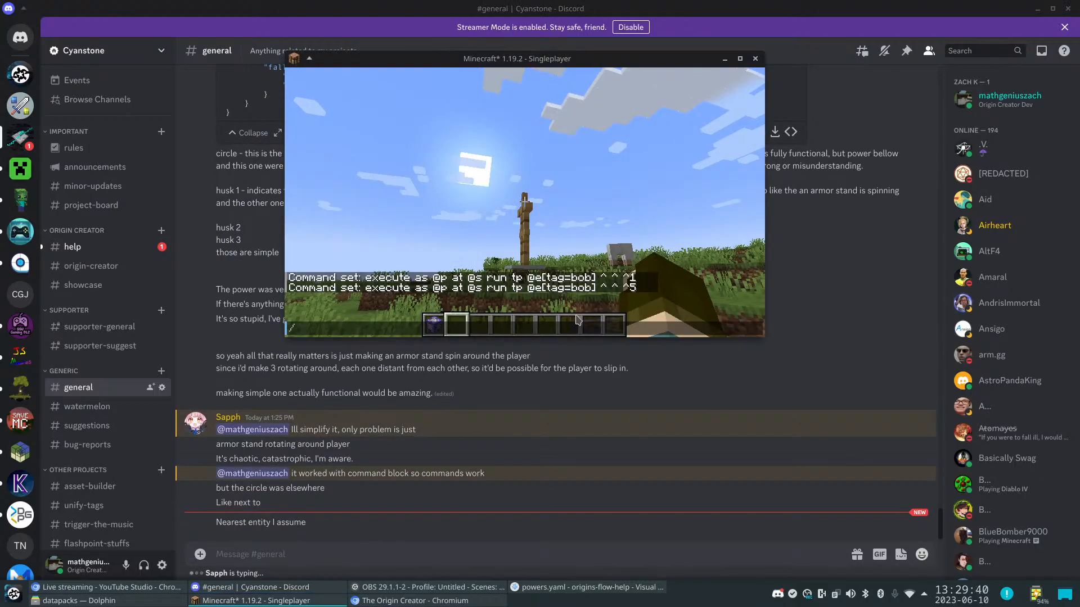
key(Escape)
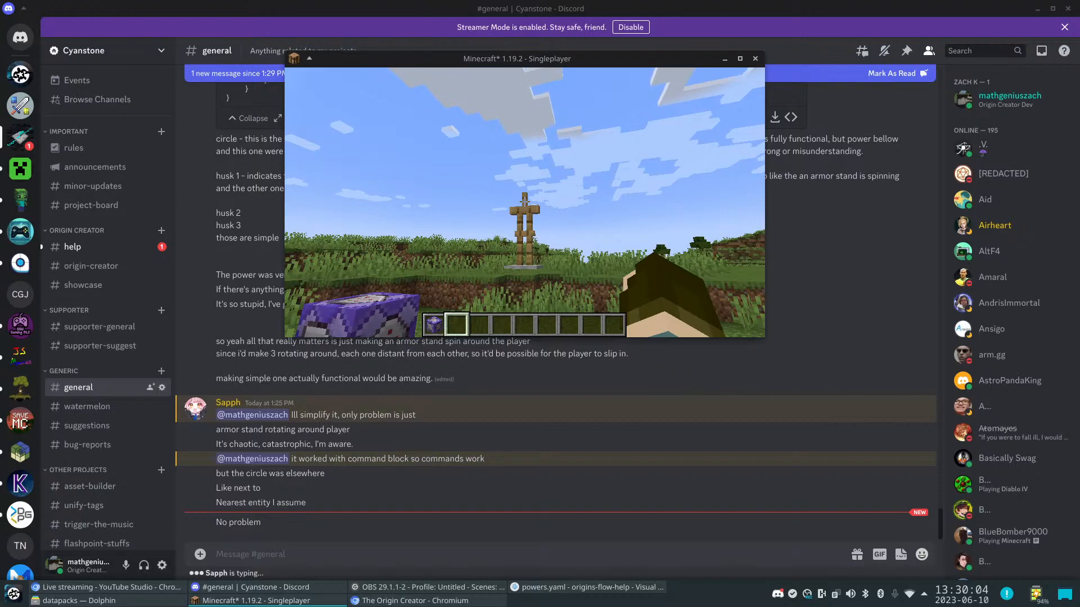
key(slash)
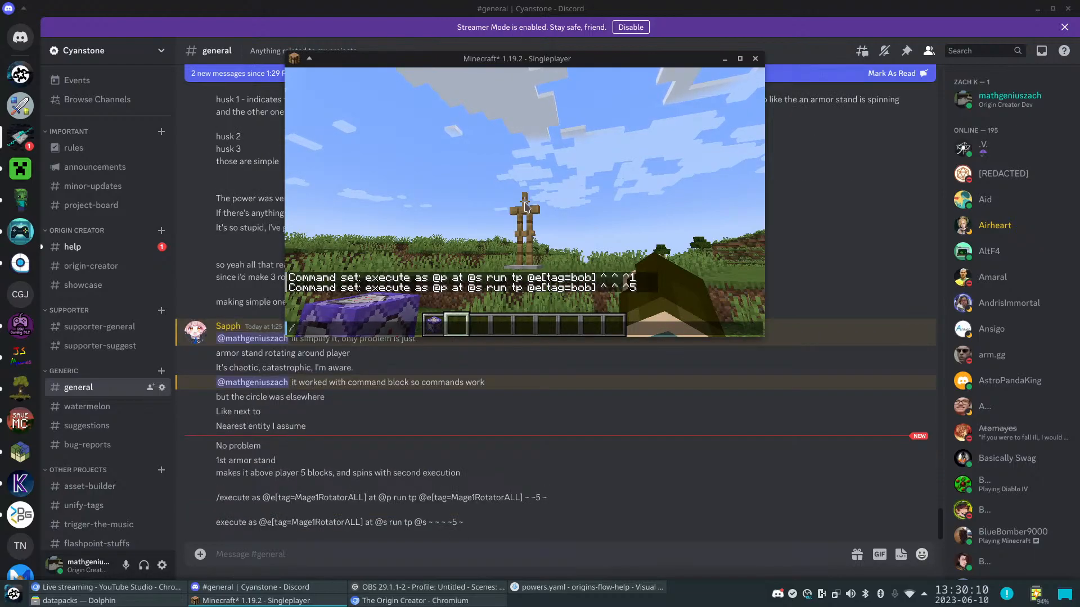
key(Escape)
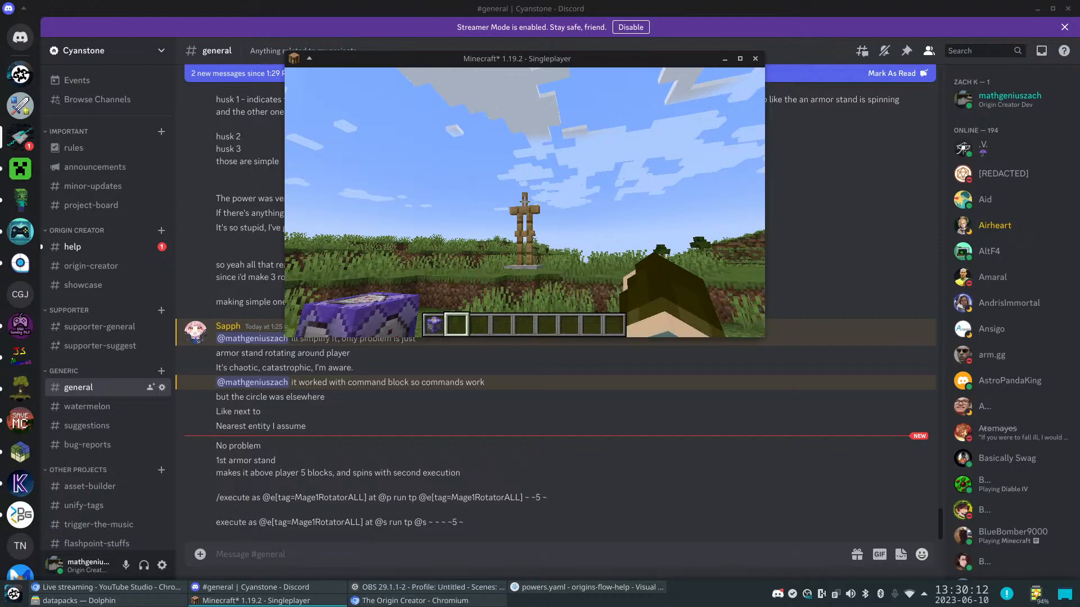
text(/tp)
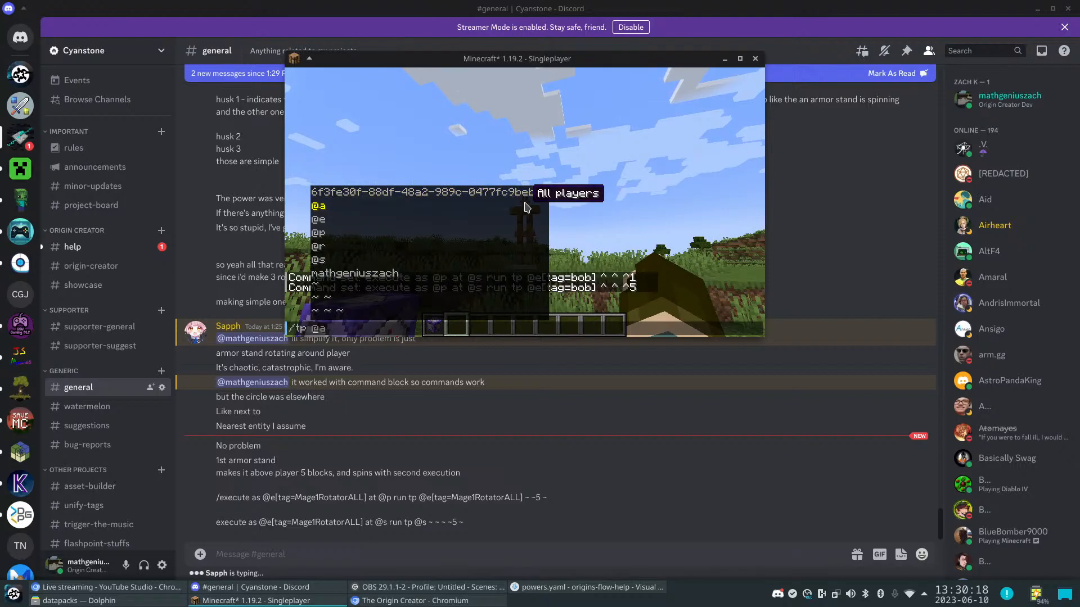
click(339, 311)
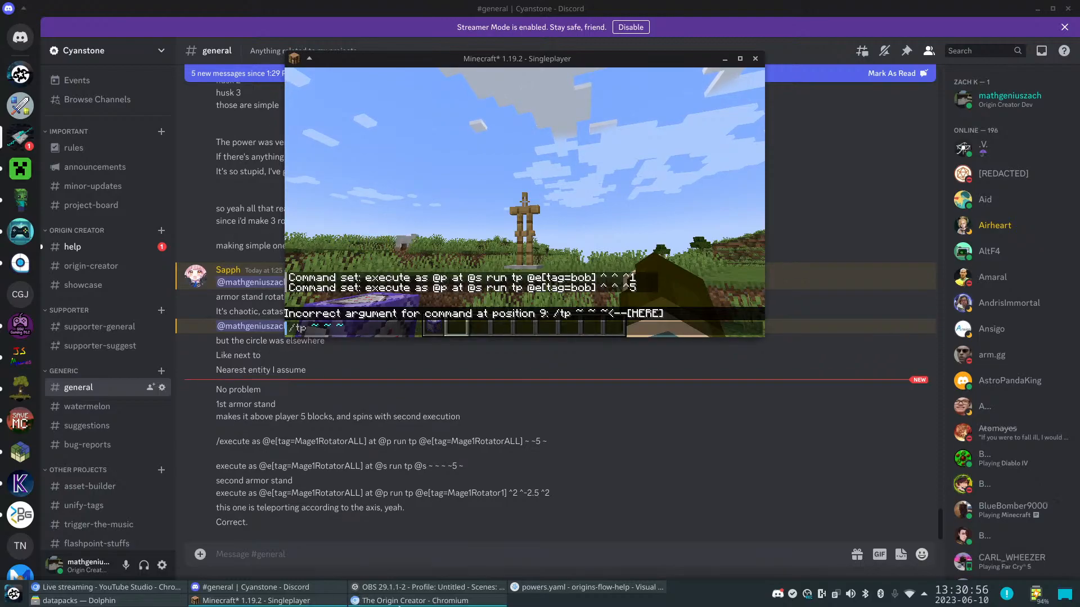
Switch to The Origin Creator, add a function named "file" under functions and open it for editing
click(364, 601)
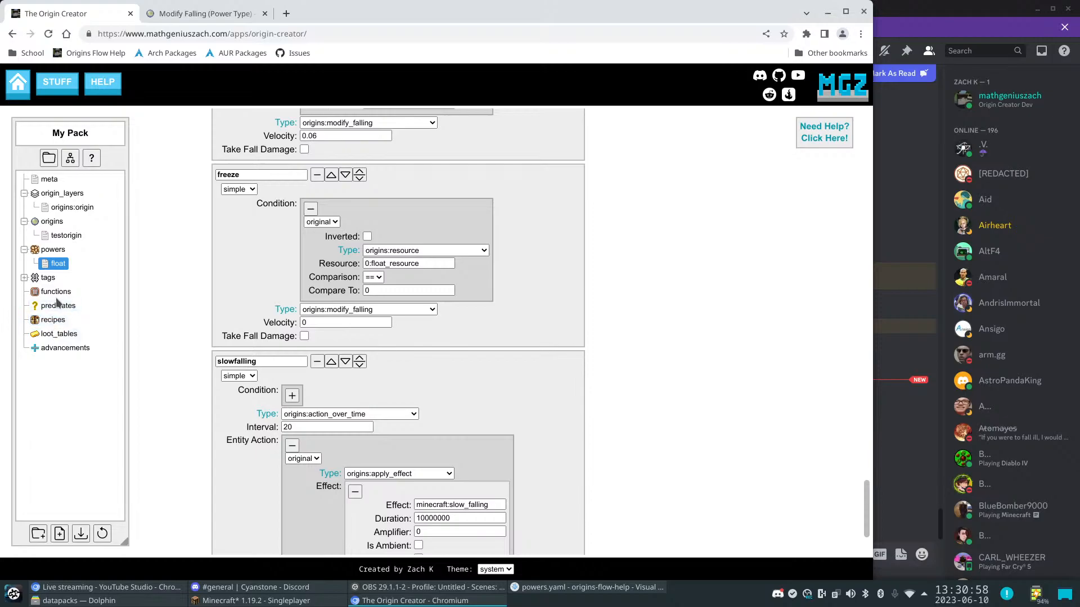
right_click(56, 293)
click(63, 306)
key(Return)
click(56, 307)
click(387, 252)
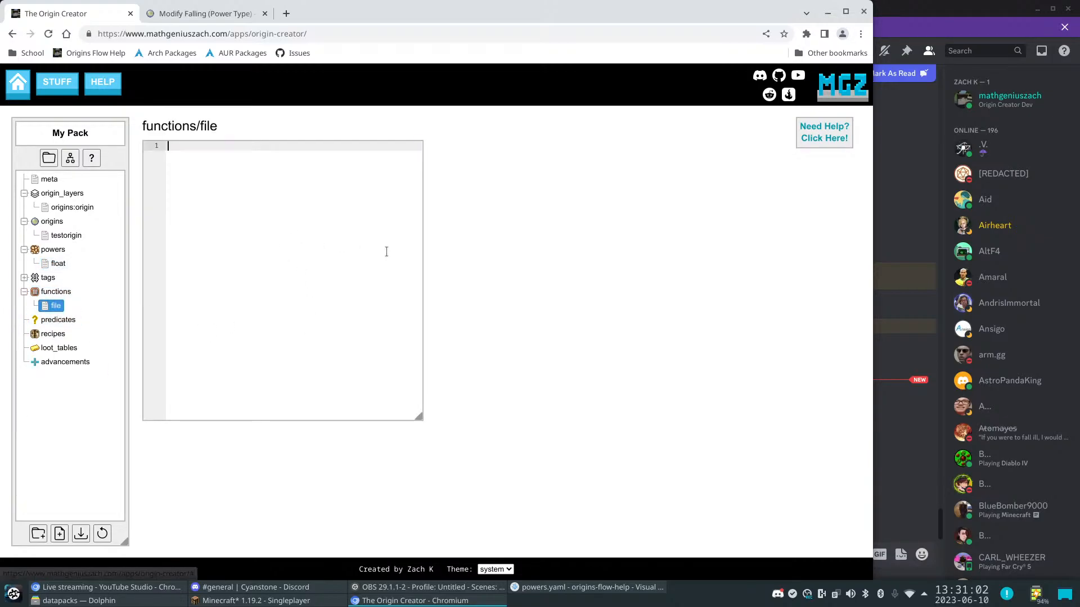
text(reload)
key(BackSpace)
key(BackSpace)
key(BackSpace)
key(BackSpace)
key(BackSpace)
key(BackSpace)
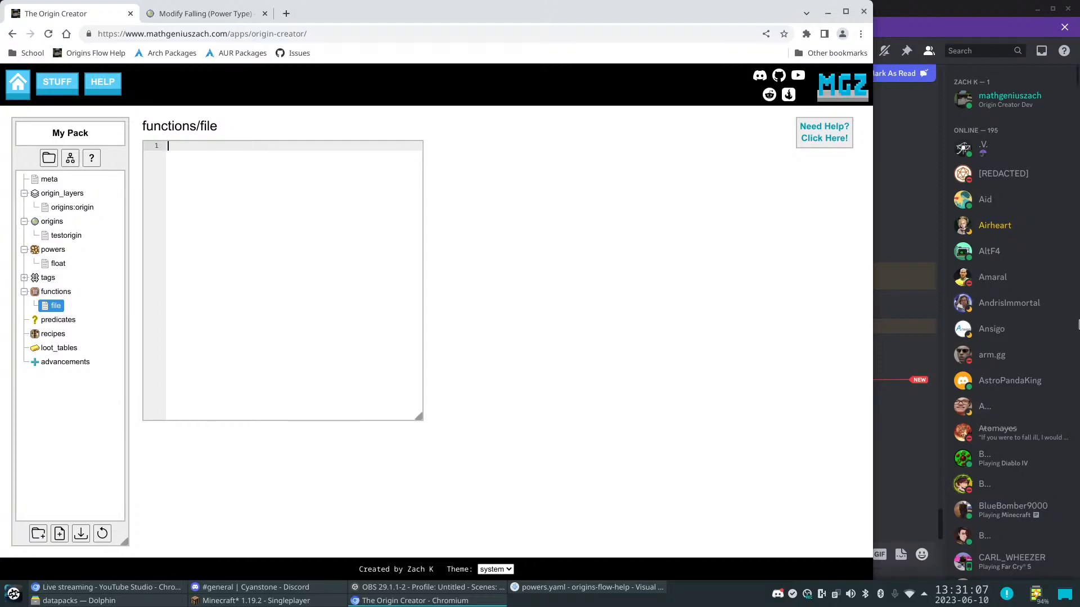
Copy the first armor stand's Mage1RotatorALL teleport command ending in ~ ~5 ~ from Discord into the functions/file editor, and enlarge the editor to fit it
click(917, 444)
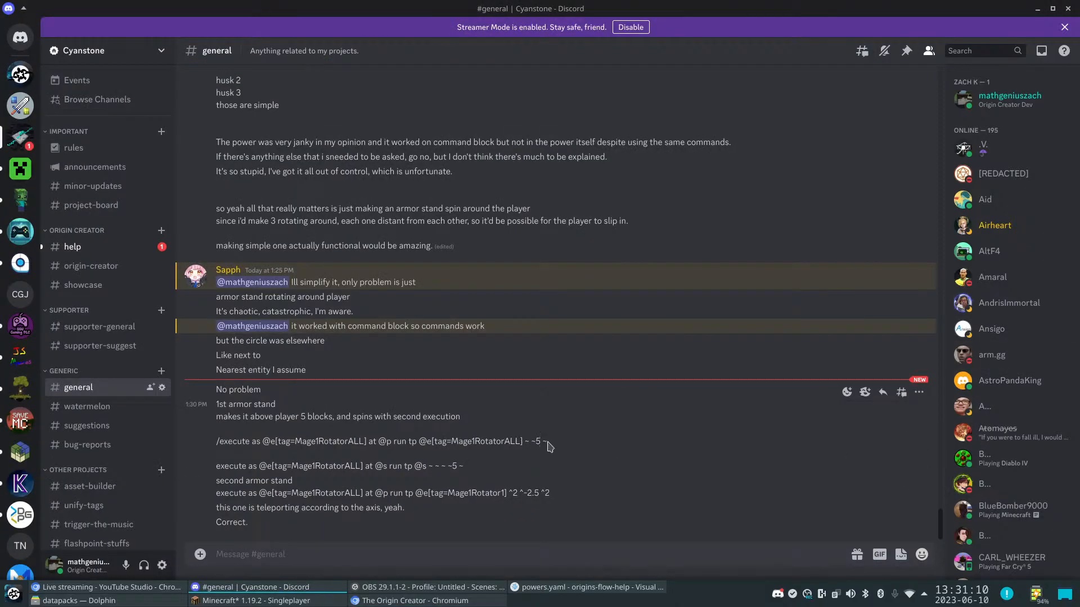
drag(448, 466, 461, 465)
click(492, 471)
drag(557, 443, 226, 438)
key(ctrl+c)
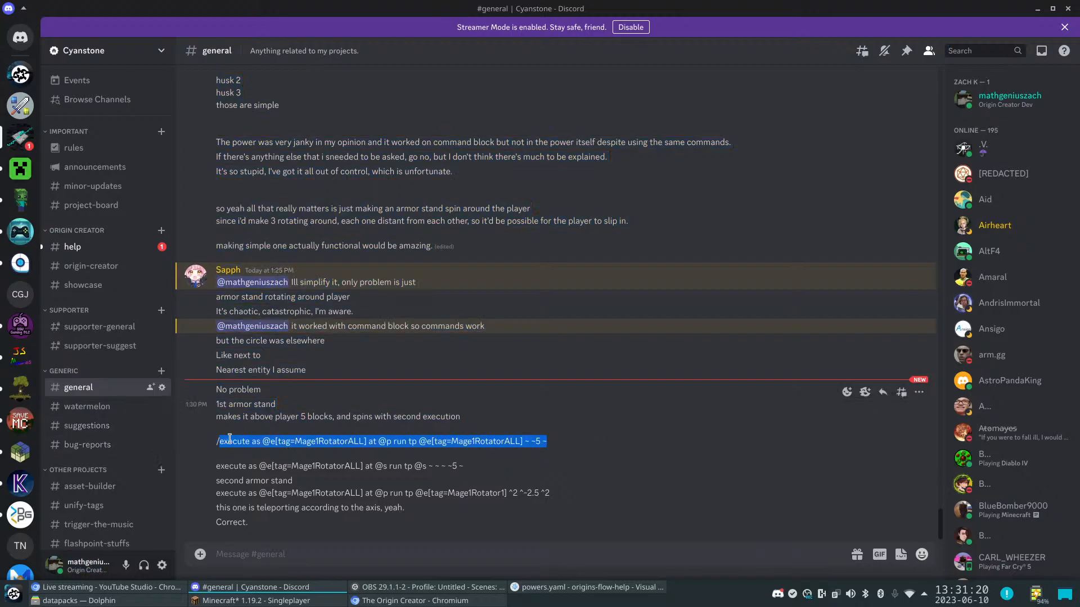
click(256, 601)
click(414, 600)
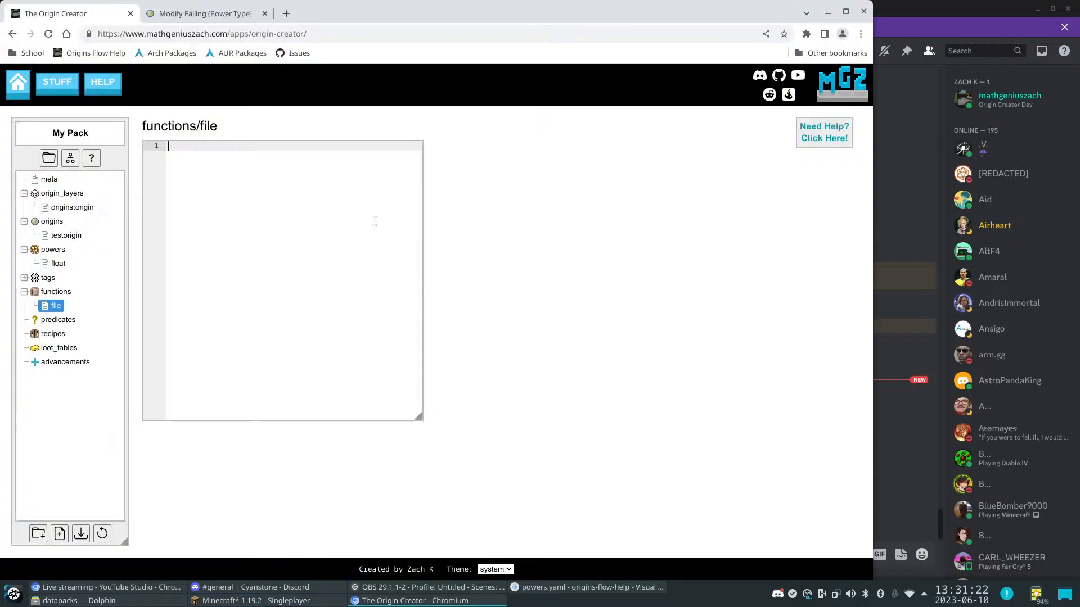
key(ctrl+v)
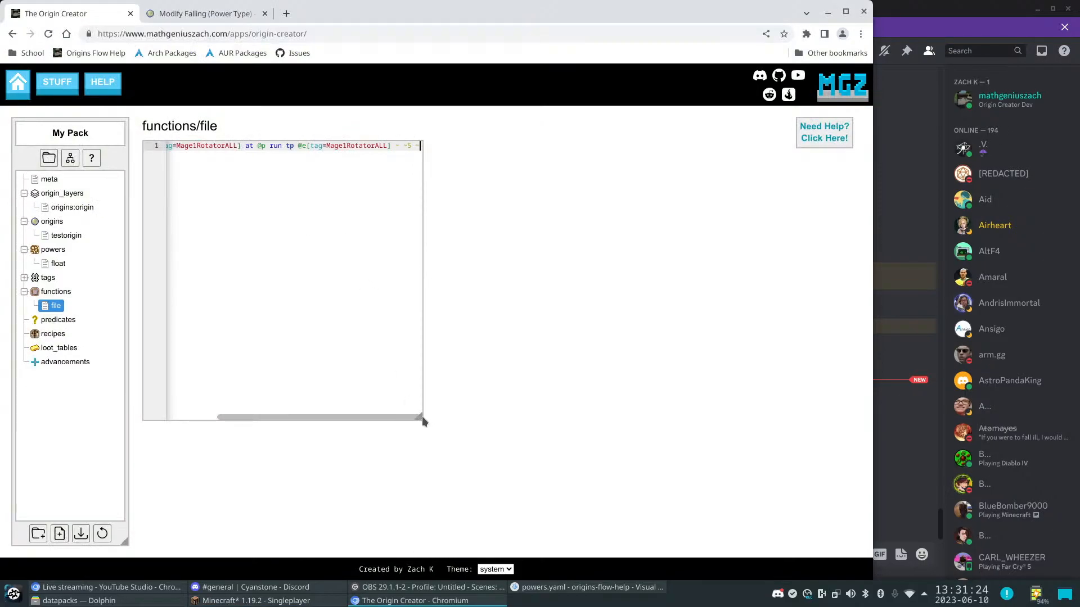
drag(422, 419, 627, 470)
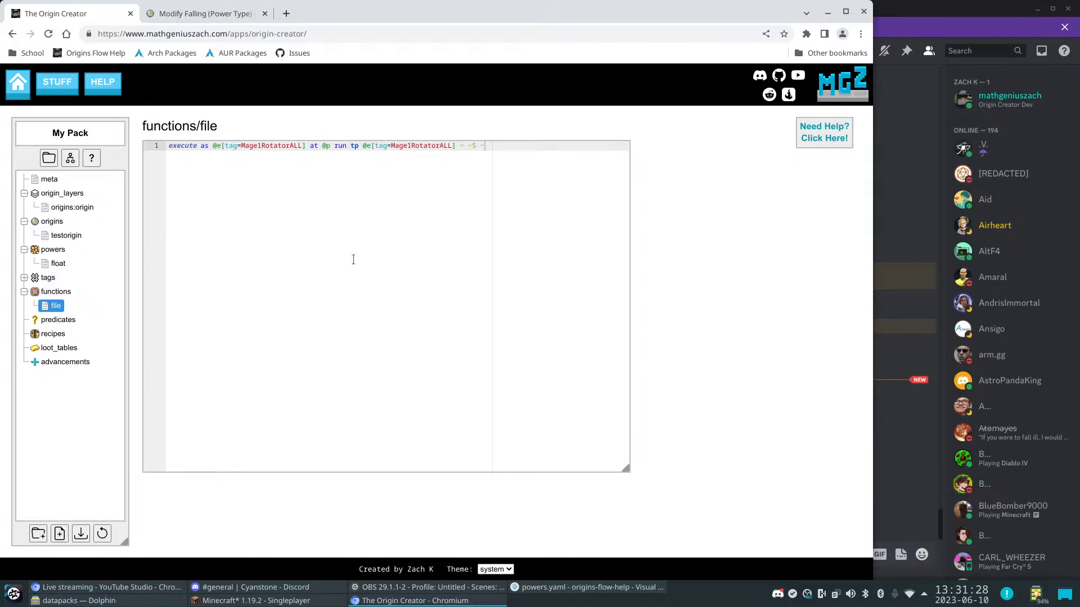
Switch to Discord and read through the timer, circle and husk1 powers in the shared starter_2.json and the messages below it
key(alt+Tab)
scroll(693, 258, up, 5)
scroll(693, 259, up, 10)
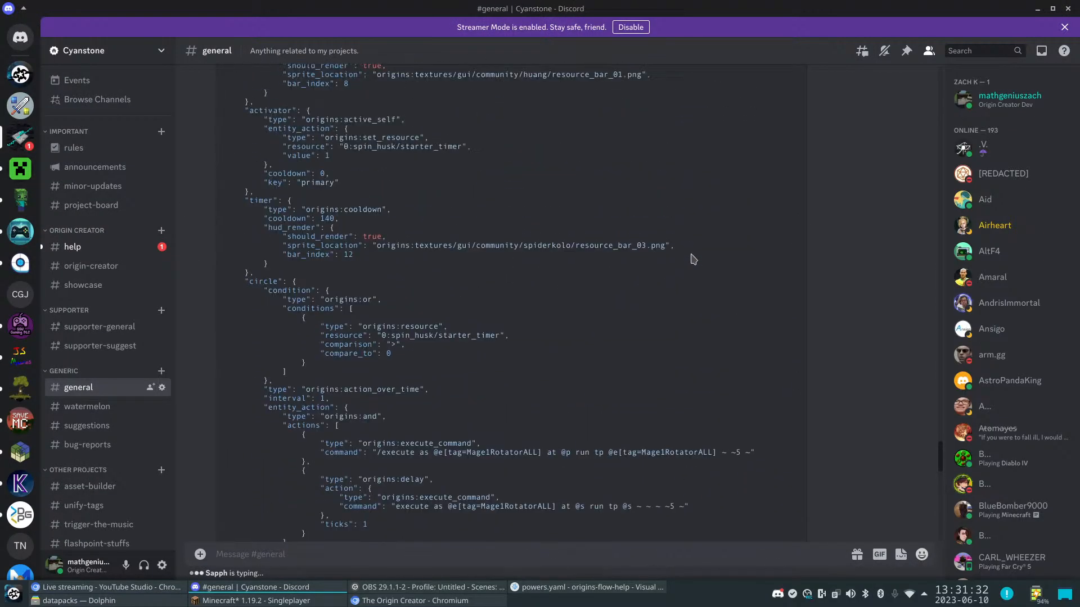
scroll(693, 259, up, 3)
scroll(693, 259, down, 1)
scroll(693, 259, down, 3)
scroll(693, 258, up, 1)
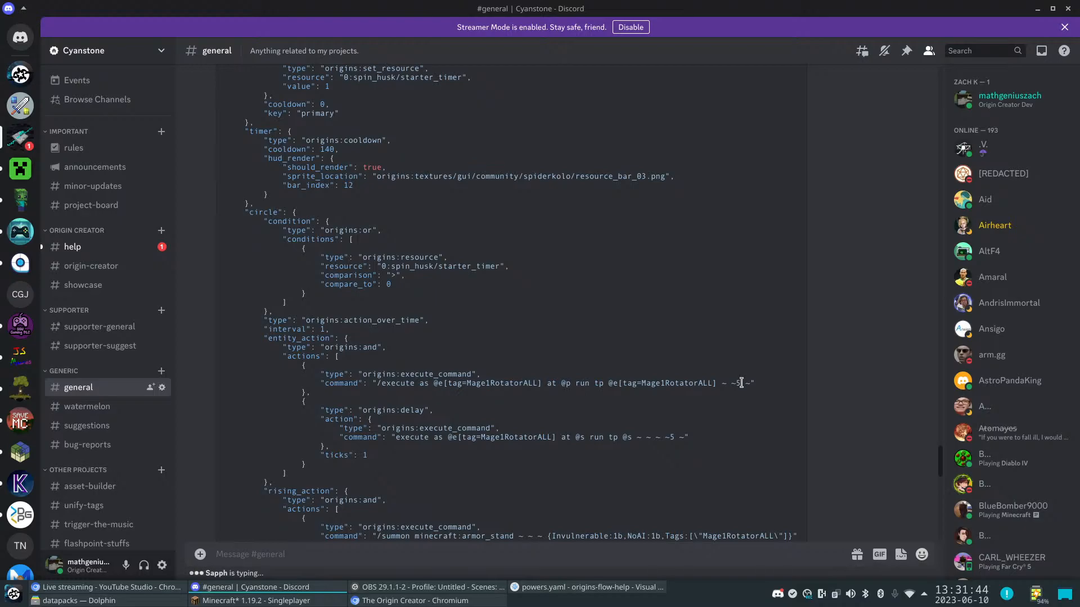
scroll(677, 444, down, 2)
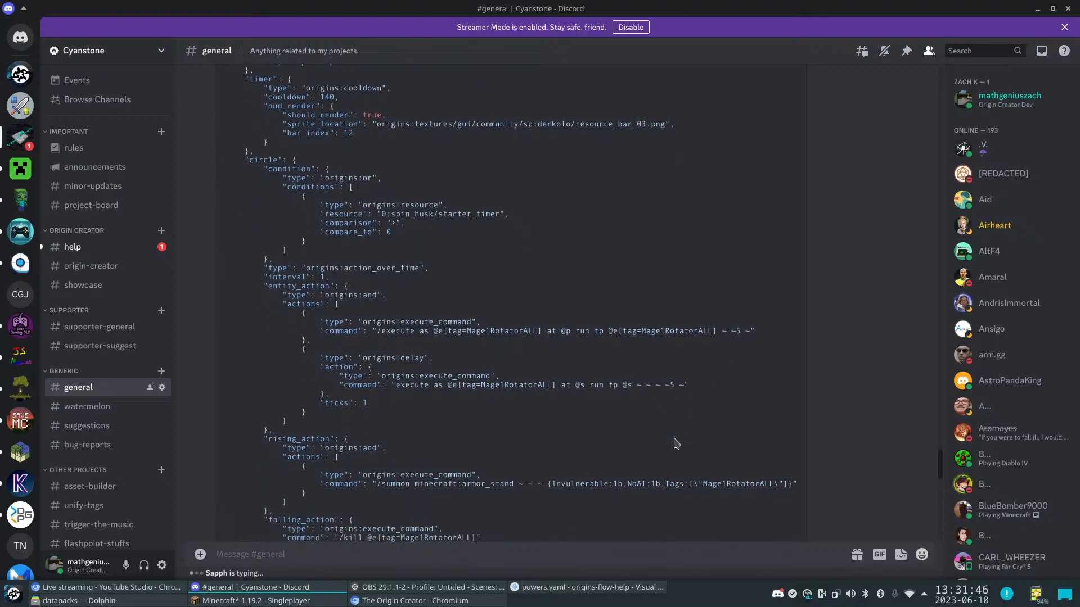
scroll(676, 444, down, 3)
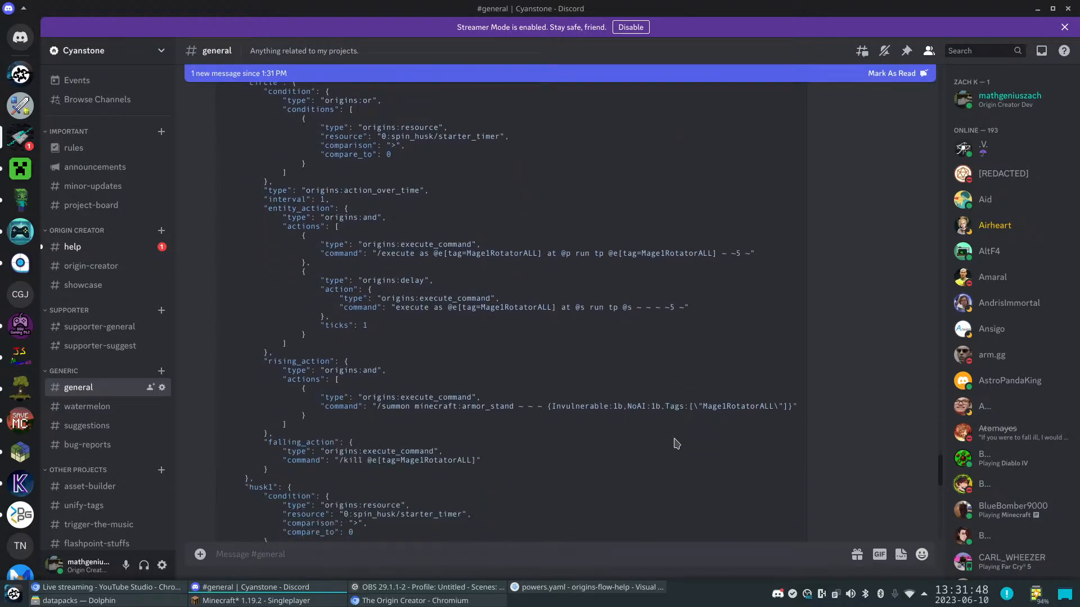
scroll(691, 361, up, 8)
scroll(692, 361, down, 8)
scroll(691, 362, down, 15)
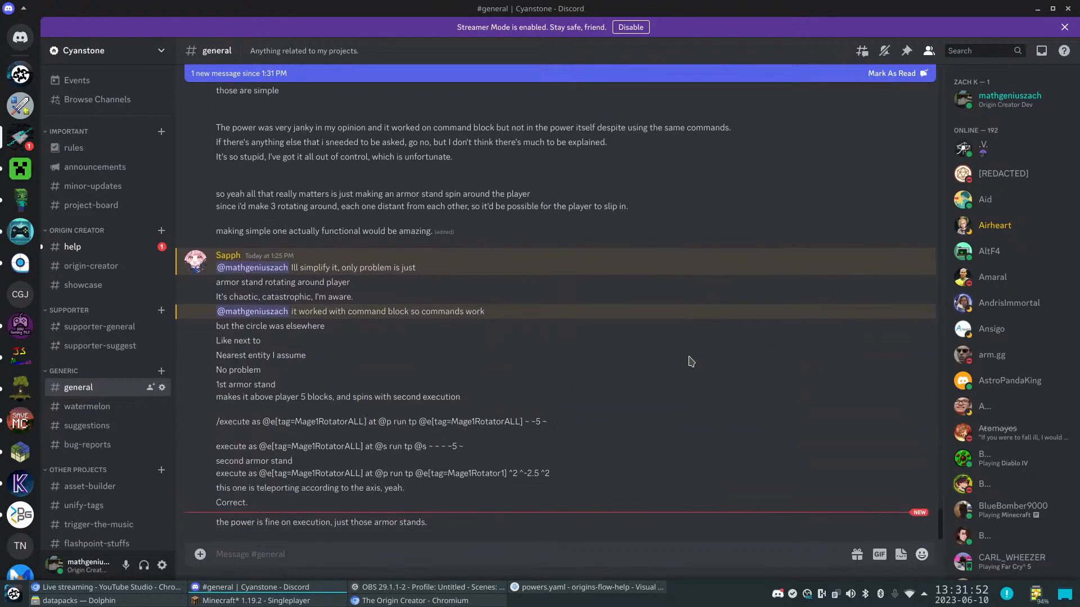
scroll(692, 362, up, 12)
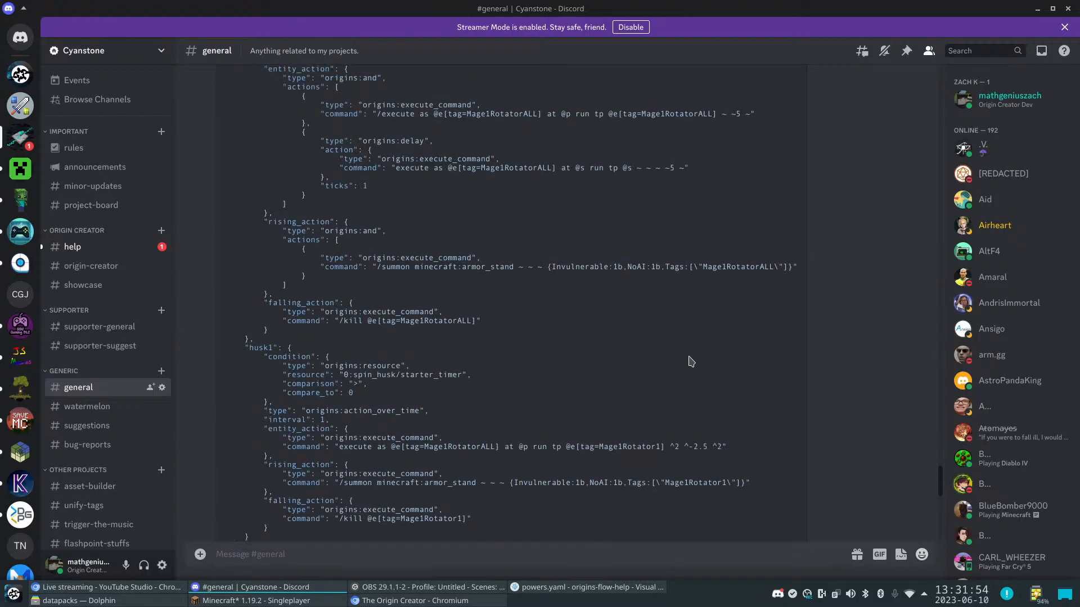
scroll(691, 362, up, 6)
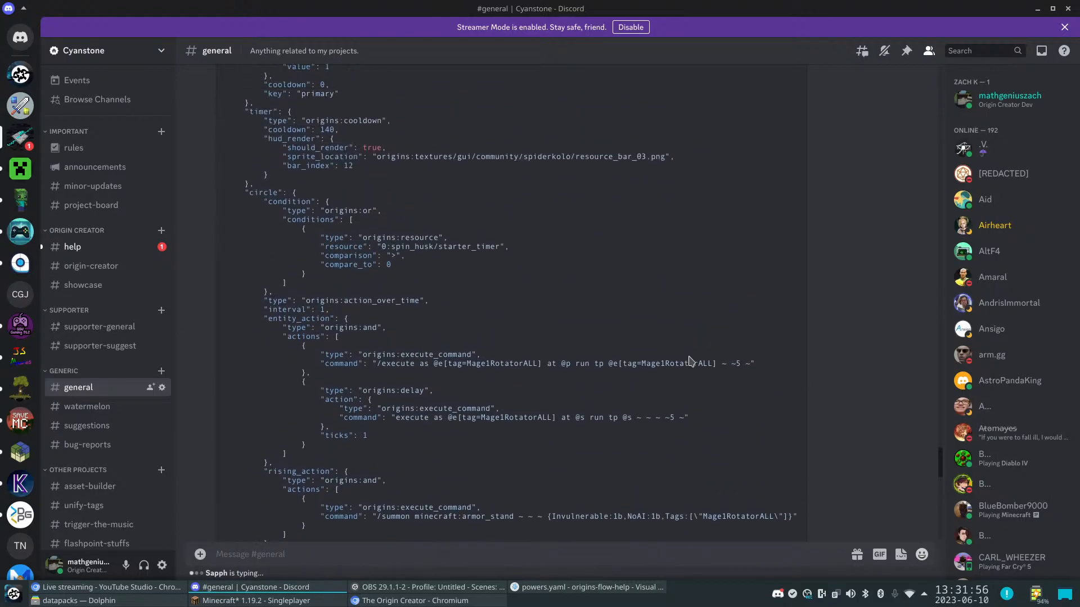
scroll(691, 362, up, 3)
scroll(692, 362, down, 4)
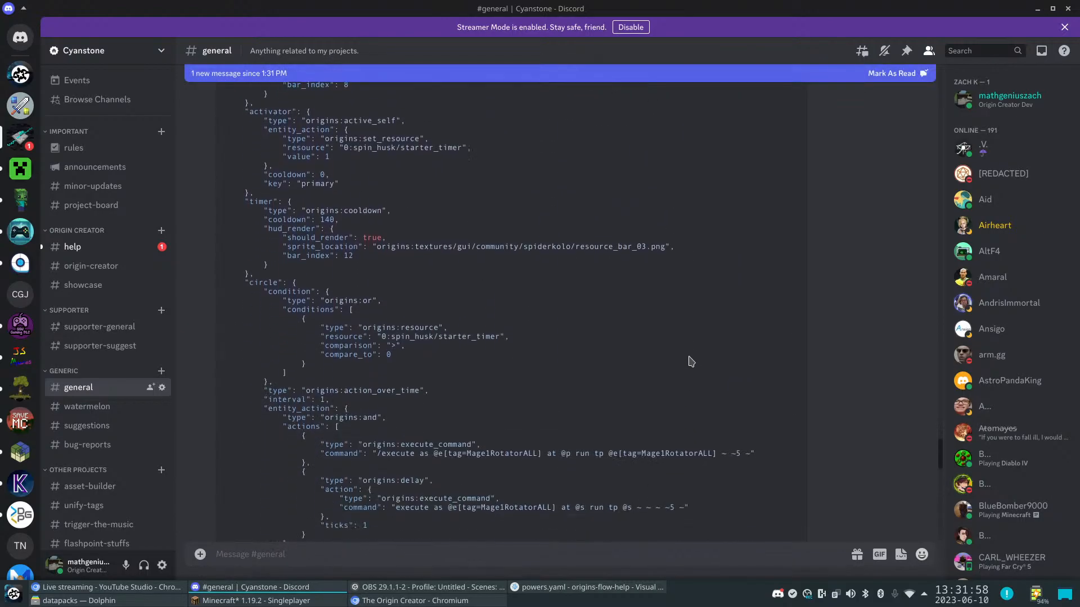
scroll(691, 362, down, 15)
scroll(691, 361, up, 9)
scroll(691, 362, up, 5)
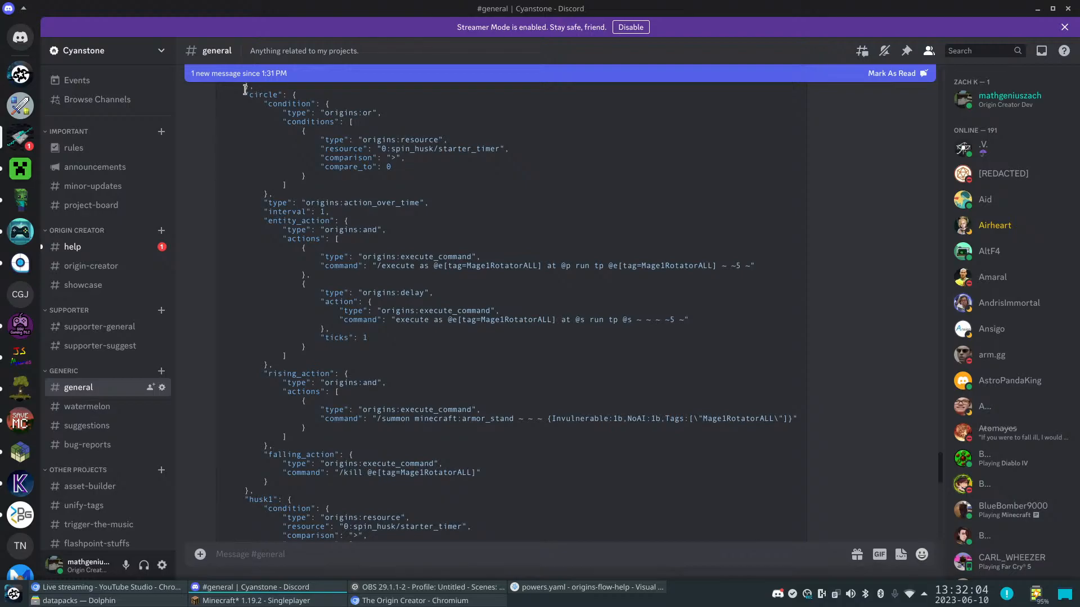
Examine the circle power's action_over_time type, interval, entity action, delay action and both teleport commands
drag(244, 96, 300, 141)
click(379, 201)
drag(274, 365, 266, 220)
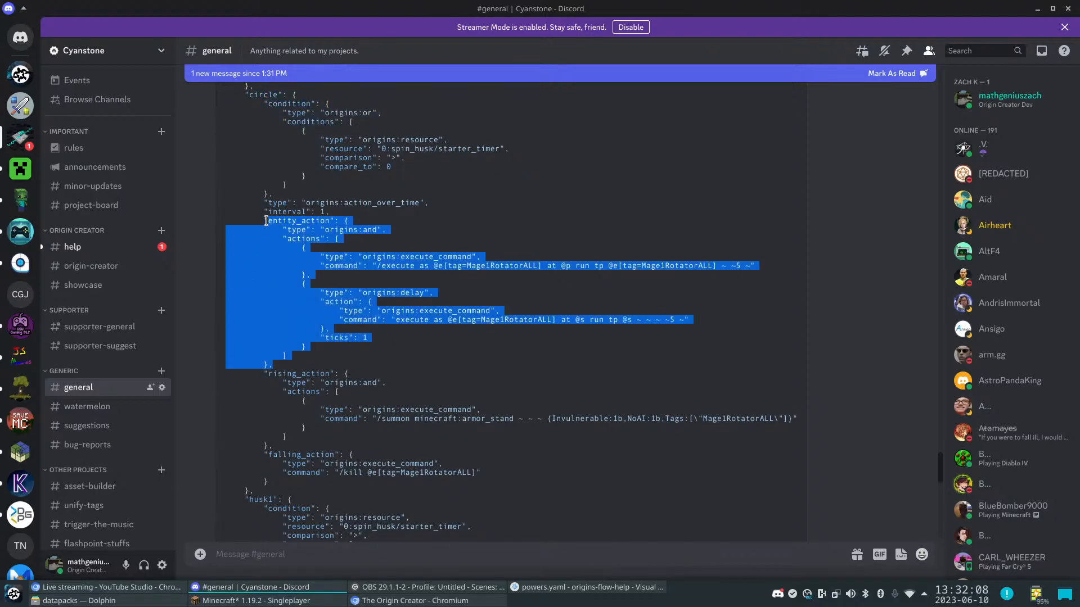
click(421, 258)
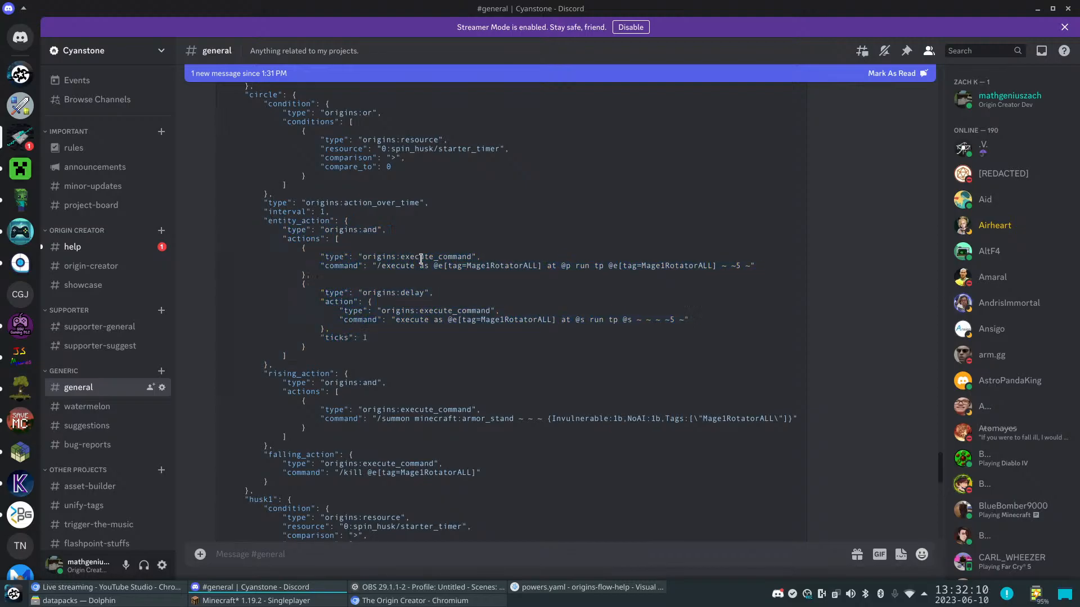
double_click(422, 259)
double_click(403, 293)
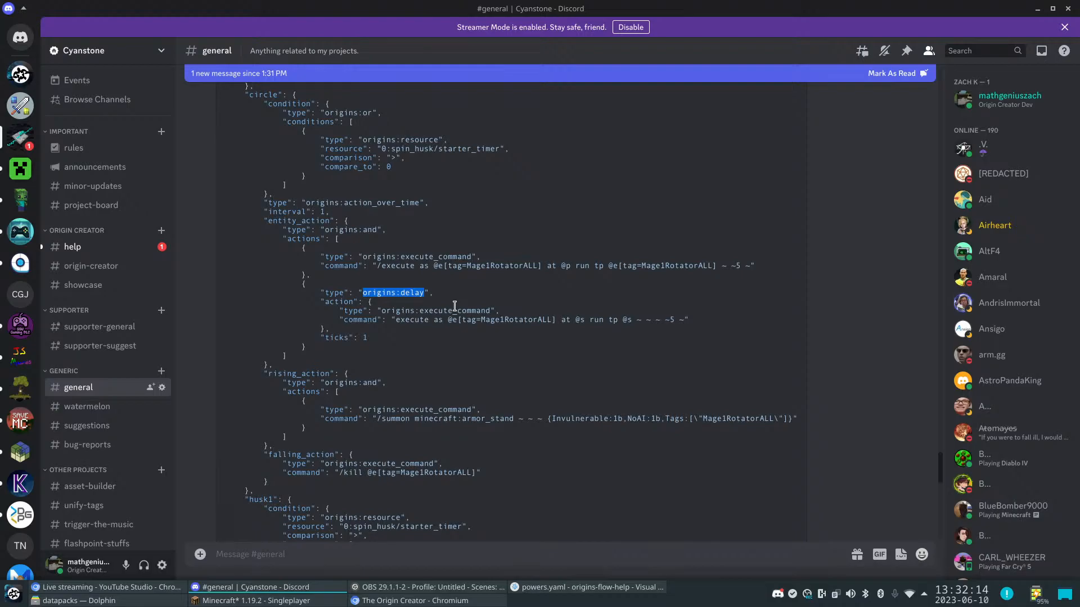
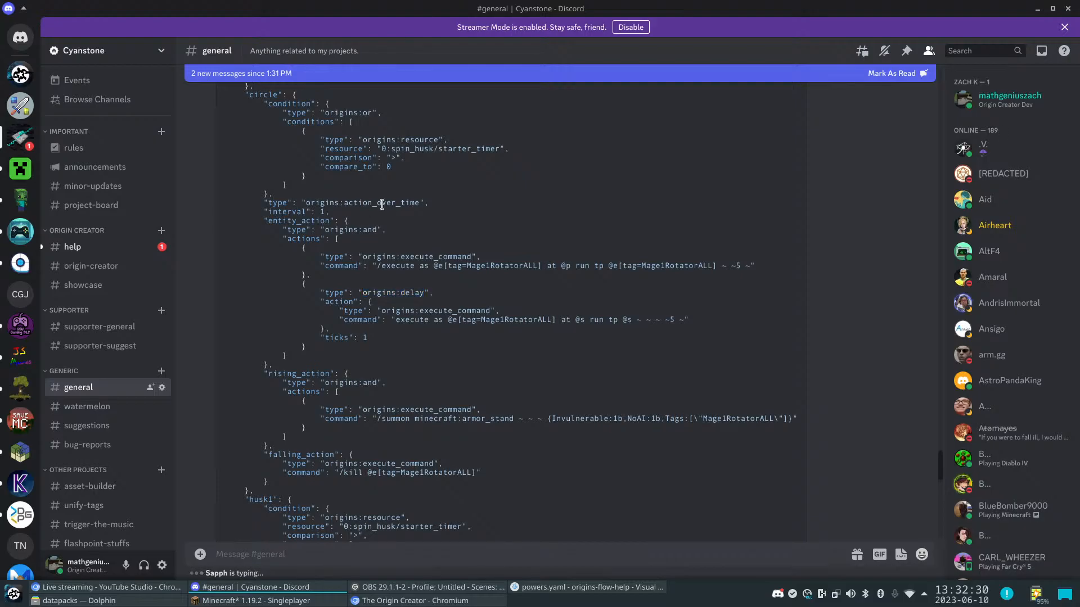
double_click(382, 202)
double_click(321, 211)
click(730, 265)
double_click(668, 315)
scroll(671, 350, down, 10)
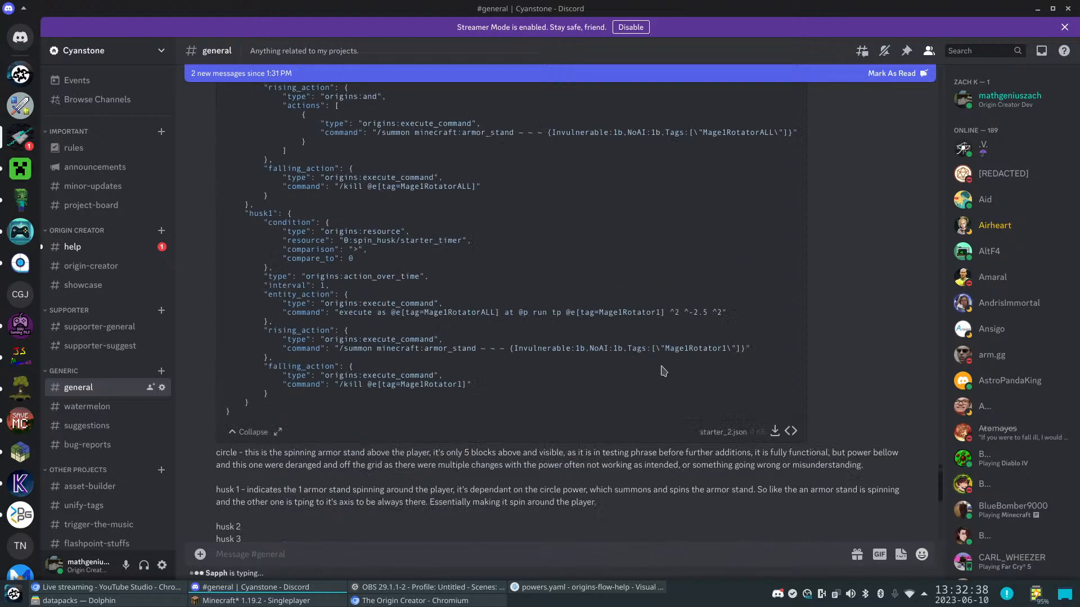
Compare the second armor stand's teleport command in the chat with the position and rotation arguments of the circle power's two teleports
drag(552, 408, 213, 409)
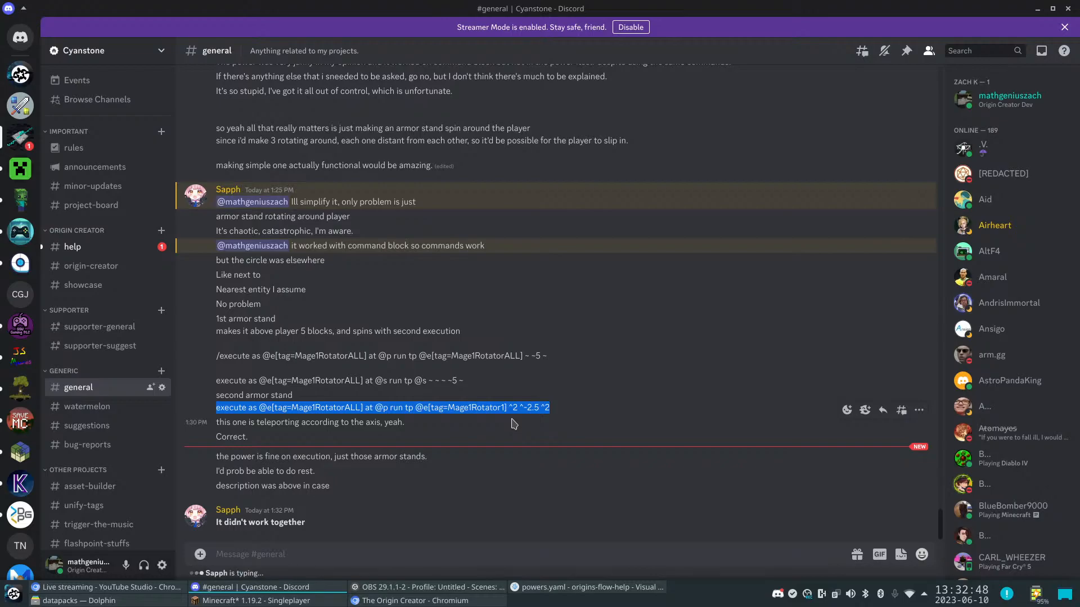
scroll(511, 422, up, 5)
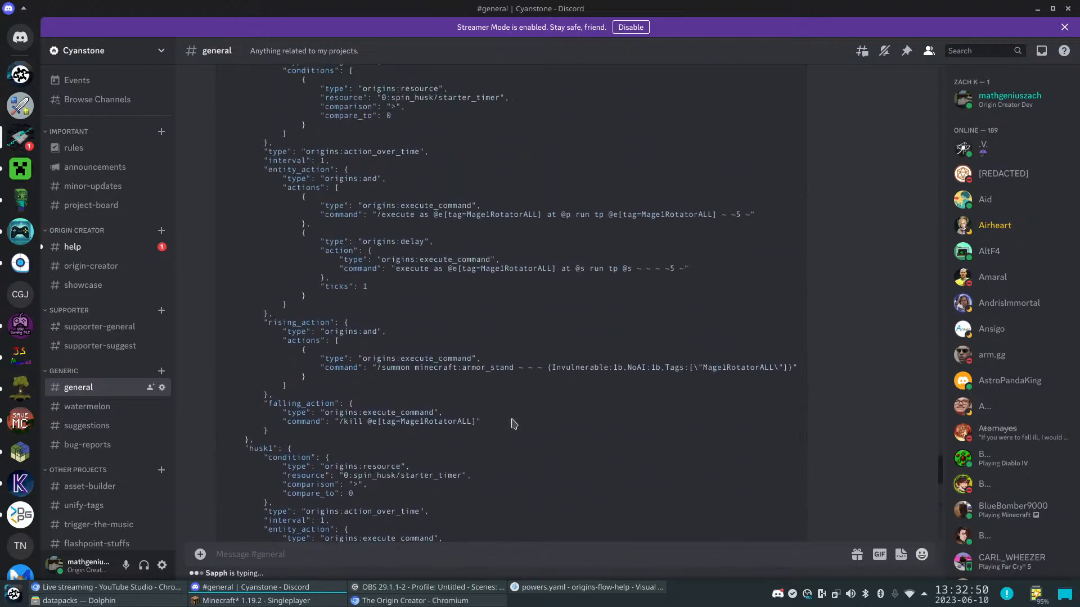
drag(728, 214, 757, 214)
drag(690, 269, 626, 269)
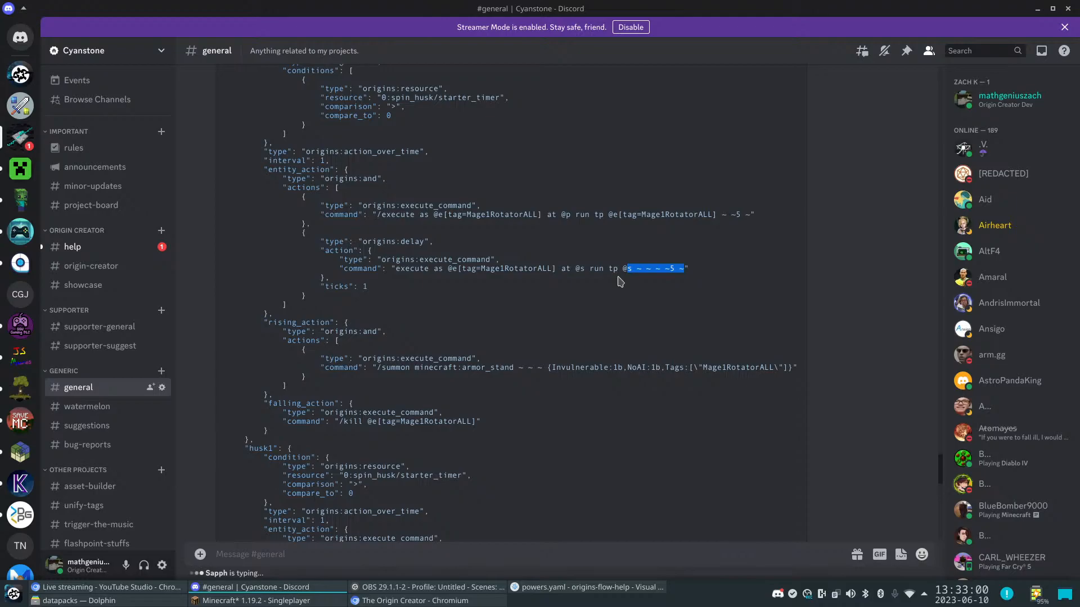
scroll(621, 282, down, 12)
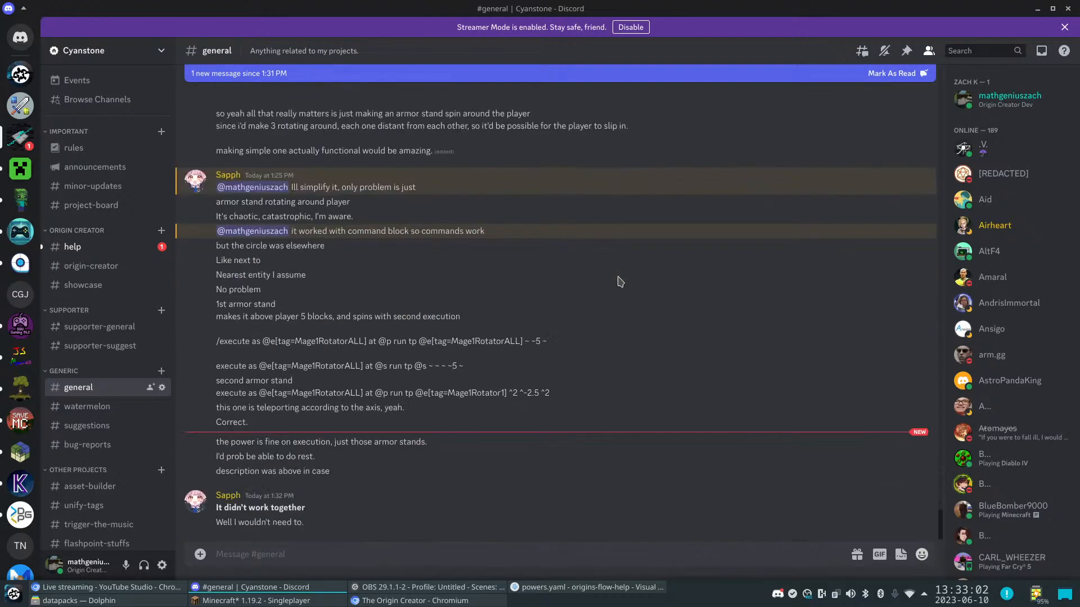
Copy the whole starter_2.json code from Discord and paste it over the float power's JSON in The Origin Creator
scroll(621, 282, up, 10)
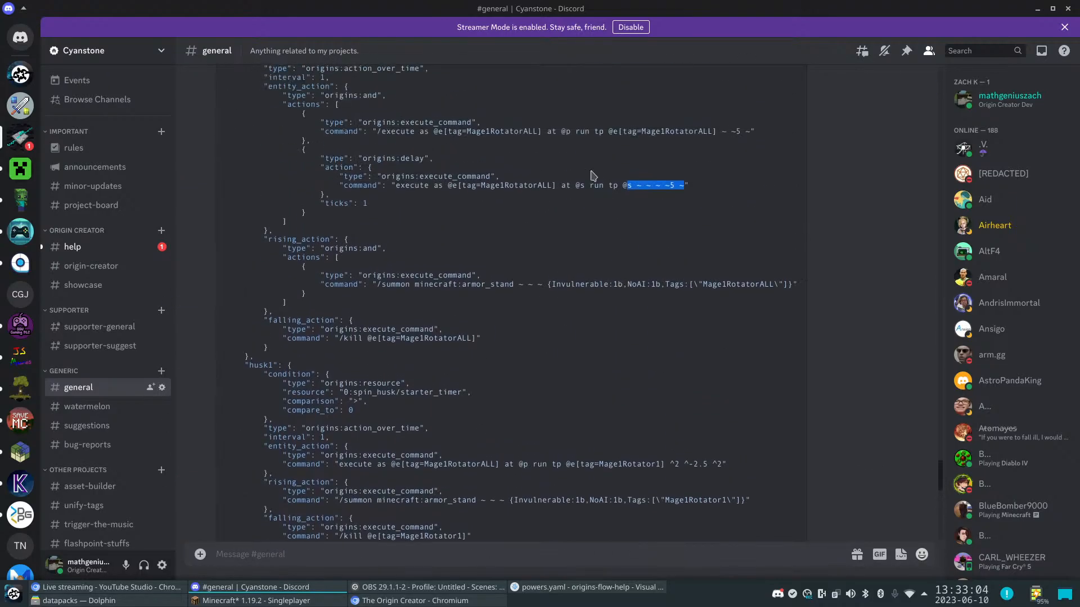
scroll(512, 247, down, 3)
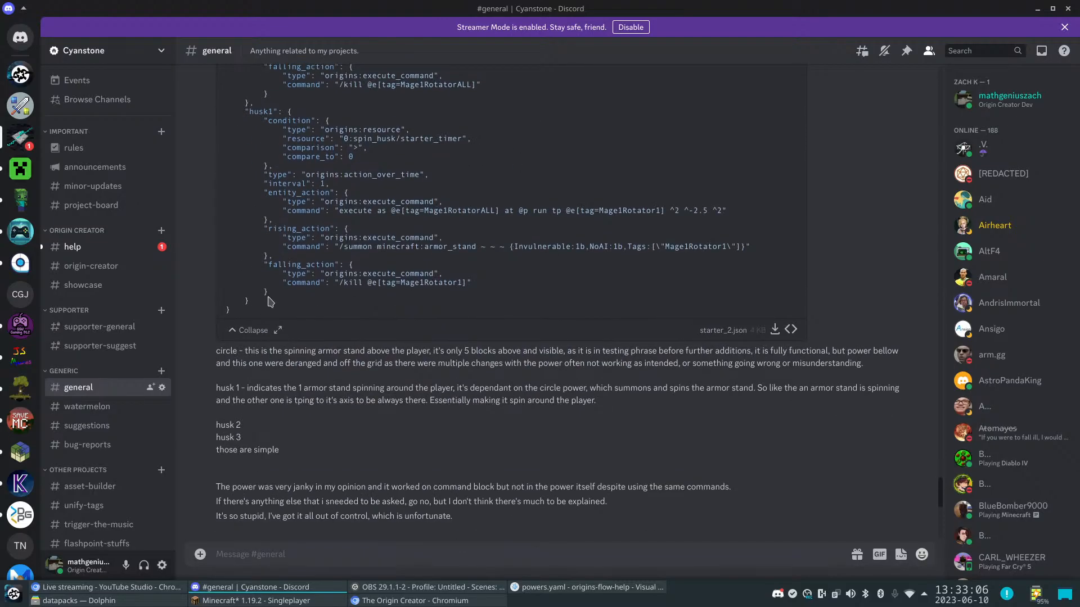
drag(248, 316, 227, 228)
key(alt+Tab)
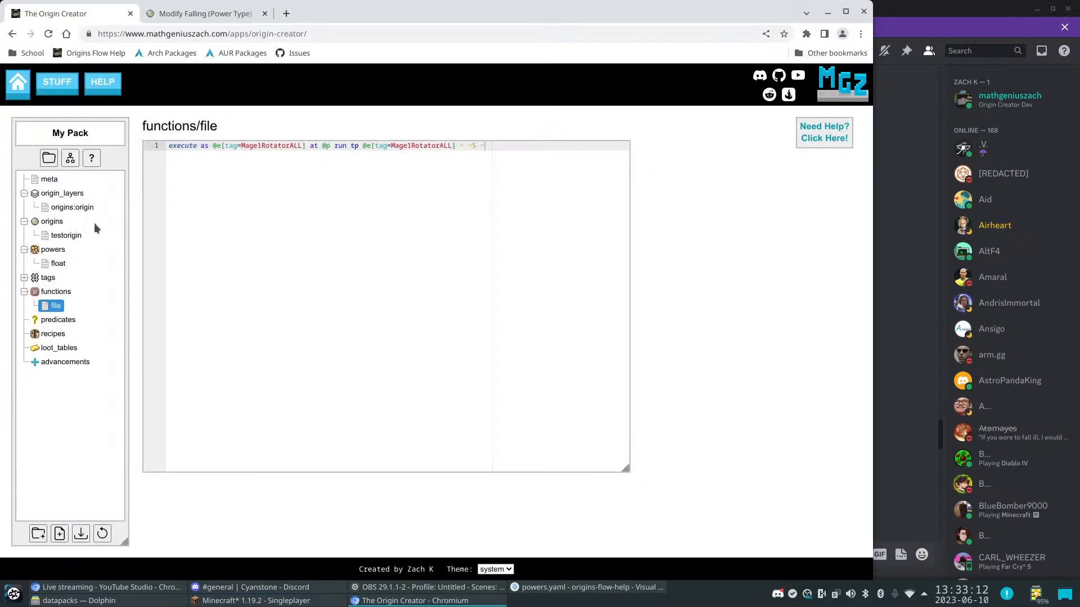
click(58, 263)
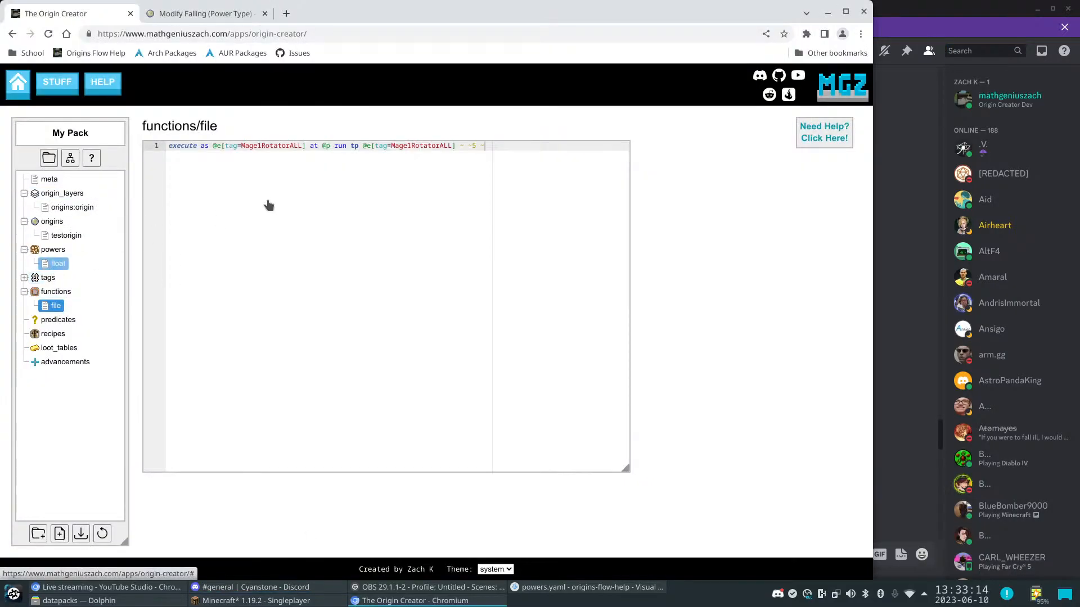
key(ctrl+a)
key(ctrl+v)
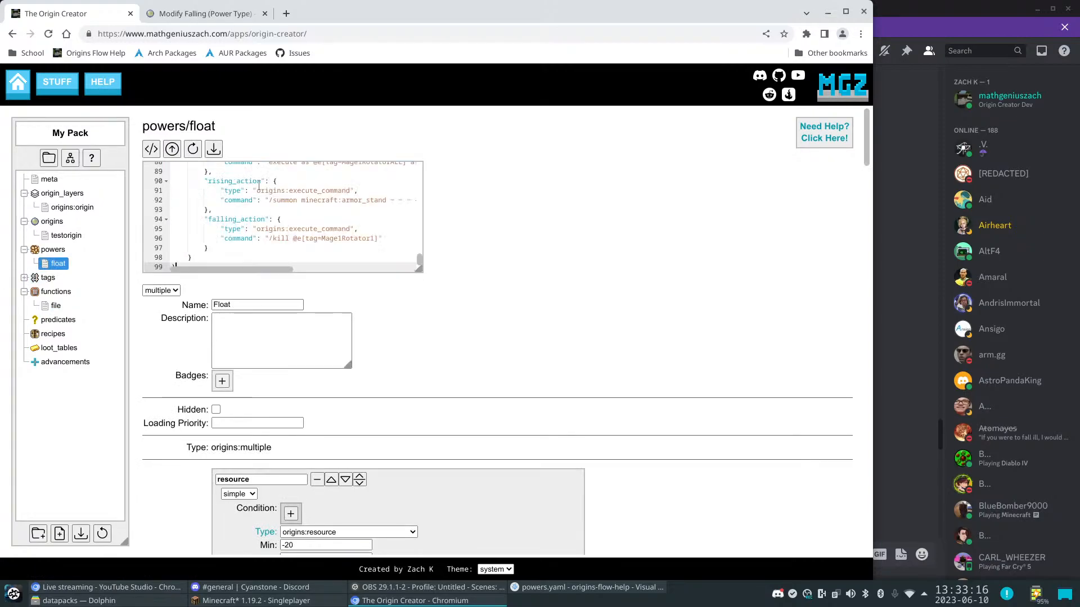
Look through the float power's form sections and compare them with the pasted JSON
scroll(530, 312, down, 10)
scroll(530, 312, down, 10)
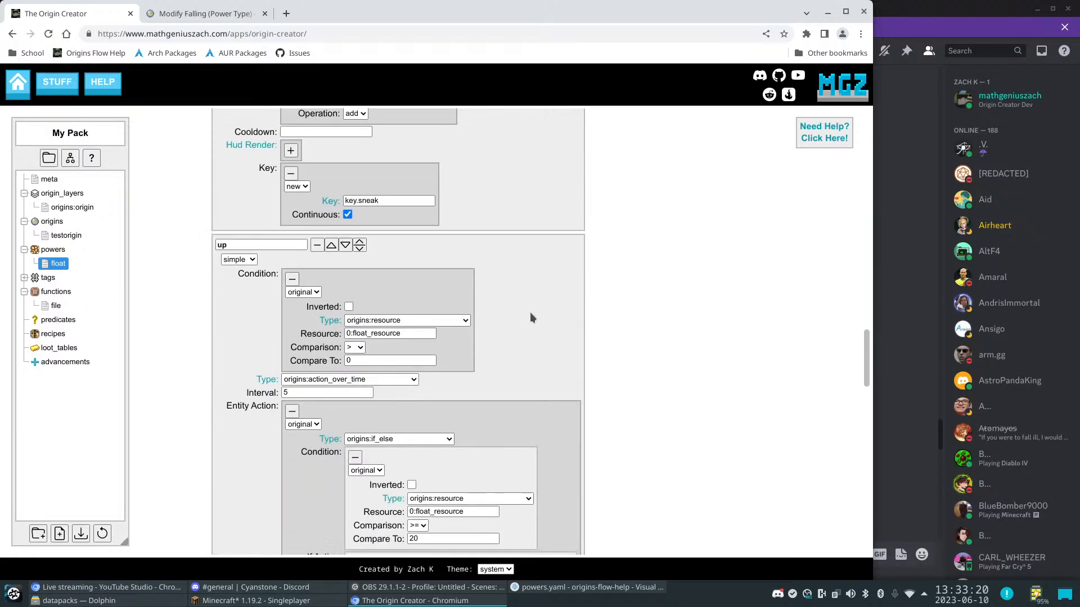
scroll(530, 312, up, 10)
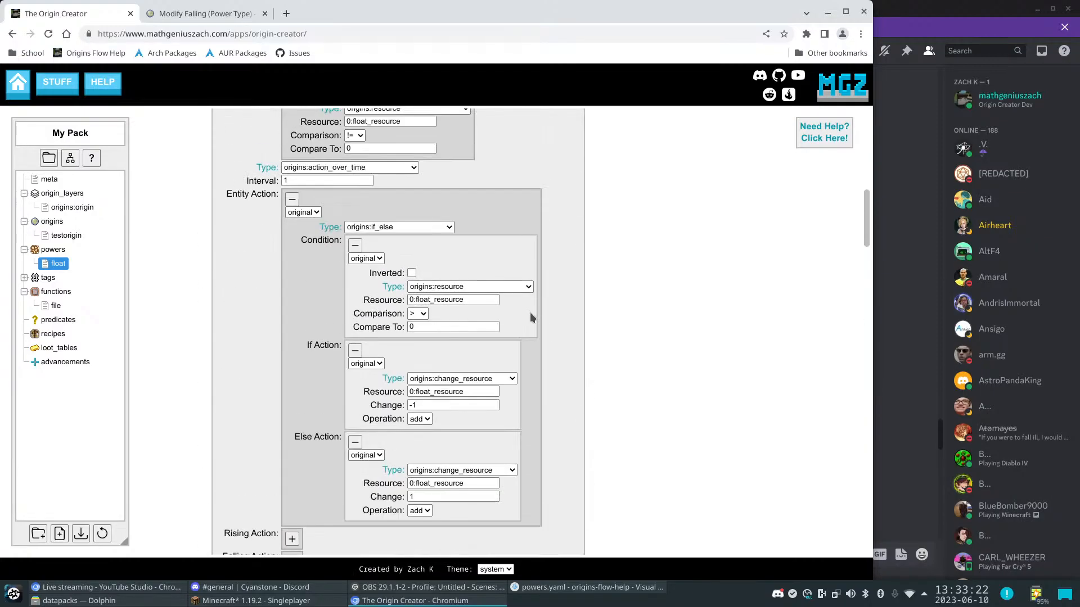
scroll(530, 312, up, 5)
scroll(530, 312, down, 10)
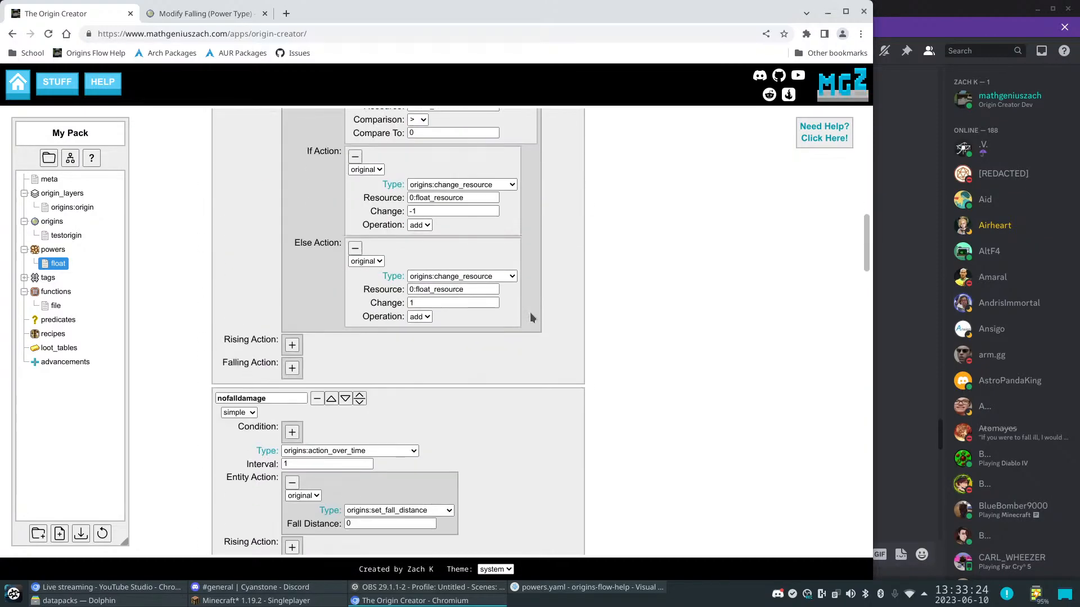
scroll(530, 312, up, 15)
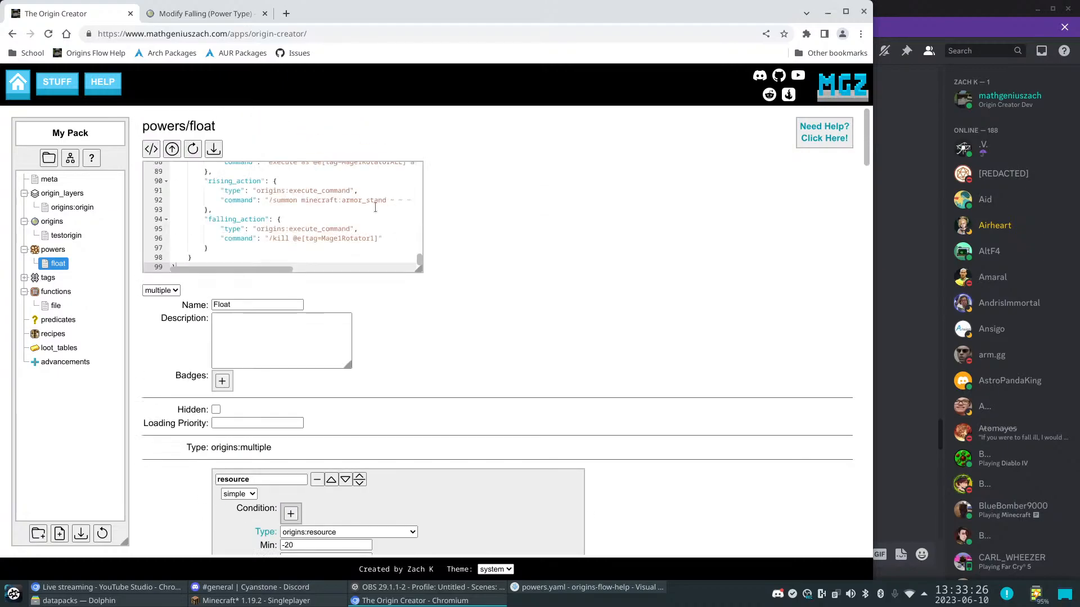
scroll(293, 209, up, 15)
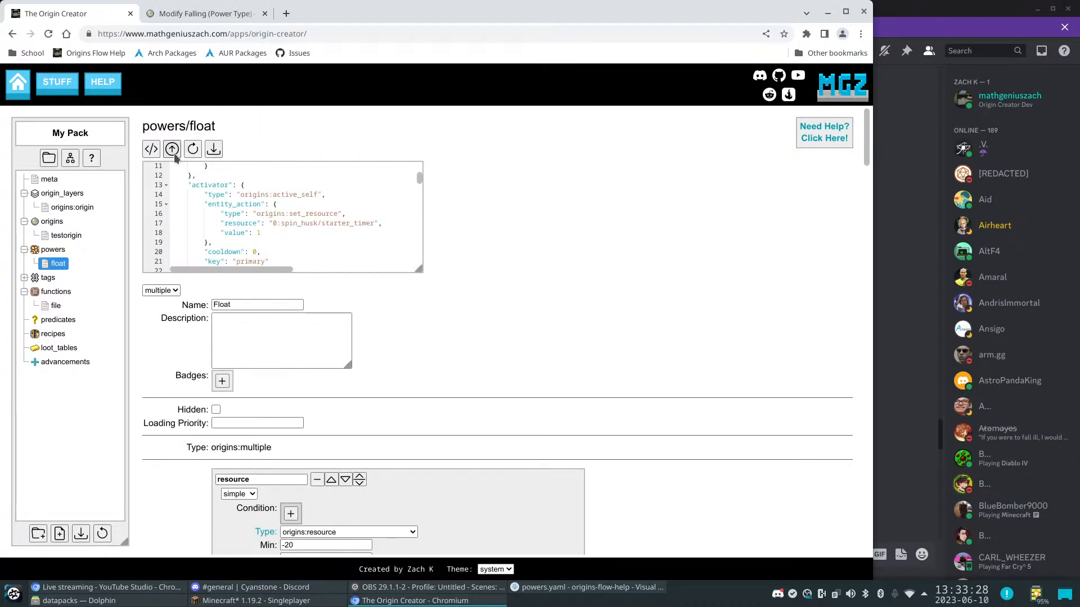
scroll(423, 380, down, 15)
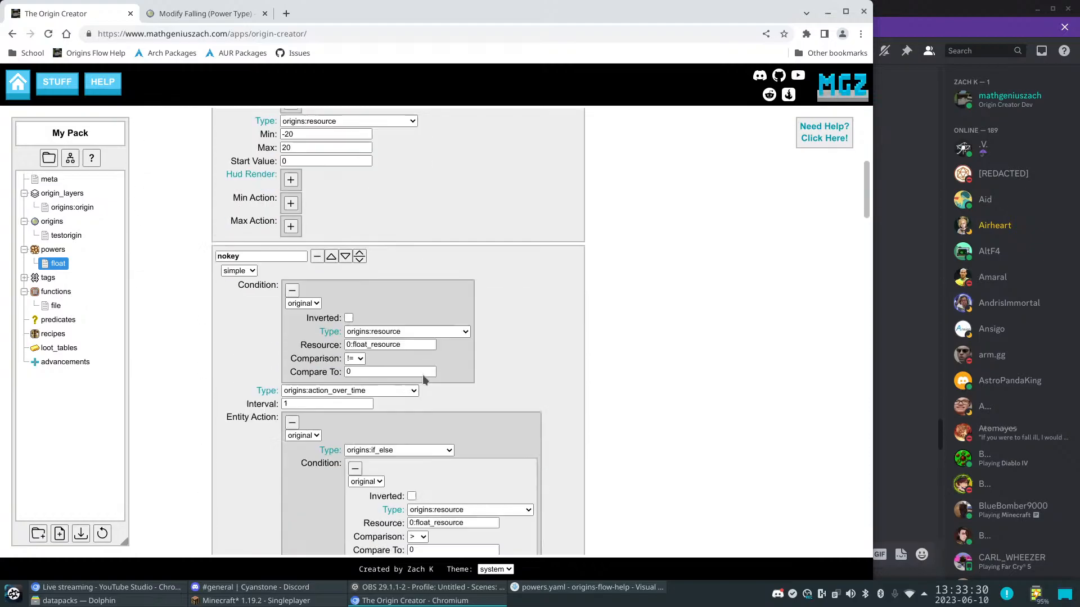
Enlarge the float power's JSON editor and reload the power by opening testorigin and returning to float
scroll(424, 381, down, 5)
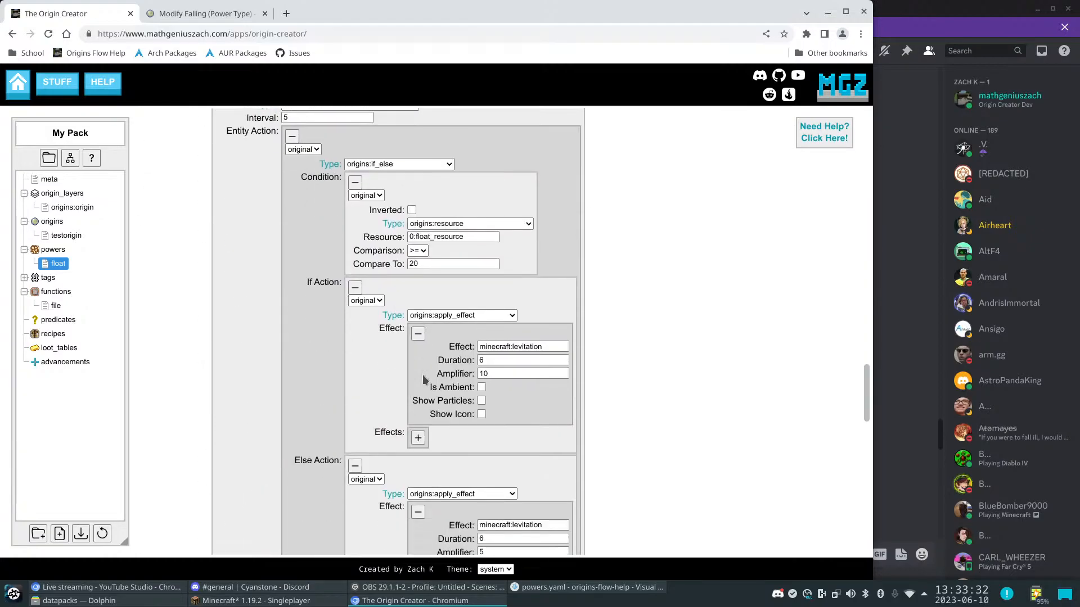
scroll(423, 377, up, 20)
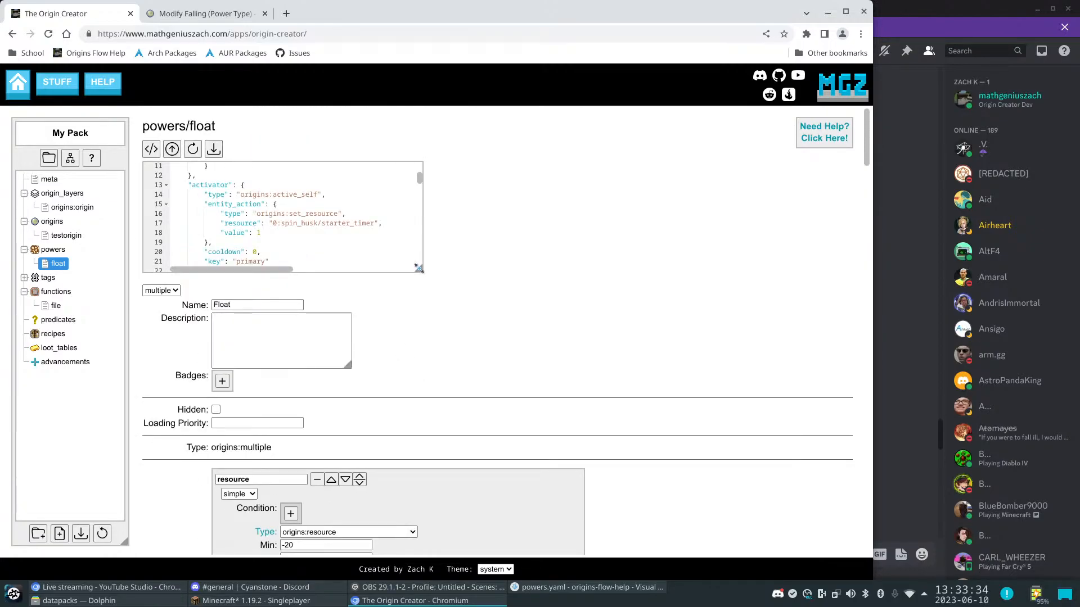
drag(418, 268, 658, 458)
click(66, 236)
click(58, 263)
scroll(591, 481, down, 10)
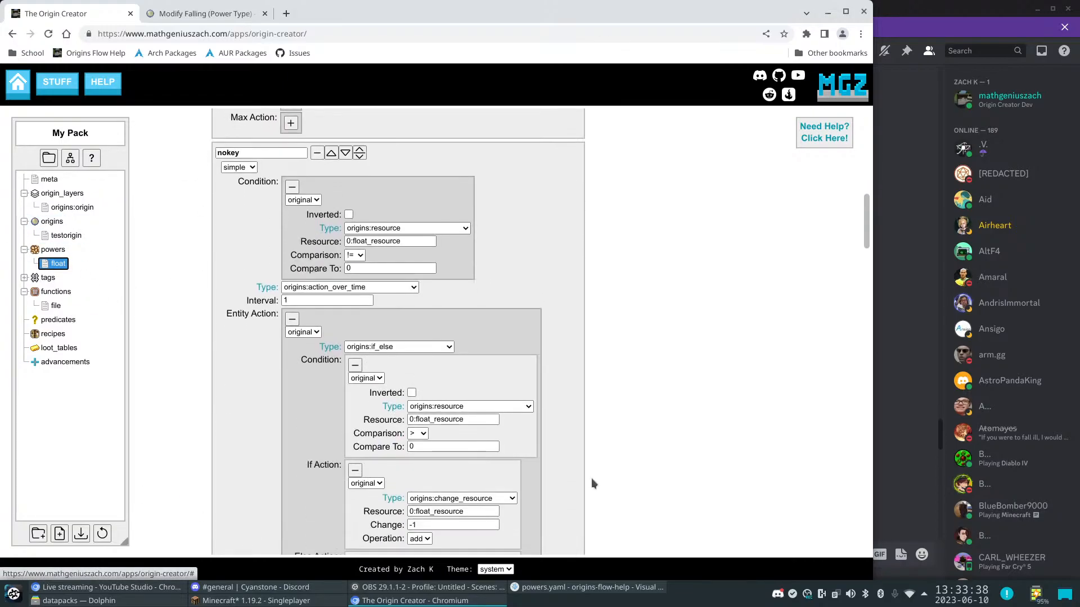
scroll(592, 483, up, 10)
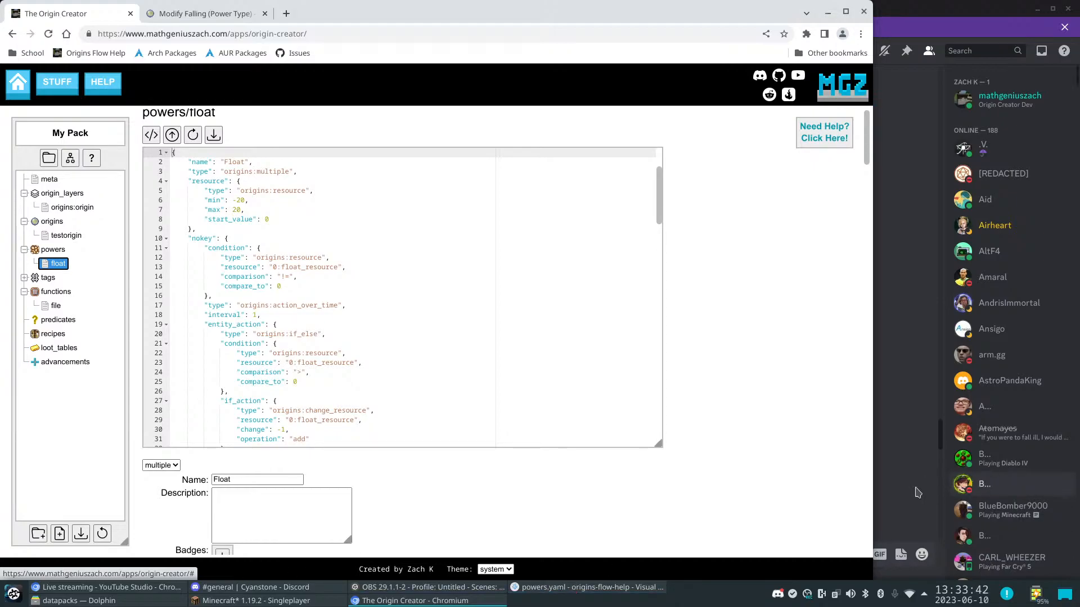
Switch to Discord and draft the message "uploading json doesn't update page" in the general channel
click(898, 477)
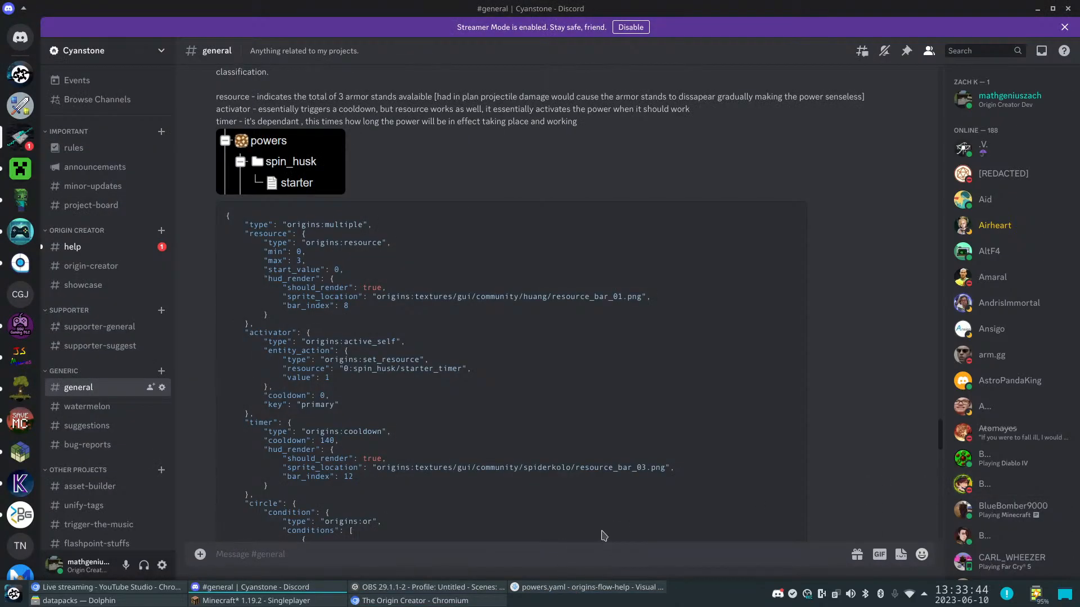
text(uploading json doesn't update)
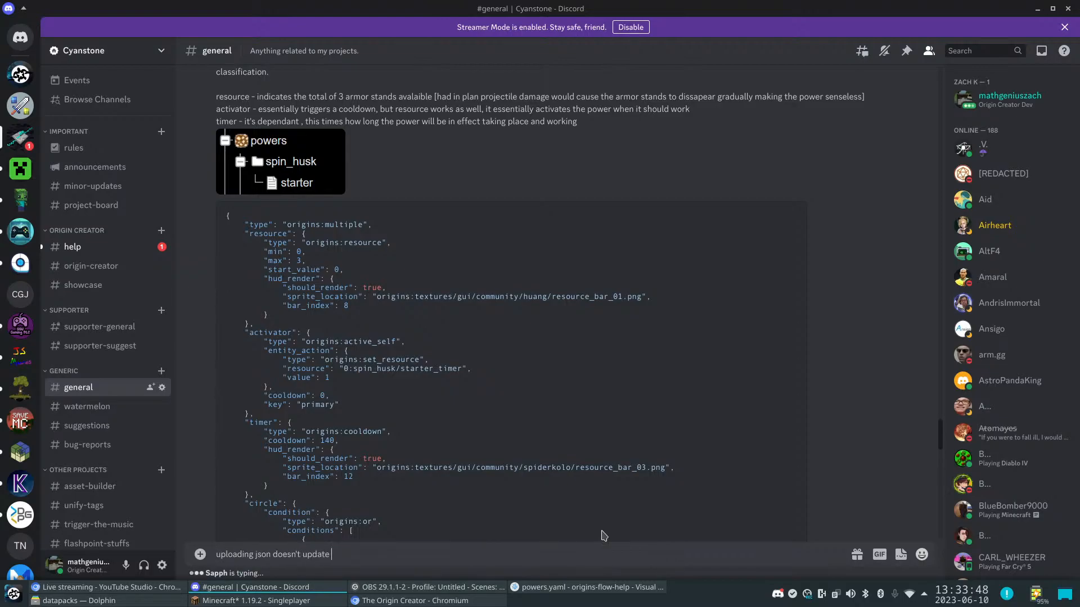
scroll(629, 444, down, 15)
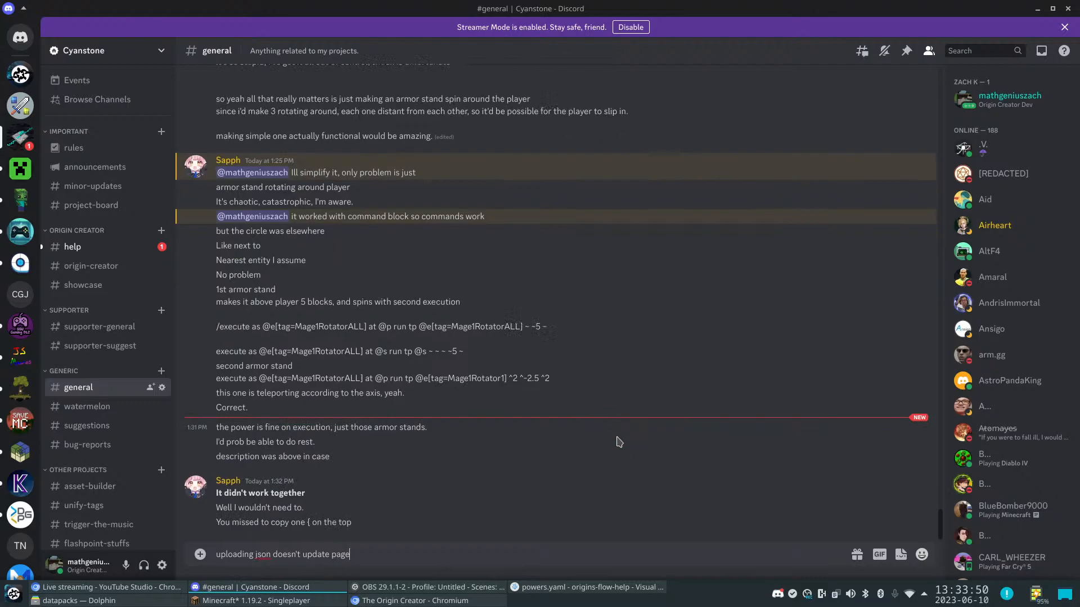
Return to The Origin Creator and replace the float power's entire JSON with the code copied from Discord
click(416, 600)
scroll(358, 207, up, 1)
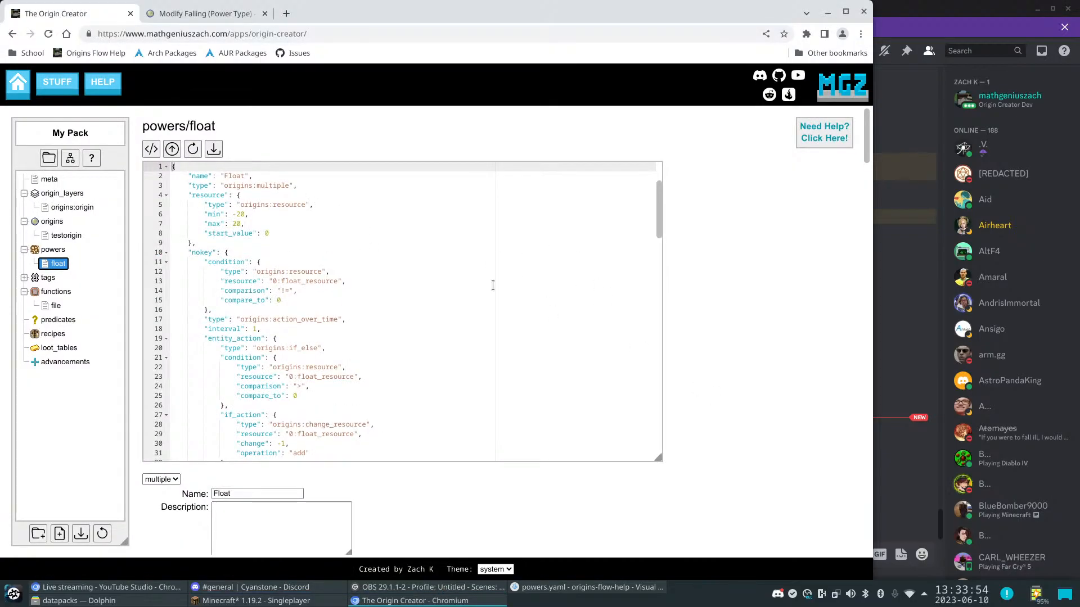
scroll(493, 285, down, 20)
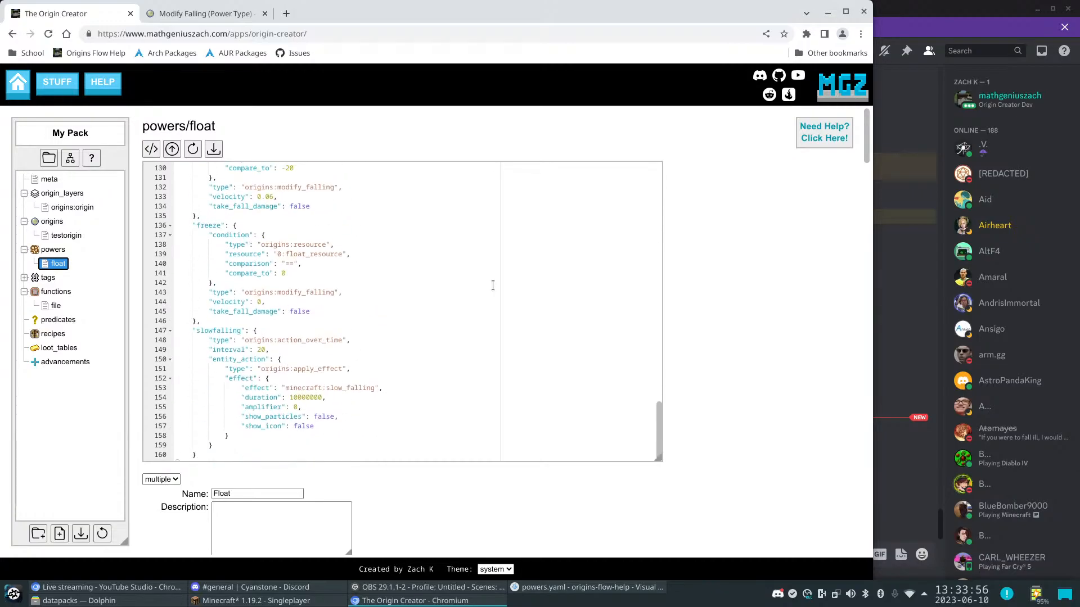
scroll(493, 285, up, 20)
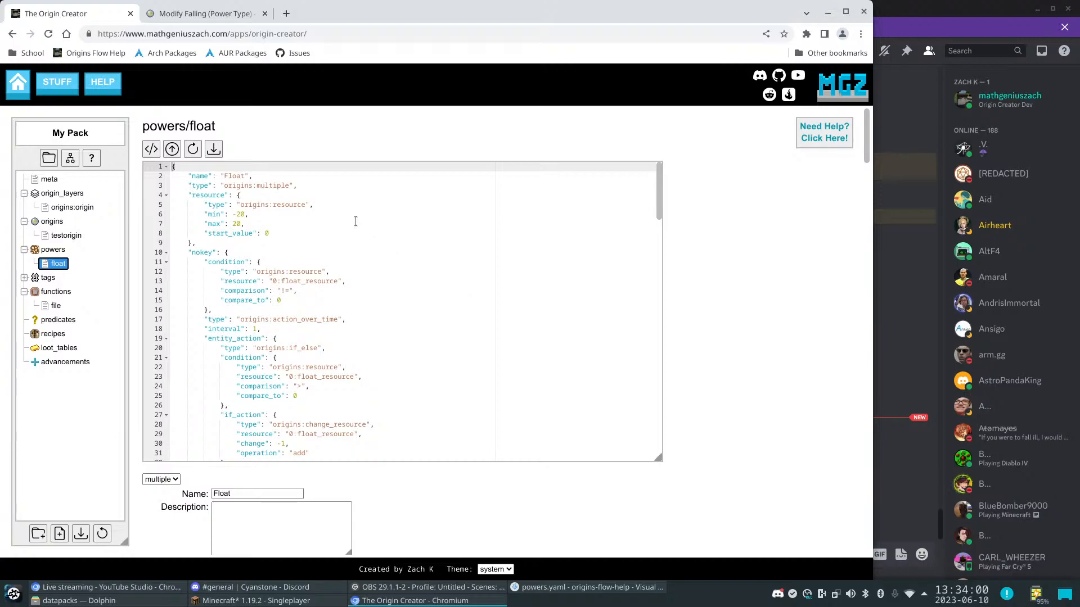
scroll(852, 359, down, 20)
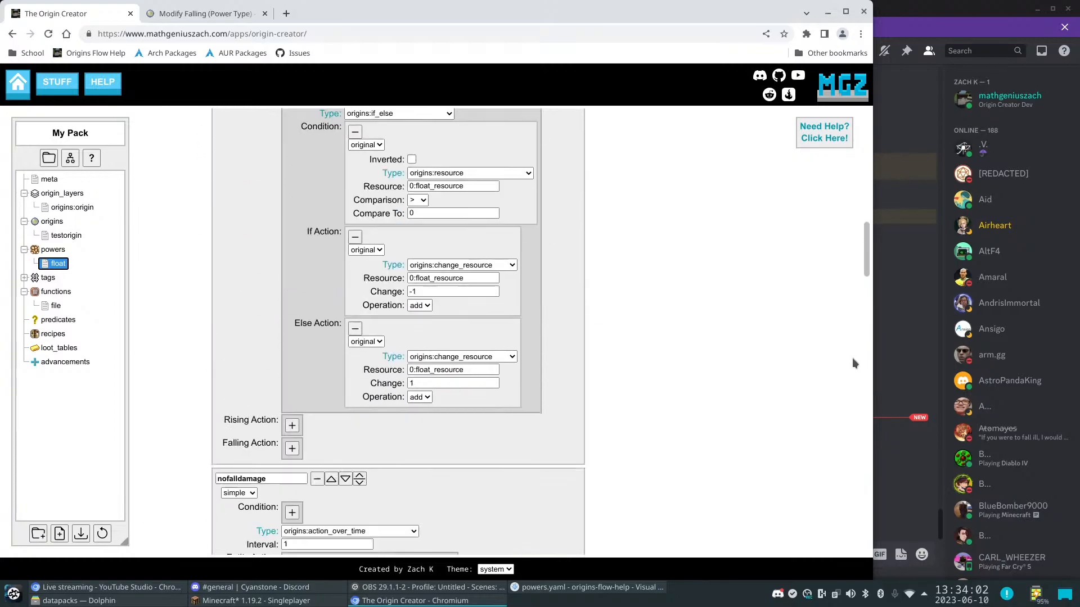
scroll(852, 358, up, 20)
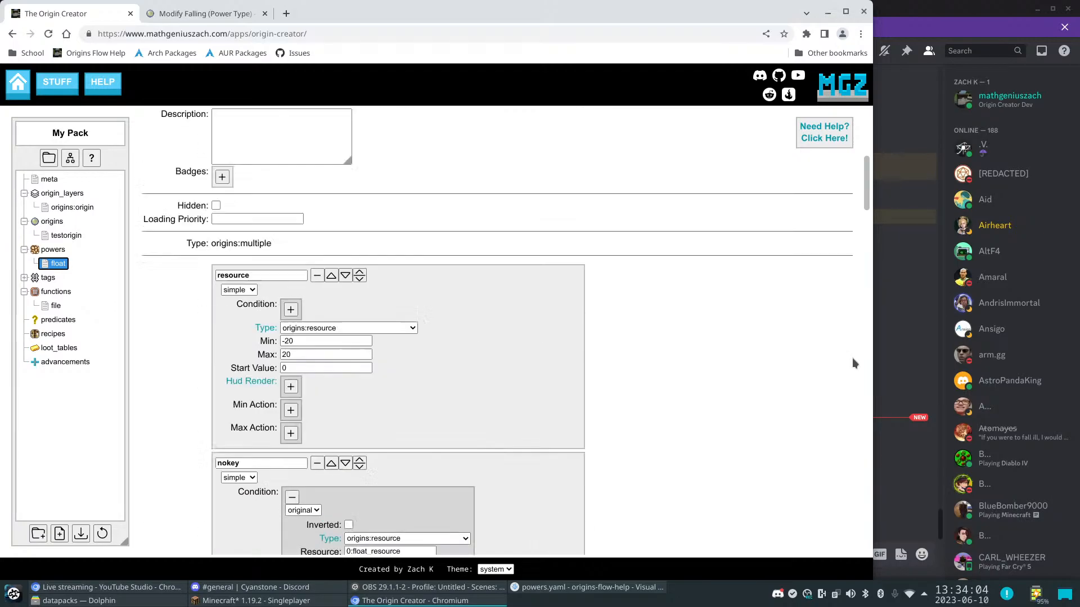
click(421, 321)
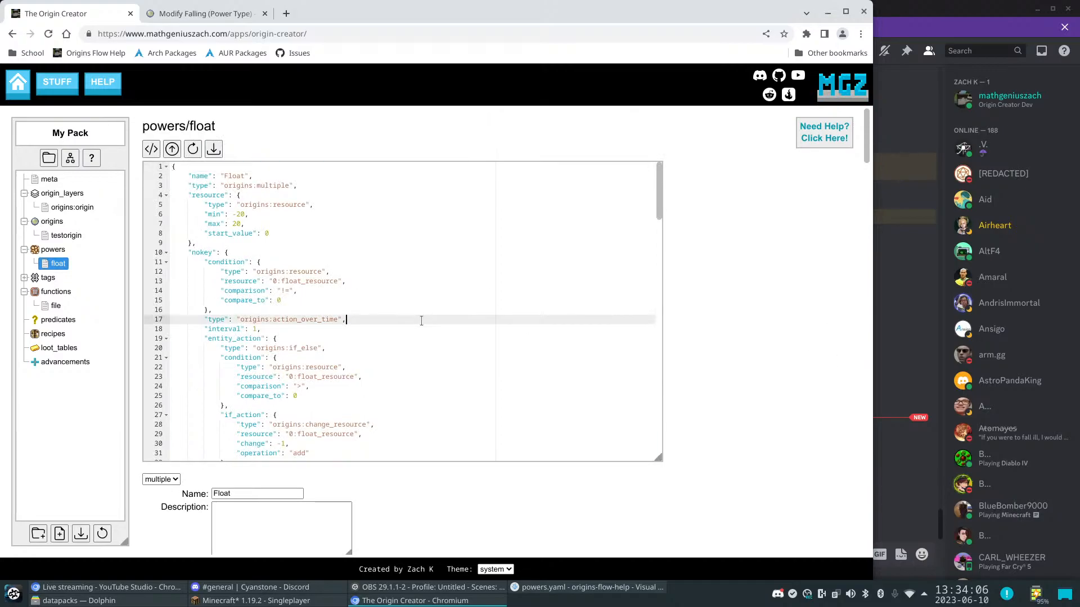
key(ctrl+a)
key(ctrl+v)
scroll(292, 233, up, 10)
Put the missing opening brace on its own first line, indent the "type" line, and load the JSON into the form
click(196, 174)
key(Up)
key(BackSpace)
key(Return)
key(Up)
text({)
key(Right)
key(Down)
key(Up)
key(Tab)
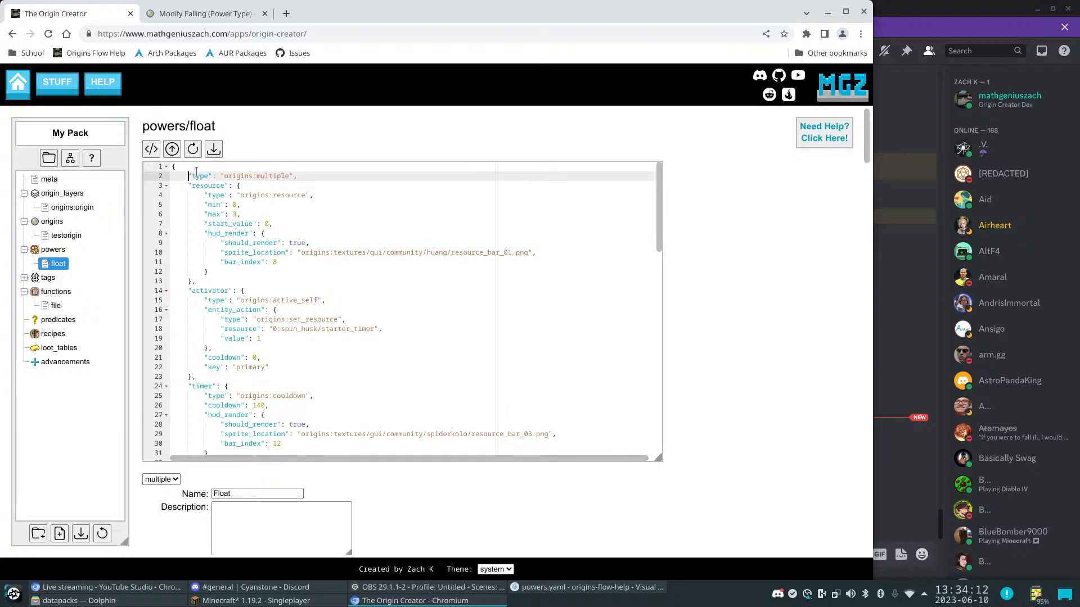
click(172, 149)
Replace the circle power's delay action with its inner execute_command action, and add a third action as a copy of it
scroll(715, 264, down, 10)
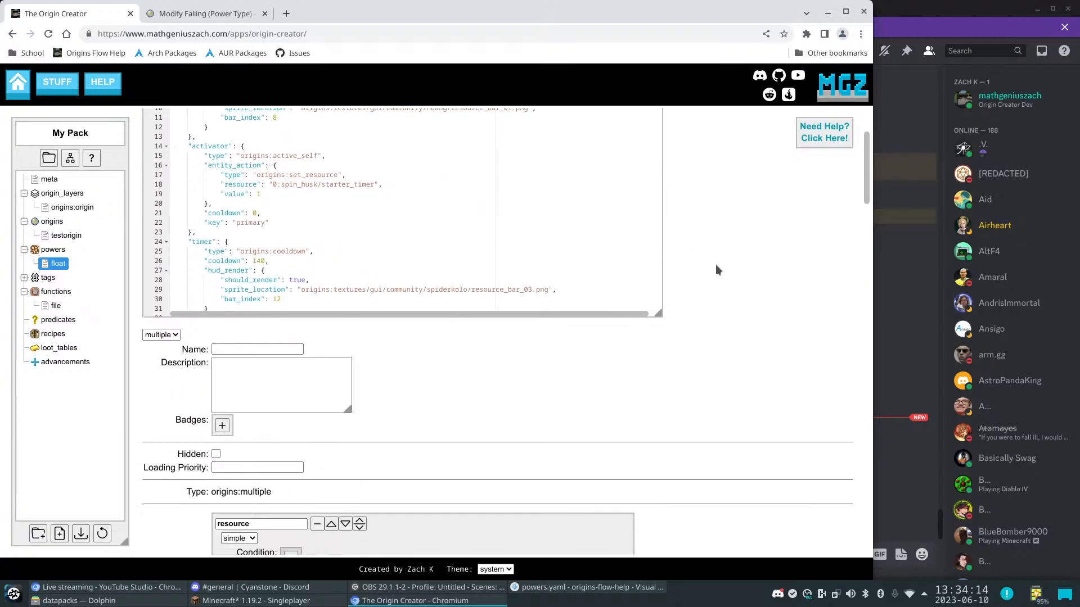
scroll(716, 264, down, 15)
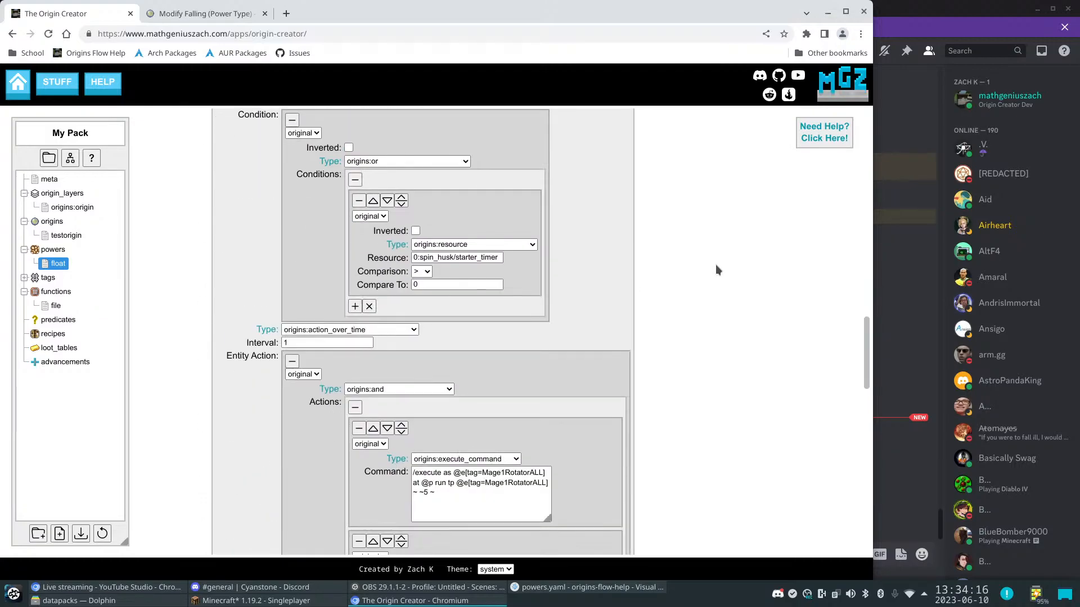
scroll(716, 265, down, 1)
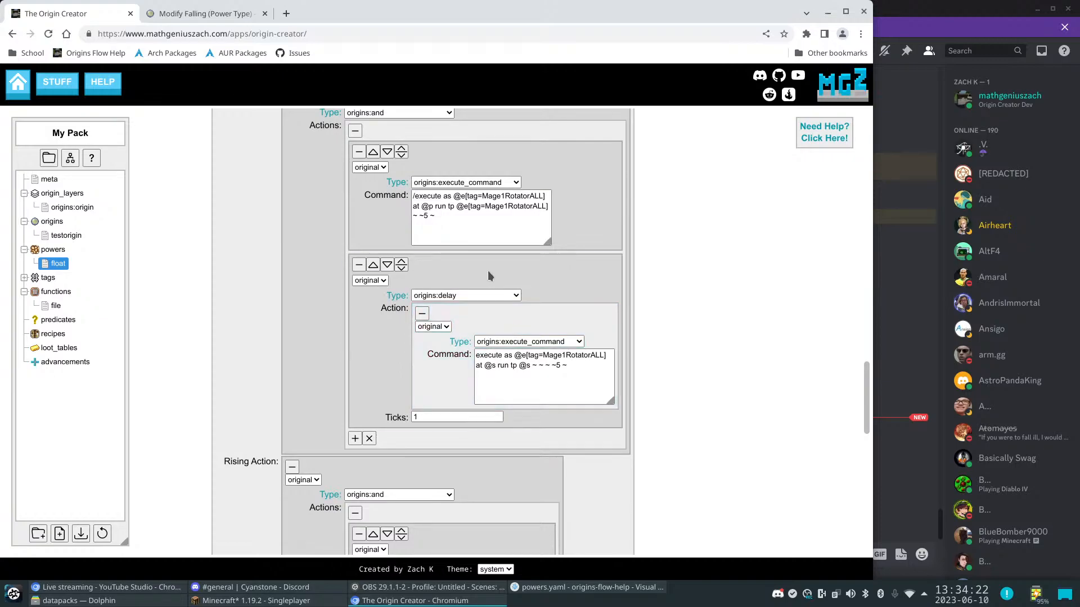
key(ctrl+v)
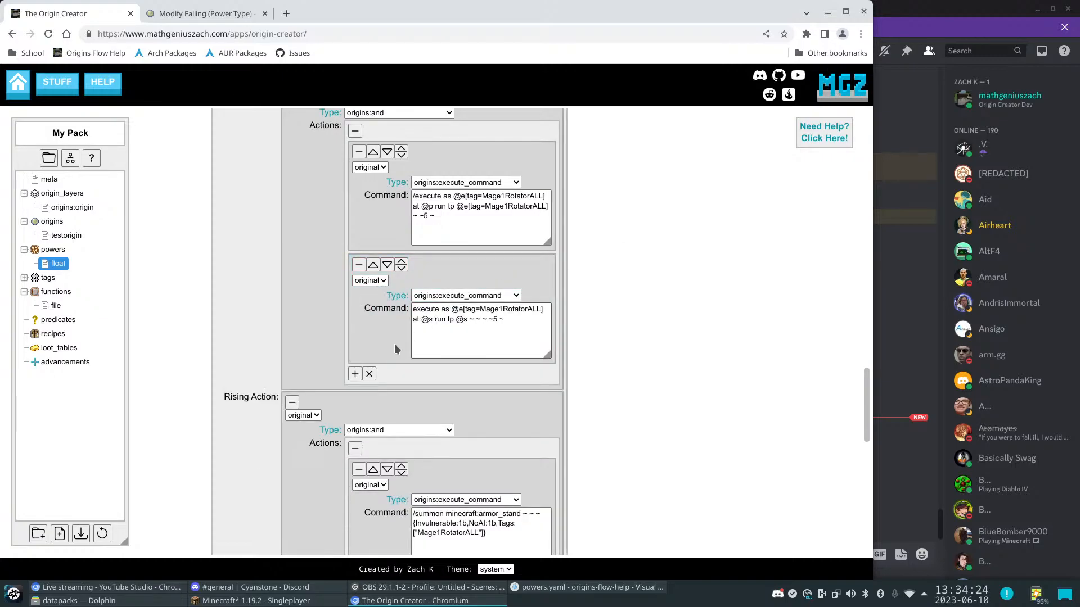
click(354, 374)
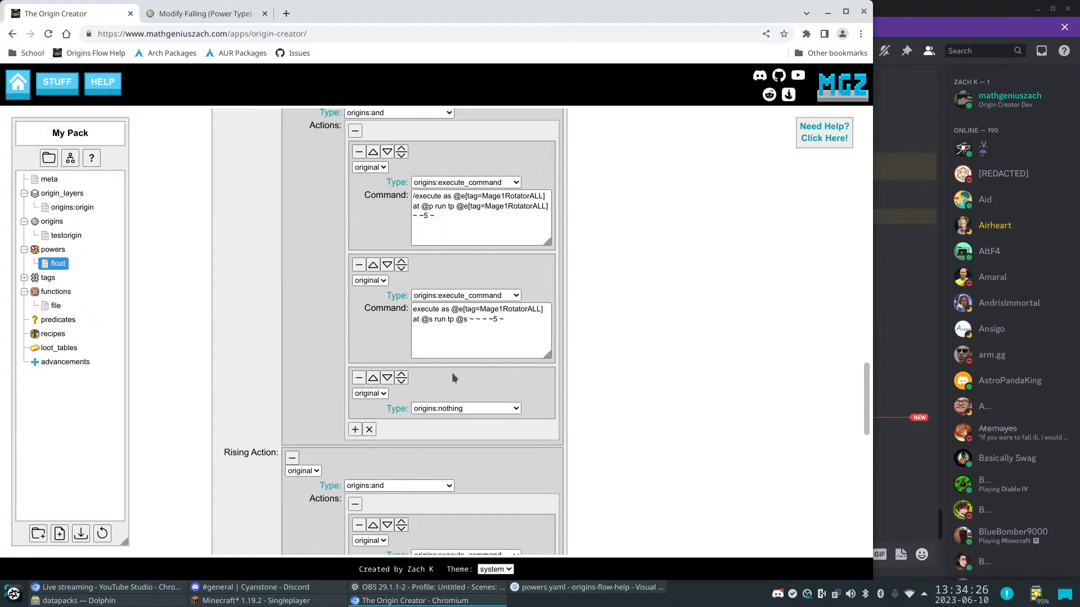
key(ctrl+v)
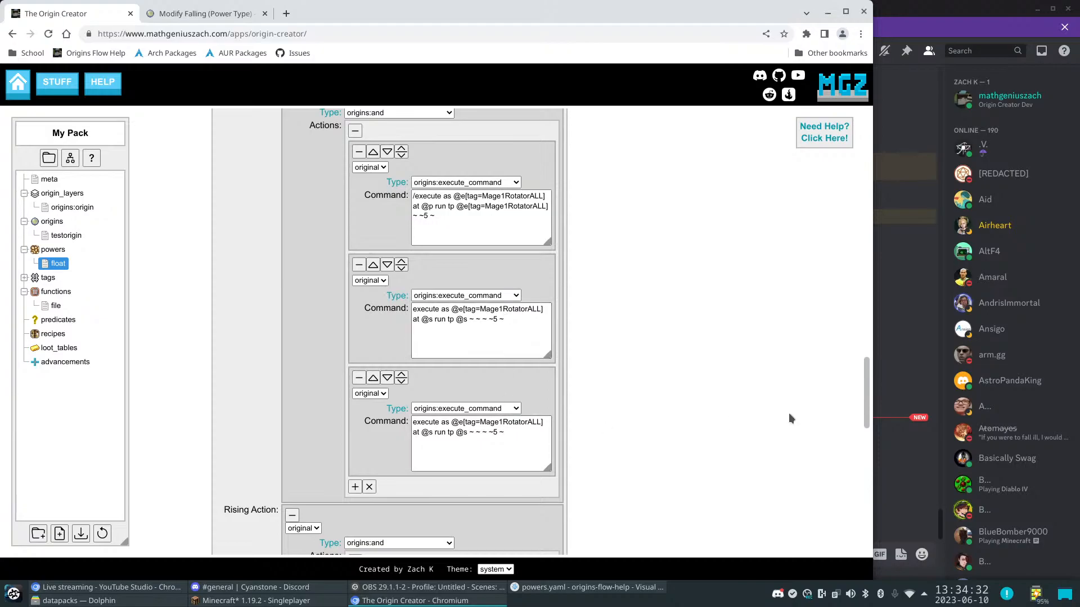
Copy the second armor stand's teleport command from Discord over the third action's command in The Origin Creator
click(903, 372)
drag(560, 382, 214, 383)
key(ctrl+c)
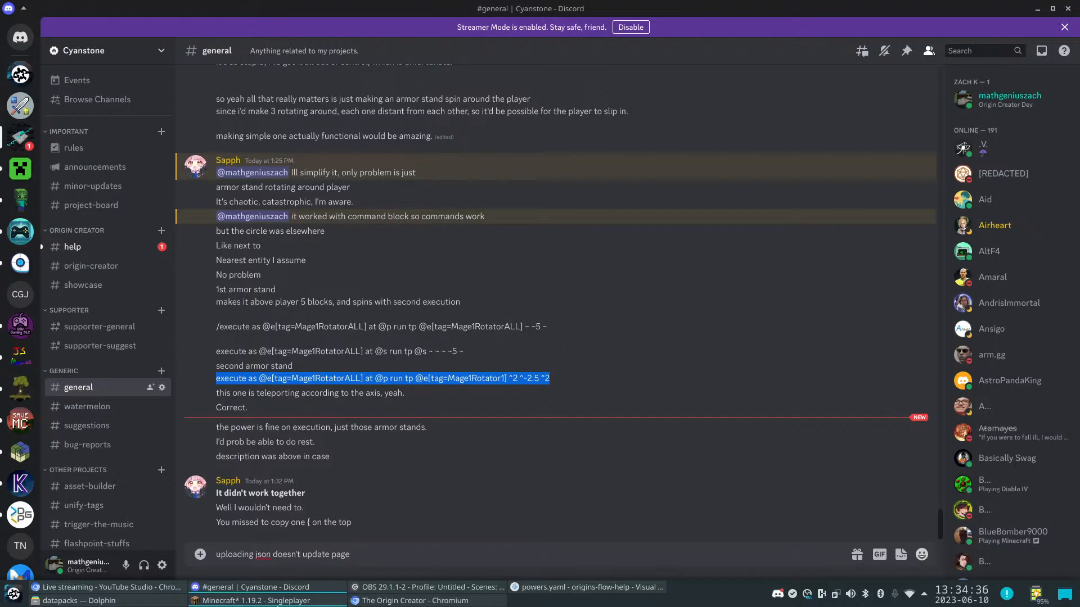
click(356, 600)
drag(510, 437, 353, 399)
key(ctrl+v)
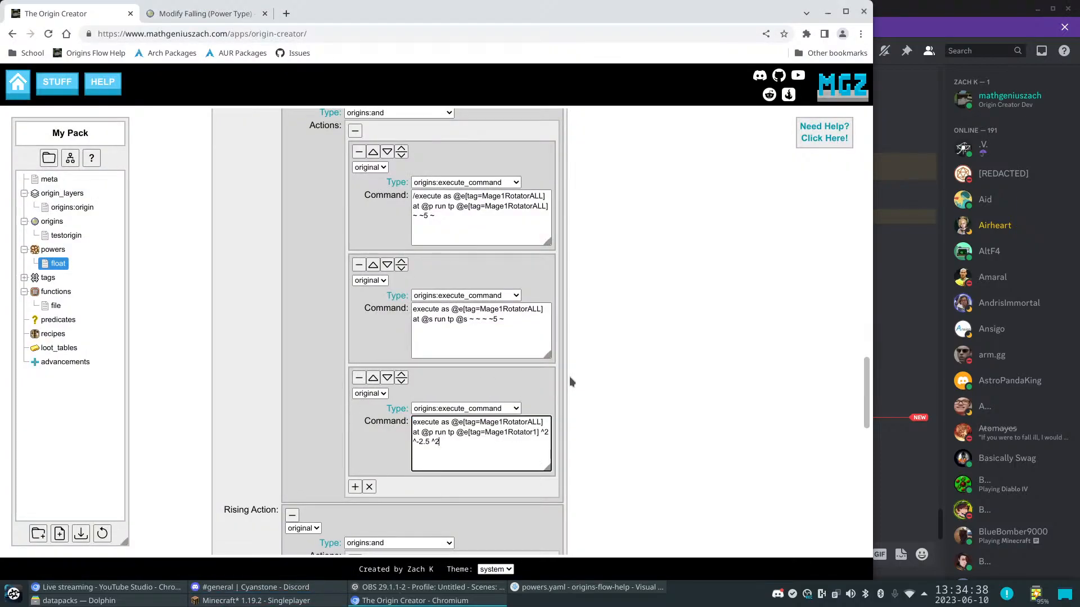
Edit the third action's command to "execute as @e[tag=Mage1RotatorALL] at @s run tp ^2 ^-2.5 ^2"
click(510, 232)
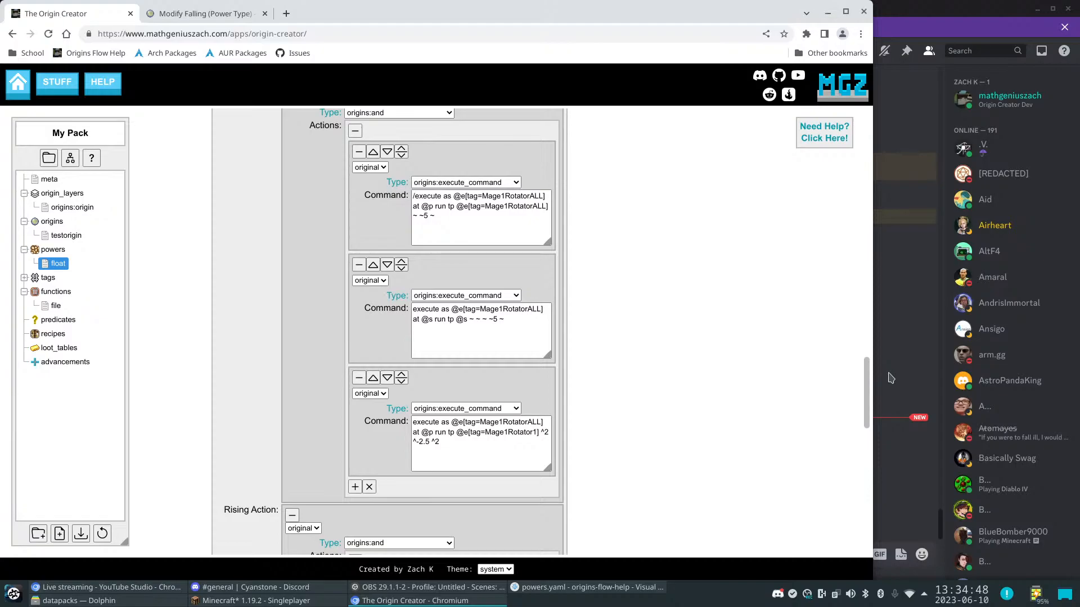
click(434, 432)
key(BackSpace)
key(BackSpace)
key(BackSpace)
key(BackSpace)
key(BackSpace)
key(BackSpace)
key(BackSpace)
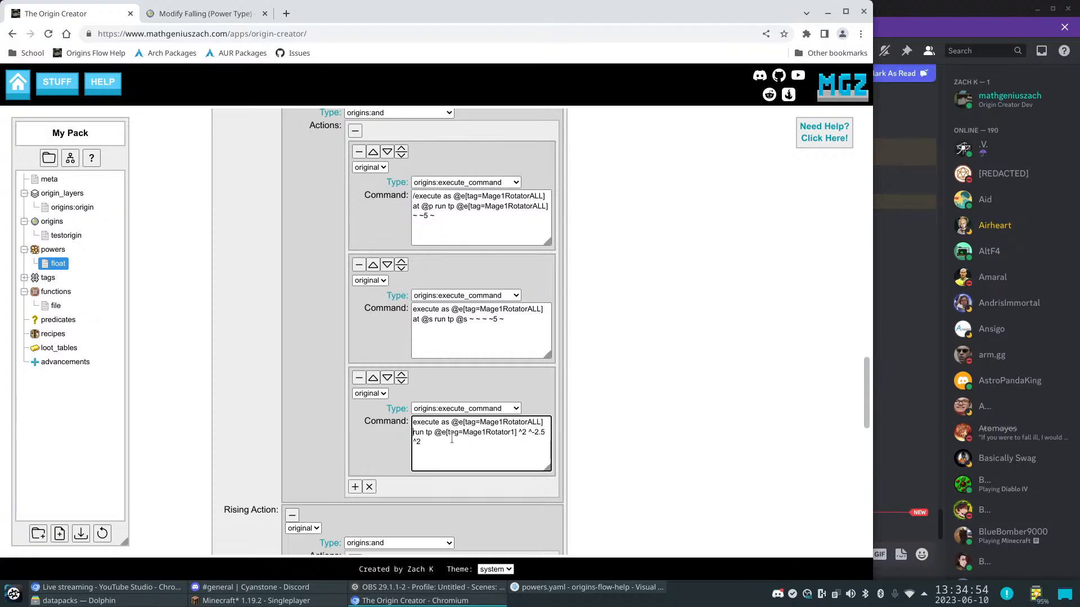
drag(517, 433, 434, 433)
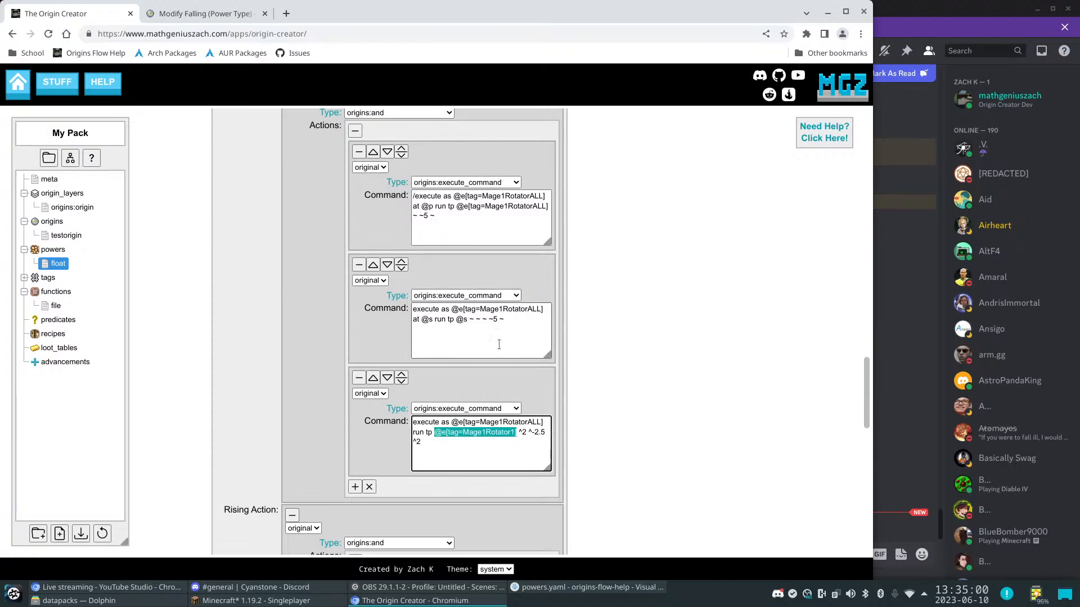
key(BackSpace)
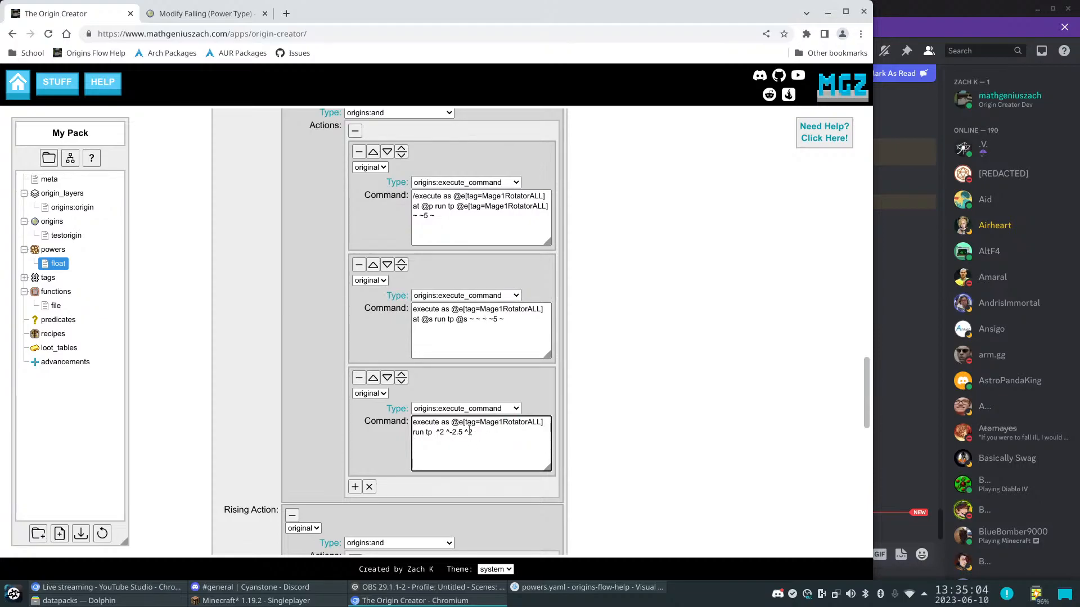
click(543, 421)
text(at @s)
click(643, 428)
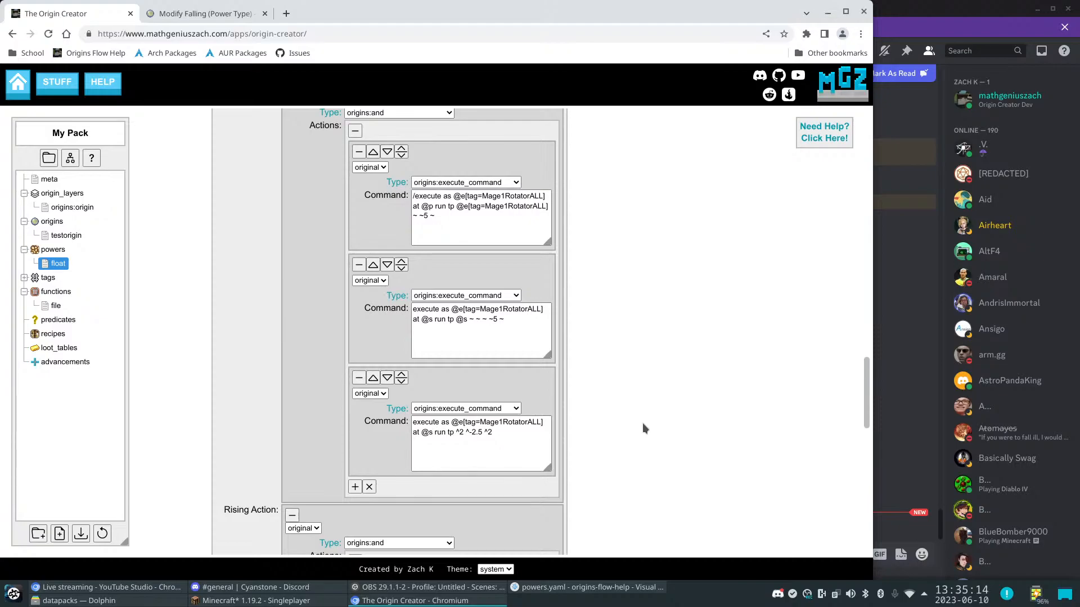
Replace the teleport target selector in the first action's command with @s
click(526, 226)
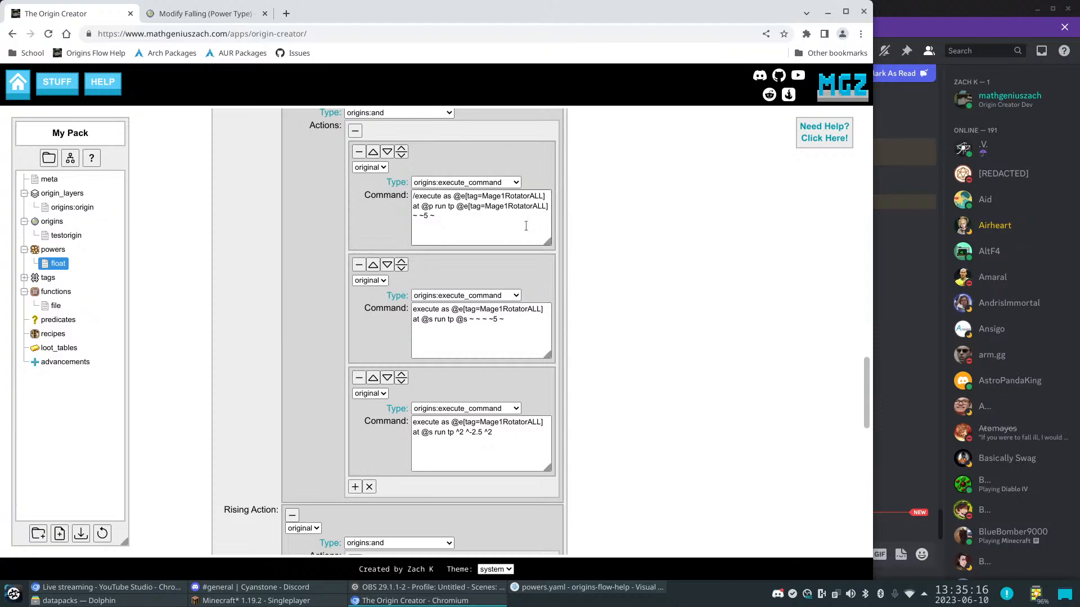
drag(547, 208, 457, 208)
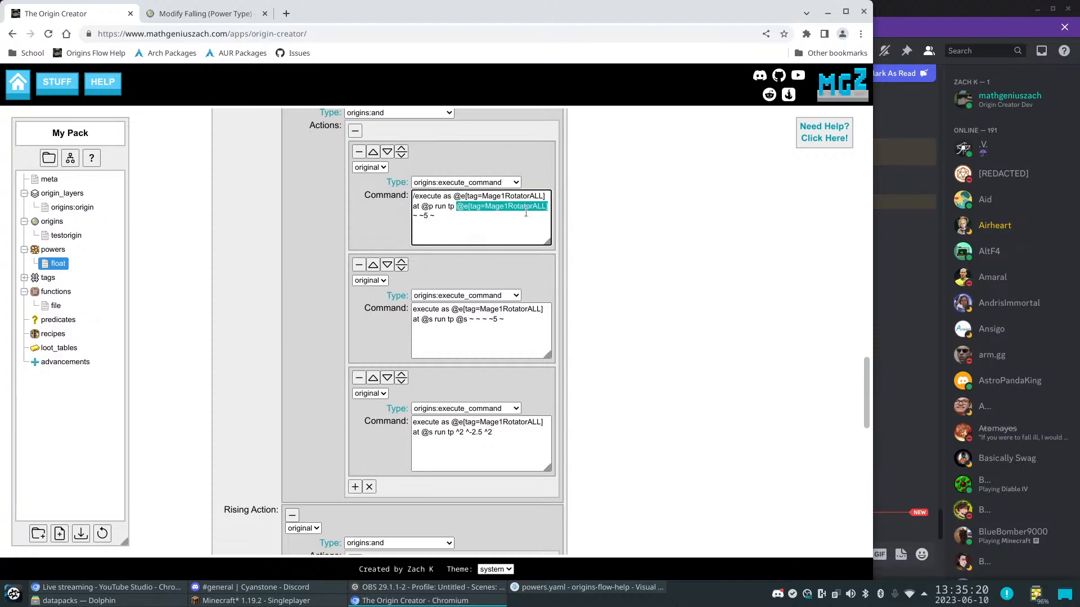
key(BackSpace)
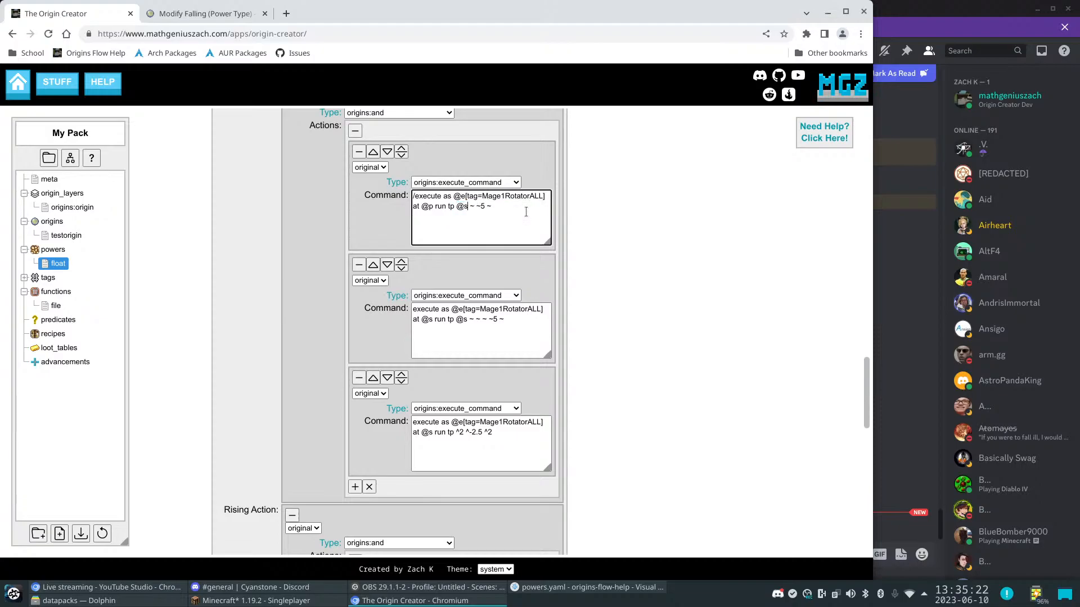
click(639, 275)
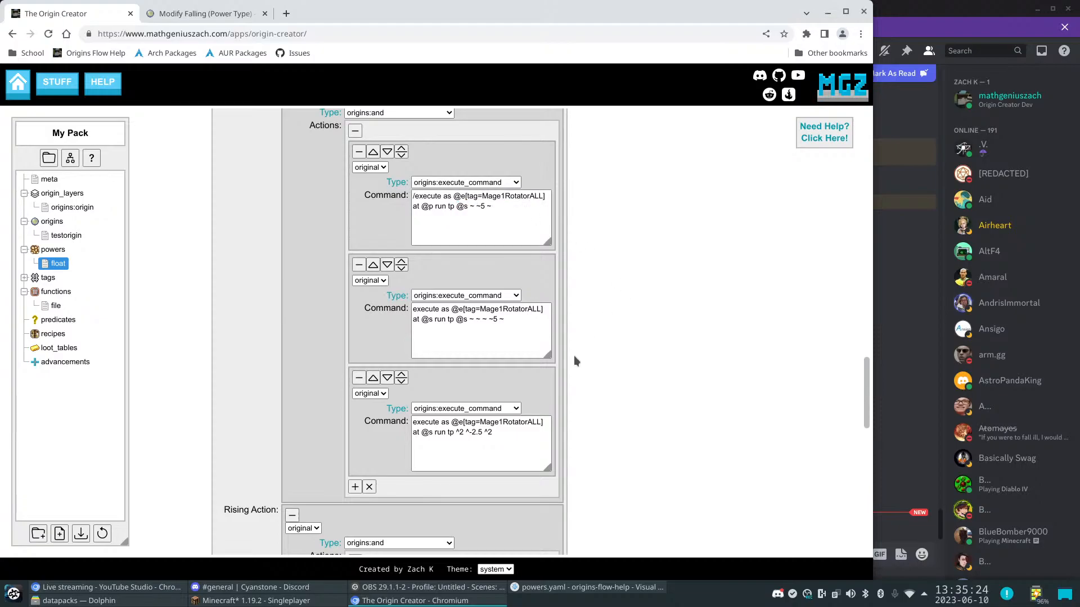
Insert @s as the teleport target before the ^2 ^-2.5 ^2 coordinates in the third action's command
click(456, 432)
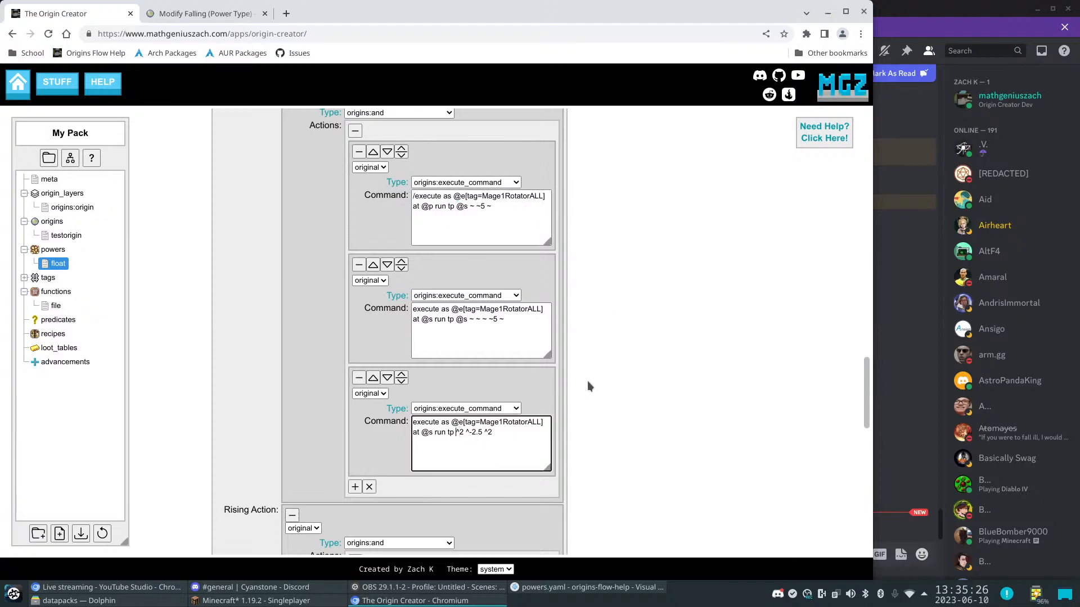
text(@s)
click(634, 420)
click(897, 415)
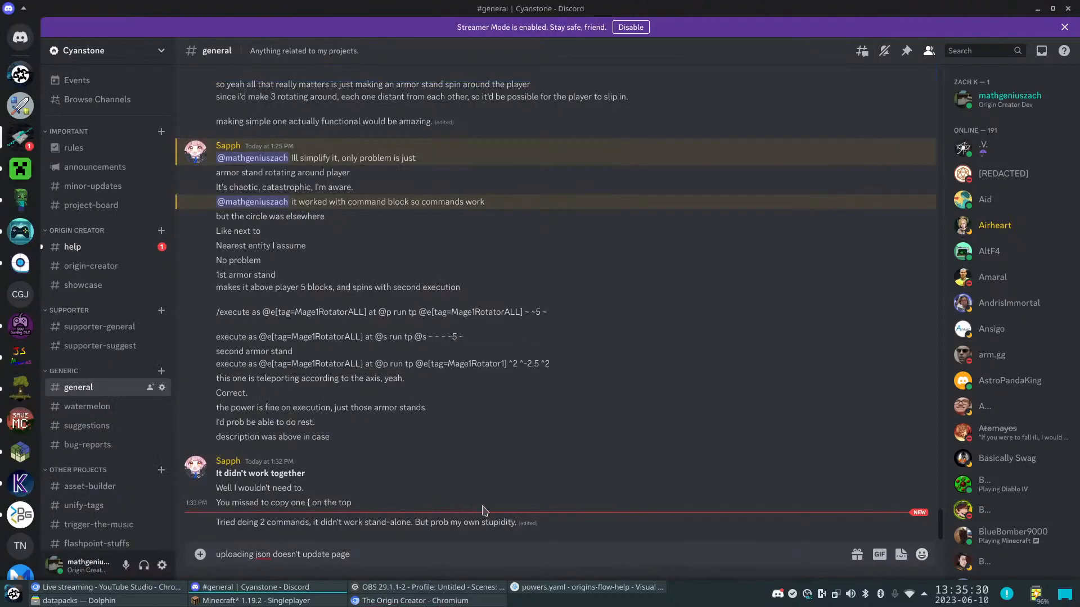
click(411, 601)
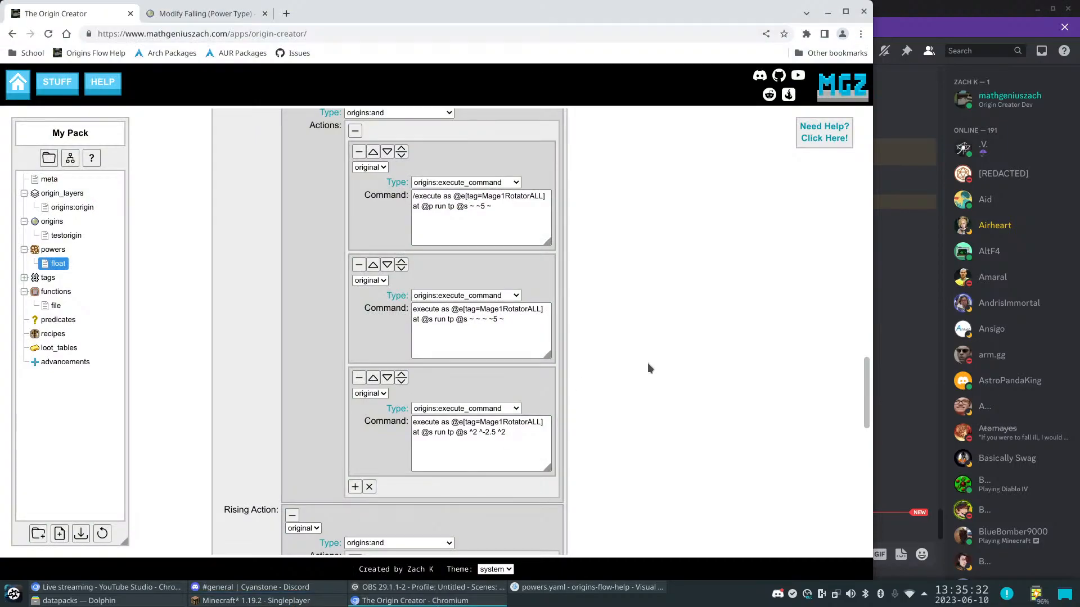
click(81, 534)
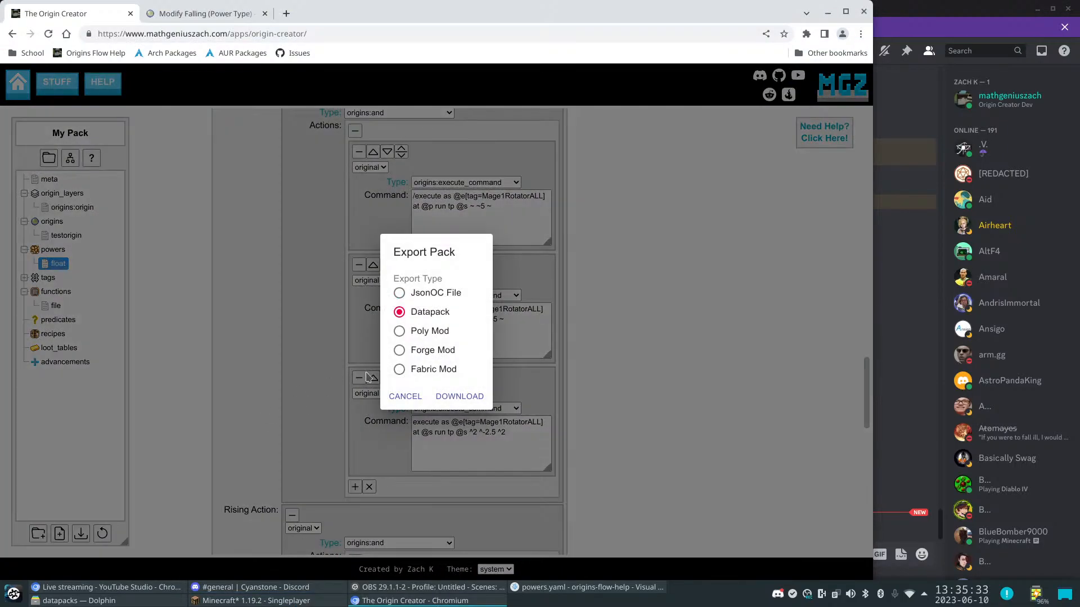
click(405, 397)
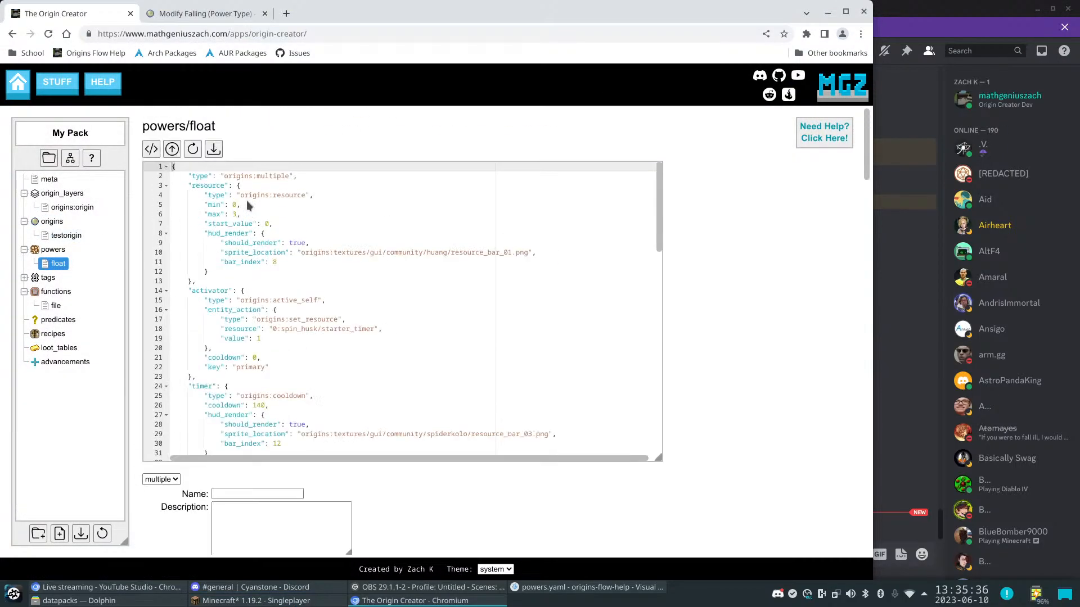
Export the pack as a datapack into the Test world's datapacks folder, replacing the existing My Pack.zip
click(81, 534)
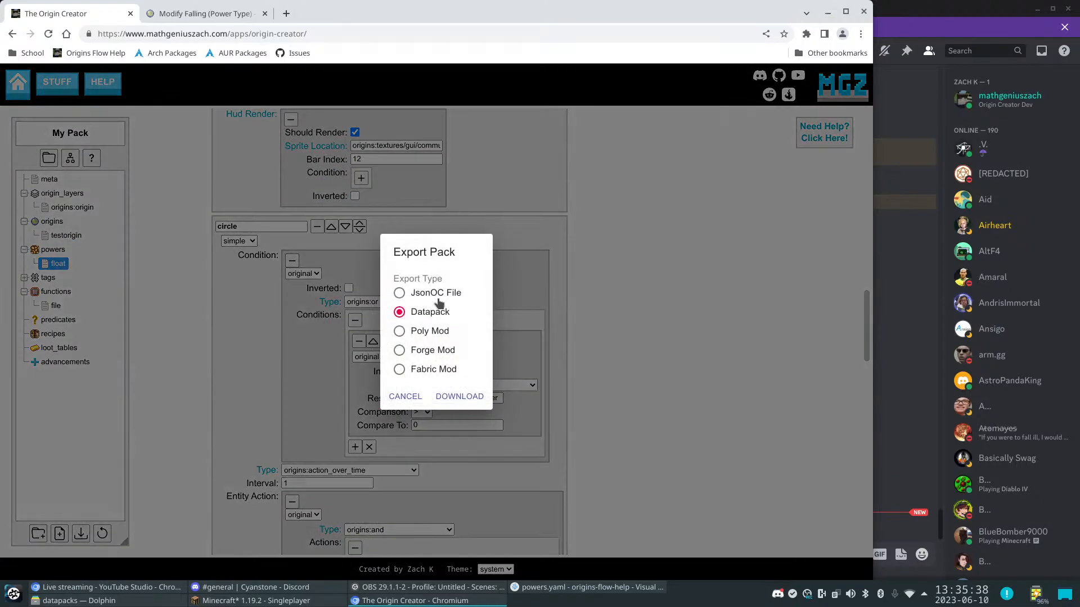
click(473, 397)
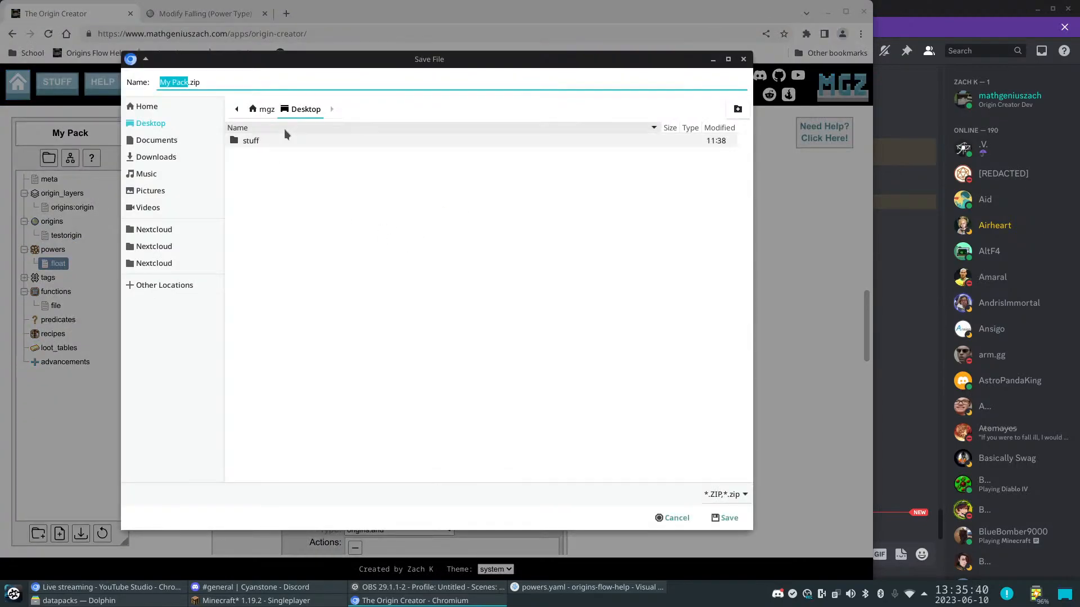
click(79, 600)
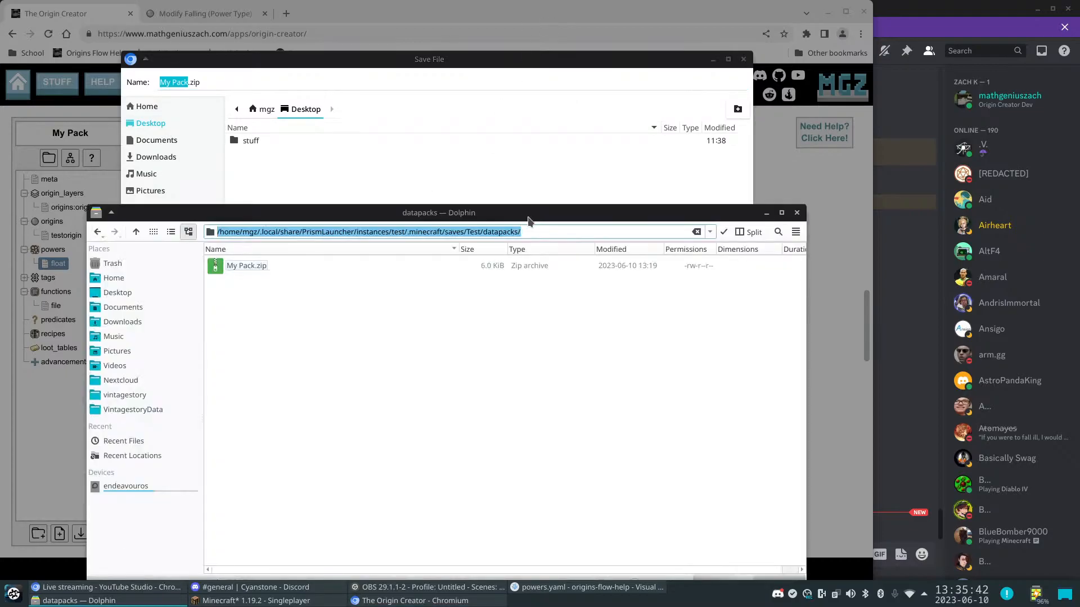
click(166, 82)
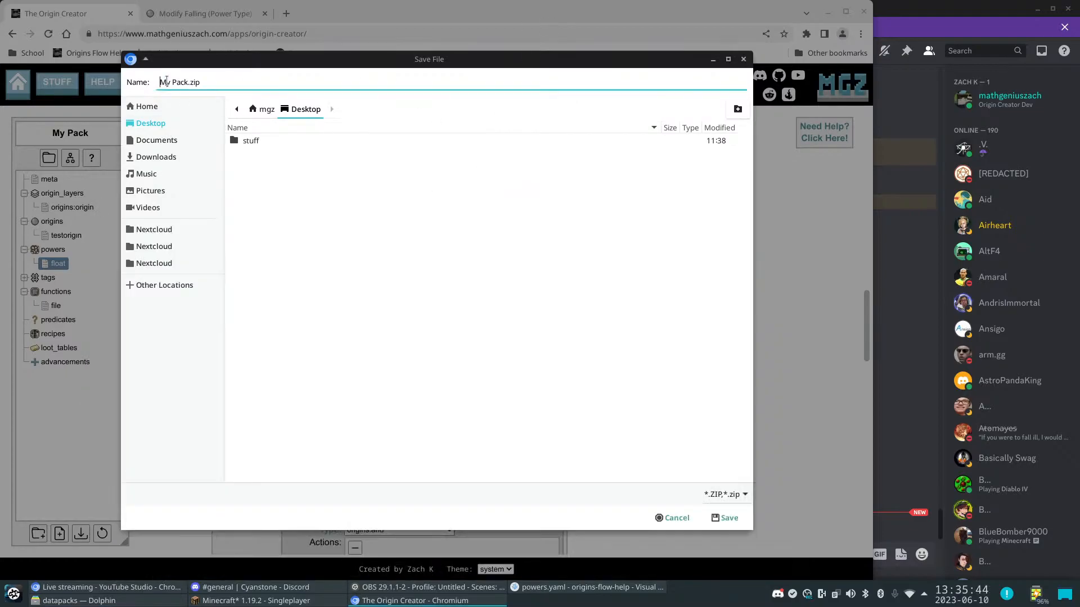
text(/home/mgz/.local/share/PrismLauncher/instances/test/.minecraft/saves/Test/datapacks/)
key(shift+End)
key(Delete)
key(Return)
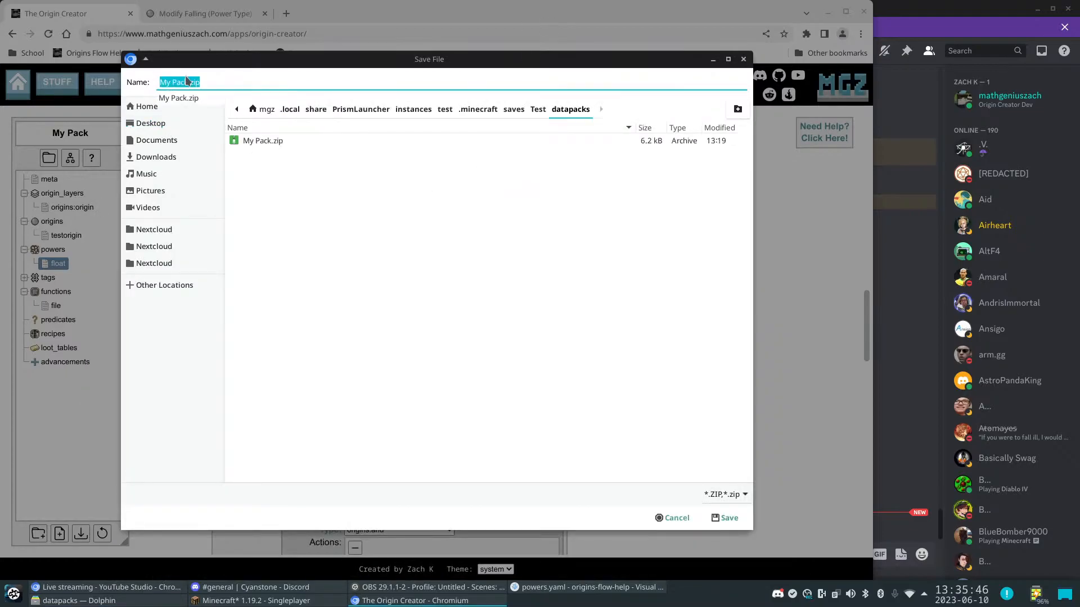
click(725, 518)
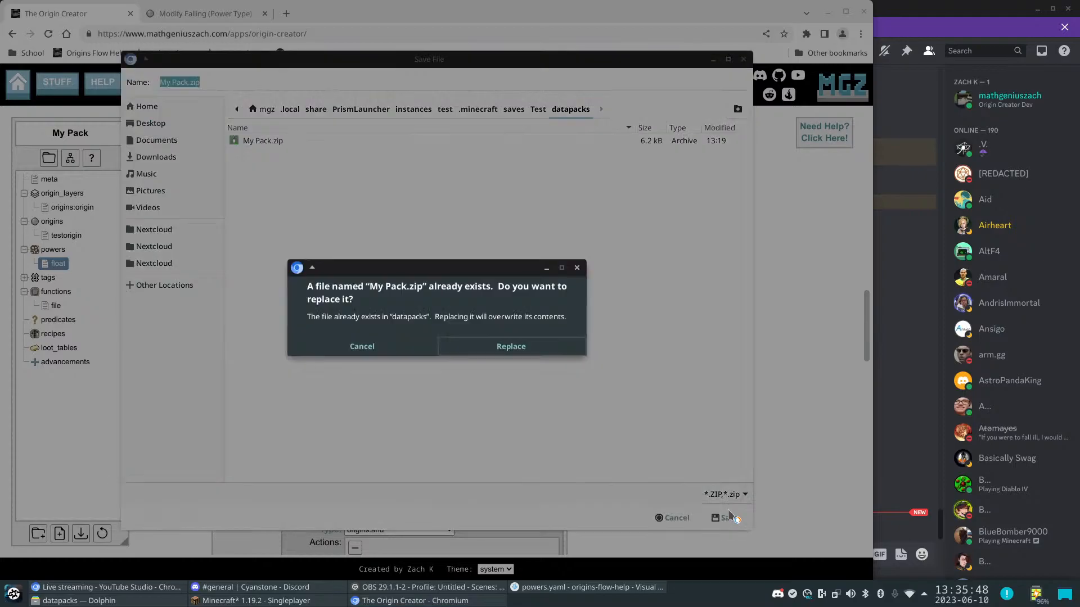
click(471, 352)
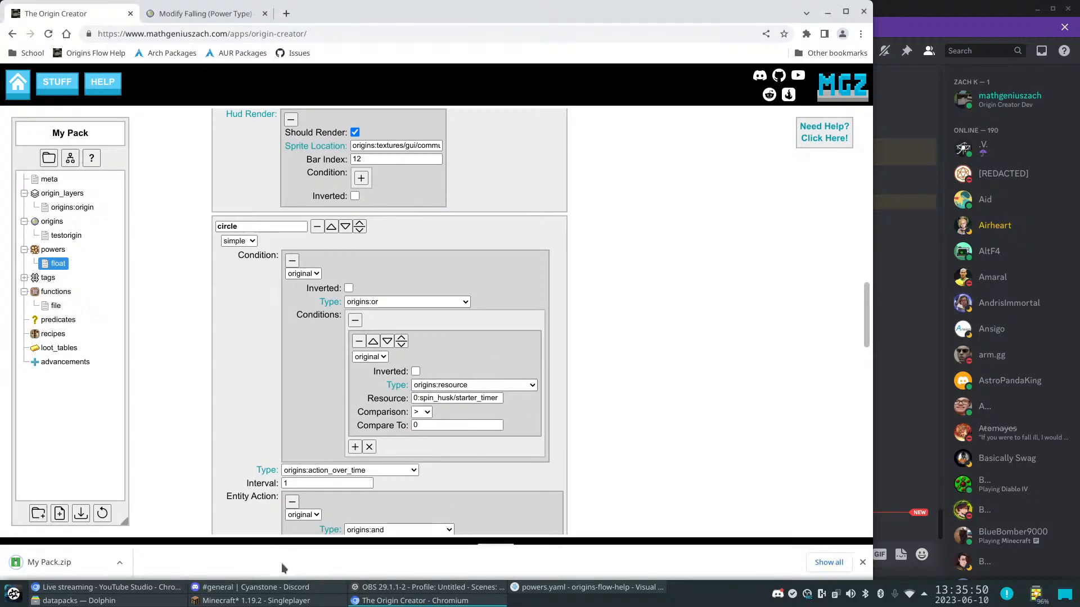
Switch to Minecraft, leave the current world, reload the Test world and maximize the game window
click(256, 600)
key(Escape)
key(Escape)
click(555, 280)
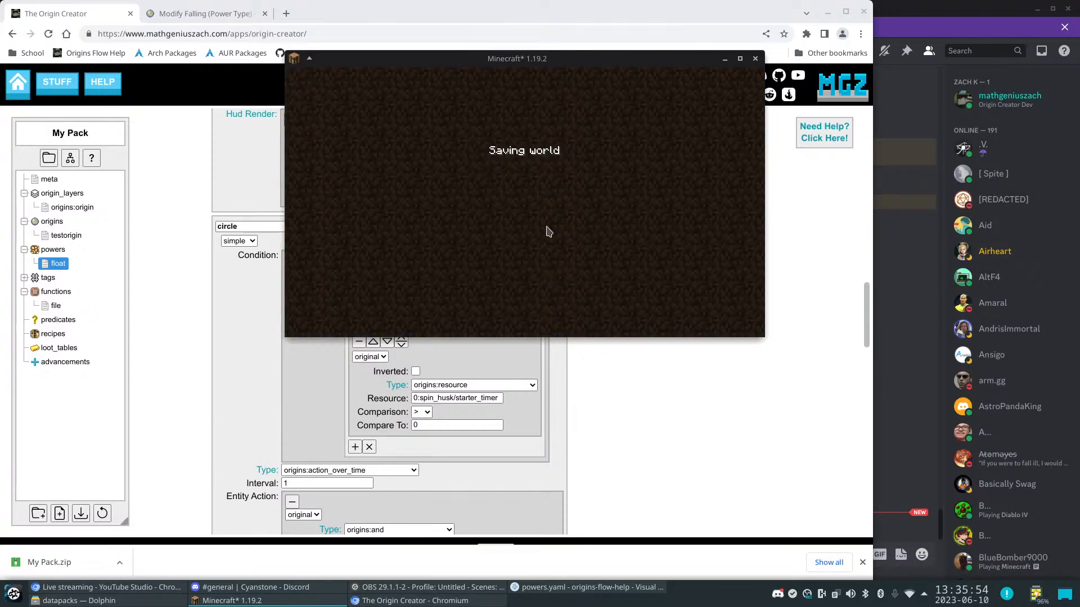
click(478, 186)
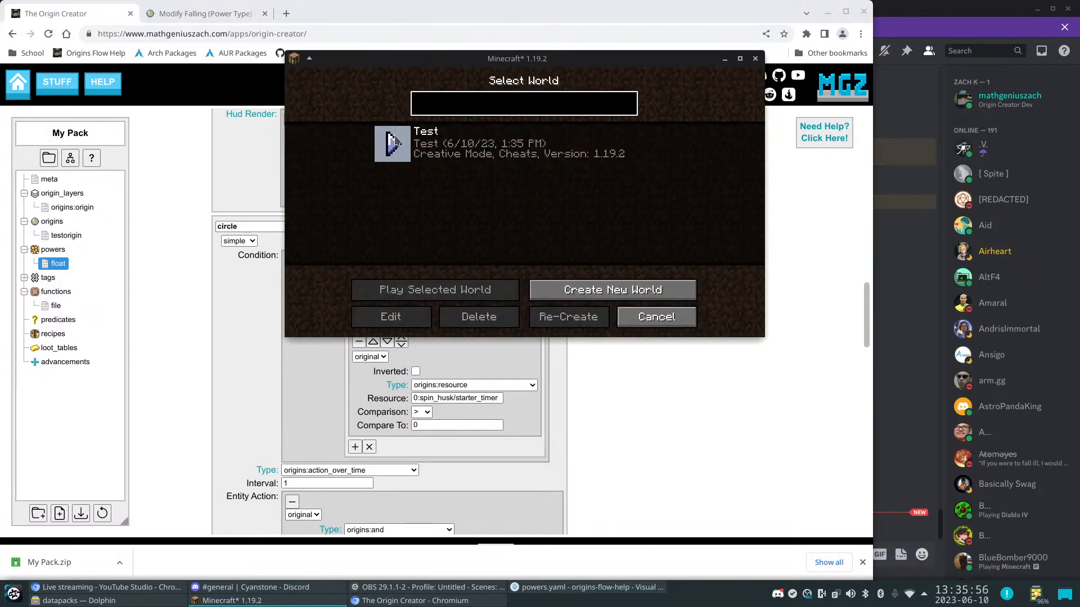
click(392, 142)
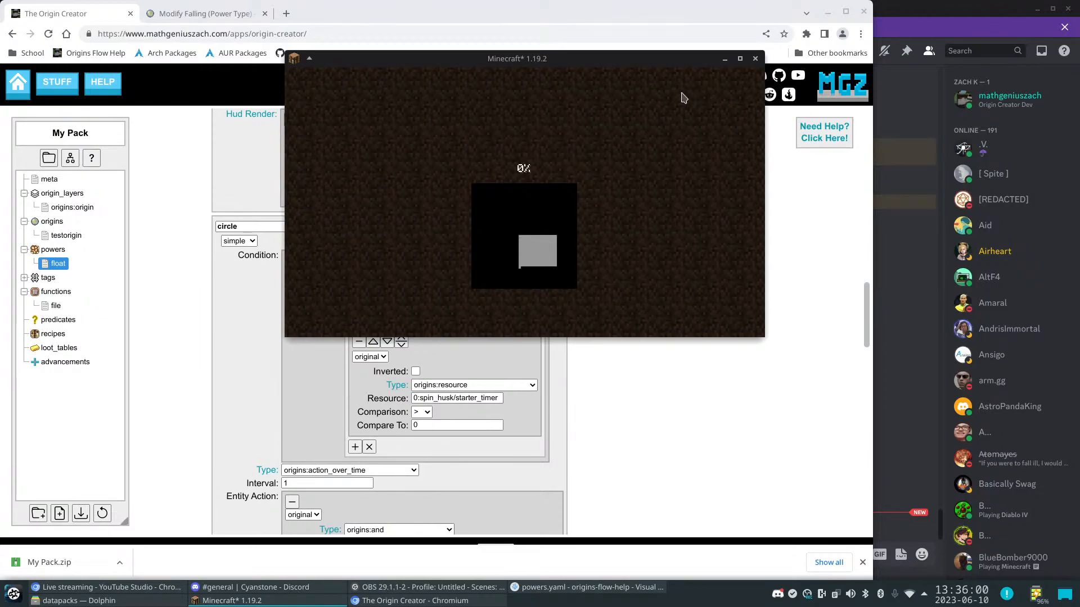
click(741, 60)
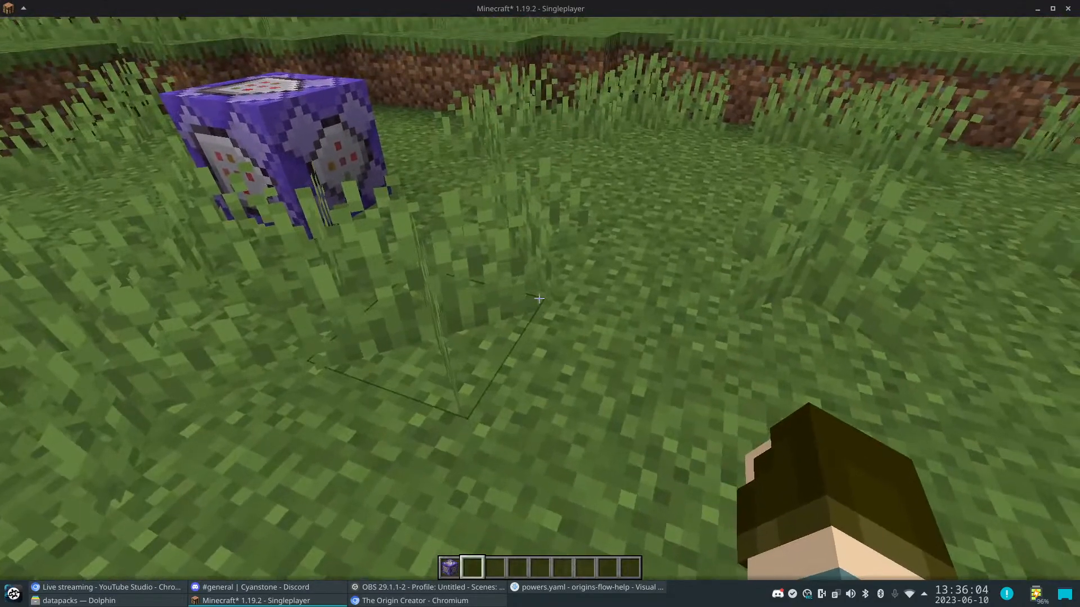
Switch to third-person view and try the /power has command on the player
key(F5)
key(a)
key(slash)
text(power )
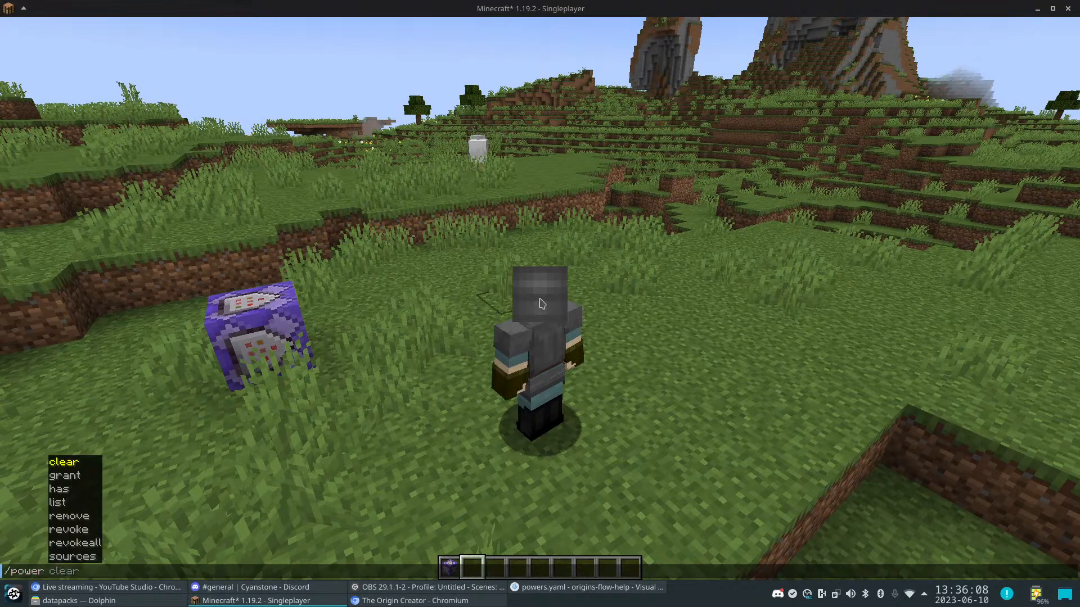
text(grant geniuszach)
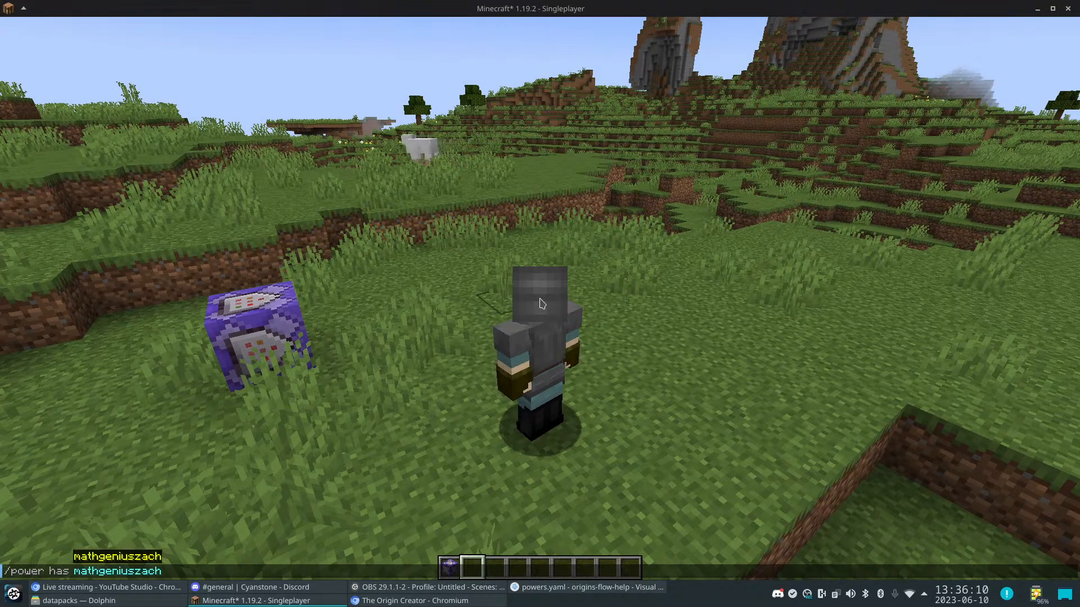
key(Return)
List the player's current powers with the /power list command
key(slash)
text(power)
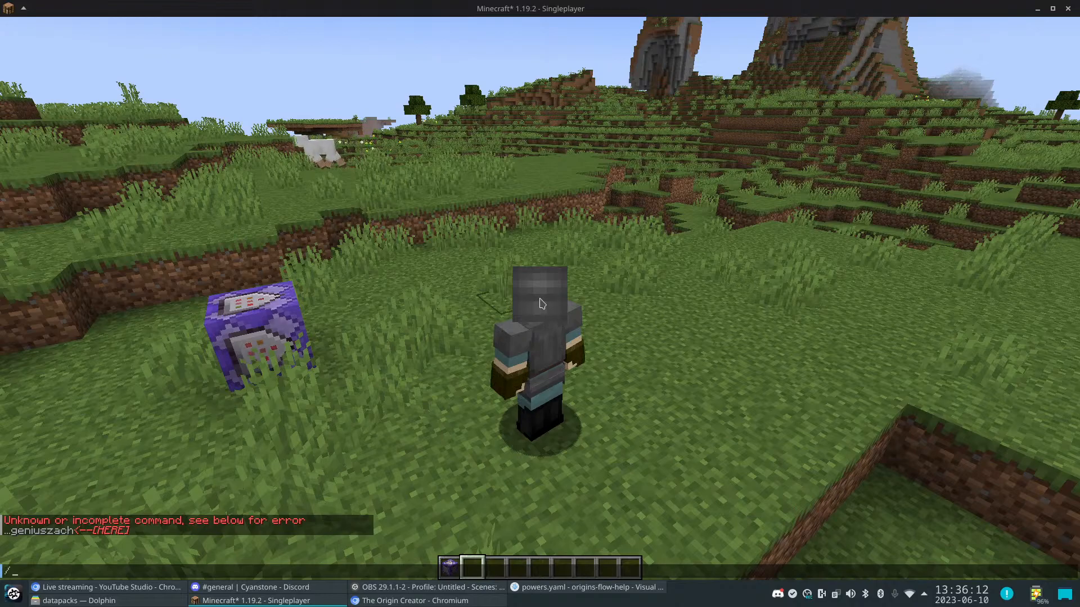
text( list @a)
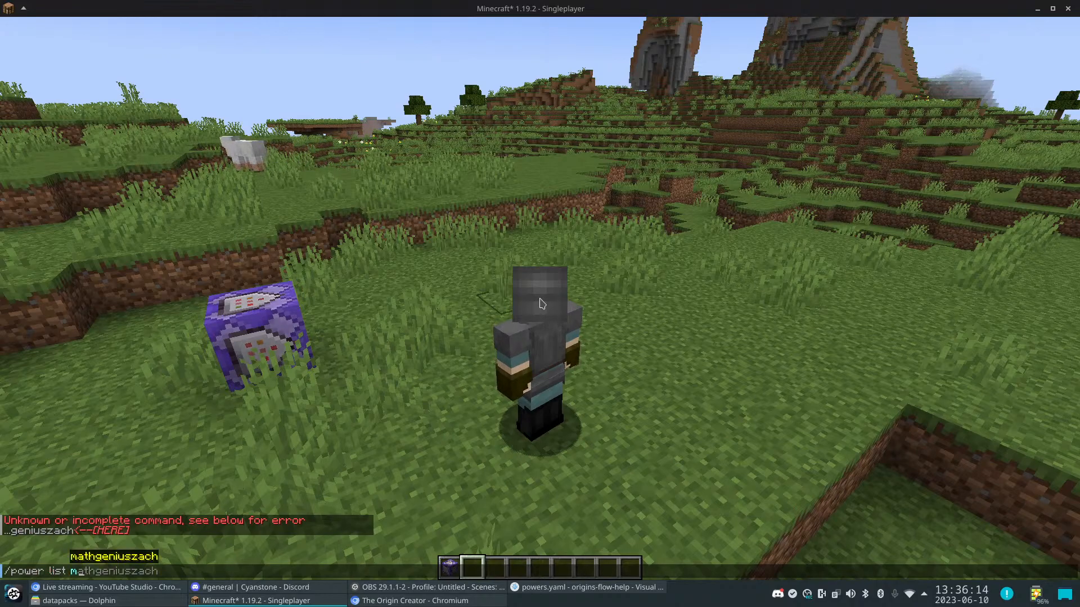
key(Return)
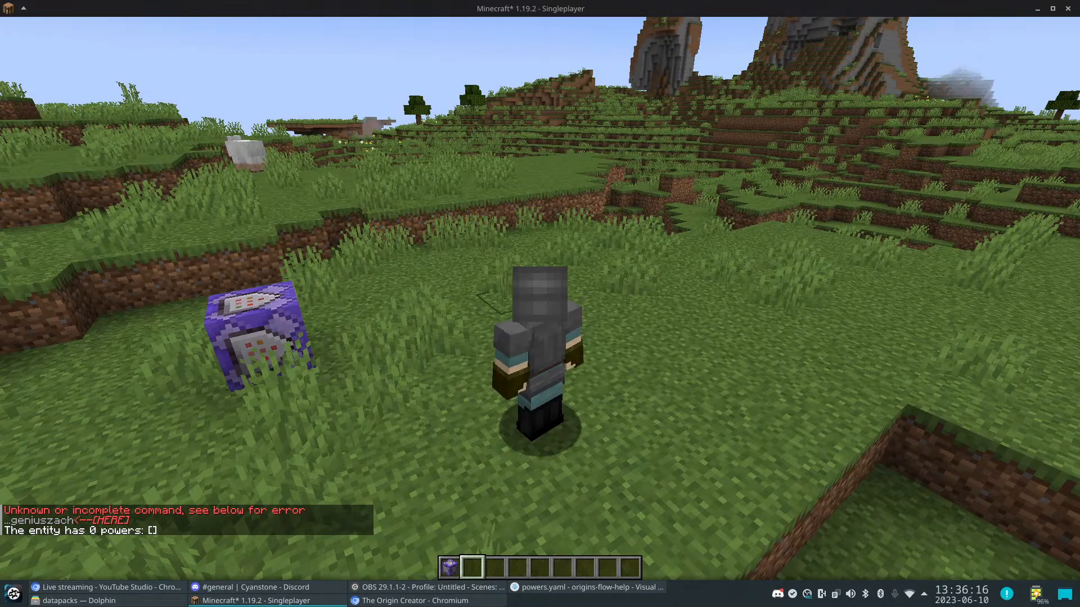
Set the player's own origin in the origins:origin layer to my_pack:testorigin with the /origin set command
key(slash)
text(origin)
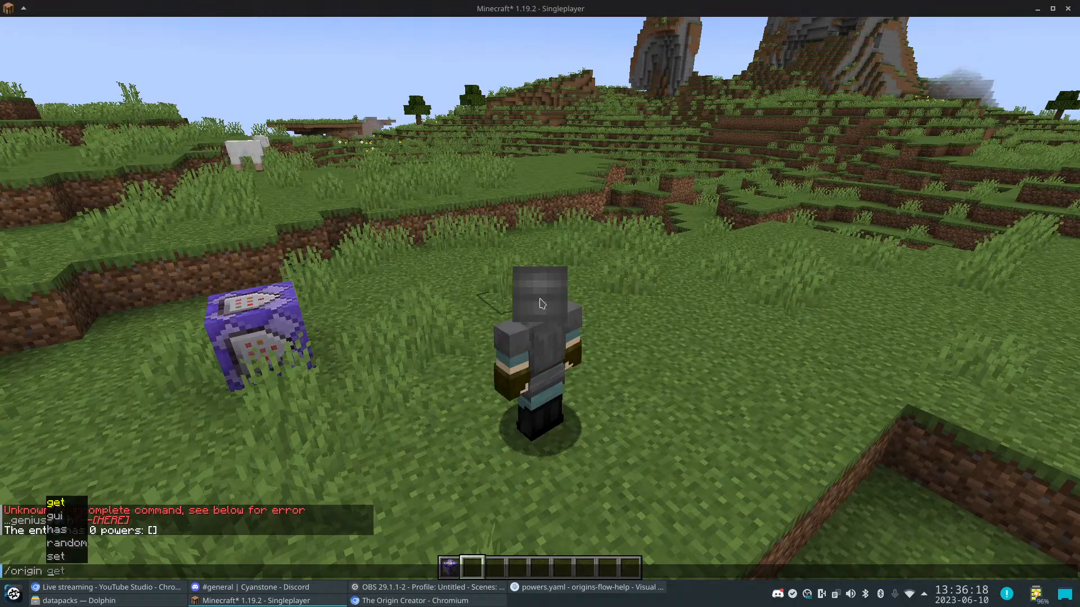
text( set @as)
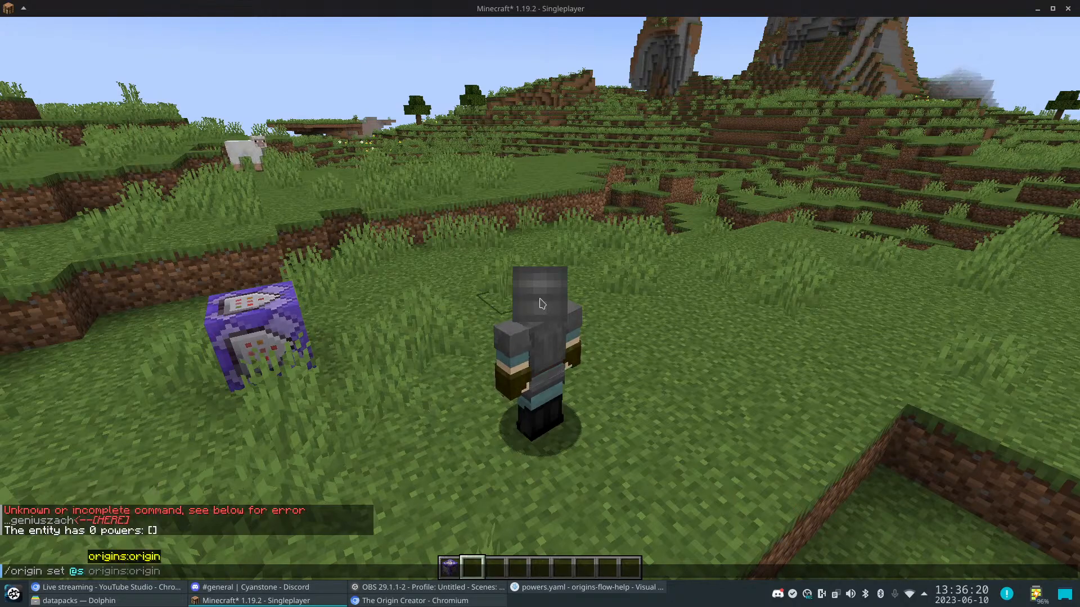
key(Tab)
key(Tab)
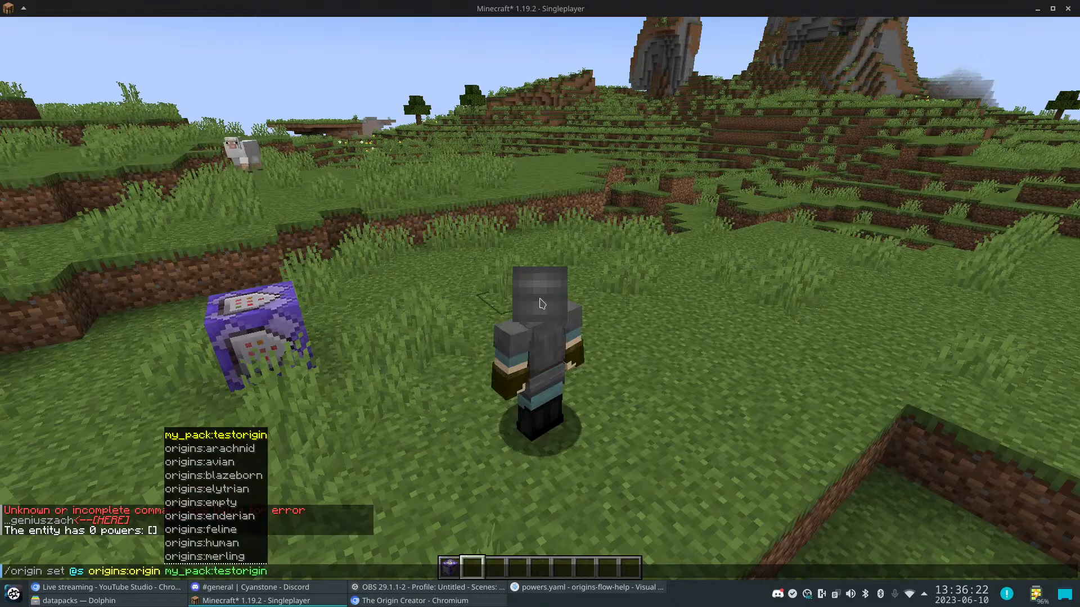
key(Return)
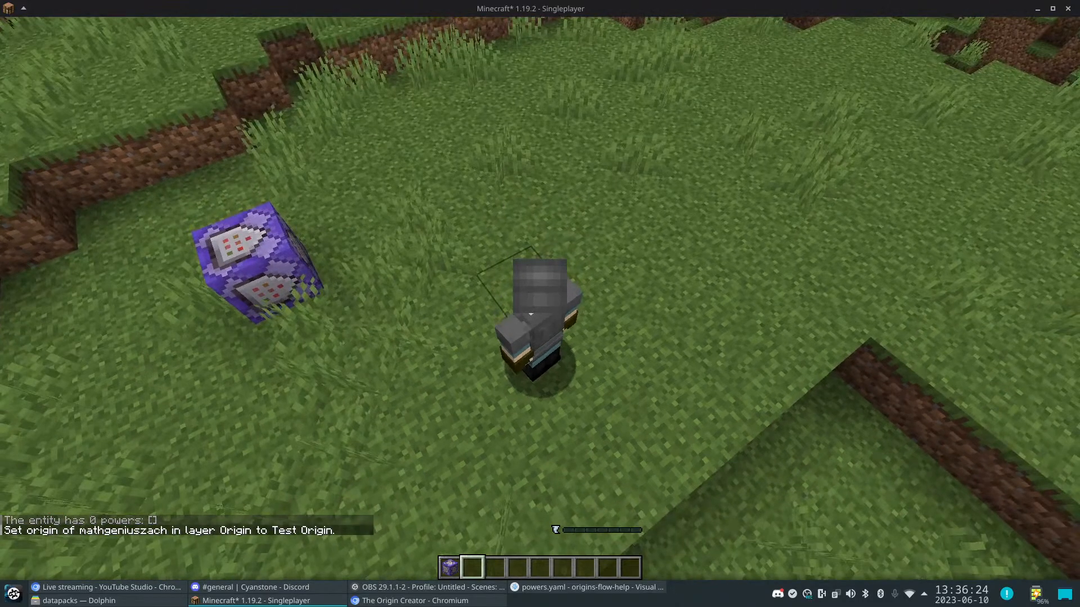
Switch to The Origin Creator and examine the activator and timer sections of the float power
key(s)
key(a)
key(e)
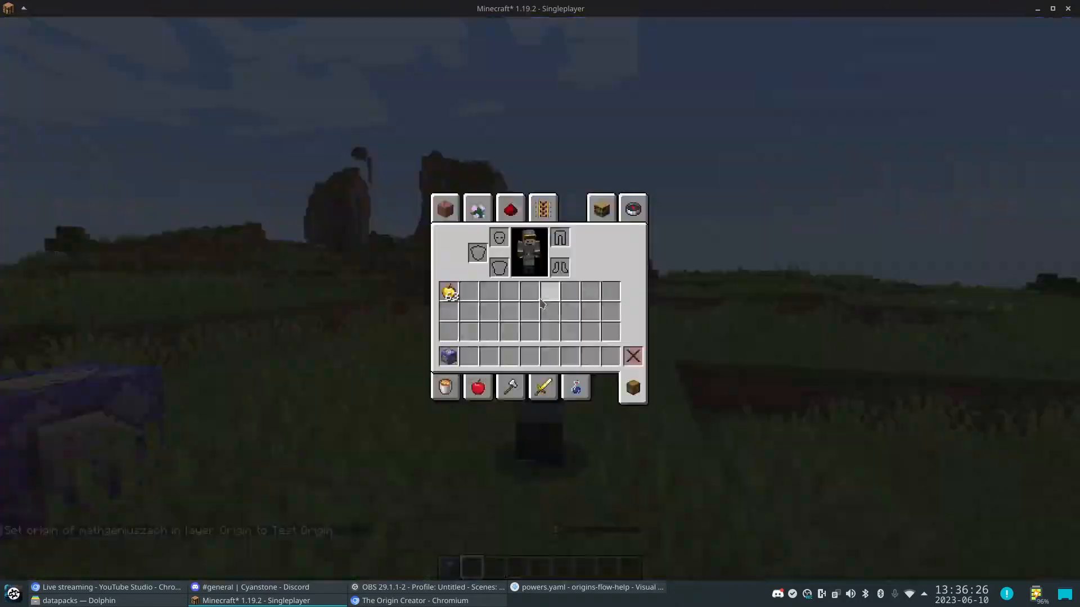
click(107, 587)
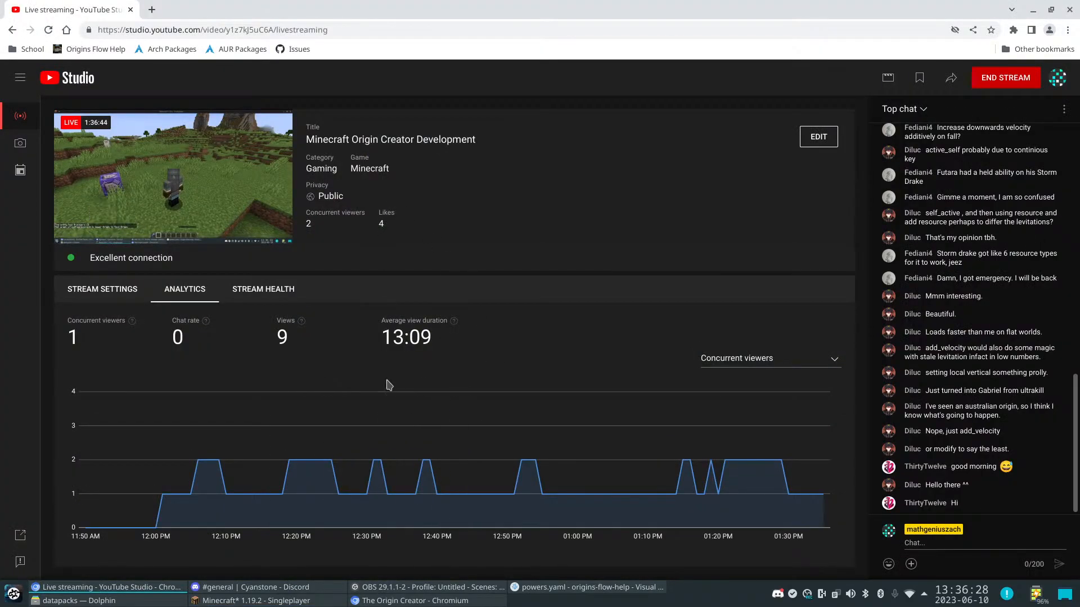
click(410, 601)
scroll(516, 275, up, 7)
scroll(514, 273, up, 5)
scroll(514, 273, down, 5)
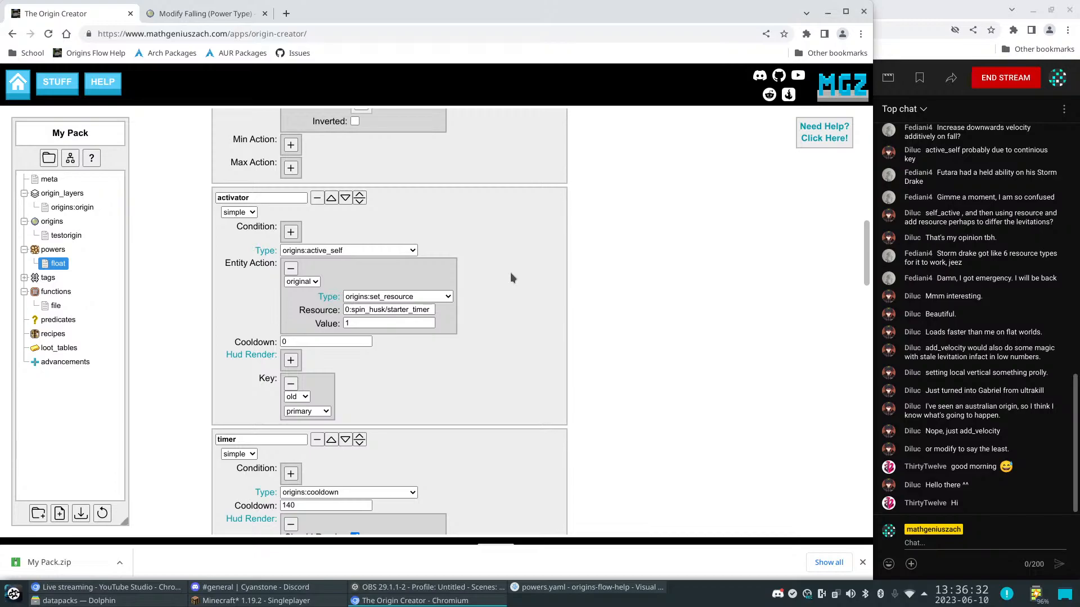
scroll(511, 272, up, 3)
scroll(511, 273, down, 5)
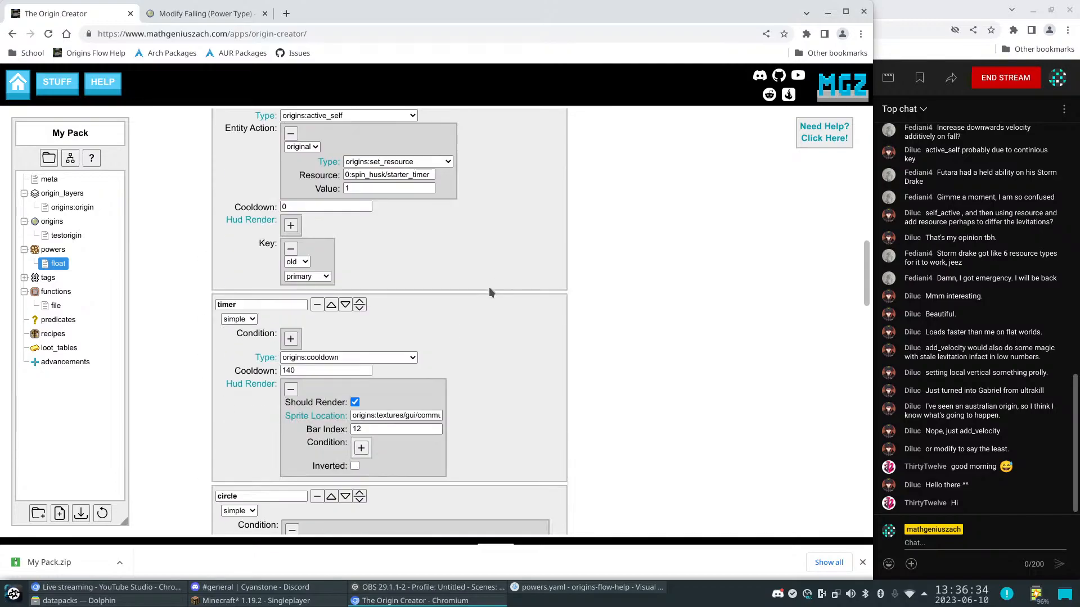
Reread the member's description of the spinning armor stand power in the Discord general channel, then return to The Origin Creator
click(252, 587)
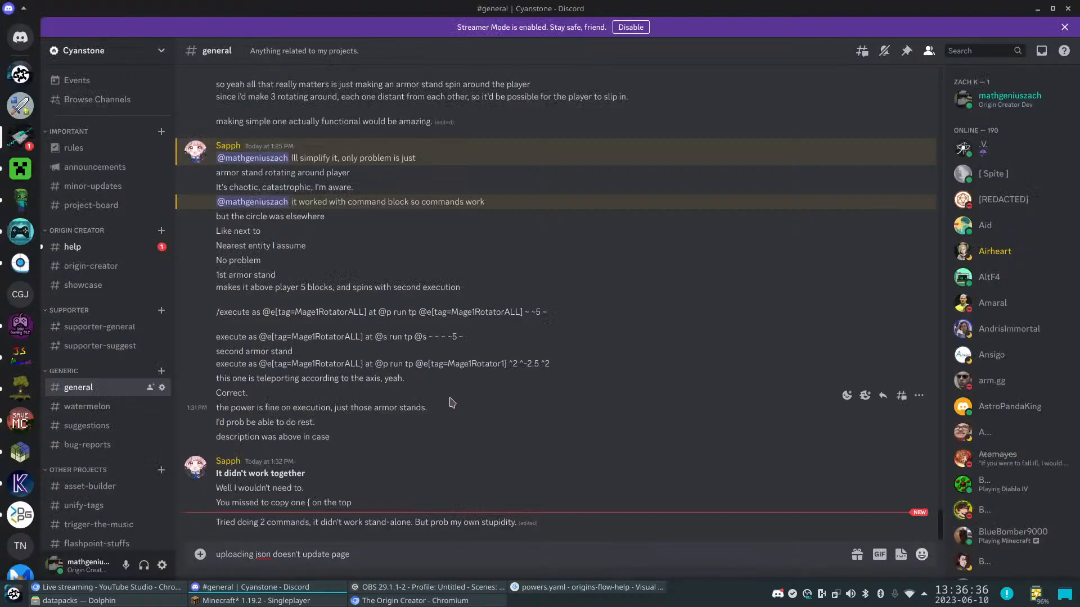
scroll(354, 427, up, 5)
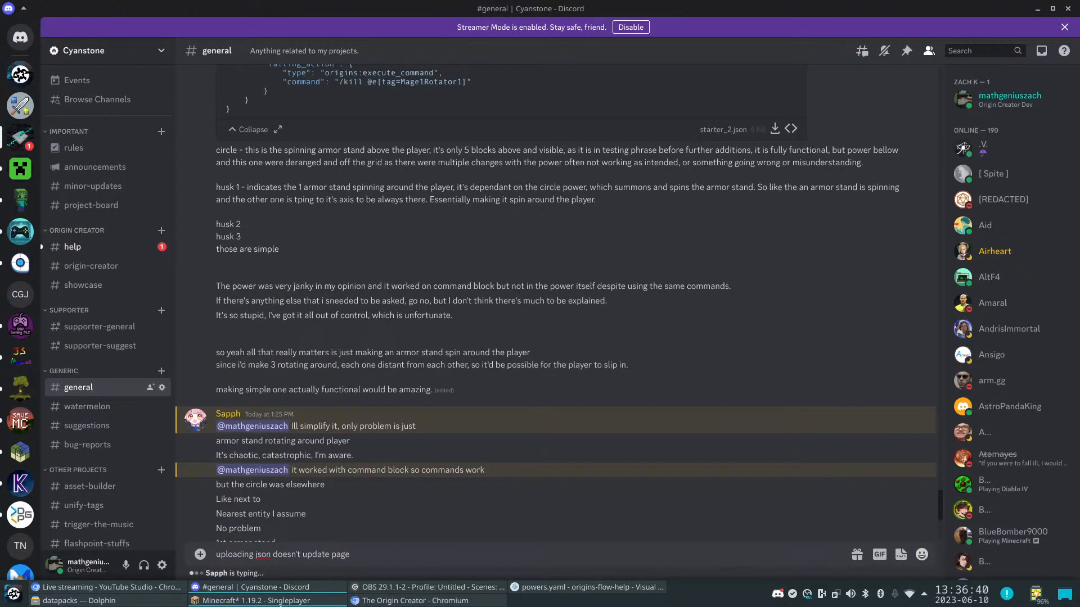
scroll(354, 427, down, 5)
click(414, 601)
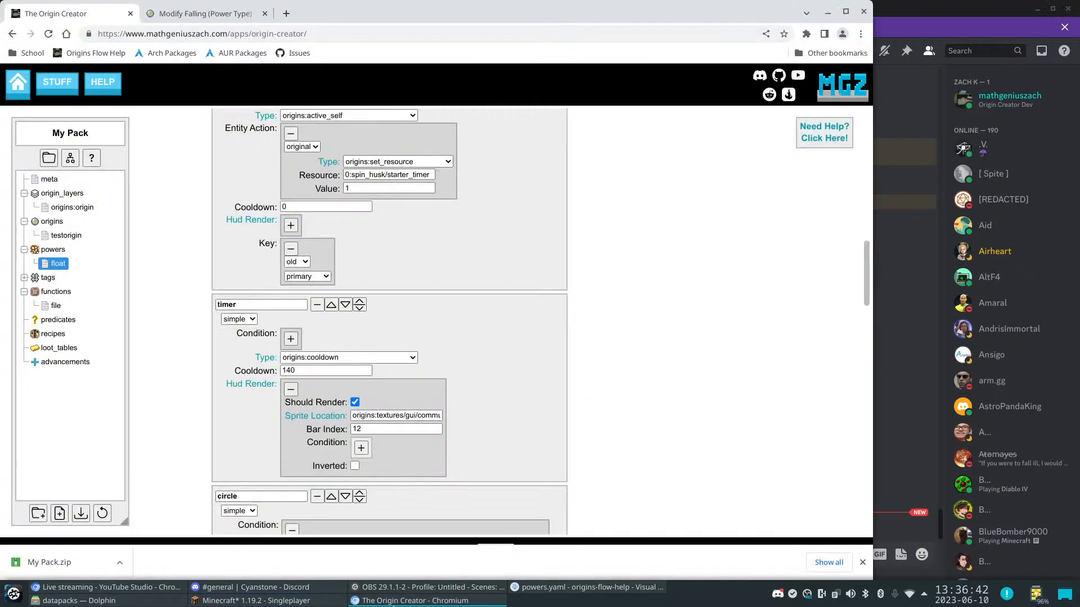
Return to Minecraft and check the video settings from the game options
click(255, 600)
key(Escape)
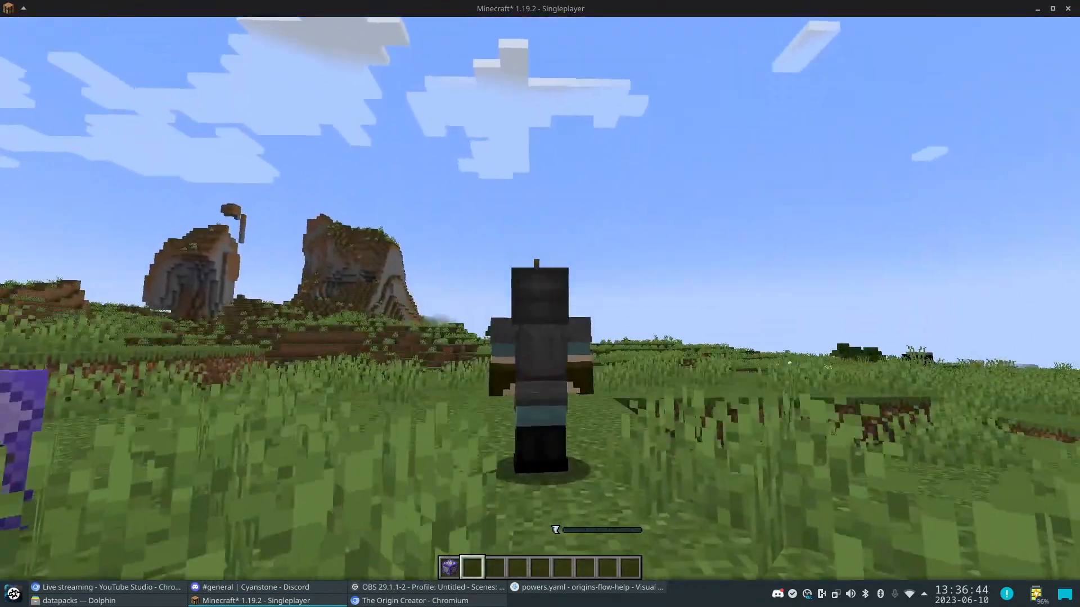
key(Escape)
click(495, 275)
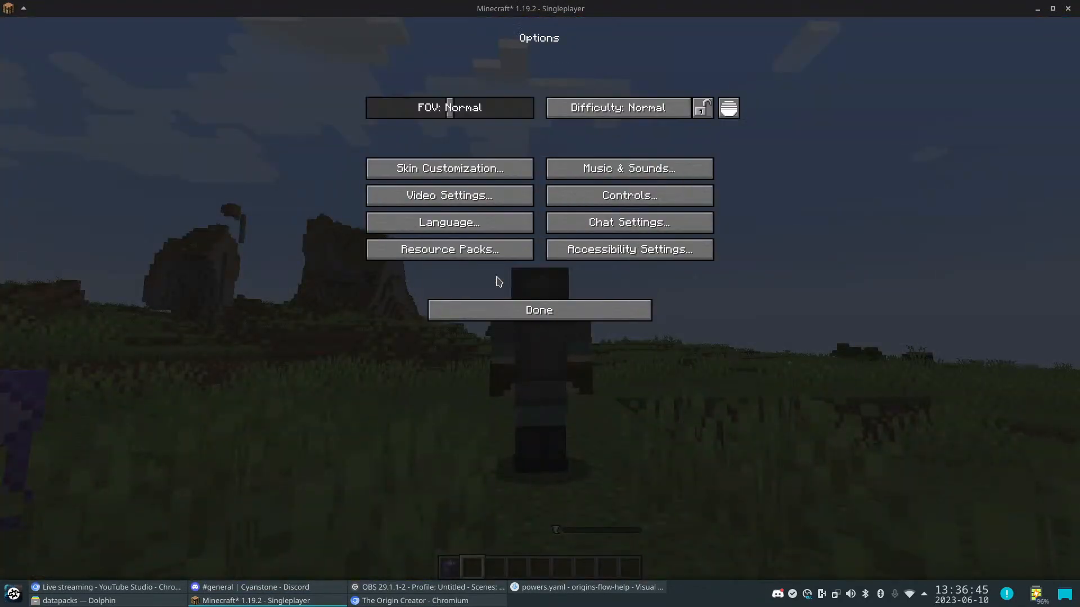
click(486, 196)
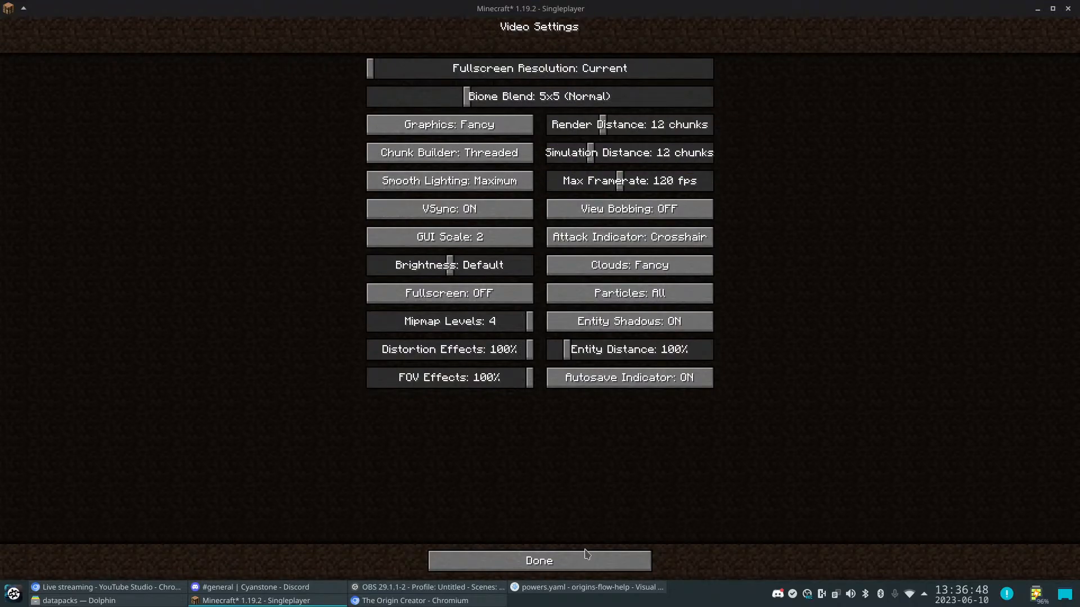
click(559, 561)
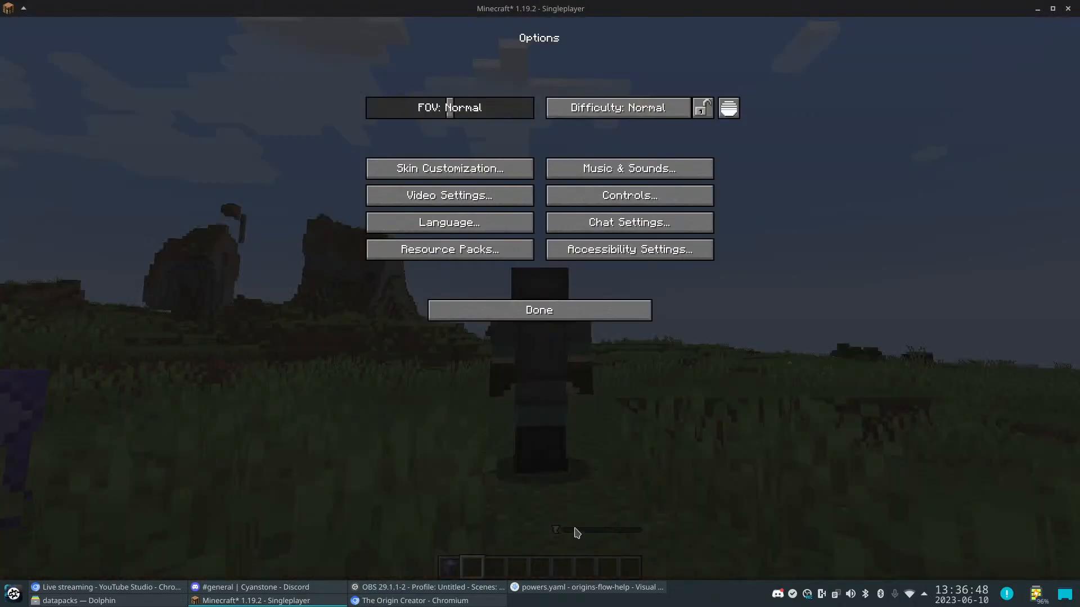
Look over the video settings once more, then leave the options and resume the game
click(474, 198)
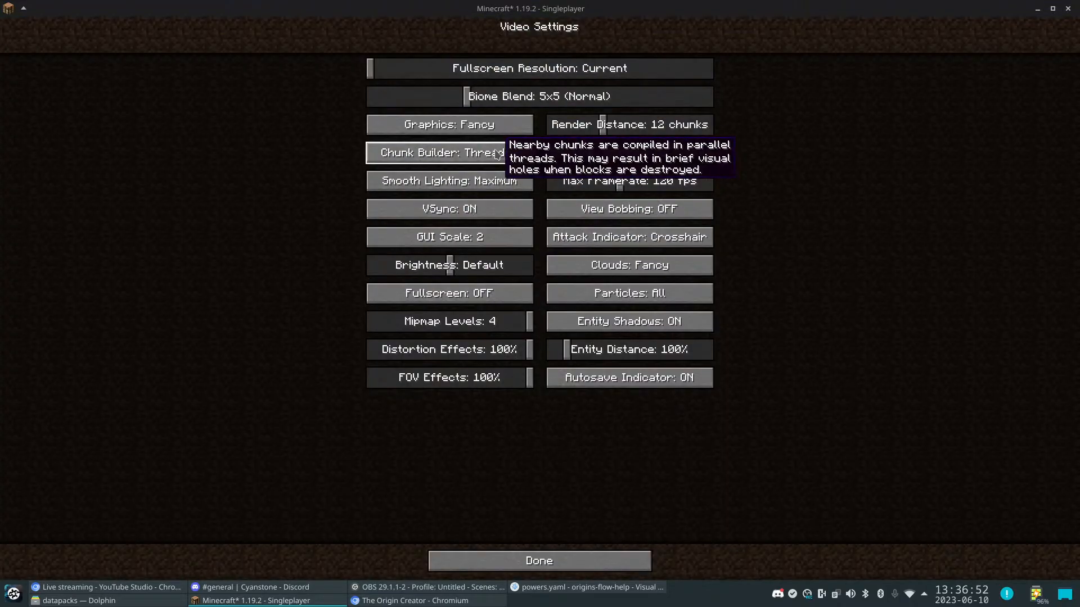
click(511, 558)
click(550, 311)
click(540, 164)
Check the Discord general channel for new messages, then return to the game world
key(e)
click(234, 587)
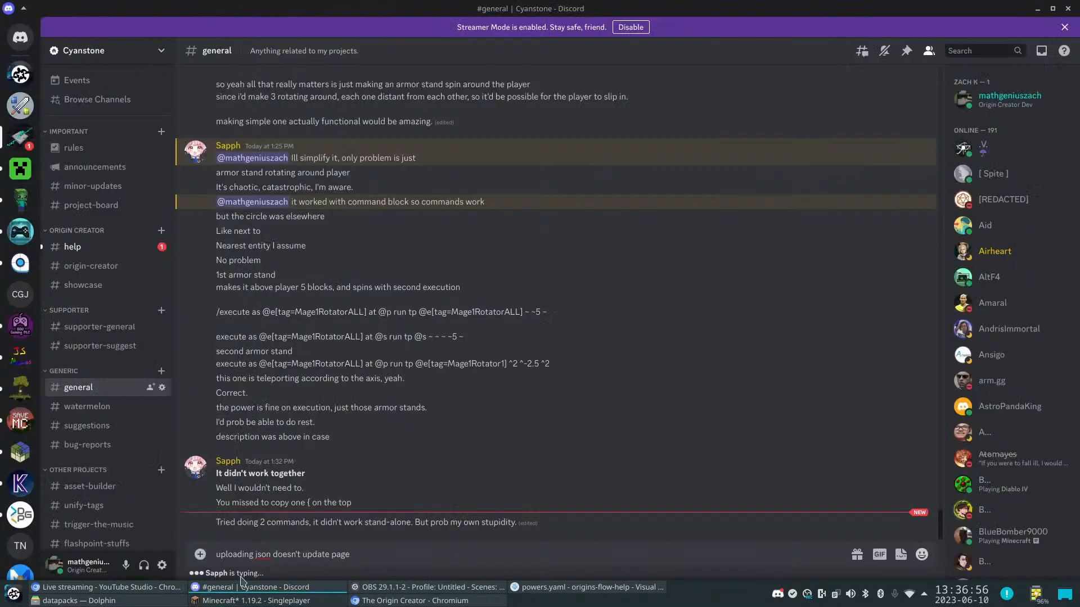
click(251, 601)
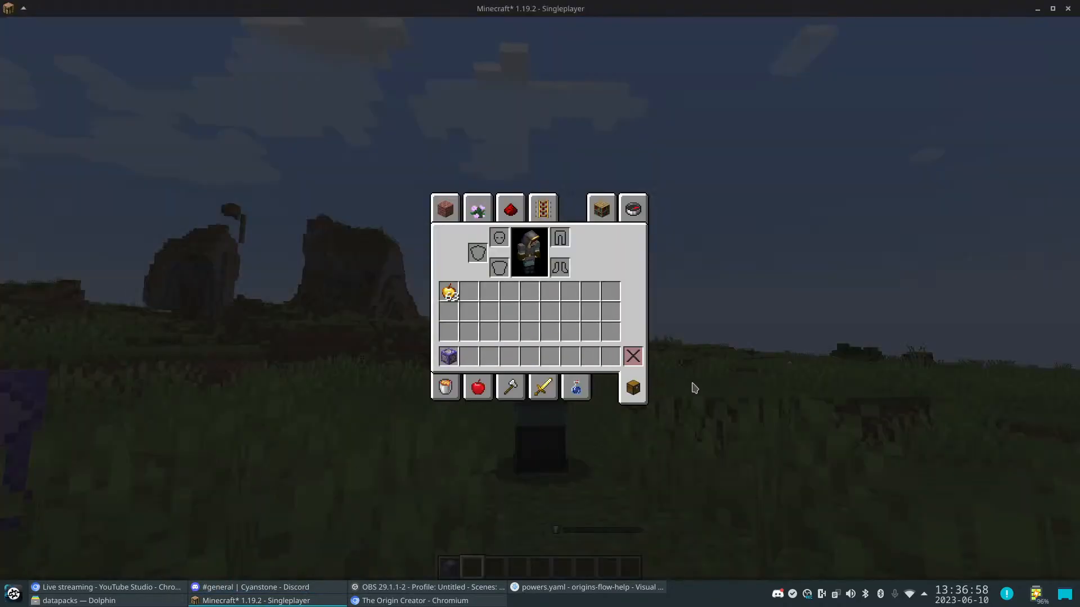
key(e)
Inspect the area with the debug overlay and a brief switch to Spectator Mode, then return to Creative Mode
key(slash)
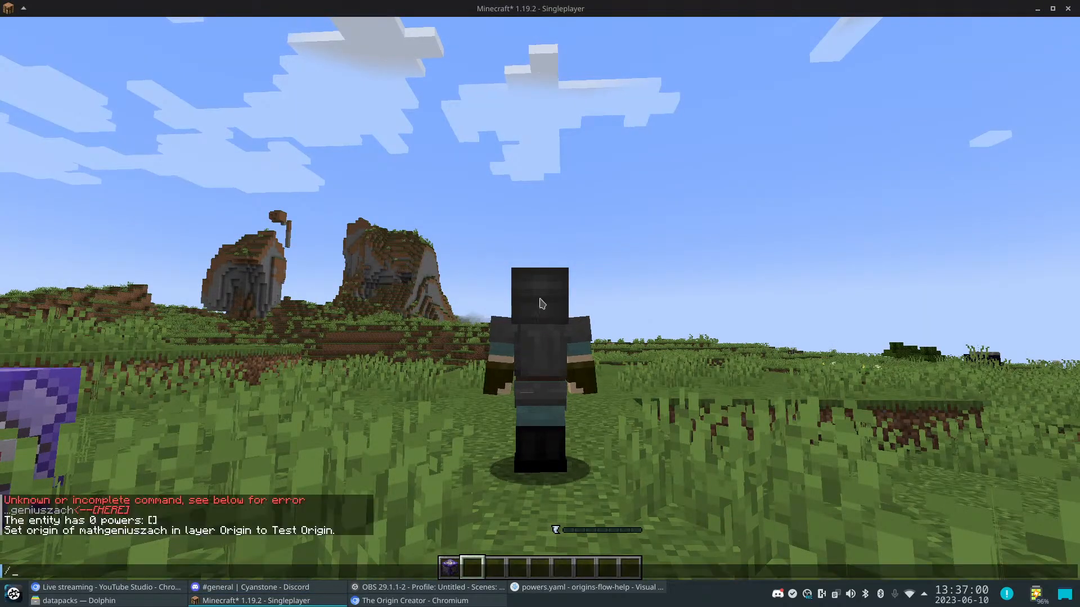
key(Escape)
key(F3)
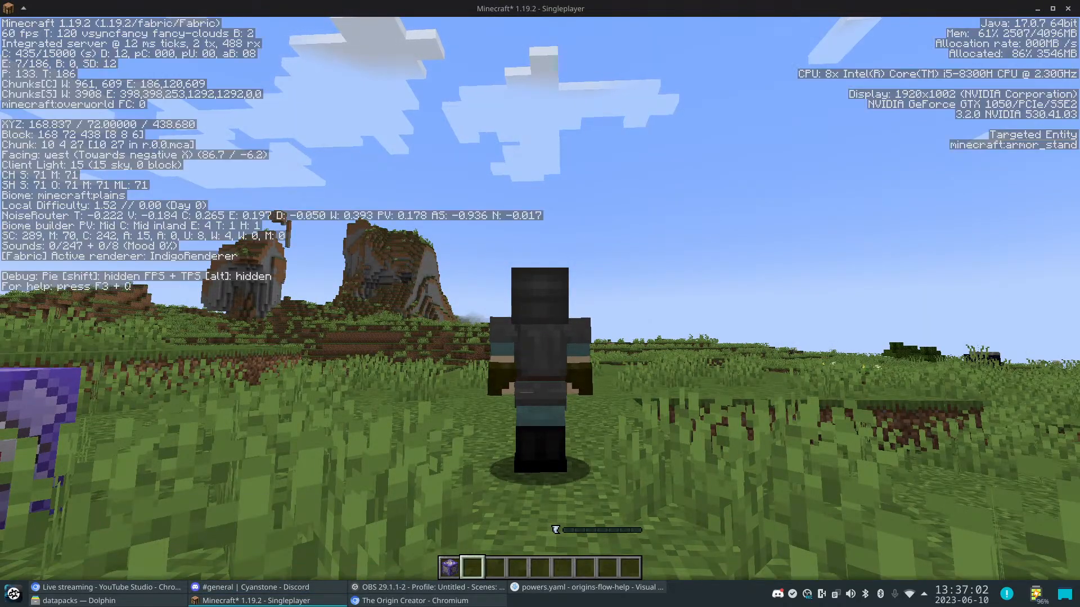
key(F3)
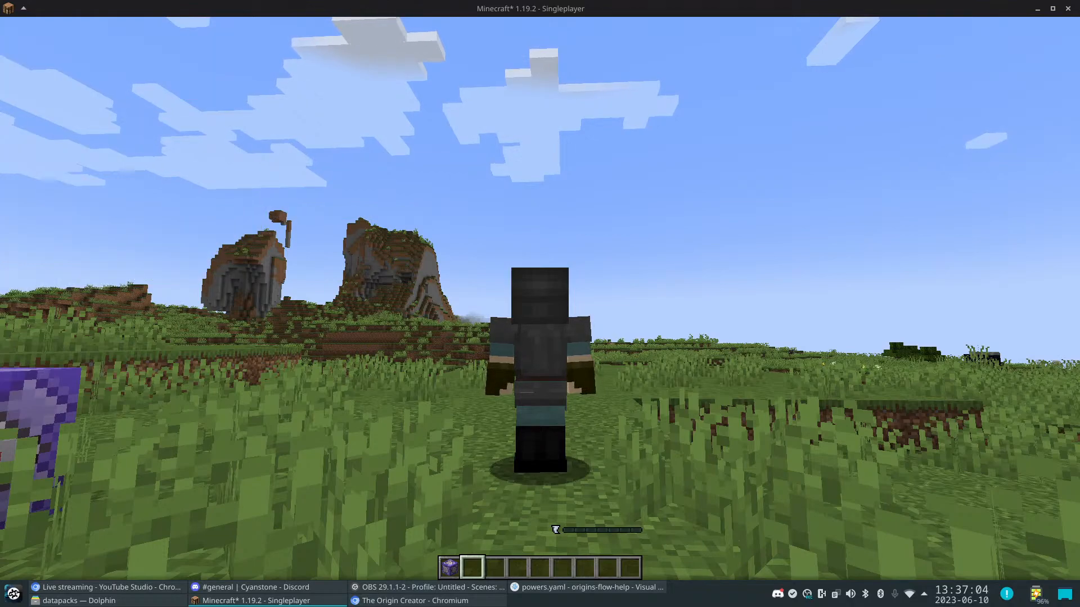
key(F3+n)
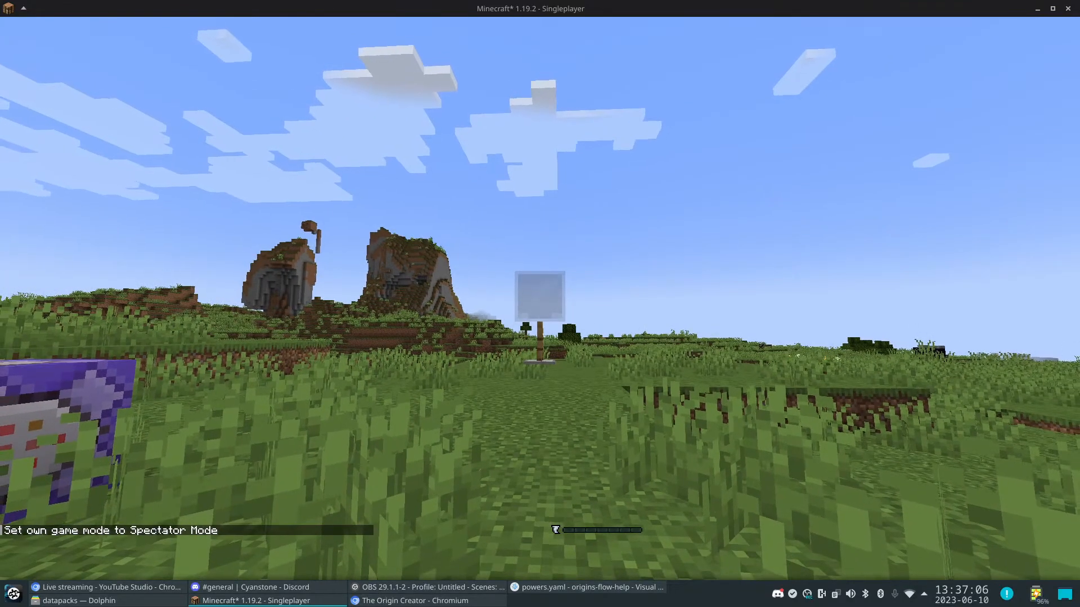
key(F3+n)
Check Discord and the live stream chat, then examine the rotation commands of the float power in The Origin Creator
key(e)
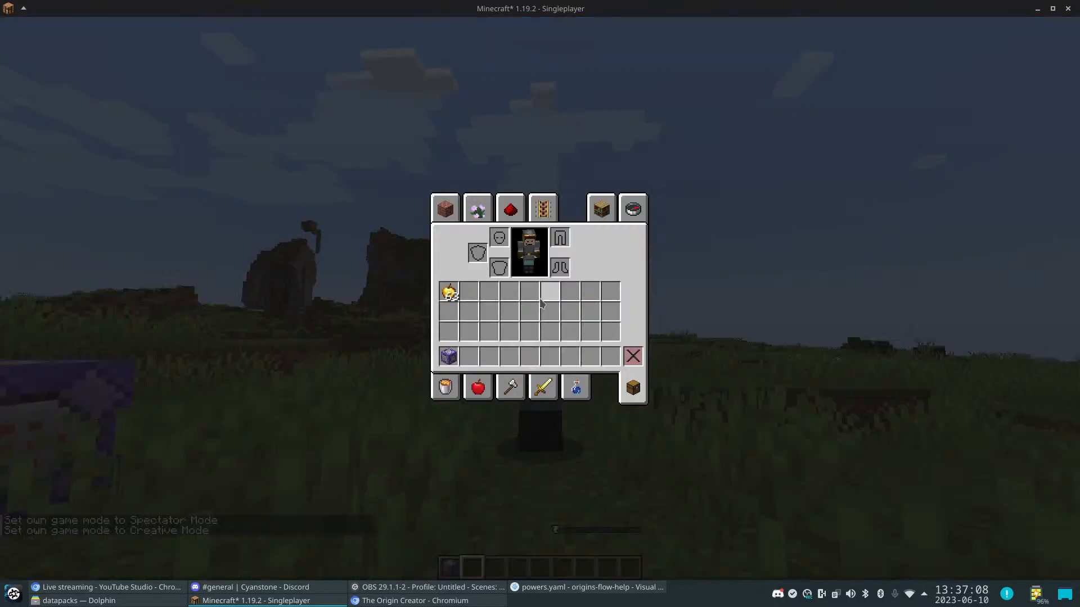
click(194, 588)
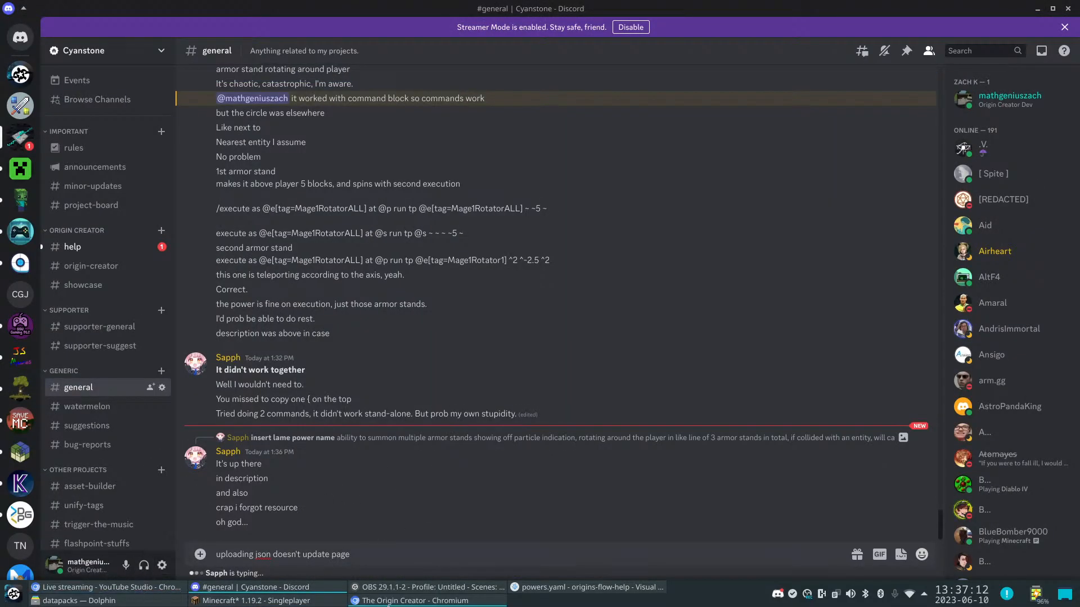
click(138, 588)
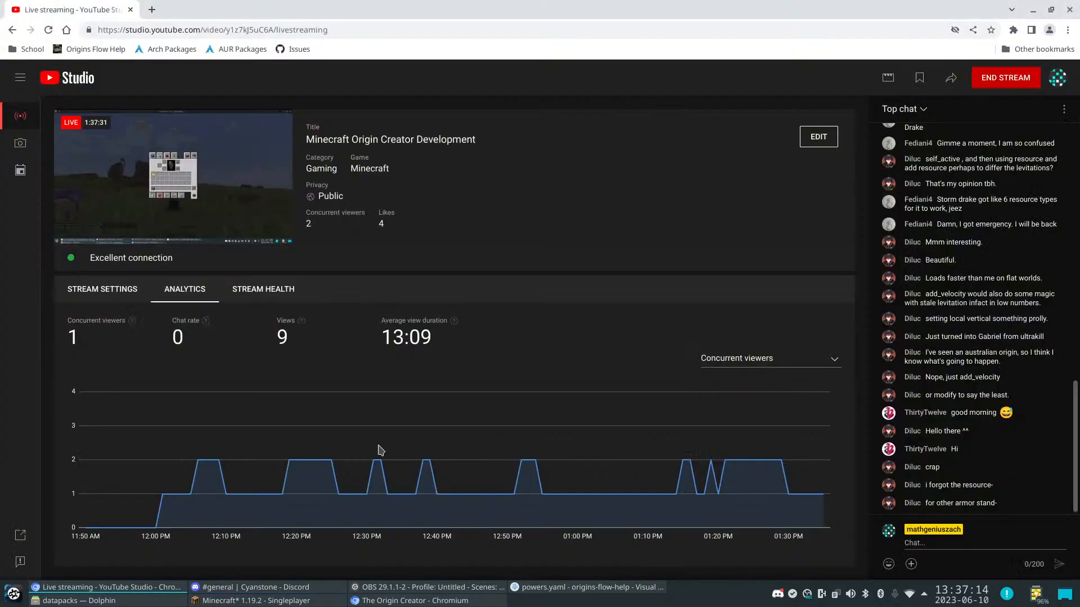
click(409, 598)
mouse_move(647, 21)
mouse_down()
mouse_move(638, 429)
mouse_move(682, 121)
mouse_move(646, 12)
mouse_up()
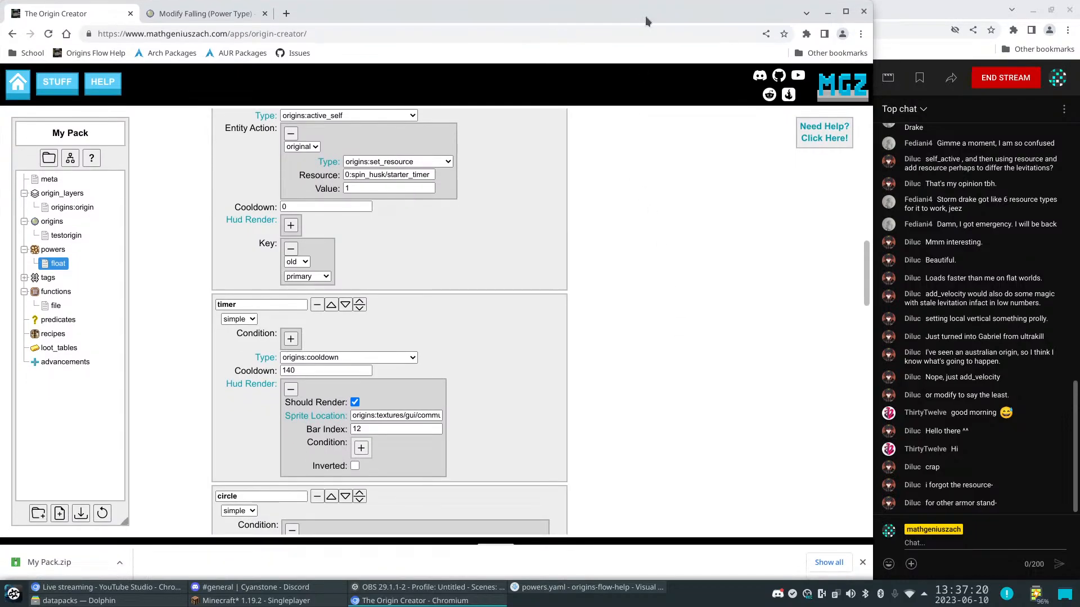
scroll(644, 337, down, 14)
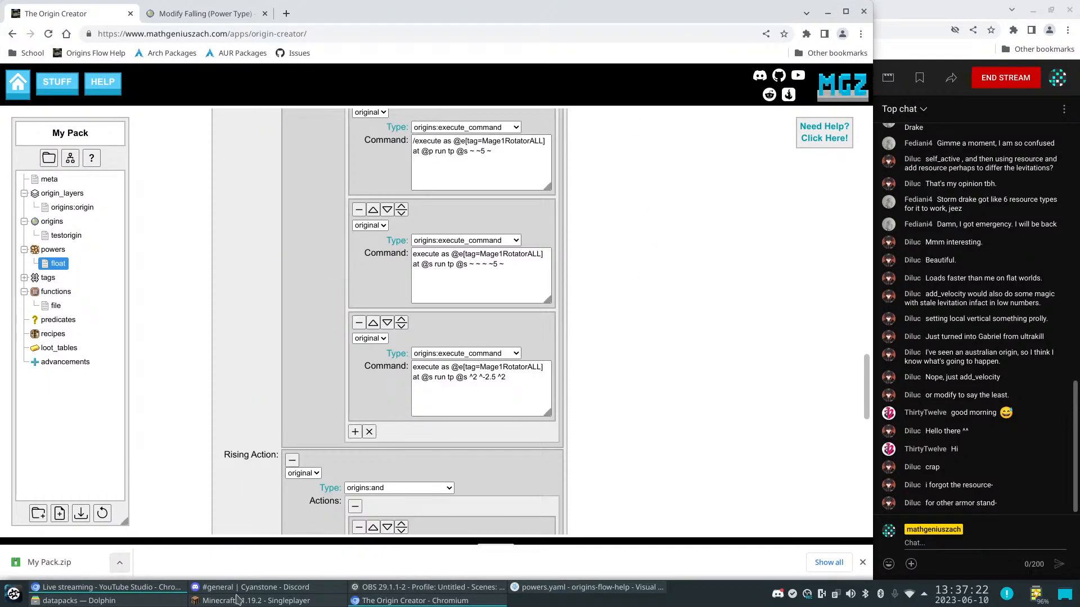
Read the member's newest messages in the Discord general channel, then return to Minecraft
click(256, 588)
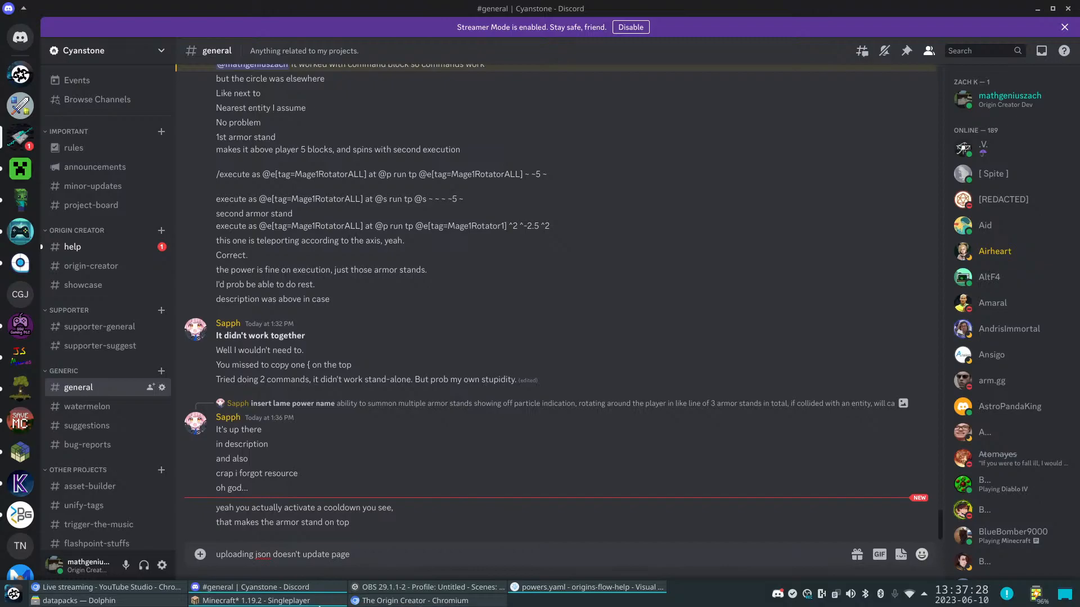
click(319, 606)
key(e)
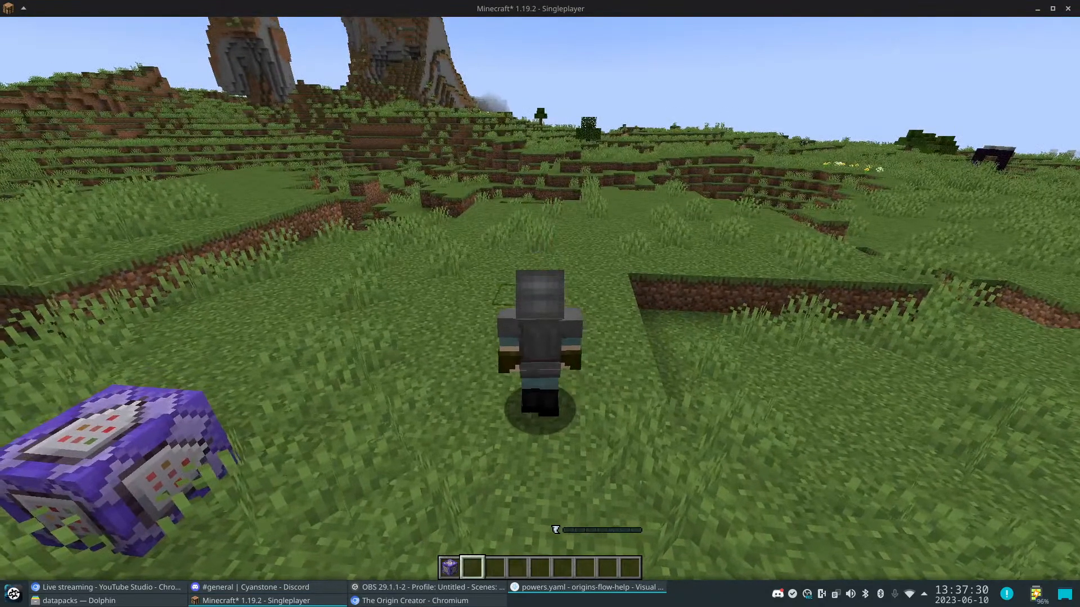
Switch to first-person view, break the command block and dig up the ground around the buried armor stand
key(F5)
key(F5)
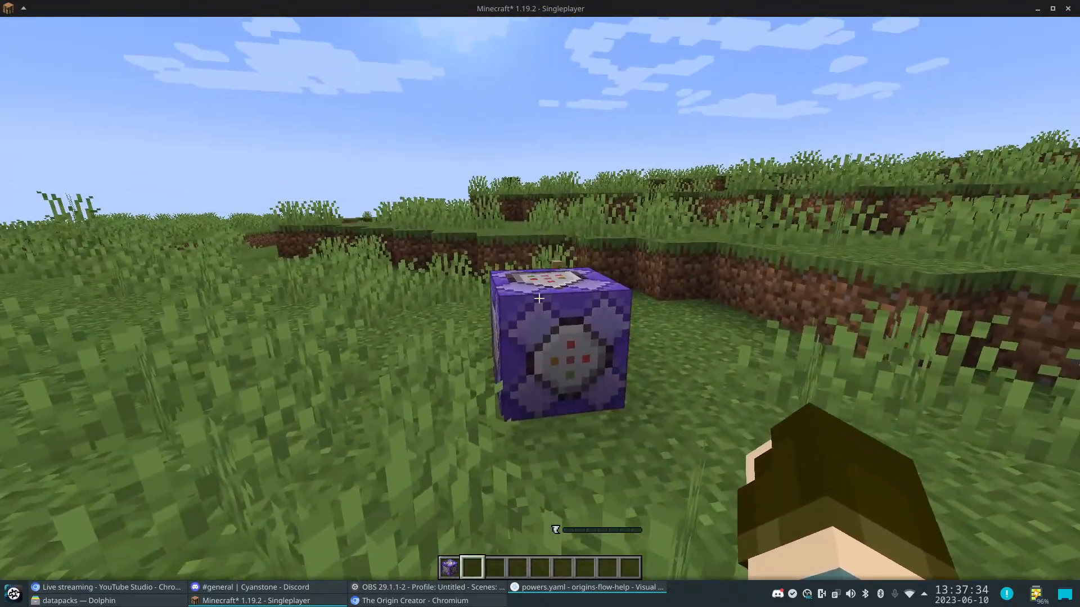
click(539, 298)
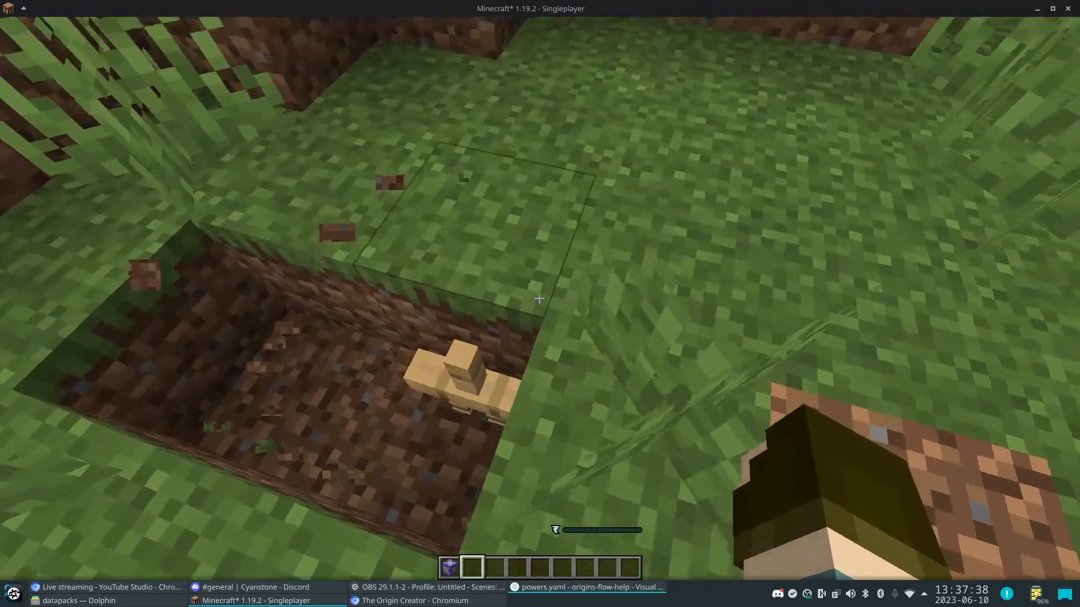
Fill the hole over the armor stand with a grass block at 172 71 442 using the /setblock command
middle_click(539, 298)
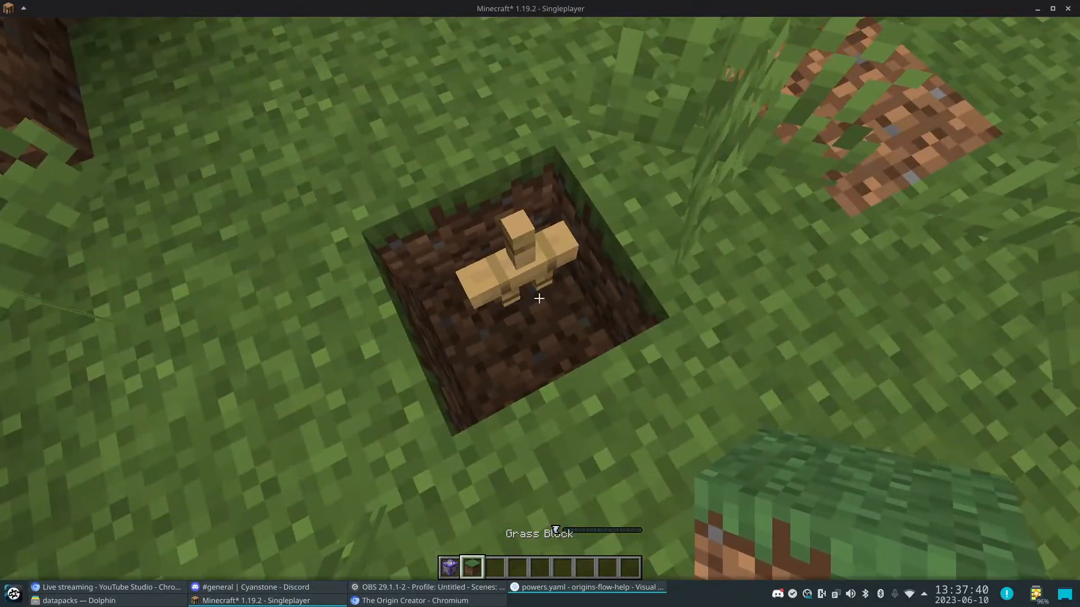
key(w)
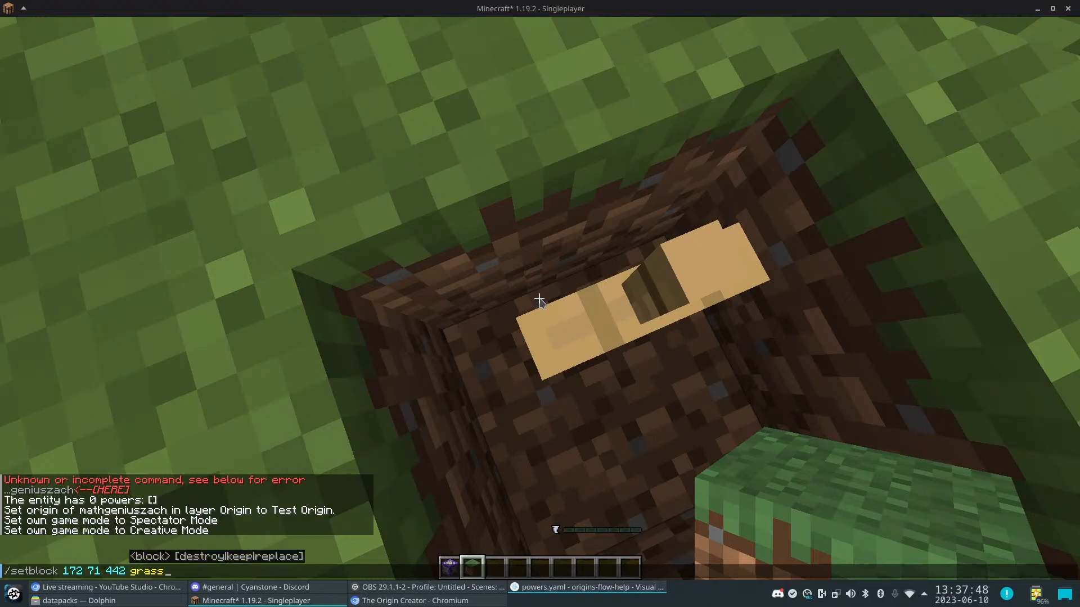
text(k)
key(Return)
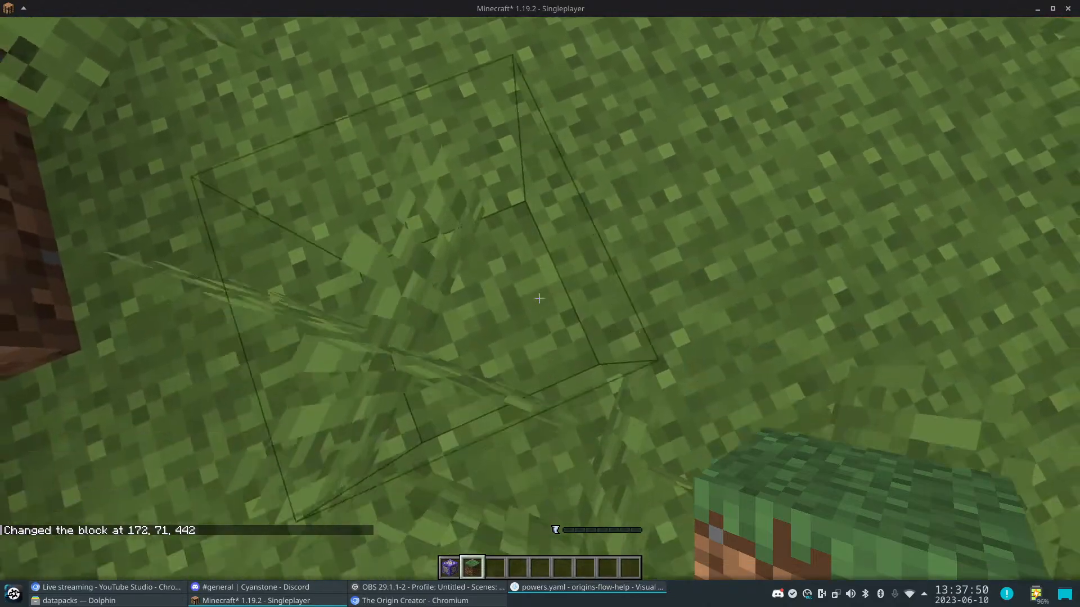
Clear all items from the creative inventory
scroll(540, 303, down, 1)
key(e)
shift+click(633, 357)
key(e)
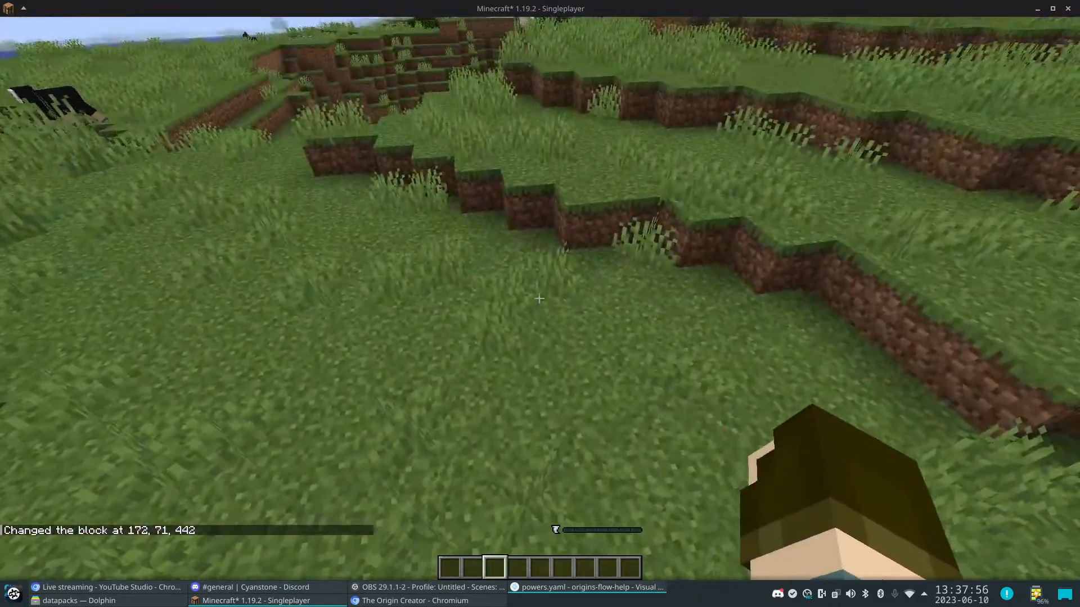
Read the member's follow-up about the missing resource in Discord, then check the live stream chat
key(e)
click(219, 591)
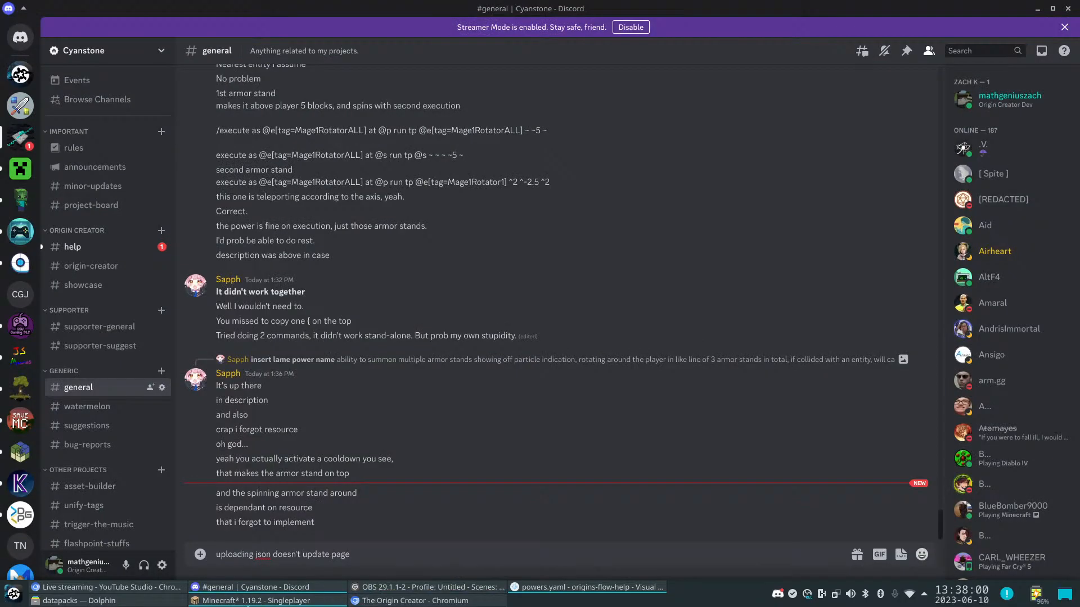
click(256, 600)
key(e)
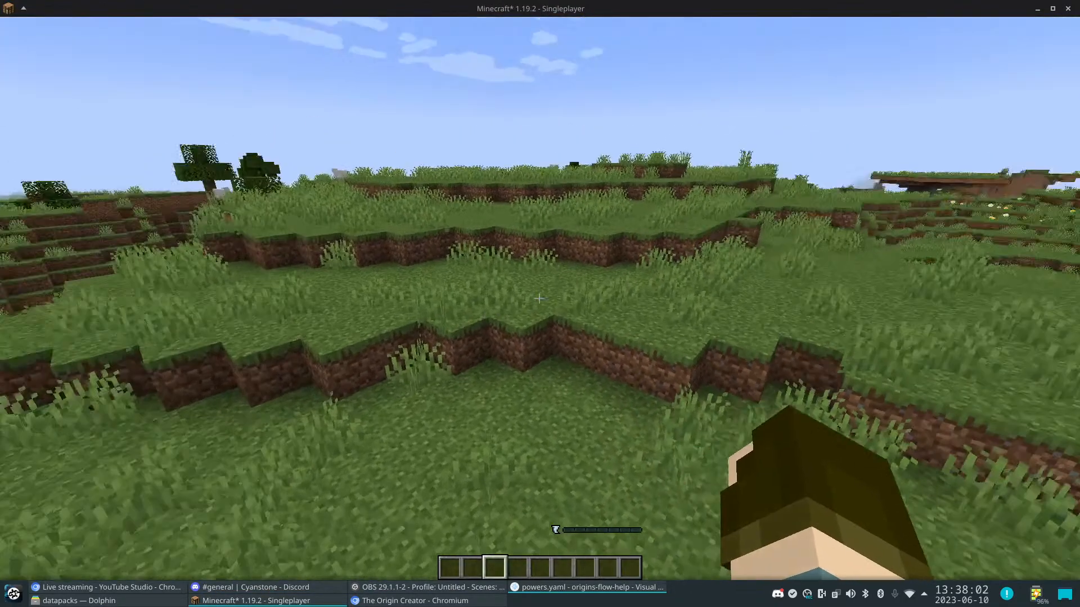
key(e)
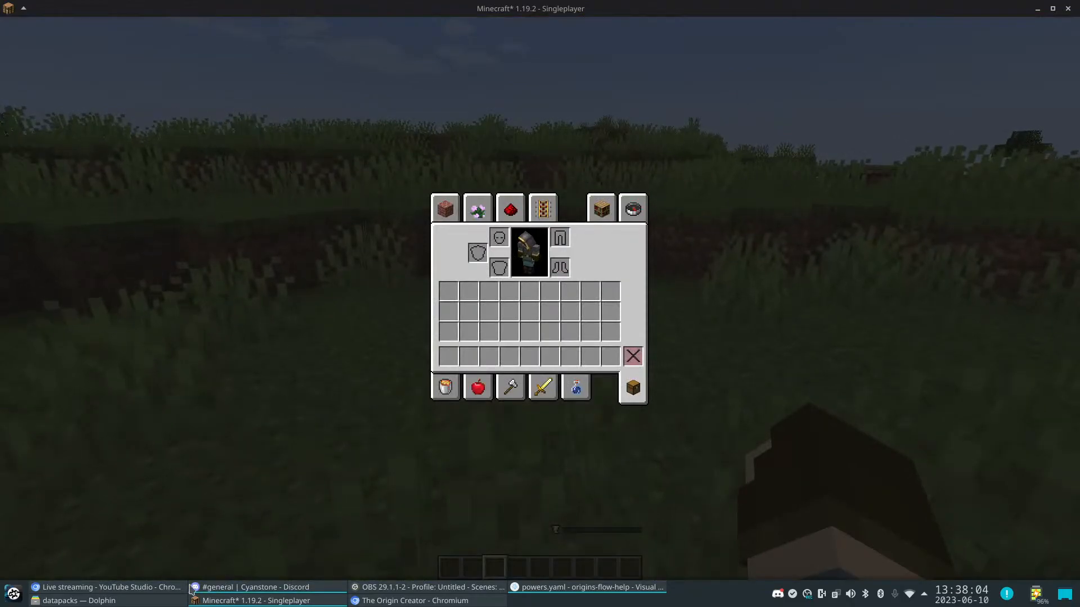
click(166, 588)
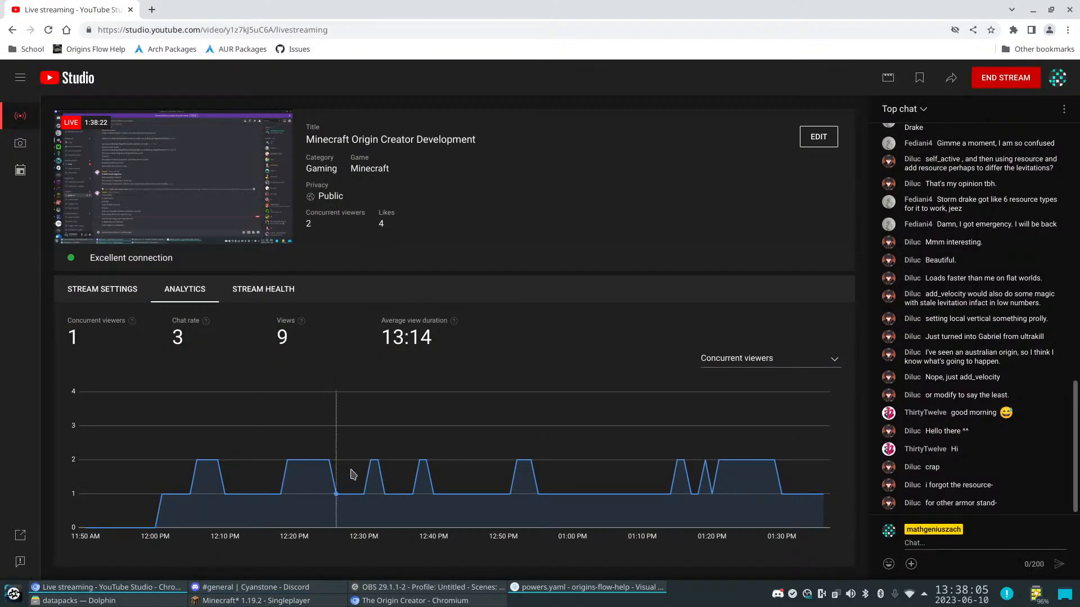
Switch to The Origin Creator and examine the timer, circle and husk1 sections of the float power
click(415, 601)
scroll(567, 353, up, 10)
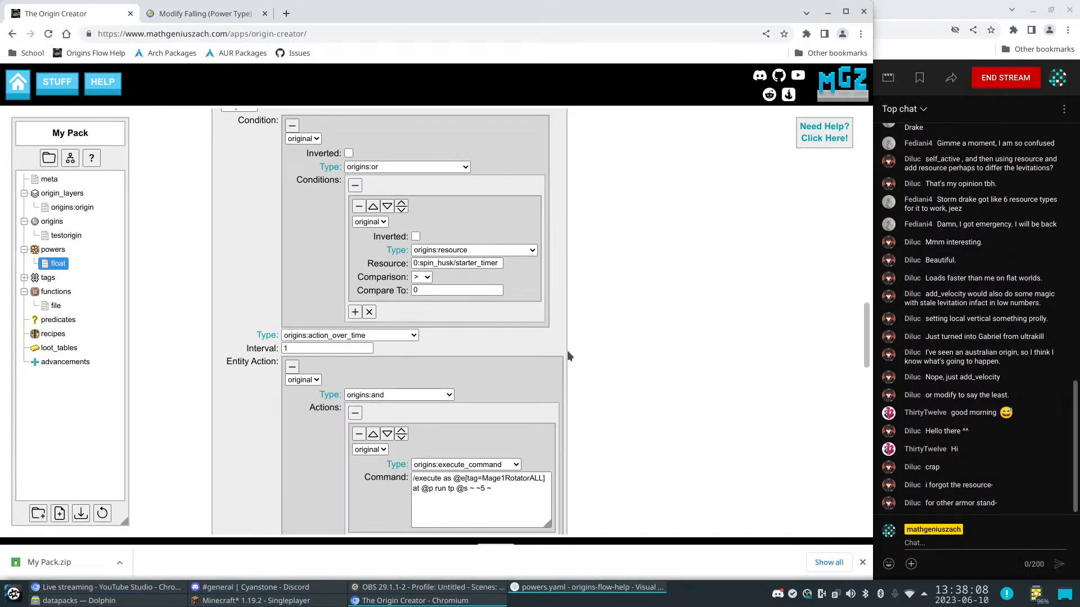
scroll(568, 355, down, 4)
scroll(568, 356, down, 10)
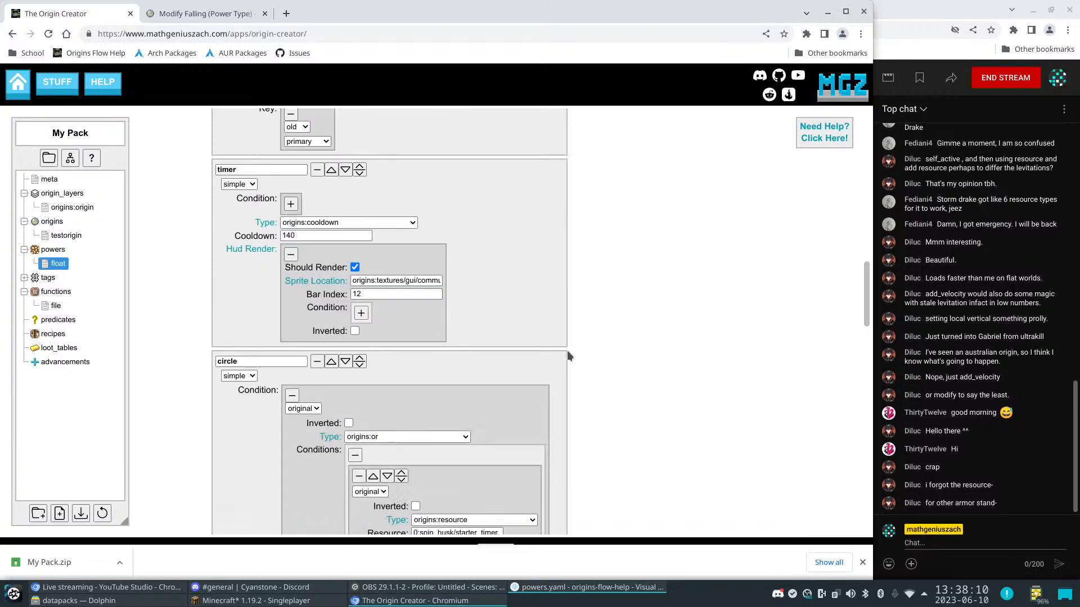
scroll(568, 353, down, 4)
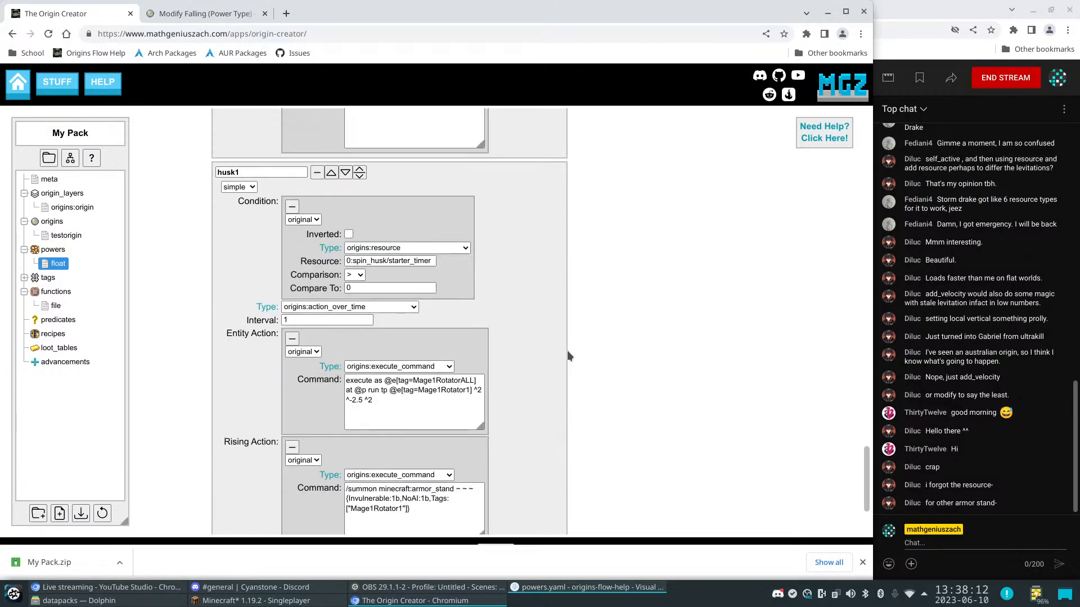
scroll(567, 352, down, 2)
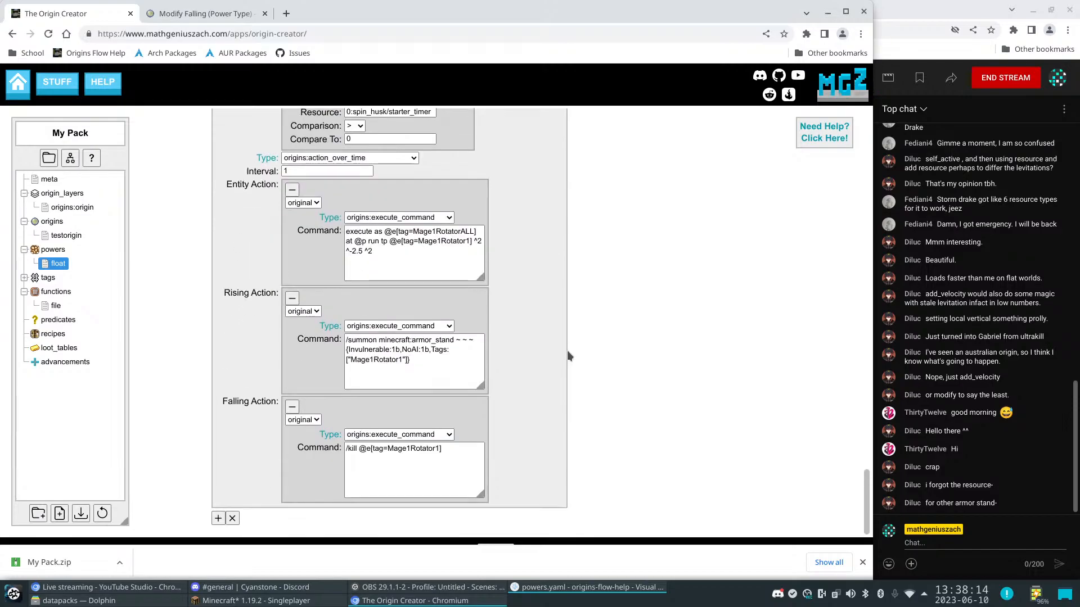
scroll(420, 355, up, 4)
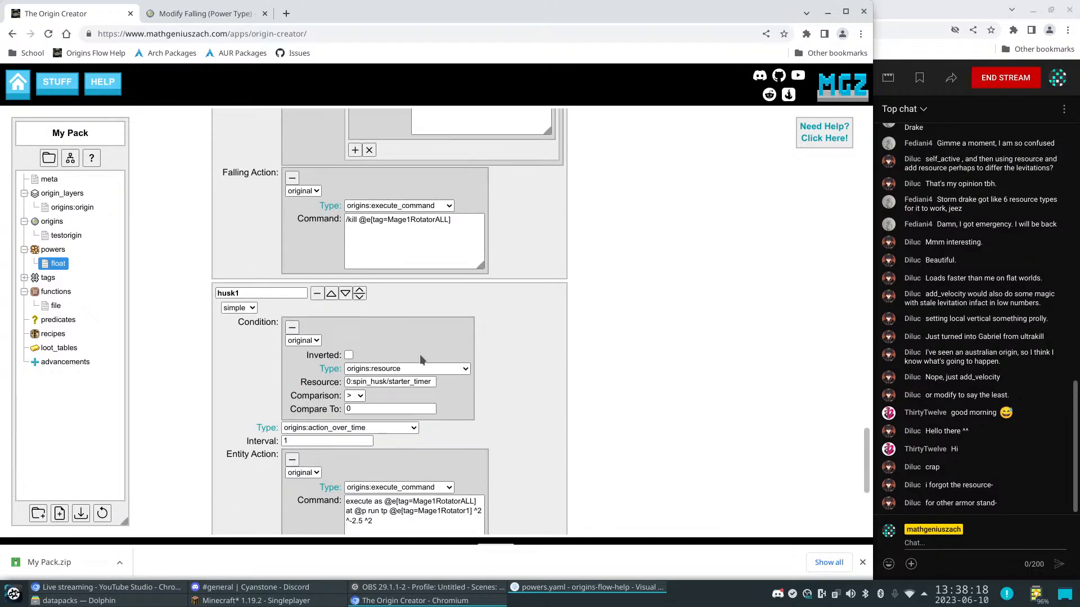
scroll(419, 354, down, 2)
scroll(419, 354, up, 1)
Remove the origins:resource condition from the husk1 section of the float power
click(444, 302)
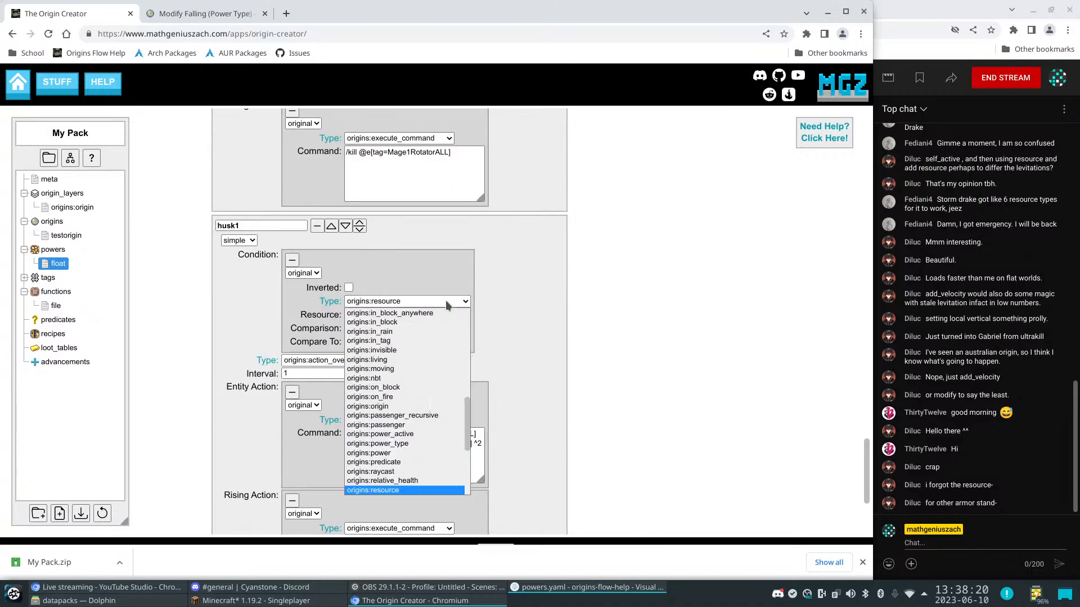
click(639, 331)
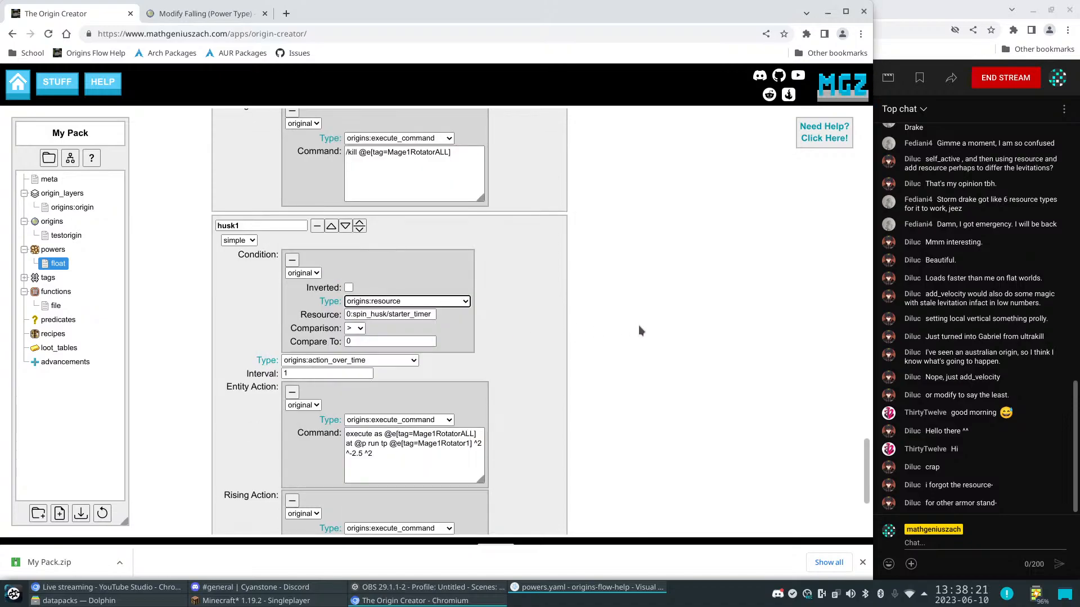
click(293, 261)
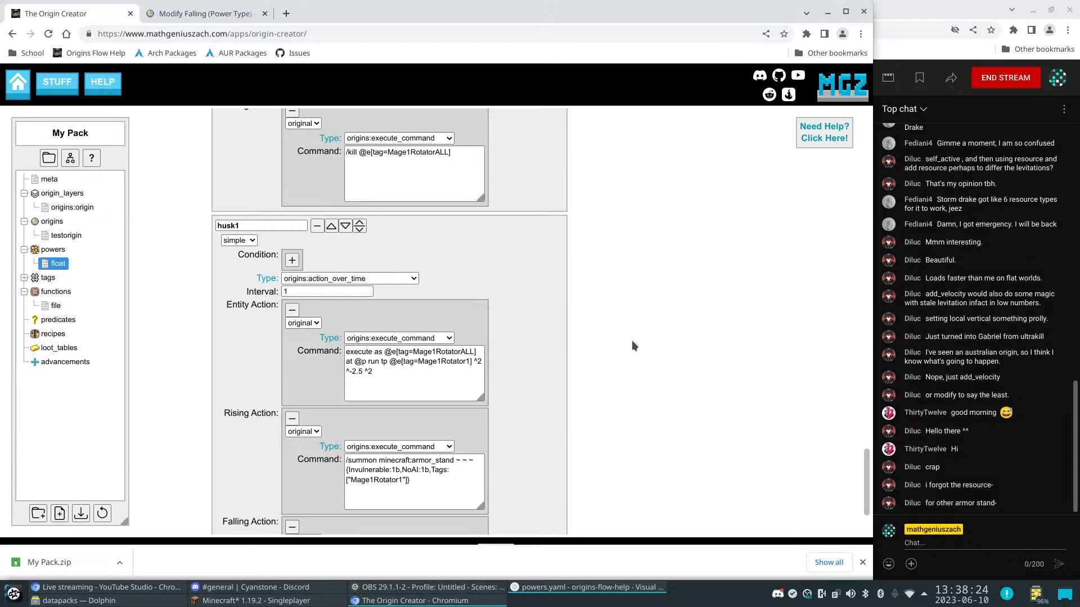
Examine the entity, rising and falling action commands of the husk1 section
scroll(632, 342, down, 1)
scroll(633, 341, down, 1)
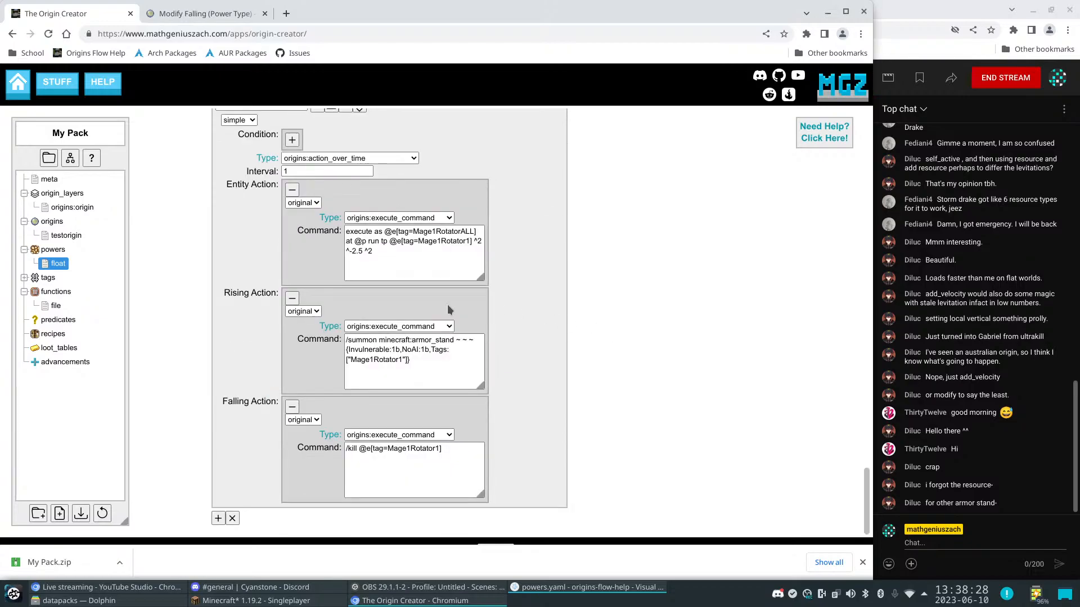
drag(449, 356, 313, 322)
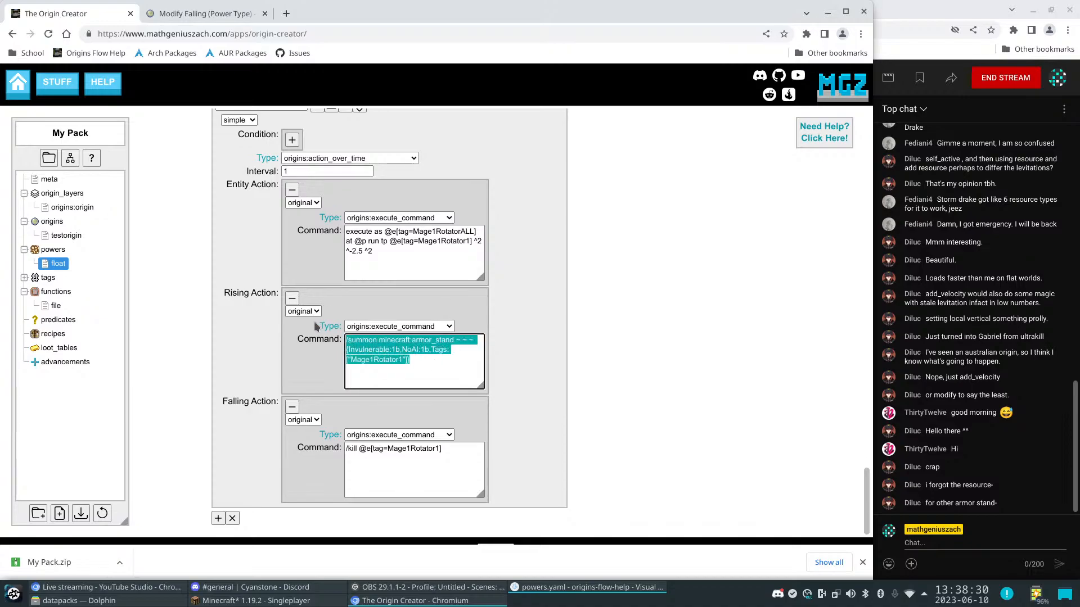
click(622, 278)
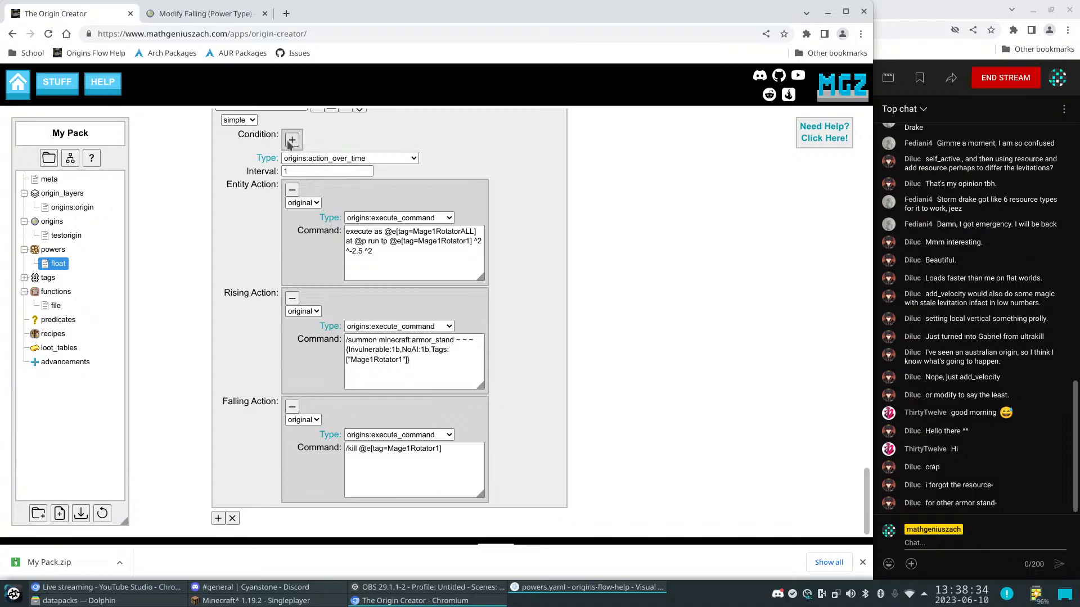
Copy the armor stand summon command from the rising action of the husk1 section
mouse_move(366, 602)
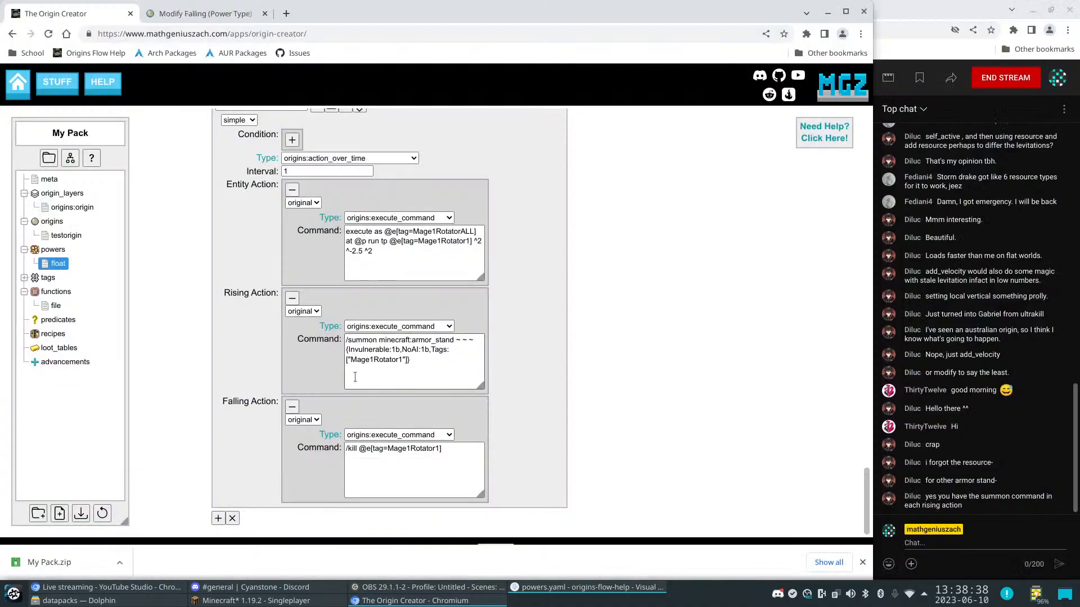
drag(420, 359, 344, 327)
right_click(375, 353)
click(405, 374)
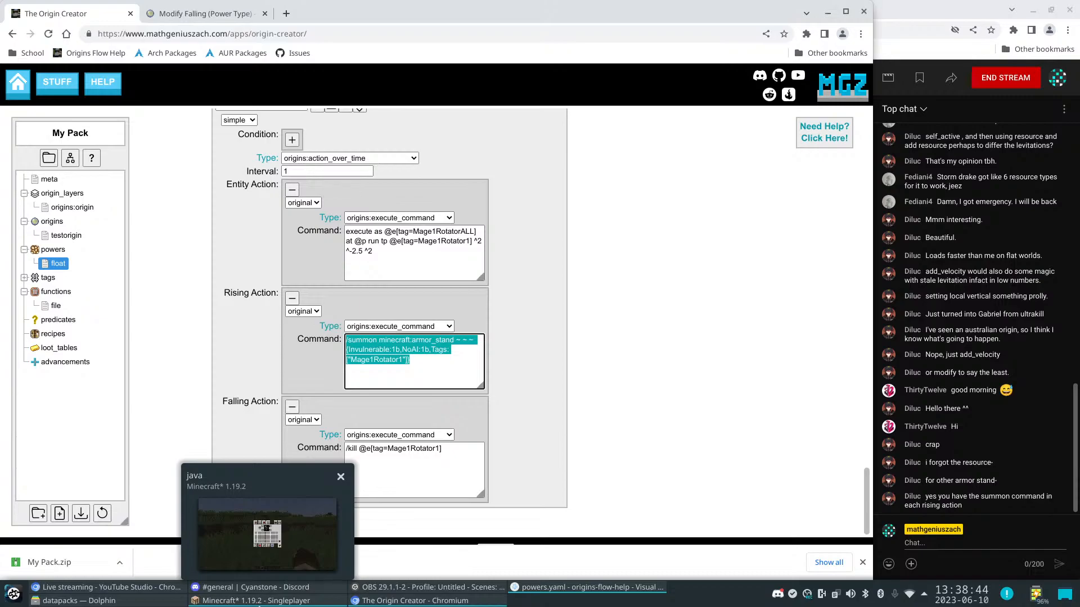
Switch to Minecraft, run the copied summon command twice in chat and view the armor stands in third person
click(259, 605)
key(Escape)
key(t)
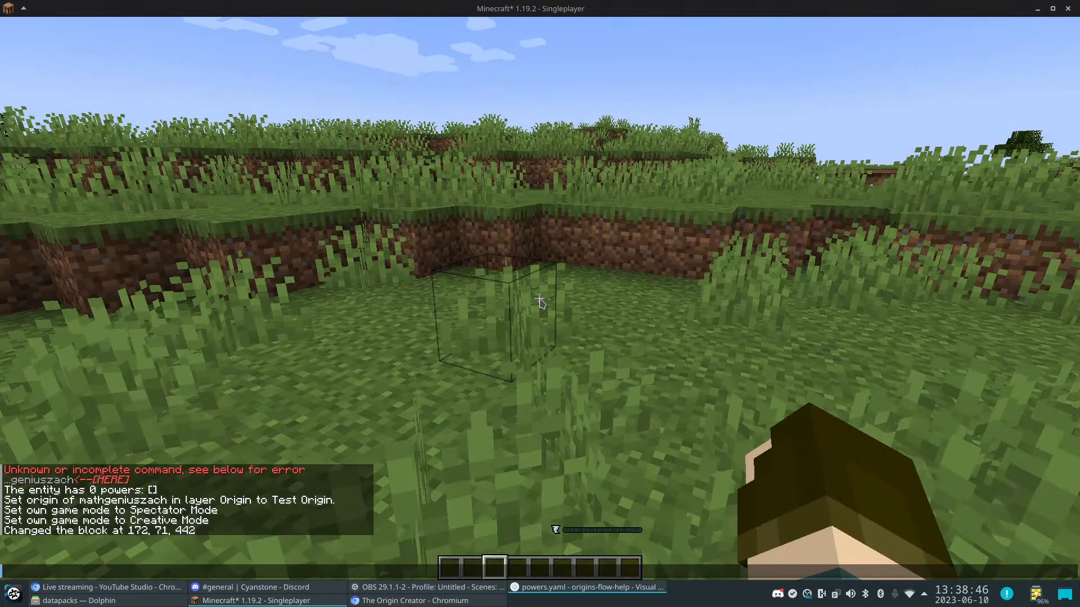
key(ctrl+v)
key(Return)
key(t)
key(Up)
key(Return)
key(F5)
key(w)
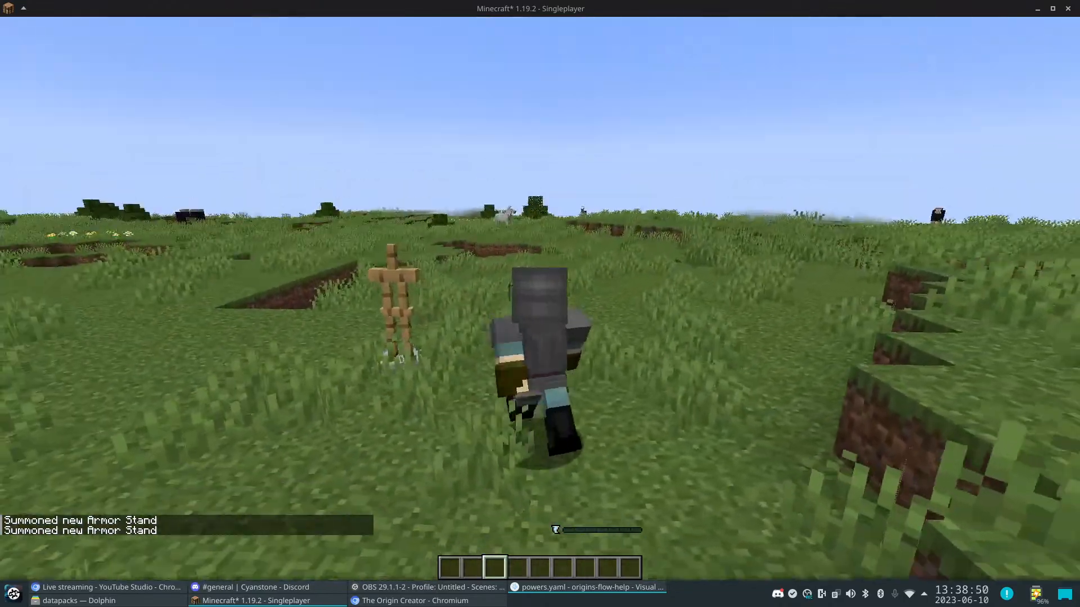
key(Escape)
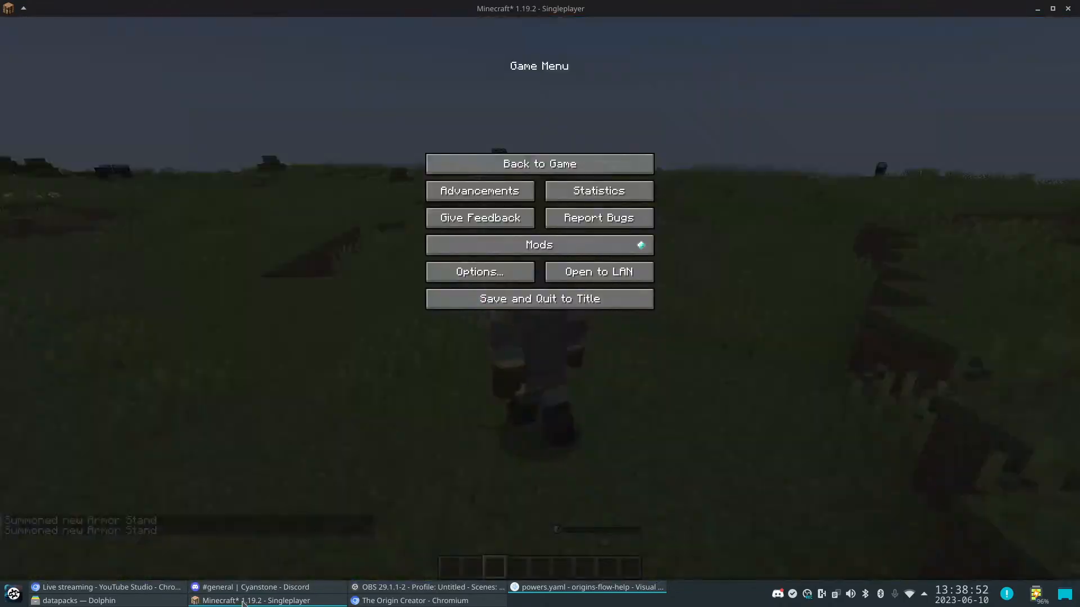
Switch back to The Origin Creator and add an origins:and condition to the husk1 section
click(413, 601)
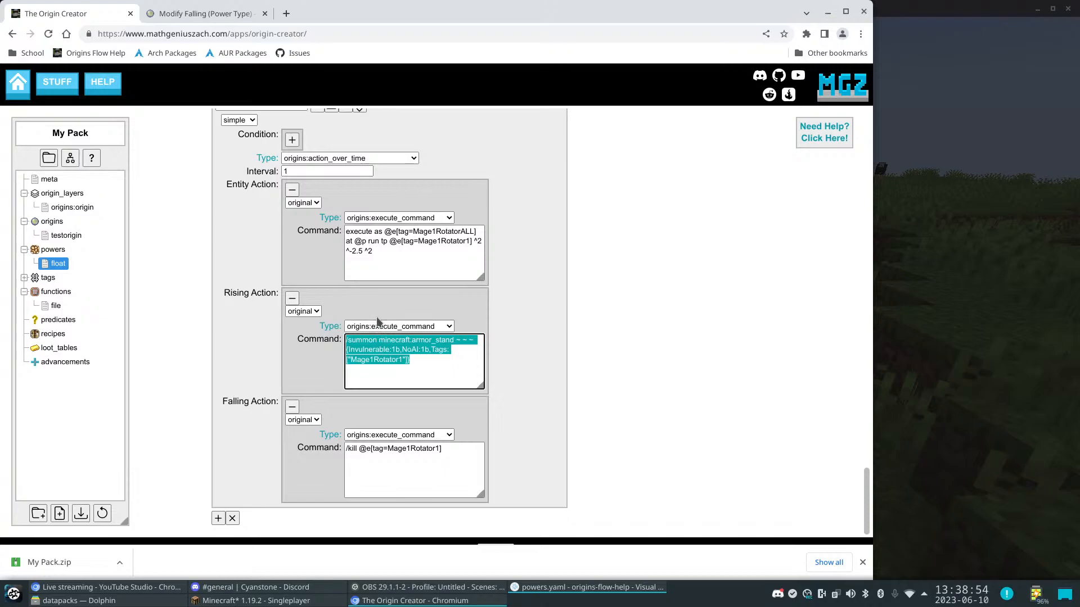
click(292, 139)
click(386, 183)
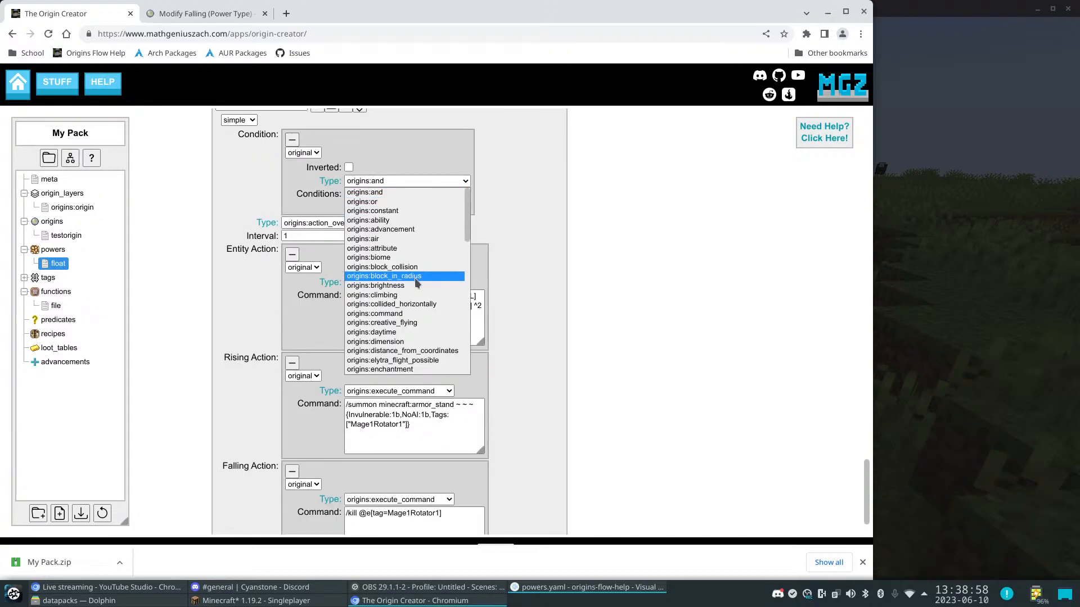
scroll(422, 275, down, 5)
scroll(416, 281, down, 6)
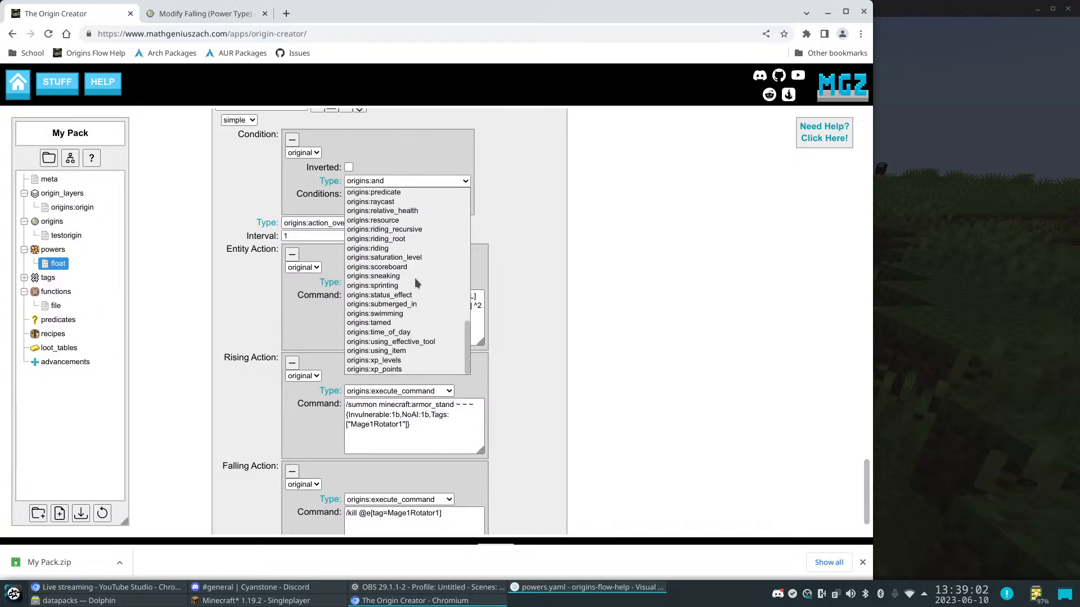
click(622, 302)
click(395, 365)
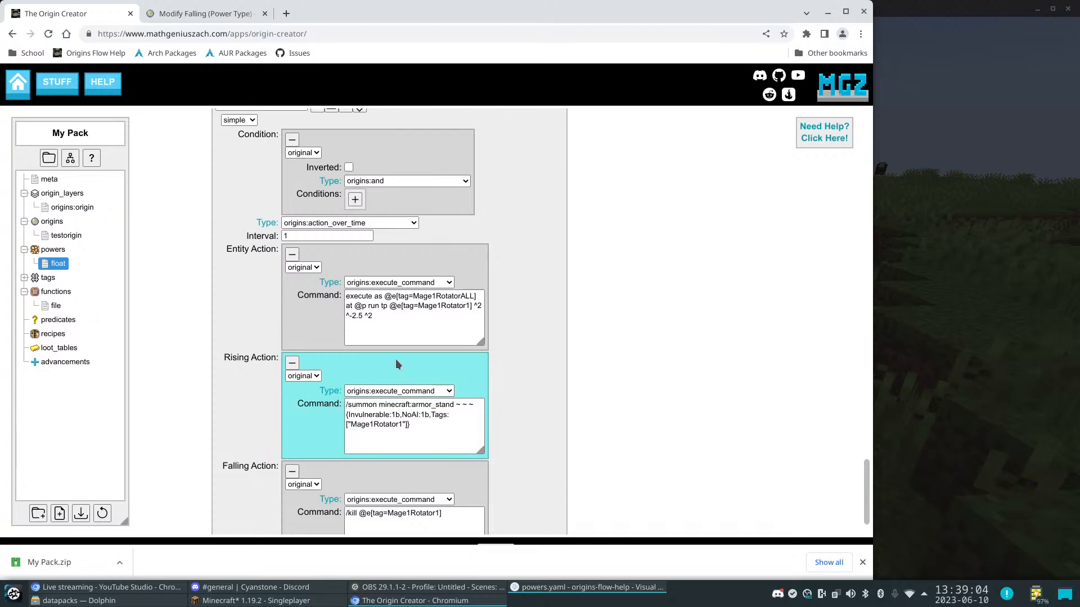
Change the power type of the husk1 section to origins:active_self
scroll(688, 335, down, 2)
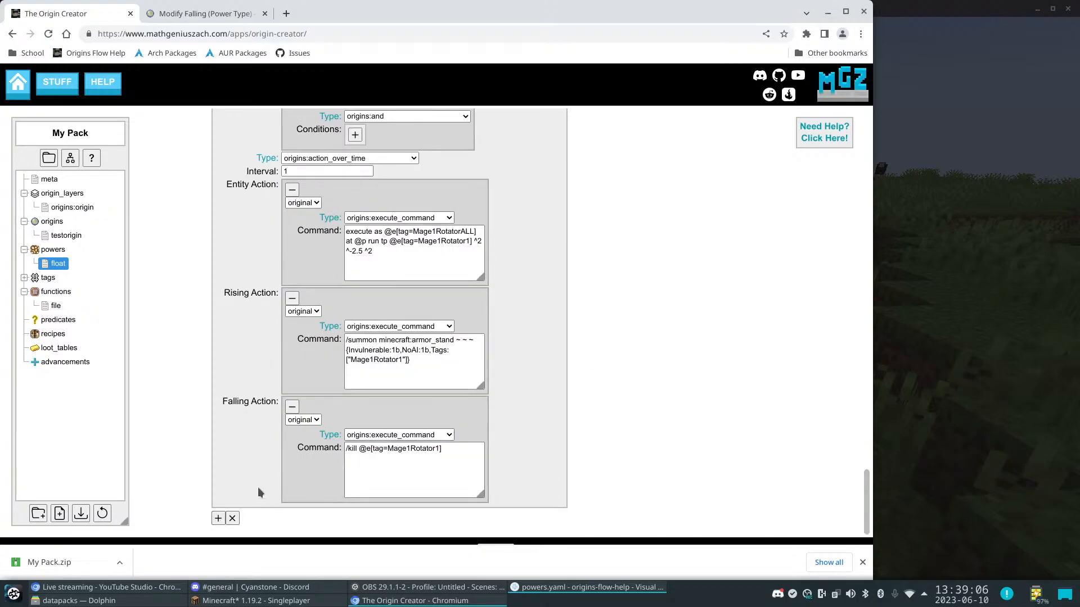
scroll(205, 431, up, 6)
scroll(309, 415, down, 4)
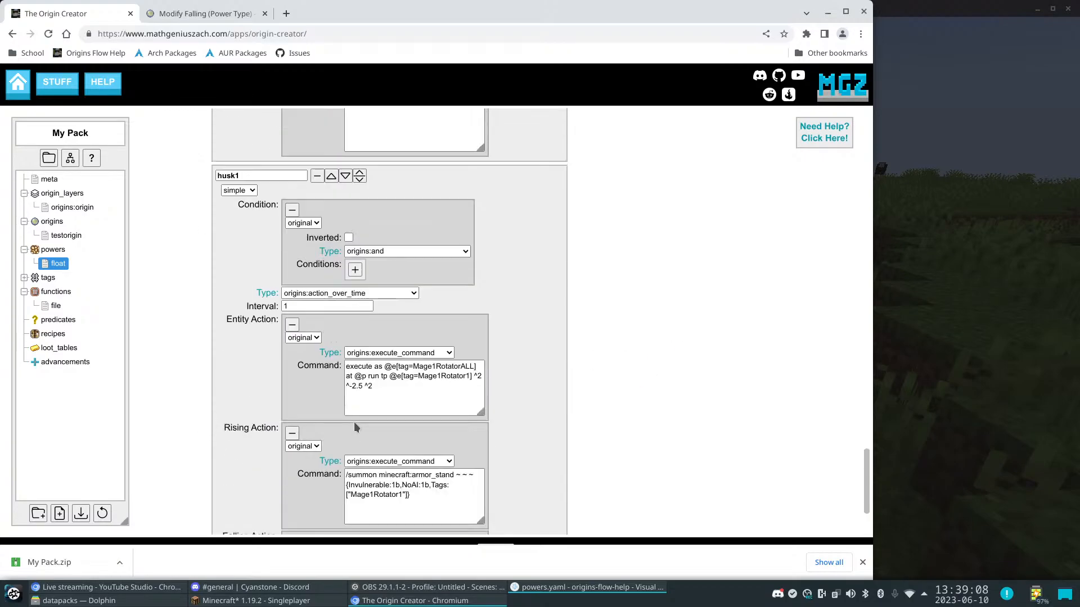
click(349, 293)
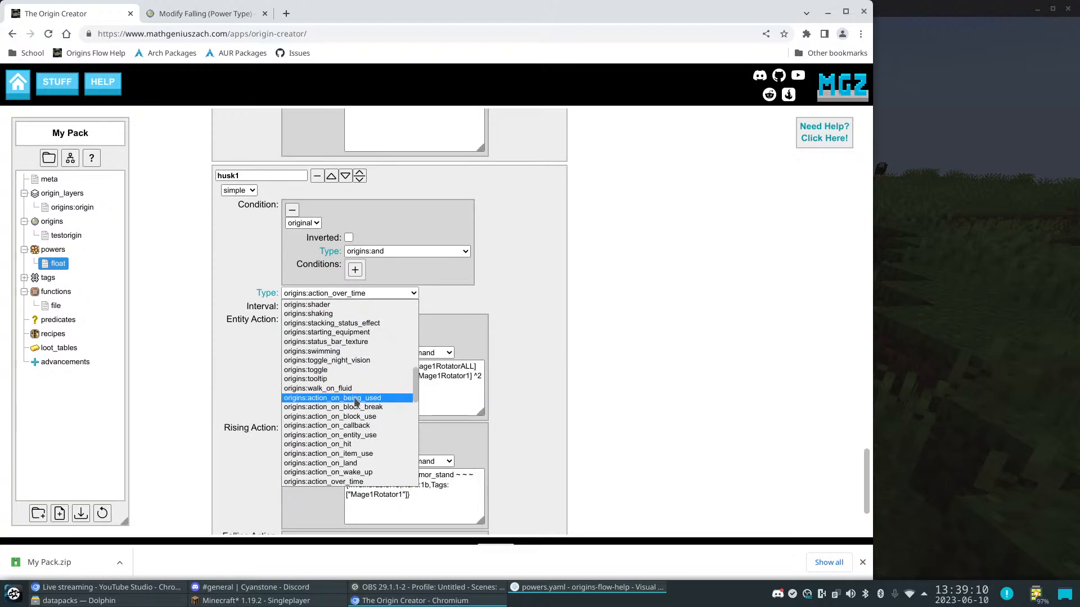
scroll(335, 366, down, 6)
scroll(331, 351, up, 10)
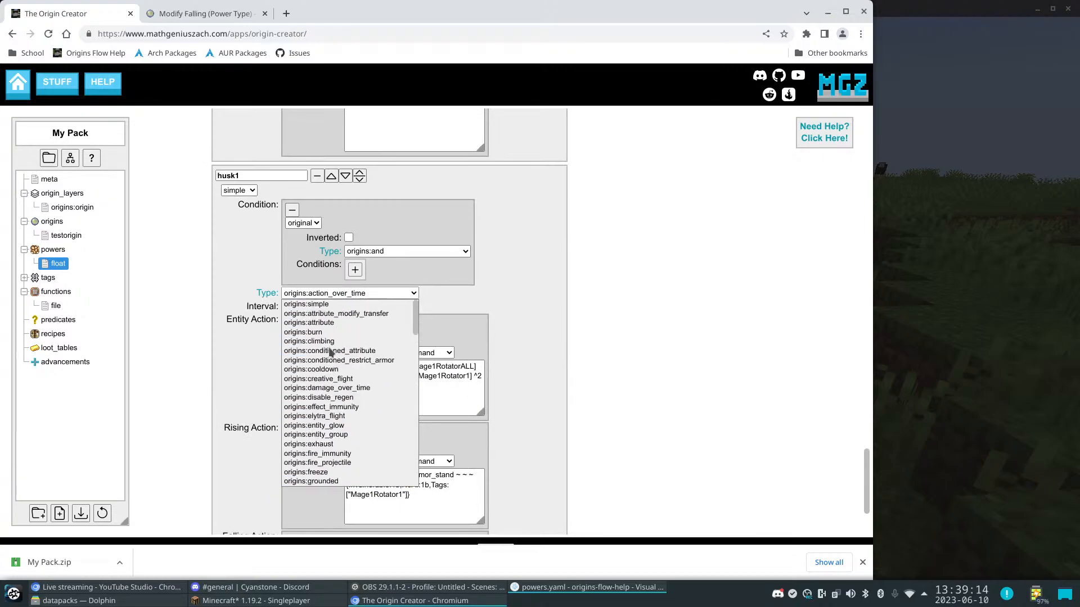
scroll(331, 360, down, 10)
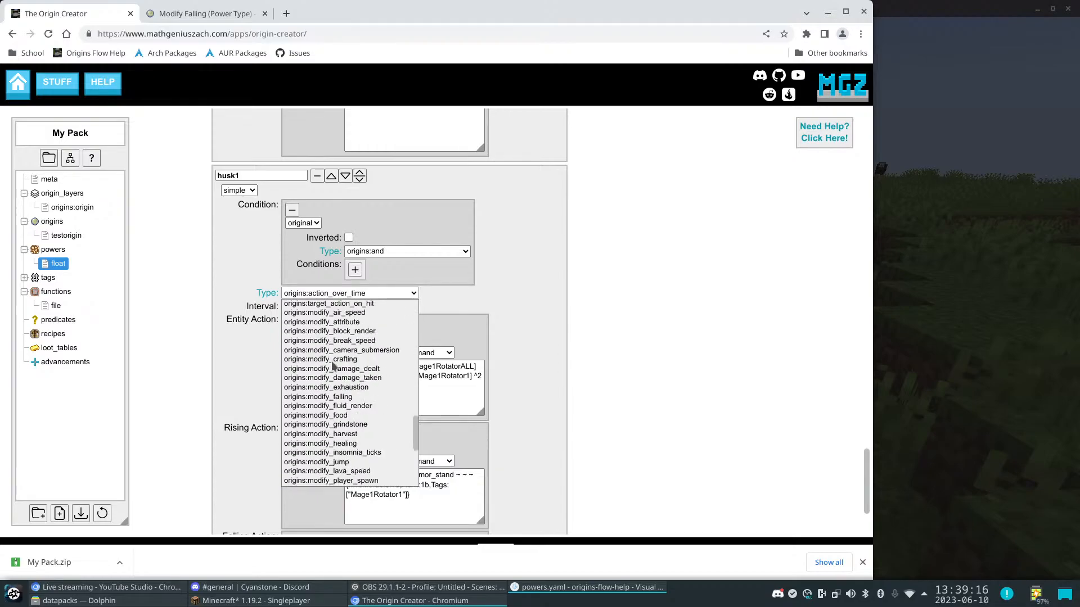
scroll(334, 367, down, 2)
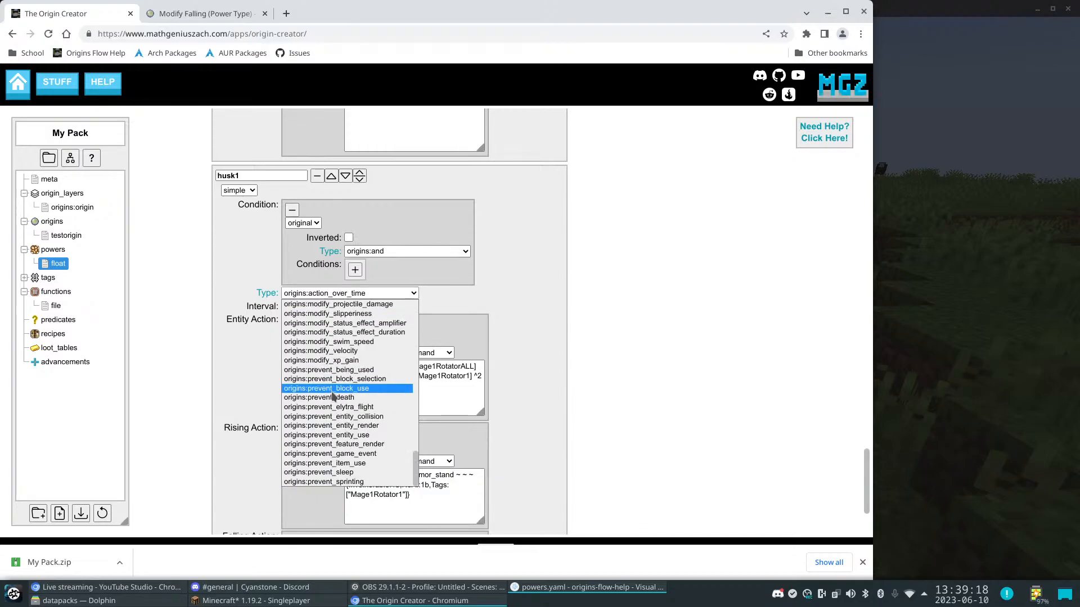
scroll(336, 409, up, 5)
scroll(336, 409, up, 5)
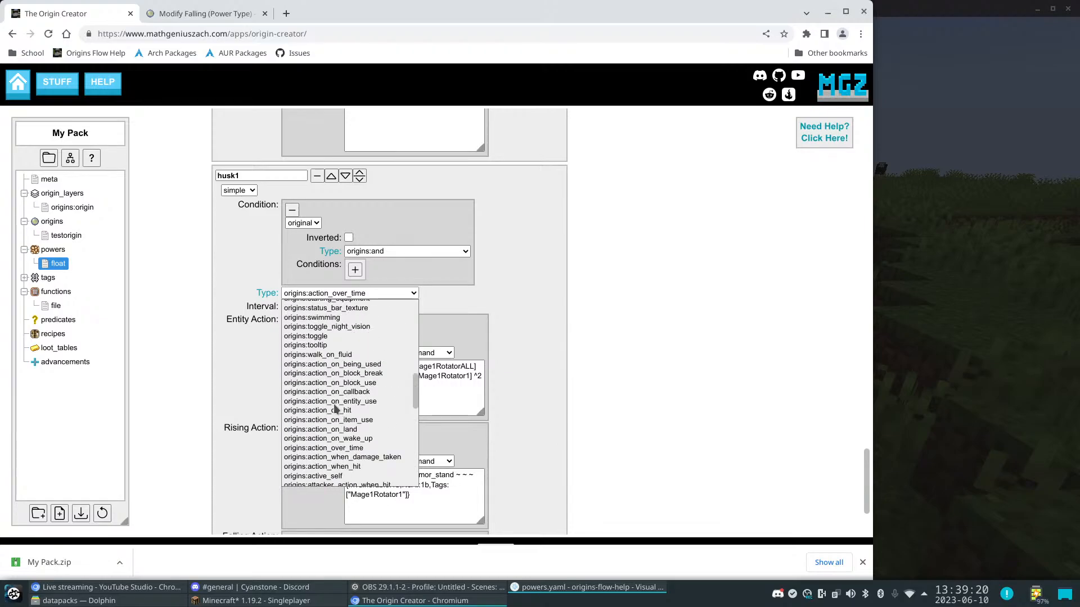
scroll(336, 410, up, 2)
scroll(337, 410, down, 6)
scroll(337, 410, up, 5)
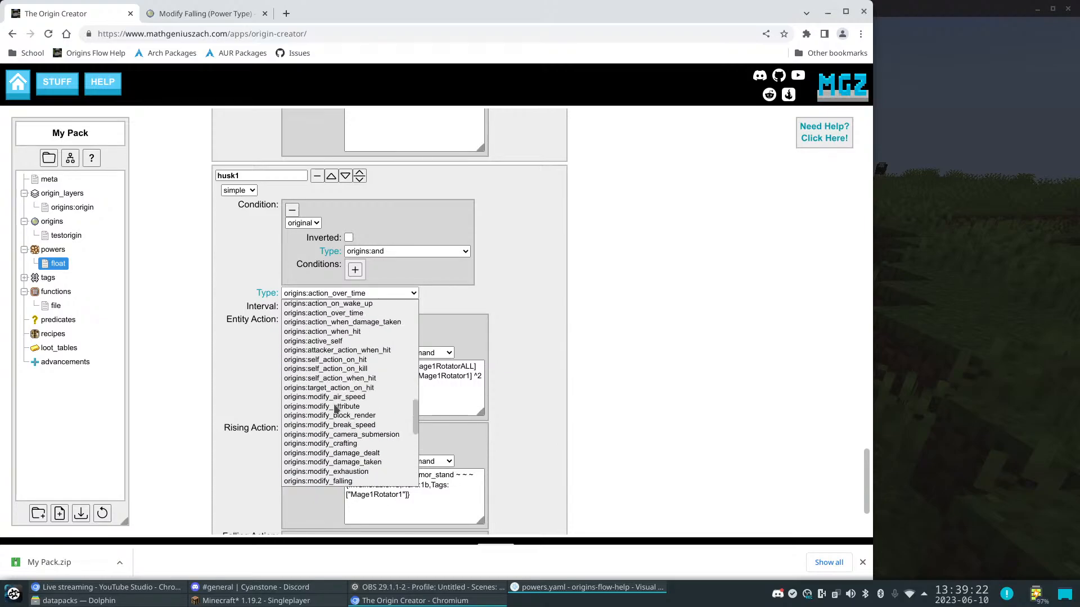
scroll(336, 410, down, 4)
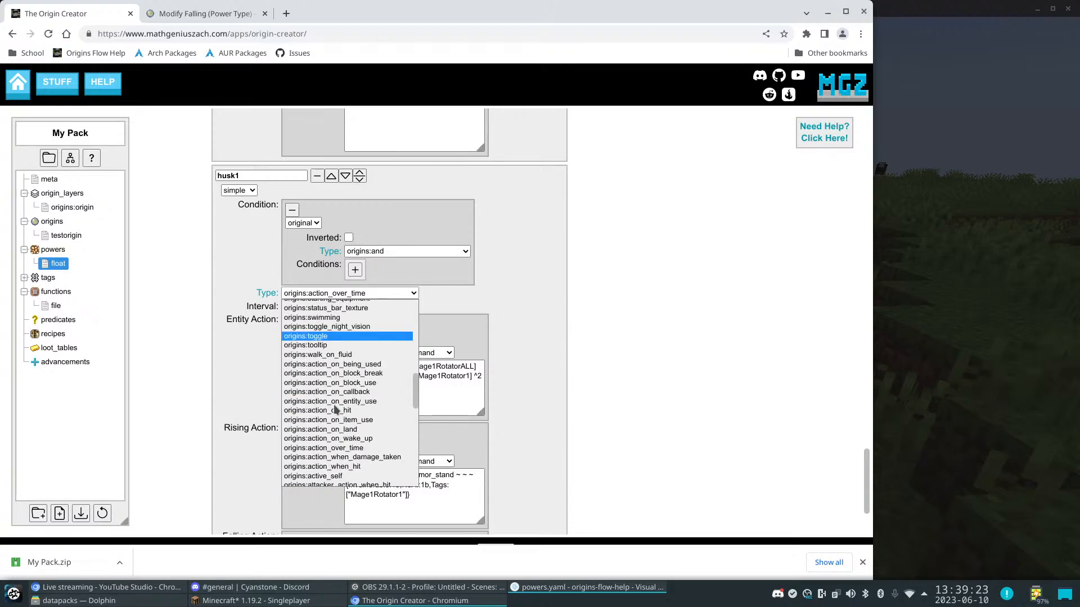
click(338, 475)
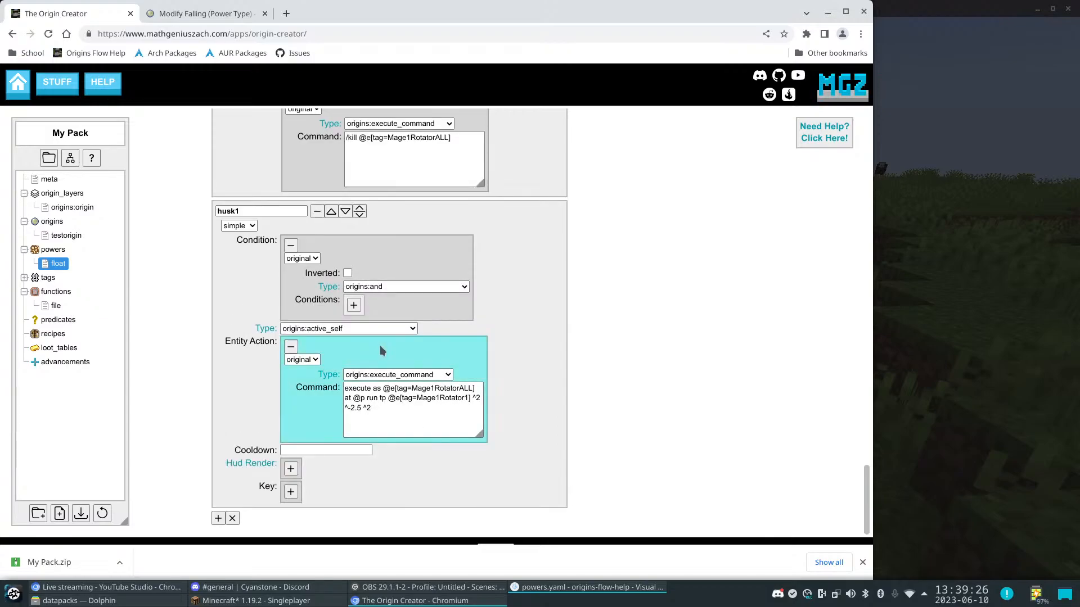
Replace husk1's entity action with the Mage1Rotator1 armor stand summon command and add a key setting
key(ctrl+v)
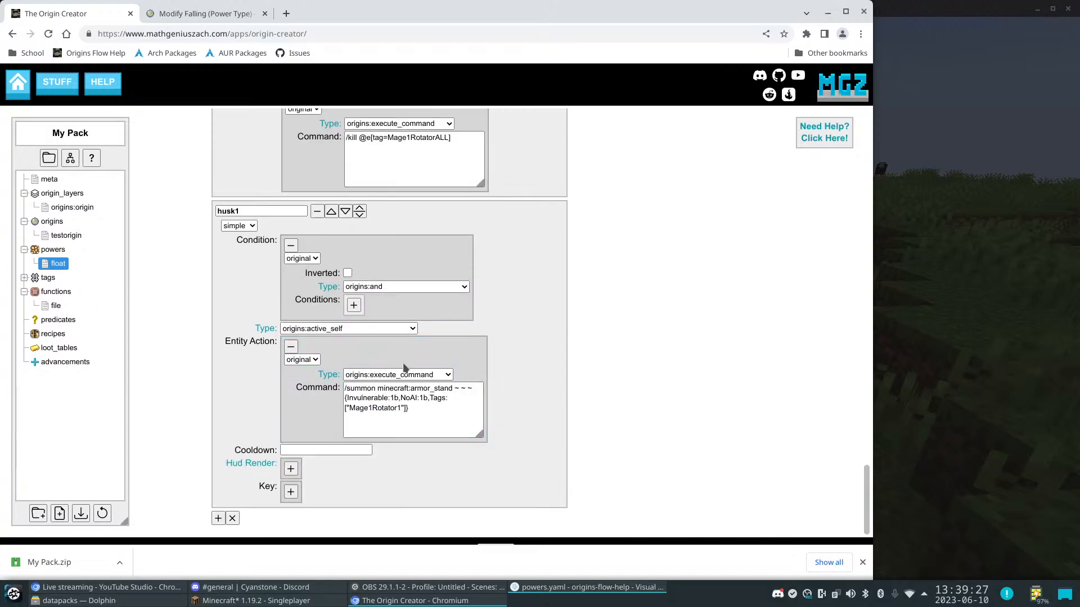
click(291, 493)
scroll(394, 495, down, 1)
click(378, 477)
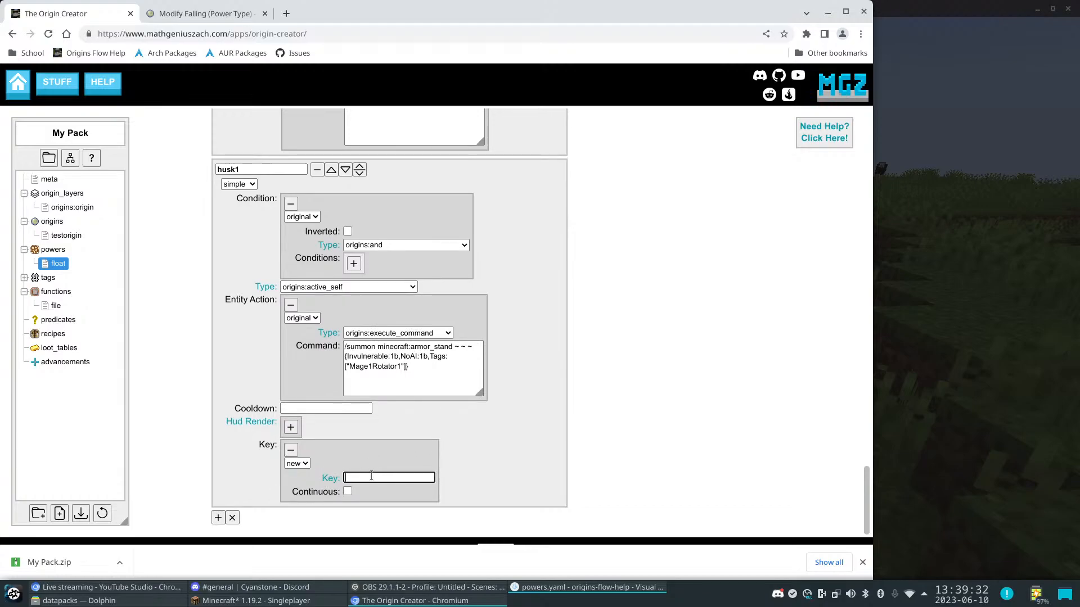
click(607, 386)
Remove the origins:or condition with the starter_timer resource check from the circle section
scroll(497, 427, up, 15)
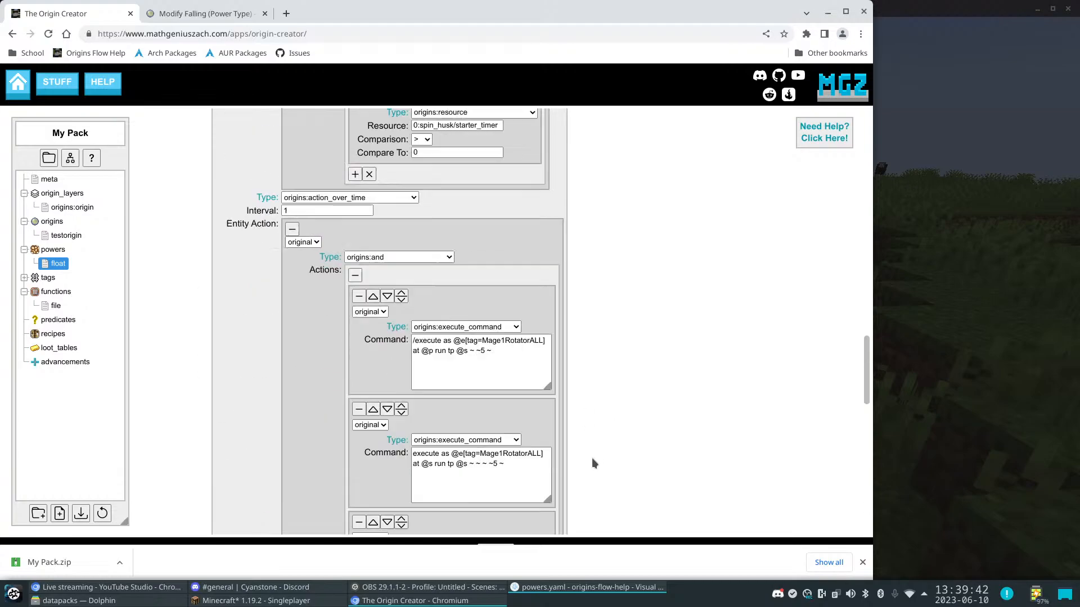
scroll(315, 339, down, 5)
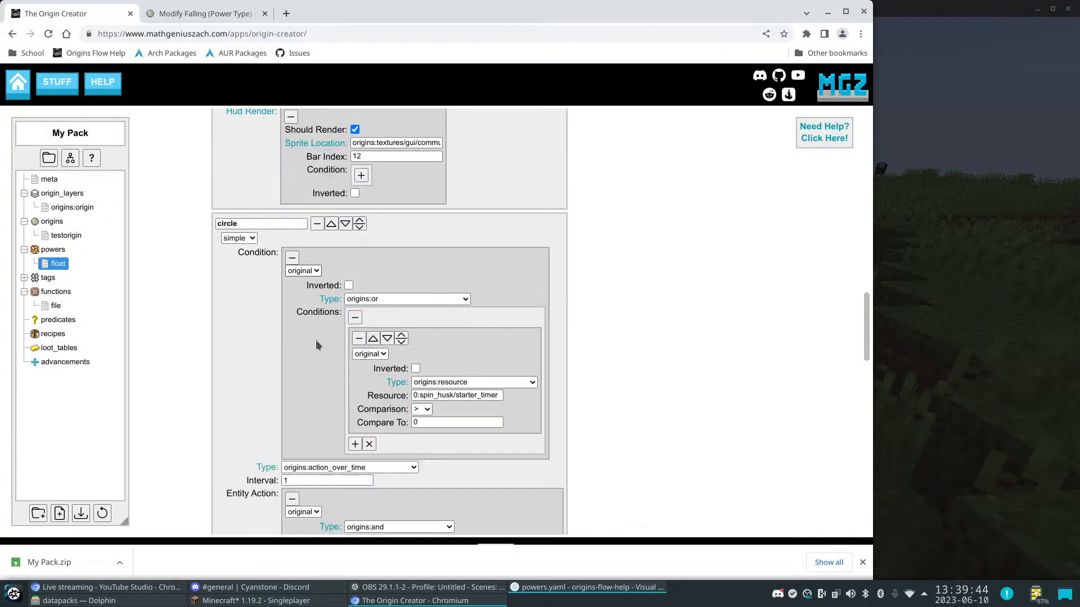
scroll(315, 340, up, 4)
click(292, 258)
Download the data pack, overwriting My Pack.zip in the Test world's datapacks folder
scroll(638, 413, down, 5)
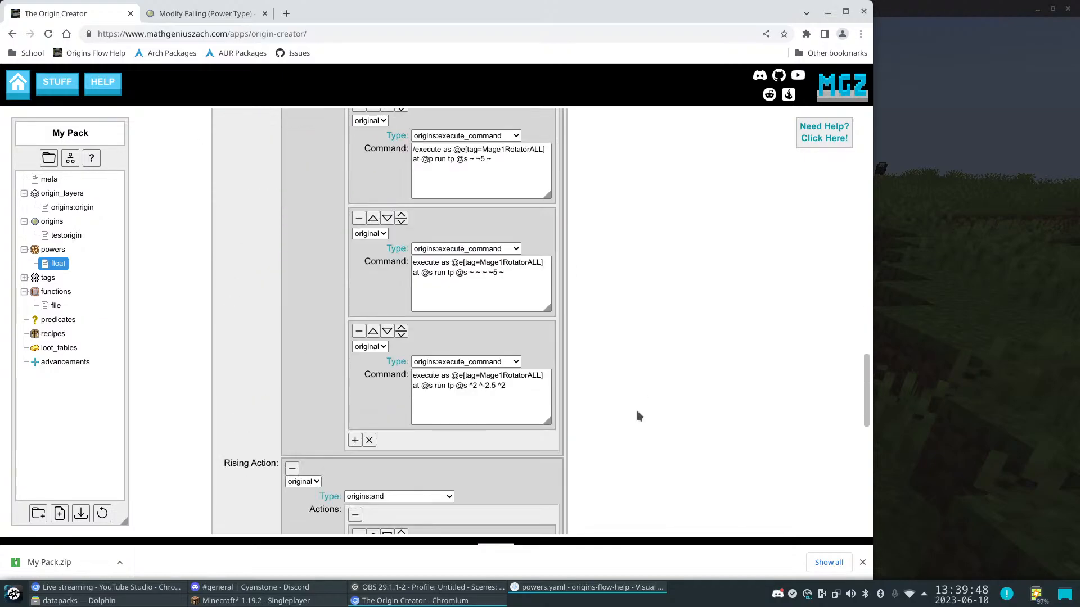
scroll(637, 414, down, 3)
scroll(450, 461, down, 6)
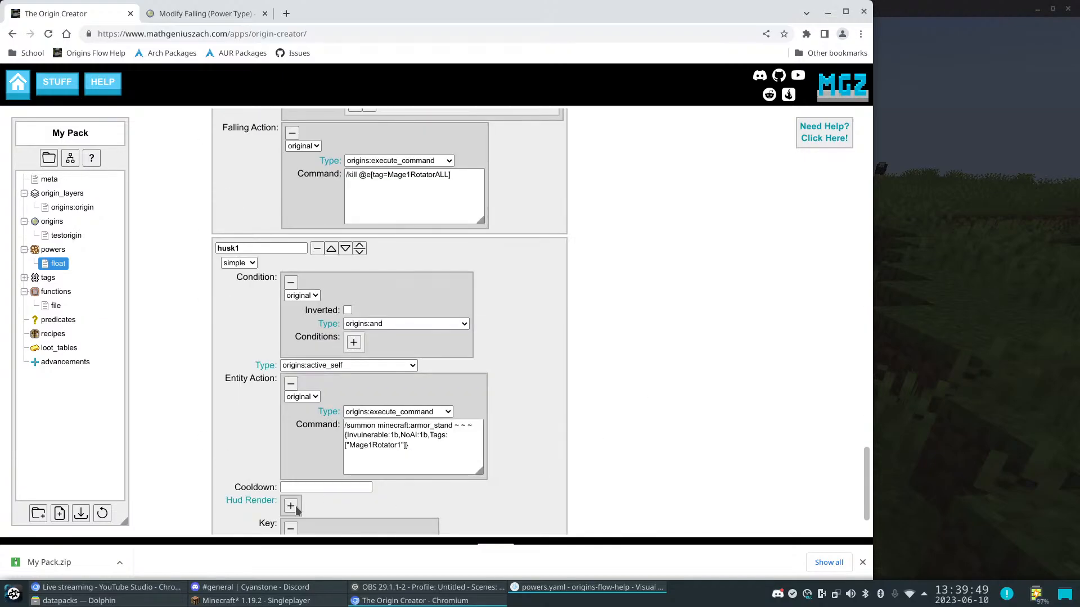
click(81, 515)
click(459, 386)
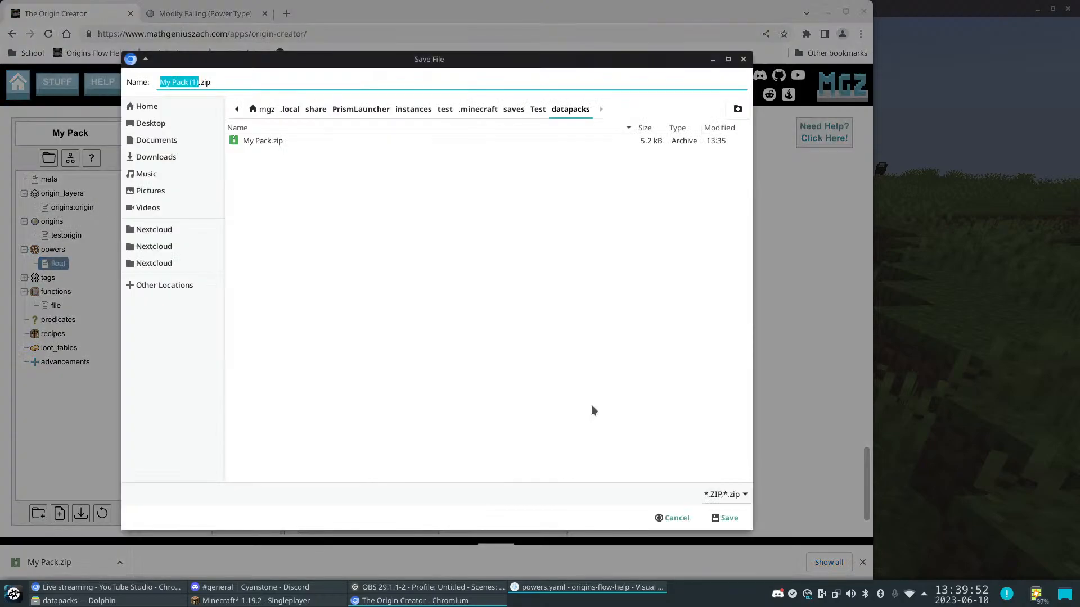
click(282, 140)
click(726, 518)
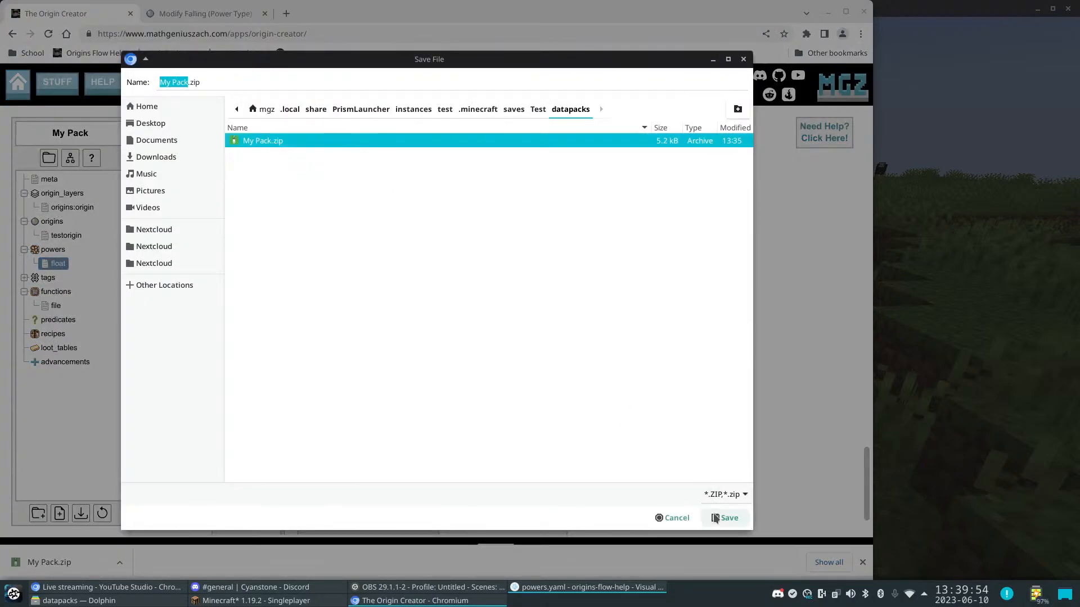
click(525, 342)
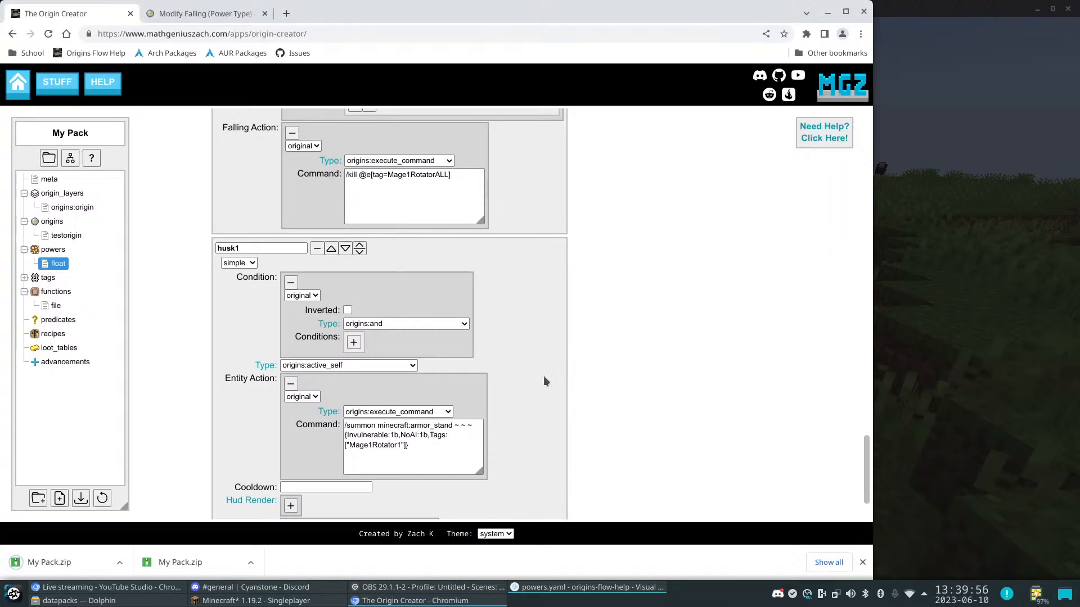
Switch to Minecraft, save and quit the current world, and reopen the Test world
click(988, 328)
click(569, 158)
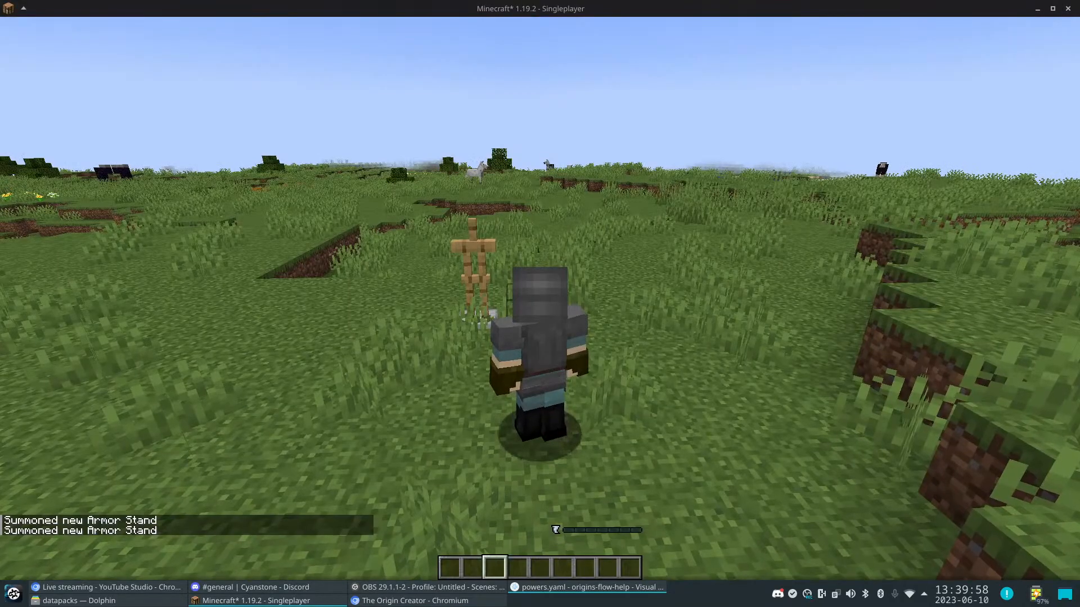
key(Escape)
click(576, 304)
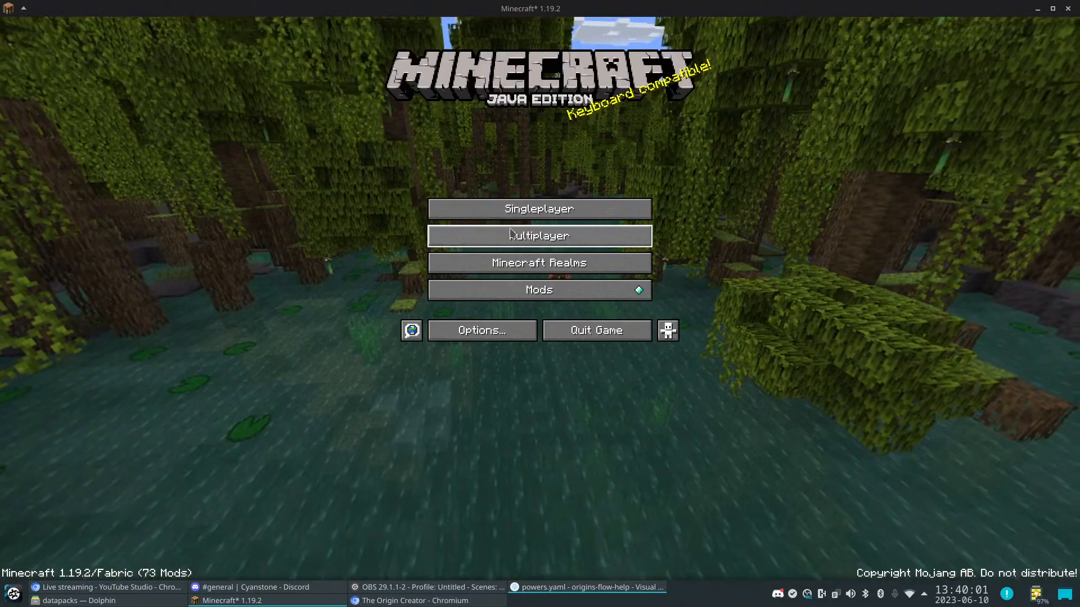
click(509, 208)
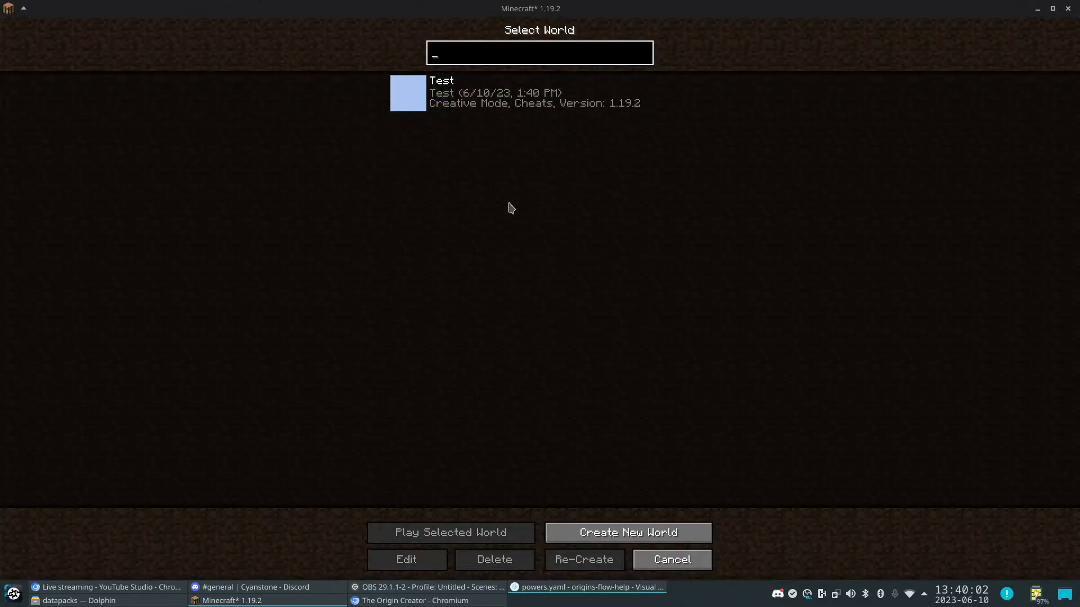
click(423, 102)
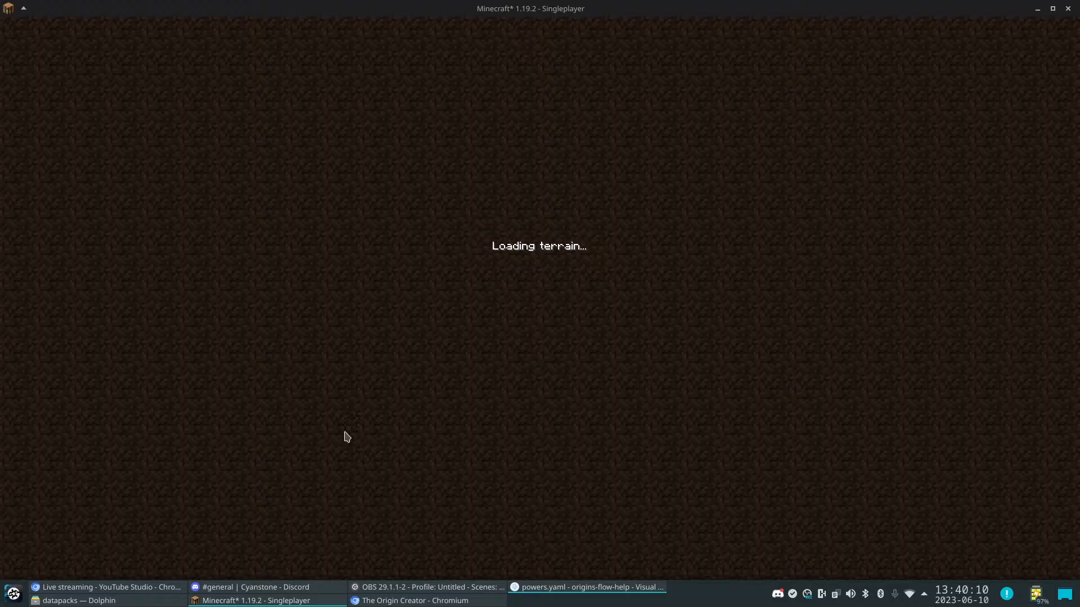
Examine how the armor stands move around the player from first-person and third-person views
key(F5)
key(F5)
key(F5)
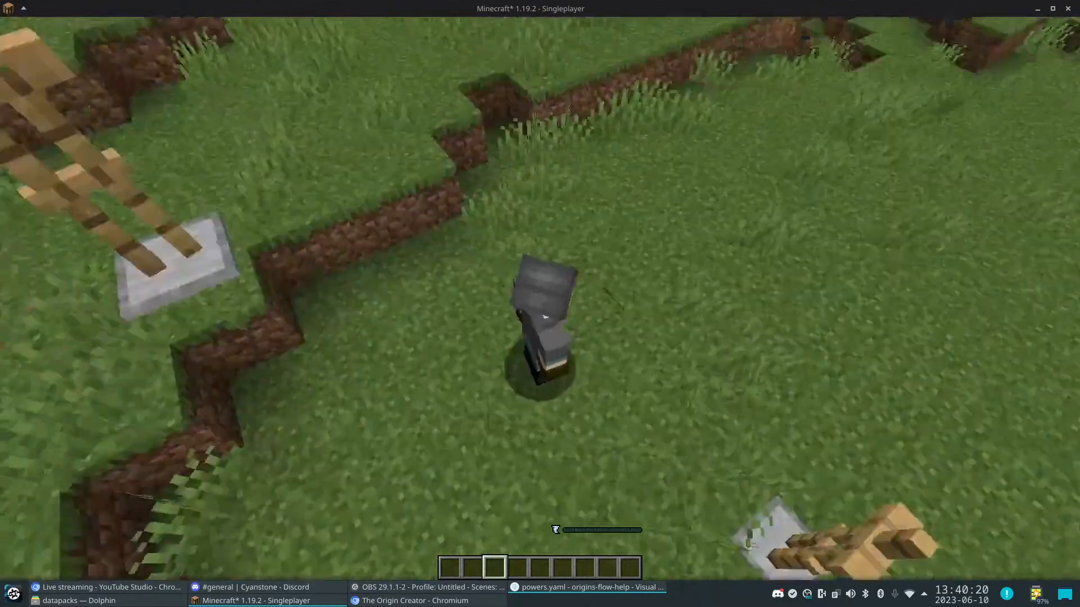
key(F5)
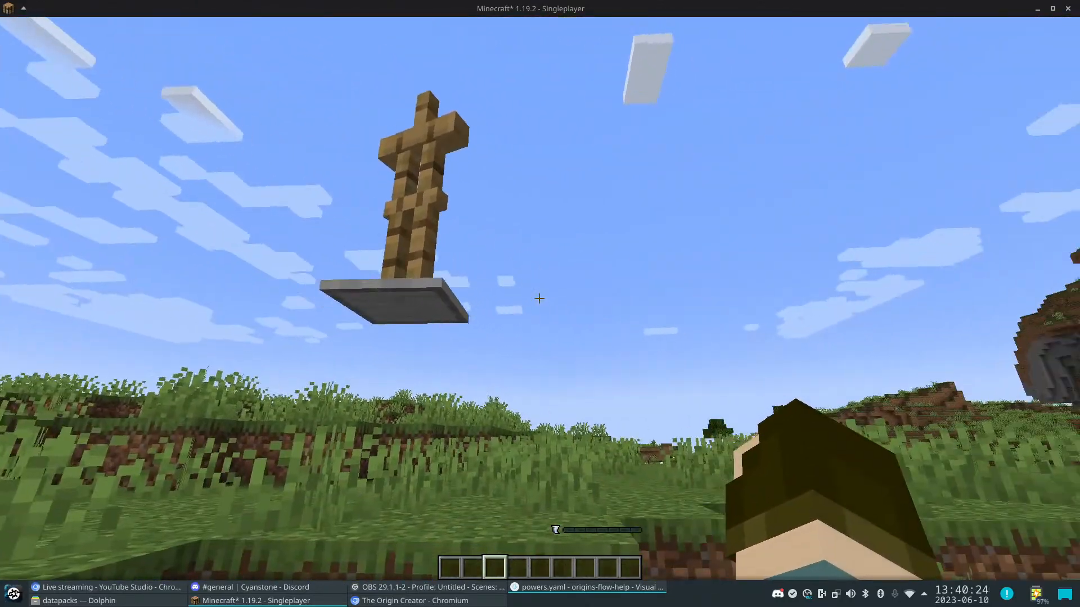
key(F5)
key(w)
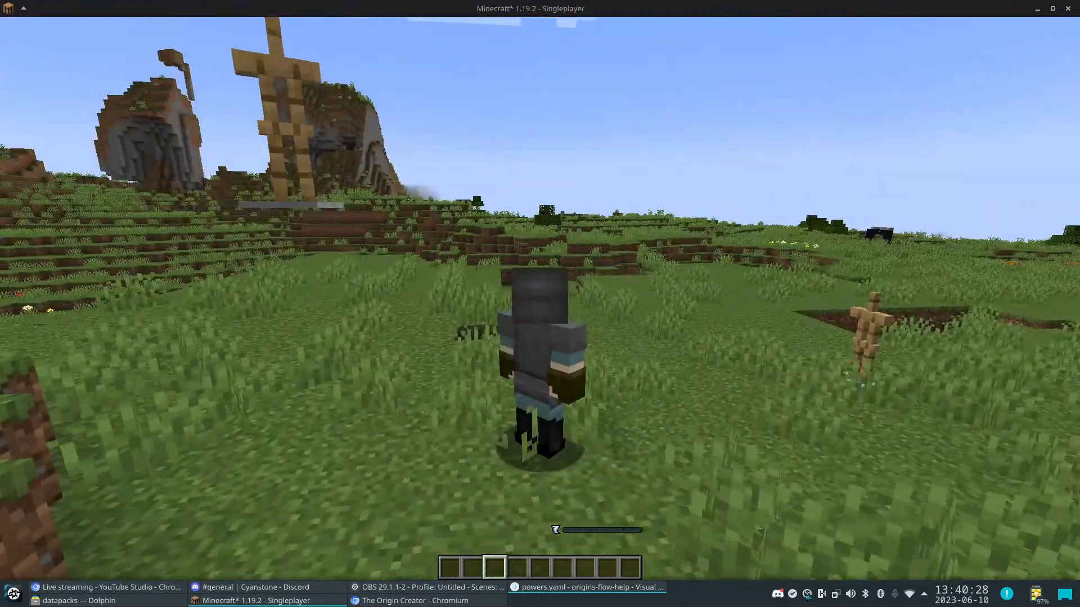
Pause Minecraft, switch to the Origin Creator and copy the circle section's entity_action object from the float power's JSON
key(Escape)
click(210, 589)
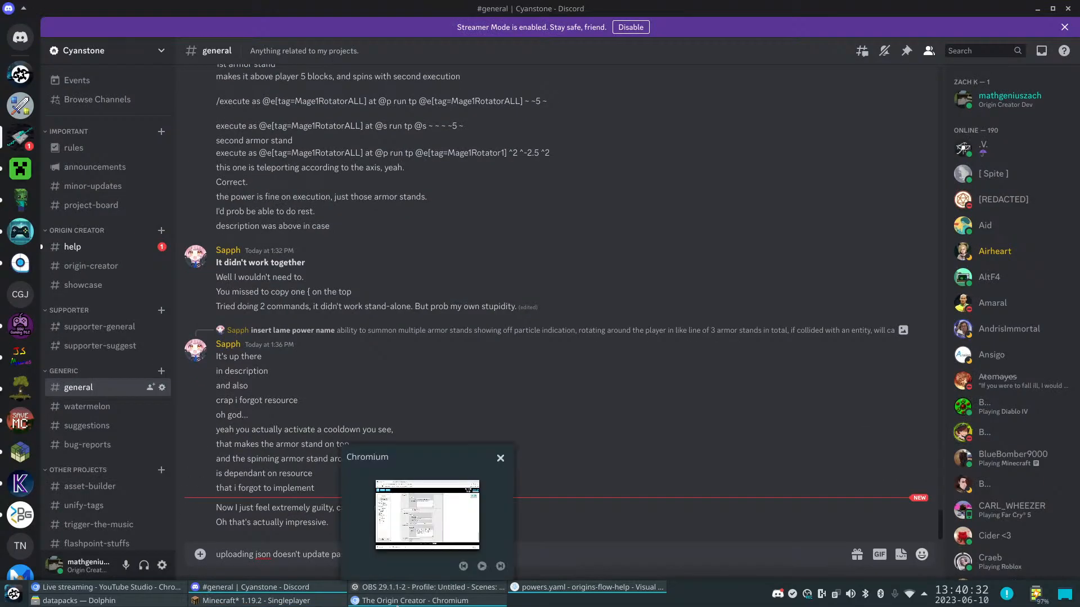
click(394, 600)
scroll(564, 415, up, 10)
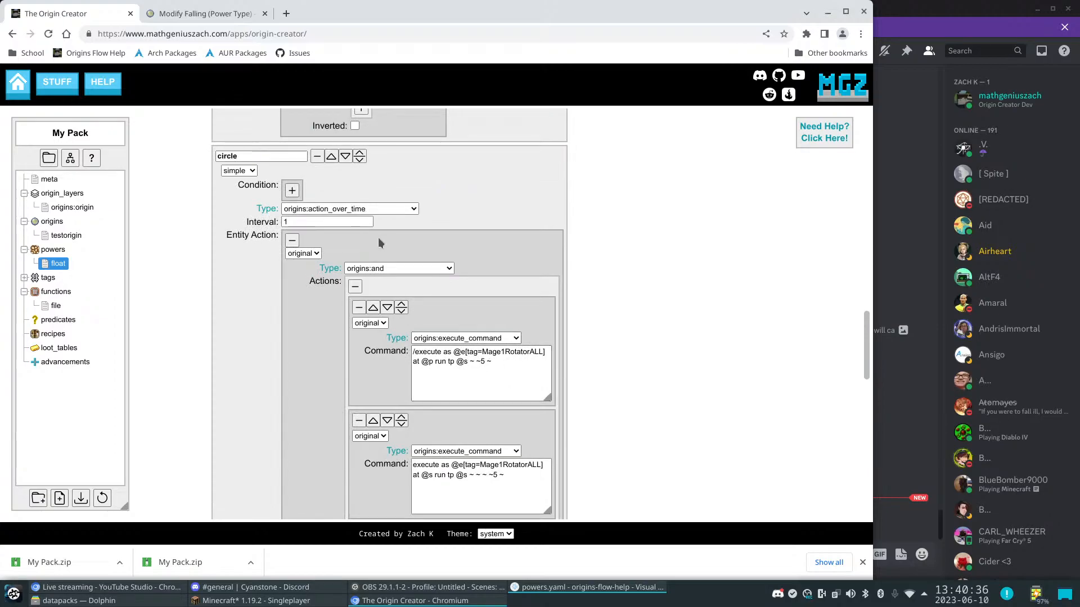
scroll(396, 248, up, 15)
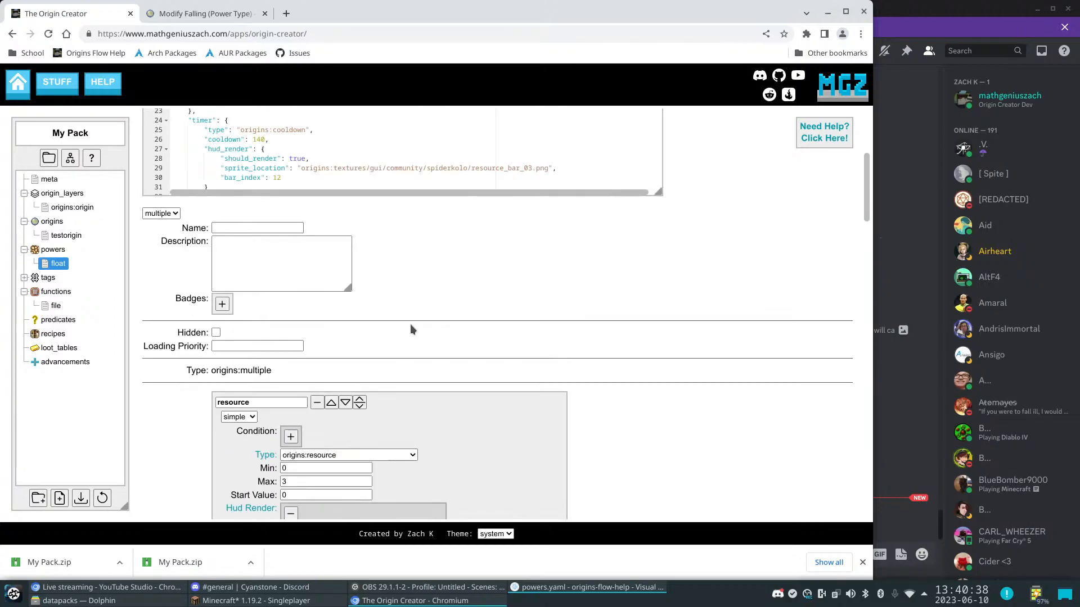
scroll(366, 325, down, 5)
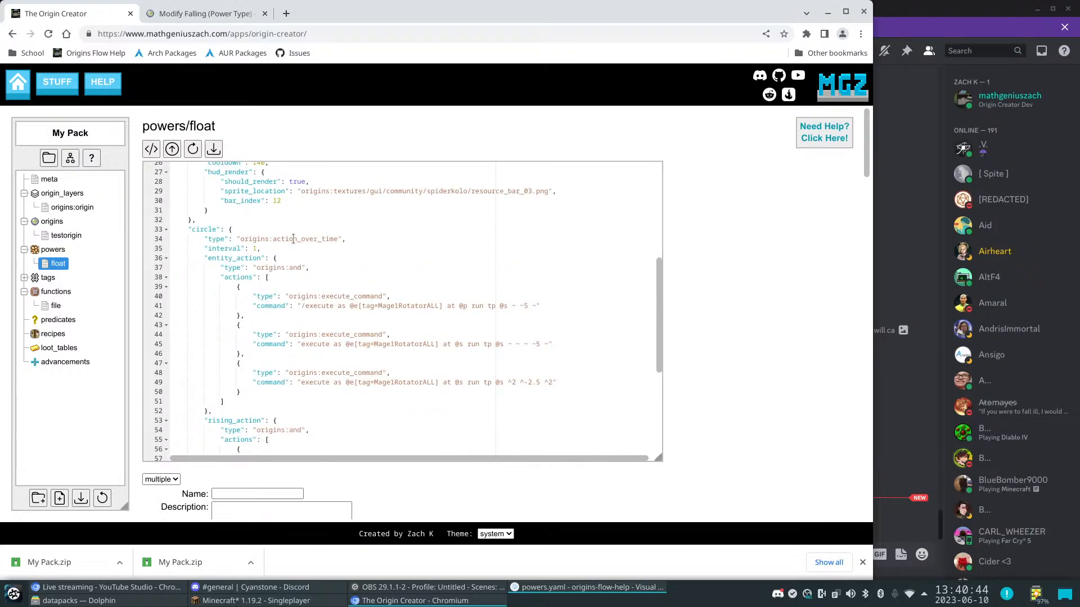
drag(210, 411, 274, 258)
Switch to Discord, replace the draft message with a json code block containing the copied entity_action object, and send it
key(alt+Tab)
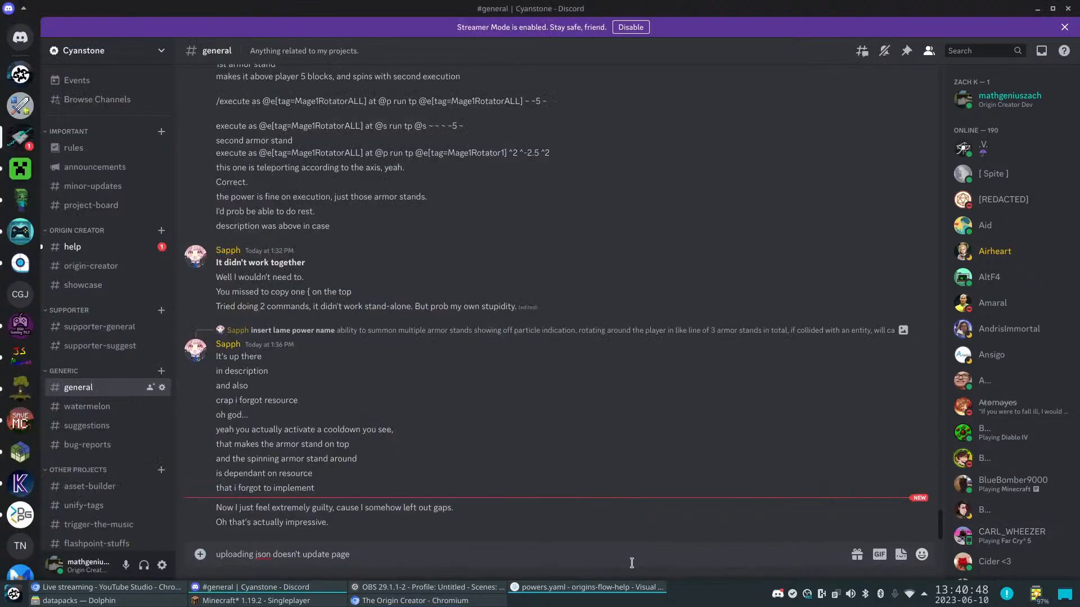
key(ctrl+a)
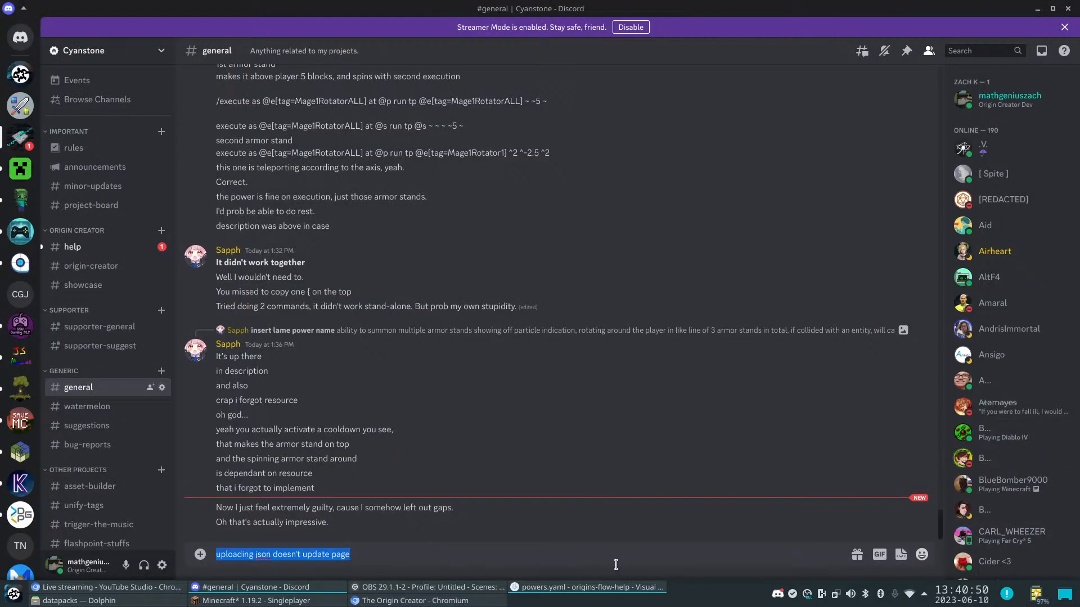
key(BackSpace)
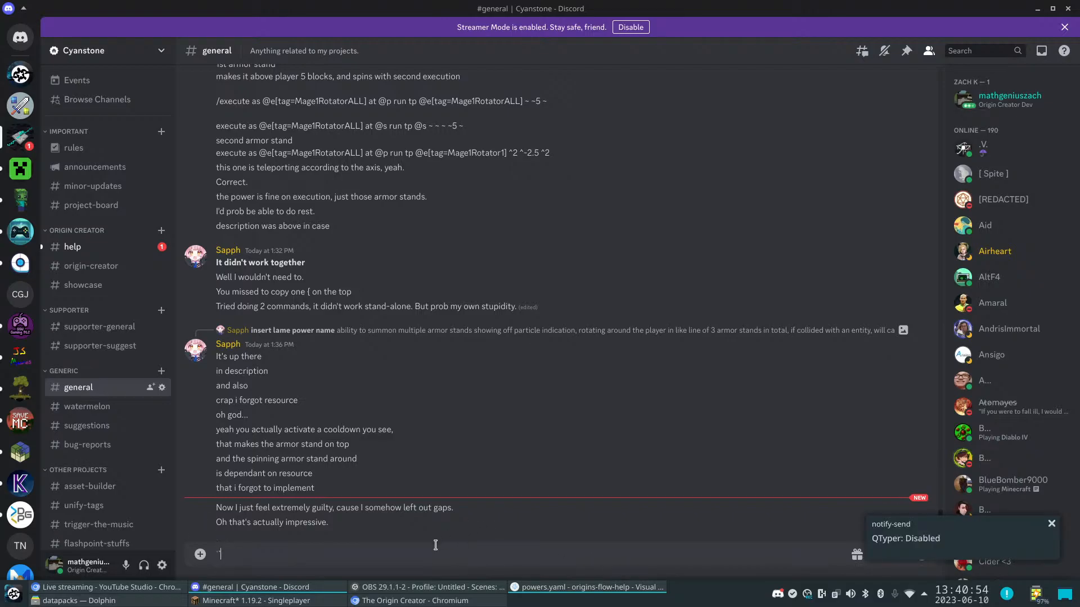
text(```json)
key(shift+Return)
key(shift+Return)
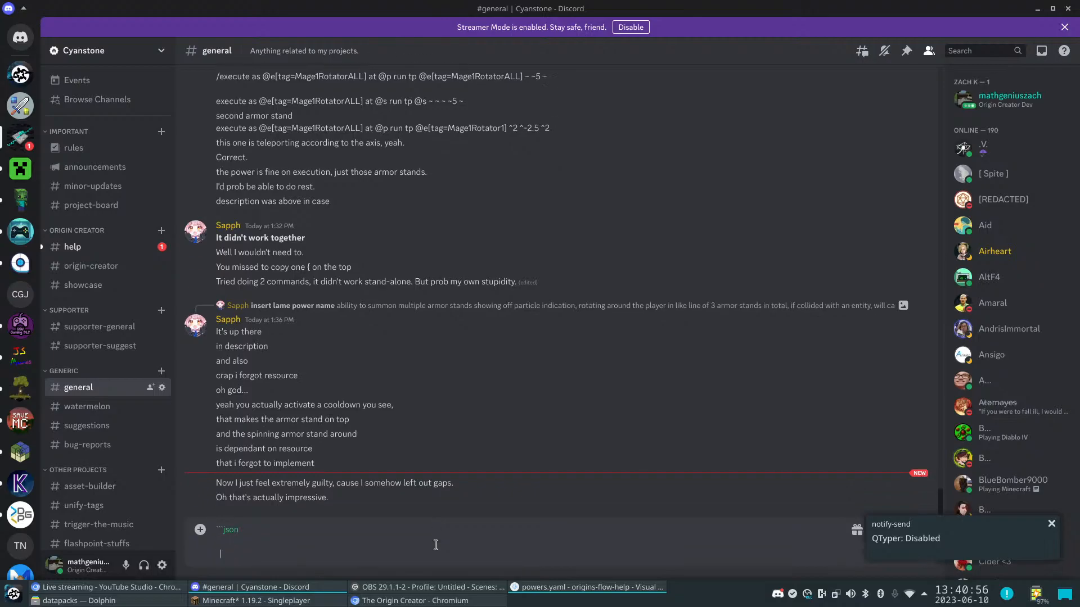
text(```)
key(Up)
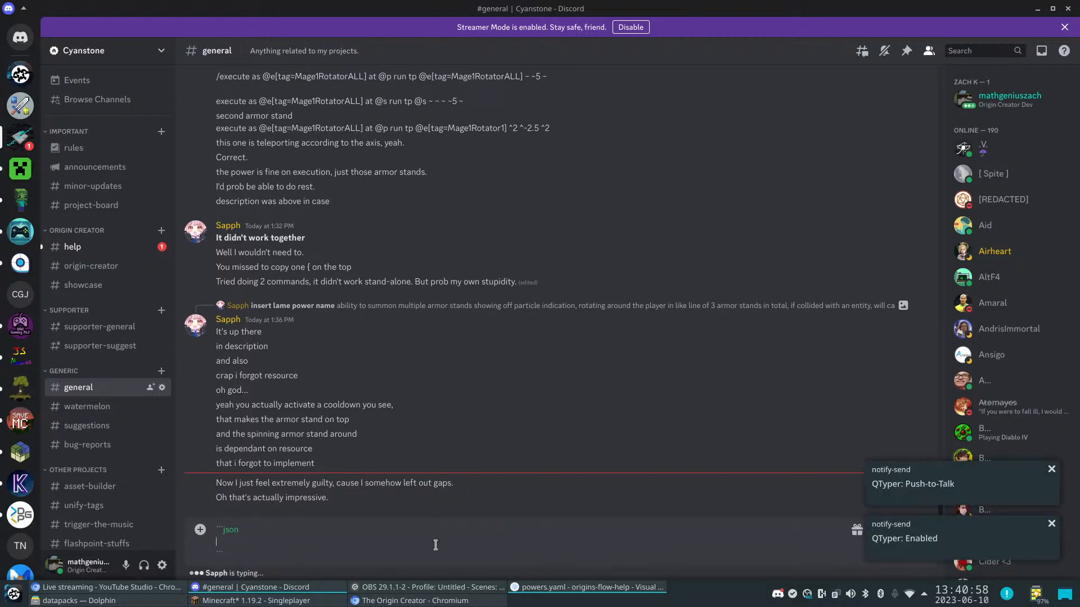
key(ctrl+v)
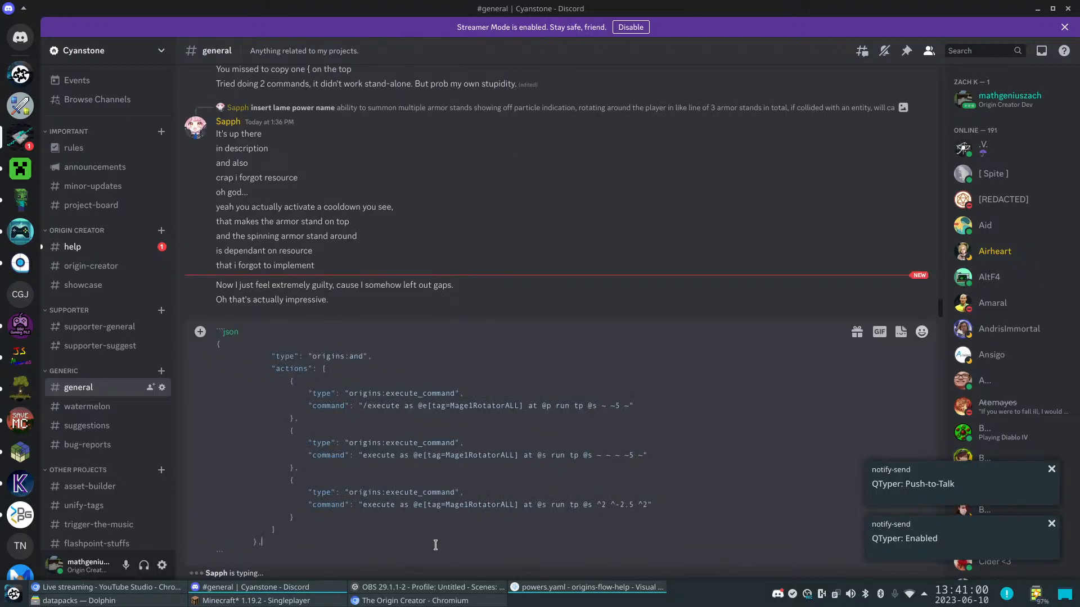
key(Return)
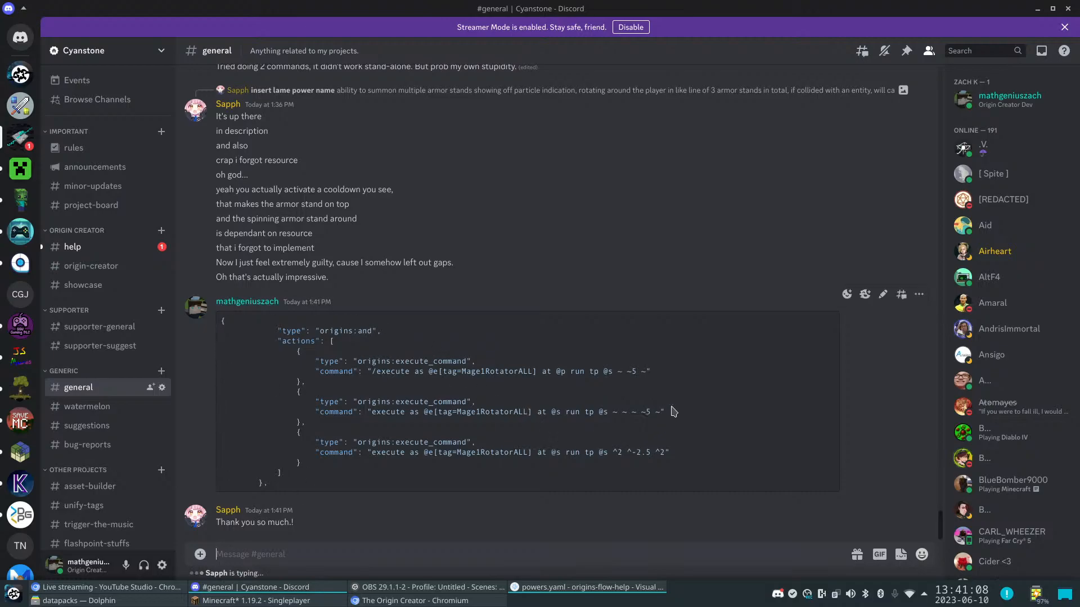
drag(645, 412, 646, 395)
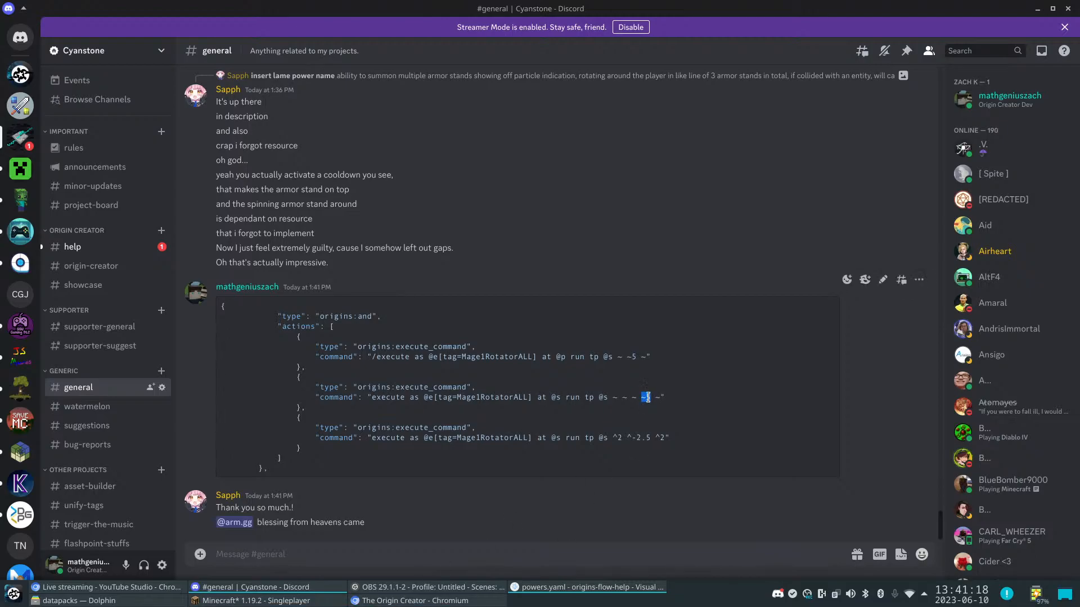
Resume the Minecraft world, give the nearest player (@p) a repeating command block and select it in the hotbar
click(324, 600)
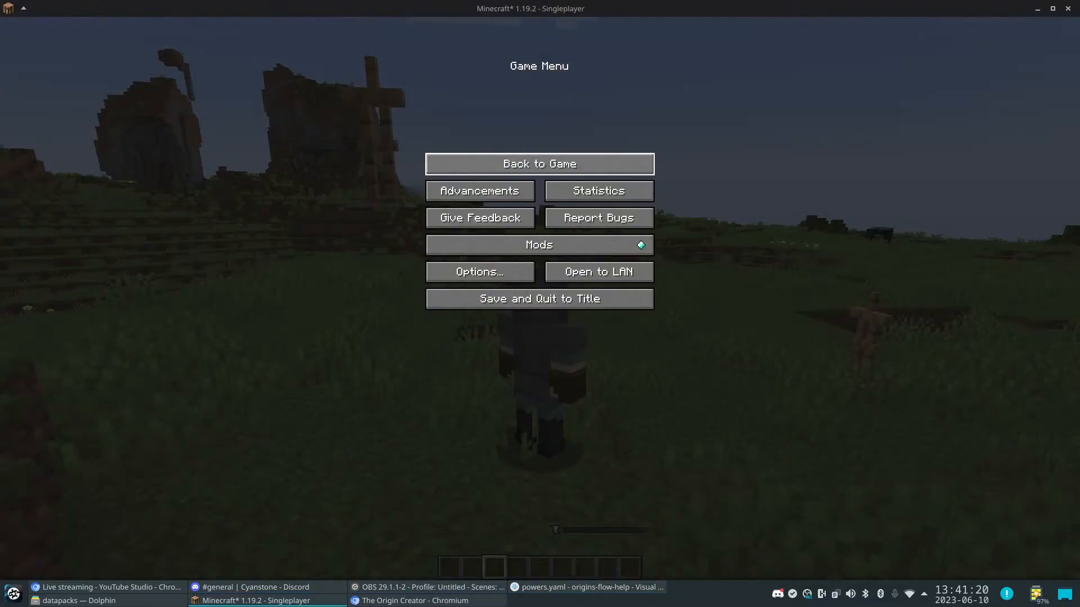
click(512, 165)
text(w/give )
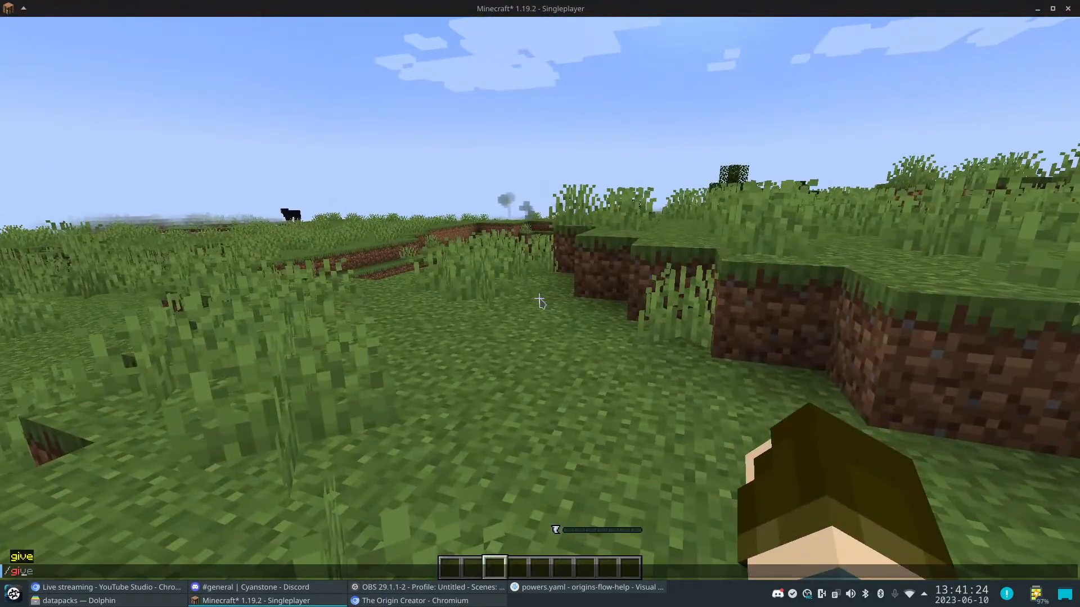
text(@p repe)
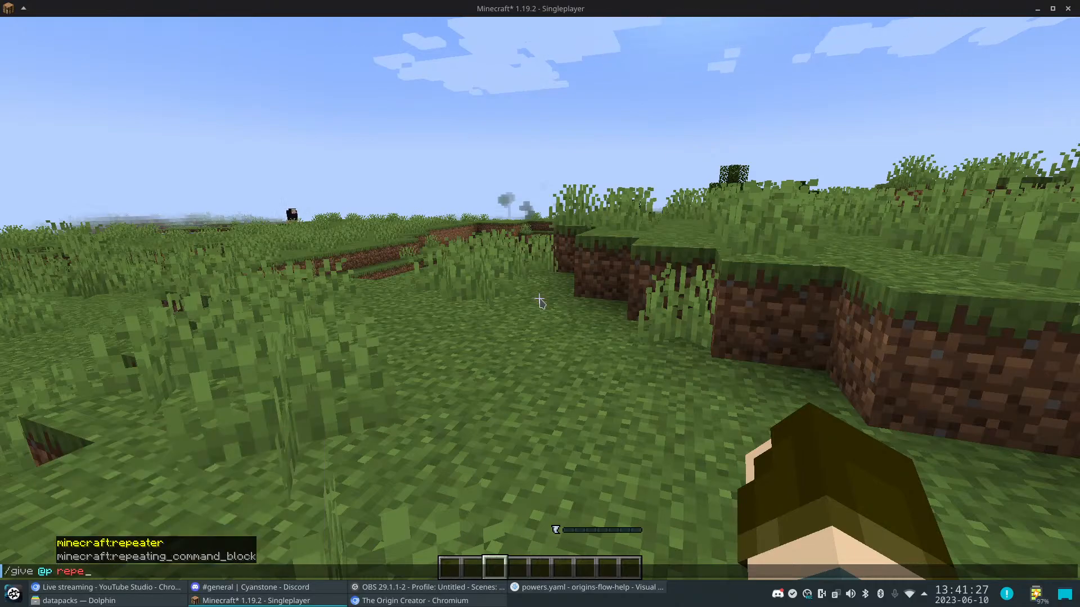
key(Tab)
key(Tab)
key(Return)
key(e)
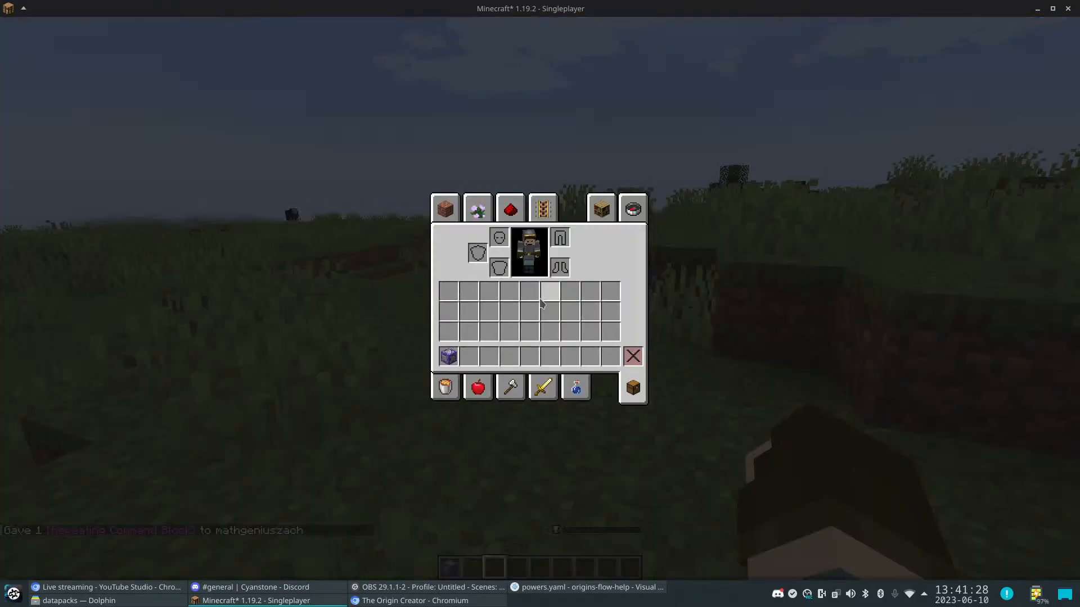
key(e)
scroll(539, 298, up, 3)
scroll(539, 298, down, 1)
Place the repeating command block, make it Always Active, and have it run tp on the player's username with ~ ~ ~ ~ ~5
right_click(538, 299)
right_click(538, 299)
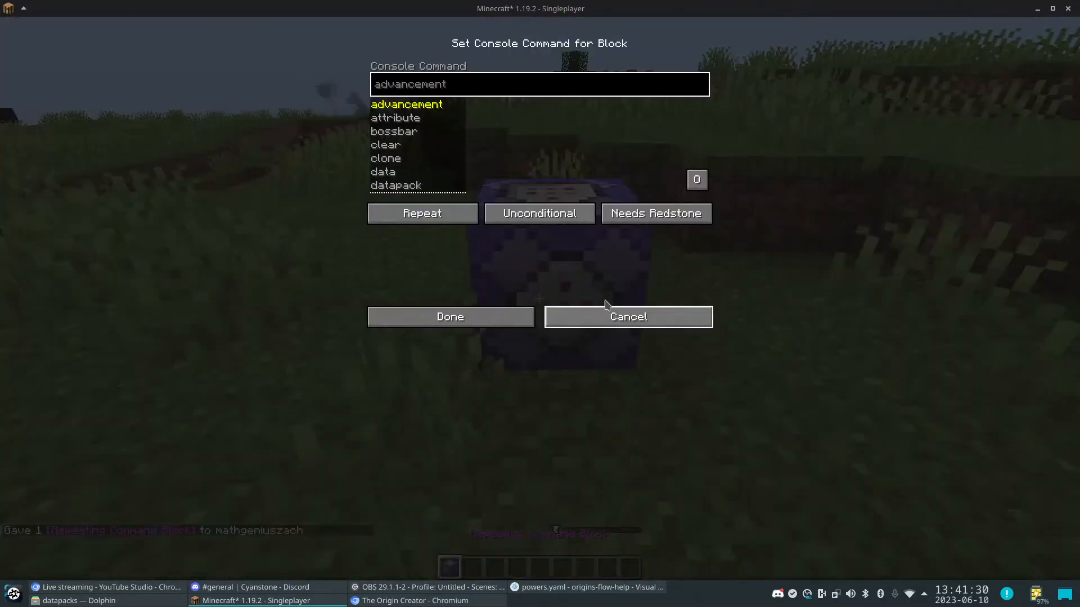
click(623, 216)
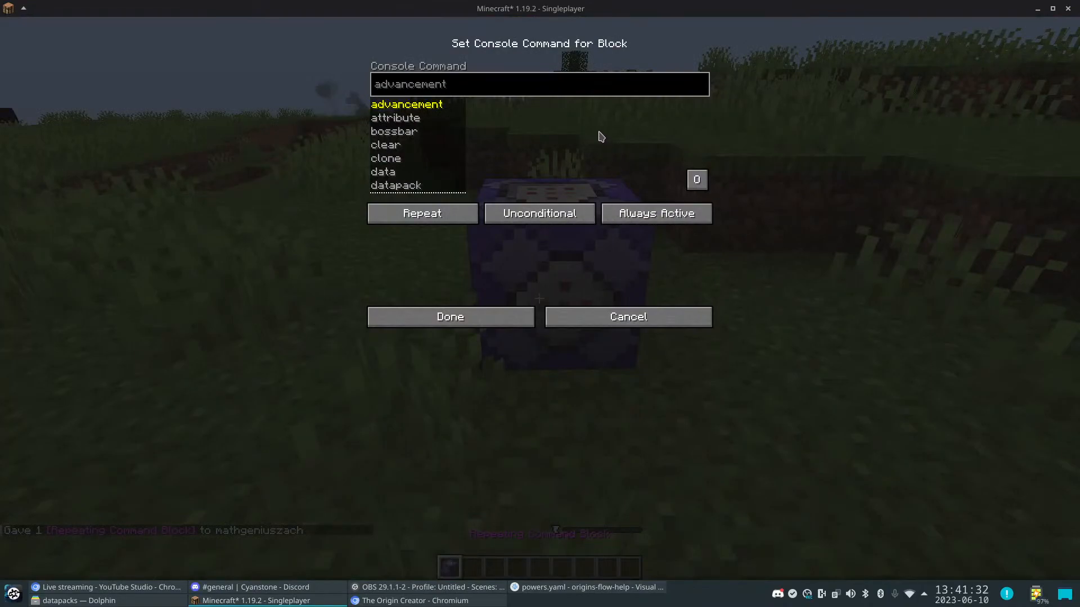
text(tp mat)
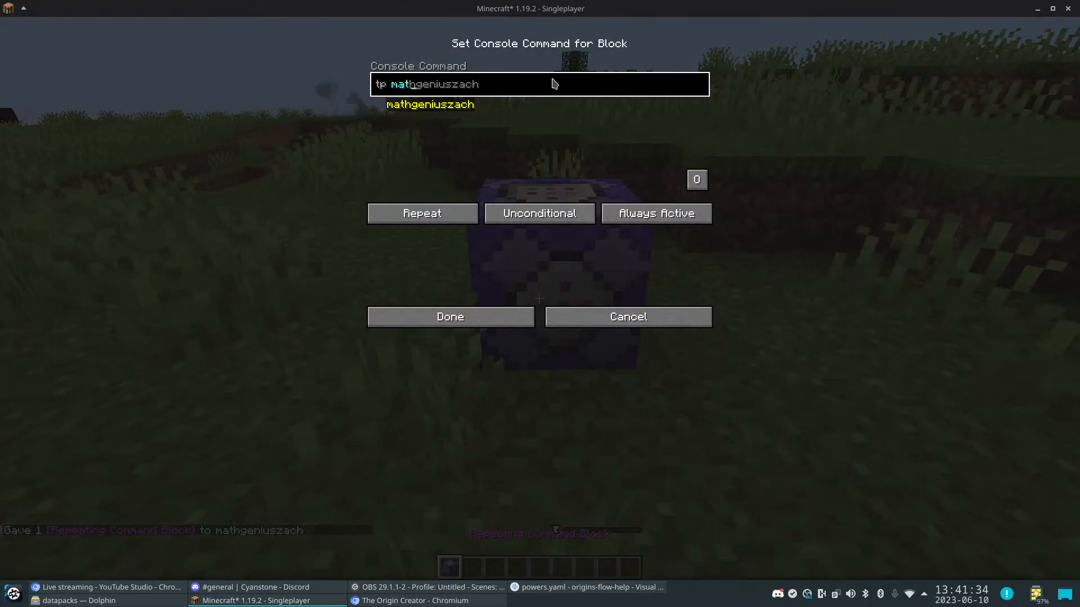
text(hgeniuszach ~ ~ ~)
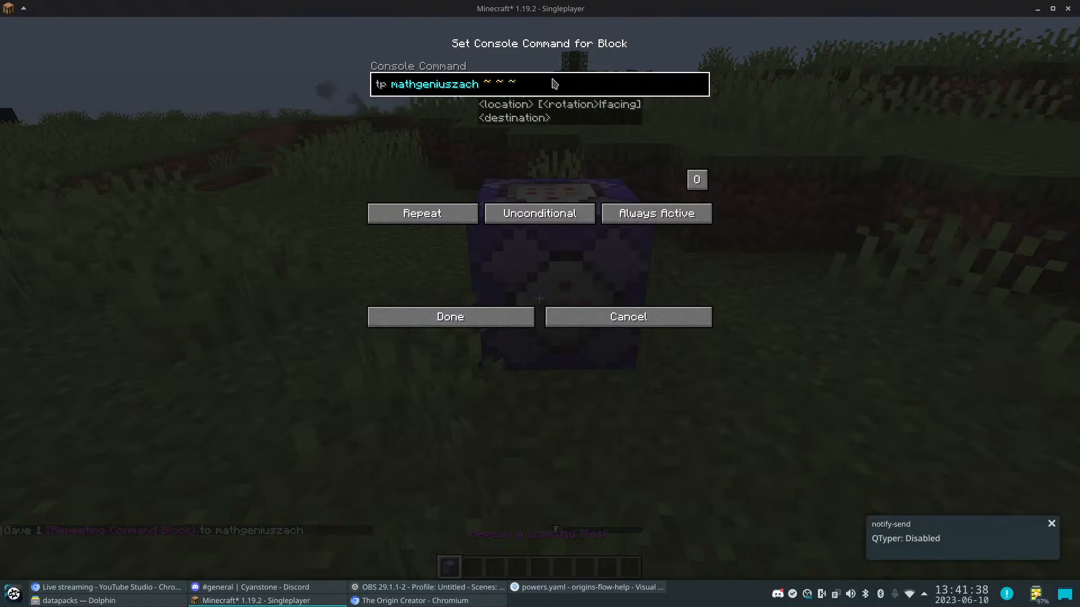
text( ~5)
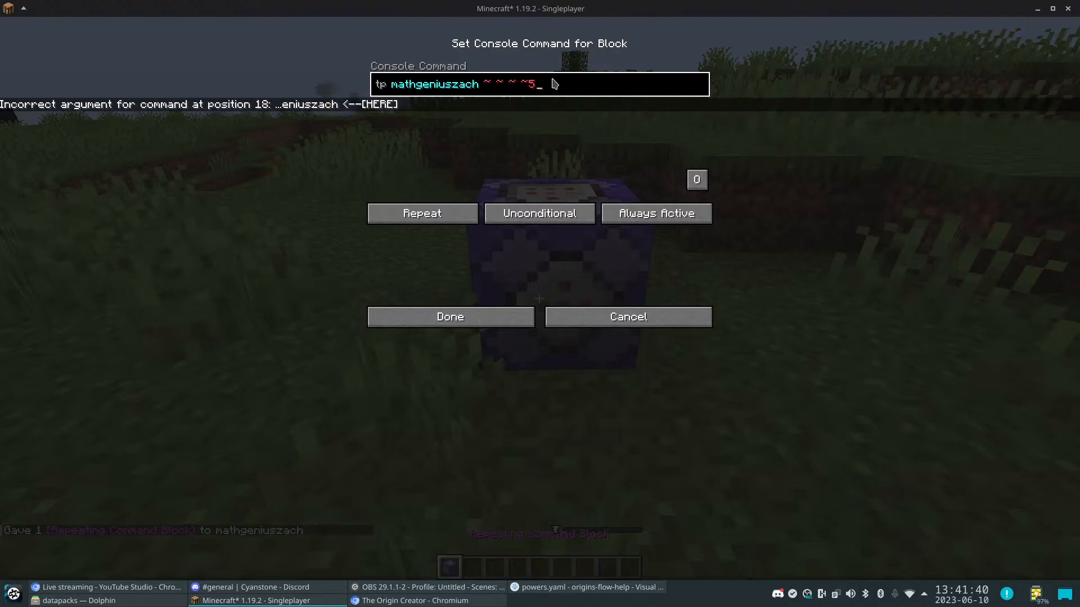
text( ~)
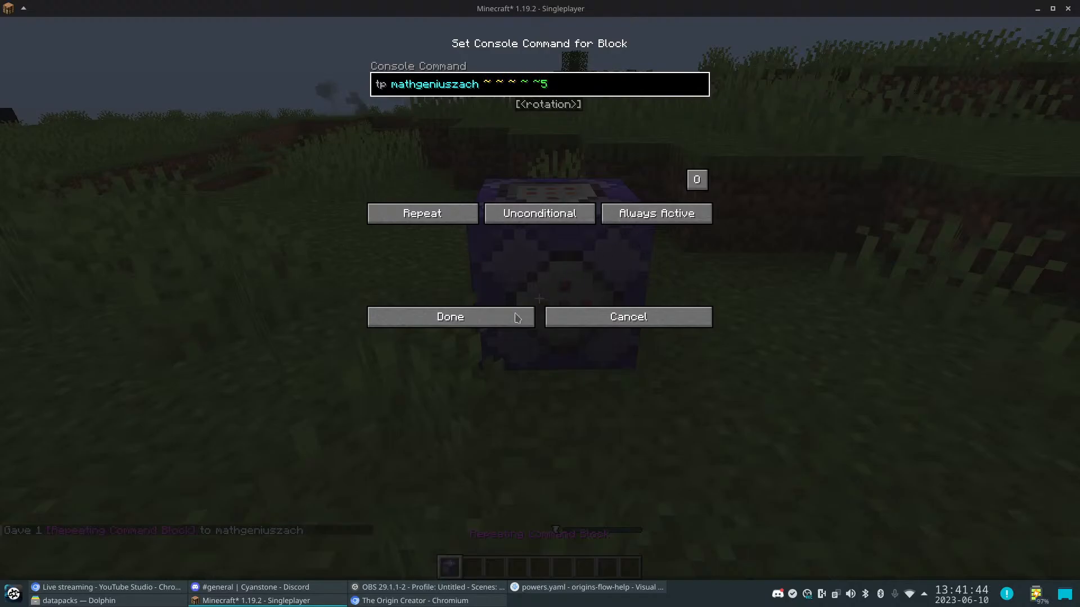
click(490, 318)
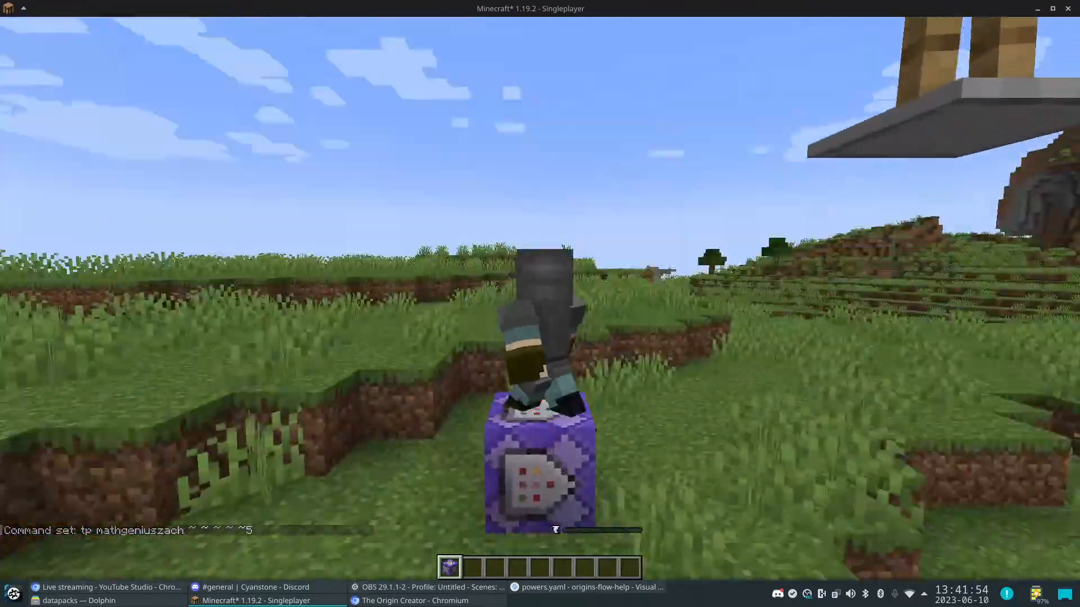
Replace the block directly below the player with air using setblock ~ ~-1 ~ air
key(slash)
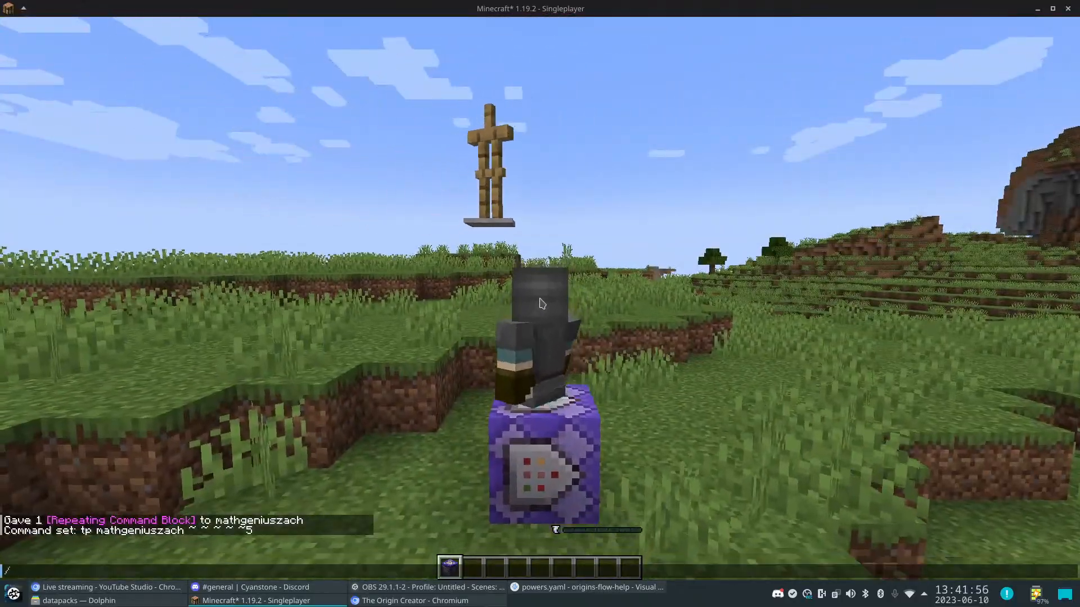
text(setblock ~ ~-1 ~ air)
key(Return)
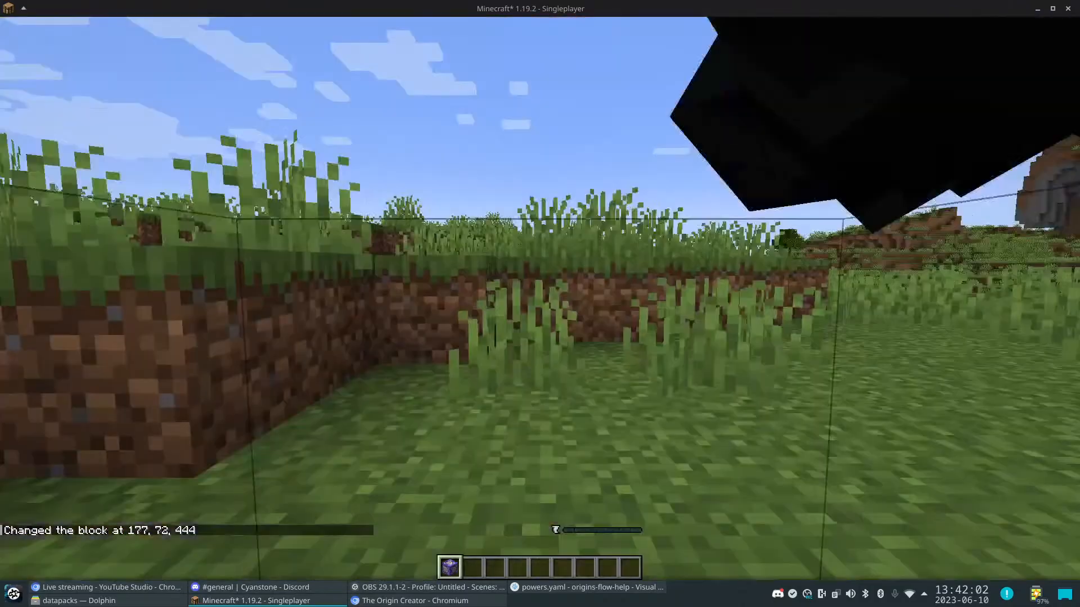
Clear the block at the player's own position by rerunning the command as setblock ~ ~ ~ air
key(t)
key(Up)
key(Left)
key(Left)
key(Left)
key(Left)
key(Left)
key(Left)
key(BackSpace)
key(BackSpace)
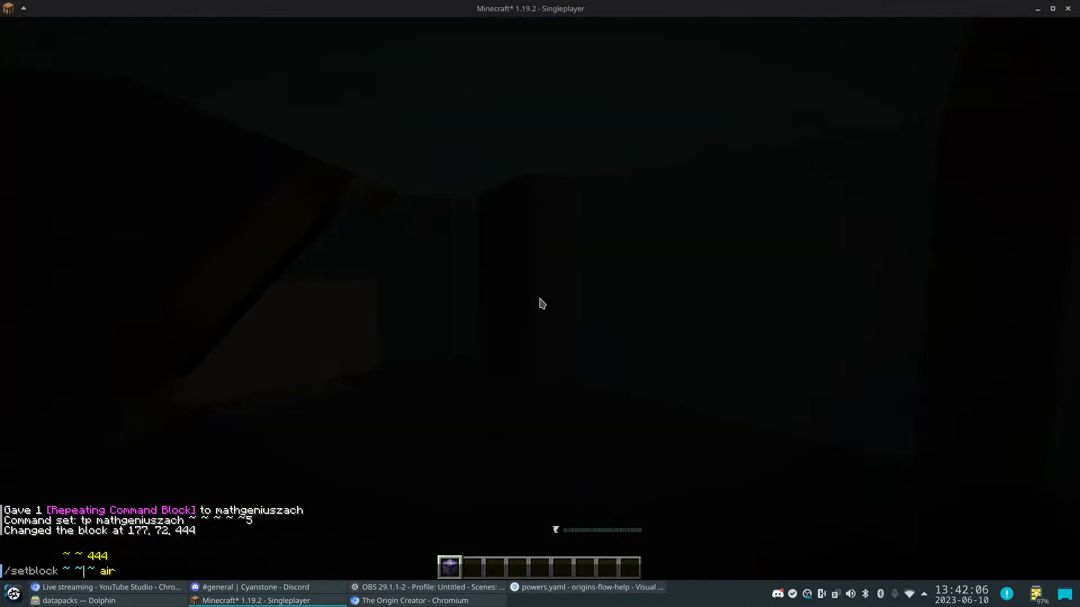
key(Return)
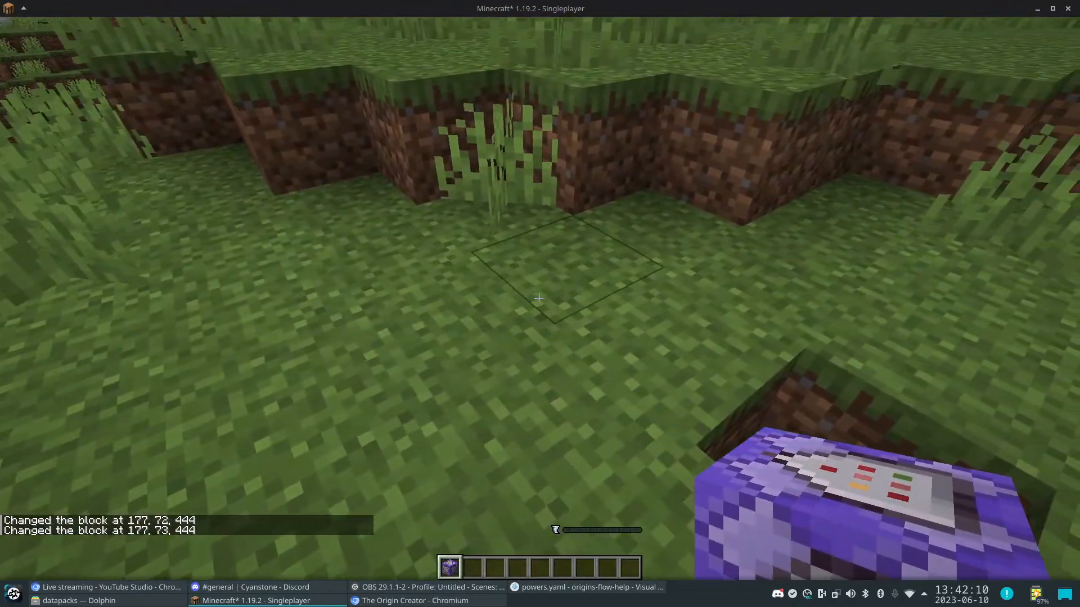
Clear the area around the player with /fill ~-10 ~-10 ~-10 ~10 ~10 ~10 air
key(slash)
text(fill)
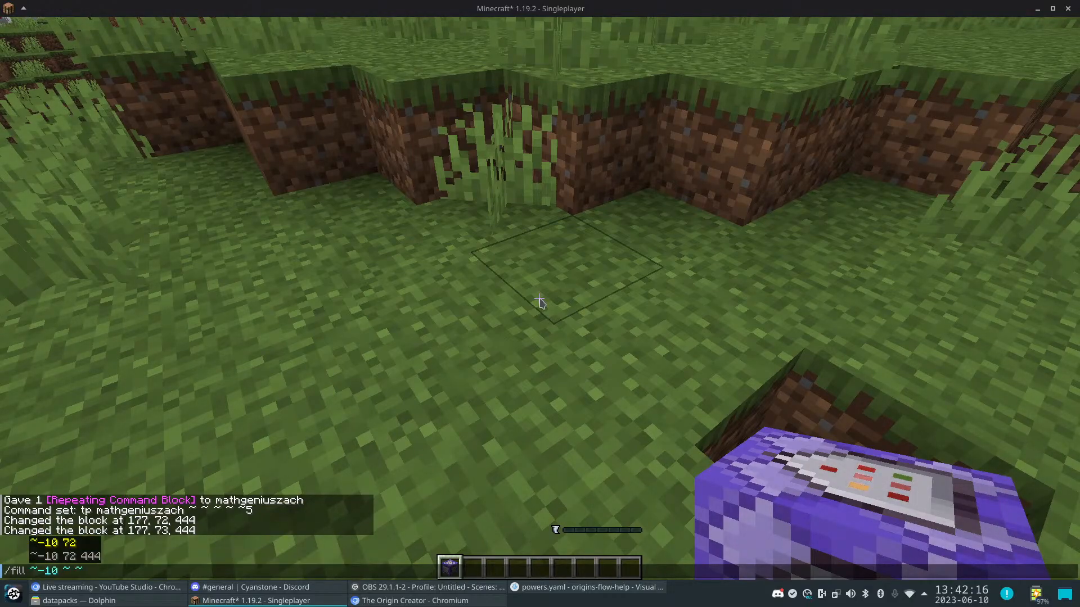
text(~-10 ~-10 ~)
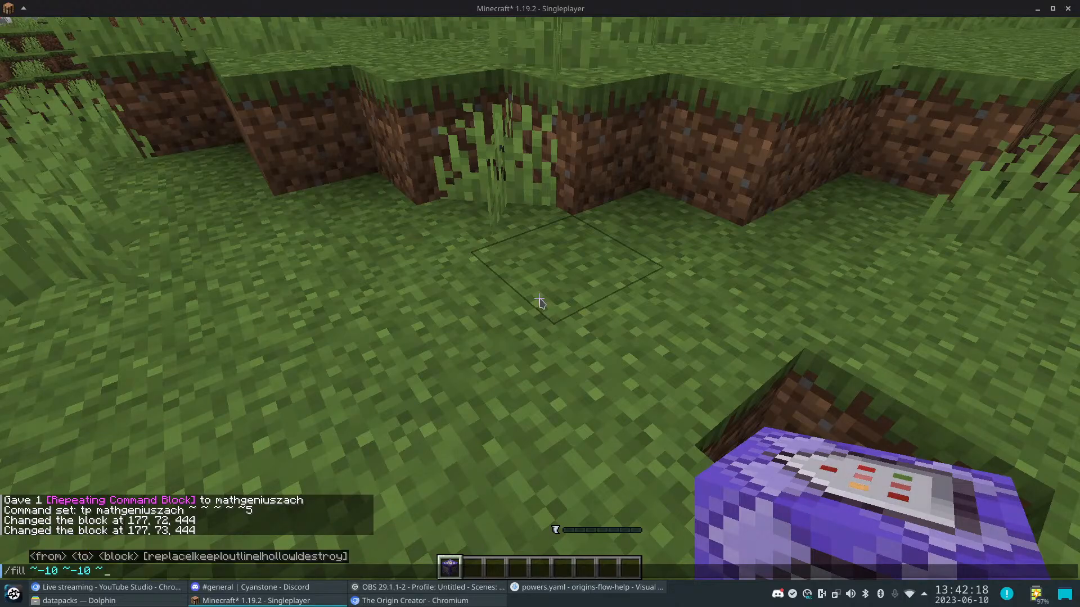
text(-10 ~10 ~ )
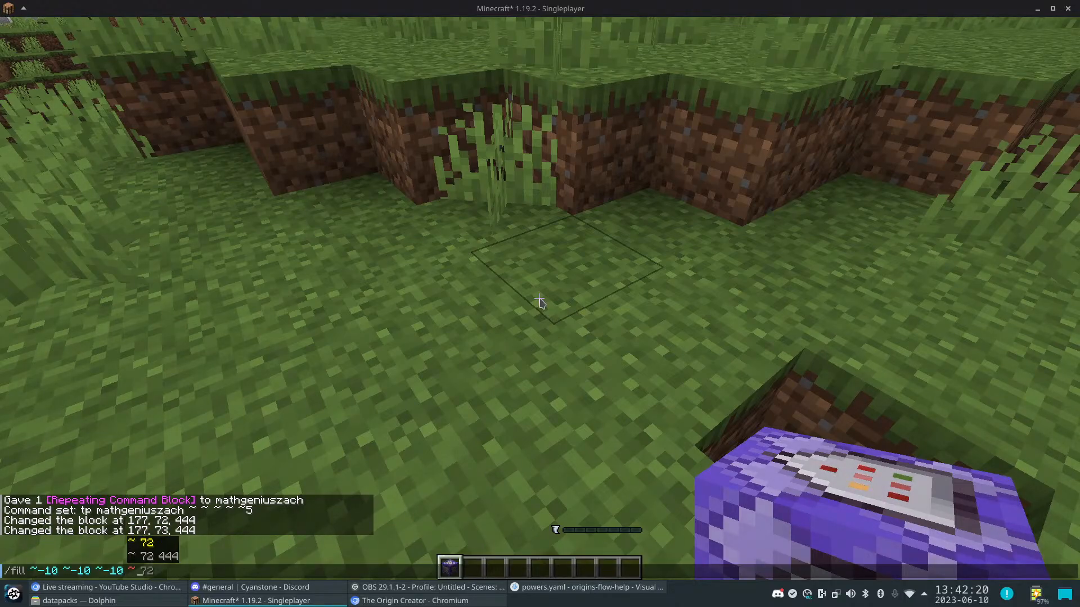
text(10 ~)
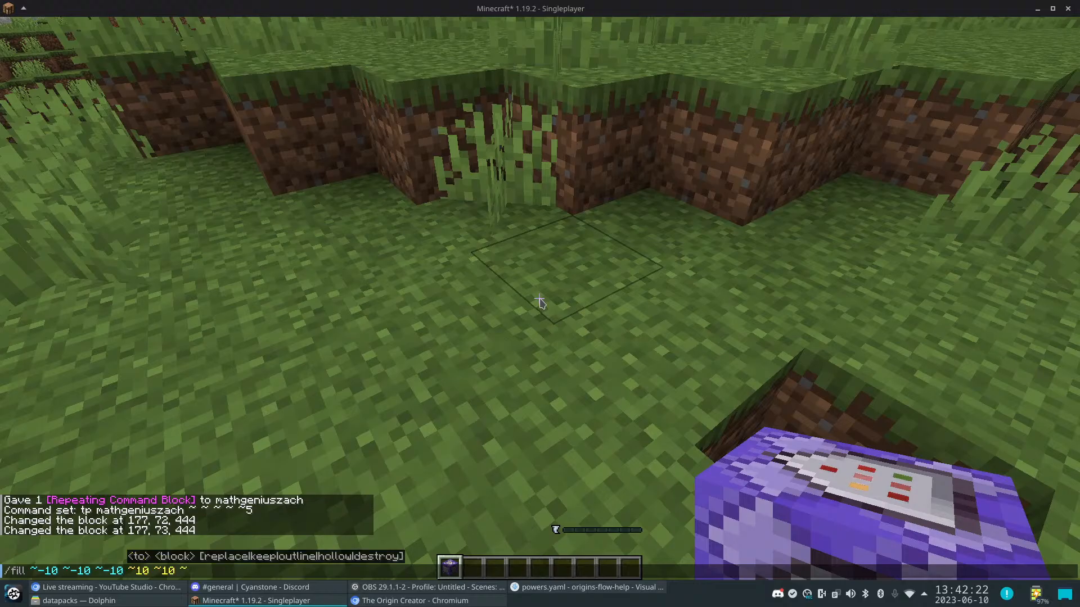
text(10 air)
key(Return)
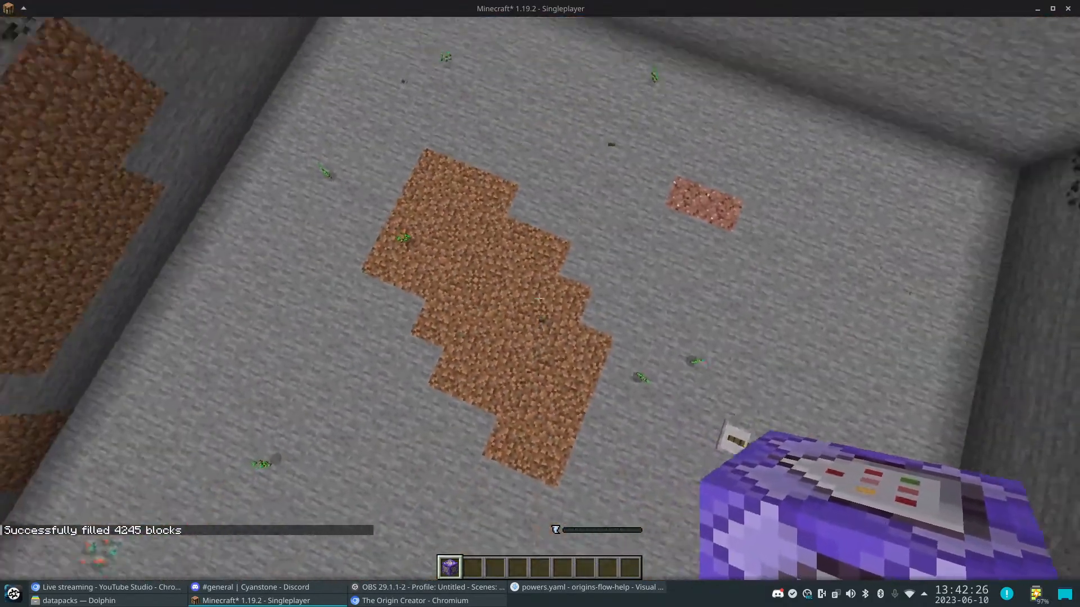
Place another repeating command block on the grass and set it to Always Active
key(e)
key(e)
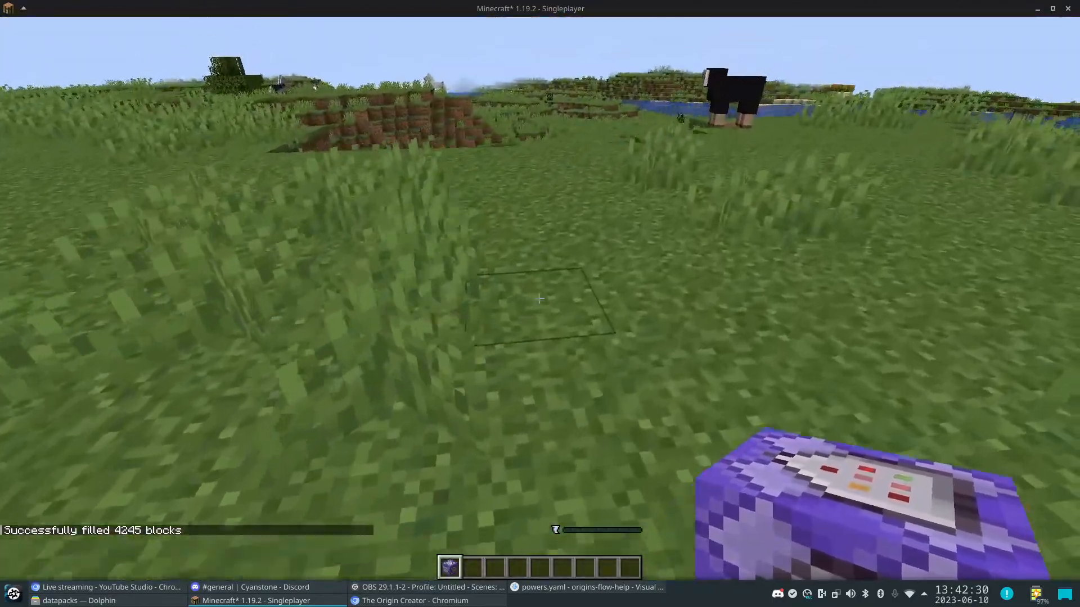
right_click(539, 298)
right_click(539, 299)
click(606, 216)
click(534, 90)
text(tp @s)
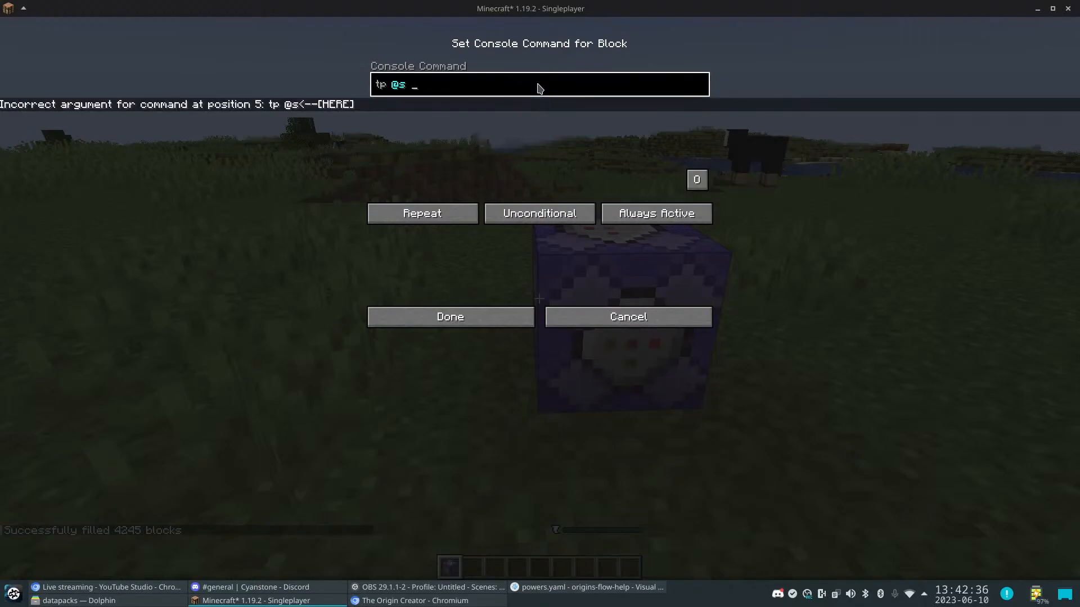
key(BackSpace)
key(BackSpace)
key(BackSpace)
key(BackSpace)
key(BackSpace)
key(BackSpace)
Replace the command block's existing text with execute as @p at @s as the start of its command
text(execute at math)
key(Tab)
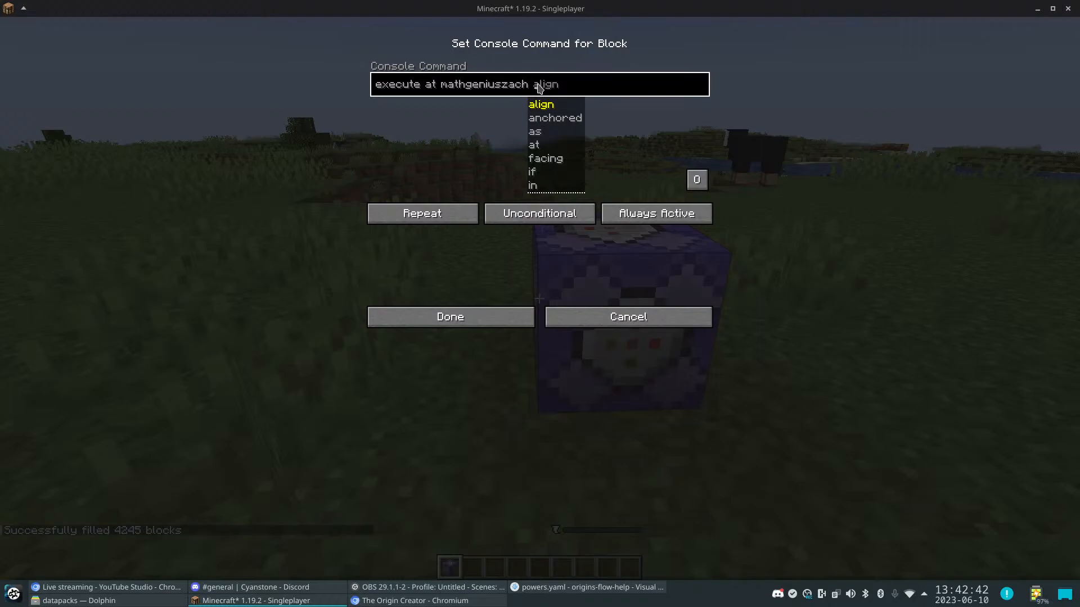
click(426, 90)
text(as @p)
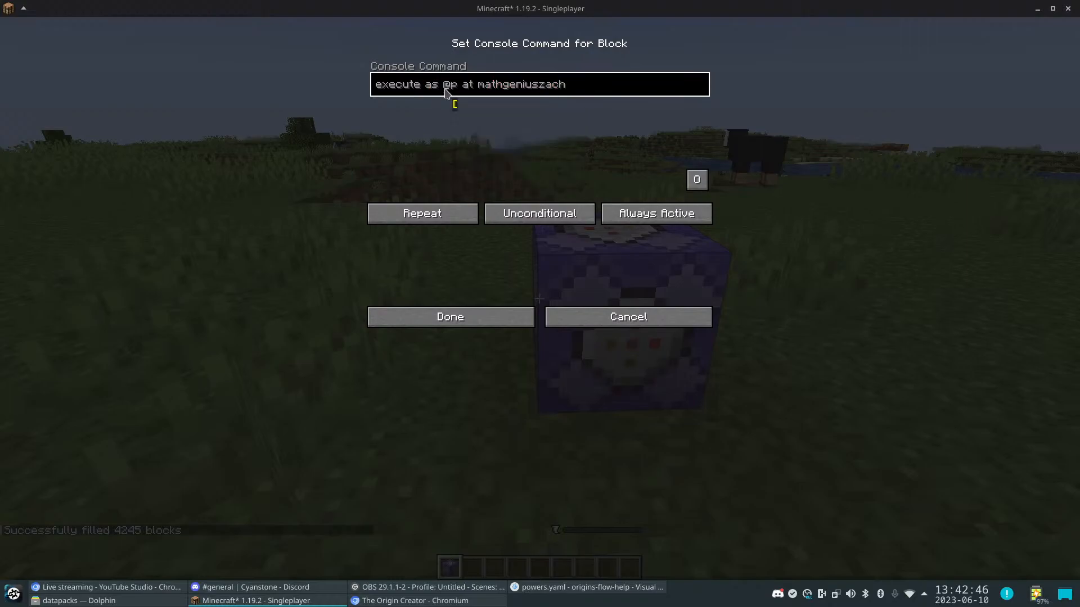
key(BackSpace)
key(BackSpace)
key(BackSpace)
key(BackSpace)
key(BackSpace)
key(BackSpace)
key(BackSpace)
key(BackSpace)
key(BackSpace)
key(BackSpace)
key(BackSpace)
key(BackSpace)
key(BackSpace)
key(BackSpace)
text(@s )
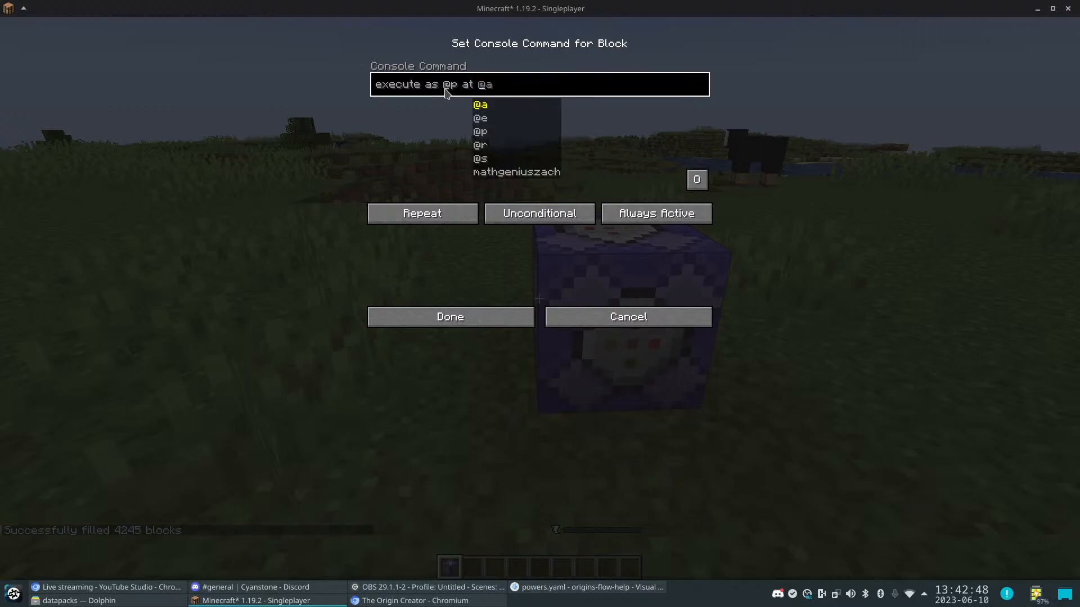
Complete the command with run tp @s ~ ~ ~ ~ ~5 and save the command block
text(run tp )
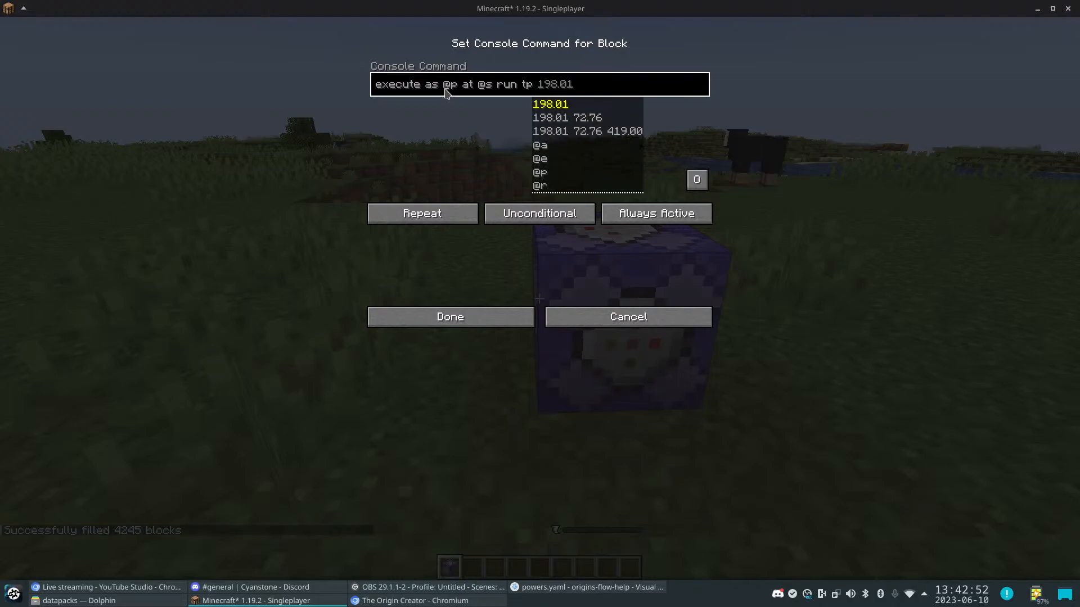
text(@s)
key(BackSpace)
key(BackSpace)
text(@s ~ ~ ~ )
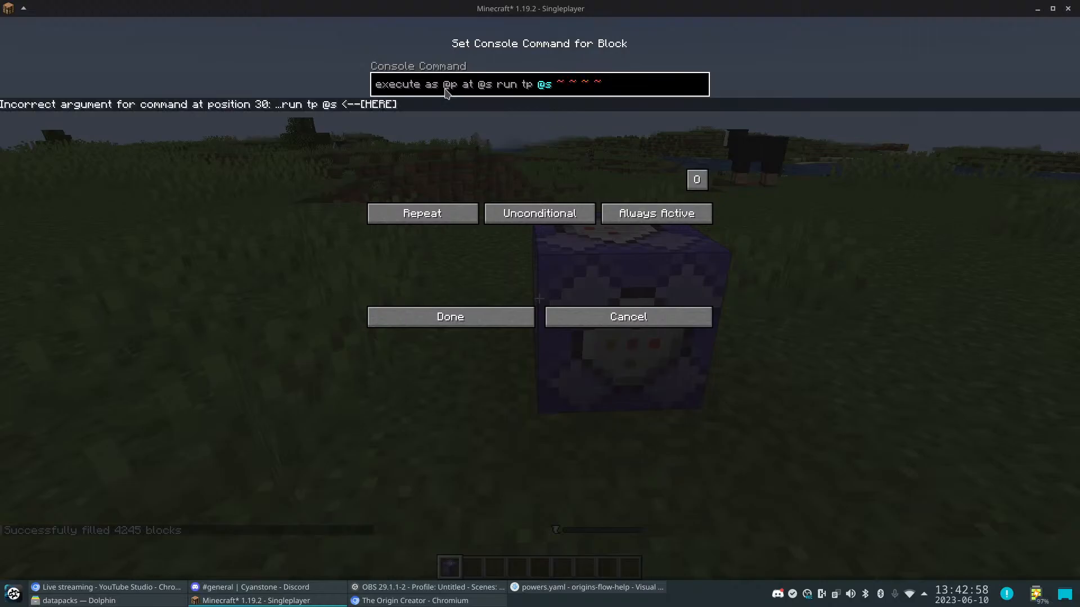
text(~5)
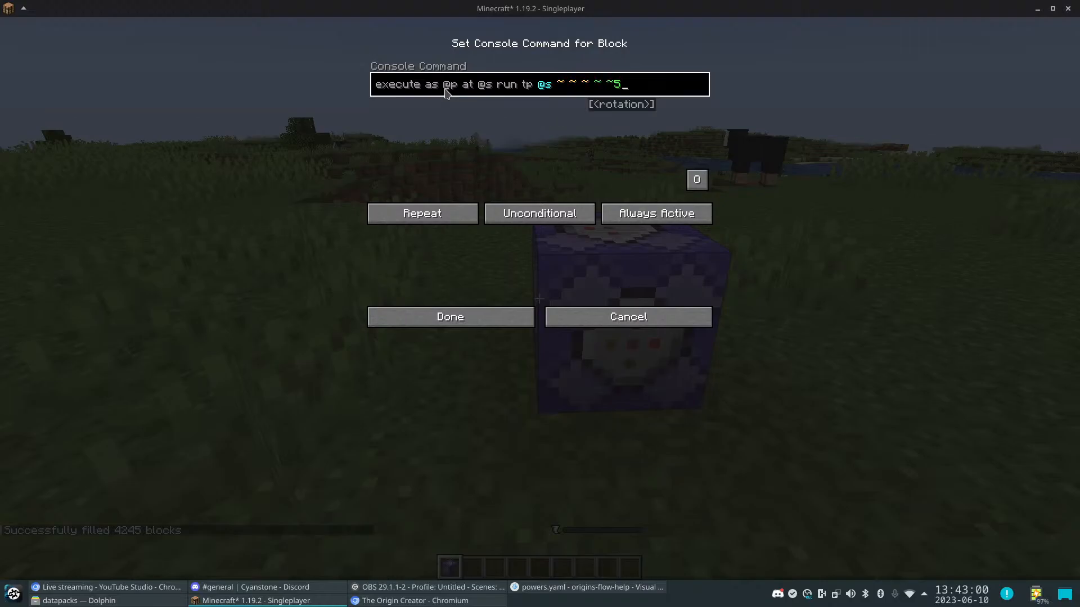
click(500, 308)
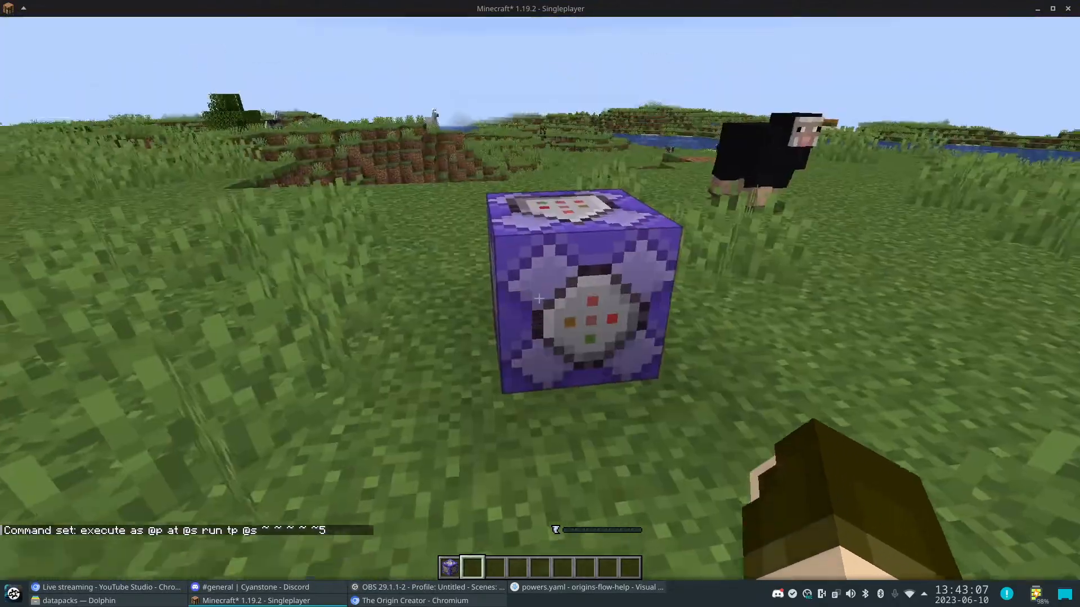
Reopen the command block and change the final rotation value of its tp command to ~-1
right_click(539, 299)
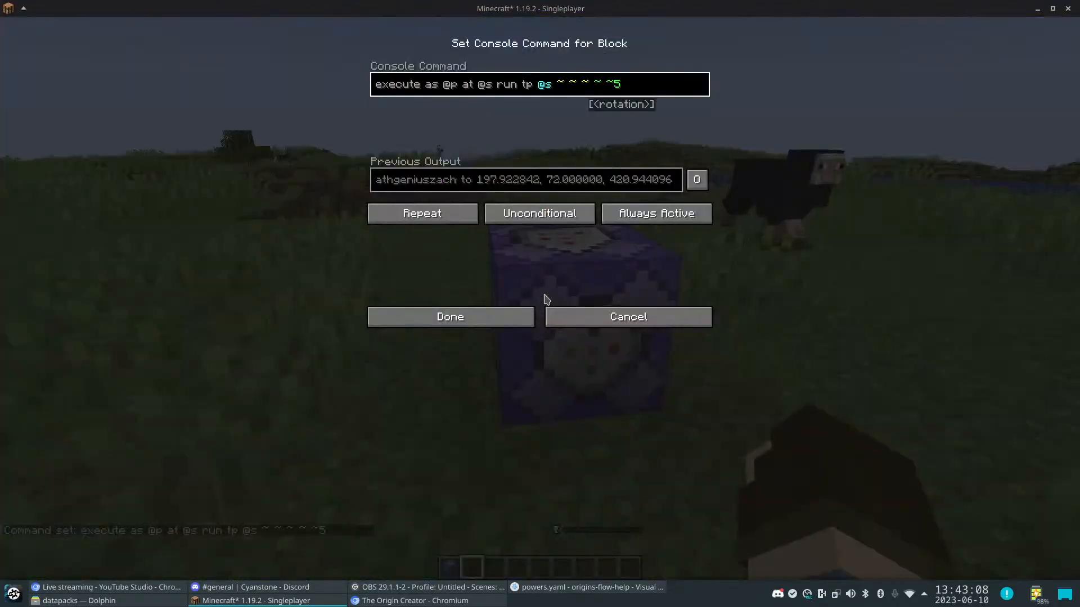
click(532, 316)
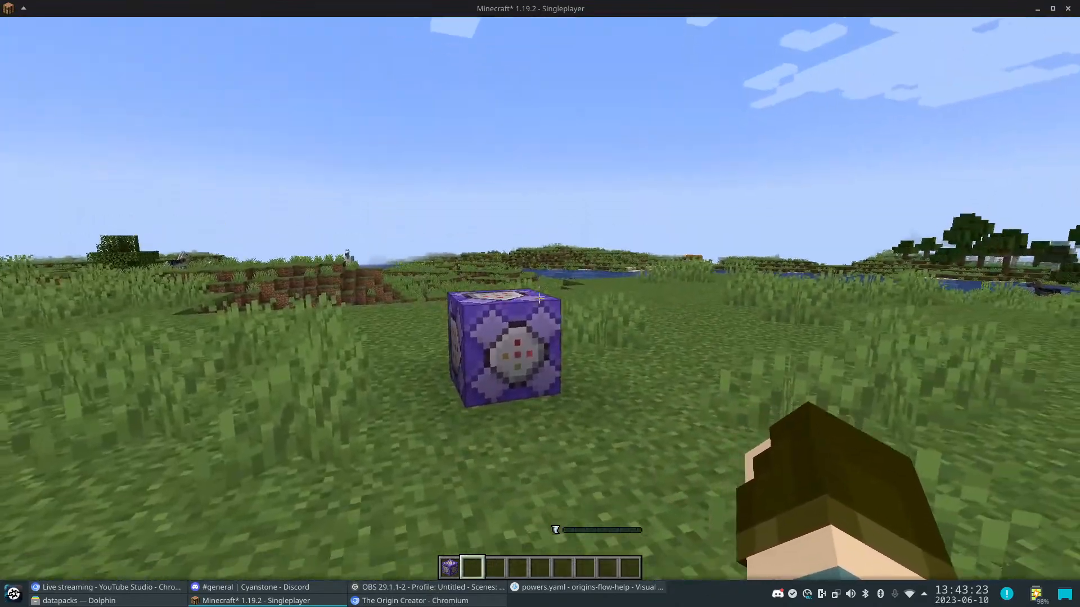
right_click(540, 298)
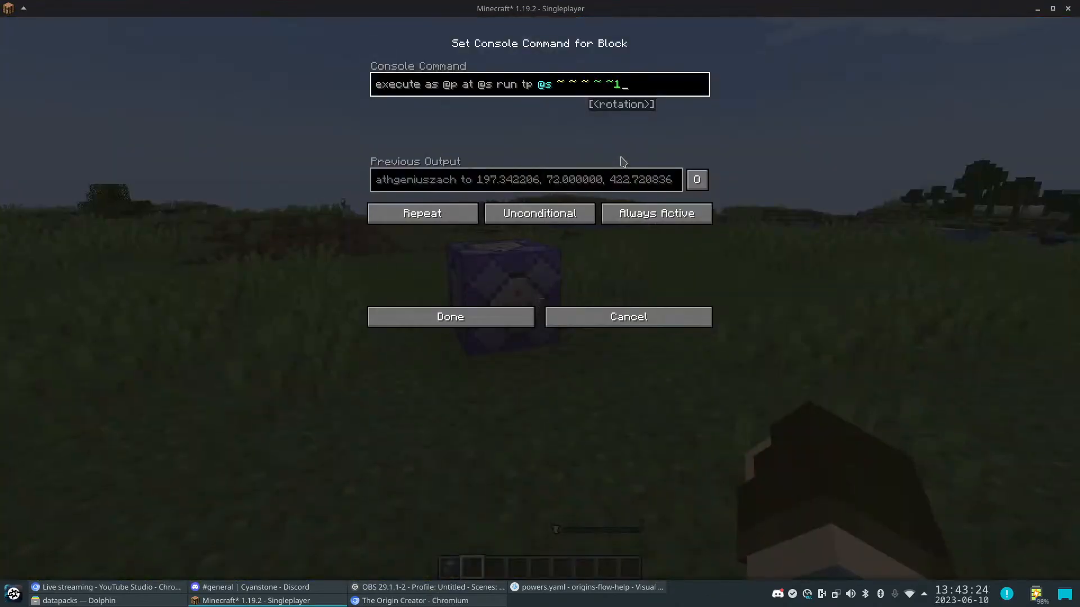
click(465, 323)
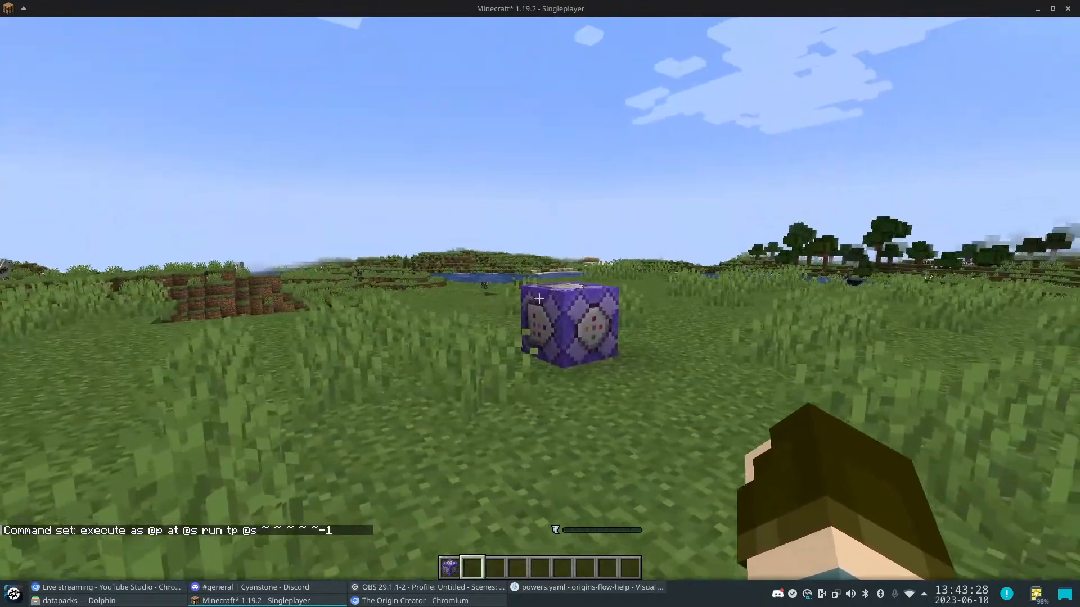
Move the player onto the command block and set the final rotation value of its command to ~-0.01
key(w)
key(w)
key(space)
key(space)
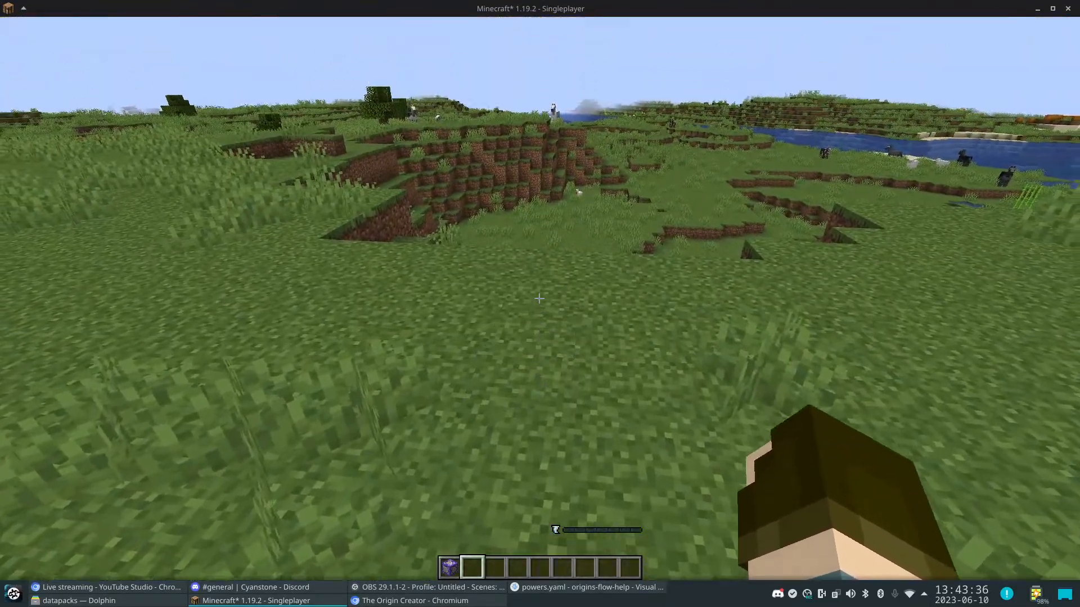
right_click(540, 299)
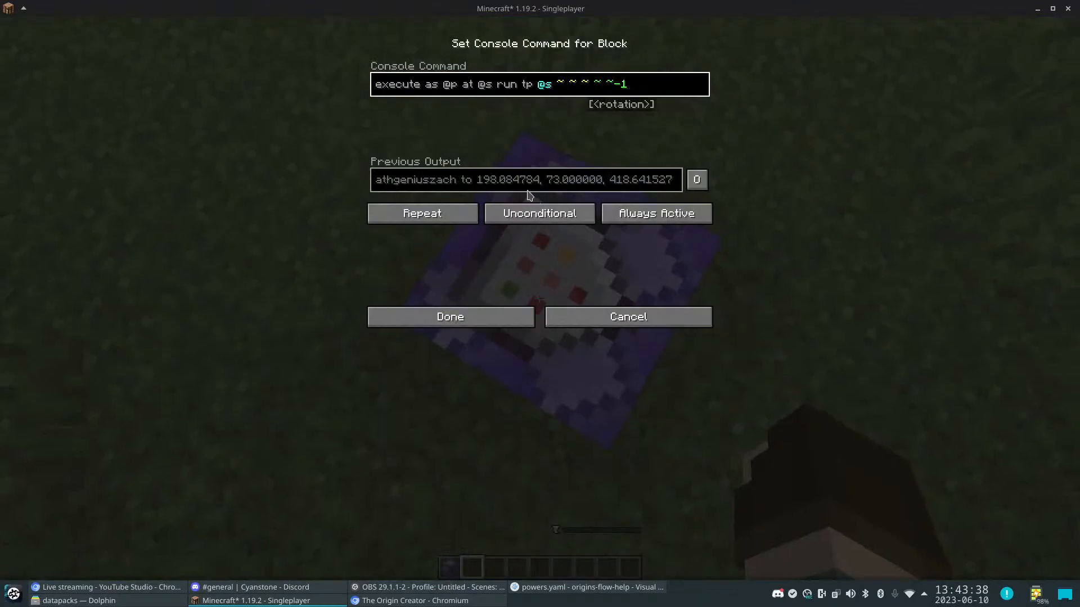
key(BackSpace)
text(0.0)
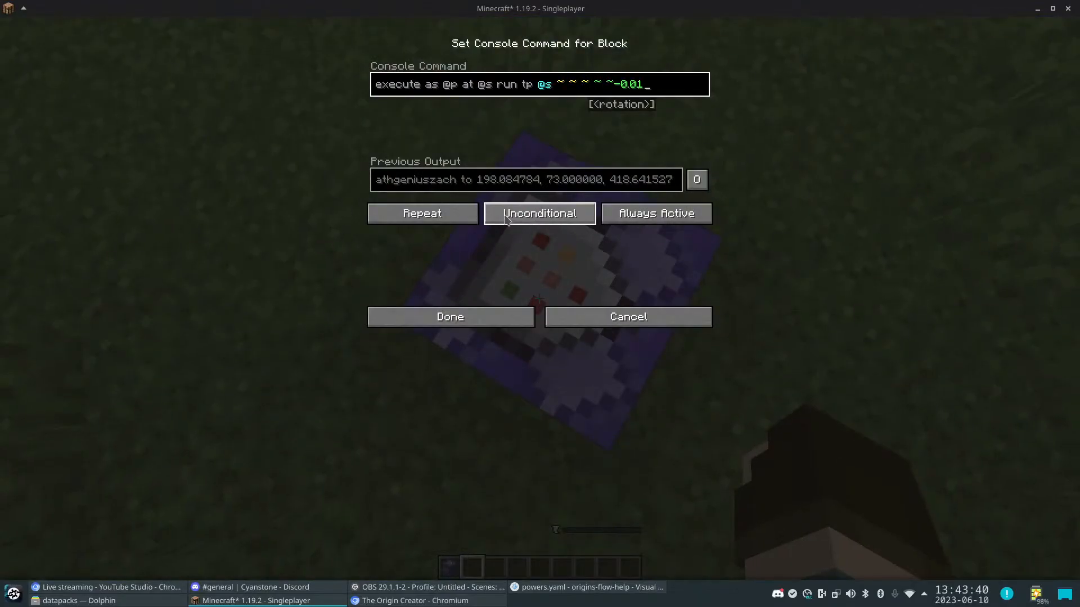
click(450, 317)
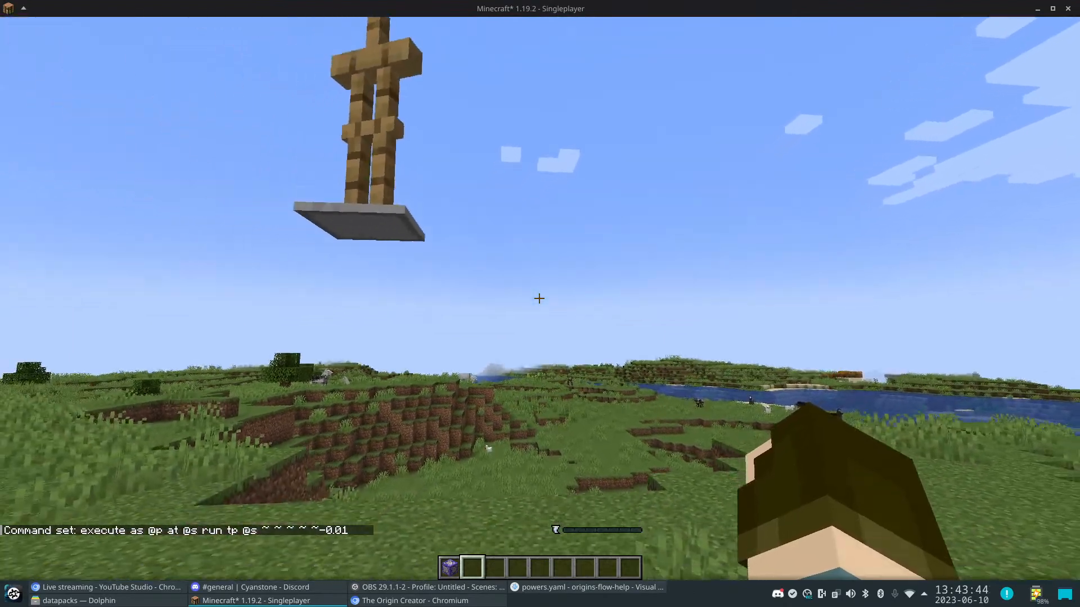
right_click(538, 298)
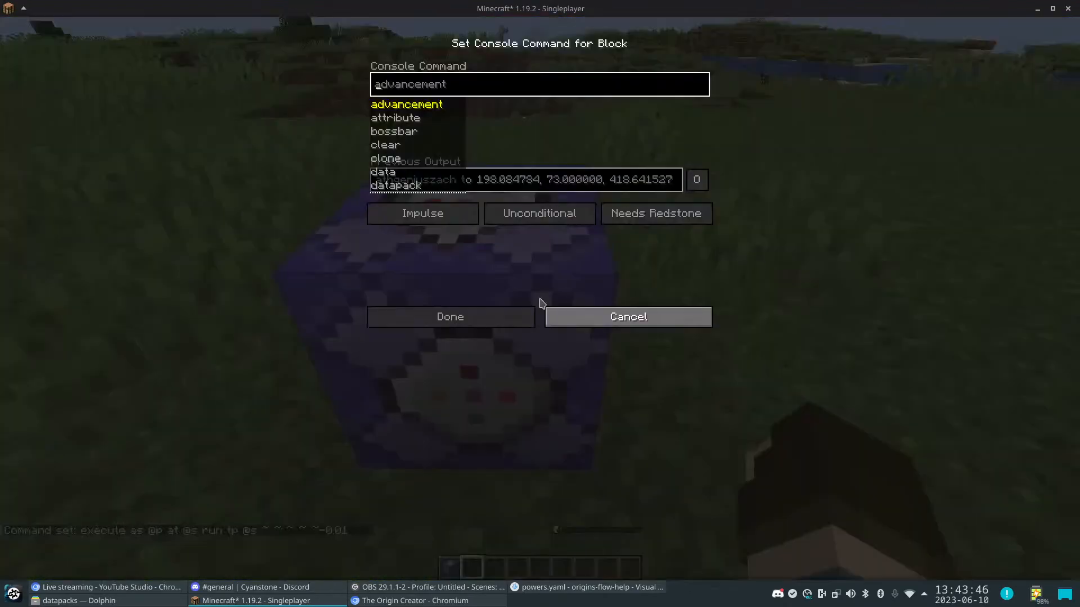
text(xp)
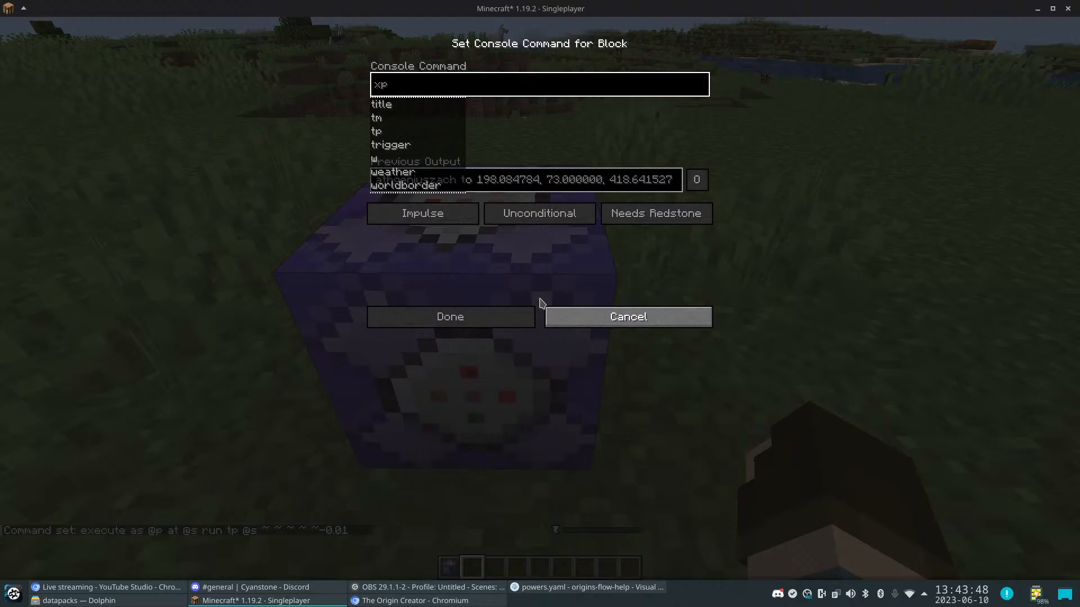
click(603, 328)
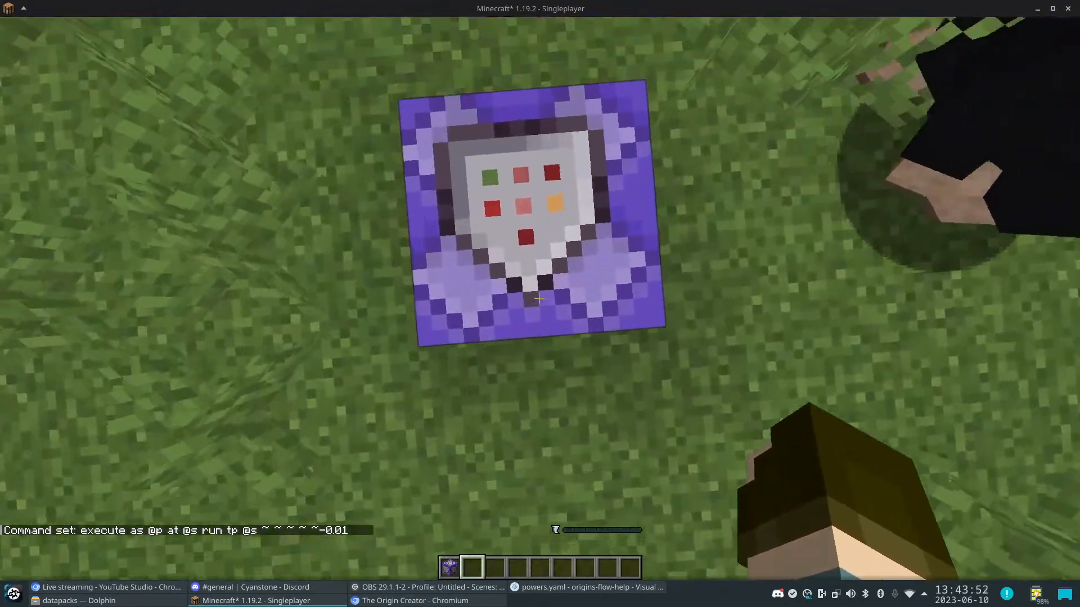
Try ~-0.5 as the command block's final rotation value, and replace it with ~-0.2
right_click(539, 299)
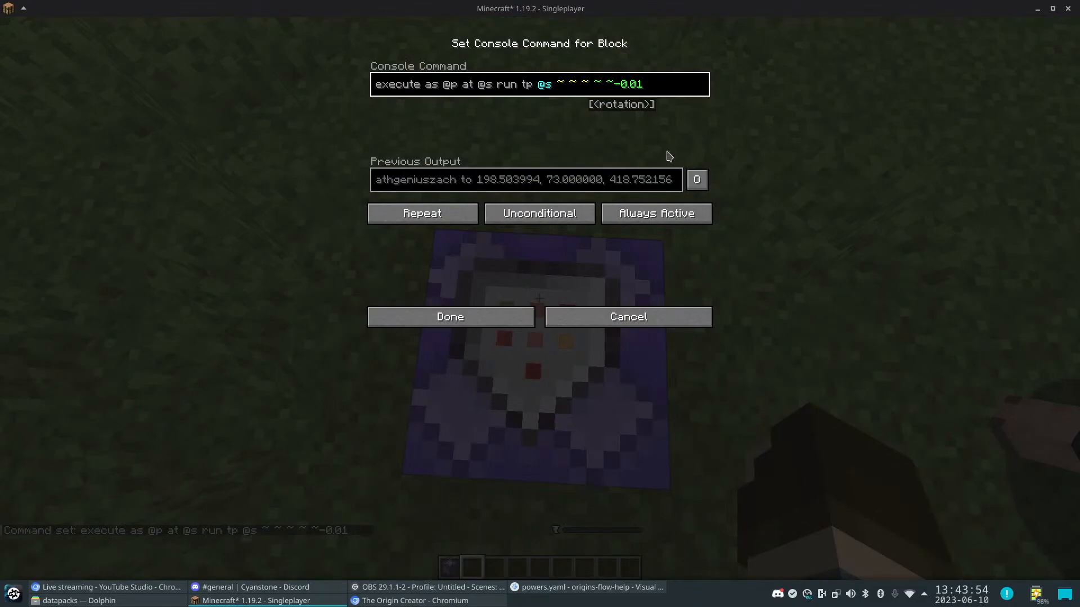
click(450, 316)
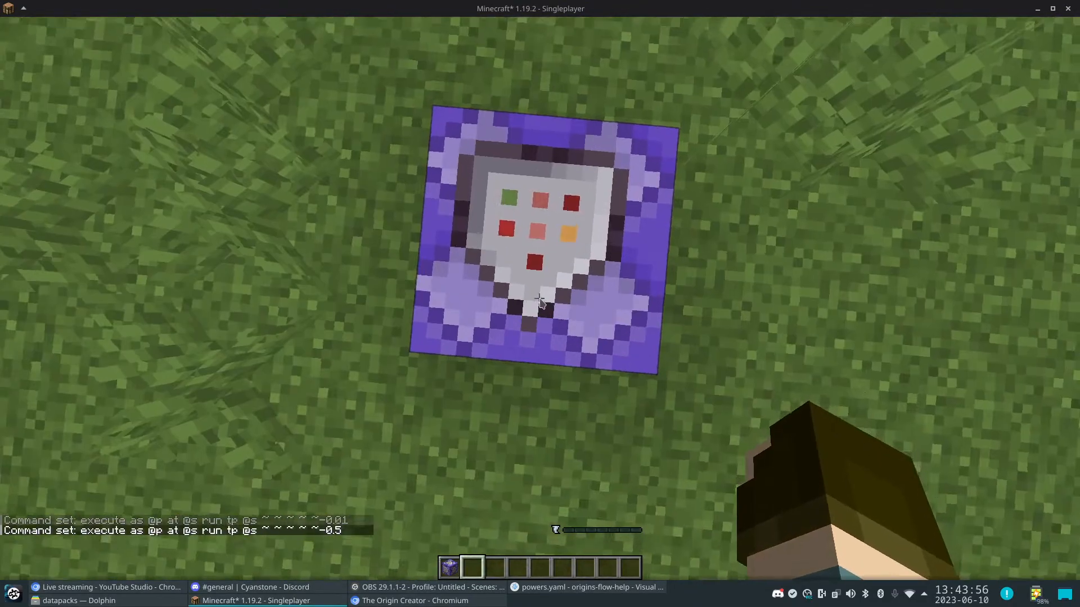
right_click(539, 298)
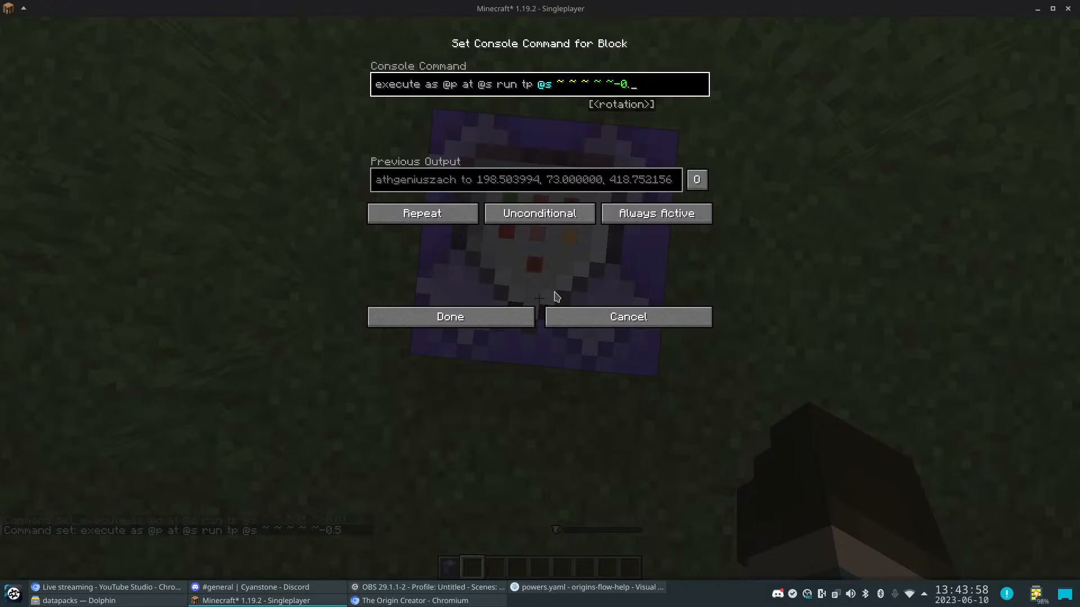
click(458, 321)
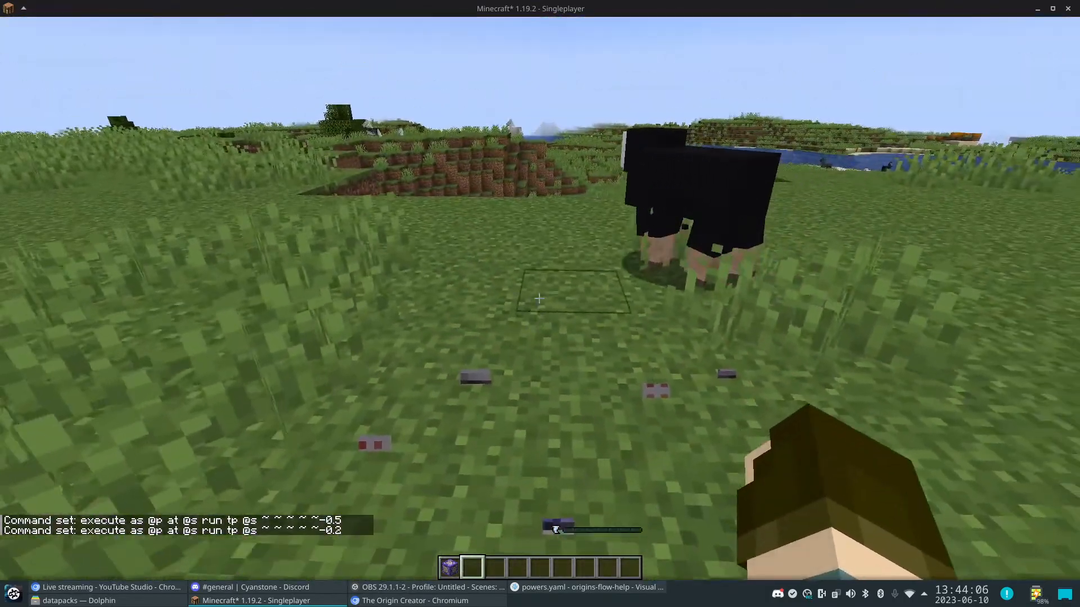
Pause the game, switch to Discord and open the Cyanstone server's #help channel
key(Escape)
click(212, 589)
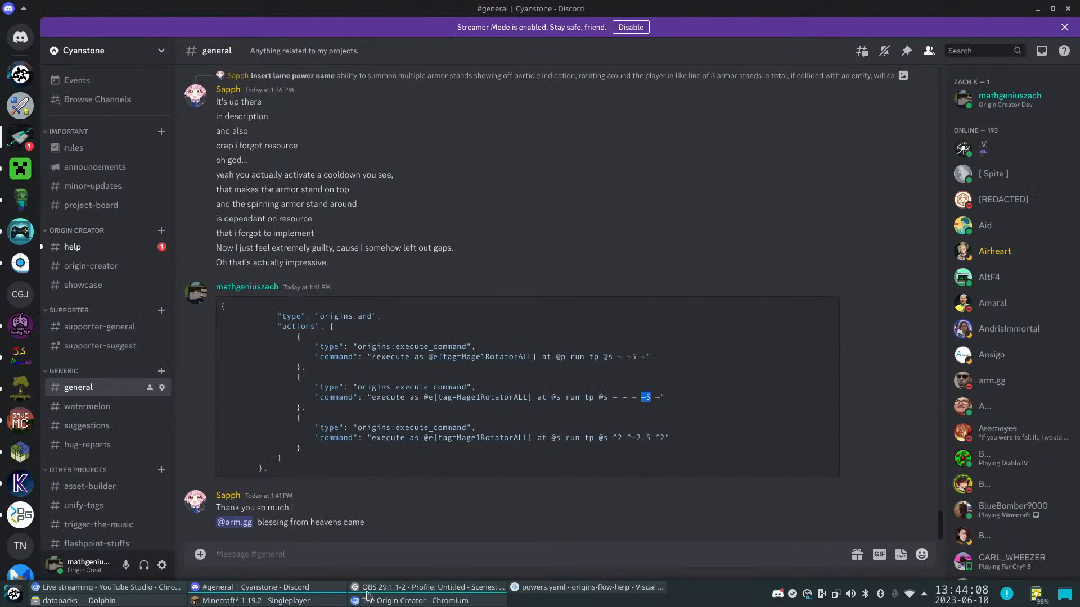
click(91, 251)
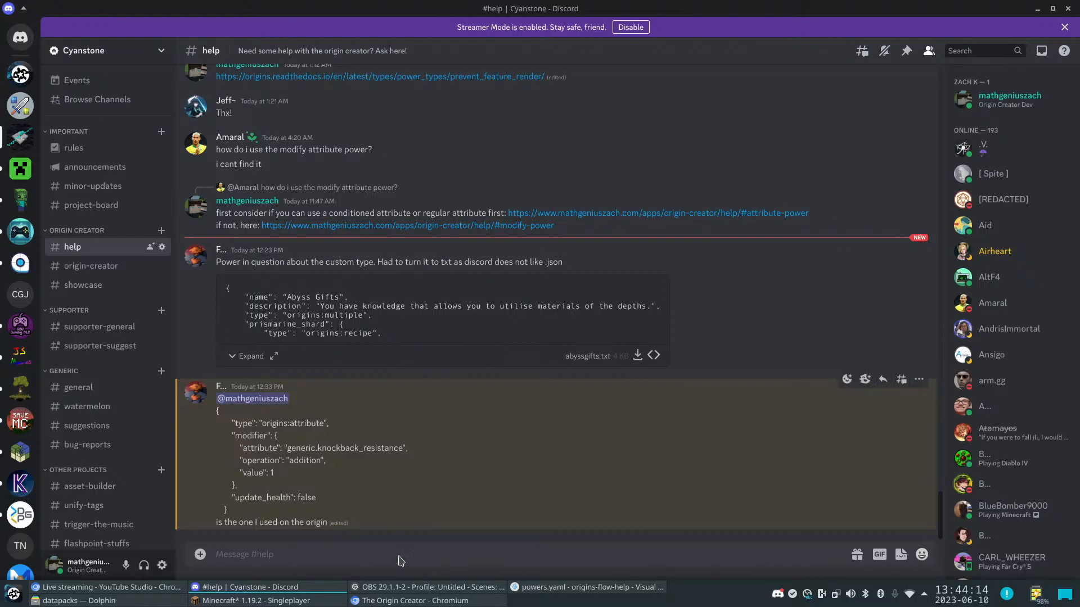
Expand the abyssgifts.txt attachment in #help and read through its Abyss Gifts recipe powers
click(251, 356)
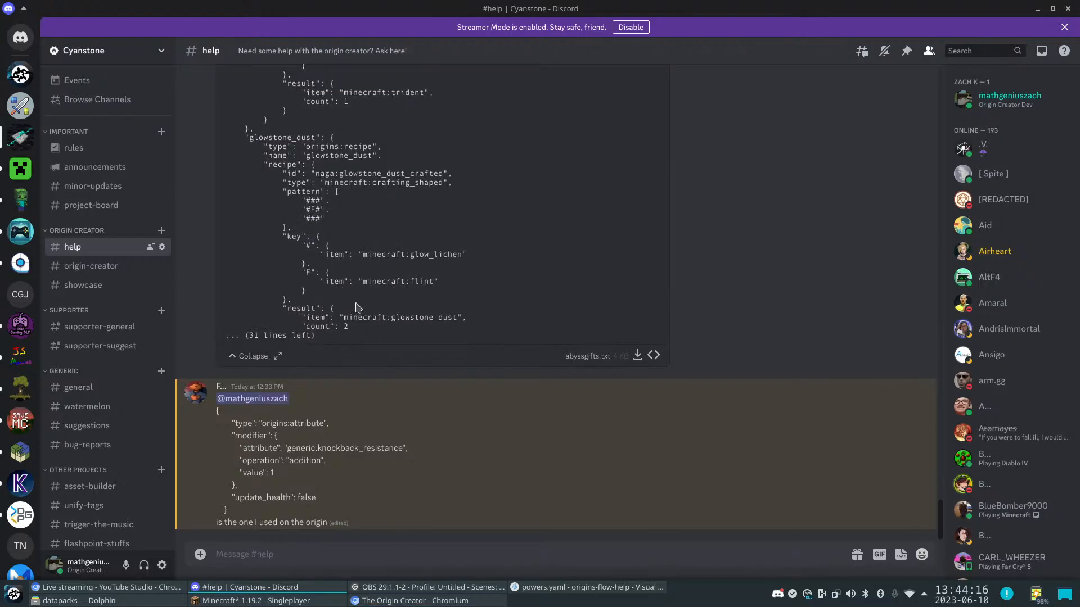
scroll(357, 308, up, 15)
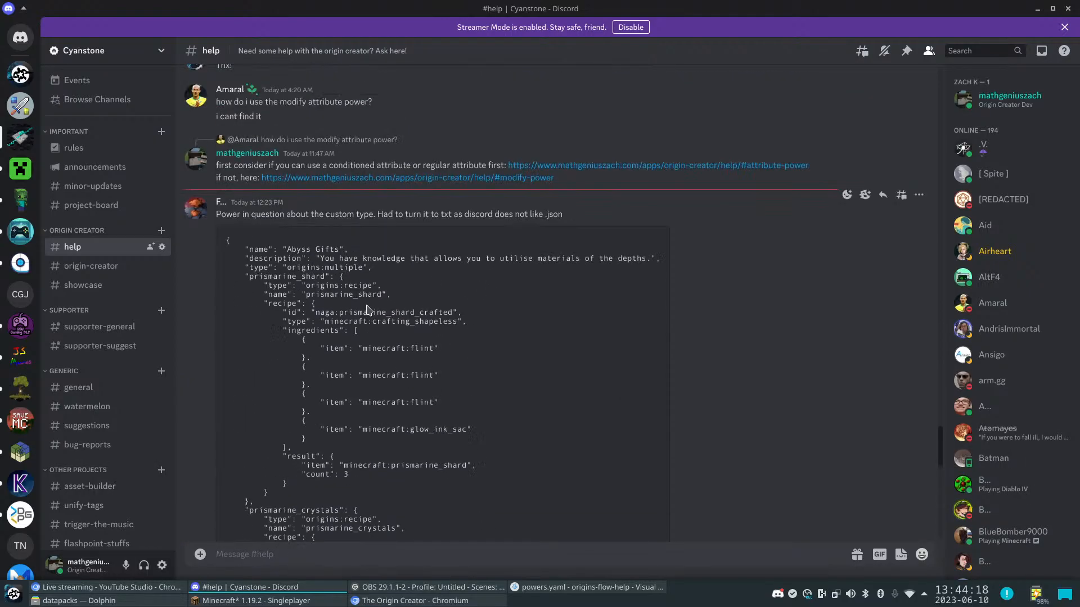
scroll(367, 308, down, 3)
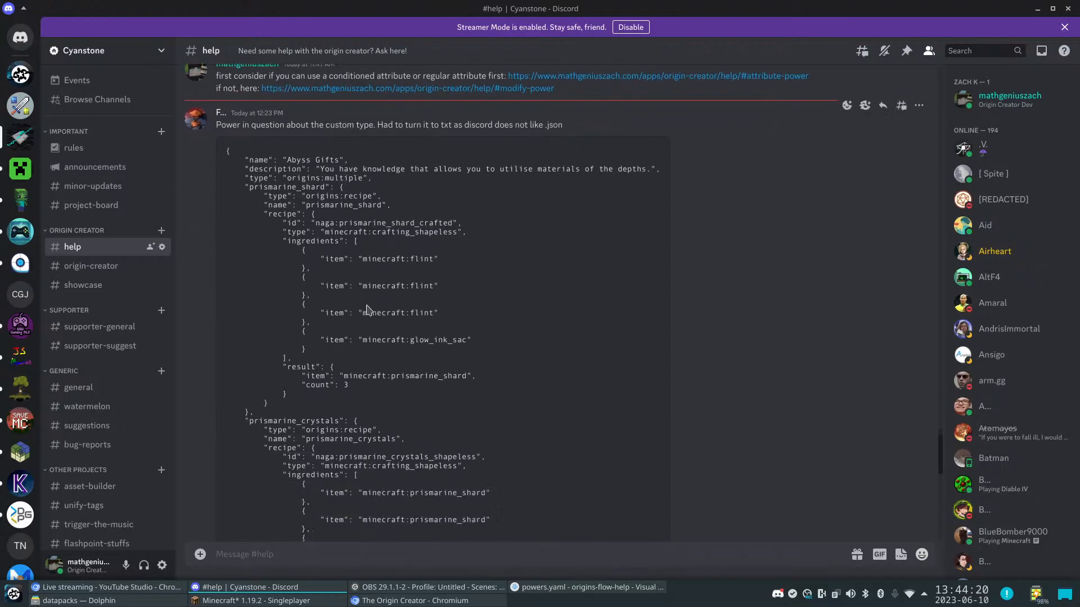
scroll(367, 308, down, 9)
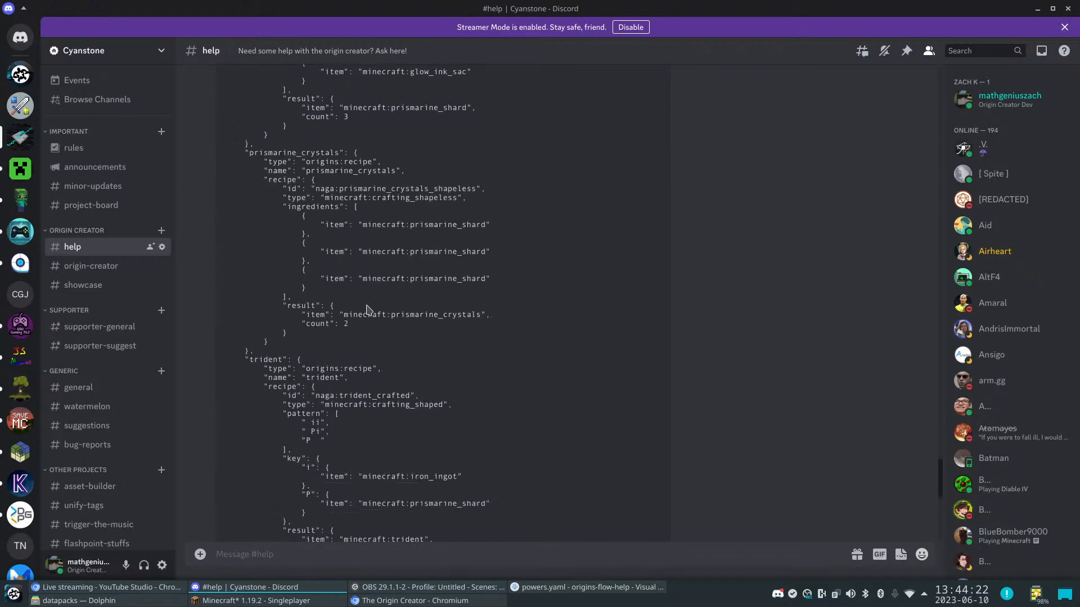
scroll(366, 309, down, 13)
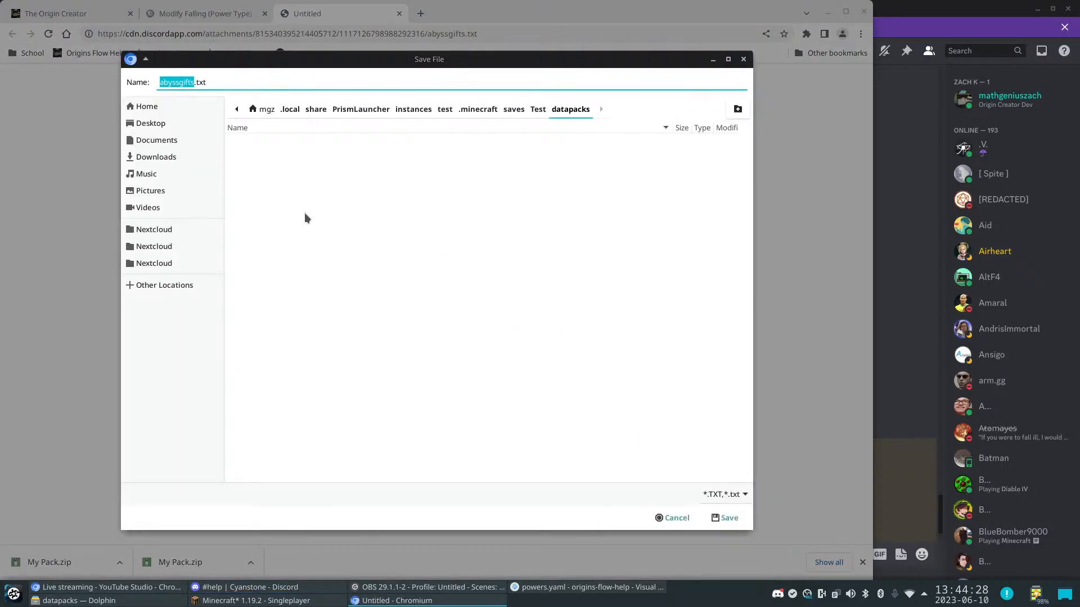
Save abyssgifts.txt to the Desktop folder and show the desktop
click(150, 122)
click(709, 510)
click(1065, 593)
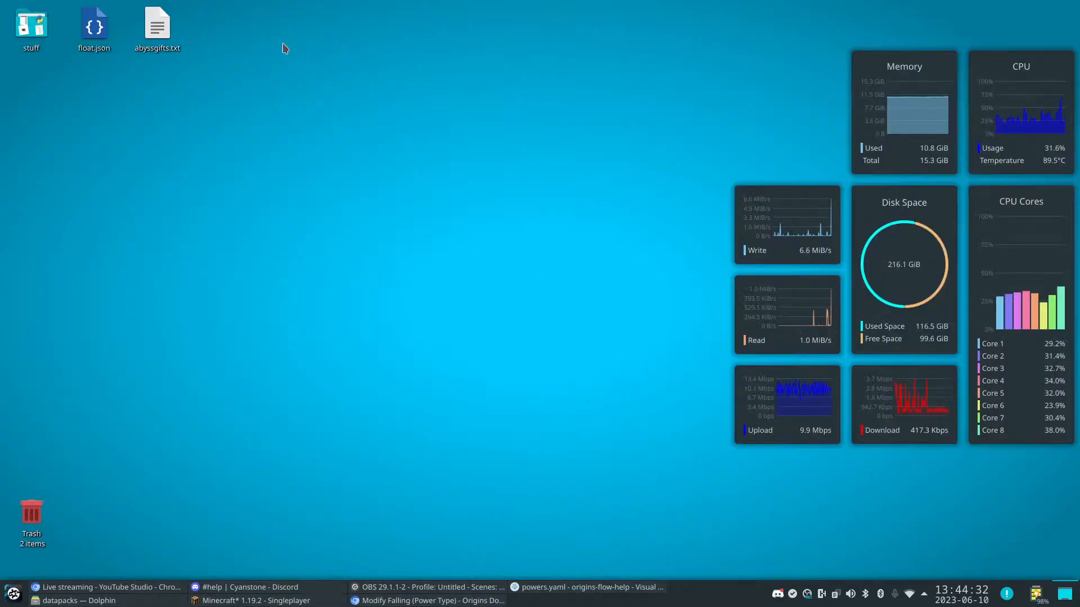
Open abyssgifts.txt from the desktop in a maximized Mousepad window and examine its recipe definitions from prismarine_shard to leather
double_click(157, 26)
scroll(381, 230, down, 5)
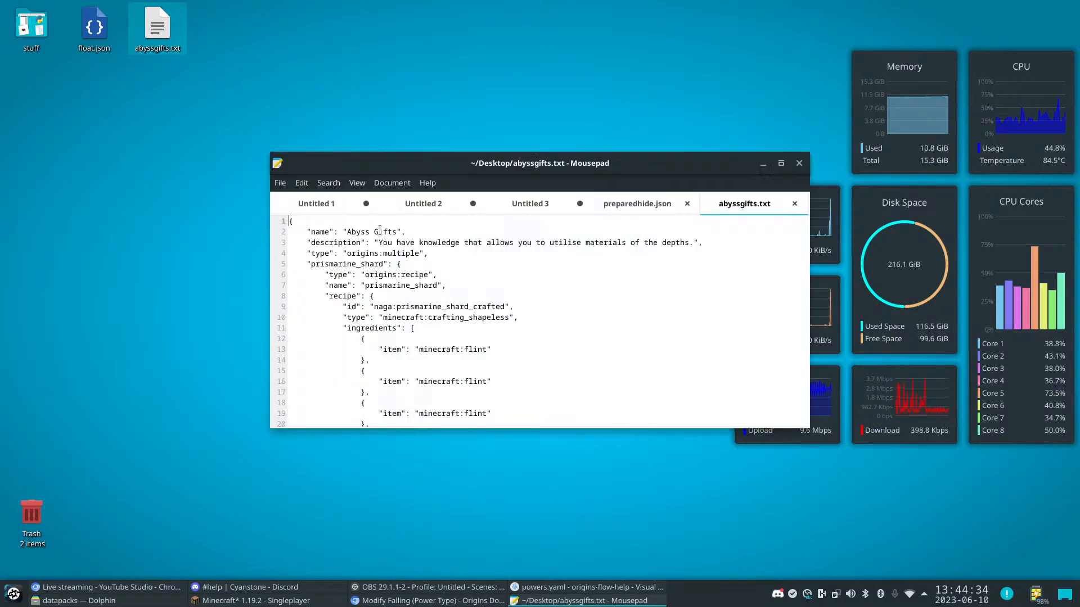
click(781, 159)
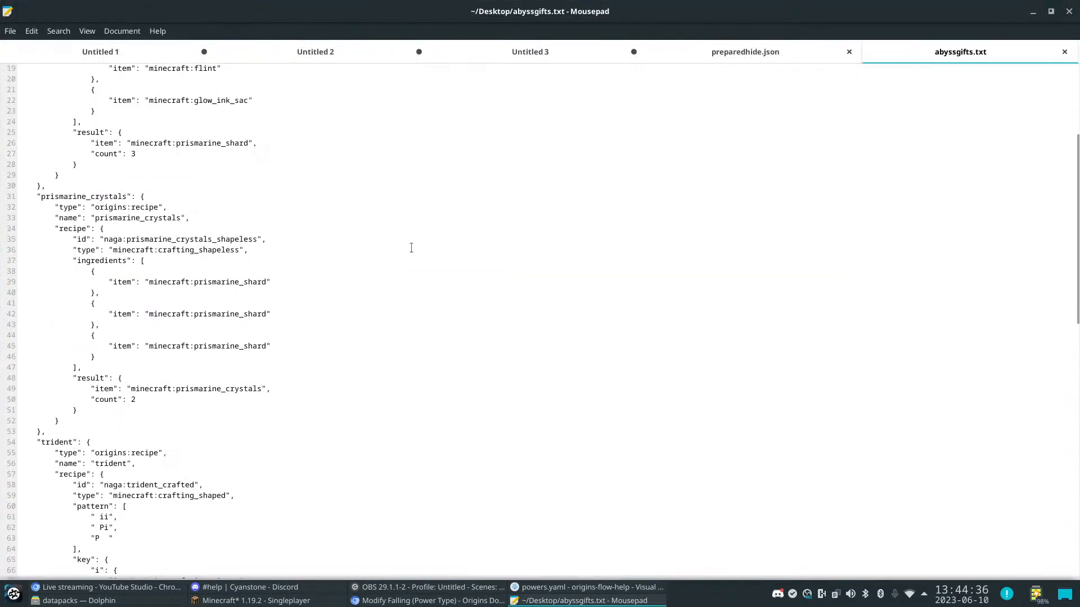
scroll(411, 248, down, 7)
scroll(411, 248, down, 15)
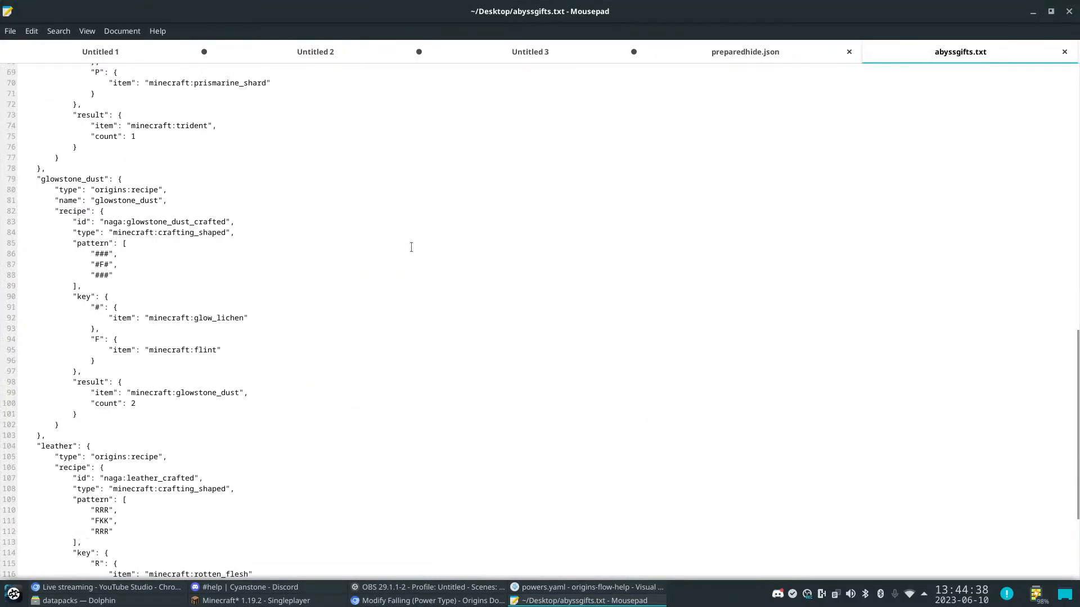
scroll(408, 248, up, 15)
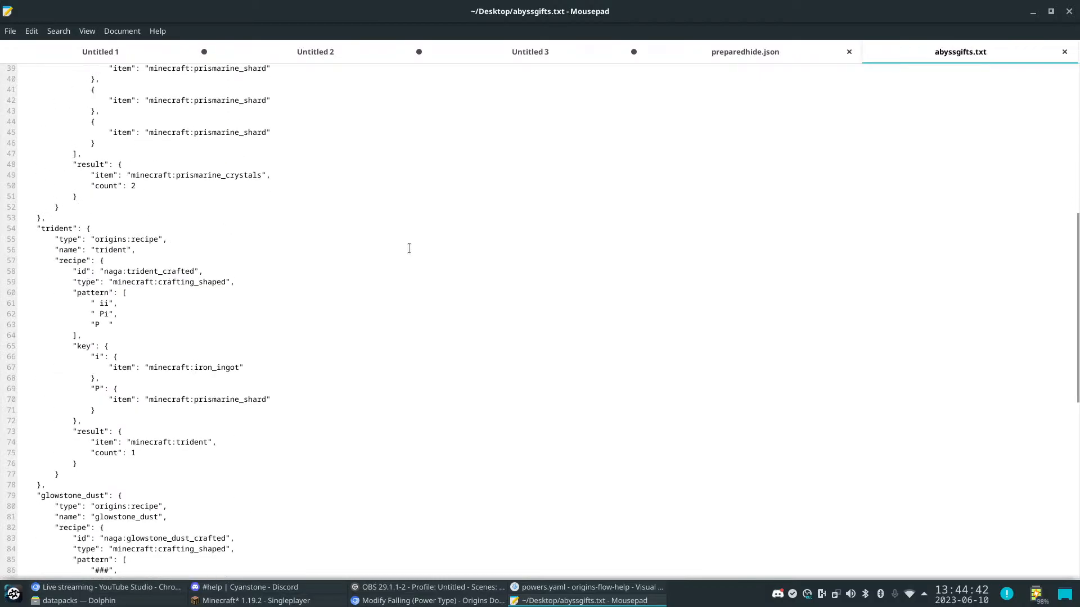
scroll(408, 248, up, 7)
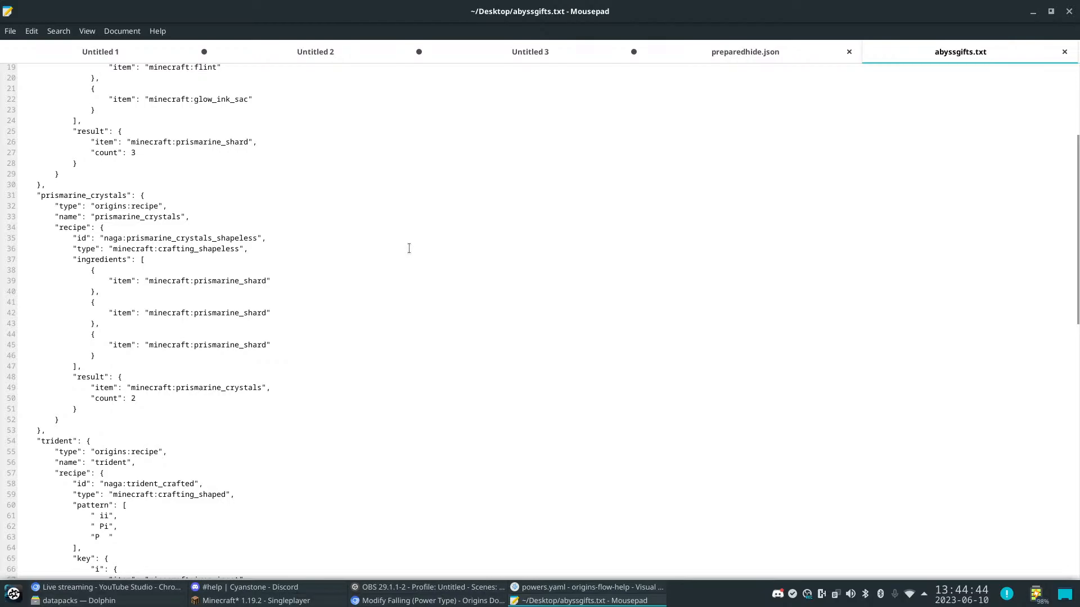
Review abyssgifts.txt, switch to The Origin Creator in Chromium, import the file from the desktop into My Pack's powers folder and open it
scroll(409, 248, up, 6)
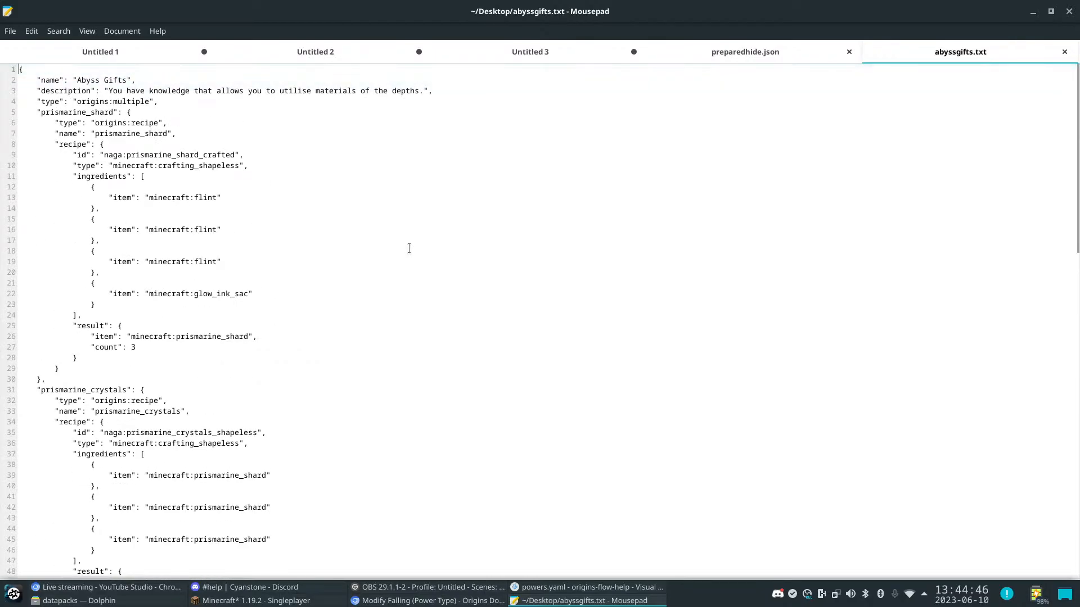
scroll(391, 250, down, 15)
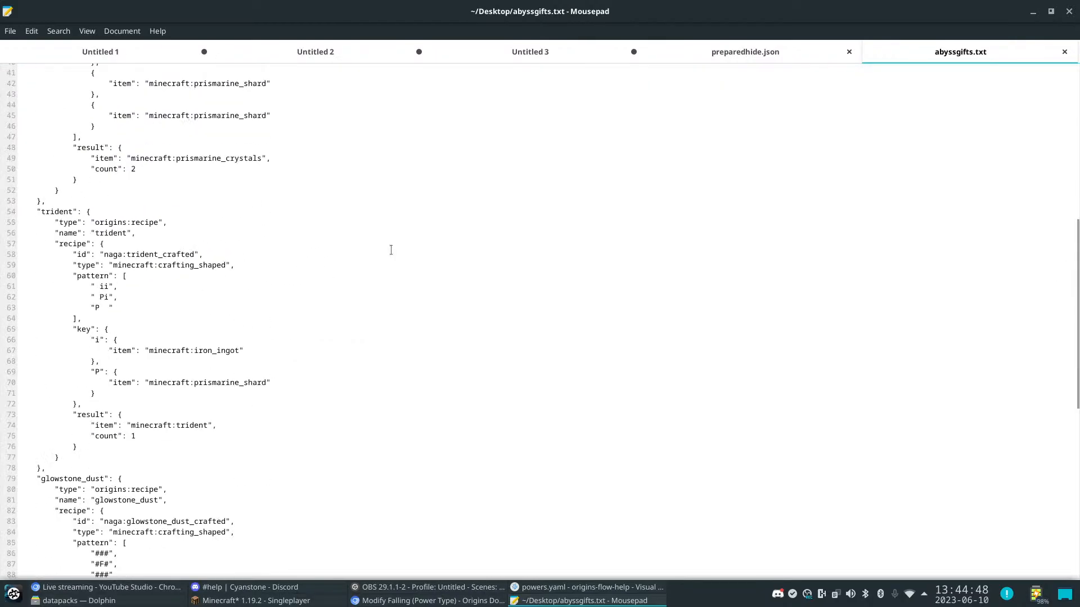
scroll(391, 250, down, 7)
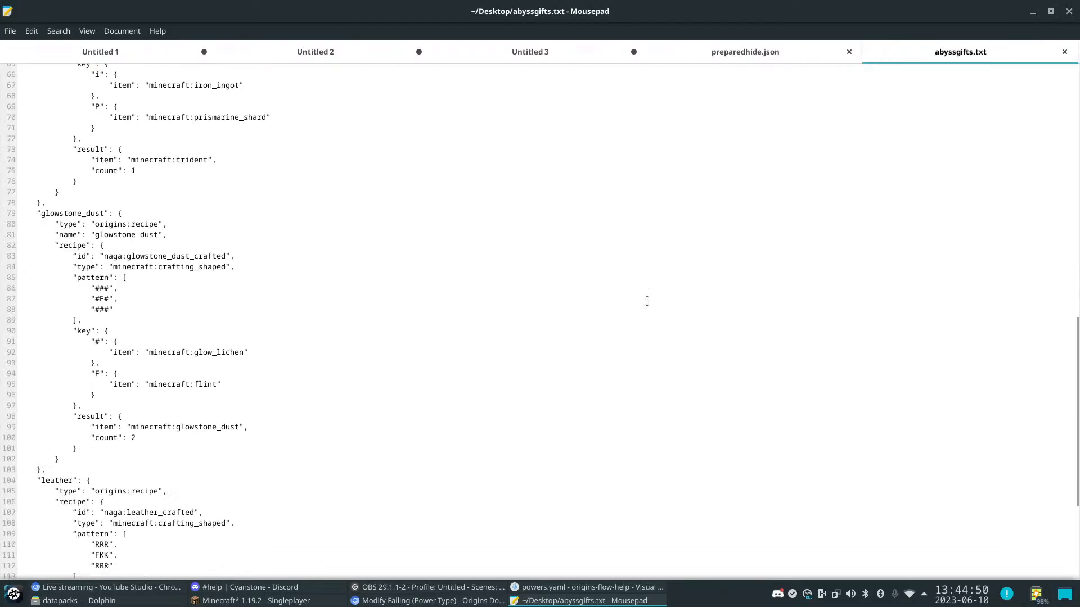
click(1064, 593)
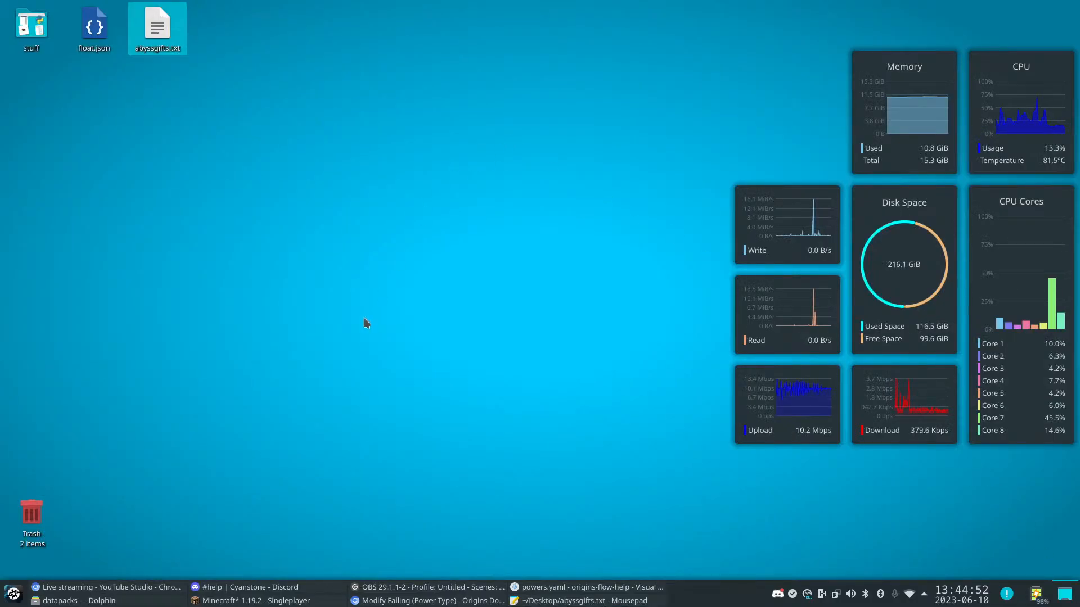
click(392, 603)
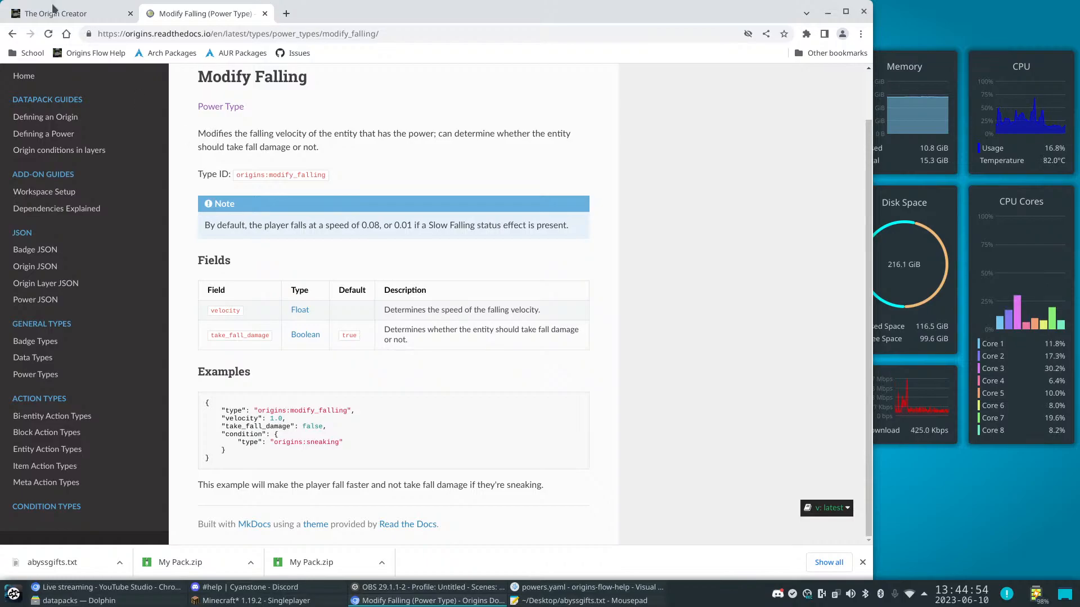
click(53, 10)
drag(356, 21, 689, 27)
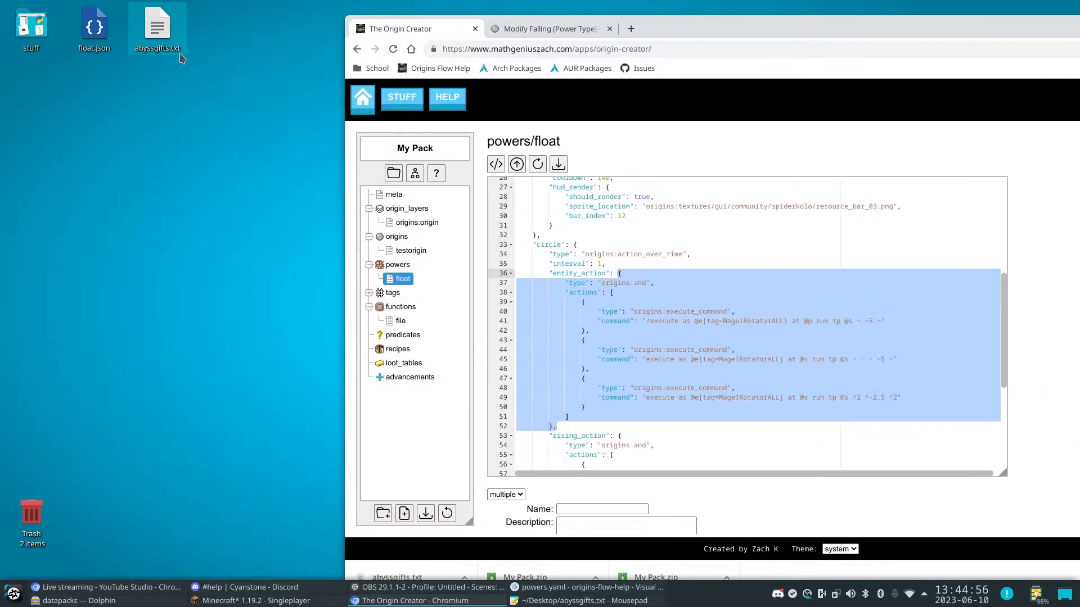
drag(157, 28, 403, 278)
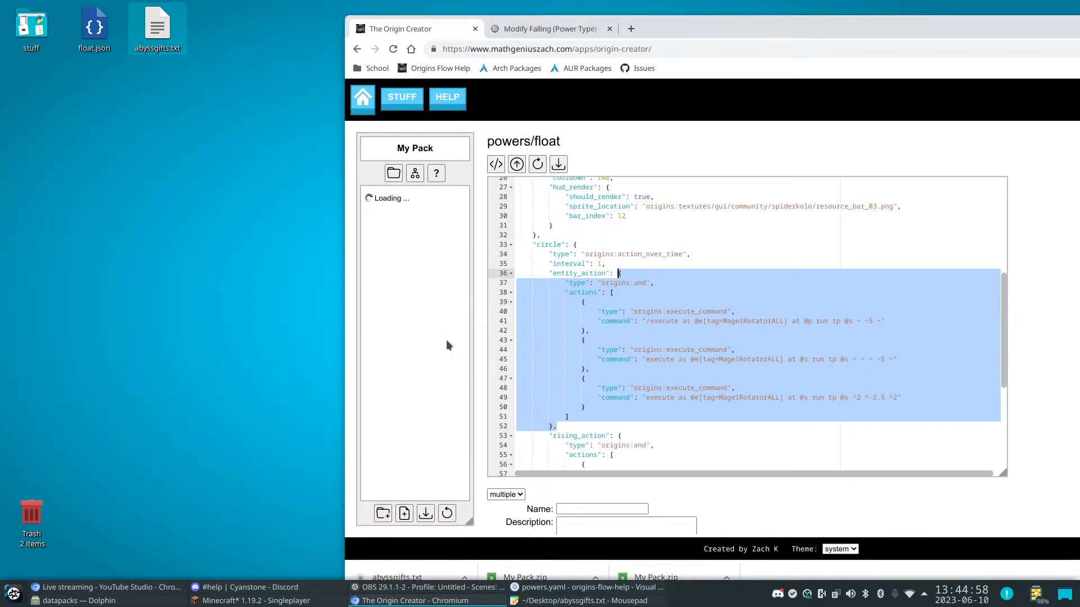
click(407, 279)
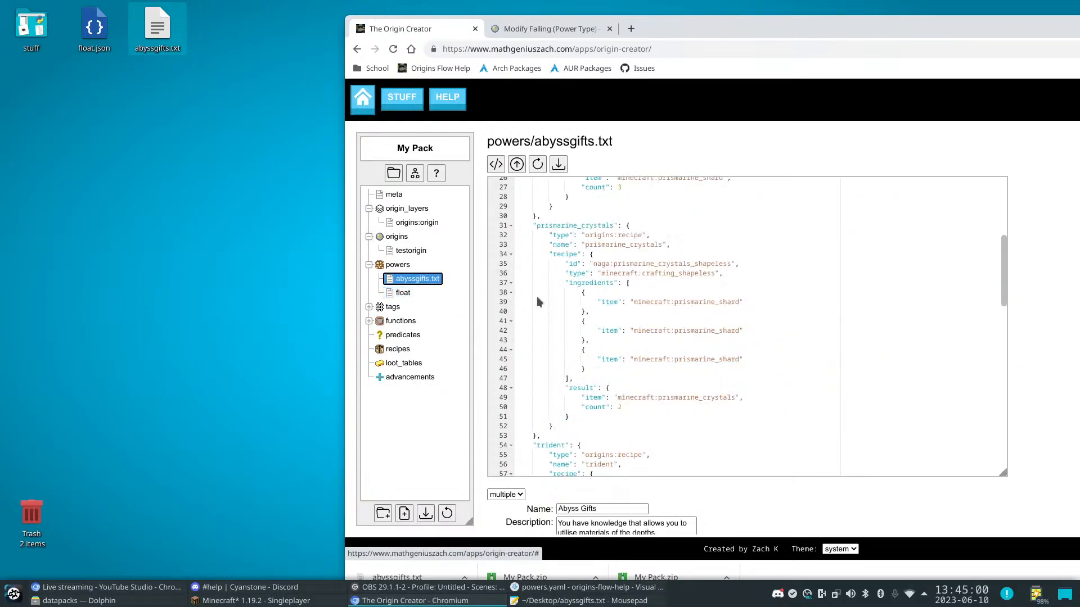
Look through the imported Abyss Gifts form and switch the prismarine_shard sub-power from custom to simple
scroll(773, 482, down, 10)
scroll(740, 389, up, 8)
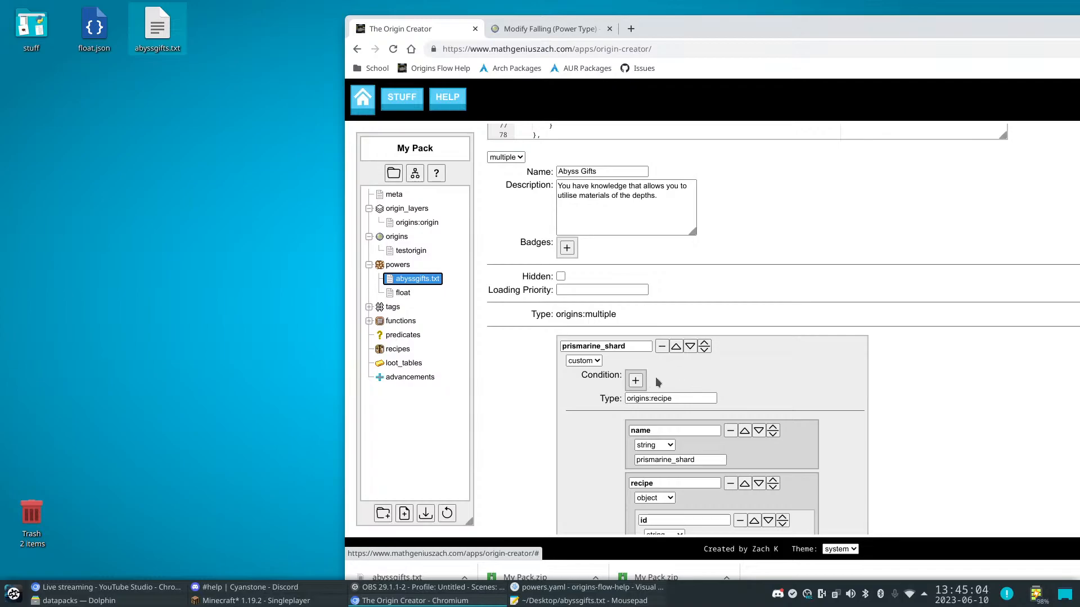
scroll(723, 374, down, 5)
scroll(713, 369, down, 4)
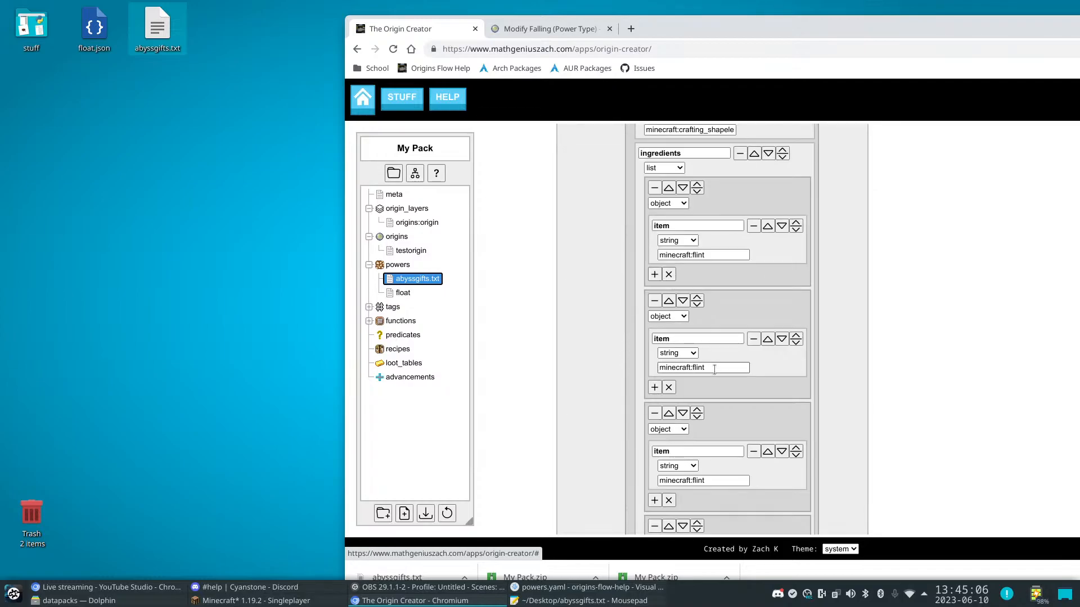
scroll(611, 279, up, 6)
click(583, 225)
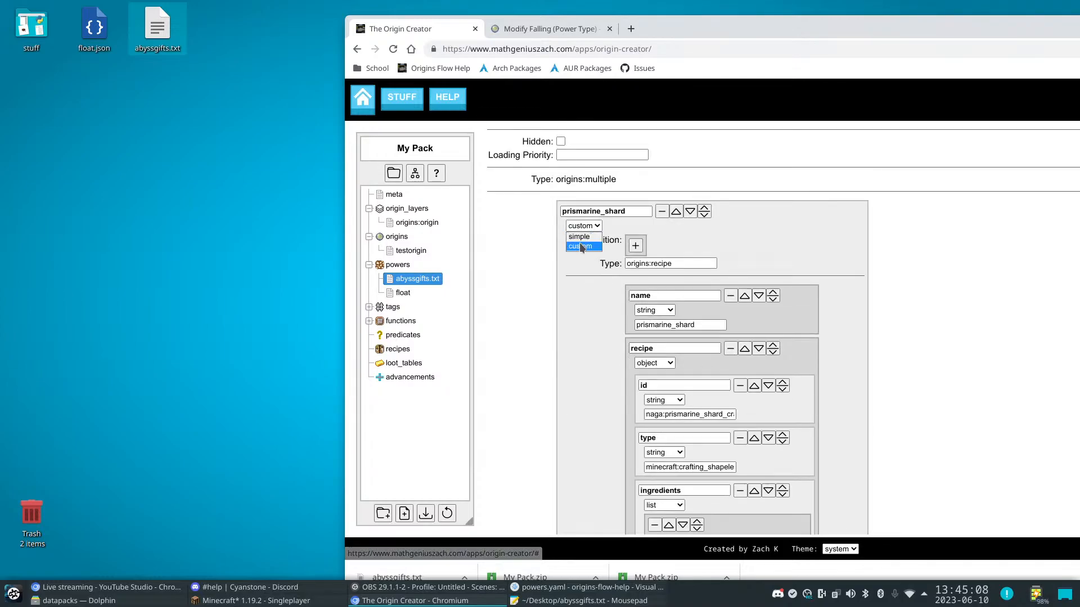
click(576, 244)
scroll(547, 305, down, 2)
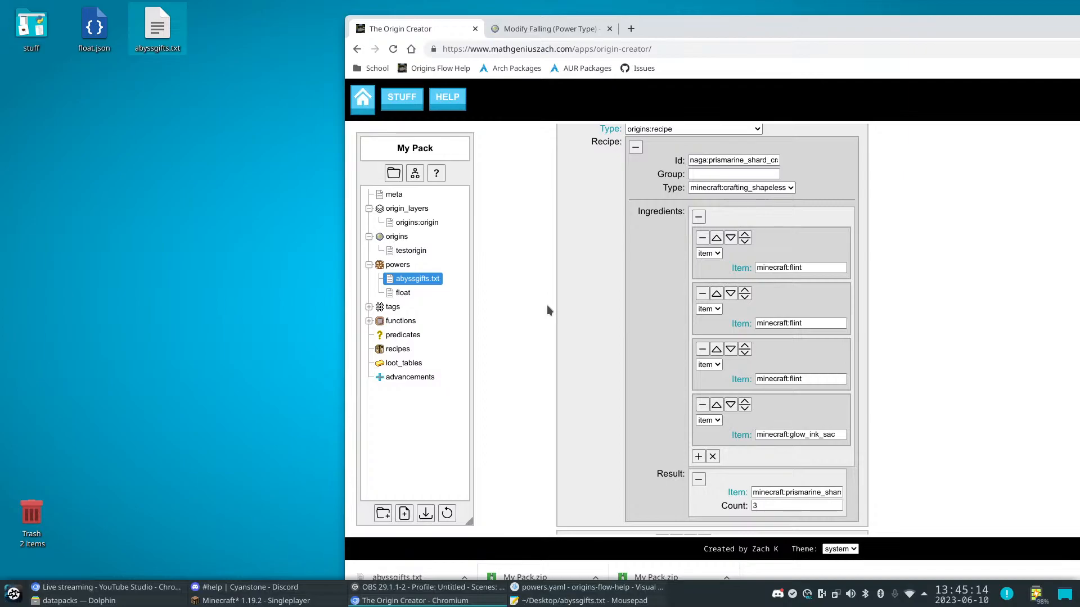
Reopen abyssgifts.txt in Mousepad, float its window beside the browser and examine the original prismarine_shard recipe
double_click(151, 27)
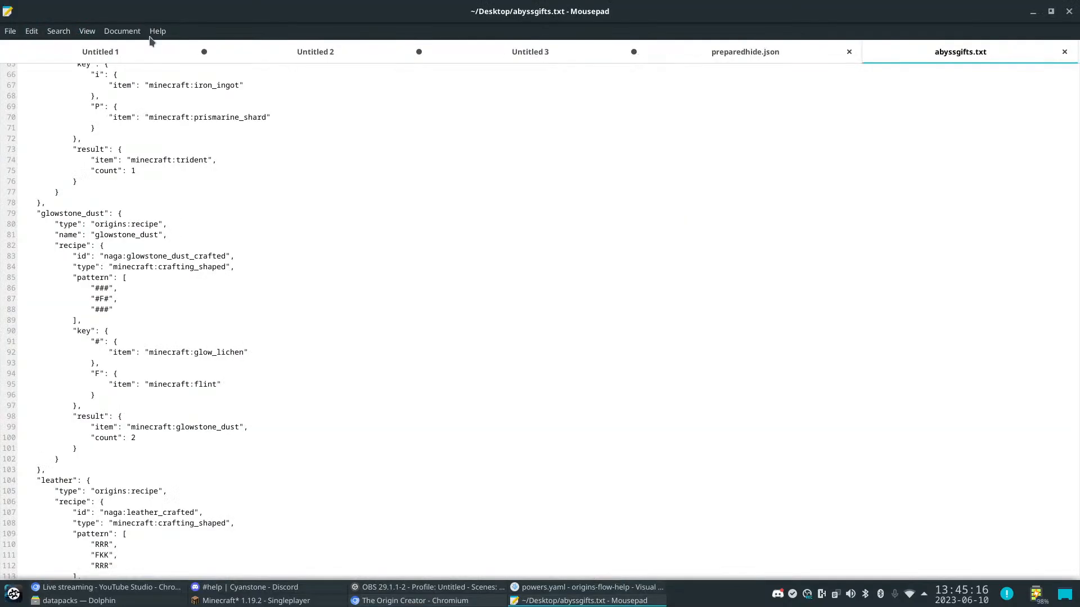
scroll(233, 210, up, 20)
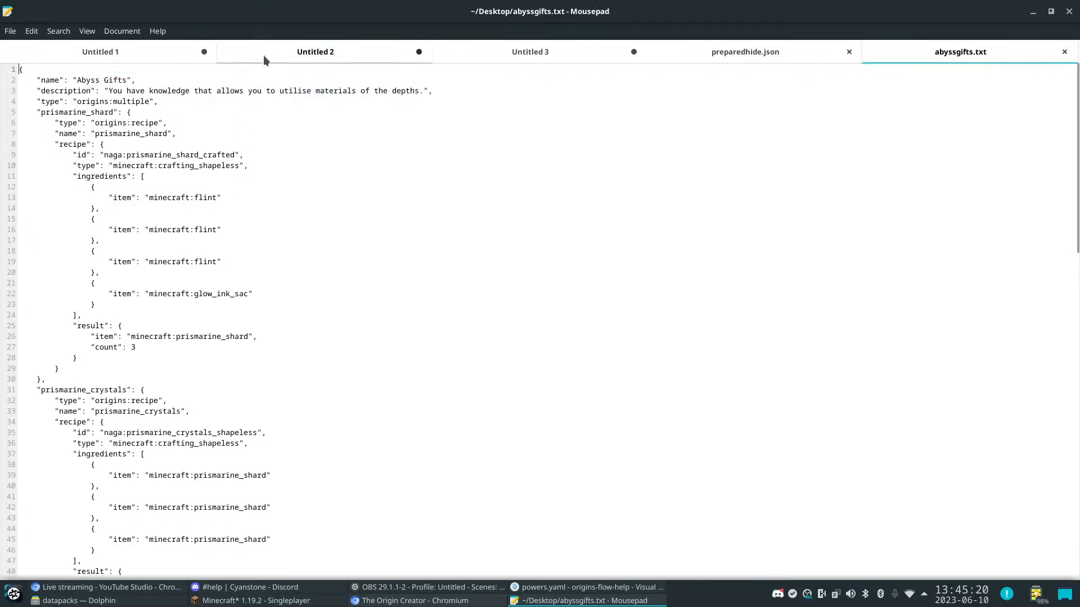
drag(259, 13, 148, 140)
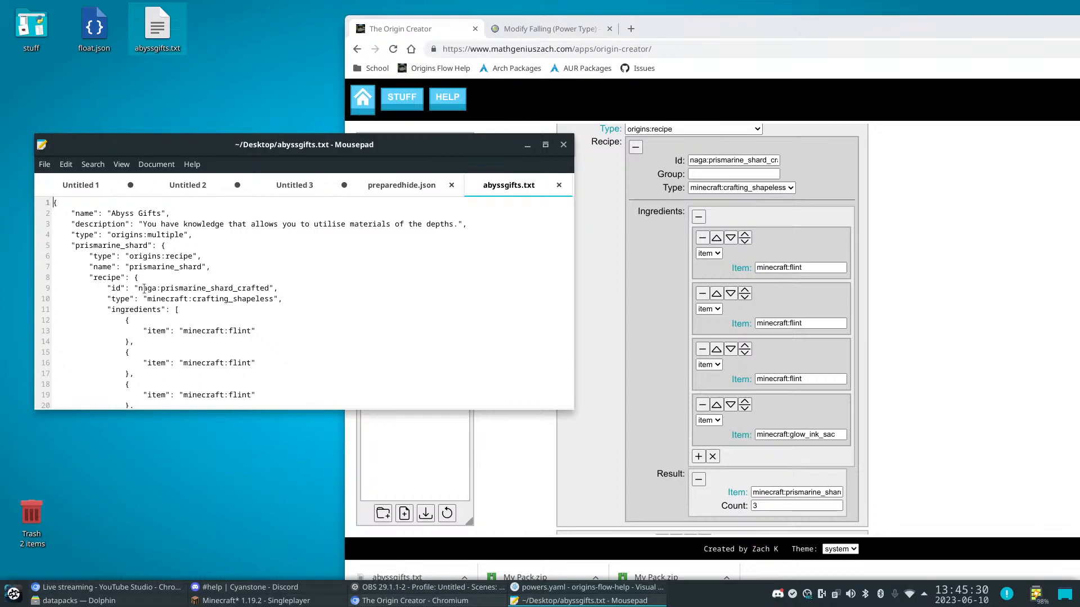
scroll(145, 289, down, 4)
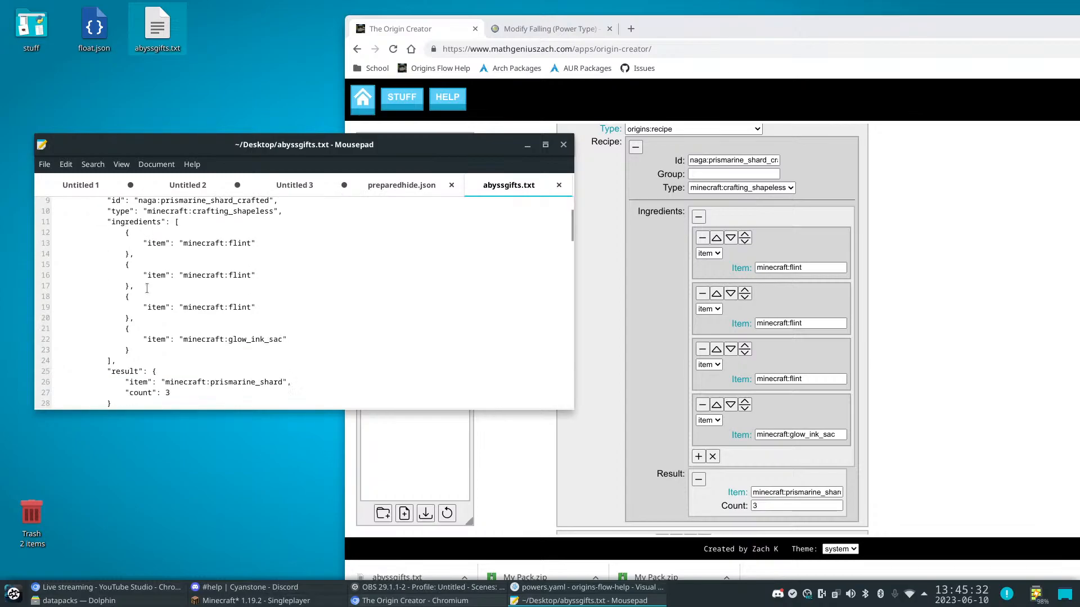
scroll(147, 289, down, 2)
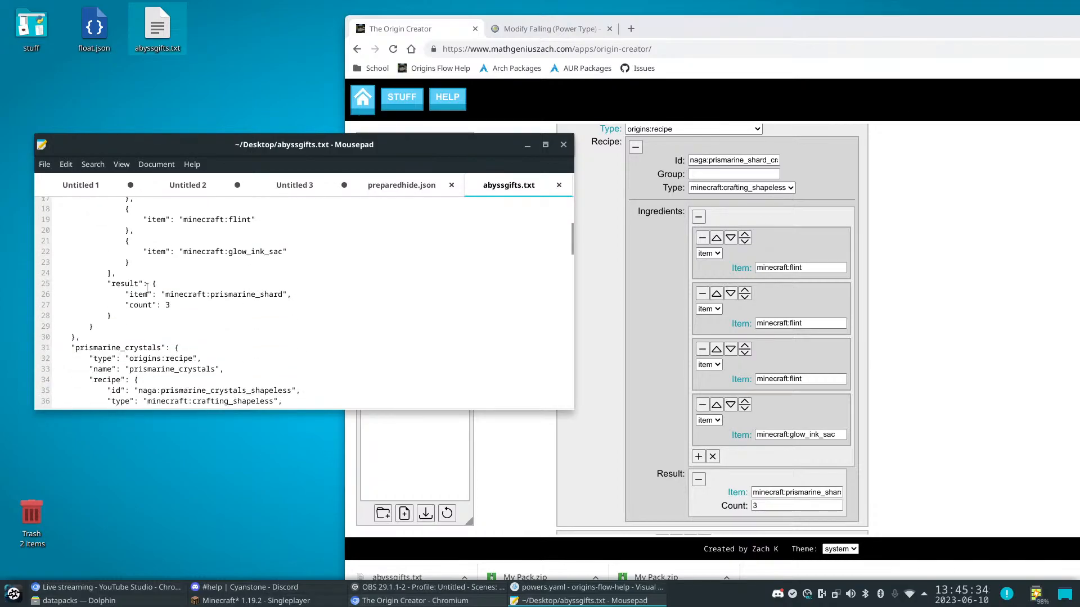
scroll(147, 289, up, 3)
Examine the code and form of the converted abyssgifts.txt power in The Origin Creator
click(926, 248)
scroll(681, 246, up, 10)
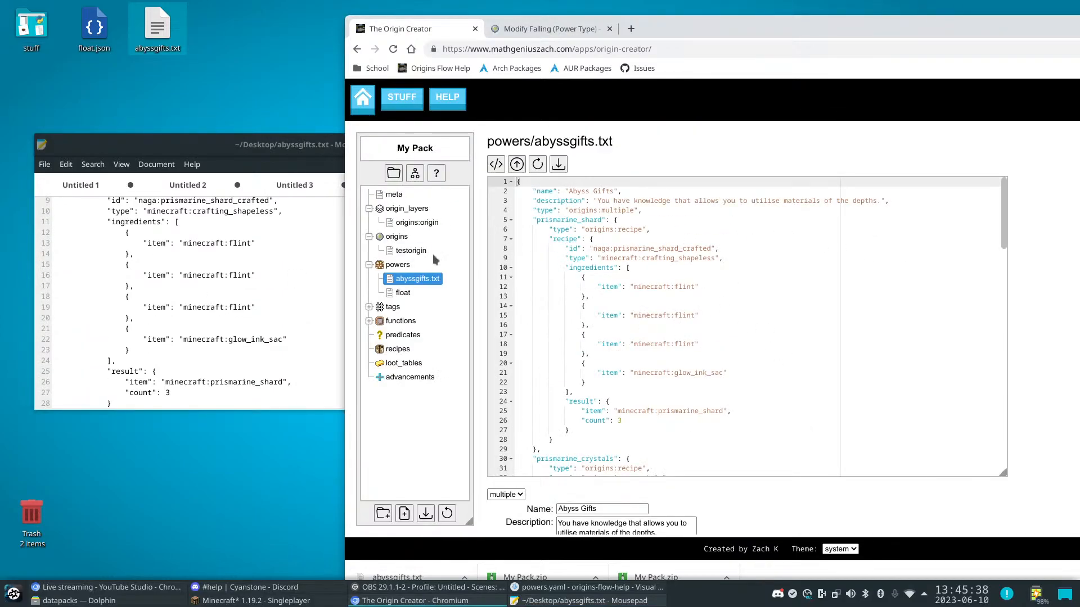
click(410, 250)
click(417, 279)
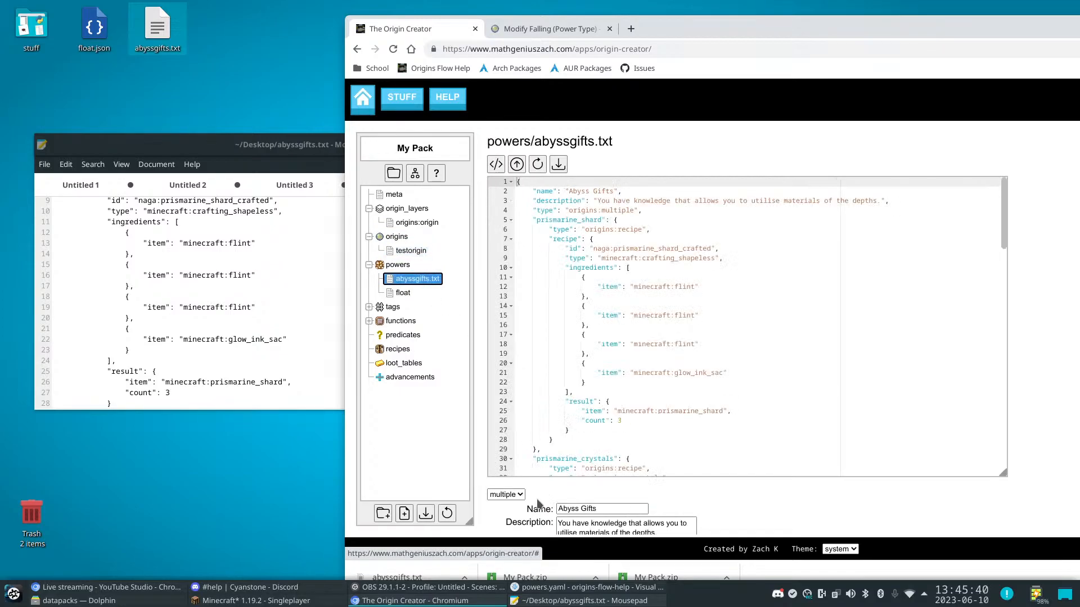
scroll(537, 497, down, 6)
scroll(536, 497, down, 5)
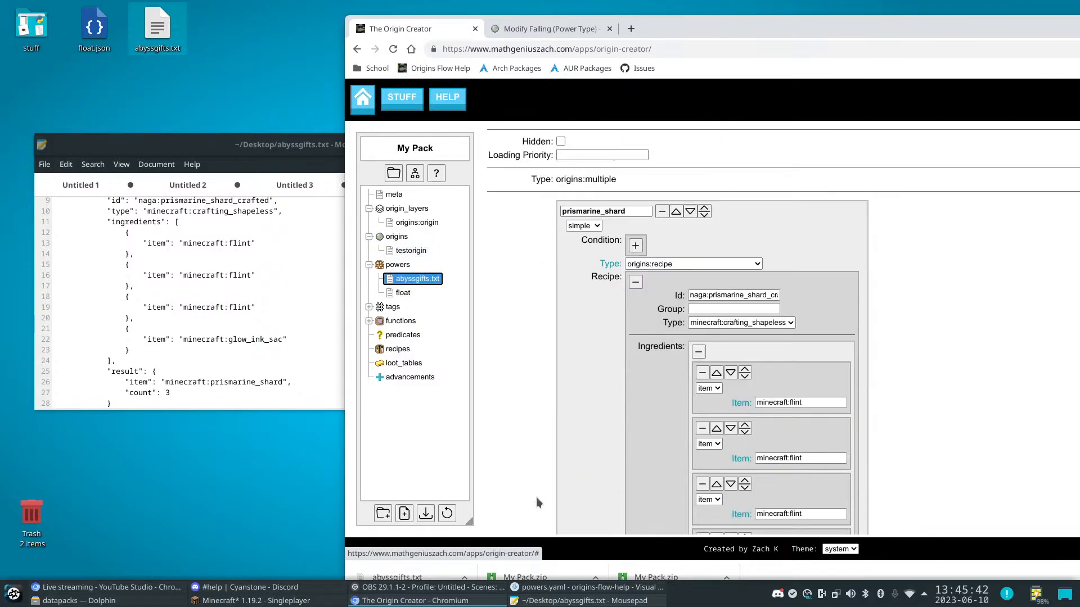
scroll(554, 485, up, 4)
Delete the converted abyssgifts.txt from the powers folder and import the original from the desktop again
right_click(436, 282)
click(404, 395)
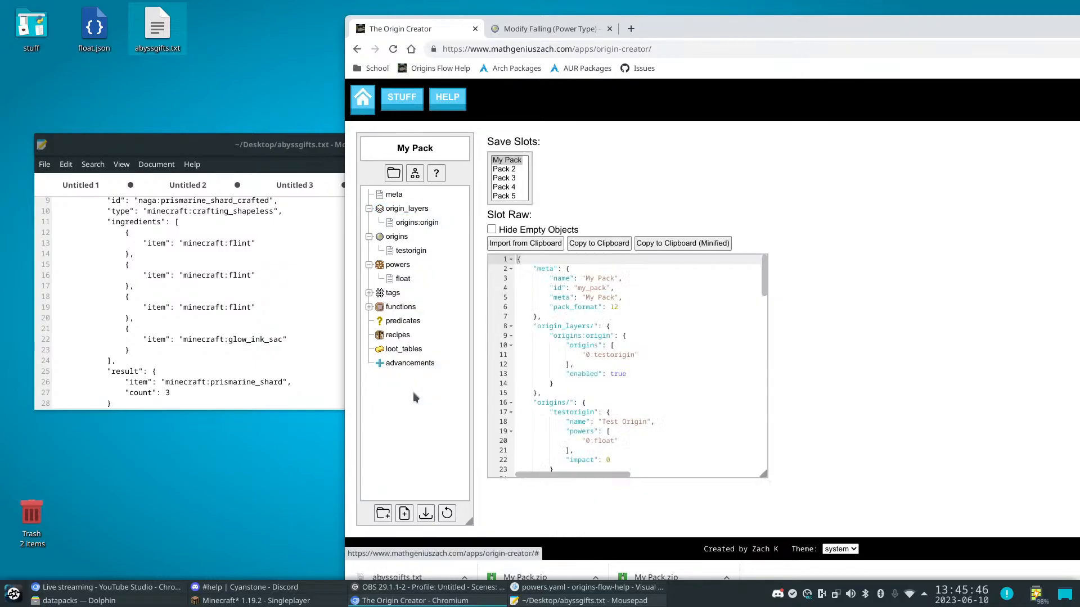
drag(136, 37, 400, 280)
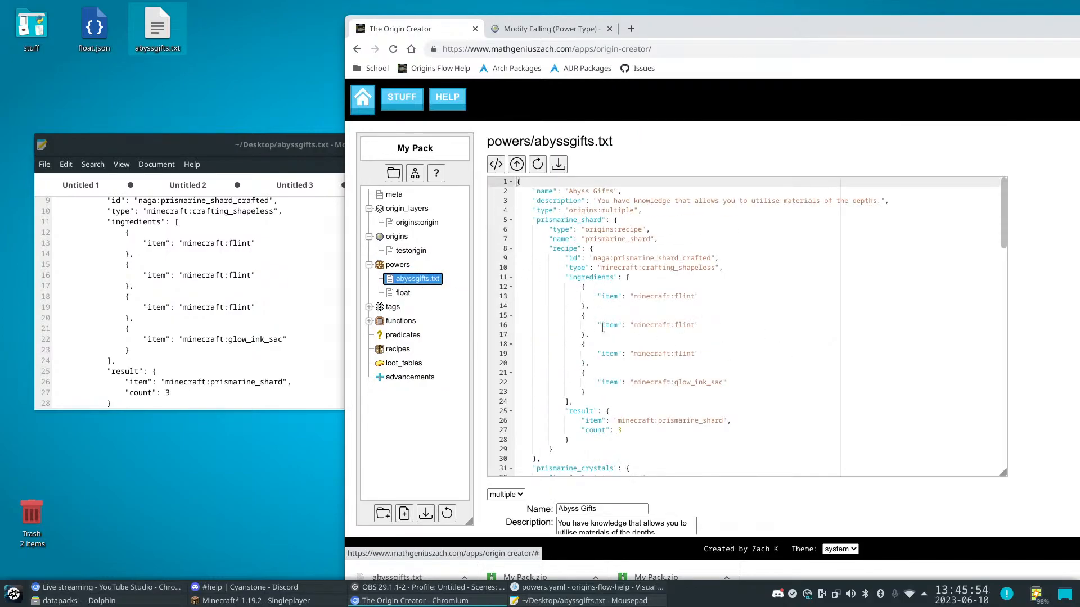
Tile Mousepad and the browser side by side and compare the original abyssgifts.txt with the imported code
drag(263, 143, 0, 192)
drag(868, 133, 480, 135)
drag(661, 25, 1079, 234)
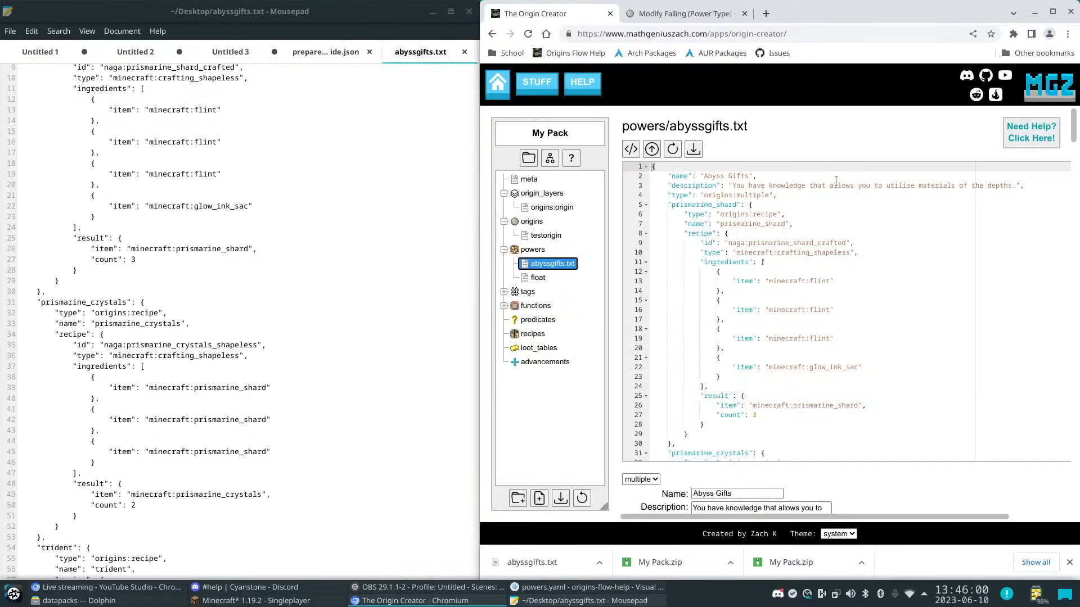
scroll(382, 248, up, 3)
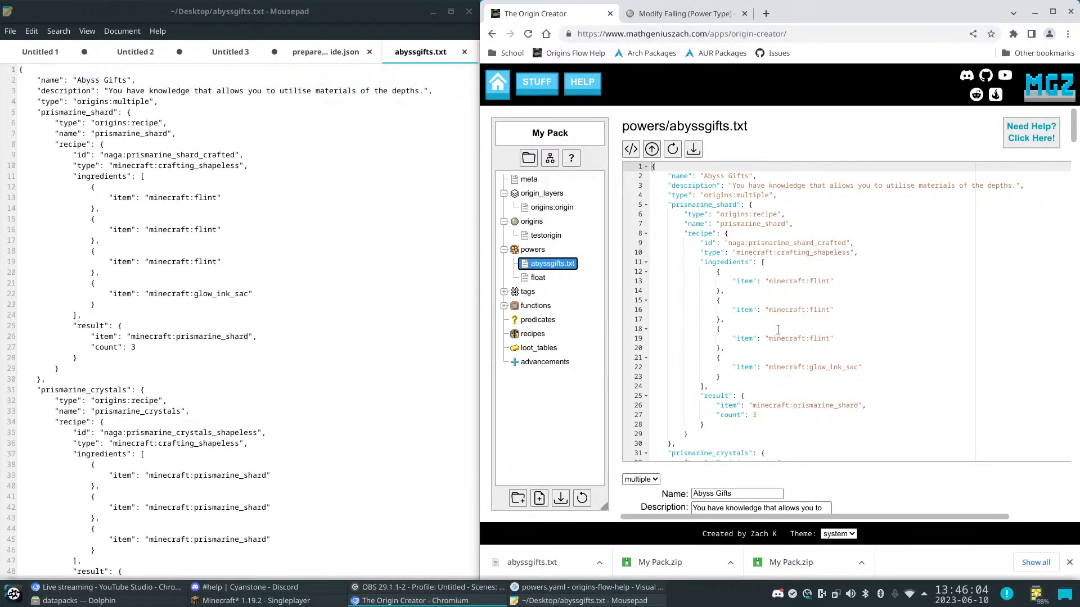
scroll(795, 390, down, 3)
scroll(778, 390, up, 3)
scroll(842, 499, down, 3)
scroll(822, 392, up, 3)
right_click(545, 265)
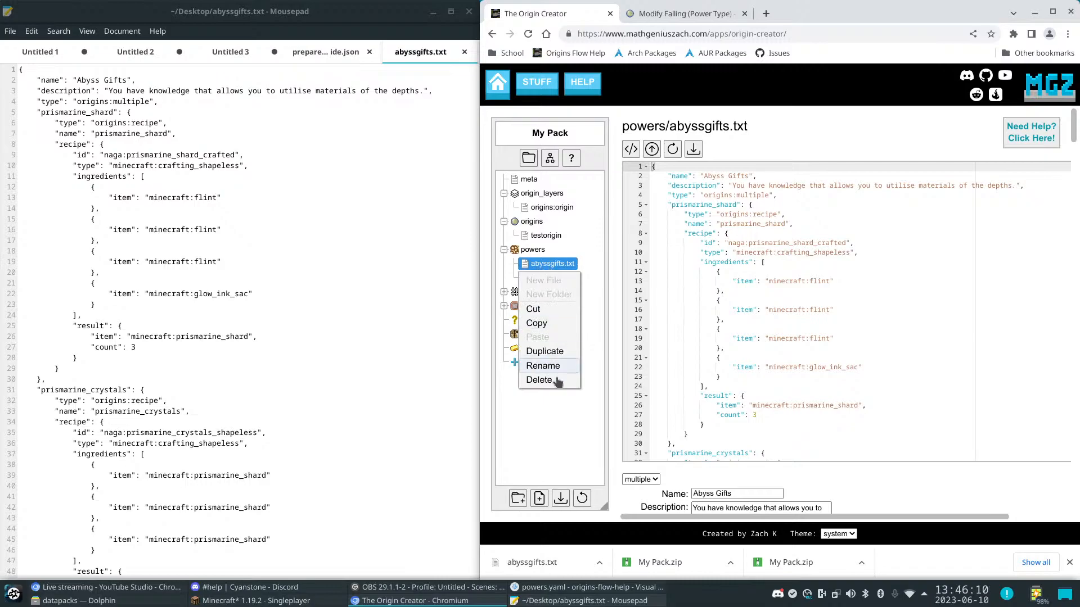
Switch the prismarine_shard sub-power from custom to simple and compare its regenerated code with the original file
scroll(797, 487, down, 1)
scroll(797, 487, down, 4)
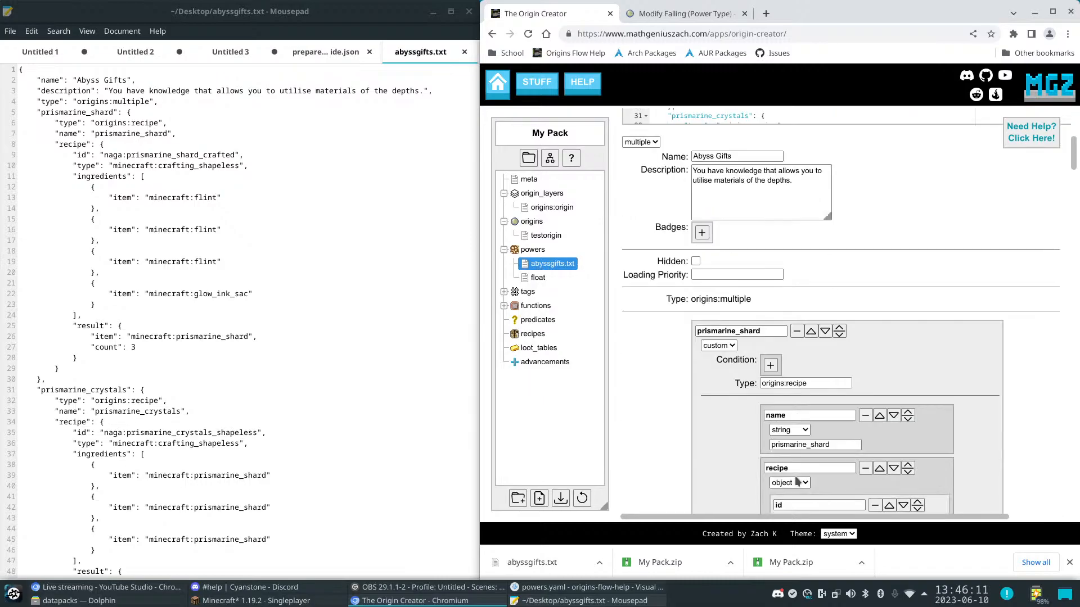
click(731, 346)
click(716, 356)
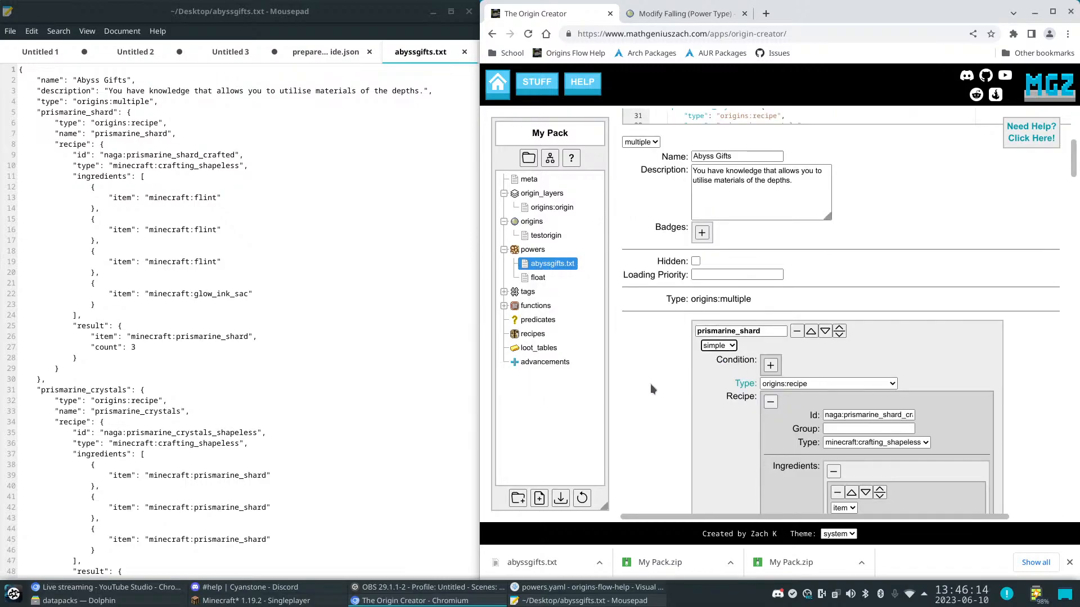
scroll(651, 384, up, 5)
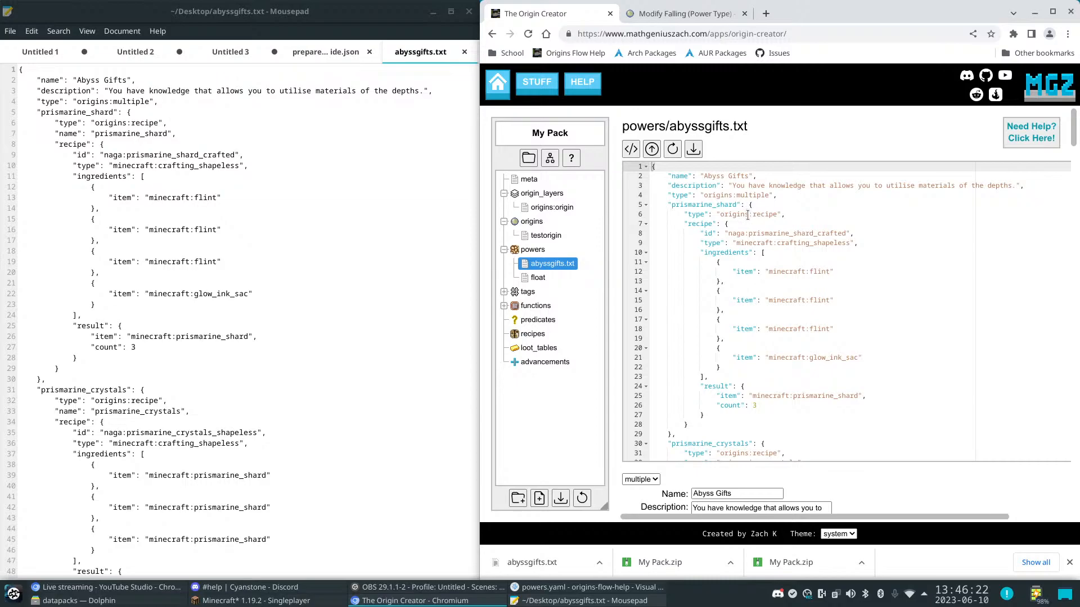
scroll(747, 216, down, 4)
scroll(769, 346, up, 4)
Highlight the "name": "prismarine_shard" line in the original file and check the simple form for that field
drag(181, 132, 55, 133)
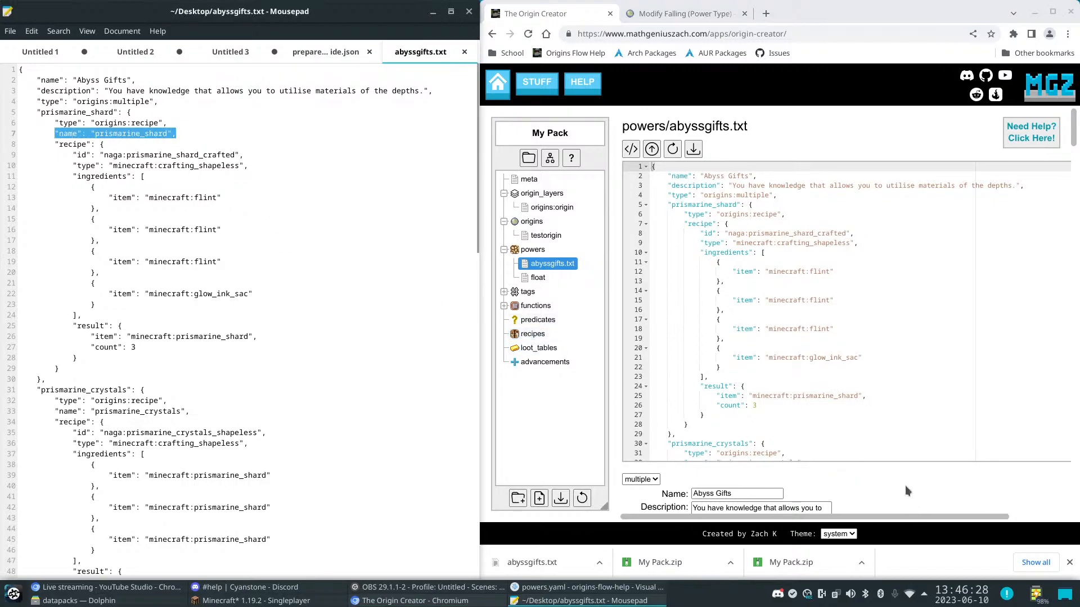
click(882, 492)
scroll(882, 491, down, 5)
scroll(906, 451, down, 1)
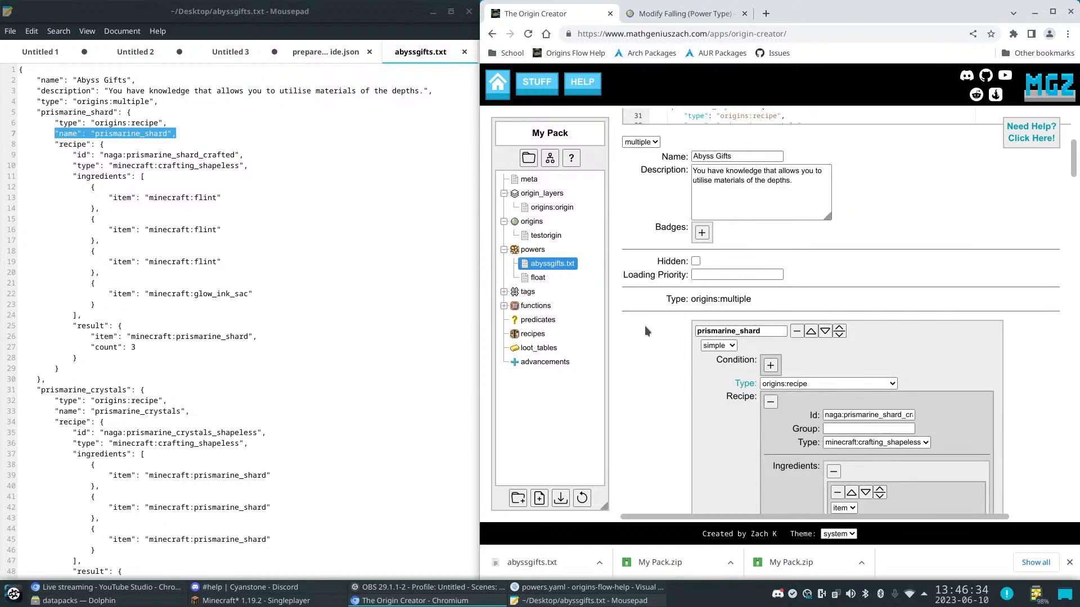
Delete abyssgifts.txt from the powers folder, shift Mousepad off the desktop icons and import the original file once more
right_click(540, 264)
click(564, 352)
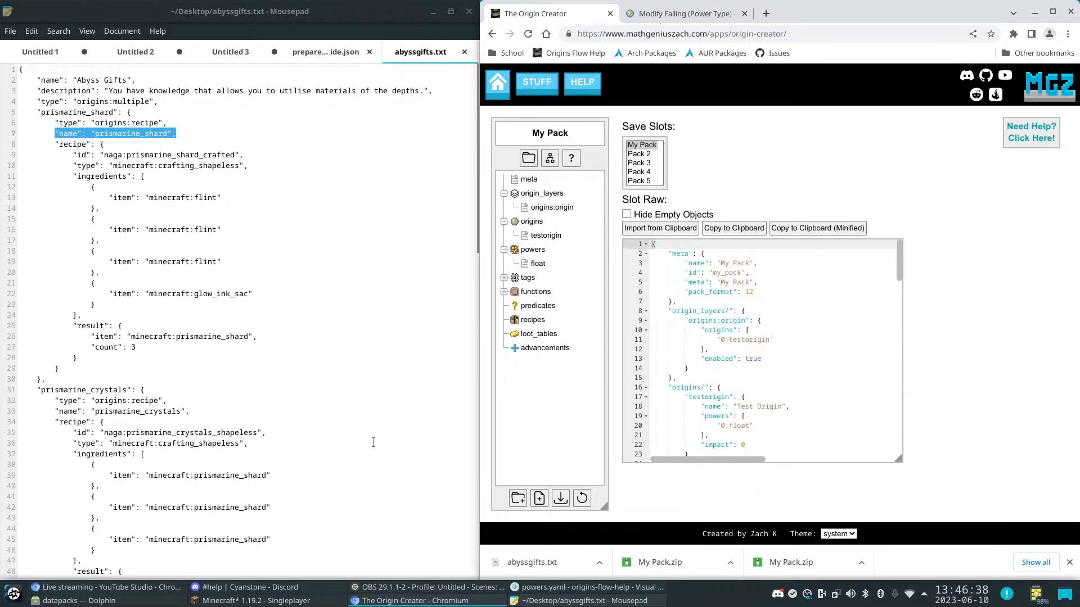
click(562, 600)
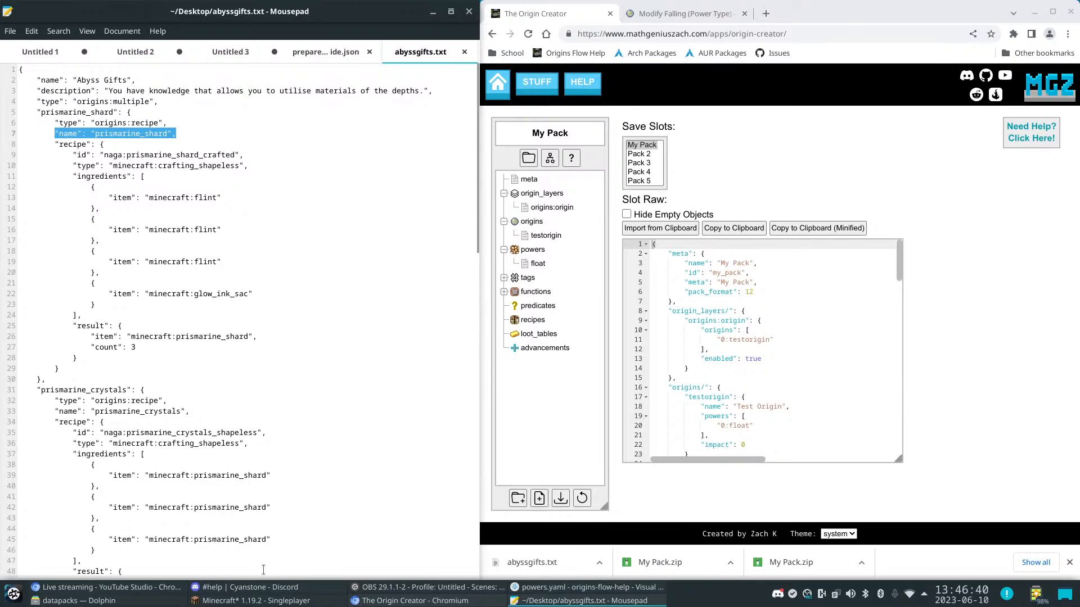
click(78, 601)
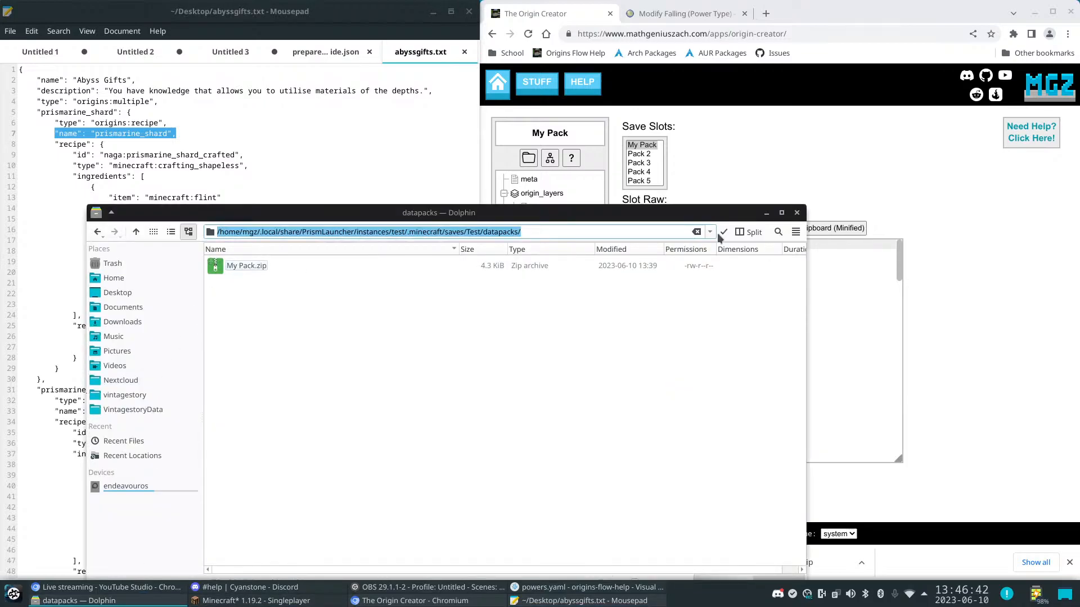
click(766, 213)
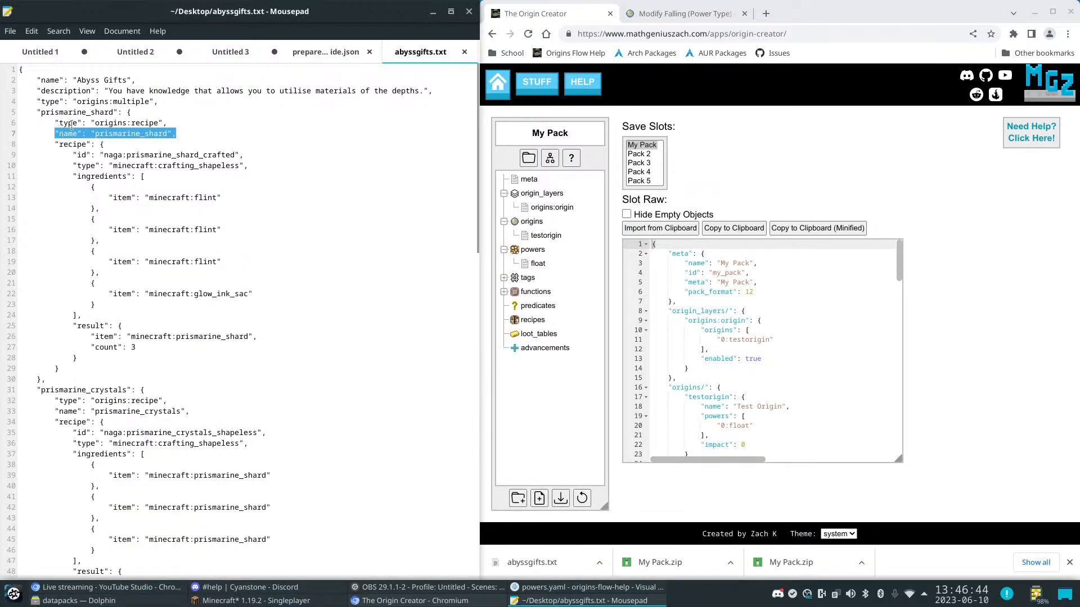
drag(180, 10, 211, 159)
drag(149, 35, 571, 249)
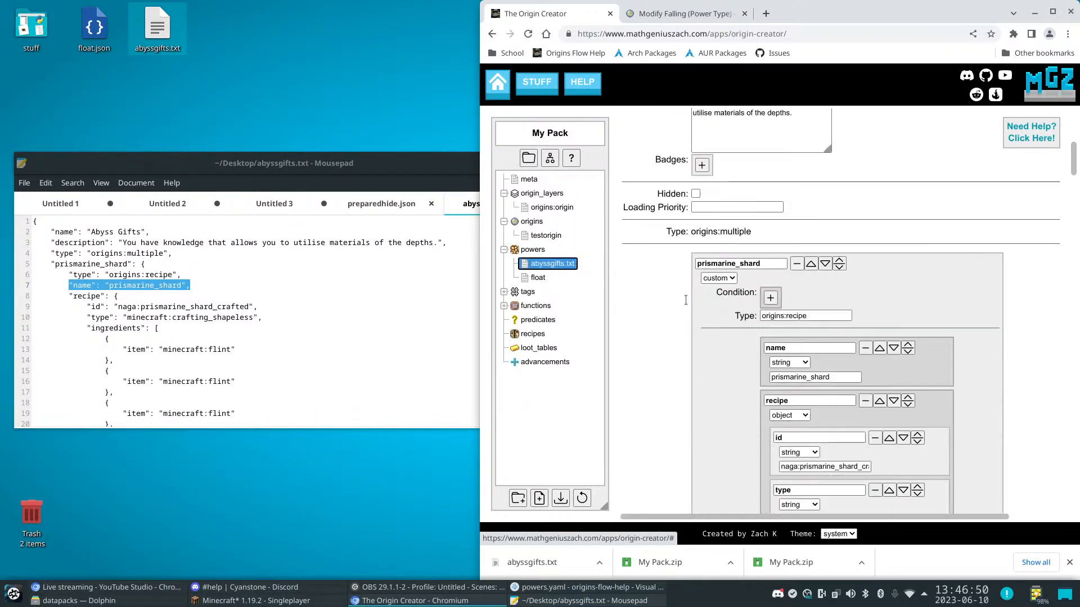
Remove the name field from the custom prismarine_shard sub-power and reopen abyssgifts.txt so its form is rebuilt
scroll(665, 295, down, 3)
scroll(804, 177, up, 5)
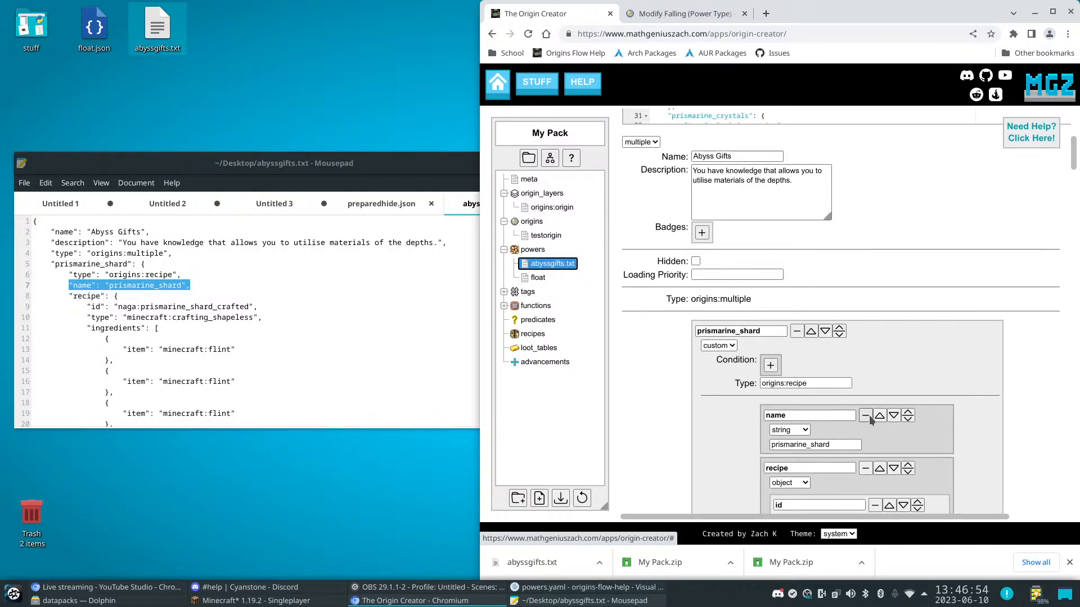
click(866, 415)
click(545, 236)
click(546, 265)
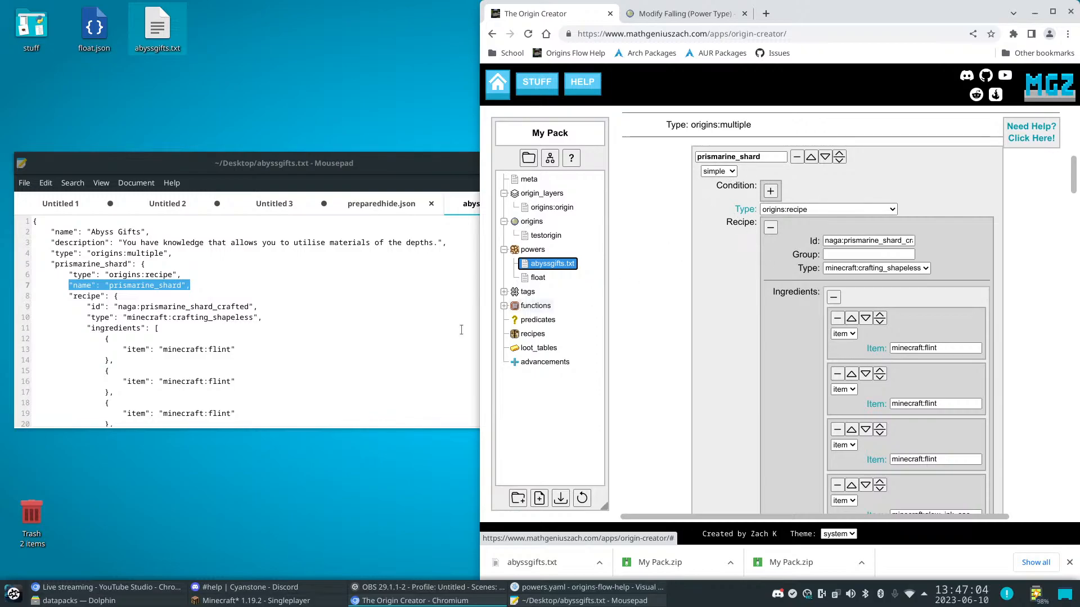
Copy the prismarine_shard name value from the original file into the Group field of the prismarine_shard recipe
double_click(147, 286)
key(ctrl+c)
click(857, 254)
key(ctrl+v)
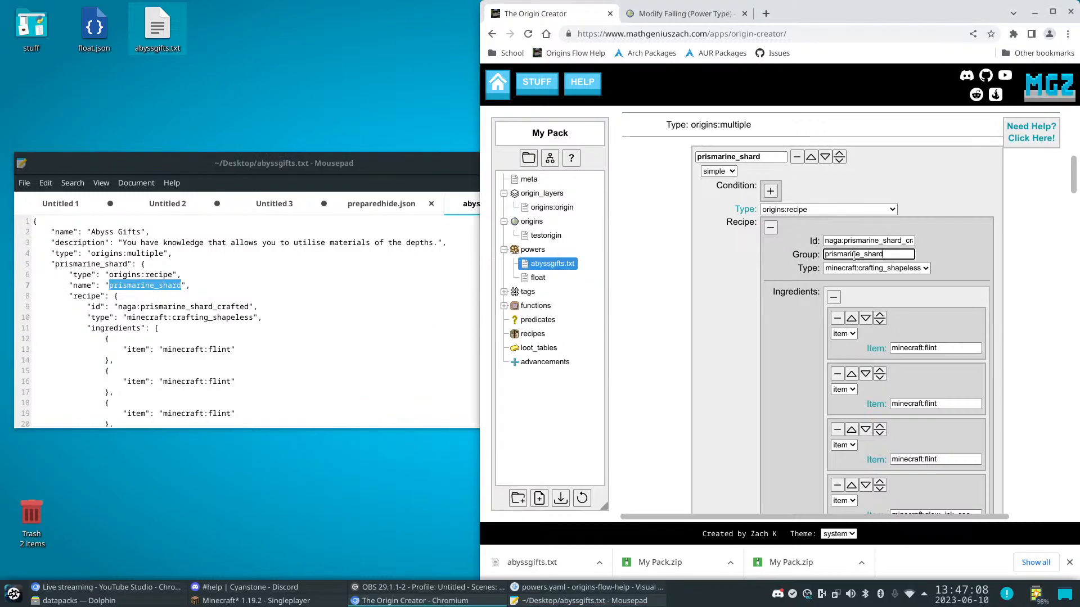
click(1031, 289)
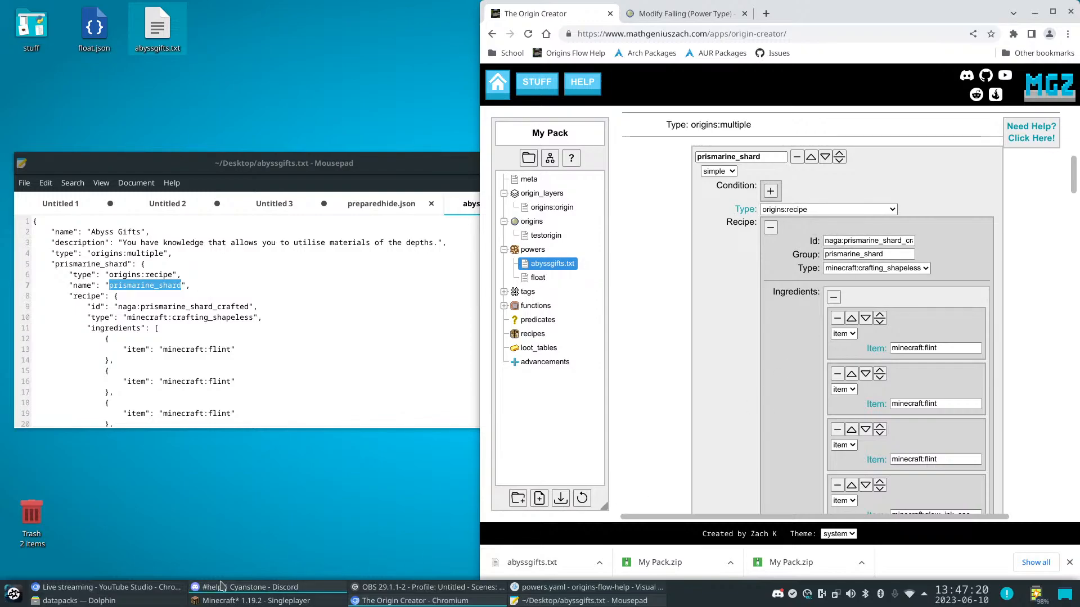
Arrange The Origin Creator window over YouTube Studio so the live chat stays visible beside it, and read the recent chat messages
click(107, 587)
click(703, 354)
drag(864, 23, 2, 188)
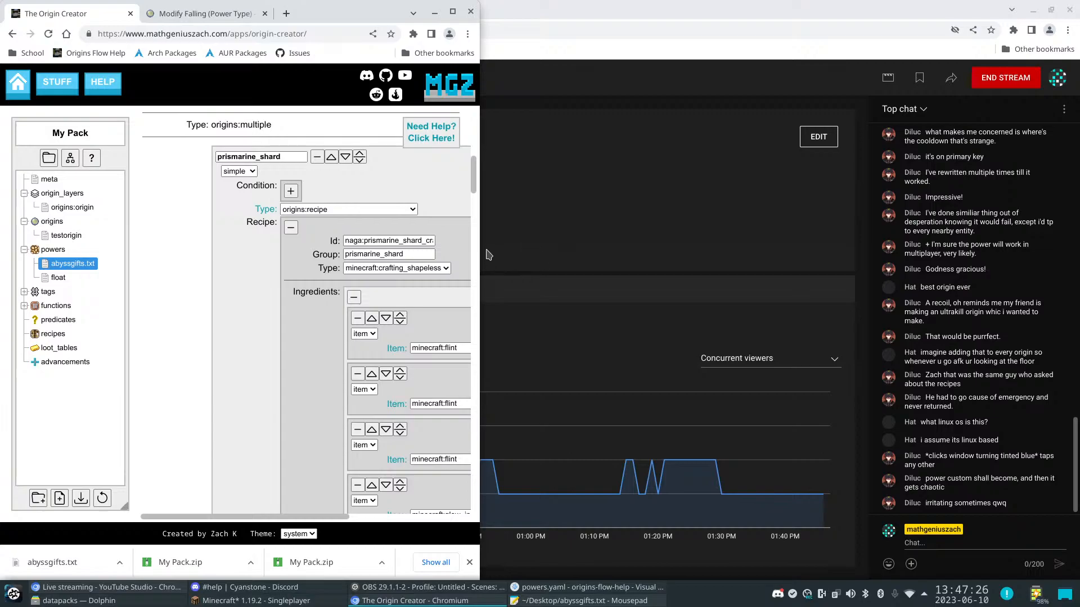
drag(481, 245, 874, 244)
scroll(994, 259, up, 5)
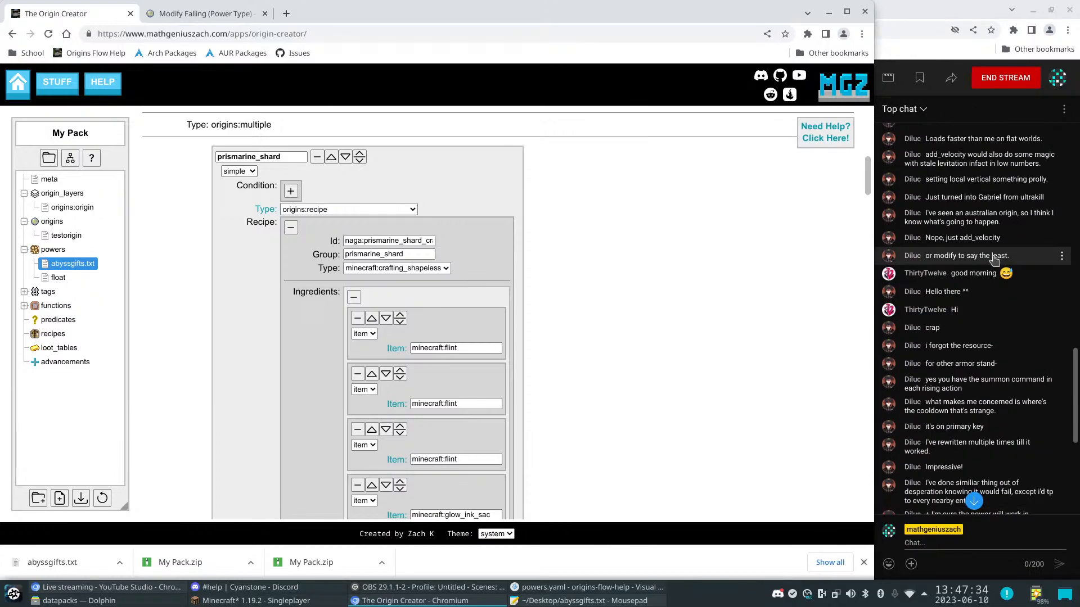
scroll(994, 259, down, 3)
scroll(994, 259, down, 2)
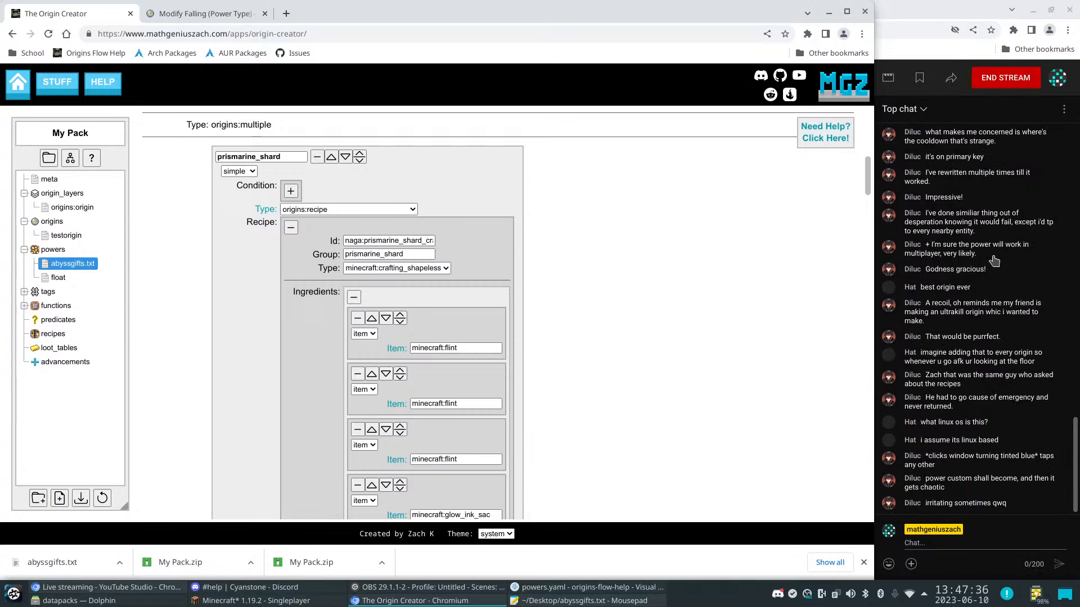
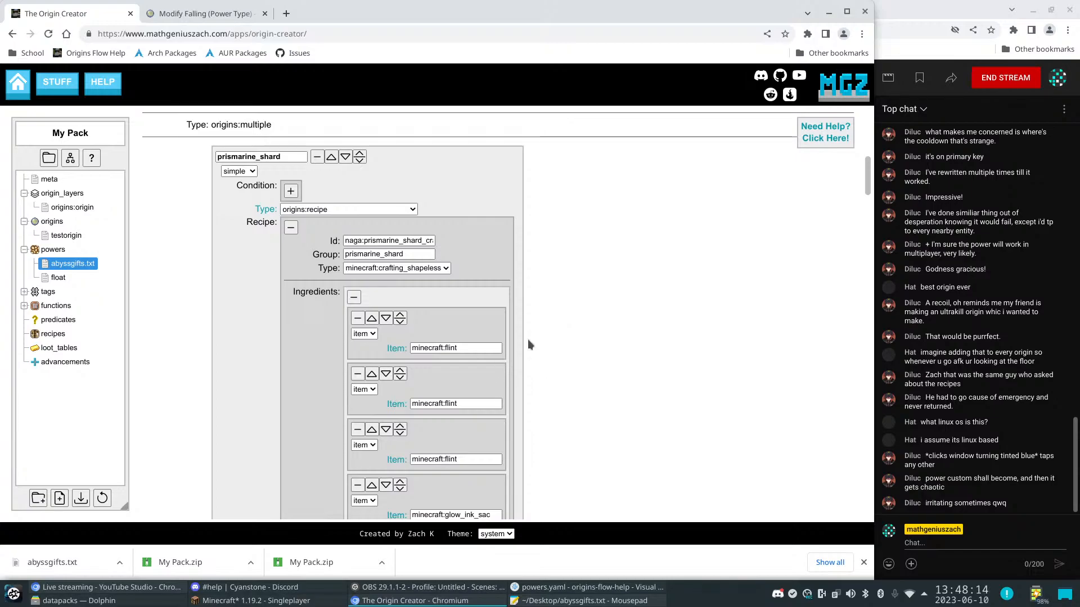
Switch to Discord's #help channel and start a reply to the message containing the abyssgifts.txt power
click(547, 601)
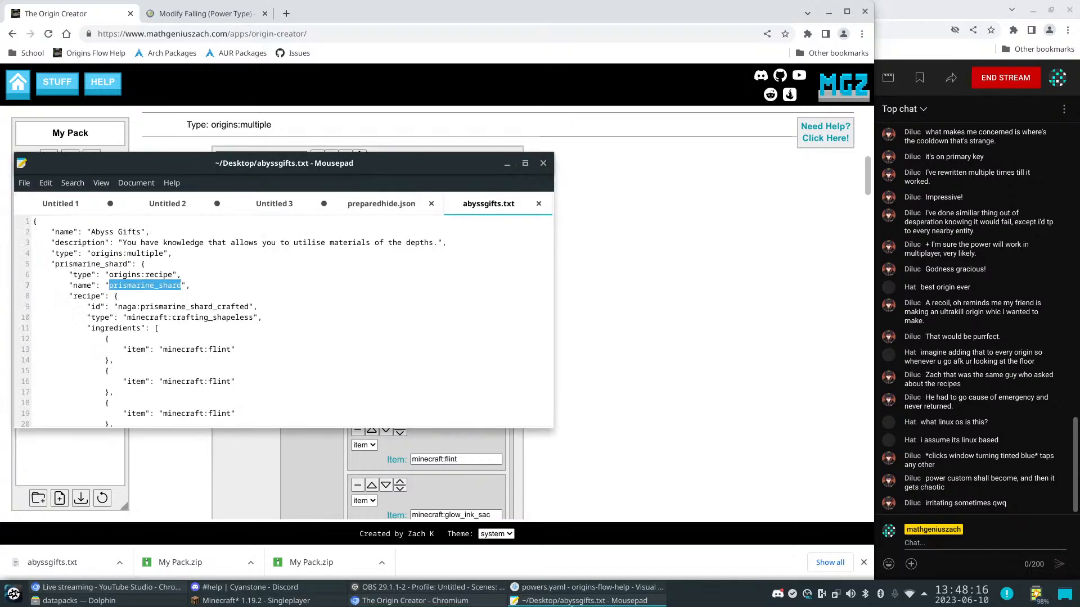
click(217, 587)
scroll(274, 421, down, 1)
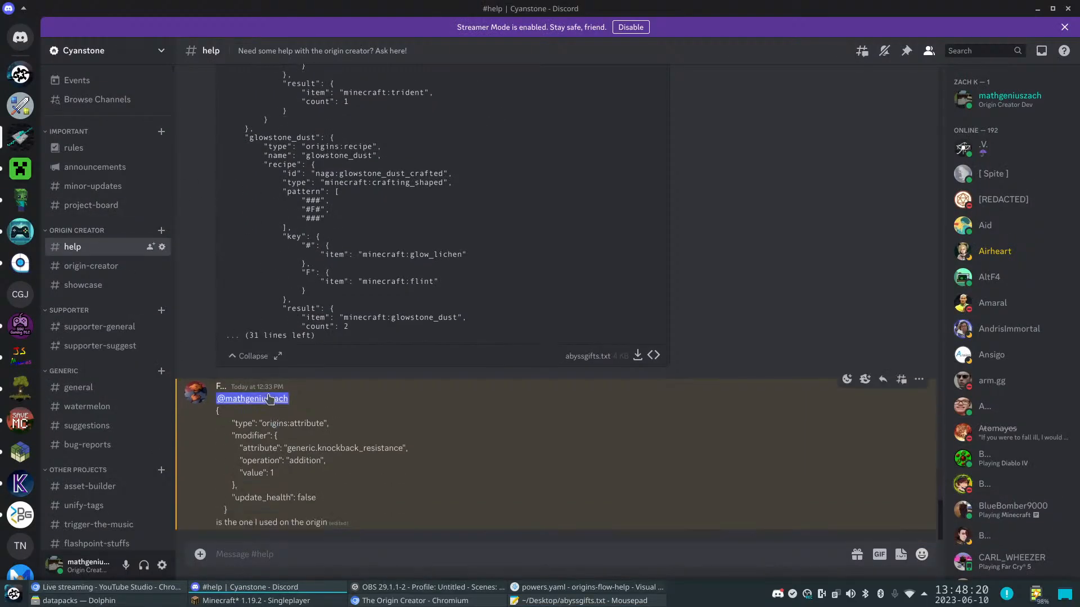
scroll(574, 427, up, 5)
scroll(632, 432, up, 8)
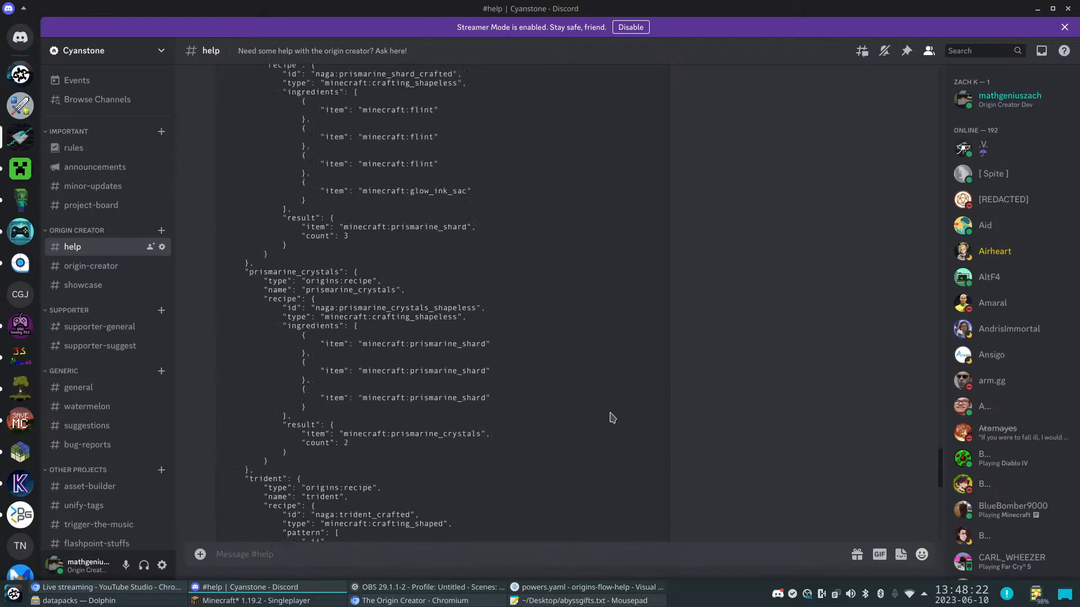
click(881, 195)
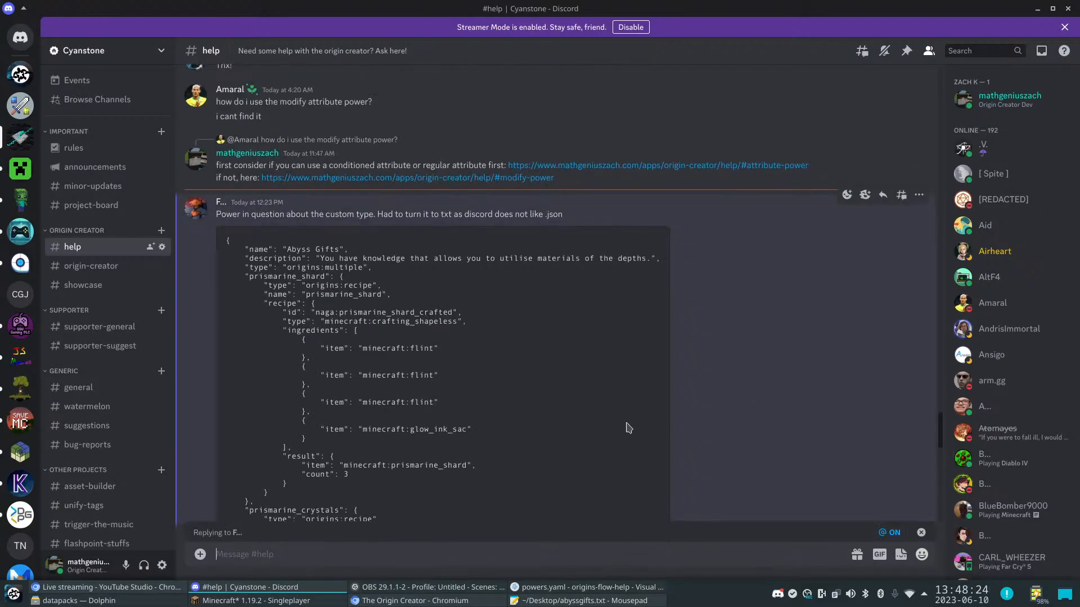
Write in the reply "the reason this becomes custom on import, is because you have an extra "name" field in every recipe"
scroll(622, 422, down, 10)
text(the )
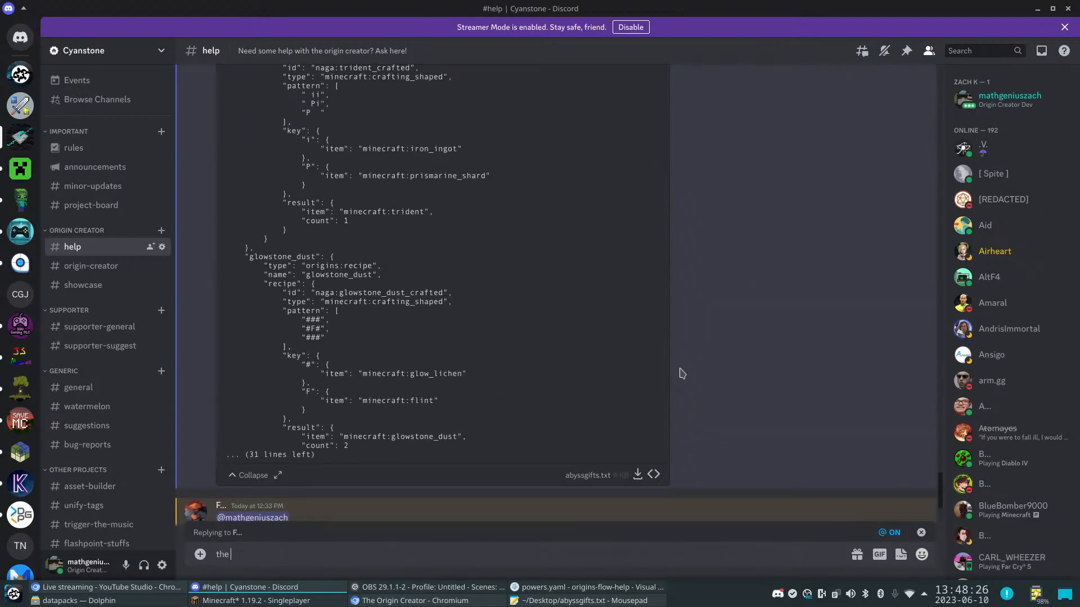
text(reason this becomes custom on import, is because)
scroll(682, 374, up, 7)
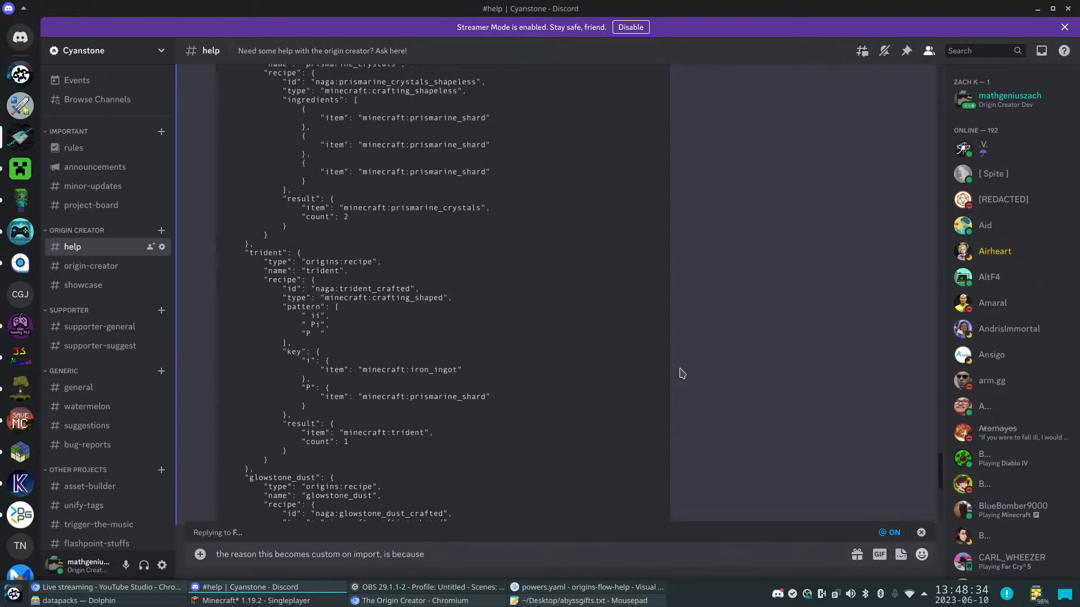
text(you have an extra "name" field)
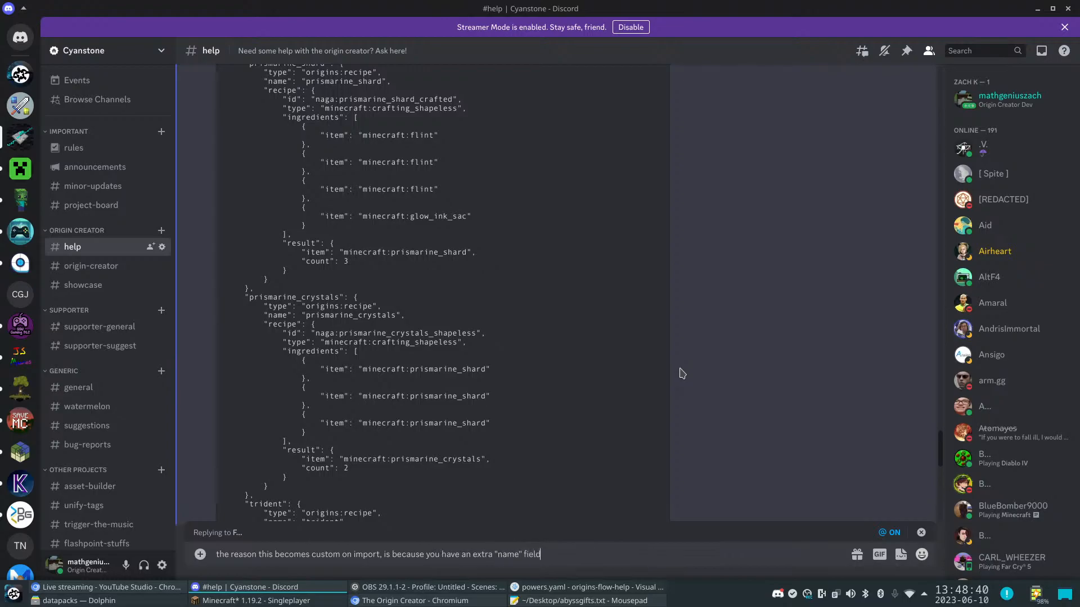
text( in every recipe)
scroll(682, 374, up, 3)
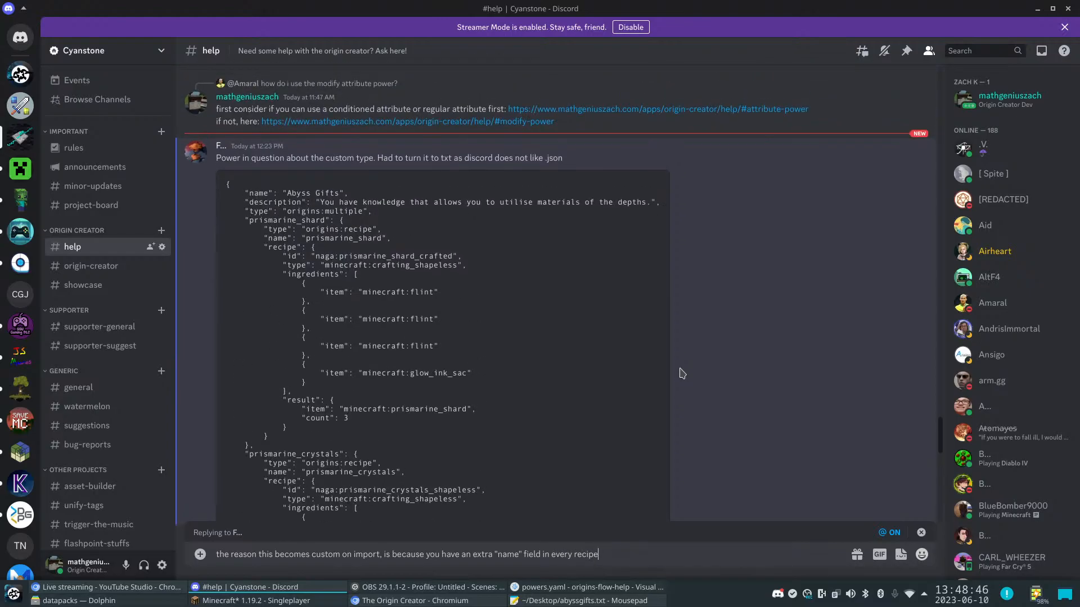
scroll(682, 374, up, 1)
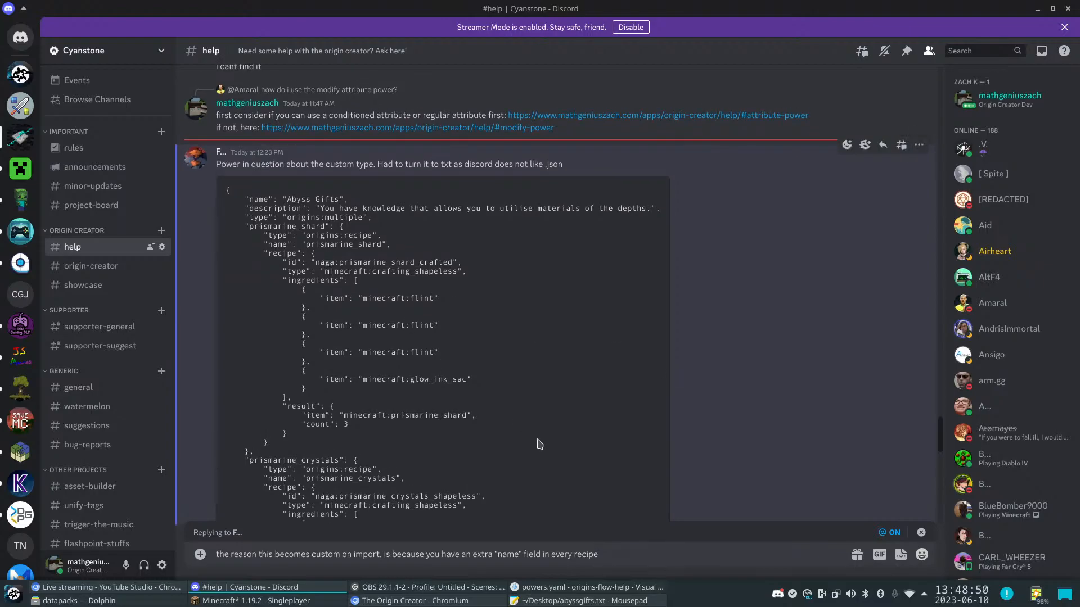
Complete the sentence with "that isn't supported by the origin creator.", insert "power" after "recipe" and send the reply
text(hat)
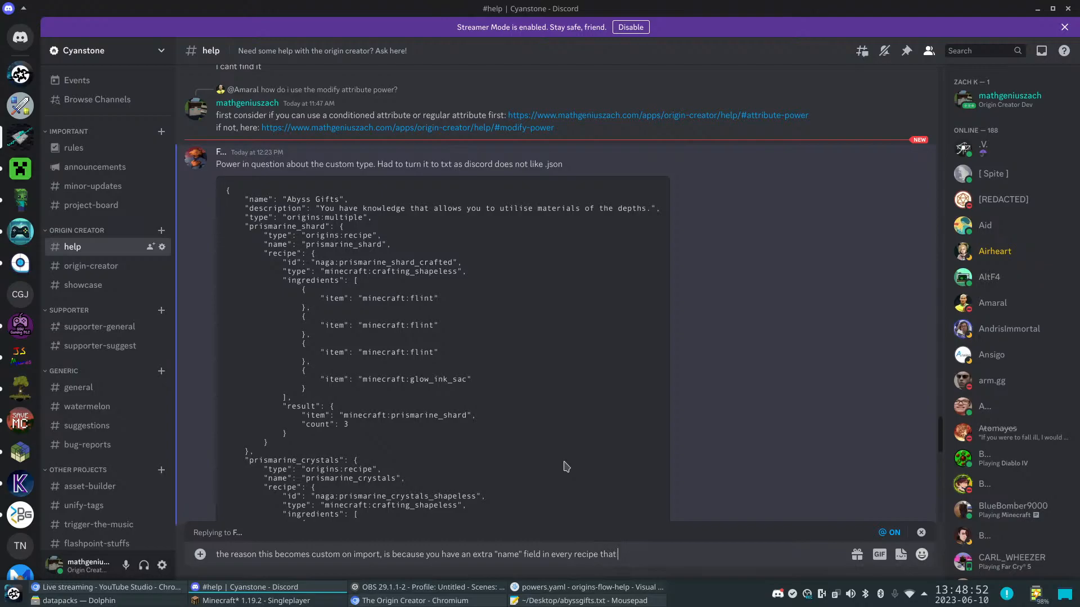
text( isn't supported by the origin creator)
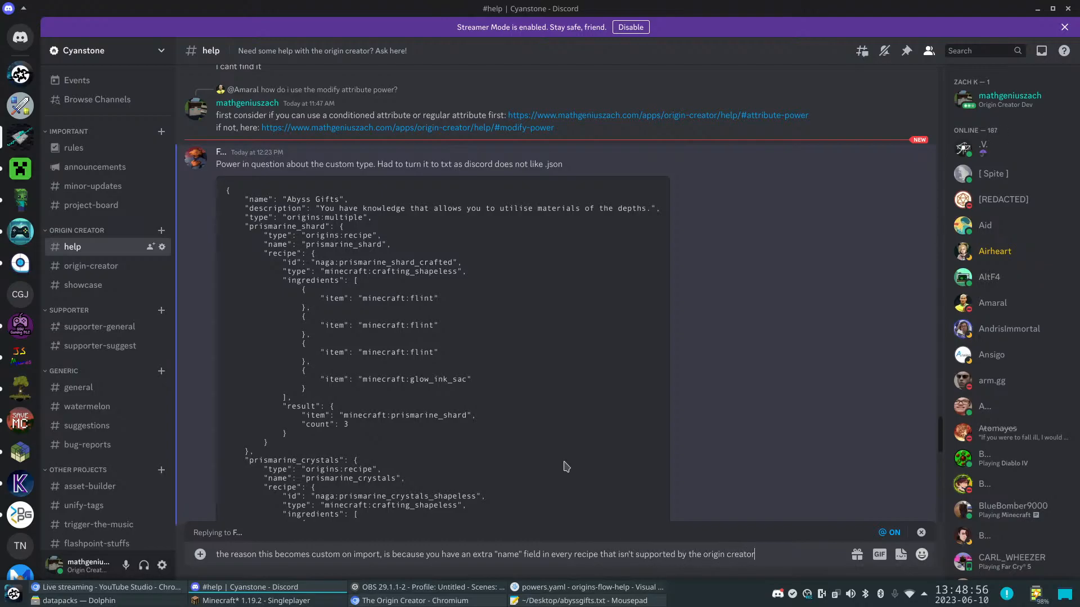
text(.)
click(601, 554)
text(power)
key(Return)
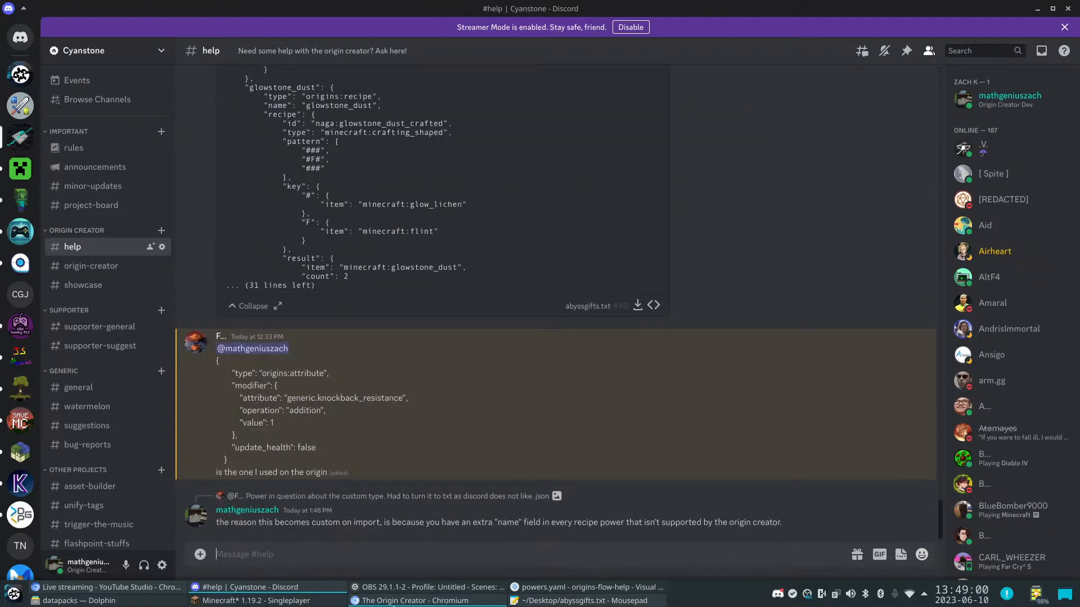
Check the stream chat beside The Origin Creator, then look through Discord's #help channel for remaining questions
click(392, 602)
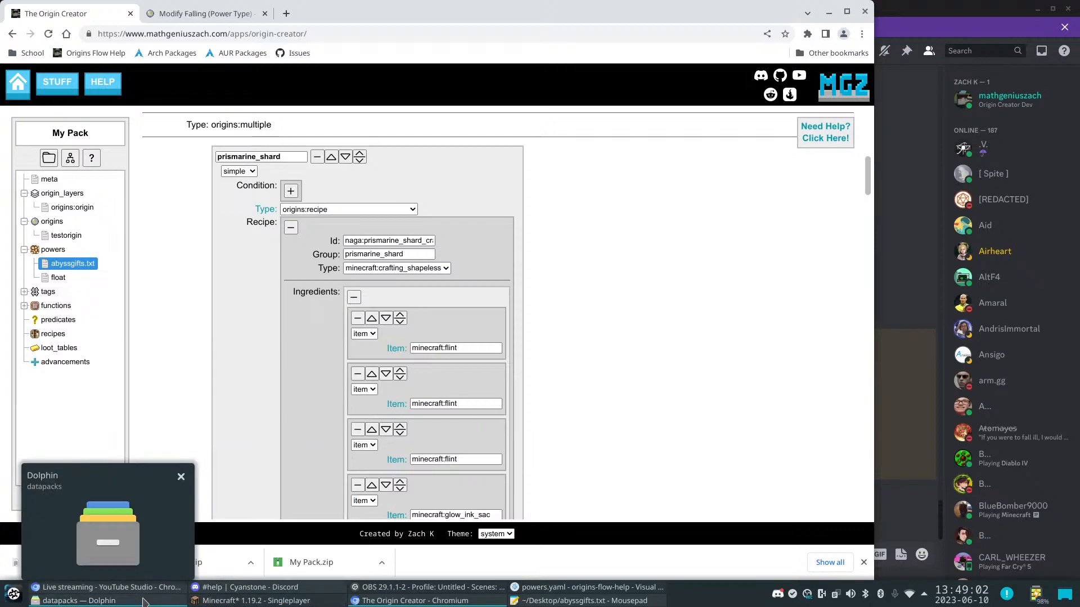
click(174, 594)
click(405, 601)
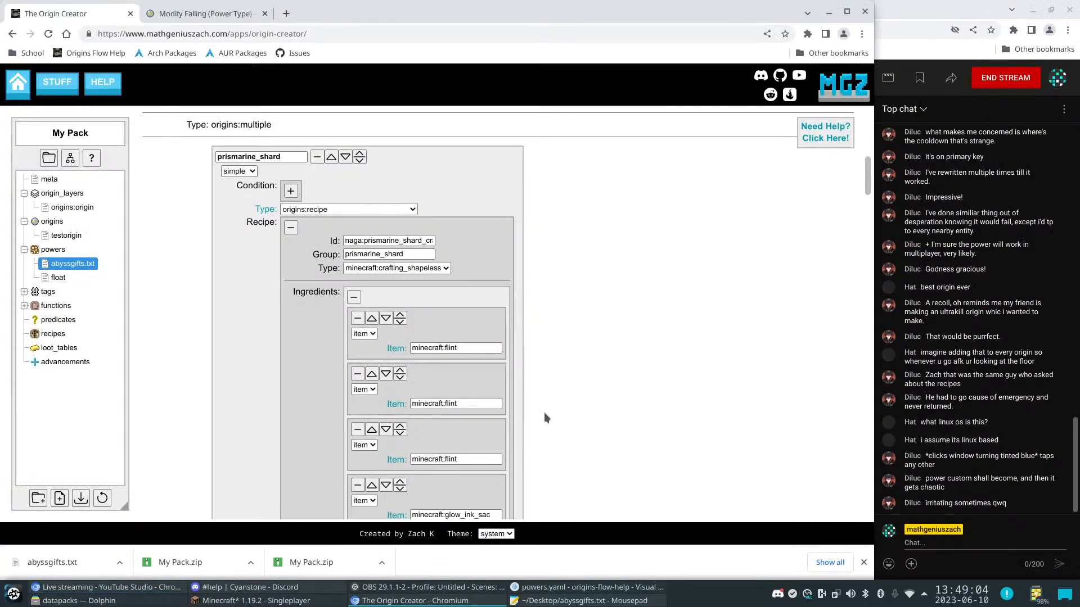
click(242, 588)
scroll(384, 348, up, 5)
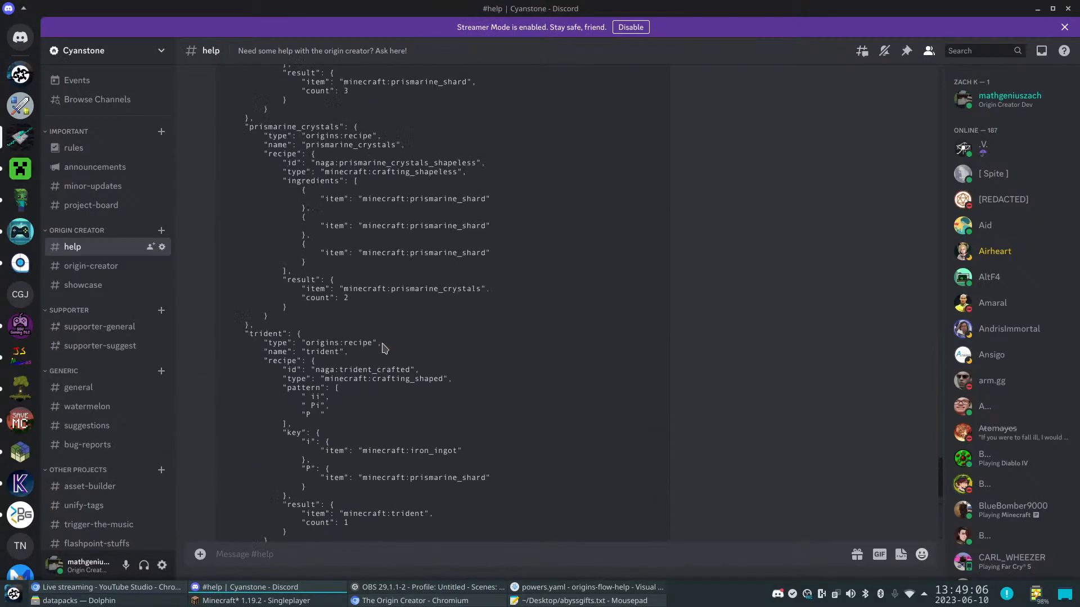
scroll(384, 348, up, 4)
scroll(384, 348, down, 5)
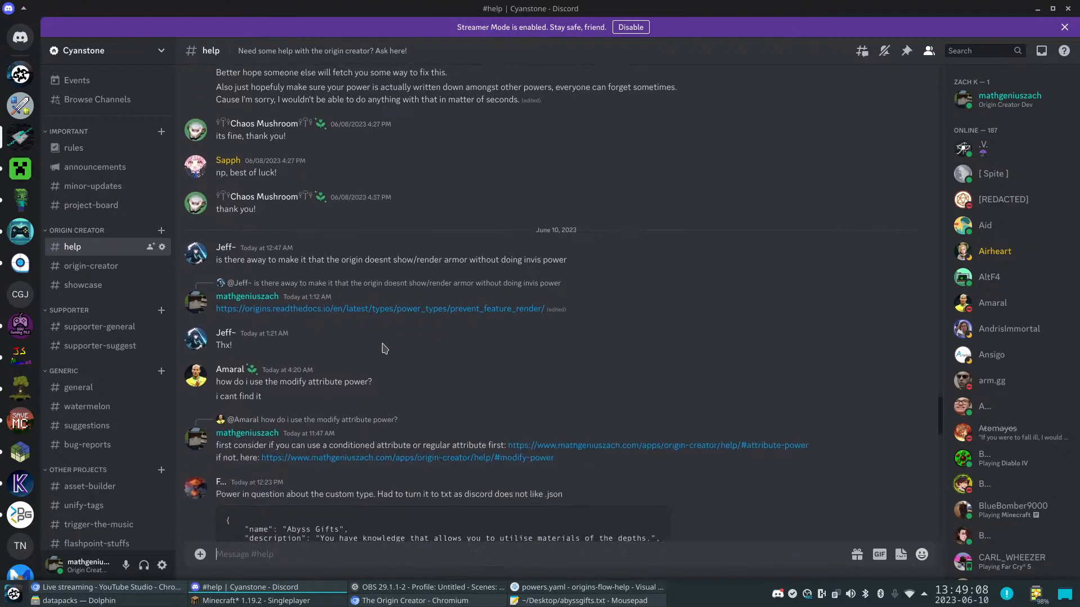
scroll(384, 349, down, 10)
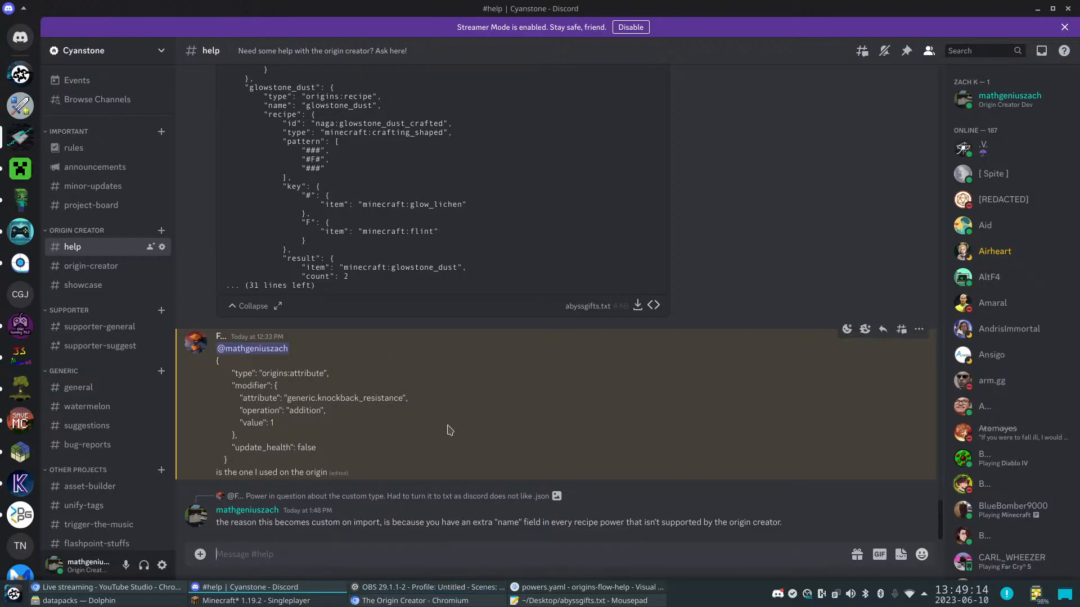
Return to The Origin Creator beside the stream chat and review the abyssgifts.txt sub-power forms and generated code
click(388, 600)
click(107, 587)
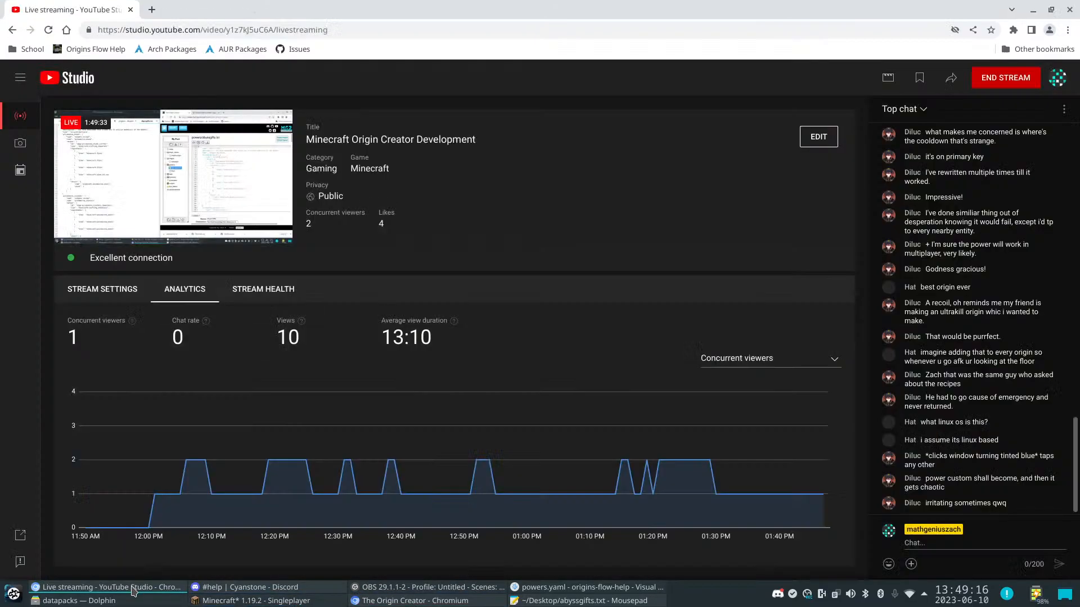
click(378, 602)
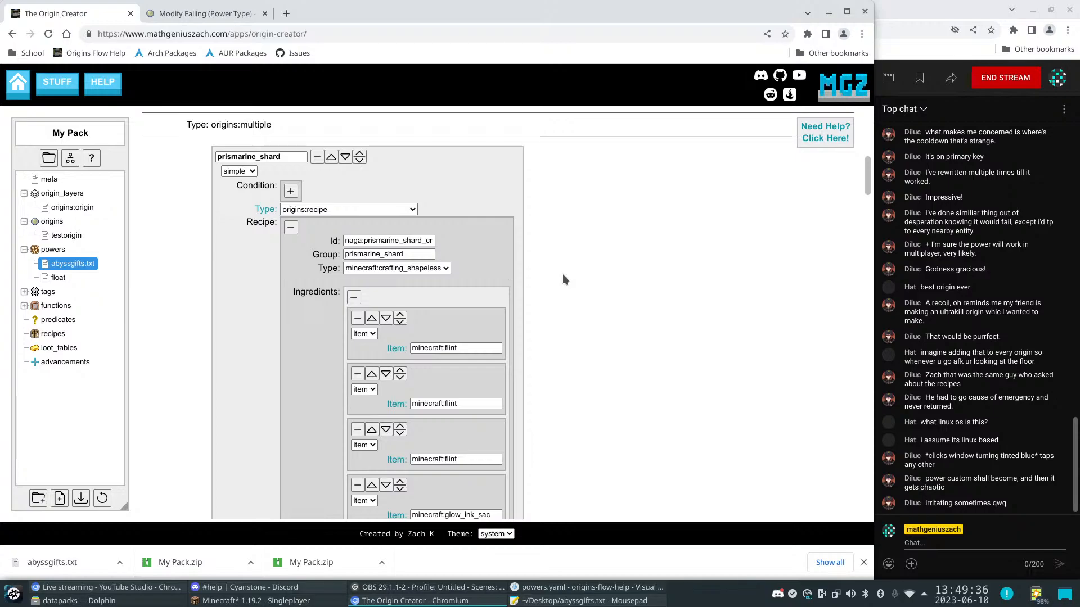
scroll(532, 406, down, 15)
scroll(532, 406, down, 12)
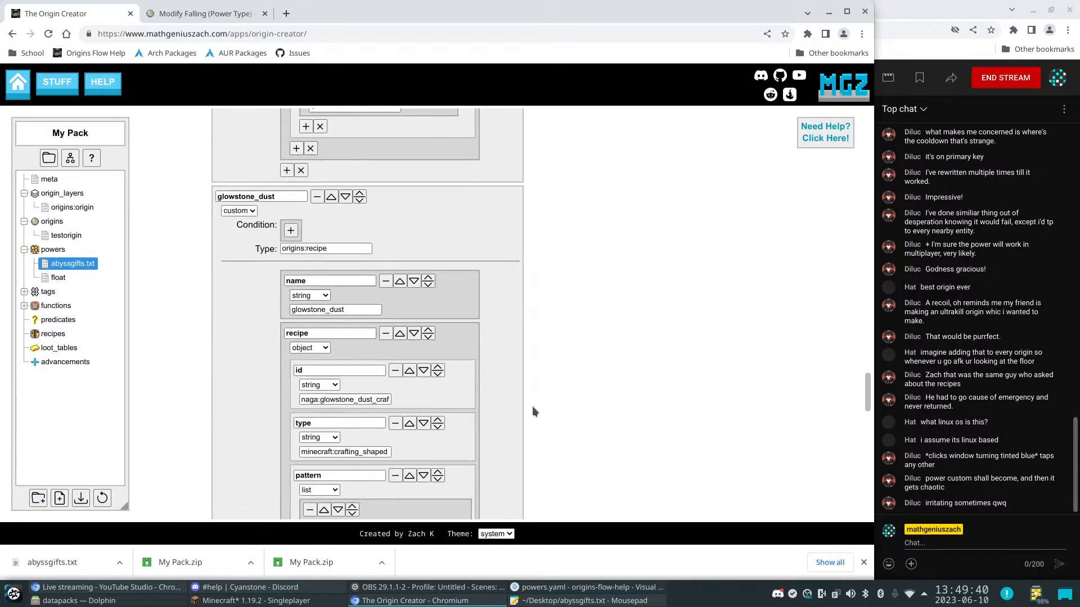
scroll(532, 406, down, 5)
scroll(525, 374, up, 10)
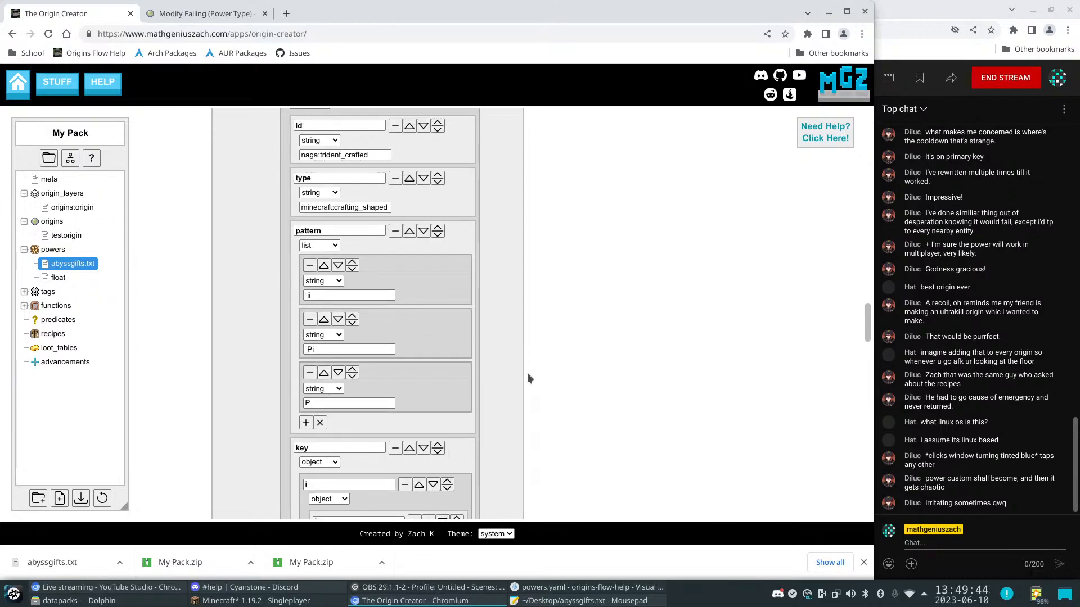
scroll(528, 375, up, 15)
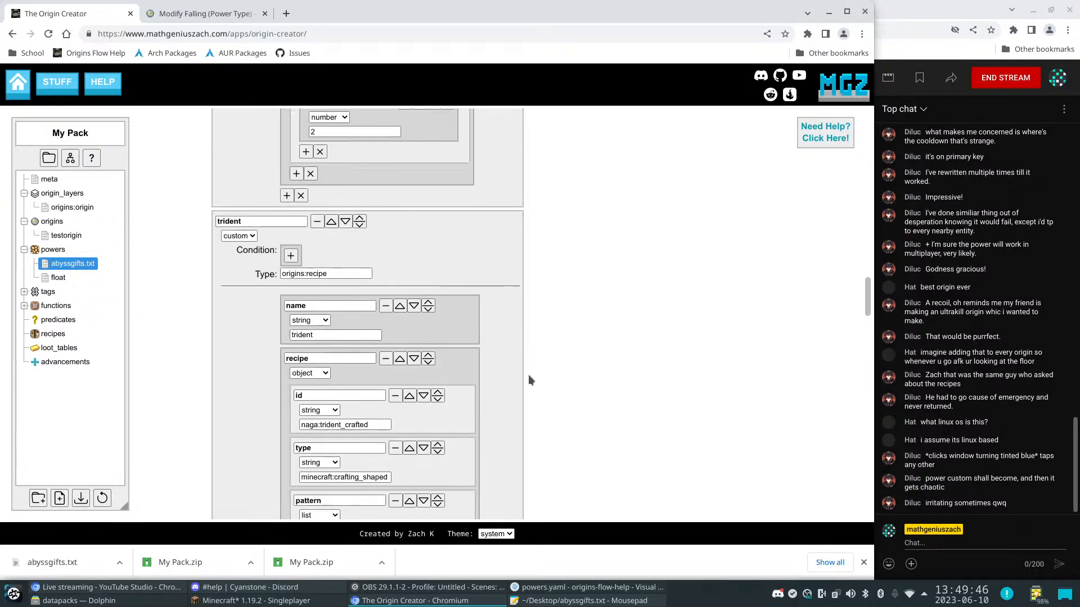
scroll(530, 378, up, 8)
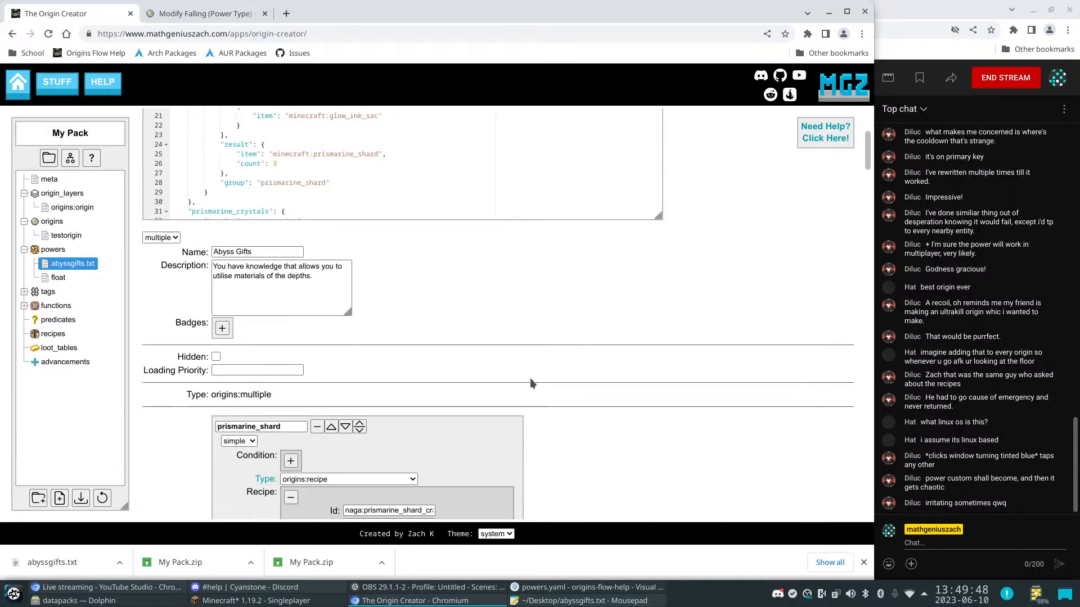
scroll(530, 378, up, 5)
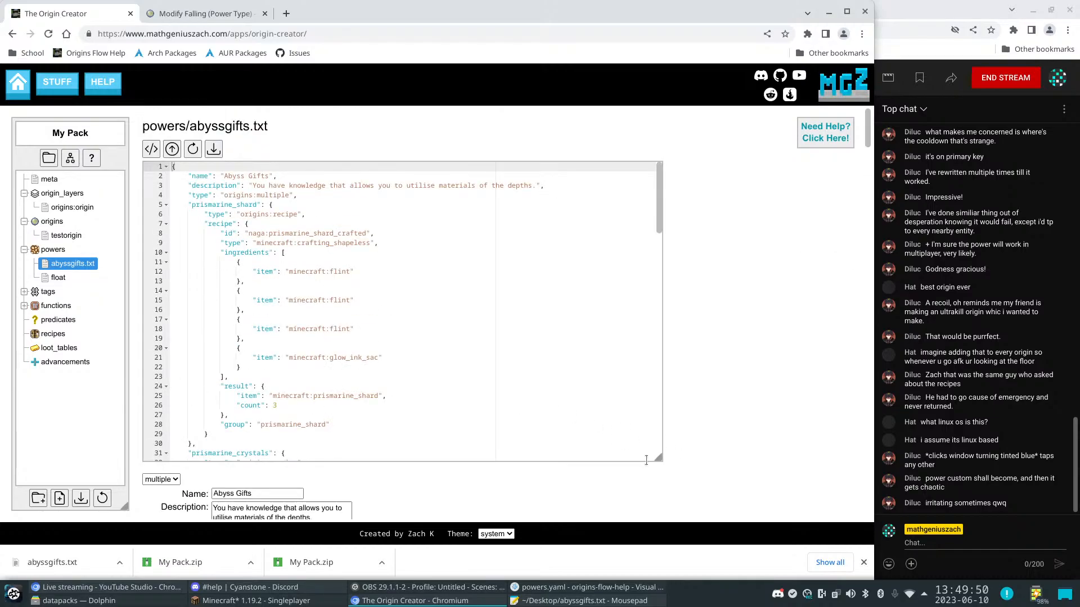
scroll(681, 412, down, 4)
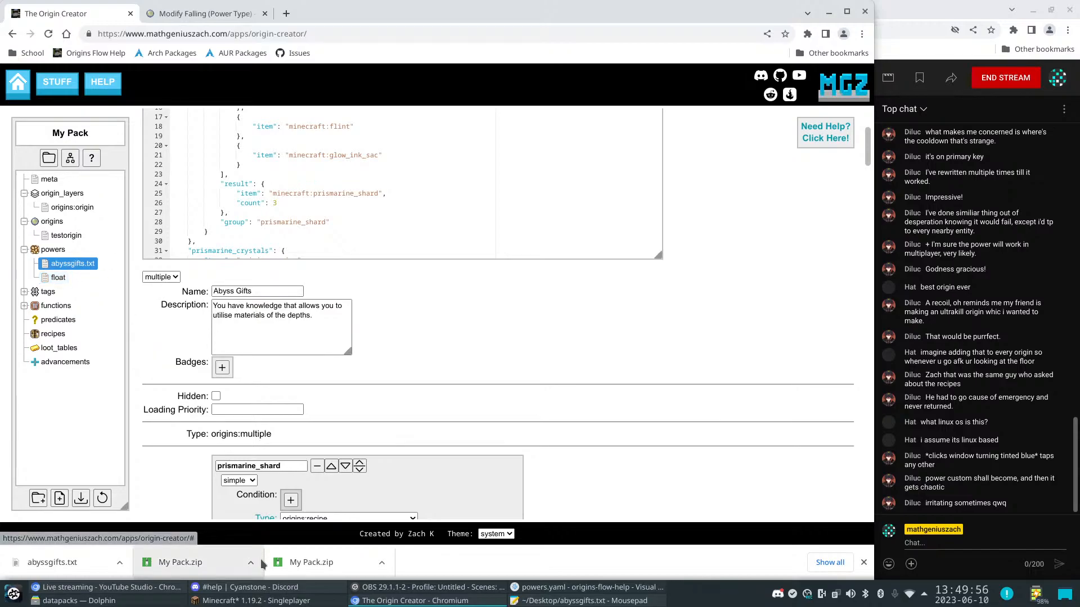
Switch to Discord and open the desktop file float.json in Mousepad on top of it
click(245, 587)
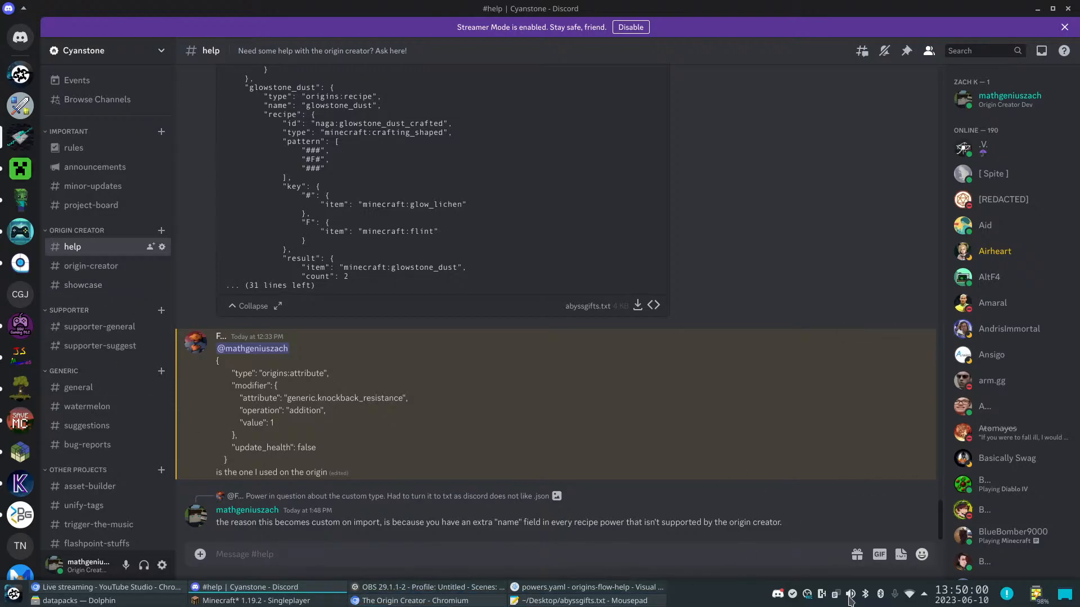
click(1064, 594)
drag(95, 29, 651, 604)
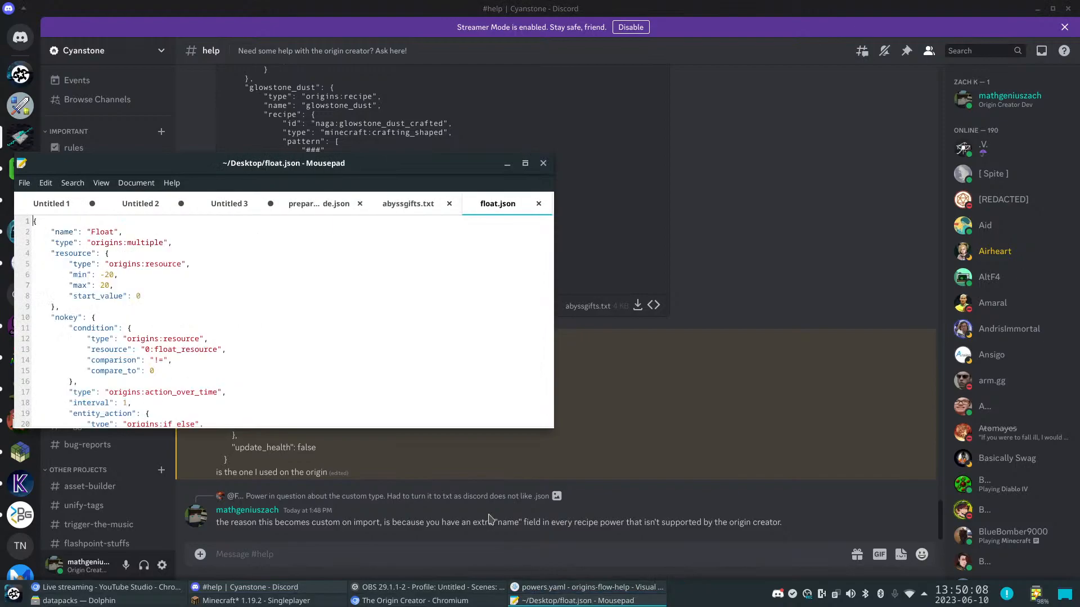
Open Discord's #showcase channel, restore the window to a smaller size, and attach float.json from the desktop to a new message
click(401, 508)
click(76, 288)
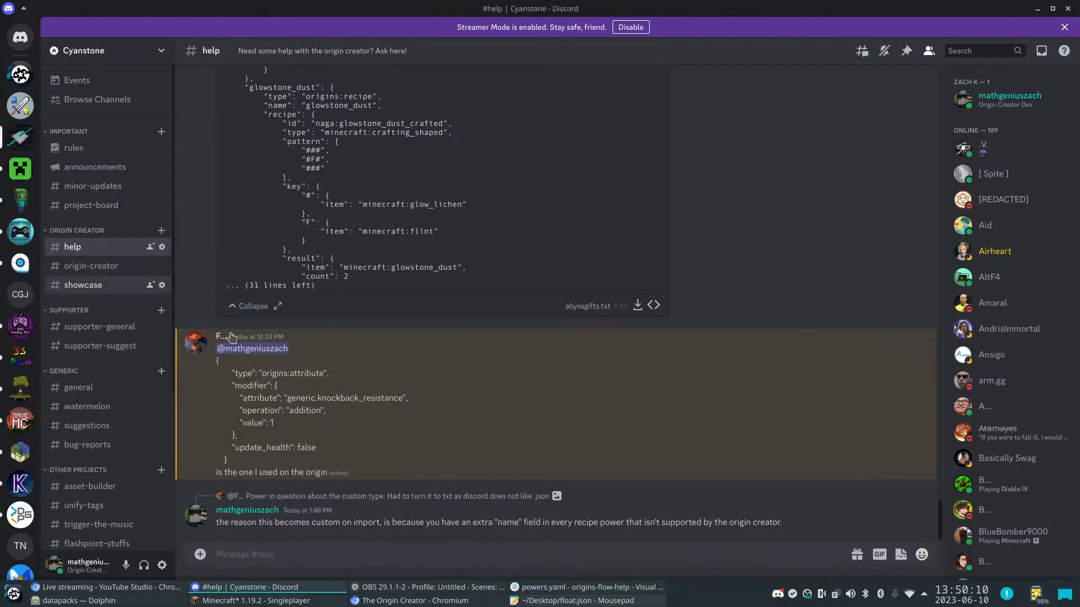
double_click(569, 7)
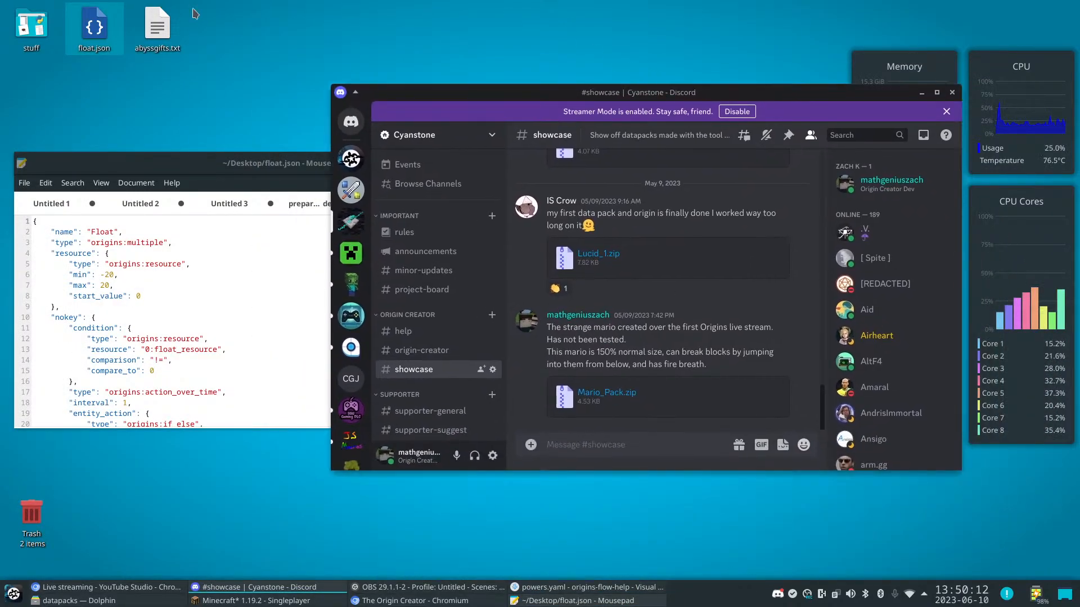
drag(94, 27, 529, 337)
Caption the attachment "Floatation power, uses modify falling and levitation to fly up and down with space and shift." and post it
text(Floata)
key(BackSpace)
key(BackSpace)
text(atation pow)
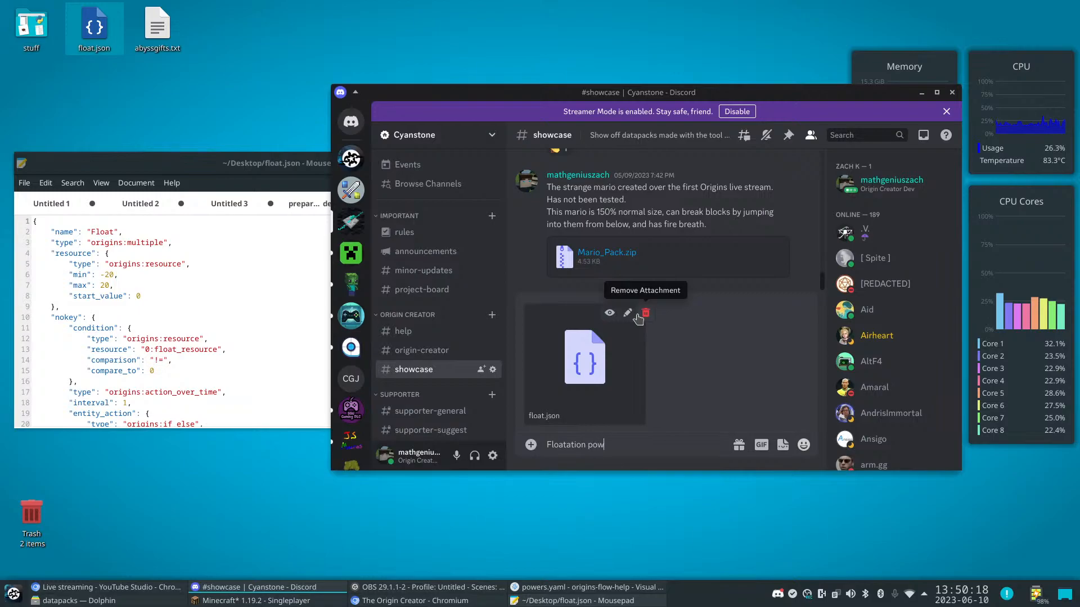
text(er, uses m)
key(BackSpace)
text(uses modif)
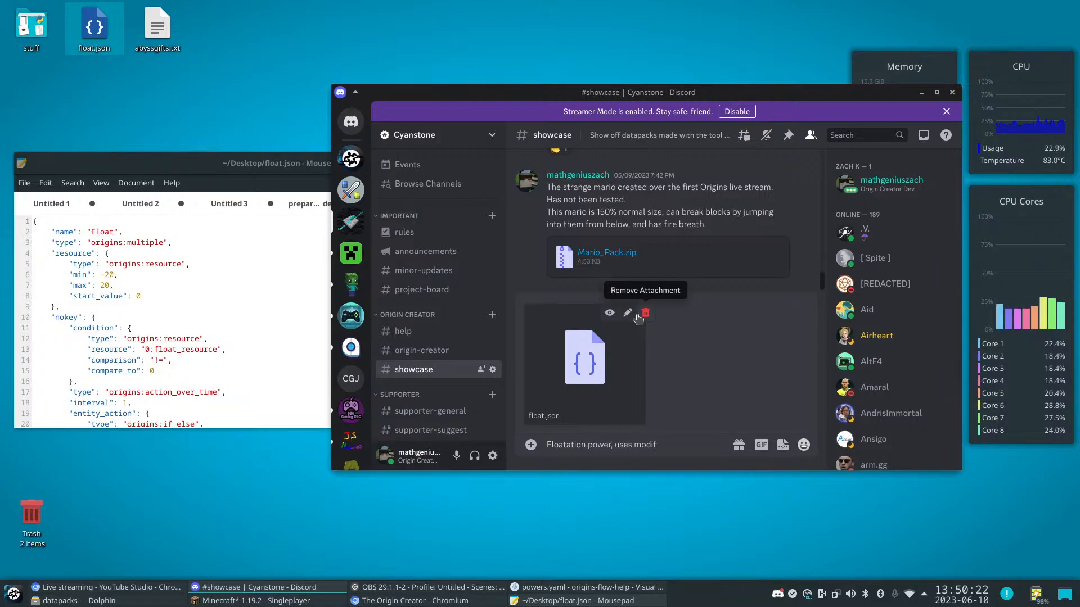
text(y falling and levitation to f)
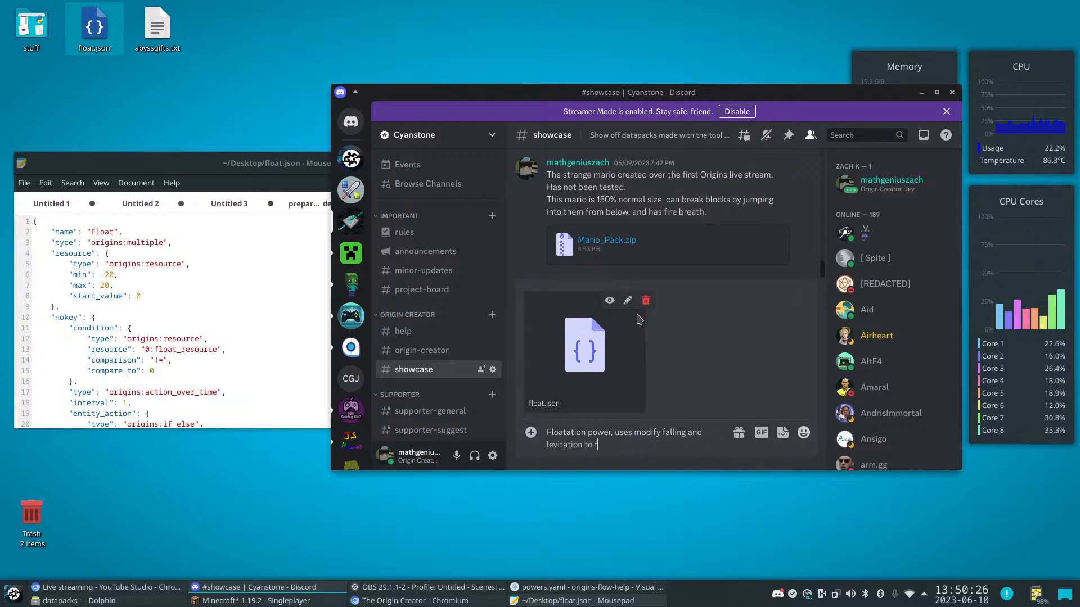
text(ly up and down)
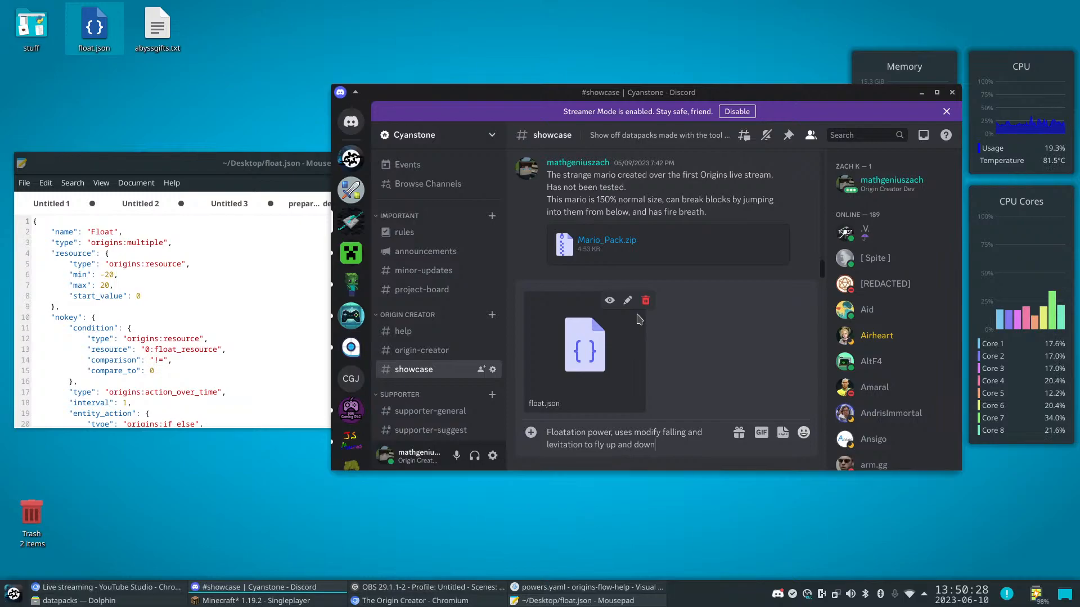
text( with space and shift.)
key(Return)
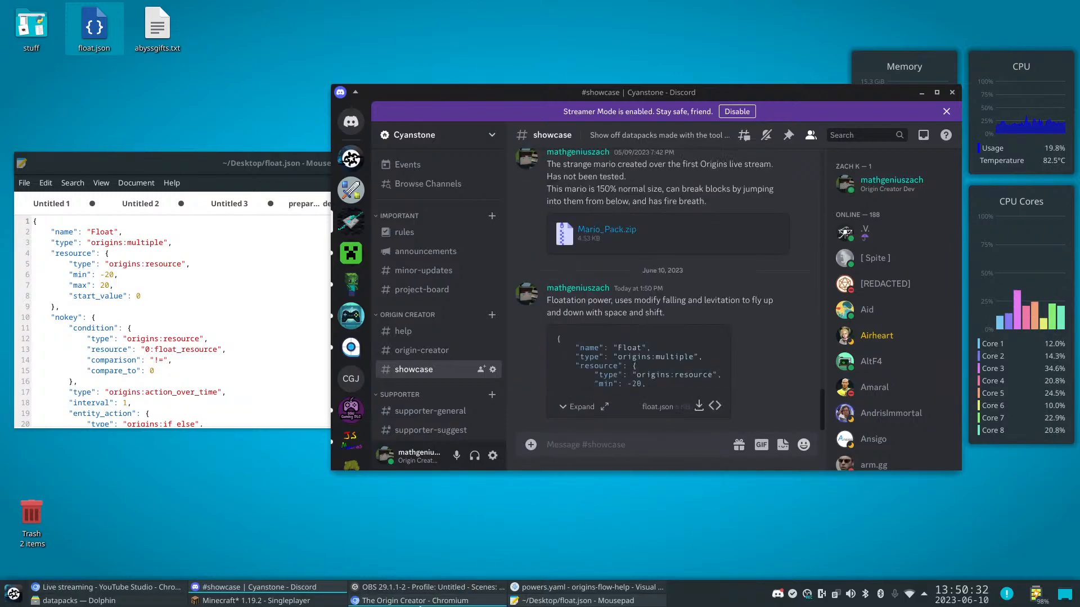
Switch to The Origin Creator with the YouTube stream chat beside it, return to the start of abyssgifts.txt, and dismiss the downloads bar
click(410, 600)
click(160, 588)
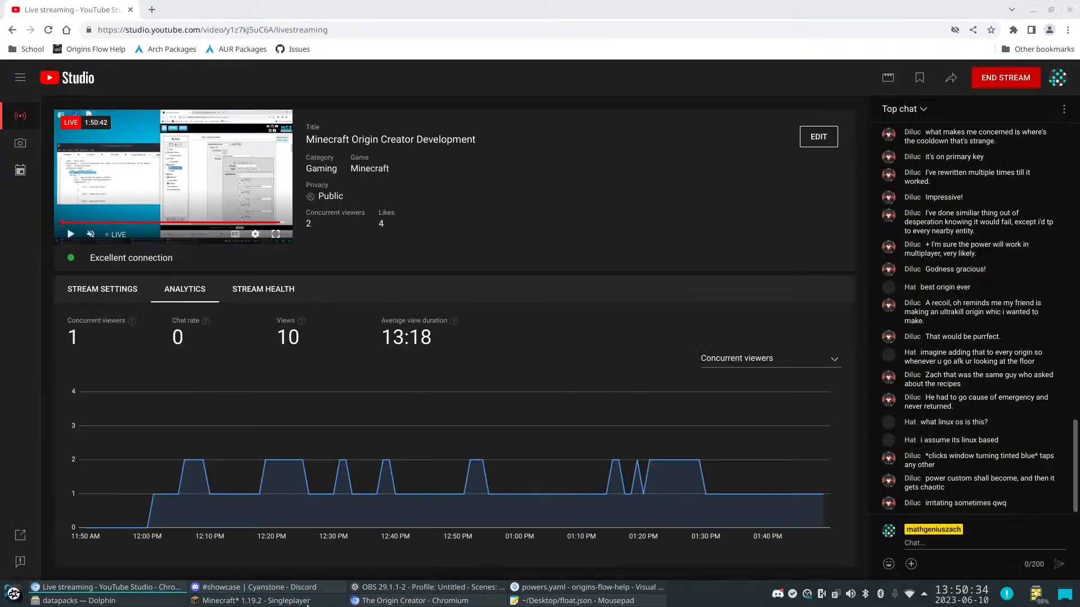
click(371, 601)
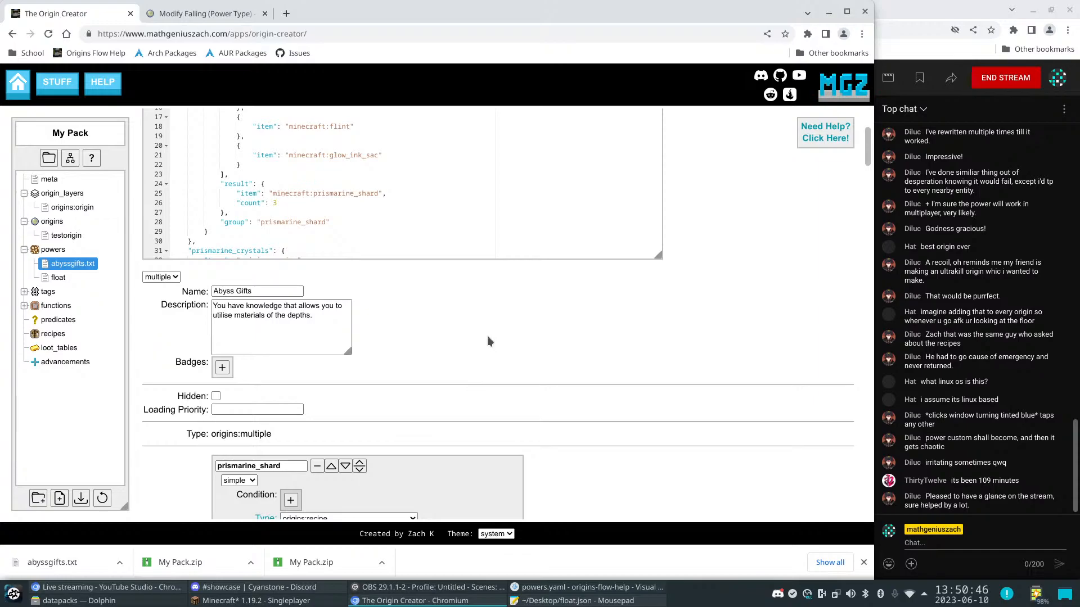
scroll(487, 336, up, 4)
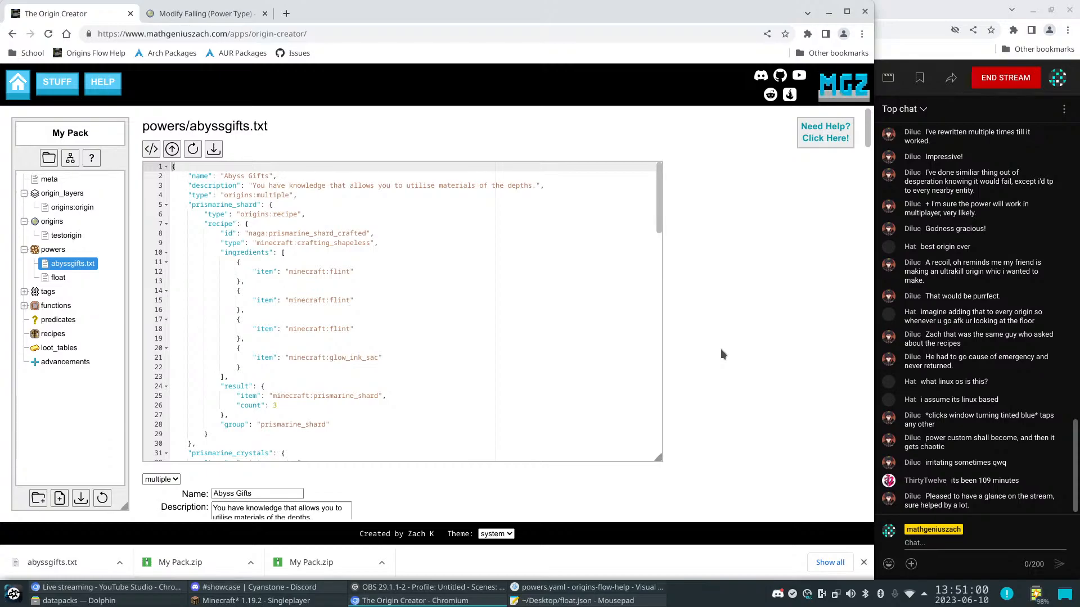
click(864, 562)
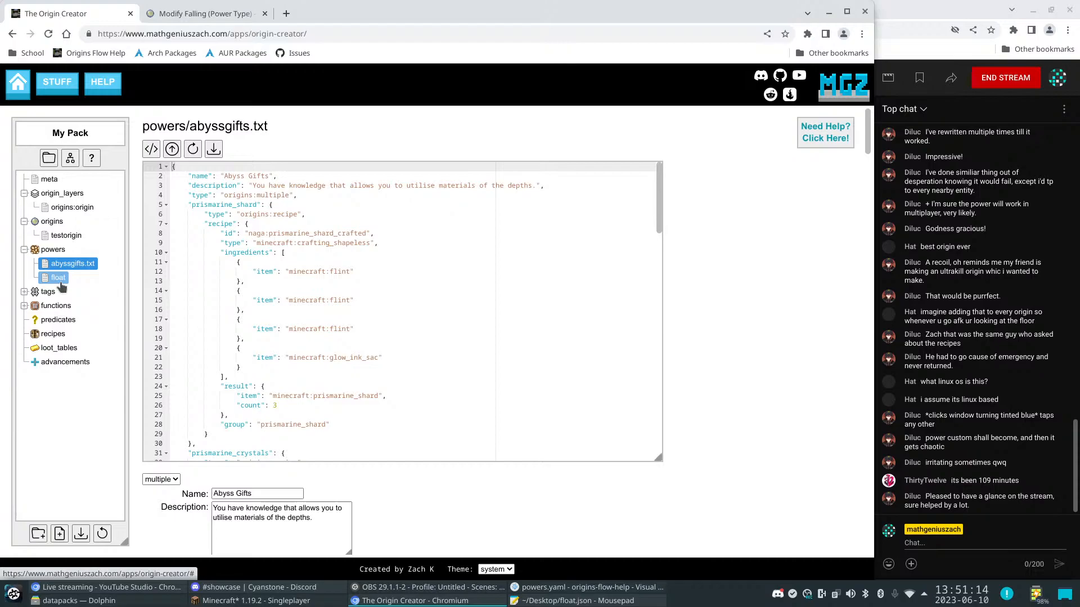
Check the float.json post in Discord's #showcase channel, and return to The Origin Creator
mouse_move(160, 592)
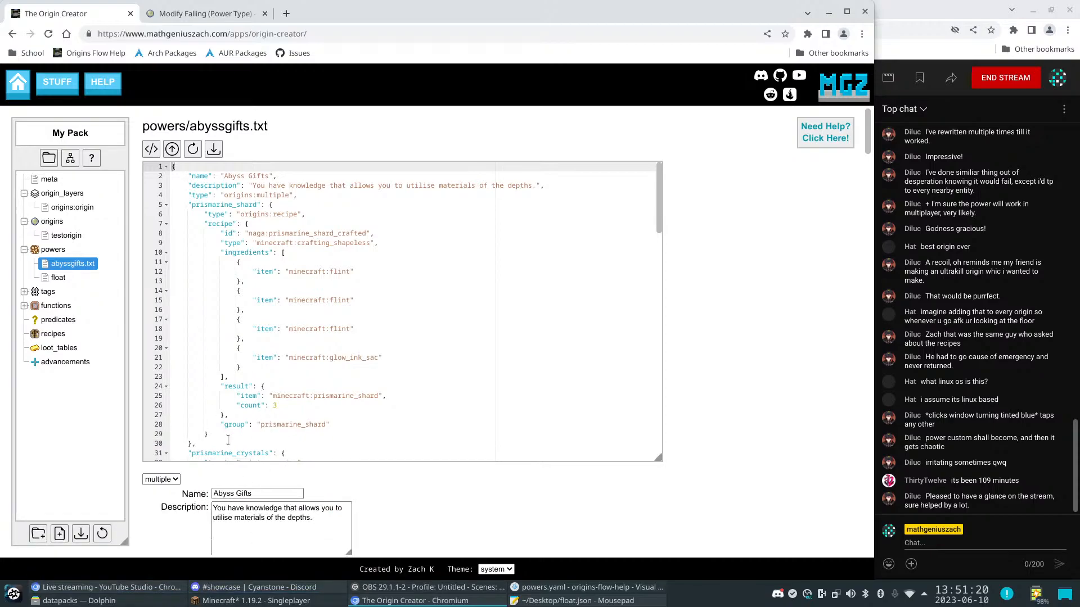
click(269, 592)
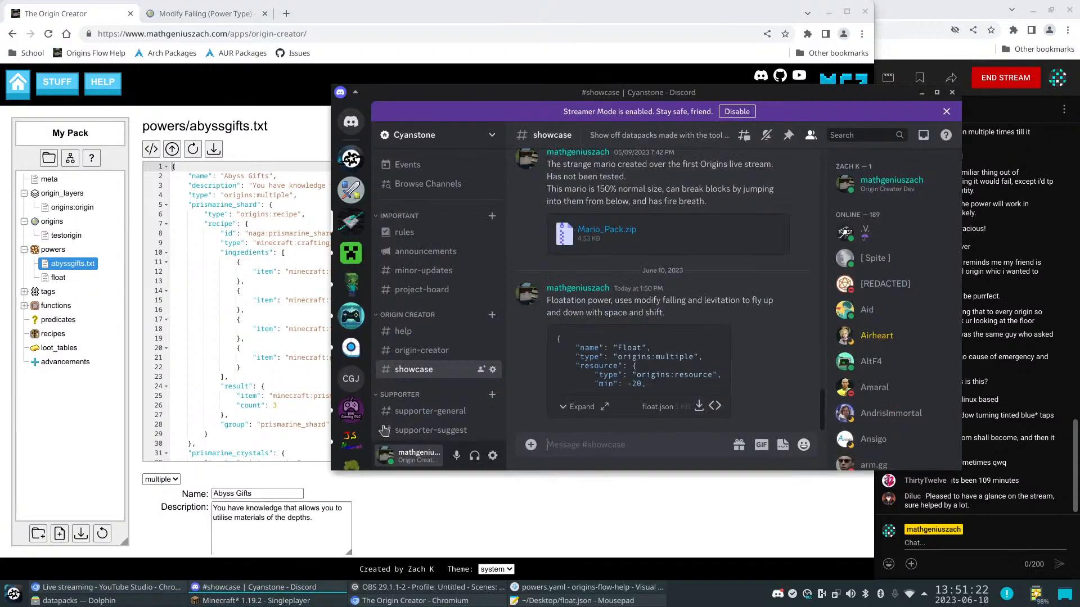
click(627, 493)
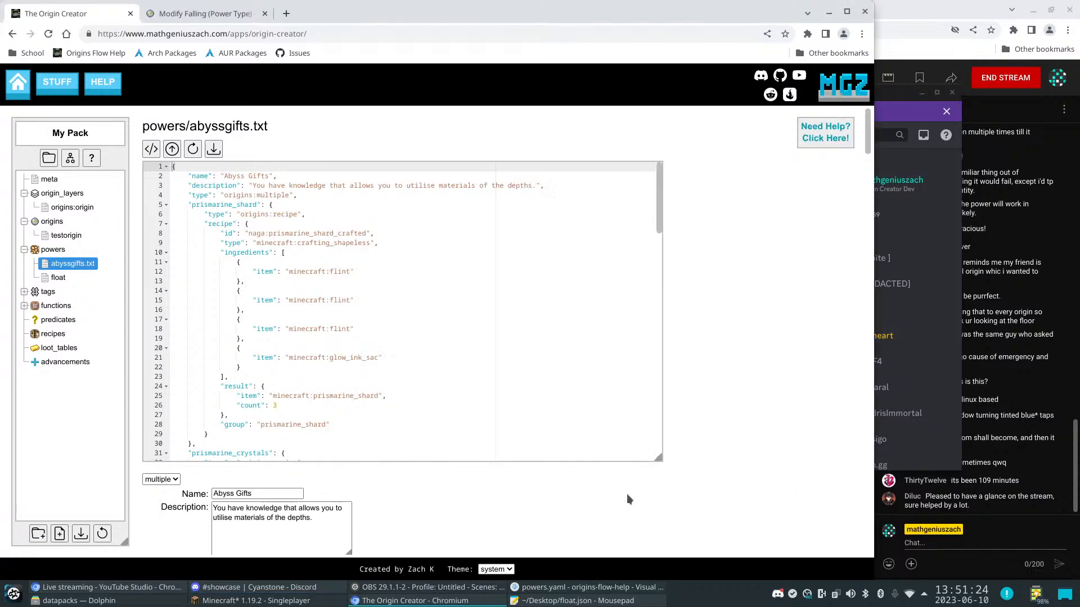